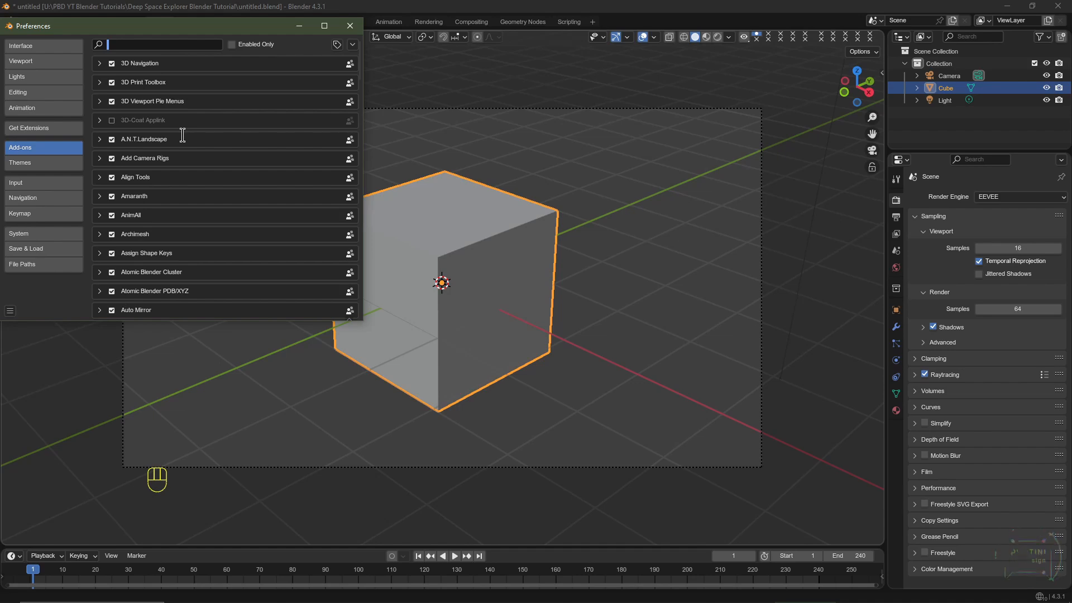
Search the add-ons for "node" to check that Node Wrangler is enabled, then save the preferences and close them
text(node)
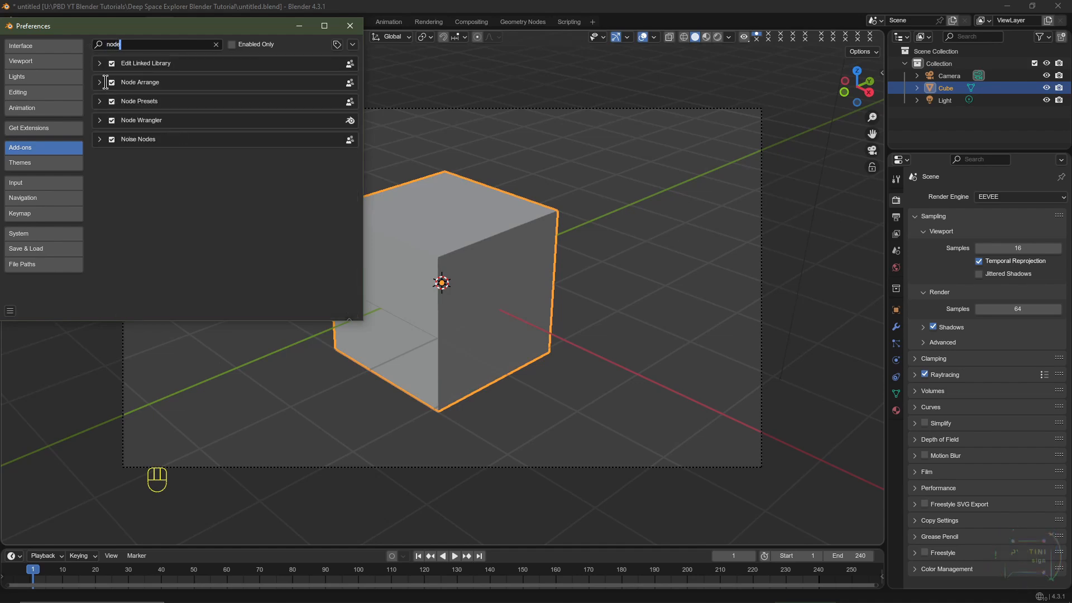
key(Return)
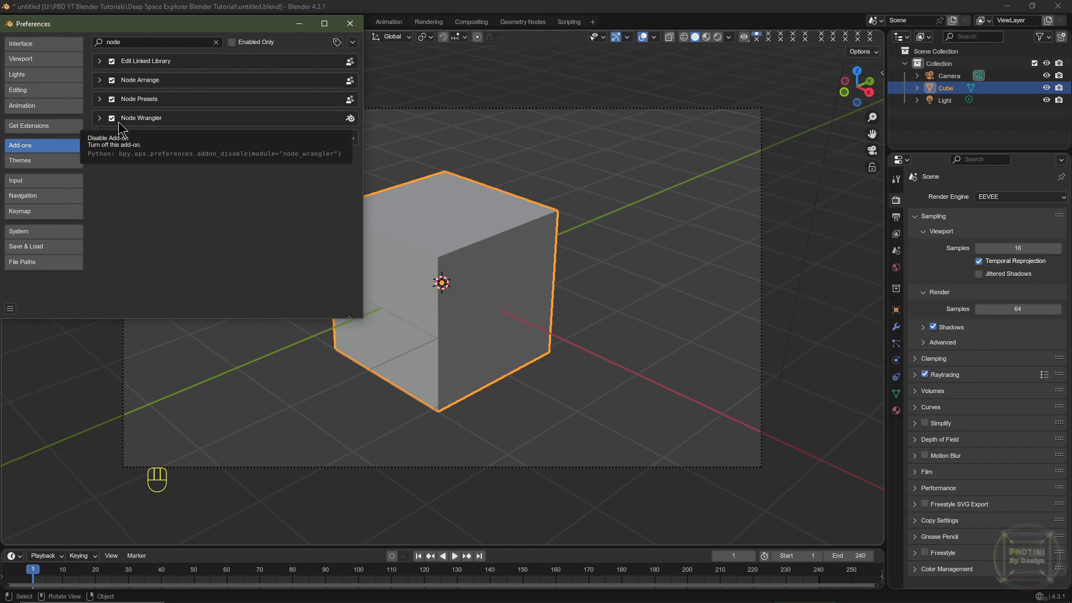
click(9, 310)
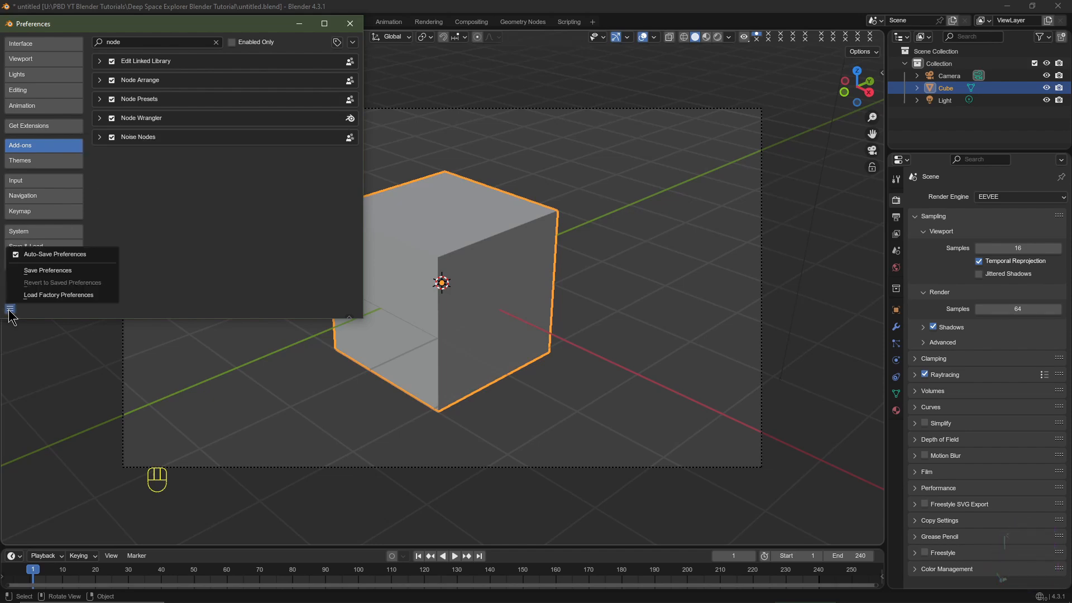
click(47, 270)
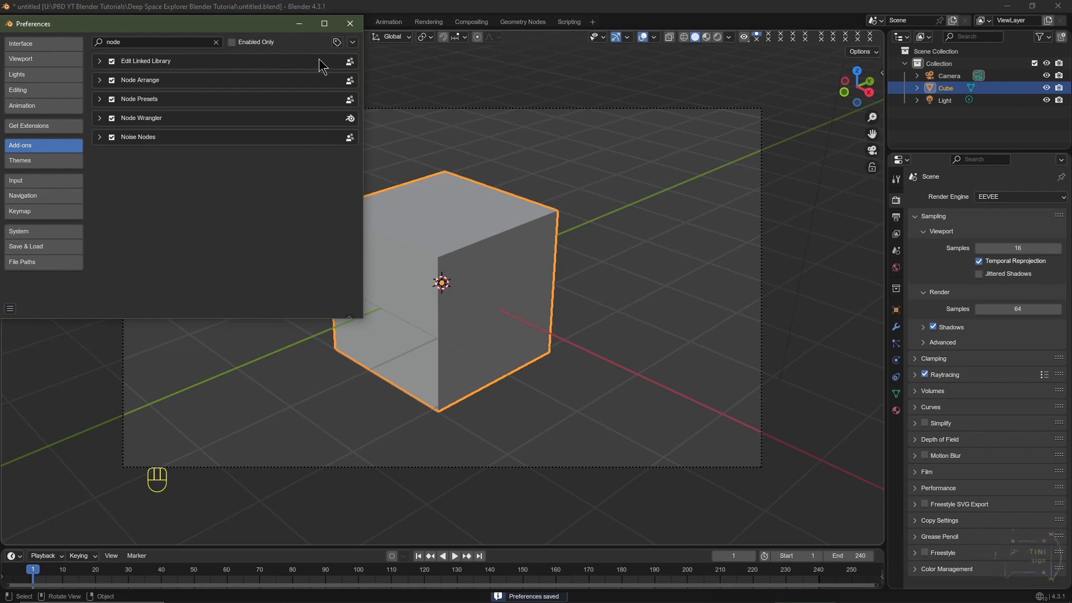
click(351, 24)
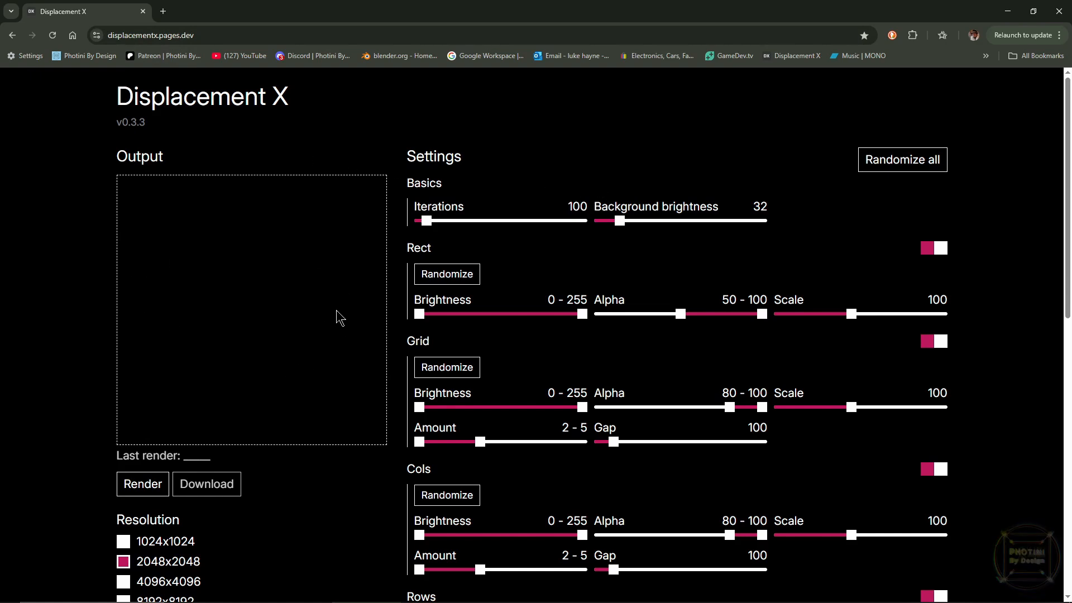
Render a sample displacement map, then switch the output resolution to 8192x8192
click(149, 492)
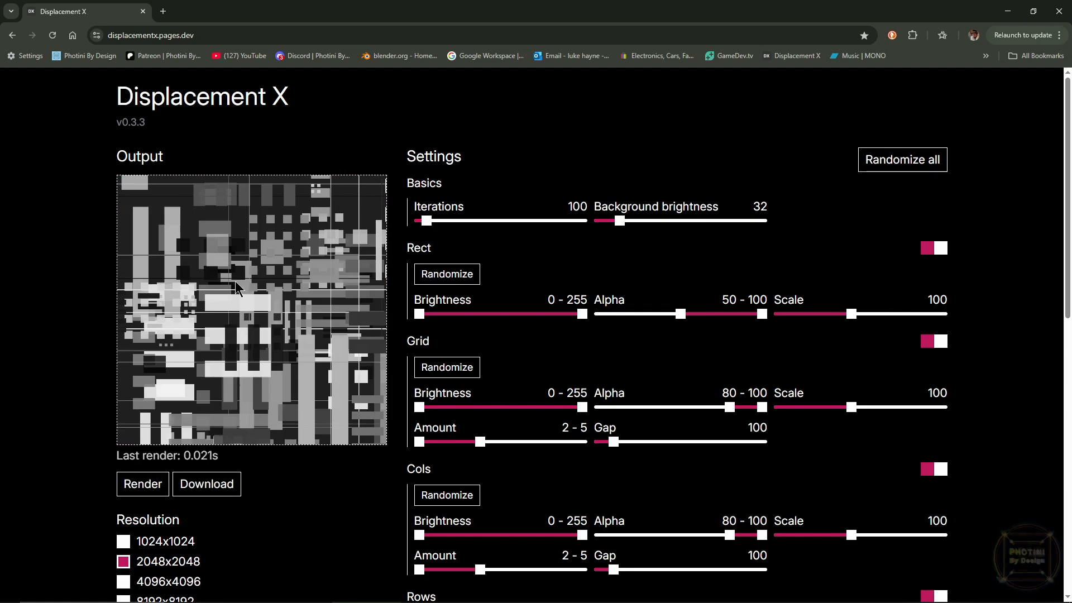
scroll(396, 364, down, 3)
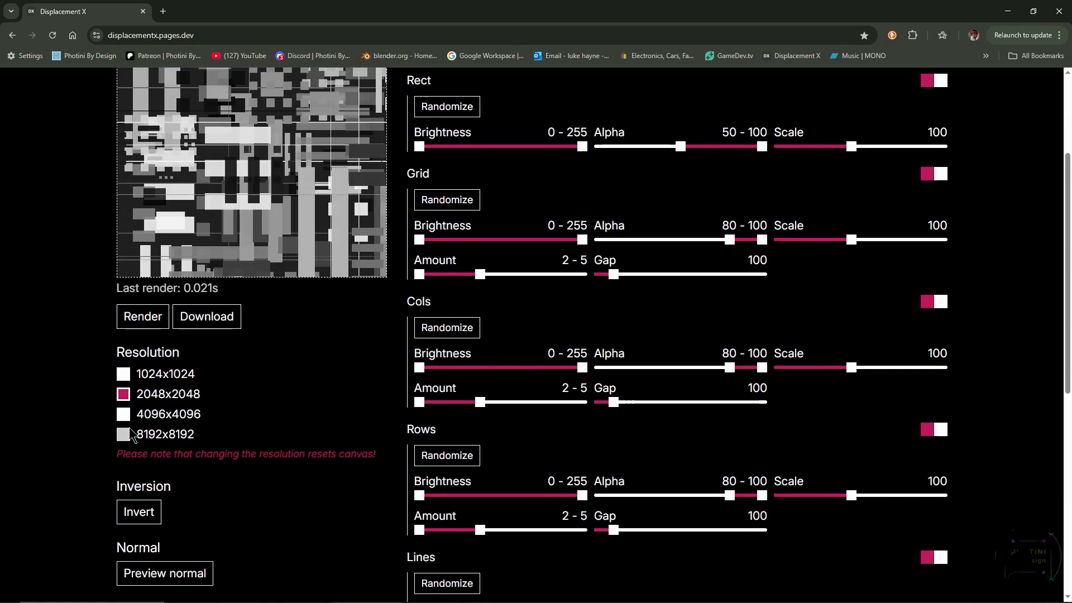
click(123, 435)
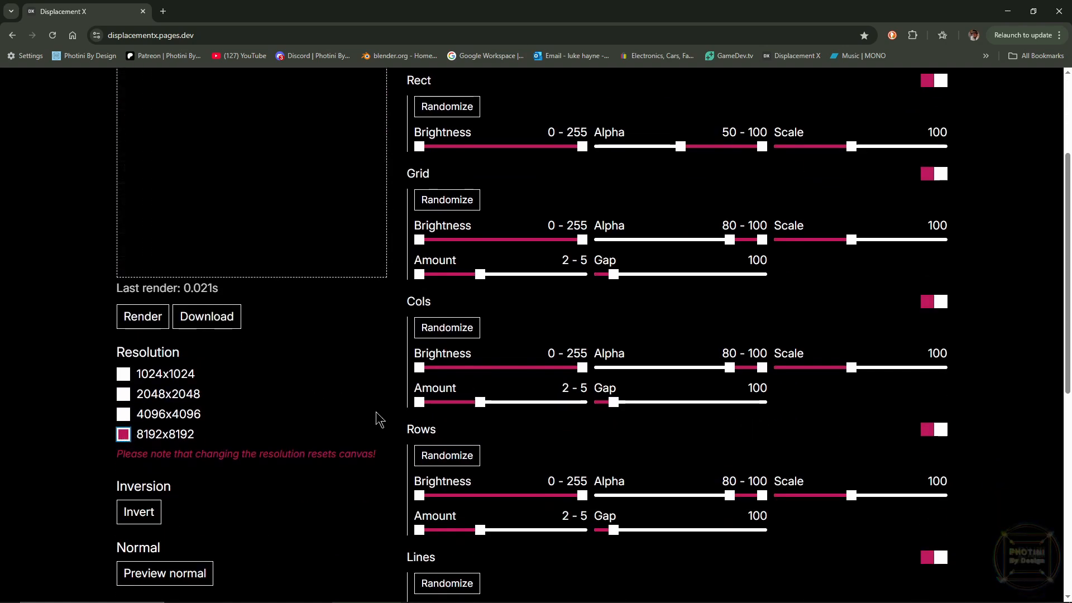
Set the basic iterations to 1058 and the background brightness to 0
scroll(386, 391, up, 3)
drag(428, 221, 506, 239)
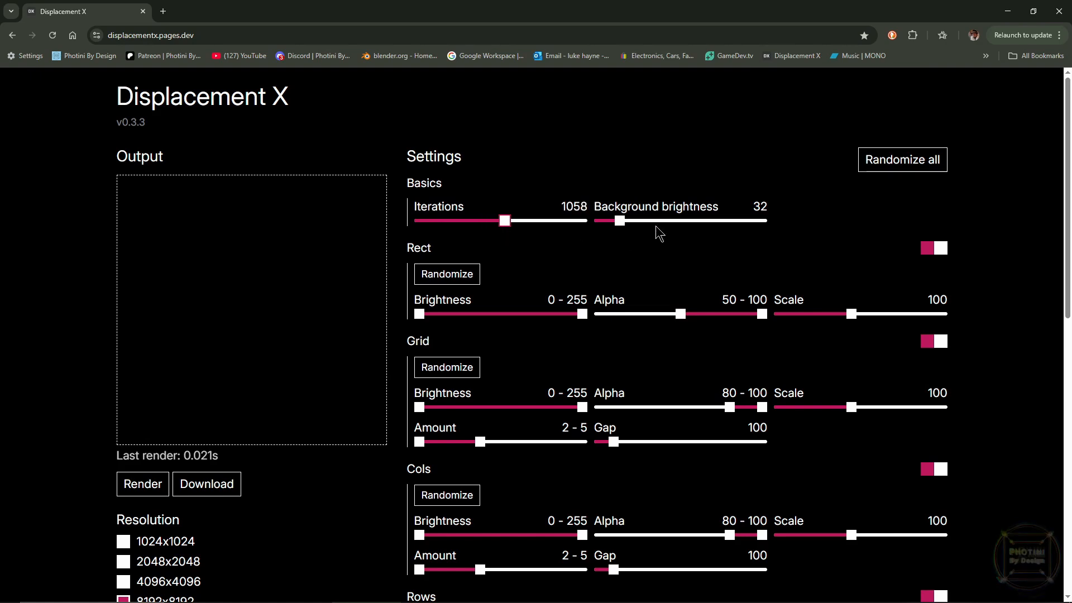
drag(624, 223, 602, 224)
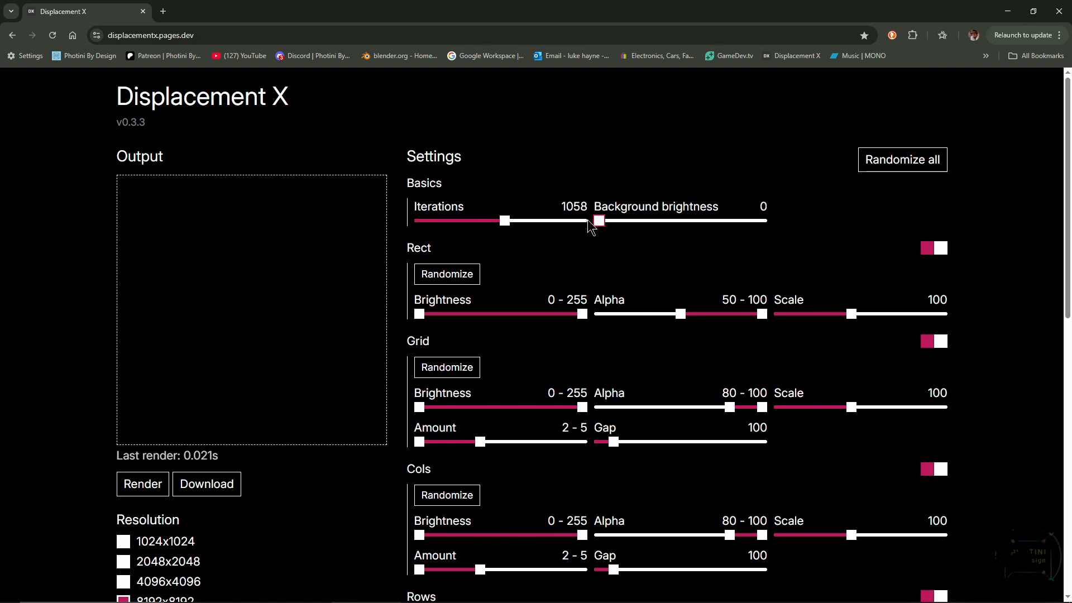
Reduce the Rect scale to 20, and set the Grid scale to 20 with a gap of 390
scroll(435, 269, down, 2)
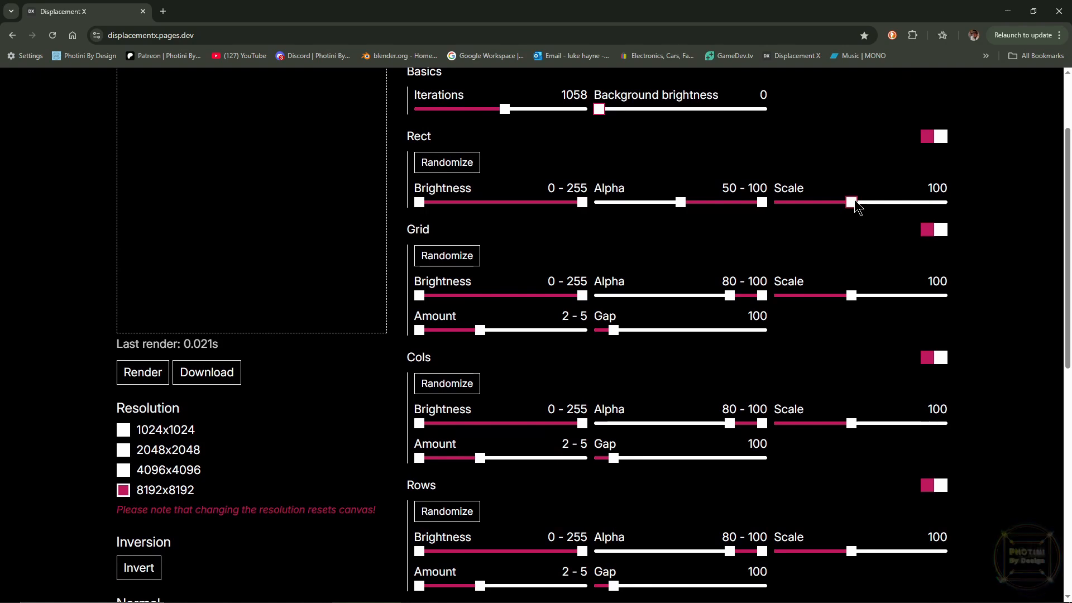
drag(852, 205, 775, 214)
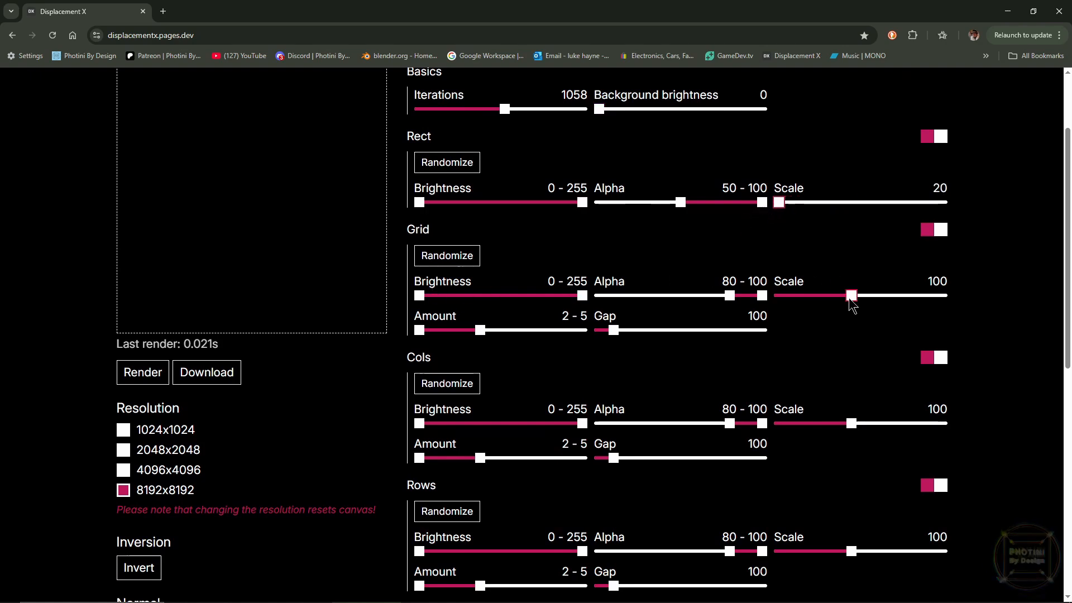
drag(852, 299, 761, 319)
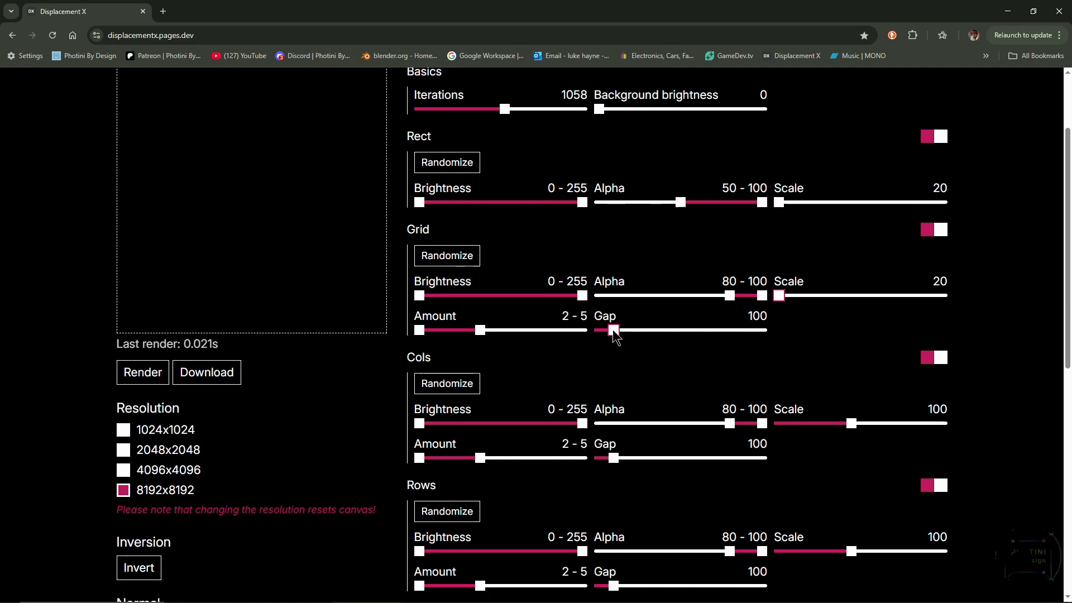
drag(613, 331, 662, 342)
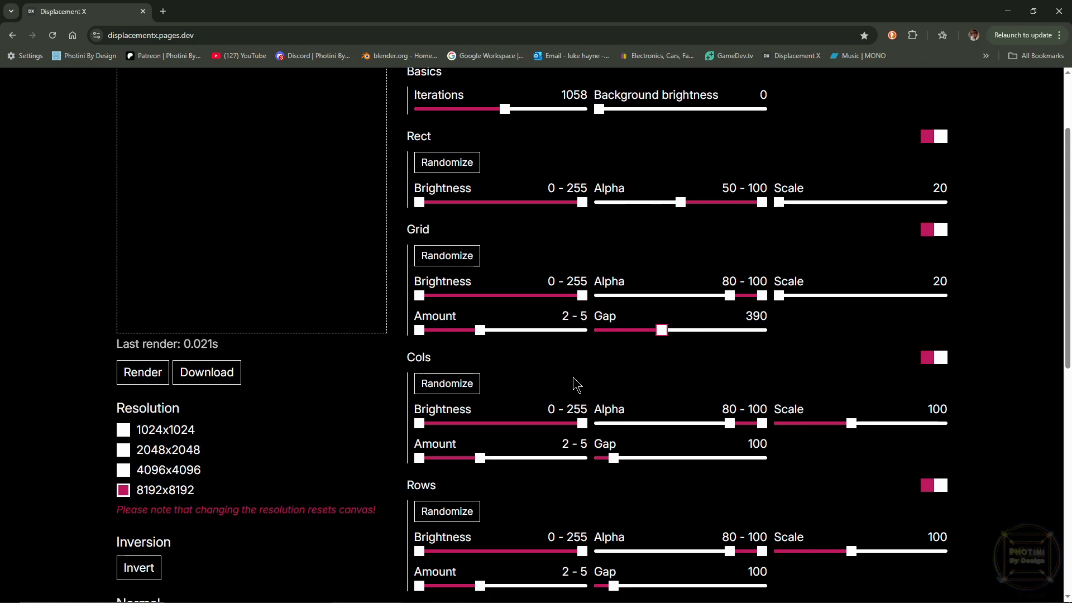
Set the Cols scale to 20 and its gap to 500, and raise the Grid gap to 500
scroll(577, 385, down, 2)
drag(852, 311, 739, 324)
drag(614, 347, 680, 352)
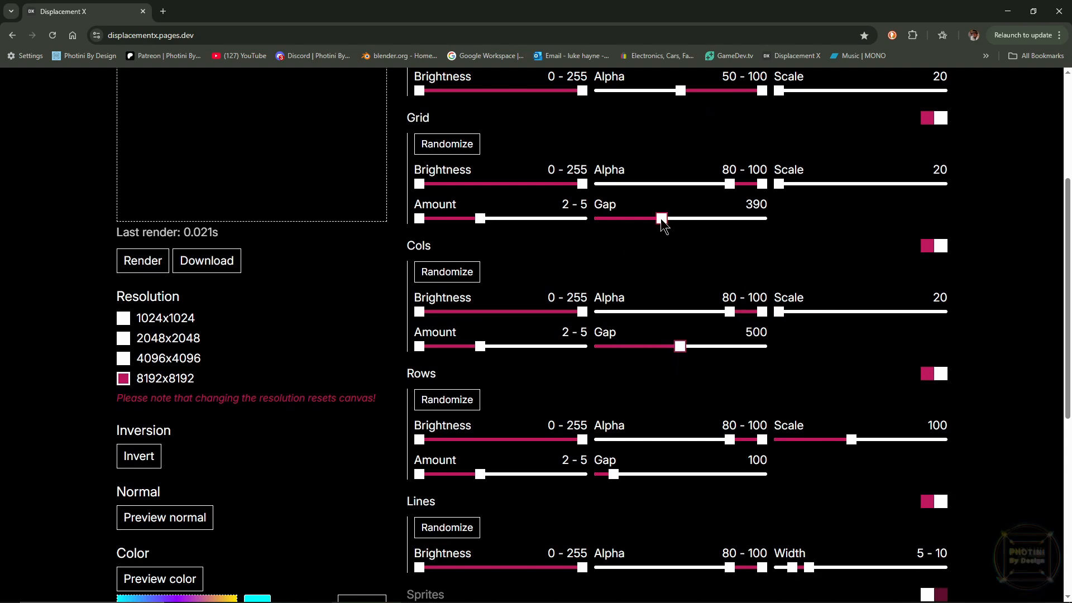
drag(662, 218, 680, 222)
Set the Rows scale to 20 and its gap to 510
scroll(680, 223, down, 2)
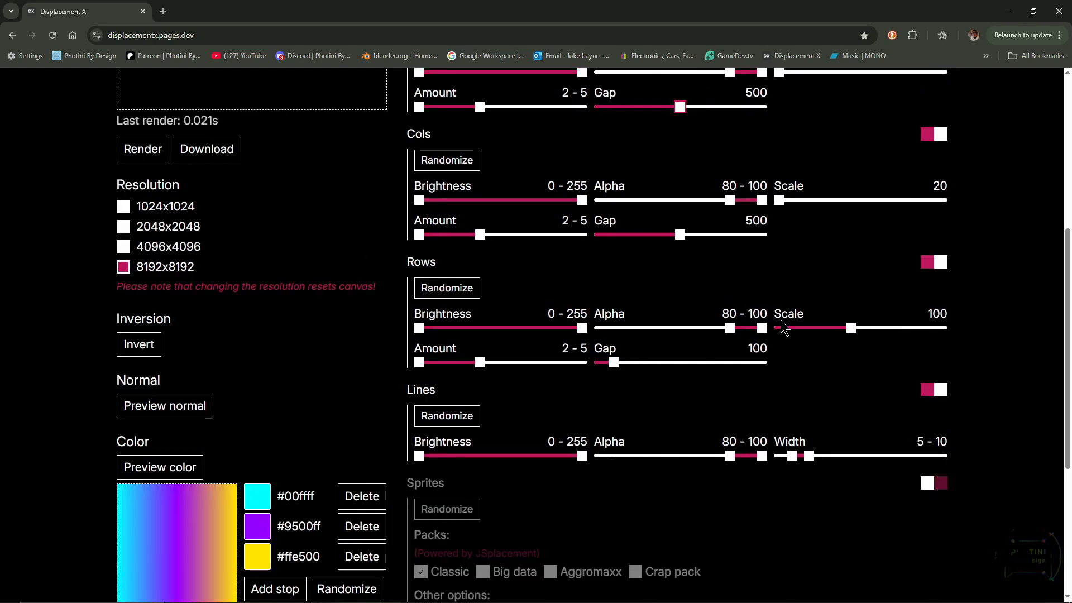
drag(851, 328, 681, 368)
scroll(684, 376, down, 1)
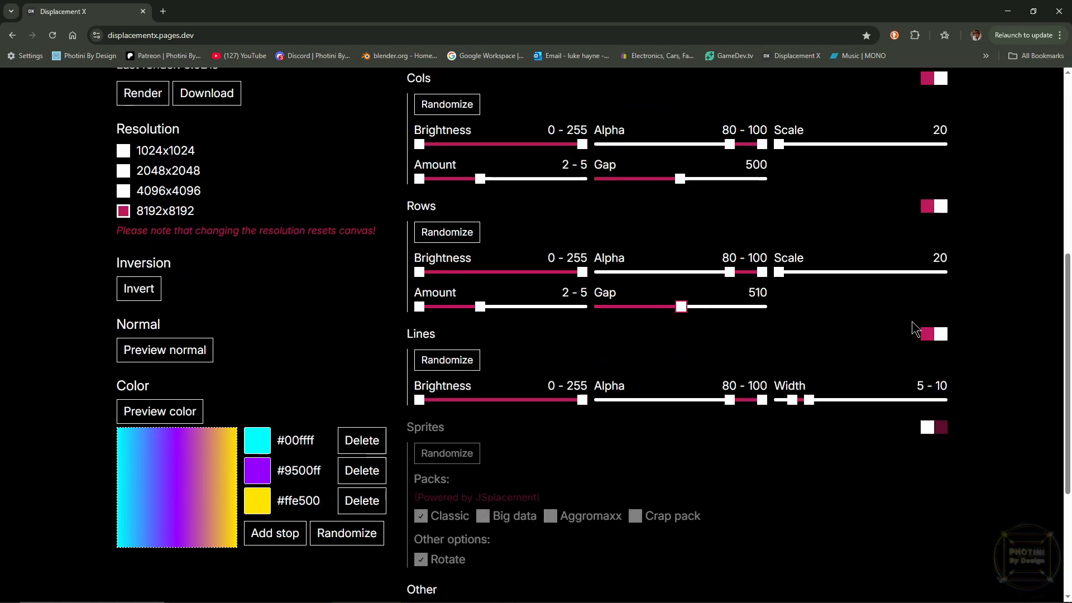
Disable Lines and enable Sprites, adding the Big data, Aggromaxx and Crap pack sprite packs
click(938, 335)
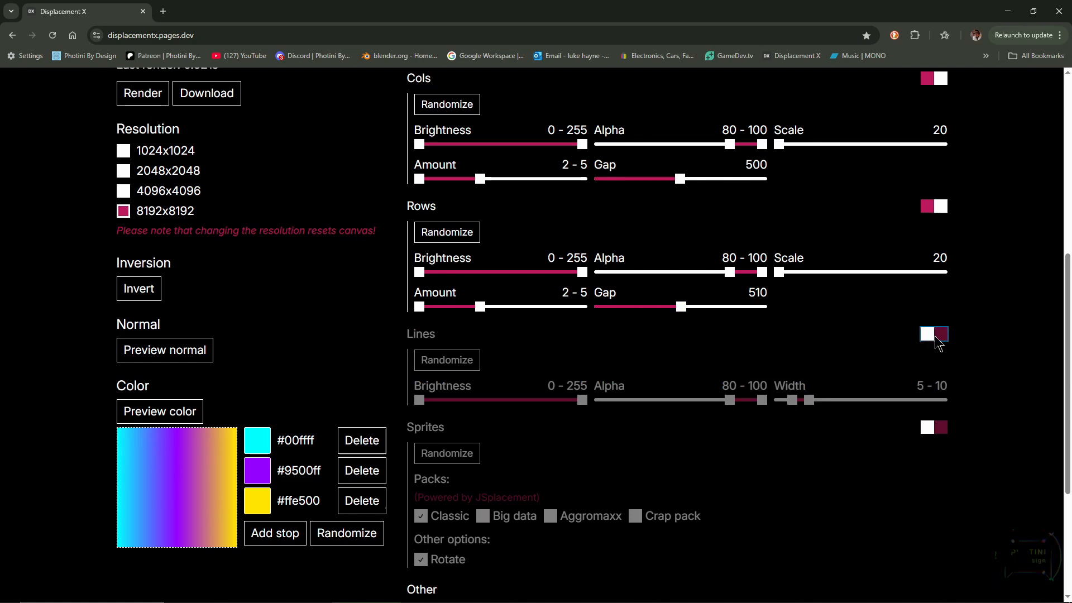
scroll(938, 335, down, 2)
click(938, 318)
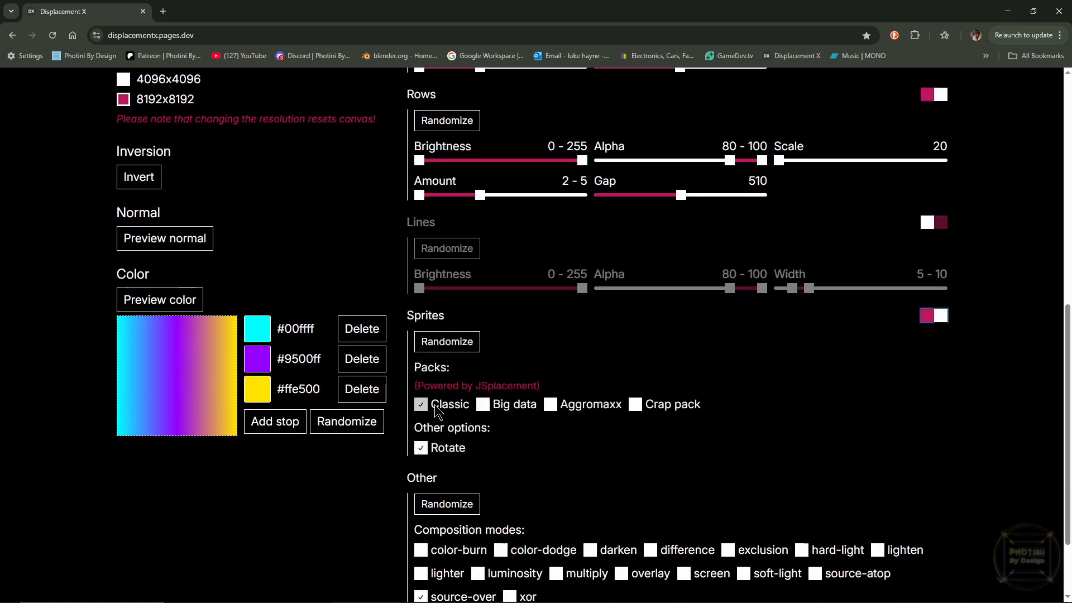
click(483, 405)
click(551, 405)
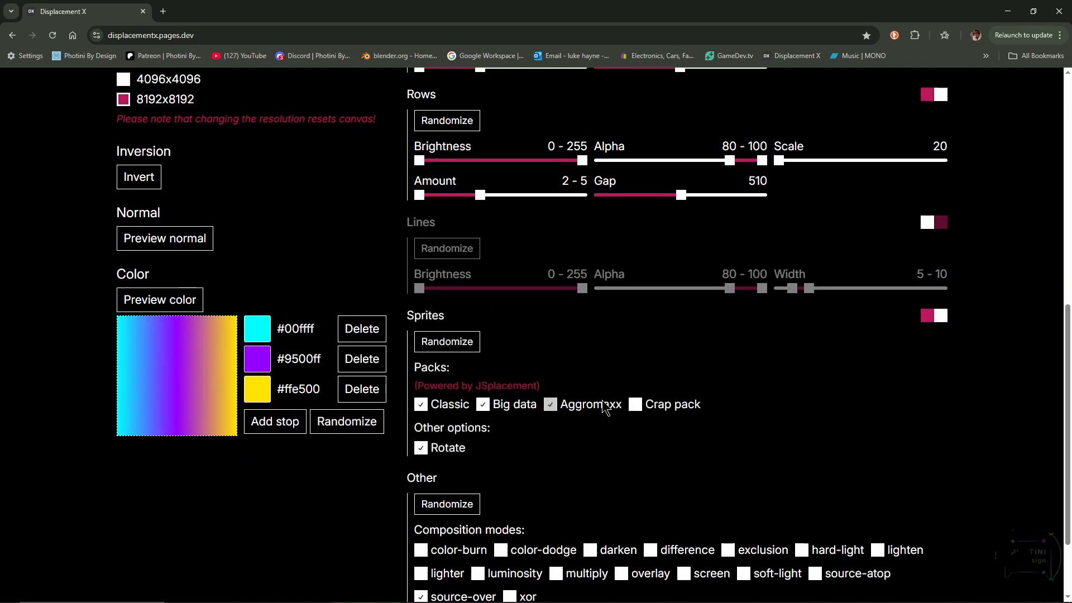
click(635, 404)
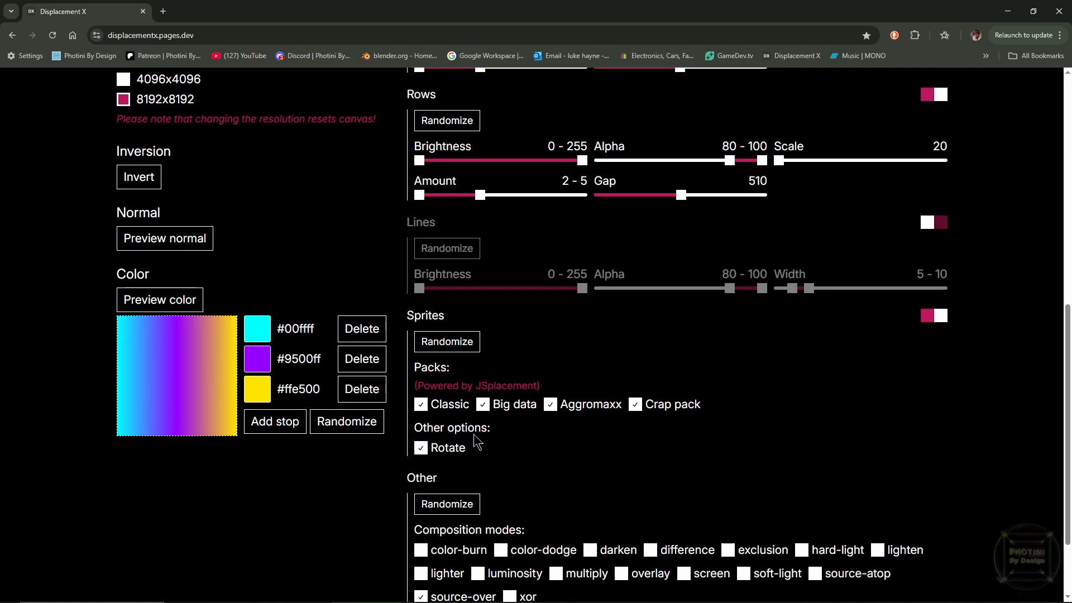
Render the displacement map four times with the new settings and download the last variation
scroll(558, 413, down, 2)
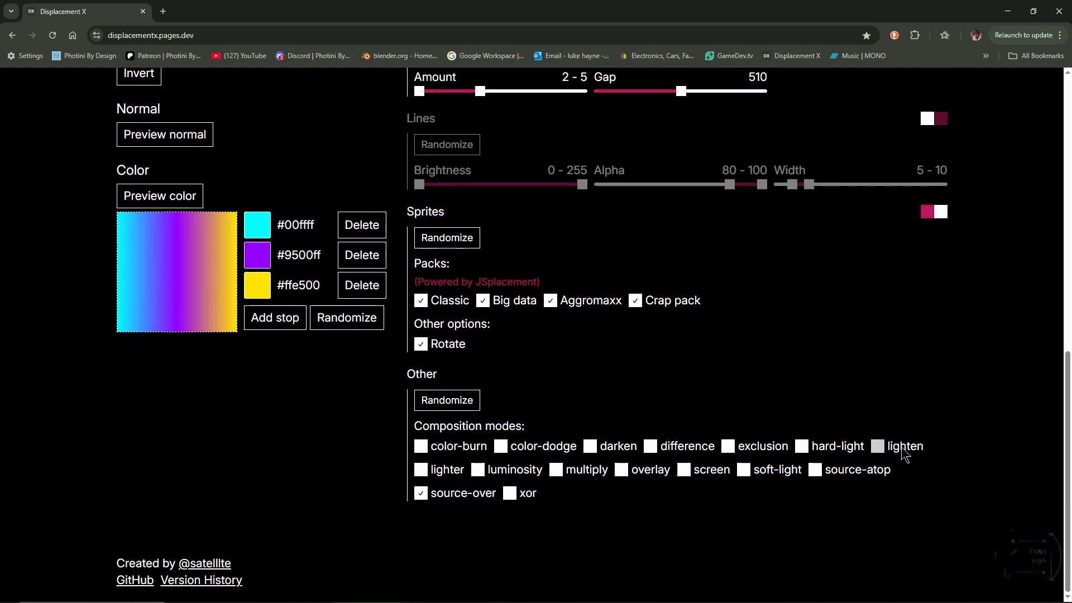
scroll(596, 454, up, 10)
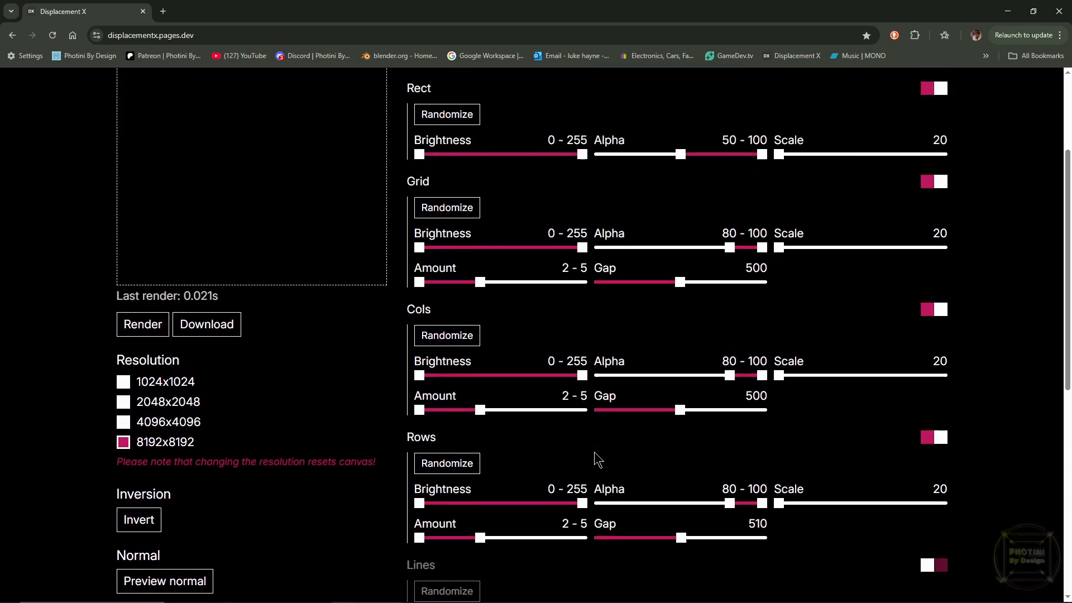
click(140, 437)
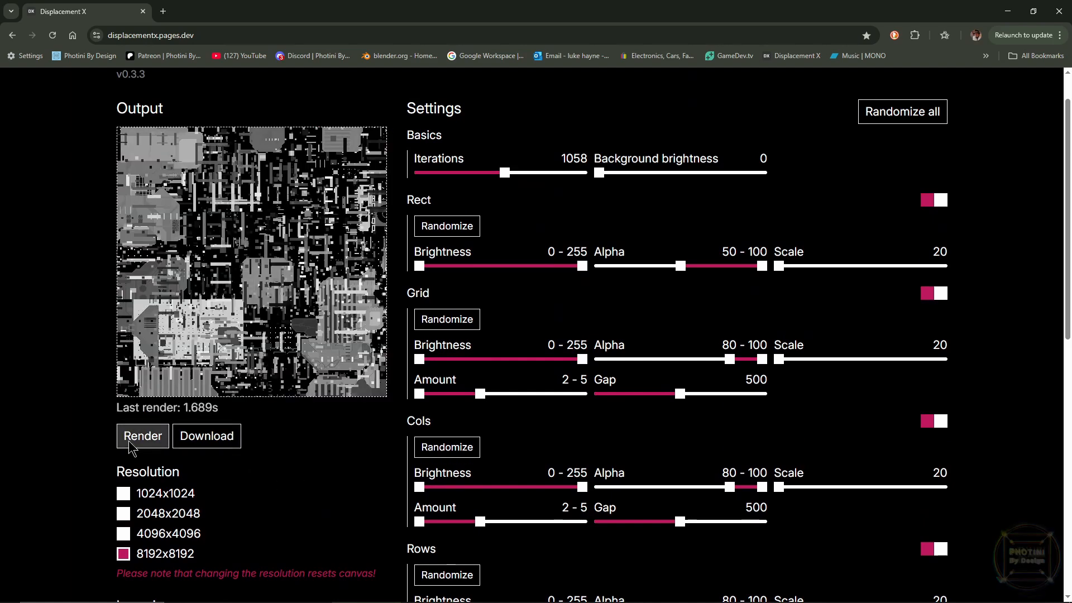
click(149, 443)
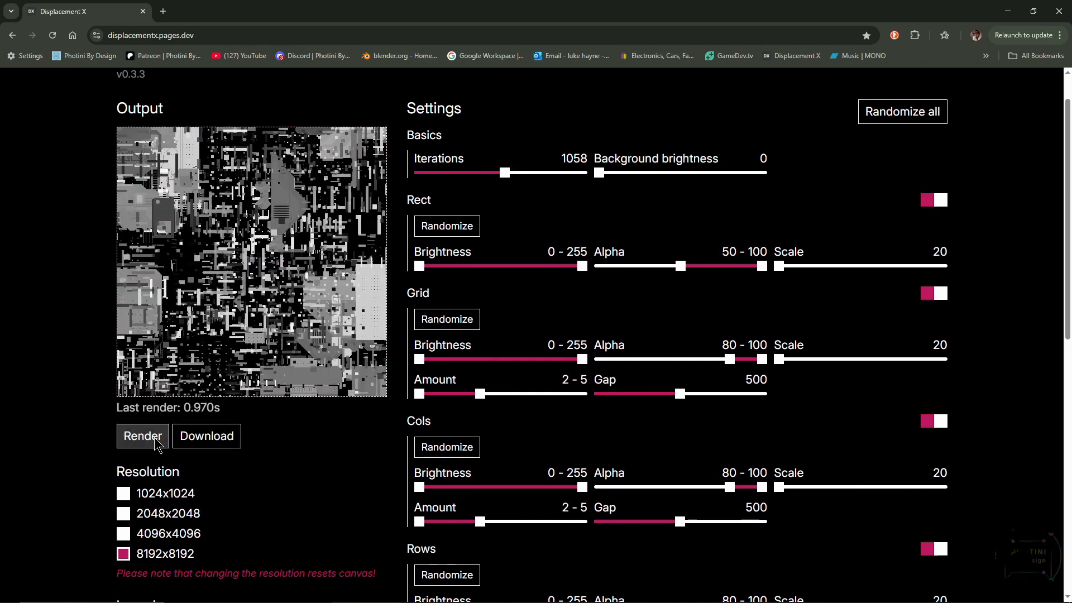
click(143, 436)
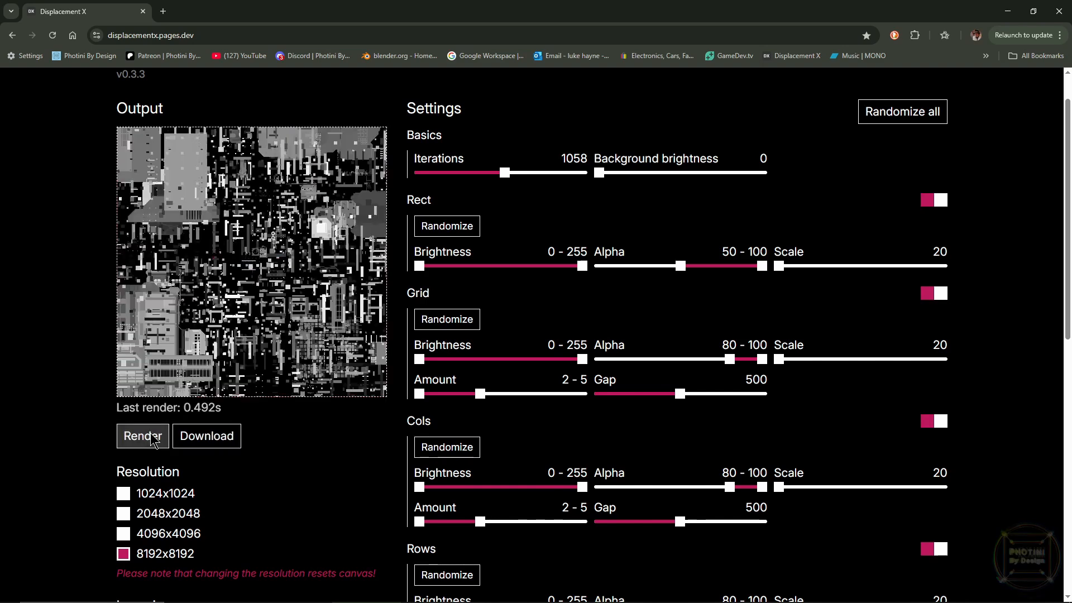
click(143, 436)
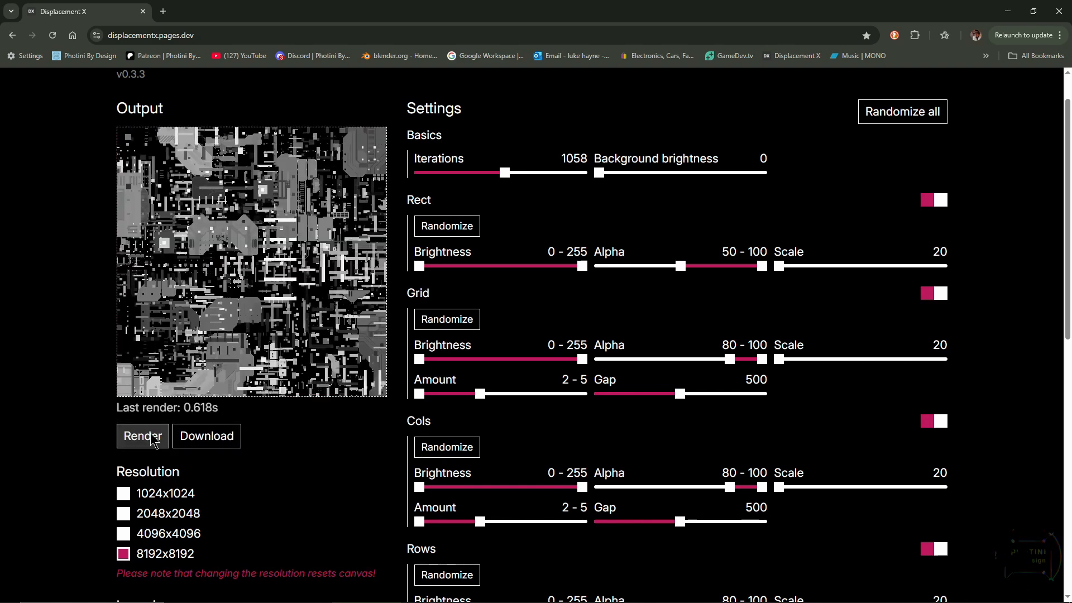
click(207, 439)
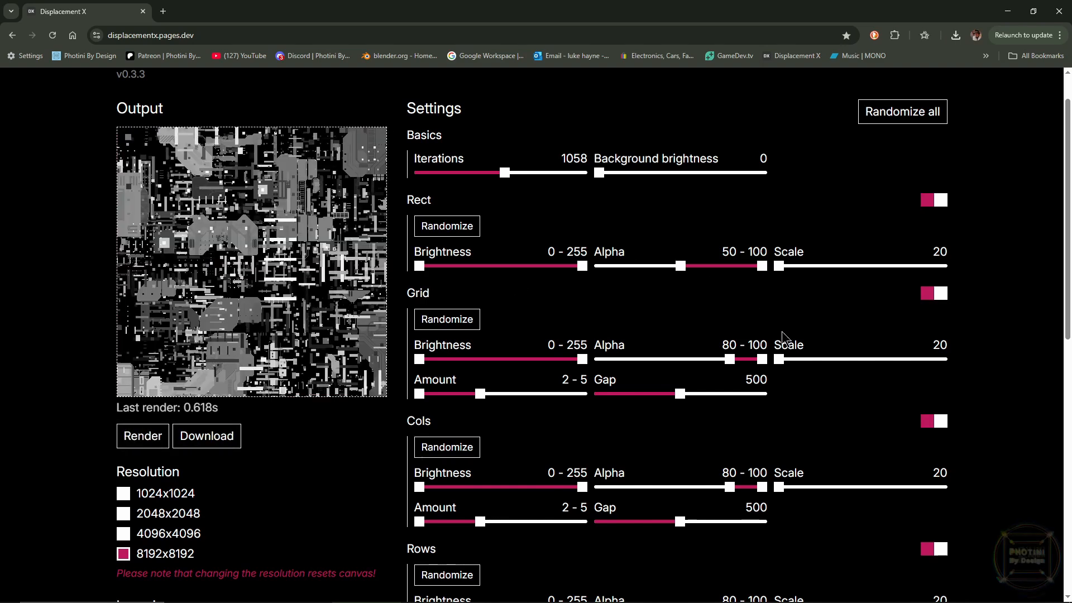
Generate four more variations of the displacement map using the same settings
click(141, 440)
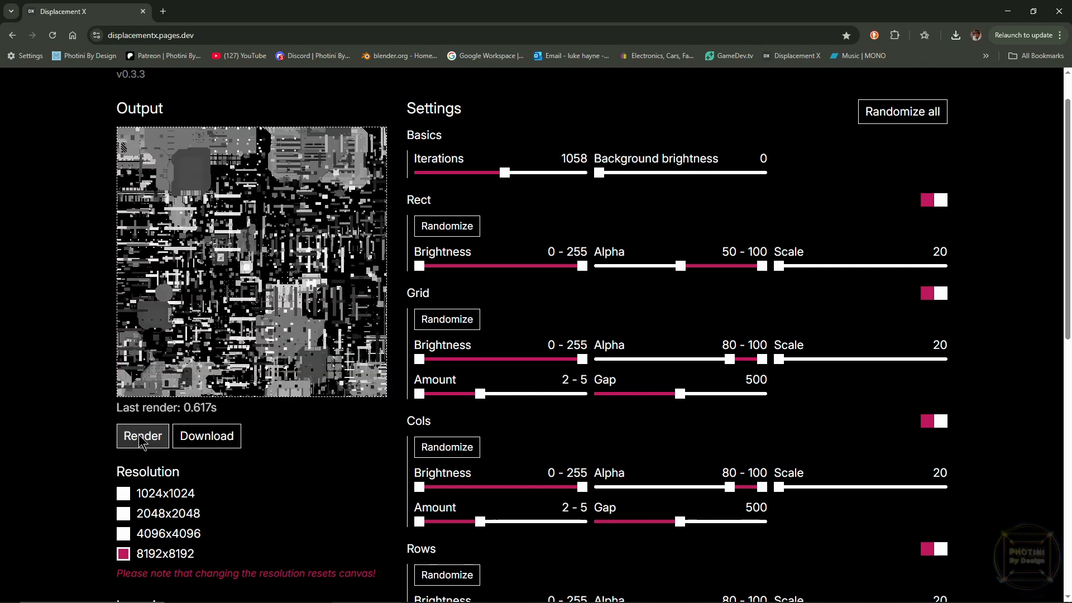
click(141, 439)
click(142, 440)
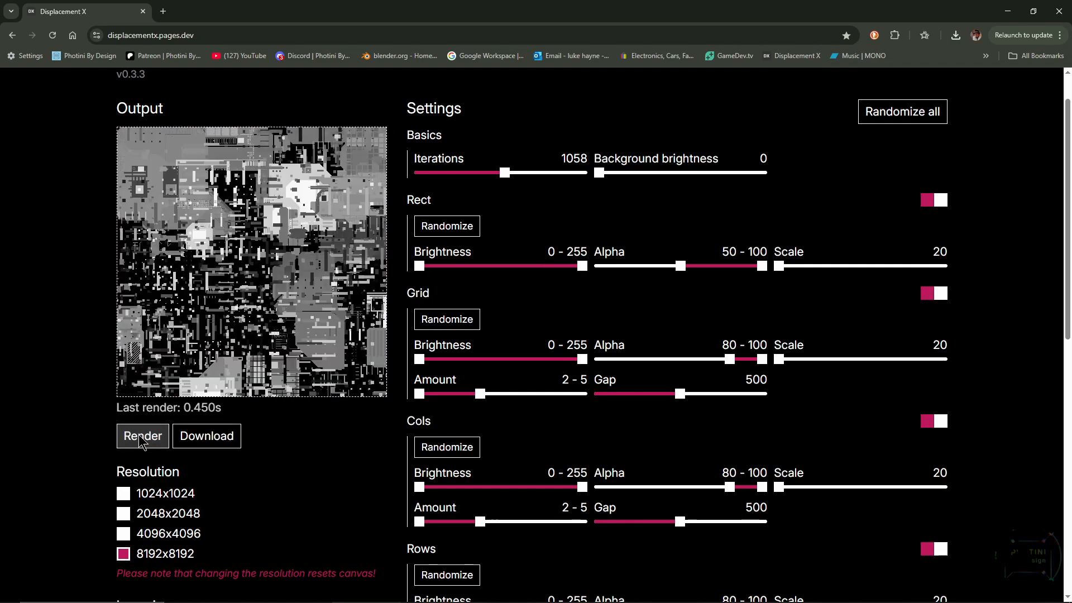
click(141, 439)
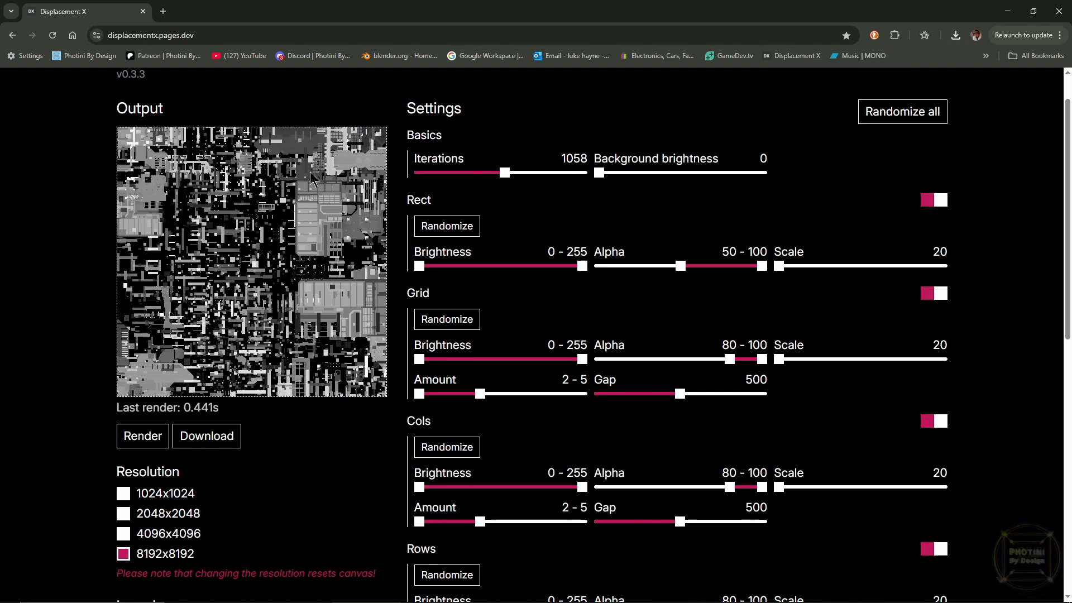
Preview the normal map of the current render, then return to the original displacement preview
scroll(363, 487, down, 5)
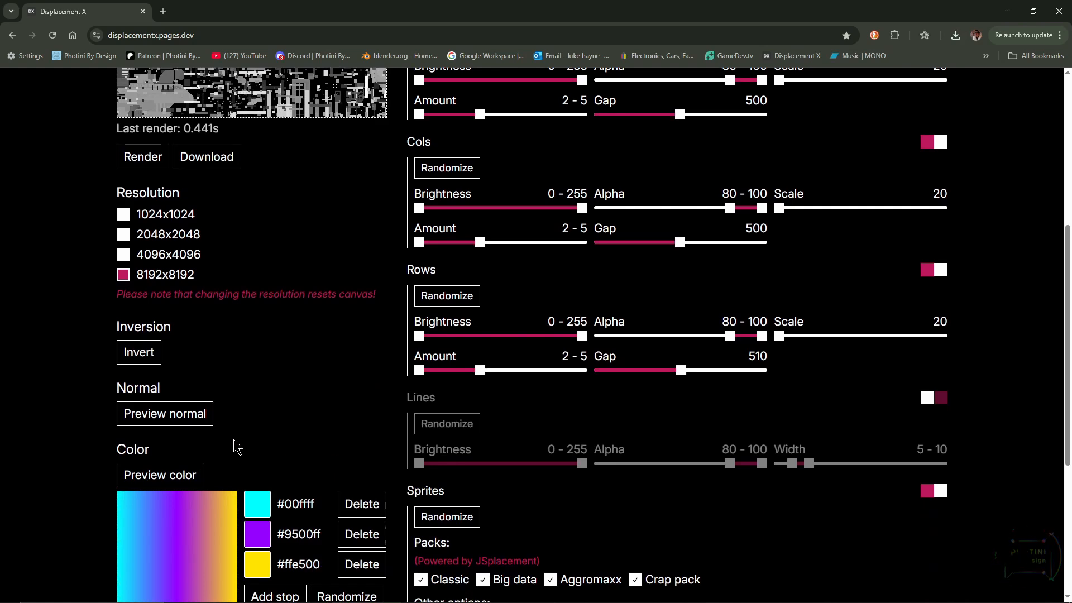
click(167, 413)
scroll(304, 362, up, 4)
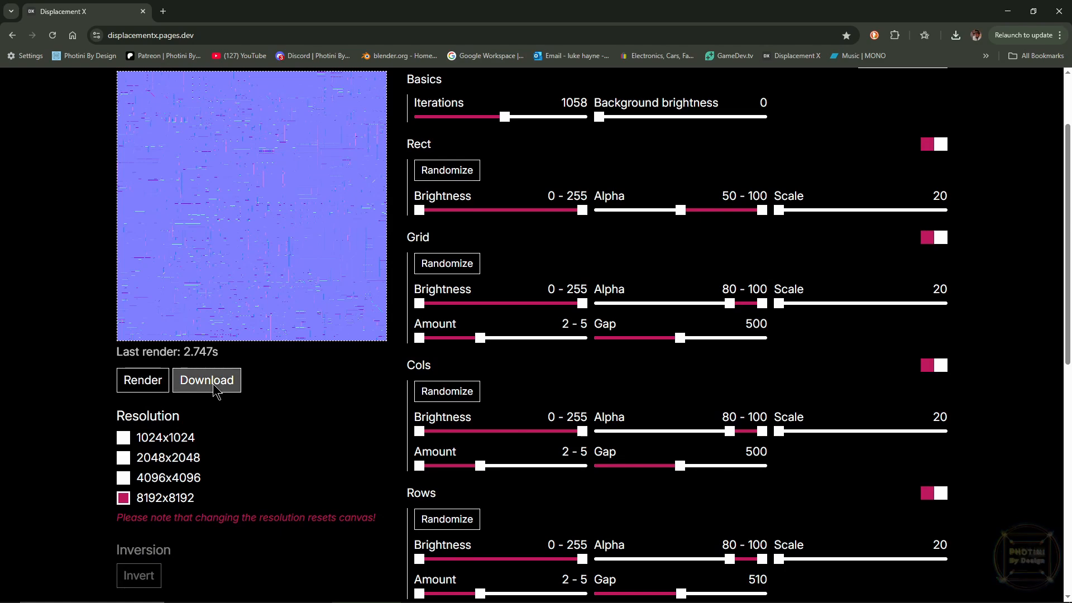
scroll(343, 376, up, 1)
scroll(342, 375, down, 4)
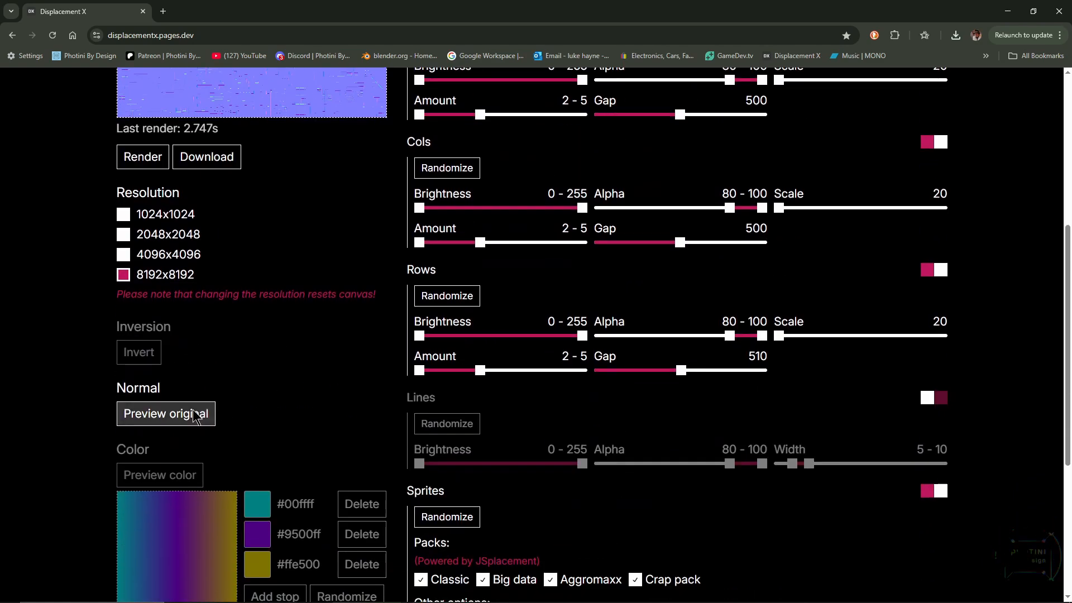
click(175, 415)
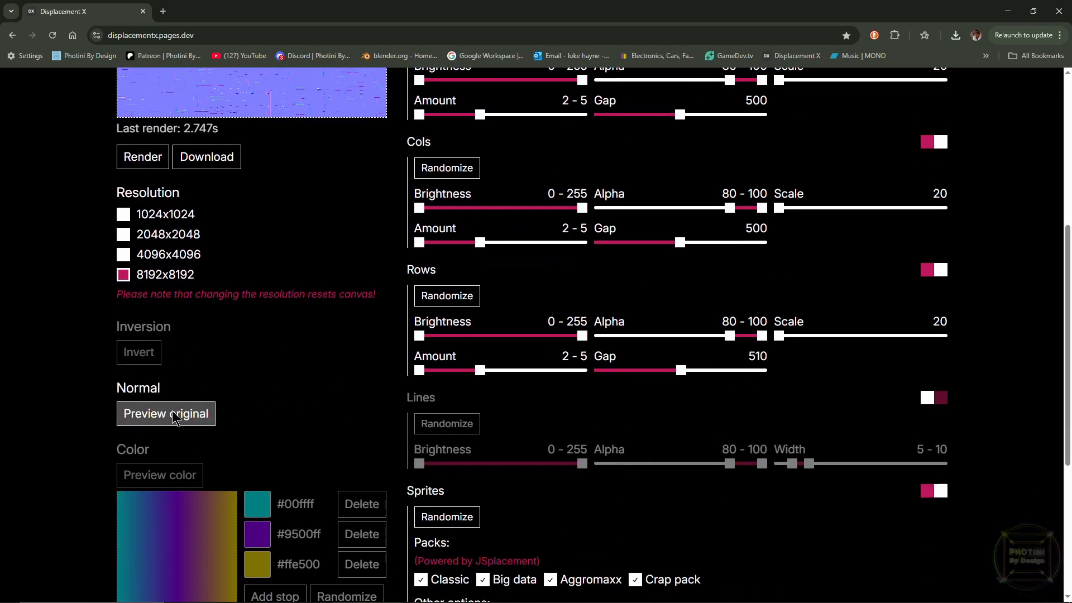
Disable Cols, Rows and Sprites, and set Iterations to 2000
scroll(446, 398, up, 6)
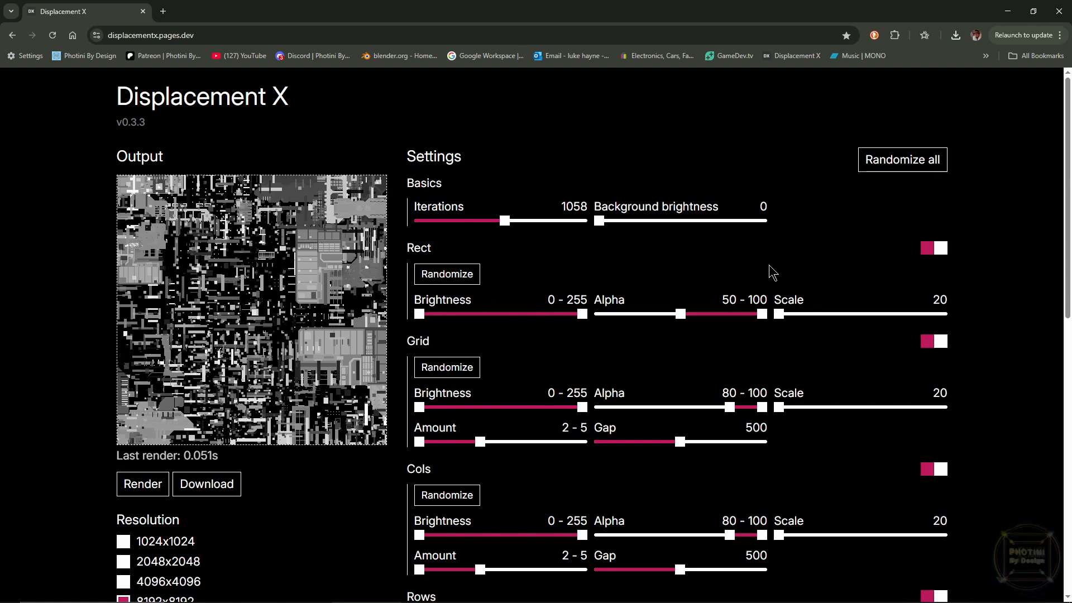
scroll(846, 267, down, 1)
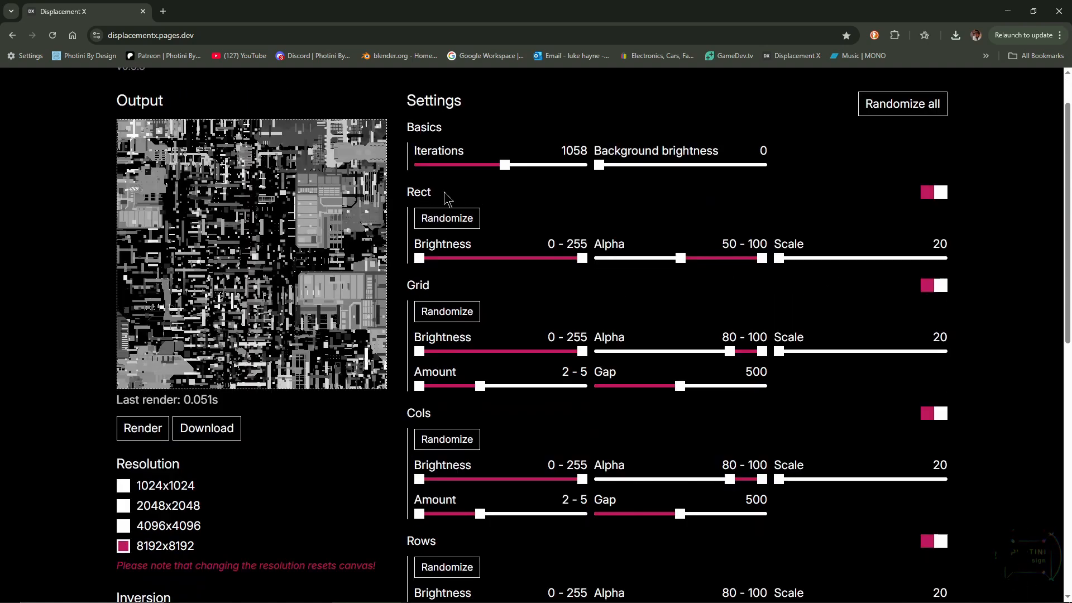
scroll(436, 291, down, 4)
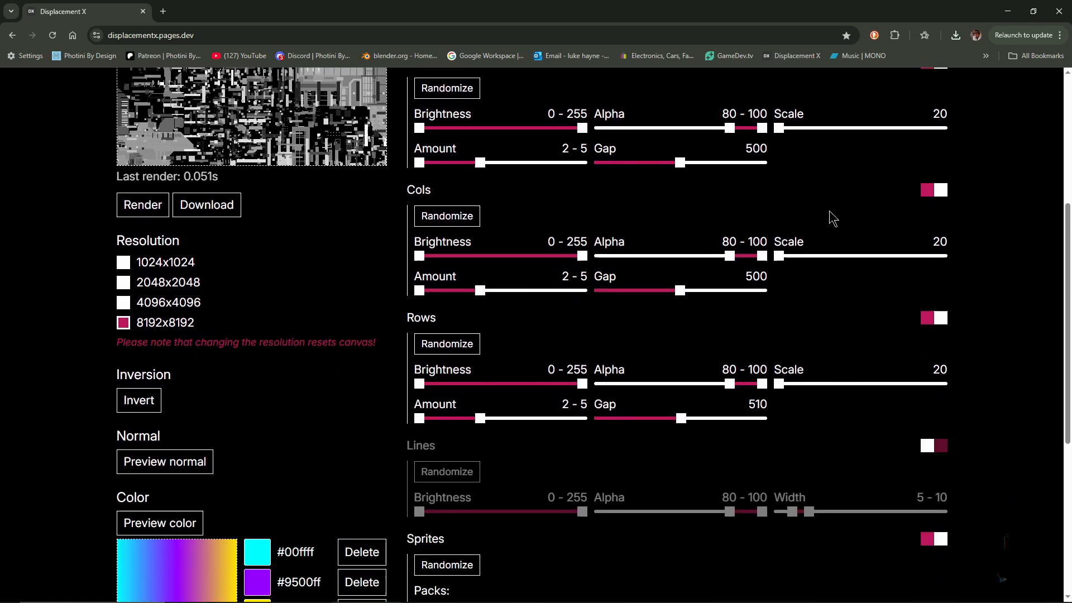
click(940, 190)
click(940, 318)
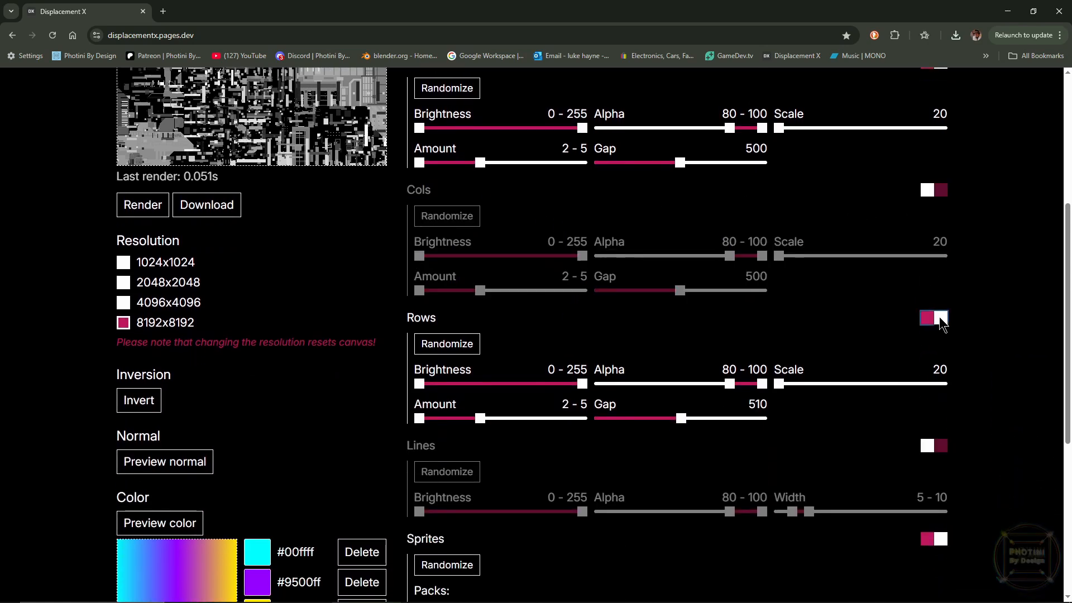
scroll(943, 396, down, 1)
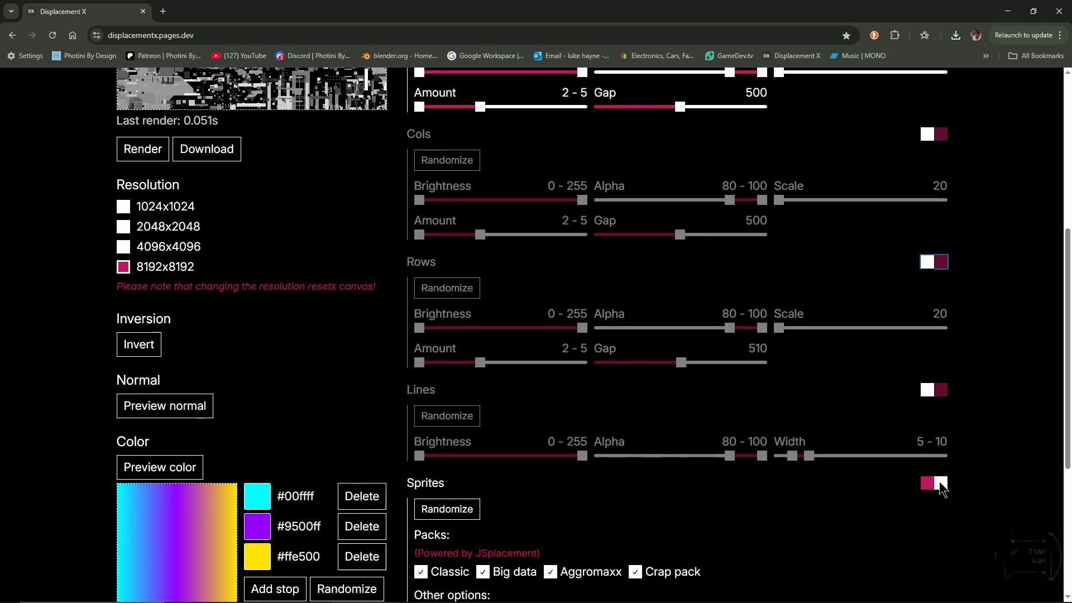
click(940, 484)
scroll(818, 437, up, 6)
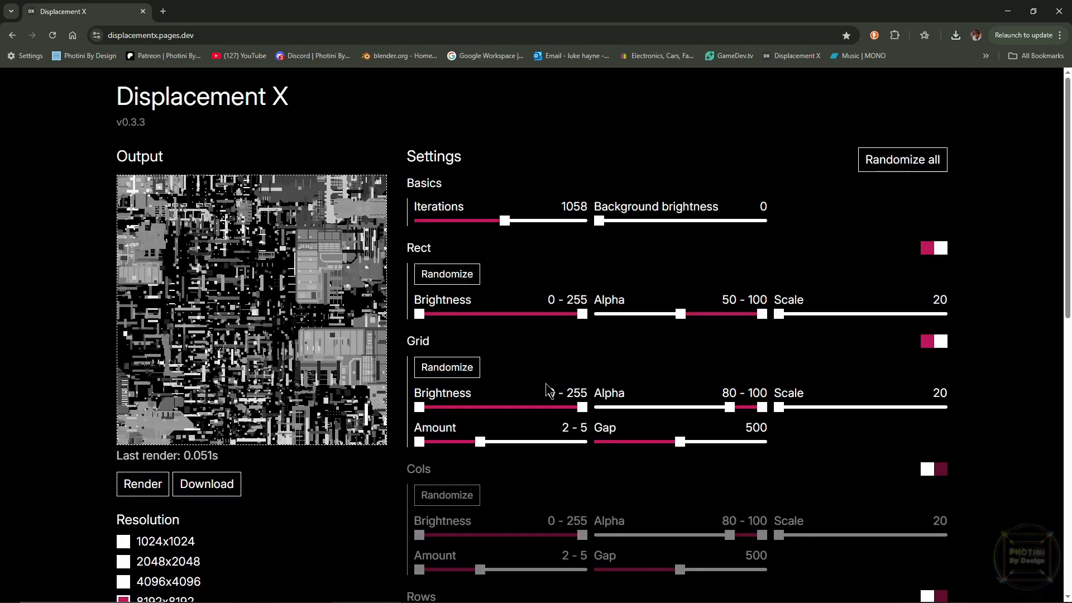
drag(504, 221, 618, 218)
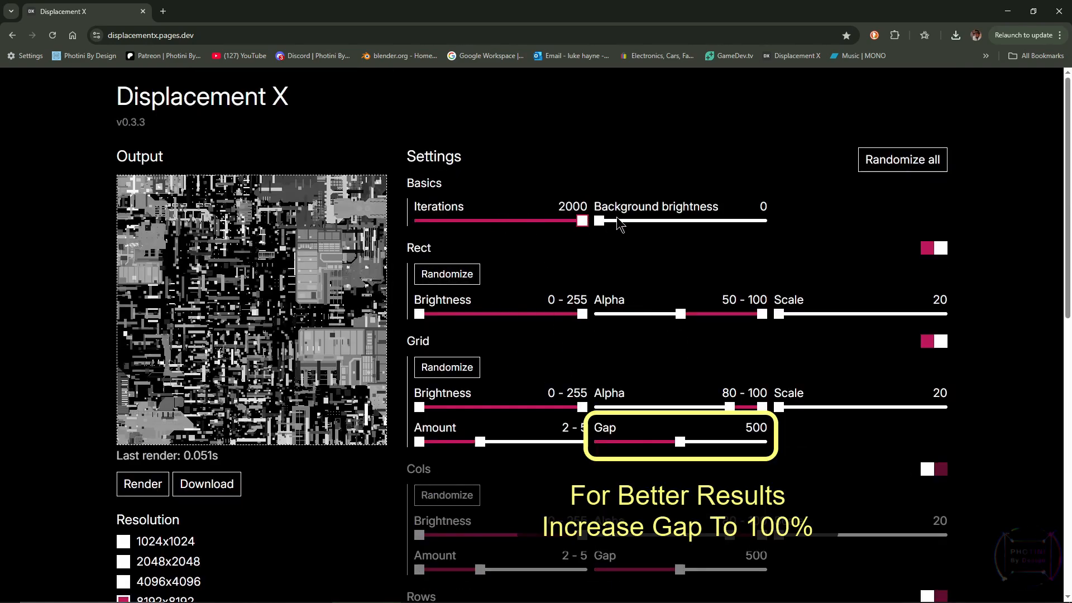
Render the displacement map three times with only Rect and Grid active, and download the last variation
click(145, 483)
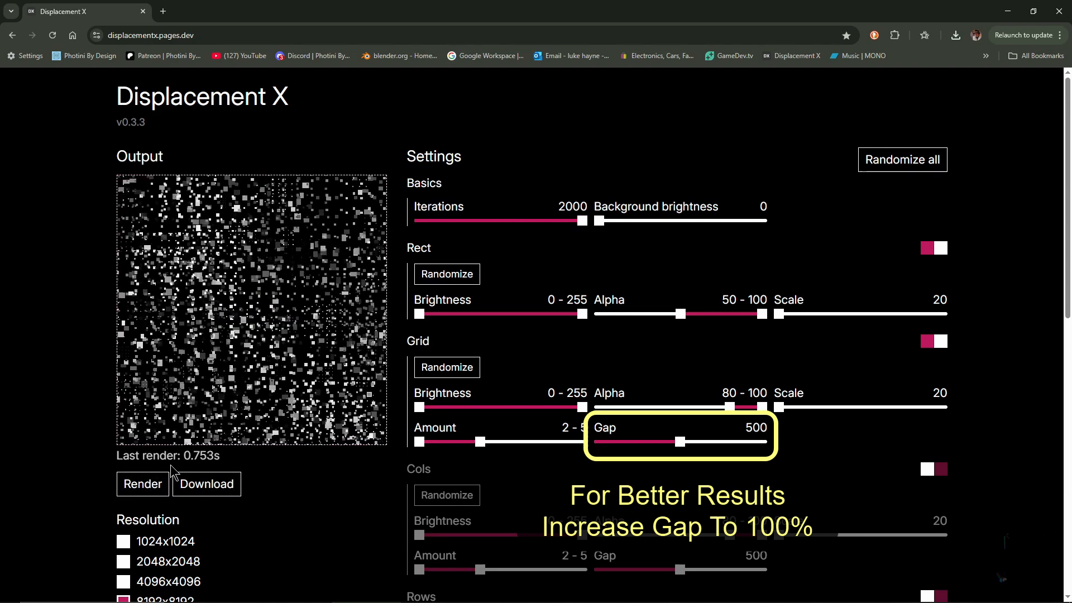
click(144, 484)
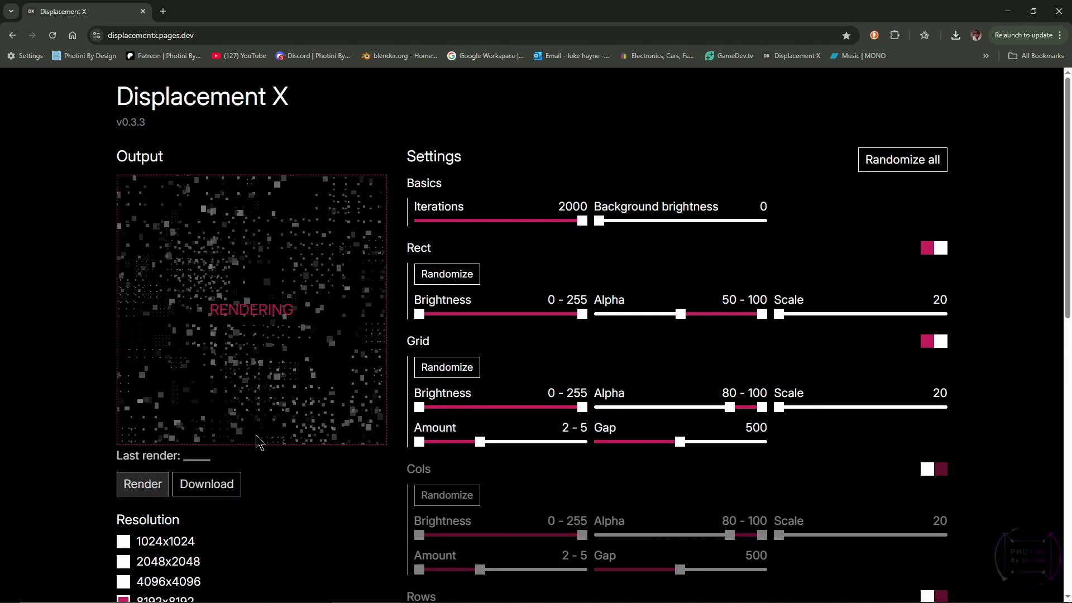
click(145, 489)
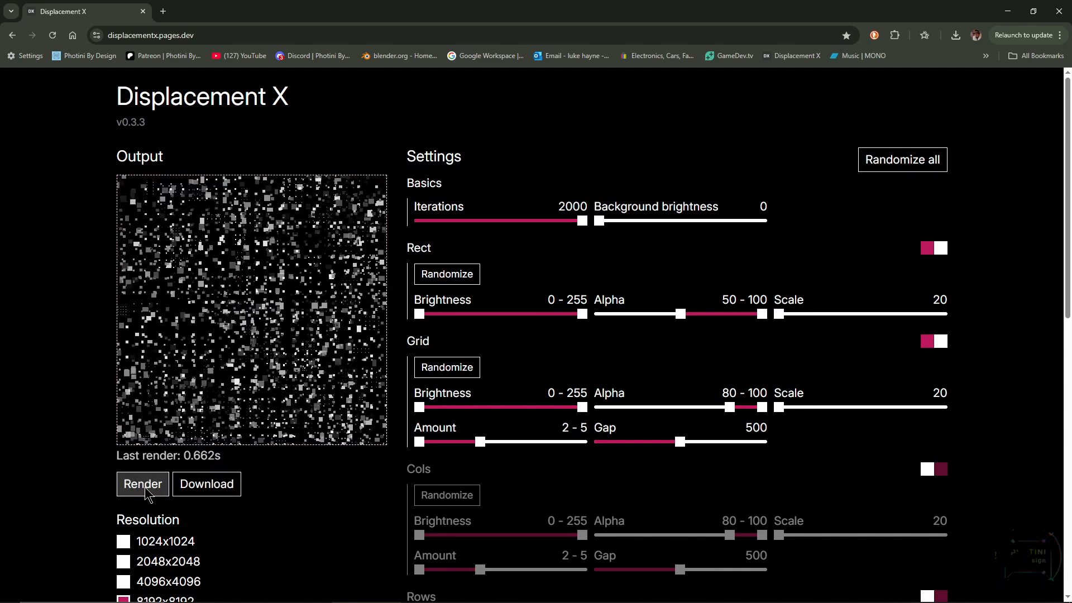
scroll(144, 490, down, 3)
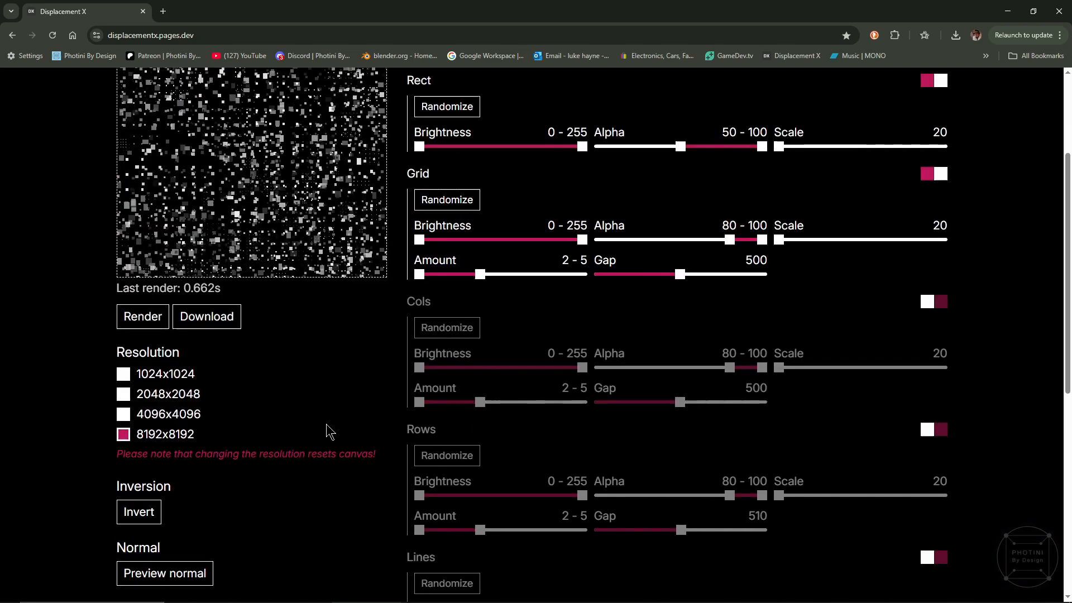
click(224, 326)
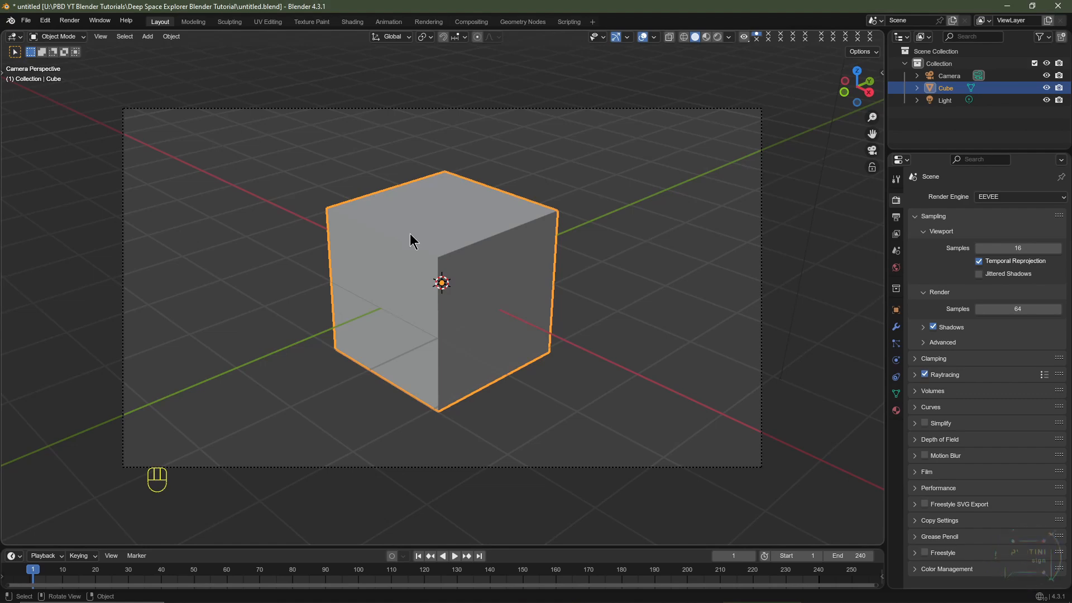
Switch to Blender and delete the default light from the scene in front view
key(KP_1)
click(611, 82)
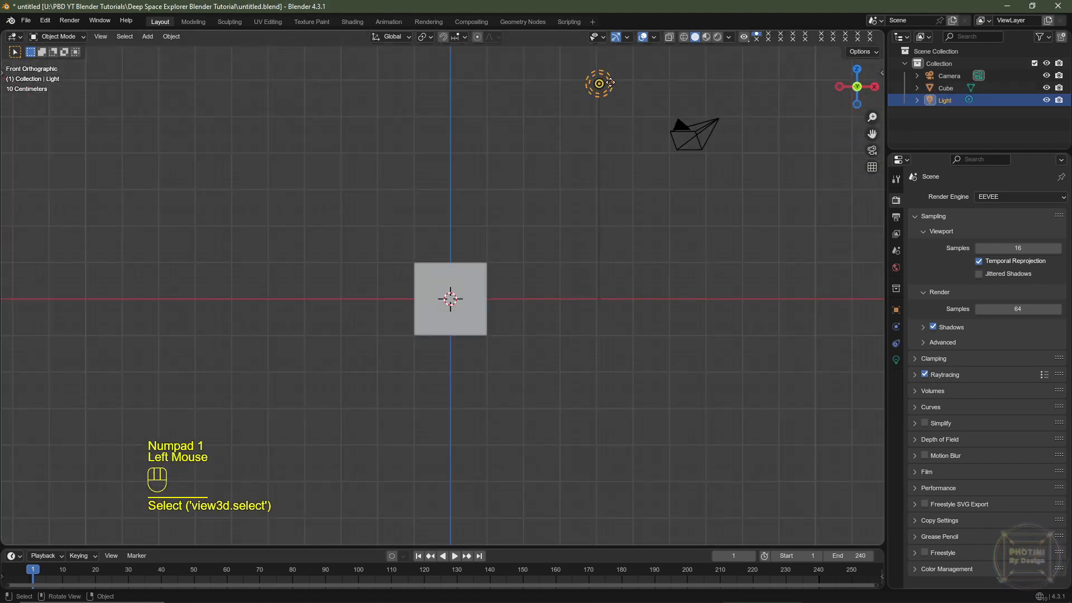
key(Delete)
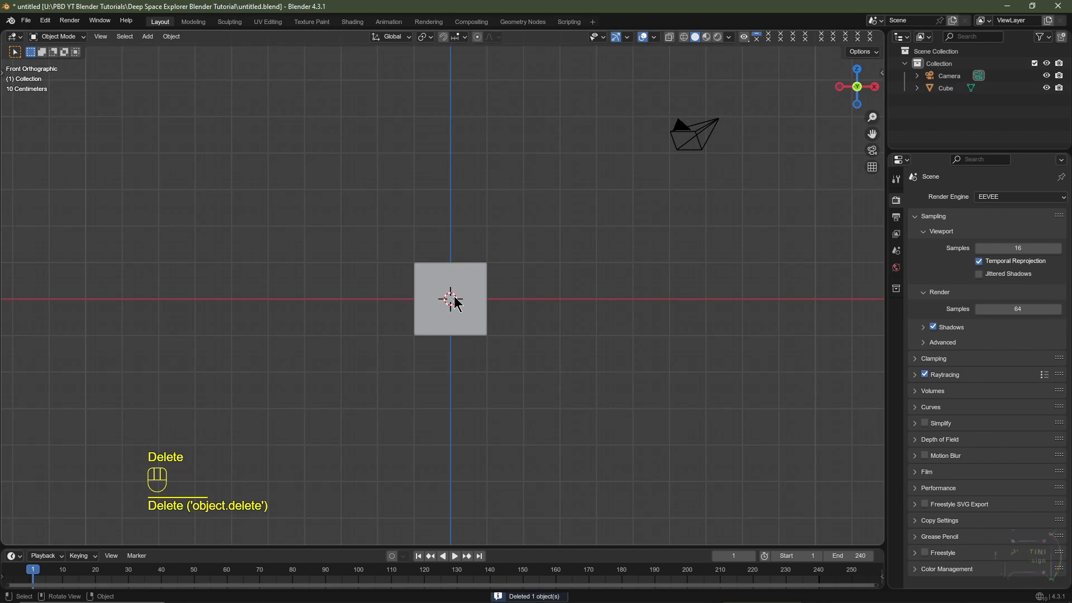
Scale the default cube's mesh by 10 along the X axis in Edit Mode
double_click(454, 313)
click(454, 322)
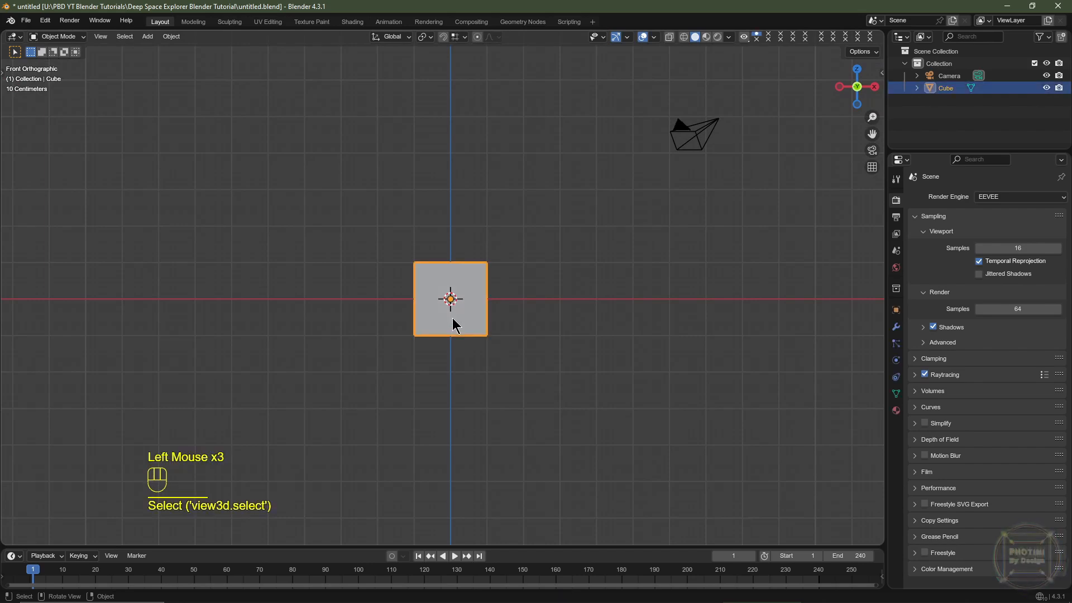
key(KP_1)
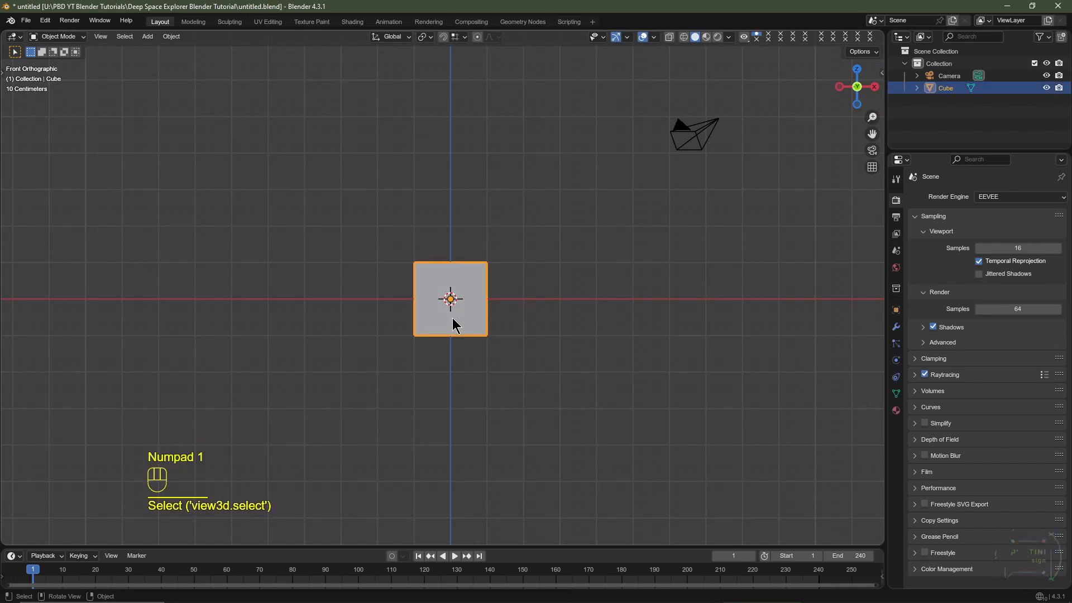
key(Tab)
key(s)
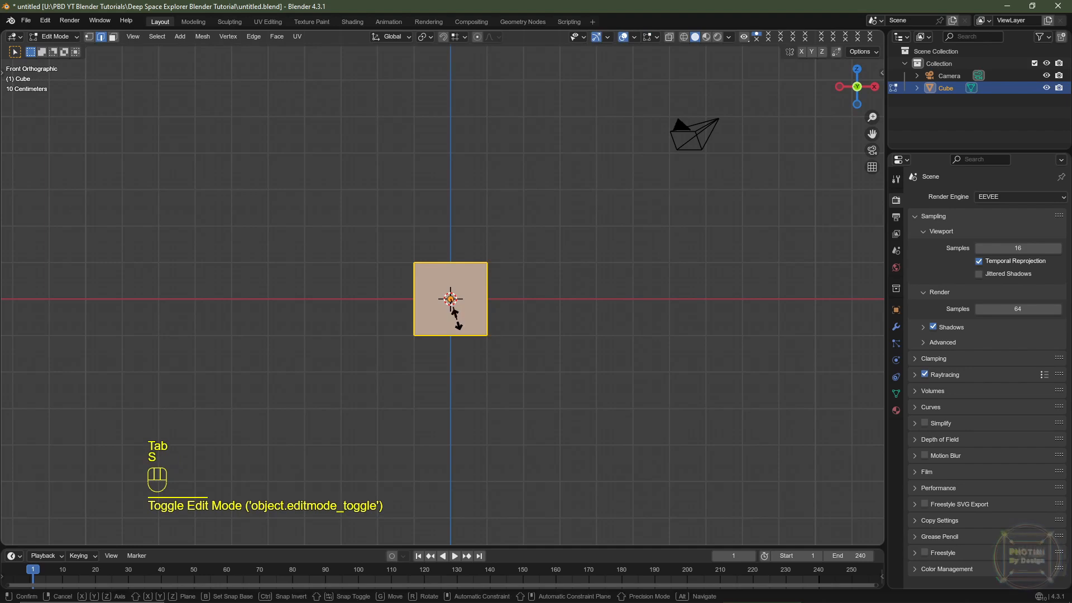
key(x)
key(1)
key(0)
key(Return)
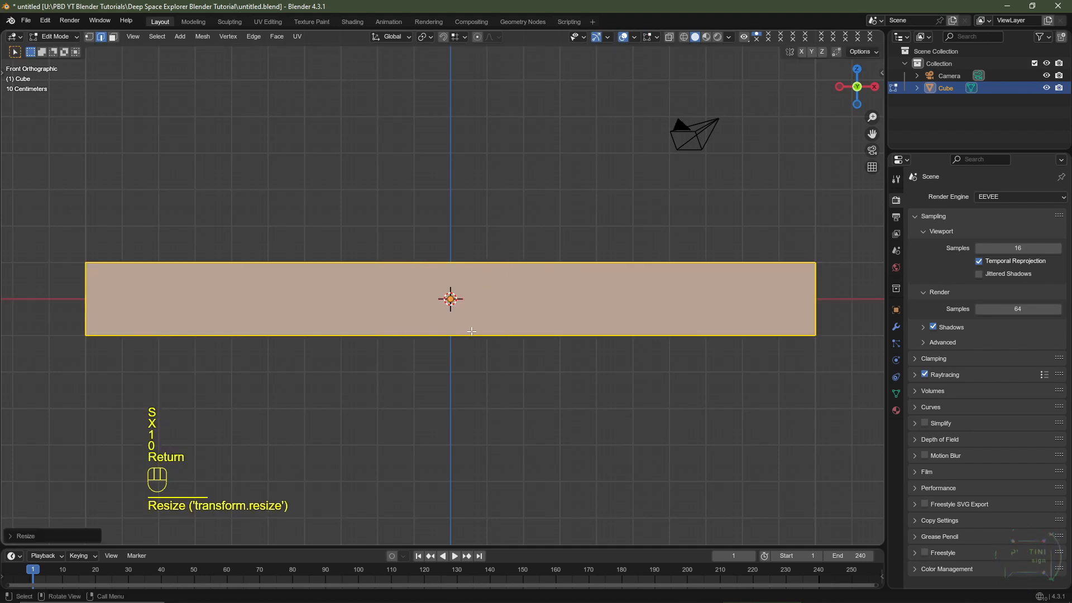
scroll(483, 340, down, 4)
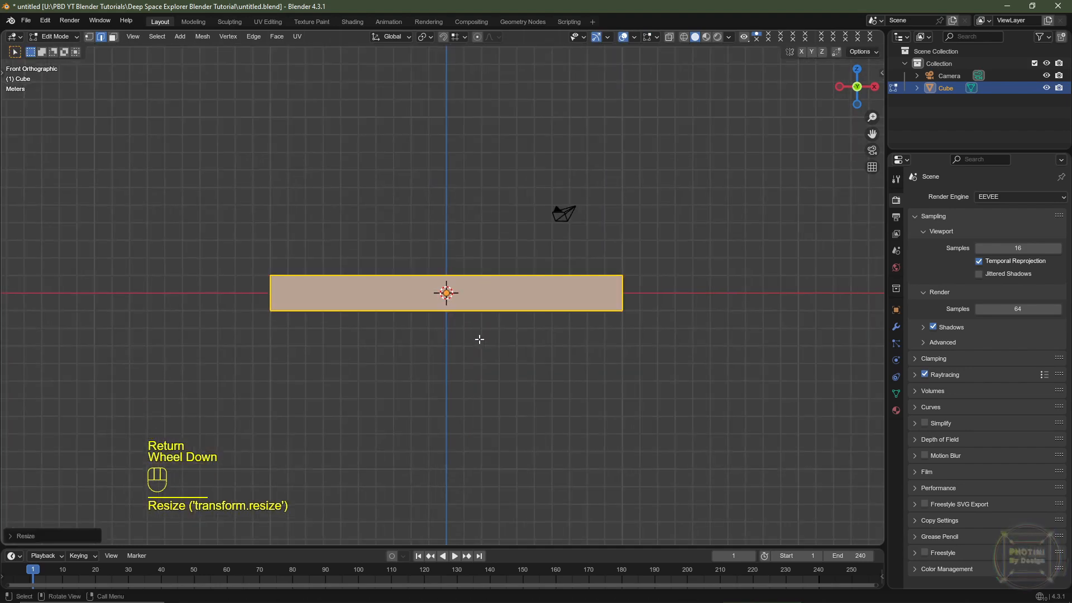
key(s)
key(y)
key(Escape)
Scale the cube's mesh by 5 along the Y axis from the right orthographic view
key(KP_3)
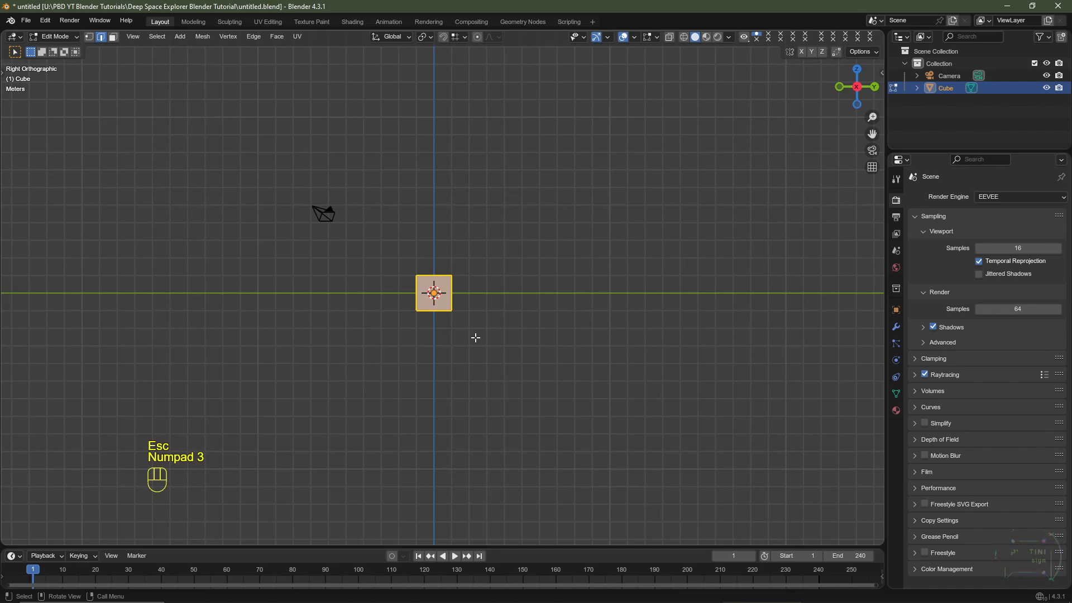
key(s)
key(y)
key(5)
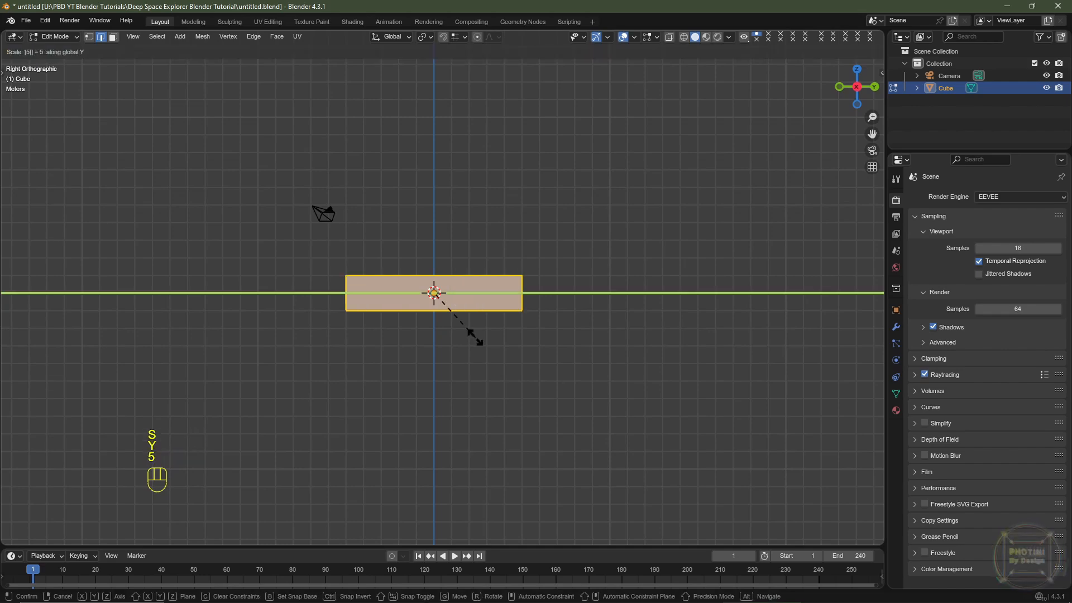
key(Return)
middle_drag(474, 337, 446, 374)
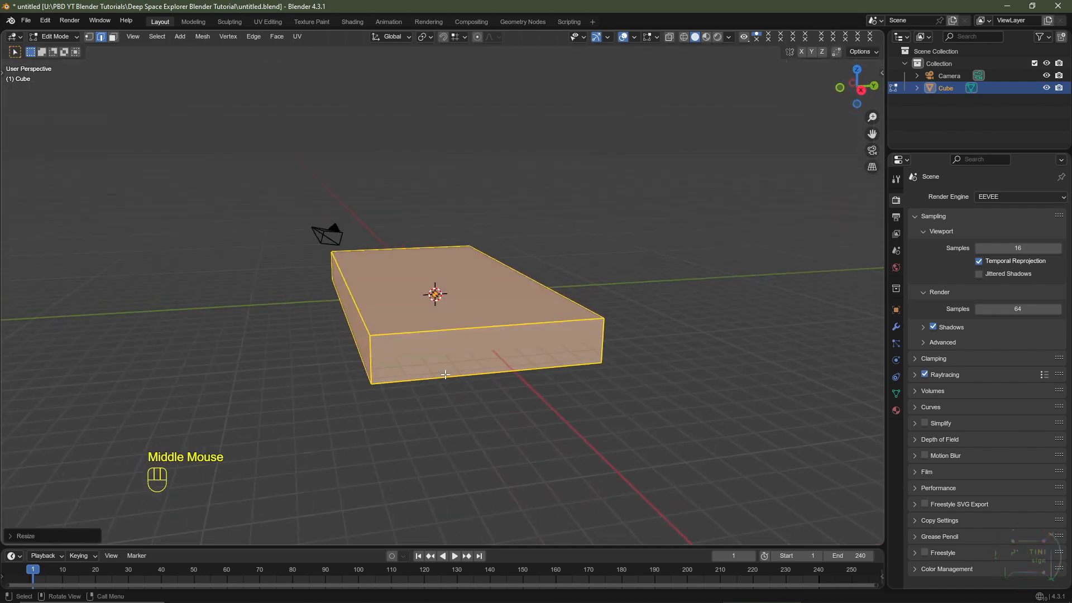
Scale the cube's mesh by 2.5 along the Z axis
key(KP_3)
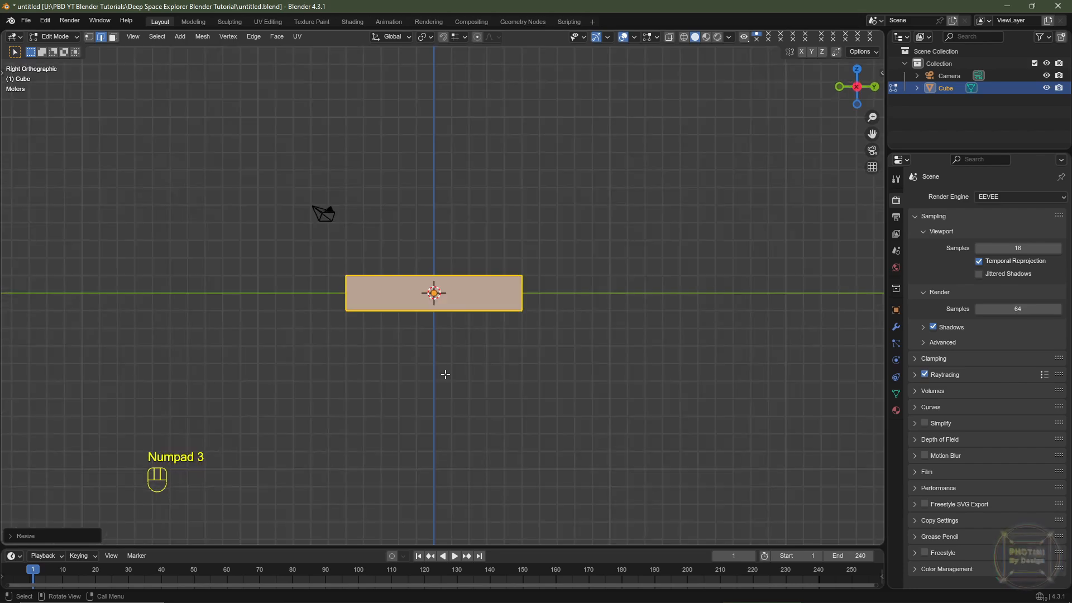
key(Escape)
key(Escape)
key(s)
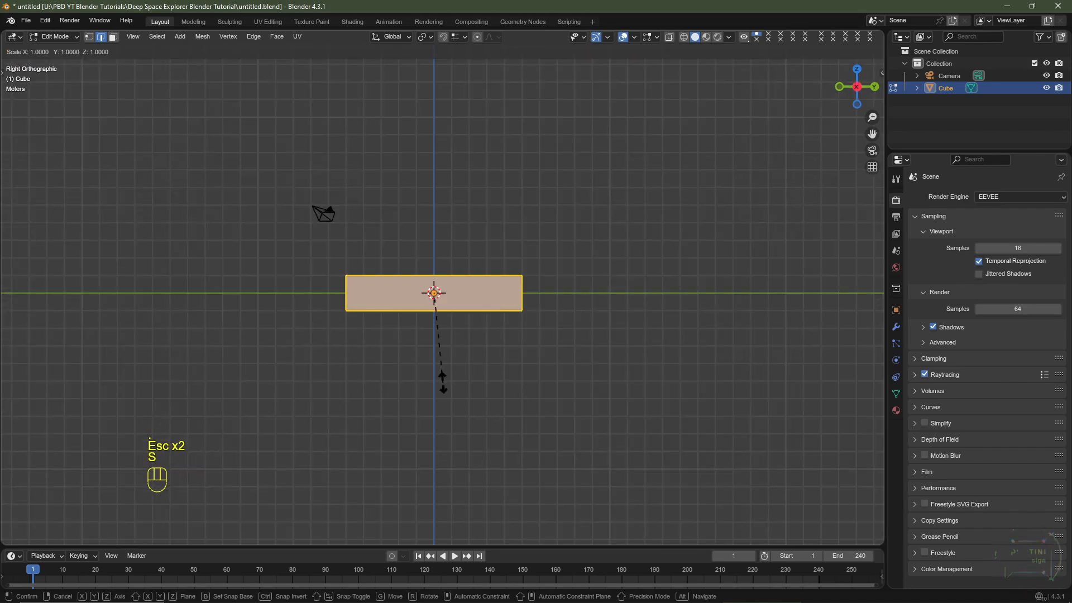
key(z)
key(2)
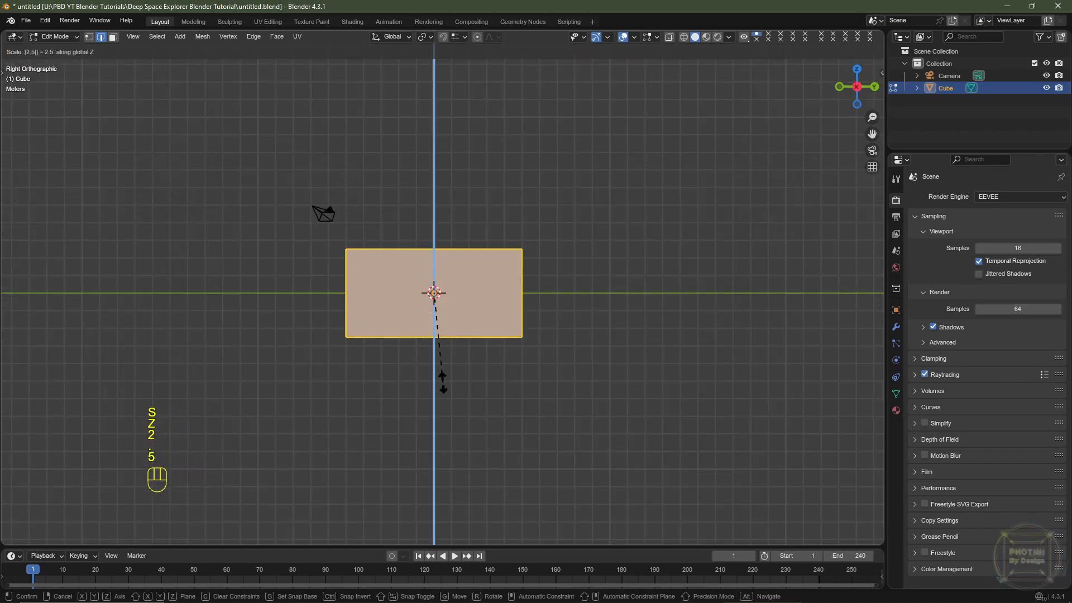
key(Return)
Try out the vertex, edge and face select modes, picking two upper corner vertices and the end face of the box
middle_drag(442, 383, 586, 363)
key(1)
key(a)
click(244, 263)
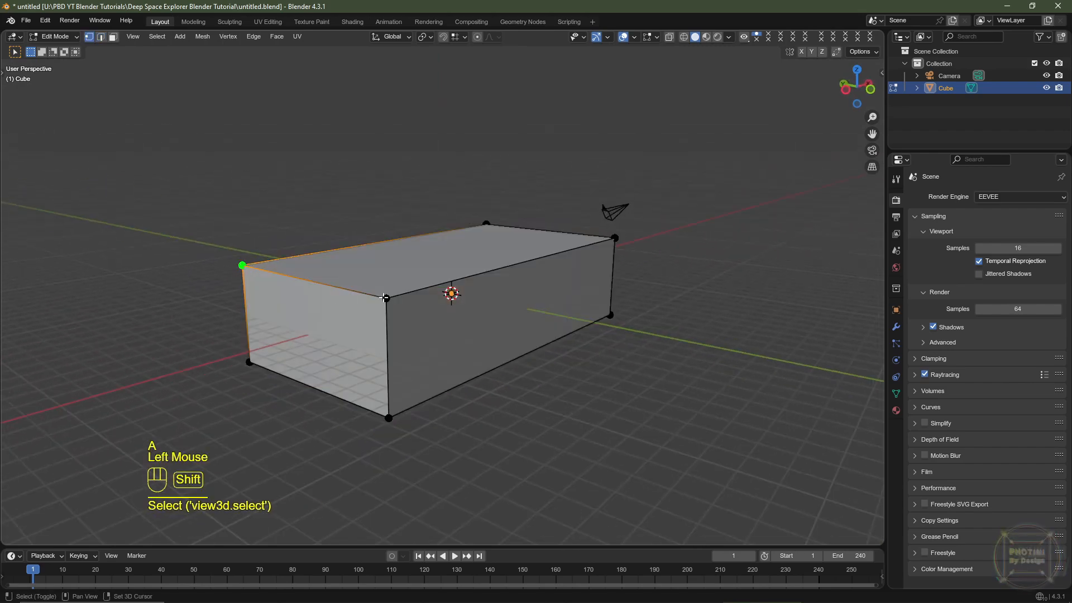
shift+click(385, 298)
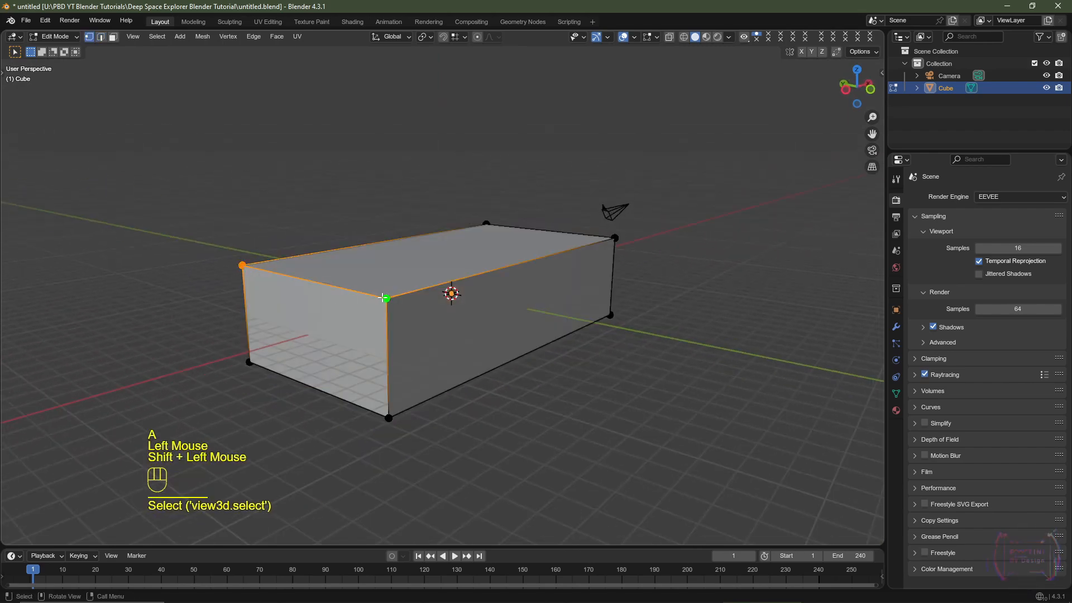
click(101, 37)
click(113, 37)
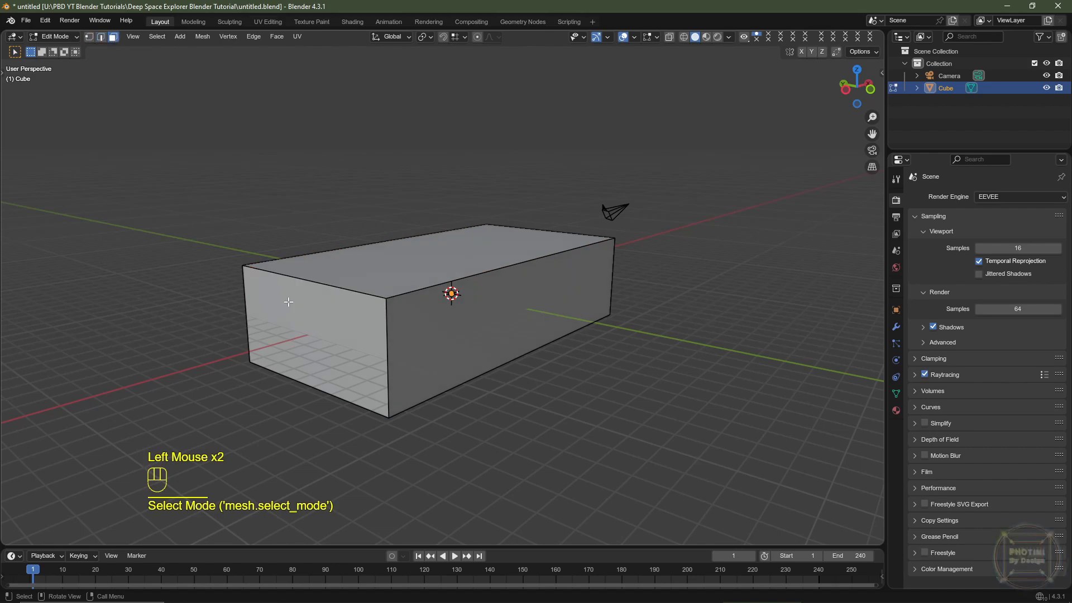
click(316, 342)
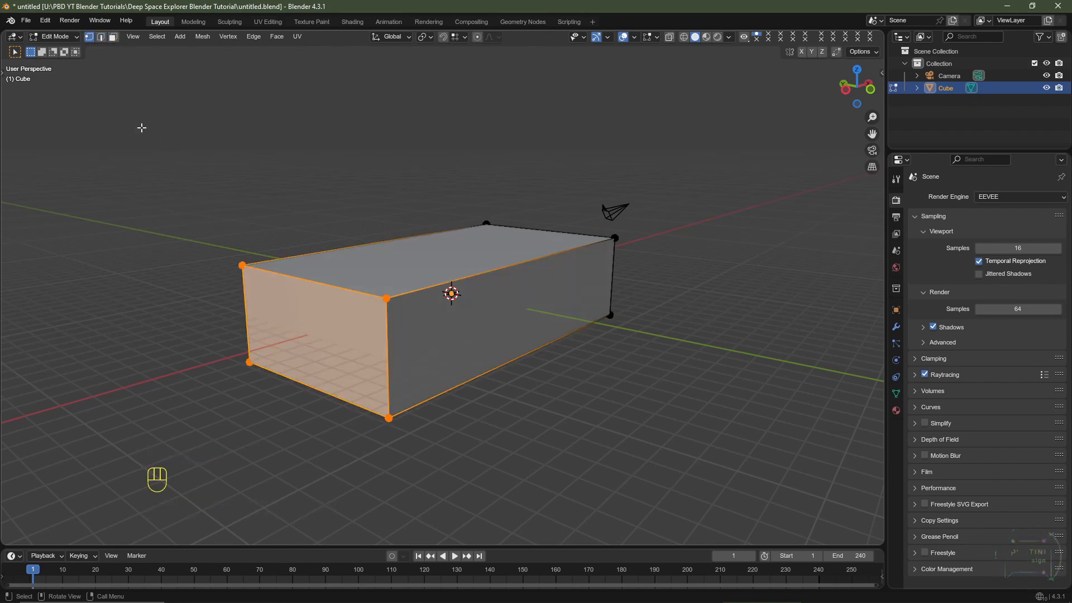
Delete the two opposite end faces of the box along its X axis, using face select mode
key(2)
key(3)
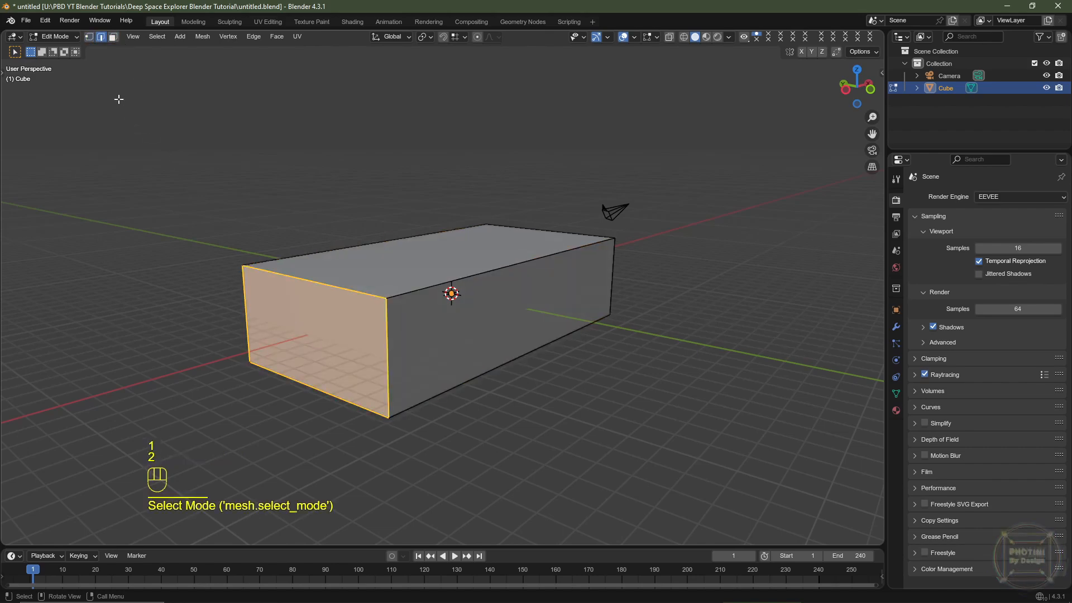
click(337, 340)
middle_drag(454, 342, 581, 347)
shift+click(582, 346)
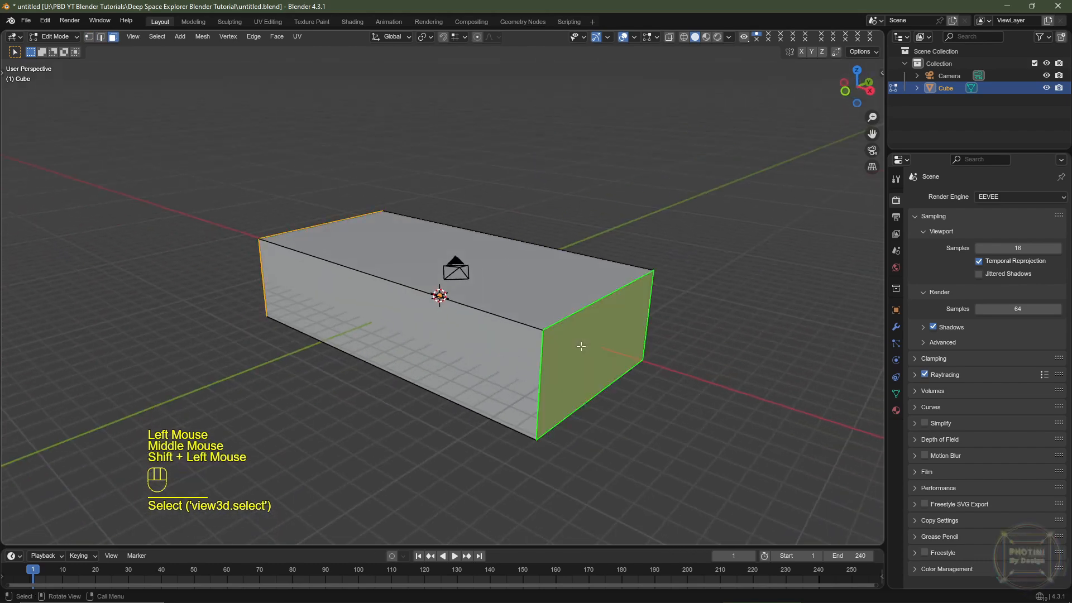
key(x)
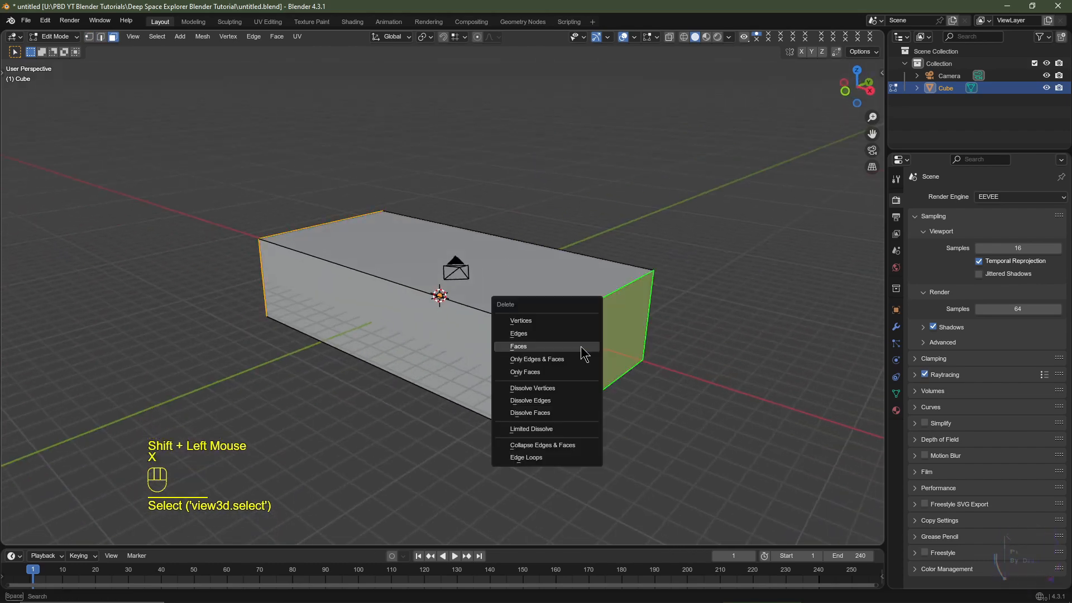
click(525, 347)
Bevel the box's four long edges by about 1.56 m, using edge select mode
middle_drag(502, 335, 437, 333)
key(2)
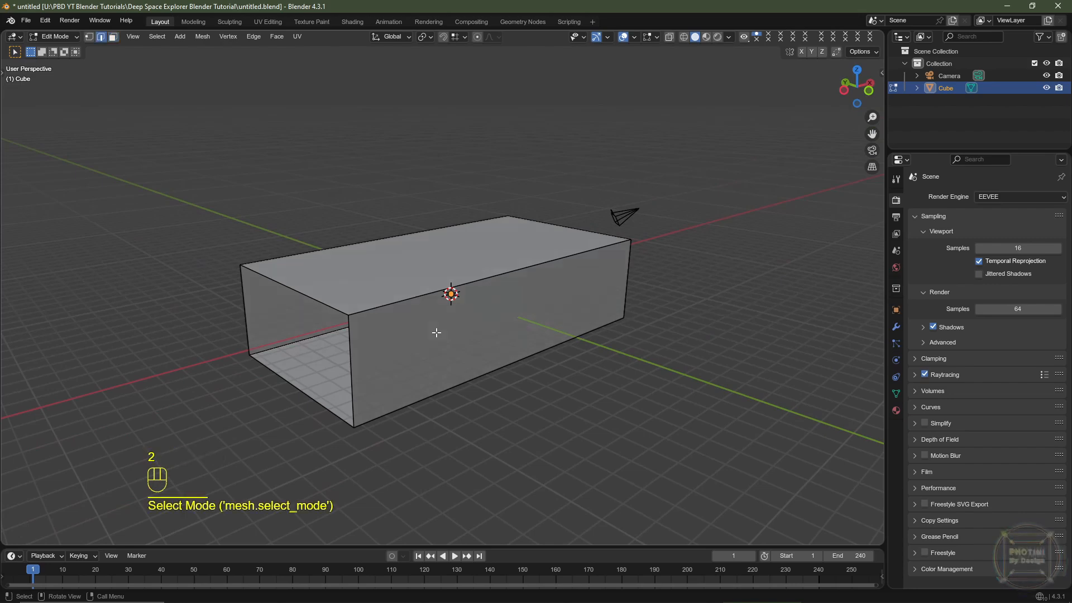
click(399, 302)
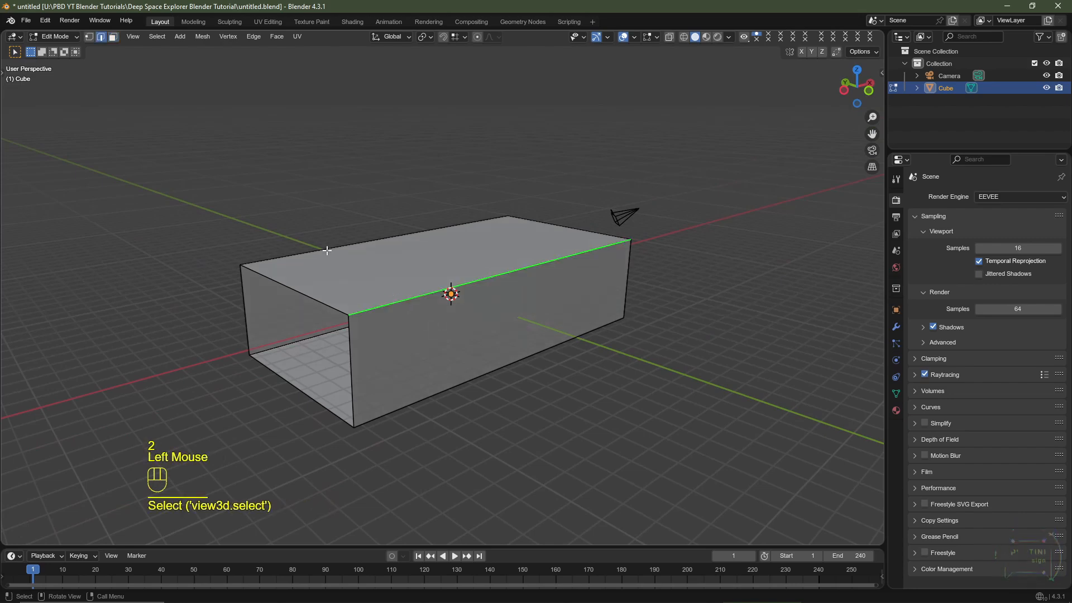
shift+click(325, 250)
shift+click(298, 341)
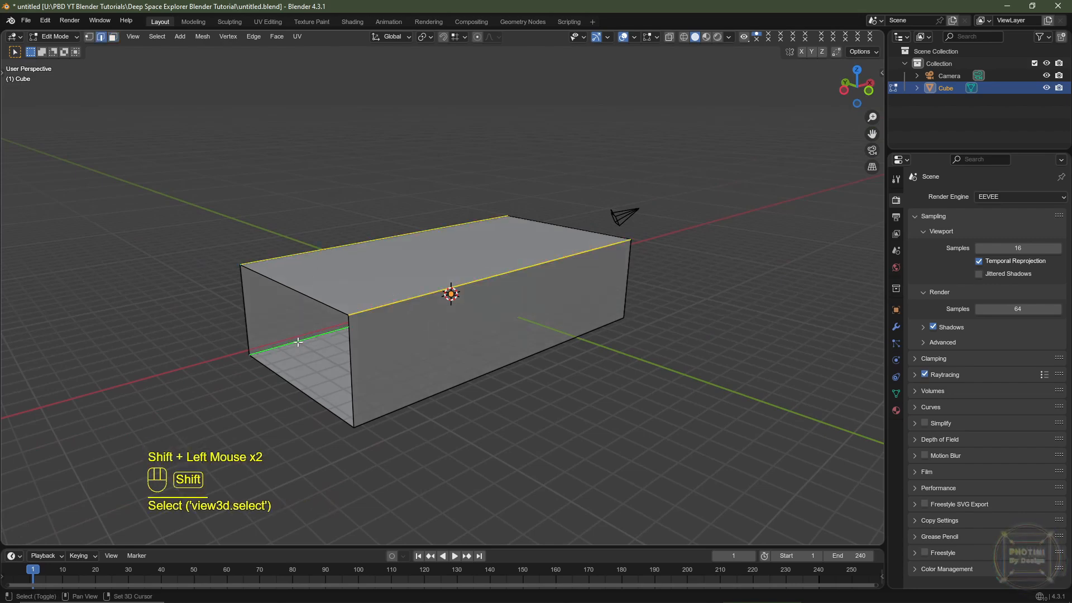
shift+click(449, 387)
scroll(538, 402, up, 2)
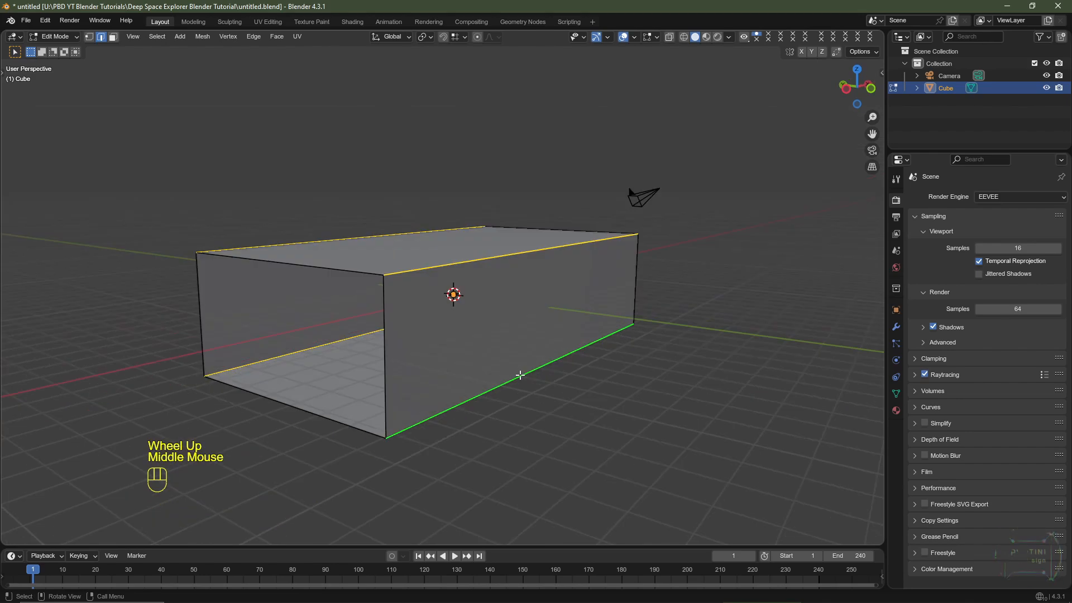
key(ctrl+b)
click(506, 277)
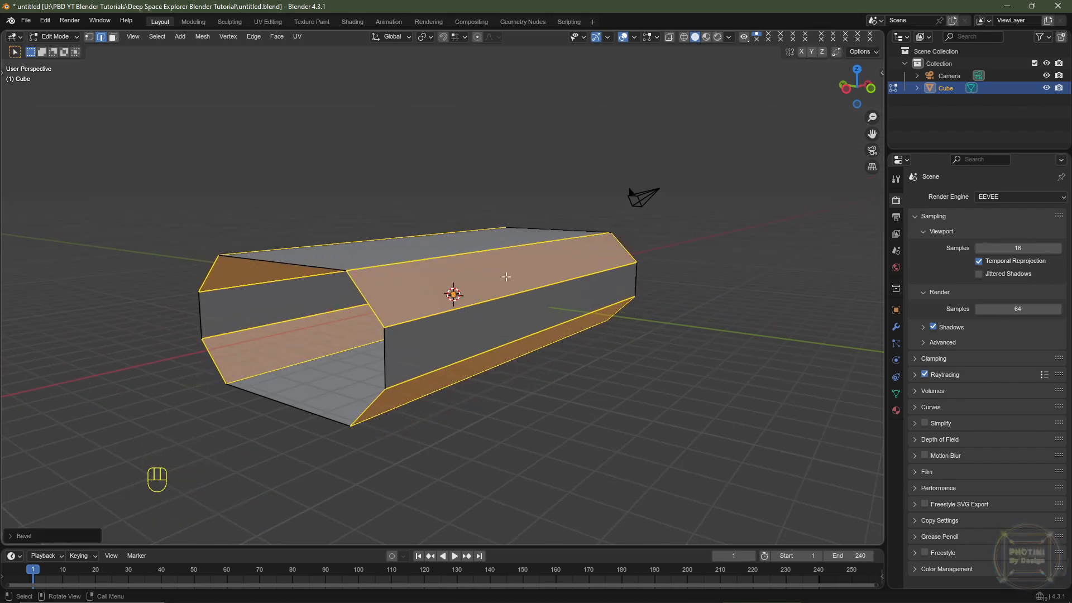
Set the width of the bevel on the four long edges to 1.5 m
click(17, 536)
double_click(123, 355)
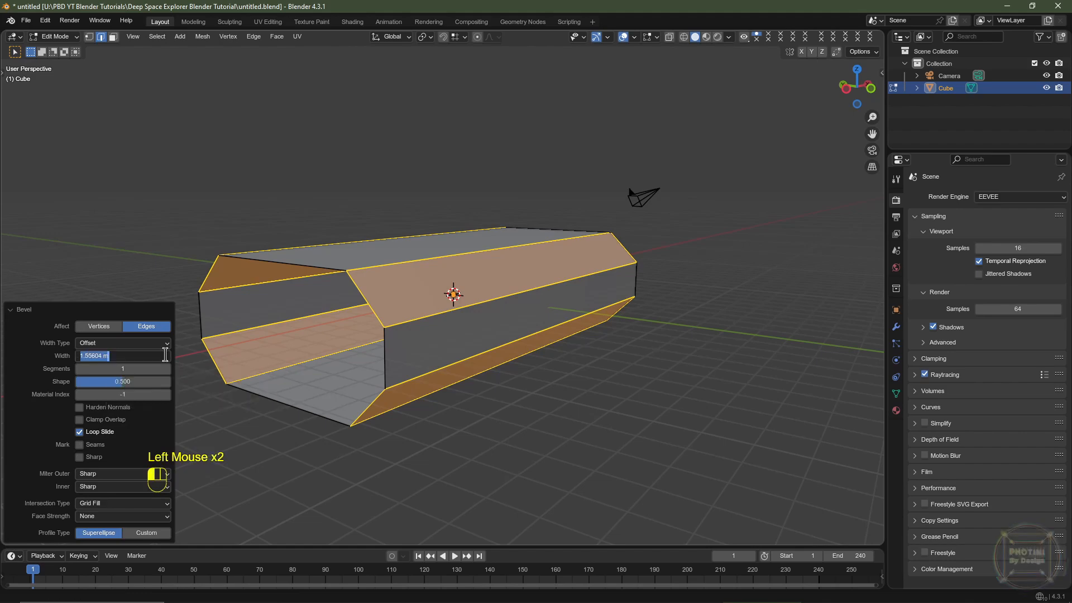
text(1.5)
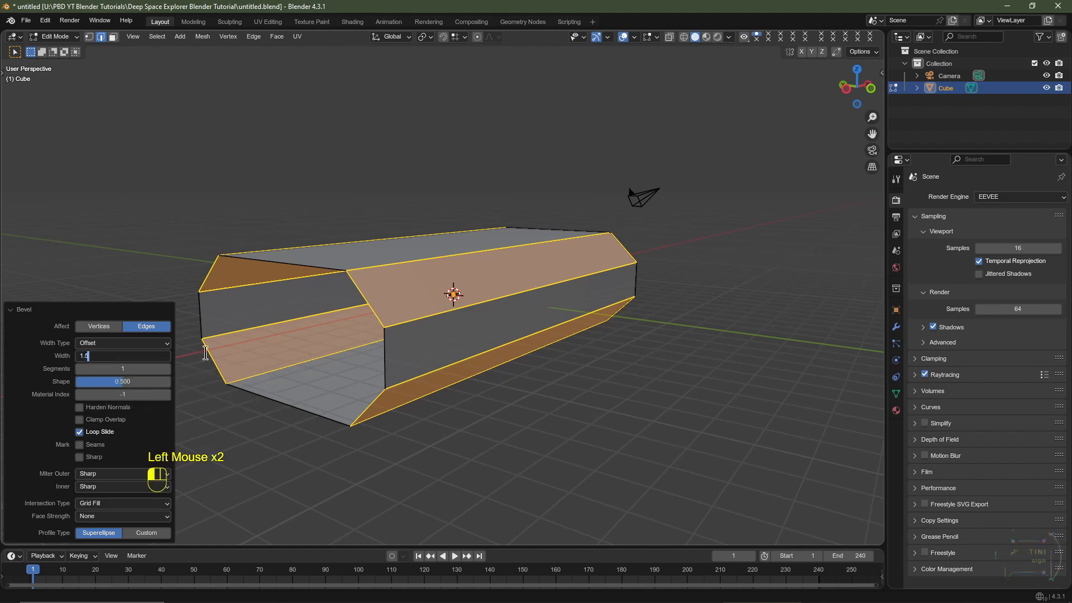
key(Return)
click(11, 310)
Add four evenly spaced loop cuts across the corridor's length, leaving them unslid
middle_drag(383, 310, 465, 331)
key(KP_7)
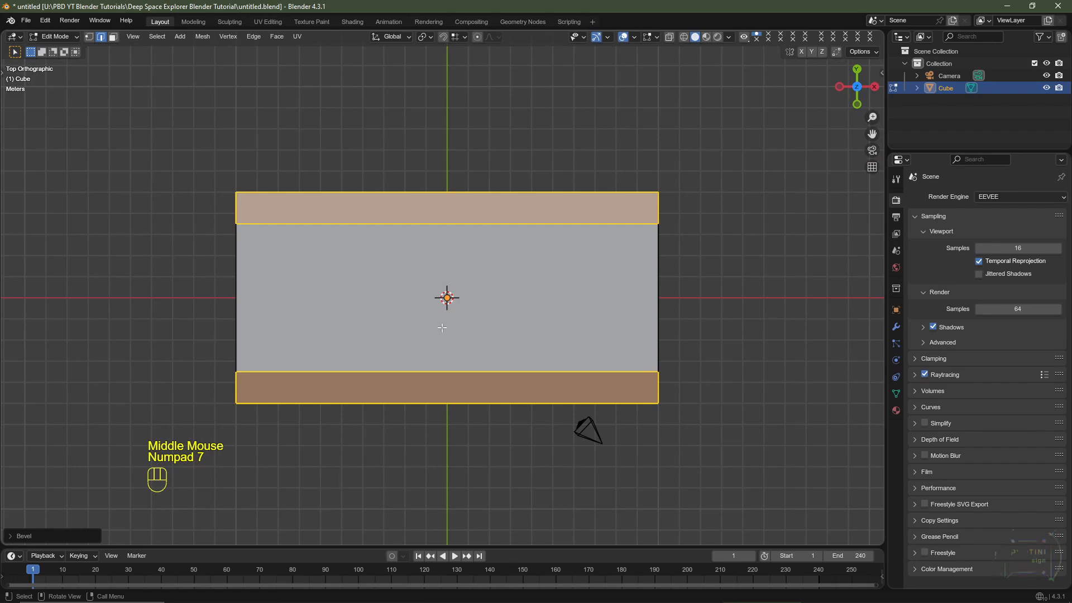
key(ctrl+z)
key(ctrl+r)
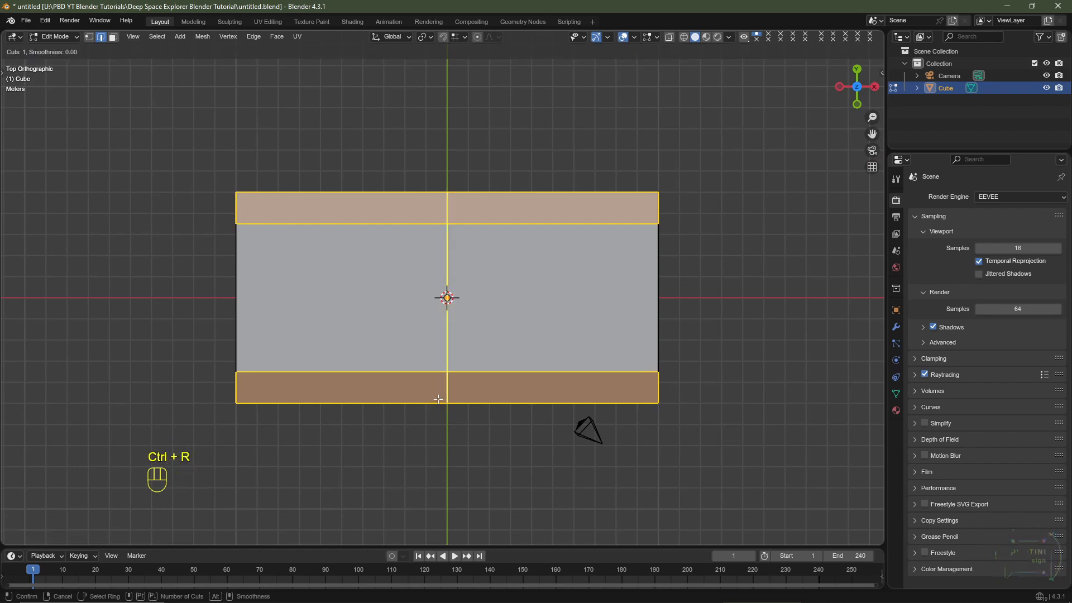
scroll(438, 399, up, 3)
click(436, 398)
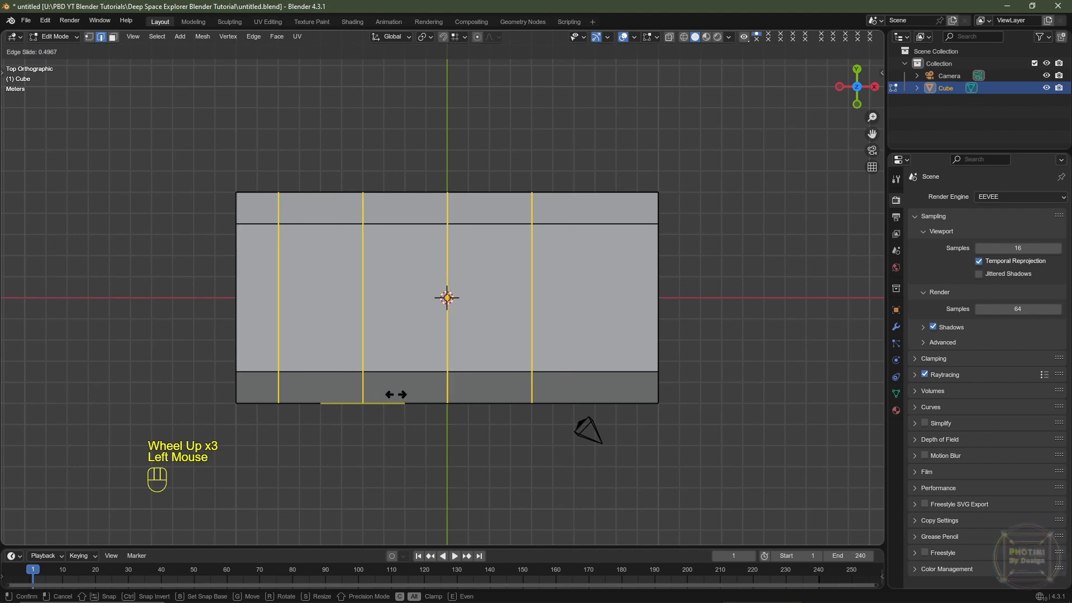
right_click(395, 394)
middle_drag(455, 422, 335, 371)
key(KP_1)
middle_drag(376, 311, 281, 303)
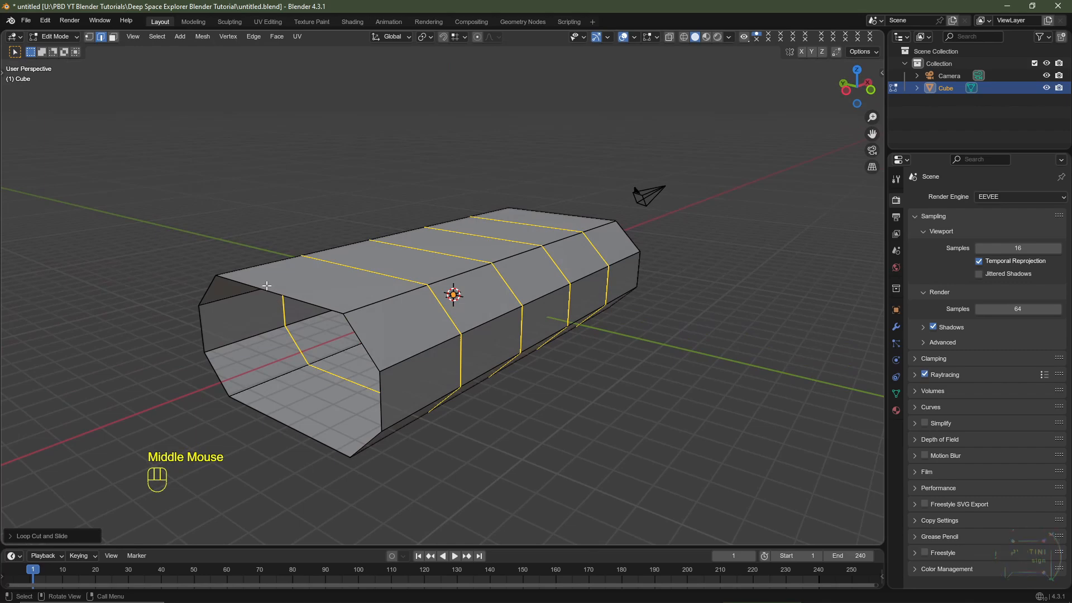
Scale the boundary edge loops at both open ends of the corridor to 0.7, excluding the X axis
click(259, 289)
click(303, 298)
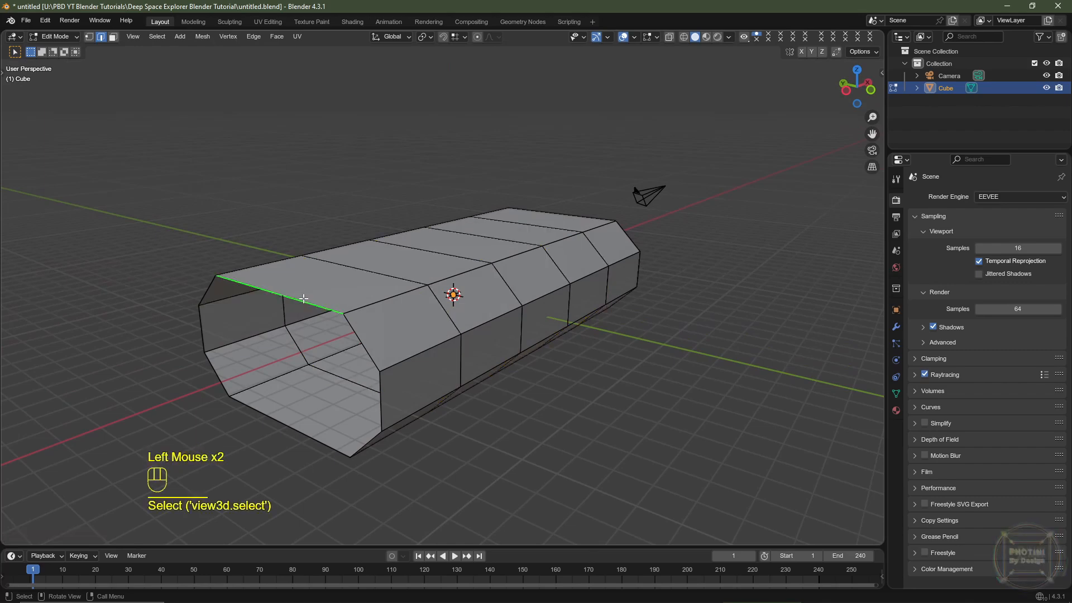
middle_drag(303, 298, 284, 305)
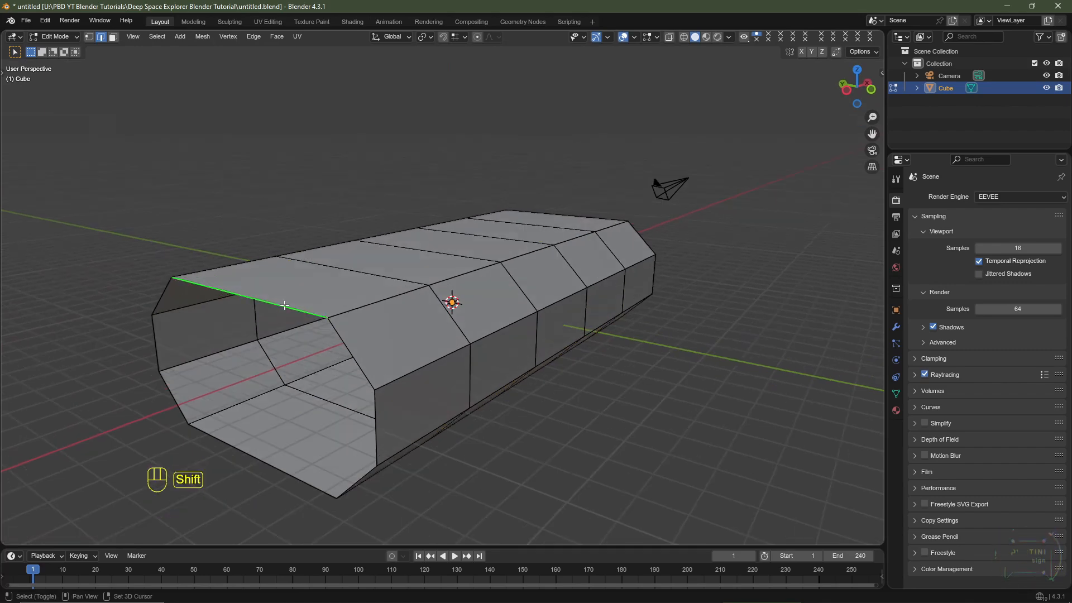
alt+shift+click(285, 306)
alt+shift+click(285, 305)
alt+shift+click(285, 306)
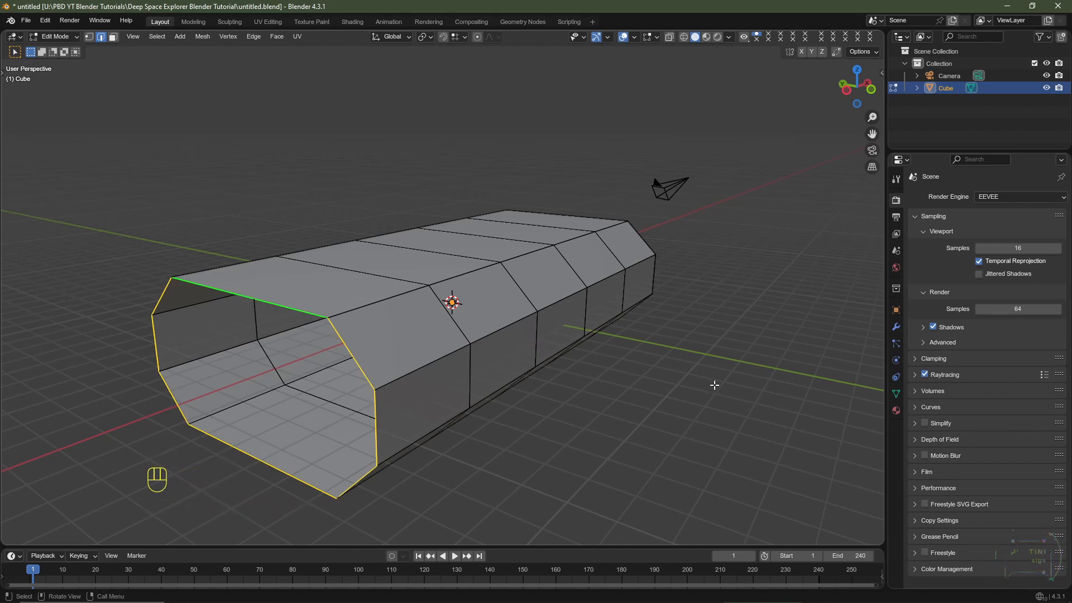
middle_drag(716, 386, 607, 369)
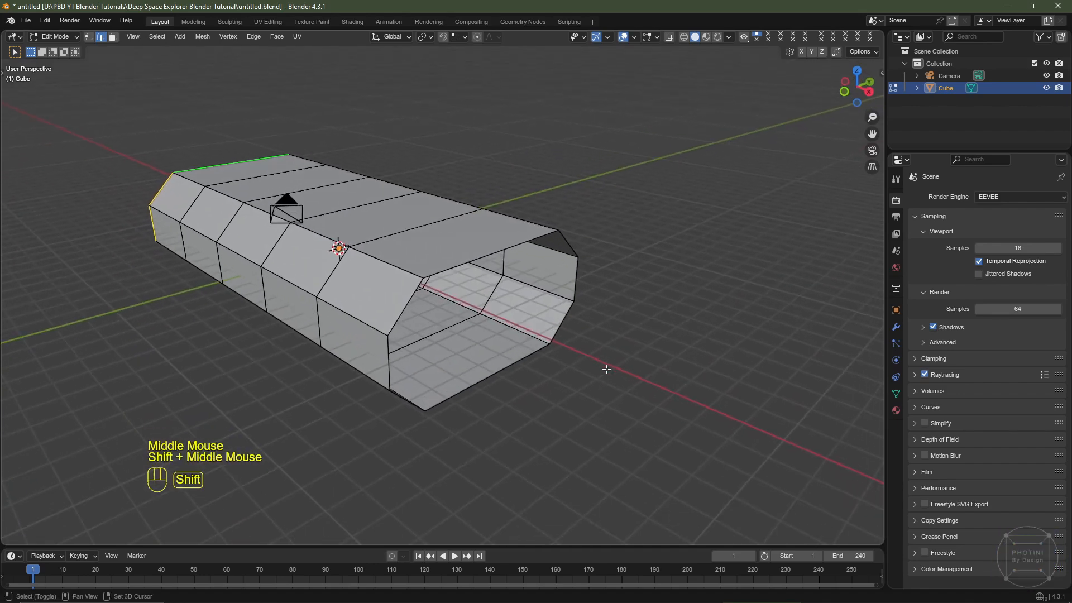
alt+shift+click(561, 317)
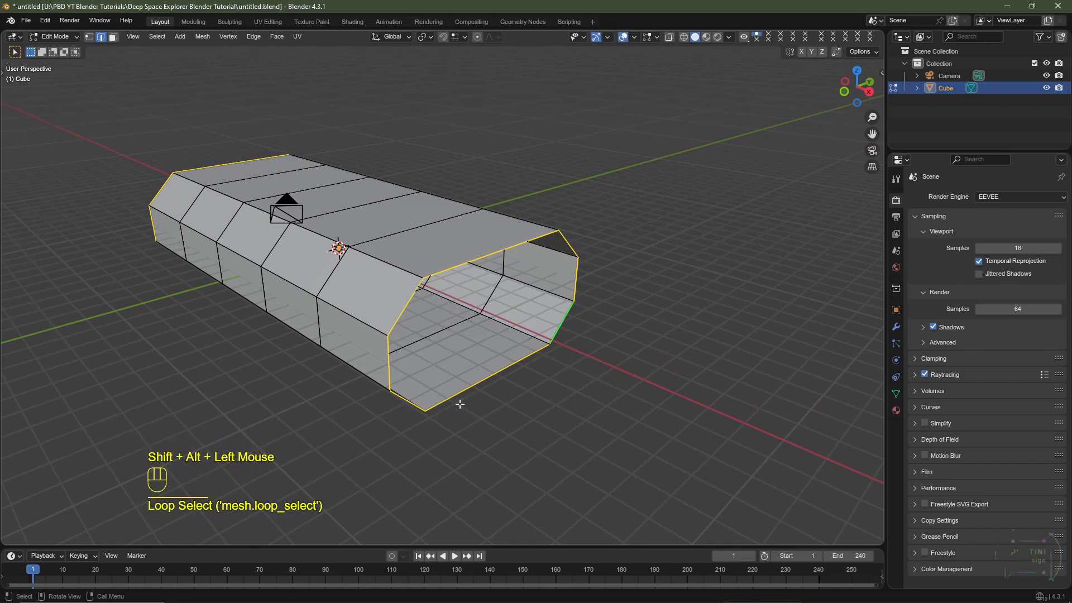
middle_drag(561, 317, 502, 393)
key(Escape)
key(s)
key(shift+x)
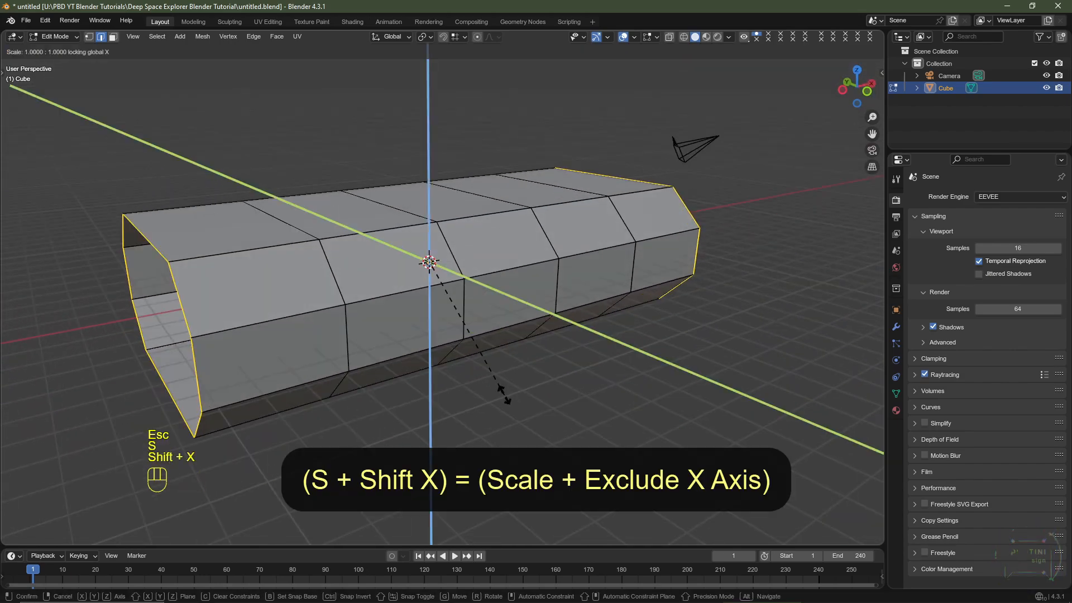
key(ctrl)
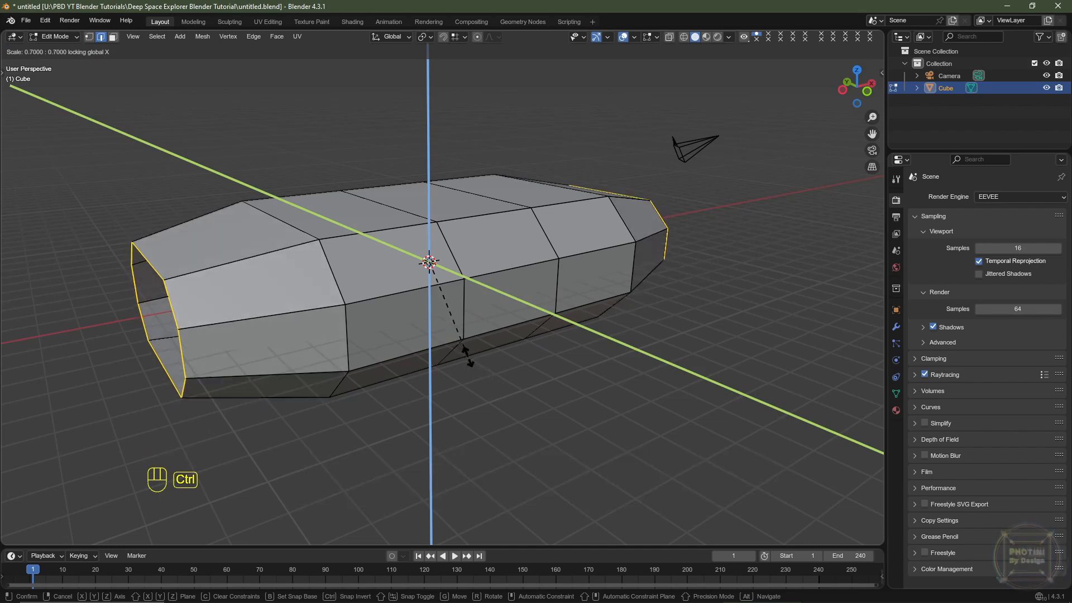
click(468, 357)
Add two evenly spaced lengthwise loop cuts to the corridor's ceiling panel
middle_drag(468, 357, 369, 349)
right_click(368, 349)
key(ctrl+z)
key(ctrl+r)
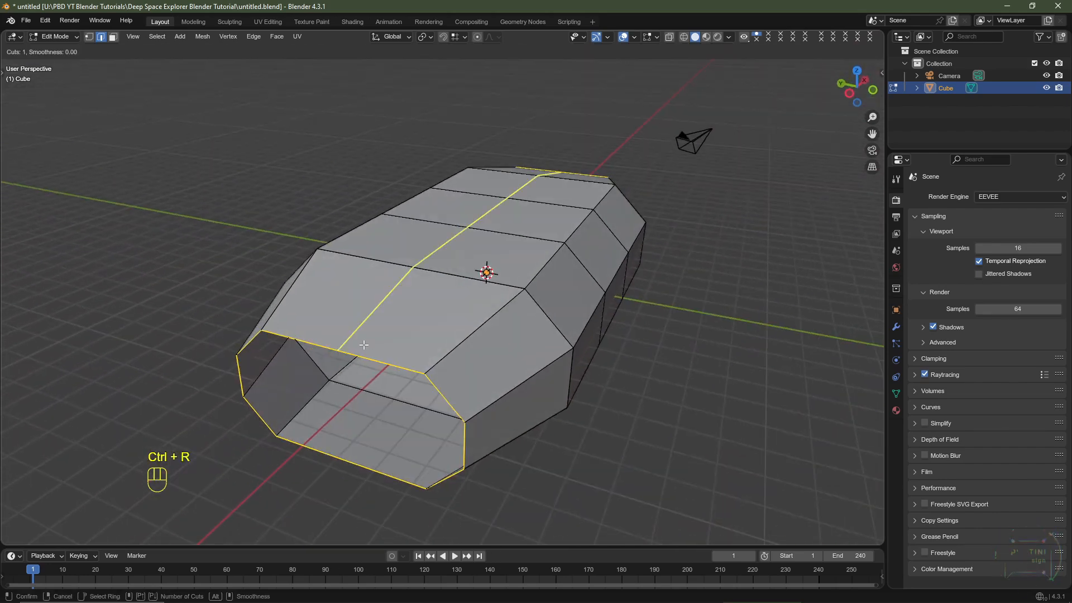
scroll(364, 345, up, 1)
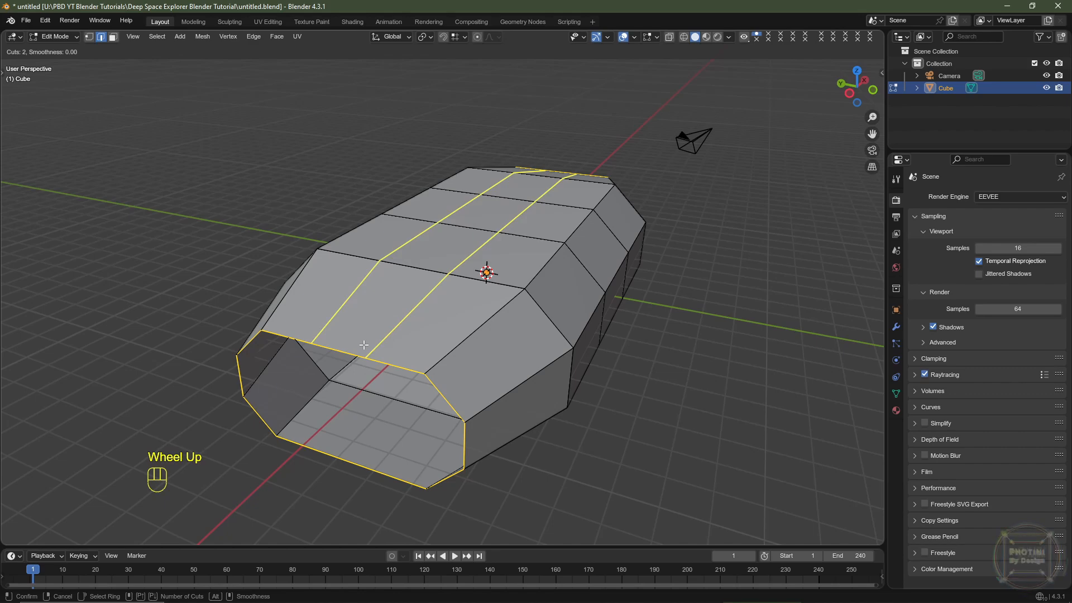
click(347, 342)
right_click(346, 342)
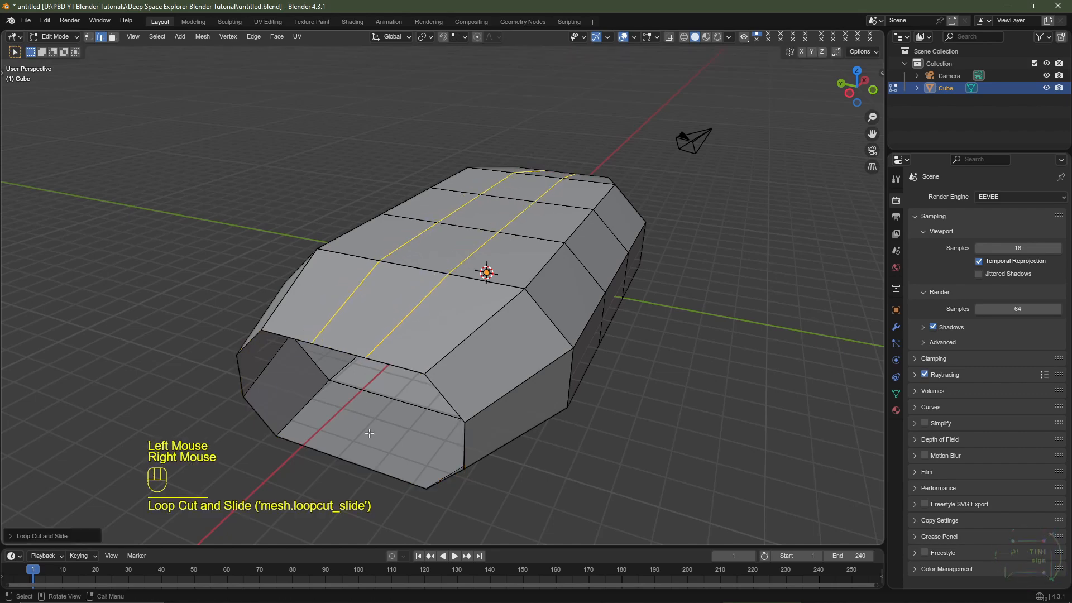
Add two evenly spaced lengthwise loop cuts to the corridor's floor panel
scroll(449, 375, up, 3)
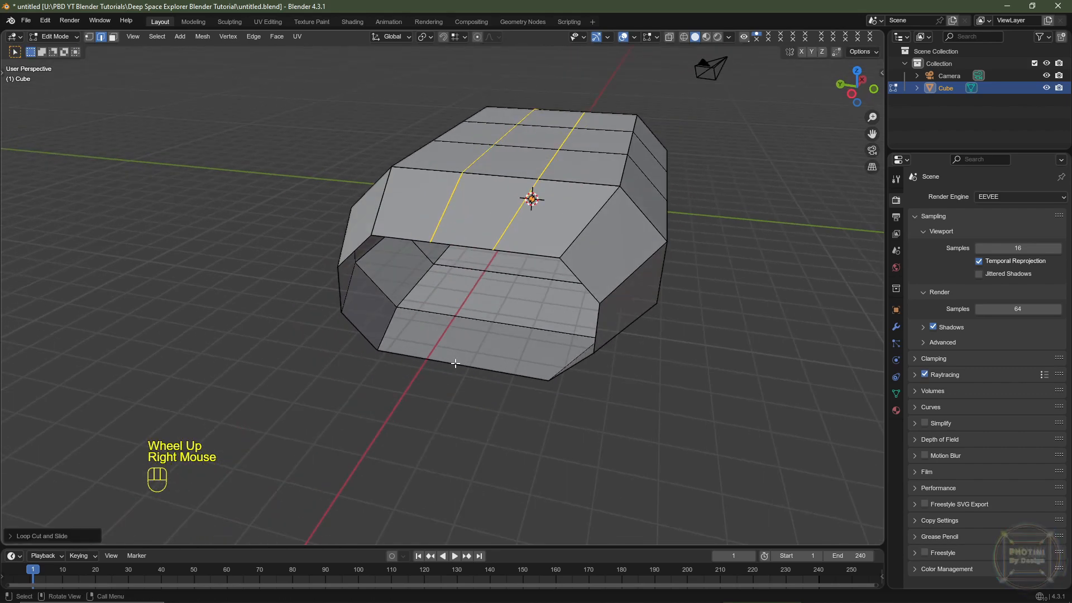
key(ctrl+r)
scroll(457, 361, up, 1)
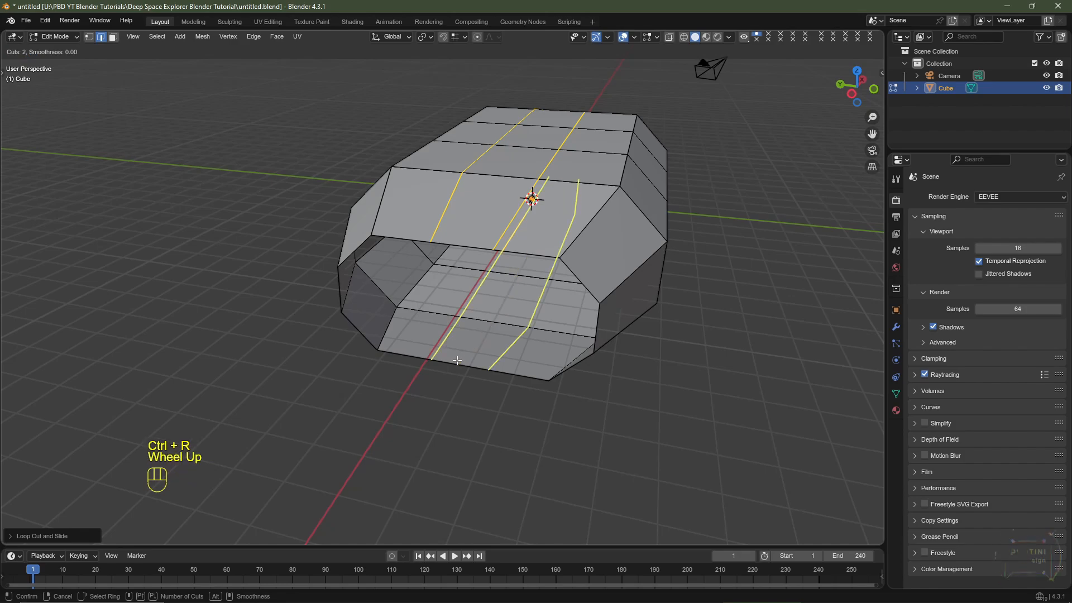
click(443, 360)
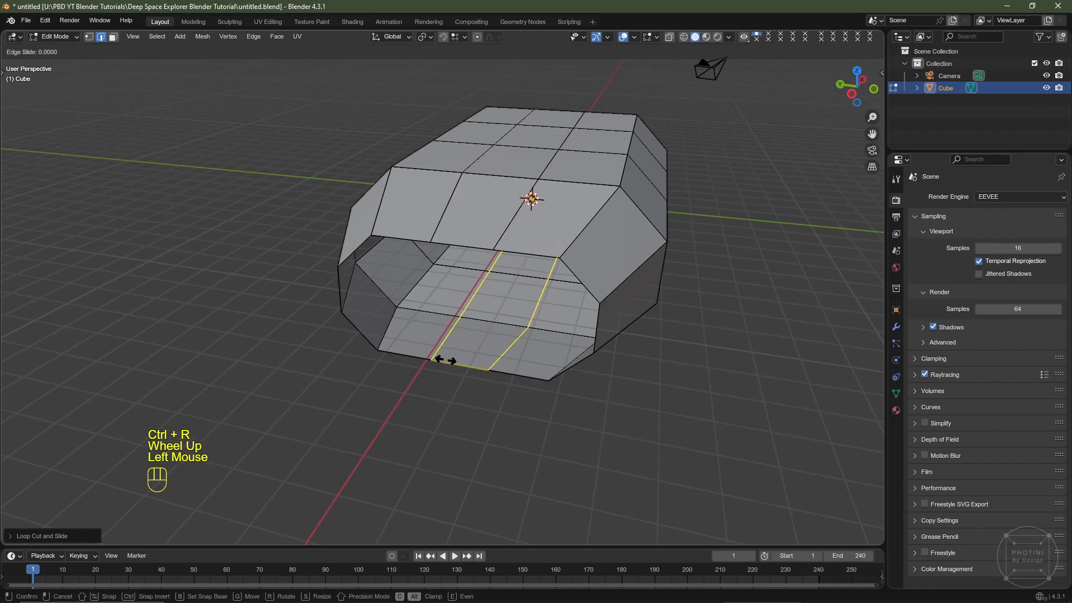
right_click(405, 359)
Move the entire corridor mesh 20 m in the negative X direction from the front orthographic view, snapping to increments
middle_drag(670, 377, 484, 390)
key(a)
key(a)
key(a)
key(a)
key(a)
key(a)
key(a)
key(a)
key(KP_1)
scroll(483, 390, down, 2)
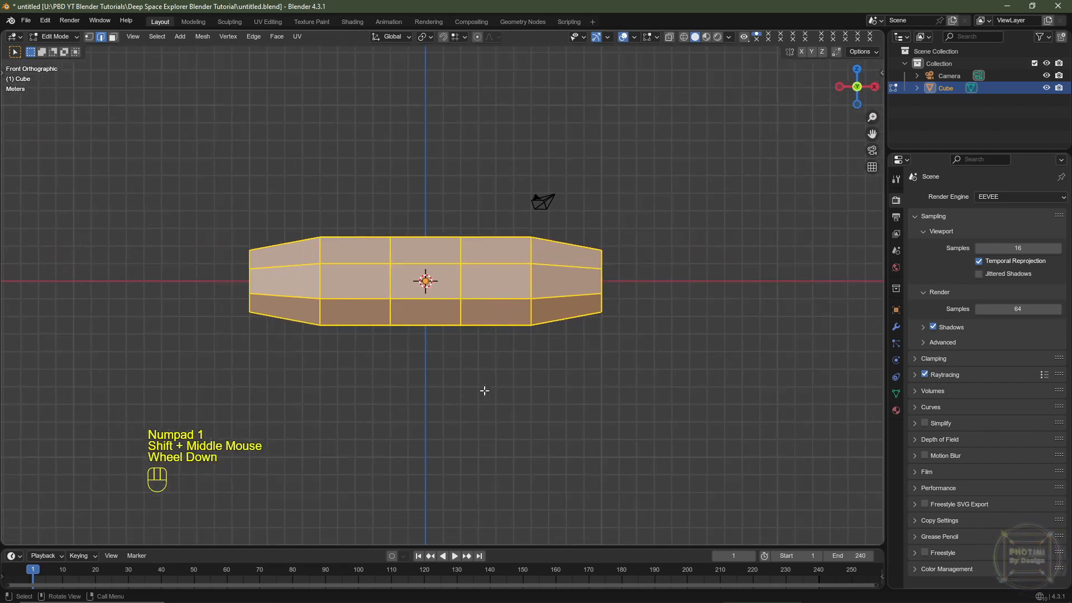
key(g)
key(x)
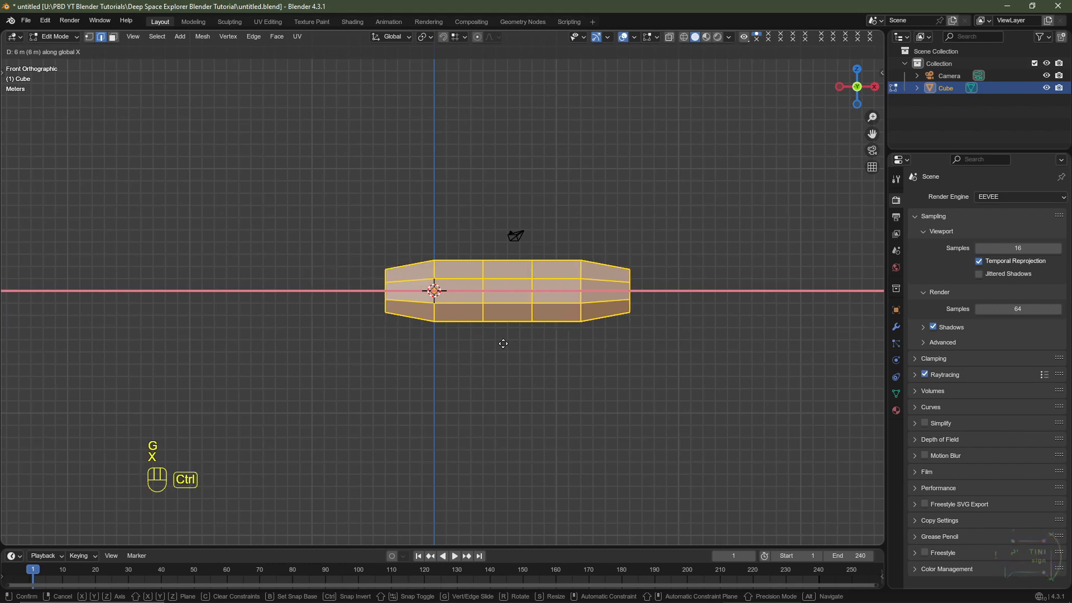
ctrl+click(187, 348)
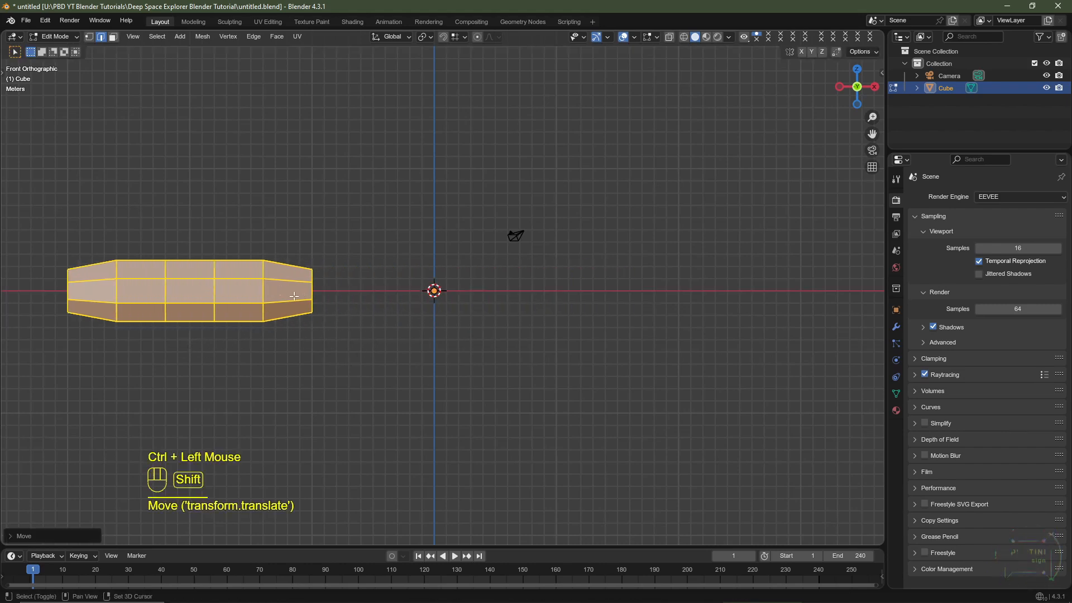
Duplicate the corridor section 40 m along X, and duplicate that copy back 20 m to fill the gap between the two sections
key(shift+d)
key(x)
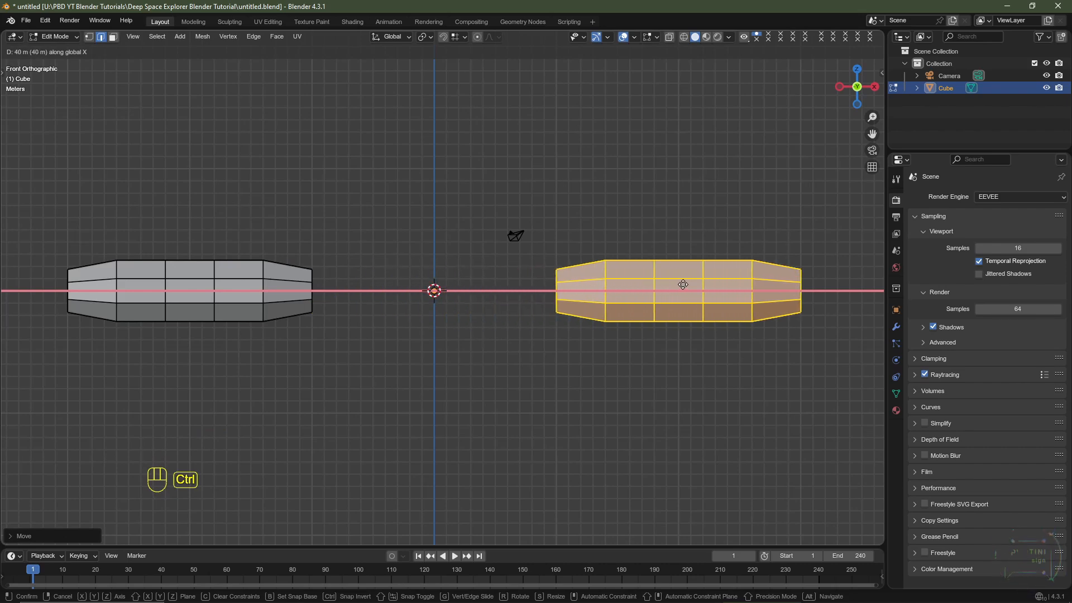
click(682, 284)
key(shift+d)
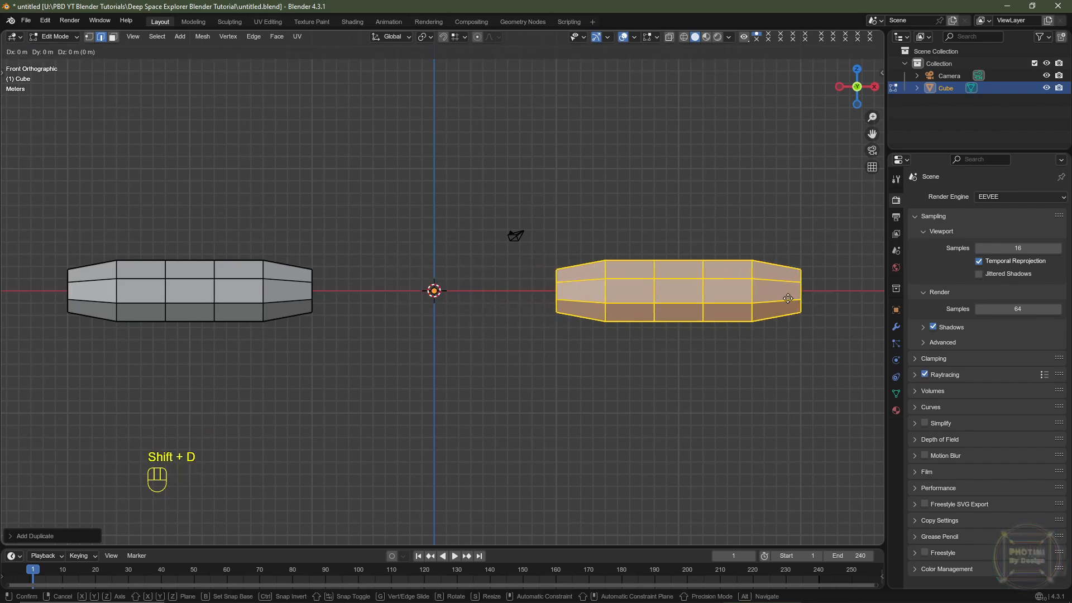
key(x)
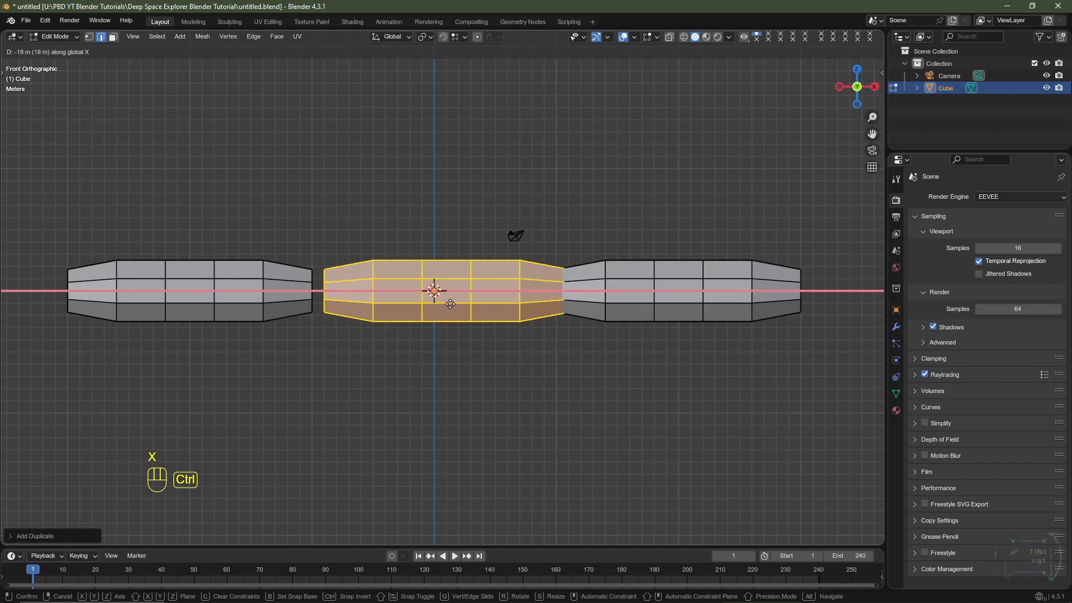
click(441, 304)
Separate the selected middle corridor section into its own object
scroll(447, 296, up, 1)
key(p)
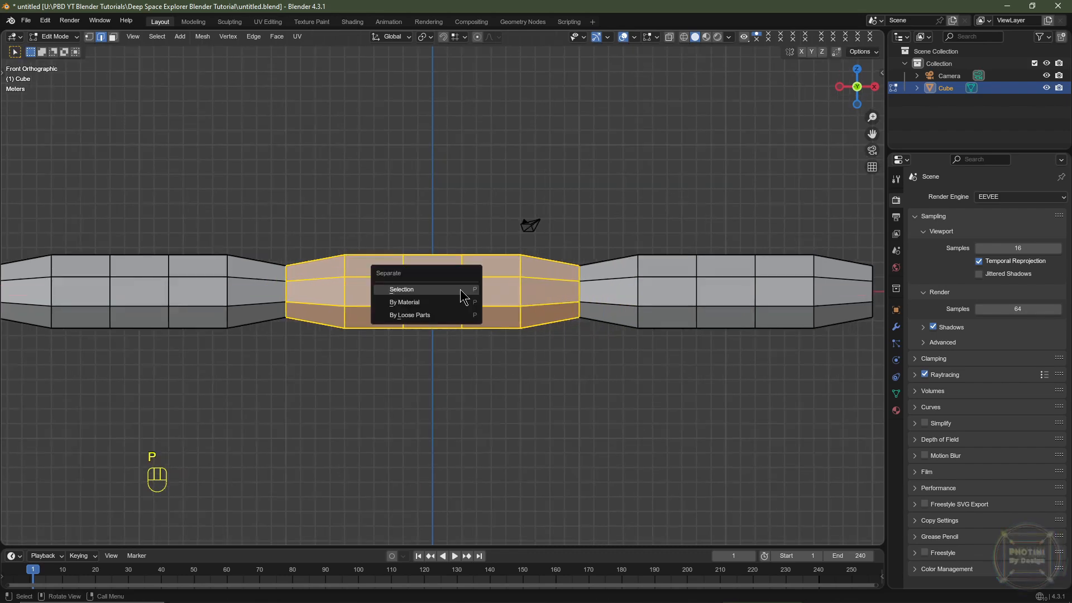
click(460, 289)
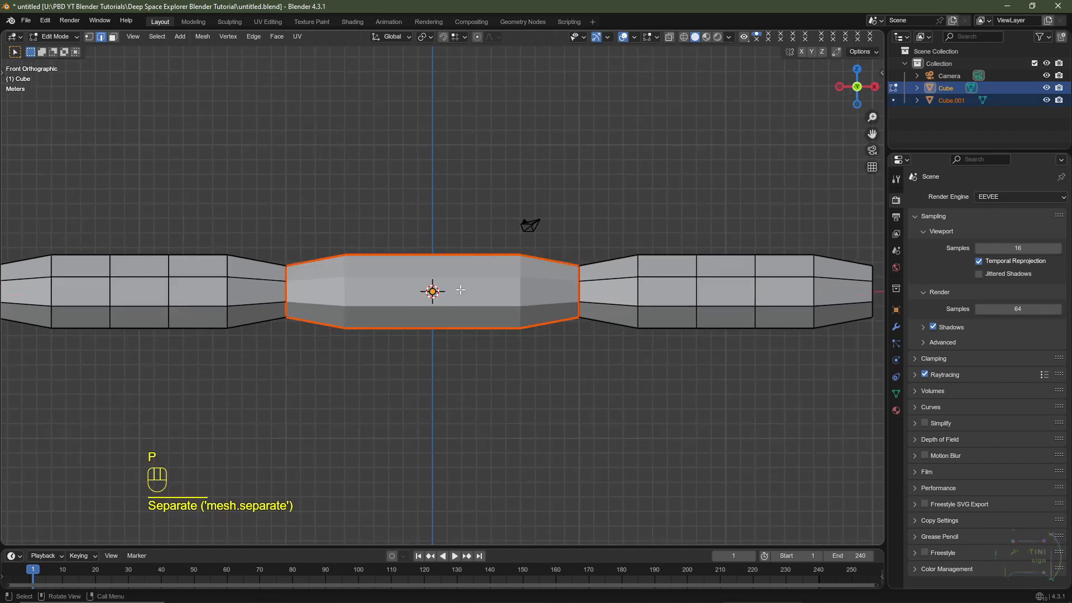
Scale the two central vertex rings of the separated middle section by 2, excluding the X axis, selecting through the mesh
key(Tab)
click(435, 278)
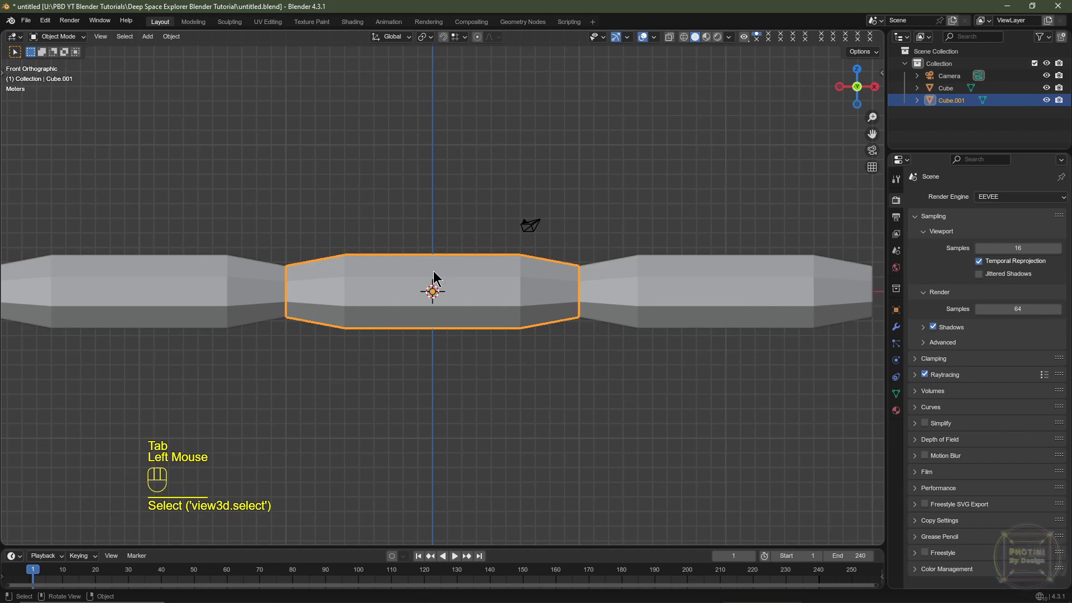
key(Tab)
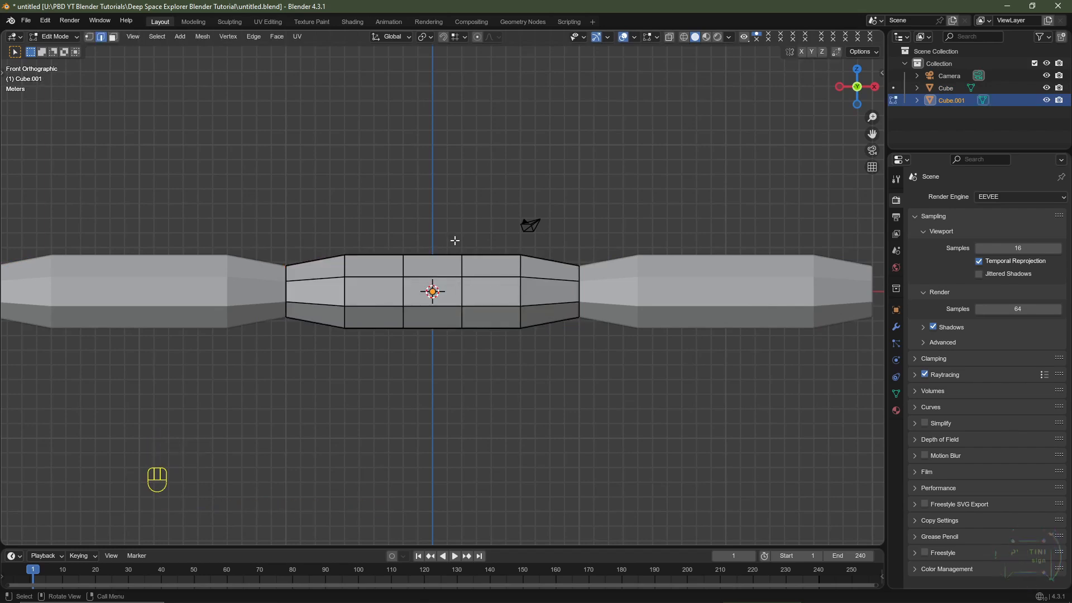
key(1)
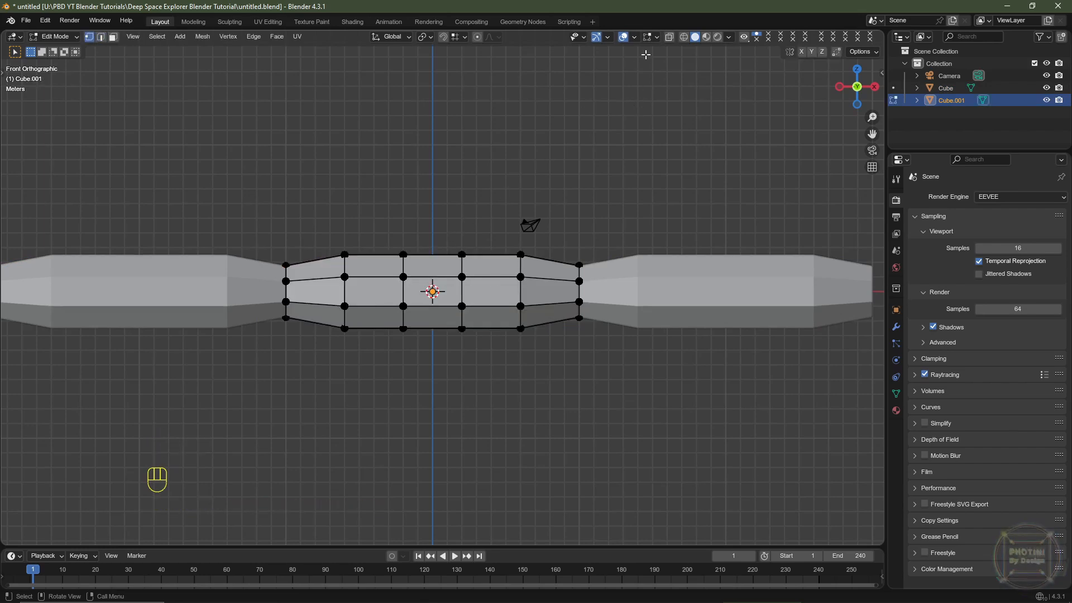
click(669, 37)
drag(384, 216, 477, 364)
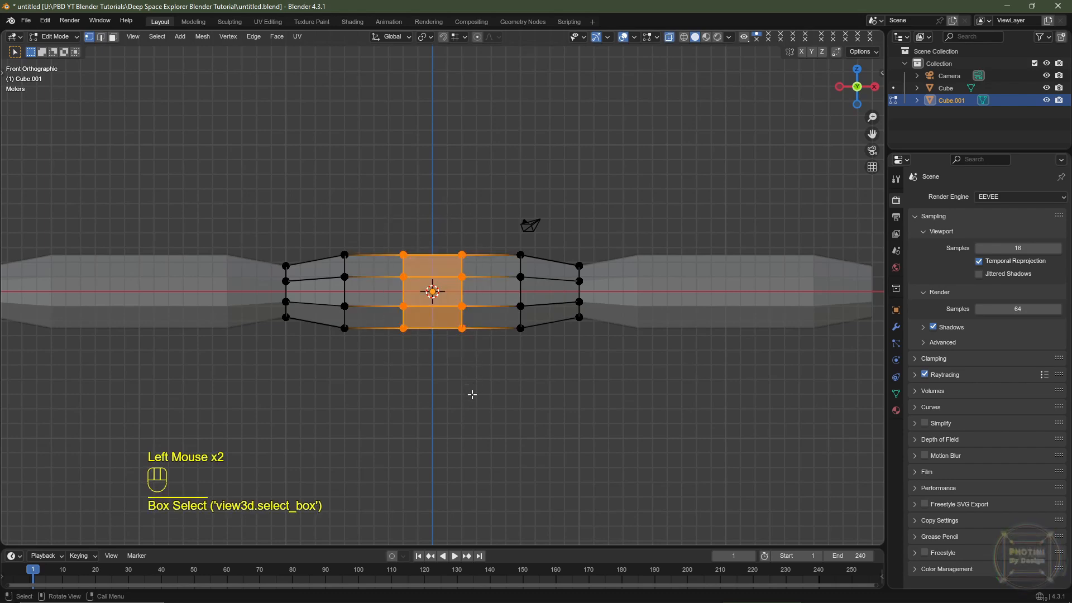
key(s)
key(shift+x)
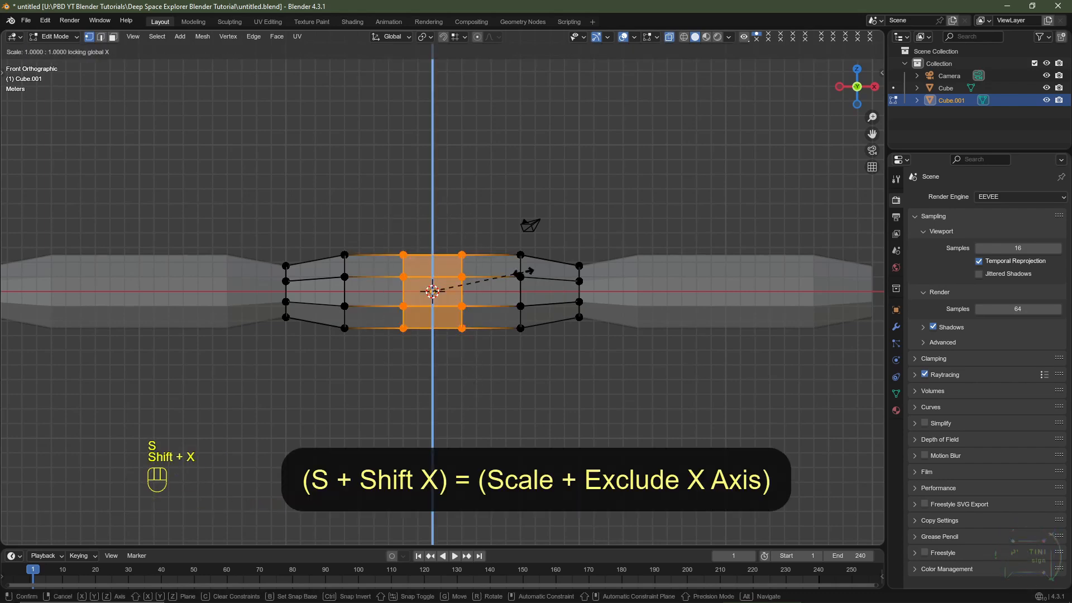
key(ctrl)
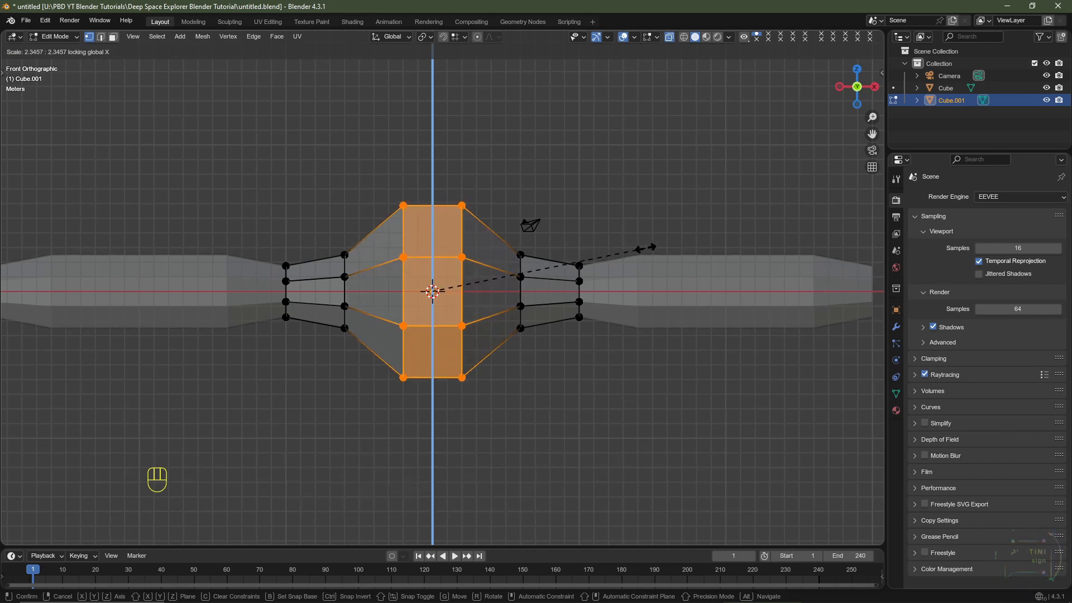
text(2)
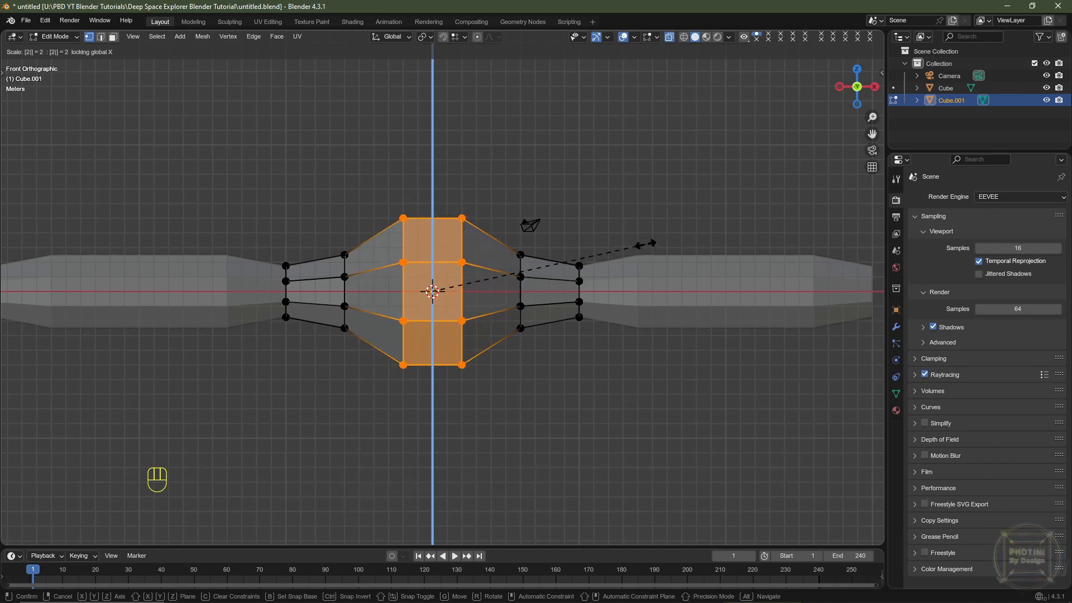
key(Return)
Scale the entire middle section mesh by 0.5 along X and turn off see-through display
key(a)
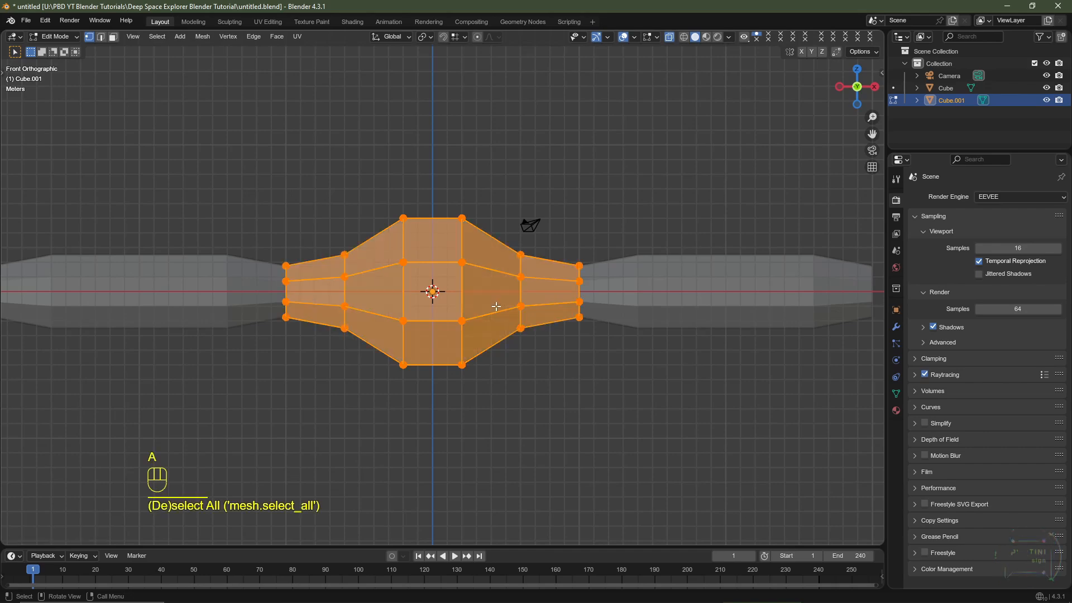
text(s)
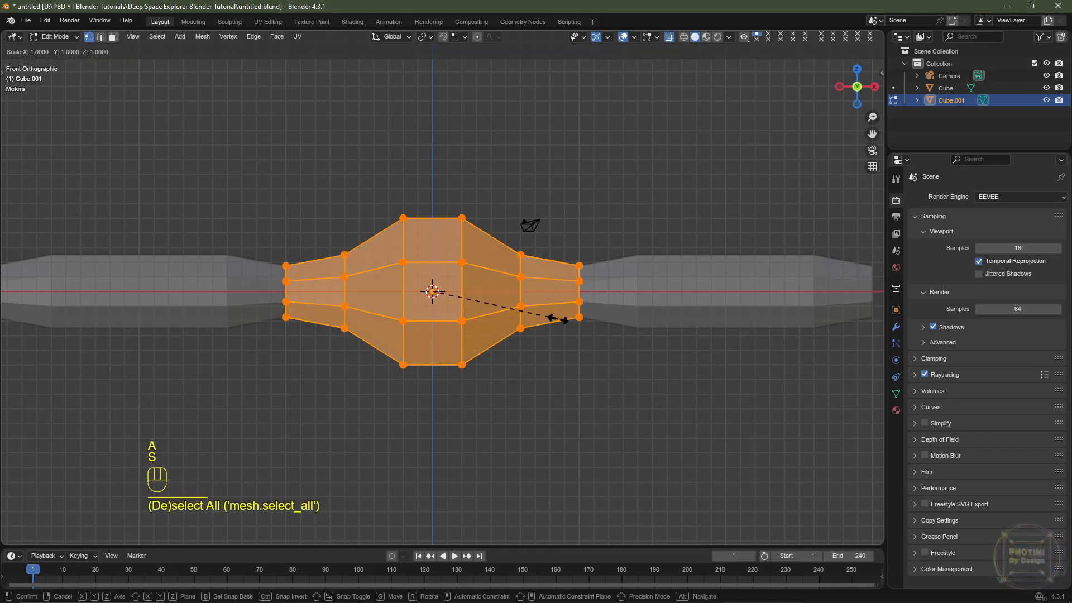
text(x.)
text(5)
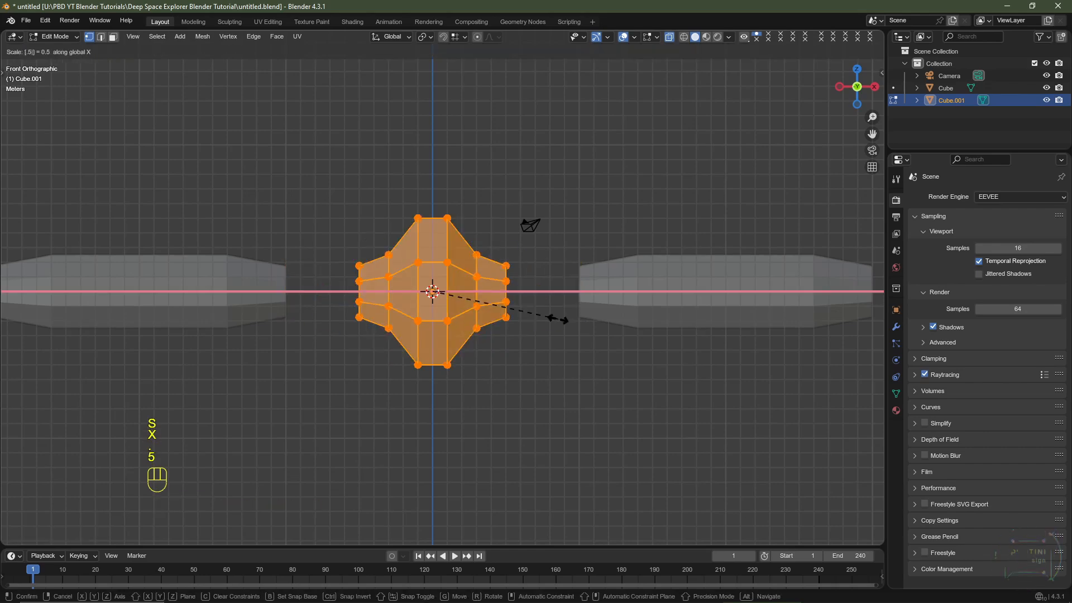
key(Return)
scroll(558, 318, down, 2)
scroll(557, 318, up, 1)
mouse_move(557, 318)
middle_down()
mouse_move(485, 294)
mouse_move(545, 291)
mouse_move(541, 235)
middle_up()
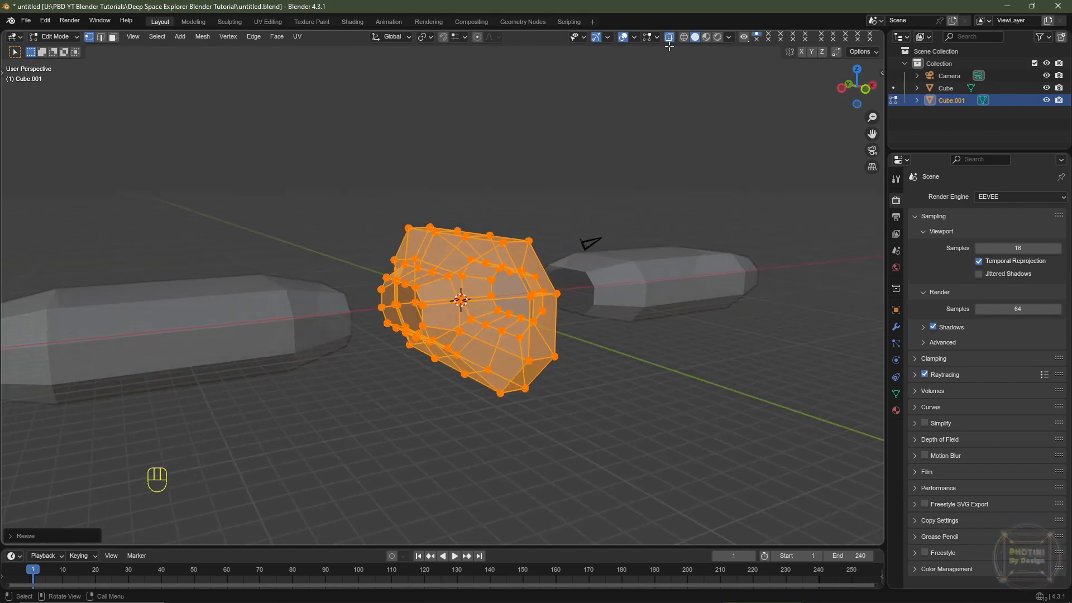
click(669, 37)
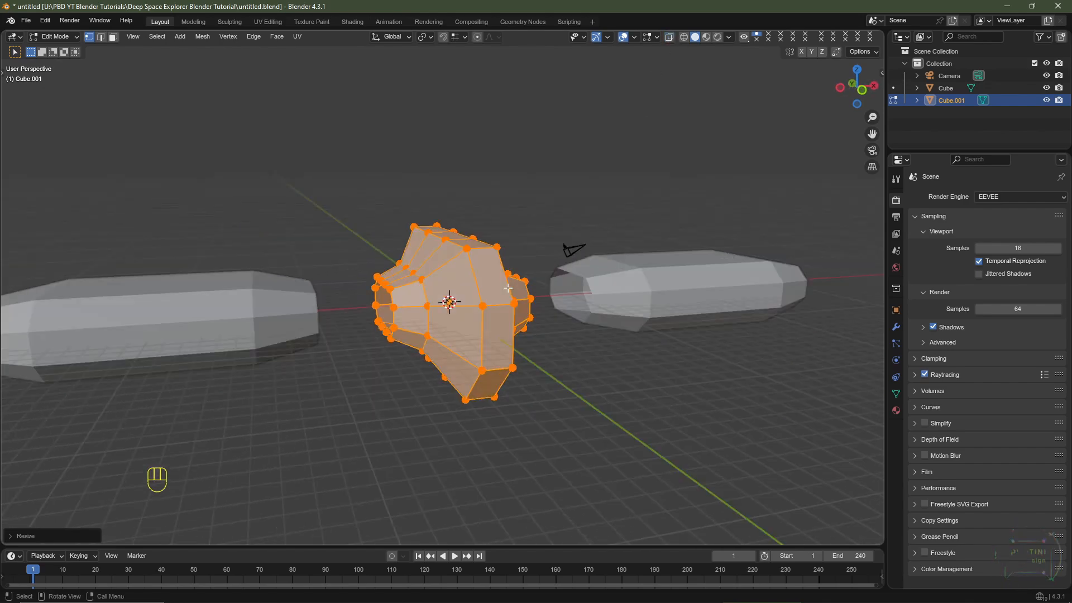
middle_drag(508, 287, 458, 293)
Join the middle section with the corridor sections into a single object
key(Tab)
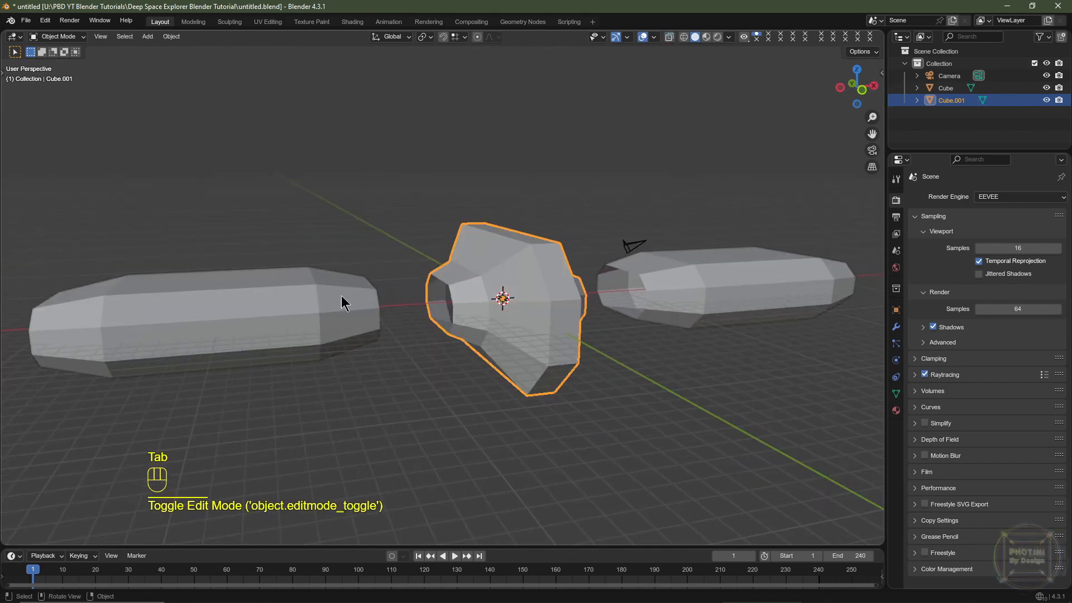
shift+click(303, 294)
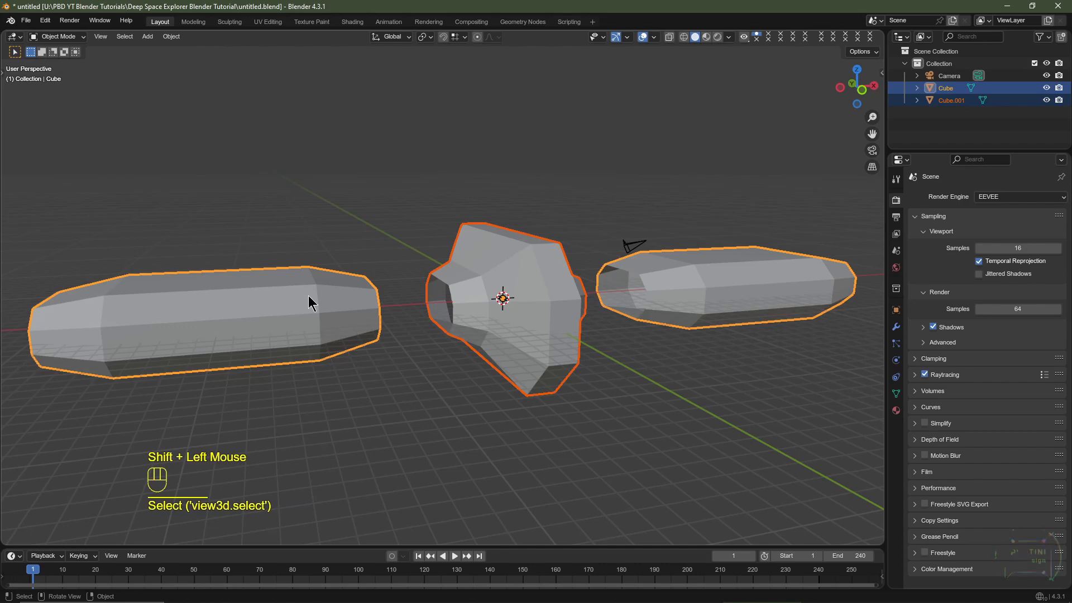
key(ctrl+j)
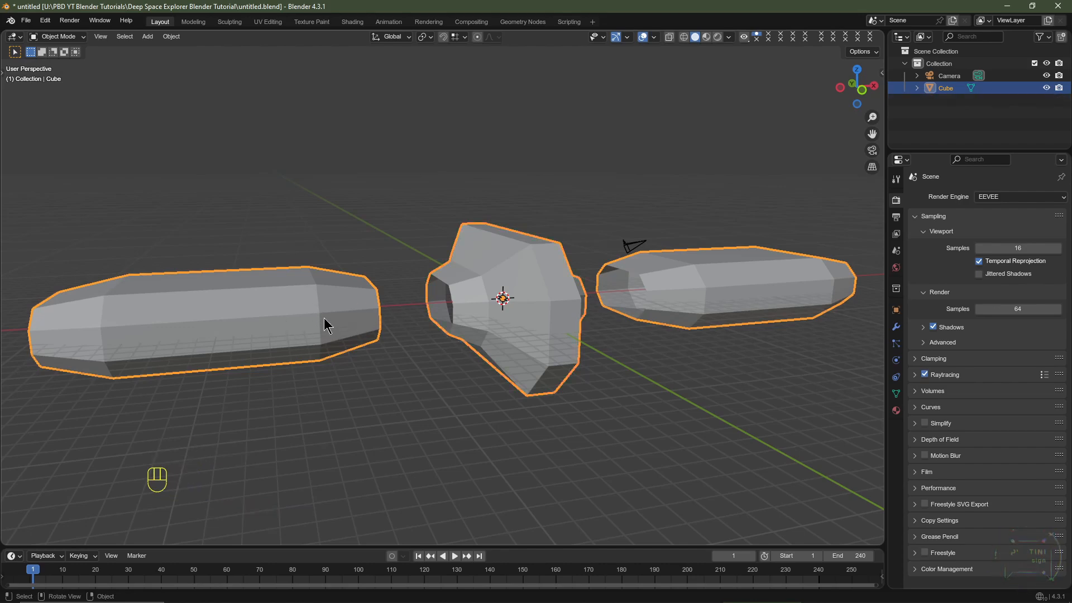
Extrude the open edge loop at the corridor's negative-X end 2 m outward along X, working in top orthographic view
middle_drag(324, 318, 391, 316)
shift+middle_drag(391, 316, 401, 350)
key(Tab)
click(361, 326)
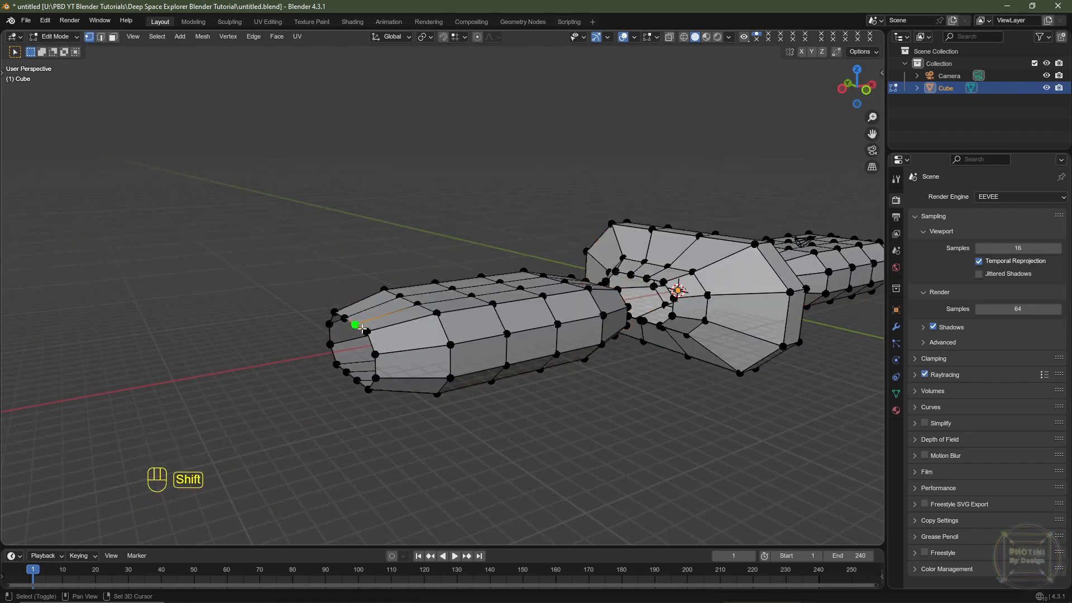
alt+shift+click(362, 330)
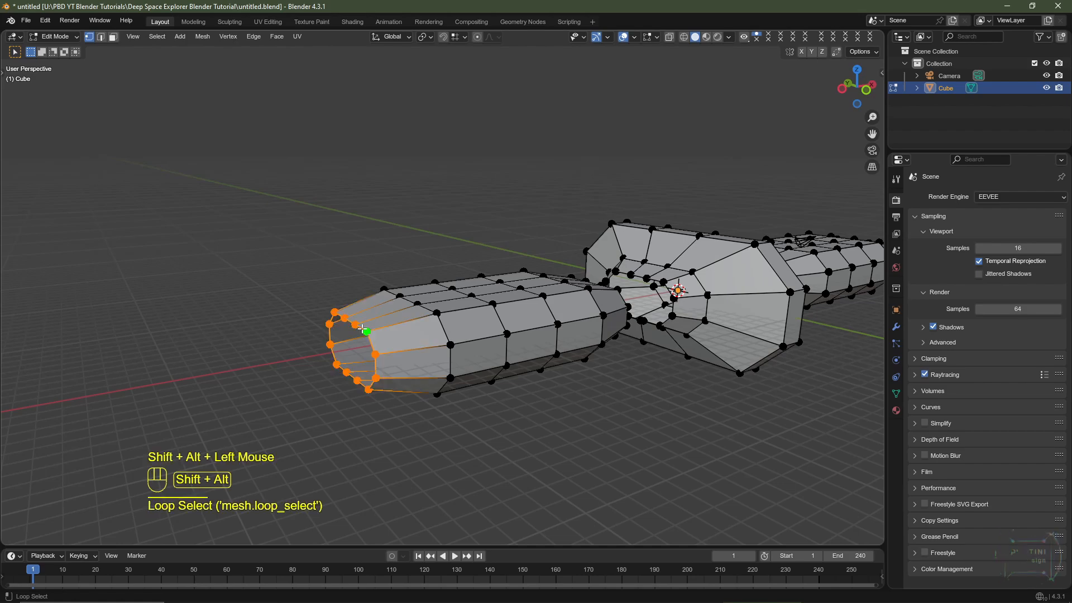
key(KP_7)
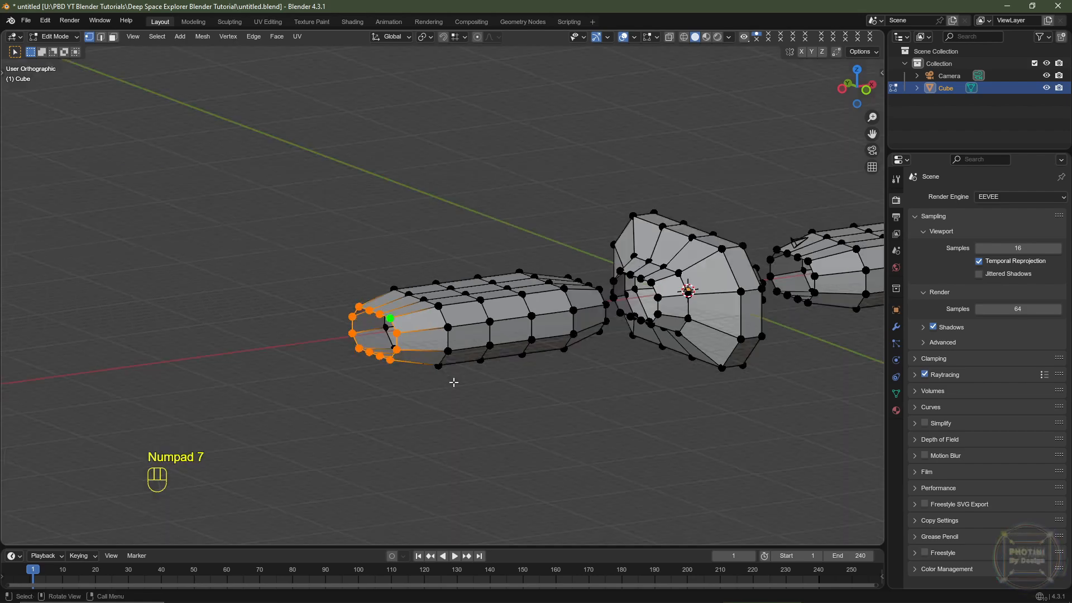
key(e)
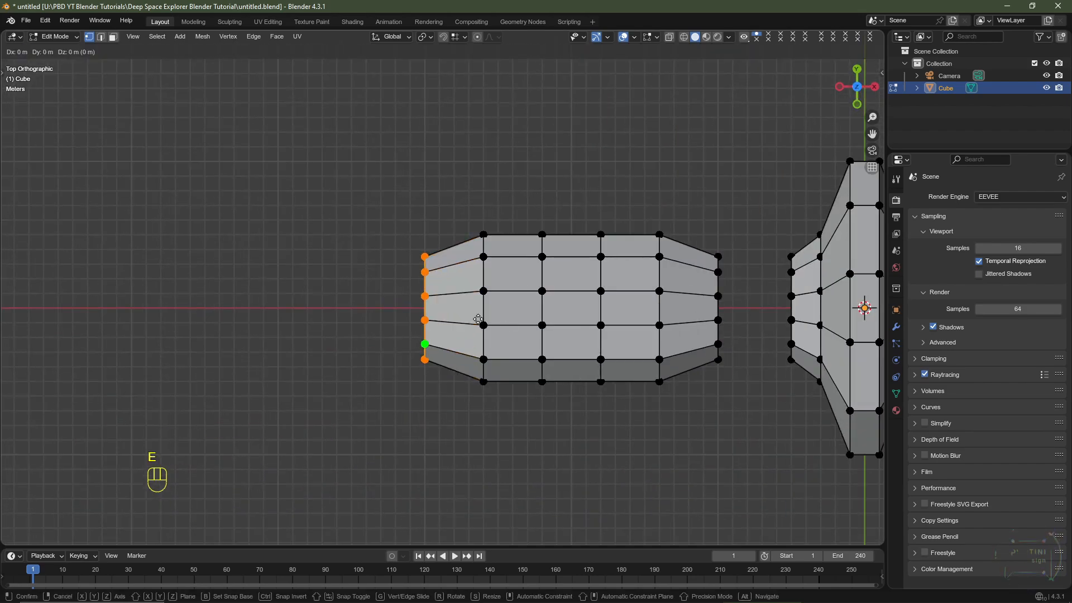
key(x)
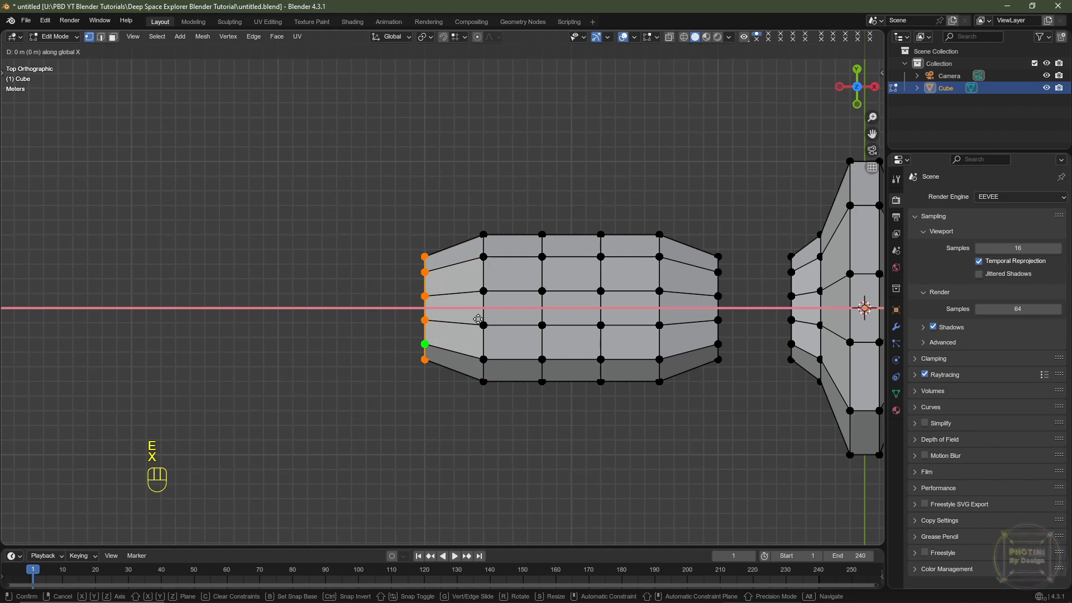
key(ctrl)
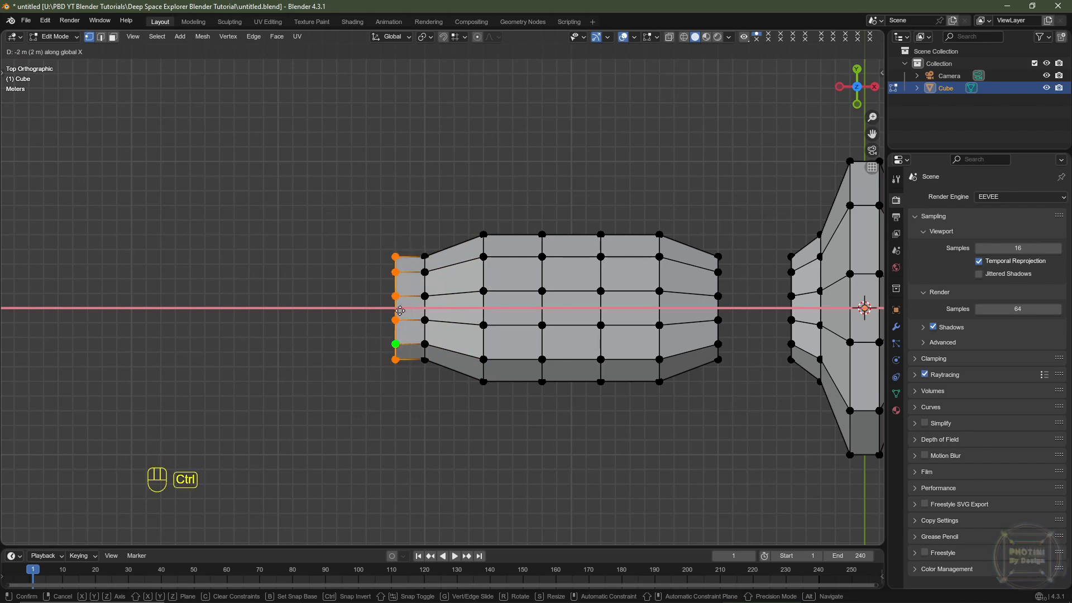
ctrl+click(395, 307)
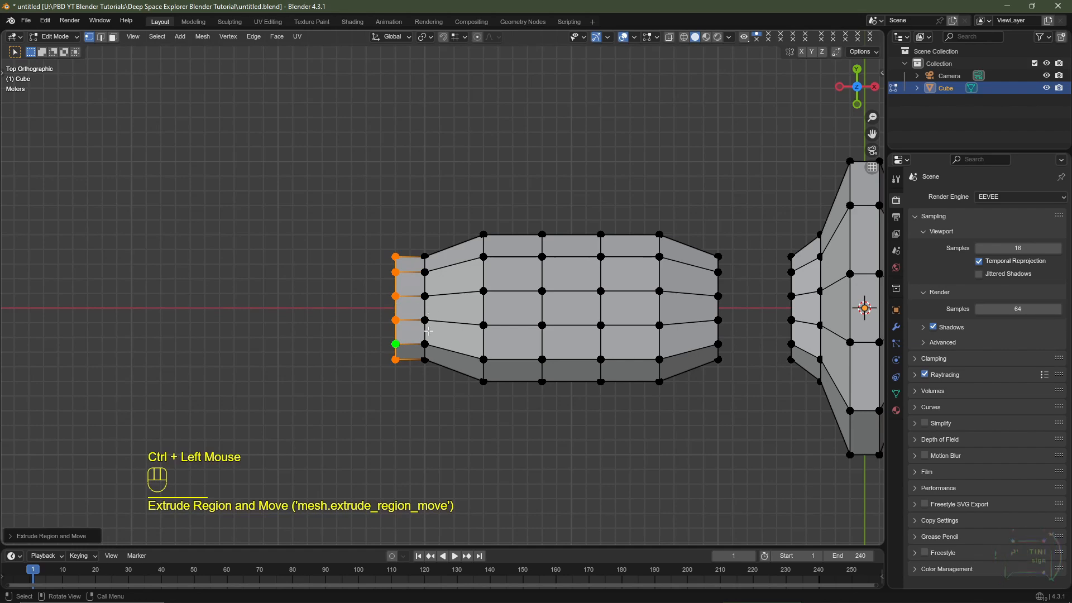
Extrude the corridor's end loop another 1 m in negative X and scale it down to about 0.8
shift+middle_drag(429, 332, 462, 331)
key(e)
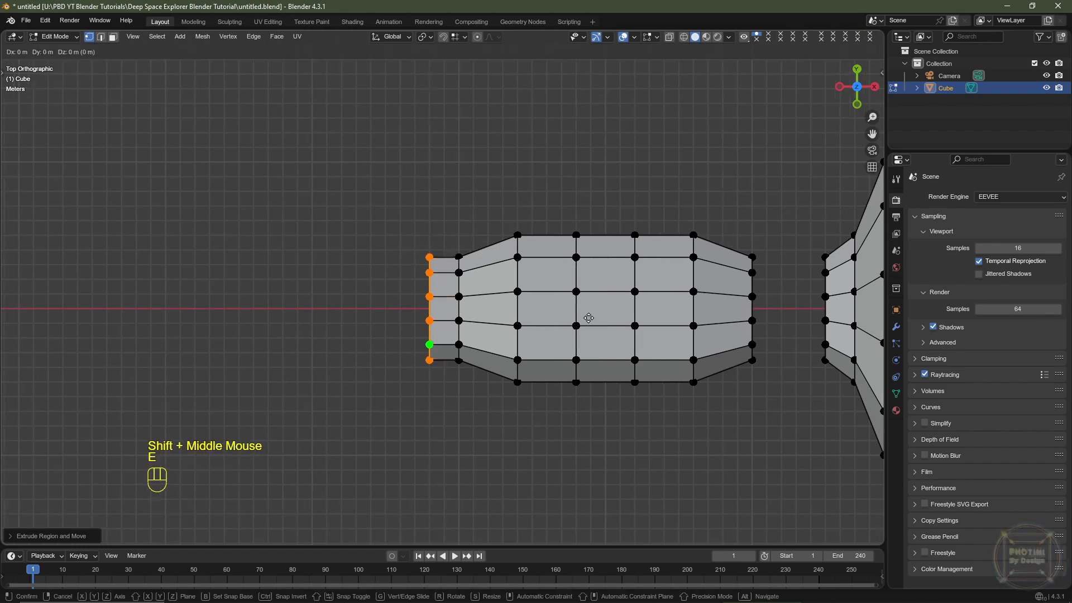
key(x)
key(ctrl)
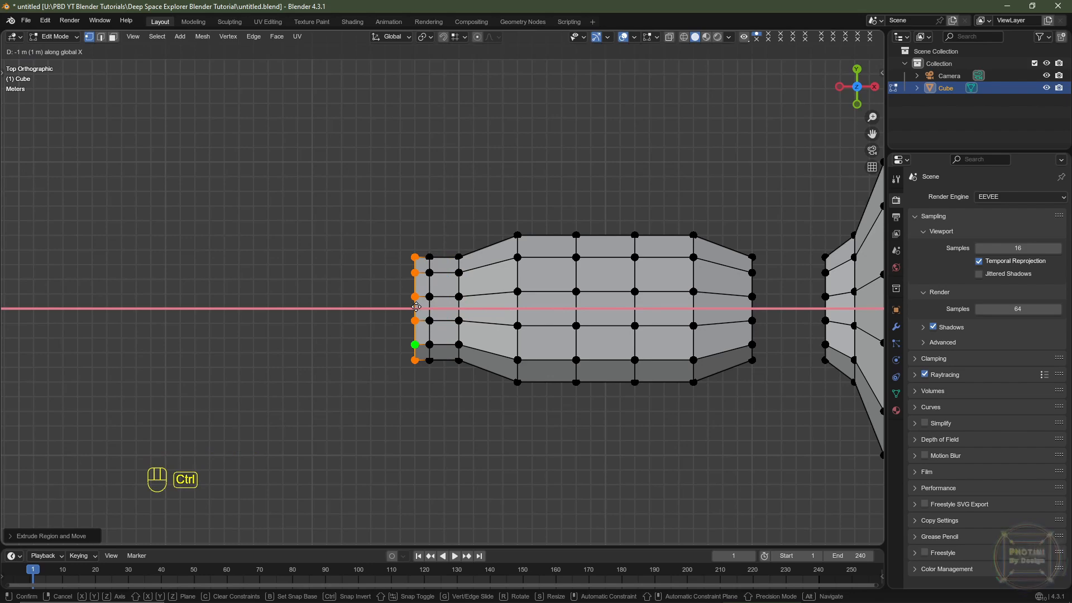
ctrl+click(415, 307)
key(s)
key(ctrl)
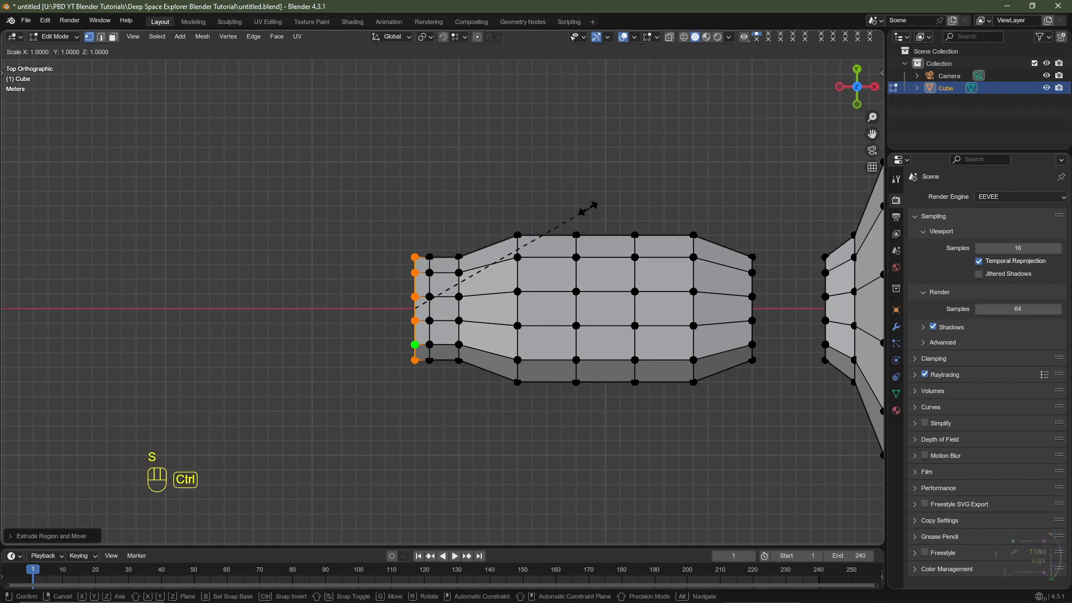
ctrl+click(555, 216)
Extrude the end loop about 5 m further in negative X and scale it to 0.5 to form a tapered nose
key(e)
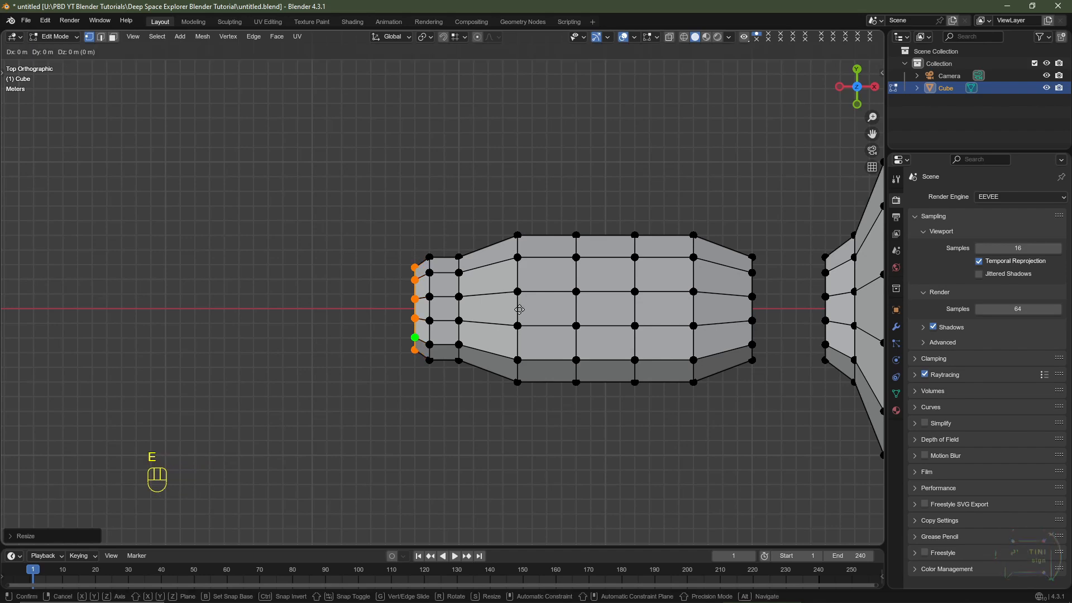
key(x)
key(ctrl)
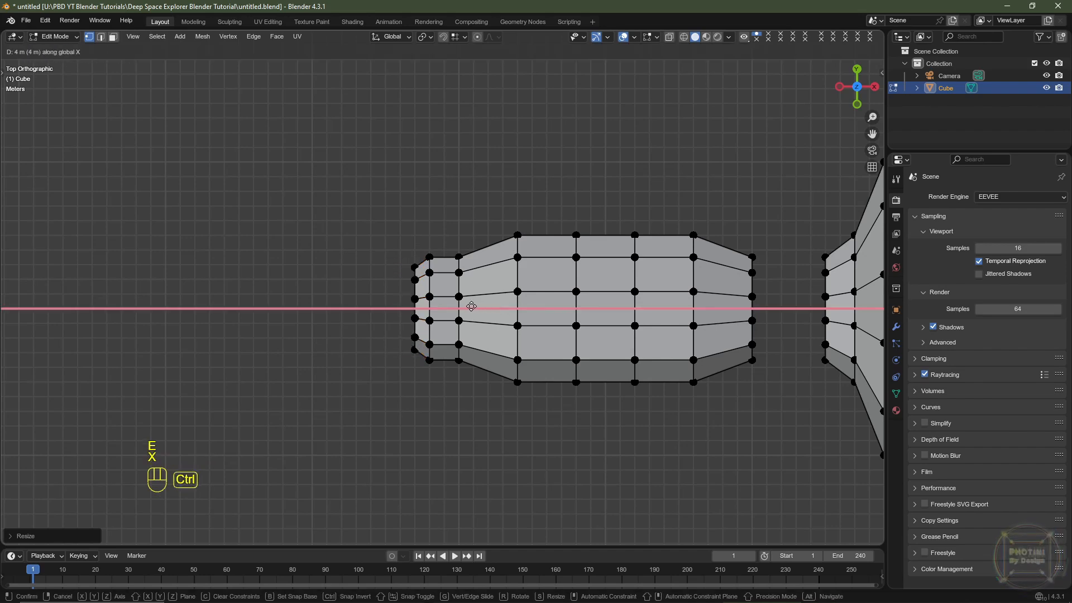
ctrl+click(343, 289)
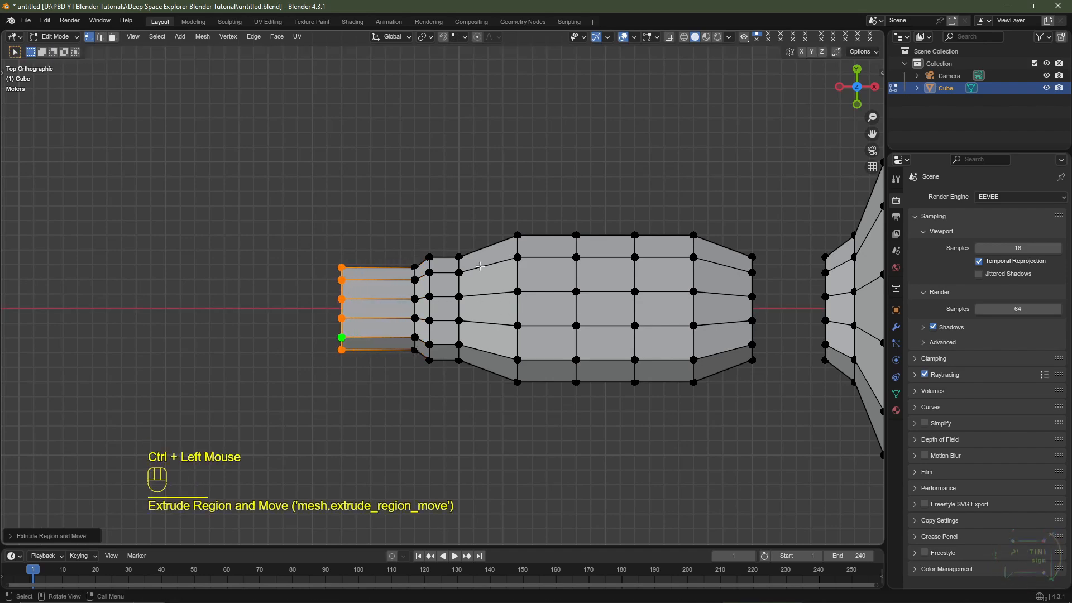
key(s)
key(ctrl)
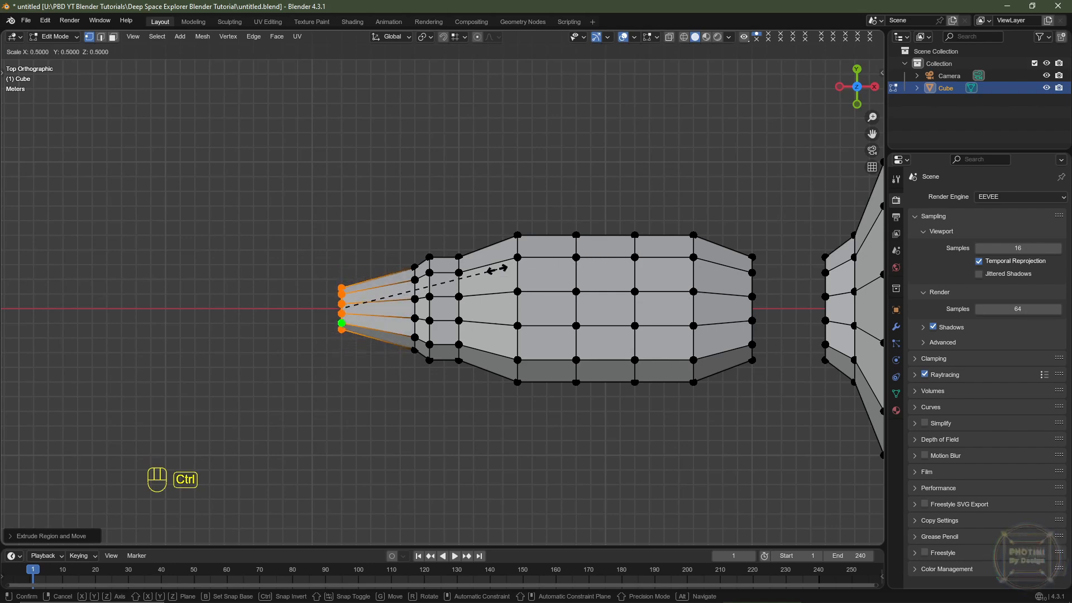
ctrl+click(497, 268)
Move the tapered nose's end loop about 1 m in positive X, snapping to increments, to shorten the nose
scroll(497, 268, down, 2)
middle_drag(497, 268, 351, 309)
scroll(497, 308, up, 4)
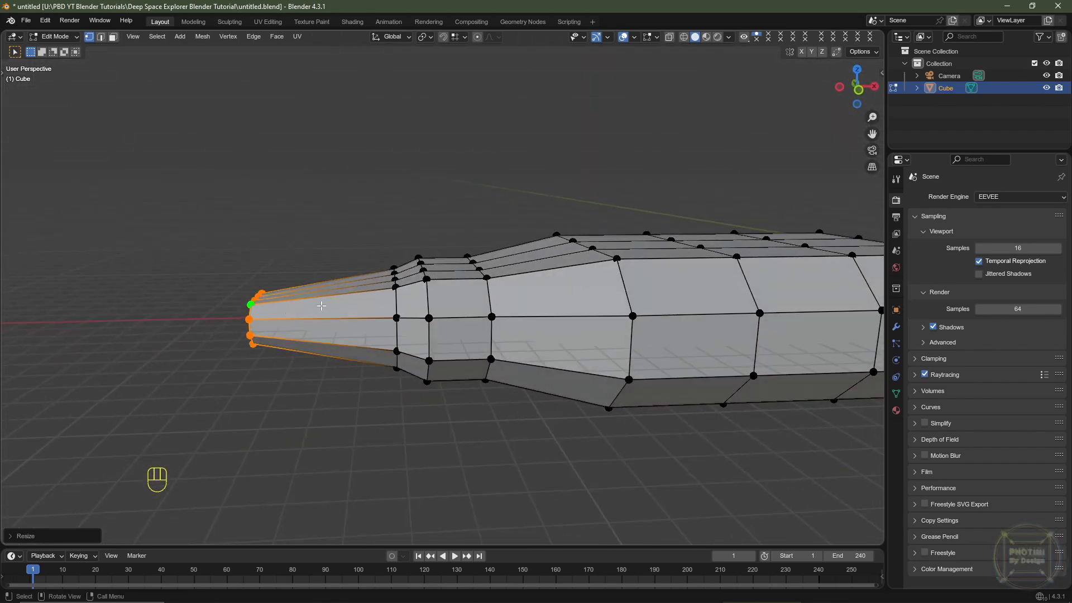
key(KP_7)
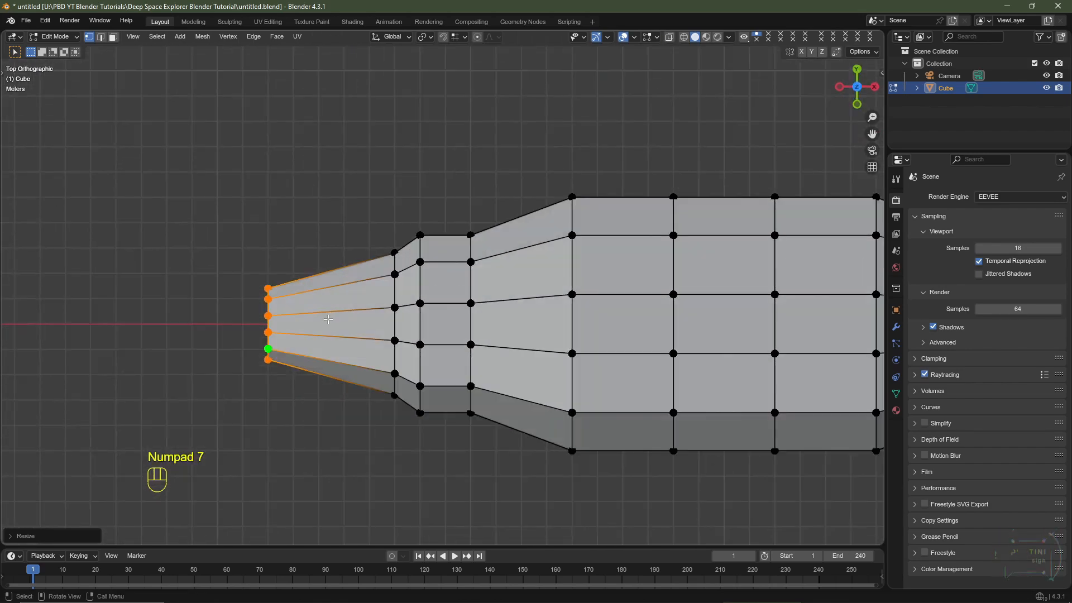
key(g)
key(x)
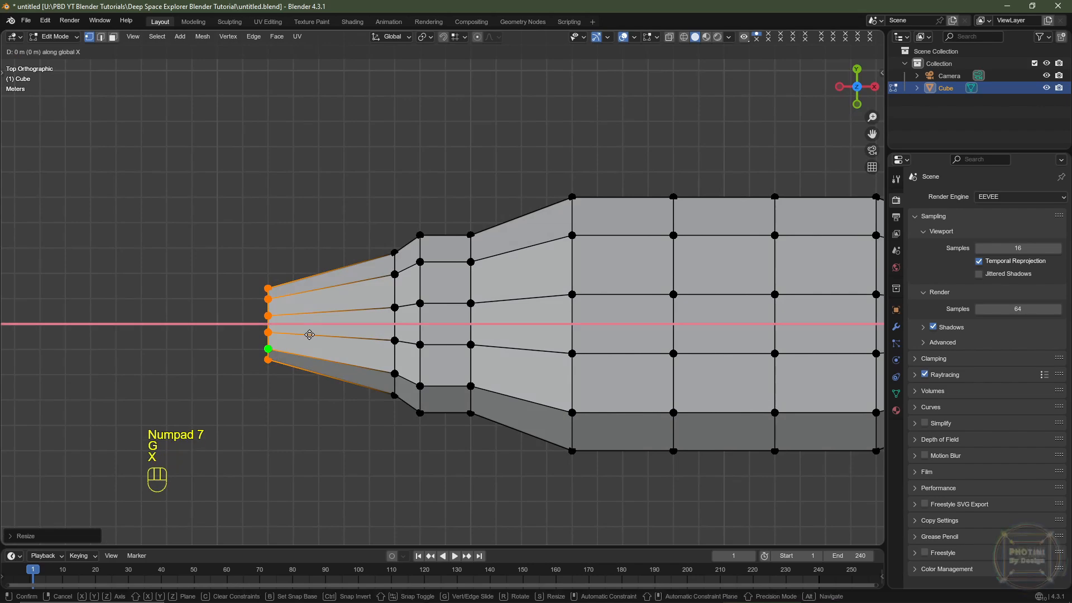
ctrl+click(285, 333)
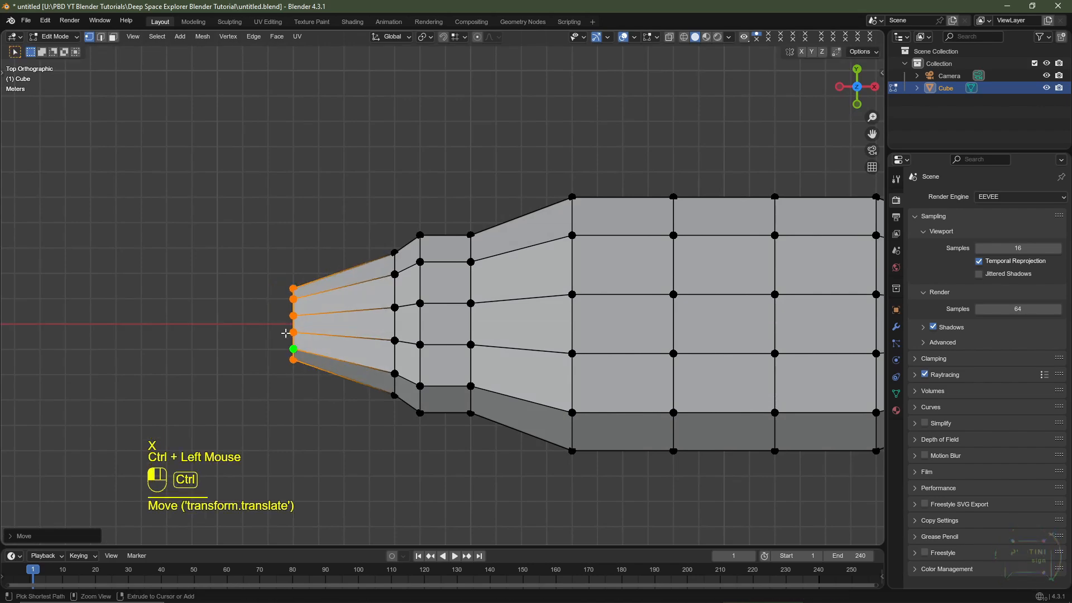
Frame the selected open end loop of the tapered nose in perspective view
shift+middle_drag(285, 332, 410, 278)
ctrl+right_click(410, 277)
key(ctrl+z)
scroll(410, 277, up, 2)
scroll(410, 278, down, 1)
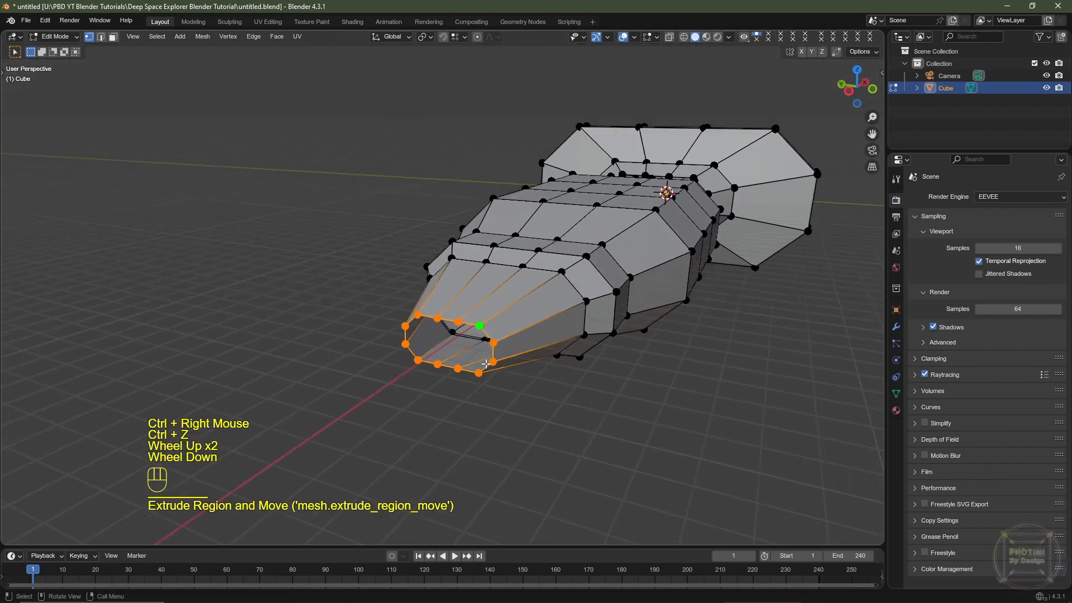
key(KP_Decimal)
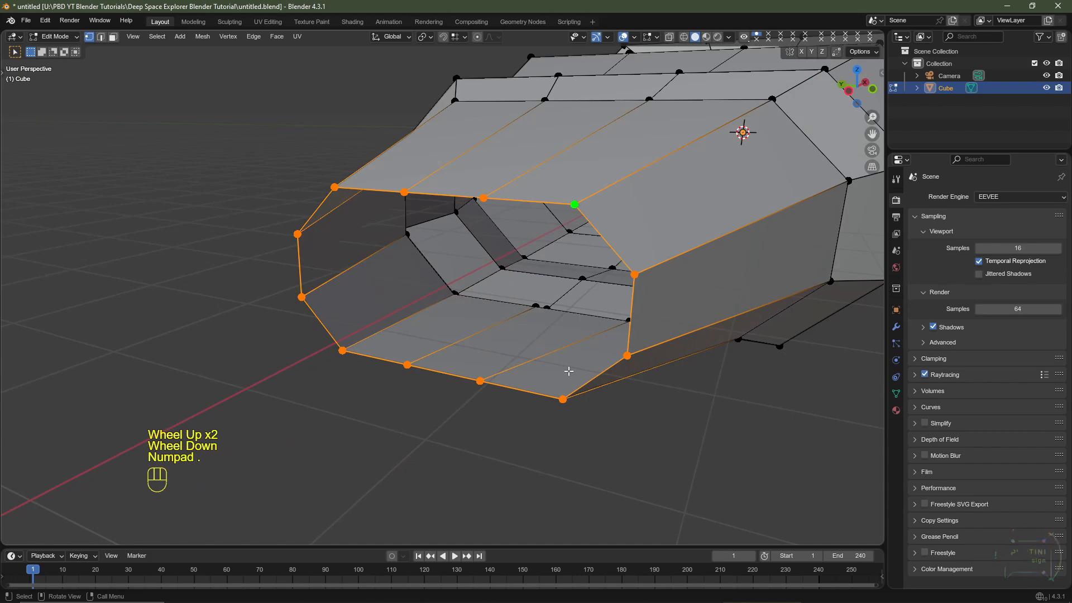
Try to extrude the nose's open end loop inward by scaling it down, and delete the extruded inner loop
middle_drag(569, 371, 617, 368)
key(e)
key(s)
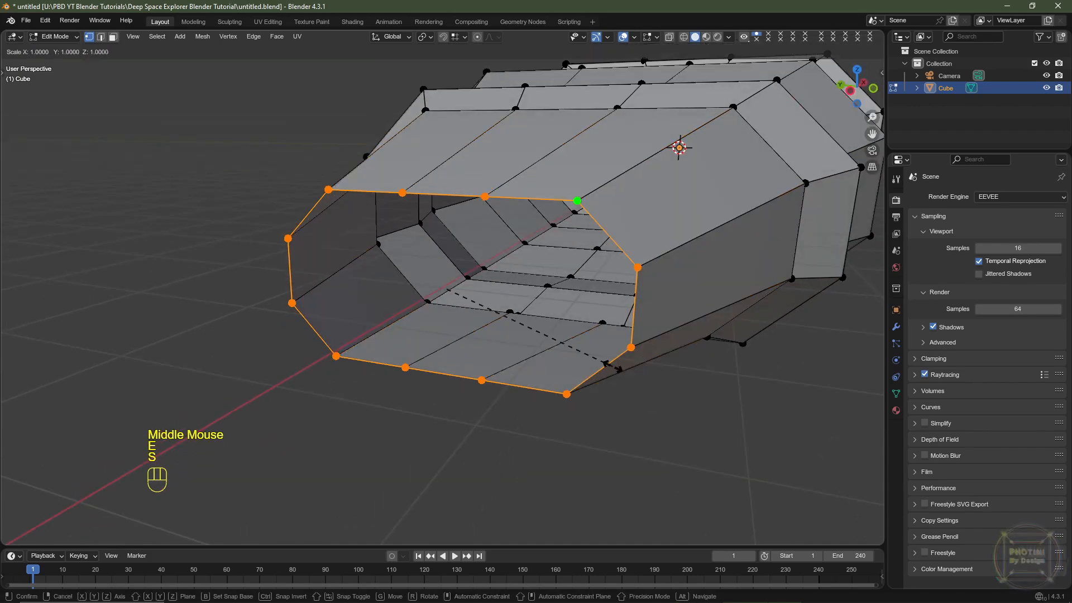
middle_drag(549, 336, 547, 331)
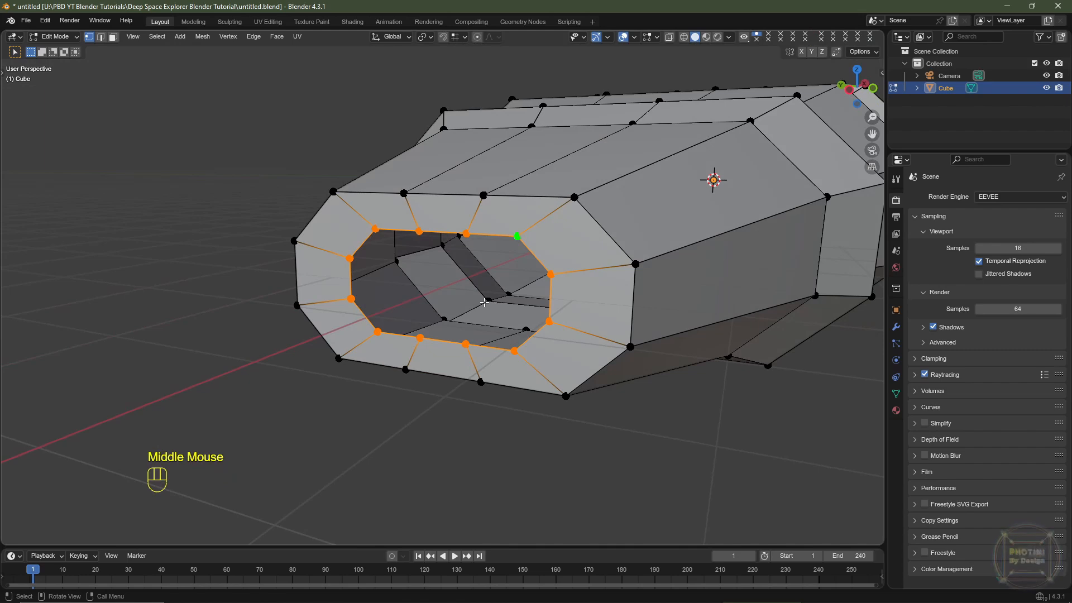
key(x)
click(494, 278)
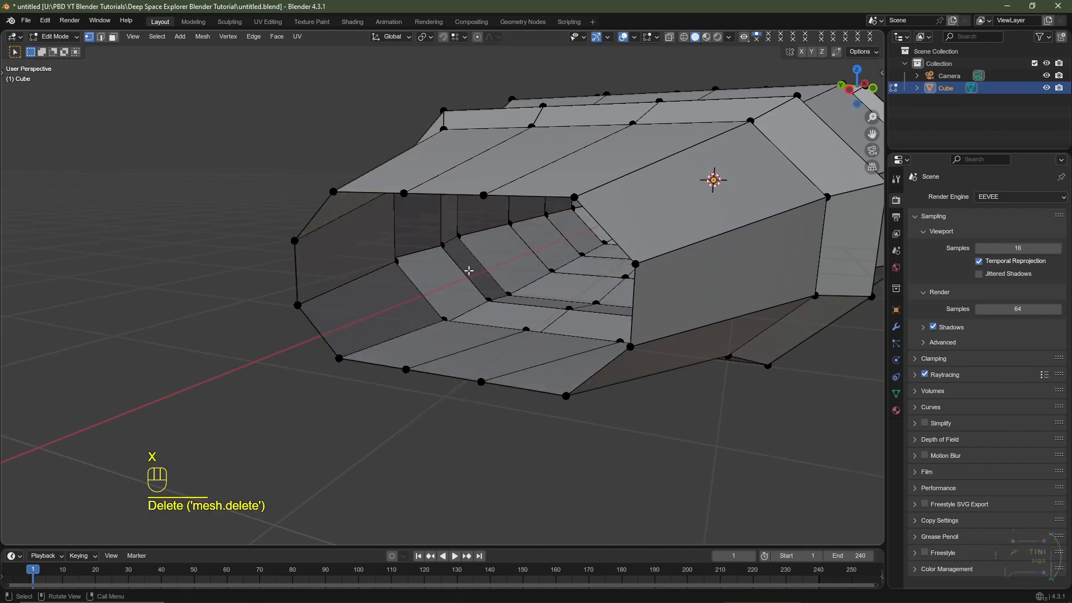
Select the open end loop of the tapered nose and close it with Grid Fill
key(shift)
key(alt)
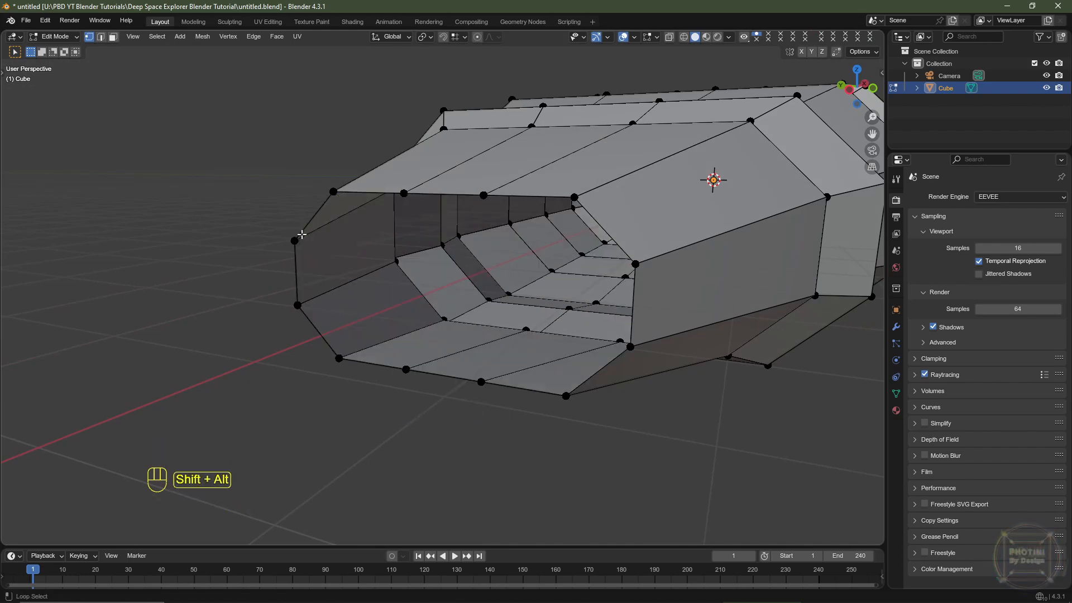
alt+shift+click(300, 234)
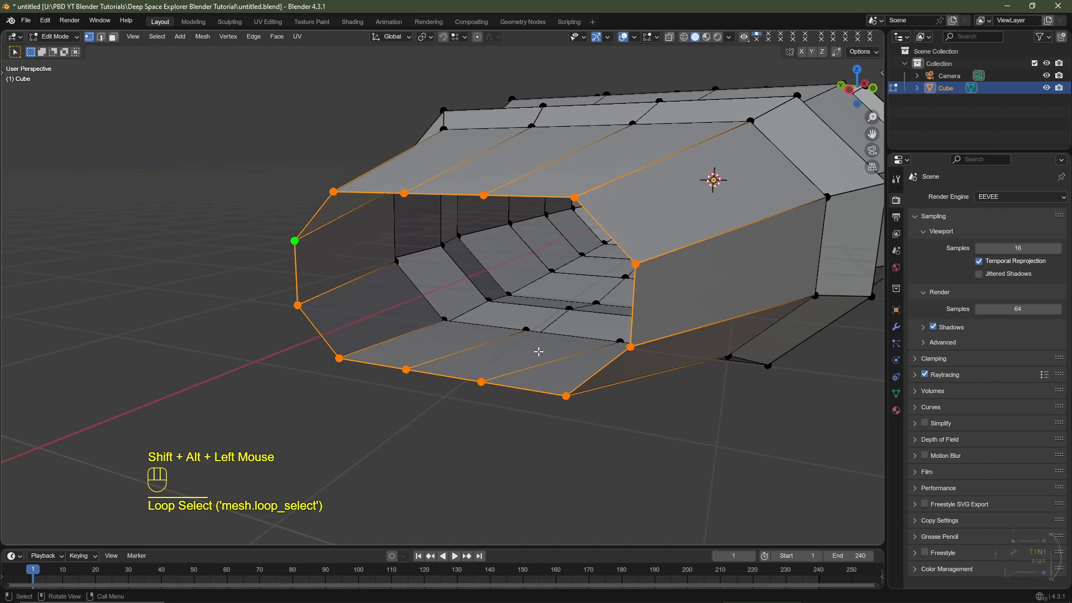
key(ctrl+f)
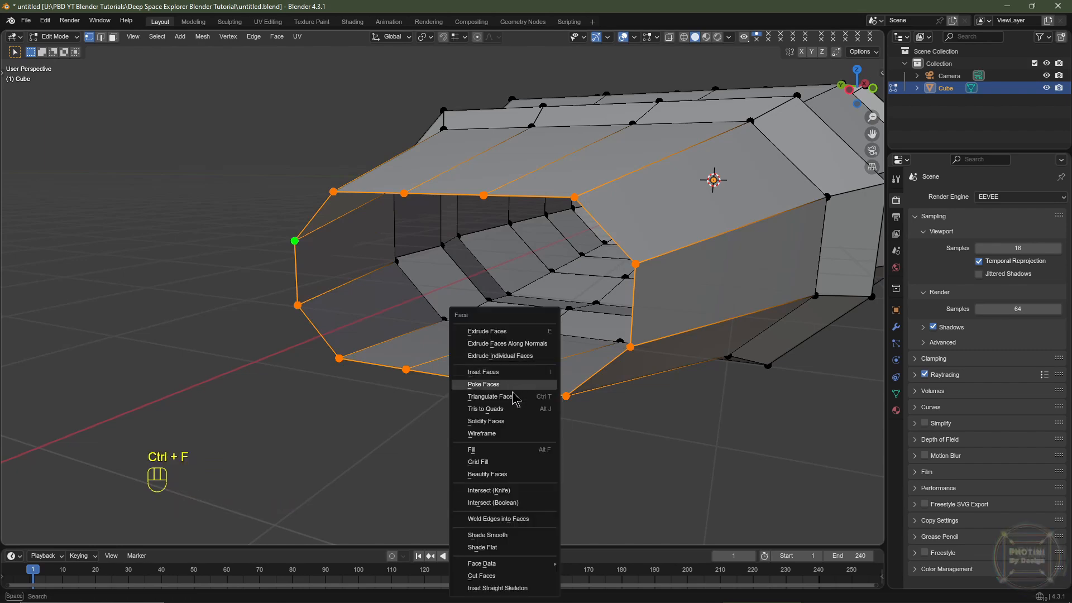
click(478, 462)
Inset the nose's filled end faces with a thickness of 0.2 m and delete the inner faces to leave an even rim
key(i)
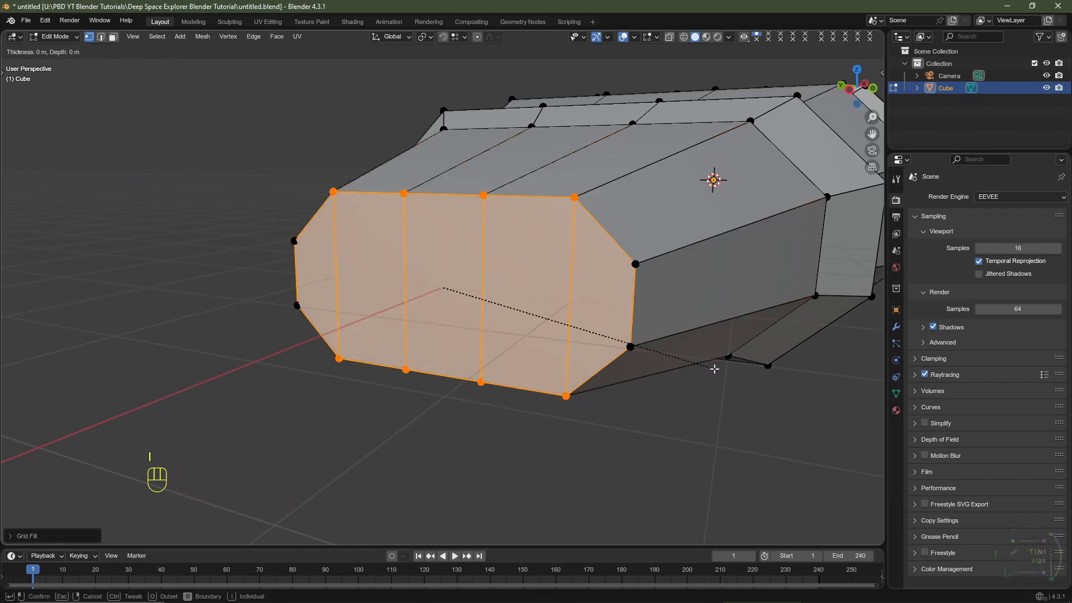
click(704, 361)
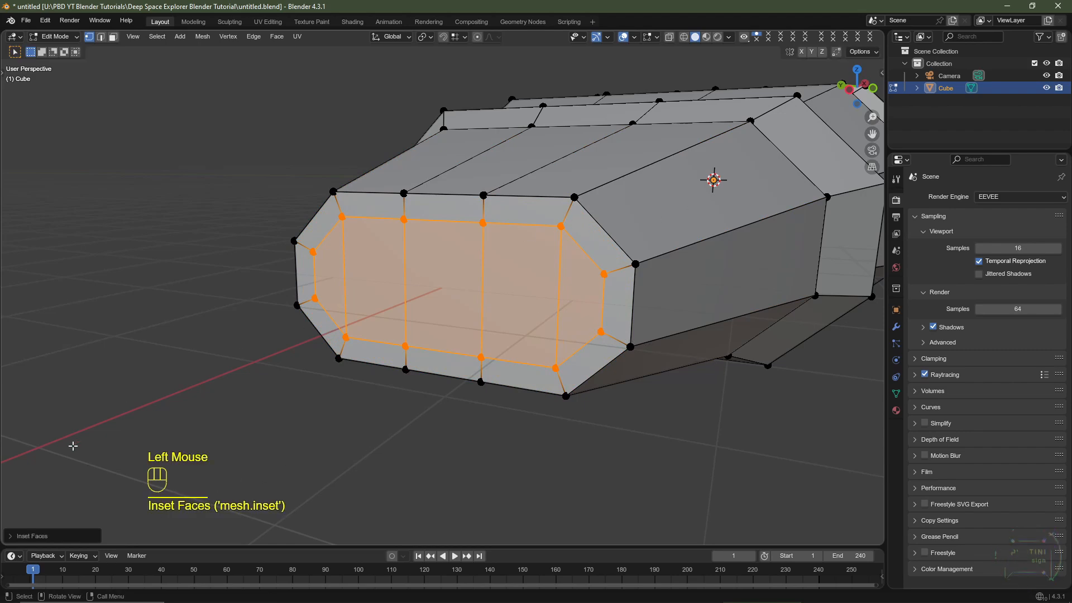
click(11, 538)
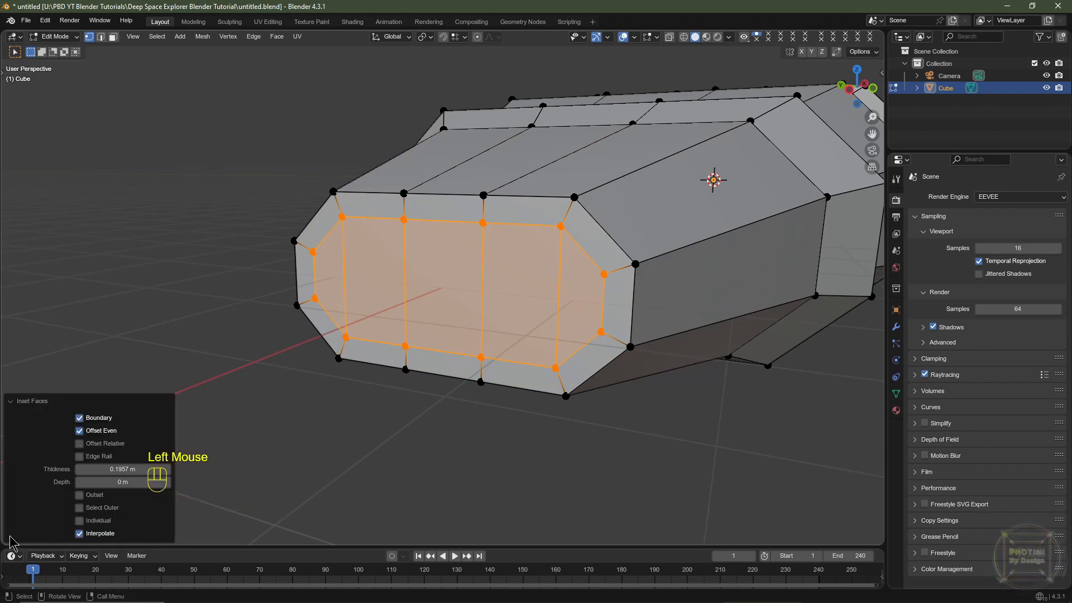
double_click(124, 469)
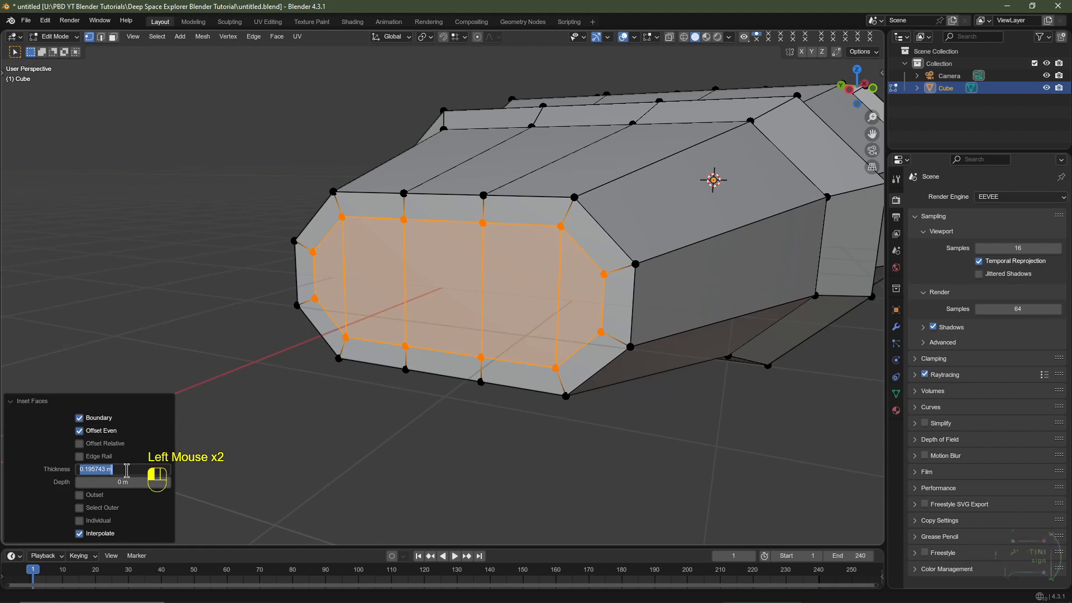
text(0.2)
key(Return)
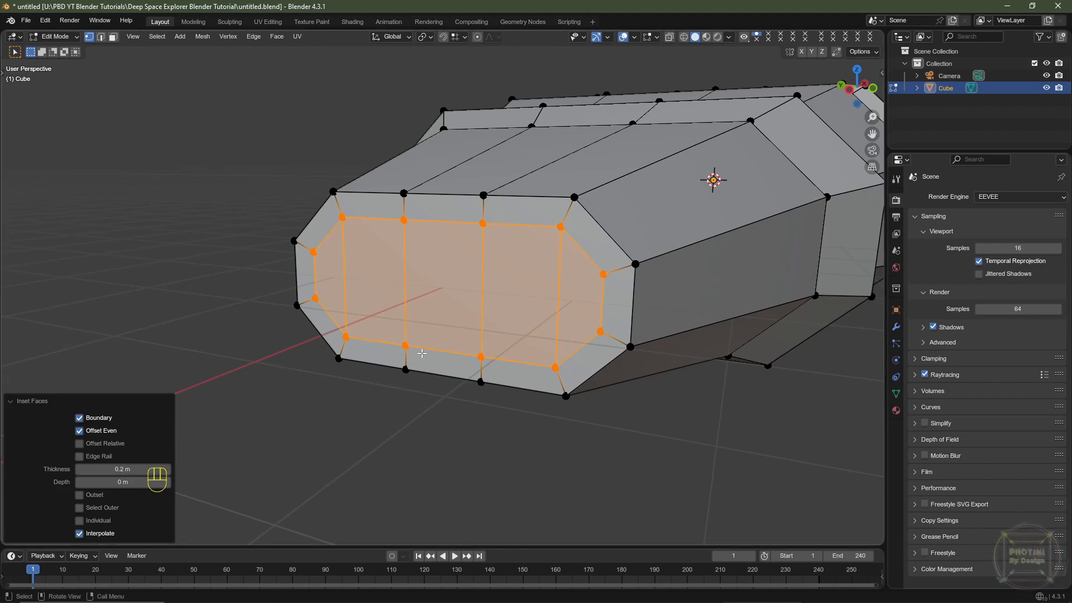
key(x)
click(430, 375)
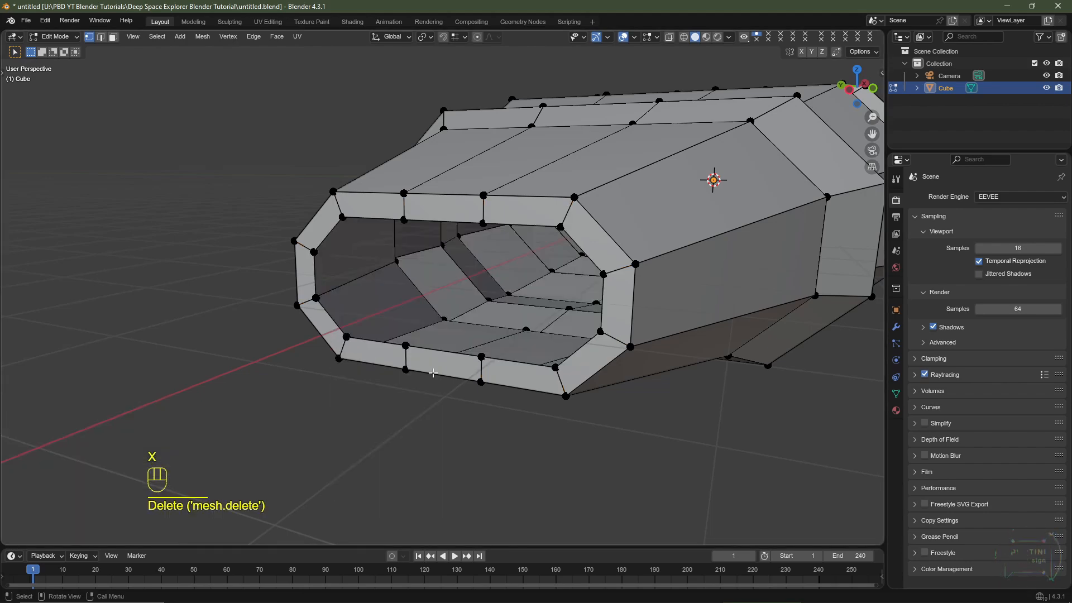
Select the inner loop of the nose rim and extrude it 1 m in negative X, snapping to increments
middle_drag(434, 373, 535, 292)
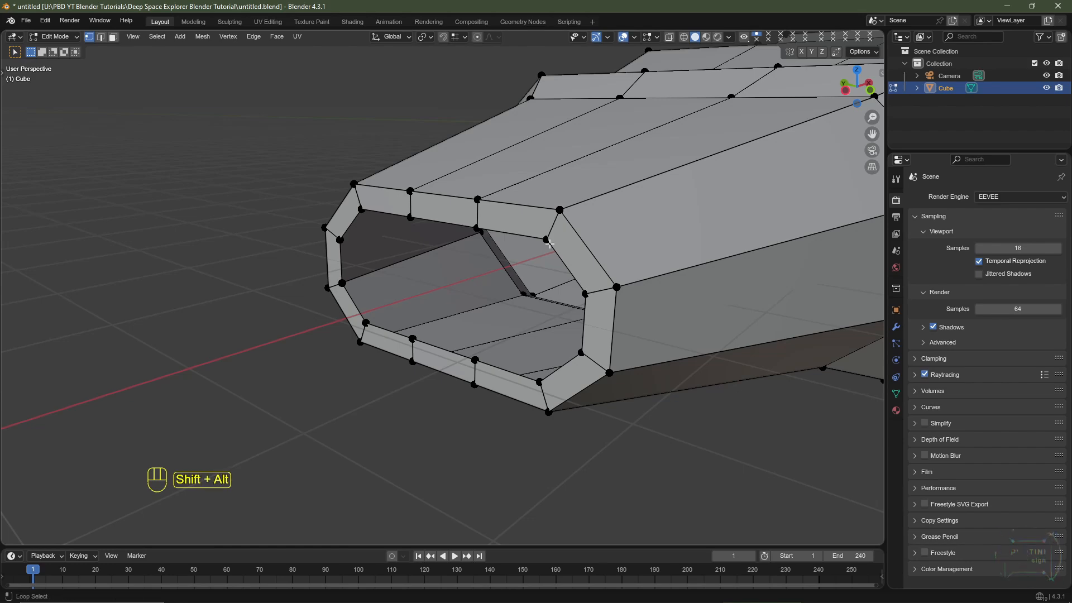
alt+shift+click(549, 243)
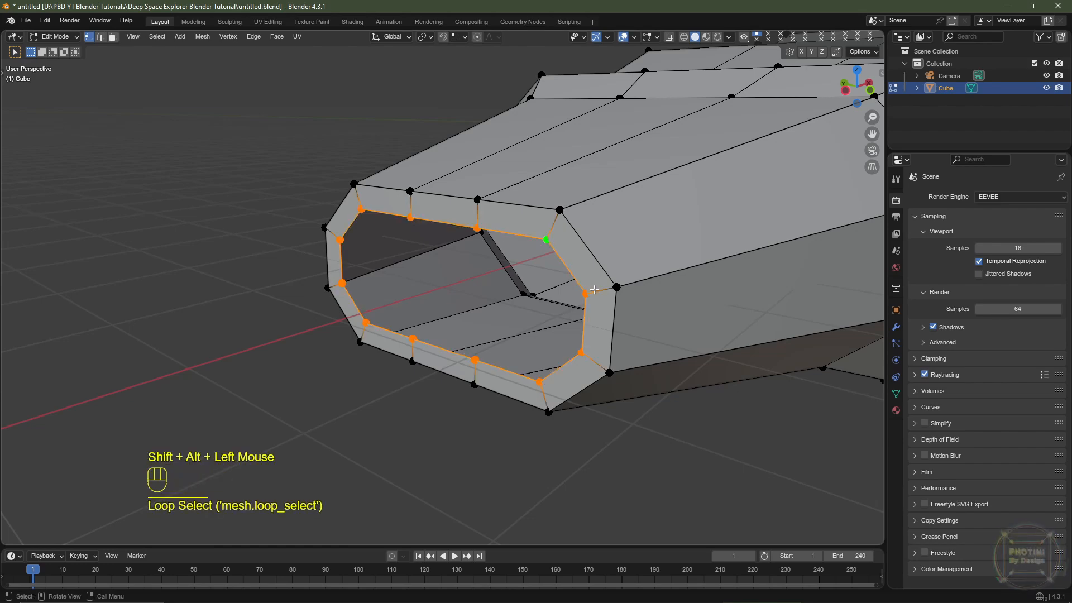
key(KP_7)
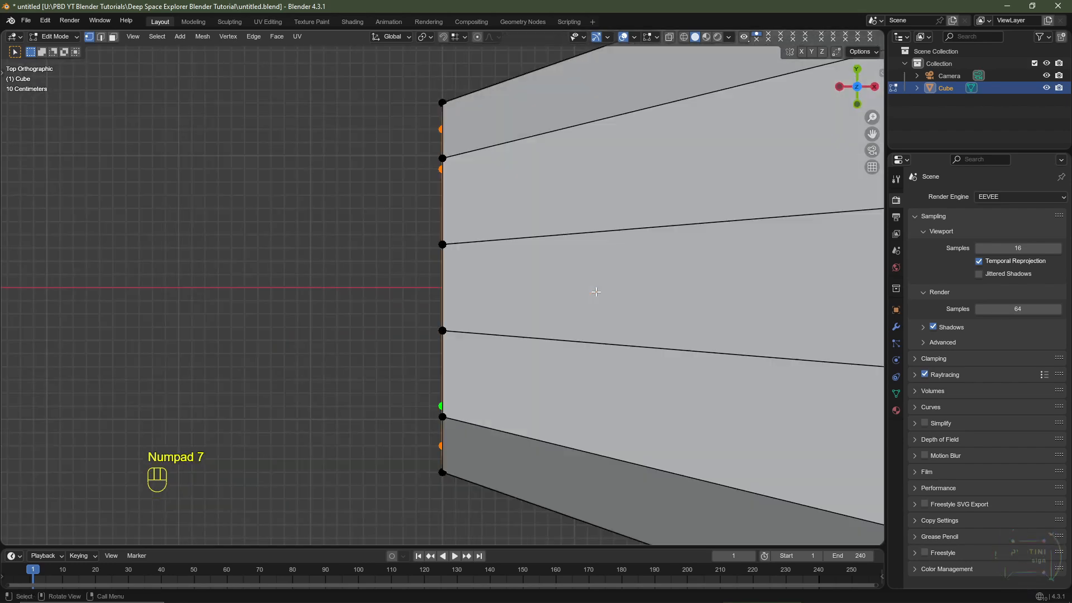
scroll(552, 259, up, 3)
key(e)
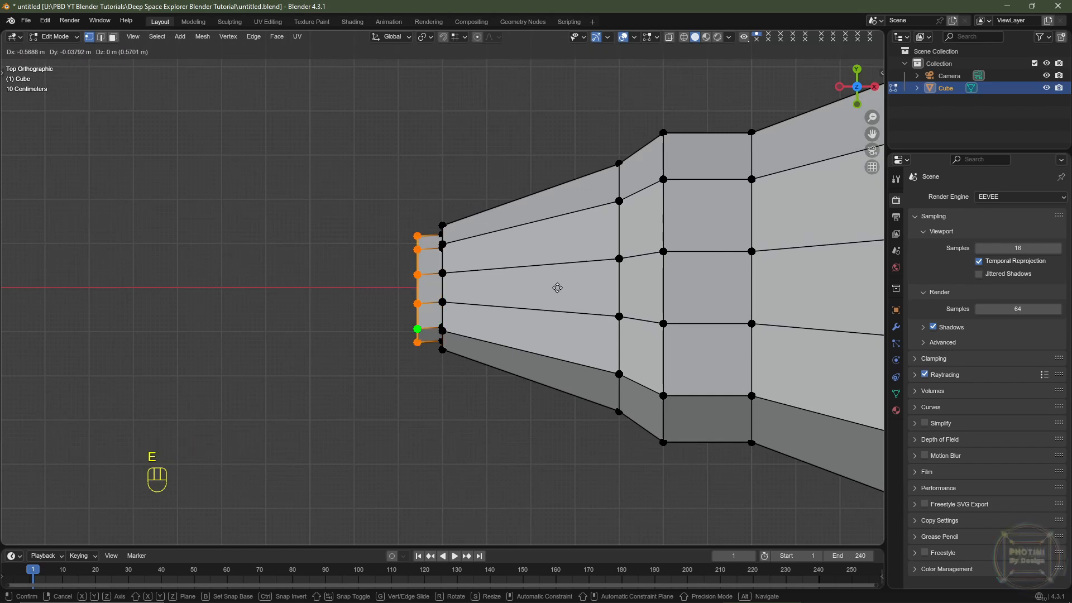
key(x)
key(ctrl)
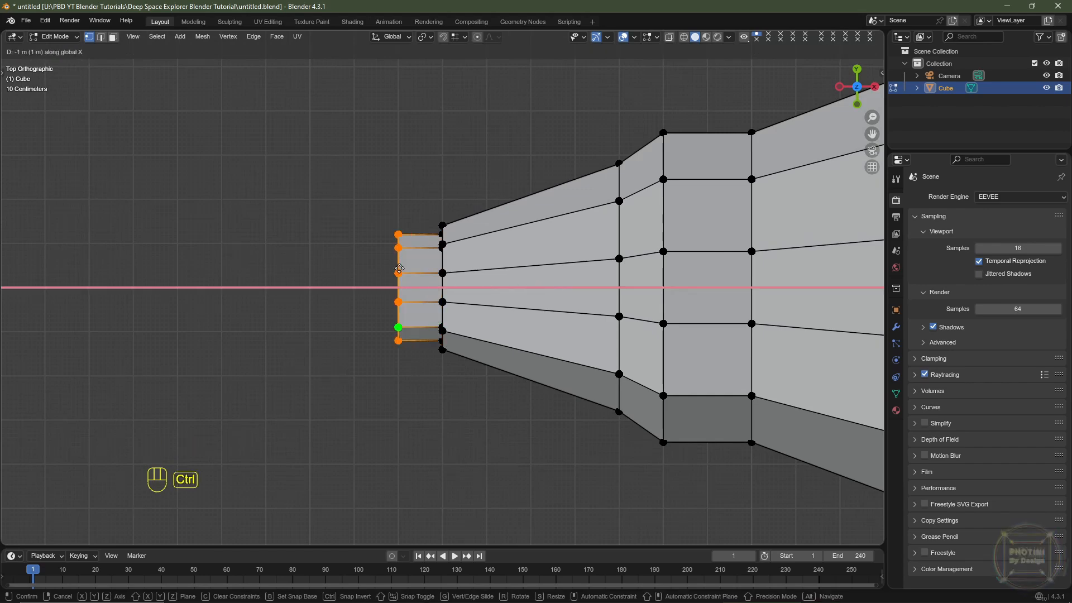
ctrl+click(399, 269)
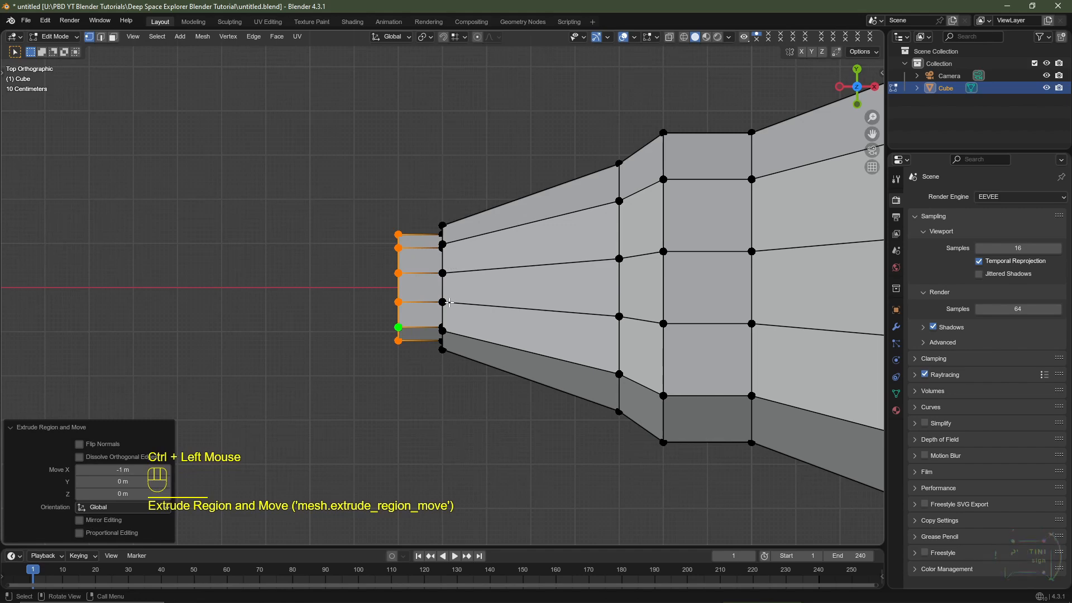
Extrude the nose tip's end loop another 1 m in negative X and scale it to 0.5
key(e)
key(x)
key(ctrl)
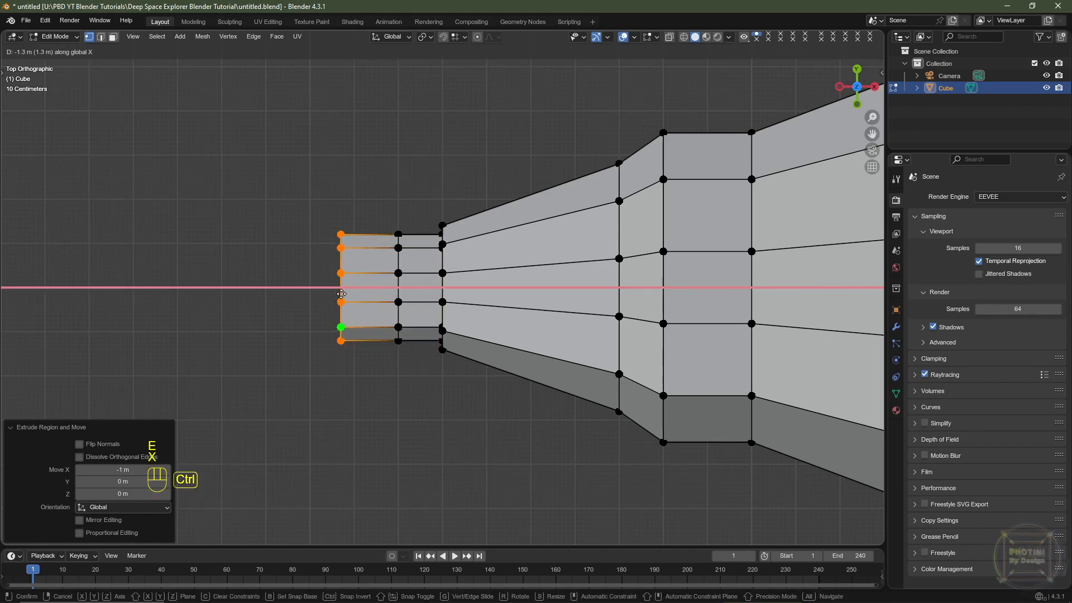
ctrl+click(354, 289)
key(s)
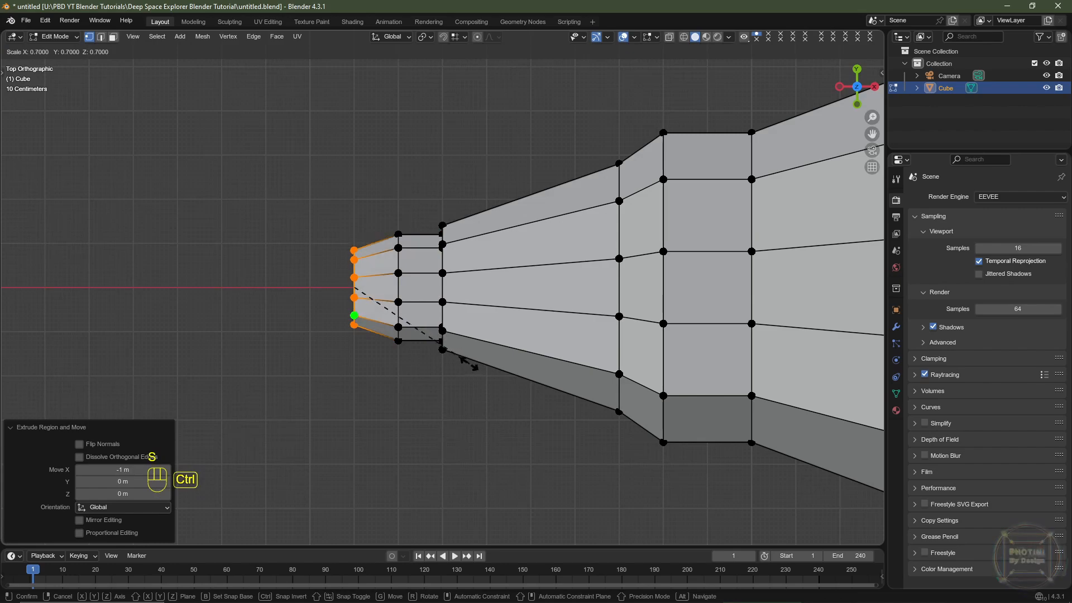
ctrl+click(437, 335)
Close the open end loop at the nose tip with Grid Fill
middle_drag(437, 335, 495, 329)
scroll(486, 321, up, 3)
key(ctrl+f)
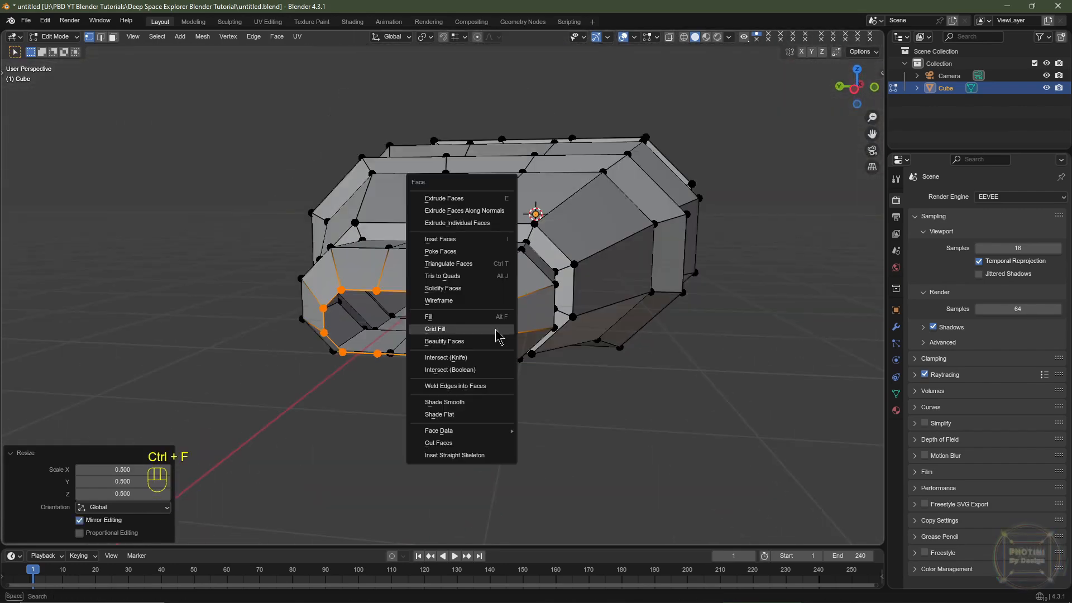
click(496, 330)
Select the three-by-three block of flat underside faces on the nose section's body and extrude it 1.5 m downward along the normal
scroll(496, 331, up, 2)
shift+middle_drag(497, 331, 201, 347)
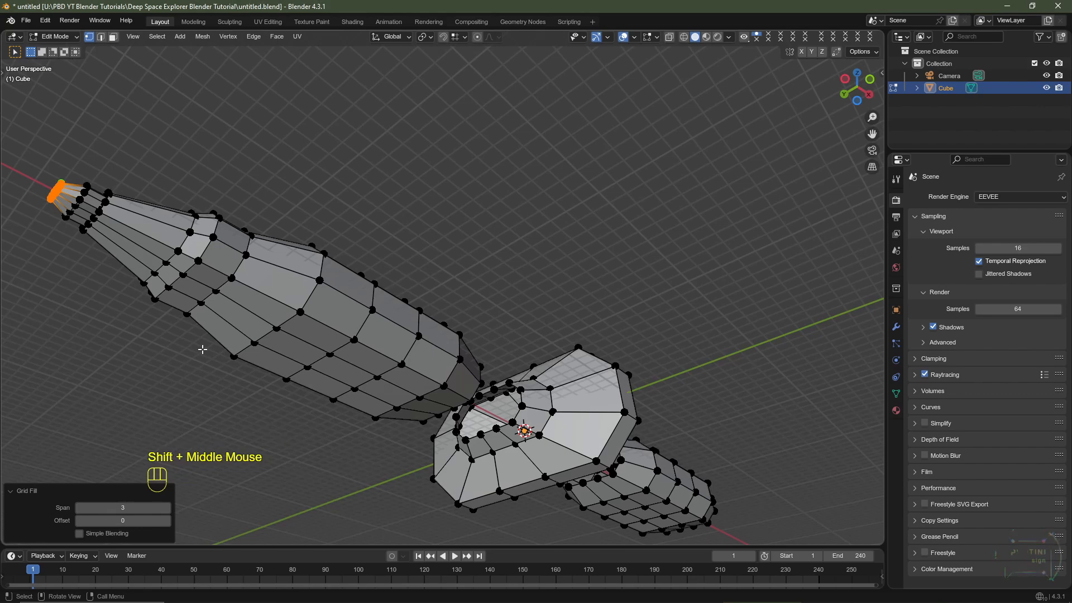
key(3)
middle_drag(301, 328, 307, 335)
click(311, 346)
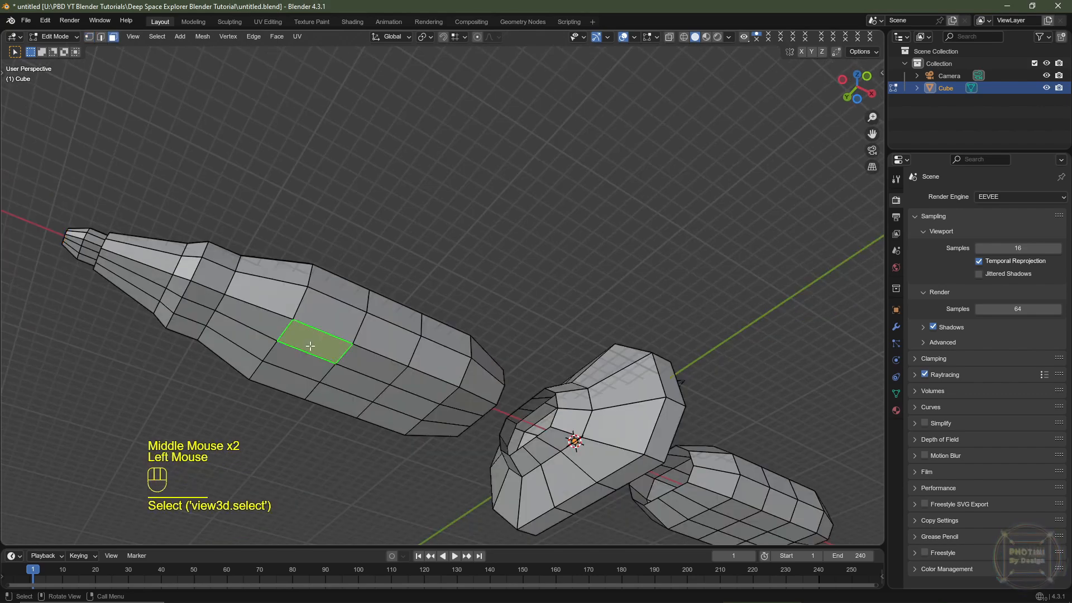
ctrl+shift+click(387, 415)
middle_drag(387, 415, 346, 354)
key(KP_1)
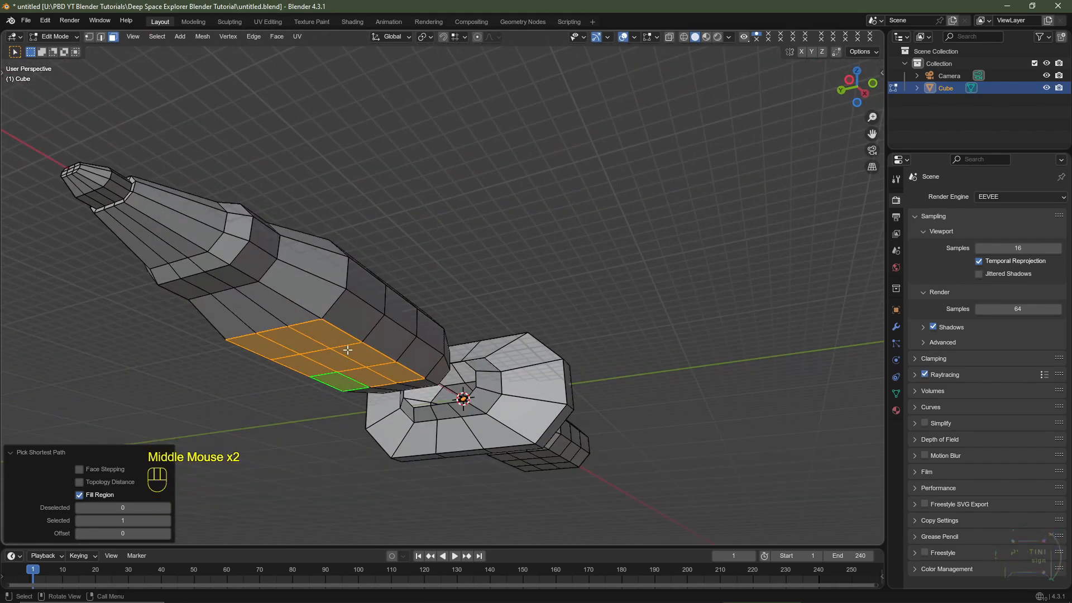
key(KP_1)
shift+middle_drag(417, 422, 397, 387)
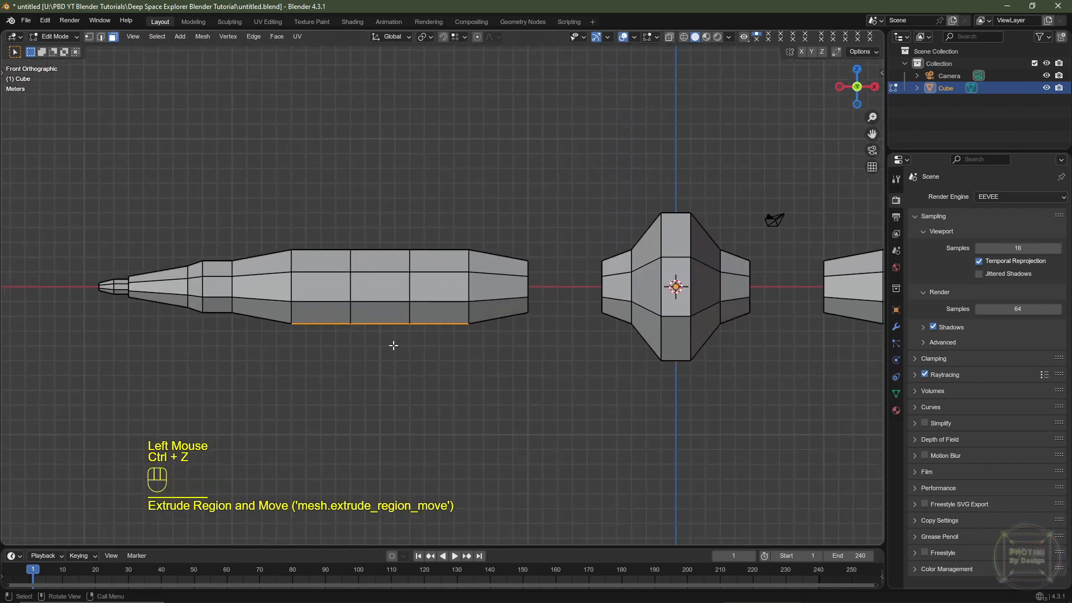
key(e)
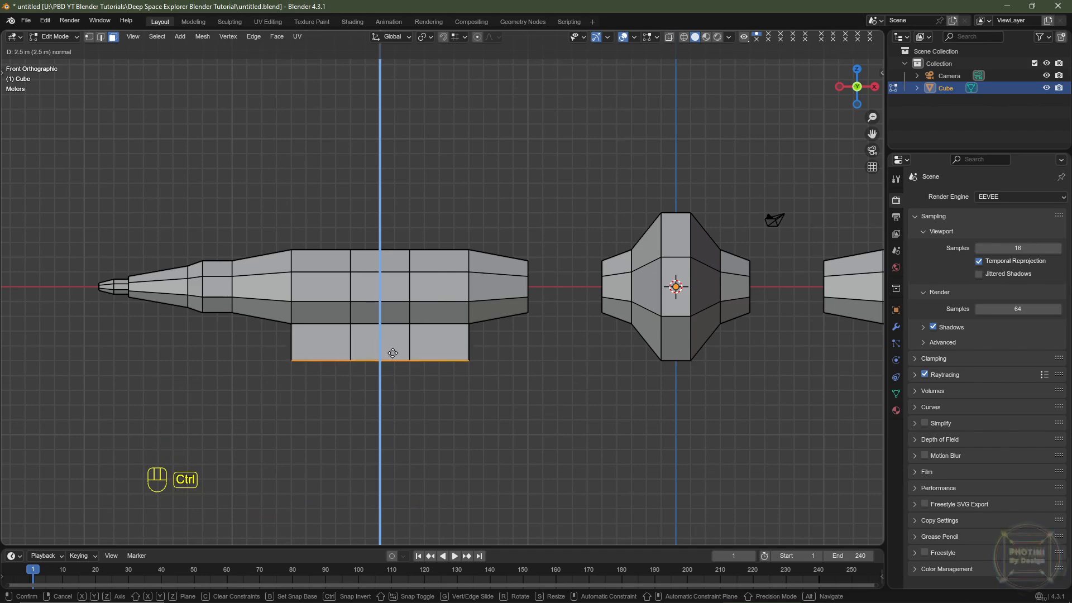
ctrl+click(386, 360)
Scale the extruded underside faces to 0.6 along Y, snapping to increments
middle_drag(333, 407, 401, 356)
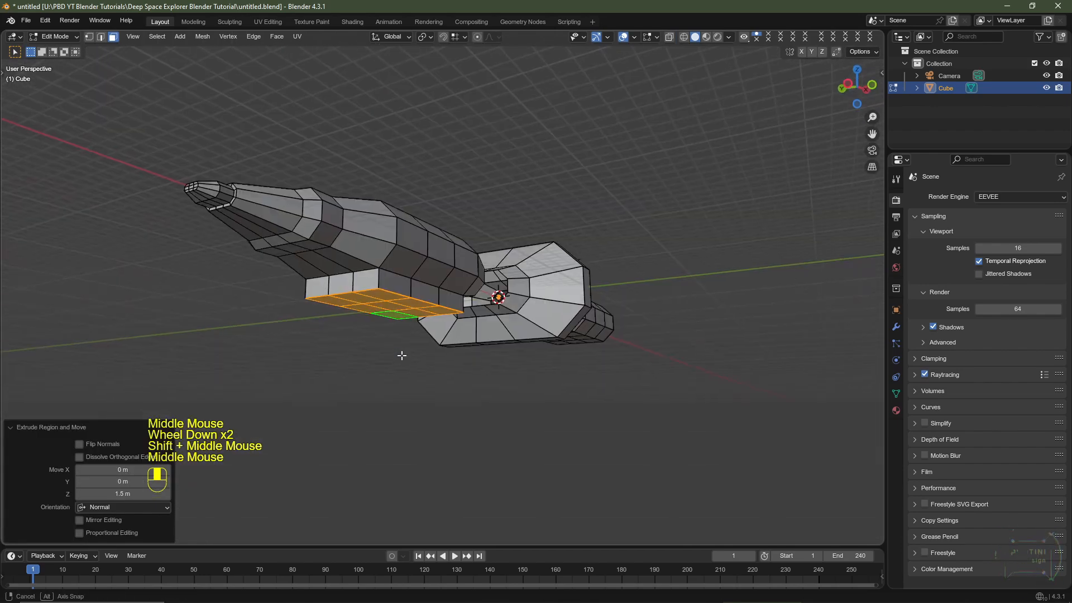
key(ctrl+KP_3)
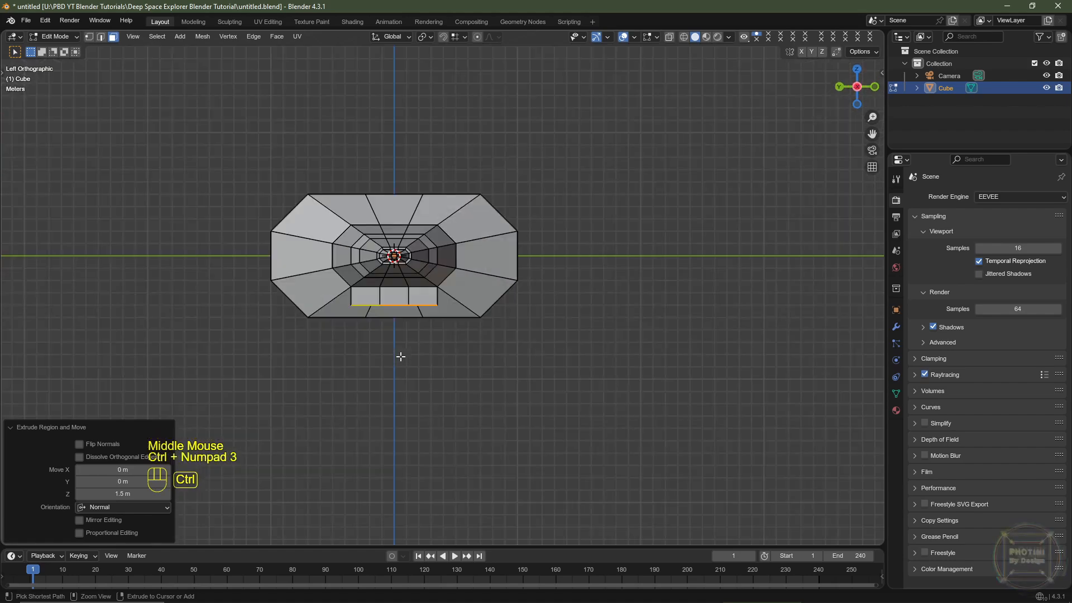
scroll(412, 372, up, 3)
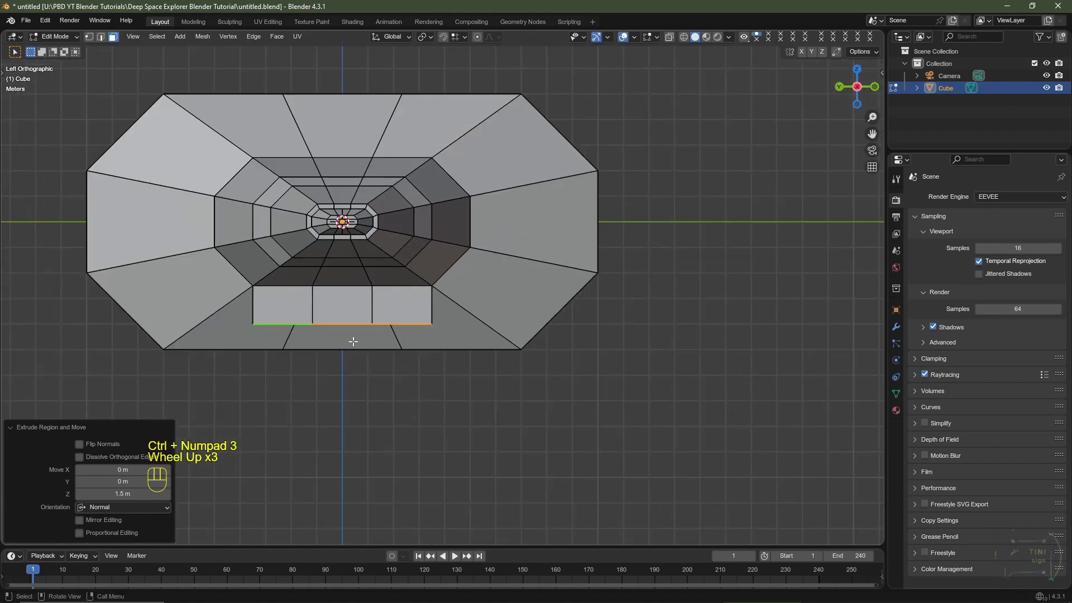
shift+middle_drag(378, 335, 395, 342)
key(s)
key(y)
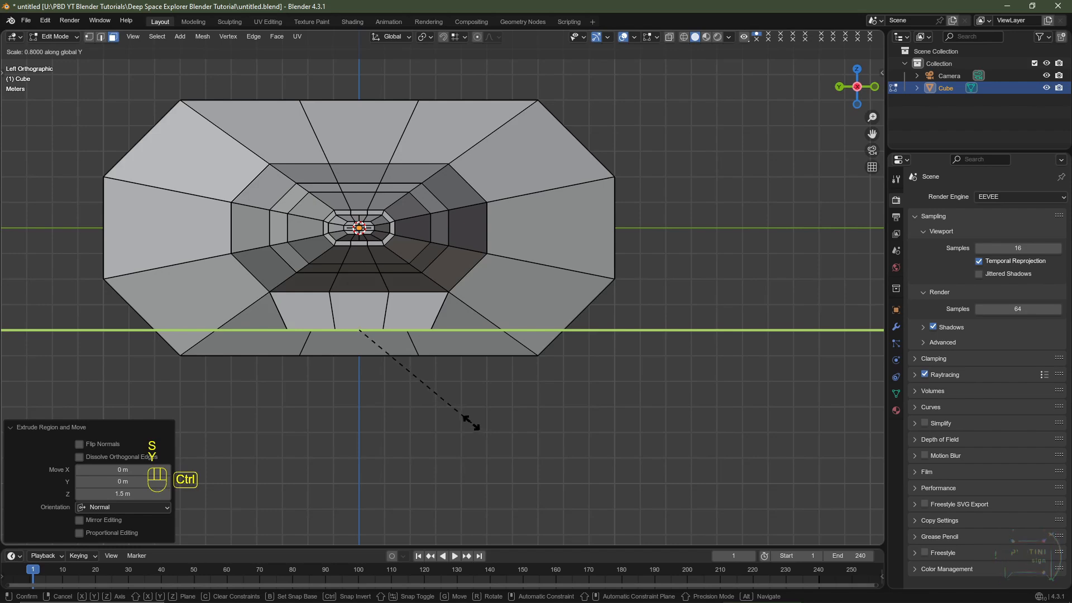
ctrl+click(447, 395)
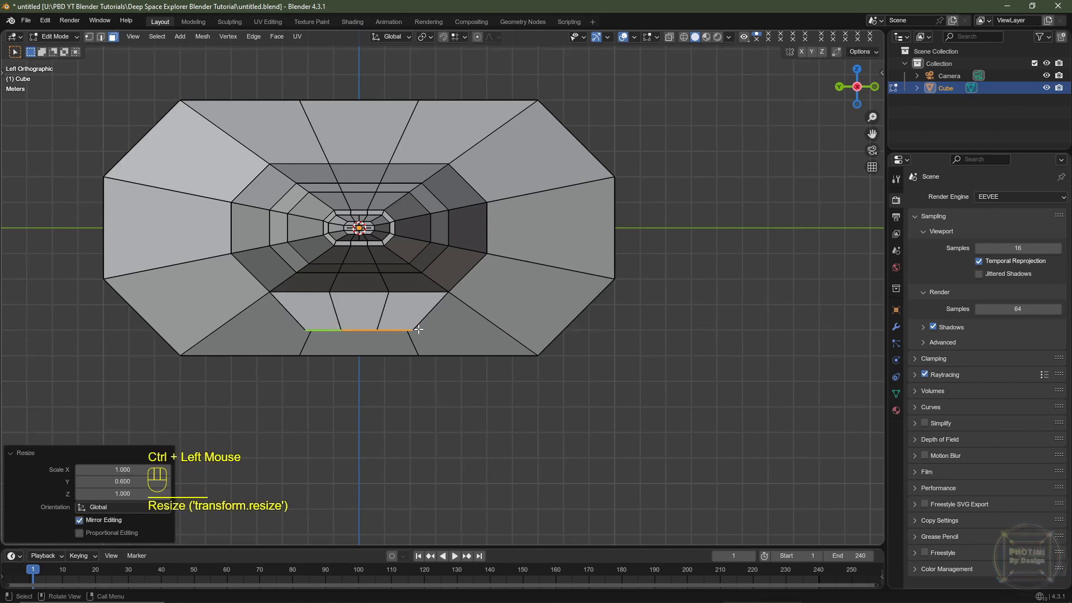
Scale the extruded underside faces to 0.7 along X to taper the block lengthwise
key(ctrl+KP_1)
key(ctrl+KP_3)
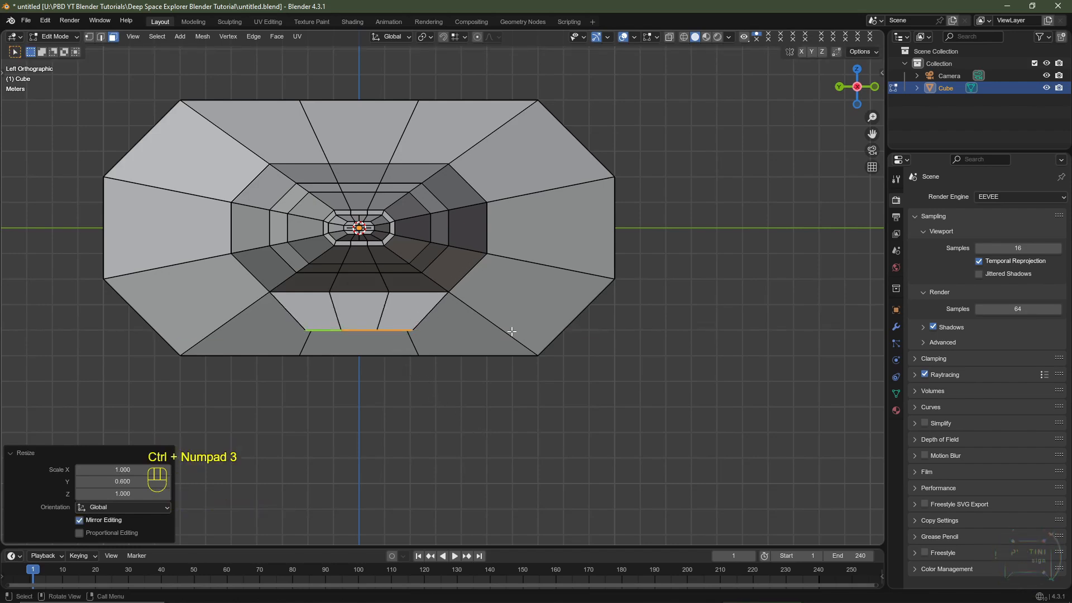
key(KP_1)
key(s)
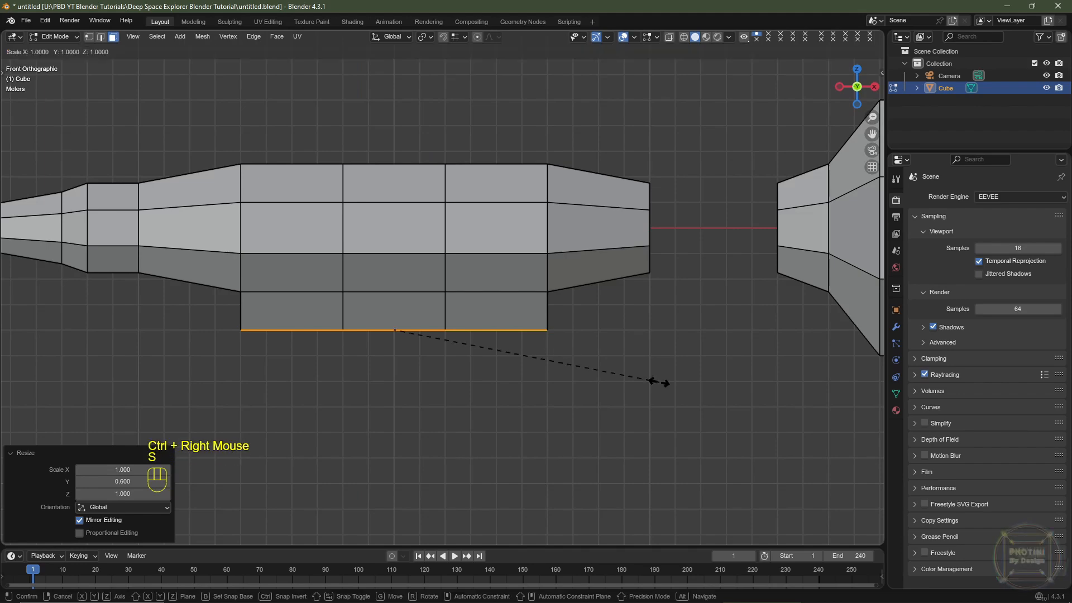
key(x)
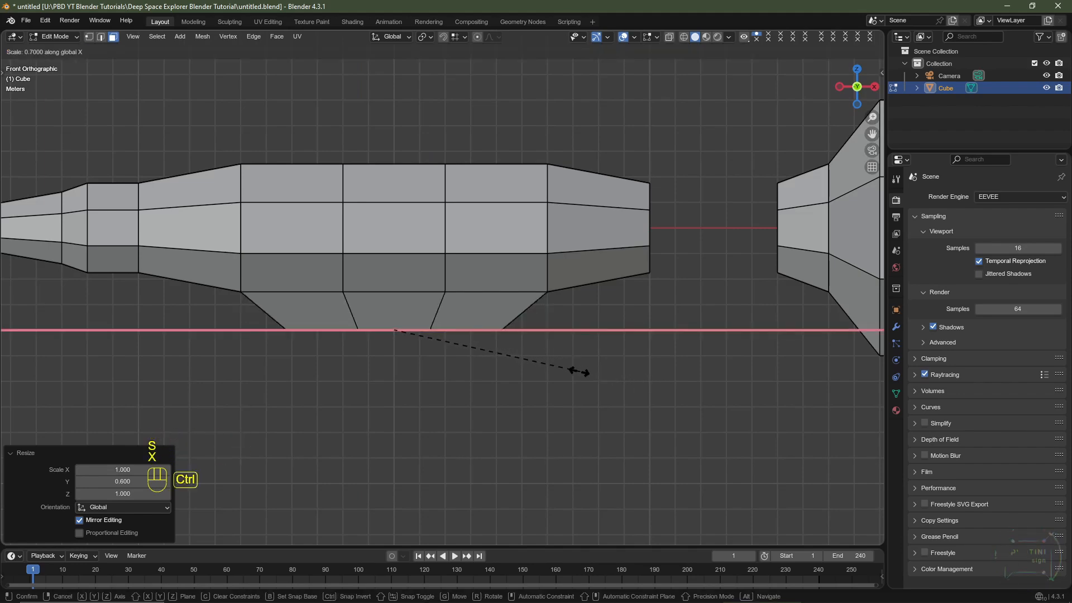
ctrl+click(575, 376)
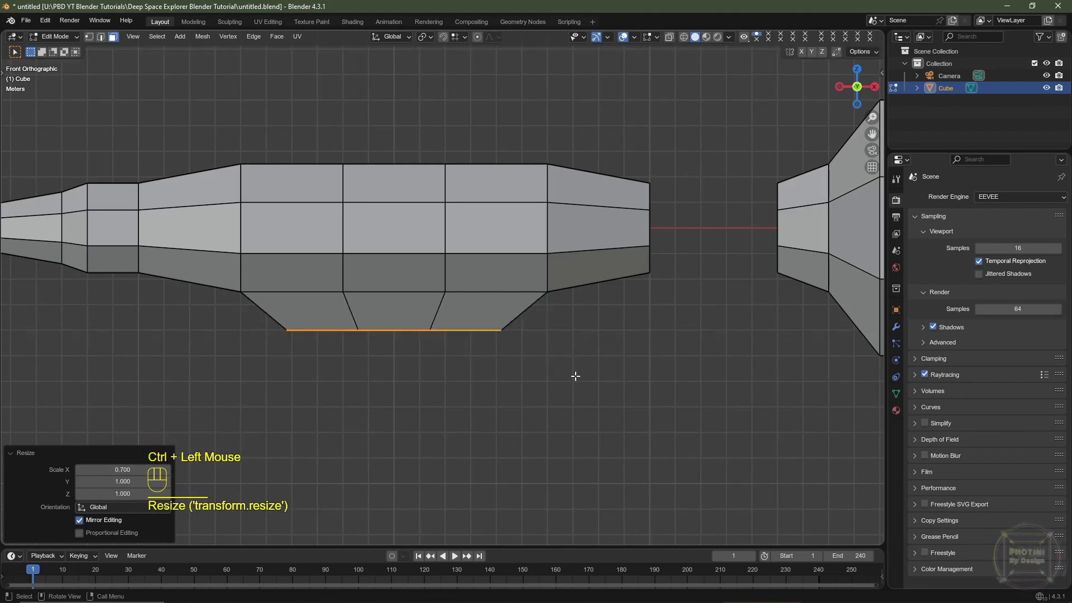
Select the three sloped faces at the nose-side end of the underside block and inset them by about 0.54 m
middle_drag(574, 373, 140, 376)
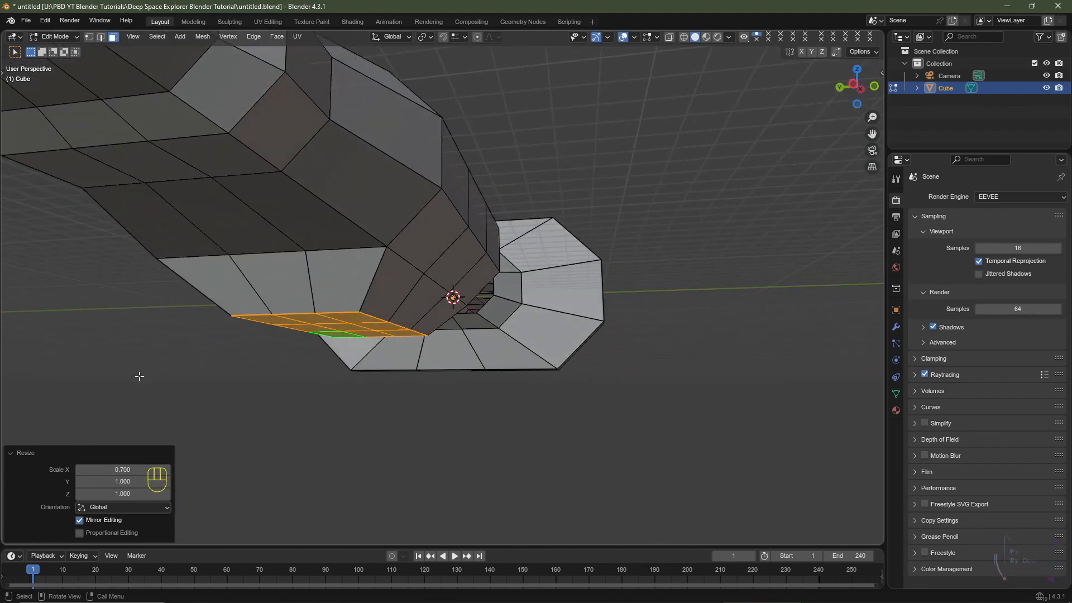
click(11, 454)
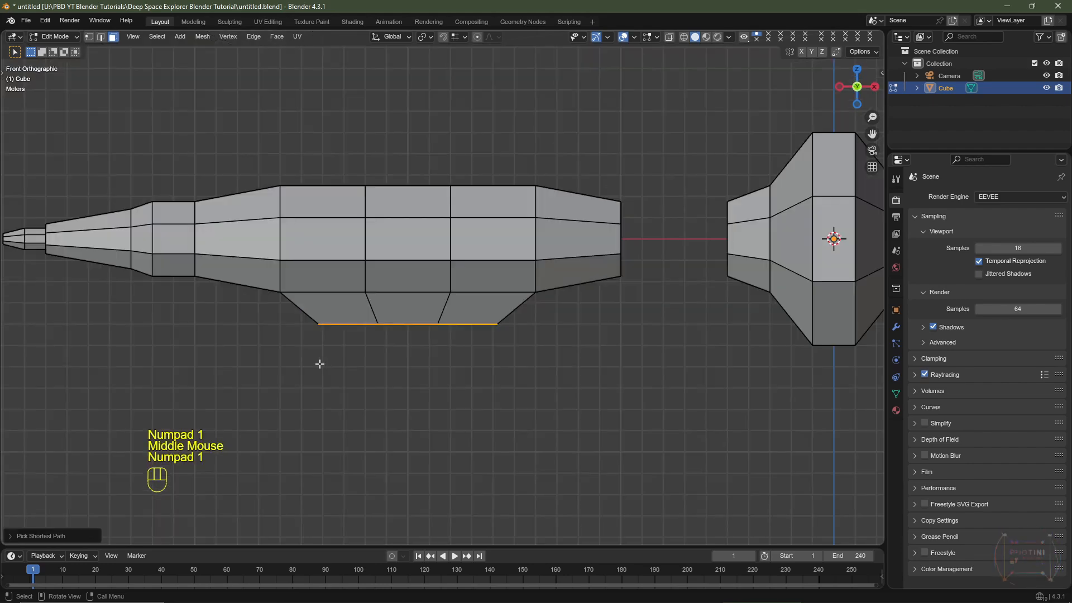
middle_drag(318, 363, 371, 274)
shift+click(371, 283)
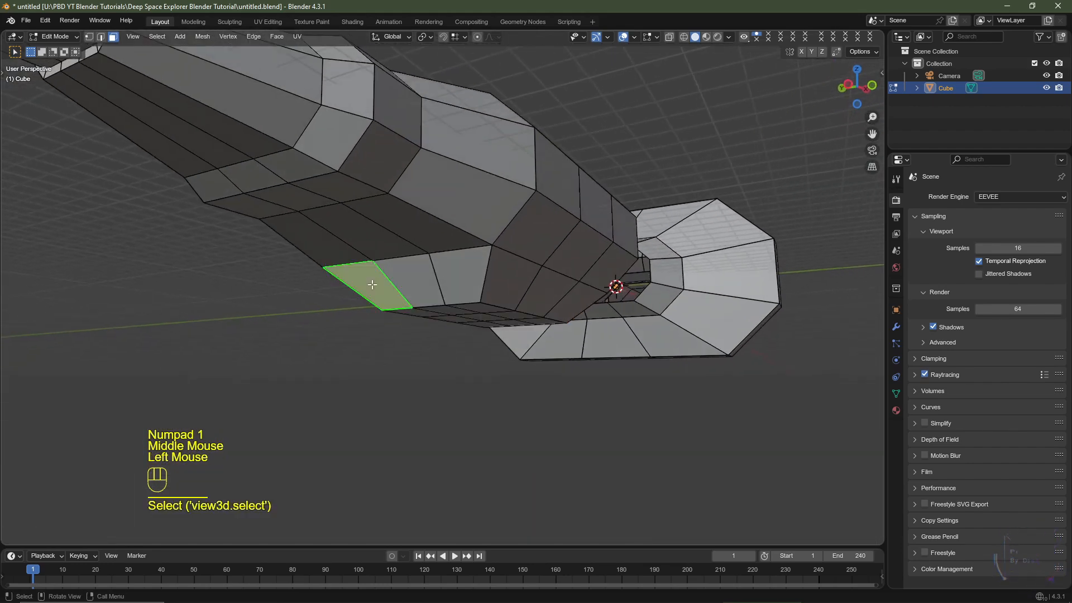
shift+click(415, 276)
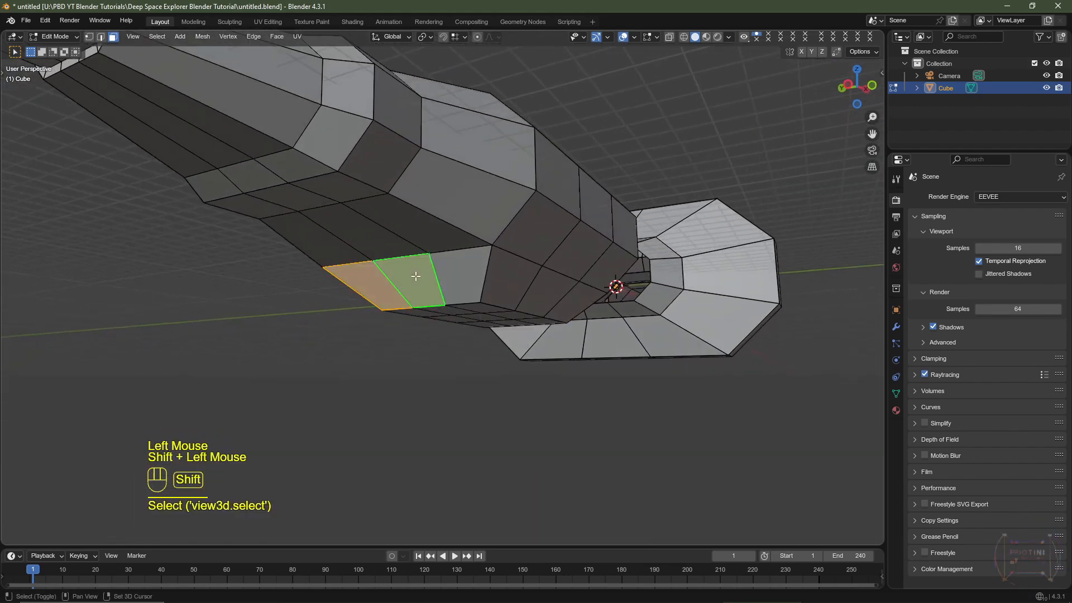
shift+click(458, 271)
key(i)
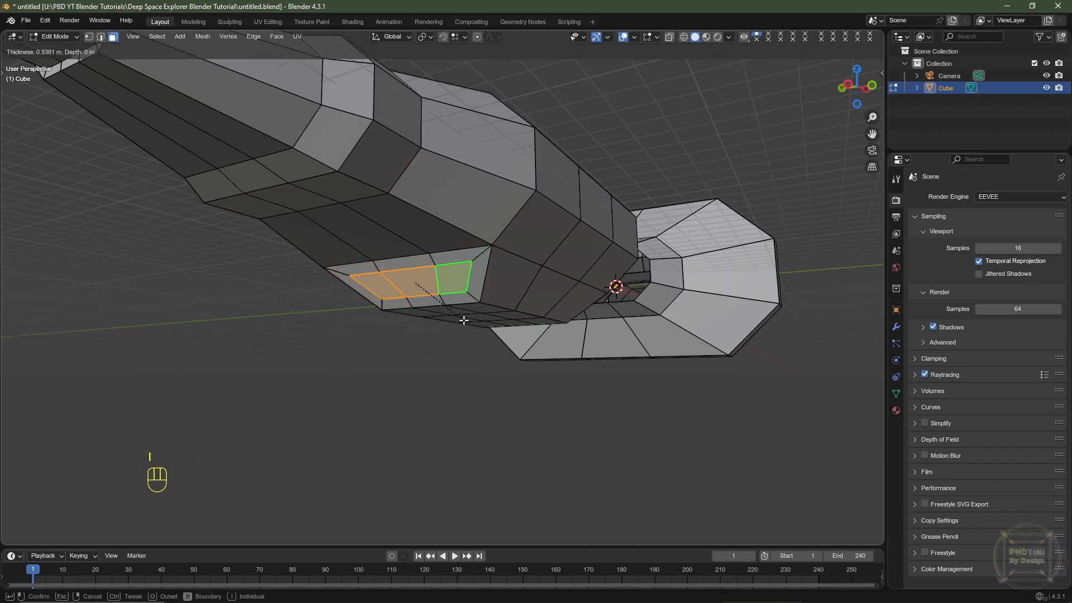
click(308, 381)
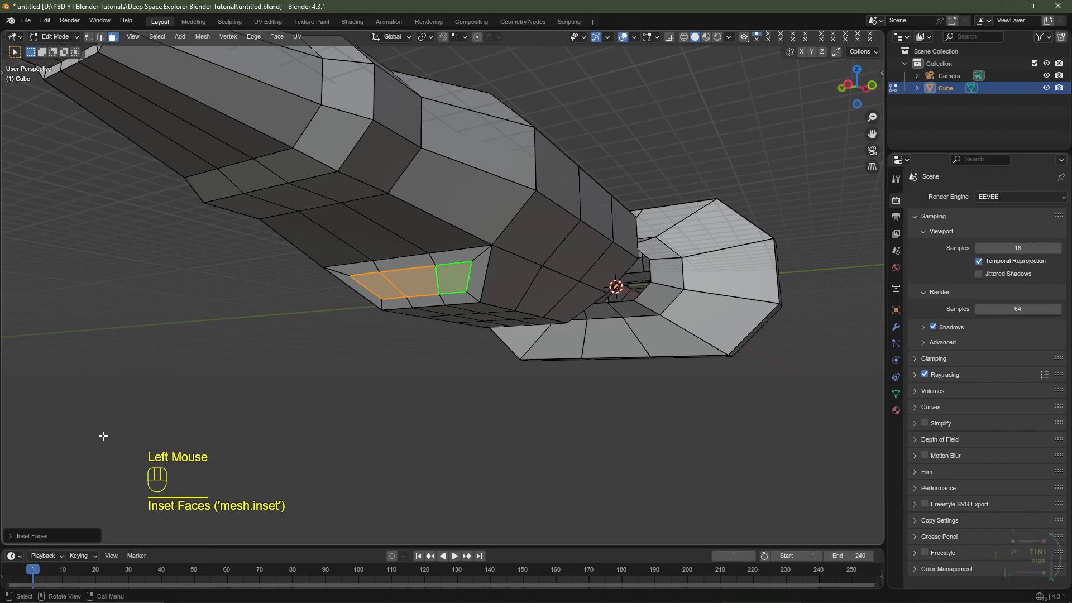
Set the thickness of the inset on the underside block's sloped end to 0.5 m
click(16, 536)
double_click(109, 469)
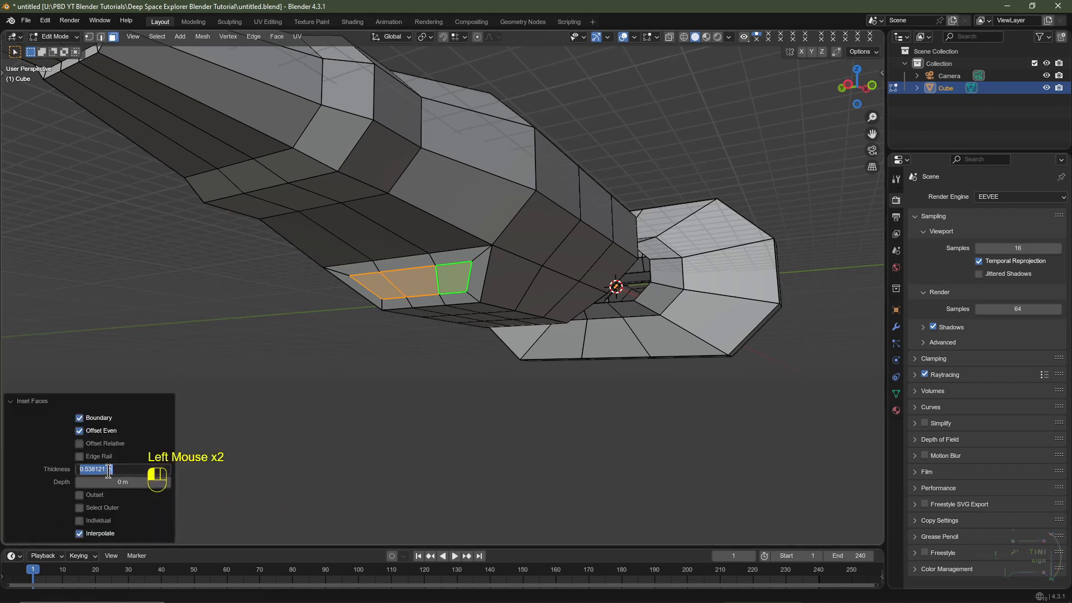
key(BackSpace)
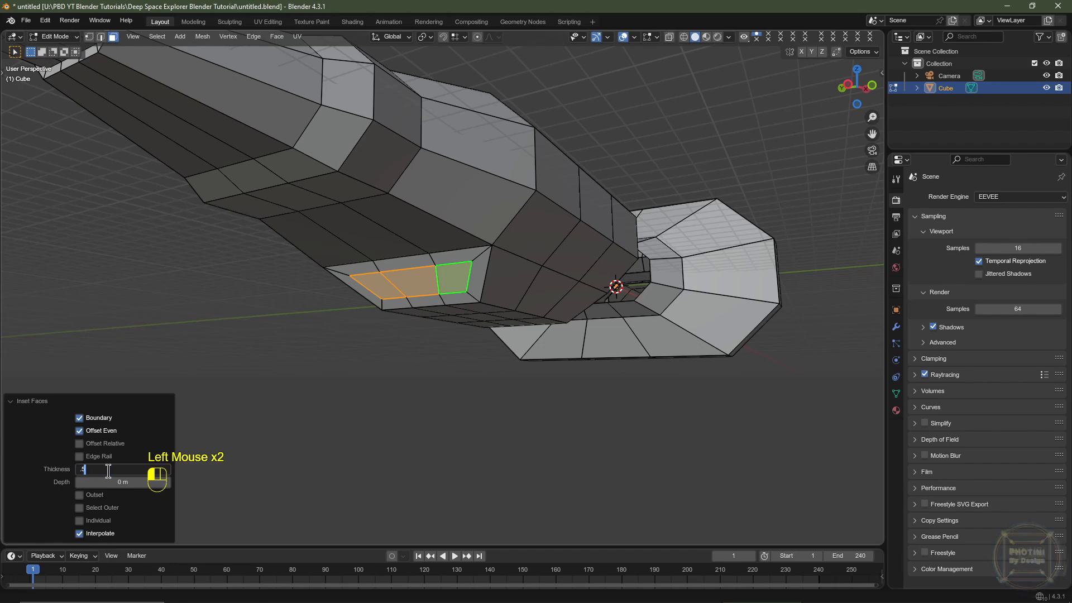
text(.5)
key(Return)
click(13, 401)
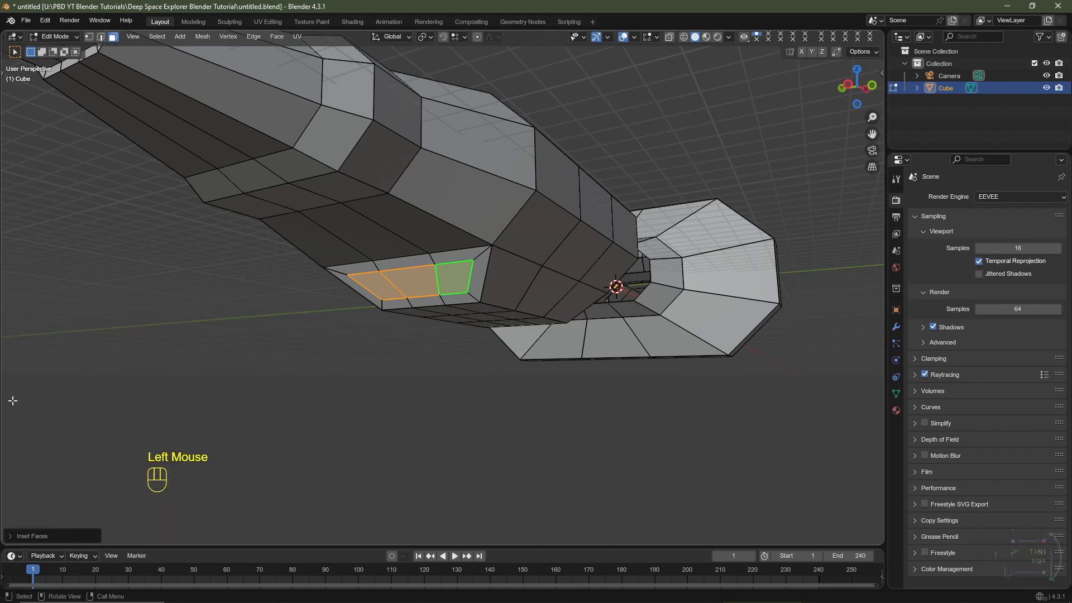
In wireframe front view, extrude the inset faces inward along X, snapping to increments and stopping short of the block's opposite slope
middle_drag(503, 329, 518, 321)
key(KP_1)
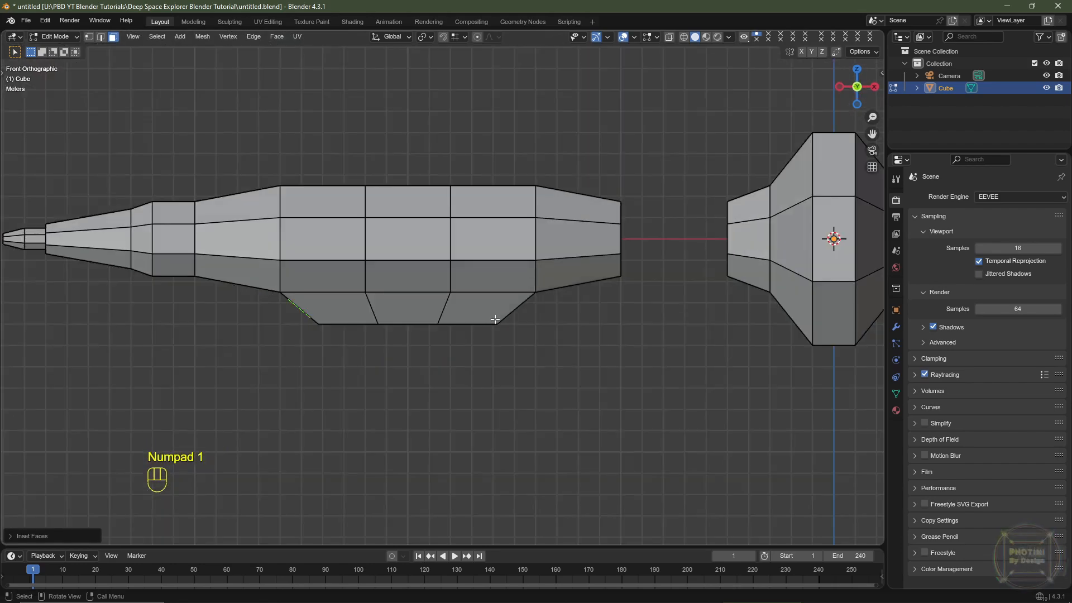
click(685, 37)
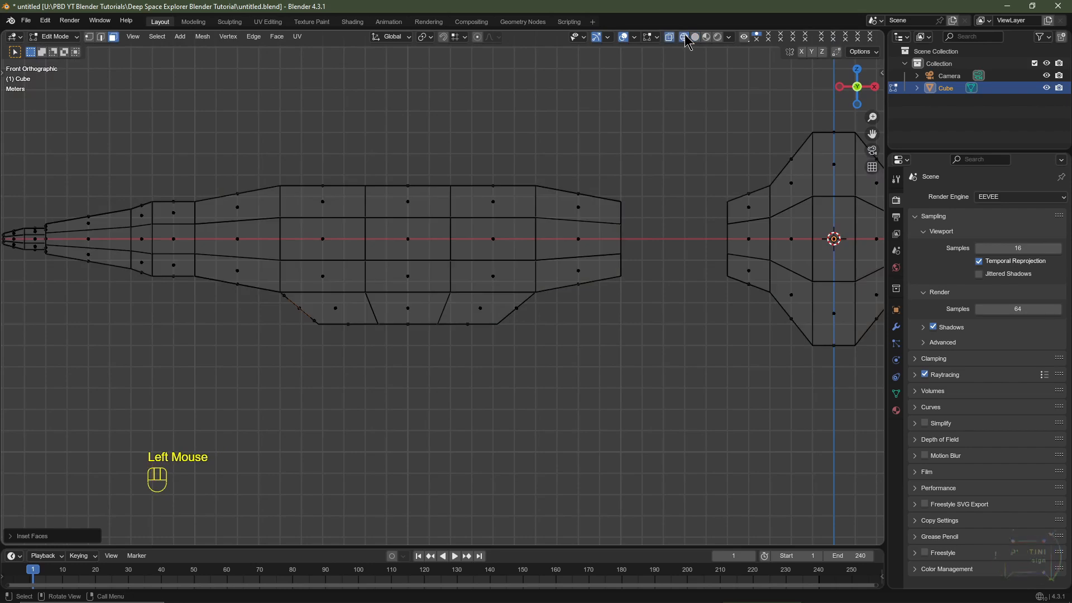
key(1)
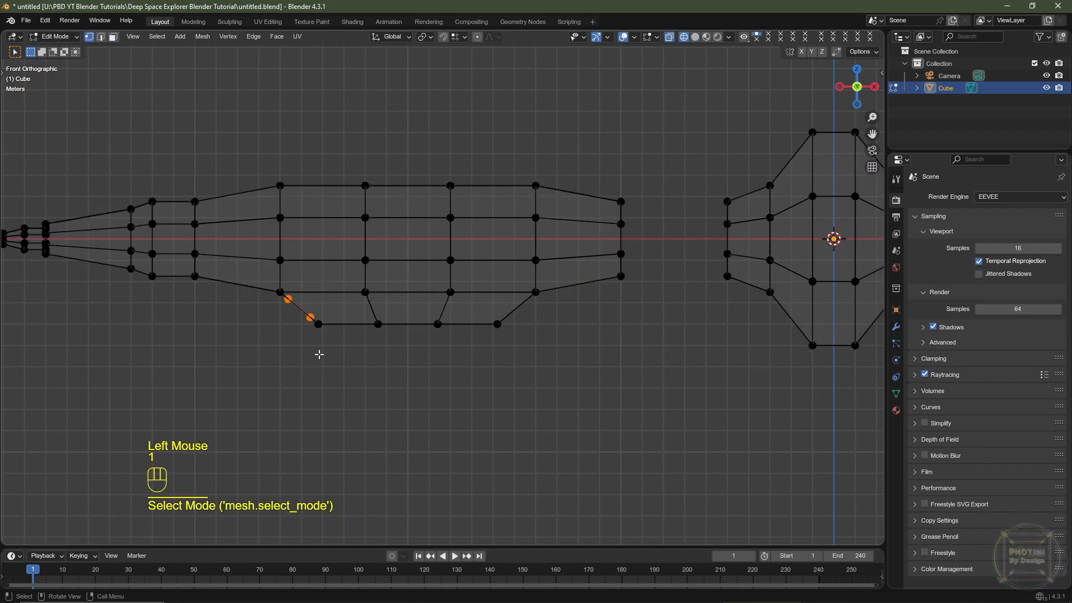
key(e)
key(x)
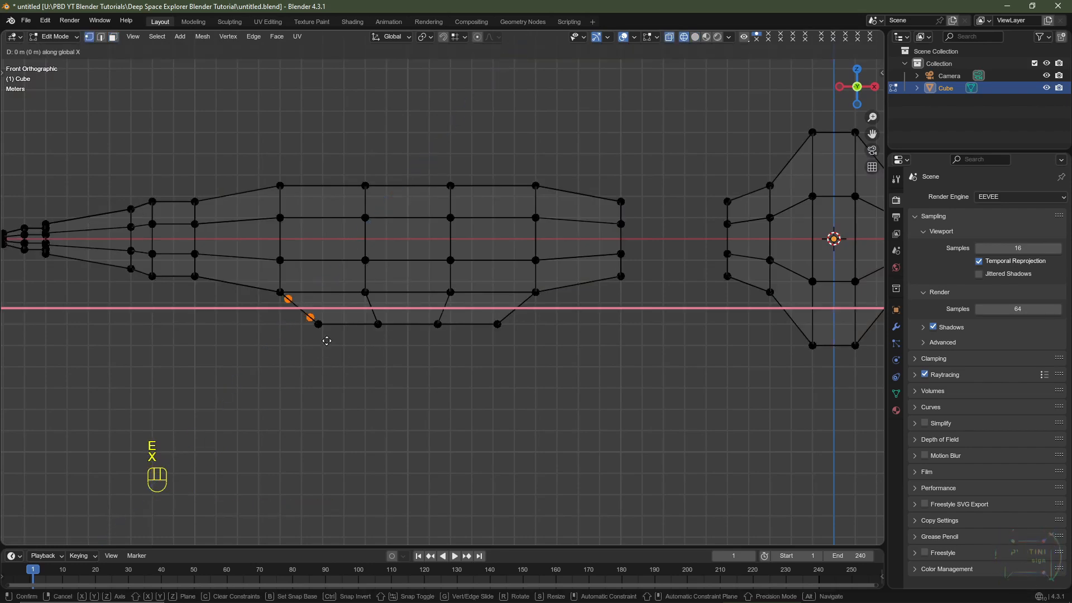
key(ctrl)
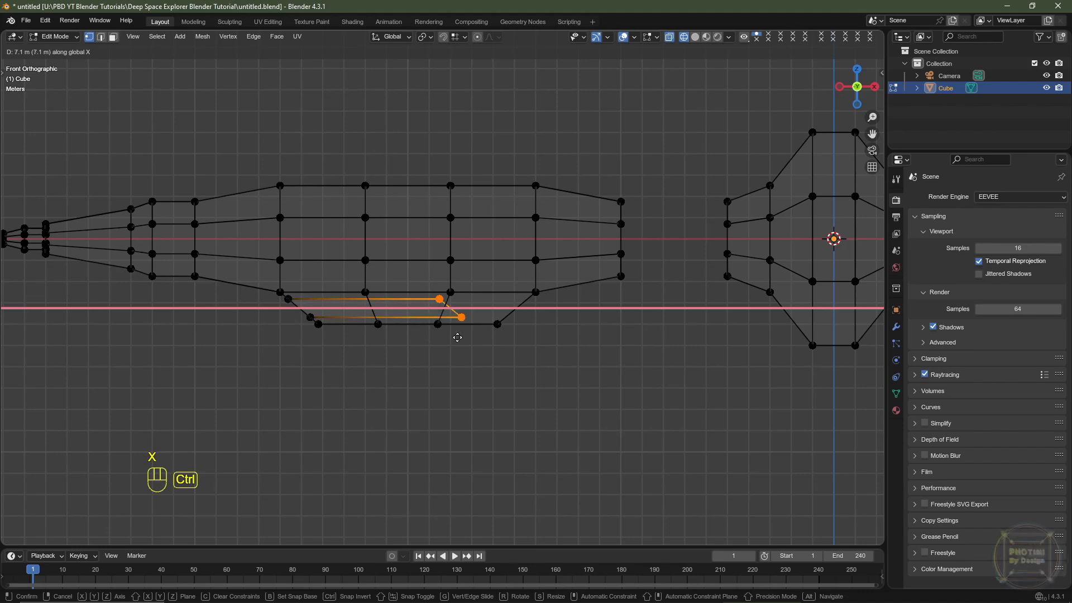
ctrl+click(462, 337)
Flatten the extruded faces by scaling them to 0 along X and return to solid shading
key(s)
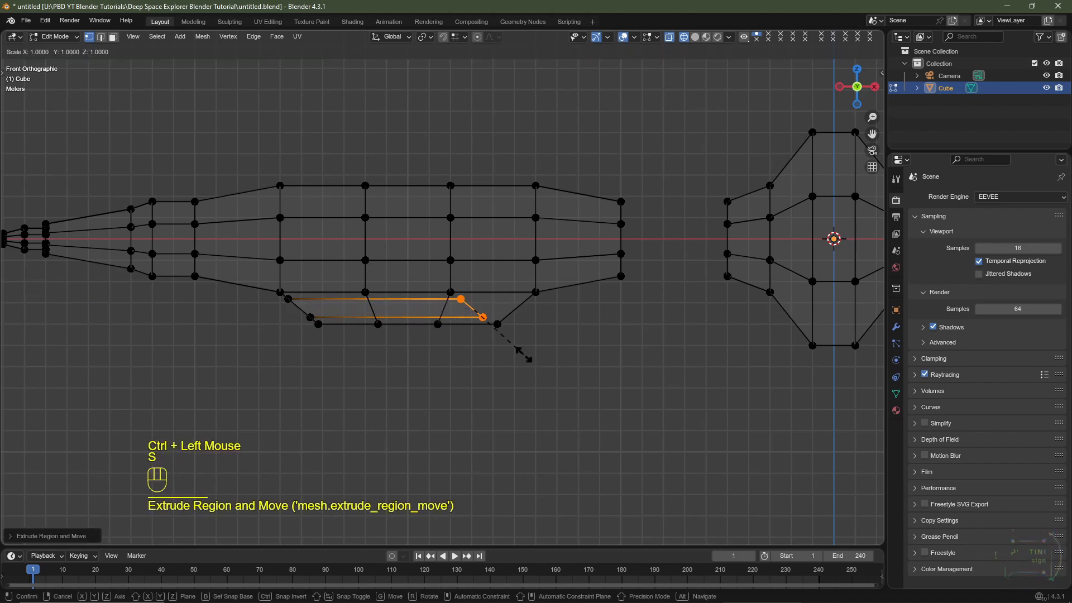
key(x)
key(0)
key(Return)
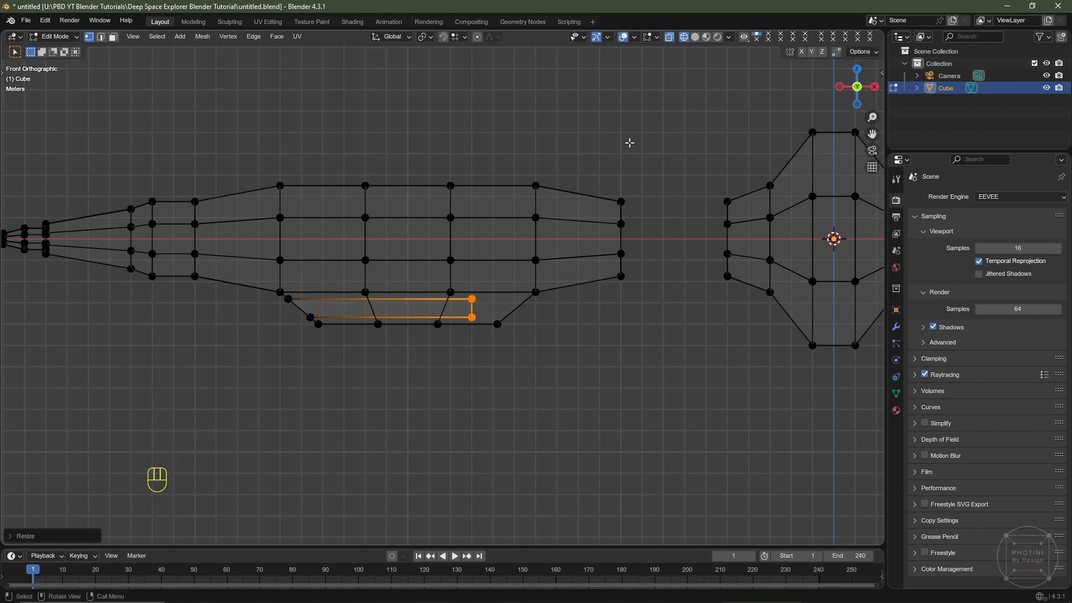
click(695, 36)
Select the open edge loop at the nose section's end facing the flared middle piece and close it with Grid Fill
mouse_move(400, 297)
middle_down()
mouse_move(508, 297)
mouse_move(480, 329)
middle_up()
scroll(507, 297, down, 1)
scroll(507, 297, up, 5)
middle_drag(480, 329, 422, 355)
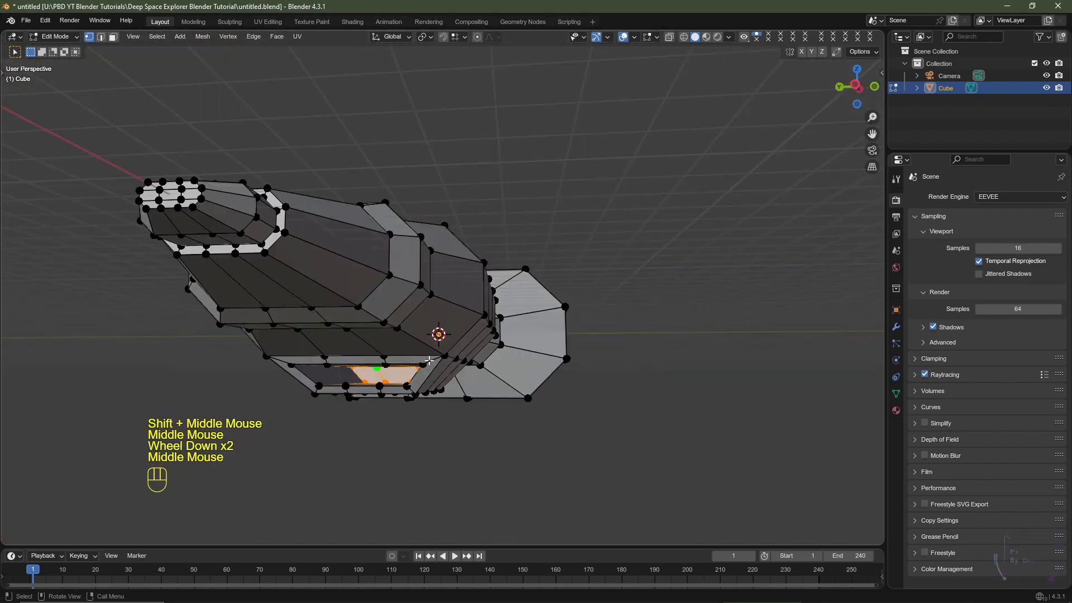
middle_drag(376, 371, 354, 370)
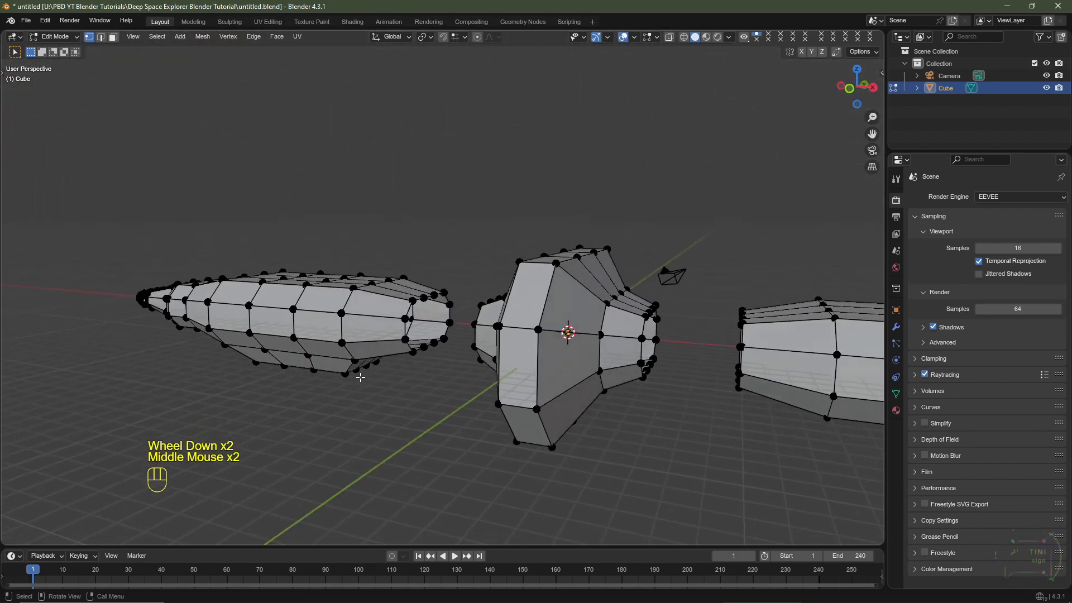
scroll(459, 295, up, 2)
click(450, 309)
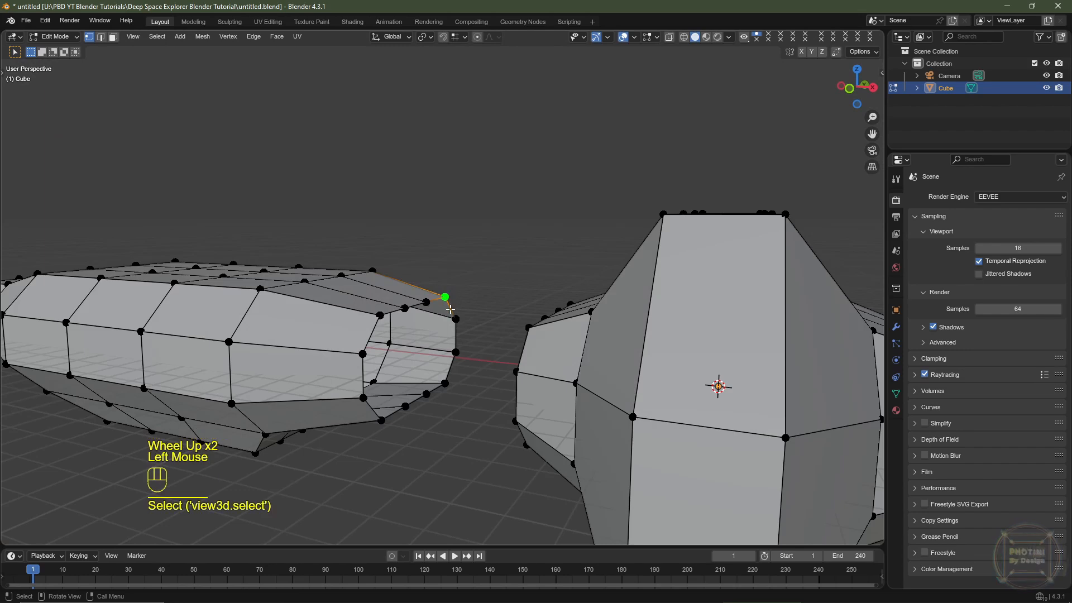
key(ctrl+z)
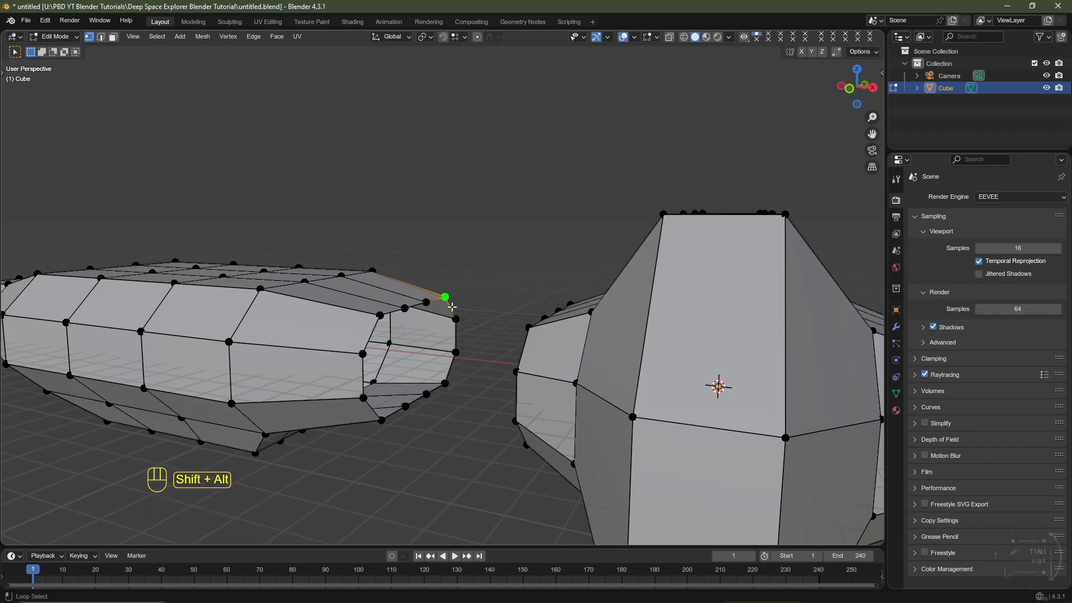
alt+shift+click(452, 307)
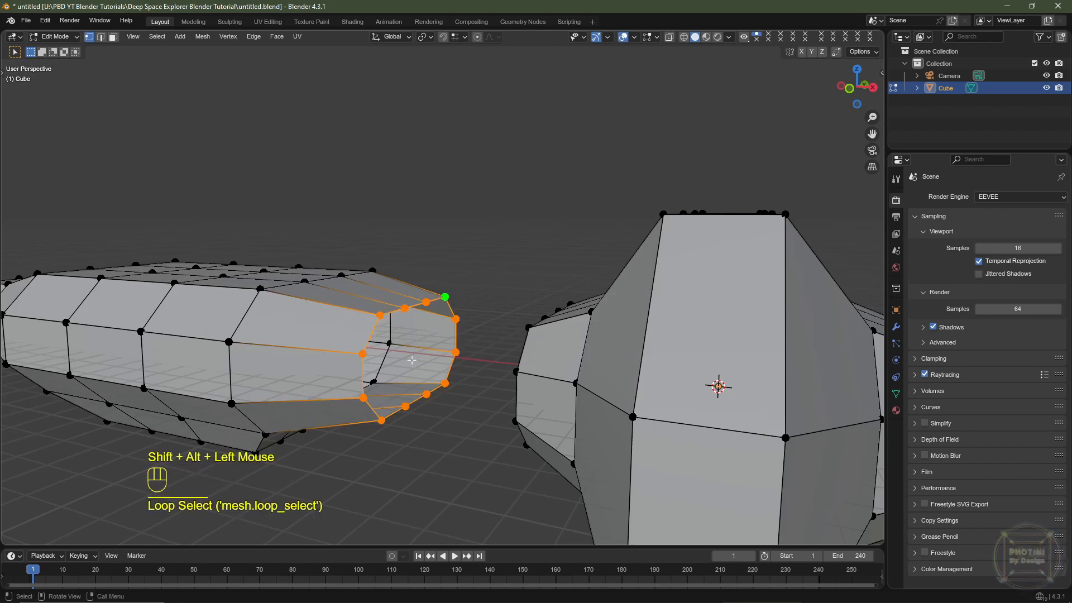
middle_drag(411, 360, 416, 384)
key(ctrl+f)
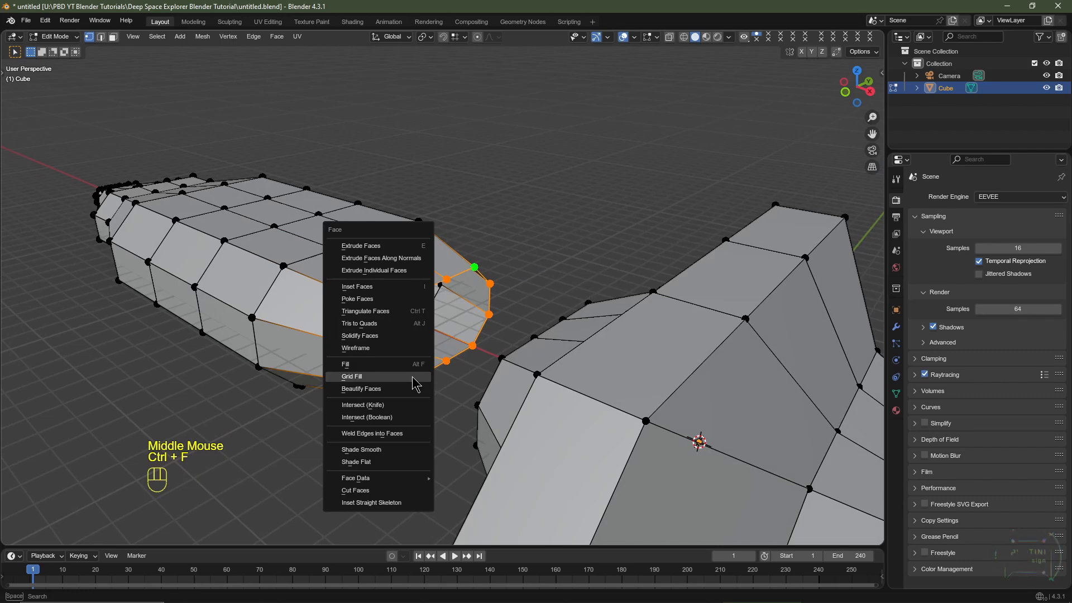
click(357, 377)
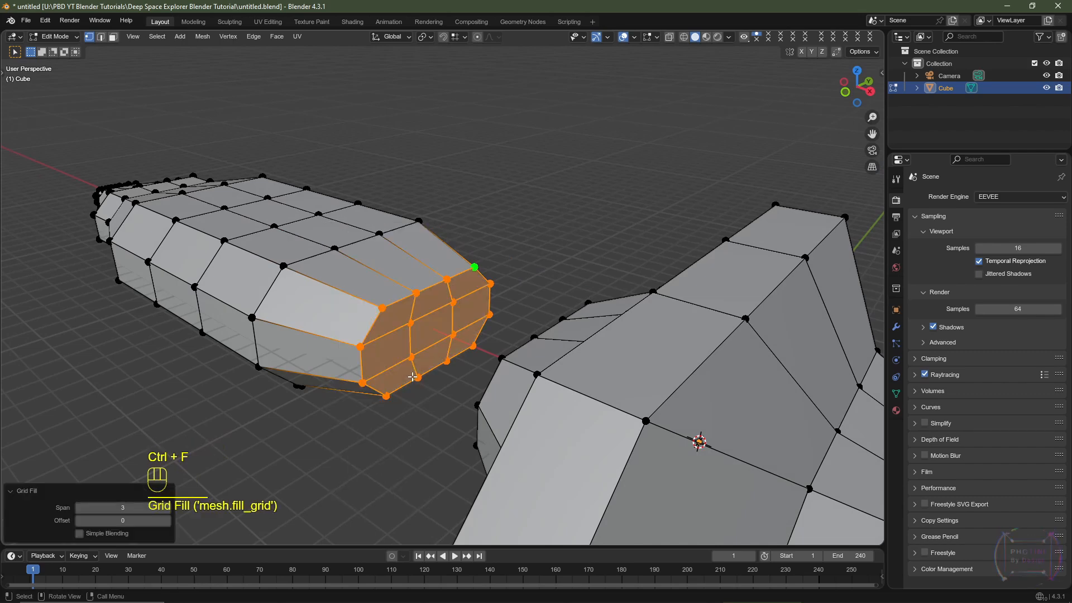
Set the Grid Fill offset on the nose section's end cap to -6
click(79, 520)
click(79, 520)
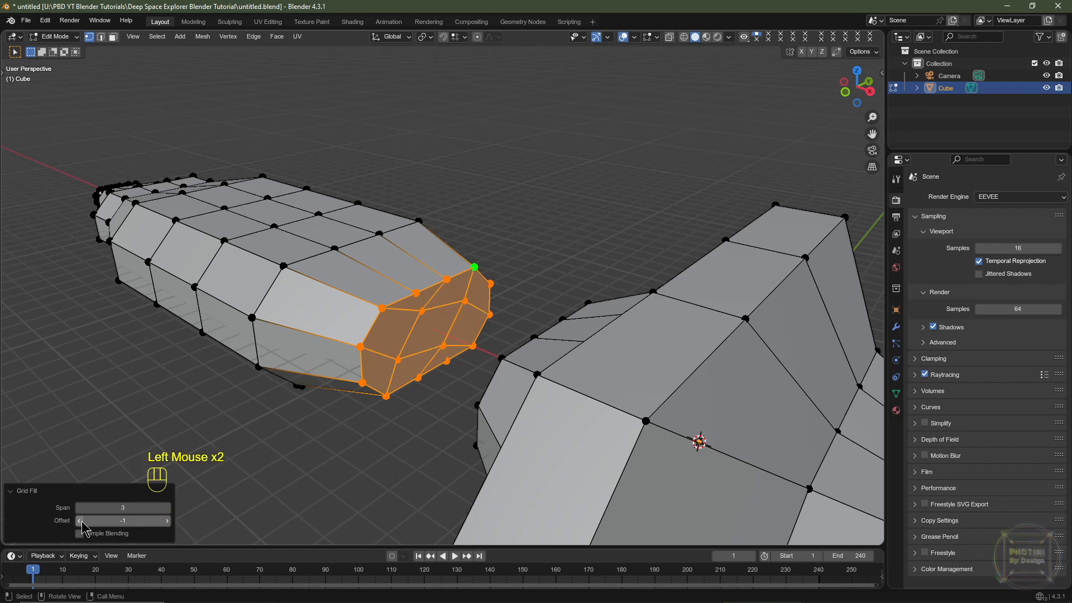
click(79, 520)
click(80, 521)
click(79, 520)
click(79, 520)
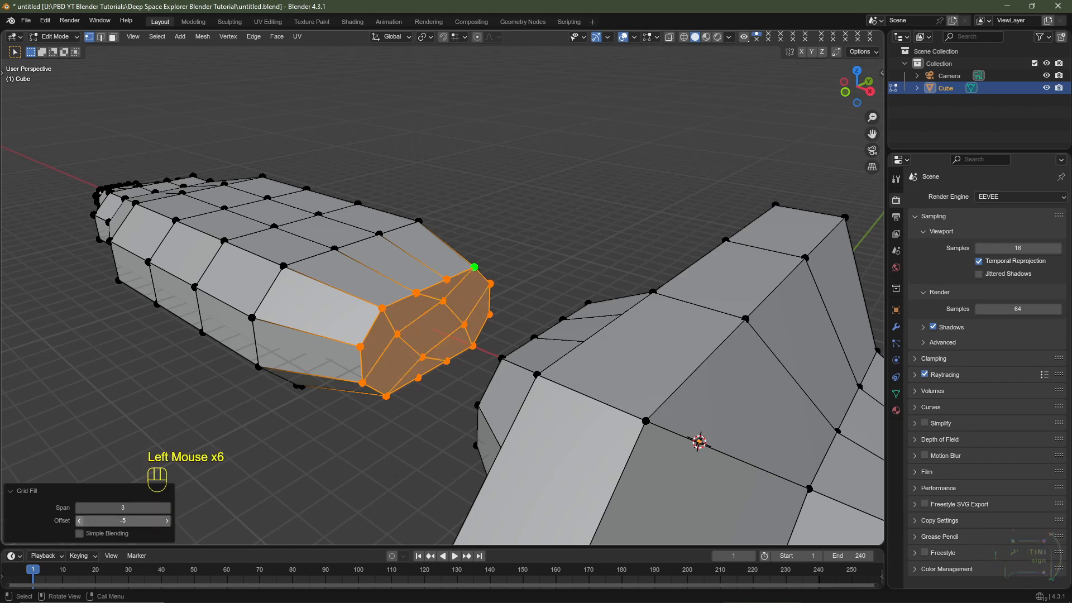
click(80, 521)
Select the open edge loop on the flared middle piece's nose-facing end and close it with a Grid Fill of span 3
middle_drag(549, 414, 642, 396)
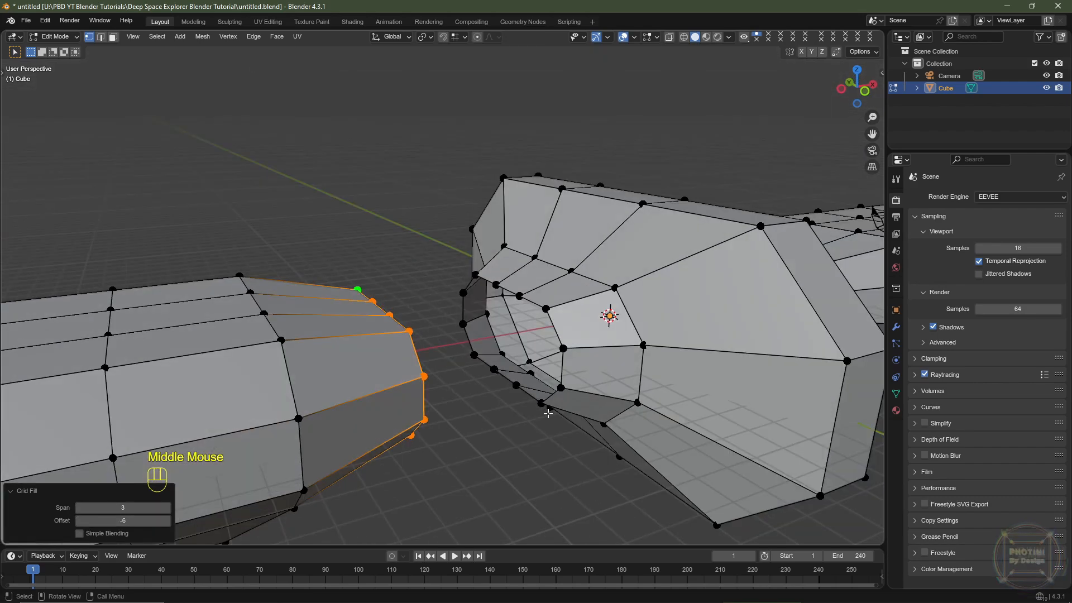
shift+middle_drag(566, 371, 482, 404)
middle_drag(481, 390, 479, 362)
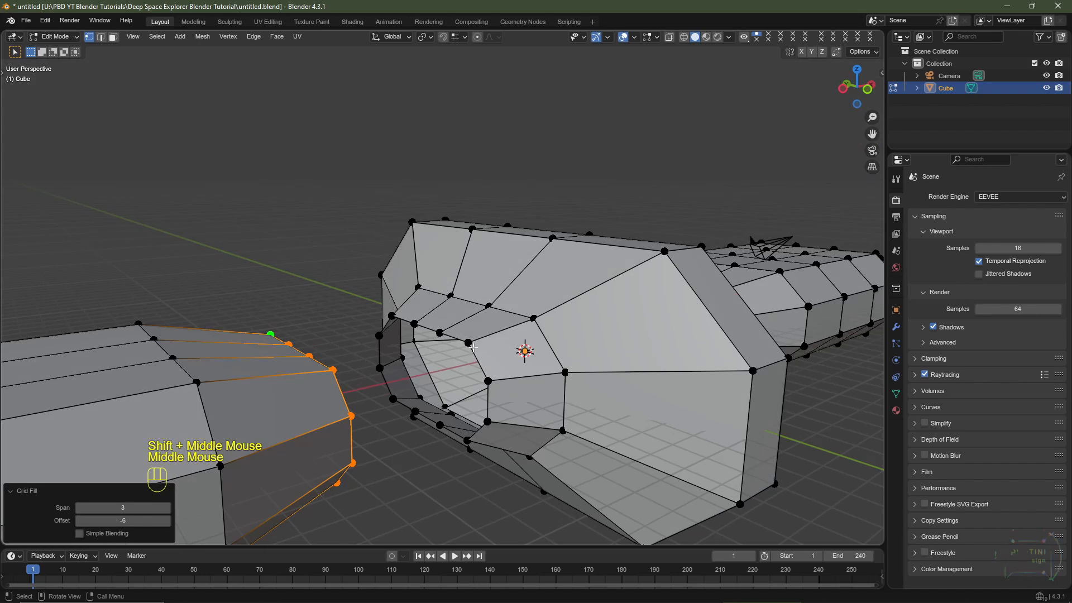
click(472, 350)
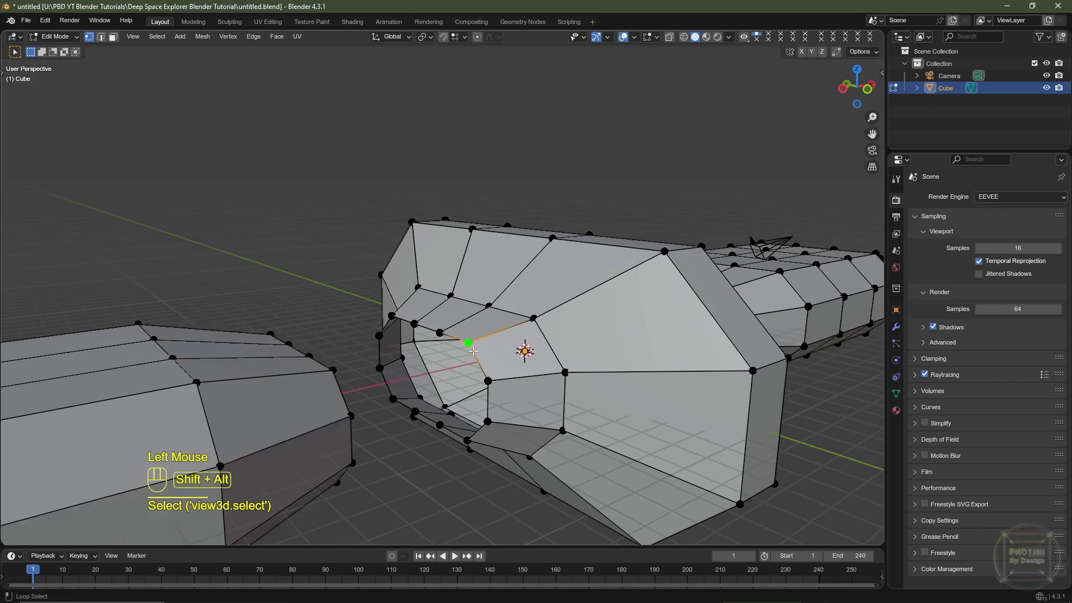
alt+shift+click(476, 353)
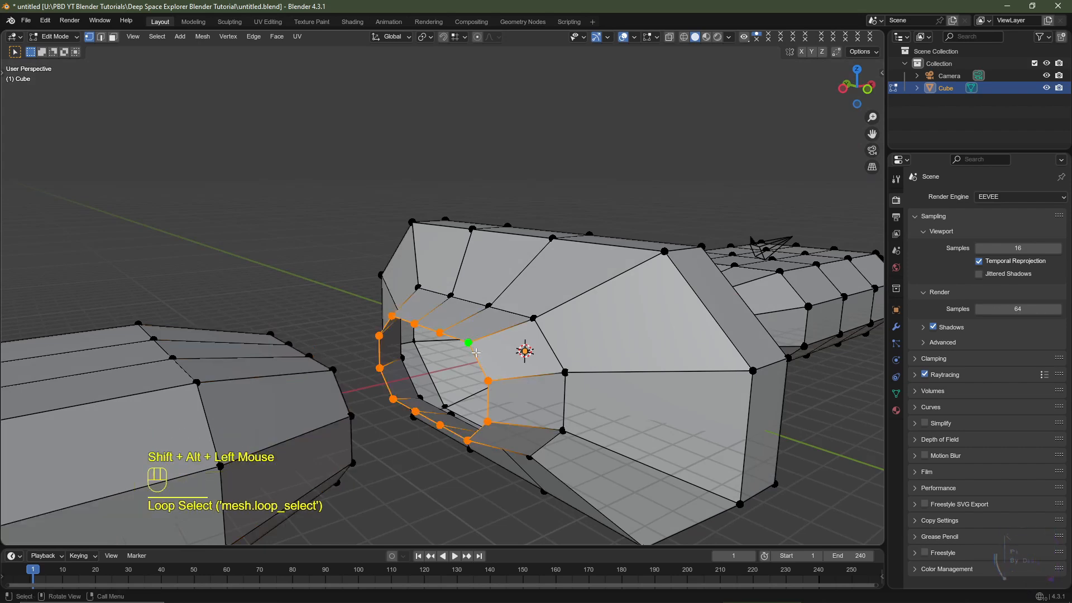
key(ctrl+f)
click(524, 408)
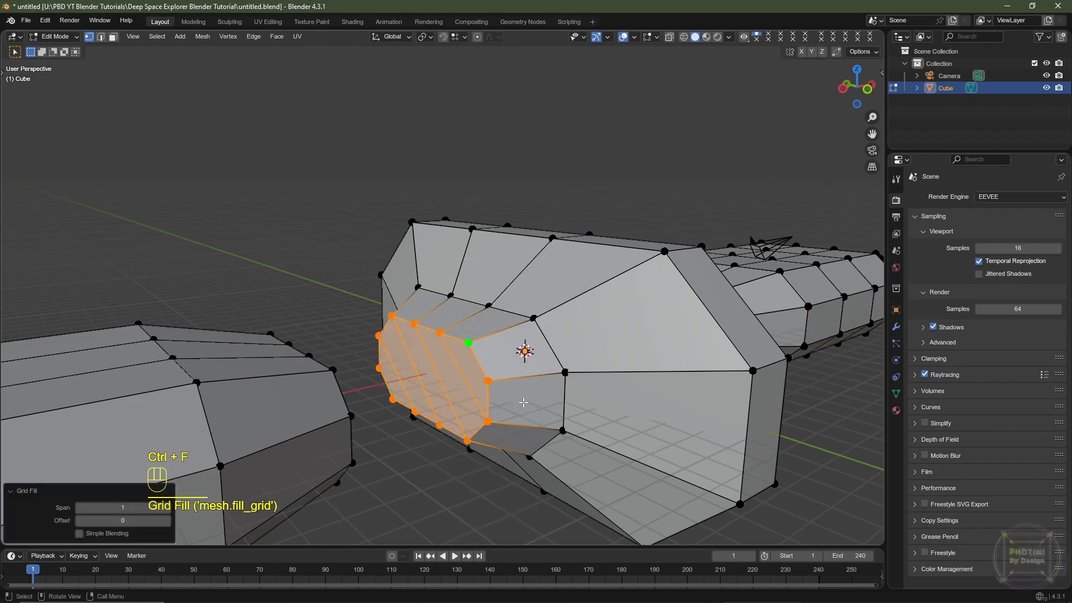
double_click(167, 508)
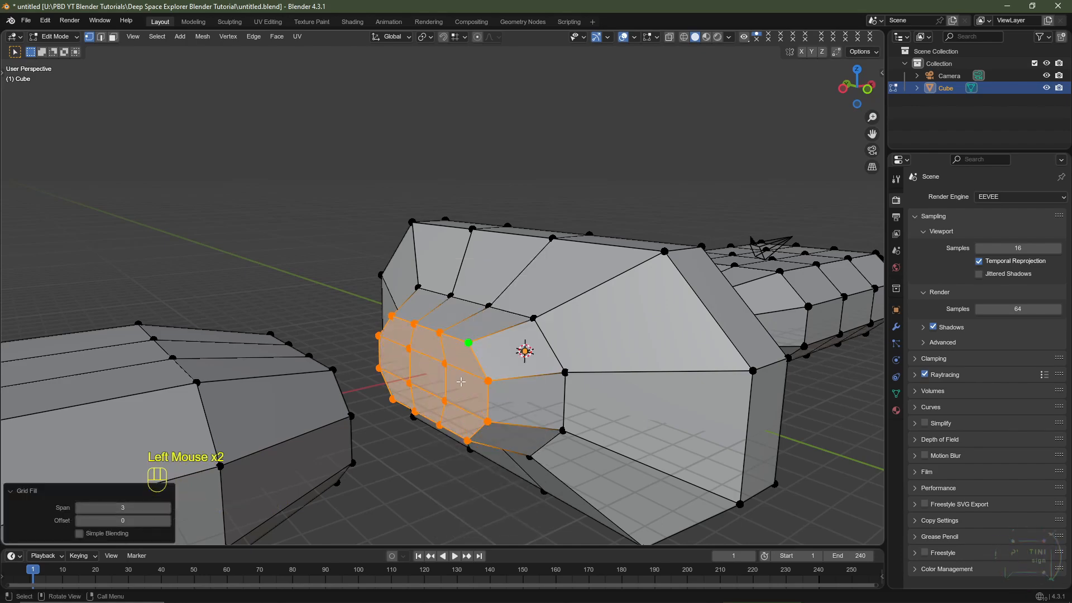
Select the open edge loop on the flared middle piece's end facing the rear section and close it with Grid Fill
middle_drag(461, 382, 505, 383)
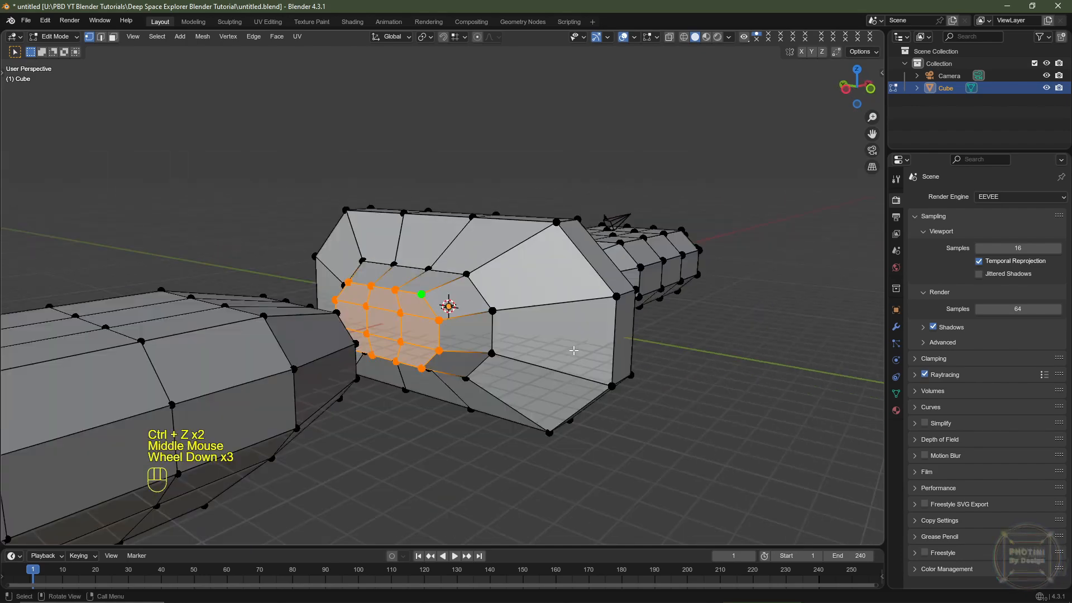
middle_drag(574, 350, 460, 350)
scroll(479, 334, up, 1)
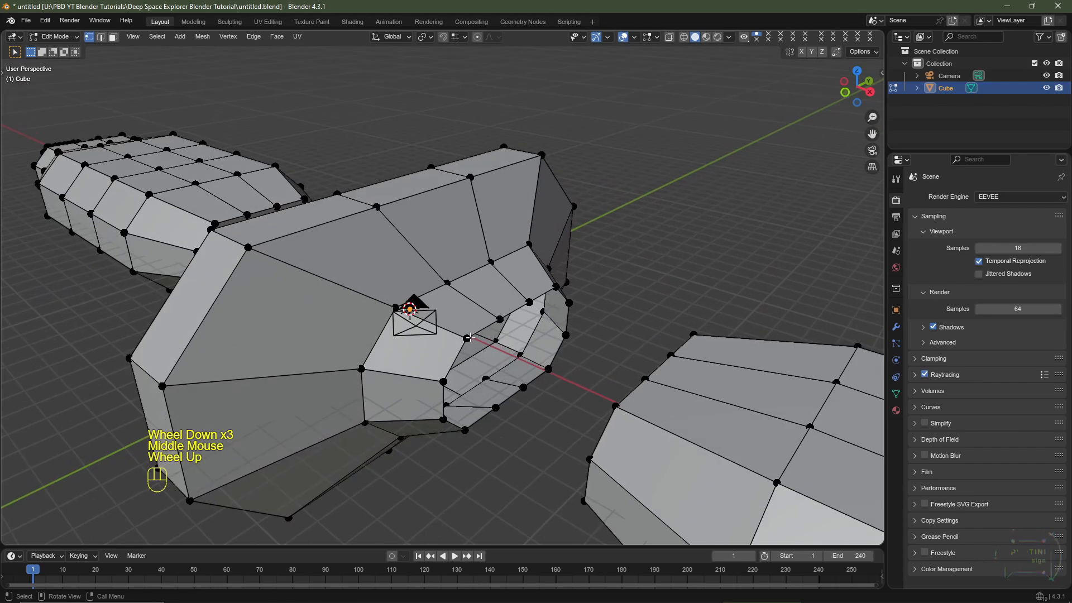
shift+click(471, 337)
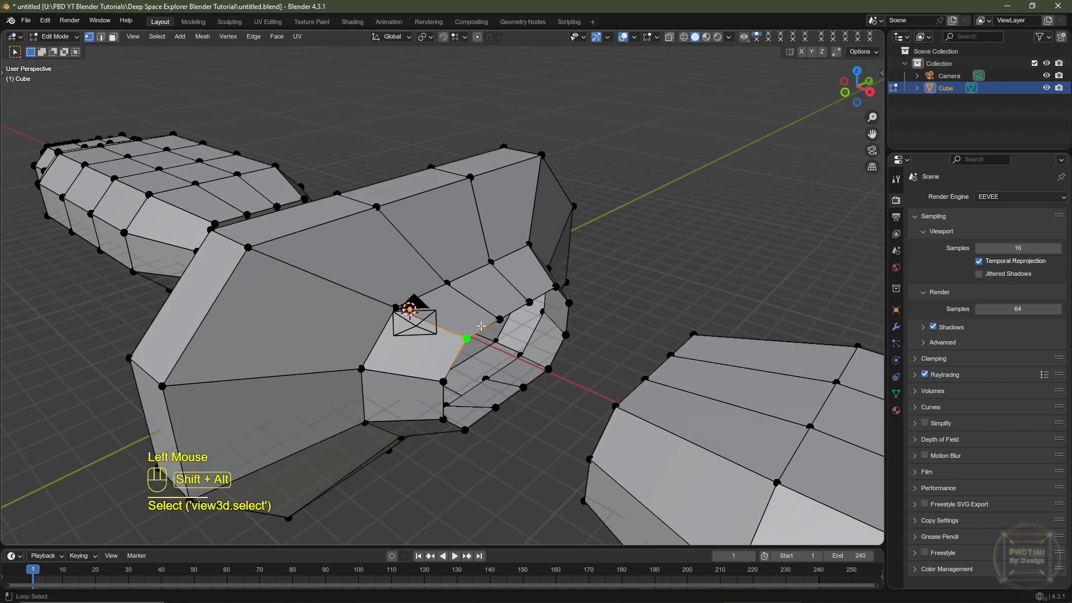
alt+shift+click(482, 328)
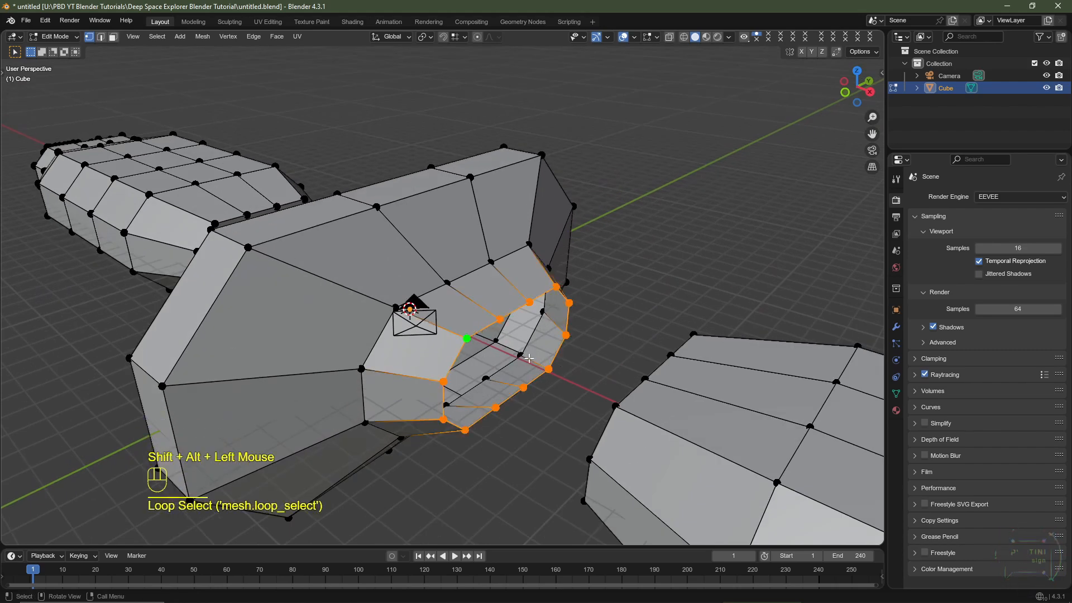
key(ctrl+f)
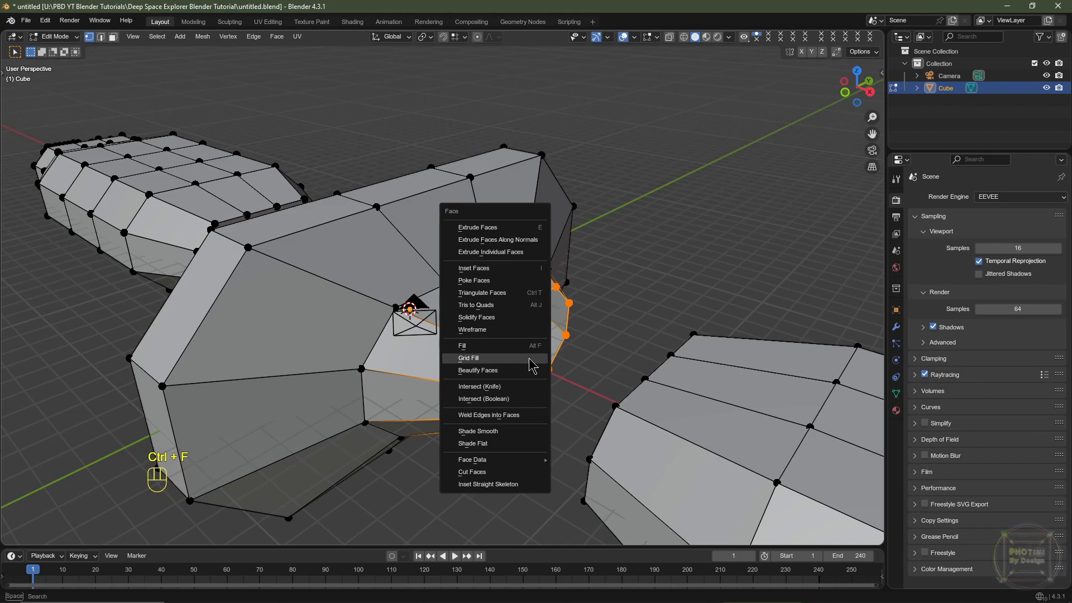
click(529, 359)
Select the open edge loop at the rear section's end facing the flared middle piece and close it with a Grid Fill of span 3
middle_drag(598, 371, 650, 376)
middle_drag(547, 380, 447, 399)
middle_drag(536, 313, 573, 322)
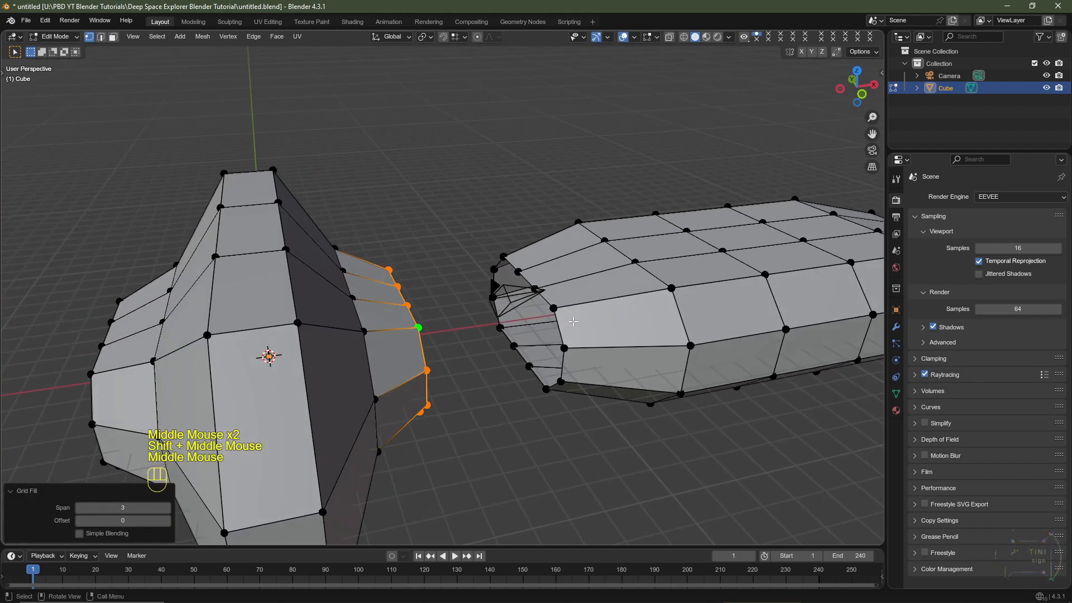
click(552, 307)
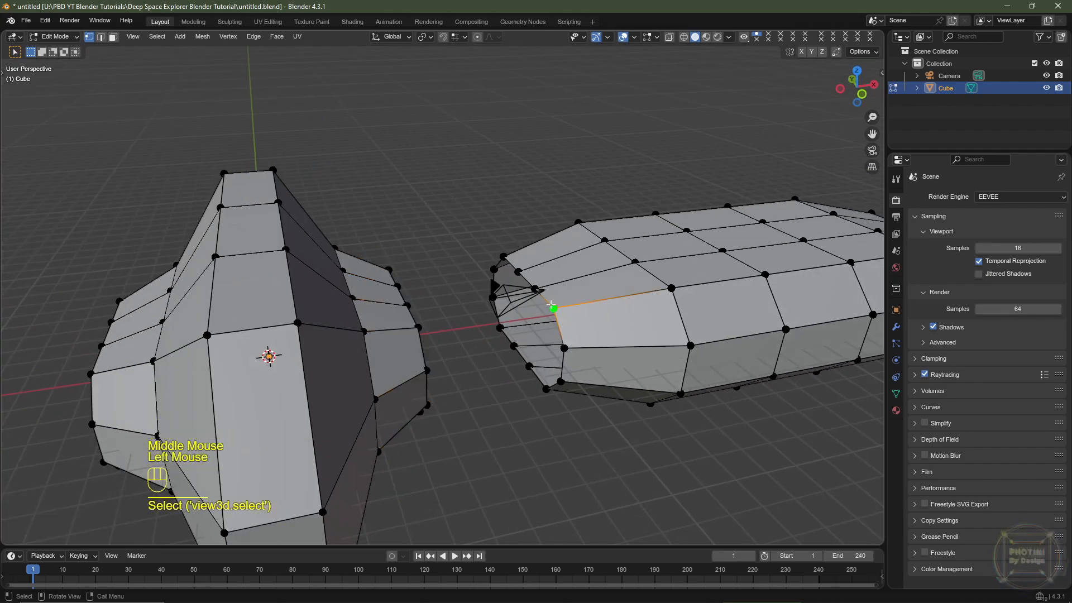
alt+shift+click(552, 306)
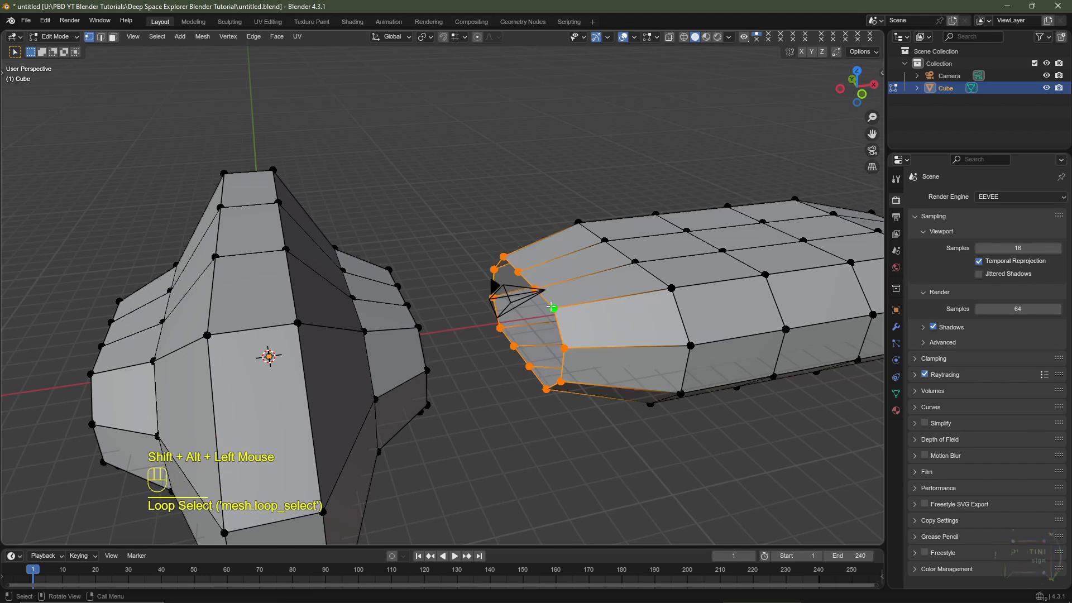
key(ctrl+f)
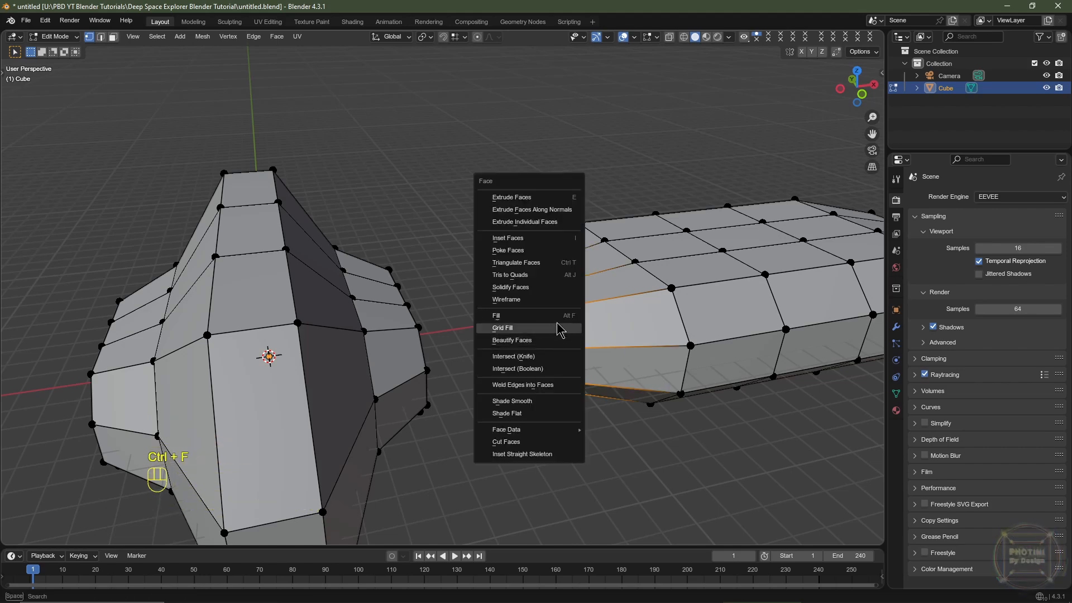
click(558, 328)
scroll(594, 321, up, 1)
middle_drag(529, 353, 526, 376)
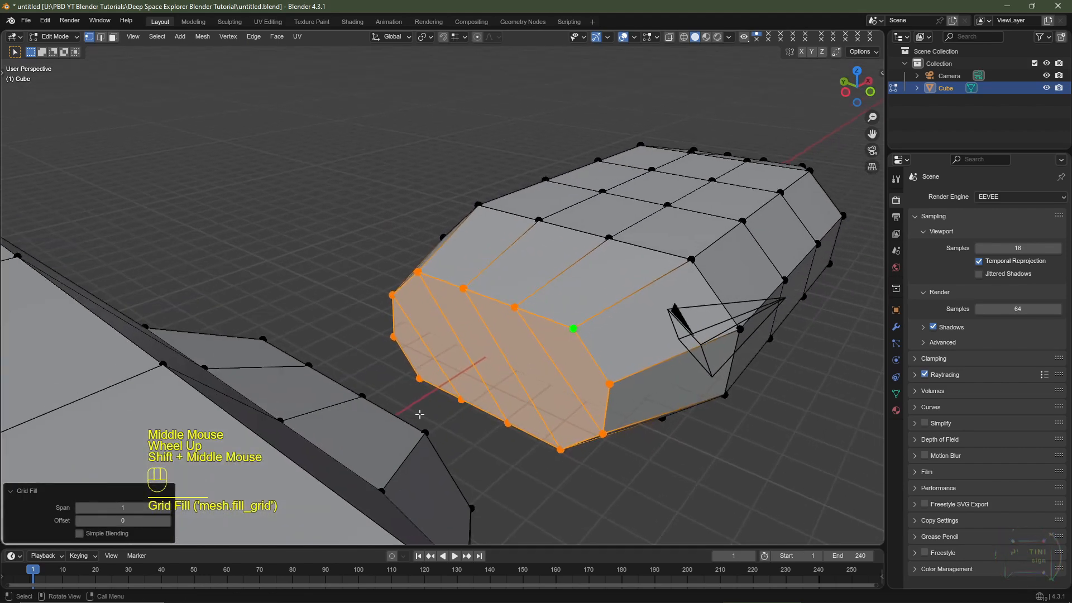
click(167, 507)
click(167, 508)
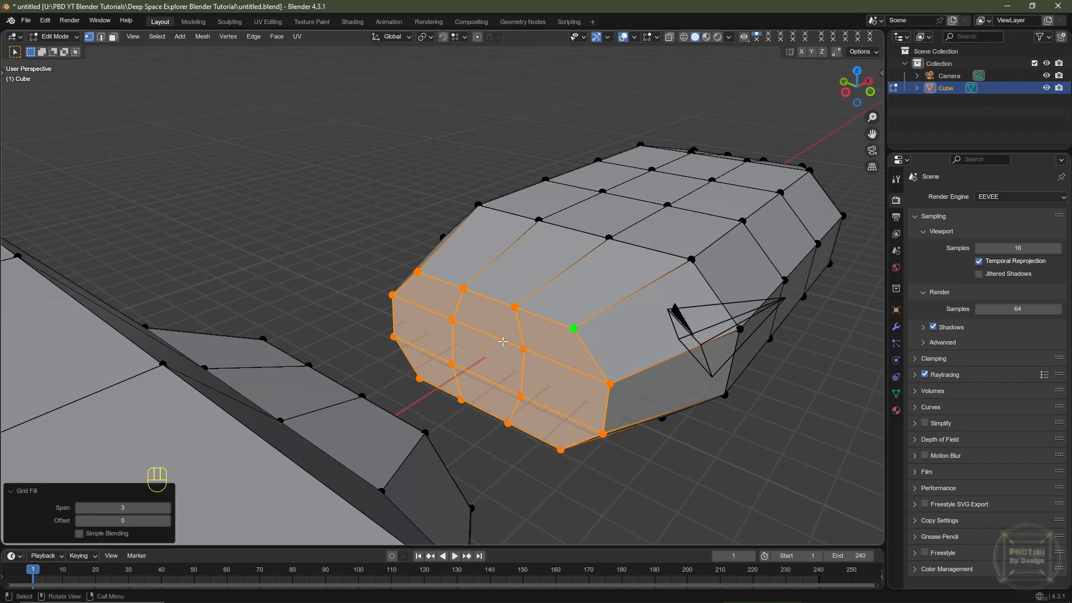
In face selection mode, add all faces of both end caps on the flared middle piece to the selected rear section cap
scroll(531, 390, down, 1)
middle_drag(542, 394, 424, 399)
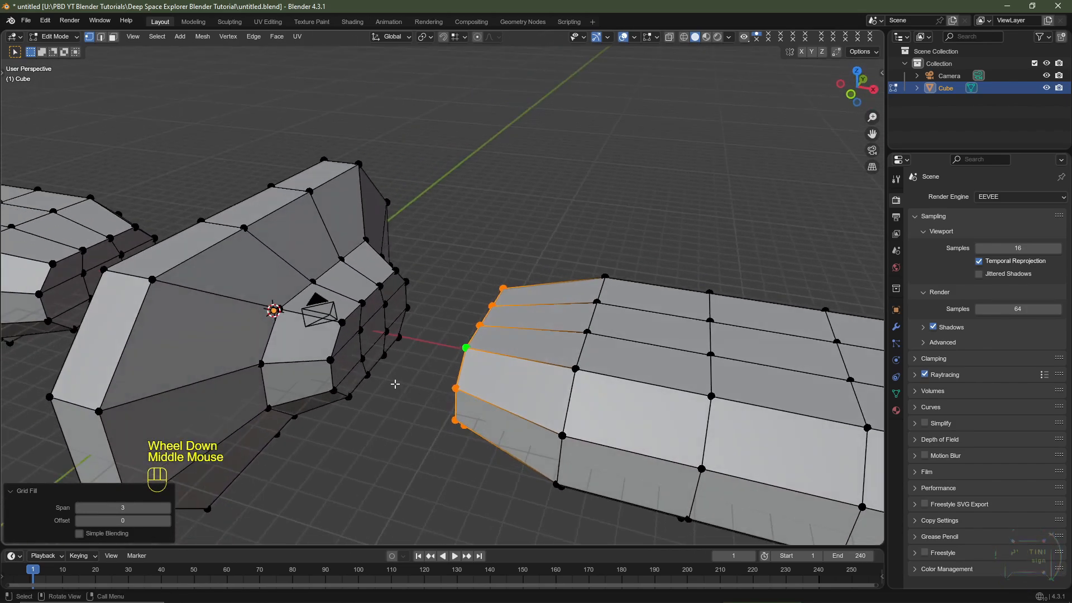
middle_drag(321, 376, 456, 358)
key(3)
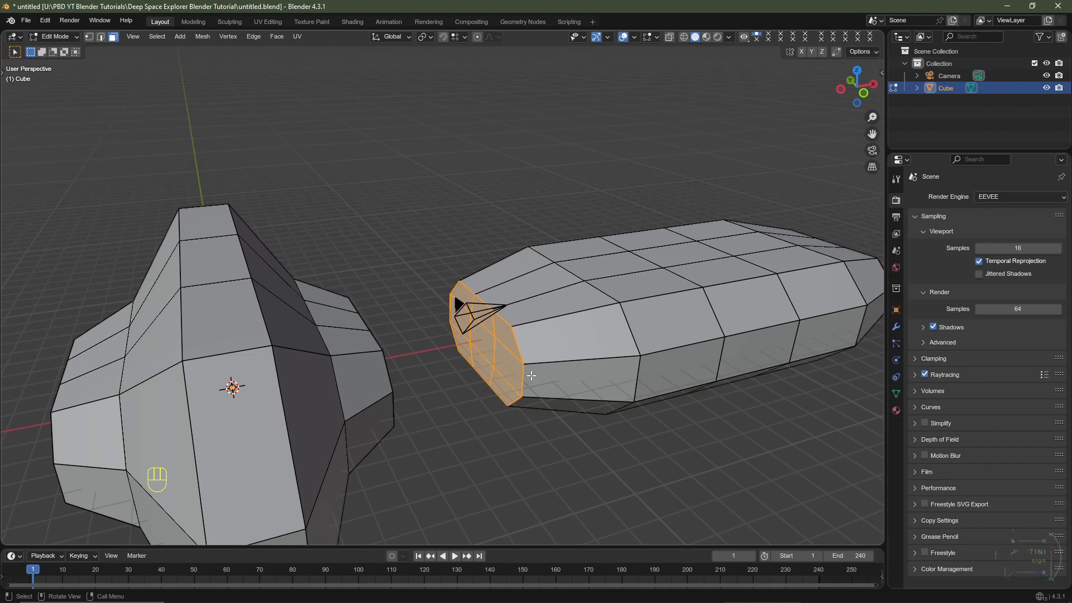
middle_drag(531, 376, 358, 331)
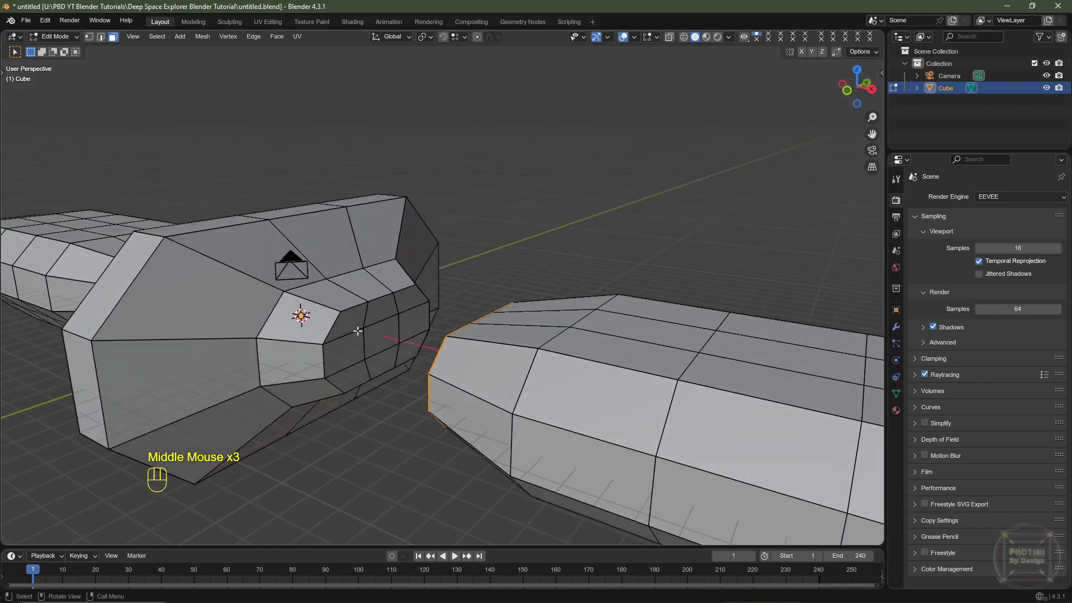
shift+click(350, 323)
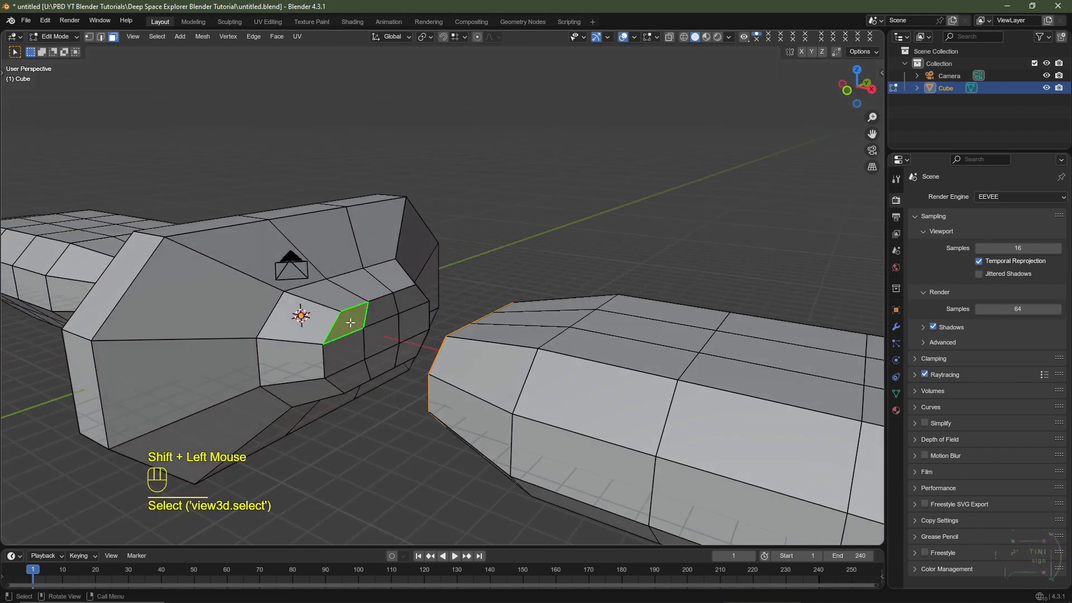
ctrl+shift+click(410, 348)
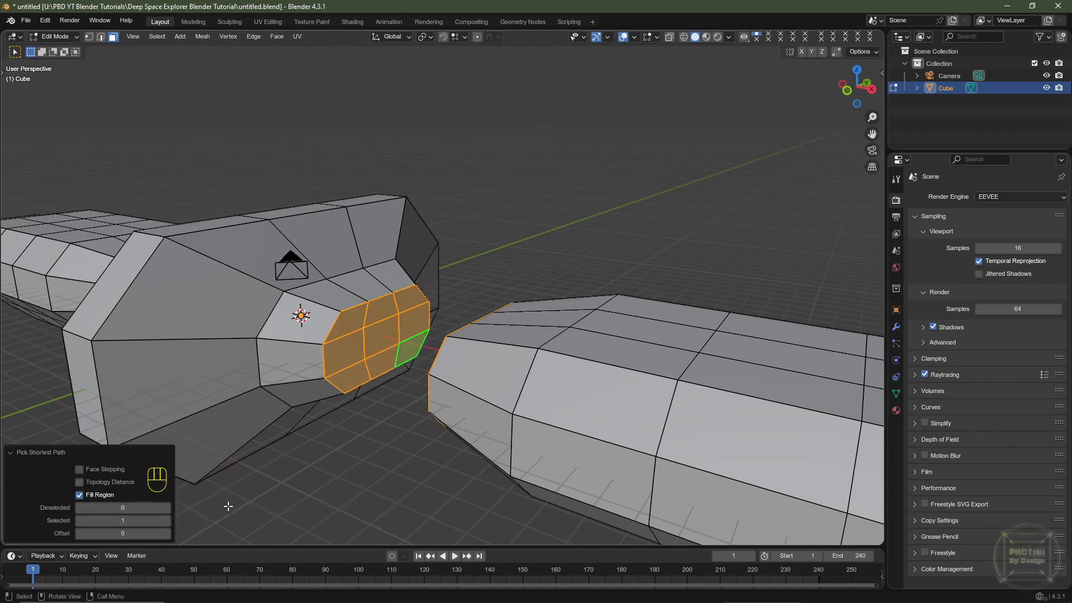
shift+middle_drag(250, 426, 329, 431)
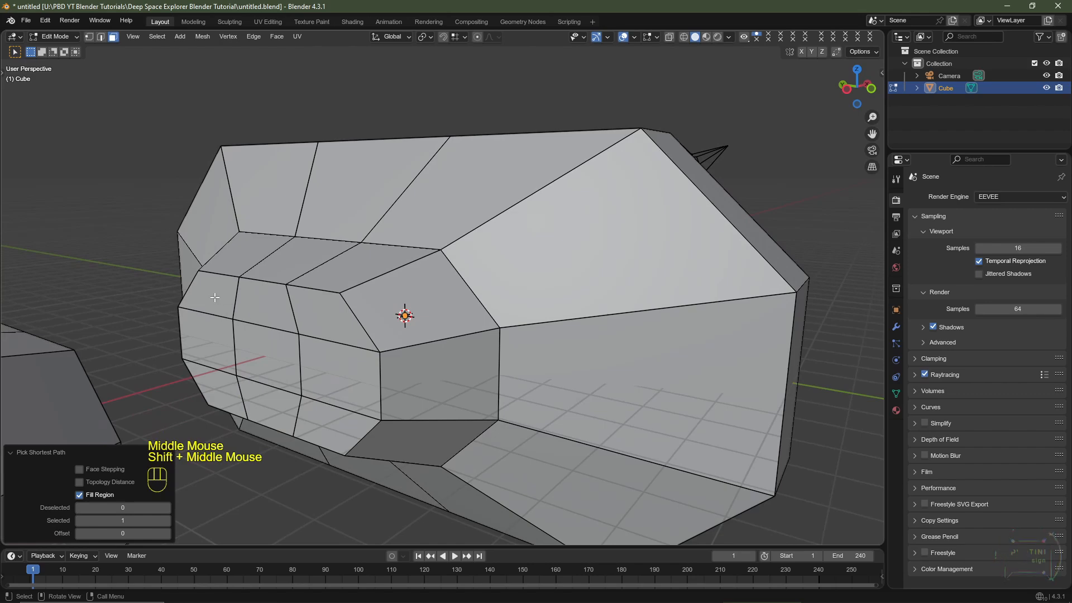
shift+click(215, 298)
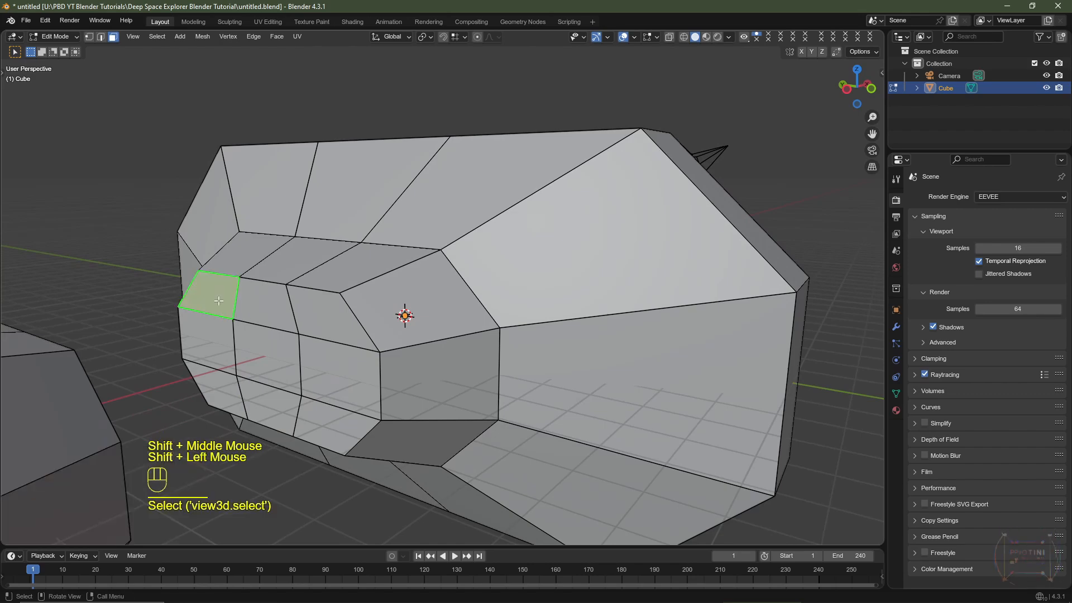
ctrl+shift+click(332, 422)
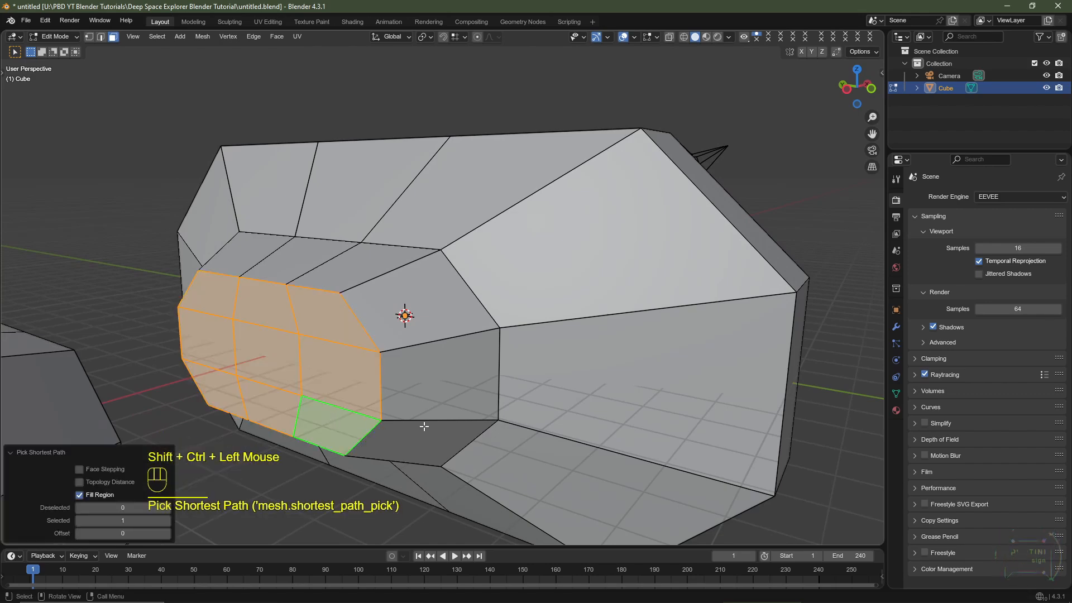
Add all faces of the nose section's end cap facing the flared middle piece to the selection
scroll(424, 427, down, 3)
middle_drag(425, 426, 391, 335)
shift+middle_drag(391, 335, 335, 335)
scroll(335, 335, up, 3)
shift+click(267, 334)
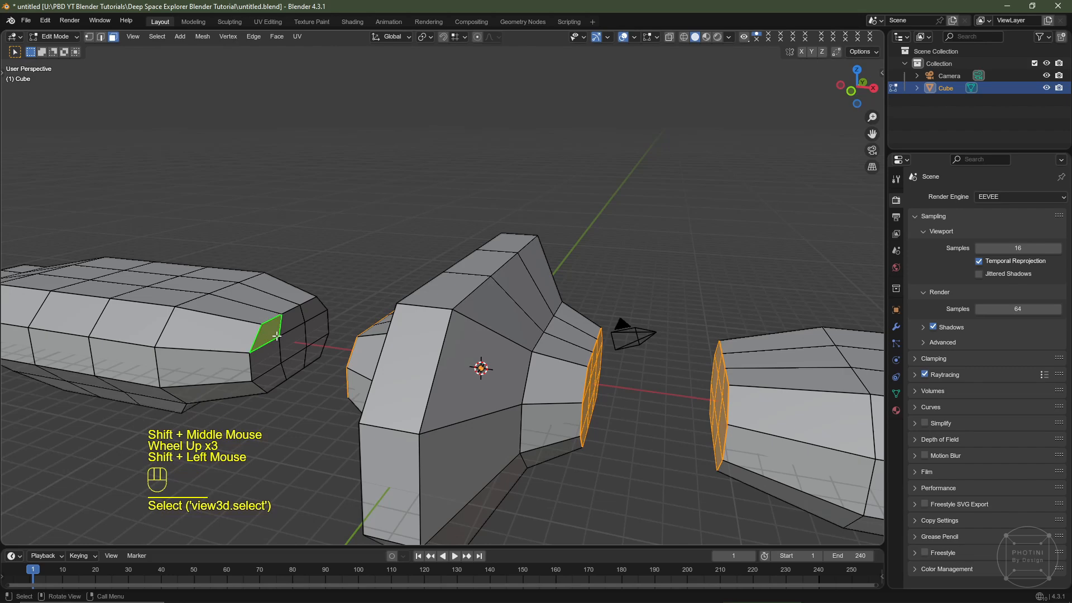
ctrl+shift+click(314, 350)
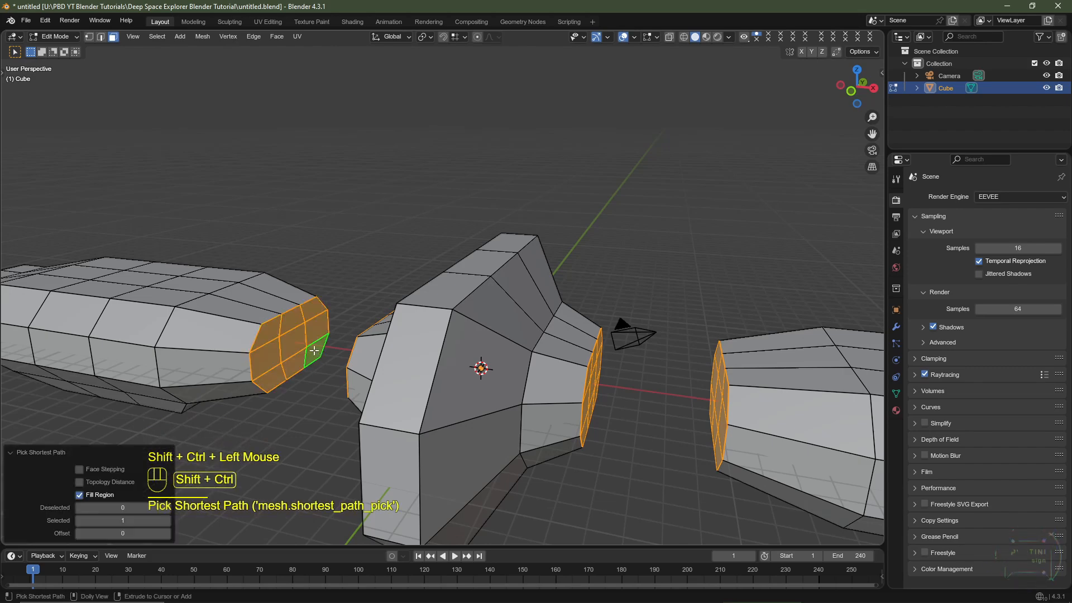
Inset the four selected end caps with a thickness of 0.5 m
scroll(314, 350, down, 2)
middle_drag(315, 350, 322, 373)
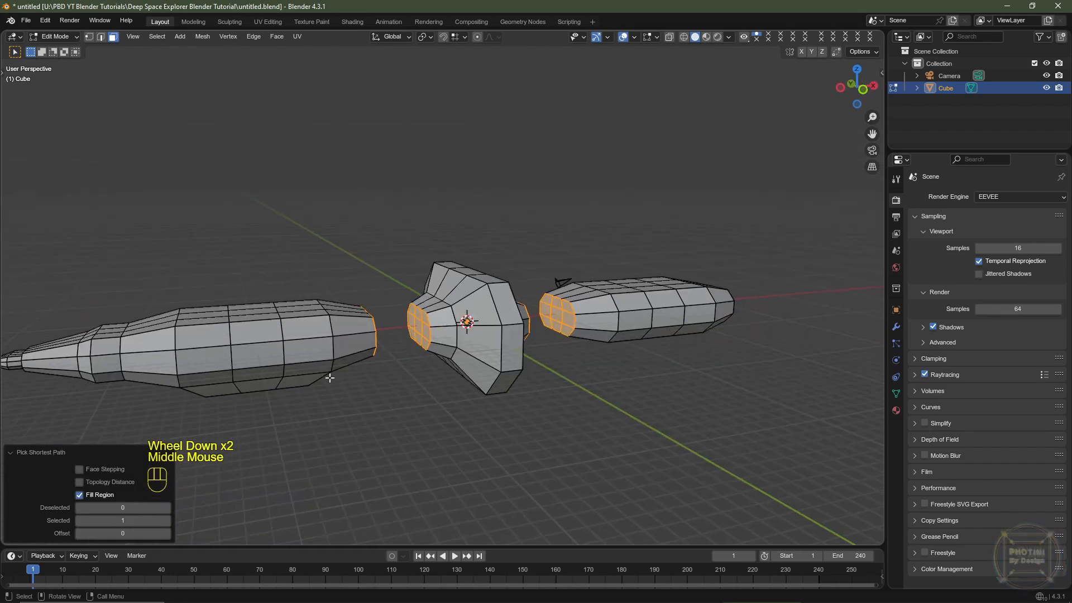
scroll(329, 376, up, 4)
key(i)
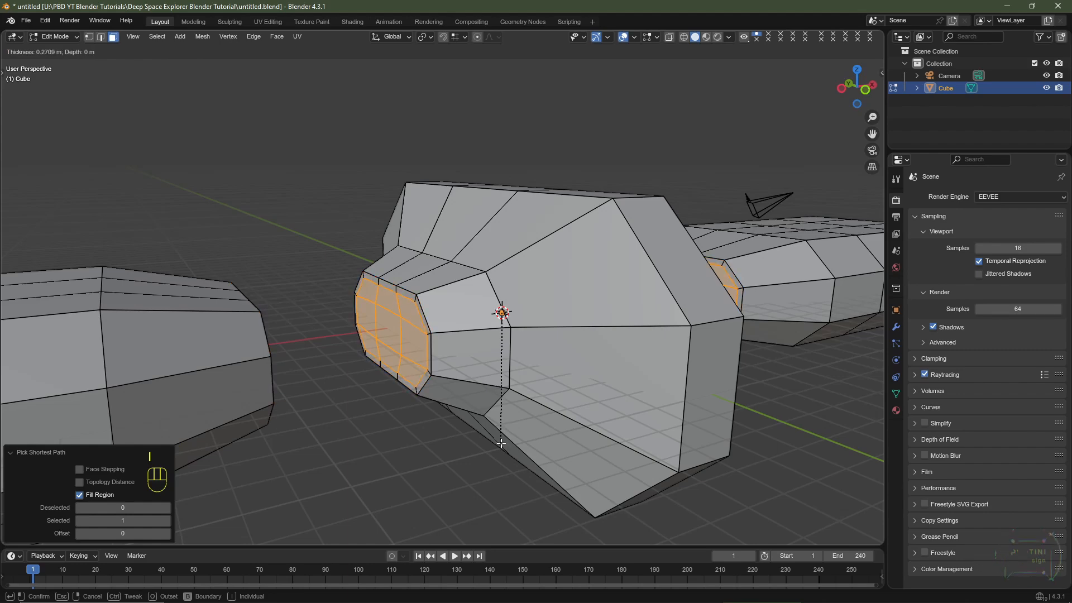
click(502, 441)
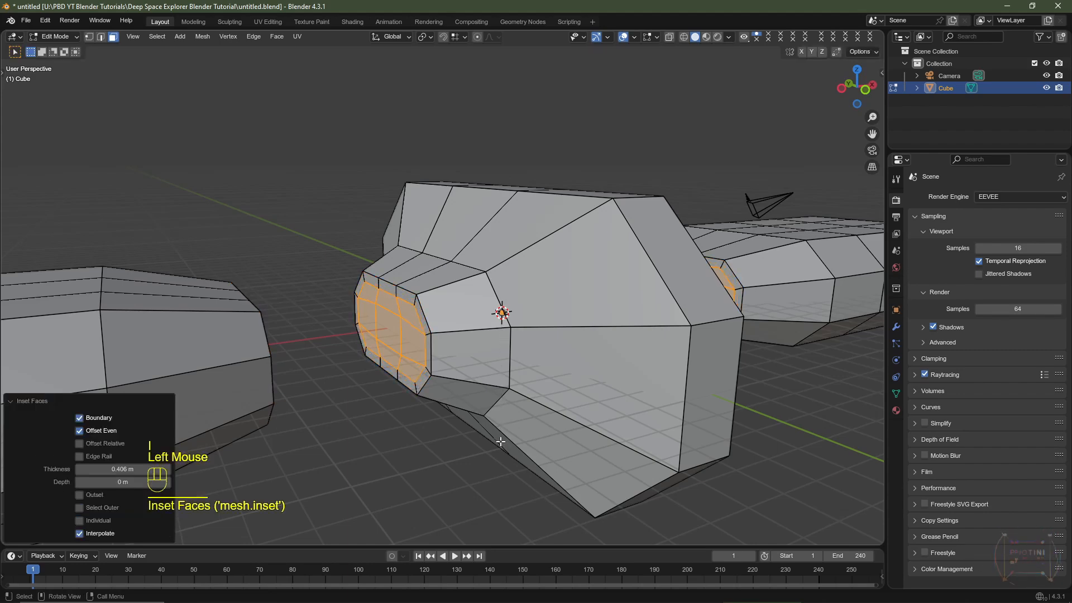
click(129, 469)
key(BackSpace)
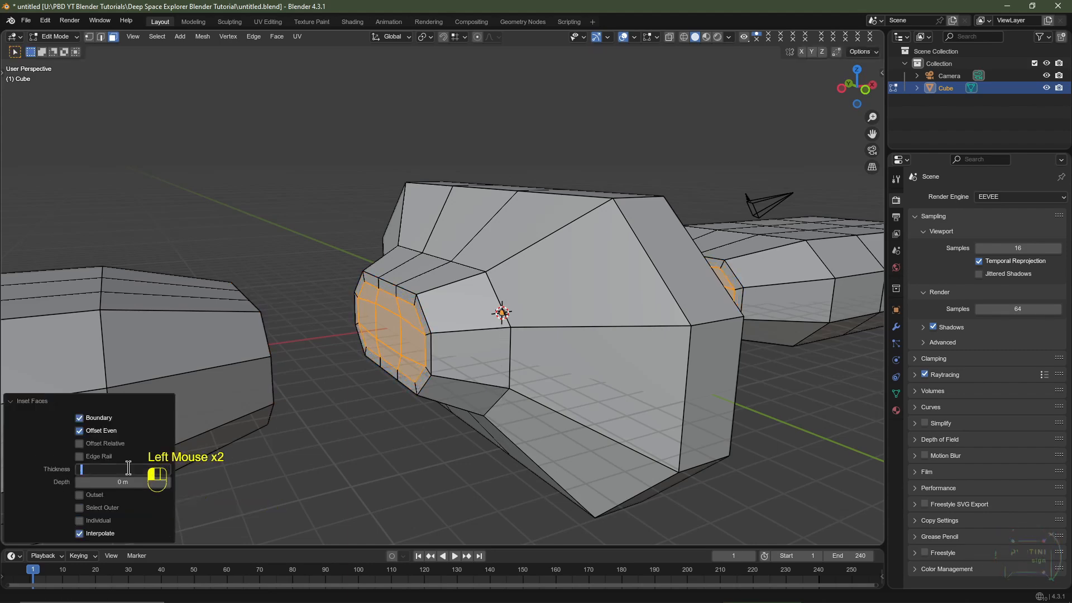
text(.5)
key(Return)
middle_drag(234, 458, 498, 258)
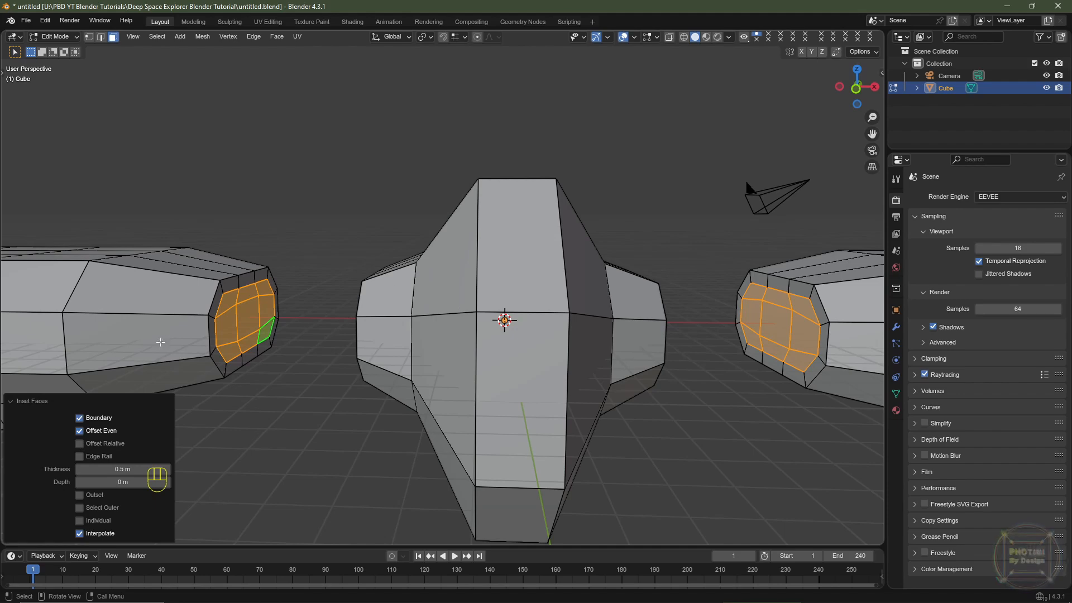
click(11, 402)
Select the open vertex loop at the rear section's far end and extrude it 2 m along the X axis in front view
scroll(521, 350, down, 2)
shift+middle_drag(335, 352, 522, 350)
scroll(521, 350, up, 1)
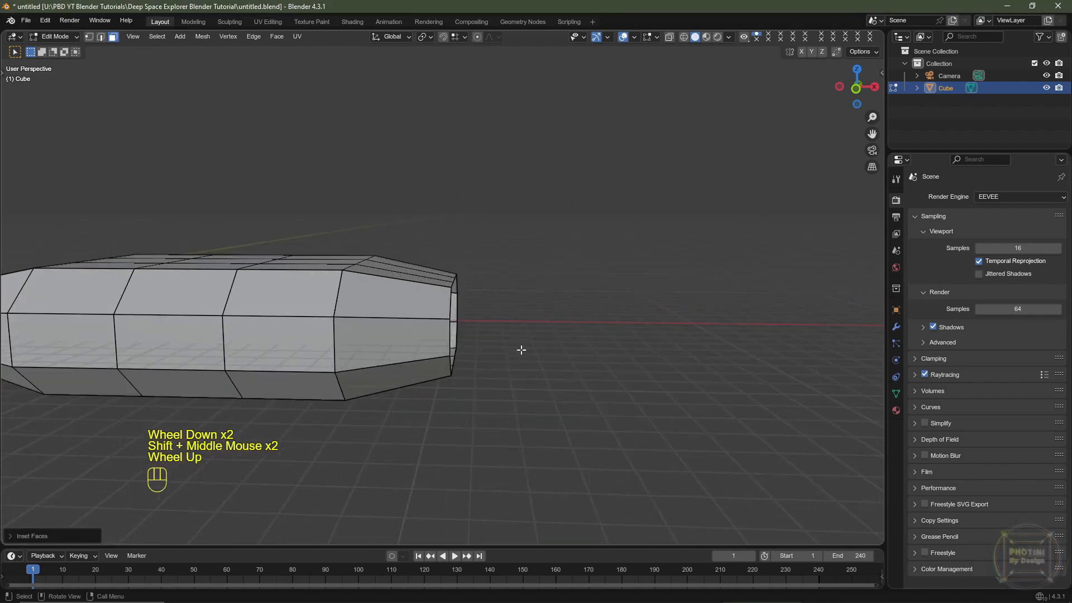
scroll(522, 350, up, 3)
scroll(522, 350, down, 1)
key(1)
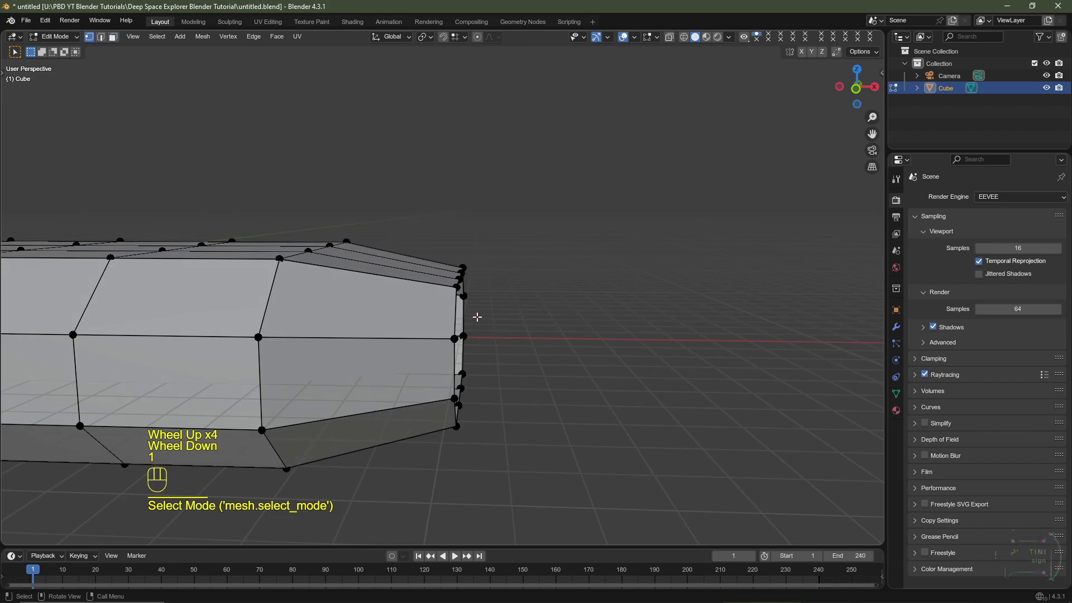
middle_drag(478, 317, 460, 271)
click(460, 271)
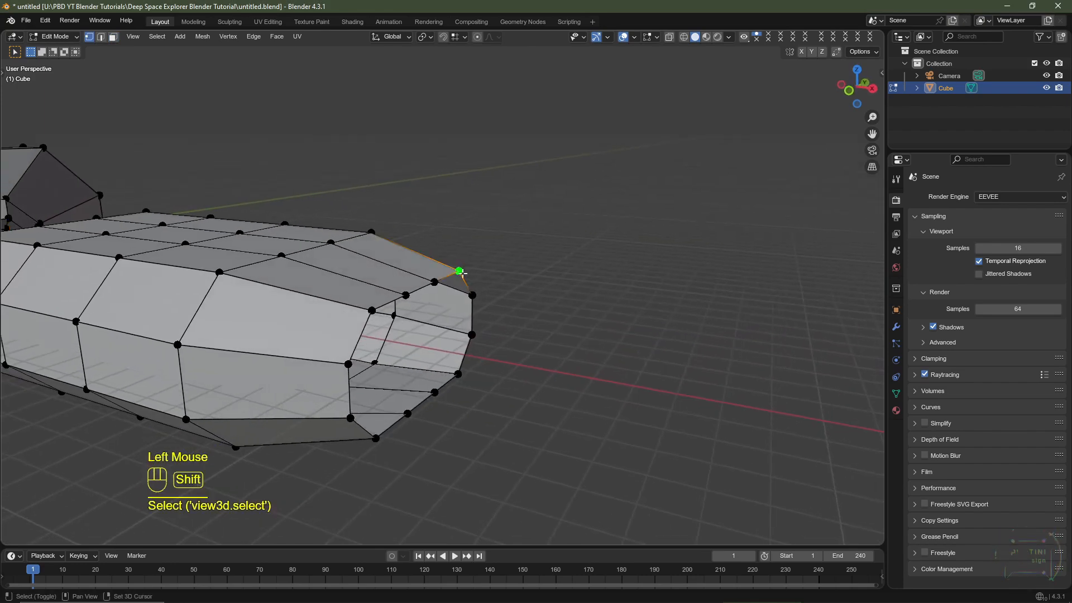
alt+shift+click(464, 282)
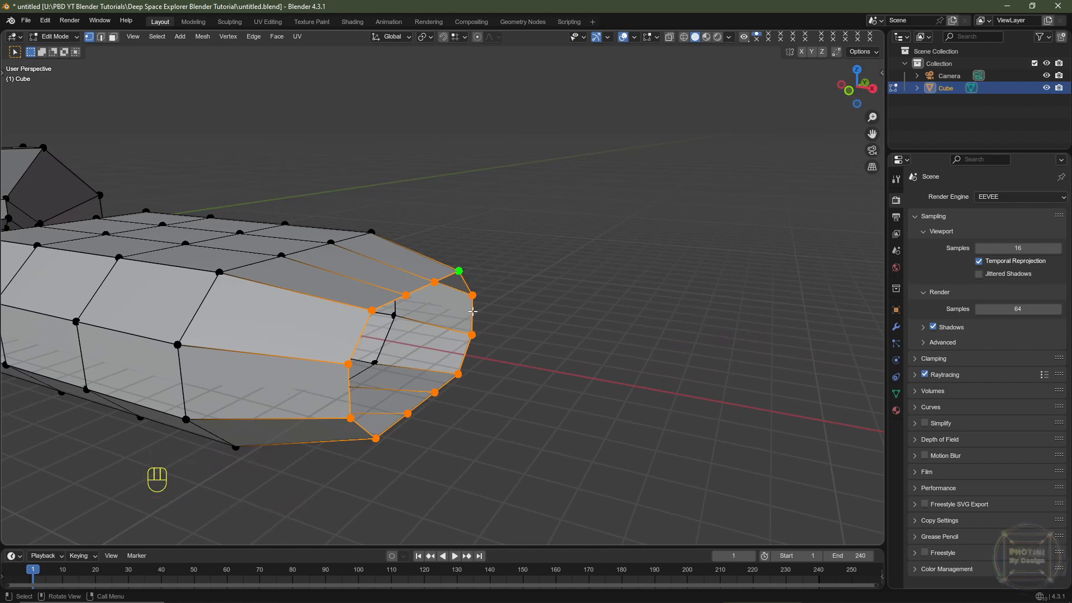
key(KP_1)
scroll(529, 311, down, 2)
key(e)
key(x)
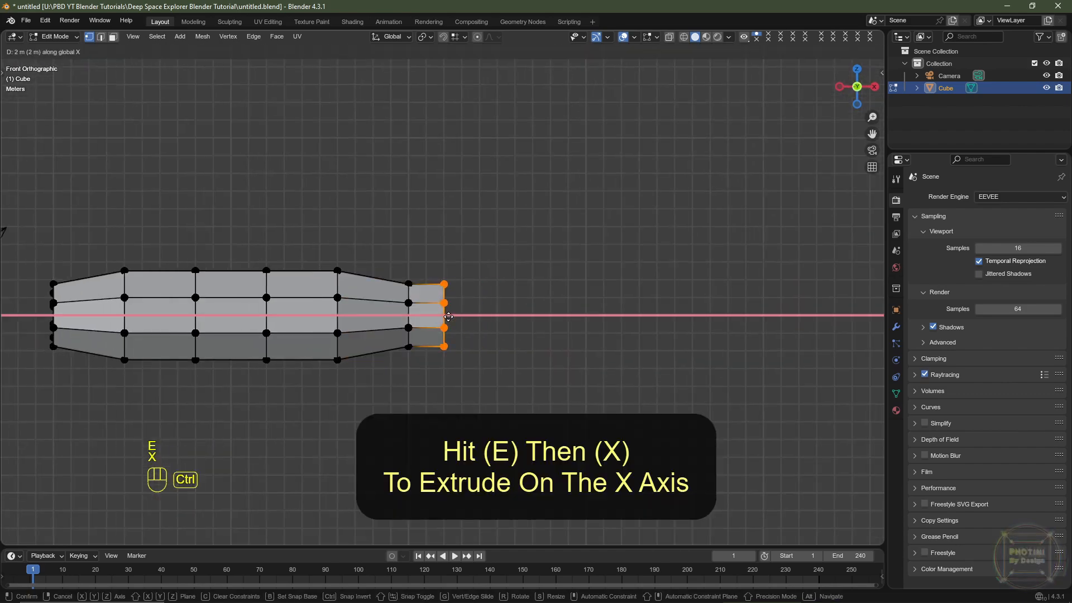
ctrl+click(449, 287)
Extrude the rear section's end loop about 1 m along the X axis and scale it up to about 1.3
scroll(468, 308, up, 1)
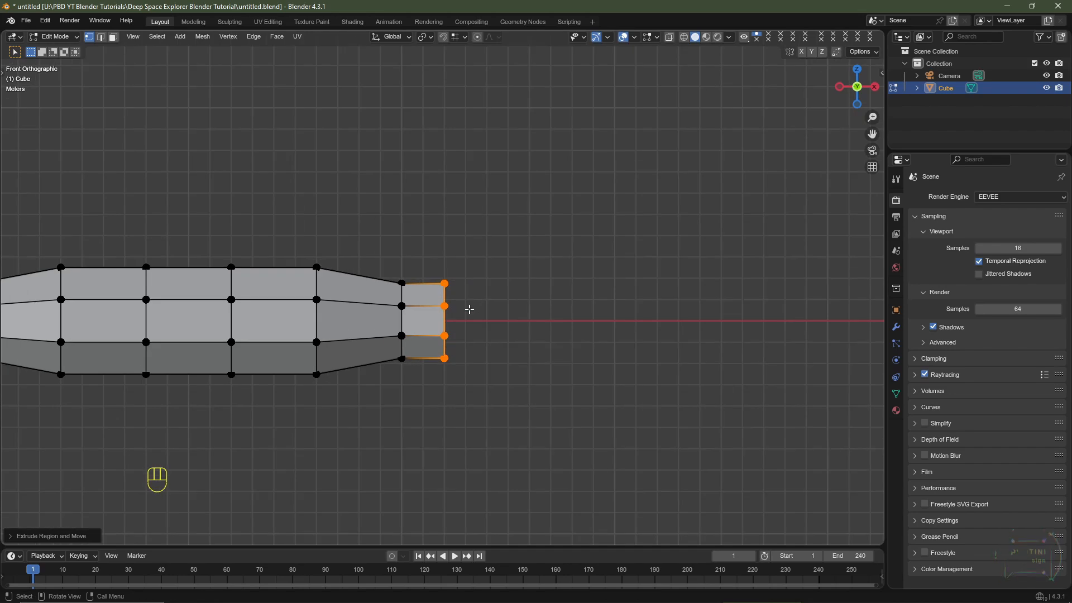
key(e)
key(x)
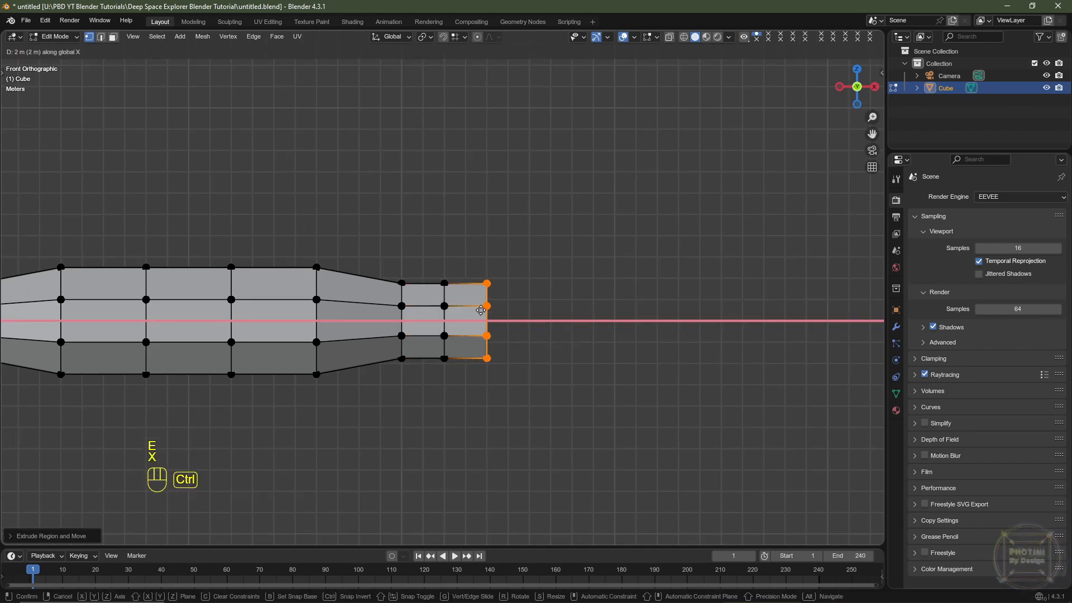
ctrl+click(469, 309)
key(s)
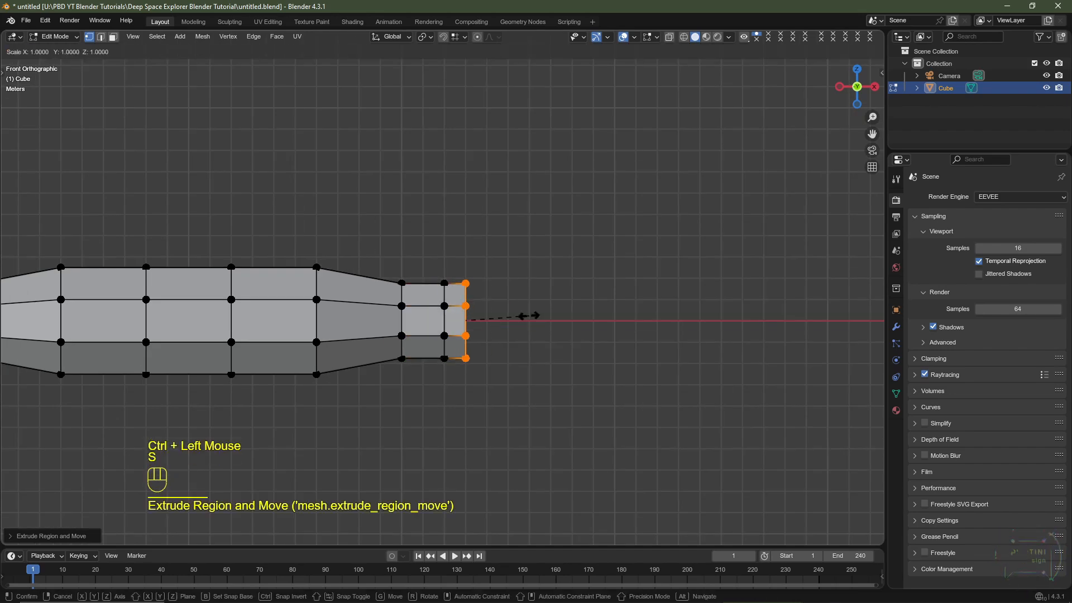
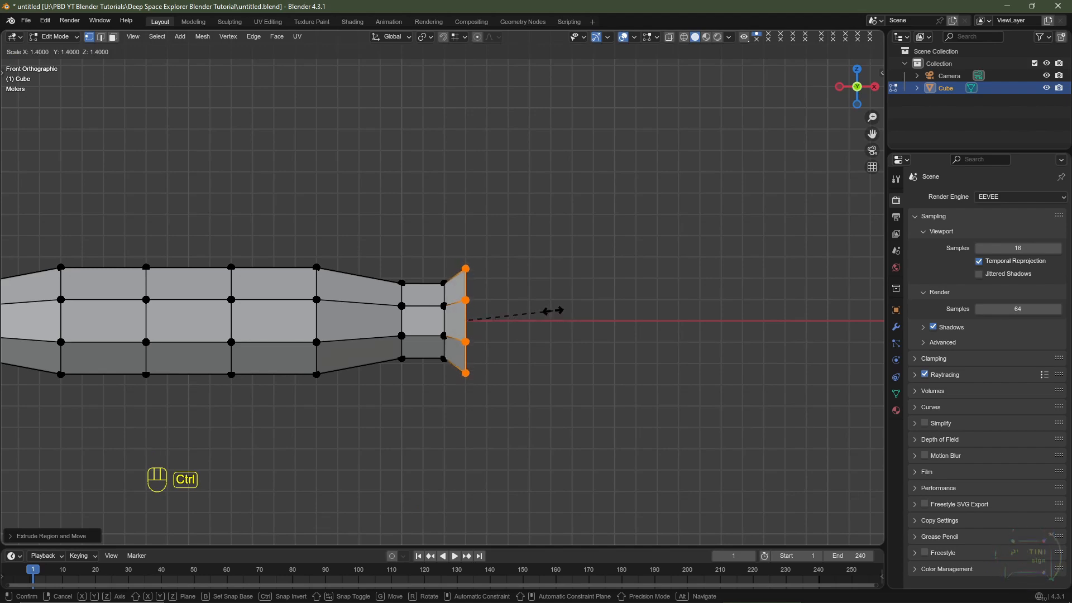
ctrl+click(545, 309)
Extrude the flared end loop another 1 m along the X axis and scale it up to about 1.5
key(e)
key(x)
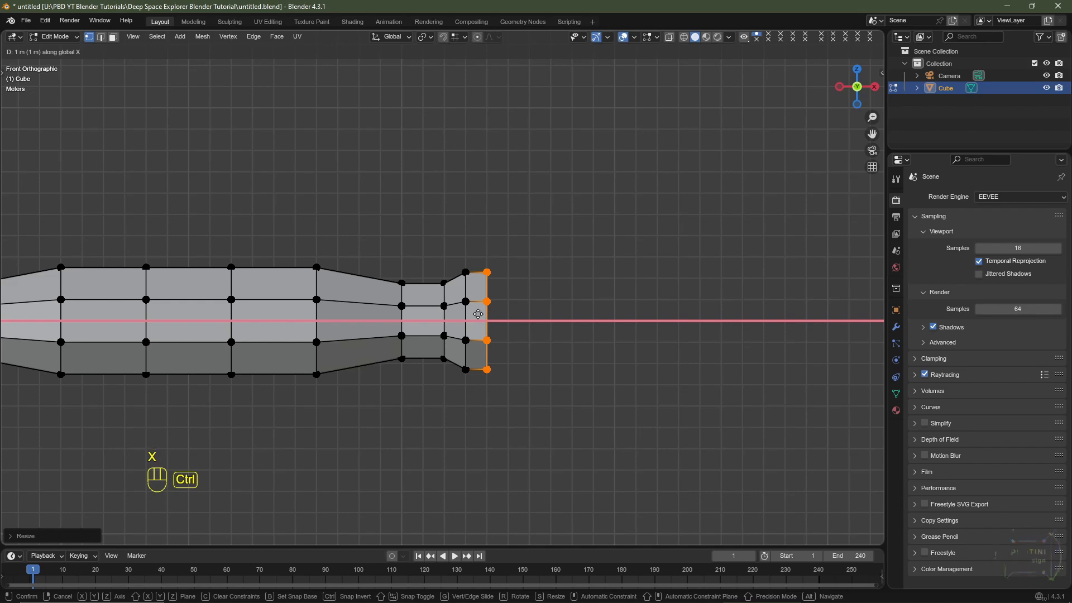
ctrl+click(546, 321)
key(s)
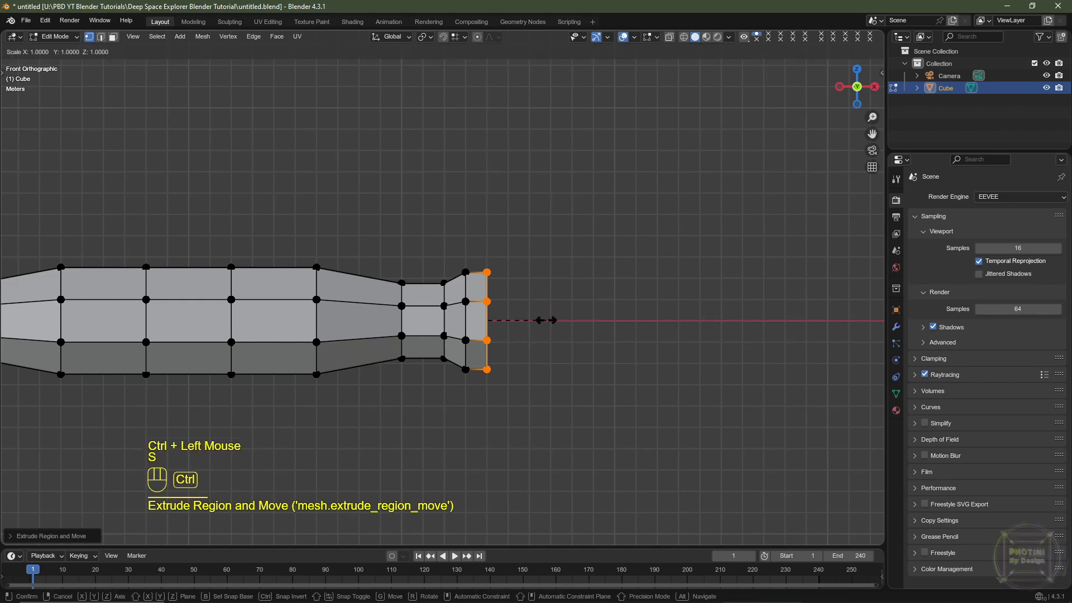
ctrl+click(575, 329)
key(ctrl+z)
Extrude the widened end loop 2 m straight back along the X axis
scroll(575, 327, down, 1)
key(e)
key(x)
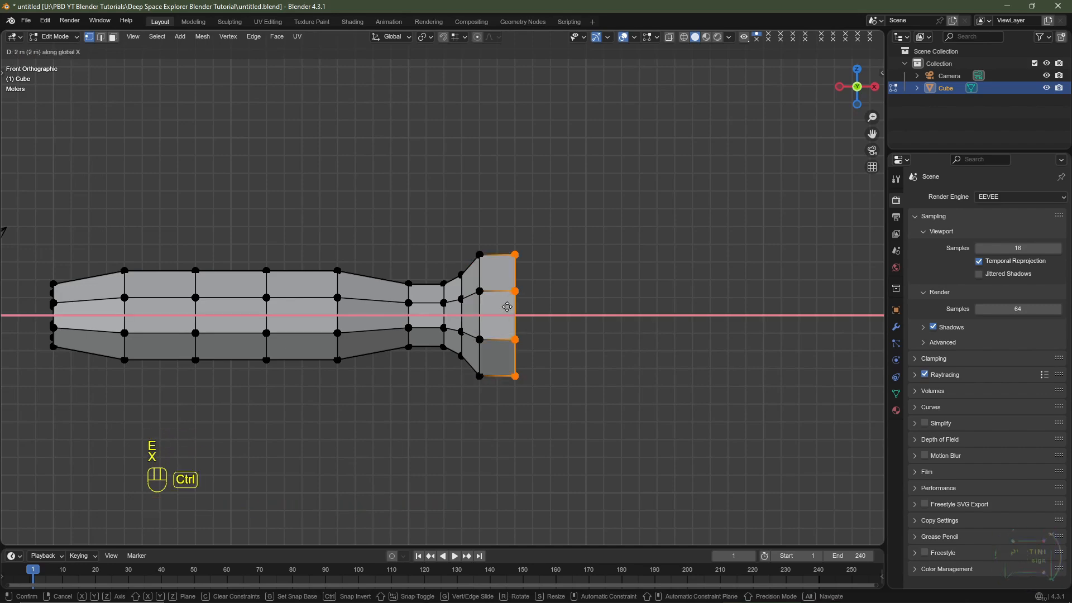
ctrl+click(511, 302)
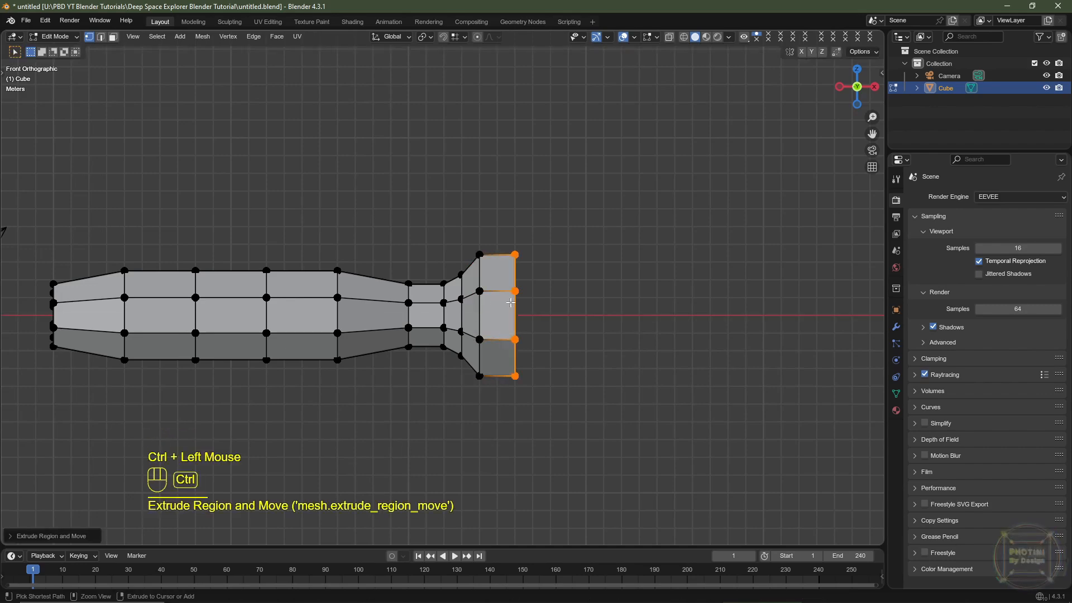
Cap the open rear end with a Grid Fill using a span of 3
middle_drag(646, 318, 596, 337)
key(ctrl+f)
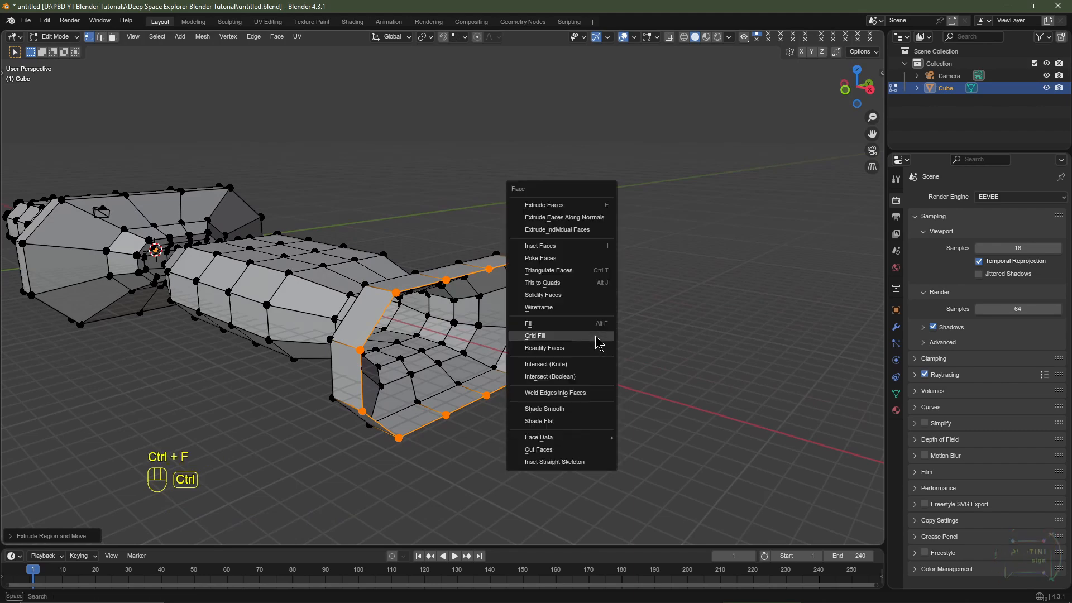
double_click(595, 337)
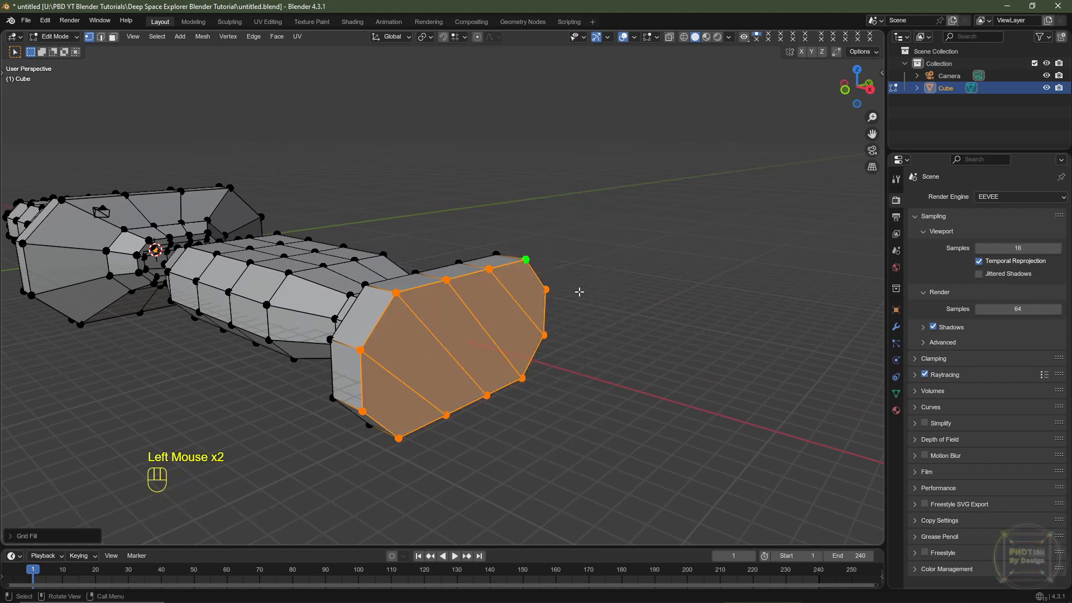
click(13, 536)
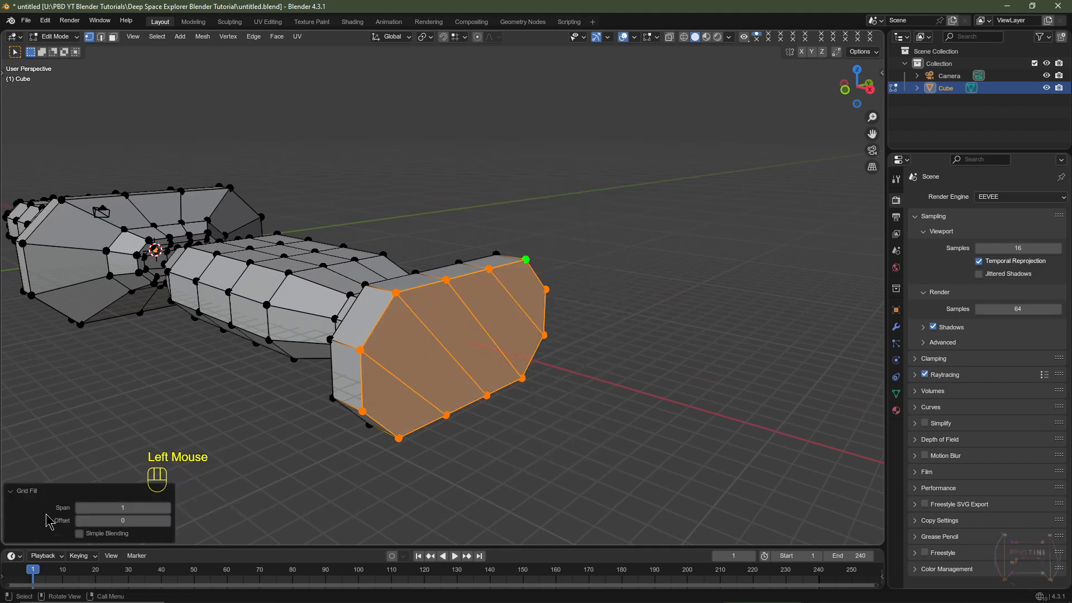
click(167, 508)
click(167, 508)
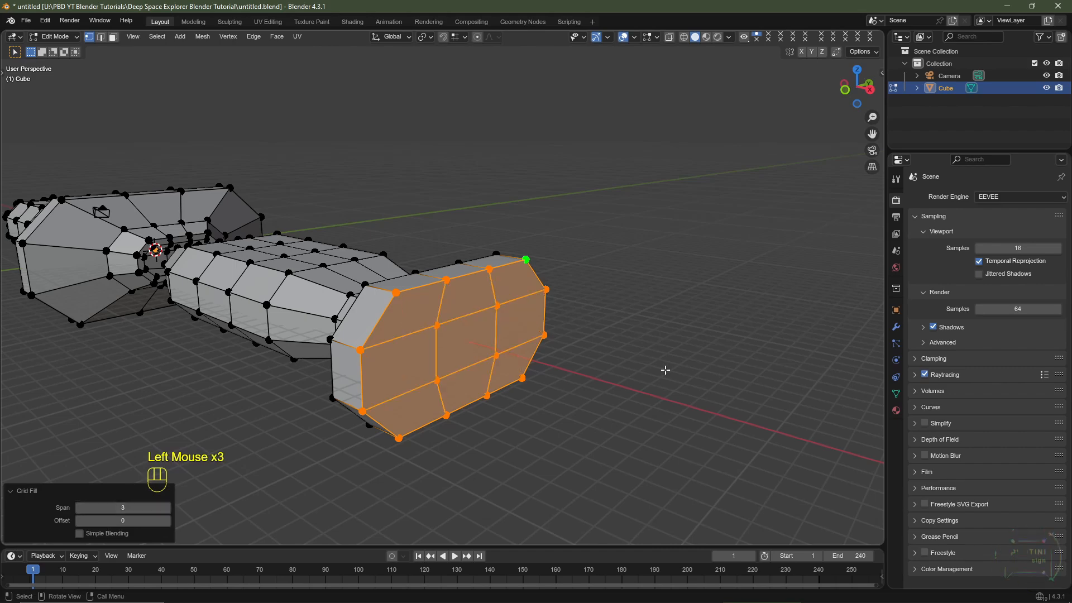
Inset the new rear end cap with a thickness of 0.5 m
middle_drag(680, 365, 645, 367)
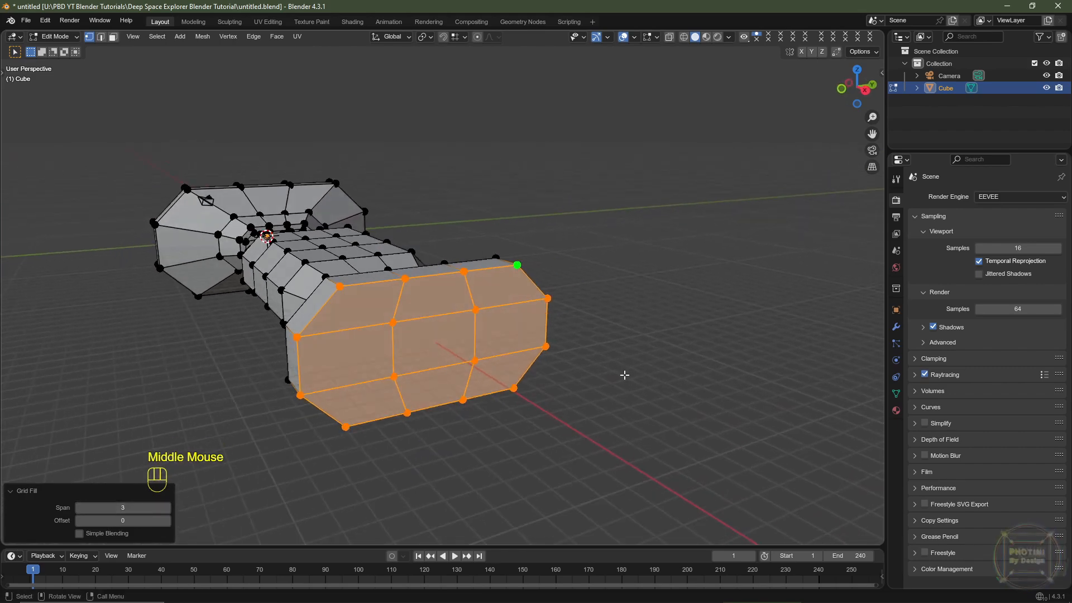
key(i)
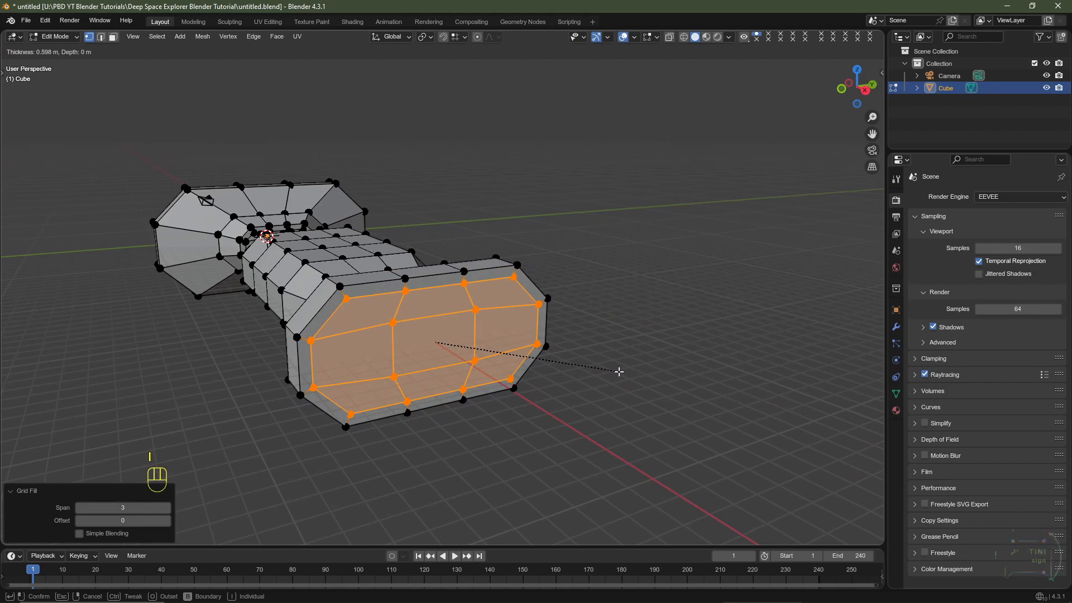
click(619, 371)
click(116, 469)
key(BackSpace)
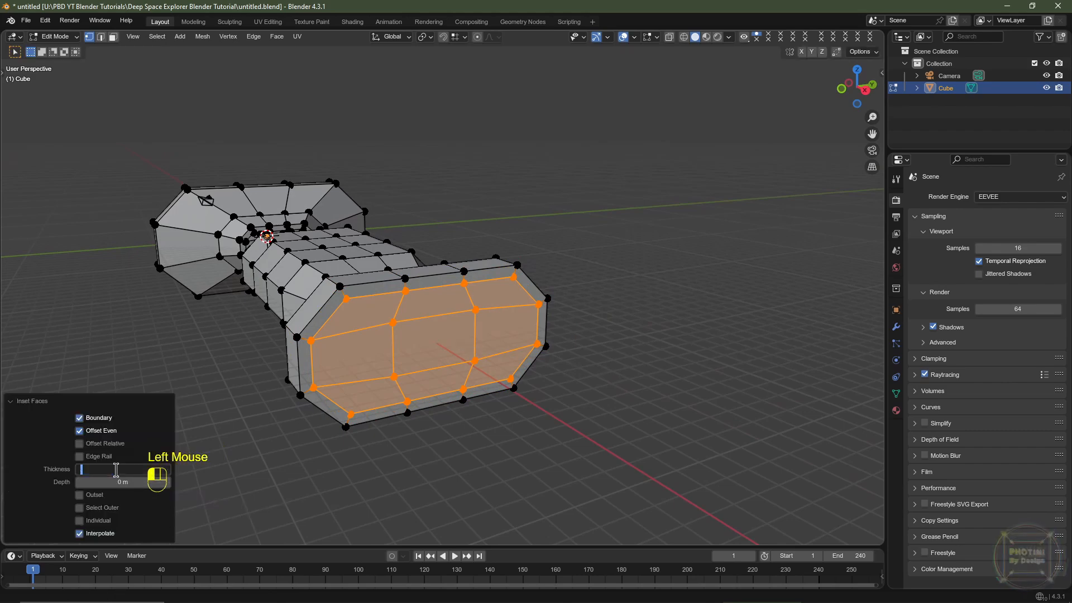
text(.5)
key(Return)
In wireframe front view, extrude the inset rear cap inward by -2 m along the X axis
key(KP_1)
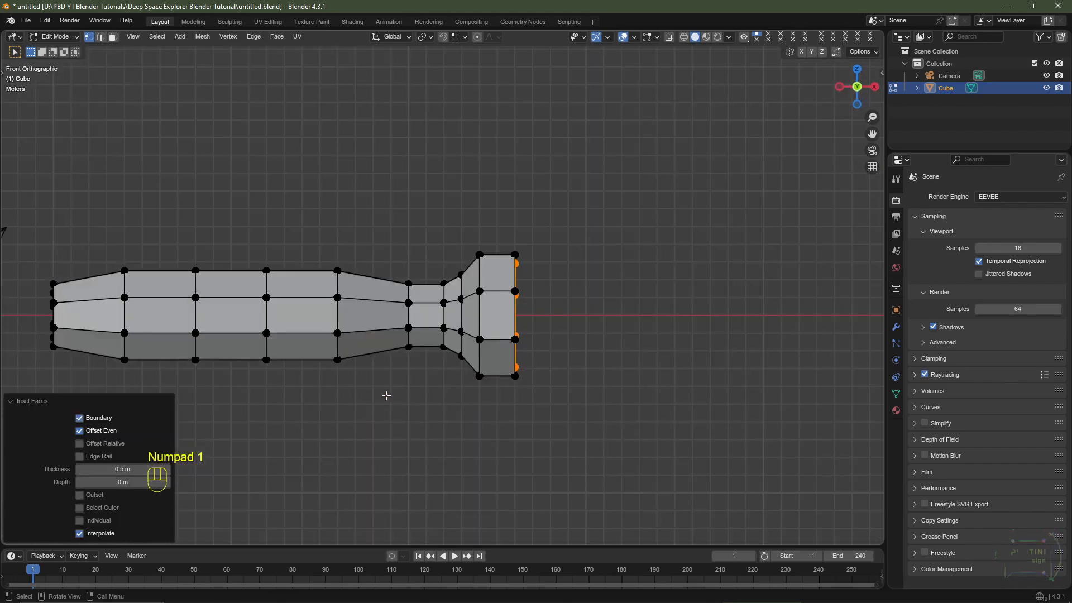
click(669, 37)
scroll(629, 334, up, 1)
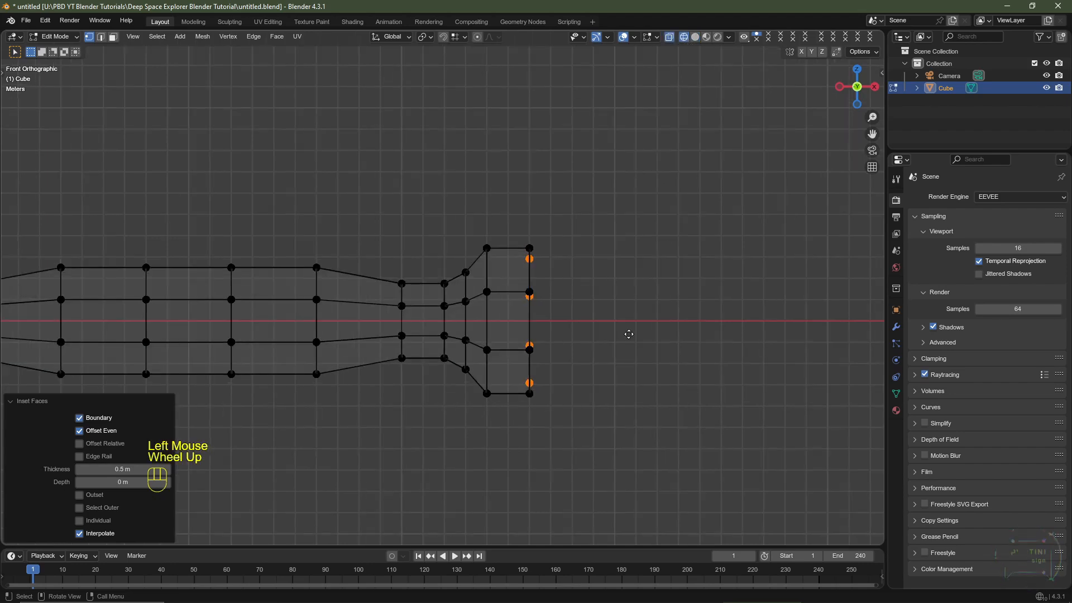
key(e)
key(x)
key(ctrl)
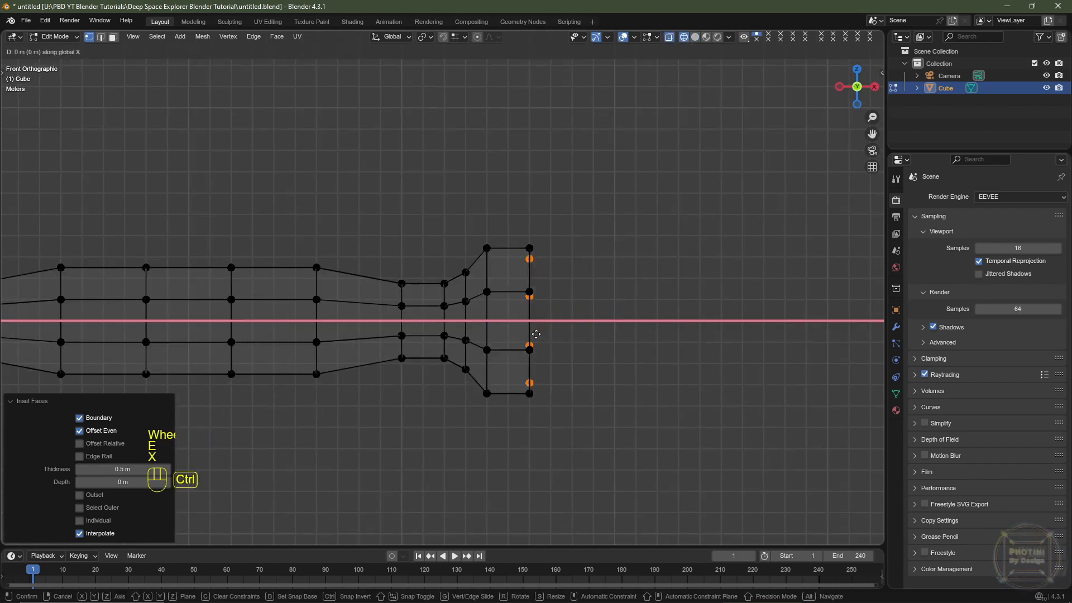
click(497, 330)
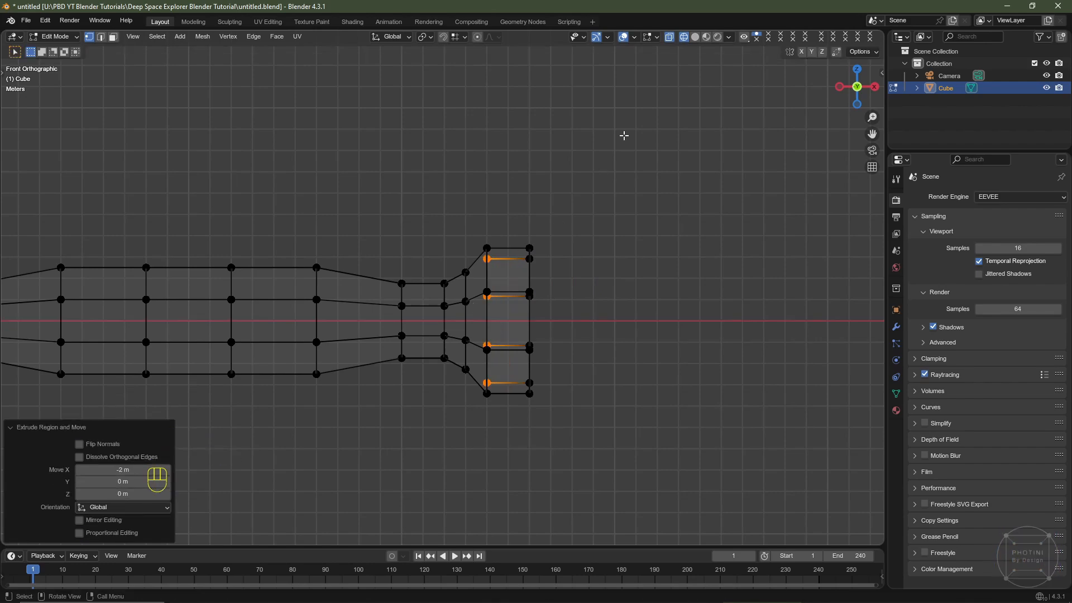
Return to solid shading and inset the recessed rear faces with a thickness of 0.5 m
click(695, 36)
middle_drag(670, 302, 559, 313)
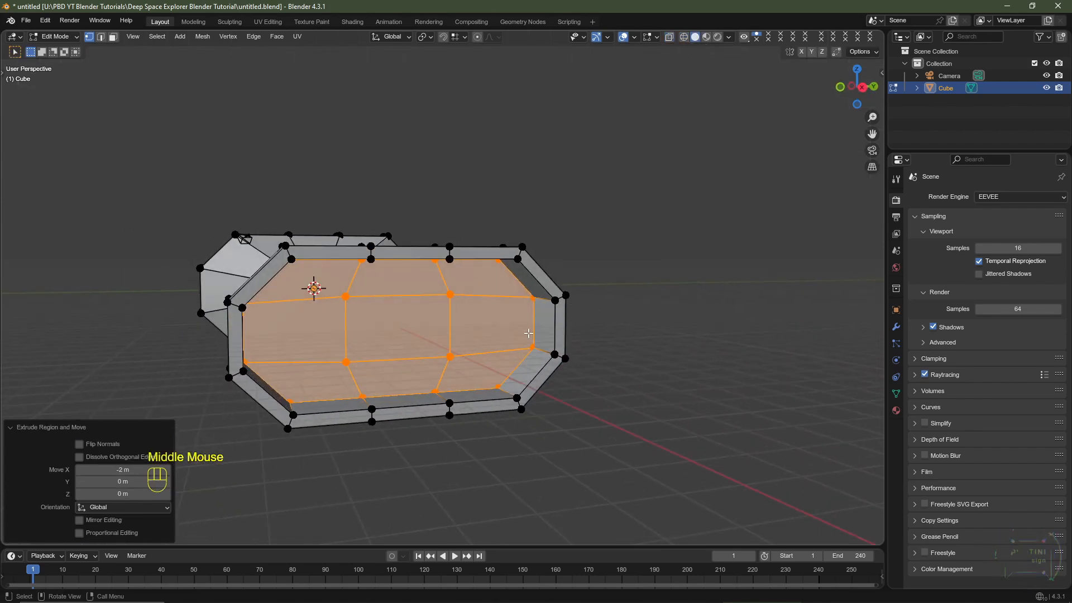
key(i)
click(524, 332)
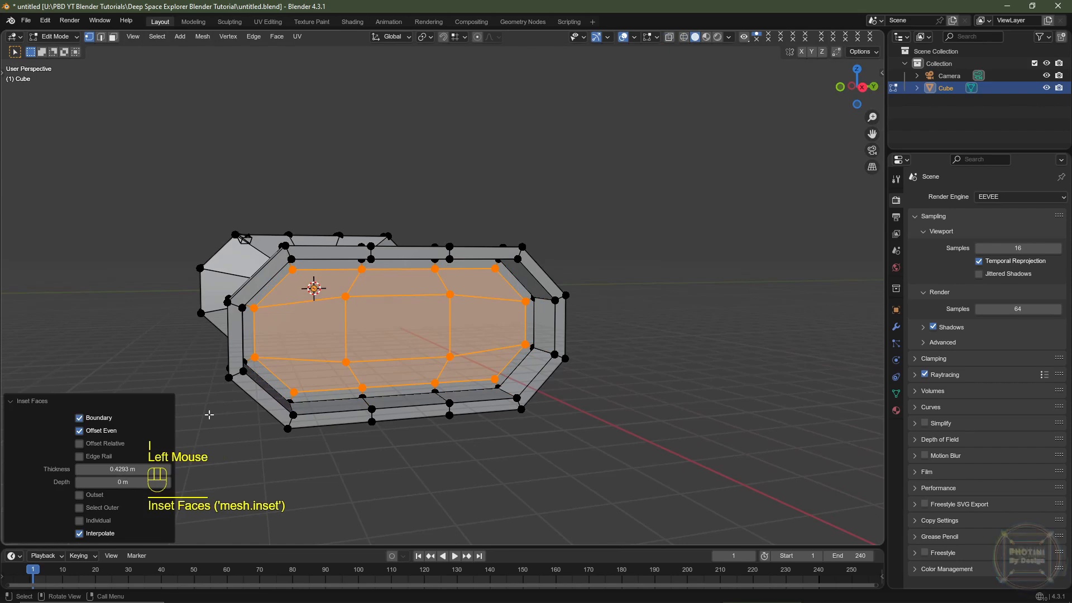
double_click(123, 469)
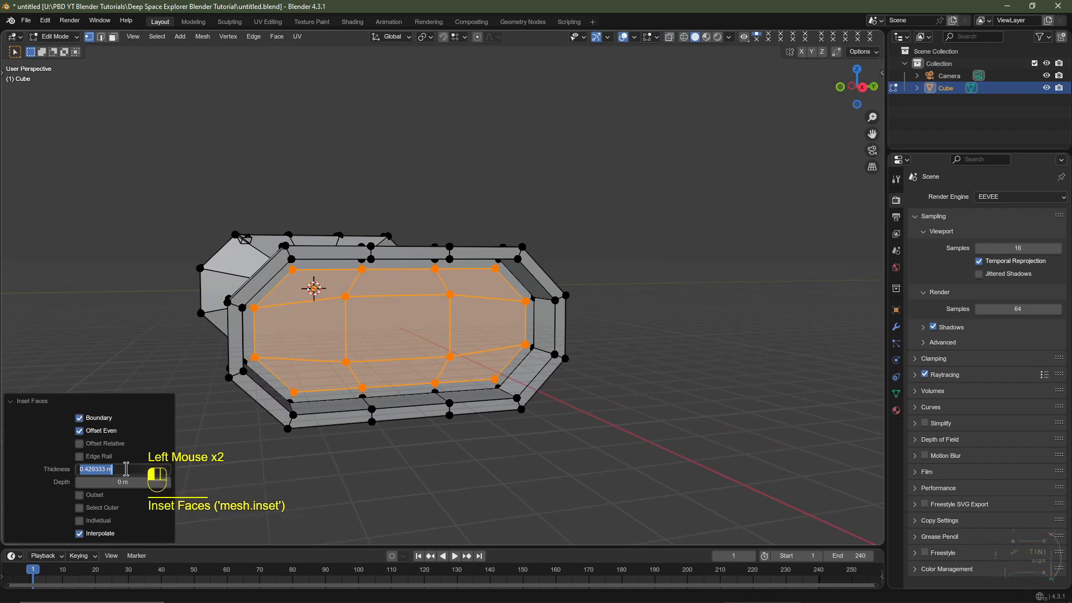
key(BackSpace)
text(.5)
key(Return)
In wireframe front view, extrude the inner recessed faces 2 m outward along the X axis, flush with the outer rim
middle_drag(414, 361, 457, 362)
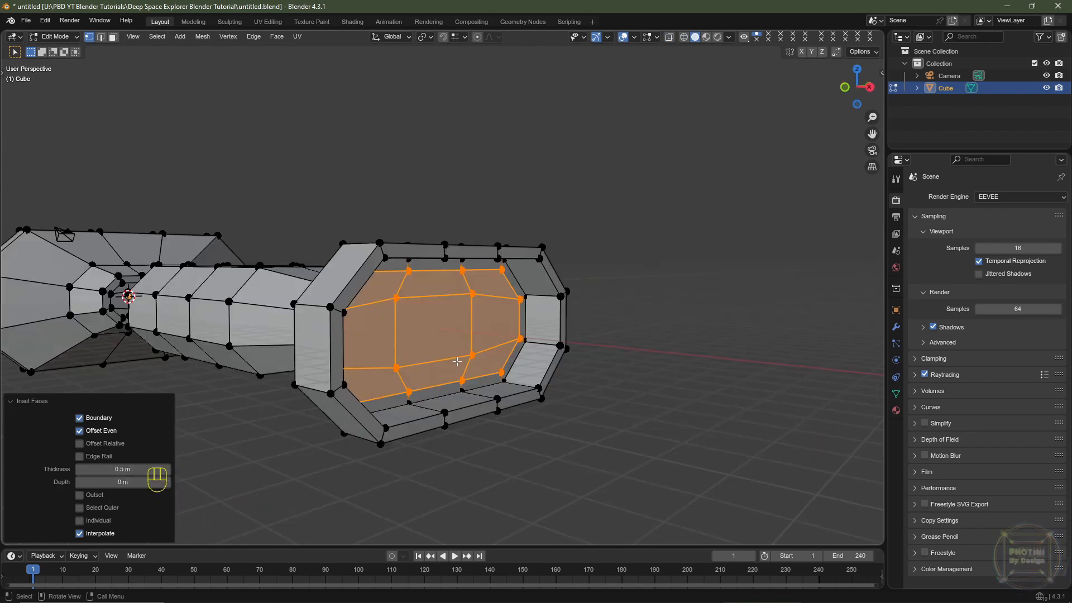
key(KP_1)
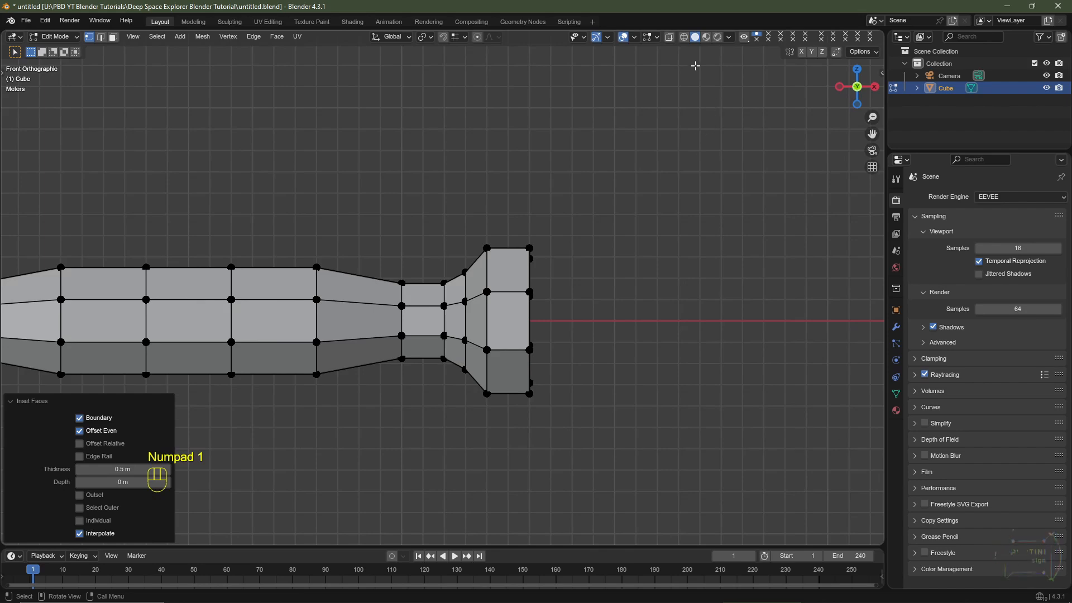
click(683, 36)
scroll(587, 320, up, 3)
key(ctrl+z)
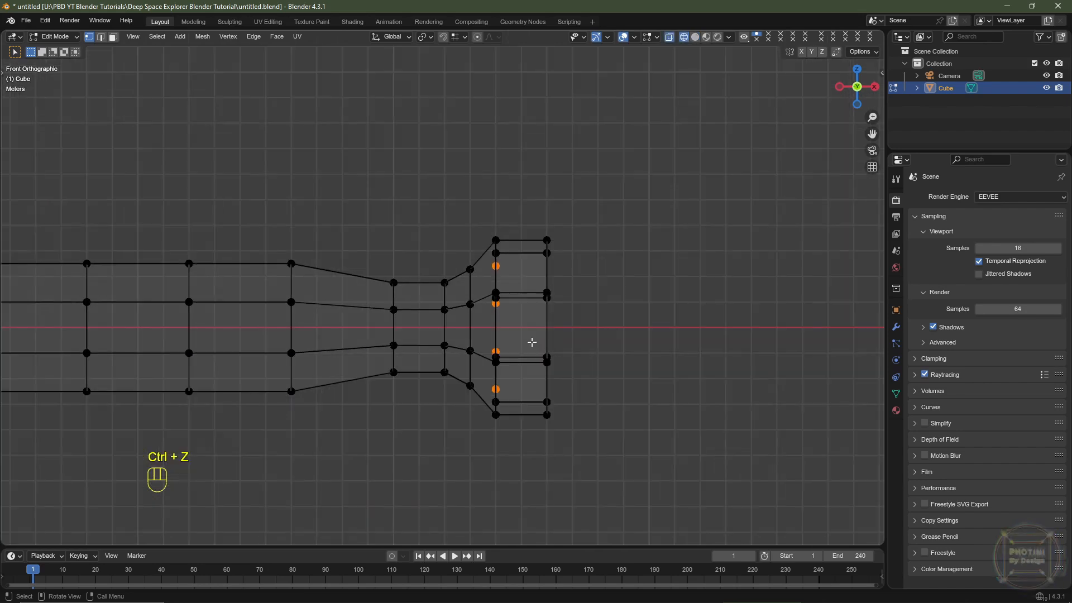
key(e)
key(x)
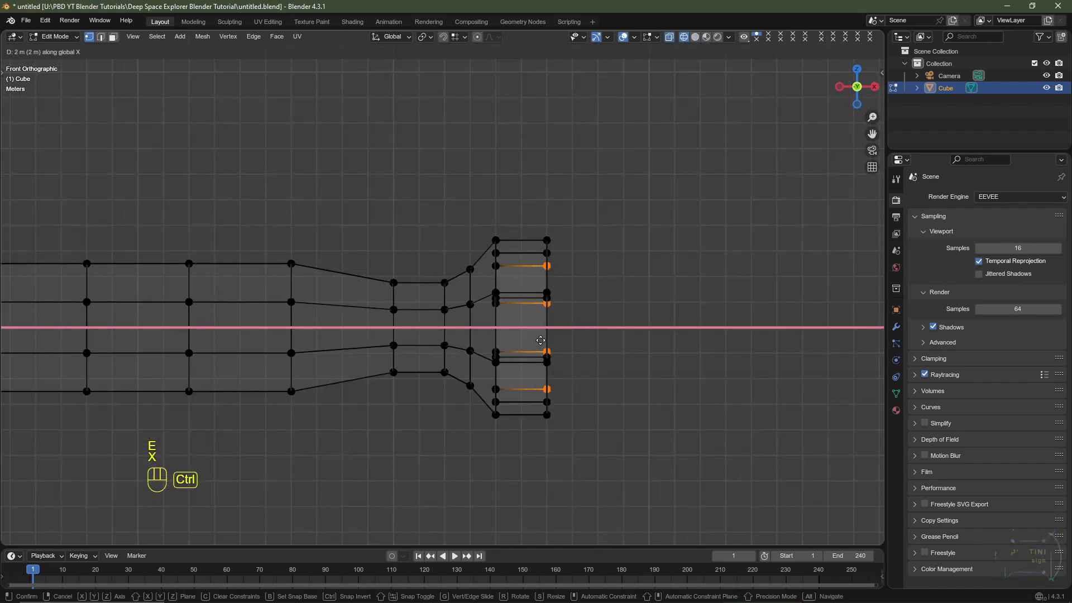
ctrl+click(540, 340)
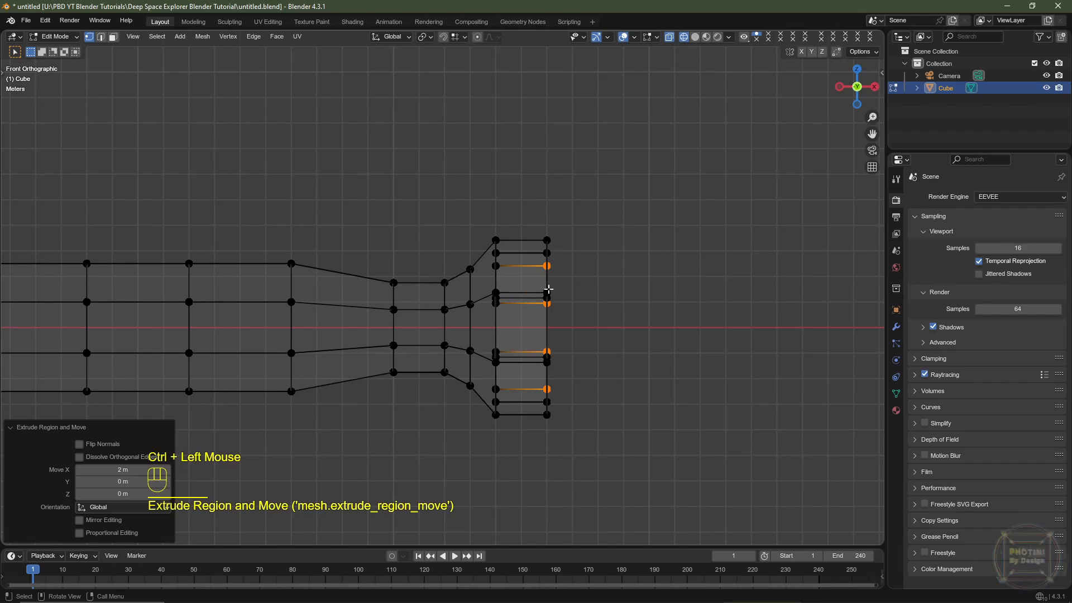
Return to solid shading and inset the raised inner rear faces with a thickness of 0.5 m
click(695, 37)
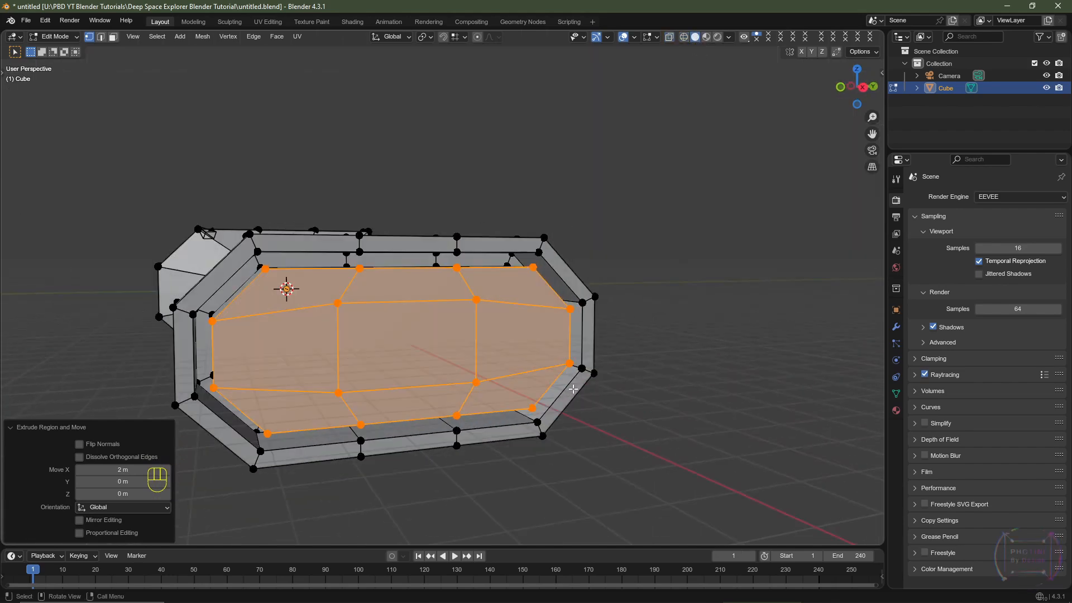
key(i)
click(203, 417)
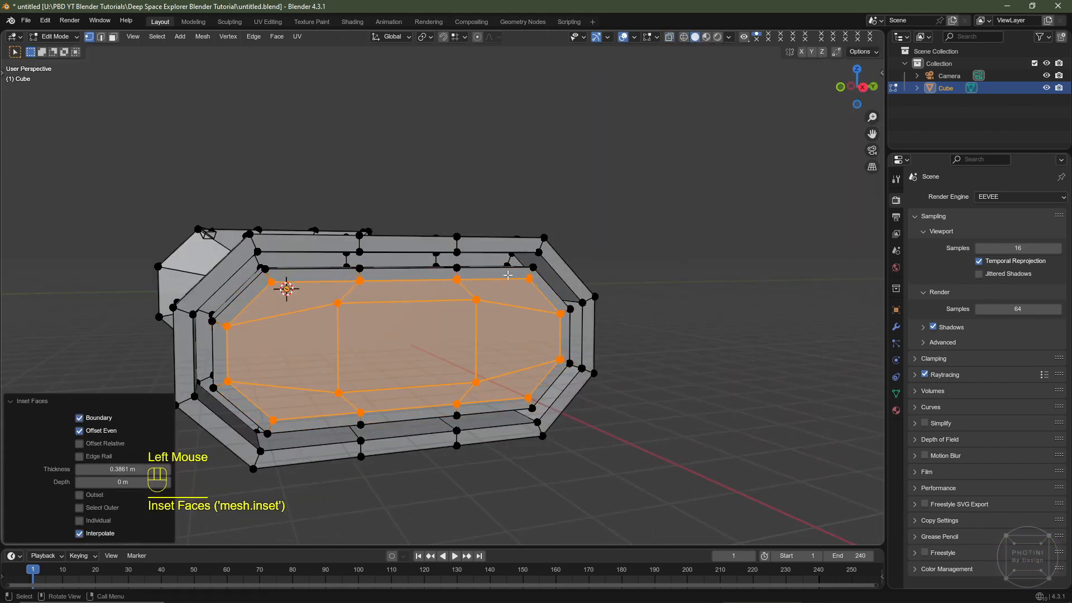
click(134, 469)
text(0.5)
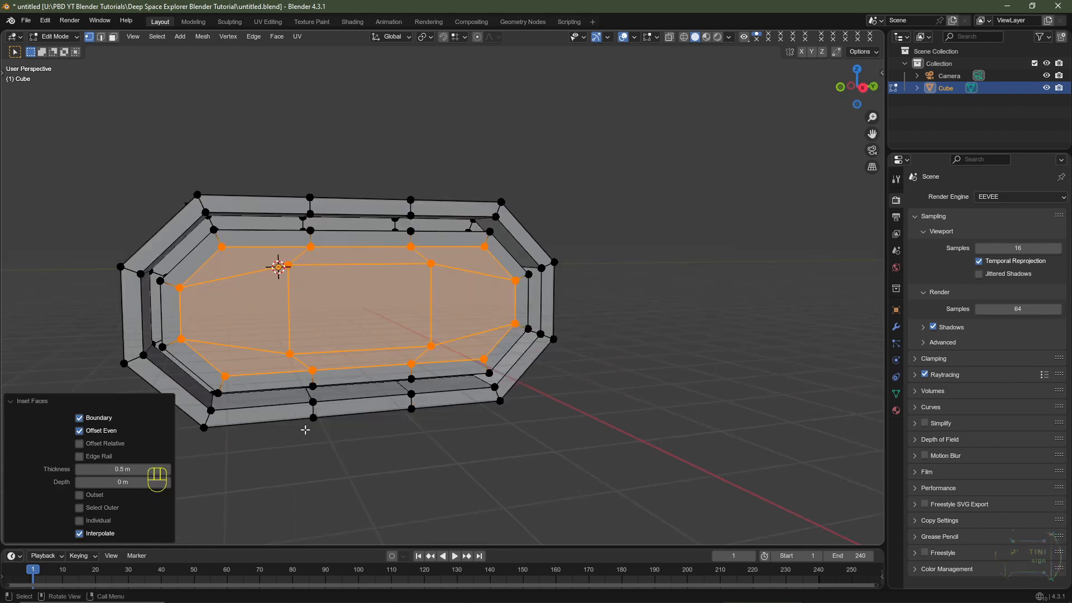
click(12, 402)
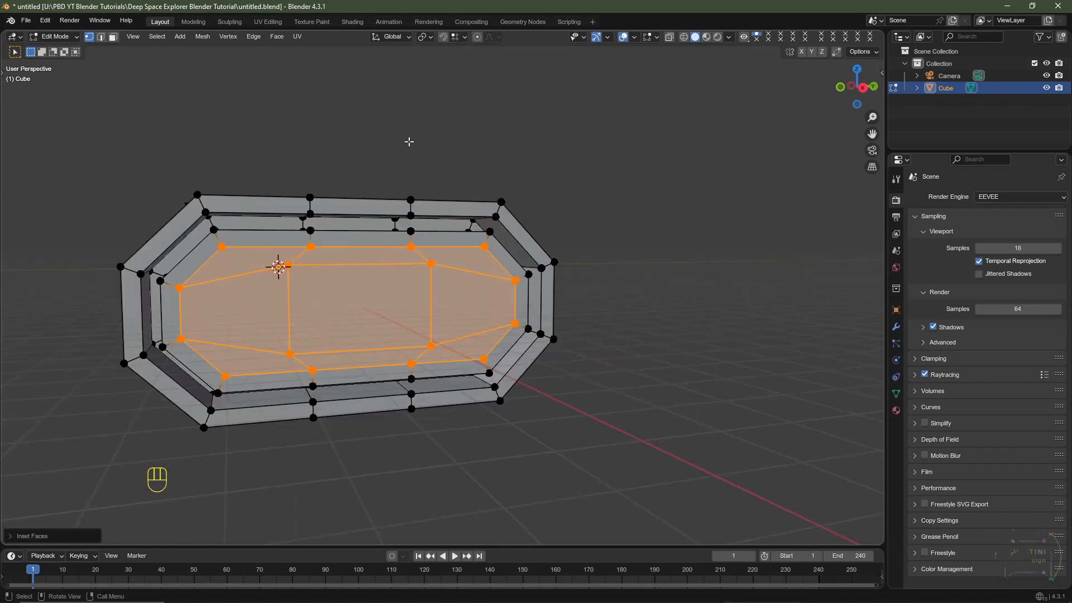
Set the pivot point to Active Element and align the left vertical edge path of the rear panel by scaling it to 0 along Y
click(426, 38)
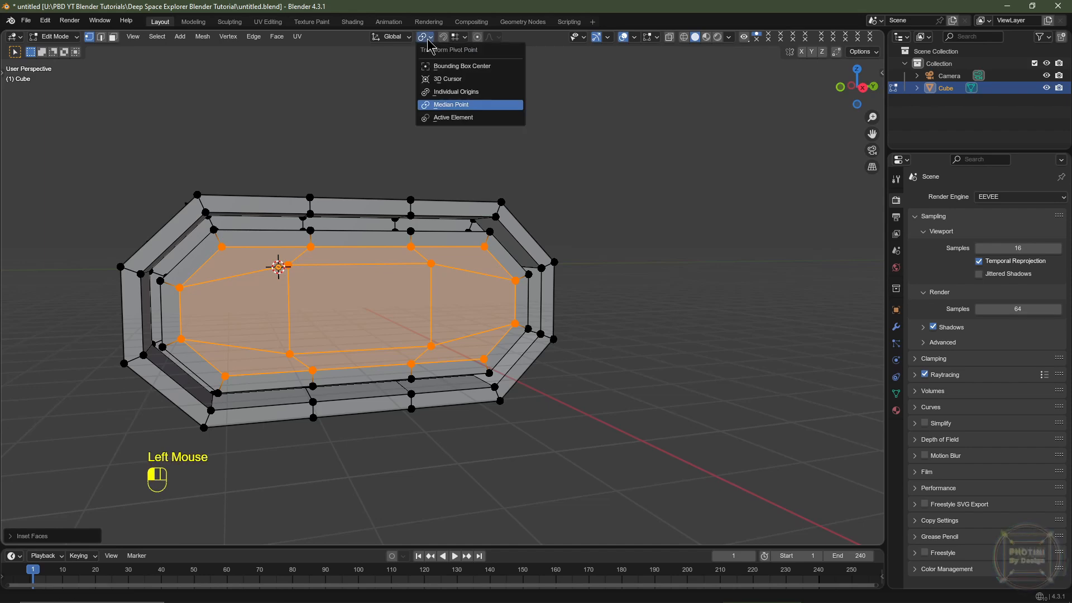
click(441, 110)
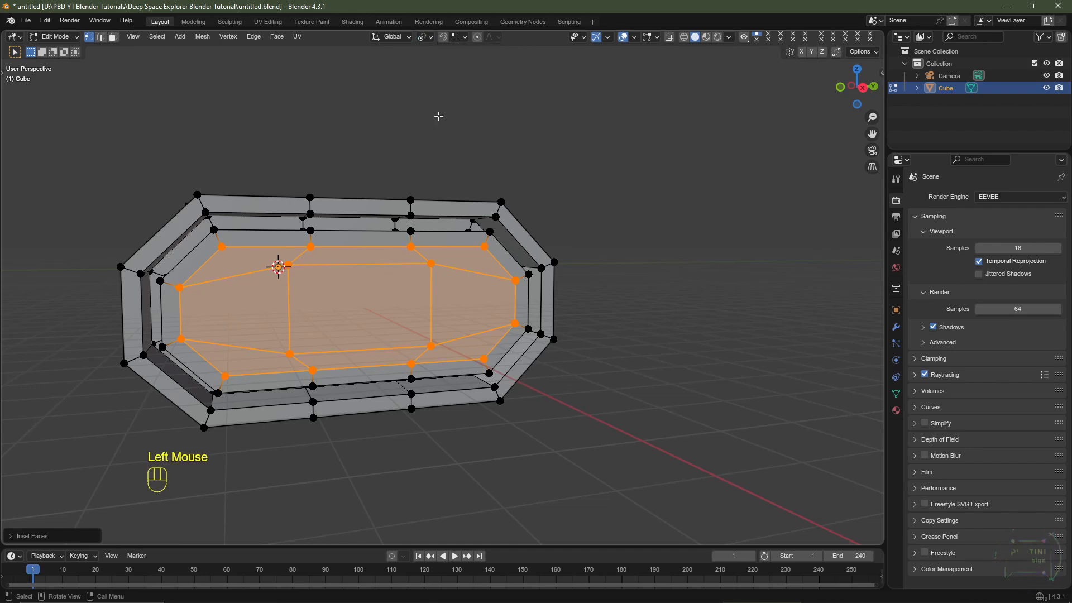
click(320, 266)
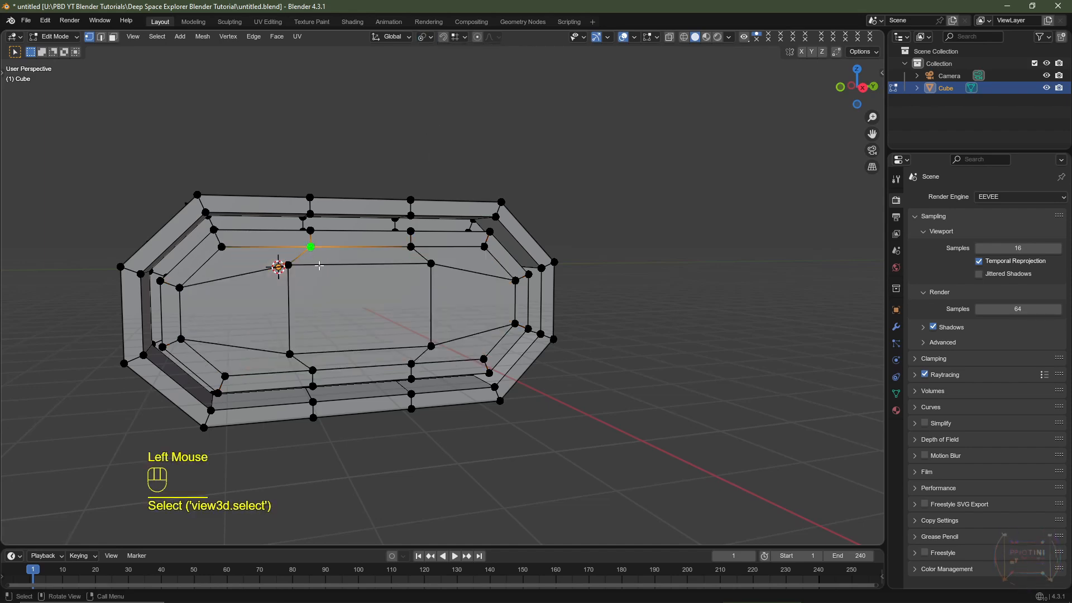
ctrl+click(312, 369)
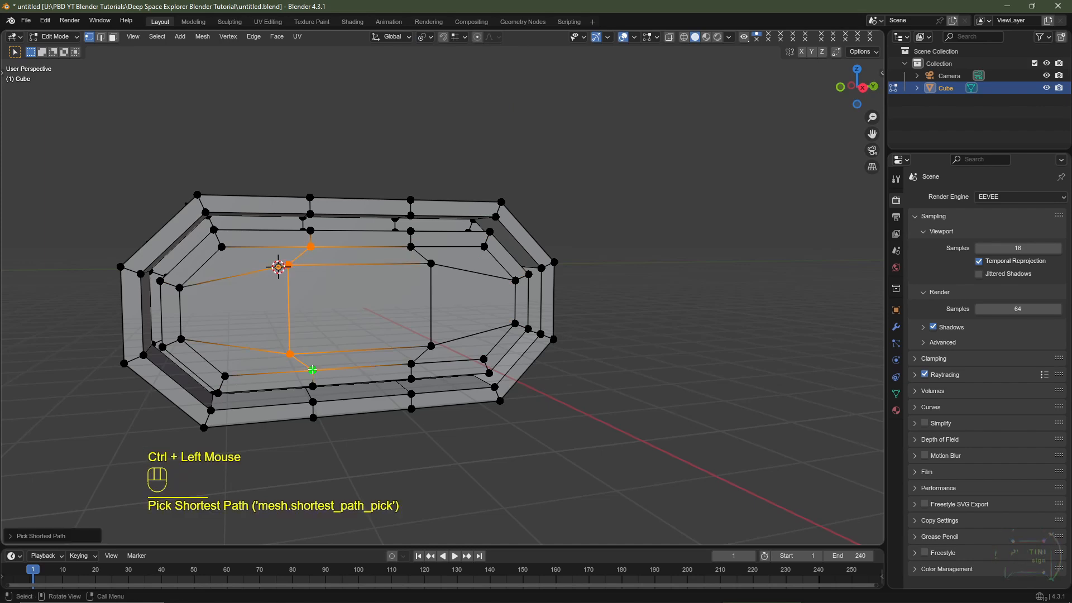
key(s)
key(y)
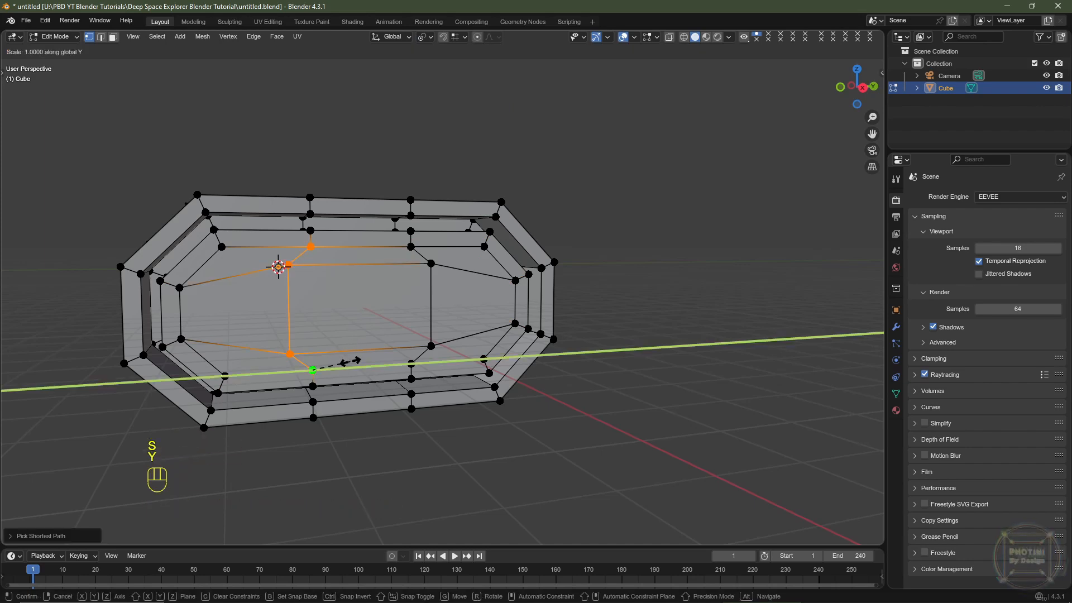
key(0)
key(Return)
Straighten the right vertical edge path of the rear panel by scaling it to 0 along Y from the active vertex
click(411, 247)
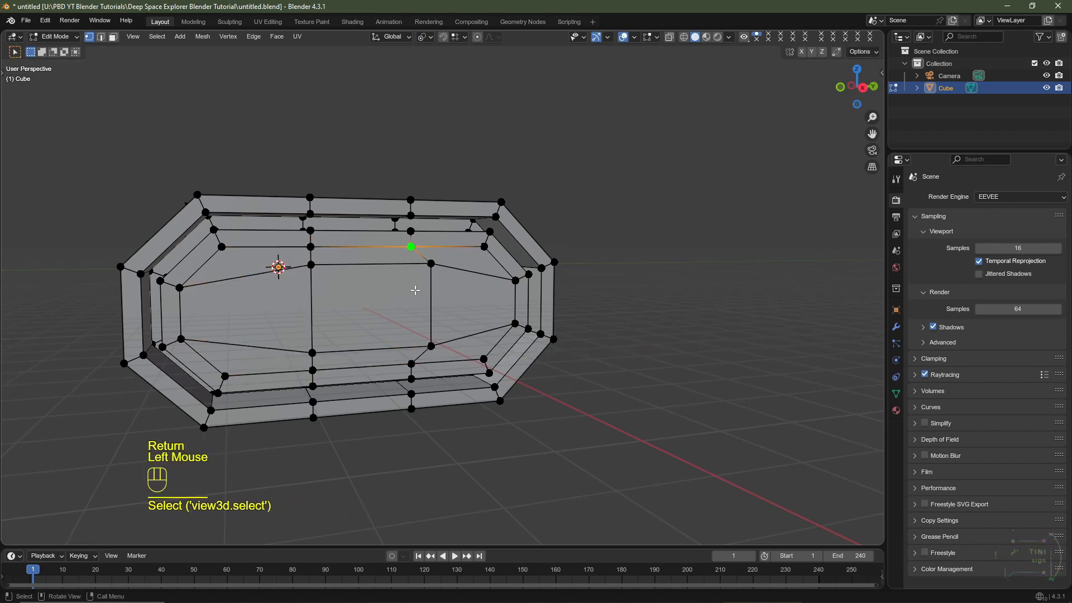
ctrl+click(416, 365)
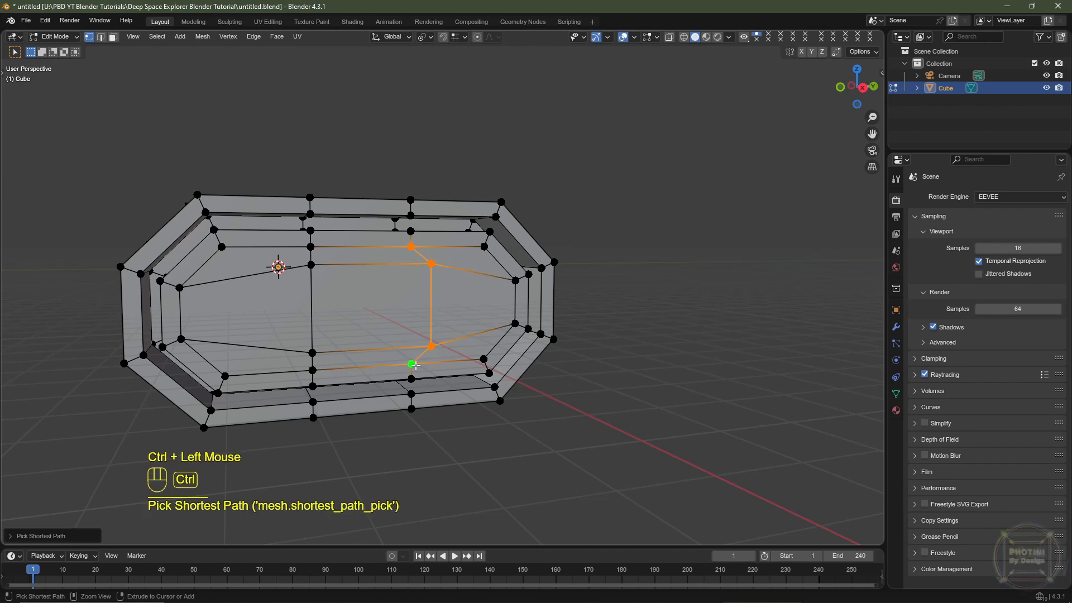
key(s)
key(y)
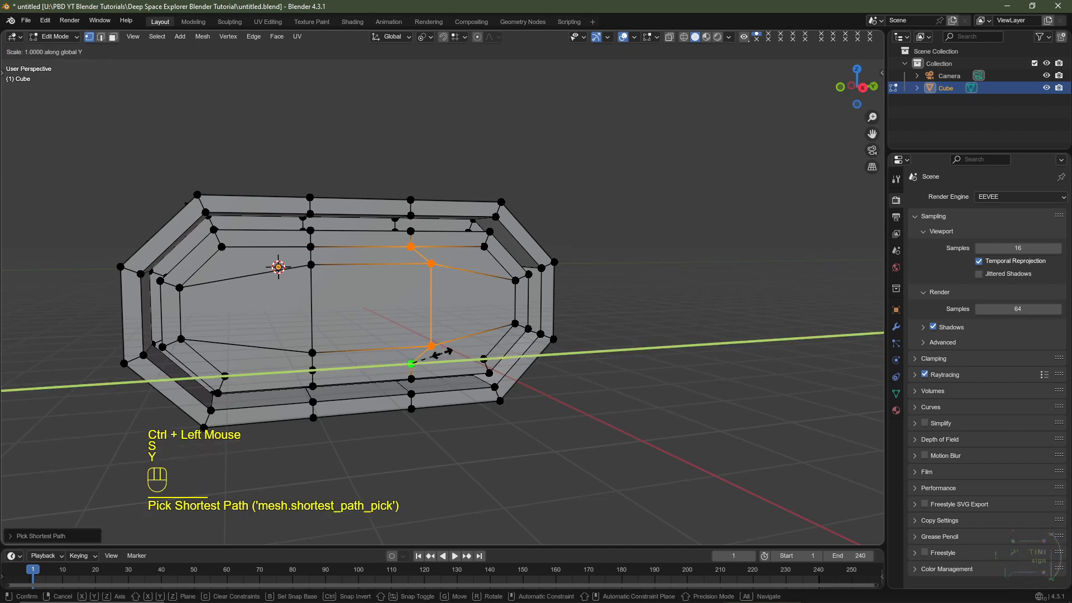
key(0)
key(Return)
Level the upper horizontal vertex row of the rear panel by scaling it to 0 along Z
click(515, 281)
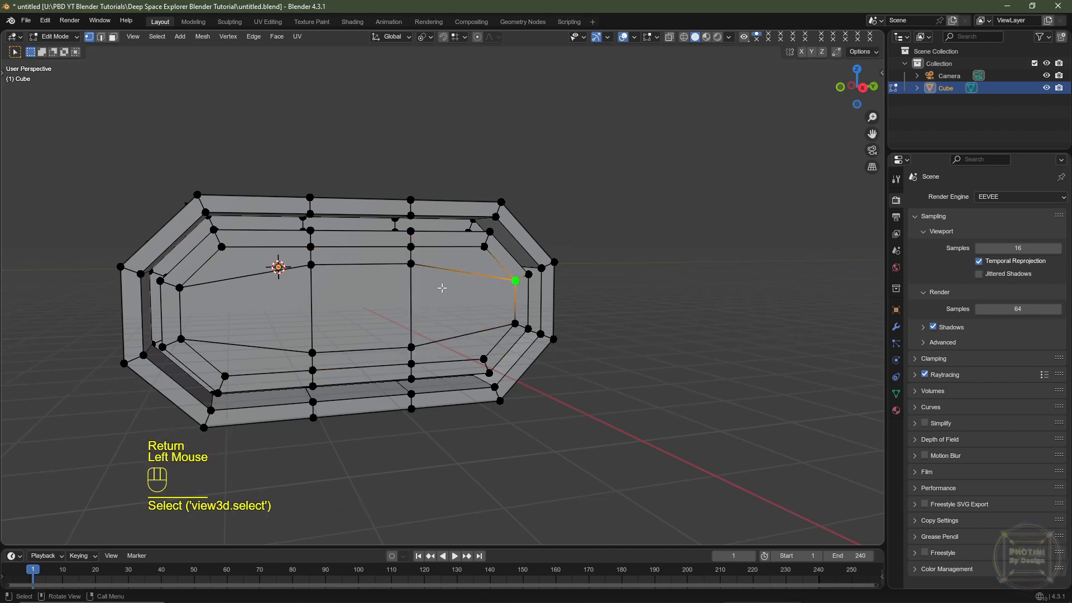
ctrl+click(183, 289)
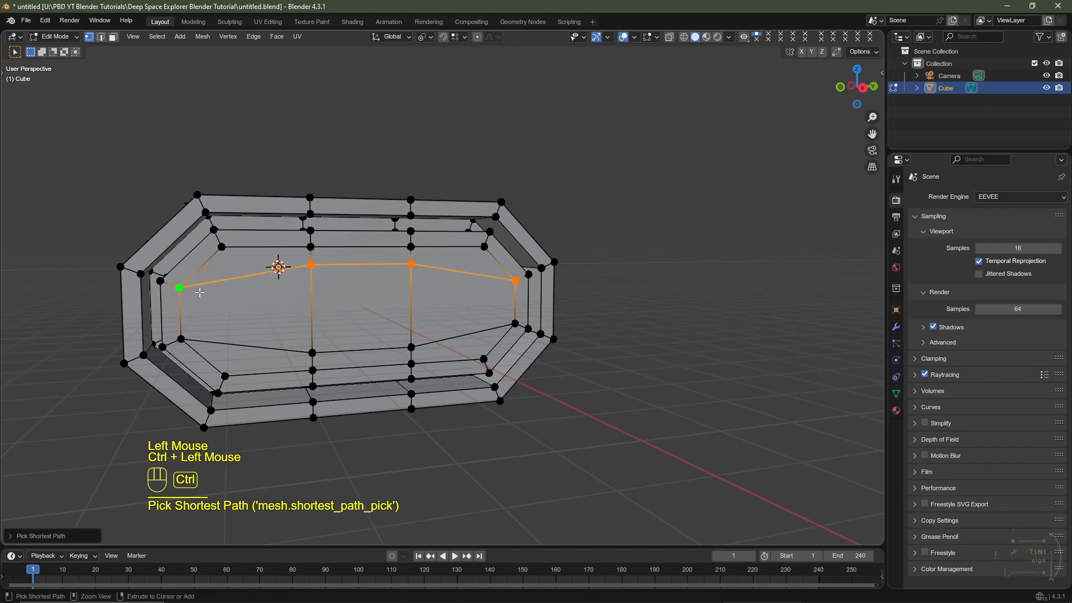
key(s)
key(z)
key(0)
key(Return)
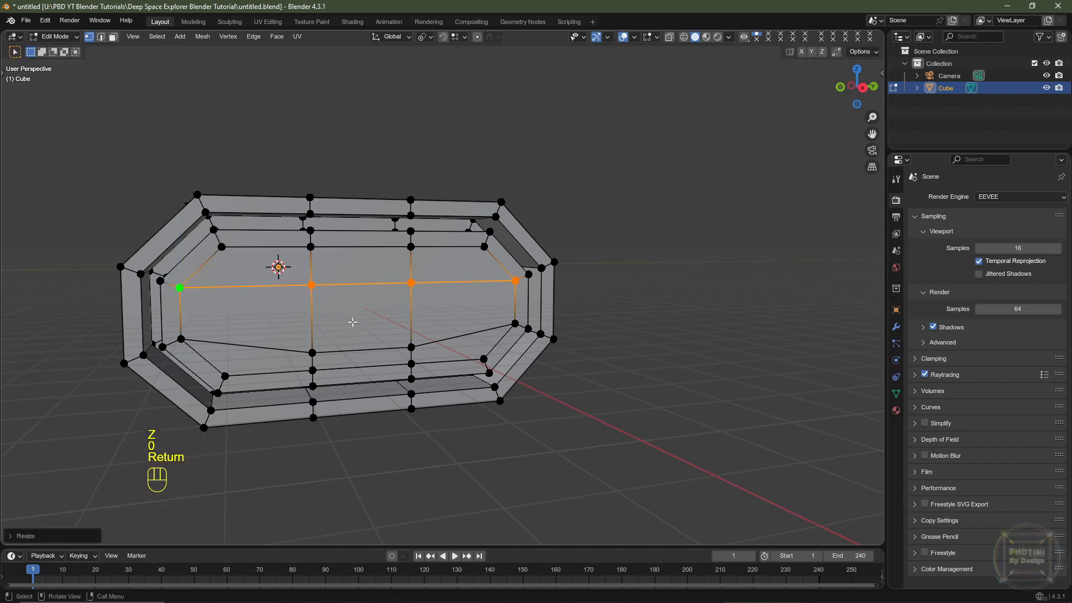
Level the lower horizontal vertex row of the rear panel by scaling it to 0 along Z
click(184, 339)
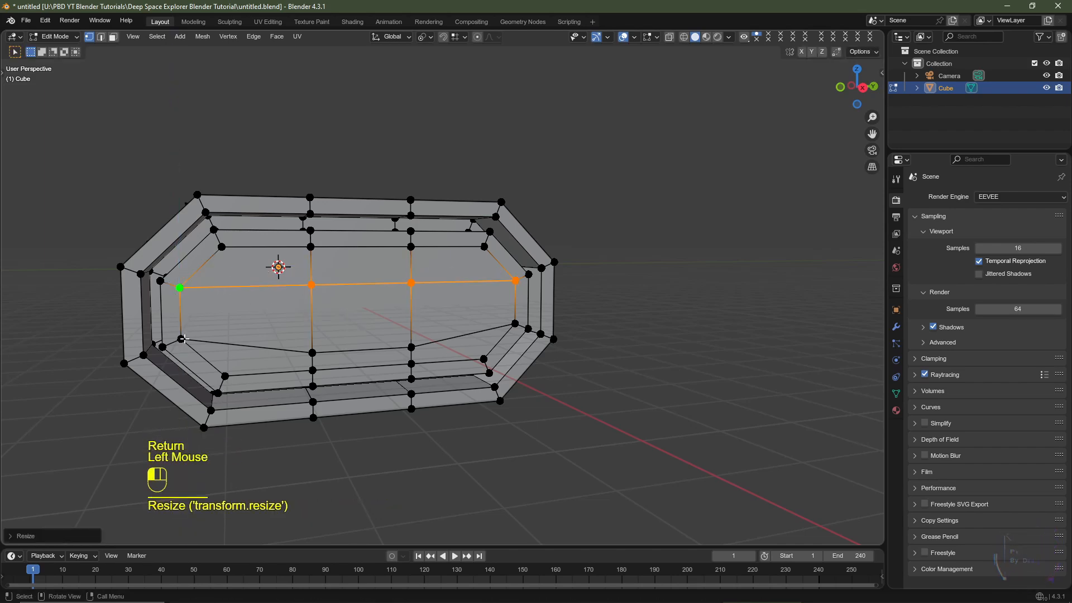
ctrl+click(516, 324)
key(s)
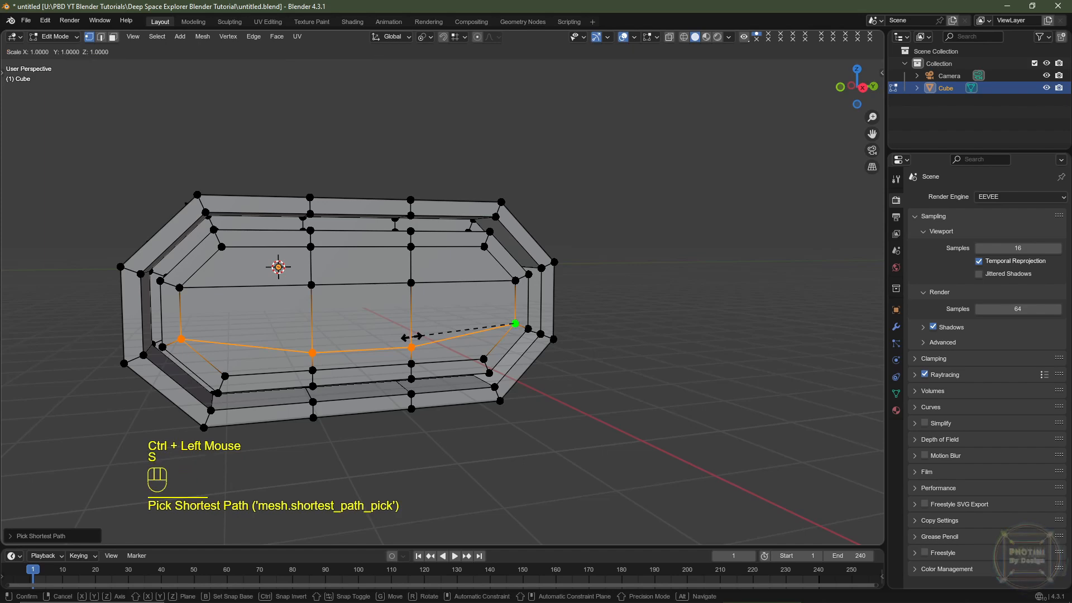
key(z)
key(0)
key(Return)
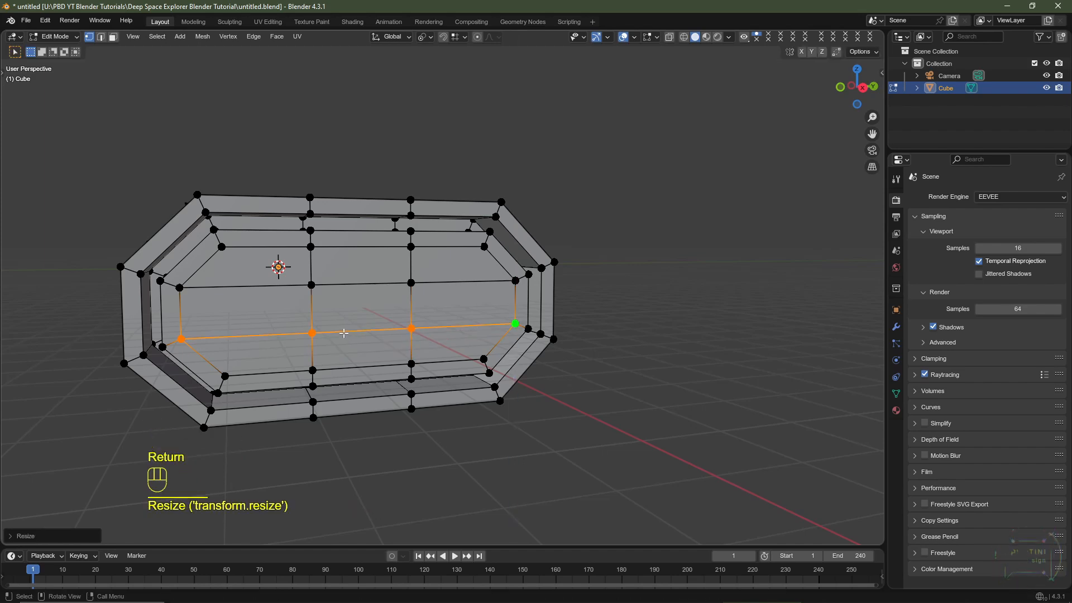
Select the nine inner rear faces and inset them individually with a thickness of 0.25 m
key(3)
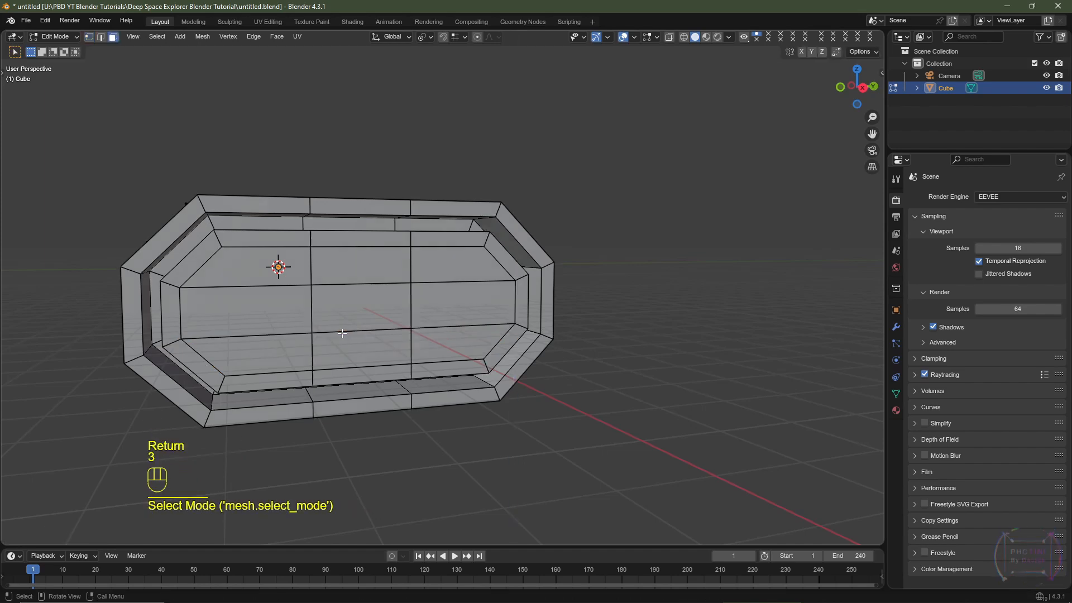
click(264, 268)
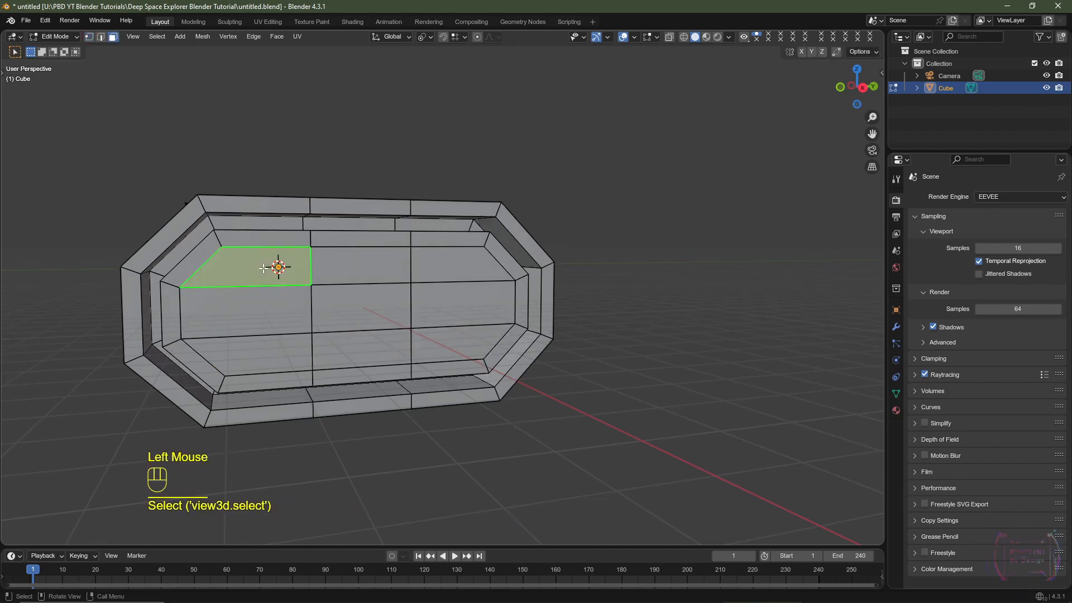
ctrl+shift+click(450, 342)
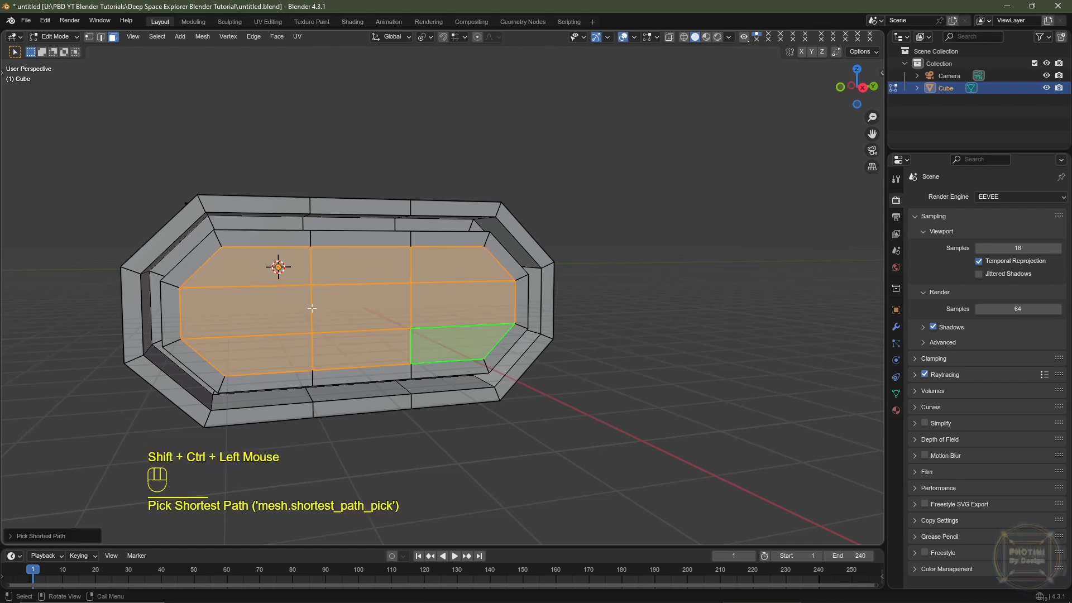
key(i)
key(i)
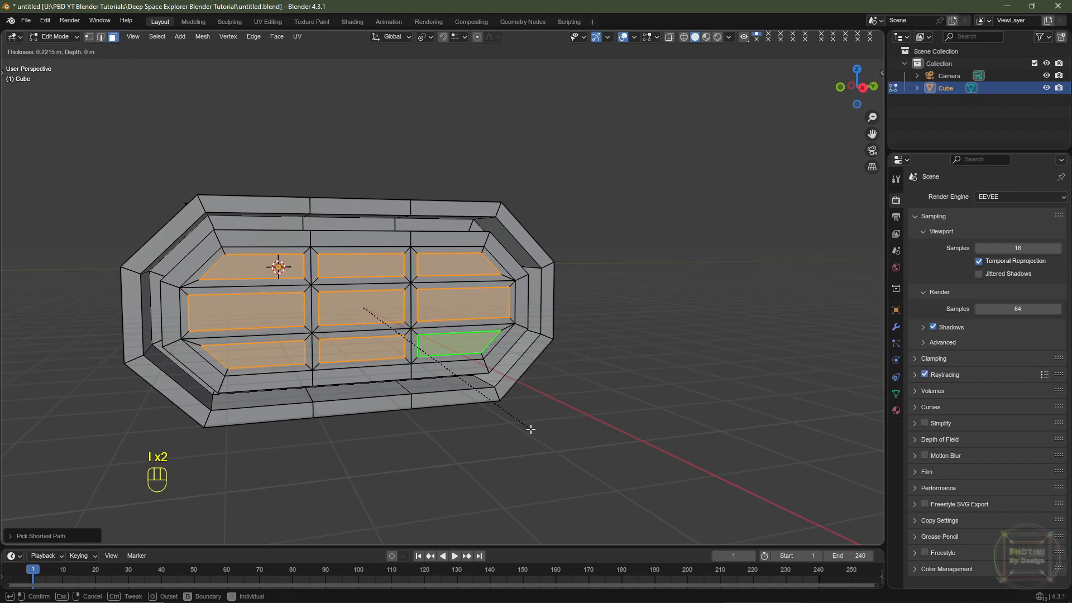
click(528, 430)
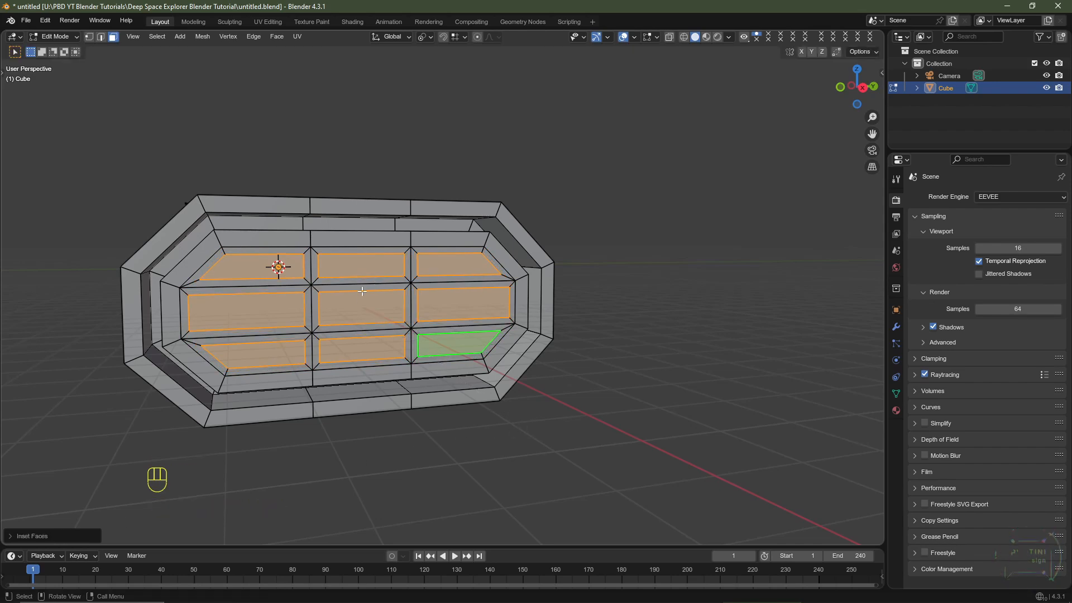
click(10, 537)
drag(119, 469, 121, 470)
click(121, 470)
text(.25)
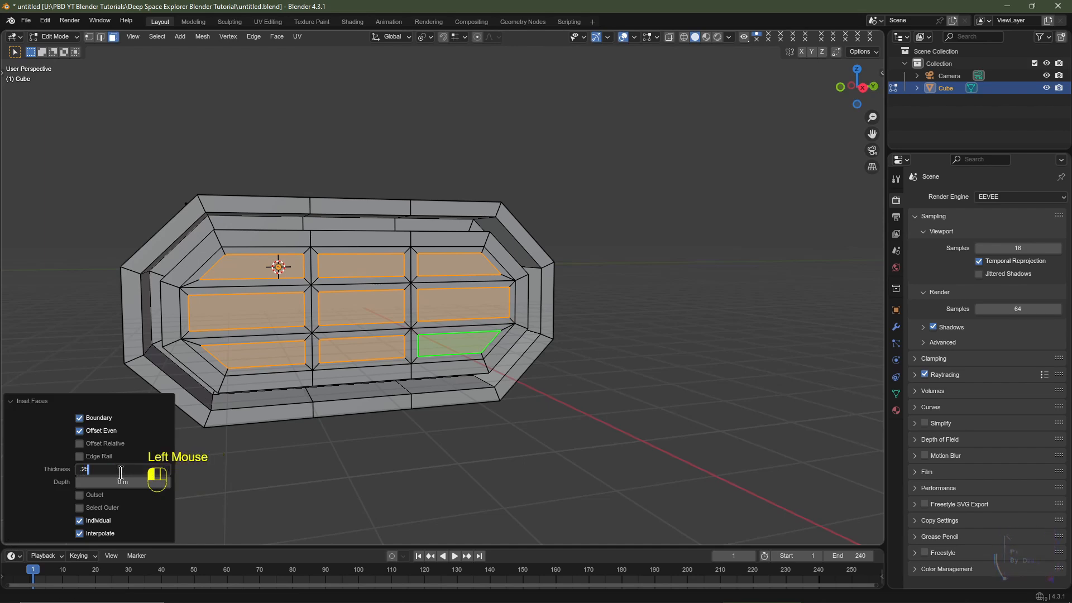
key(Return)
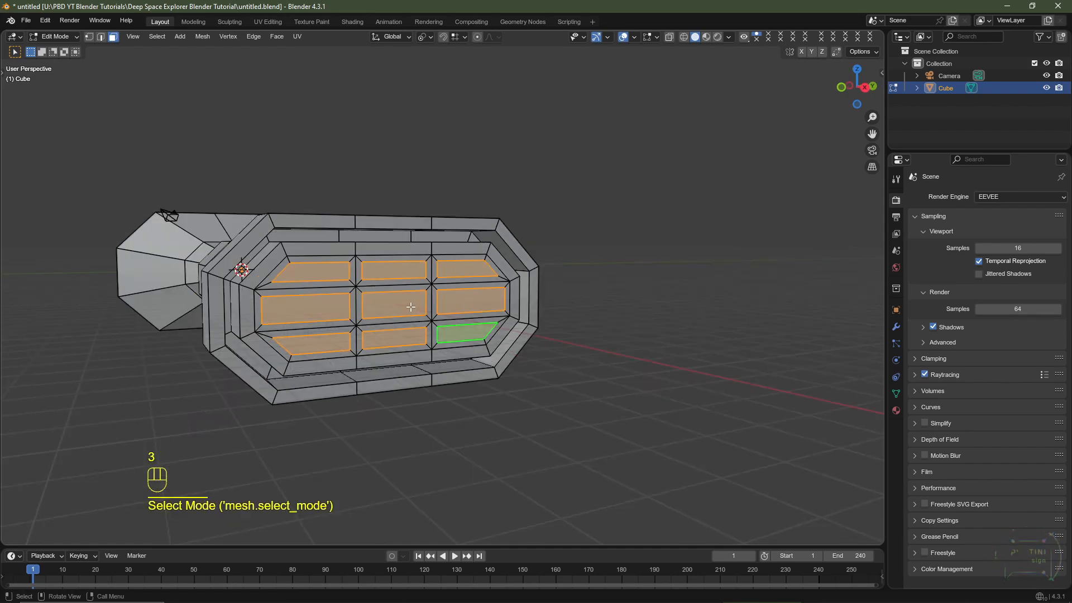
In wireframe front view, extrude the nine inset rear panels inward by -1 m along the X axis, then return to solid shading
key(1)
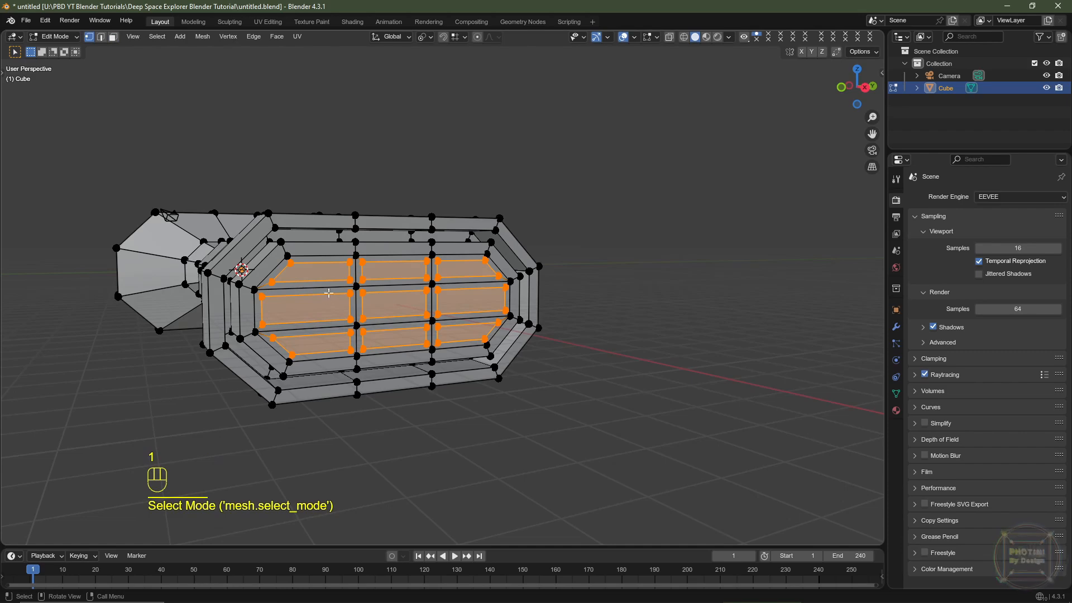
click(685, 37)
key(KP_1)
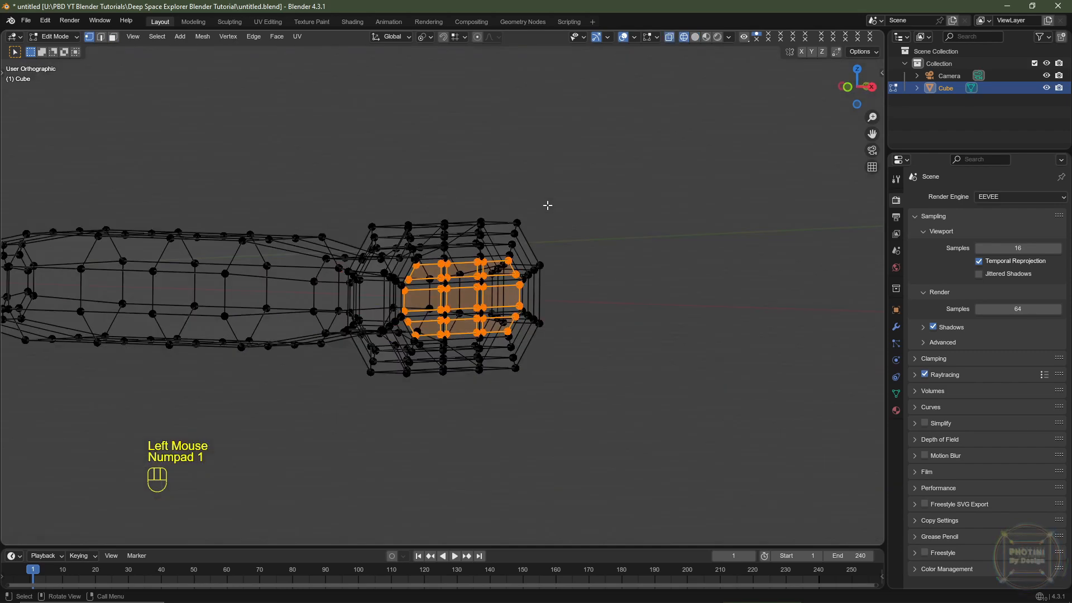
key(e)
key(x)
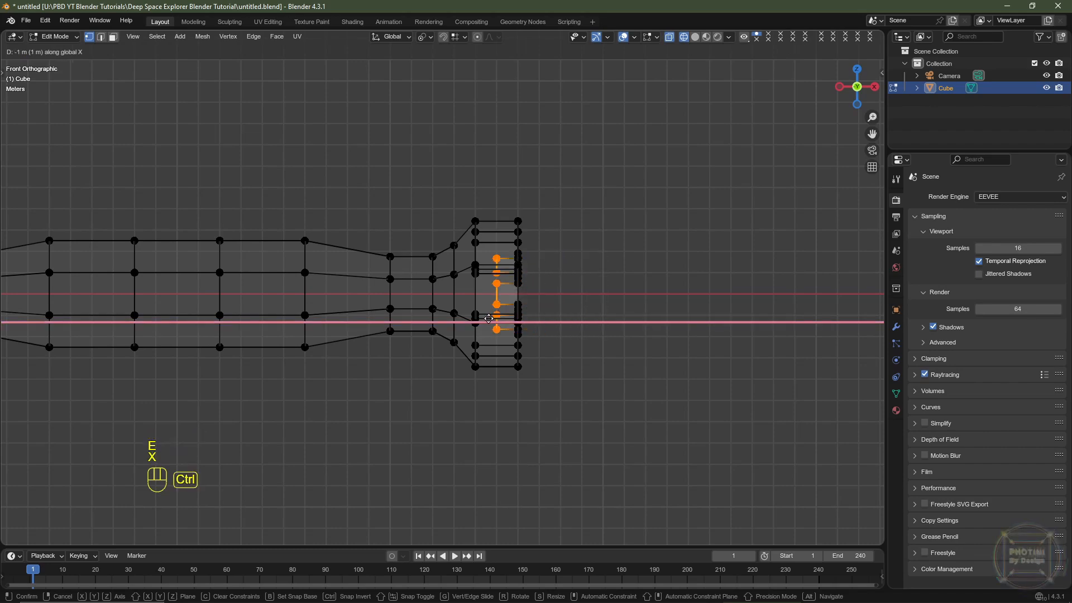
ctrl+click(502, 302)
click(695, 37)
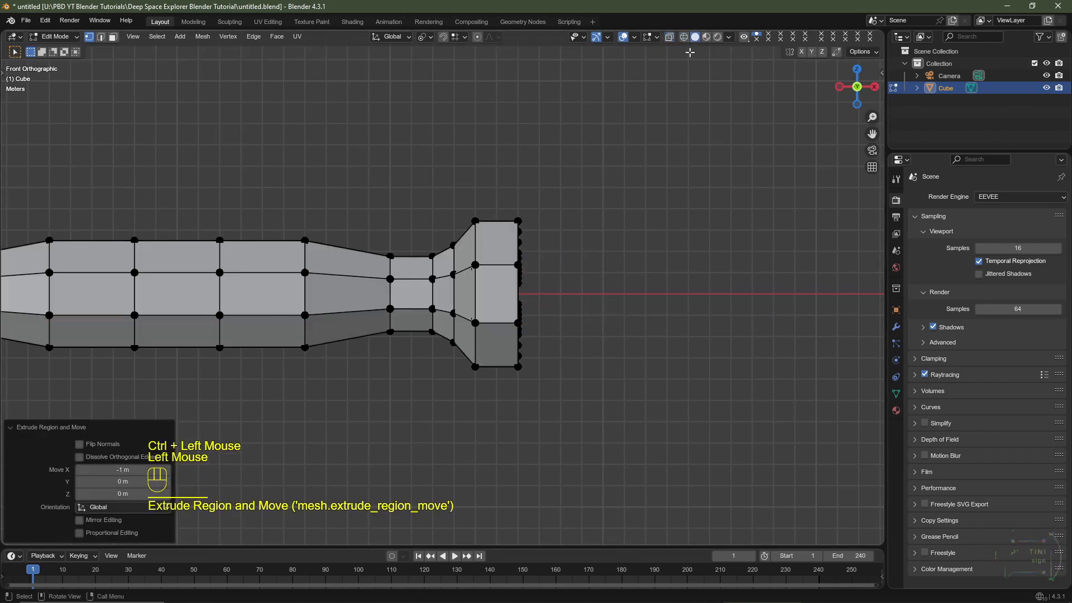
Examine the recessed rear grille in Object Mode from several angles and return to Edit Mode
mouse_move(623, 245)
middle_down()
mouse_move(629, 261)
mouse_move(597, 282)
middle_up()
key(Tab)
middle_drag(568, 337, 498, 220)
scroll(480, 277, down, 1)
scroll(480, 276, down, 1)
middle_drag(480, 277, 398, 295)
key(Tab)
Grow the selection to the entire rear cap and, in front view, move it outward about 1.6 m along the X axis
scroll(392, 266, up, 4)
scroll(398, 295, up, 2)
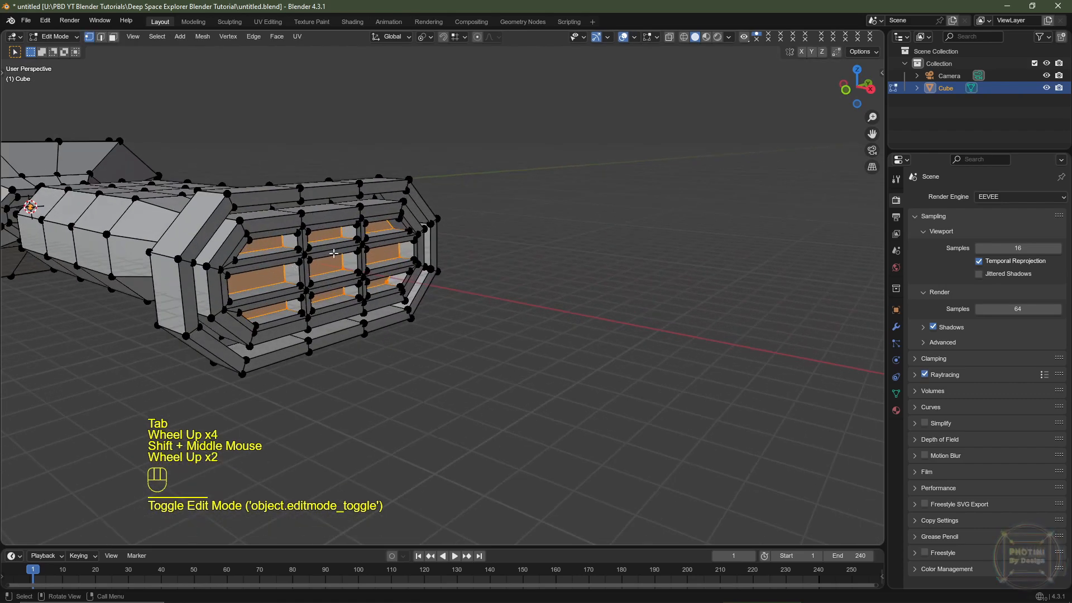
key(ctrl+KP_Add)
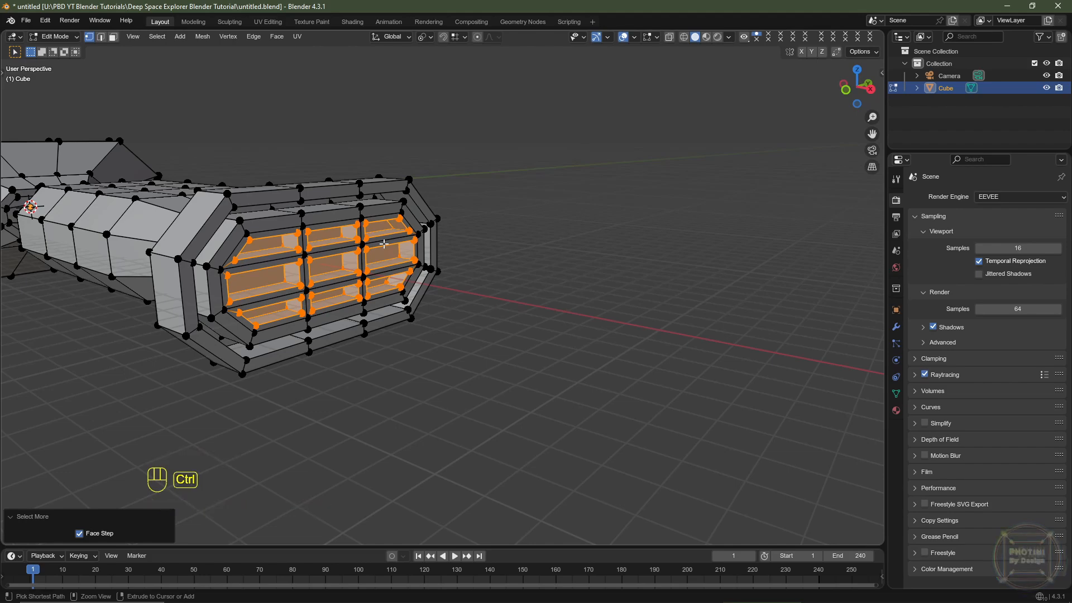
key(ctrl+KP_Add)
key(ctrl+KP_Add)
key(ctrl+KP_Add)
key(ctrl+KP_Add)
key(ctrl+KP_Add)
key(ctrl+KP_Add)
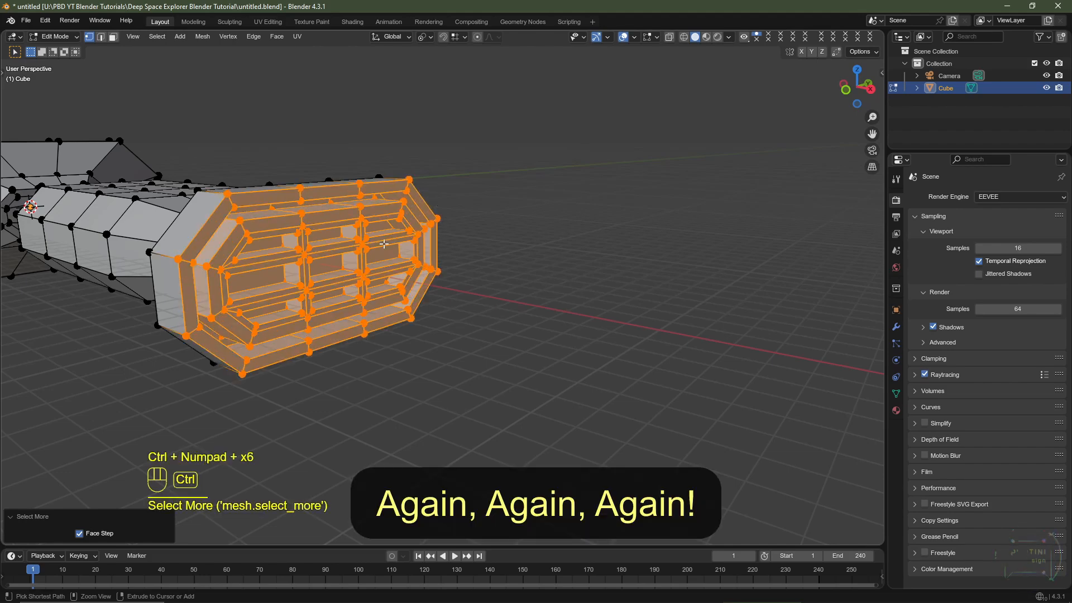
middle_drag(330, 196, 407, 218)
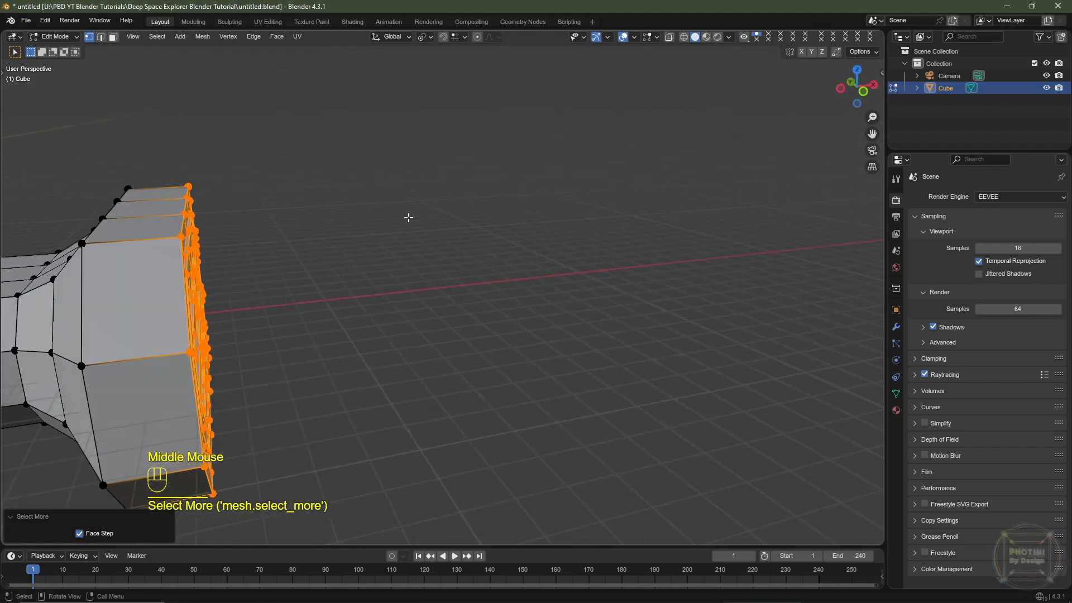
scroll(407, 218, down, 3)
key(KP_1)
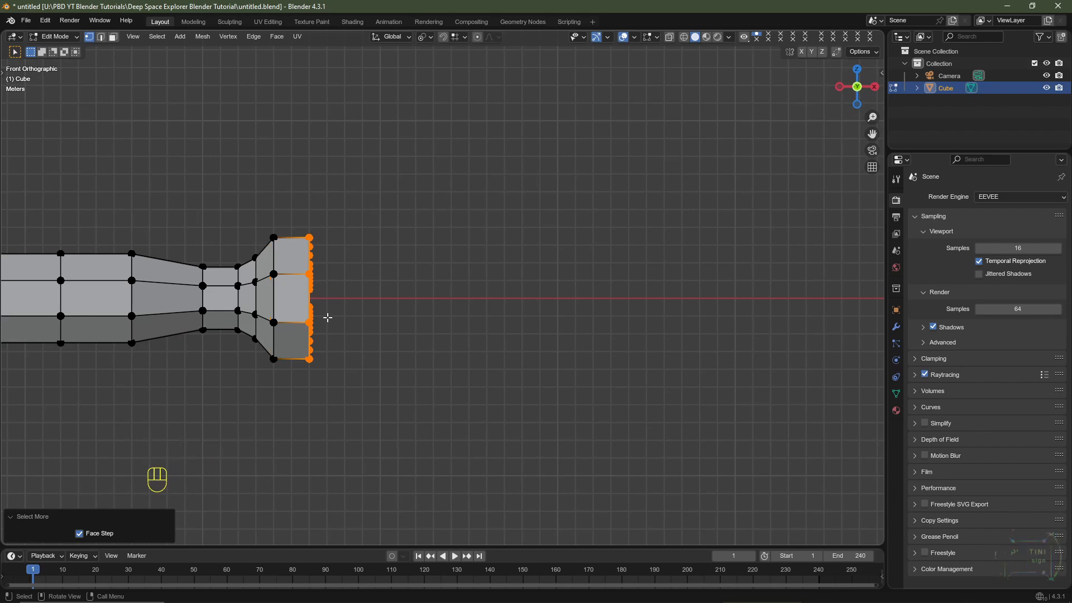
key(g)
key(x)
key(ctrl)
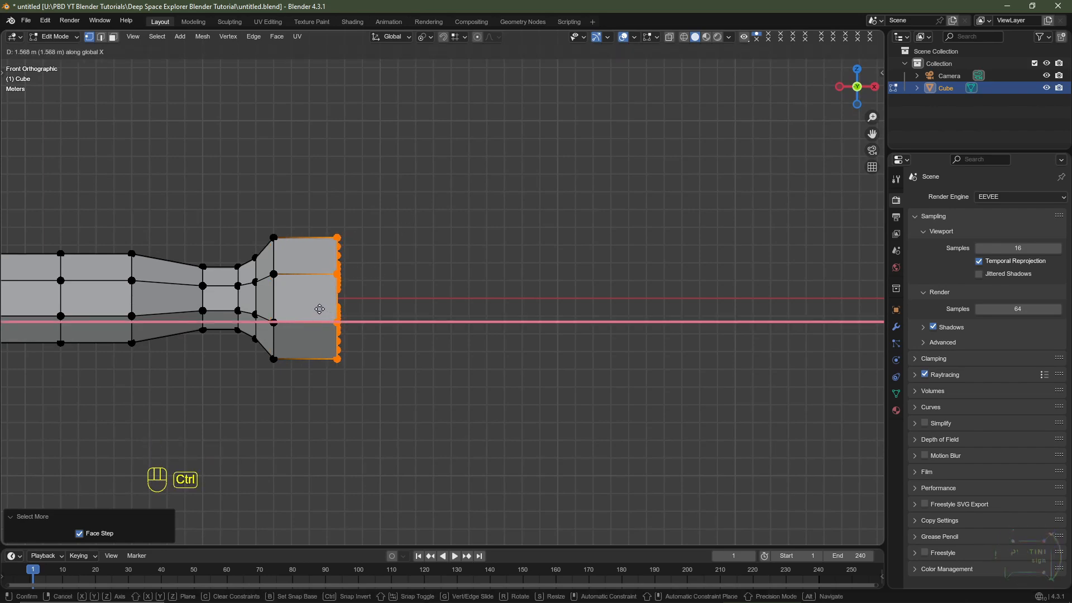
ctrl+click(319, 309)
Set the pivot point back to Median Point and switch to face selection at the side of the flared rear section
middle_drag(319, 309, 364, 332)
key(3)
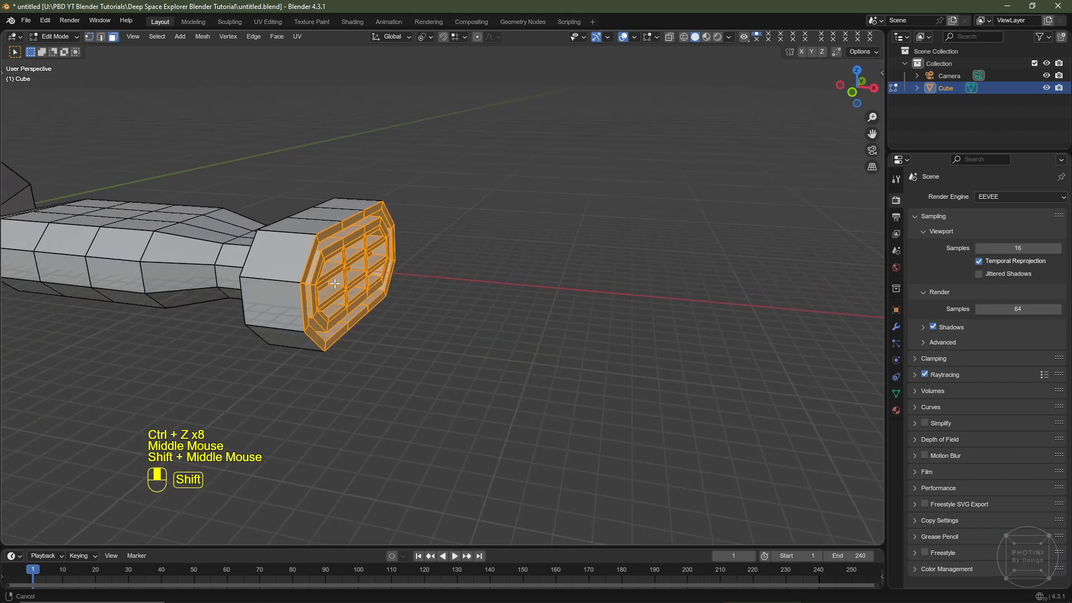
middle_drag(301, 279, 271, 272)
click(272, 272)
click(299, 293)
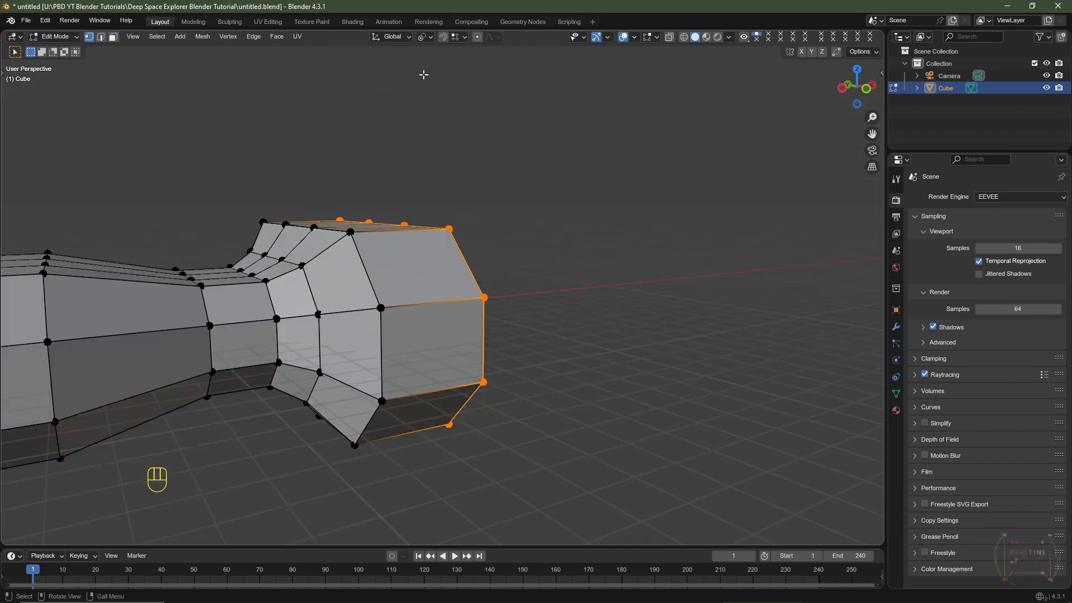
click(429, 37)
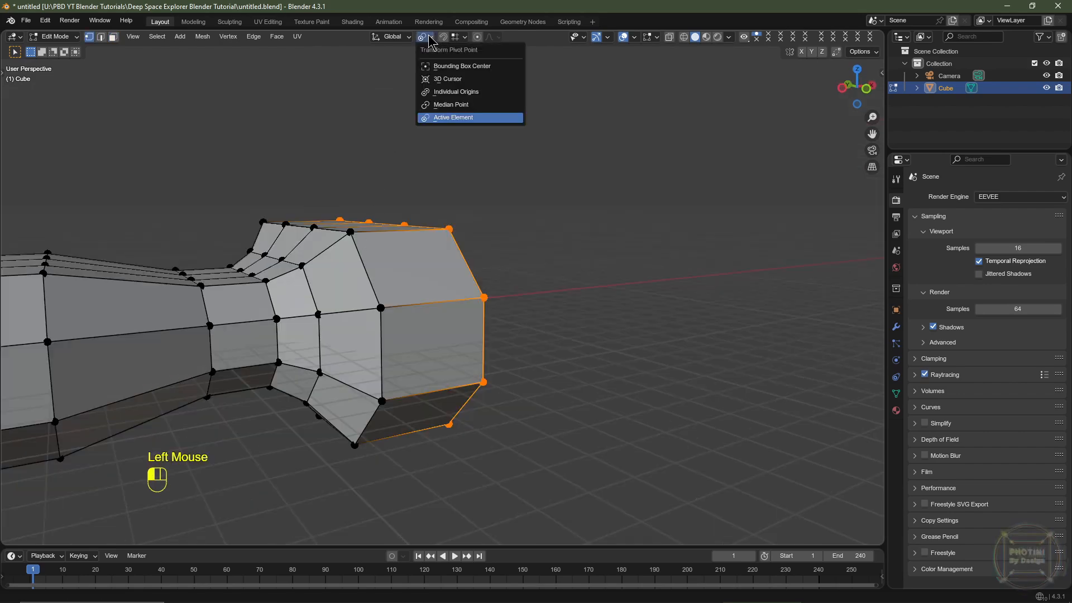
click(449, 105)
key(1)
key(3)
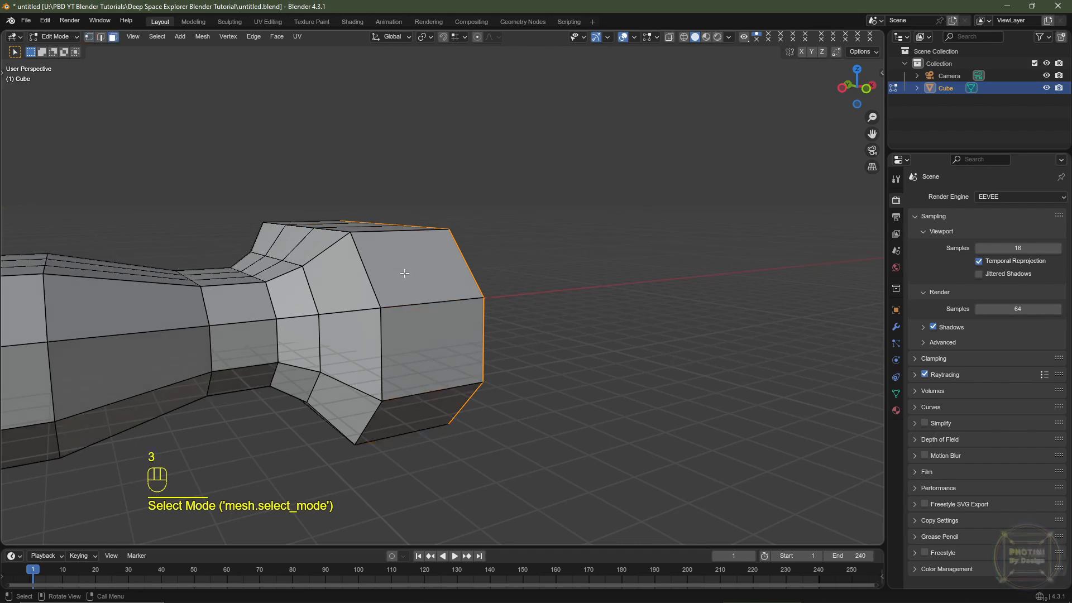
Select the three slanted faces on each side of the rear section where it widens into the flare
click(341, 278)
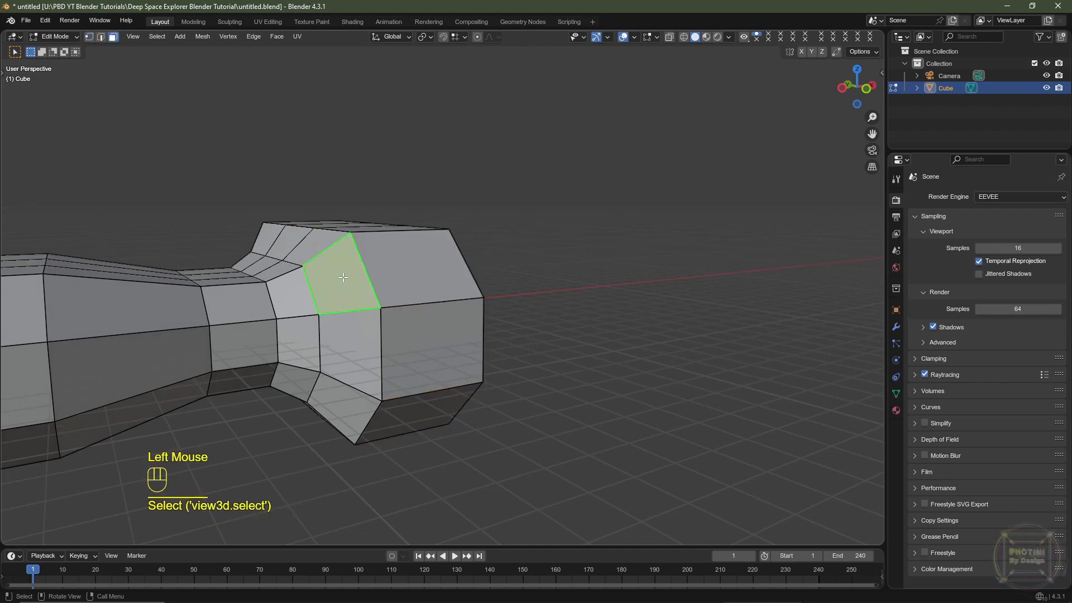
ctrl+shift+click(340, 406)
shift+middle_drag(340, 406, 291, 283)
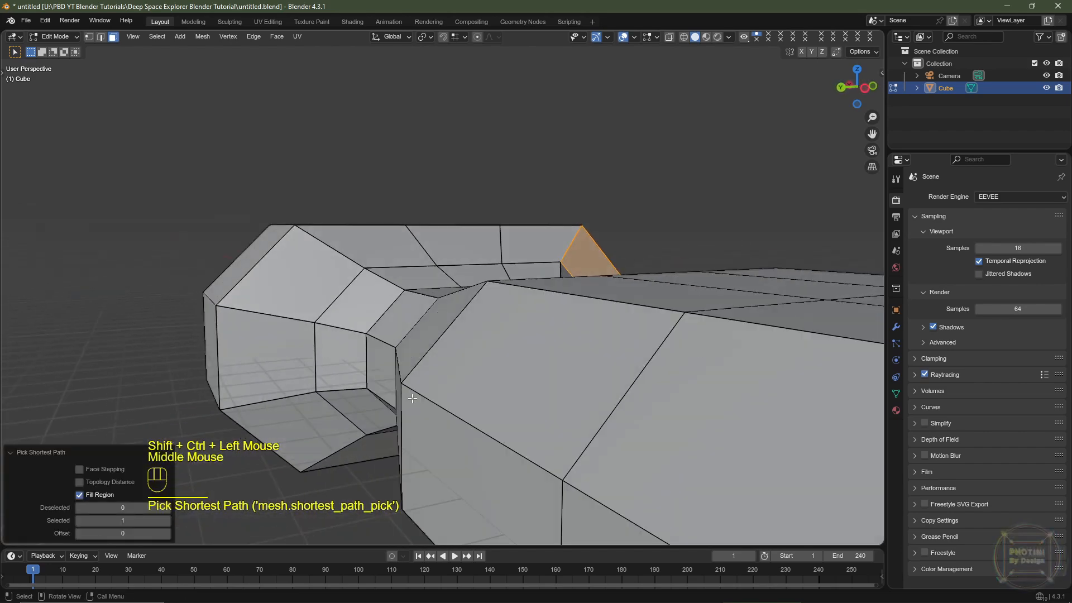
shift+click(291, 283)
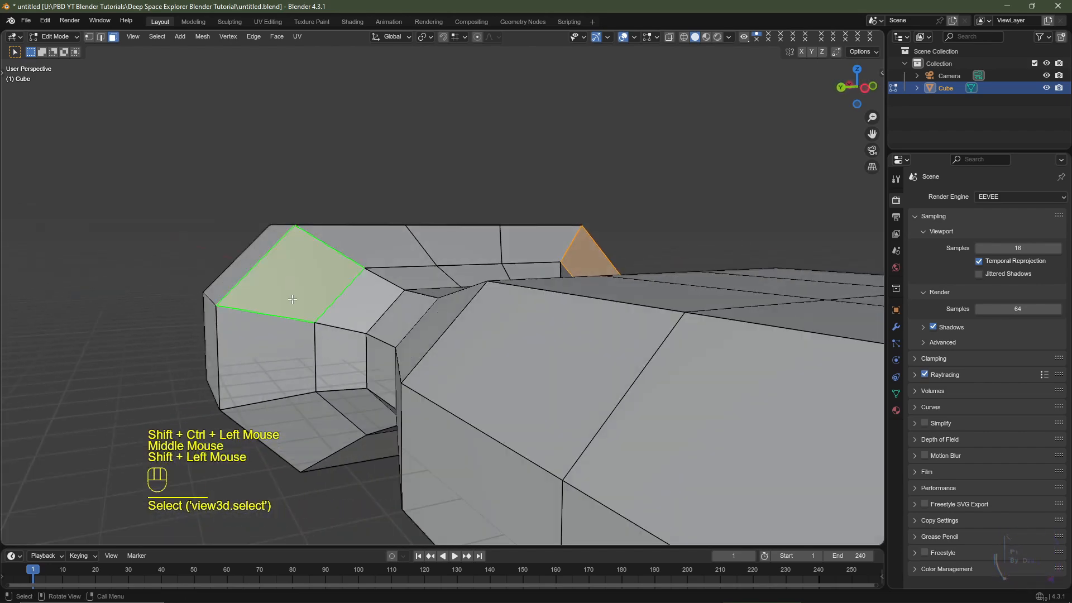
ctrl+shift+click(318, 436)
Inset the selected slanted side faces individually with a thickness of 0.5 m
middle_drag(414, 424, 565, 411)
key(i)
click(546, 411)
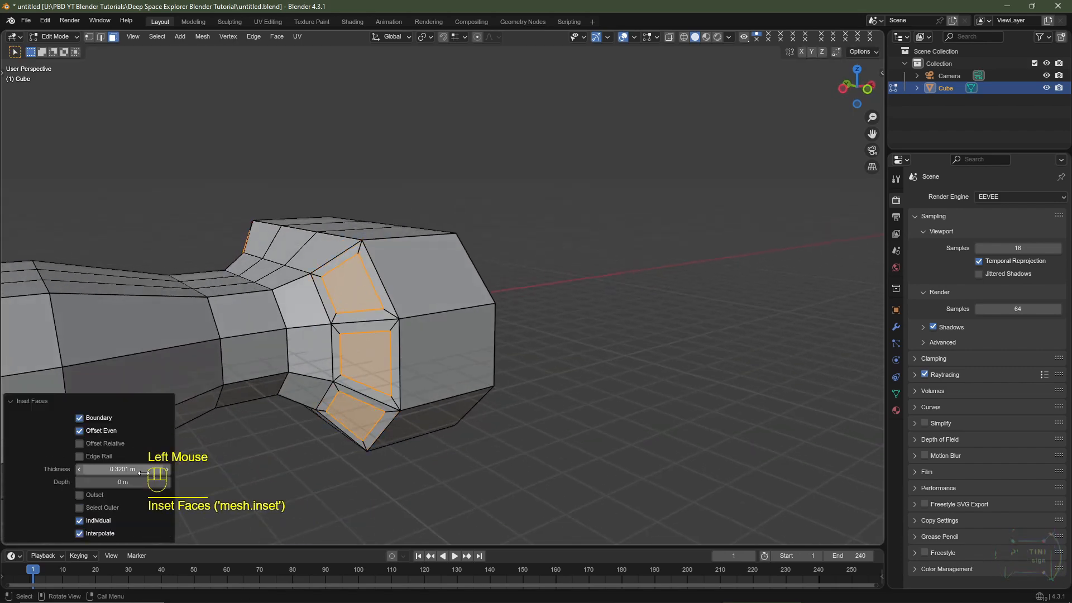
double_click(130, 468)
text(.5)
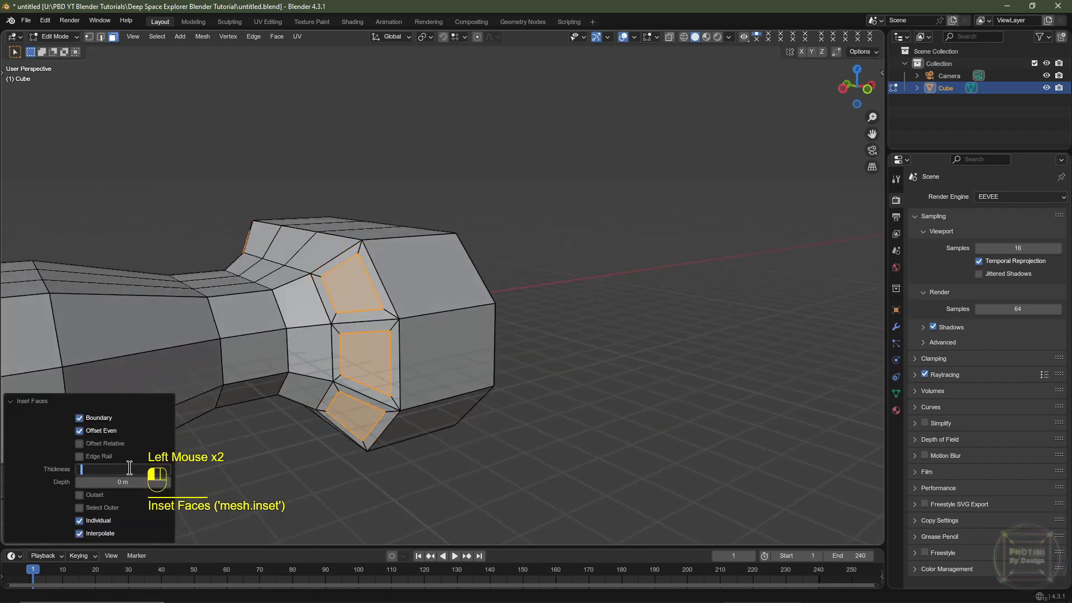
key(Return)
In wireframe front view, extrude the inset side panels 1.5 m along the X axis into the rear section
key(1)
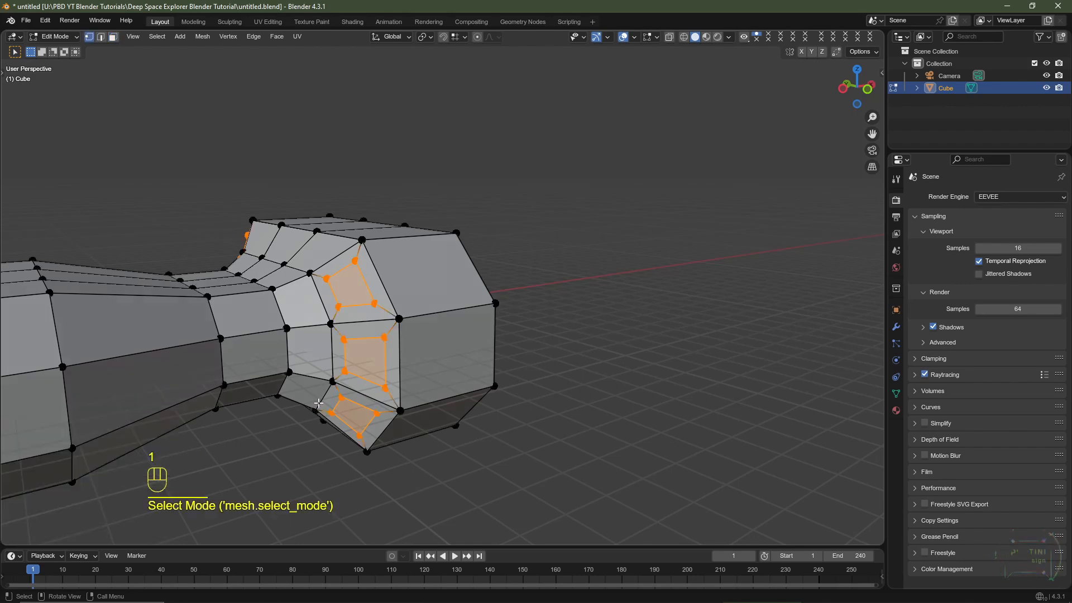
click(669, 37)
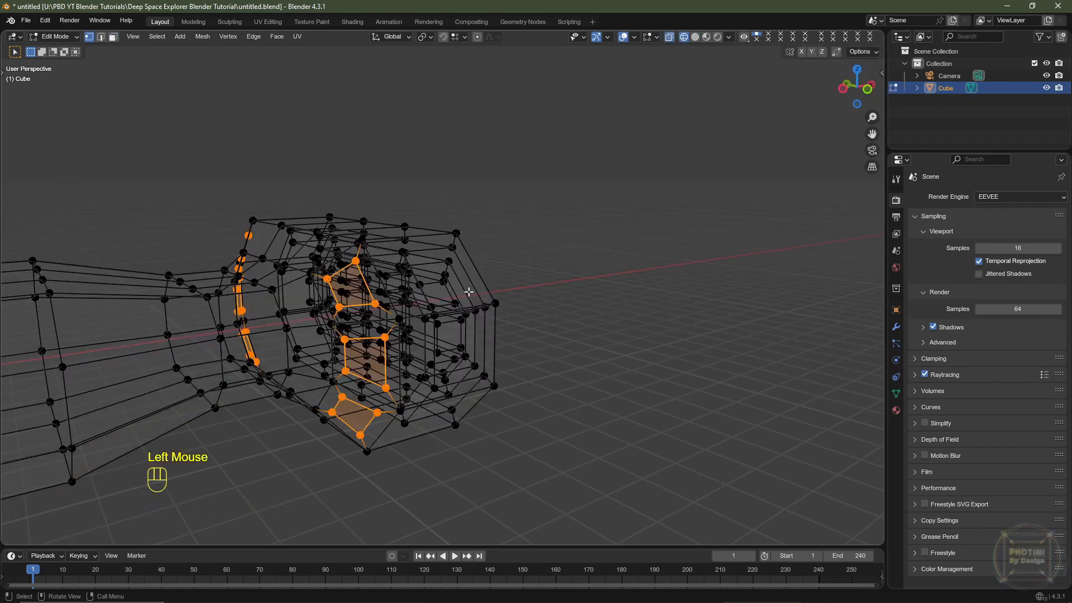
key(KP_1)
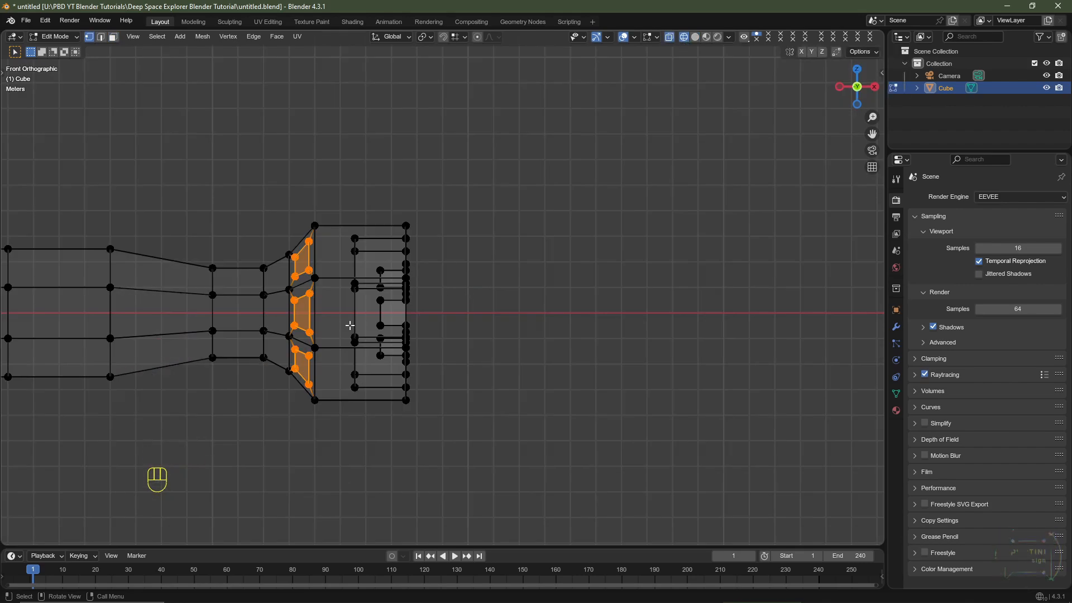
key(e)
key(x)
key(ctrl)
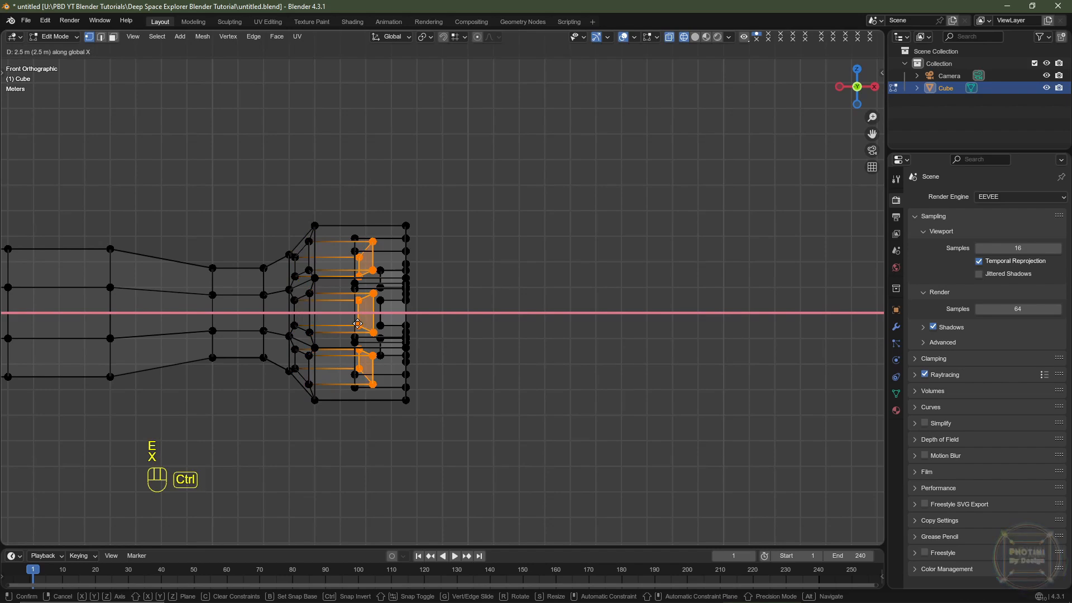
ctrl+click(331, 323)
Flatten the extruded panels by scaling them to 0 along the X axis, and return to solid shading
key(s)
key(x)
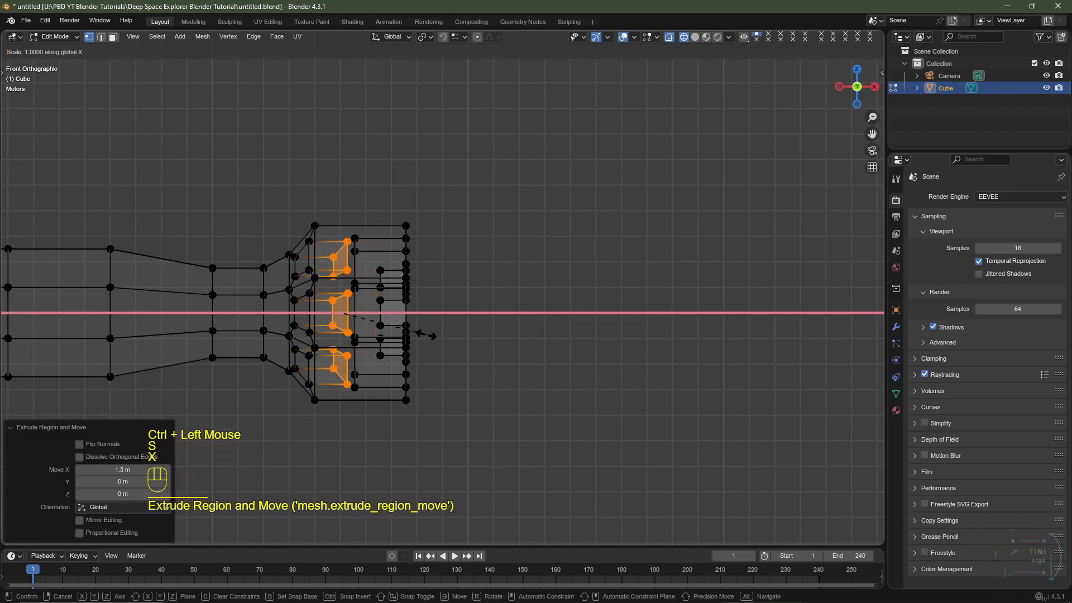
key(0)
key(Return)
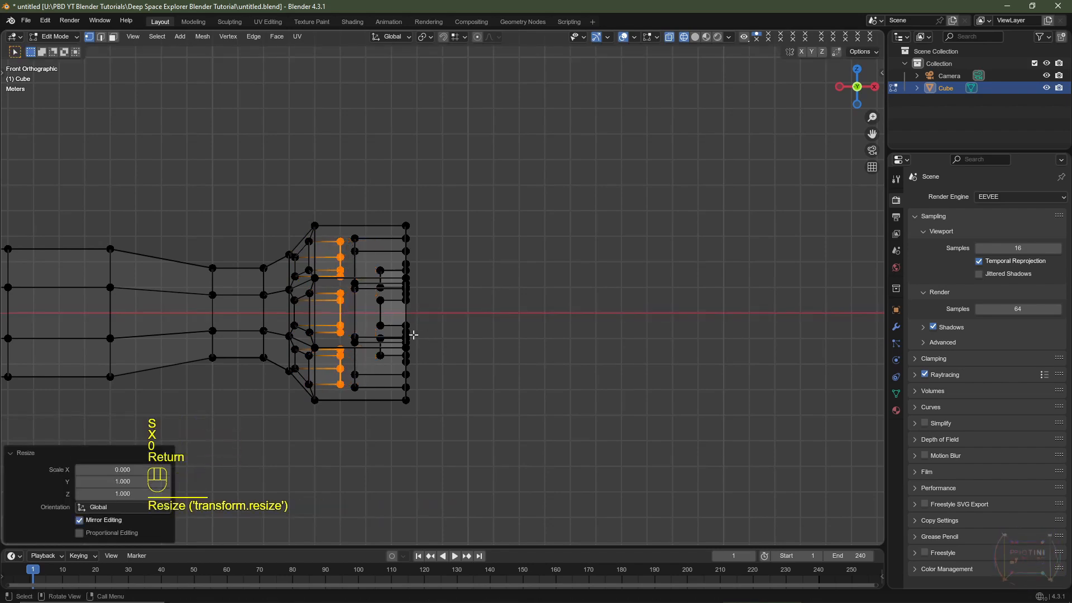
click(695, 37)
Examine the recessed side panels and the whole ship in Object Mode, and return to Edit Mode near the middle section
scroll(370, 317, down, 2)
key(Tab)
key(Tab)
key(Tab)
mouse_move(358, 331)
middle_down()
mouse_move(398, 335)
mouse_move(391, 340)
middle_up()
scroll(342, 350, down, 1)
scroll(390, 340, down, 2)
shift+middle_drag(391, 341, 491, 344)
scroll(406, 341, up, 3)
key(Tab)
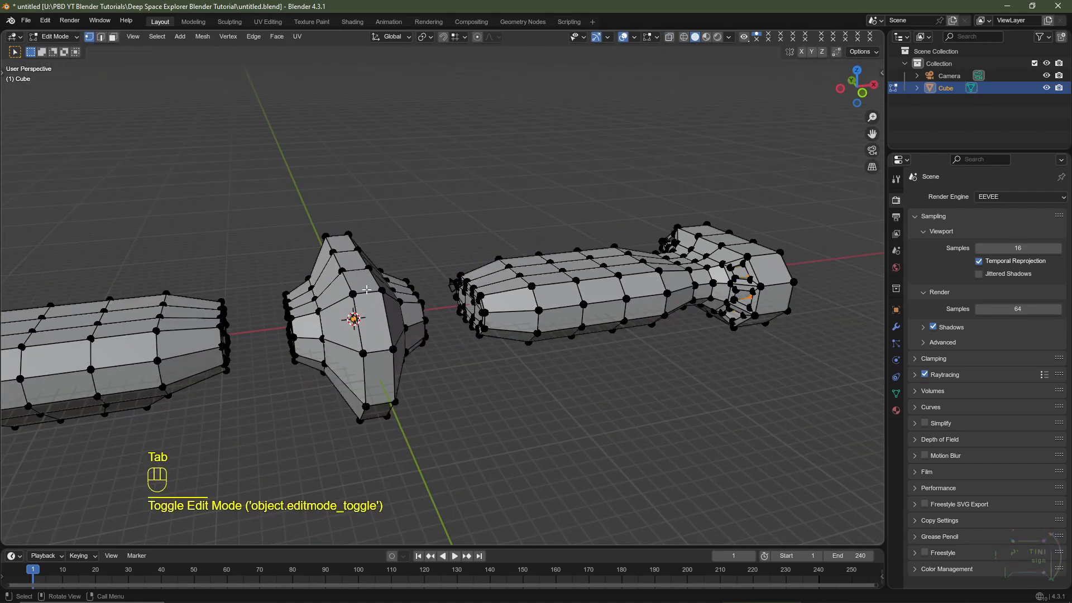
Select the face loop running around the widest rim of the flared middle section
key(3)
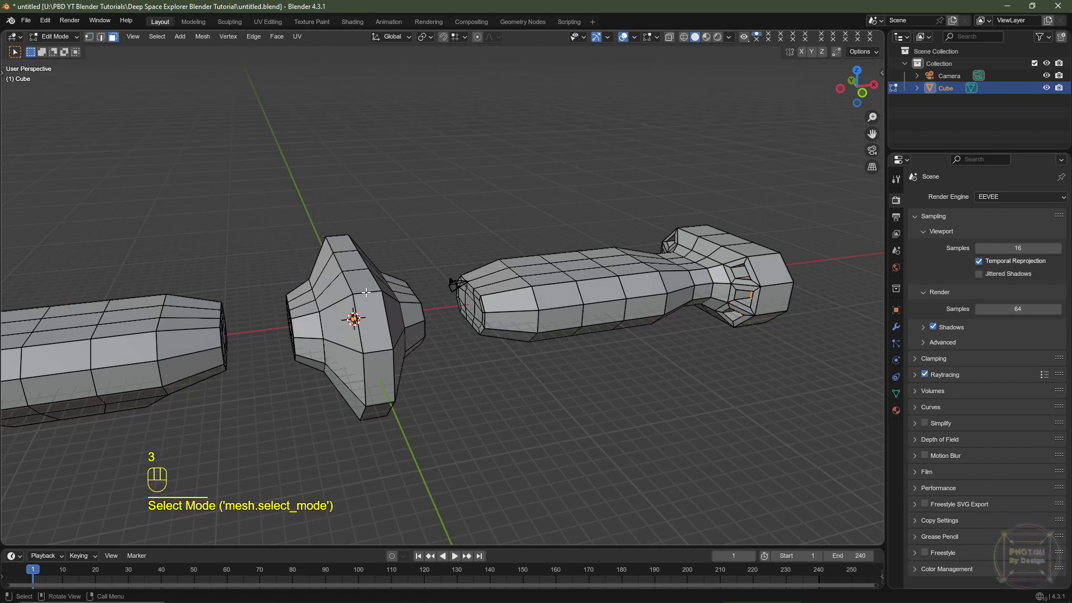
click(364, 288)
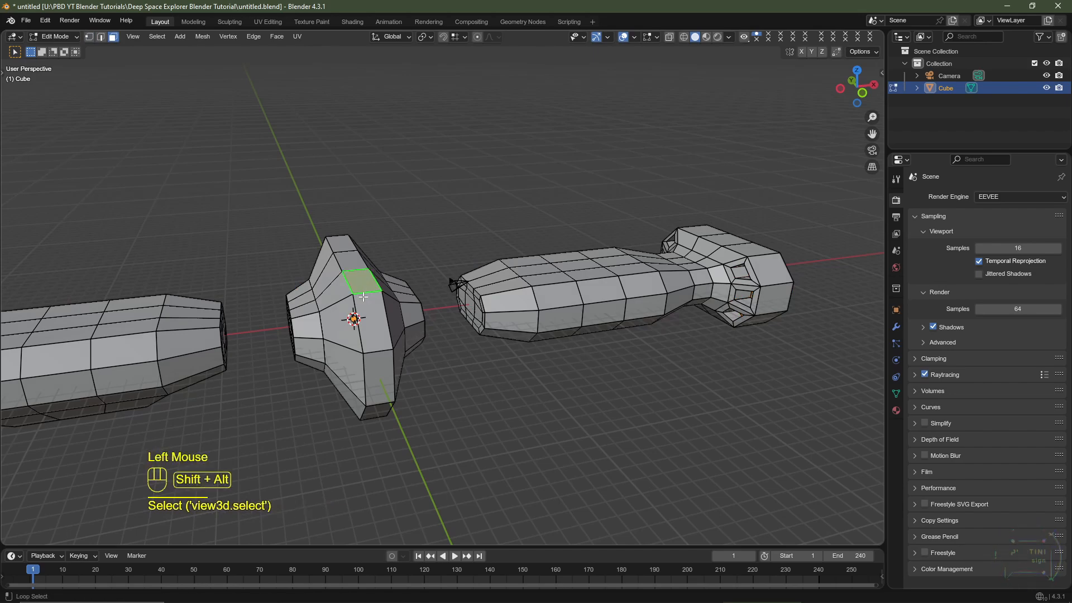
alt+shift+click(363, 293)
alt+shift+click(363, 293)
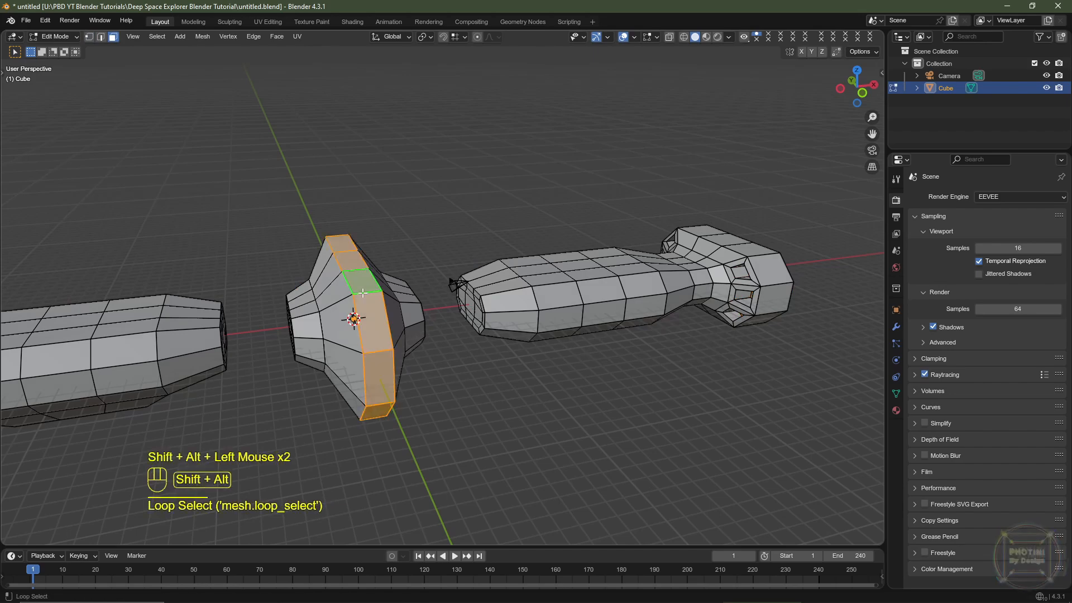
middle_drag(366, 351, 418, 355)
Duplicate the selected rim faces in place and separate them into their own object
key(shift+d)
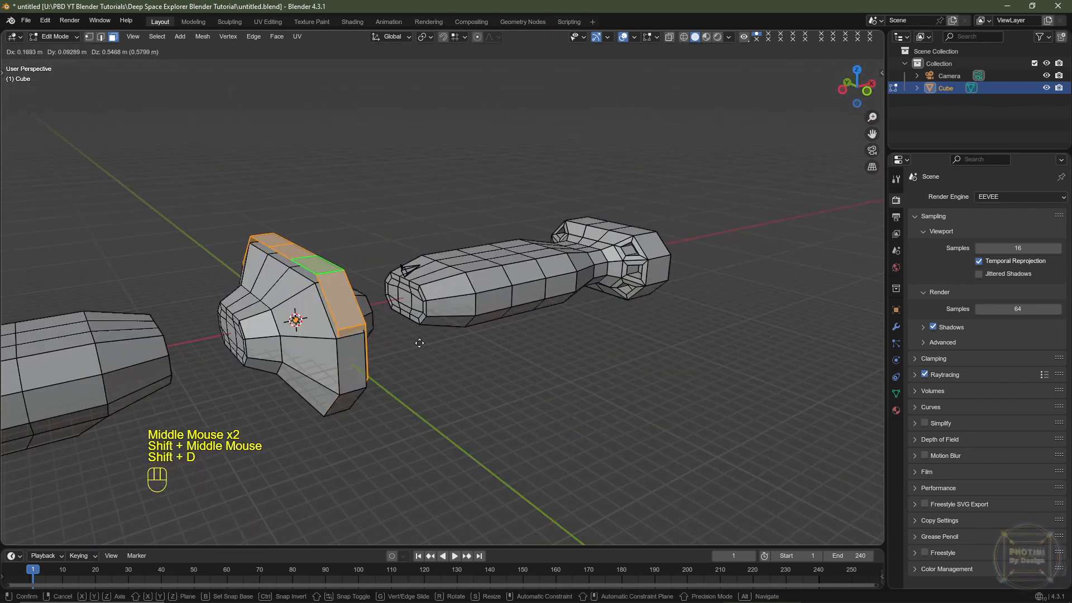
right_click(431, 304)
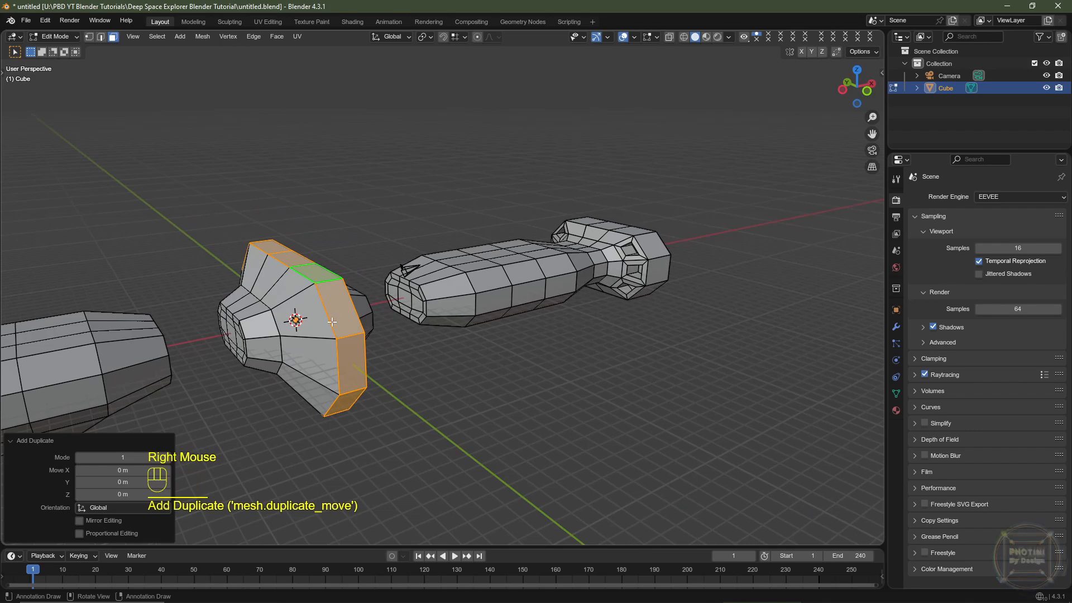
key(p)
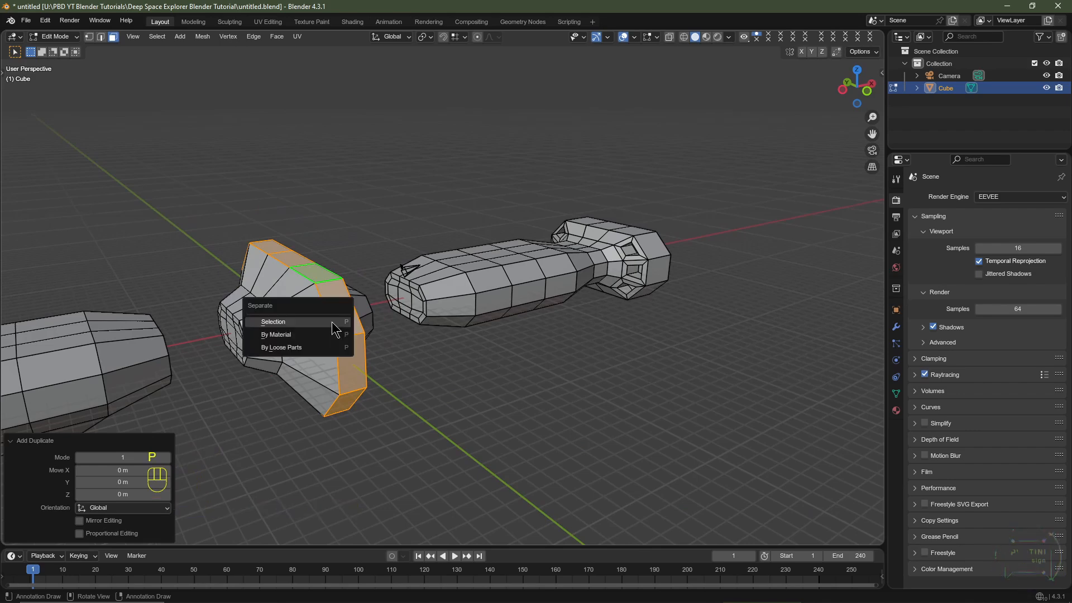
click(333, 323)
Edit the separated rim band on its own and scale all of it to 0.5 along the X axis
key(Tab)
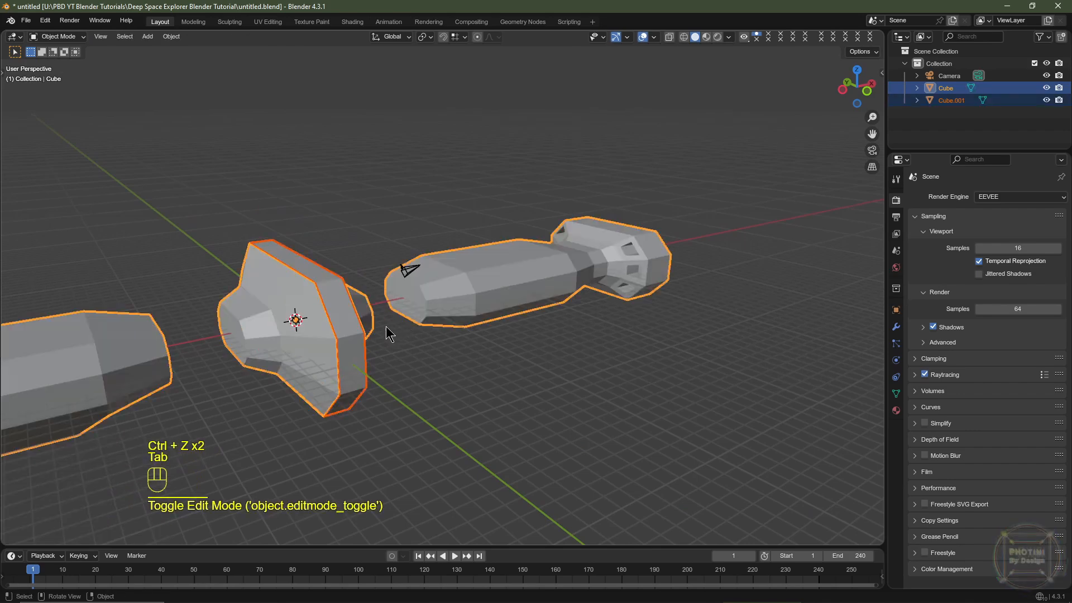
click(333, 287)
key(Tab)
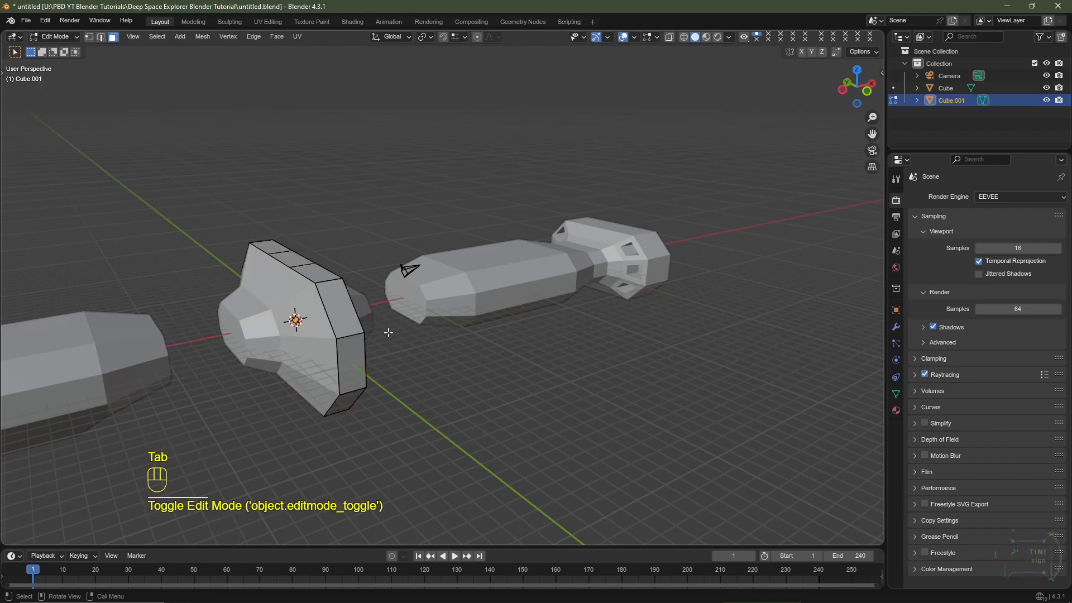
key(a)
key(s)
key(Escape)
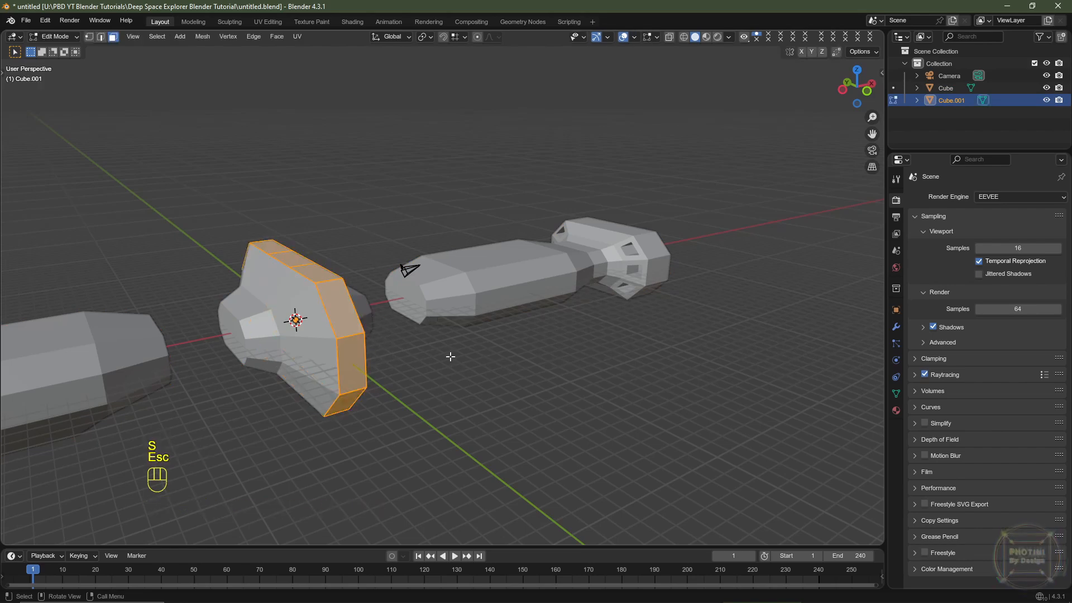
key(s)
key(x)
key(period)
key(5)
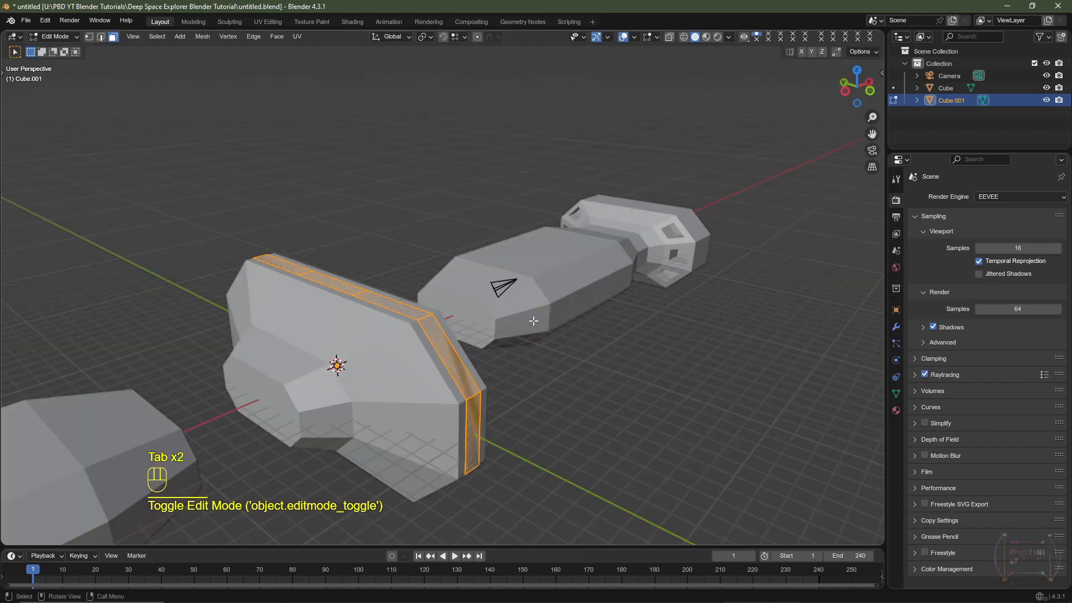
In Object Mode, add a Solidify modifier to the rim band and thicken it outward with an offset of 1
key(Tab)
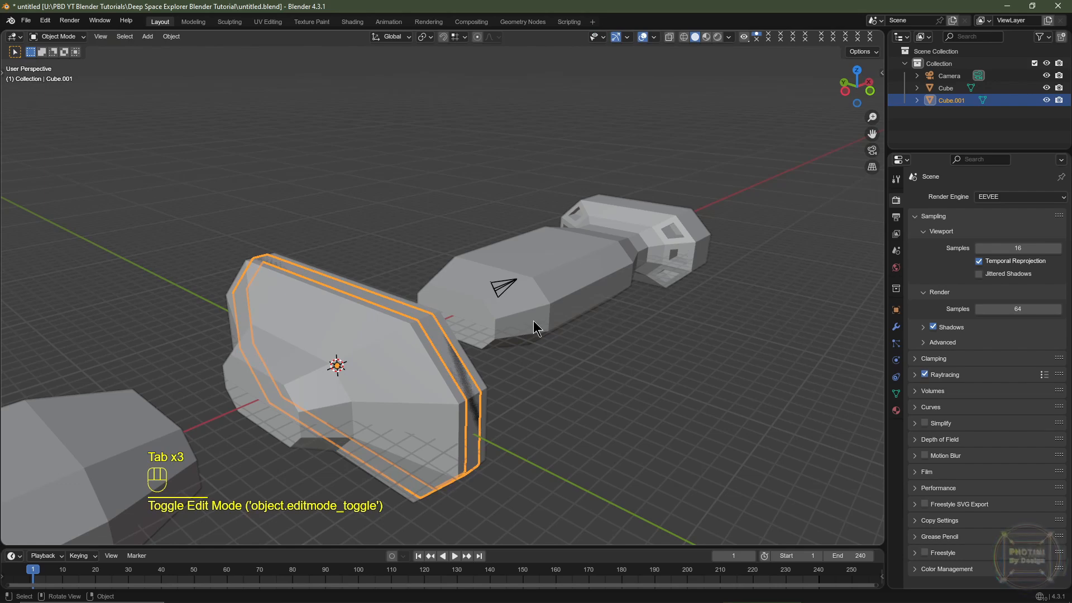
click(896, 328)
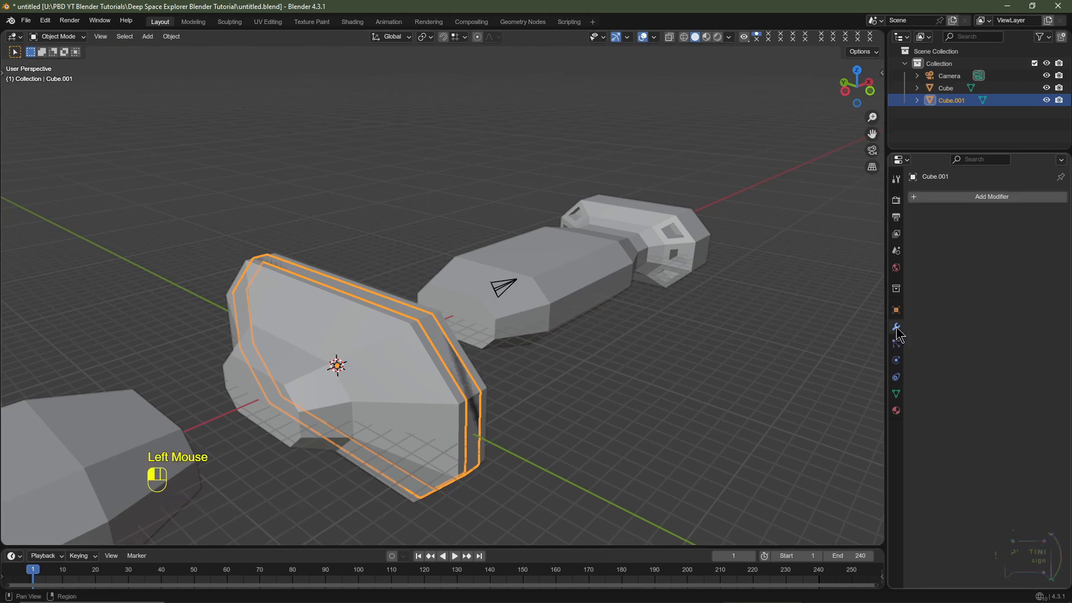
click(976, 197)
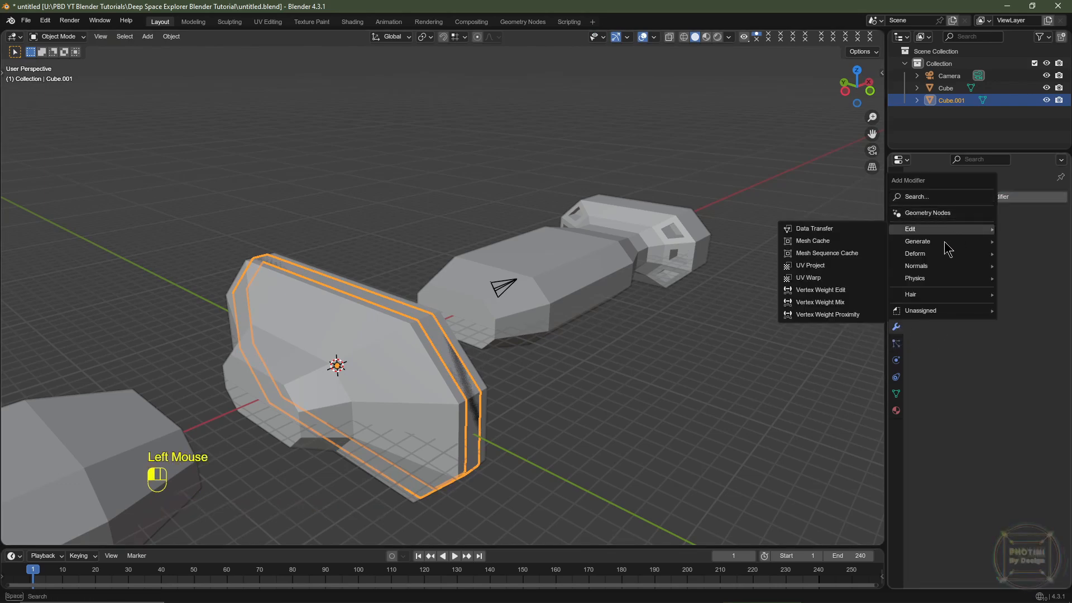
mouse_move(936, 241)
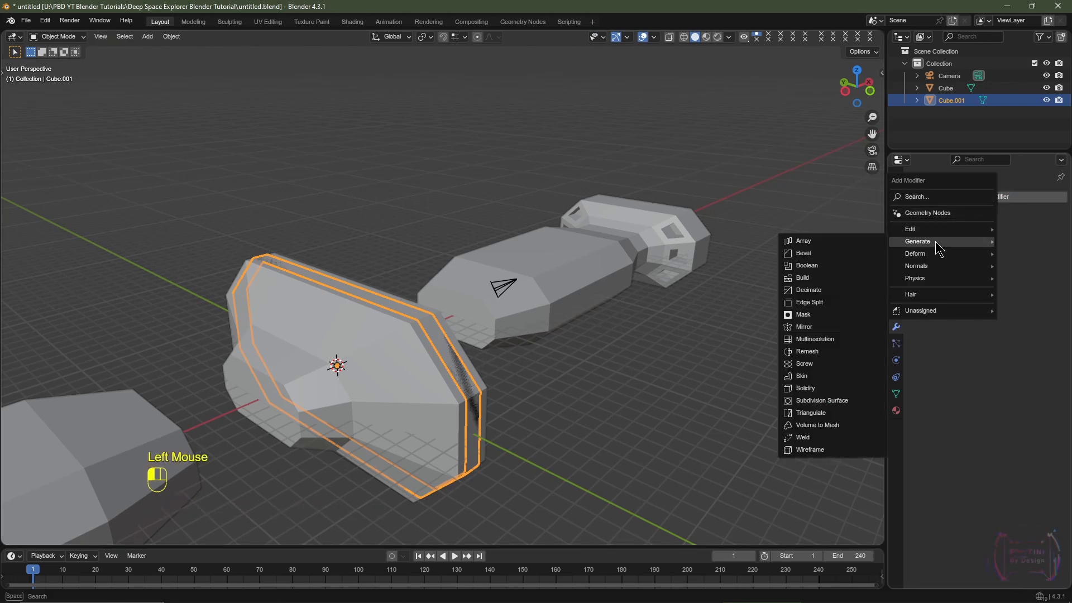
click(821, 388)
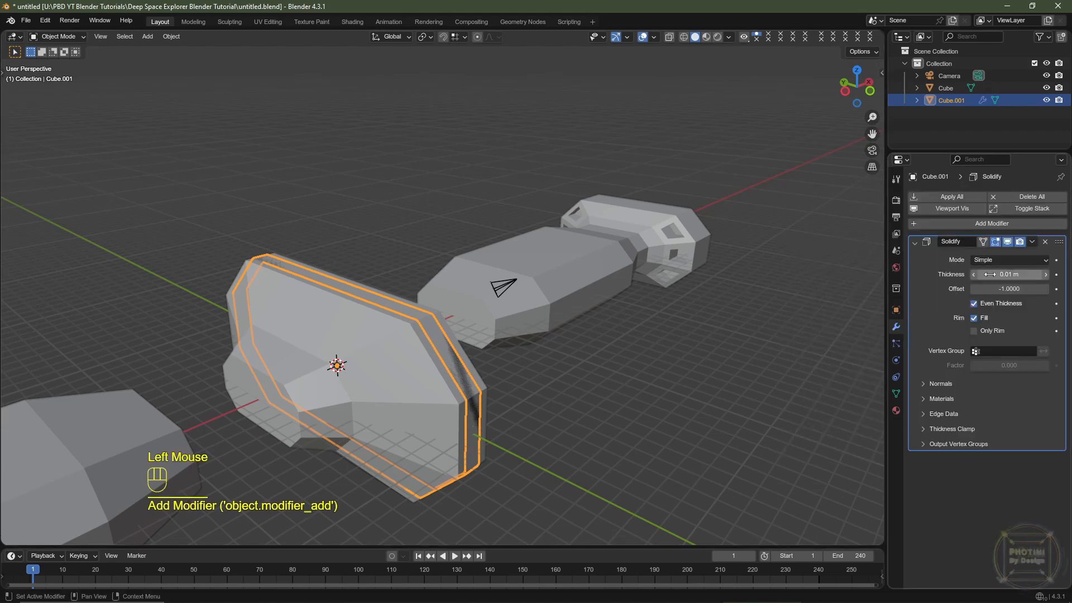
drag(990, 274, 1029, 276)
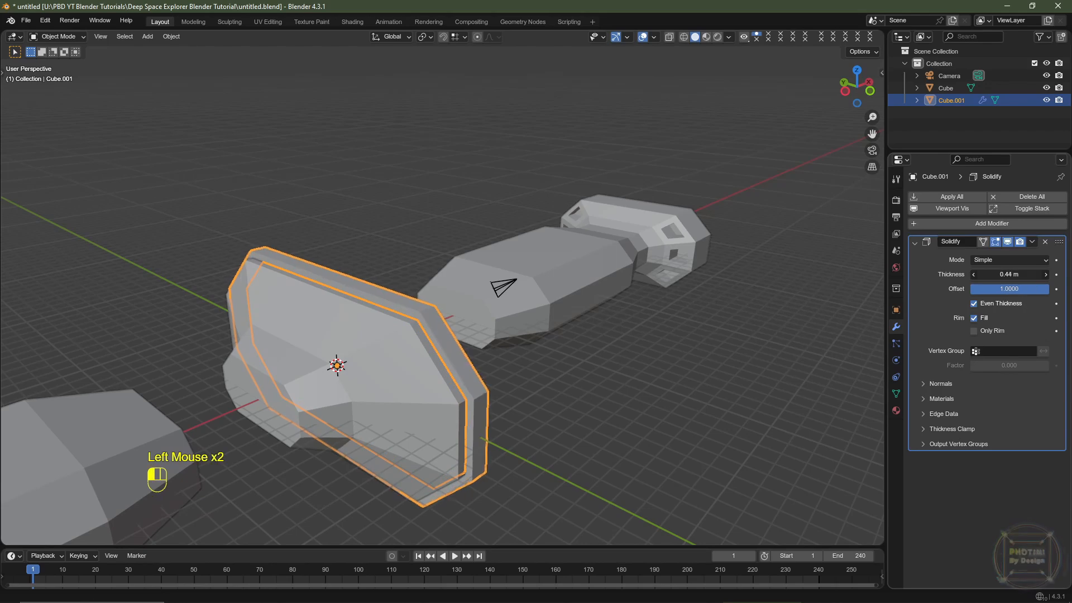
Set the rim band's Solidify thickness to 2 m and apply the modifier
click(1007, 274)
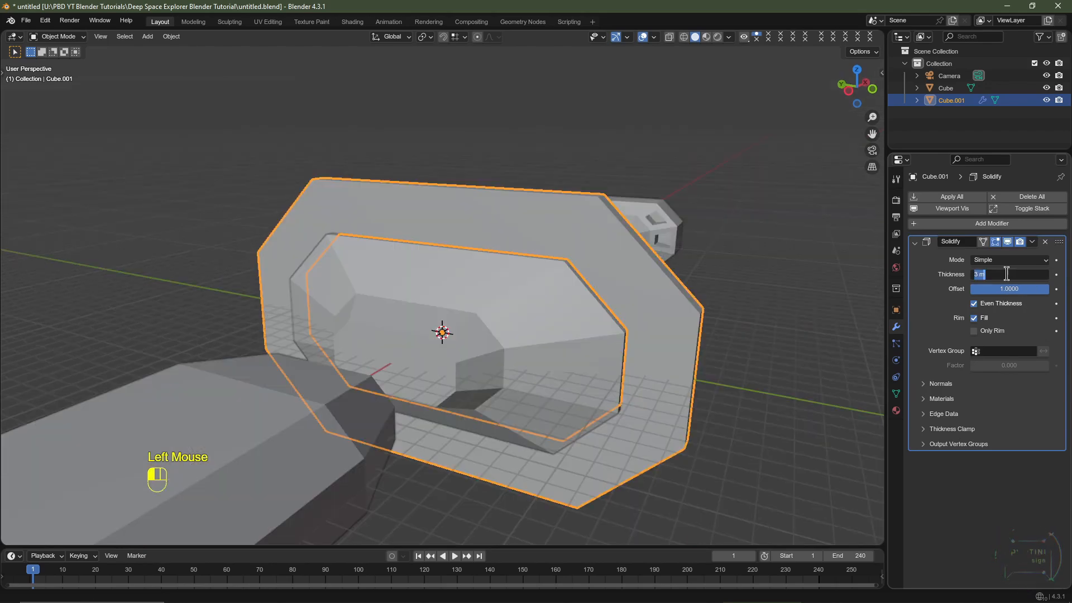
text(2)
key(Return)
click(1033, 242)
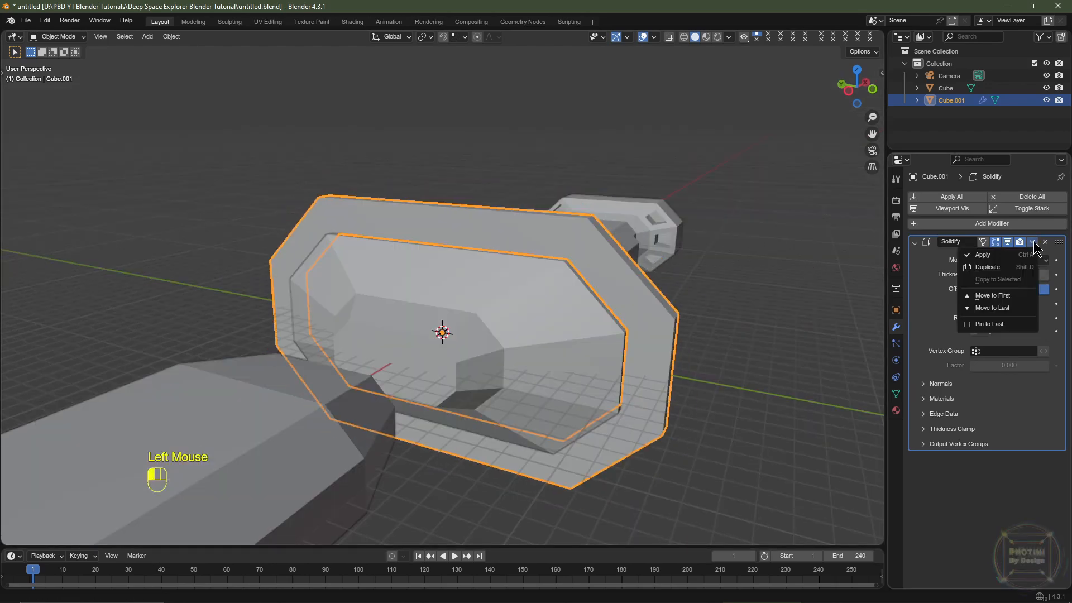
click(987, 256)
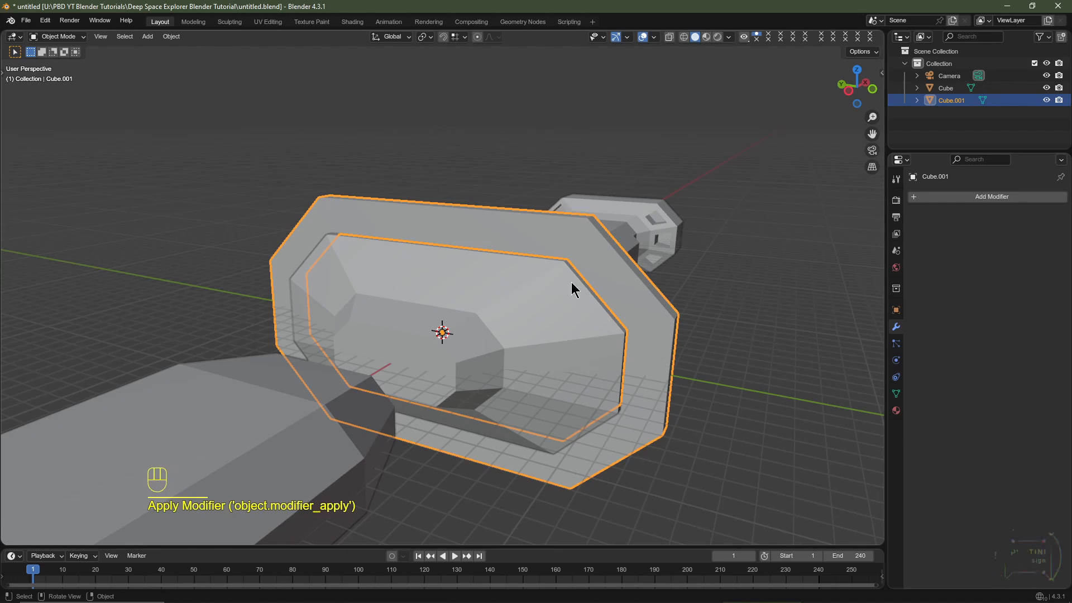
In Edit Mode with vertex selection, select the inner edge loop on the visible face of the thickened rim ring
key(Tab)
middle_drag(654, 214, 503, 224)
shift+middle_drag(503, 224, 417, 225)
key(1)
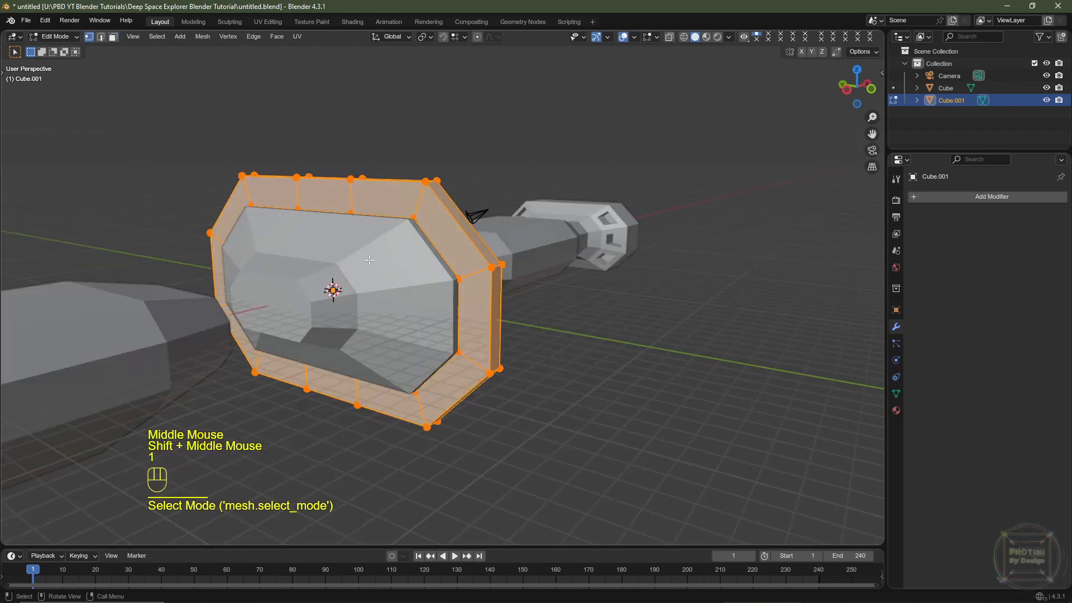
click(414, 217)
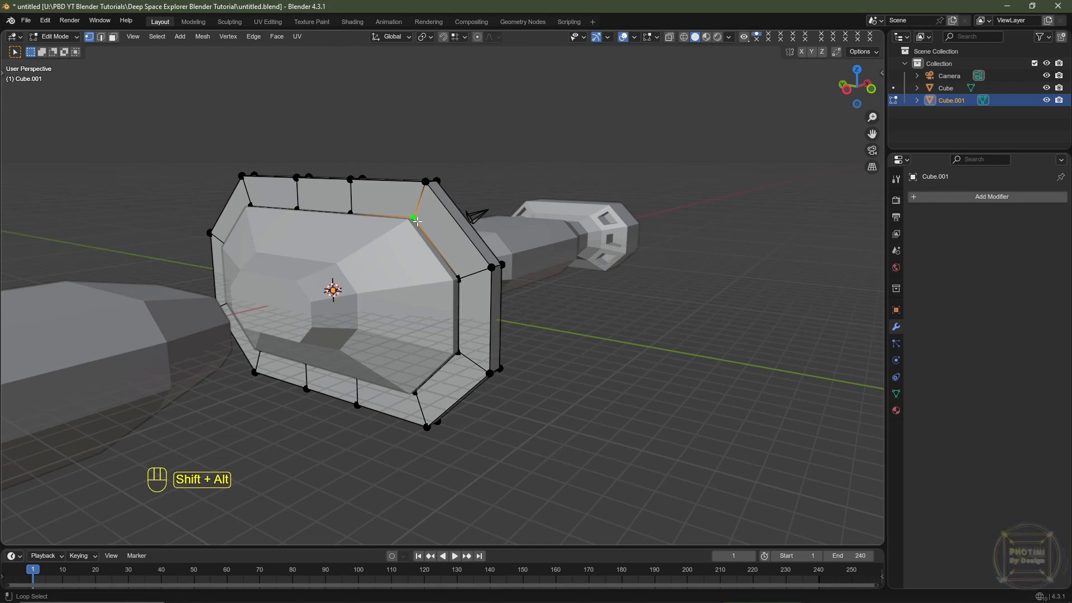
alt+shift+click(417, 221)
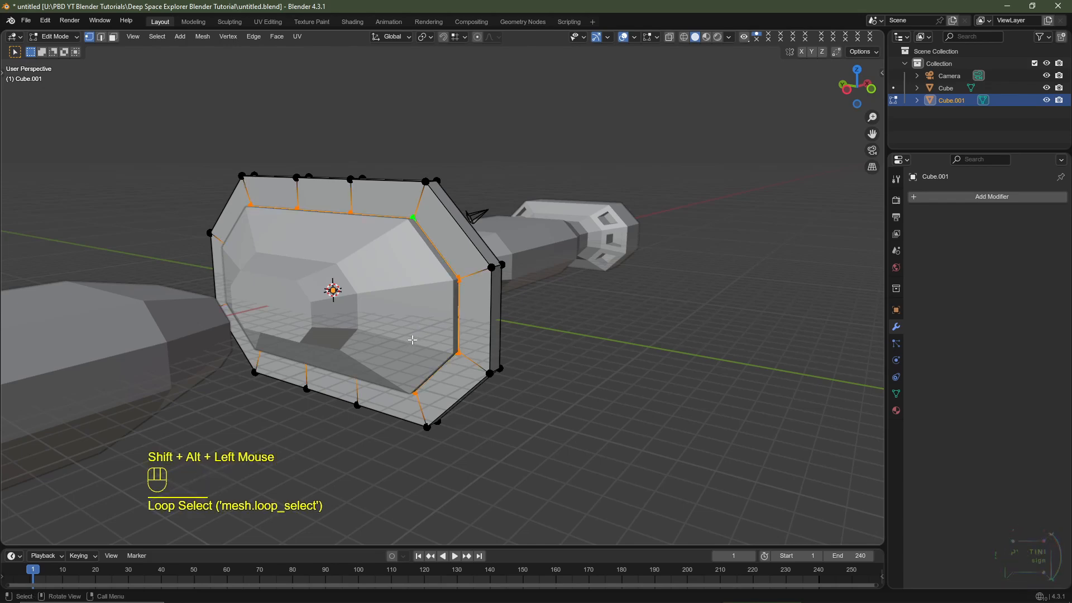
Delete the inner vertex loops on both sides of the ring around the hull, leaving only its outer band
key(x)
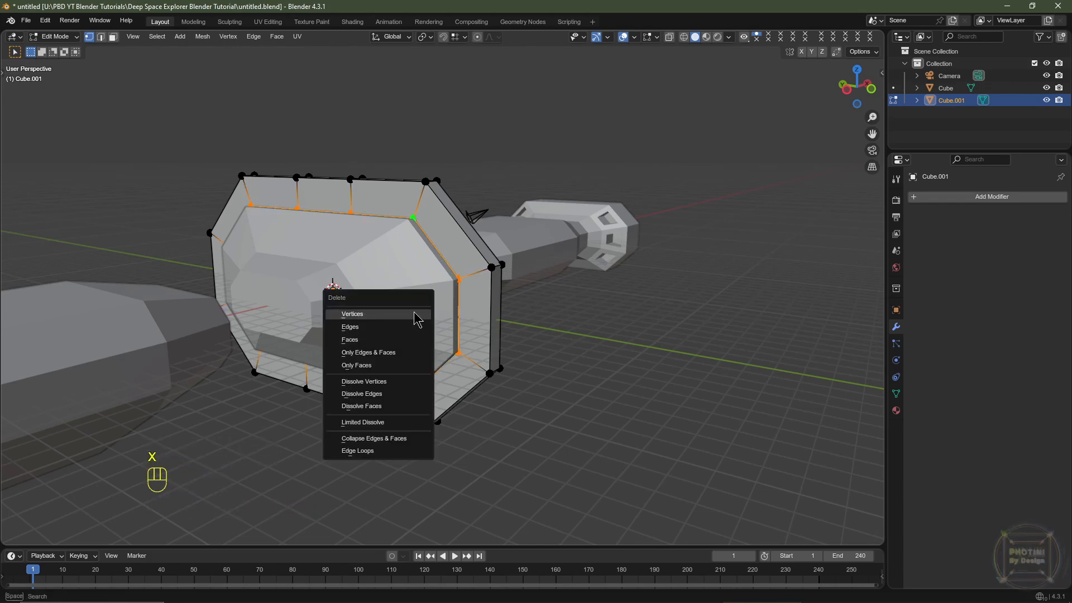
click(414, 314)
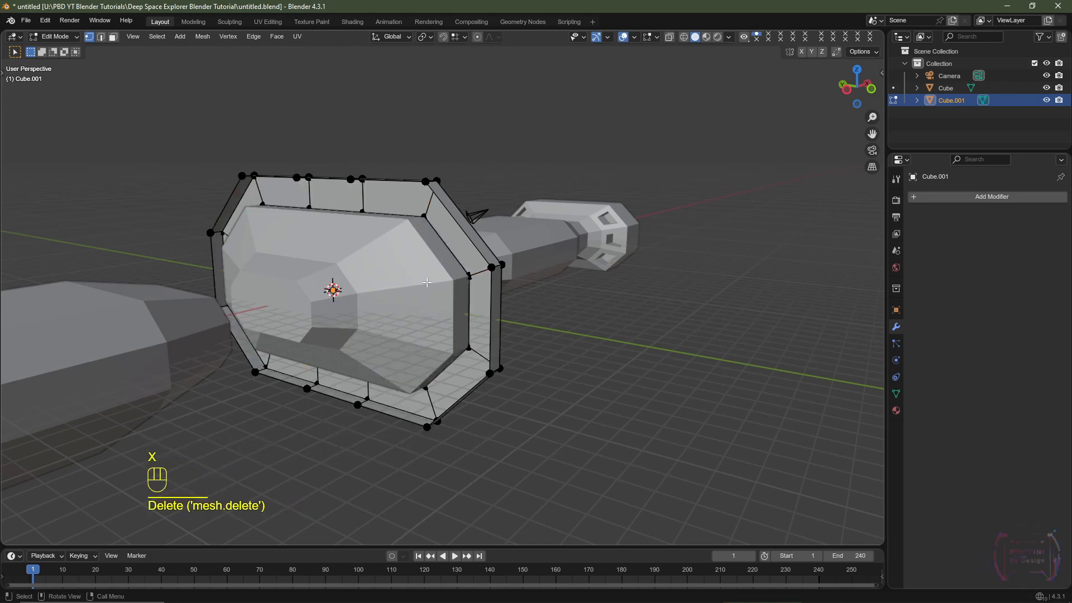
click(430, 220)
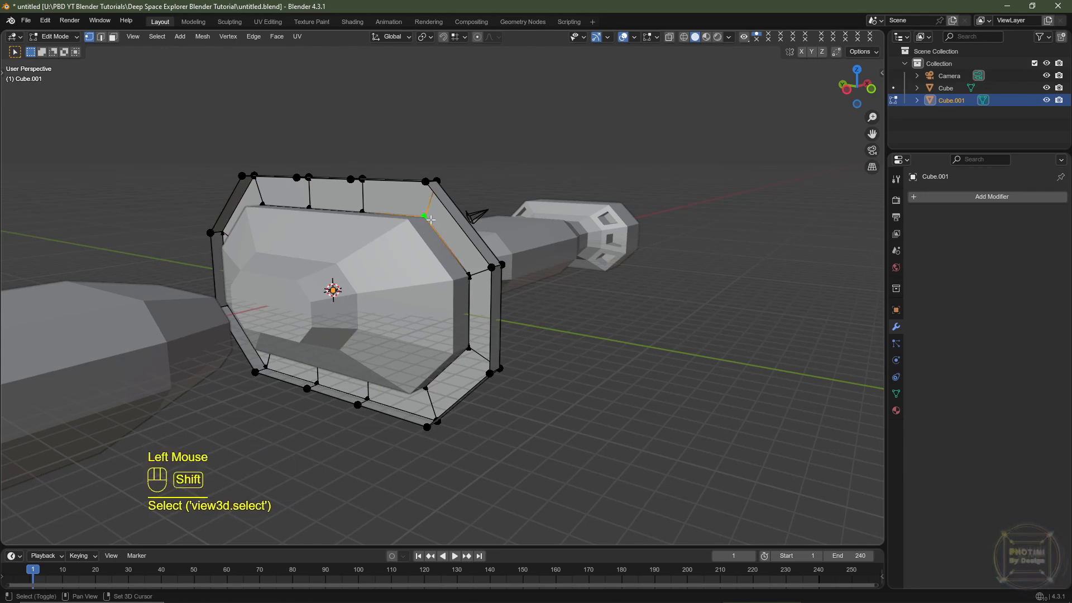
alt+shift+click(431, 222)
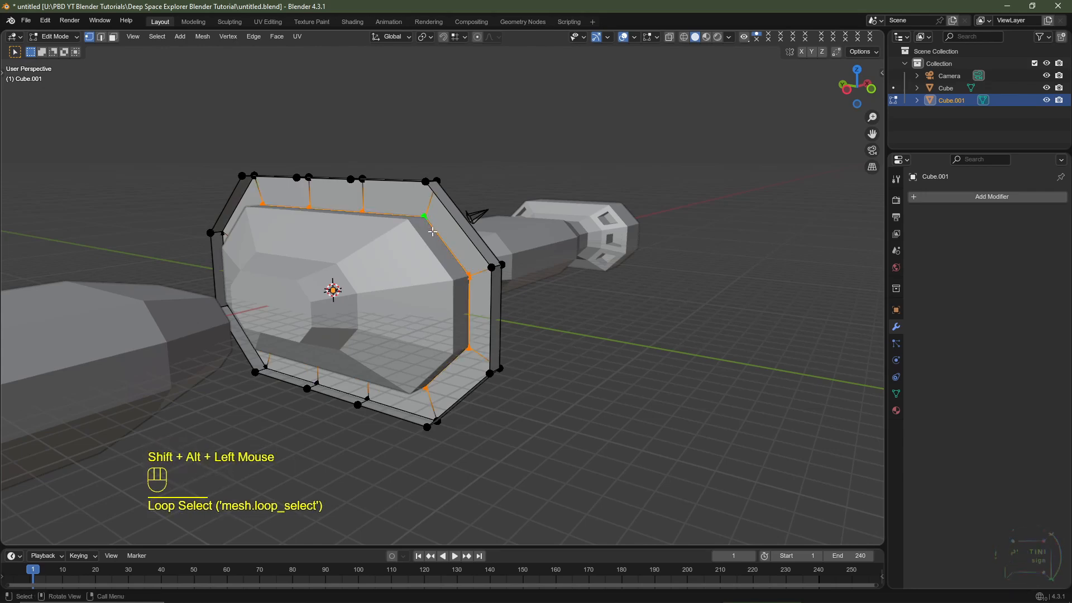
key(x)
click(433, 233)
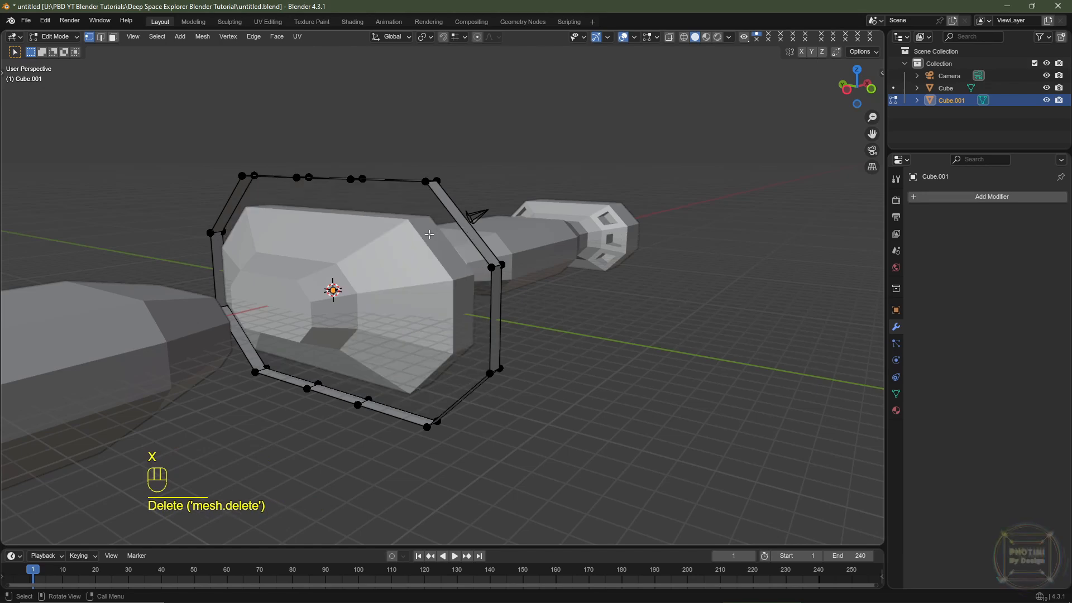
Return to Object Mode and add a Solidify modifier with 1 m thickness to the ring
middle_drag(431, 233, 403, 305)
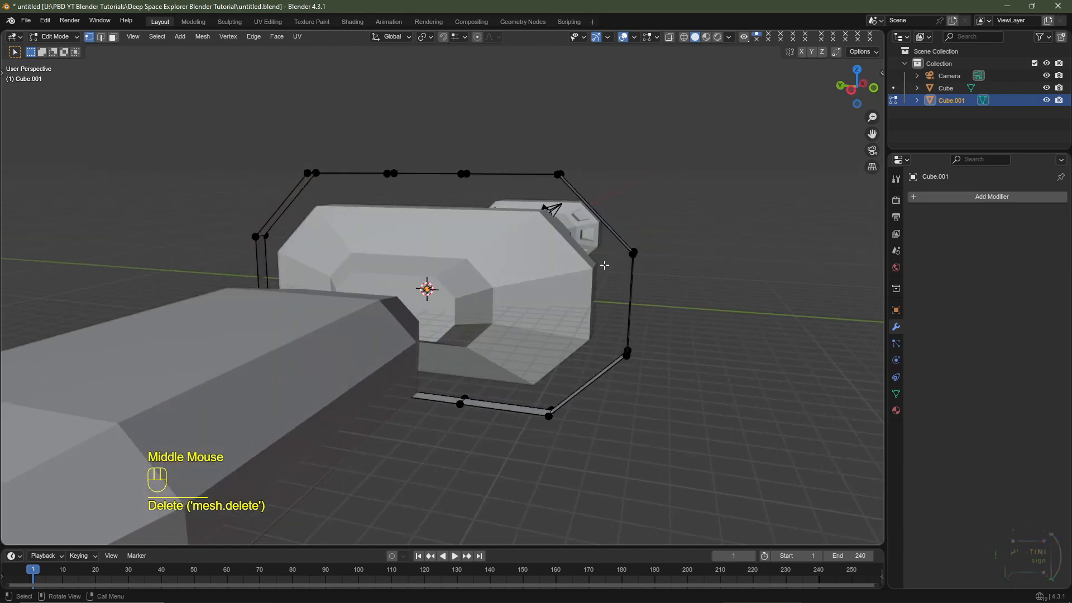
middle_drag(604, 265, 393, 202)
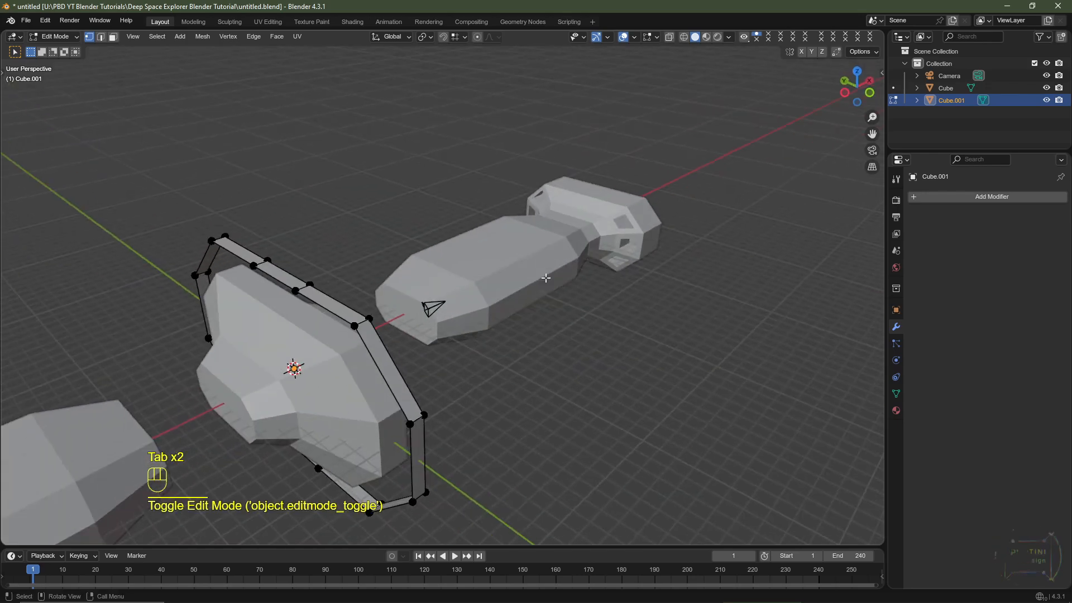
key(Tab)
shift+middle_drag(466, 303, 461, 289)
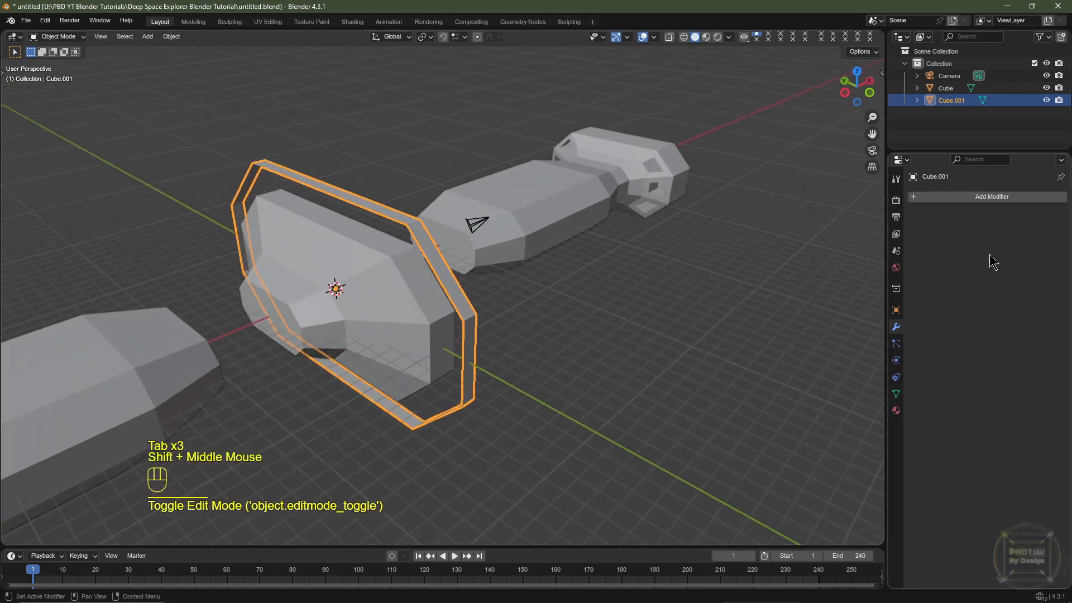
click(953, 197)
mouse_move(903, 196)
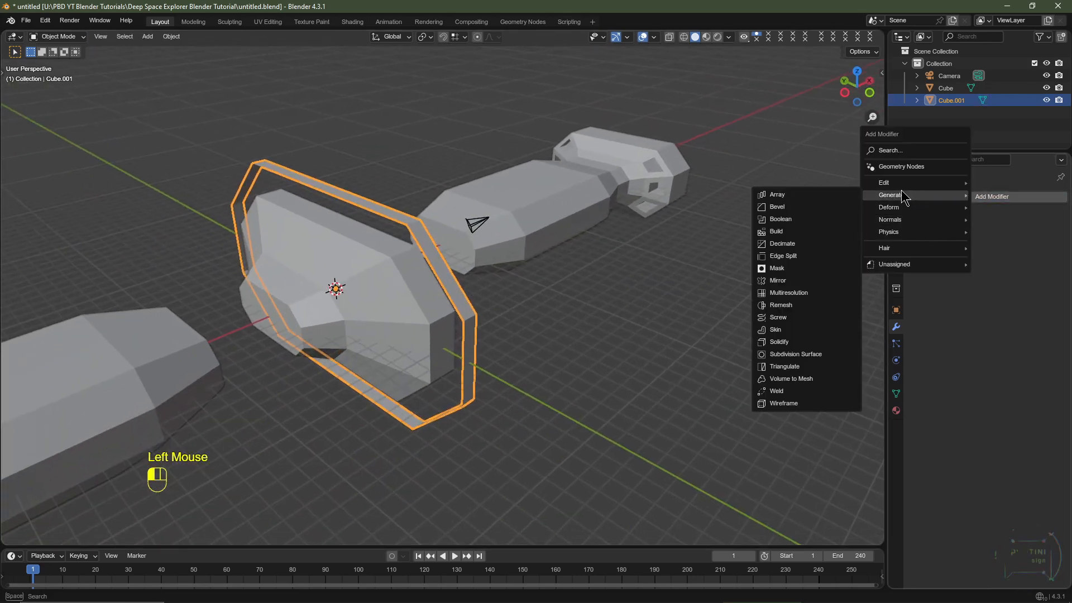
click(778, 342)
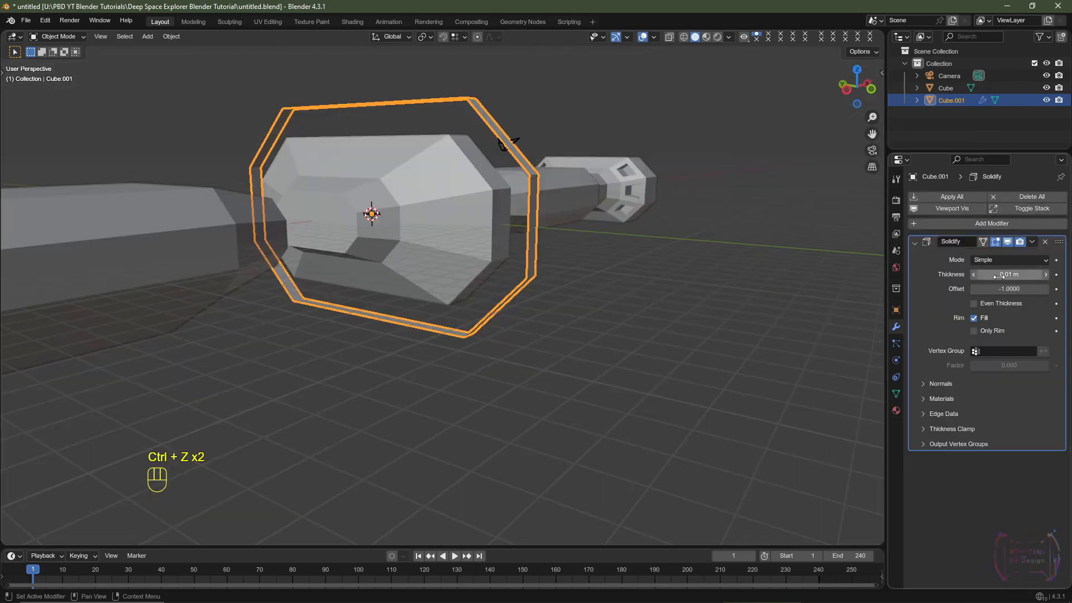
click(999, 275)
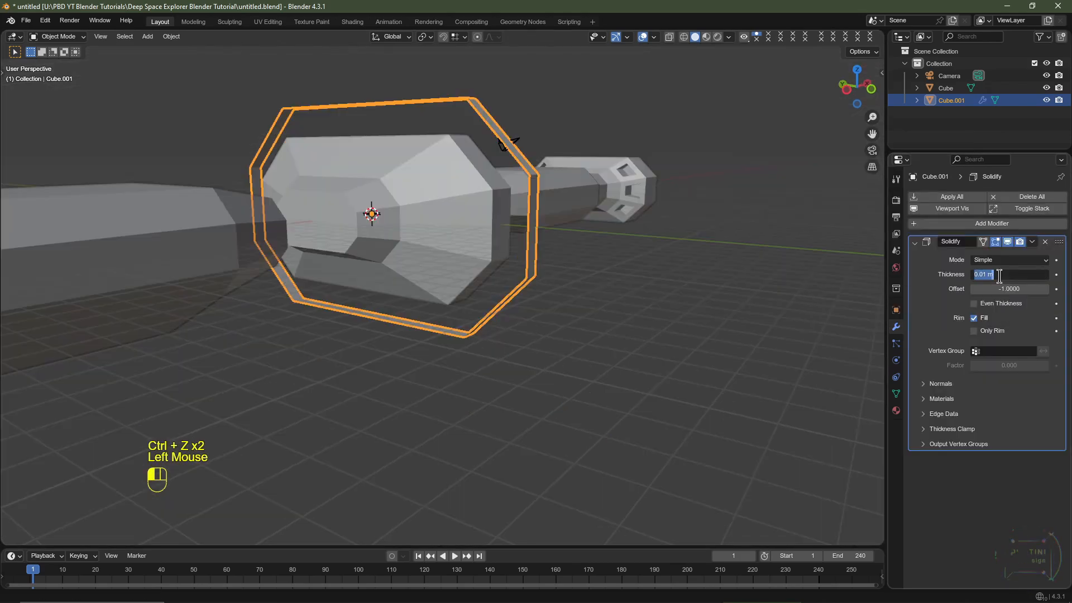
text(1)
key(Return)
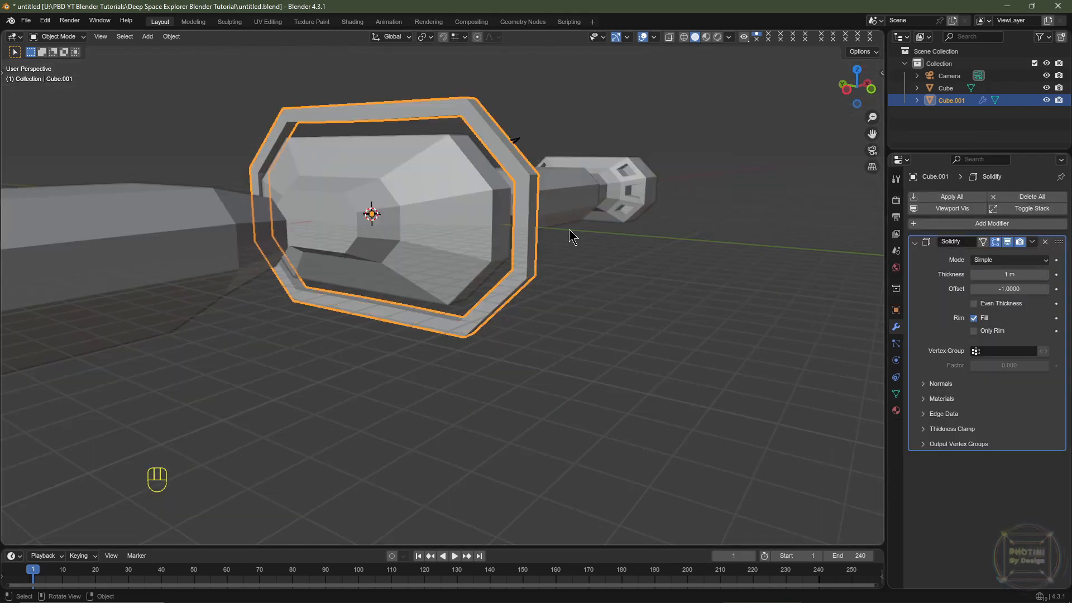
Enable Even Thickness on the ring's Solidify modifier and apply the modifier
scroll(565, 254, up, 2)
shift+middle_drag(701, 227, 626, 246)
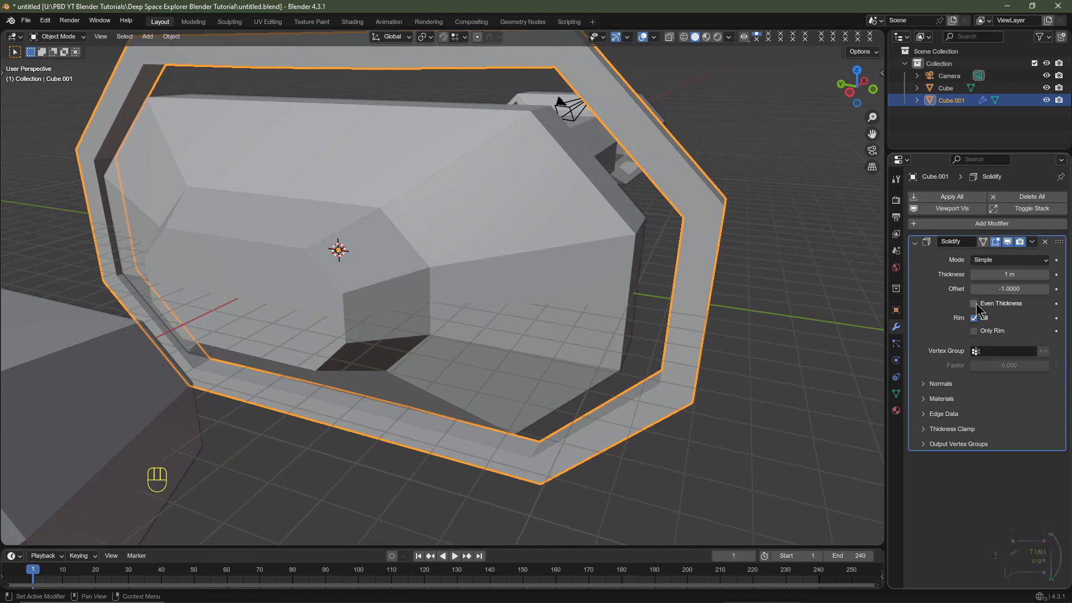
click(976, 305)
scroll(673, 294, down, 1)
middle_drag(673, 294, 637, 285)
click(1026, 244)
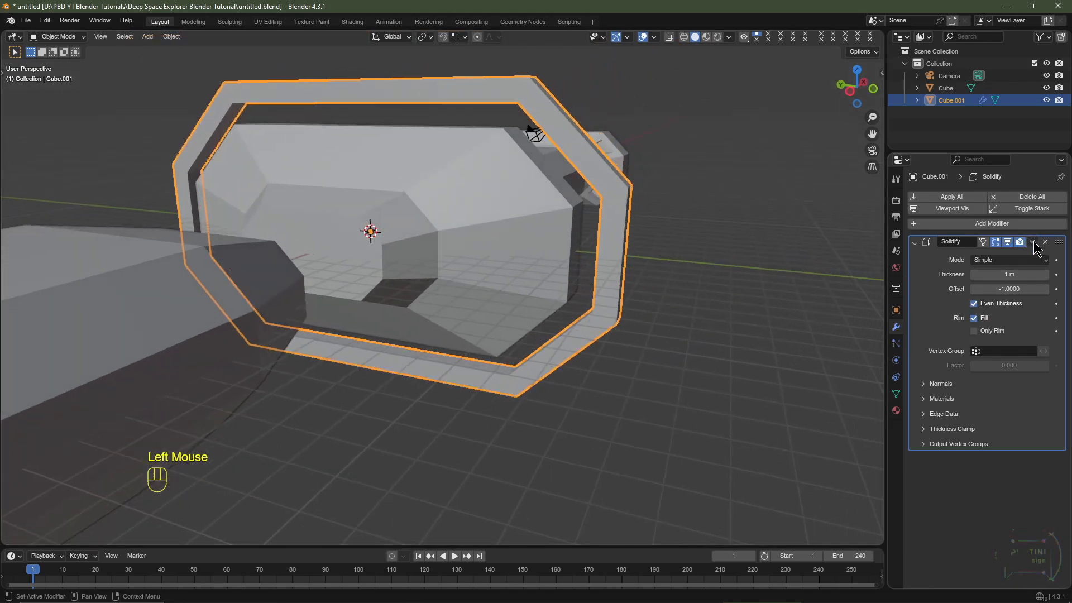
click(1034, 244)
click(994, 258)
In Edit Mode, add two evenly spaced loop cuts around one side face of the ring without sliding them
key(Tab)
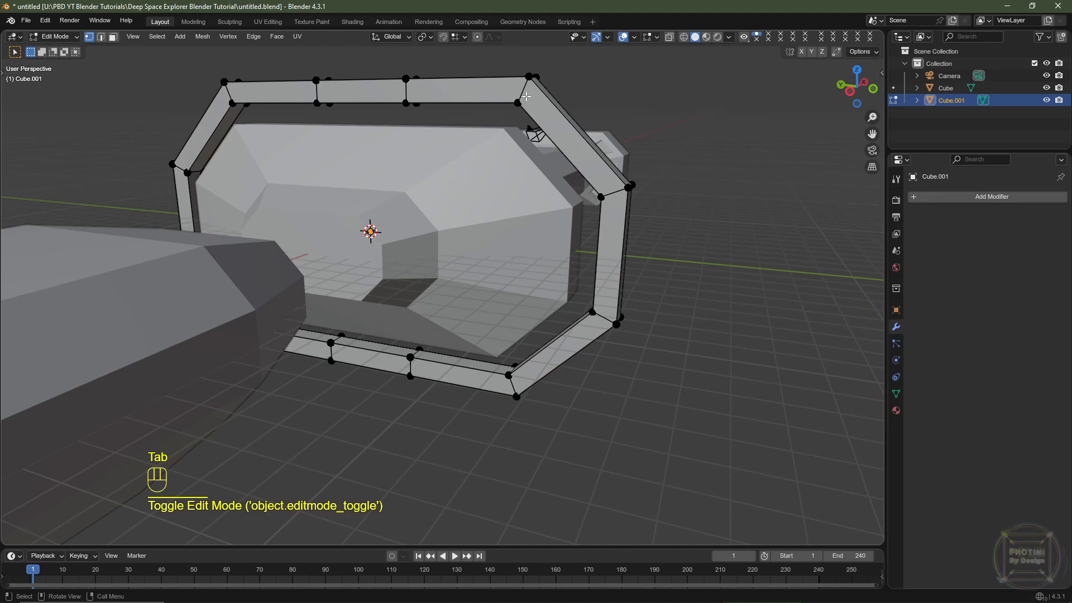
key(ctrl+r)
scroll(526, 97, up, 1)
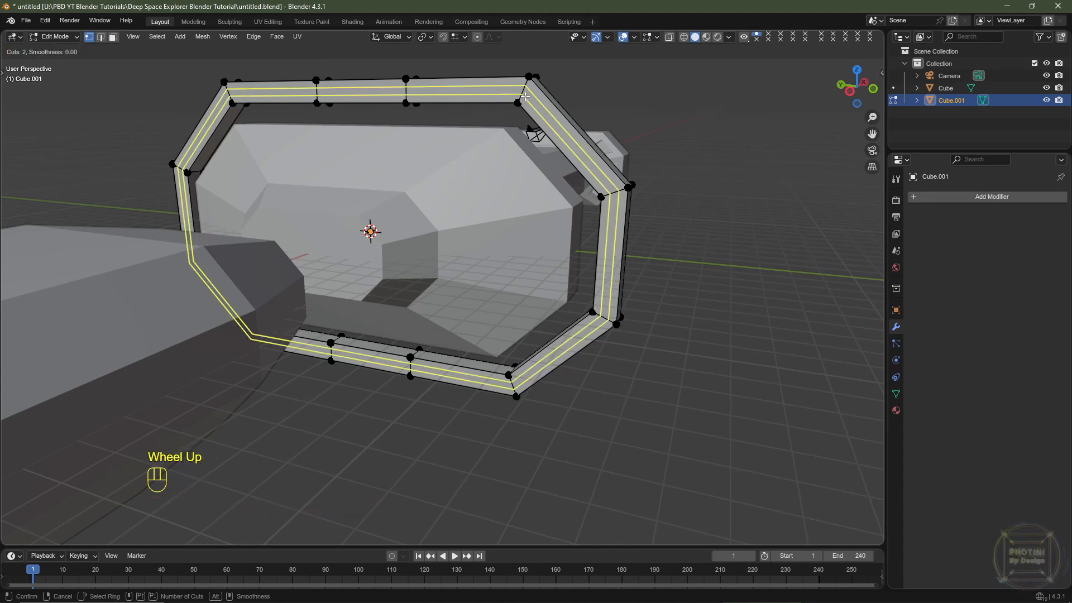
click(525, 97)
right_click(526, 96)
Add two evenly spaced loop cuts around the opposite side face of the ring, leaving them unslid
middle_drag(525, 97, 278, 150)
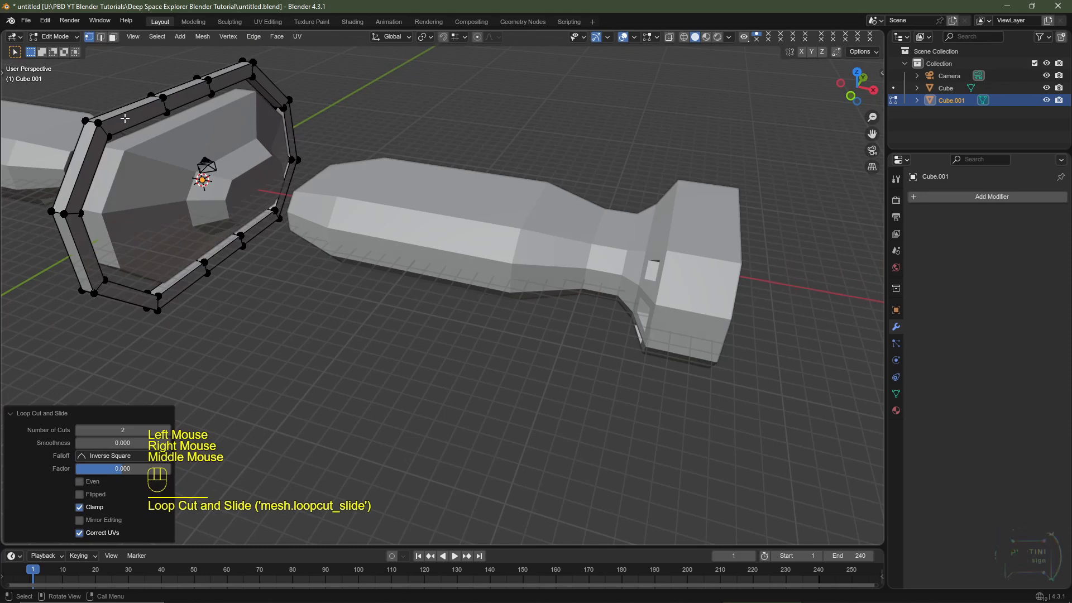
key(ctrl+r)
scroll(106, 132, up, 1)
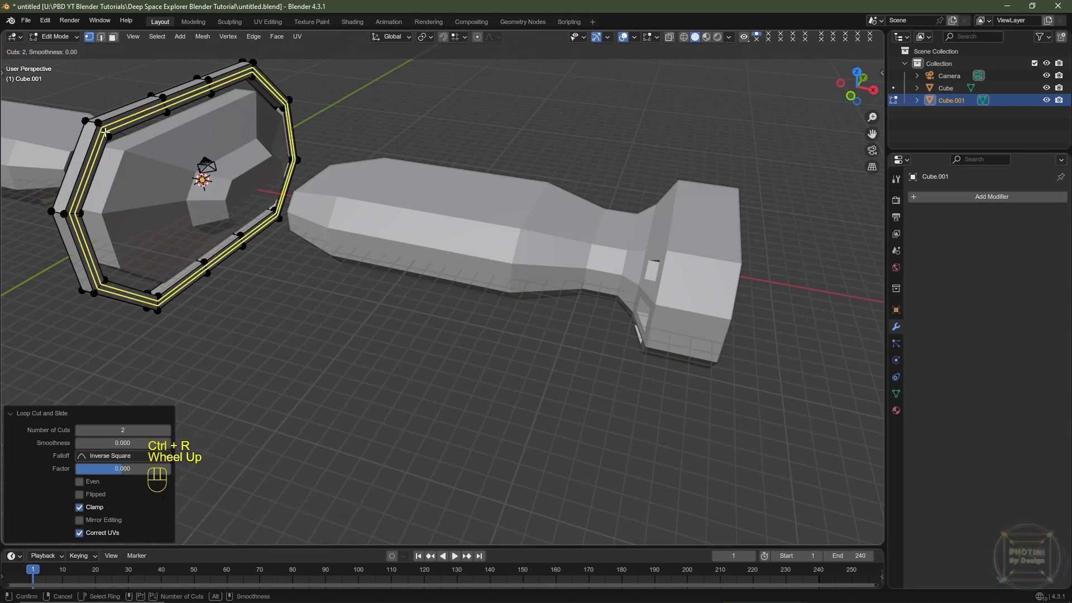
click(106, 132)
right_click(106, 133)
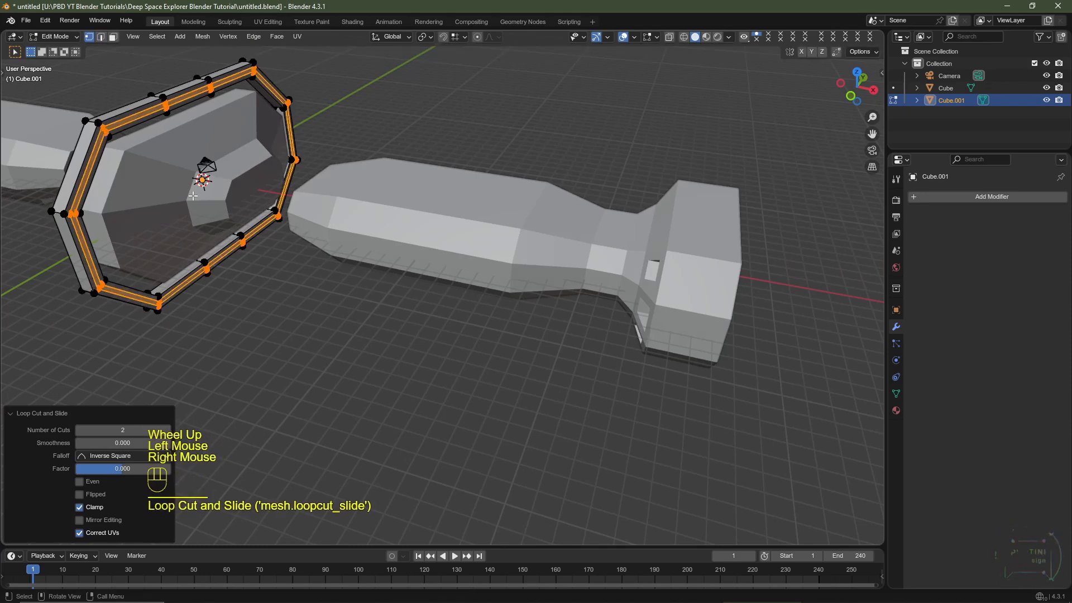
Select the middle face loops on both sides of the ring, extrude them and scale them to about 0.55 along X to form recessed grooves
shift+middle_drag(134, 178, 334, 234)
key(3)
scroll(270, 168, up, 2)
middle_drag(335, 235, 453, 223)
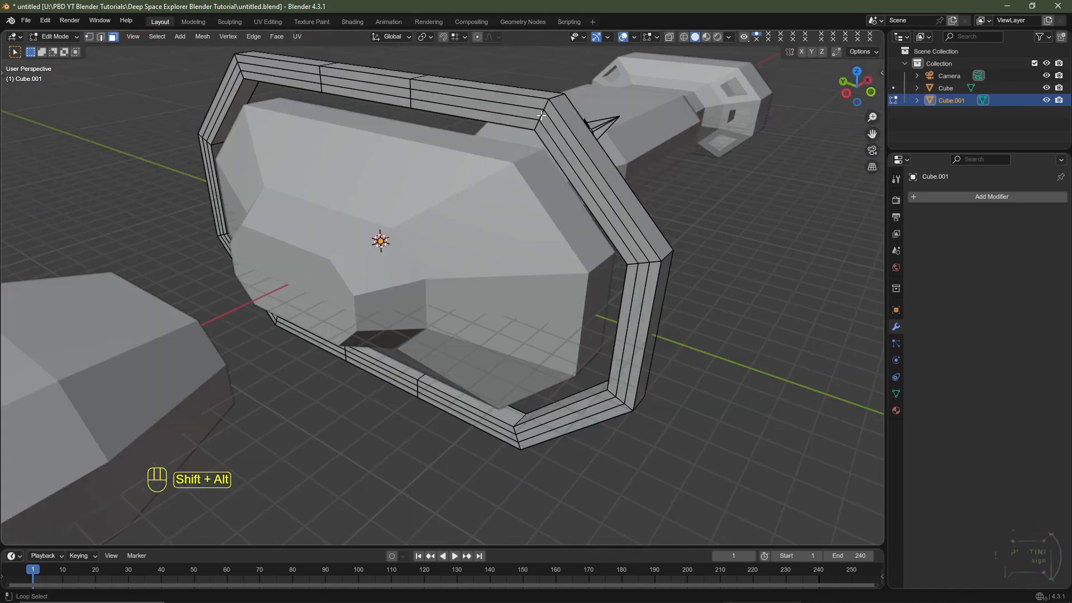
alt+shift+click(542, 116)
middle_drag(541, 116, 741, 293)
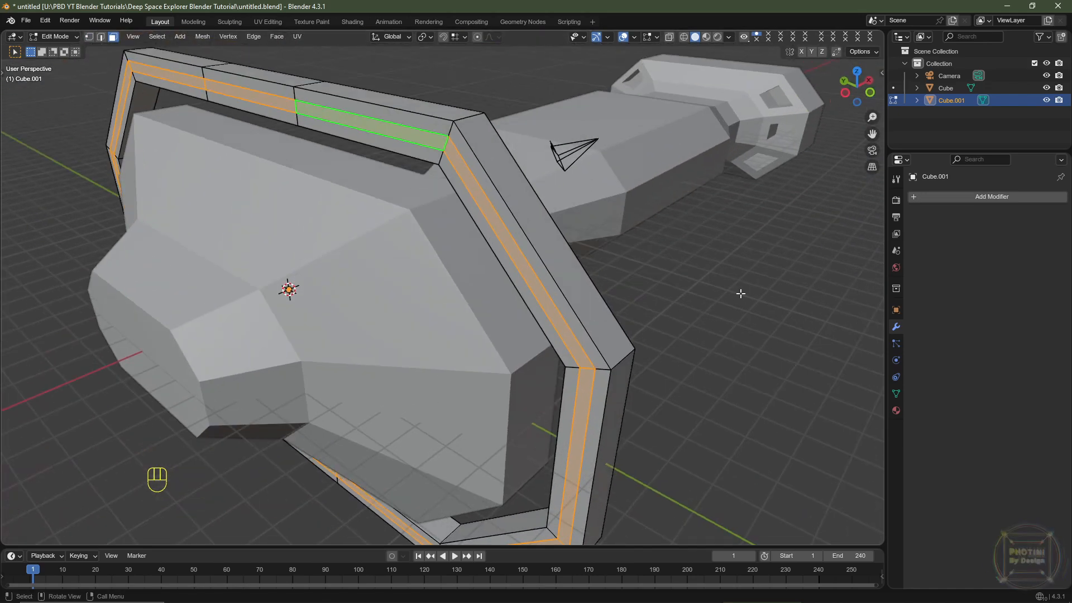
key(e)
key(s)
key(x)
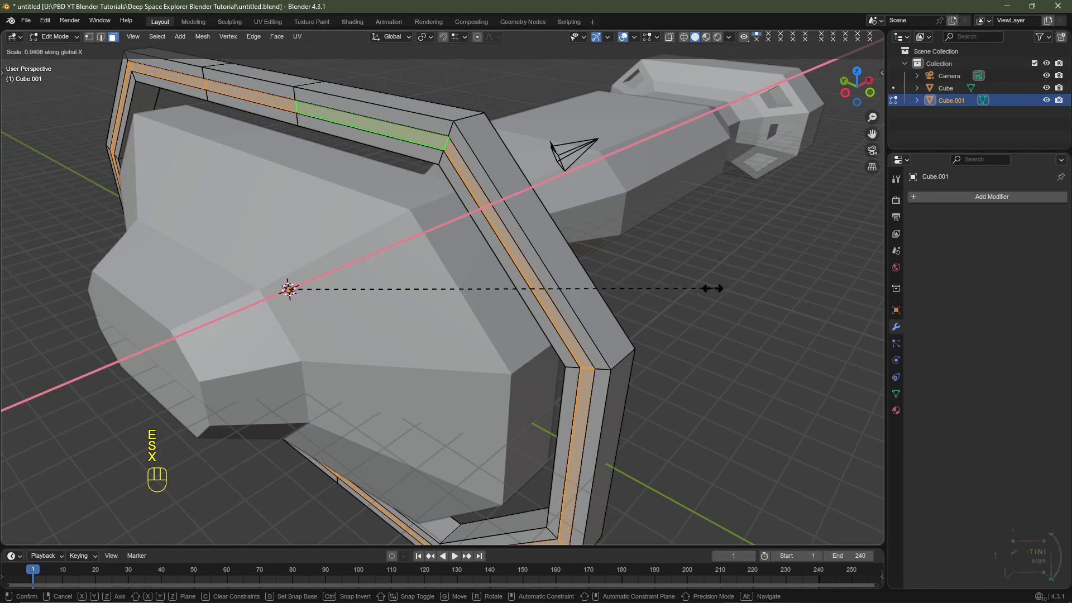
click(545, 271)
Check the recessed grooves from both sides of the ring and return to Object Mode
scroll(367, 307, down, 2)
middle_drag(391, 290, 218, 313)
scroll(367, 306, up, 2)
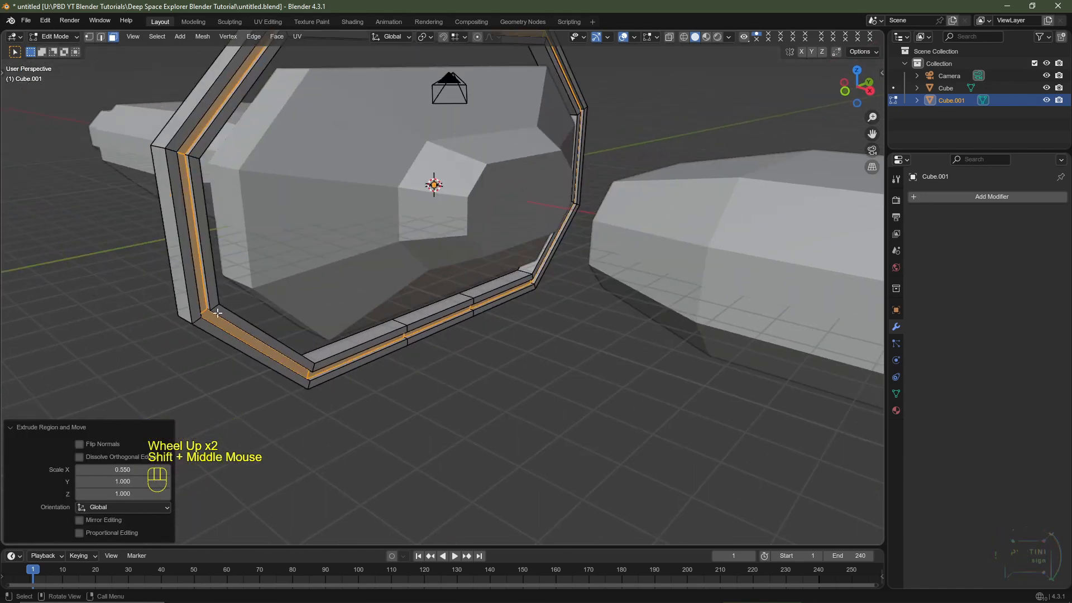
middle_drag(243, 274, 550, 211)
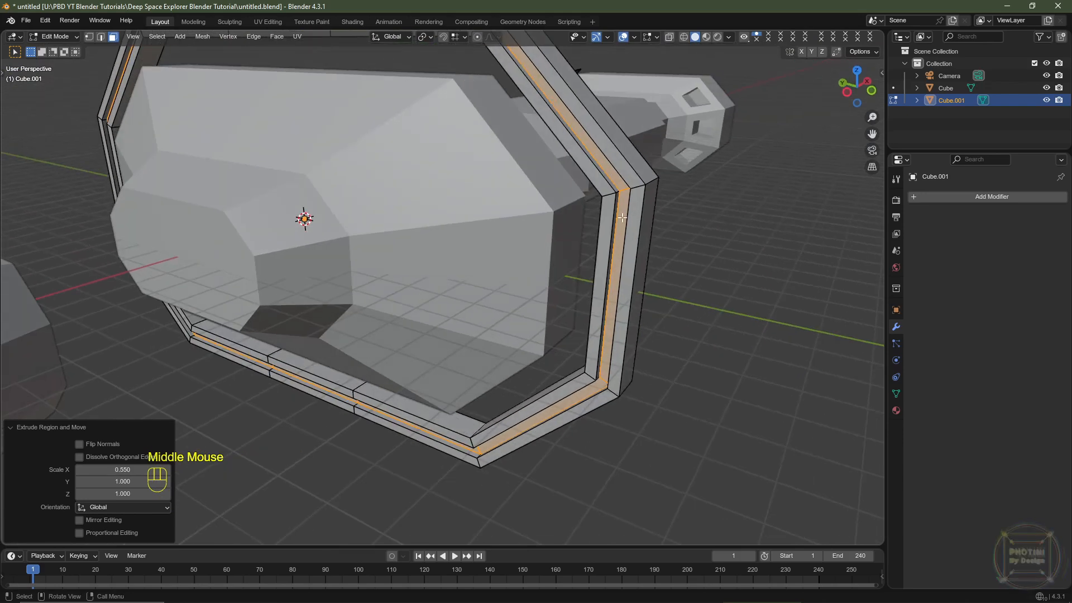
scroll(502, 256, up, 5)
key(Tab)
key(Tab)
key(Tab)
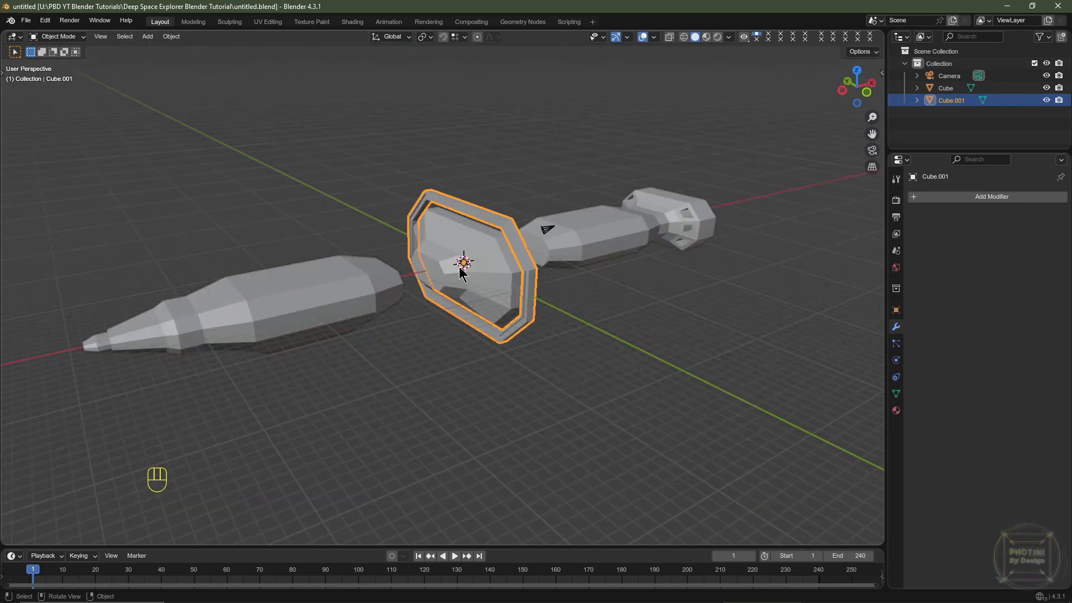
Save the project as a new file named "Like And Subscribe.blend" in the Deep Space Explorer Blender Tutorial folder
click(26, 20)
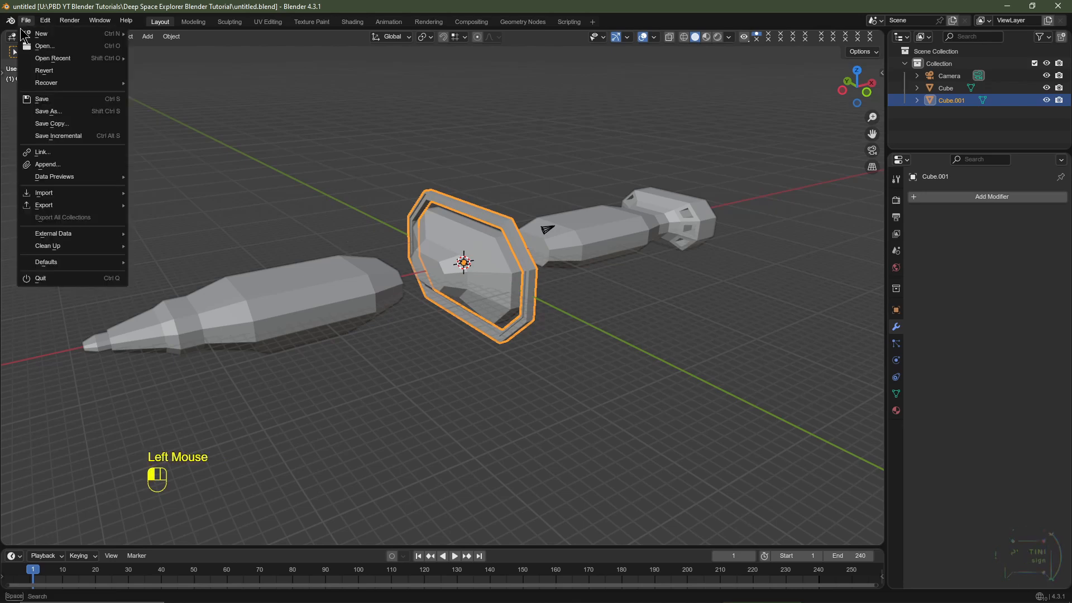
click(42, 112)
click(285, 455)
key(BackSpace)
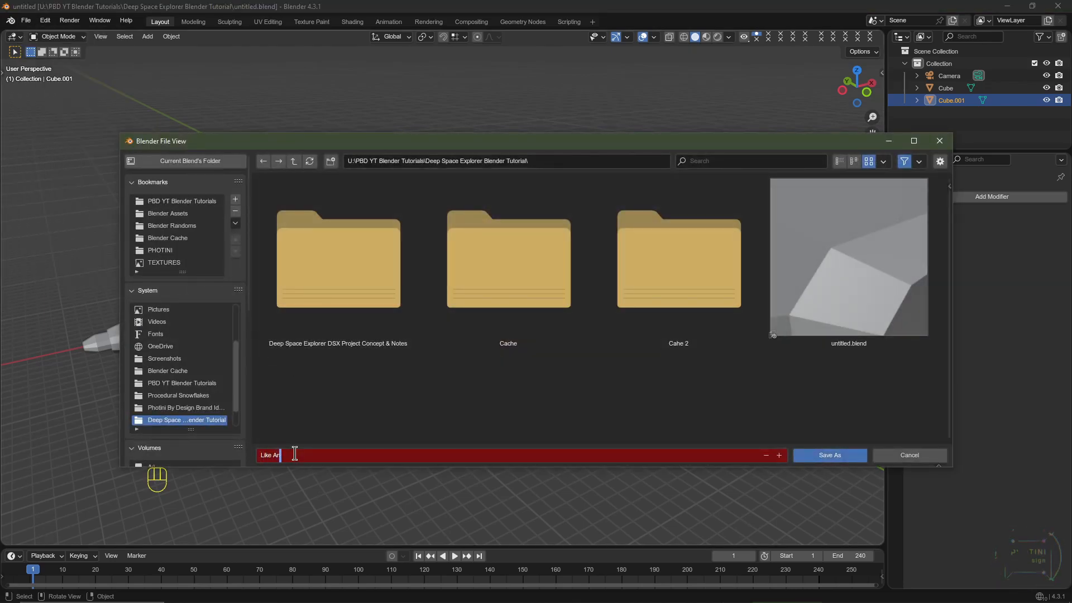
text(Like And Subscribe)
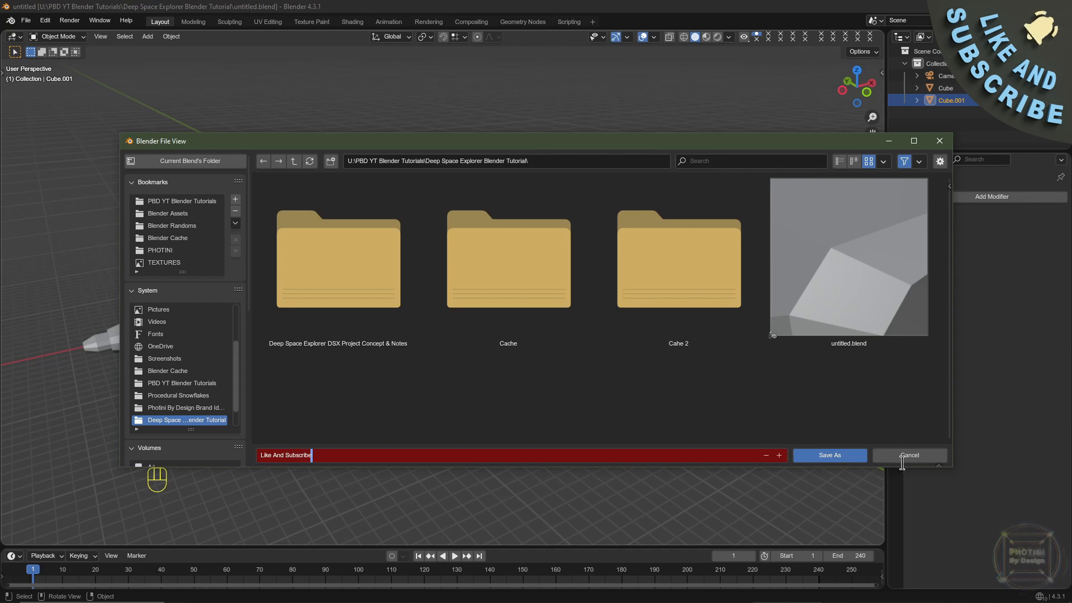
click(828, 455)
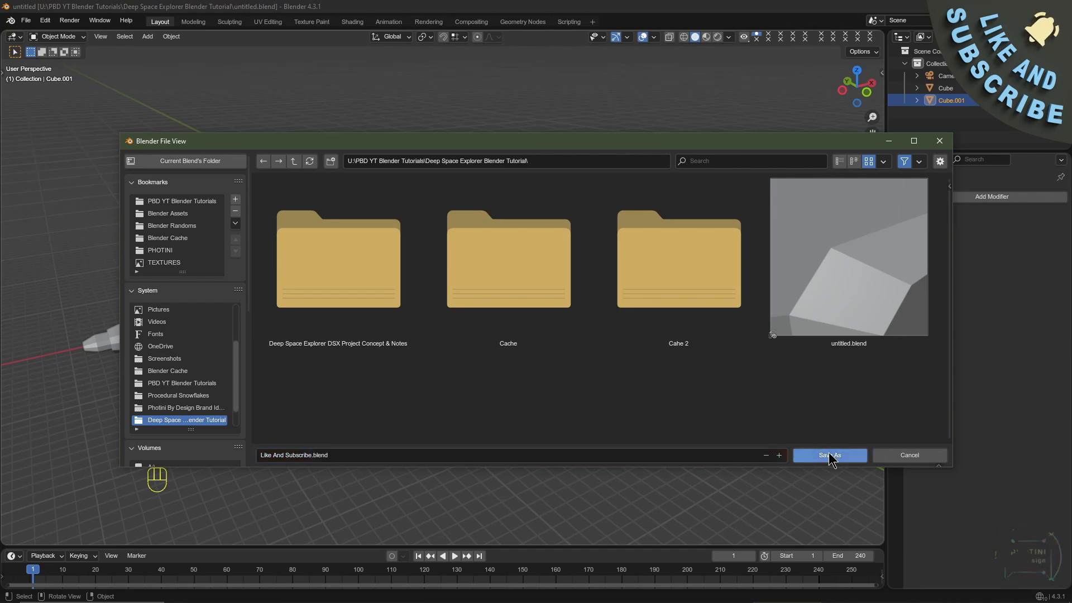
click(829, 455)
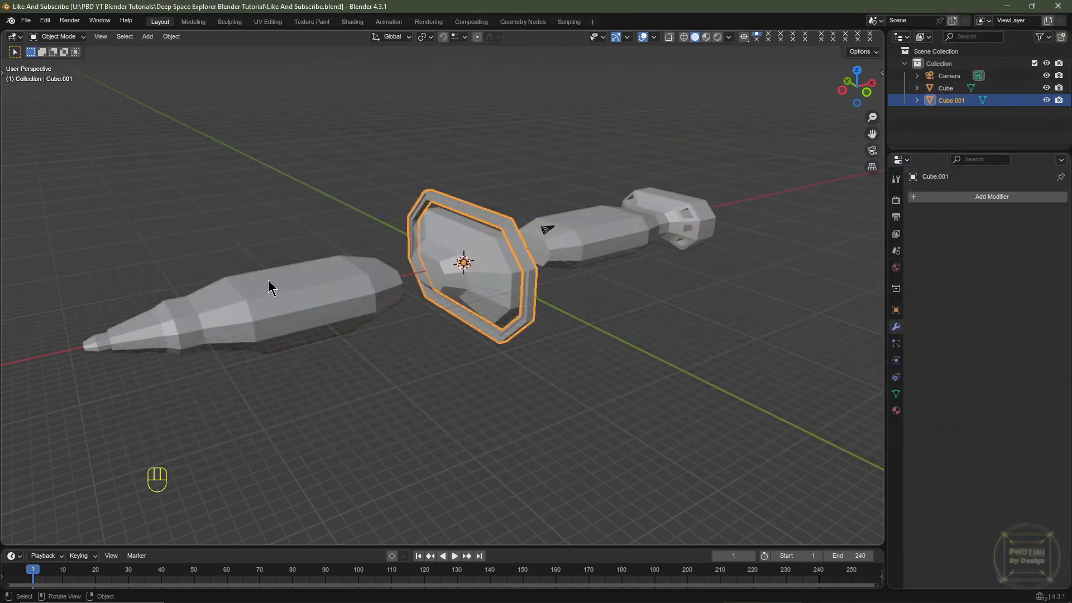
Rename the main ship hull object to "DSX Base Mesh"
click(336, 296)
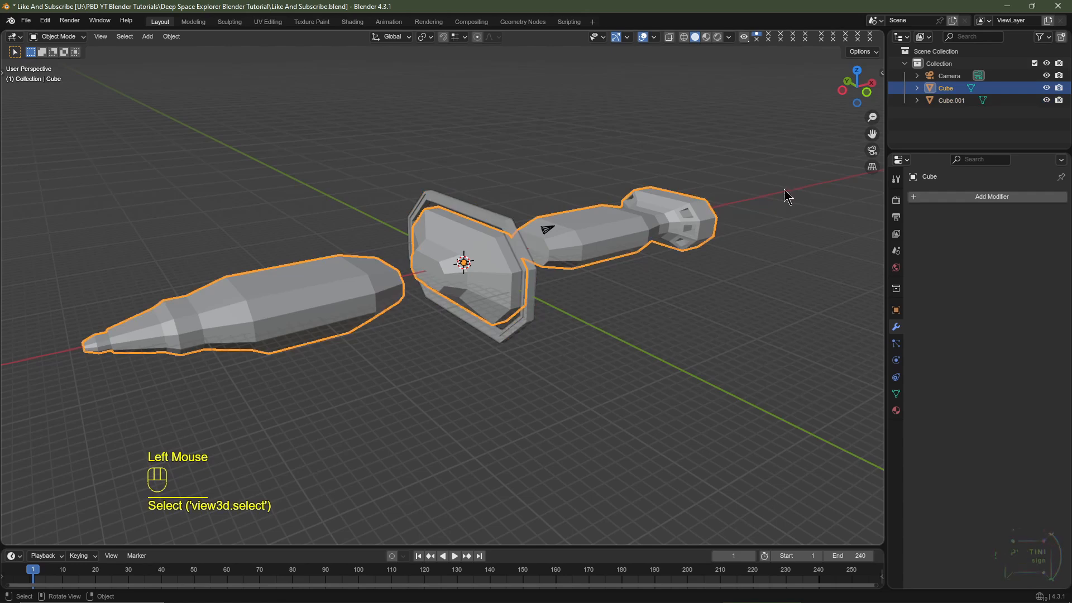
double_click(951, 88)
text(DS)
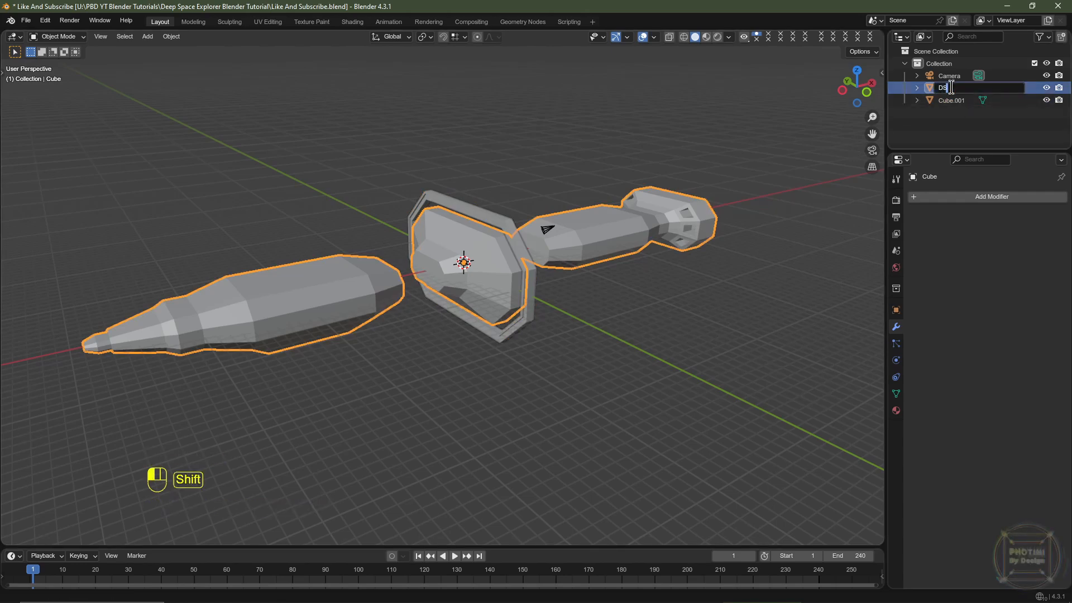
text(X Base Mesh)
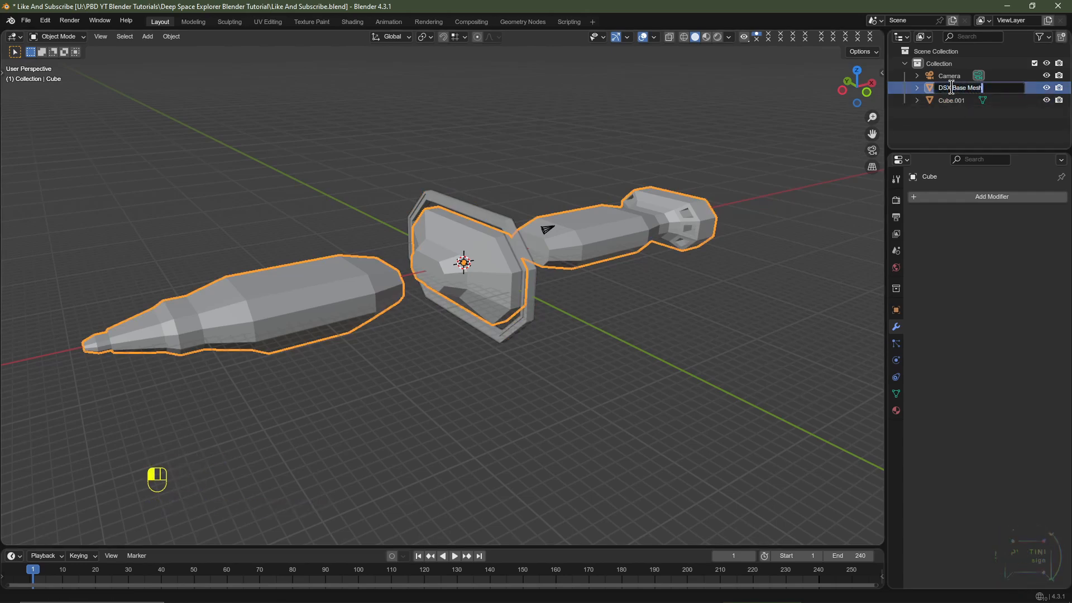
key(Return)
Rename the grooved ring object around the hull to "DSX Base Loop"
click(471, 211)
click(471, 211)
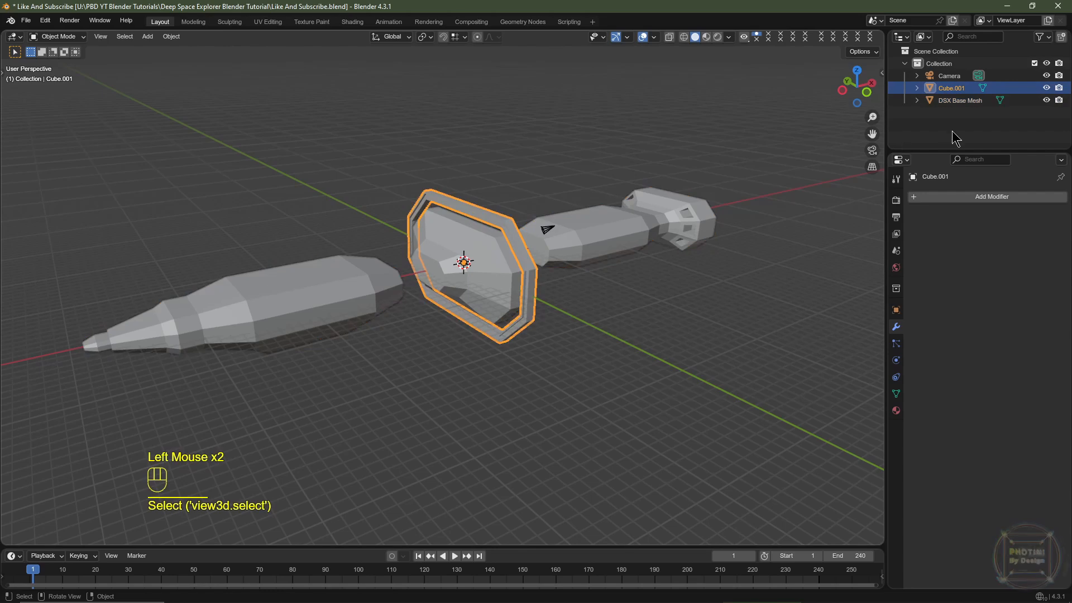
double_click(946, 88)
text(DSX )
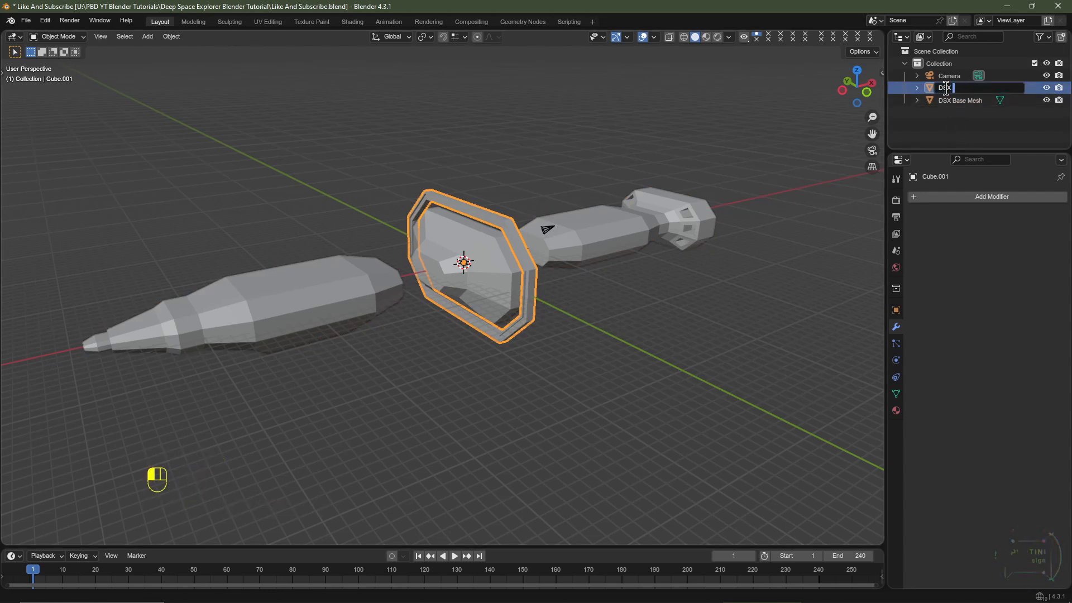
text(Base Loop)
key(Return)
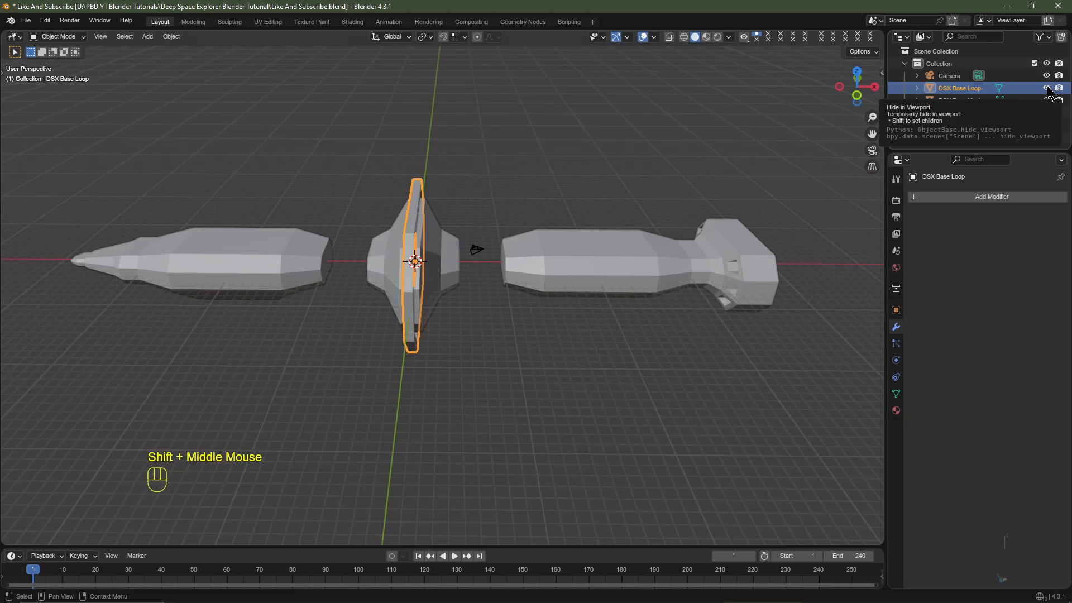
Hide the DSX Base Loop and DSX Base Mesh objects and add a cylinder with 12 vertices
click(1047, 88)
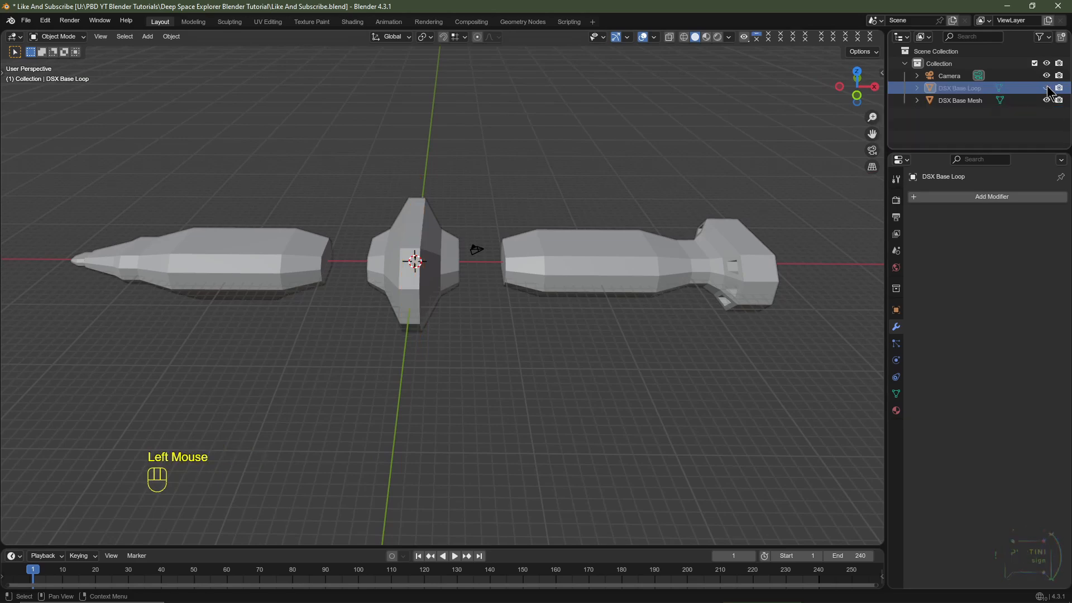
click(1047, 100)
key(shift+a)
mouse_move(419, 277)
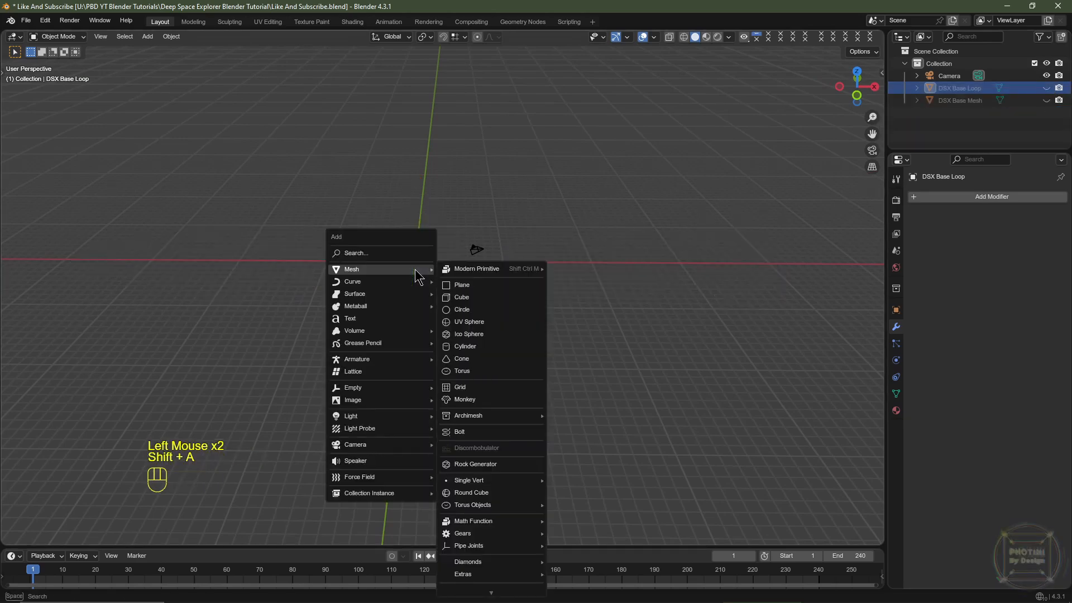
click(505, 345)
scroll(441, 339, up, 2)
click(141, 394)
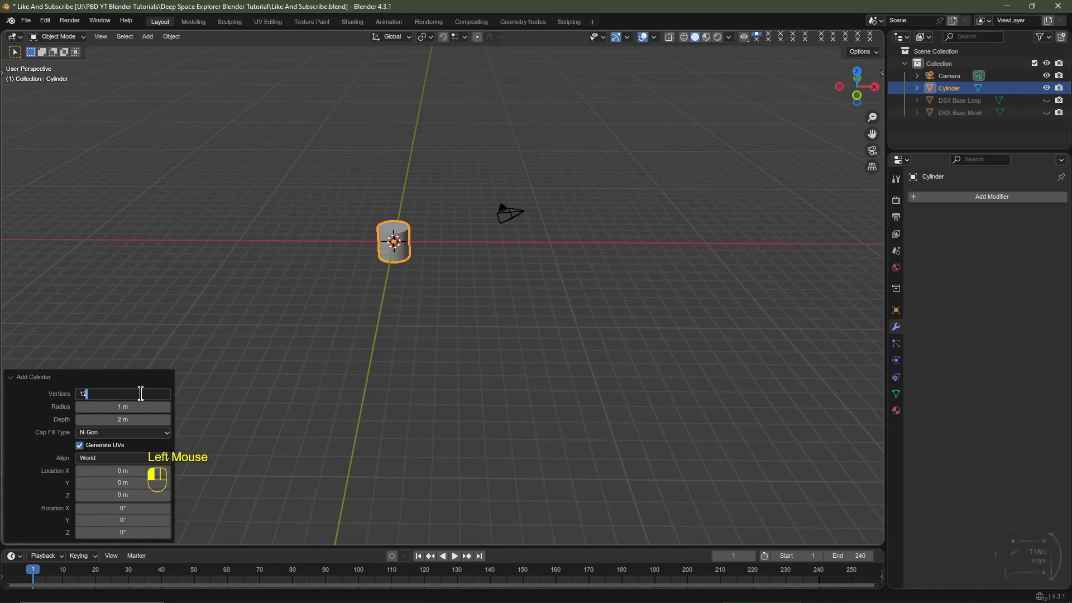
text(12)
key(Return)
Set the new cylinder's Y rotation to 90° so that it lies along the X axis
scroll(374, 342, up, 2)
shift+middle_drag(337, 274, 464, 346)
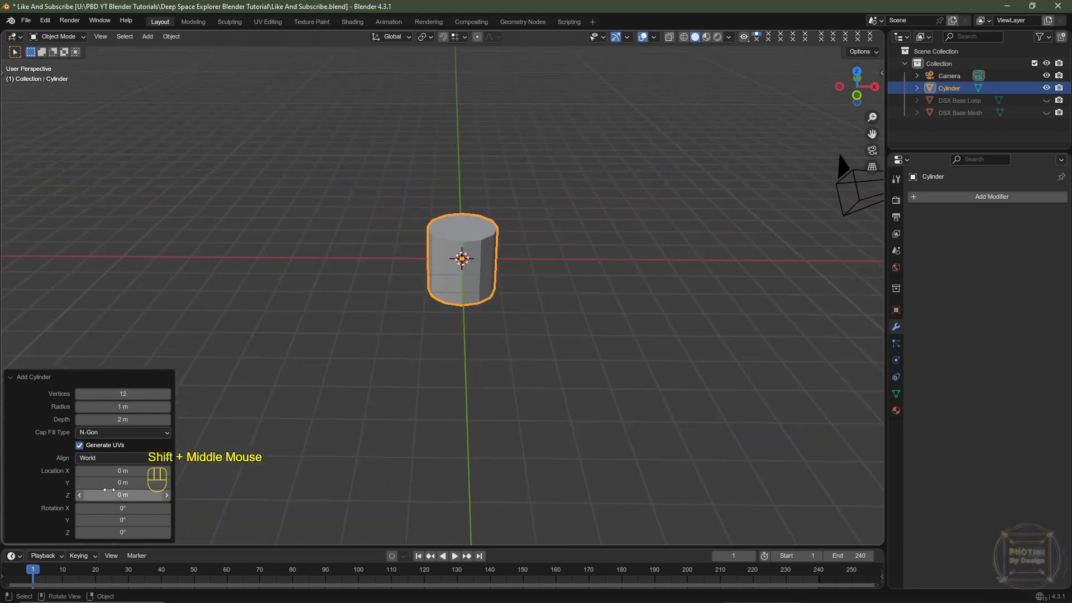
click(120, 520)
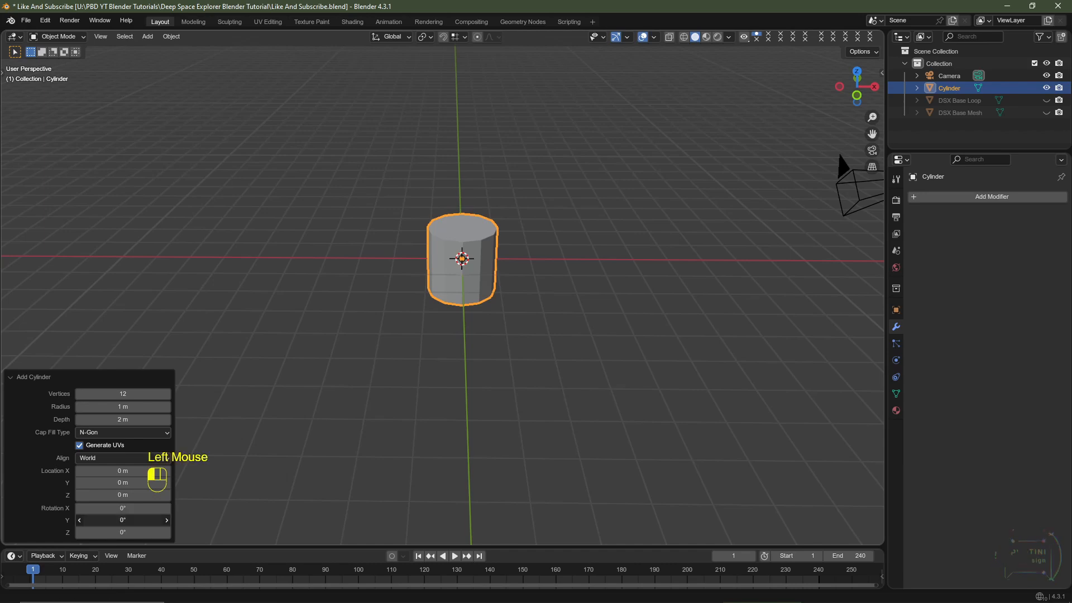
text(90)
key(Return)
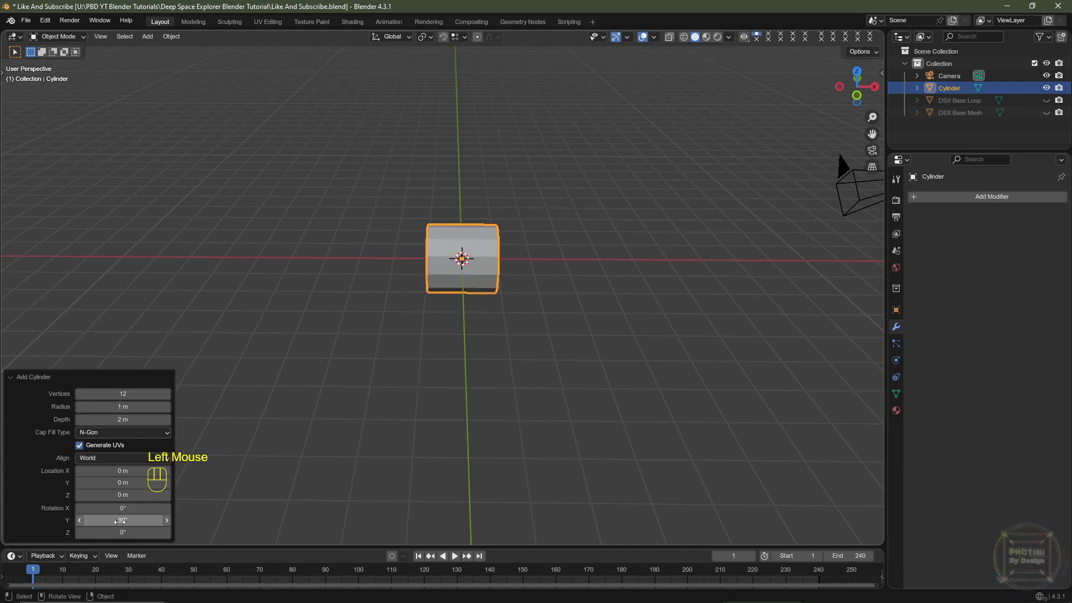
Unhide both ship objects and put the cylinder into Edit Mode in the front orthographic view
click(1046, 100)
click(1046, 112)
scroll(437, 287, down, 2)
key(Tab)
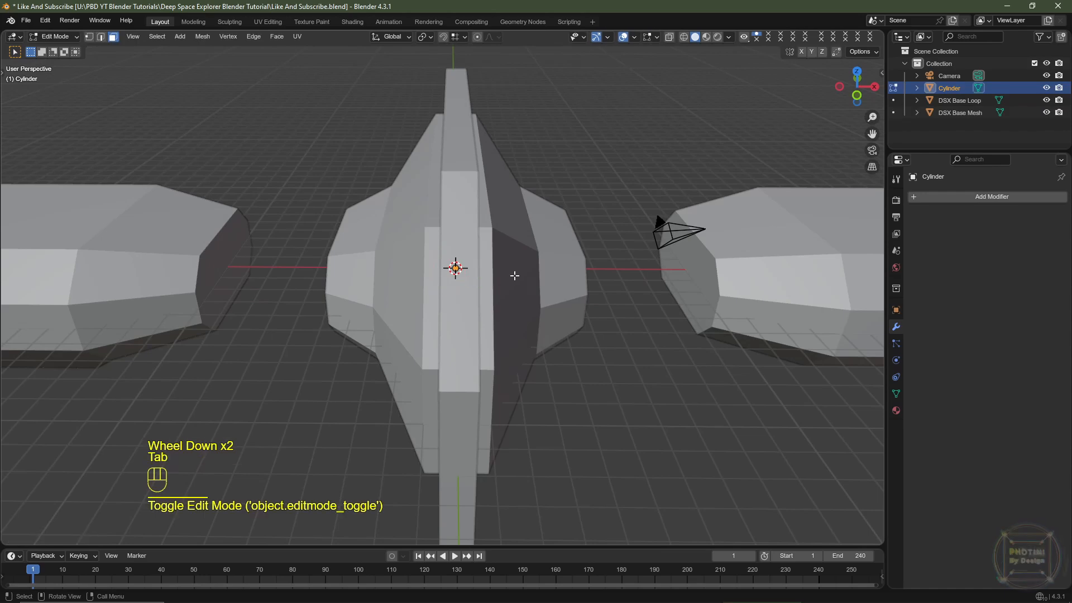
key(KP_1)
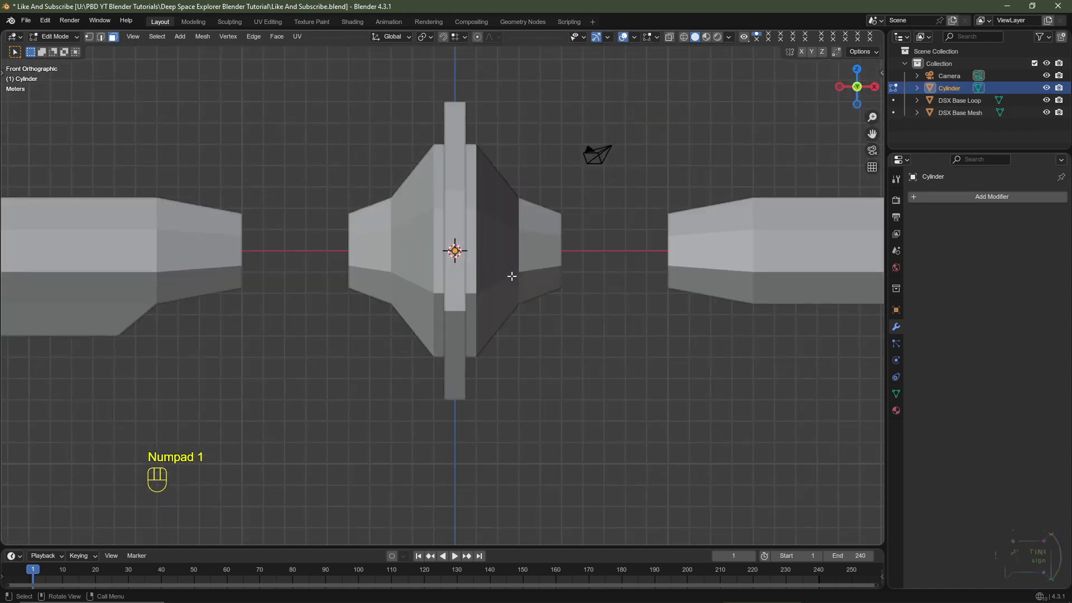
In wireframe shading, move the cylinder mesh about -7.5 m along X into the gap between the hub and the pointed hull section
double_click(686, 229)
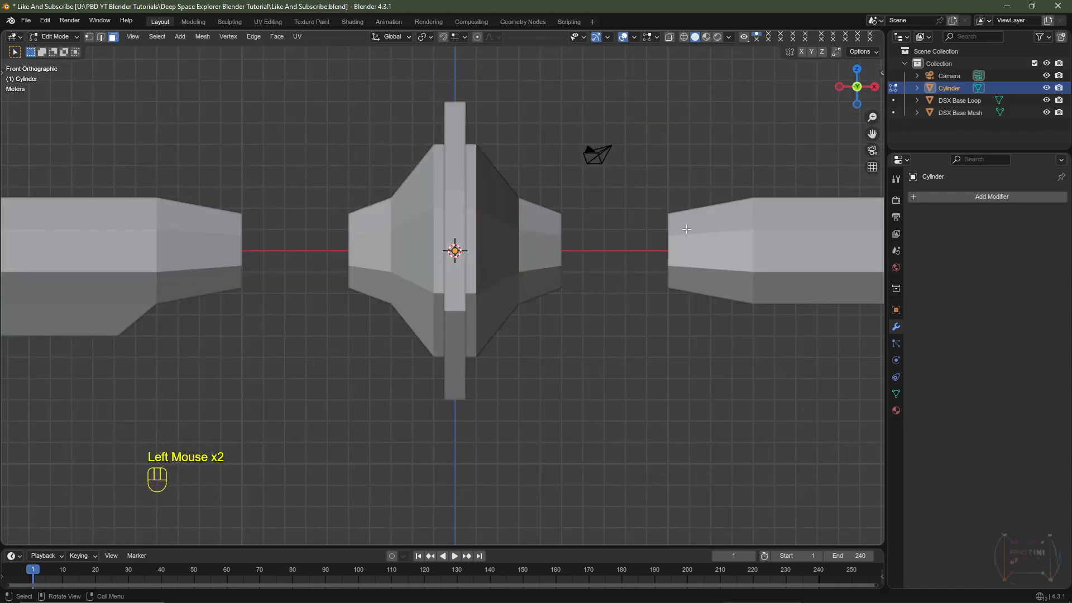
click(683, 37)
key(g)
key(x)
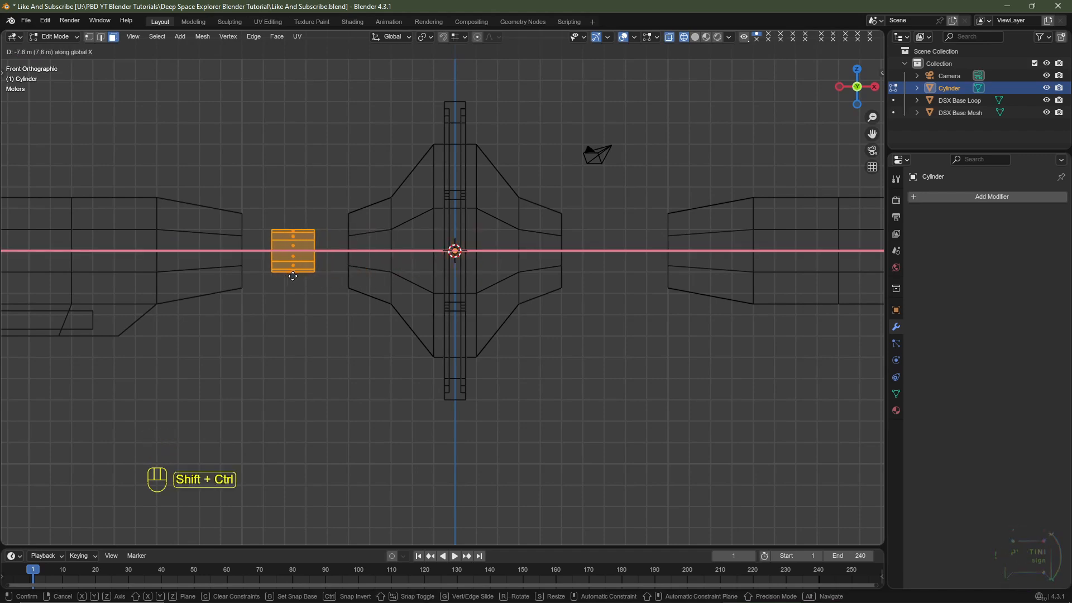
ctrl+shift+click(295, 276)
Scale the cylinder mesh to about 2.7 along X so both ends reach slightly into the neighbouring hull sections
key(s)
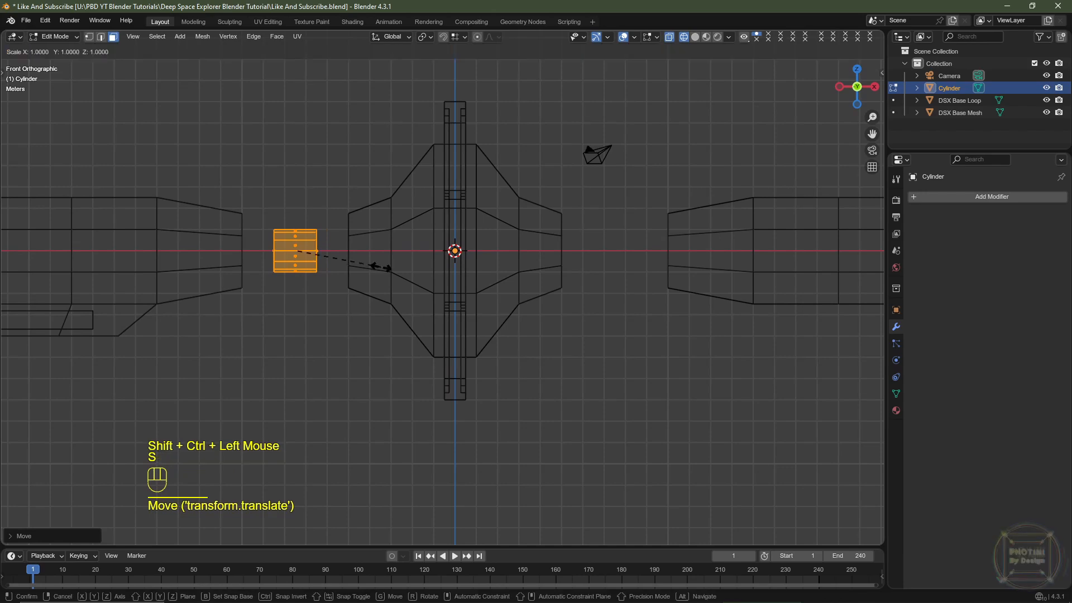
key(x)
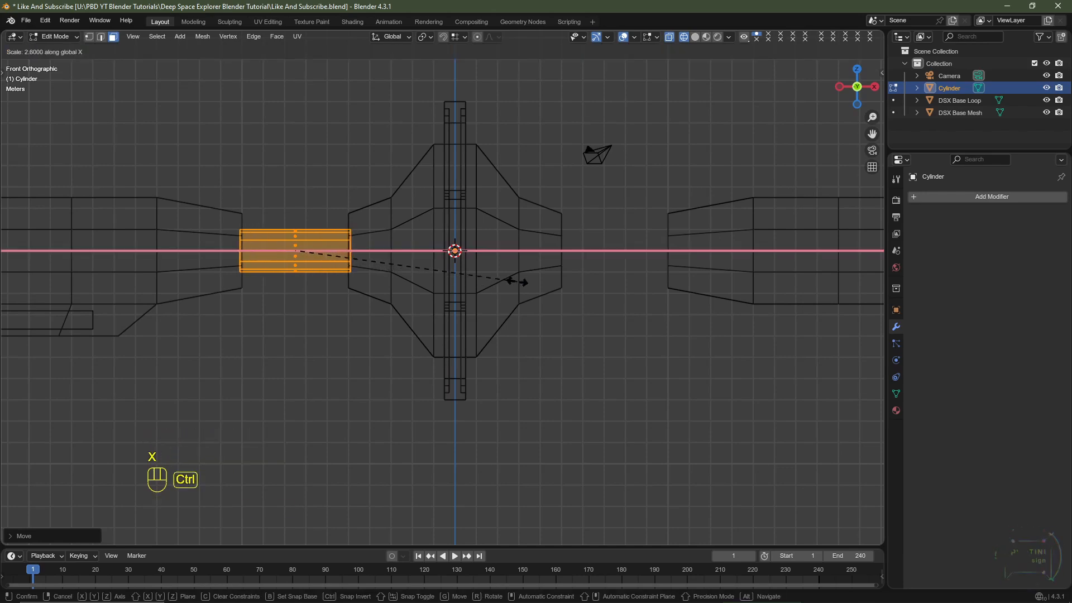
ctrl+click(526, 283)
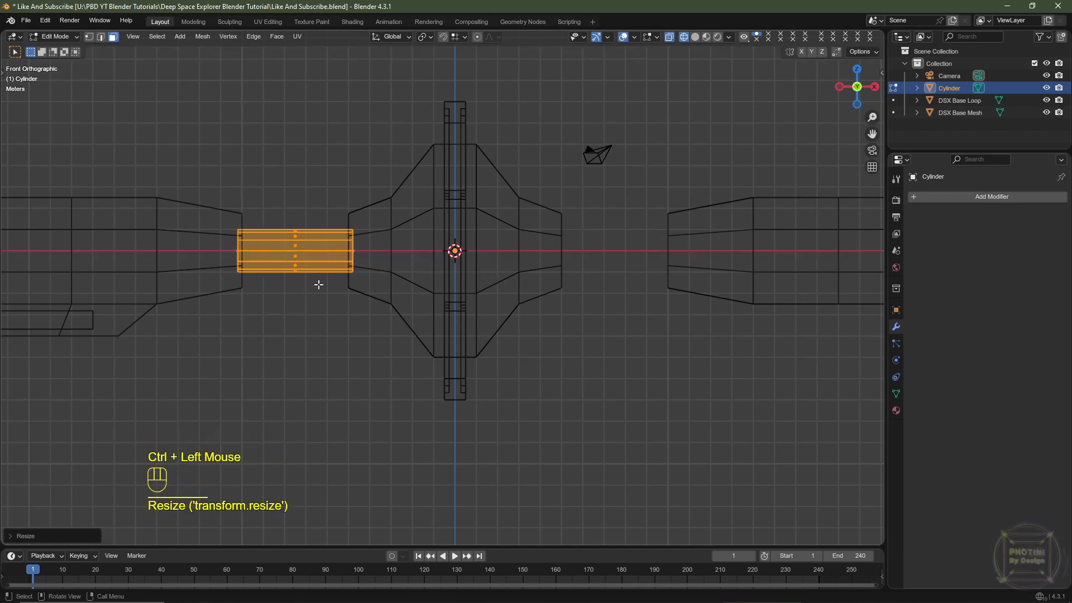
Add three evenly spaced loop cuts around the connecting cylinder, dividing its length
shift+middle_drag(352, 292, 378, 306)
scroll(347, 272, up, 2)
key(KP_1)
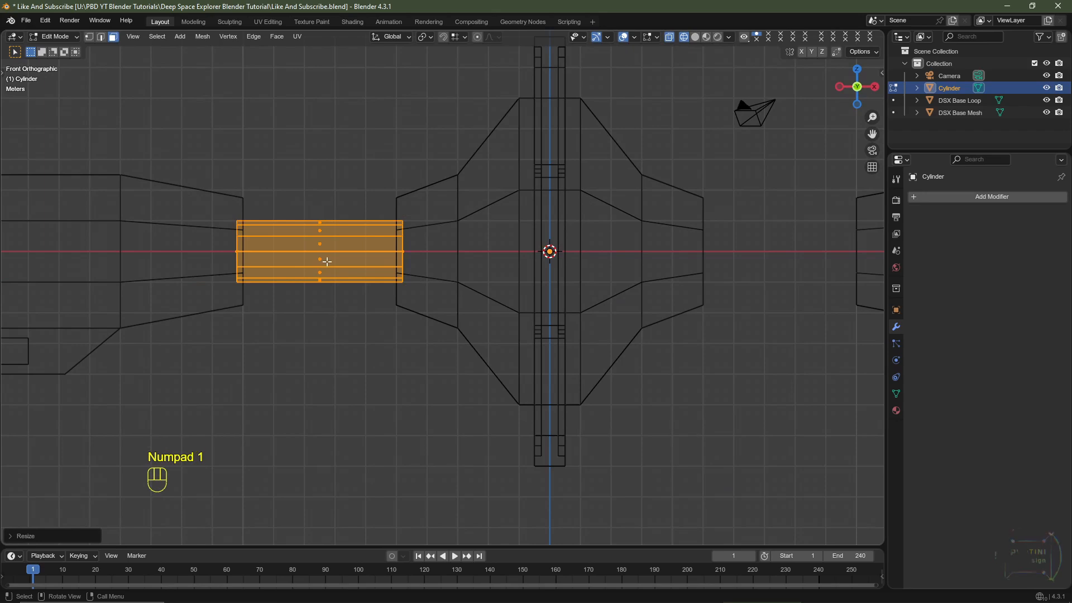
key(ctrl+r)
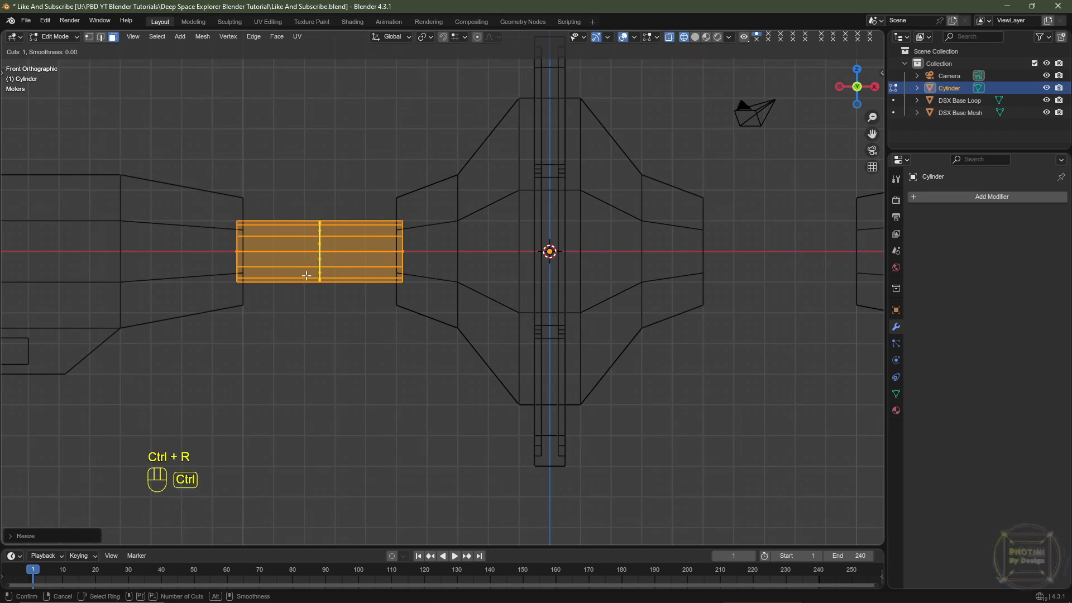
scroll(307, 276, up, 1)
scroll(307, 276, up, 1)
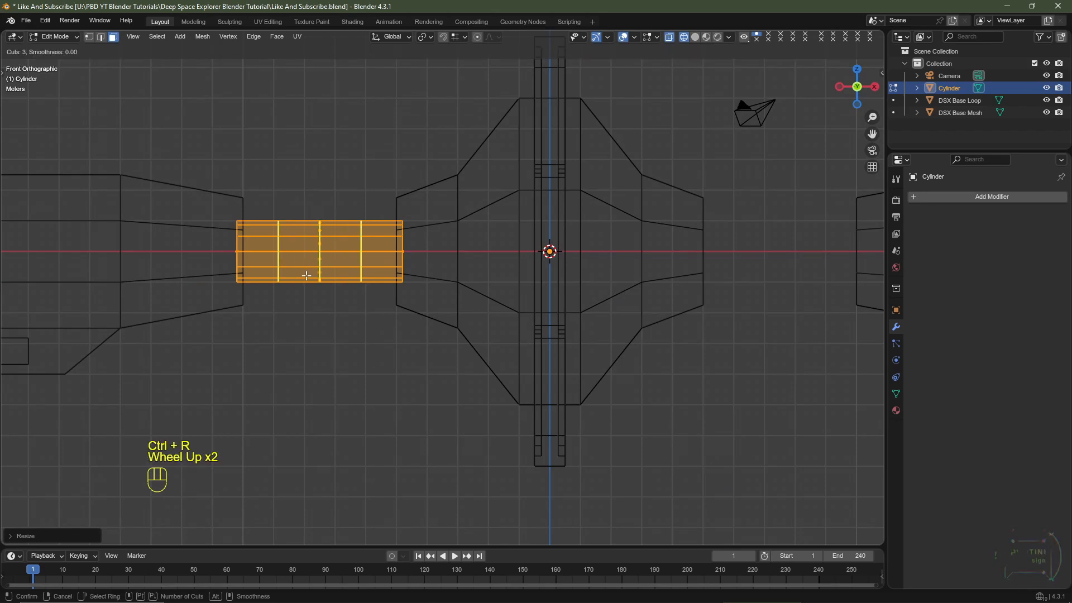
click(306, 276)
Select the whole cylinder mesh and duplicate it about 15 m along X into the gap on the other side of the hub
key(a)
scroll(307, 276, down, 2)
shift+middle_drag(357, 312, 216, 296)
scroll(282, 306, up, 1)
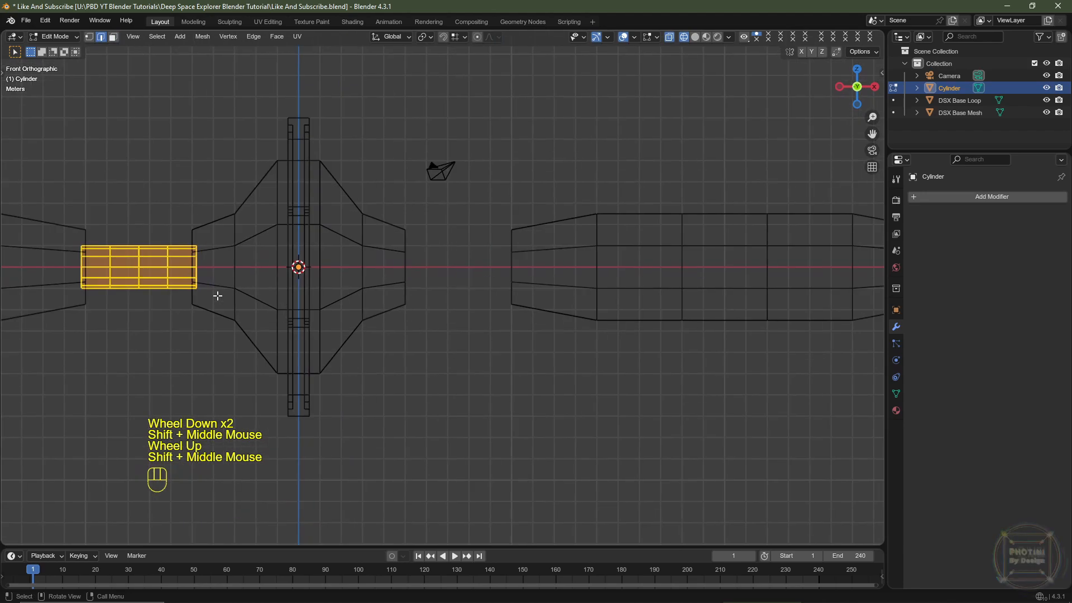
key(shift+d)
key(x)
key(ctrl)
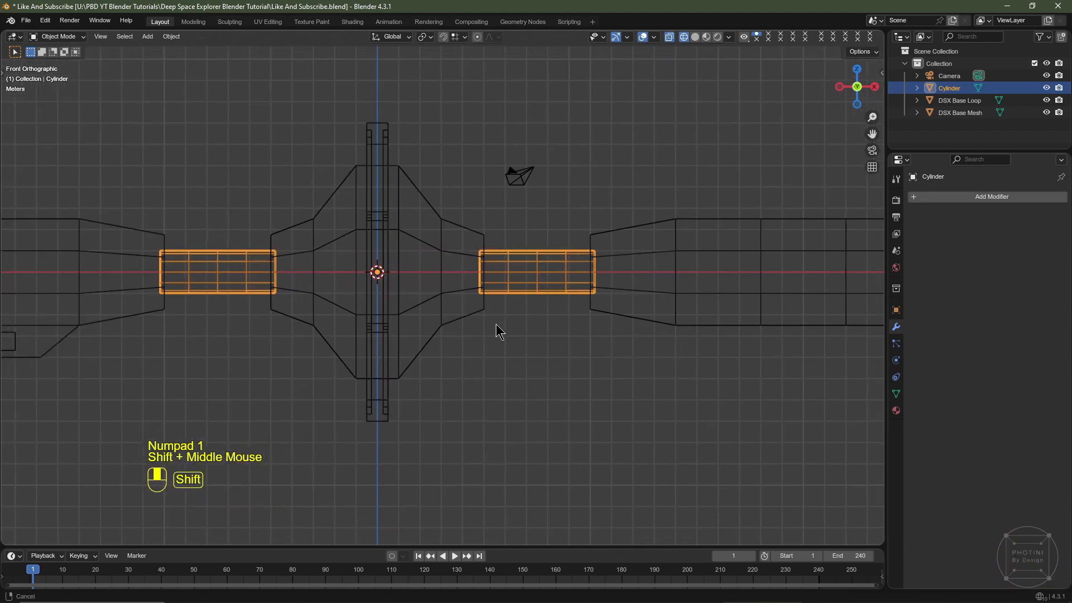
Duplicate the connecting cylinders object in Object Mode, leaving the copy in its original position
shift+middle_drag(495, 323, 500, 324)
key(Tab)
key(Tab)
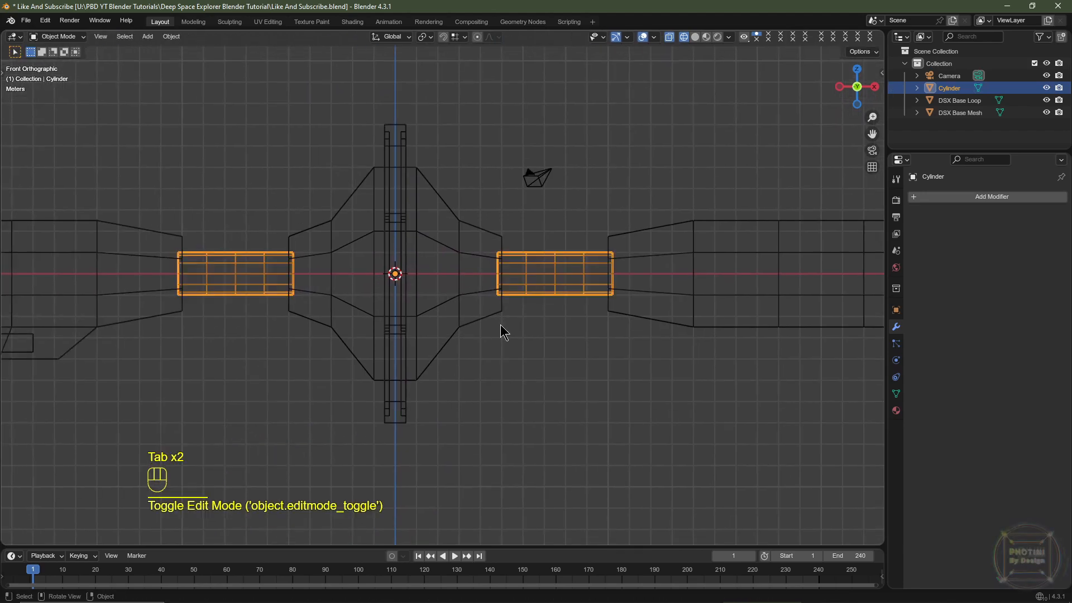
key(shift+d)
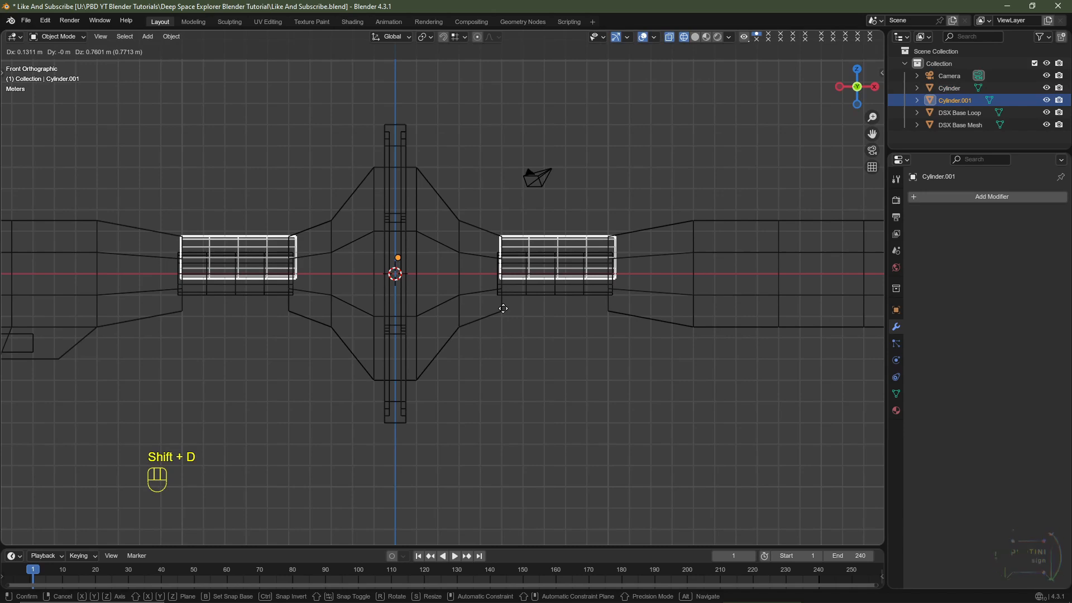
key(Escape)
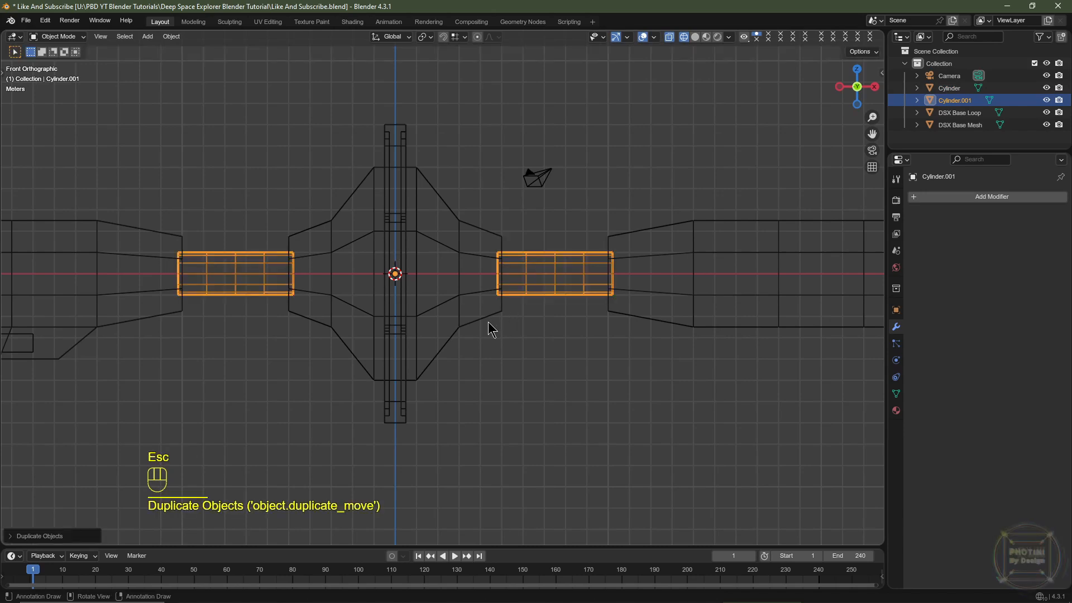
In the duplicate's Edit Mode with solid shading, delete the +X cylinder's end cap face farthest from the hub
key(Tab)
click(465, 337)
scroll(465, 338, up, 2)
scroll(465, 338, down, 2)
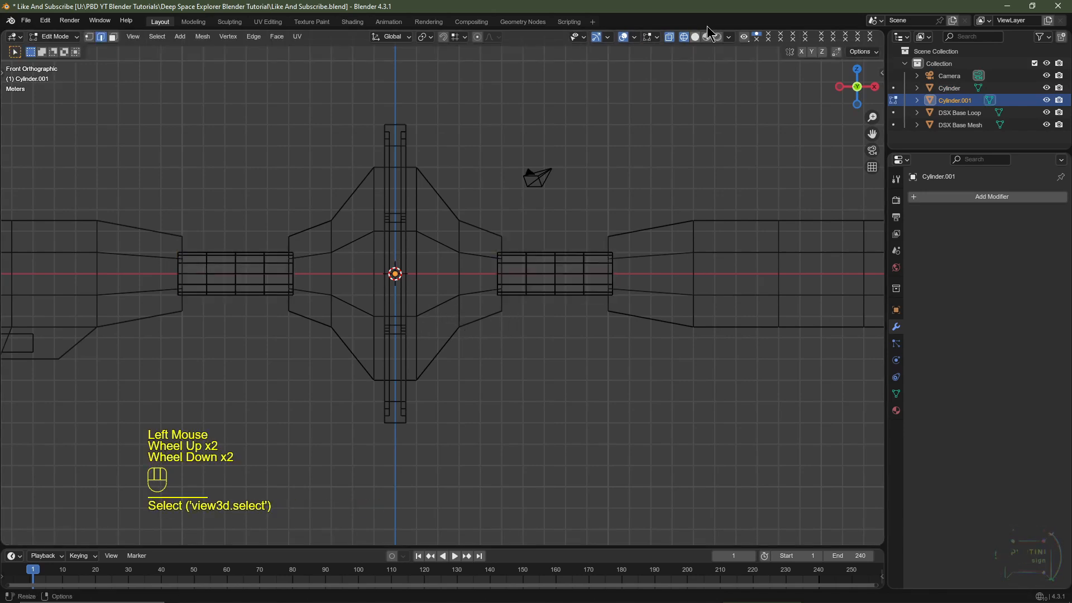
click(695, 37)
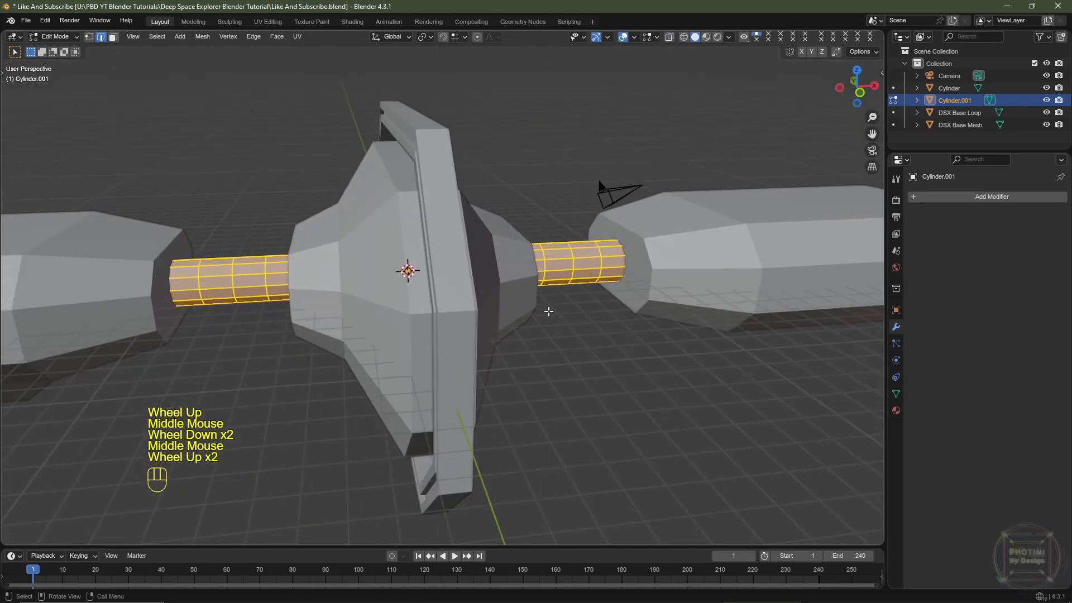
shift+middle_drag(605, 310, 448, 289)
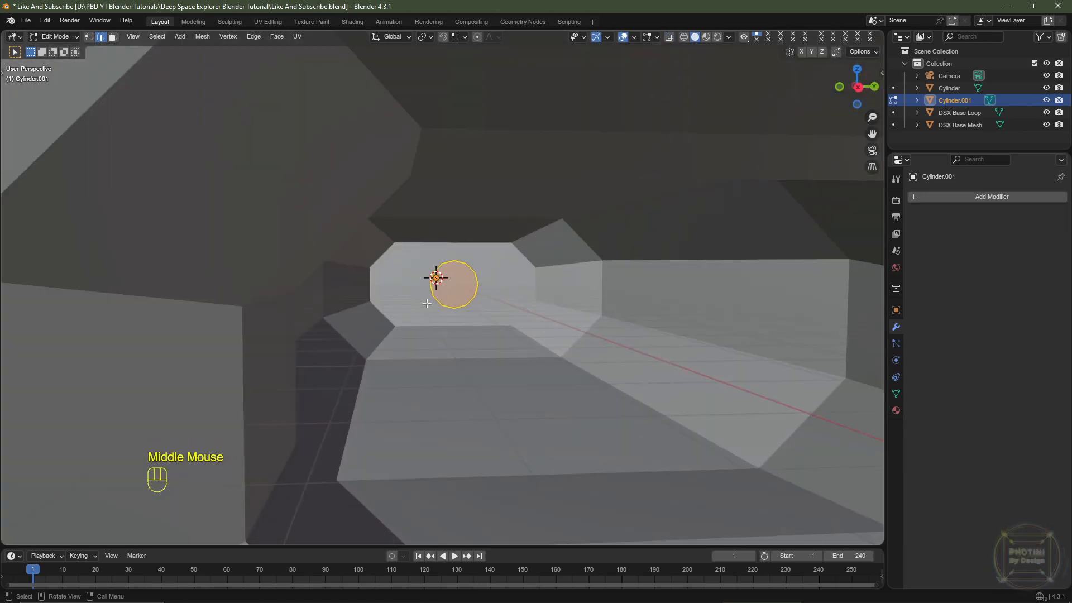
key(3)
click(455, 284)
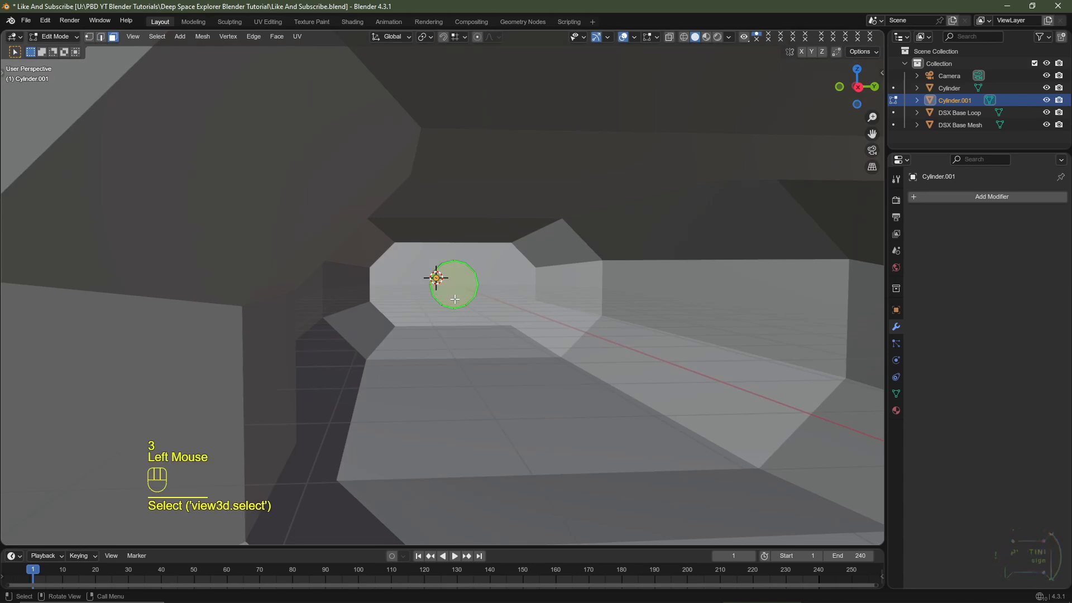
scroll(455, 283, up, 2)
key(x)
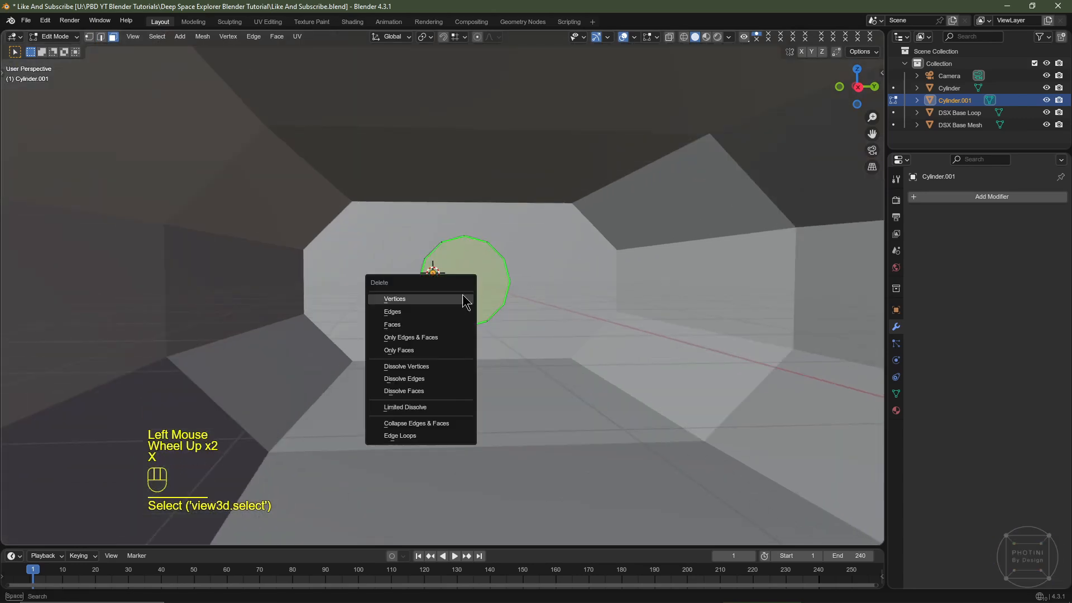
click(434, 324)
Delete the +X cylinder's other end cap face, inside the central hub
middle_drag(434, 324, 500, 337)
click(316, 271)
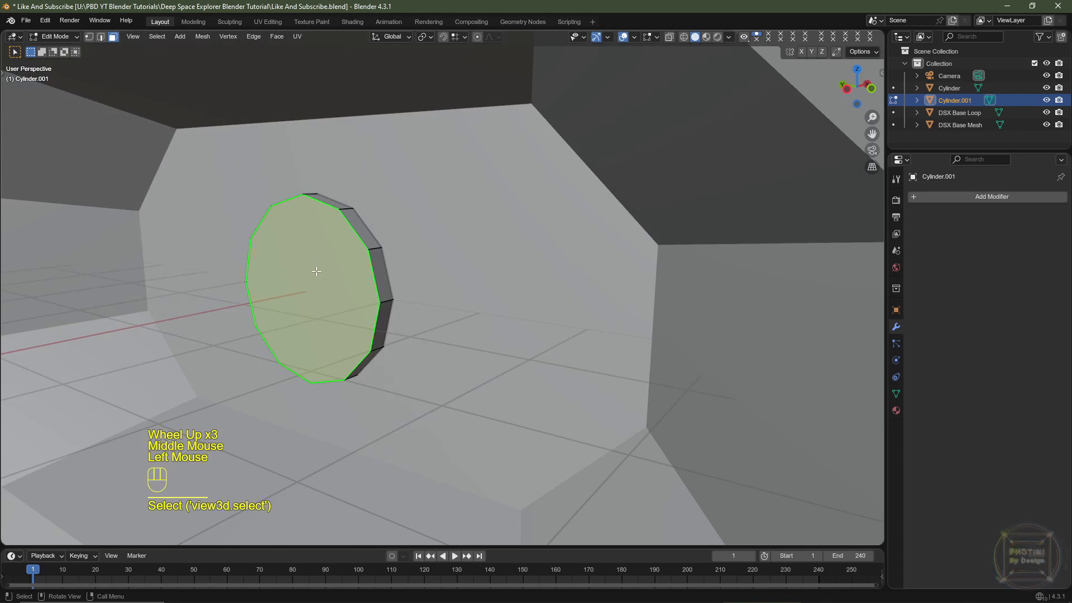
key(x)
click(316, 271)
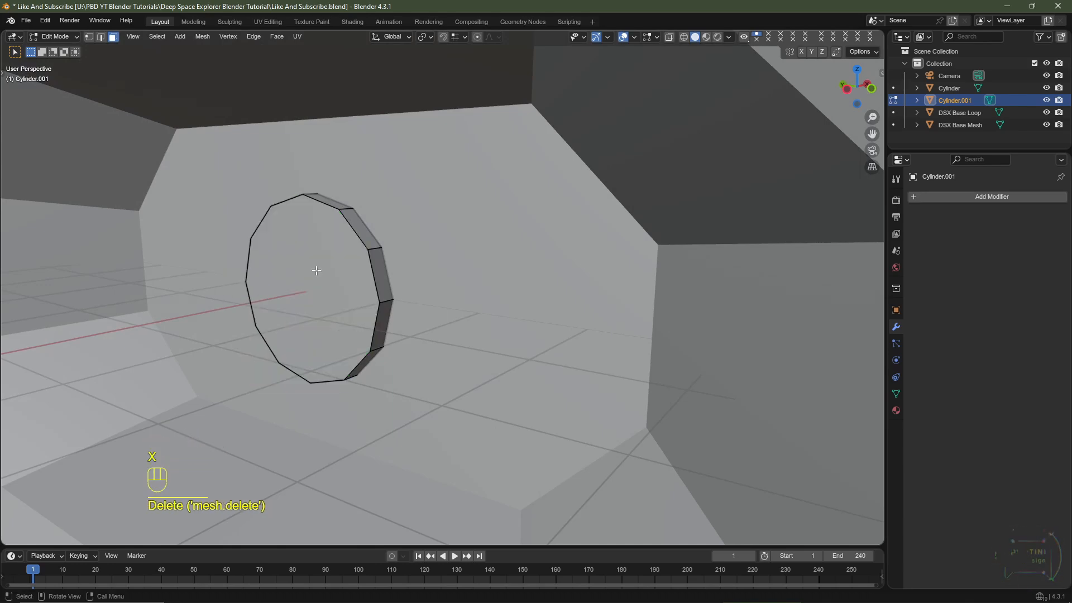
Delete the end cap face of the -X cylinder inside the central hub
scroll(246, 327, down, 4)
click(246, 328)
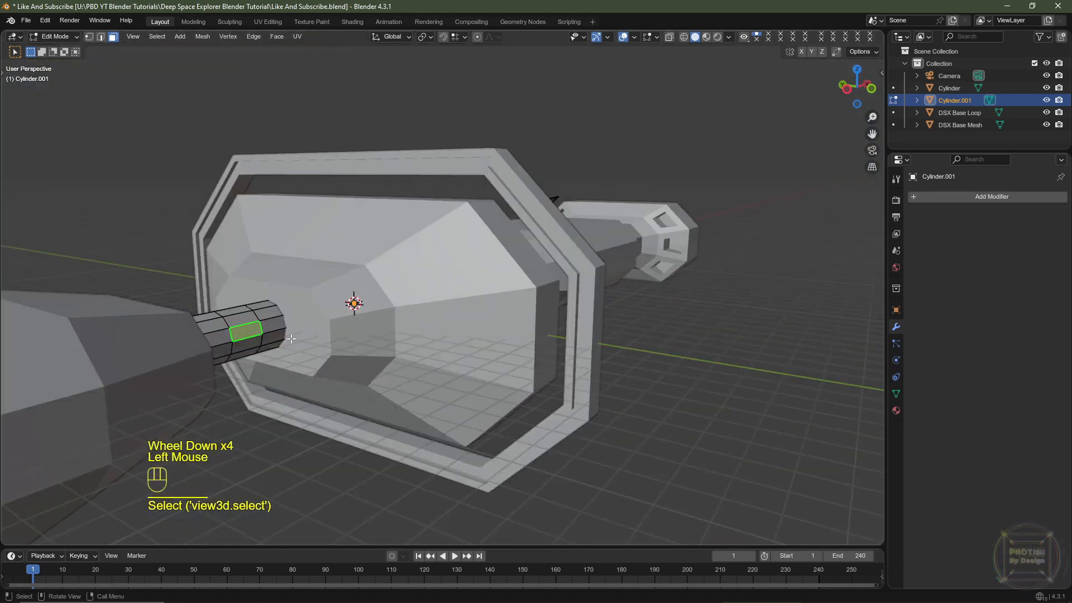
middle_drag(292, 341, 268, 339)
shift+middle_drag(268, 339, 341, 338)
scroll(341, 338, up, 2)
shift+middle_drag(340, 338, 413, 351)
middle_drag(414, 351, 347, 346)
scroll(347, 347, up, 2)
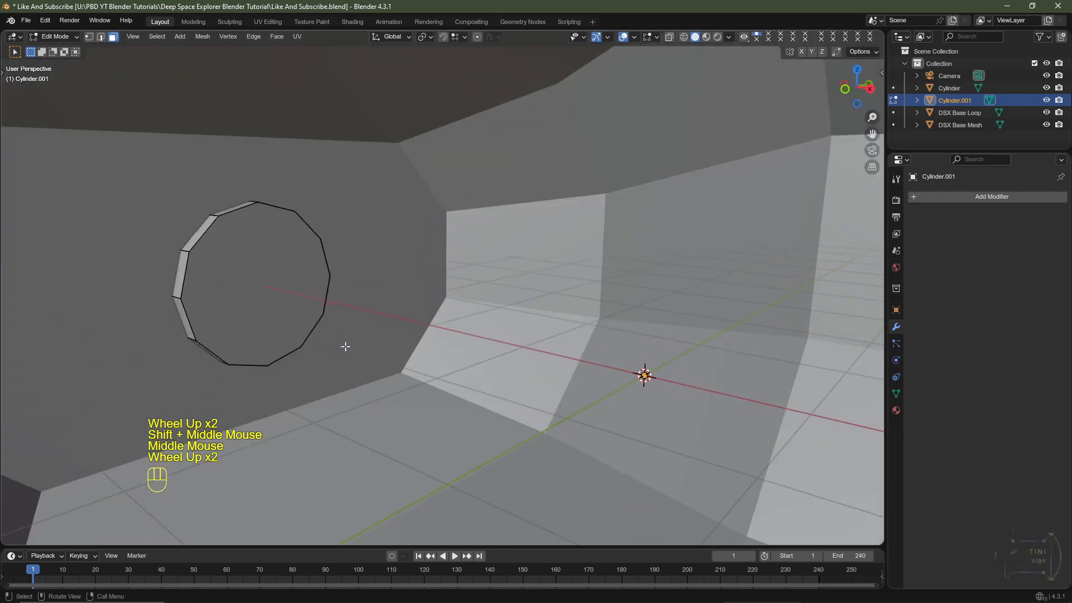
click(221, 286)
key(x)
click(221, 282)
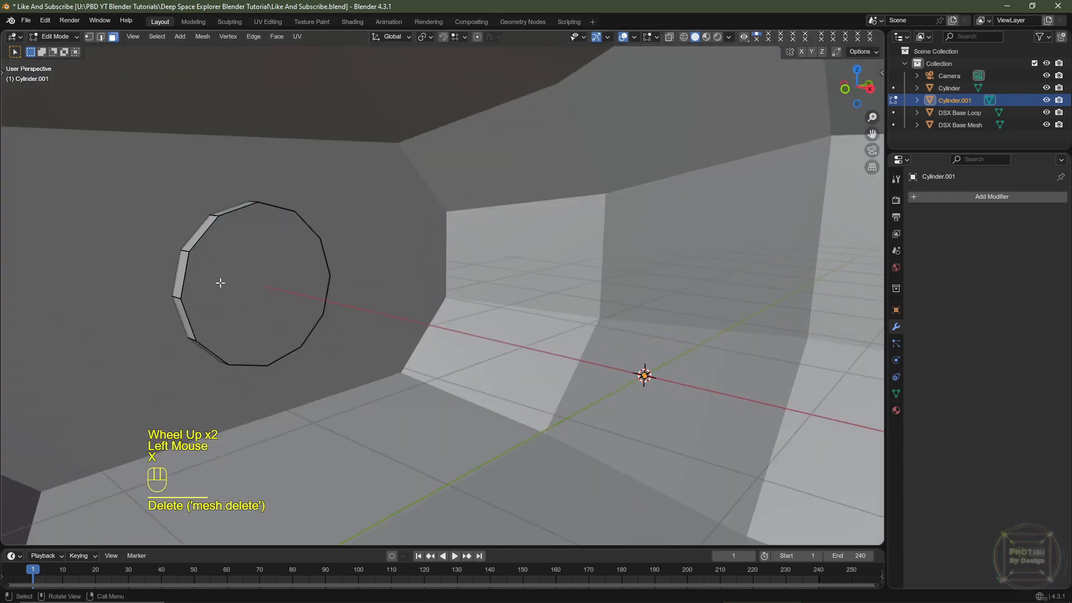
Delete the -X cylinder's remaining end cap face, inside the pointed hull section
scroll(496, 309, down, 2)
middle_drag(496, 309, 294, 353)
scroll(318, 314, up, 3)
click(296, 356)
scroll(464, 343, down, 2)
middle_drag(464, 344, 505, 316)
key(x)
click(349, 312)
Select the whole duplicated cylinder mesh and apply Un-Subdivide to remove its extra edges
scroll(349, 313, down, 2)
key(a)
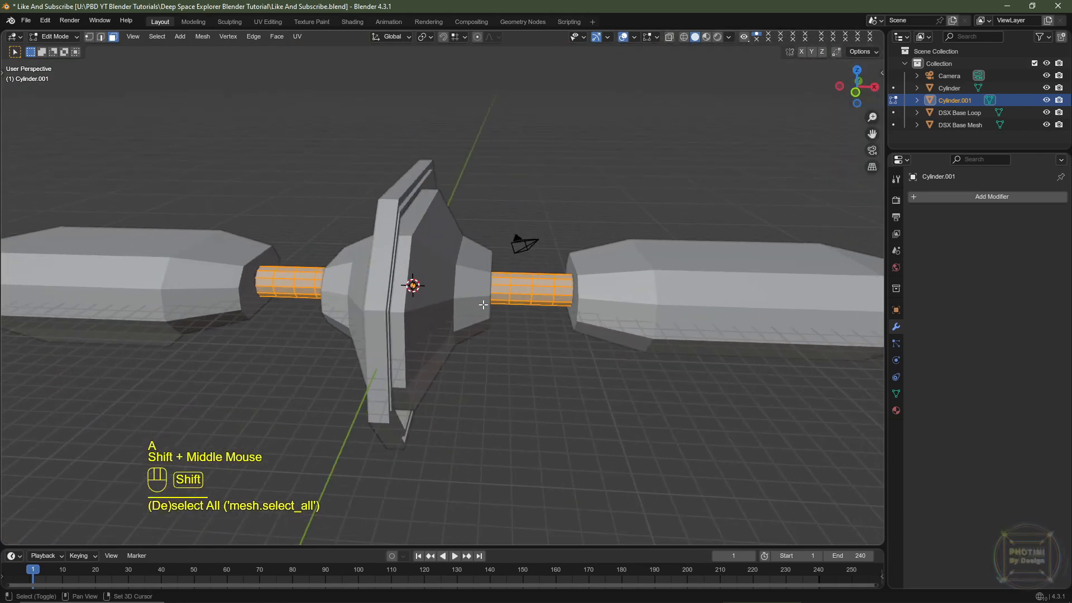
right_click(565, 280)
mouse_move(563, 278)
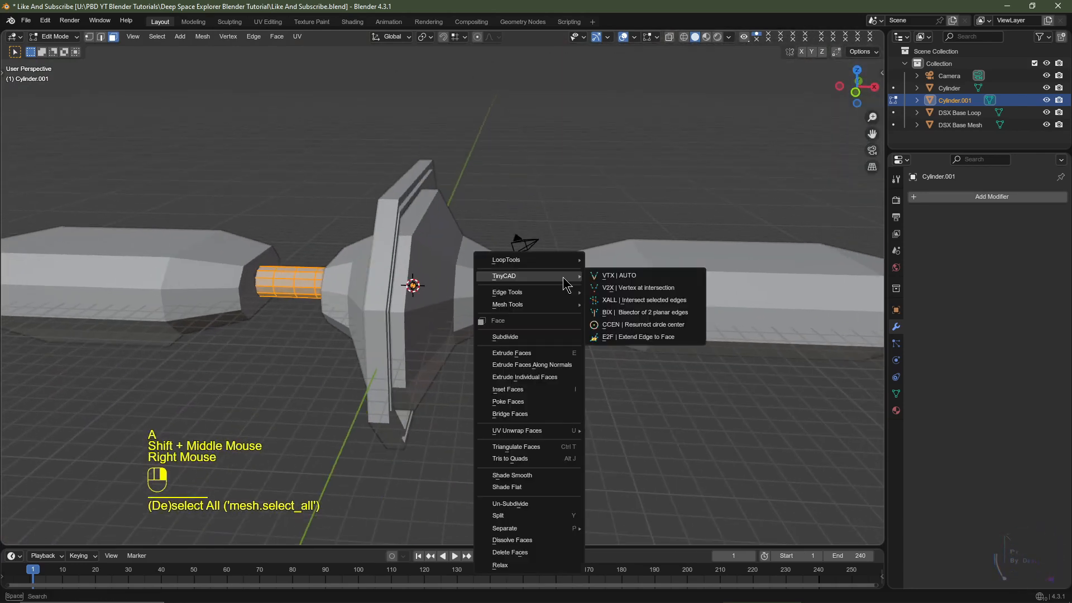
click(533, 504)
scroll(491, 422, up, 2)
middle_drag(491, 422, 635, 371)
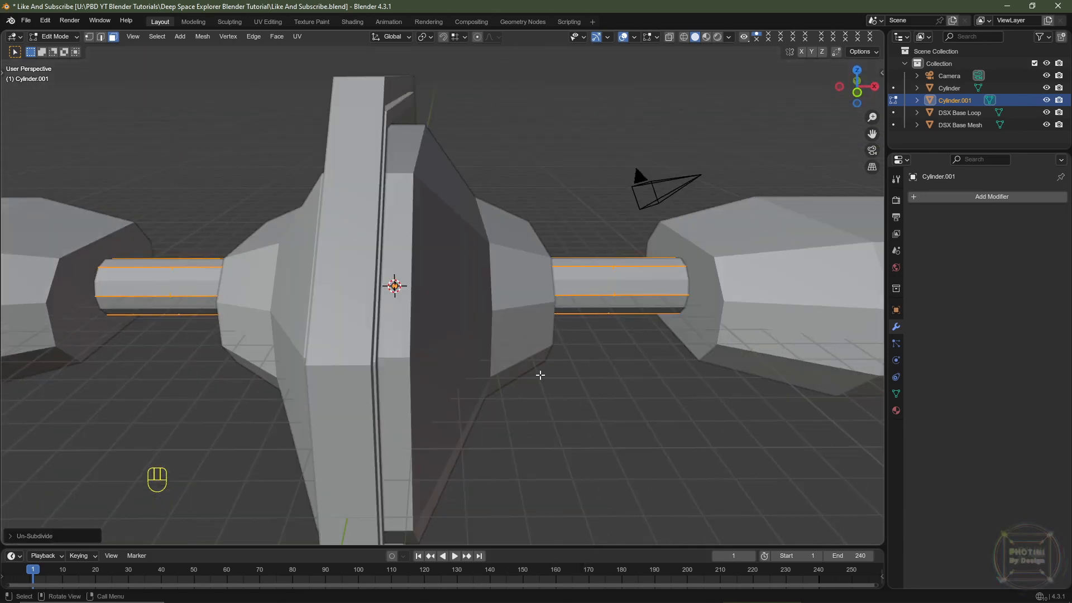
In front wireframe view with vertex selection, scale both open cylinders to 0.2 on Y and Z only, keeping their length along X
key(1)
key(KP_1)
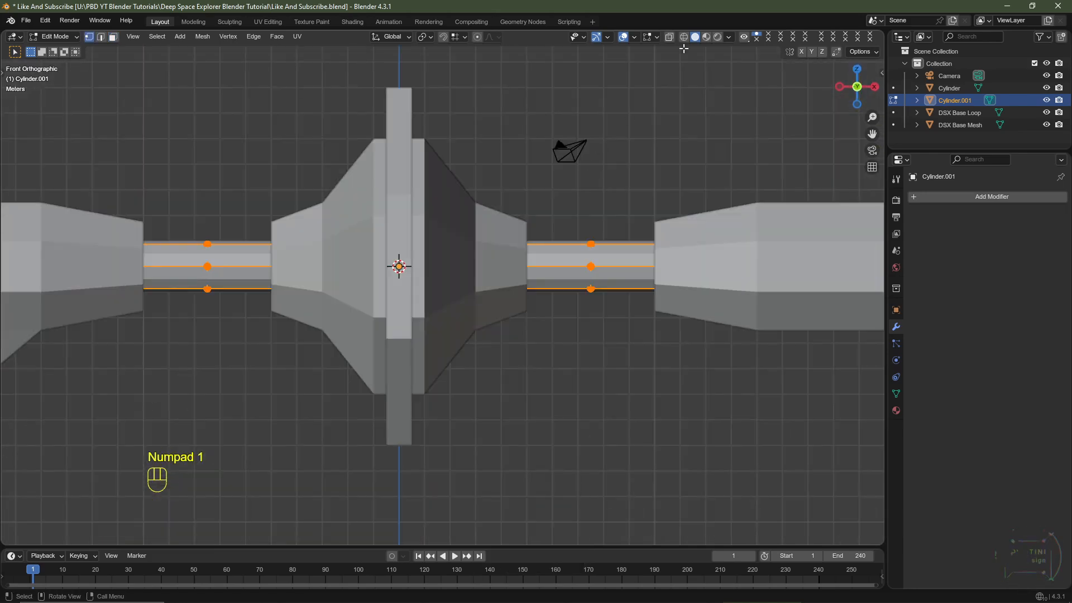
click(683, 37)
scroll(735, 362, up, 2)
key(Escape)
key(s)
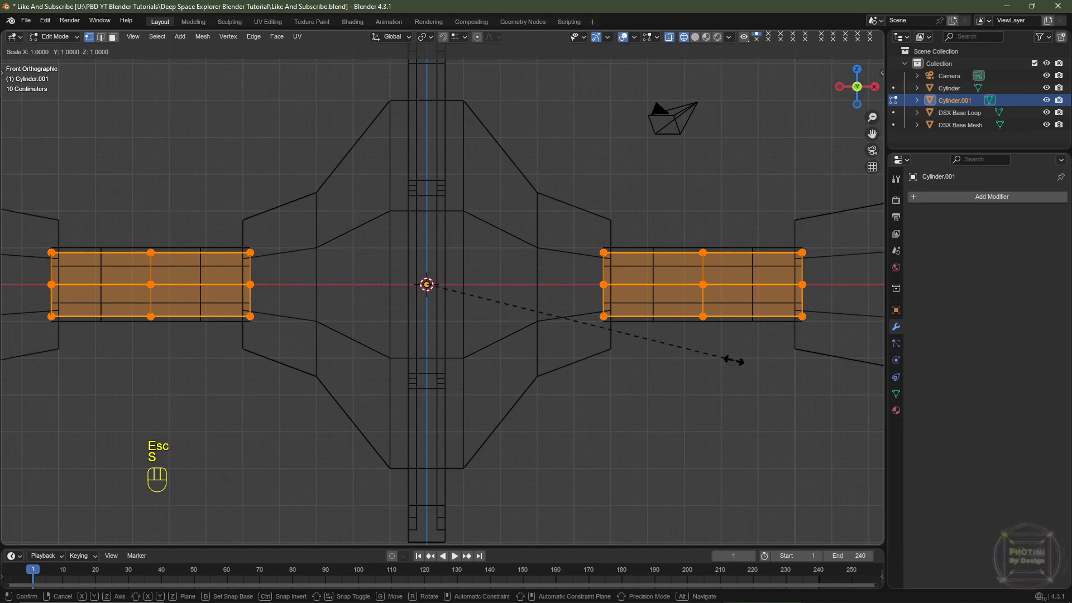
key(shift+x)
text(.2)
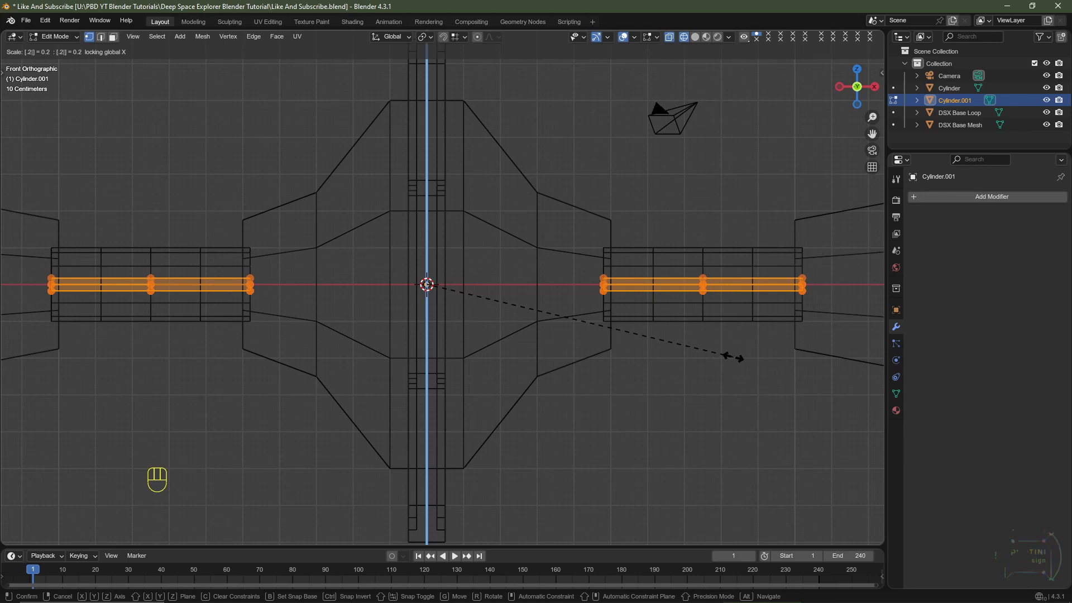
click(732, 357)
Move the two thin rods straight up along Z in snapped increments, placing them just above the main connector cylinders
shift+middle_drag(722, 336, 707, 343)
key(g)
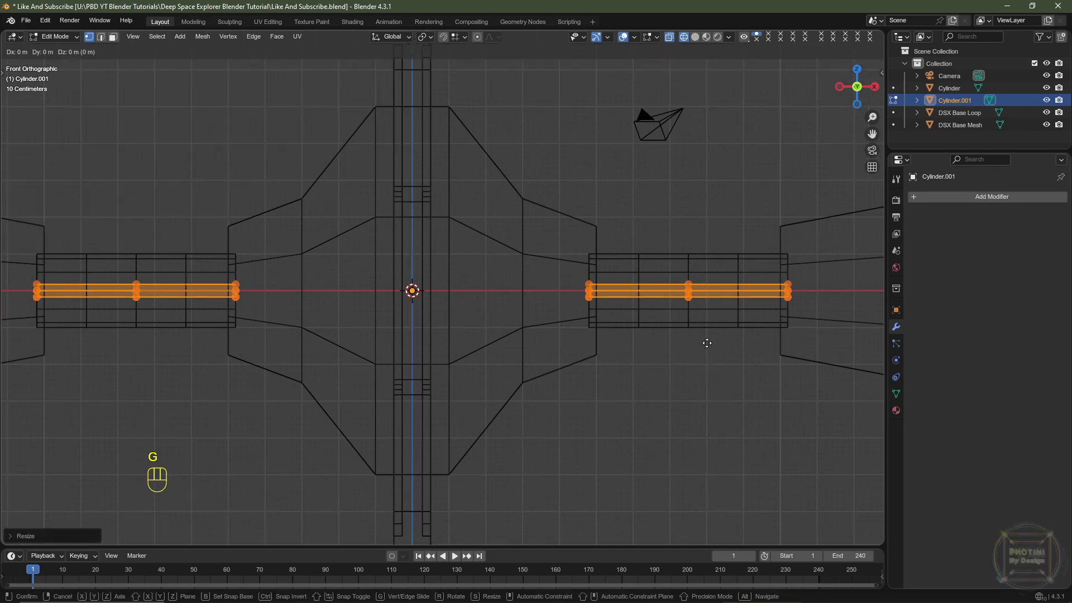
key(z)
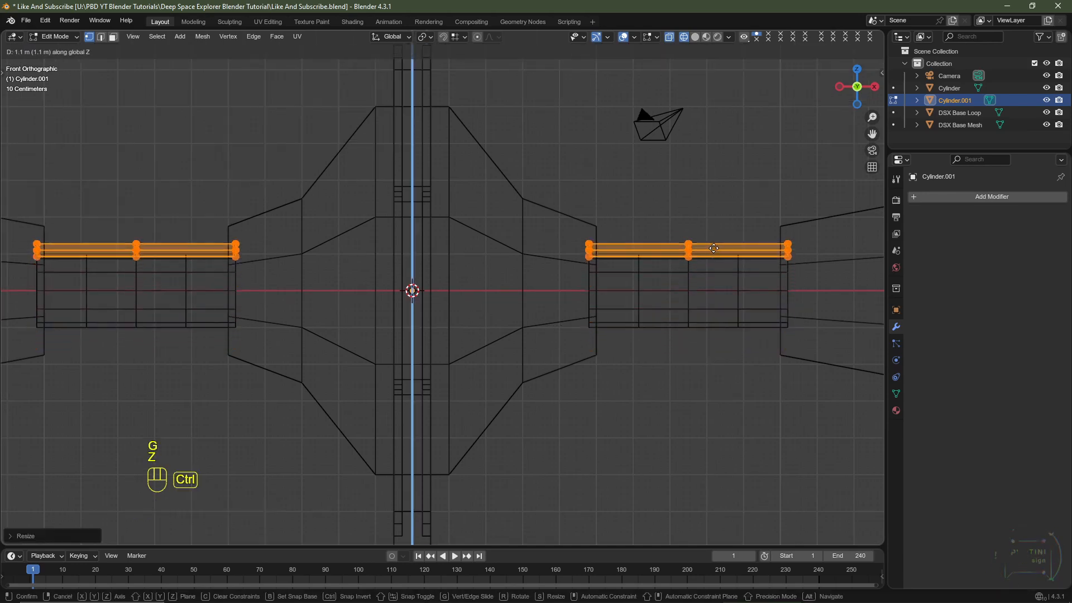
ctrl+click(715, 239)
Duplicate the two thin rods and move the copies down along Z to just below the main connector cylinders
shift+middle_drag(503, 309, 644, 304)
key(shift+d)
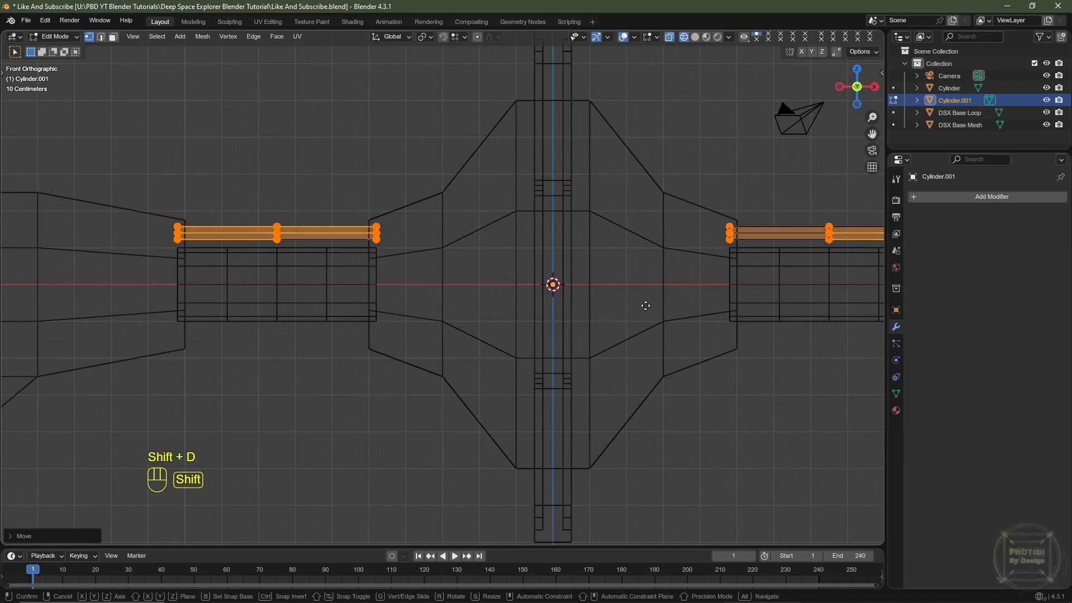
key(z)
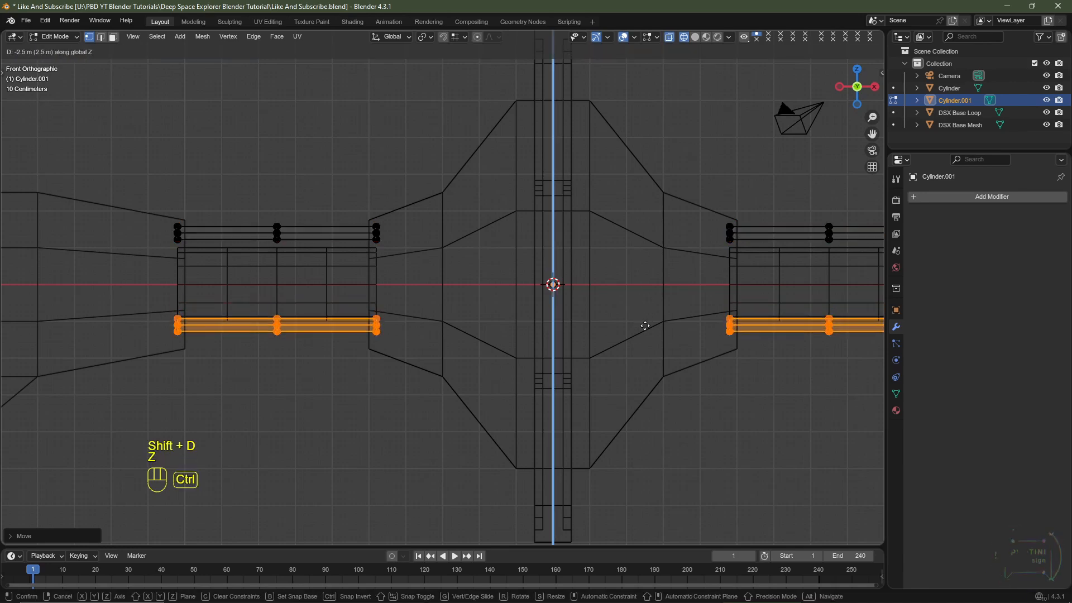
ctrl+click(644, 336)
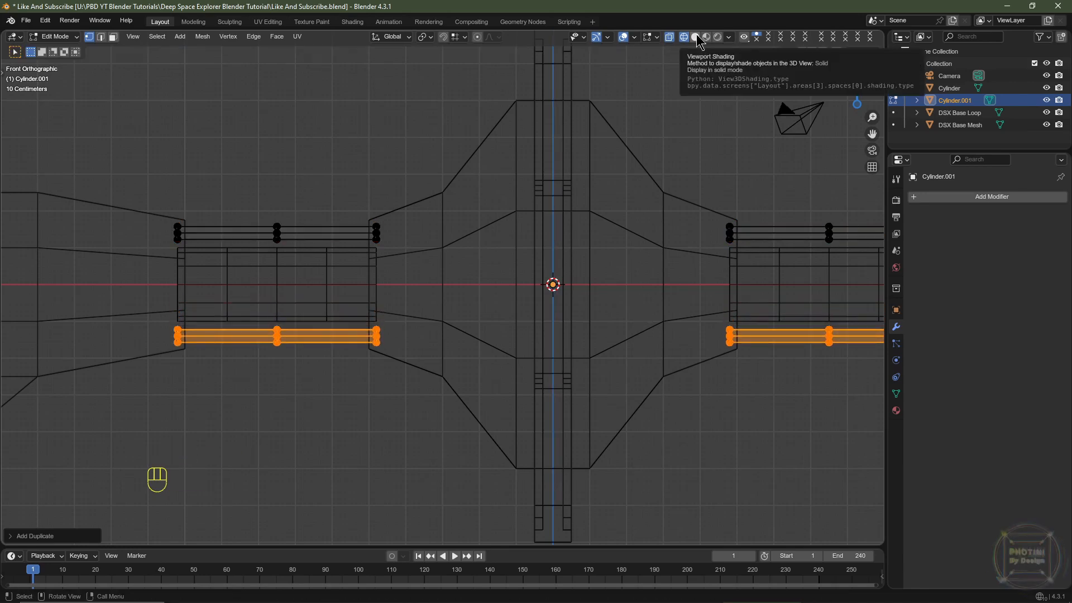
In solid shading, duplicate all upper and lower rods in place and rotate the copies 90° about X
click(695, 37)
mouse_move(558, 269)
middle_down()
mouse_move(597, 292)
mouse_move(583, 293)
middle_up()
key(a)
scroll(576, 302, down, 2)
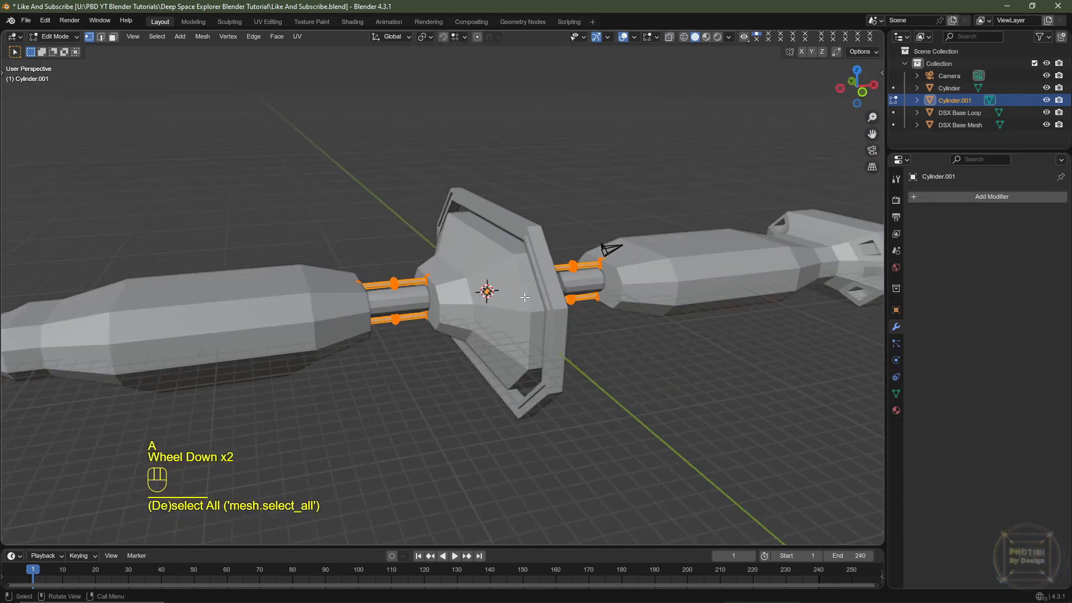
key(ctrl+z)
key(shift+d)
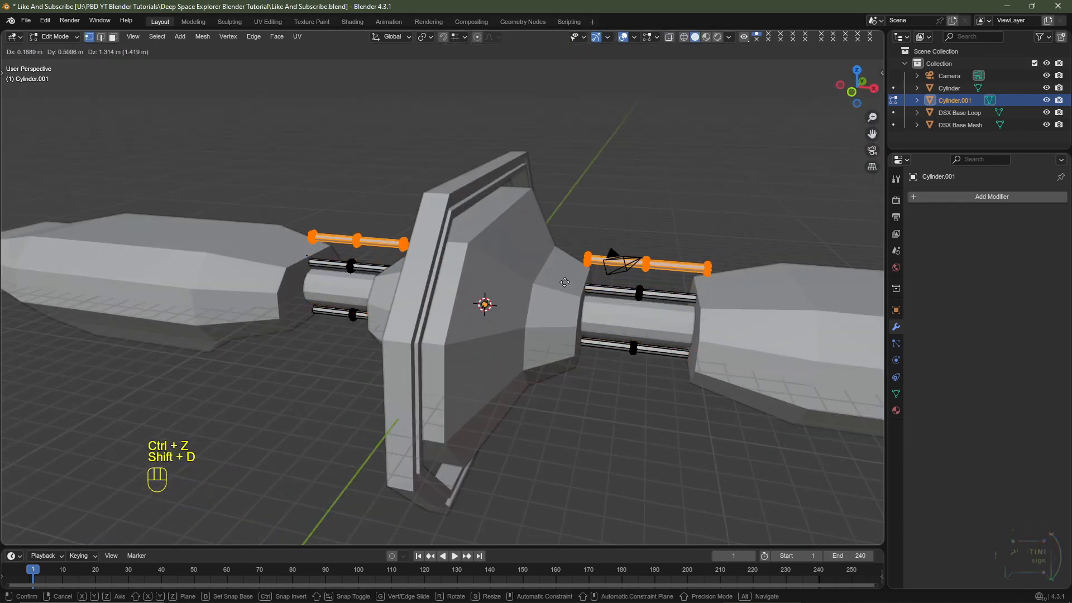
key(Escape)
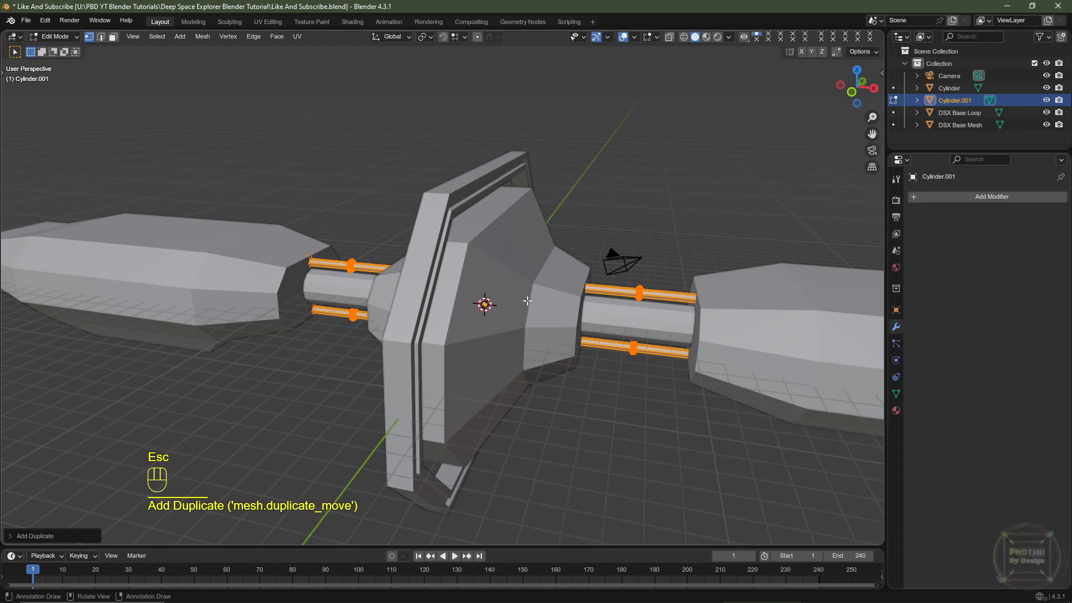
text(rx)
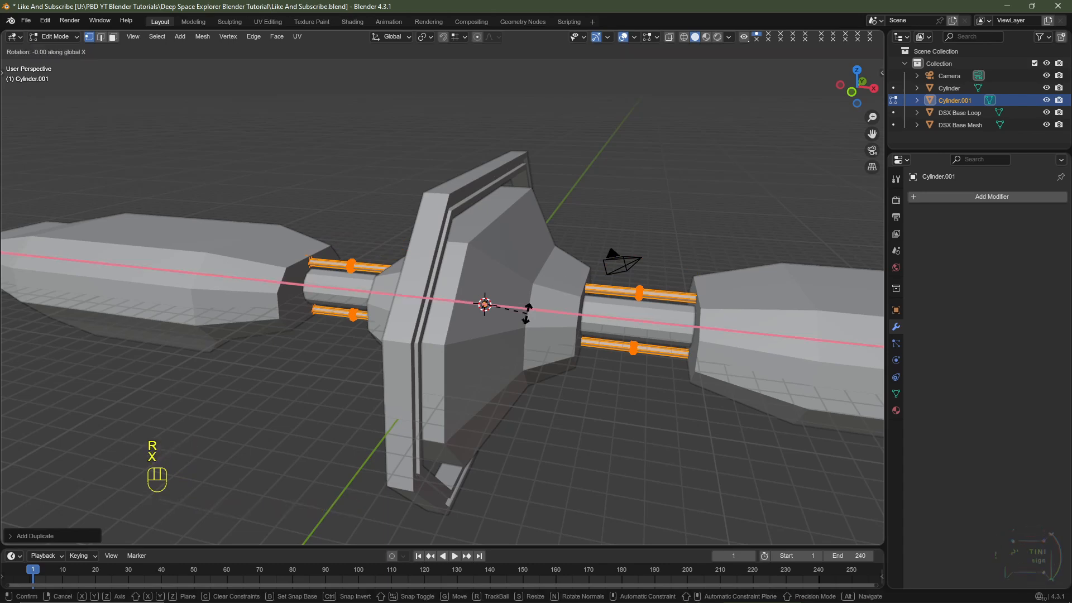
text(90)
key(Return)
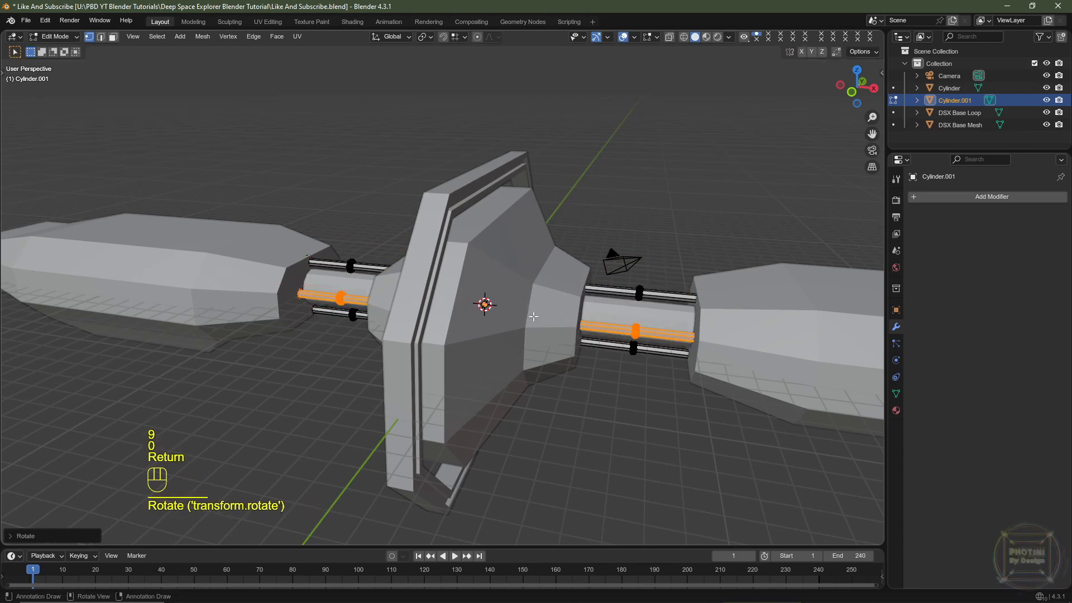
Duplicate all the rods in place, rotate the copies 45° about X, and leave Edit Mode
middle_drag(534, 316, 494, 294)
key(a)
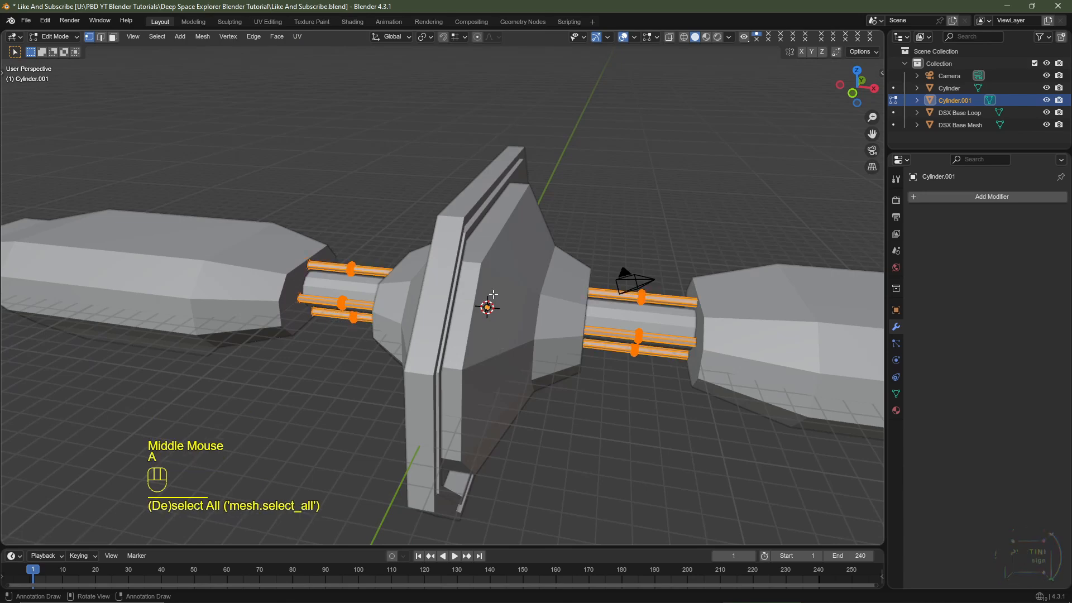
middle_drag(525, 330, 524, 317)
key(shift+d)
key(Escape)
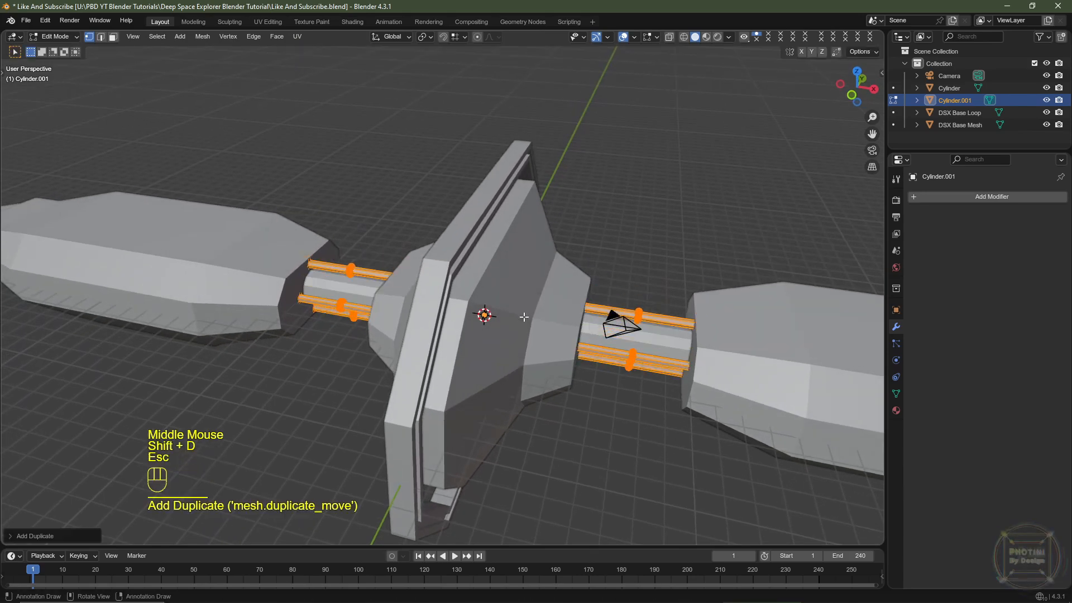
text(rx)
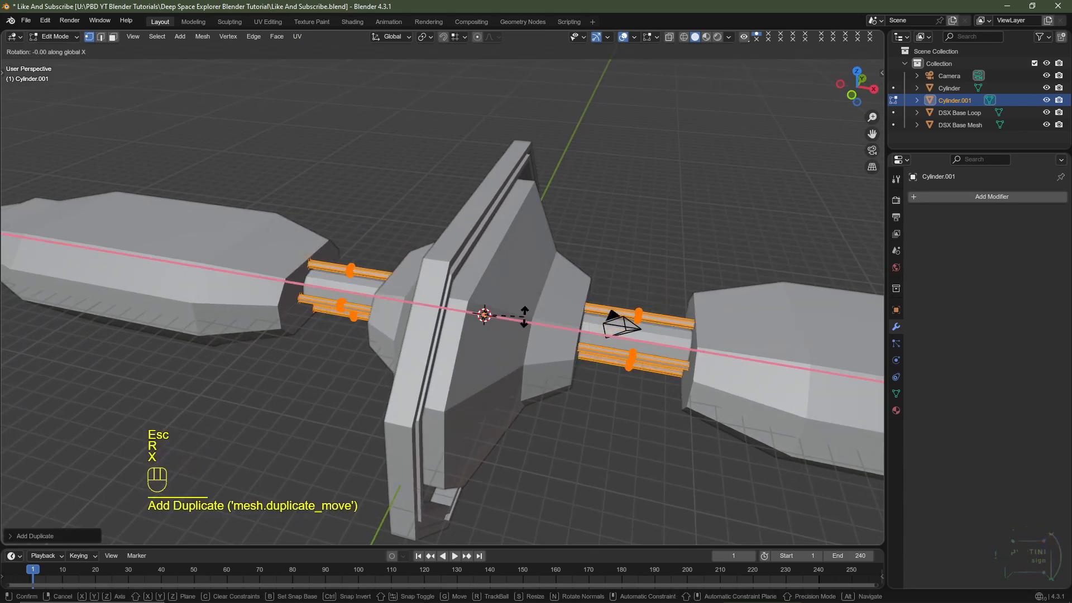
text(45)
key(Return)
middle_drag(524, 317, 270, 243)
scroll(544, 324, up, 3)
key(Tab)
key(Tab)
key(Tab)
Select the thick connector object Cylinder and enter its Edit Mode with face selection
scroll(488, 316, up, 1)
scroll(487, 317, up, 1)
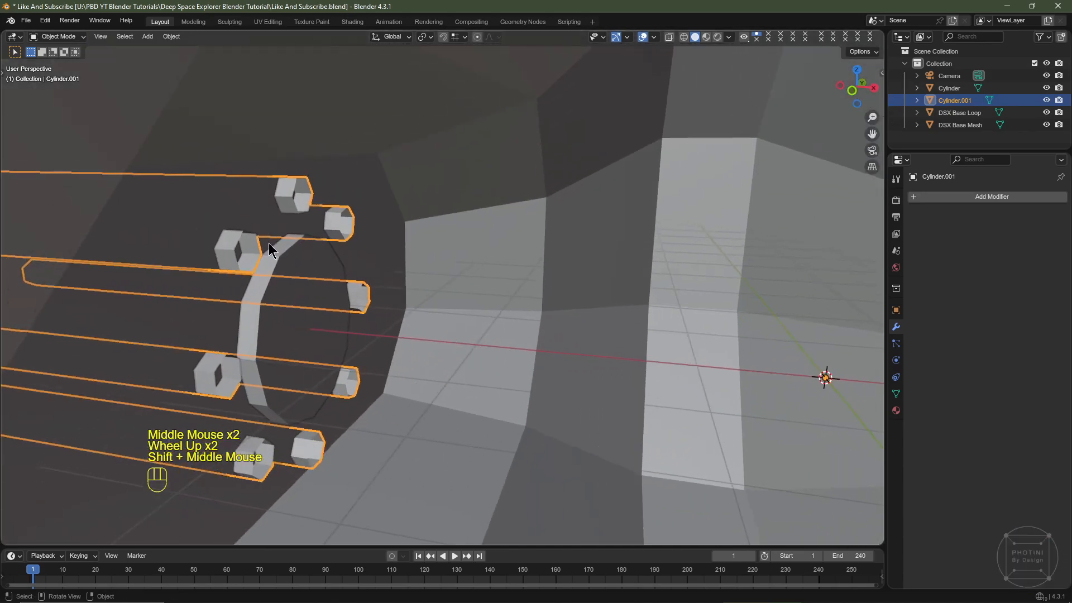
click(292, 296)
scroll(291, 296, down, 2)
middle_drag(292, 295, 410, 318)
shift+middle_drag(410, 318, 407, 314)
key(Tab)
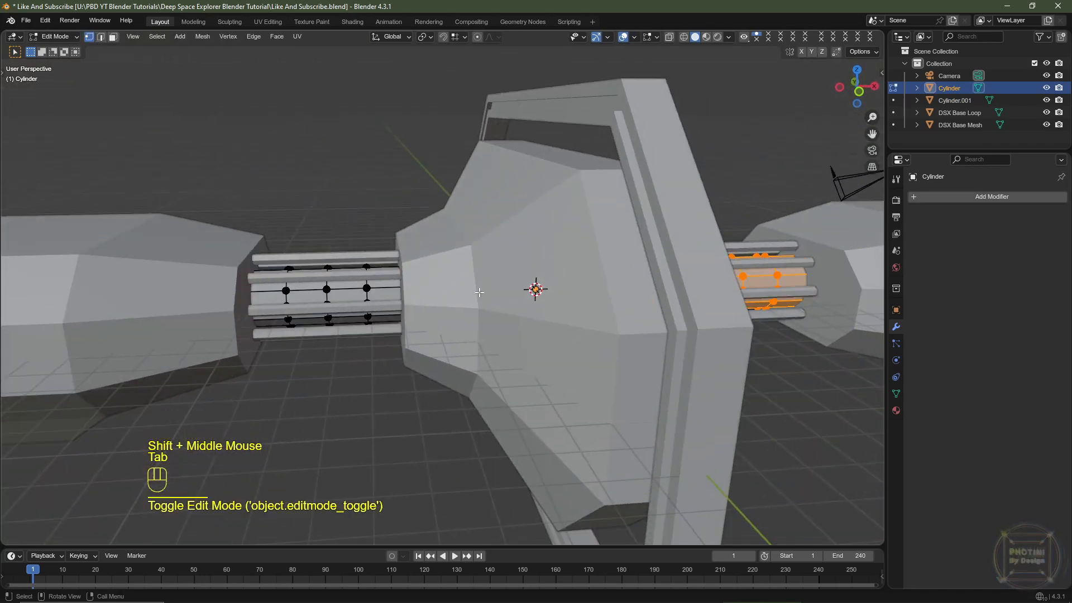
key(3)
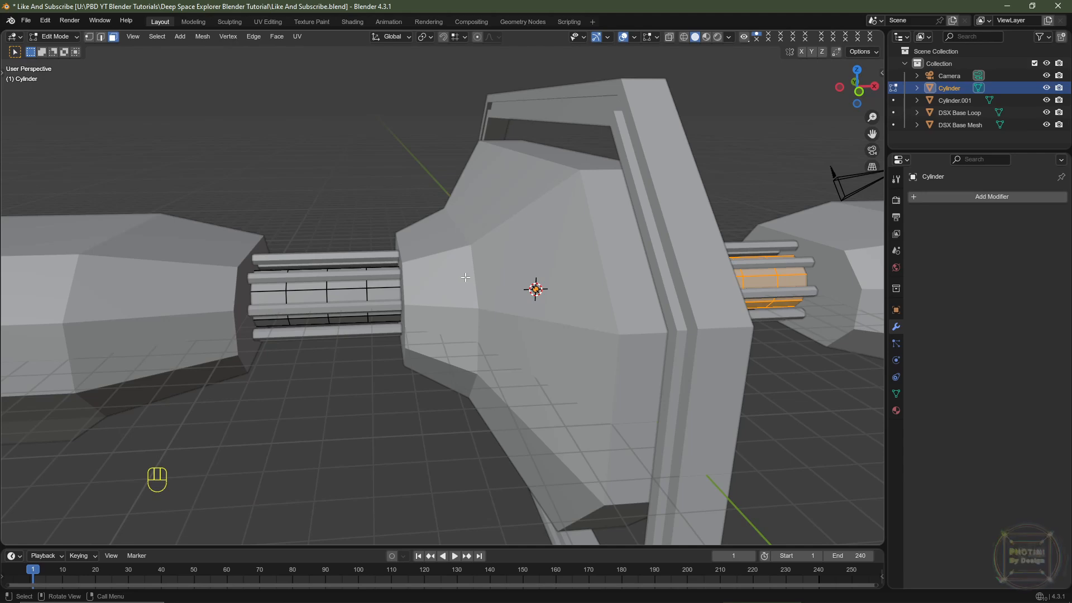
From the right wireframe view, select the thick connectors' end cap faces, delete them, and return to Object Mode in solid shading
key(KP_3)
key(KP_2)
key(KP_3)
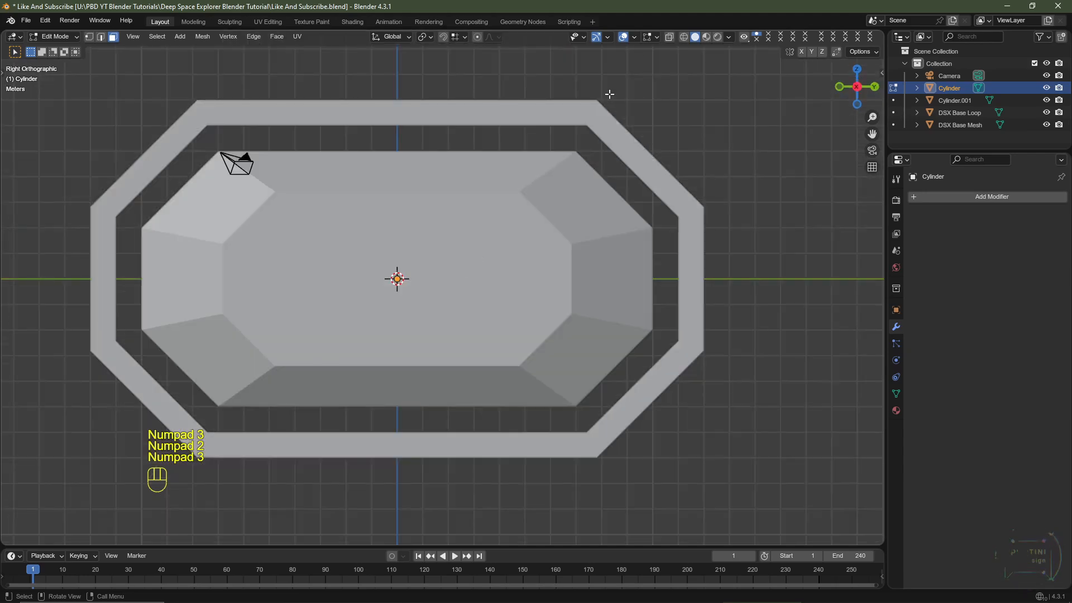
click(684, 38)
scroll(380, 261, up, 2)
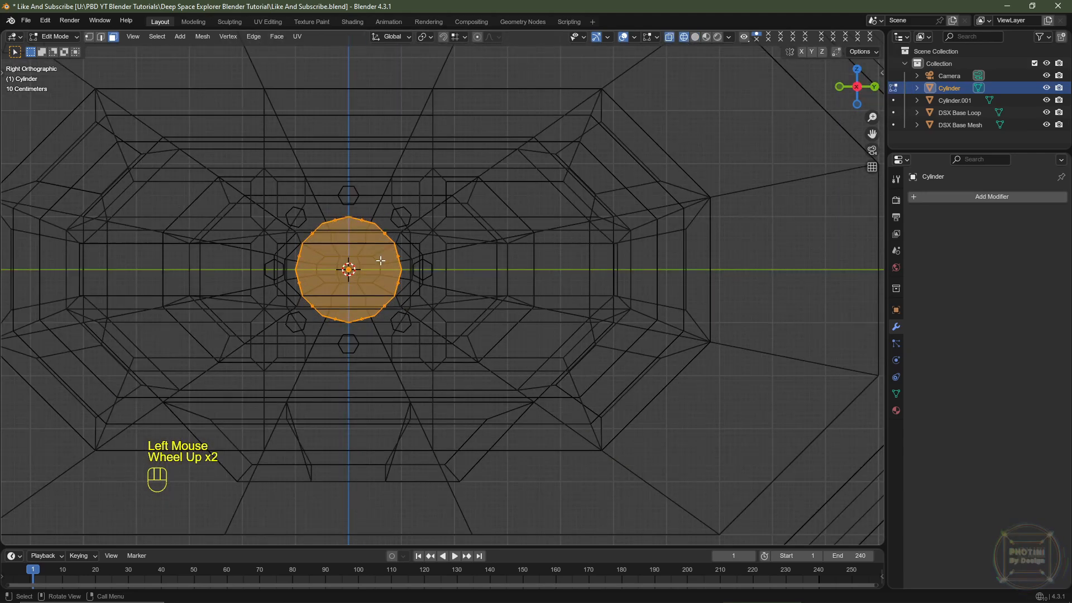
key(3)
drag(333, 252, 366, 286)
middle_drag(338, 281, 404, 301)
scroll(380, 292, down, 2)
scroll(404, 301, down, 2)
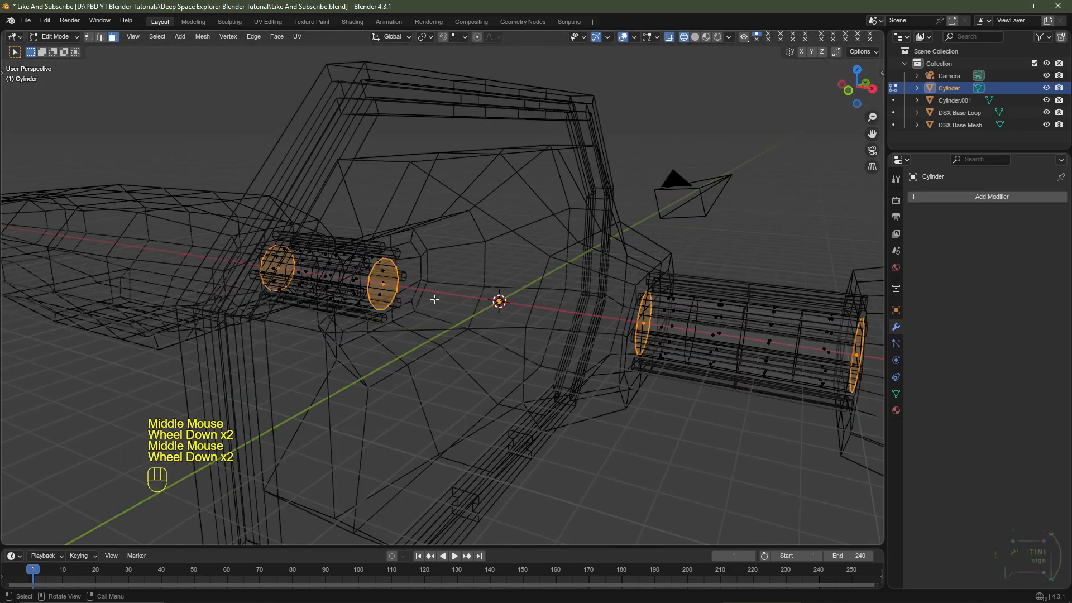
shift+middle_drag(522, 300, 461, 286)
key(x)
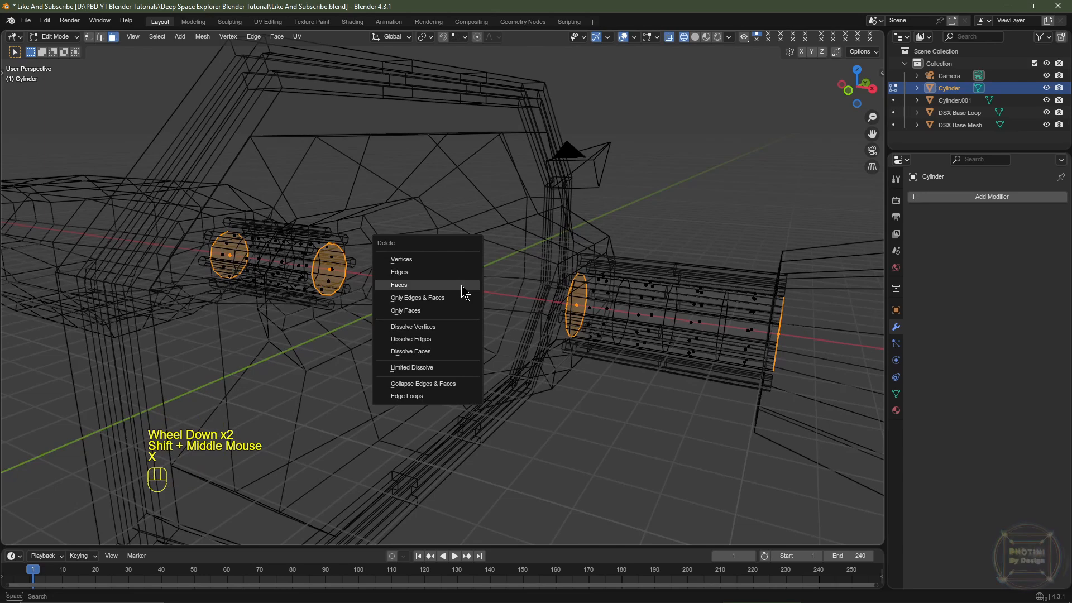
click(462, 285)
key(Tab)
key(Tab)
key(Tab)
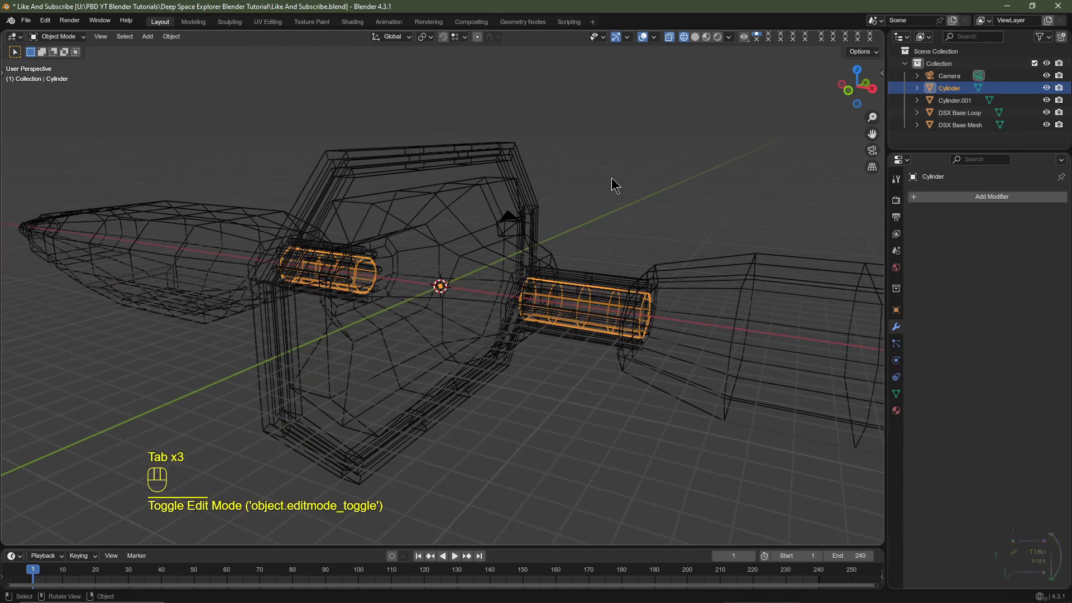
click(695, 37)
Hide Cylinder, Cylinder.001, DSX Base Loop and DSX Base Mesh in the viewport, leaving only the camera visible
scroll(559, 282, down, 2)
mouse_move(558, 282)
middle_down()
mouse_move(567, 289)
mouse_move(496, 287)
mouse_move(518, 290)
middle_up()
scroll(566, 263, up, 3)
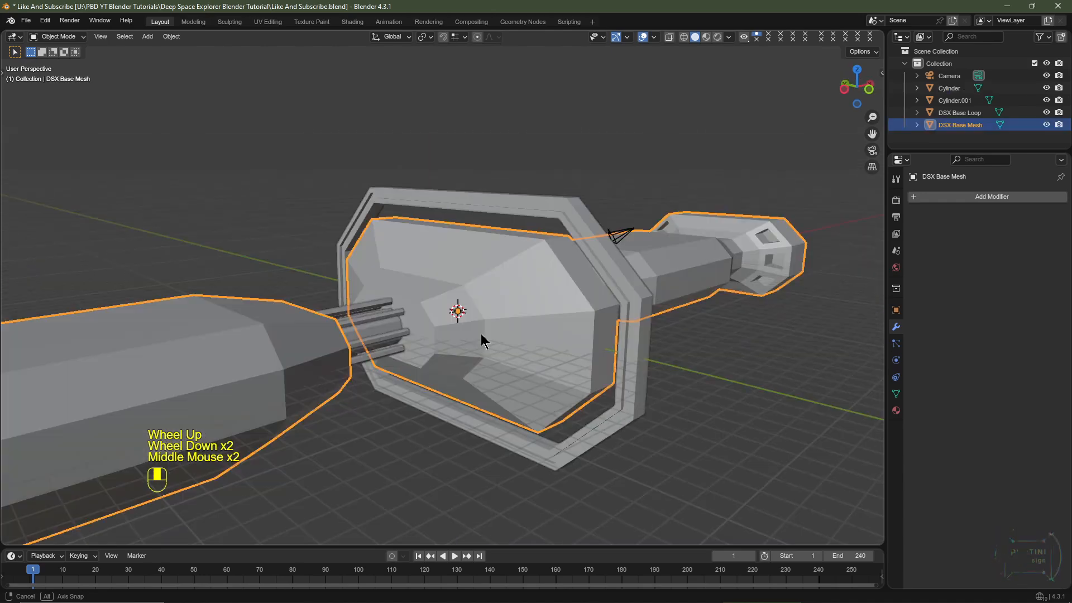
scroll(472, 264, up, 2)
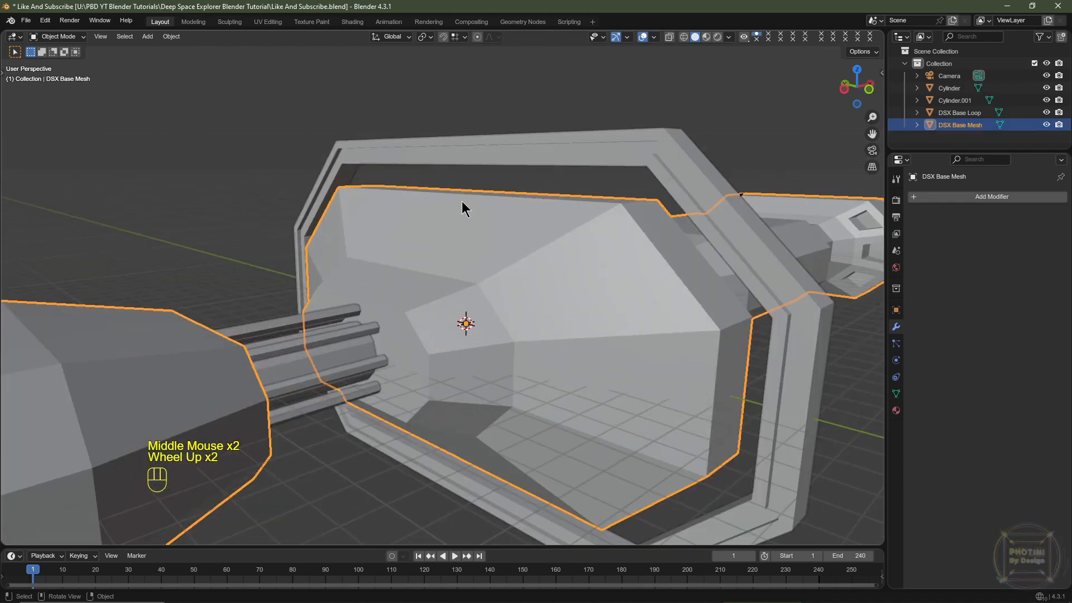
click(494, 173)
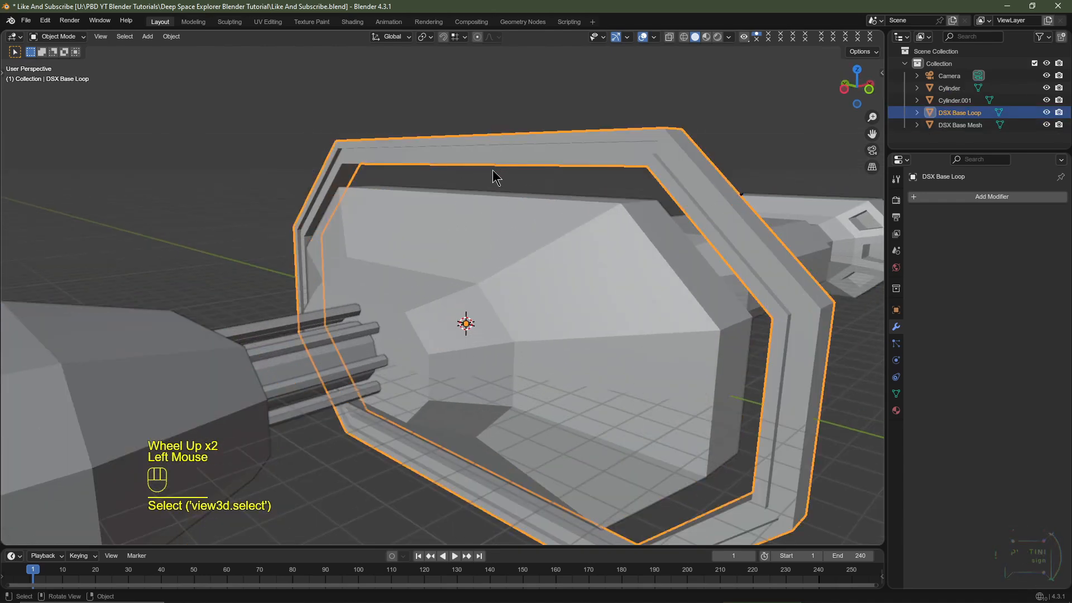
click(484, 220)
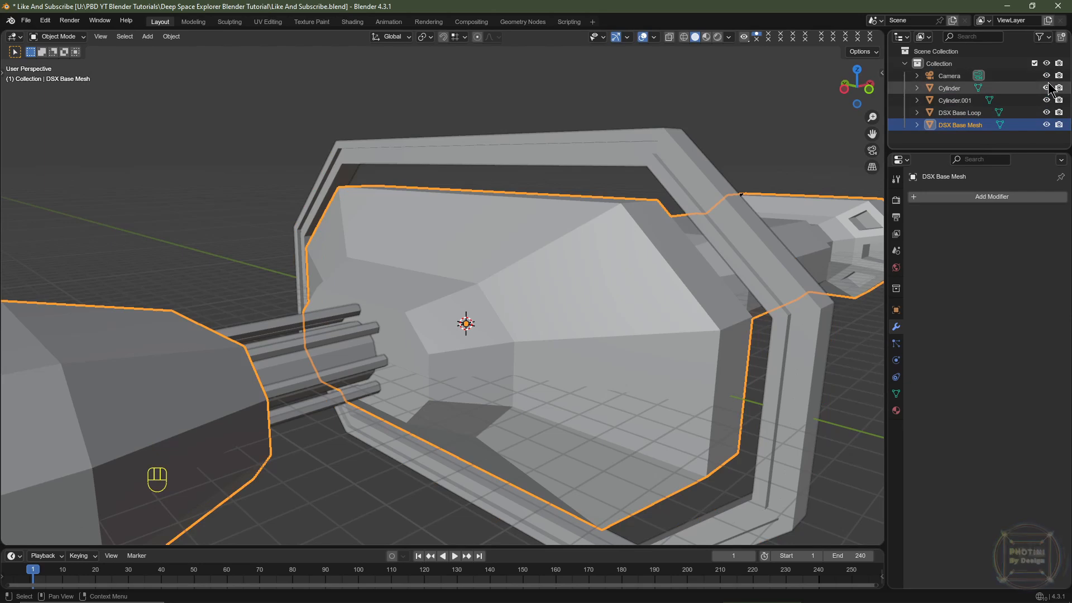
drag(1047, 88, 1046, 124)
key(ctrl+z)
Add a mesh cylinder at the origin with its cap fill type set to Nothing
key(shift+a)
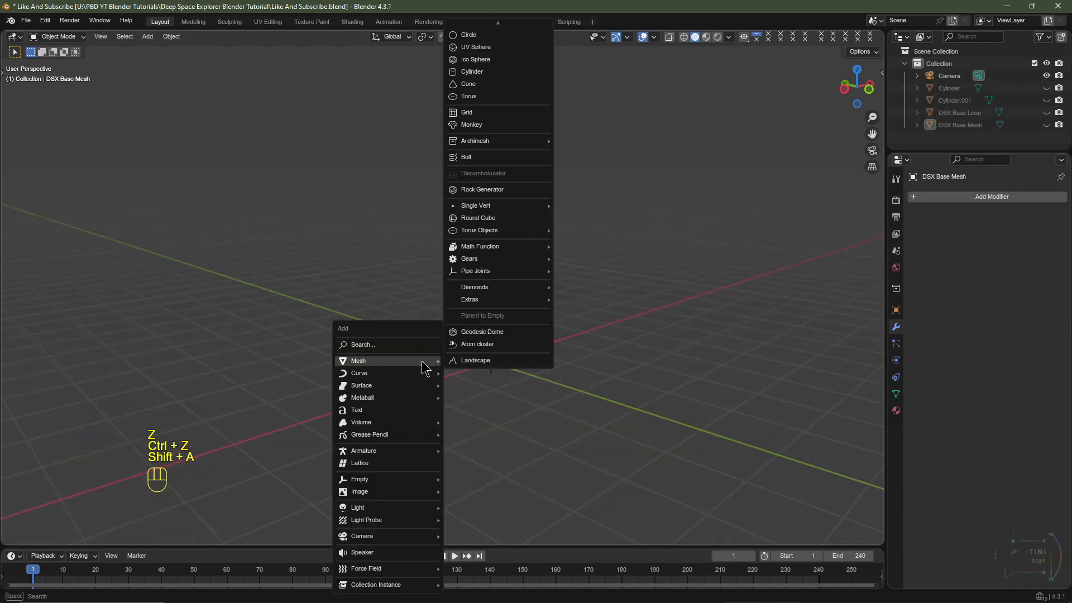
click(483, 73)
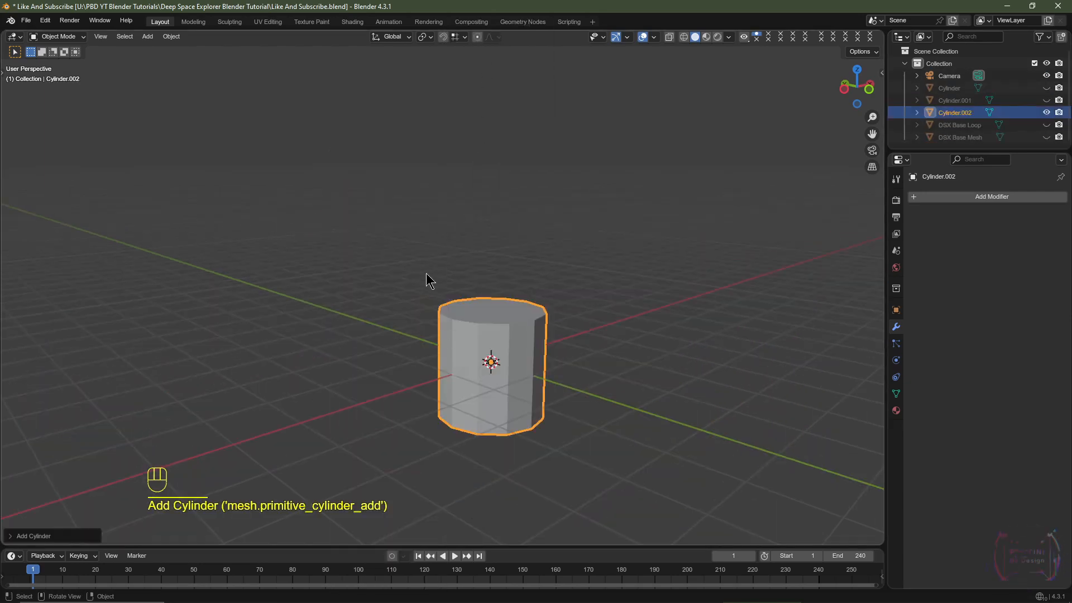
click(10, 537)
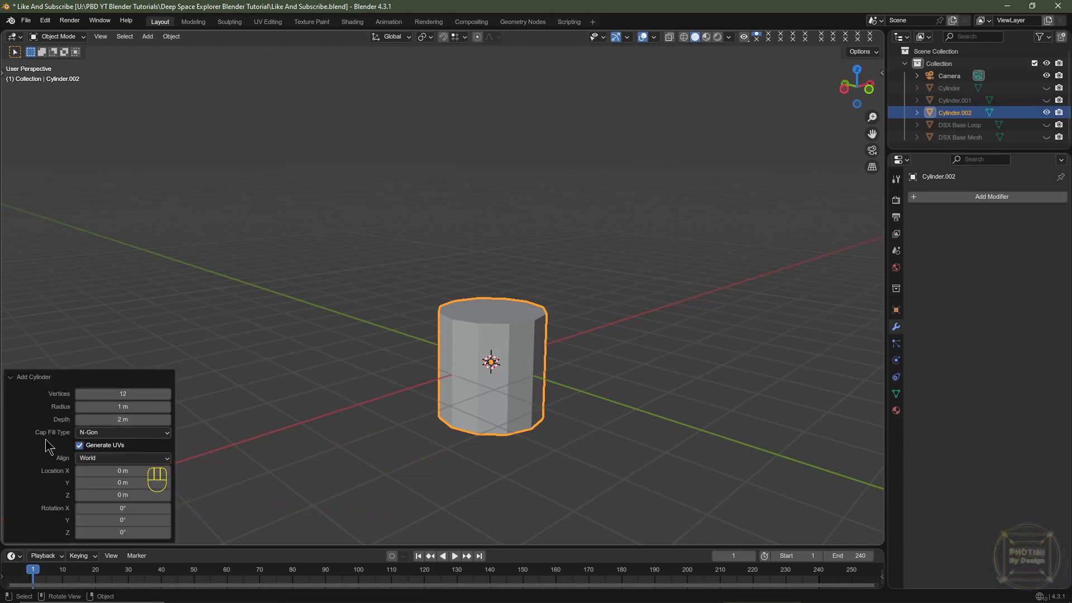
click(107, 433)
click(103, 446)
middle_drag(335, 435, 495, 371)
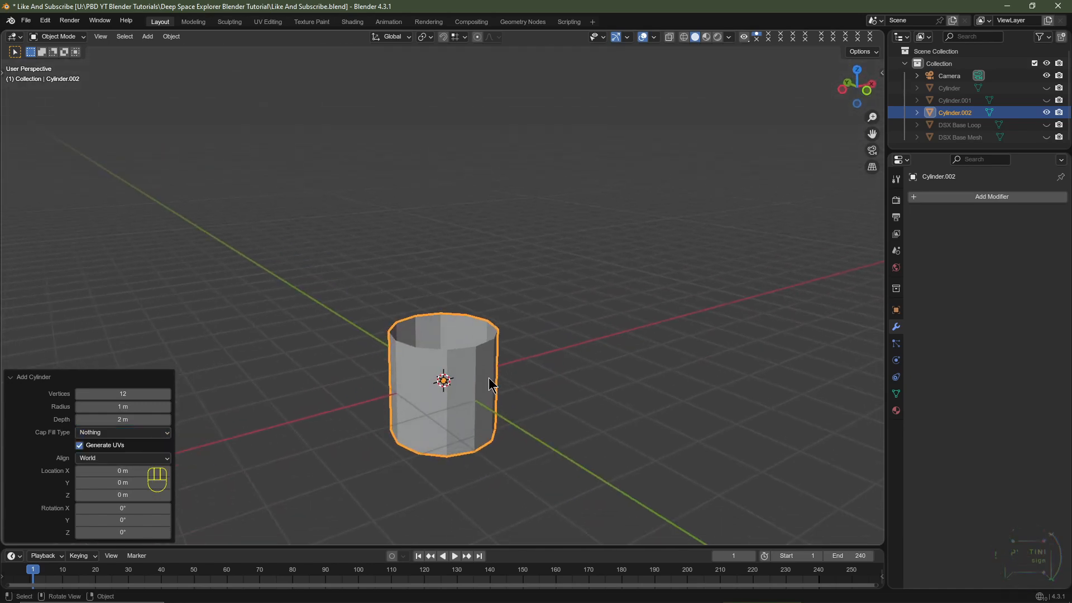
In front view, move the cylinder's mesh up 1 m along Z in Edit Mode so its base sits at the origin, and return to Object Mode
key(KP_1)
shift+middle_drag(394, 380, 523, 400)
key(Tab)
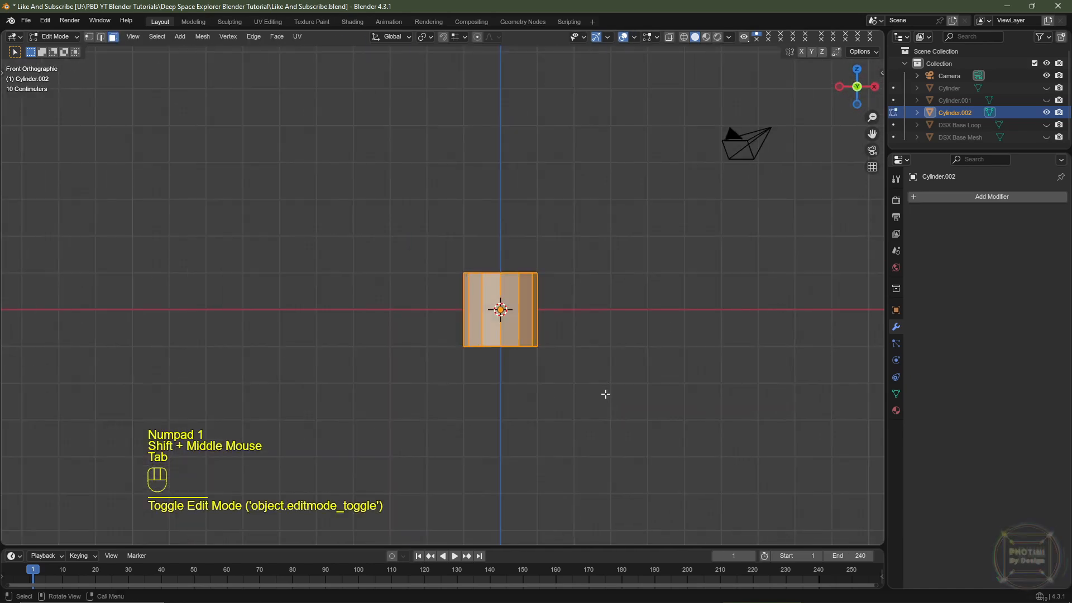
key(Escape)
key(g)
key(z)
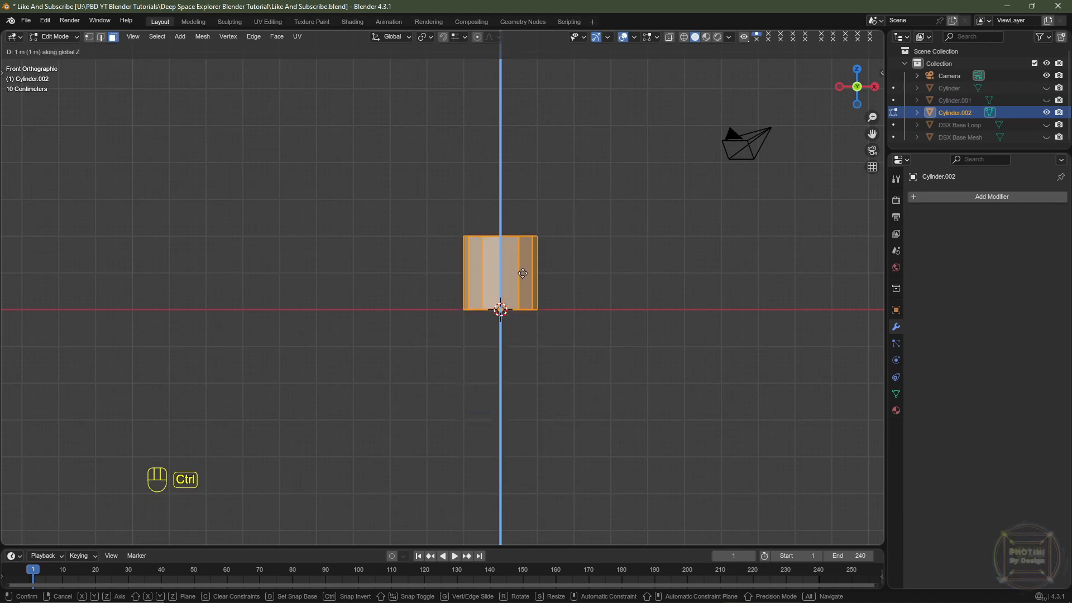
ctrl+click(546, 346)
scroll(592, 375, up, 5)
shift+middle_drag(591, 376, 378, 341)
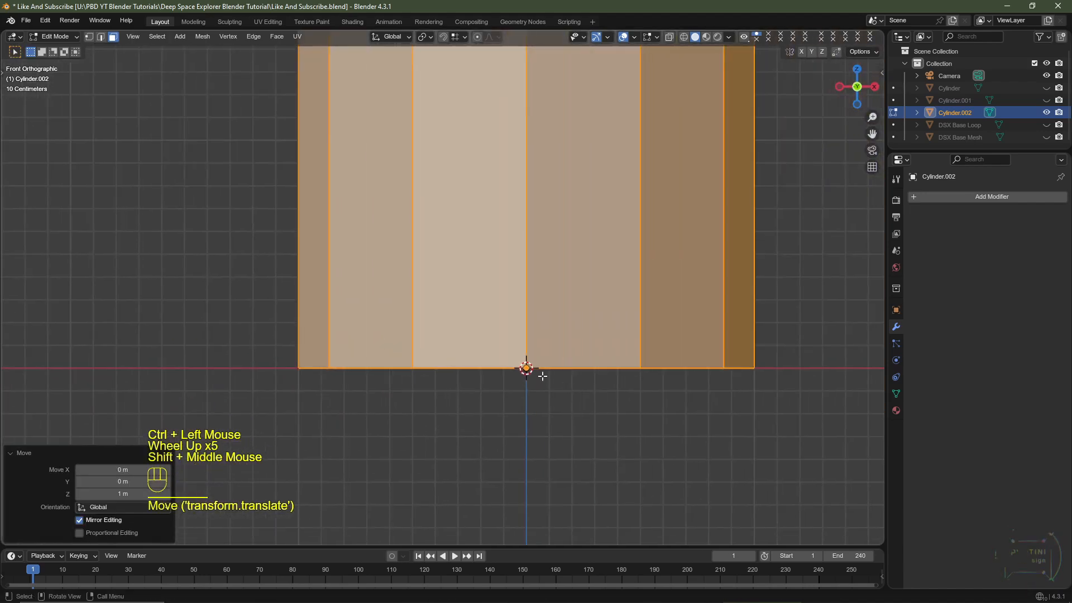
scroll(531, 378, down, 4)
key(Tab)
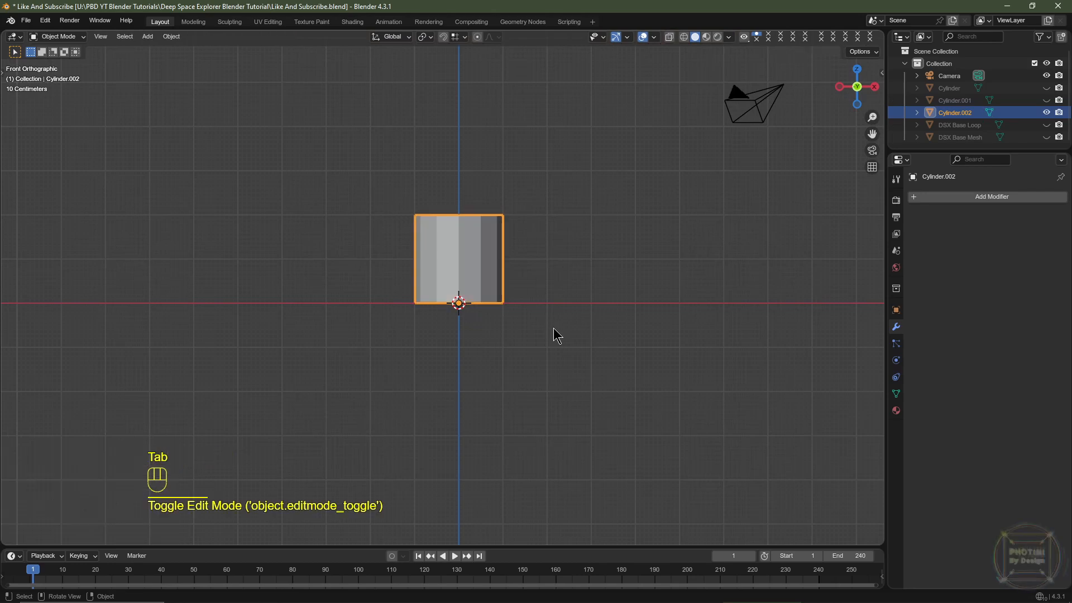
Unhide Cylinder, Cylinder.001, DSX Base Loop and DSX Base Mesh in the viewport
drag(1047, 137, 1048, 88)
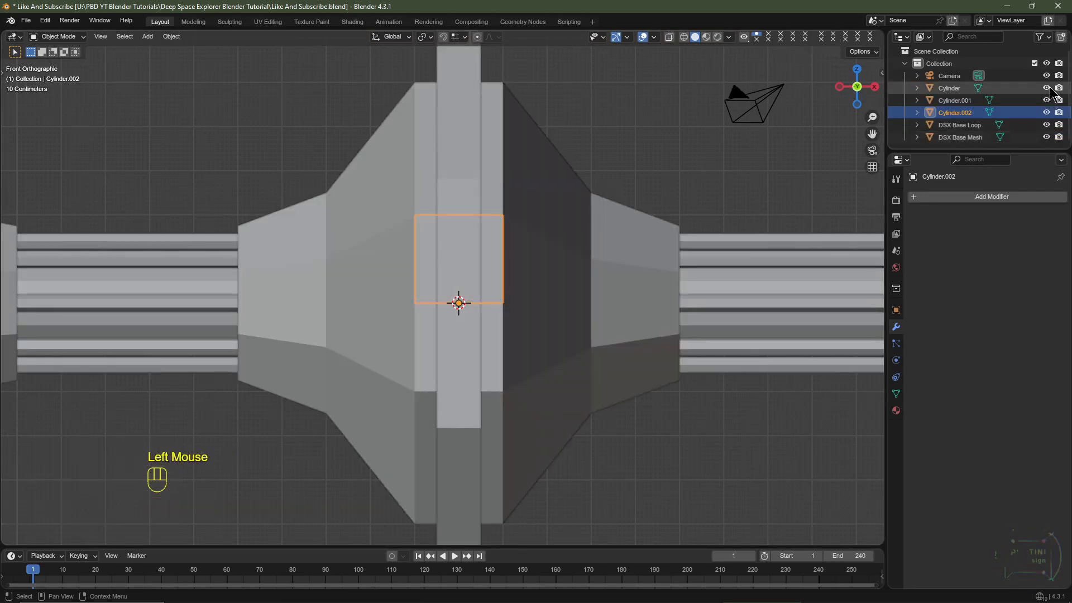
scroll(501, 219, down, 3)
shift+middle_drag(502, 219, 492, 282)
From the right view, move Cylinder.002 up 5 m along Z to the hull's upper edge
key(KP_3)
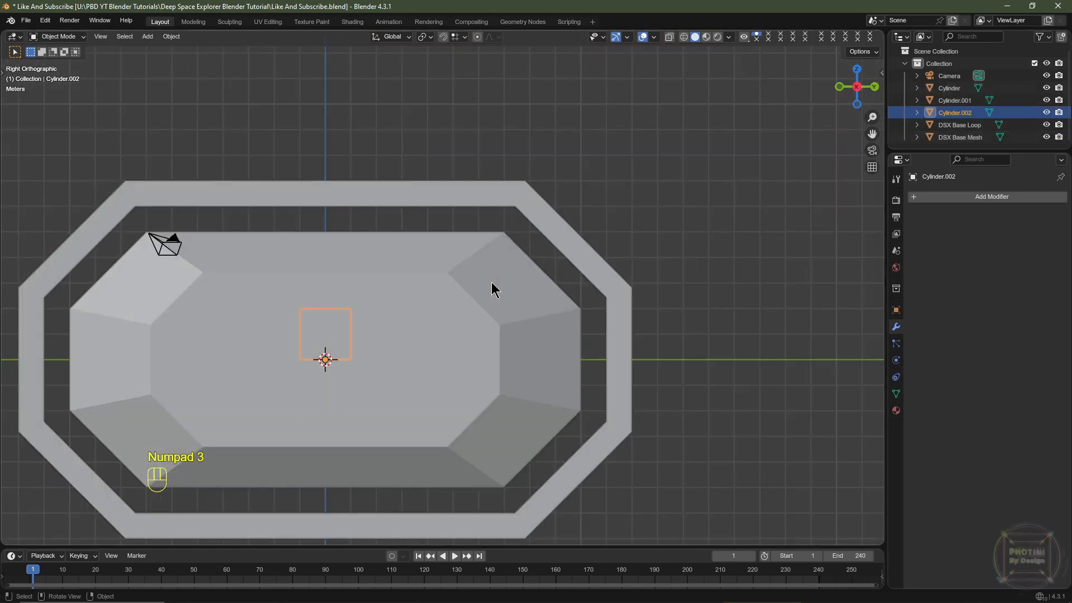
shift+middle_drag(315, 360, 324, 378)
key(g)
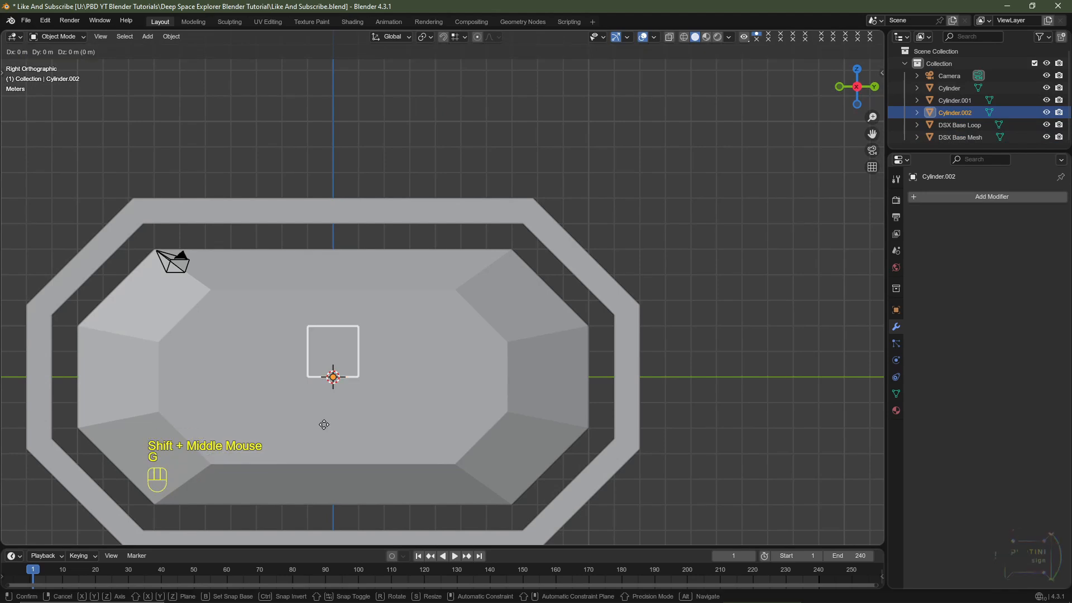
key(z)
ctrl+click(342, 249)
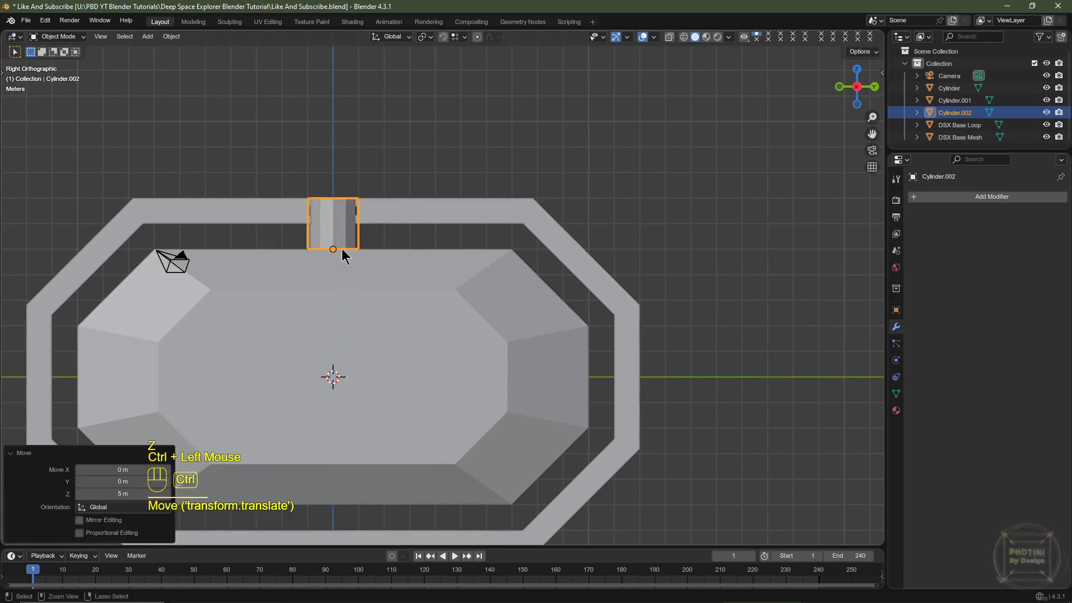
Lower Cylinder.002 by 1 m along Z so its upper end meets the loop's inner edge
scroll(399, 287, up, 2)
shift+middle_drag(399, 287, 472, 311)
scroll(472, 313, down, 4)
key(g)
key(z)
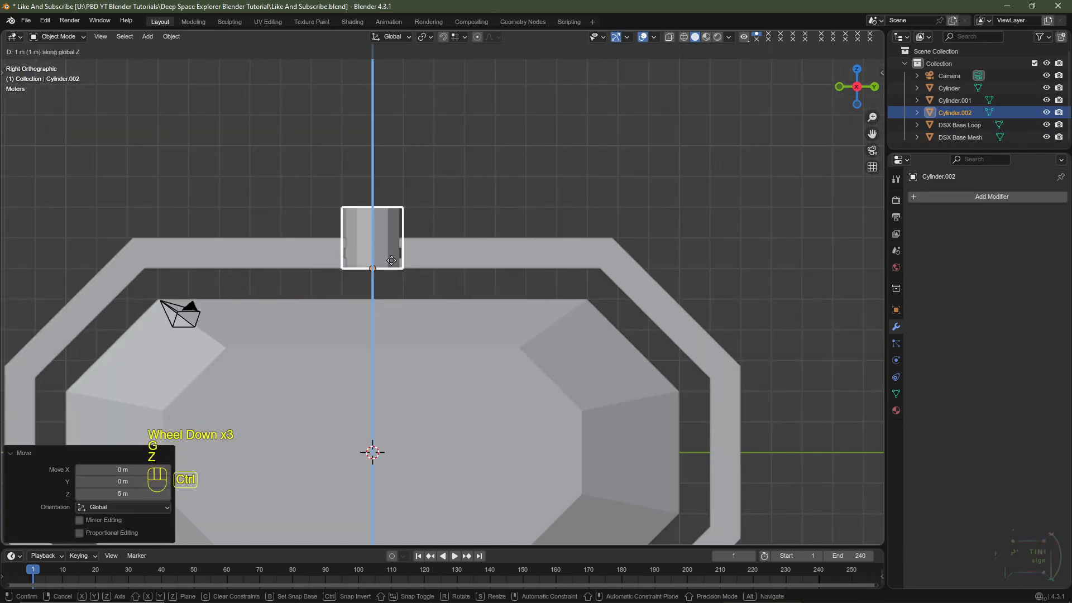
ctrl+click(376, 329)
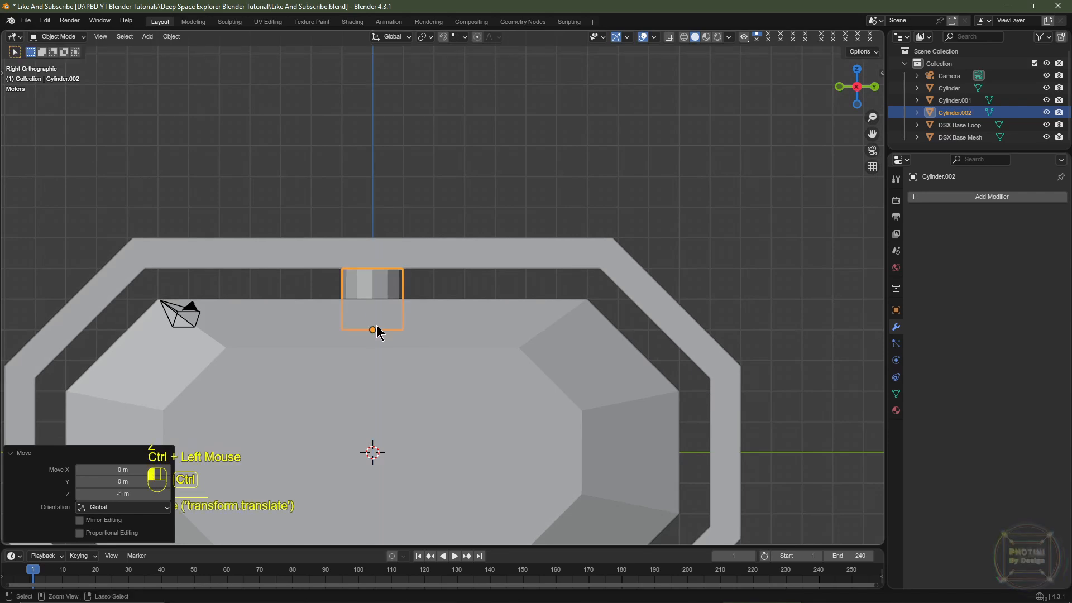
Scale Cylinder.002 to 0.2 on X and Y only, and stretch it by 1.3 along Z into the loop
key(s)
key(shift+z)
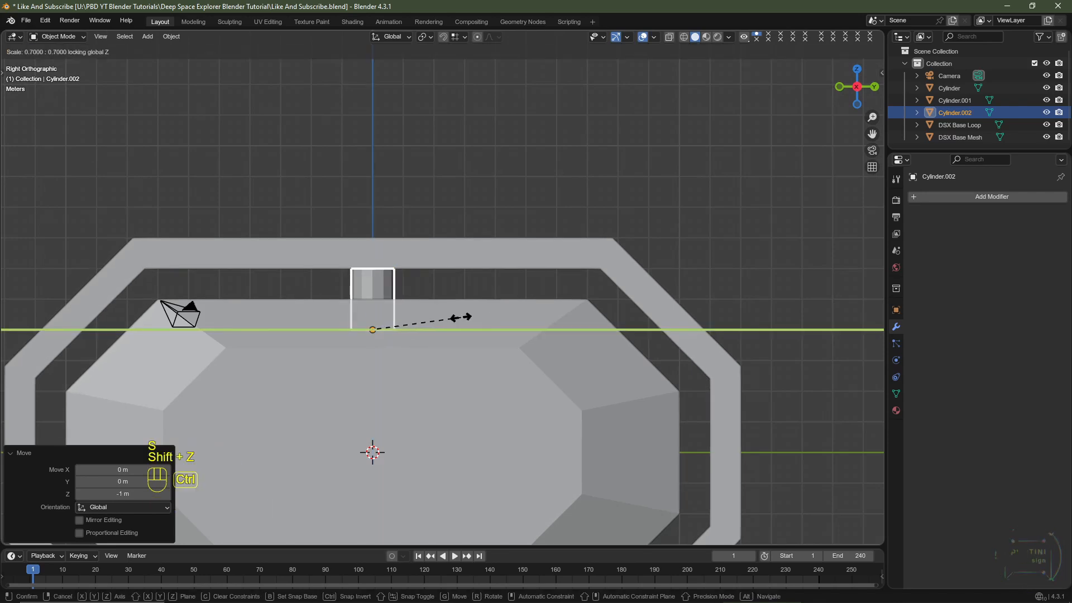
ctrl+click(400, 323)
scroll(401, 323, up, 2)
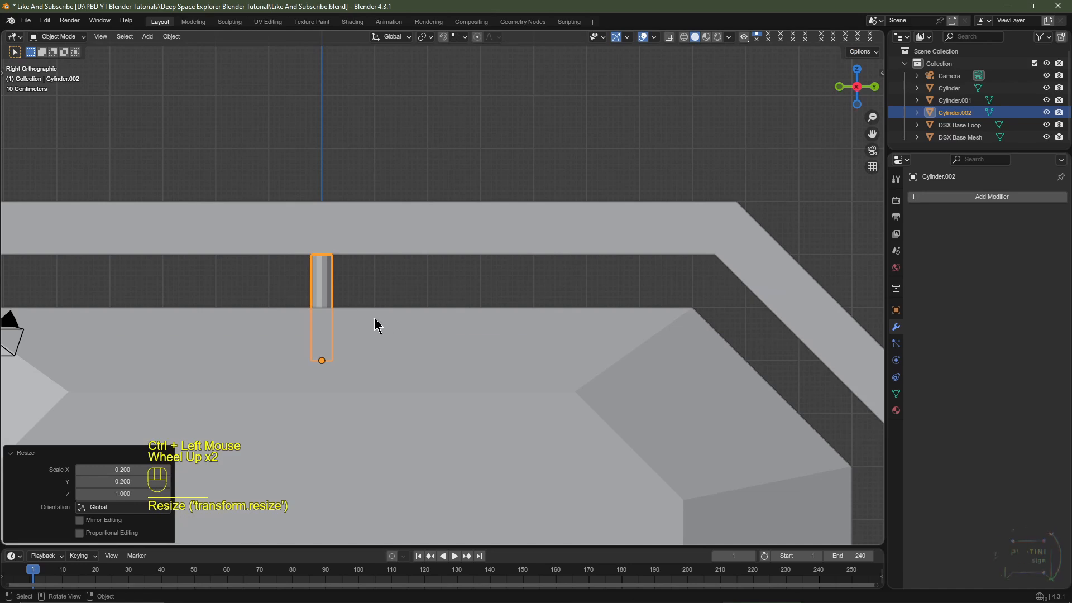
key(s)
key(z)
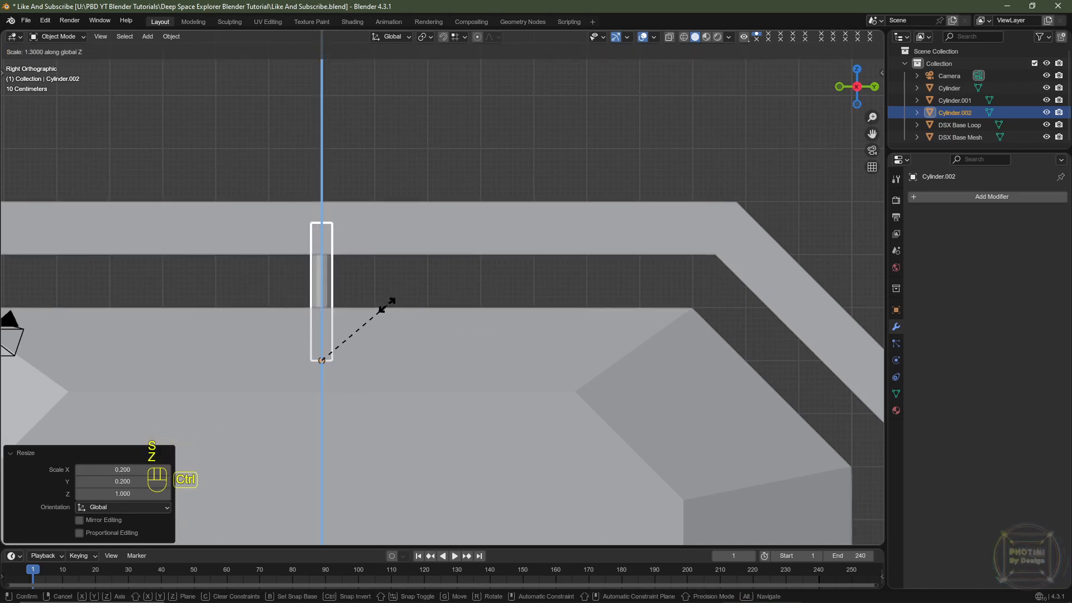
ctrl+click(385, 305)
Slim the upper rod further by scaling it to 0.8 on X and Y without changing its height
middle_drag(549, 284, 407, 300)
click(423, 292)
click(642, 40)
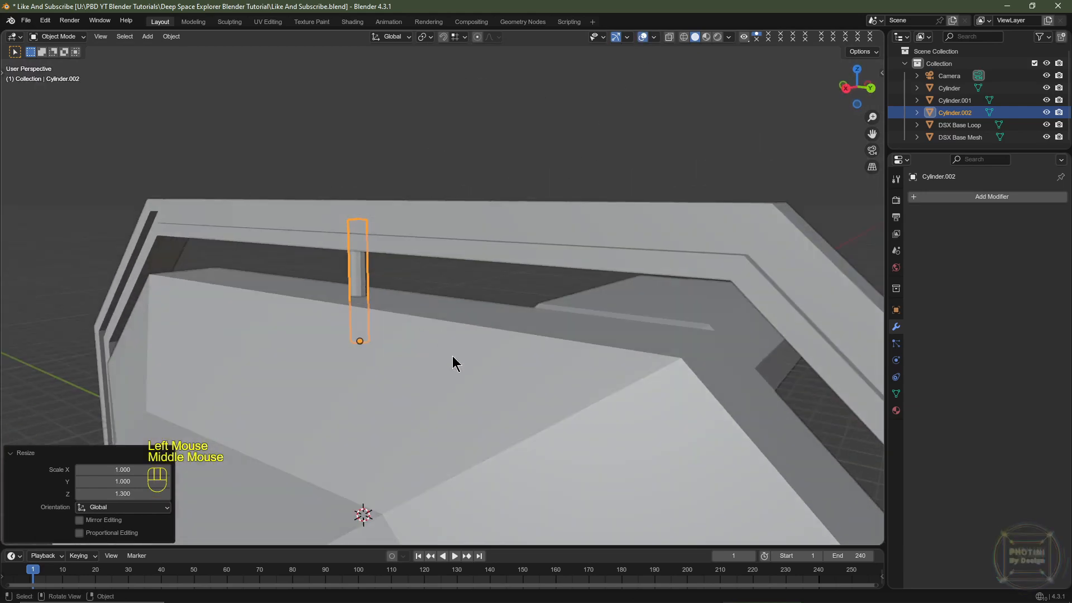
key(s)
key(shift+z)
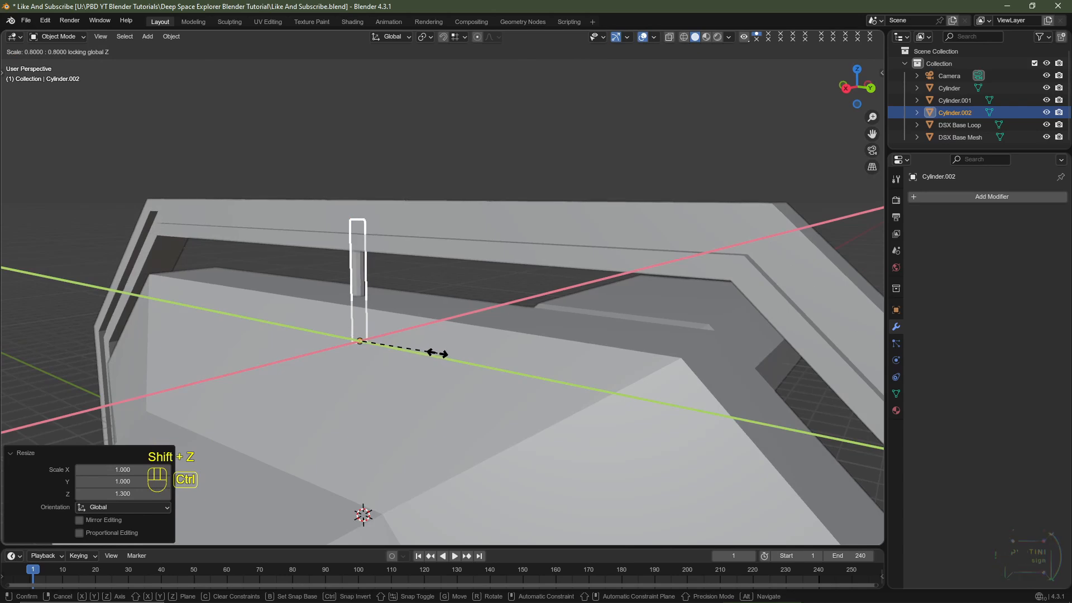
ctrl+click(434, 351)
Apply the upper rod's scale and shade it smooth
scroll(433, 351, down, 2)
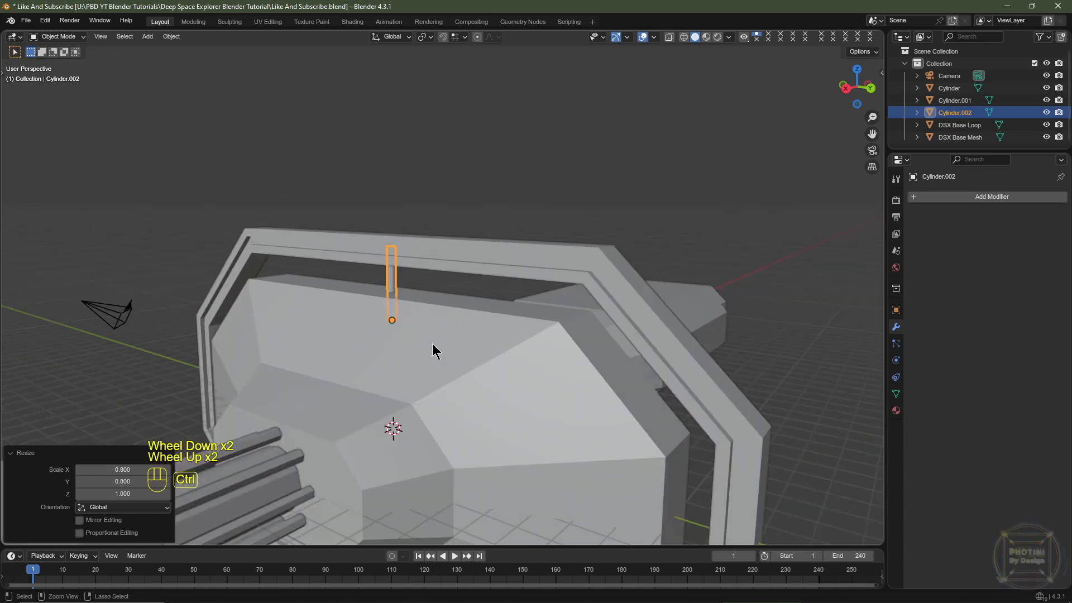
key(ctrl+a)
click(504, 306)
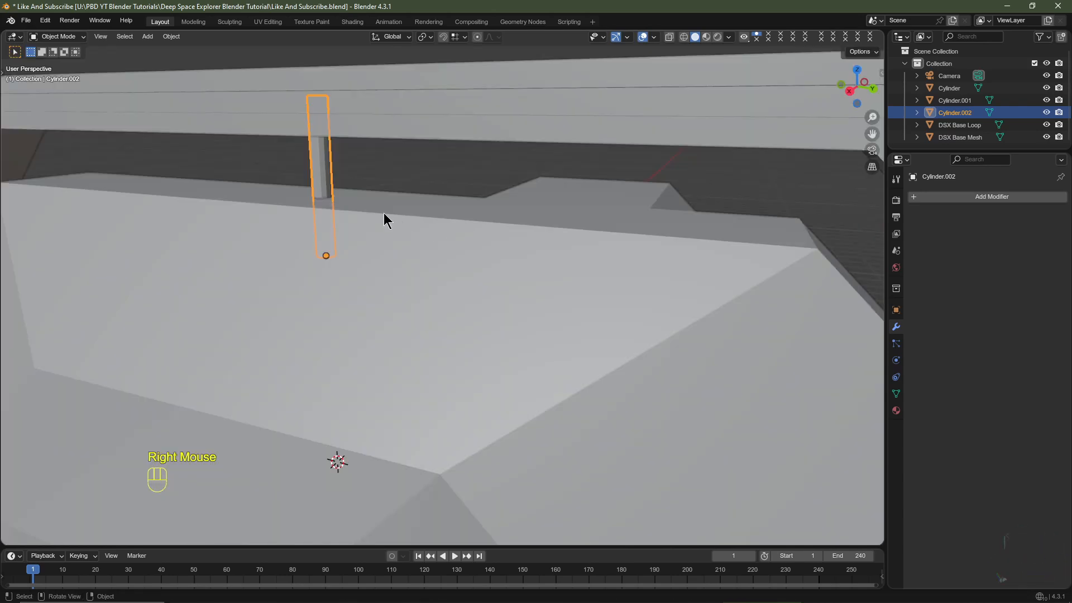
right_click(378, 217)
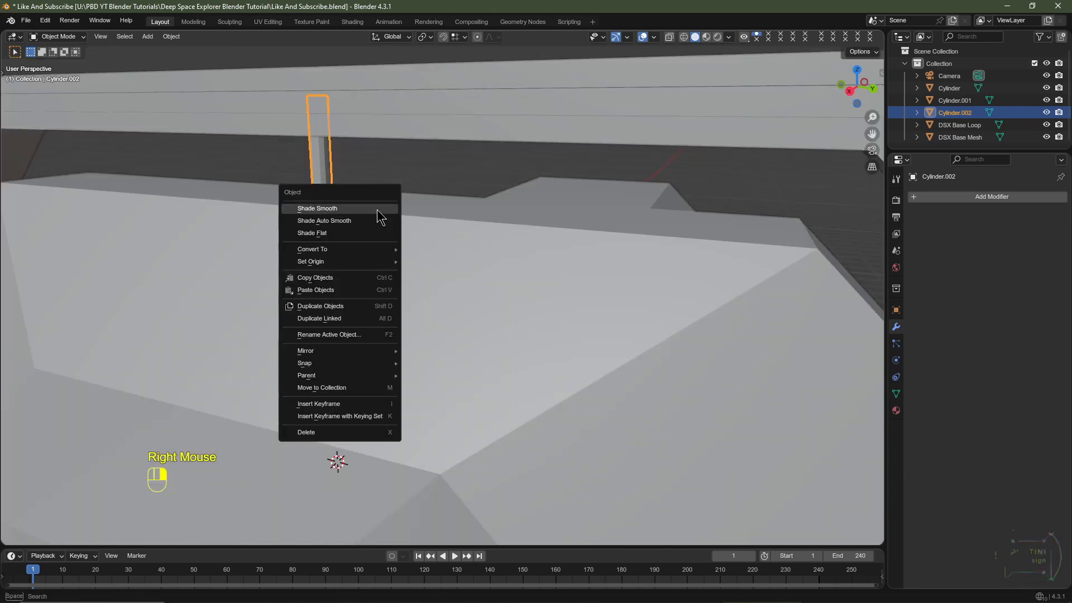
click(377, 214)
scroll(380, 212, down, 4)
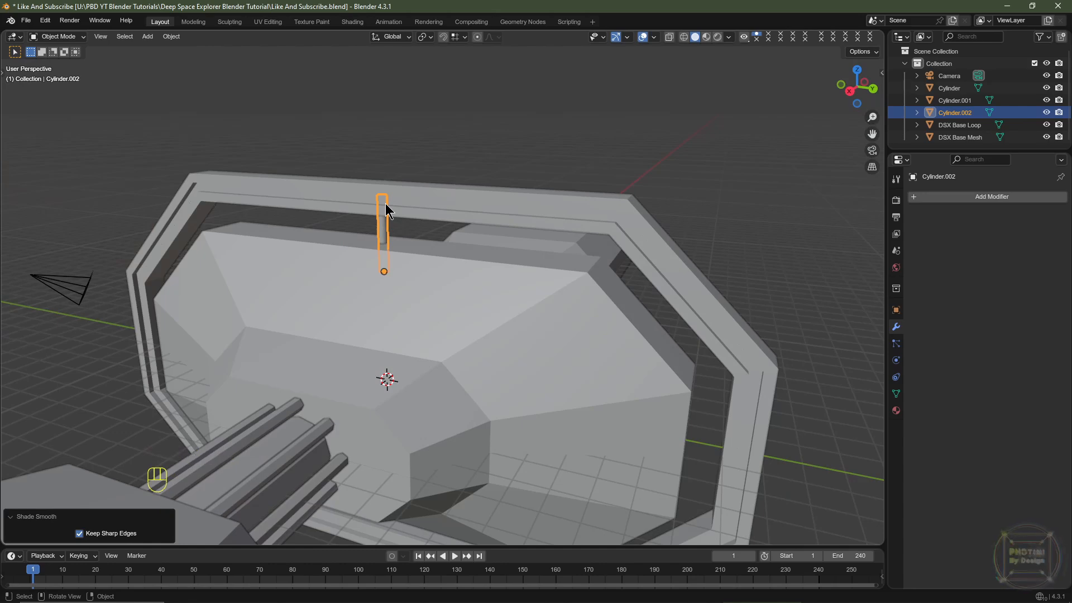
In right view, duplicate the upper rod 8 m down along Z and rotate the copy 180° to join hull and loop underneath
key(KP_3)
shift+middle_drag(448, 246, 434, 224)
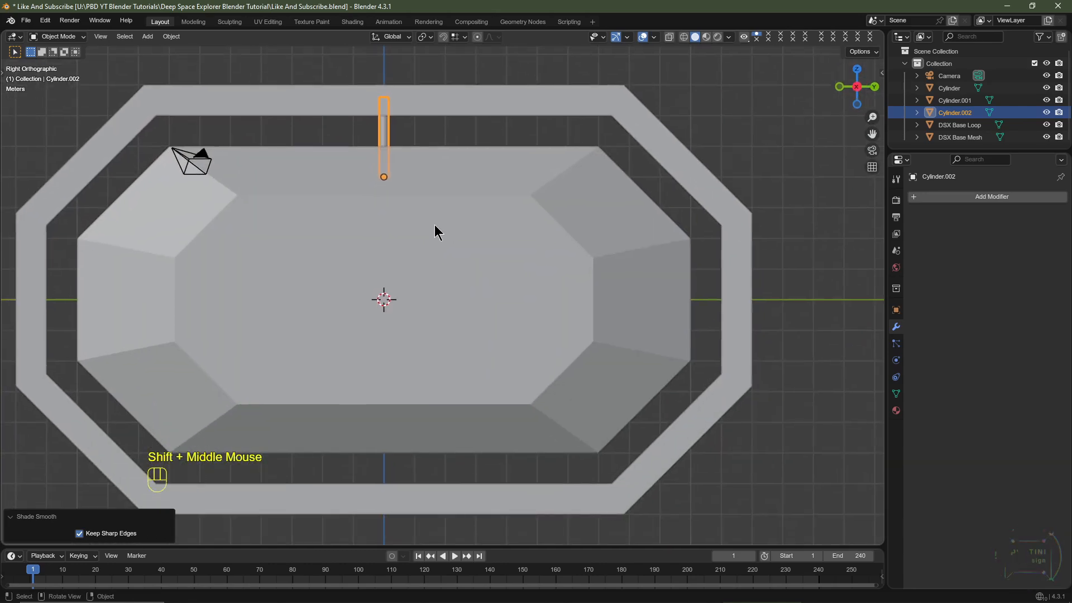
key(shift+d)
key(z)
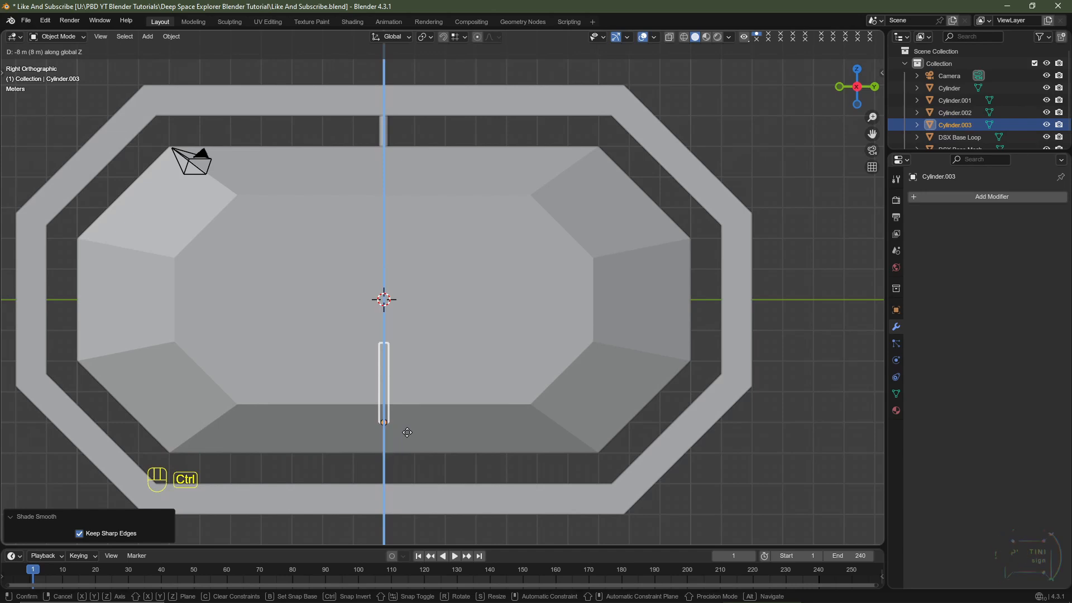
ctrl+click(407, 432)
key(r)
key(1)
key(8)
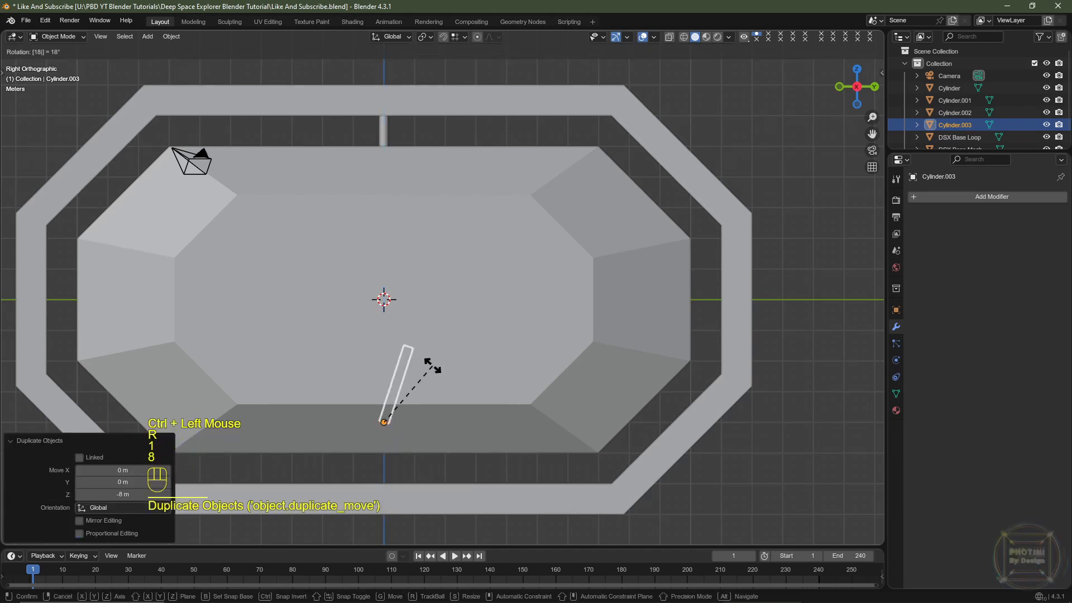
key(0)
click(433, 366)
Duplicate the upper rod by -9 m in Y and -4 m in Z and rotate the copy -90° to bridge the hull's negative Y end
click(385, 156)
shift+middle_drag(393, 205, 421, 268)
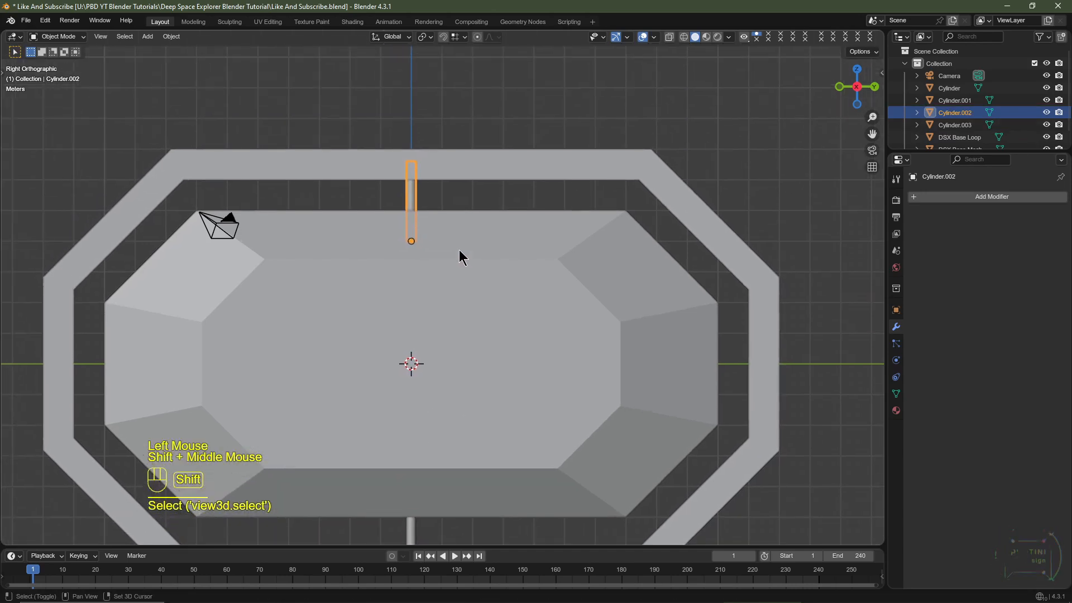
key(shift+d)
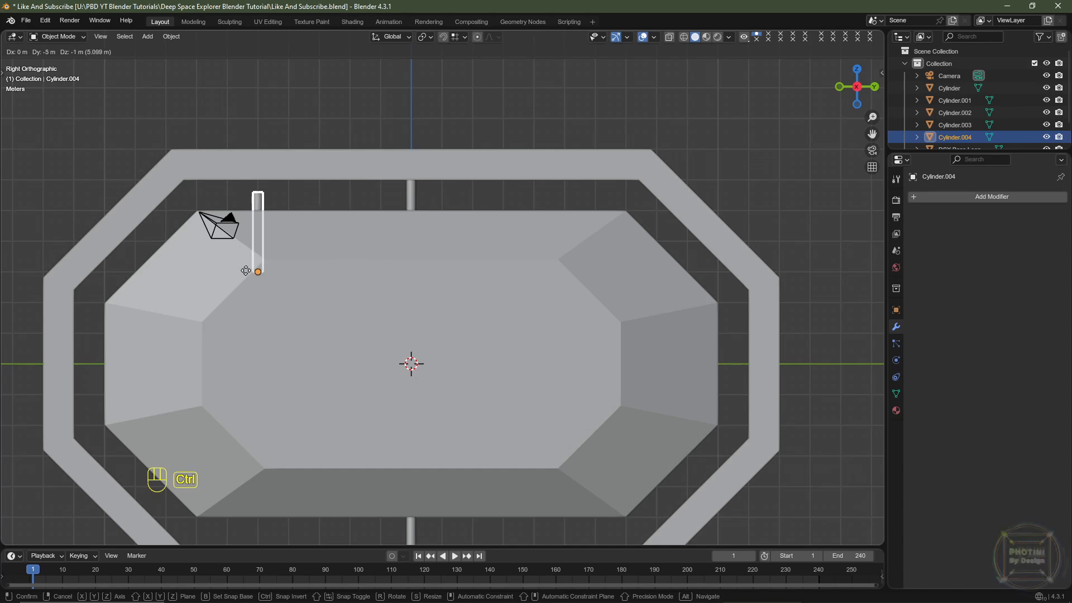
ctrl+click(131, 352)
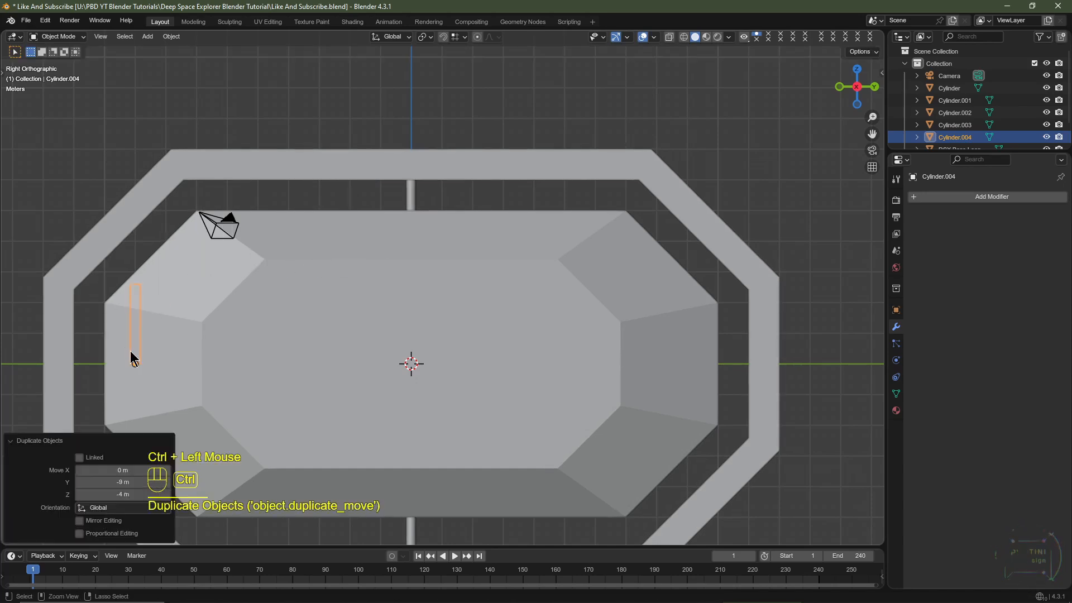
shift+middle_drag(131, 357, 153, 296)
key(r)
key(9)
key(0)
key(minus)
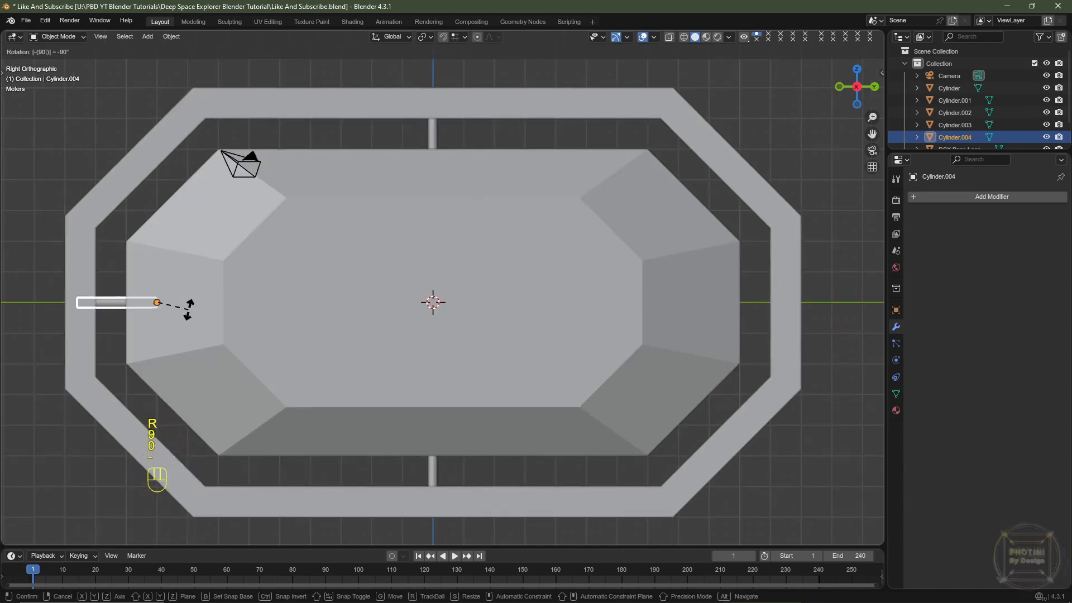
click(189, 309)
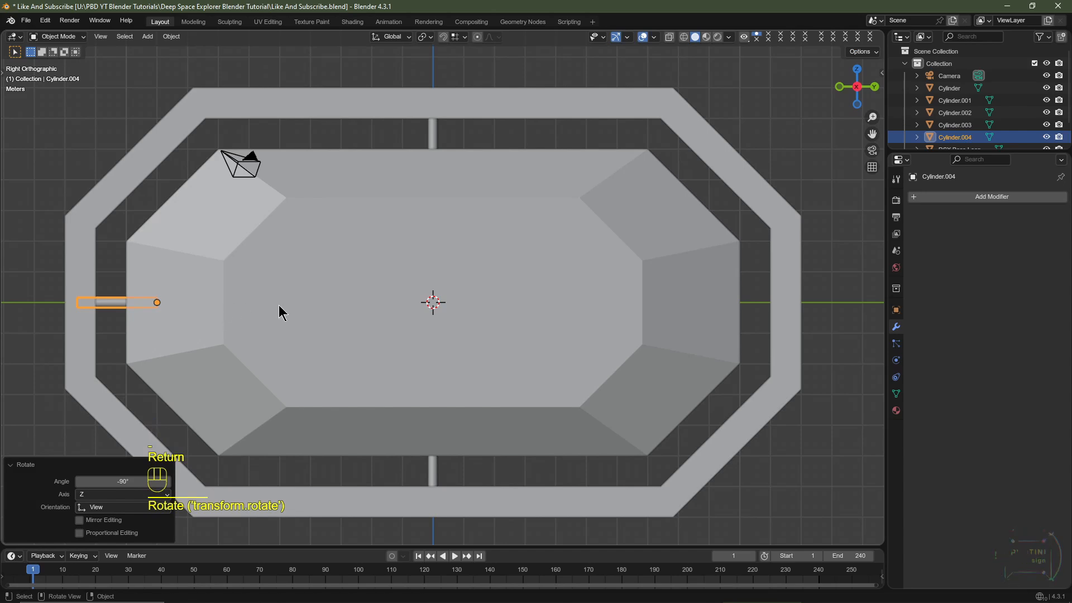
Duplicate the horizontal rod 18 m along Y and rotate the copy 180° to bridge the hull's opposite end
scroll(285, 313, down, 2)
key(ctrl+z)
key(shift+d)
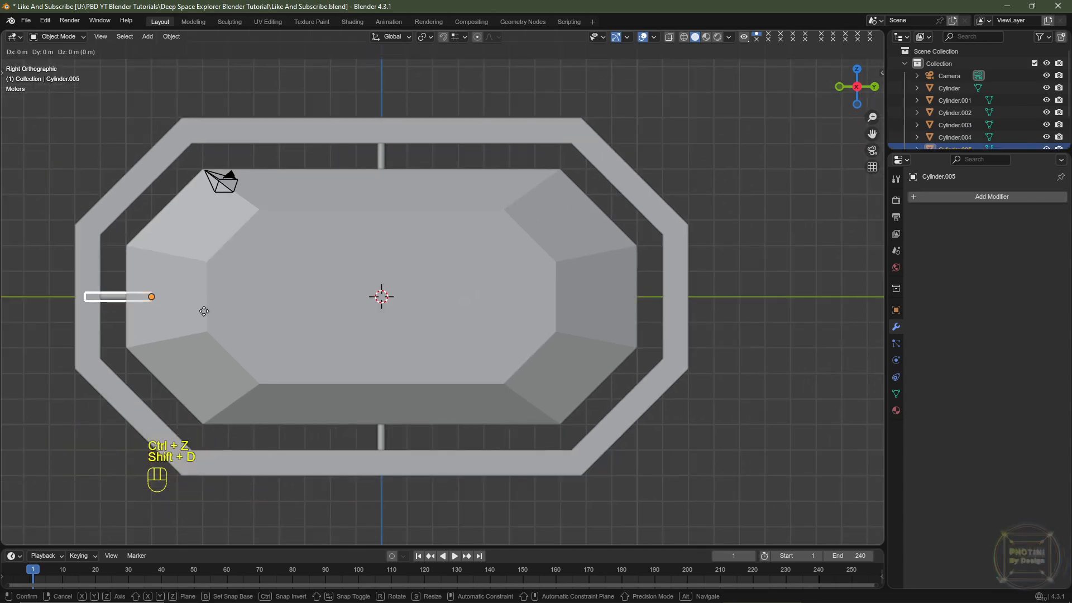
key(y)
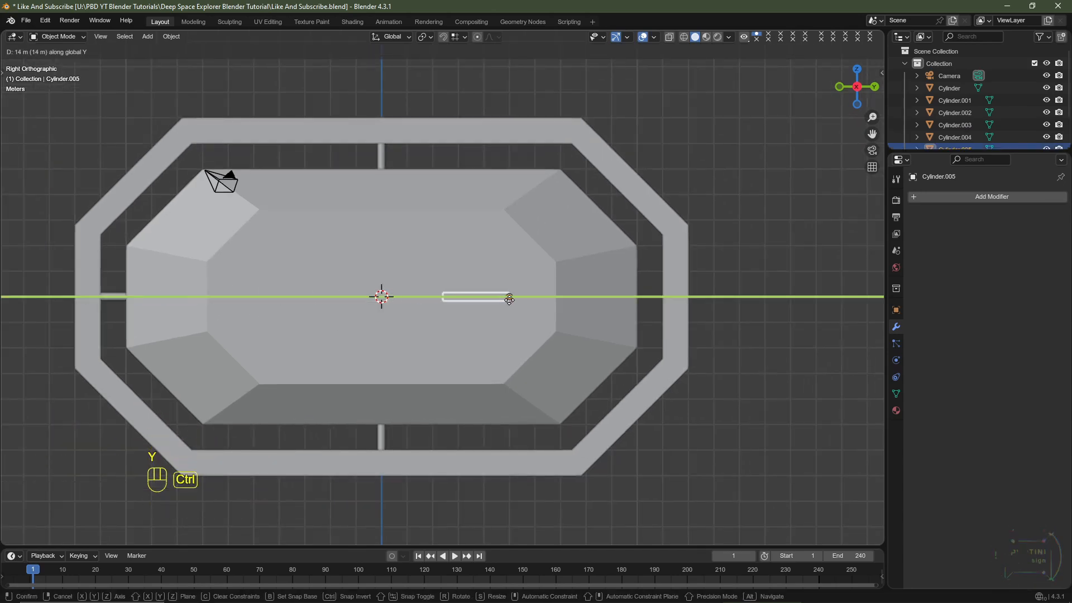
ctrl+click(609, 295)
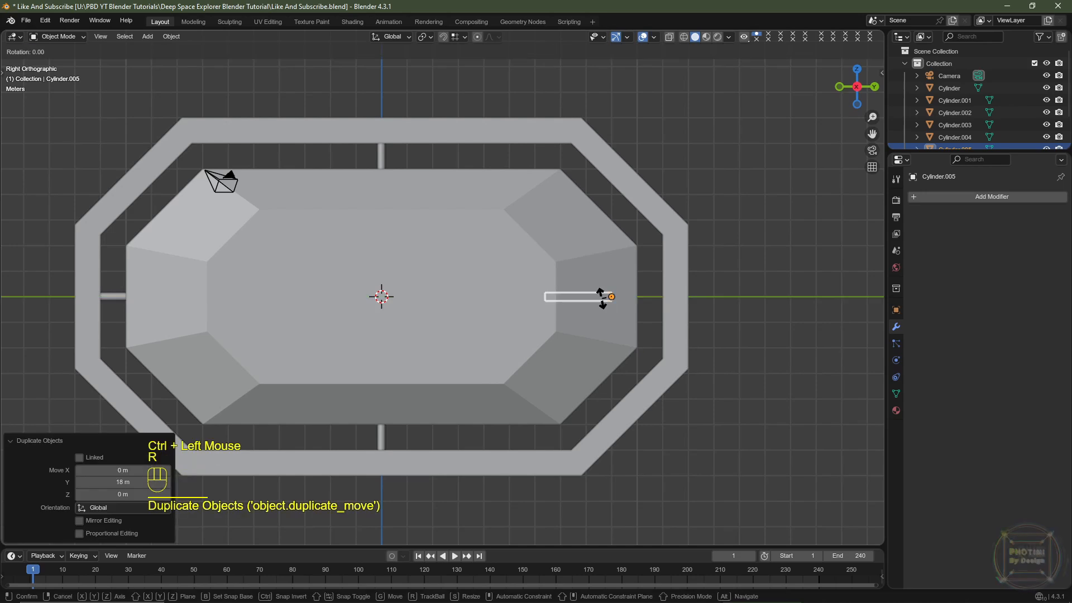
key(r)
key(1)
key(8)
key(0)
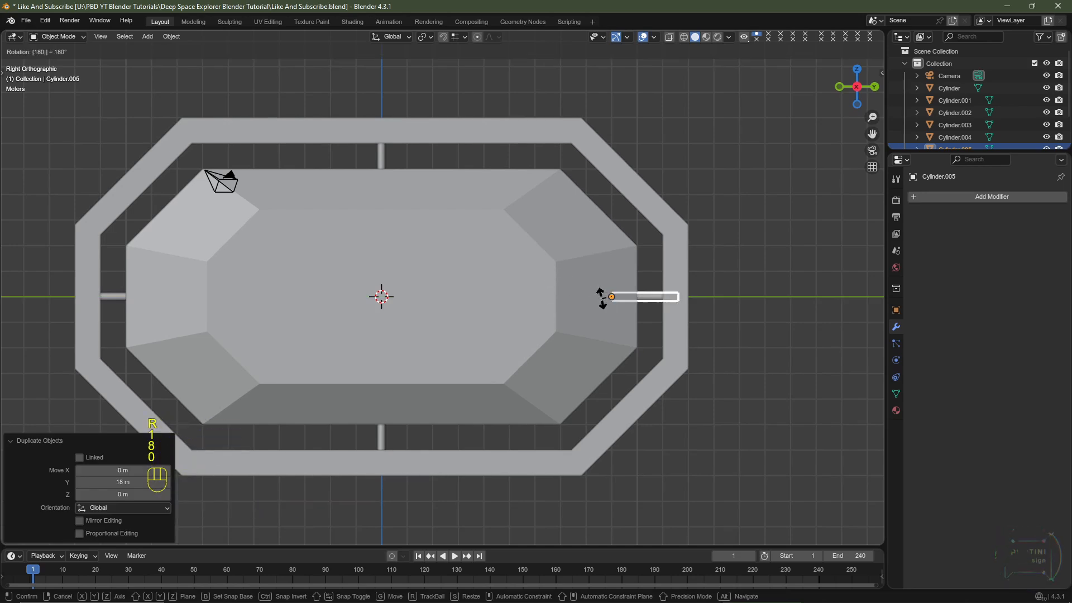
key(Return)
Duplicate the end rod by -1 m in Y and 3 m in Z and rotate the copy -45° to bridge the upper diagonal corner
scroll(606, 296, down, 2)
shift+middle_drag(605, 297, 577, 383)
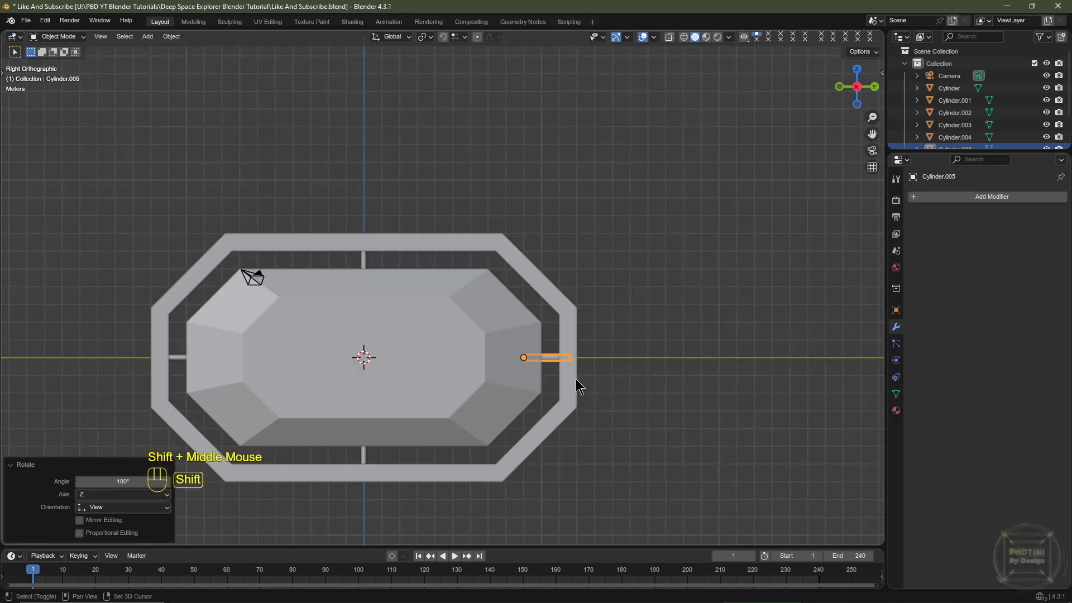
key(shift+d)
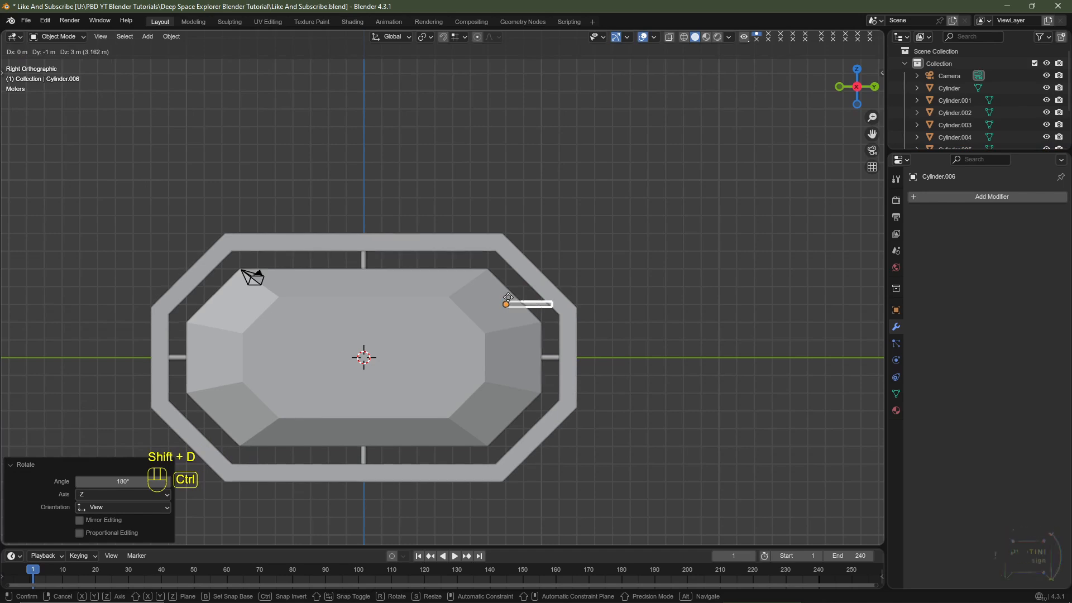
ctrl+click(507, 305)
key(r)
key(4)
key(5)
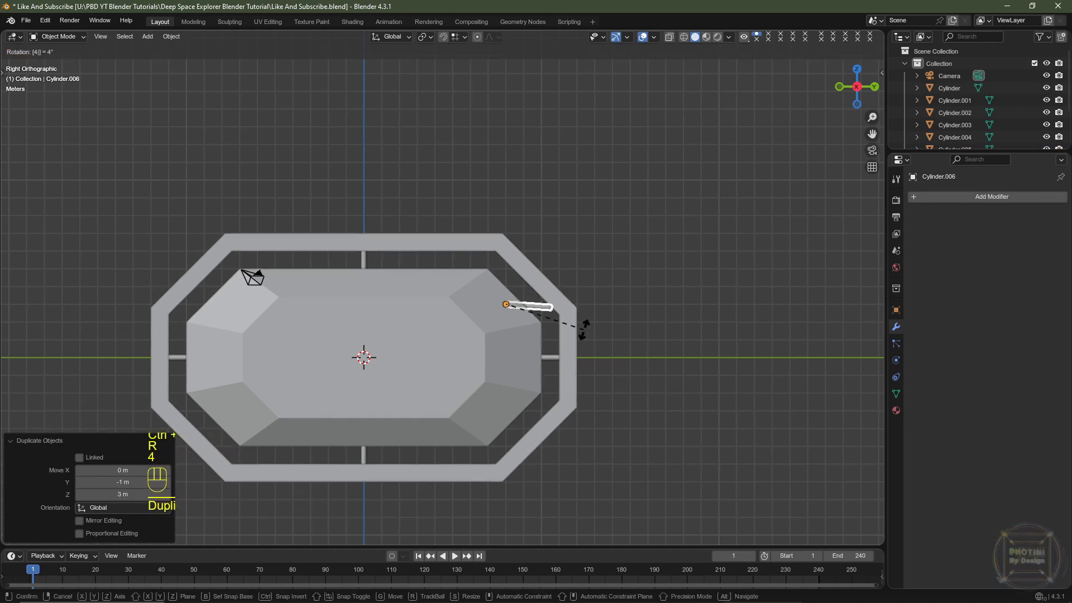
key(minus)
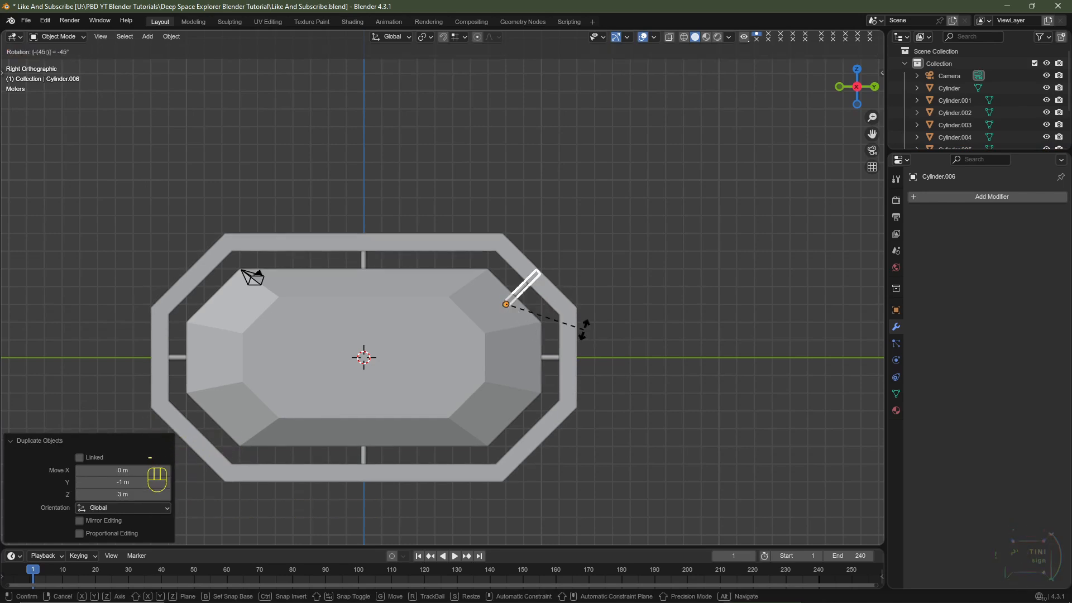
key(Return)
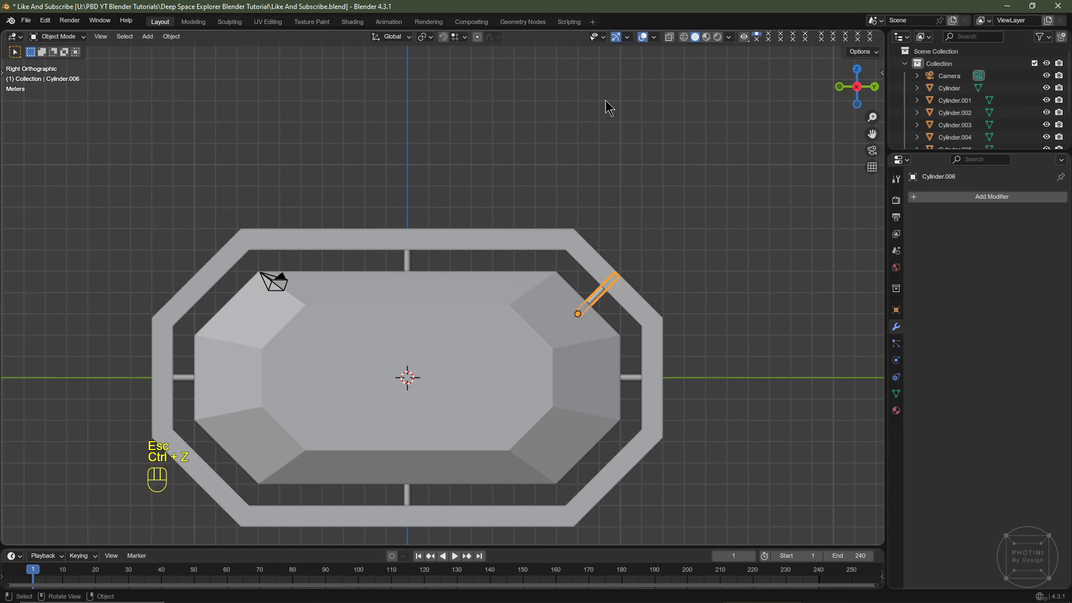
In wireframe display, duplicate the diagonal rod -16 m along Y and rotate the copy -90° to bridge the opposite upper corner
click(684, 36)
key(shift+d)
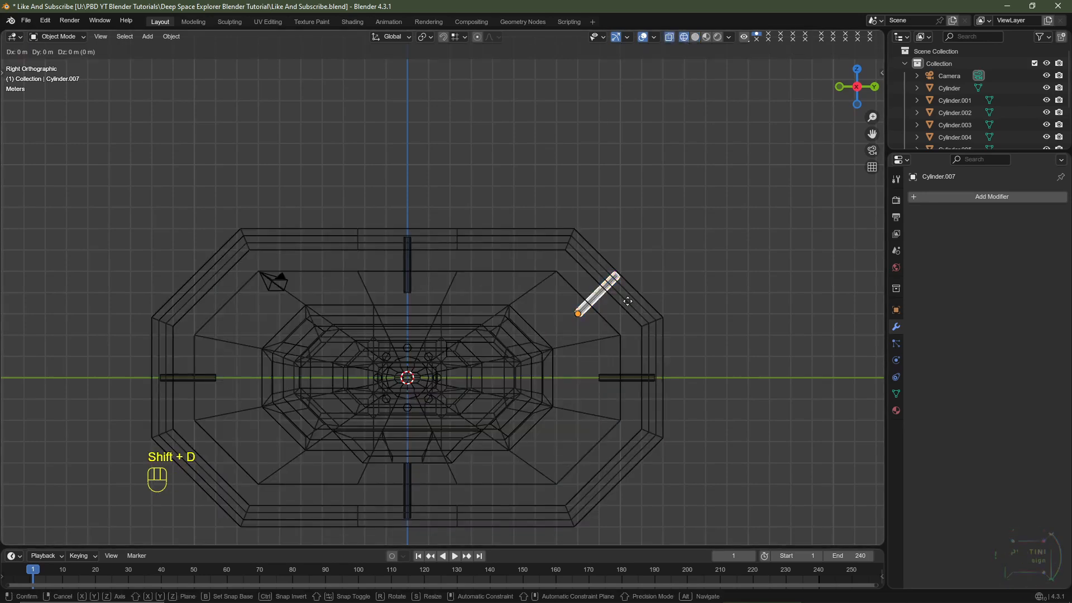
key(y)
key(ctrl)
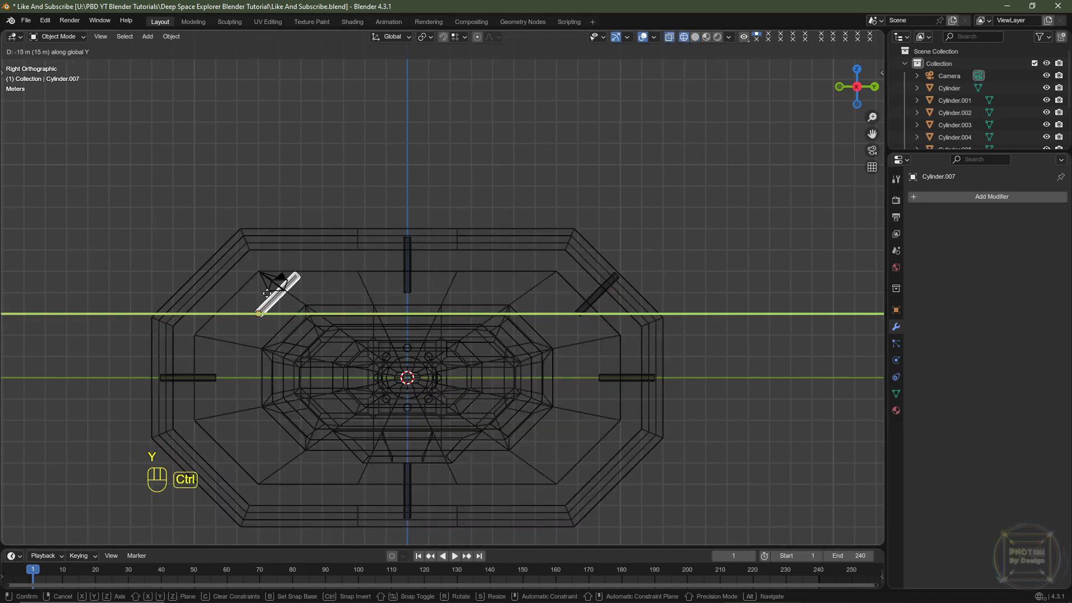
ctrl+click(251, 293)
key(r)
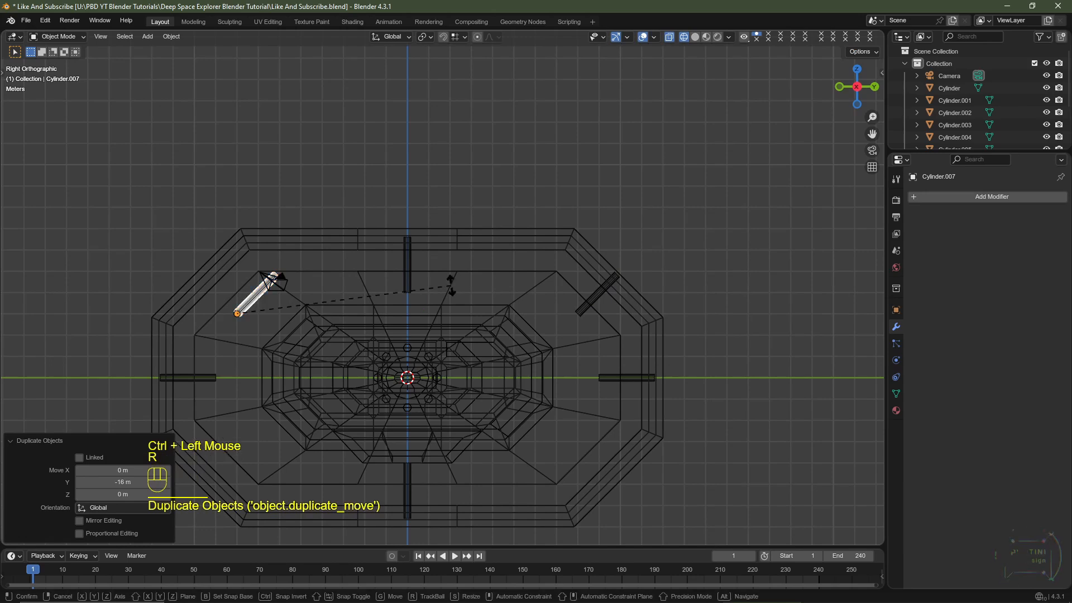
key(9)
key(0)
key(minus)
key(Return)
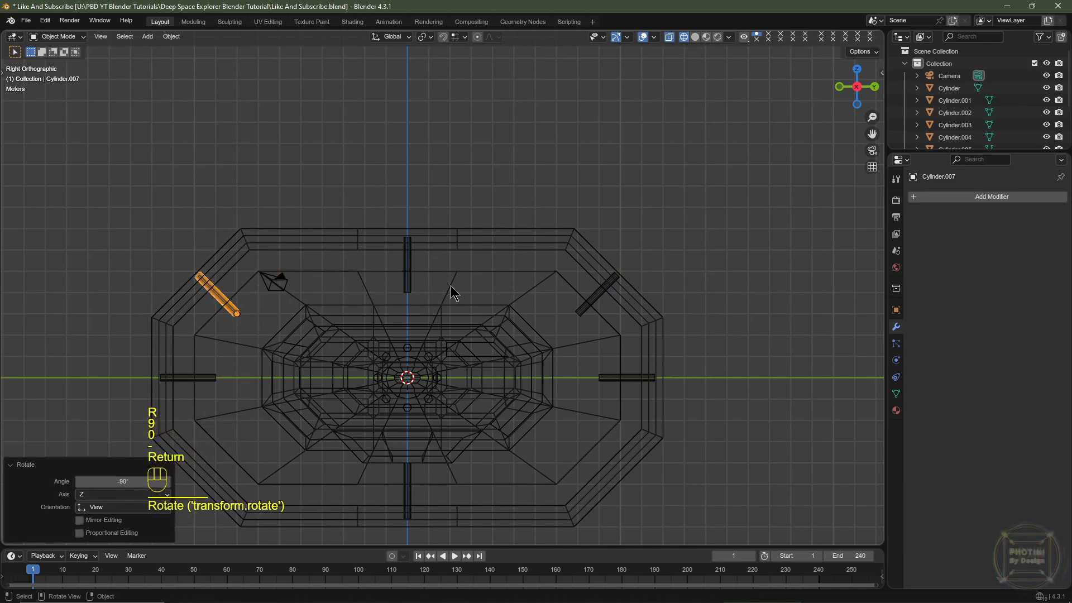
Select both upper diagonal rods and duplicate them -6 m along Z
shift+middle_drag(454, 295, 445, 201)
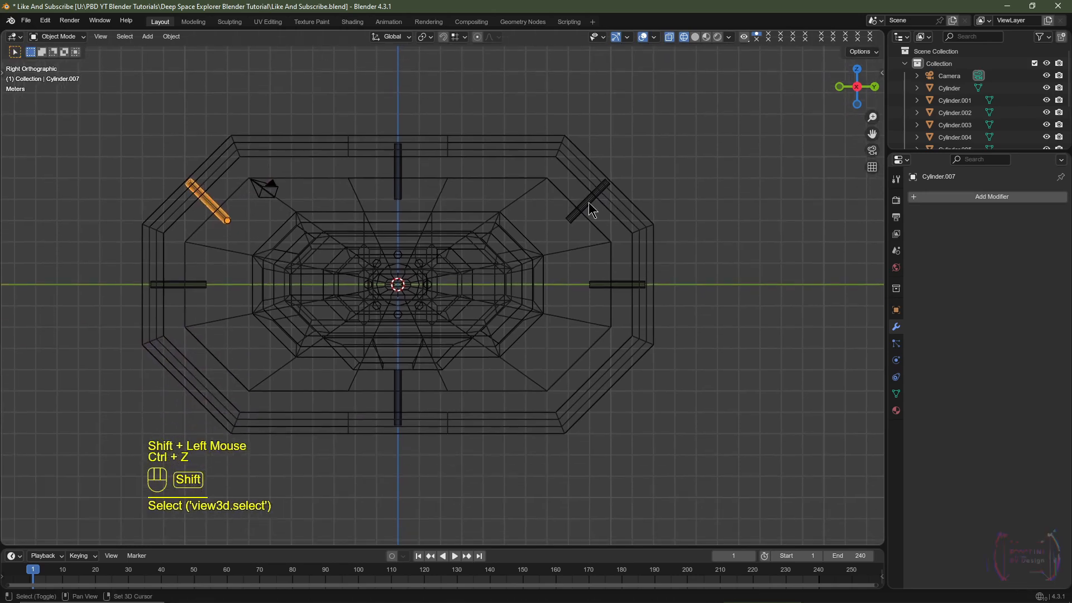
shift+click(588, 202)
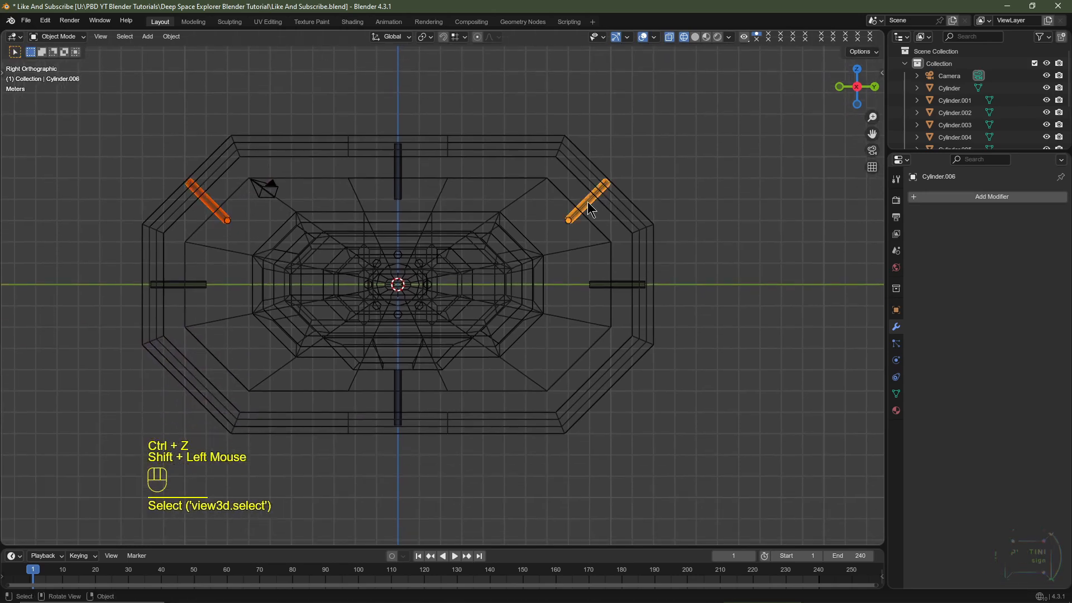
key(shift+d)
key(z)
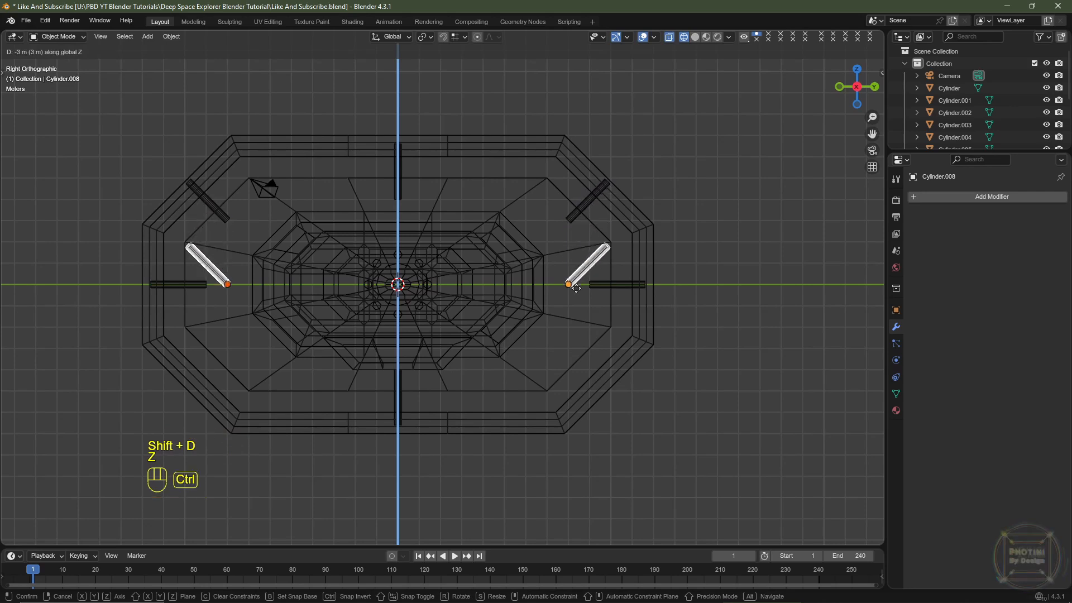
ctrl+click(567, 350)
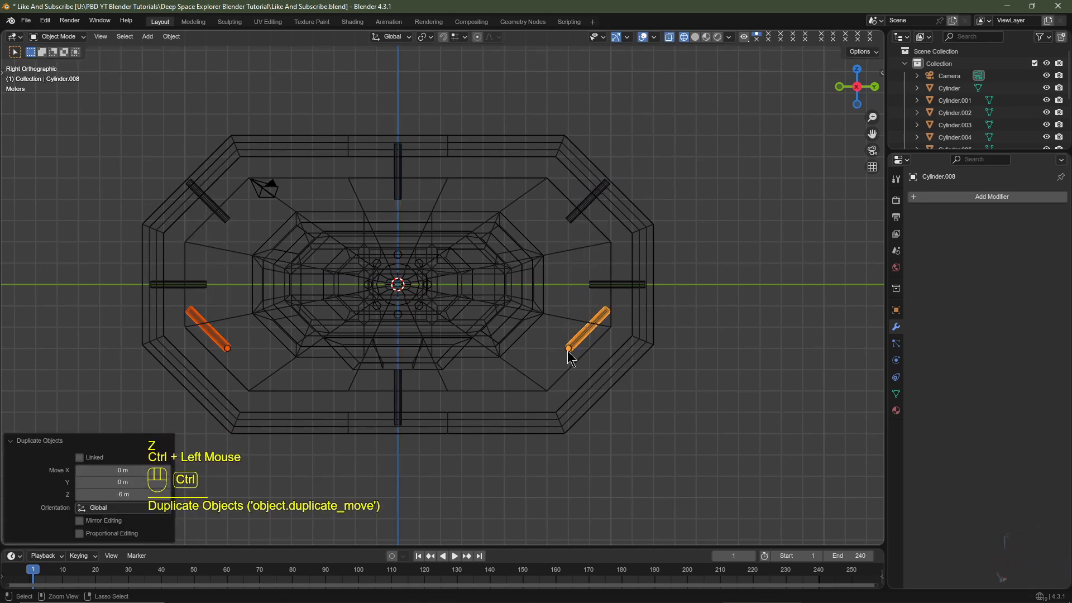
Rotate the lower diagonal copy at the negative Y end by -90° and the one at the positive Y end by 90°
click(223, 341)
text(r90)
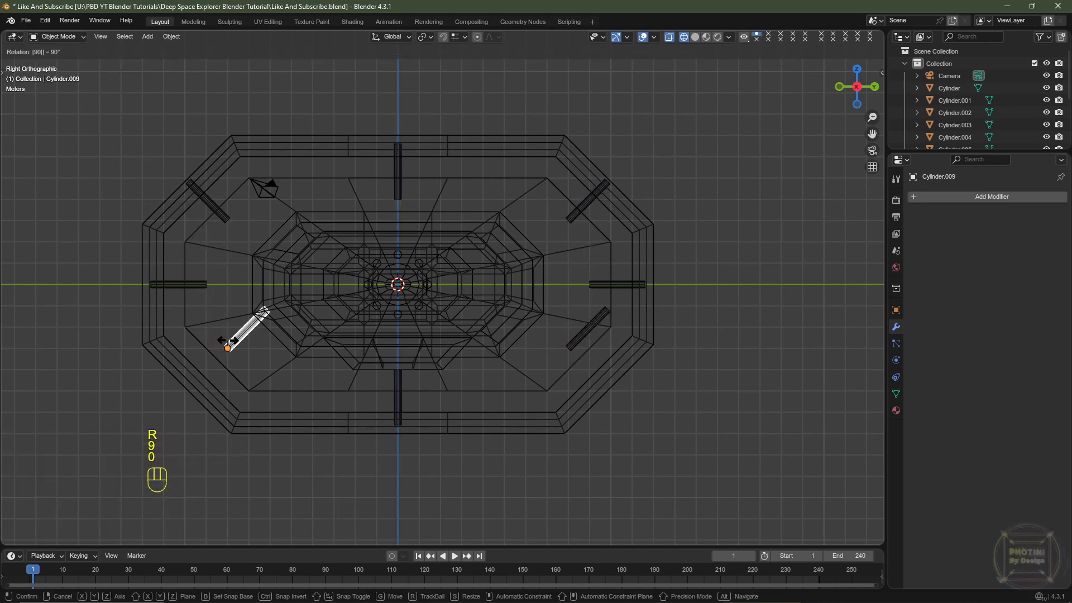
key(Return)
click(580, 339)
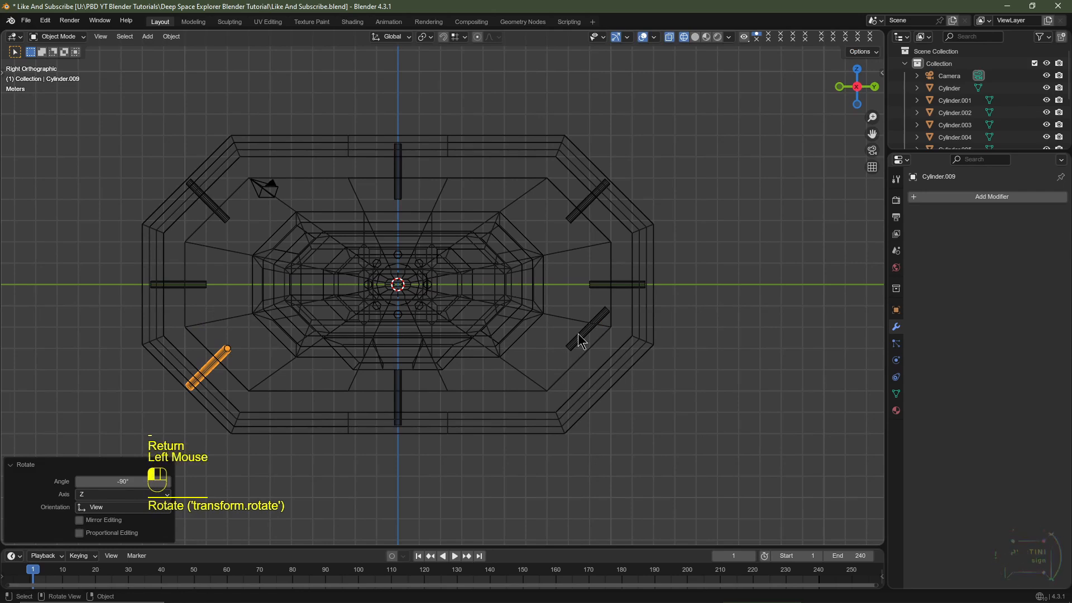
text(r90)
key(Return)
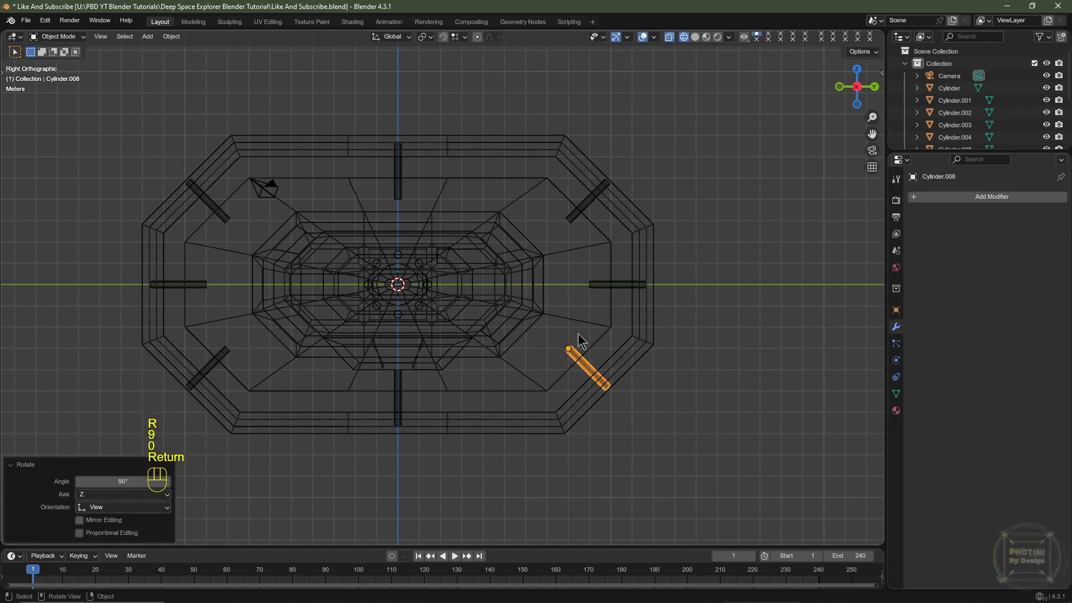
Select all four diagonal rods and scale them to 0.9 along local Z about their individual origins
key(ctrl+z)
key(ctrl+z)
shift+middle_drag(581, 341, 615, 238)
shift+click(614, 237)
shift+click(300, 229)
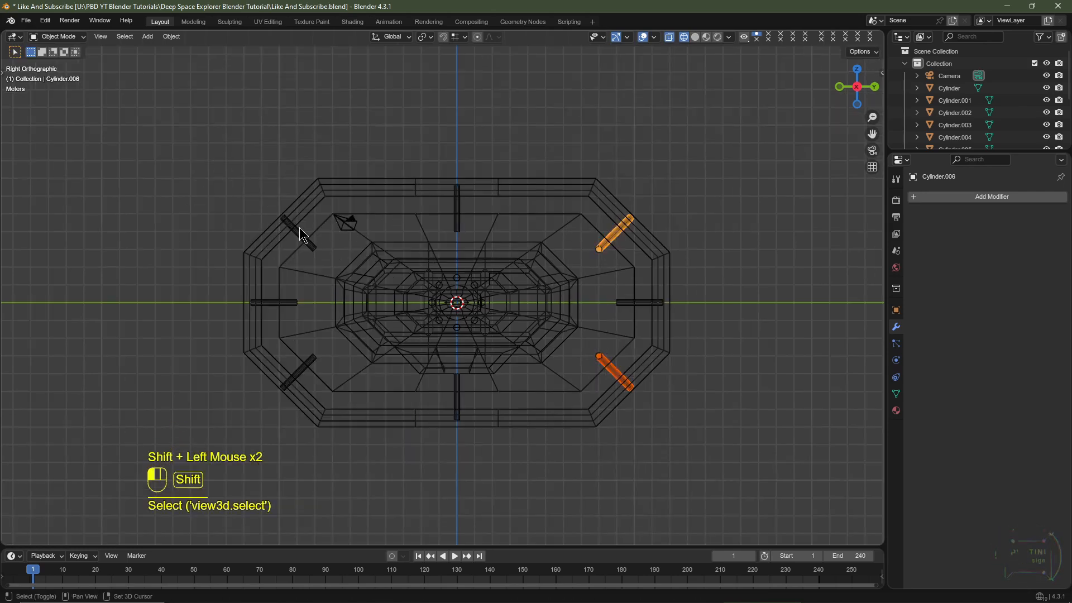
click(423, 37)
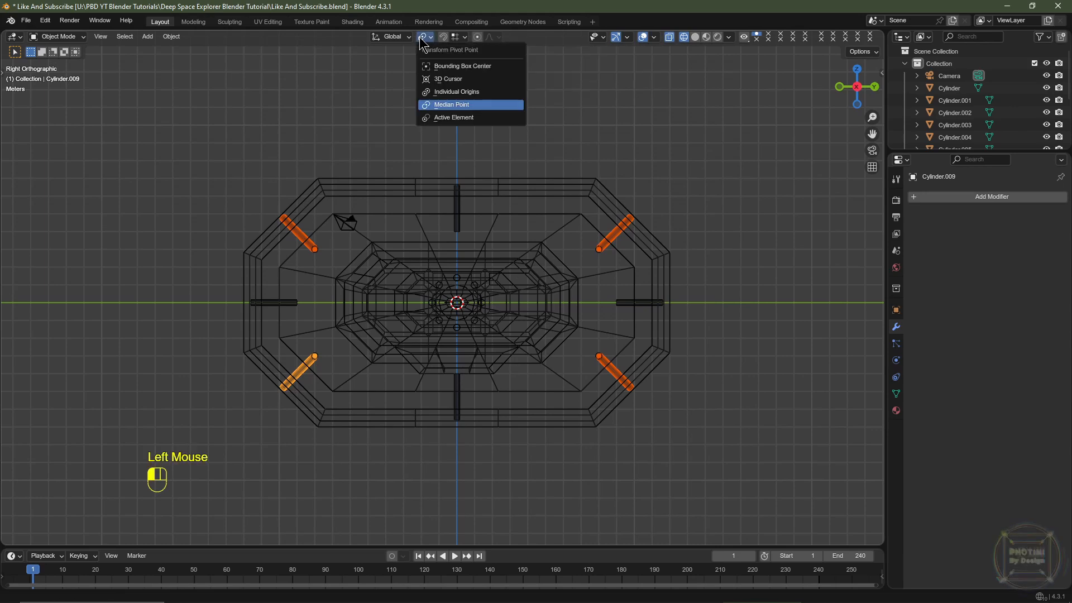
click(478, 93)
key(s)
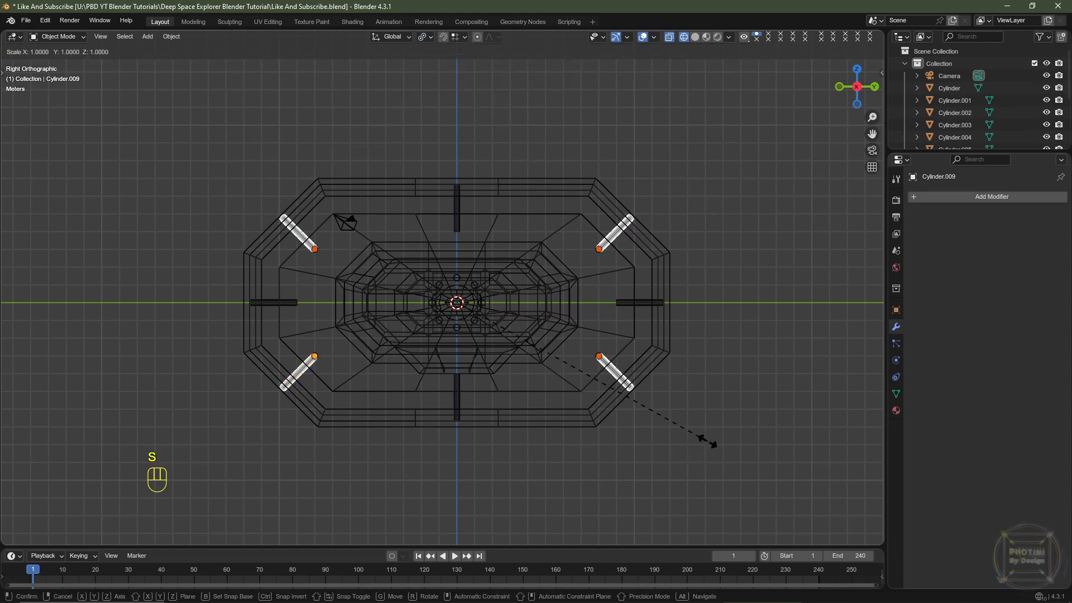
key(z)
key(z)
key(ctrl)
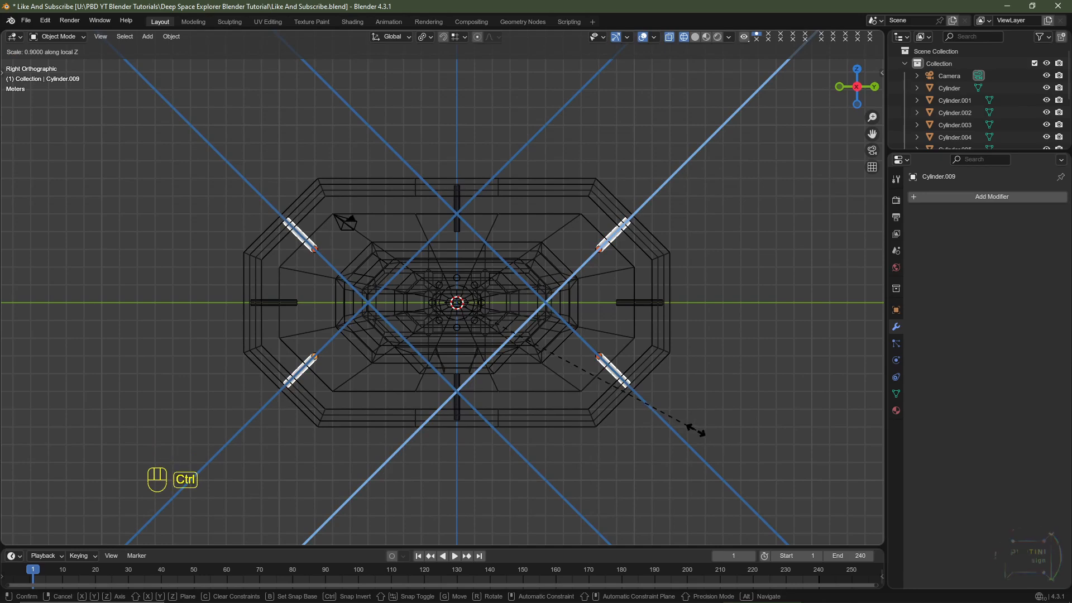
ctrl+click(698, 433)
scroll(696, 433, up, 2)
shift+middle_drag(696, 434, 698, 398)
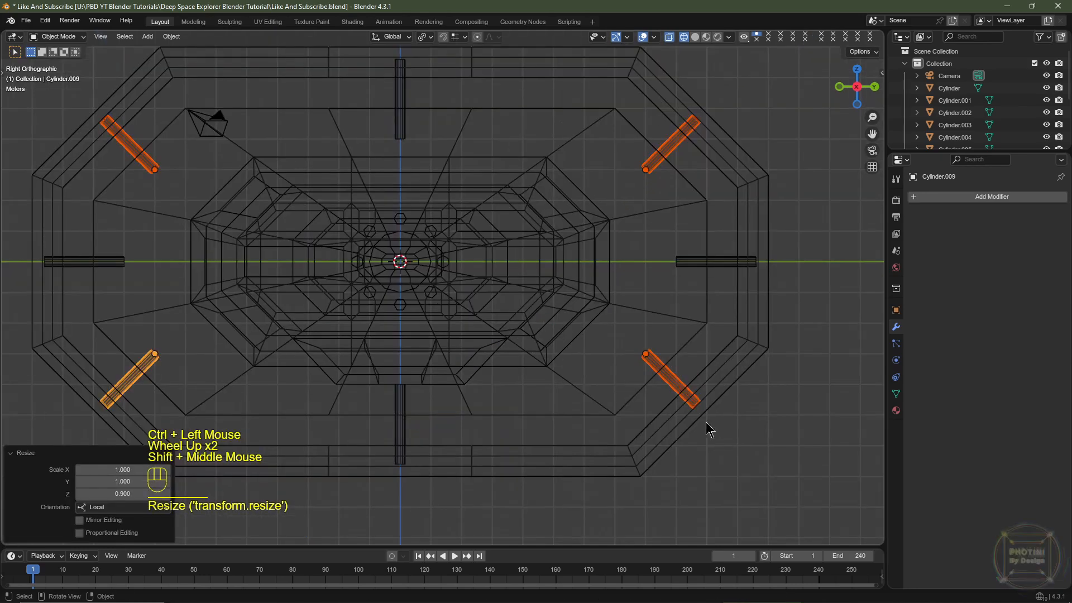
Add the two vertical and two horizontal rods to the selection and join all eight rods into one object
scroll(705, 421, down, 2)
shift+middle_drag(671, 360, 692, 387)
click(424, 37)
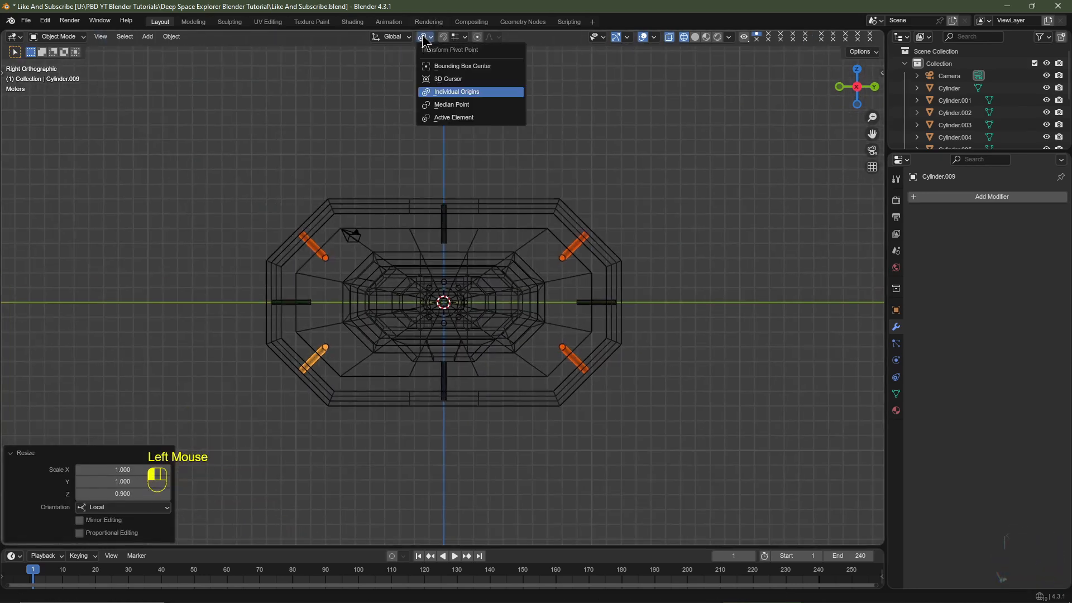
click(436, 95)
shift+click(445, 225)
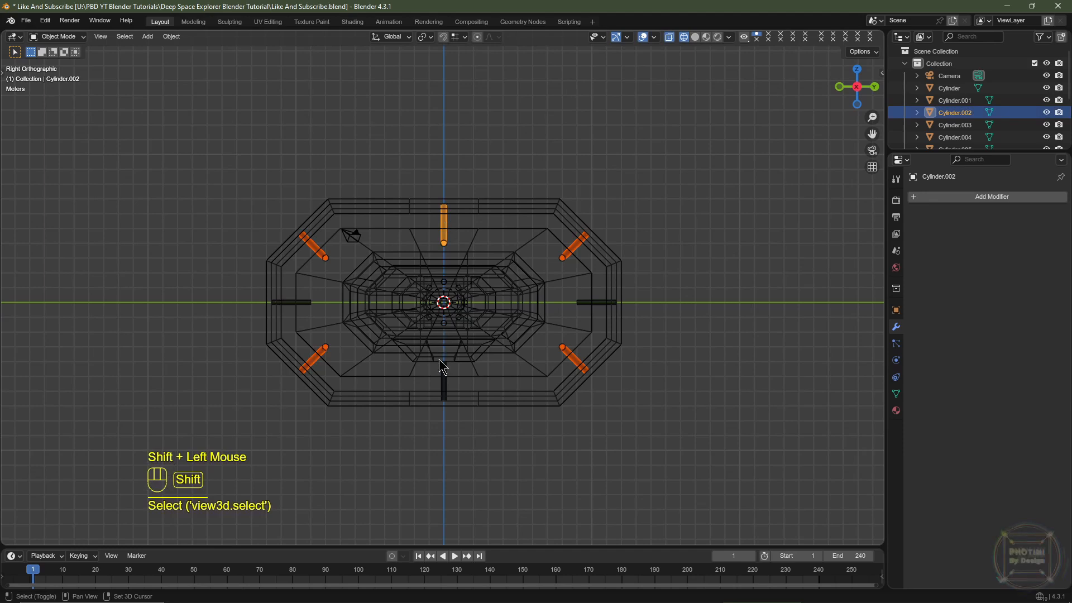
shift+click(443, 391)
shift+click(595, 302)
shift+click(292, 302)
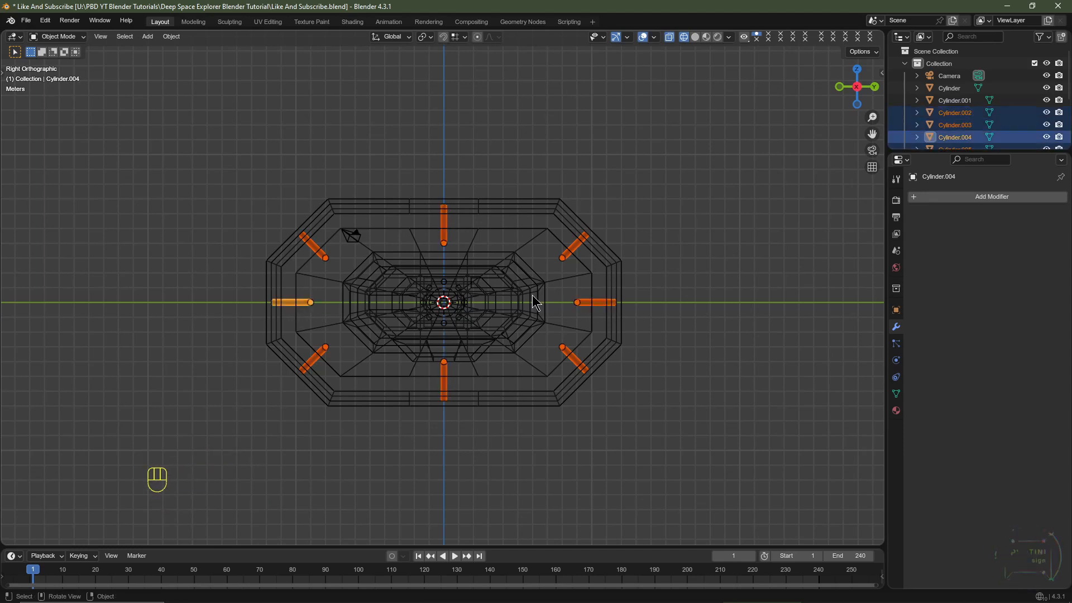
key(ctrl+j)
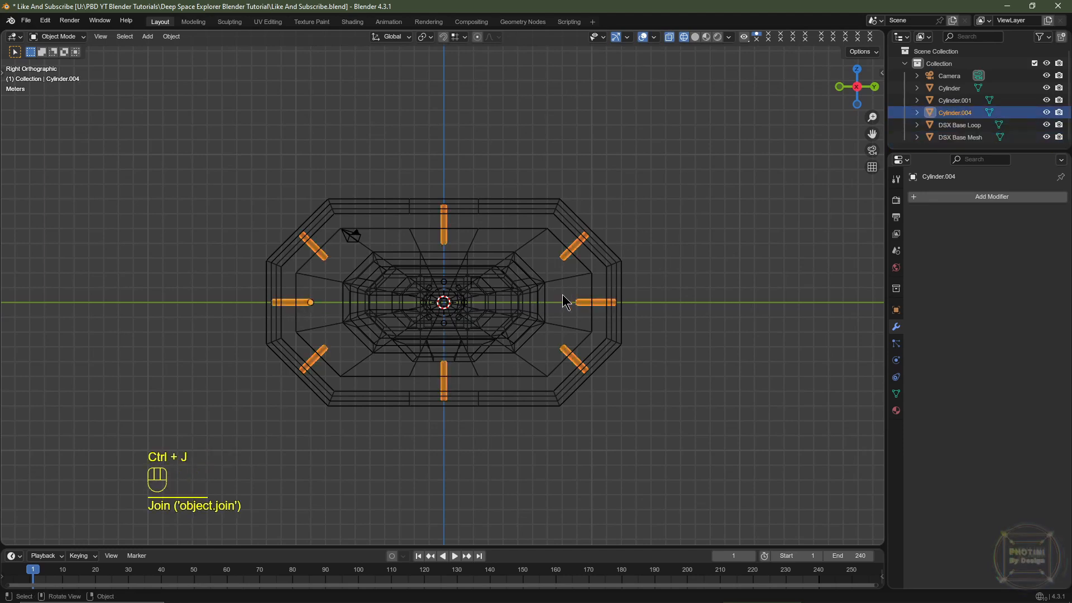
Select the DSX Base Loop and snap the 3D cursor to it
middle_drag(478, 250, 524, 275)
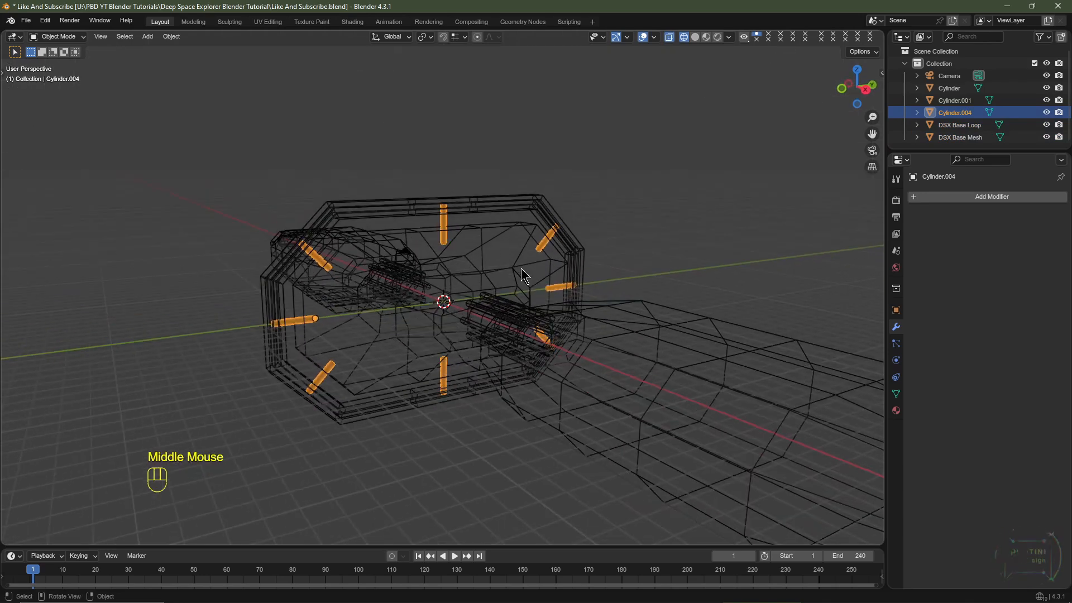
click(450, 210)
key(shift+s)
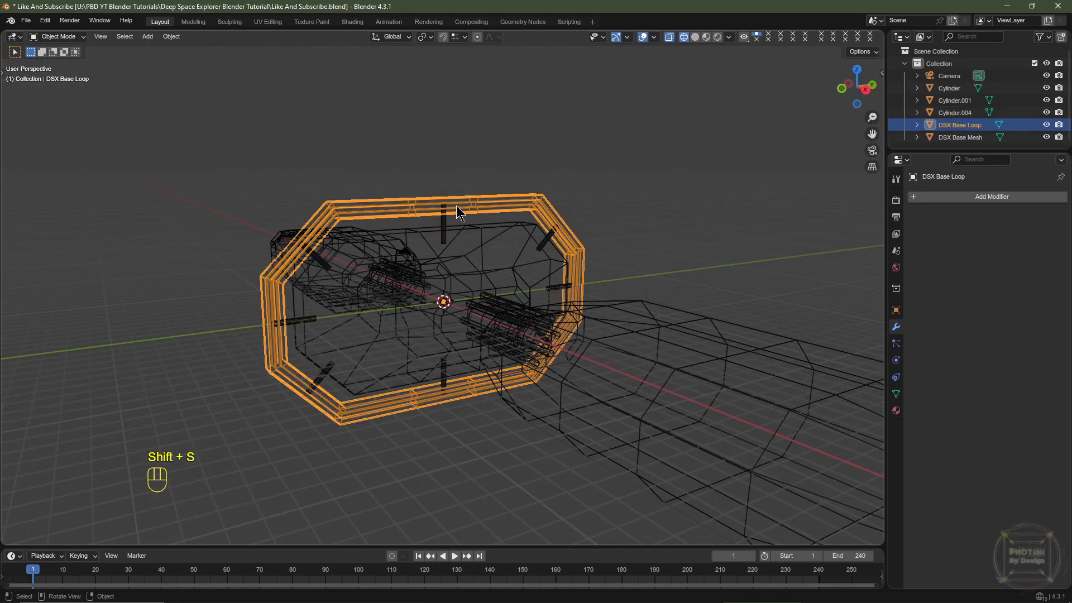
key(shift+s)
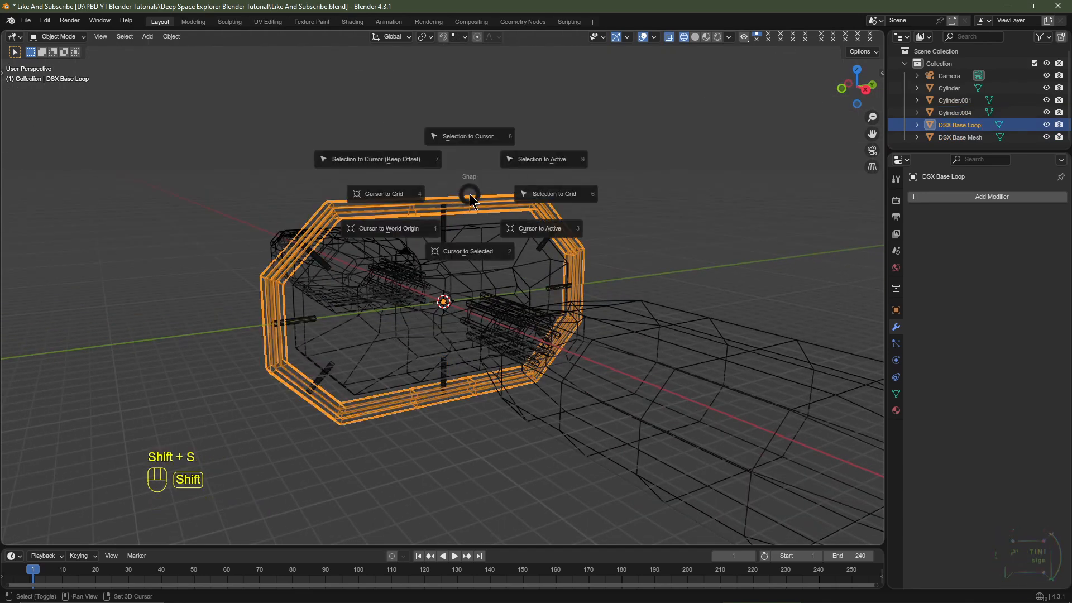
click(463, 265)
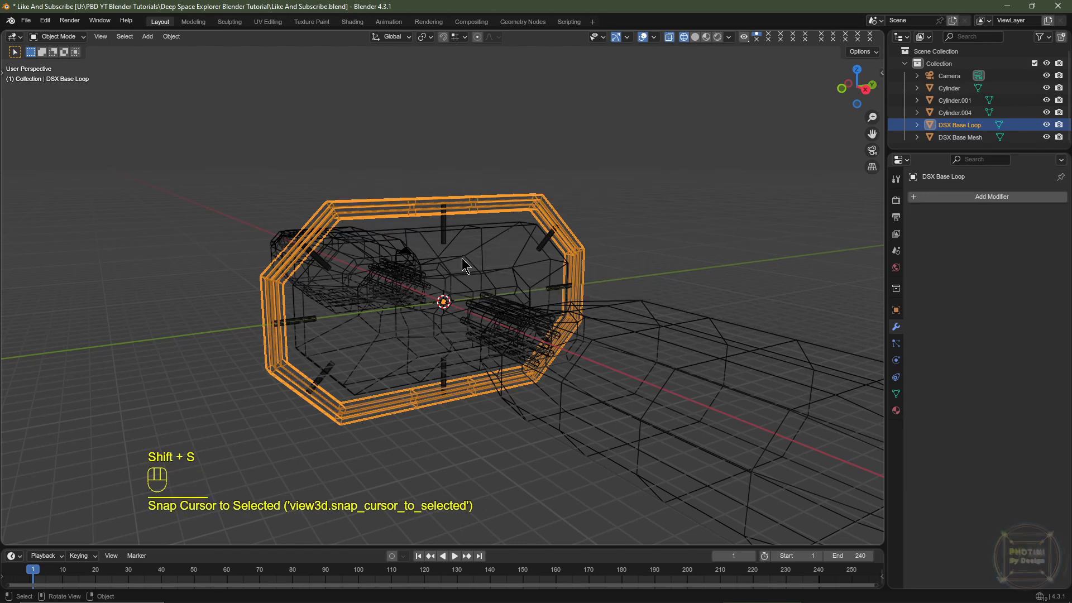
Set the joined rods' origin to the 3D cursor
click(445, 227)
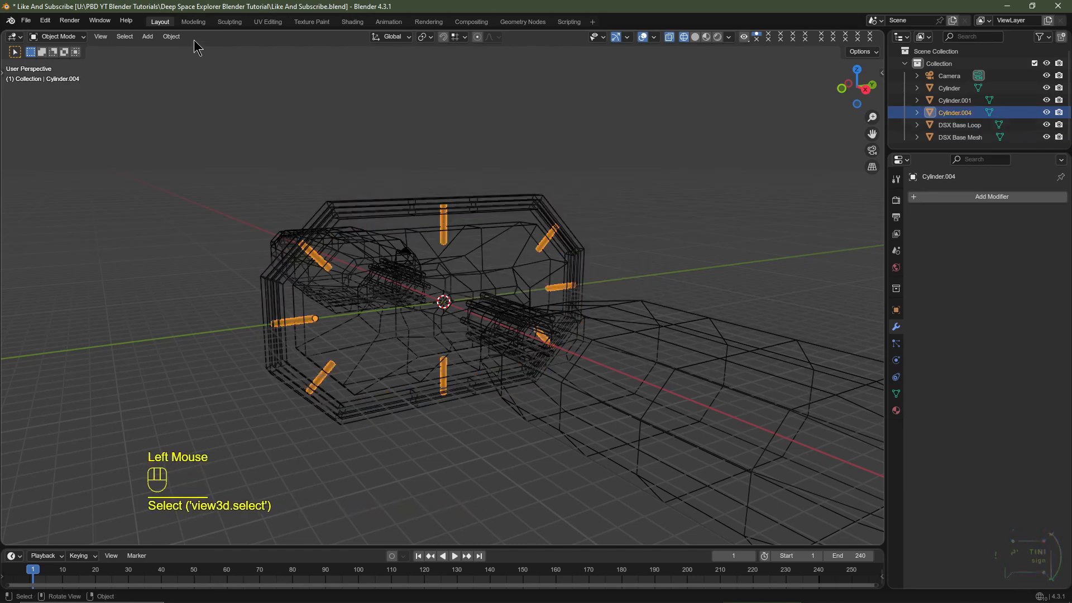
click(171, 36)
mouse_move(190, 62)
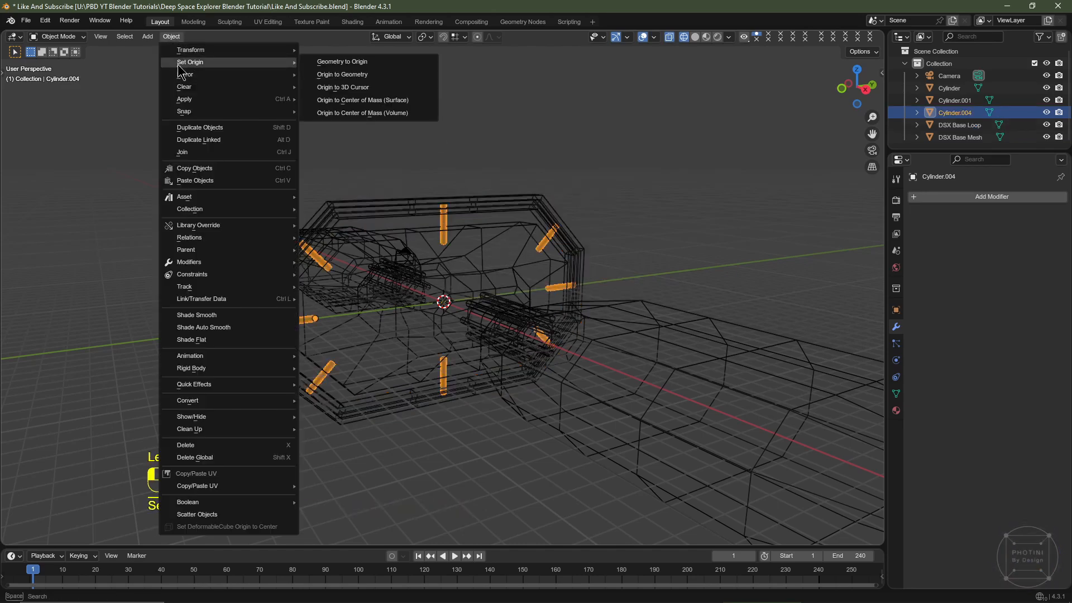
click(358, 87)
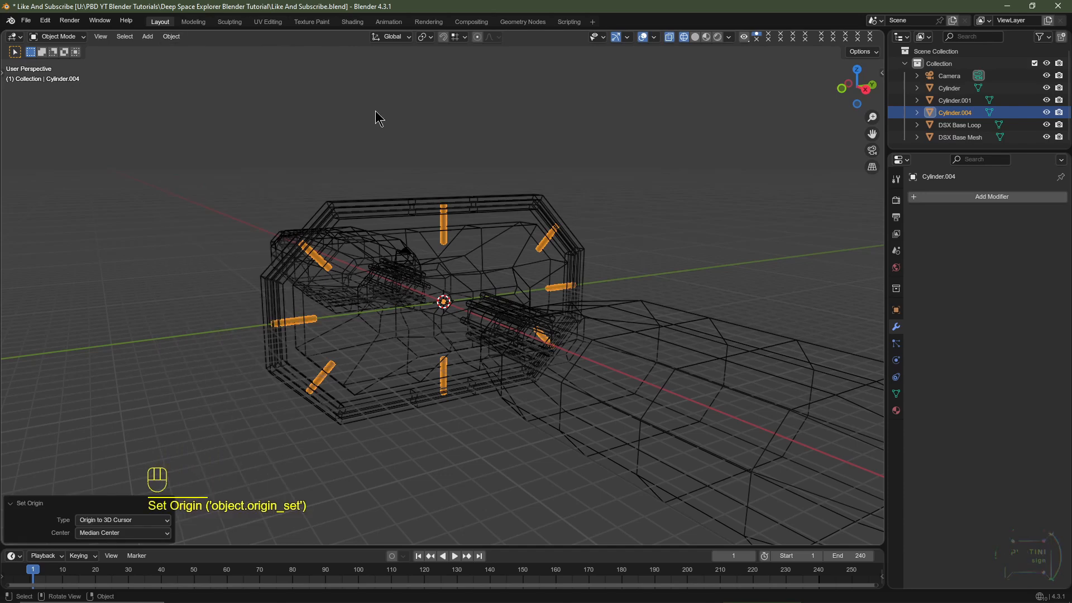
Switch the viewport to solid shading with overlays hidden and inspect the rods on the whole ship
click(695, 37)
shift+middle_drag(491, 248, 519, 262)
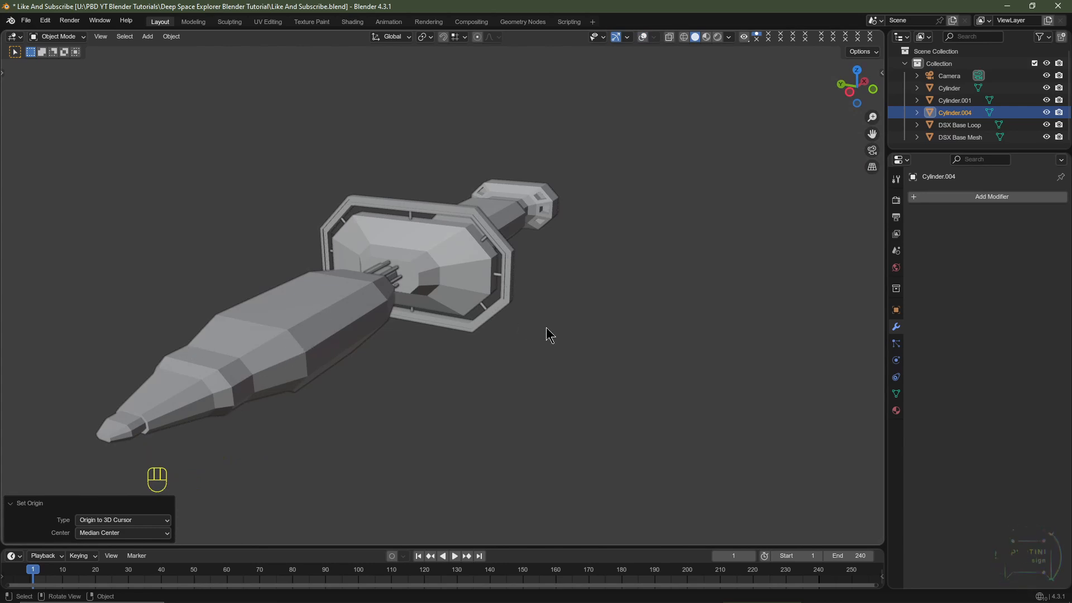
middle_drag(545, 330, 495, 333)
shift+middle_drag(296, 311, 472, 323)
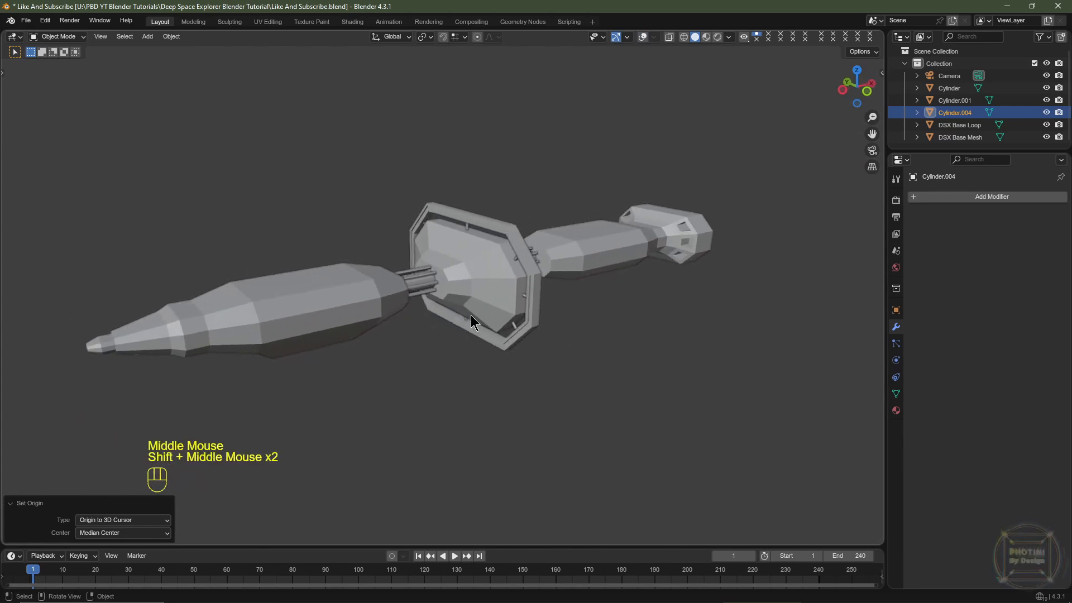
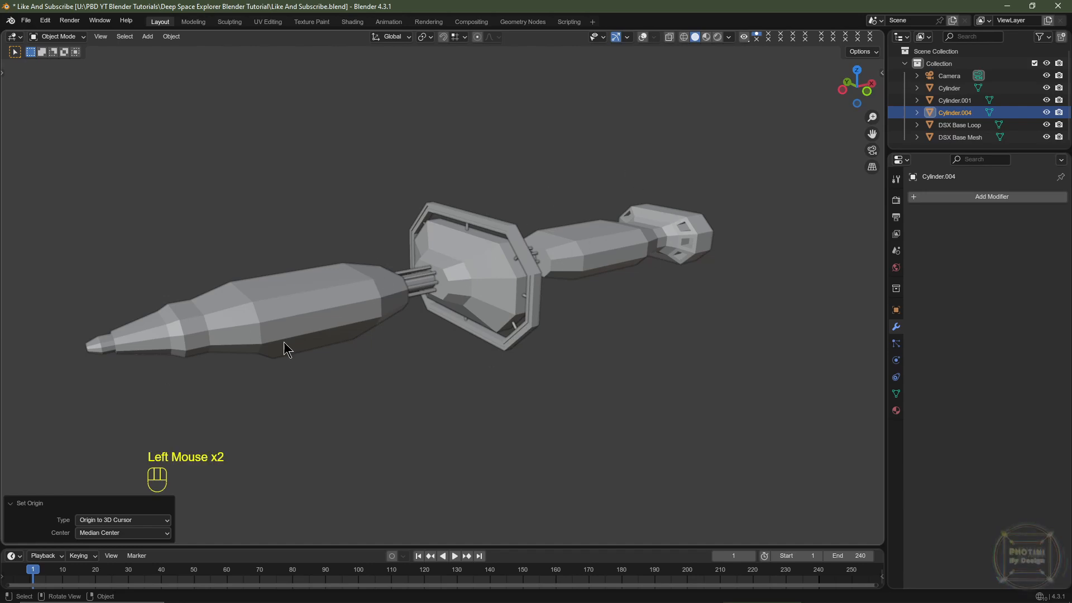
Split the 3D viewport horizontally in two and set the lower area to the Shader Editor
click(21, 504)
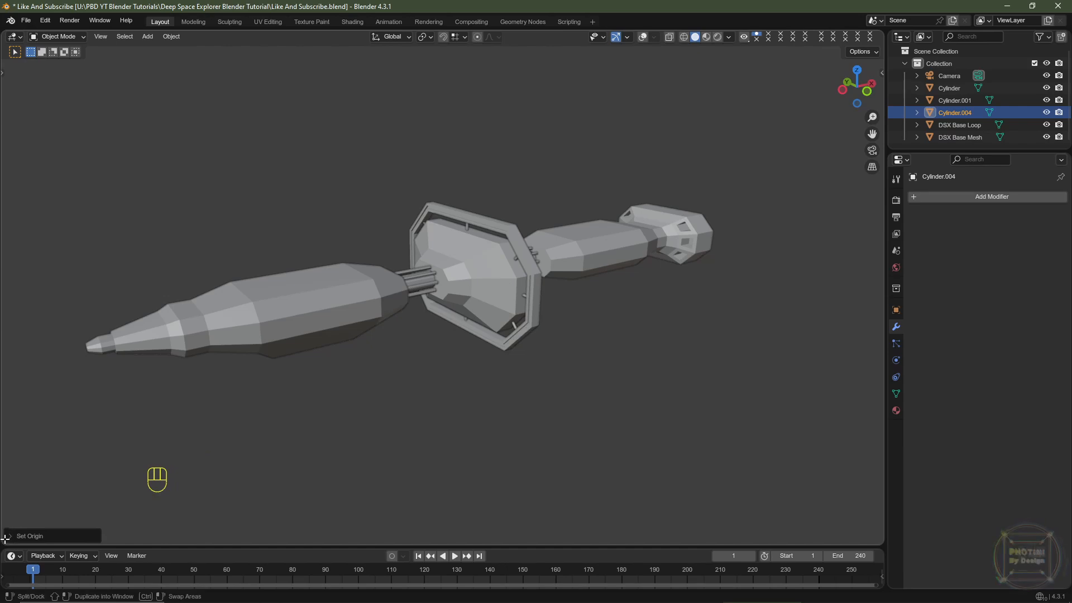
drag(4, 541, 24, 308)
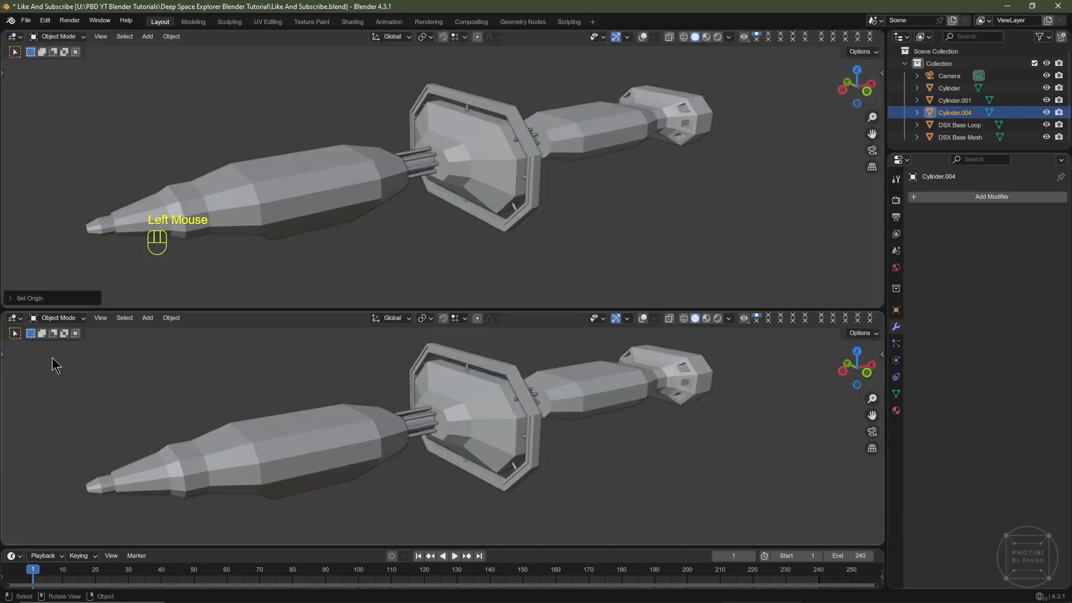
click(12, 319)
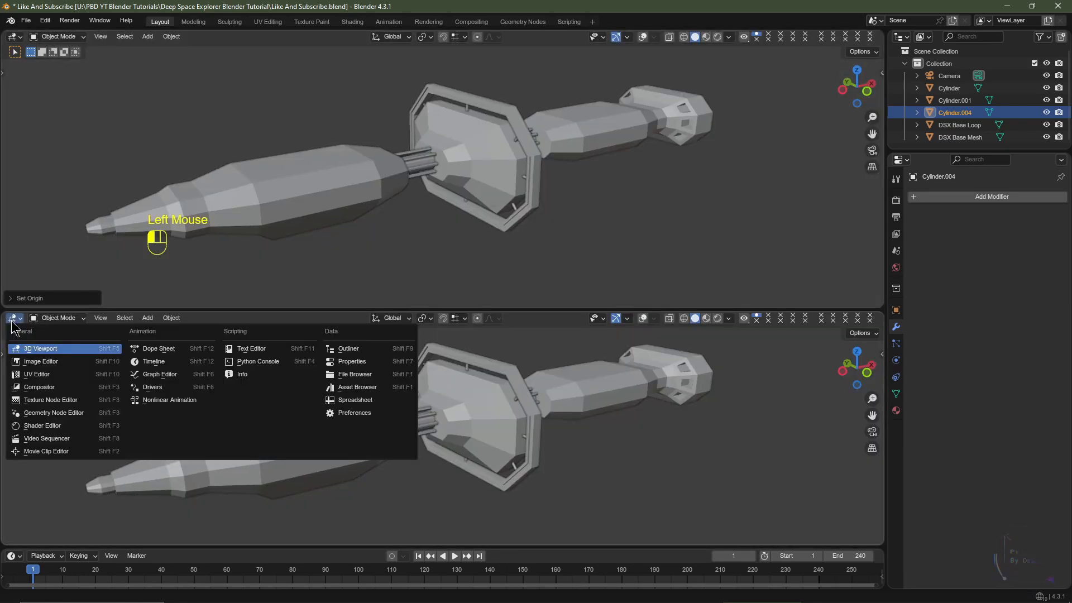
click(42, 426)
Assign the existing Material to the DSX Base Mesh and rename it Base Material
click(331, 199)
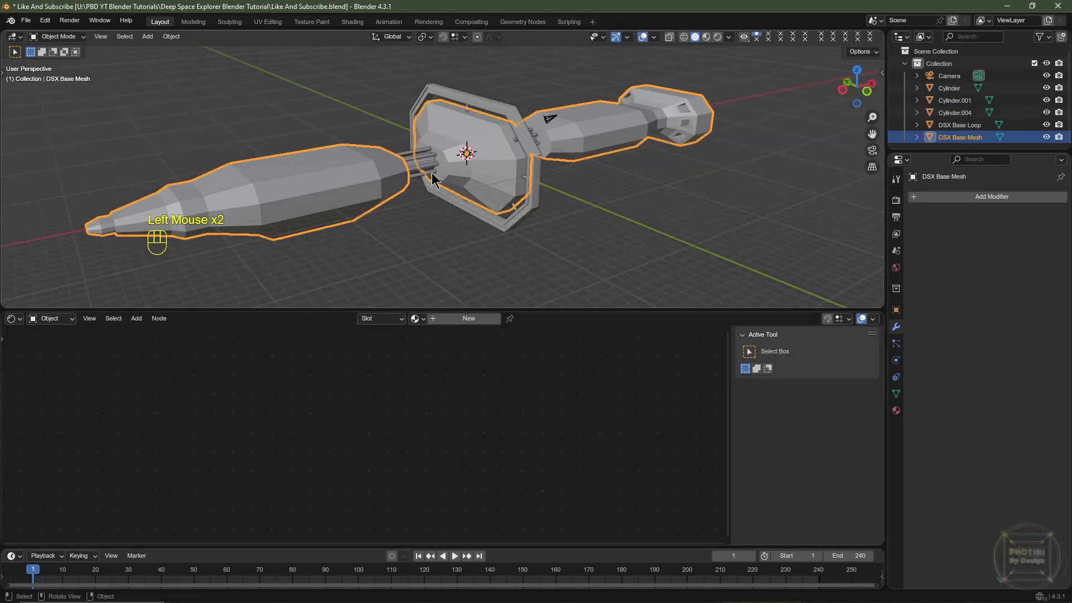
click(417, 319)
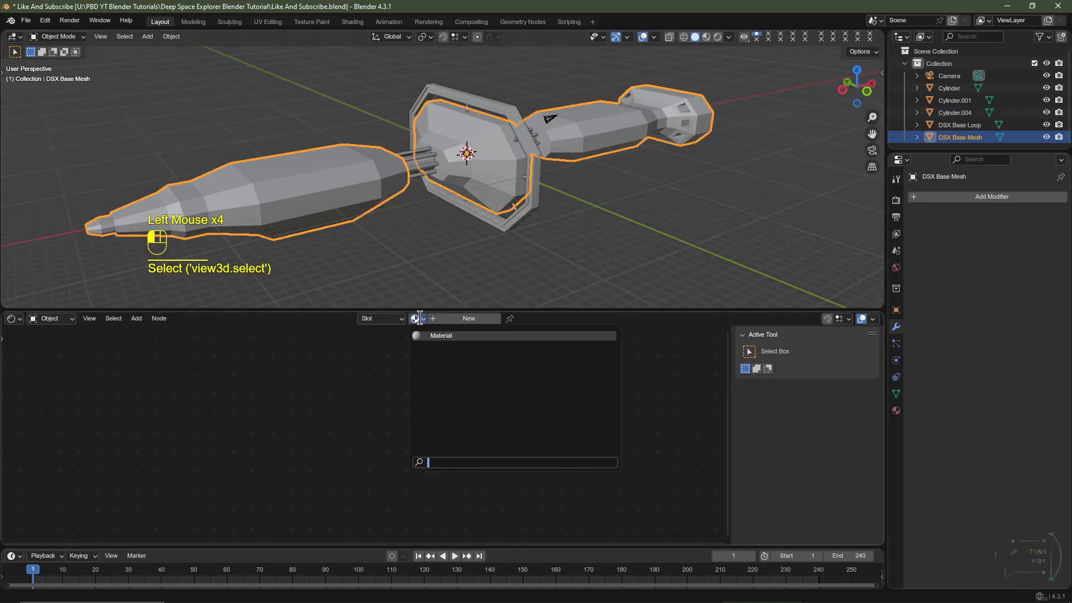
click(427, 336)
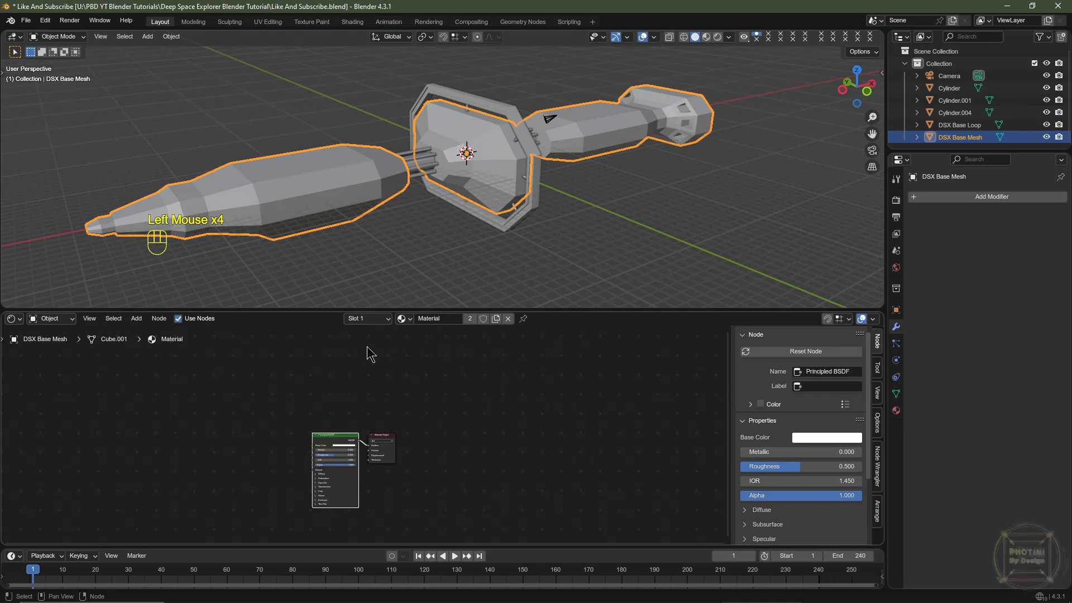
scroll(450, 349, up, 2)
click(448, 318)
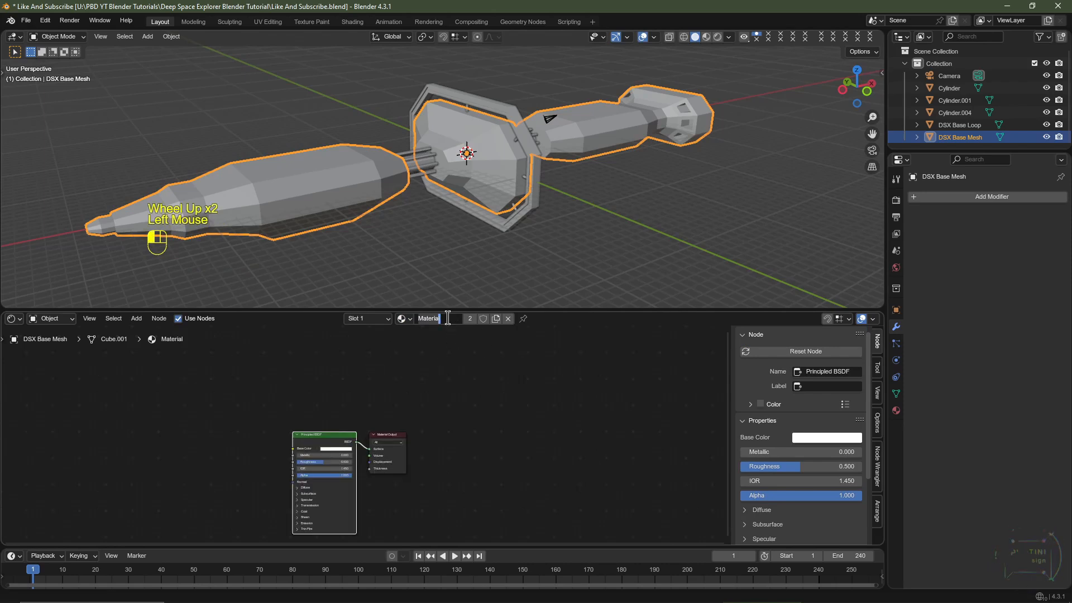
text(Base Material)
key(Return)
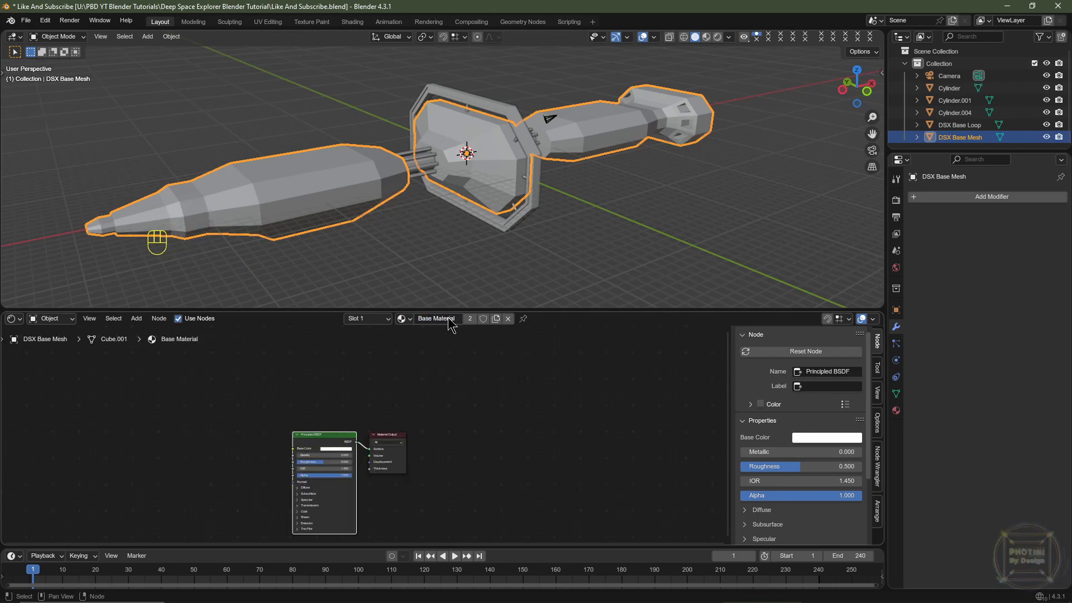
Set the Principled BSDF base color to black and its roughness to 1.0
scroll(450, 450, up, 2)
middle_drag(450, 450, 550, 407)
scroll(474, 408, up, 2)
click(456, 391)
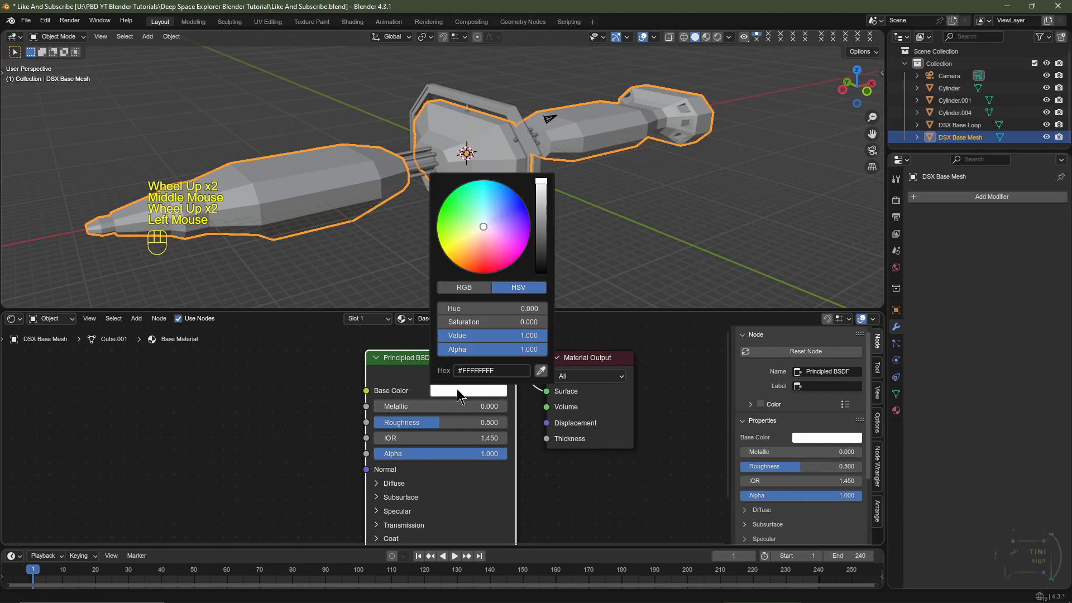
scroll(456, 390, down, 20)
drag(399, 423, 469, 423)
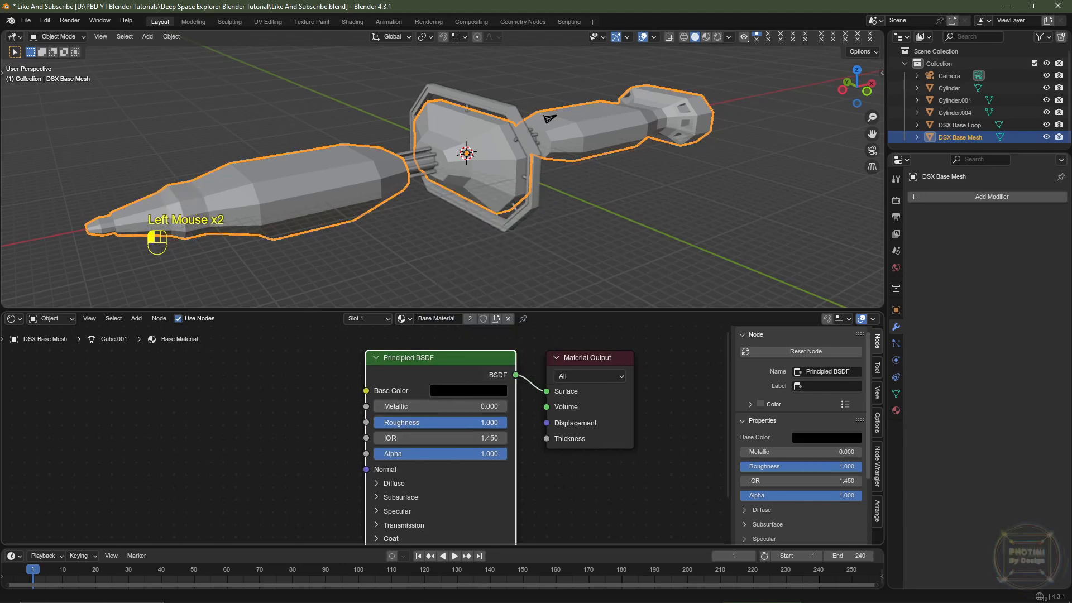
Set the specular IOR Level of the Principled BSDF to 0.25
middle_drag(429, 512, 427, 449)
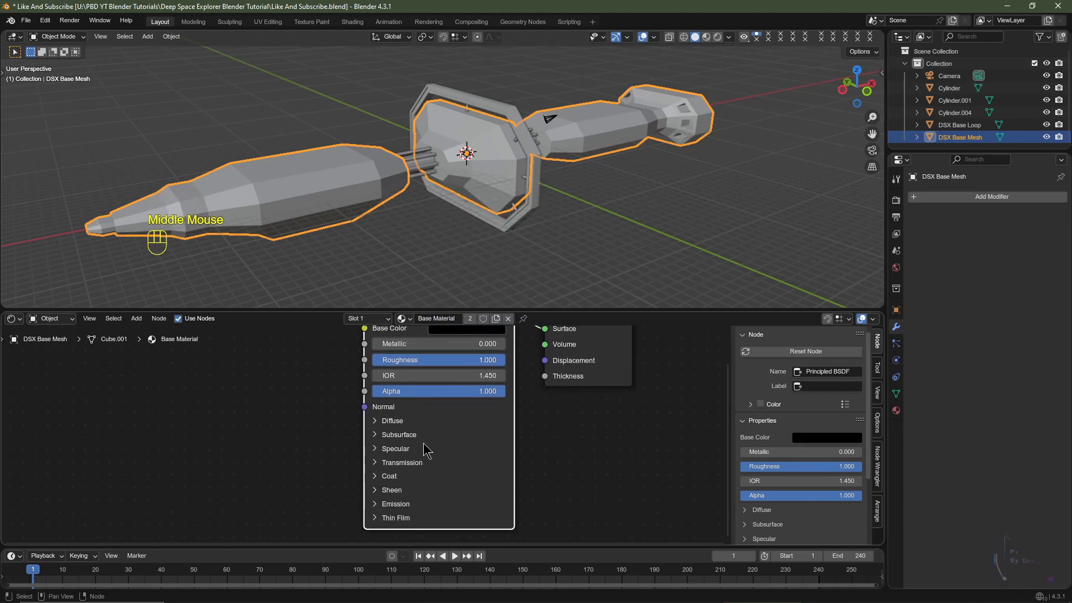
click(377, 450)
key(ctrl+z)
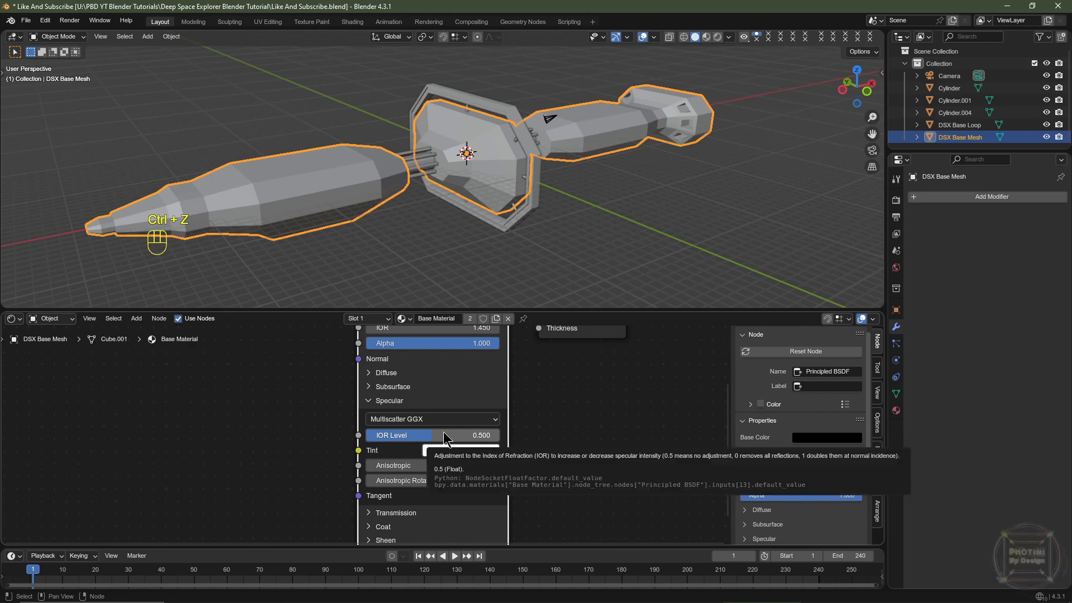
click(443, 435)
text(0.25)
key(Return)
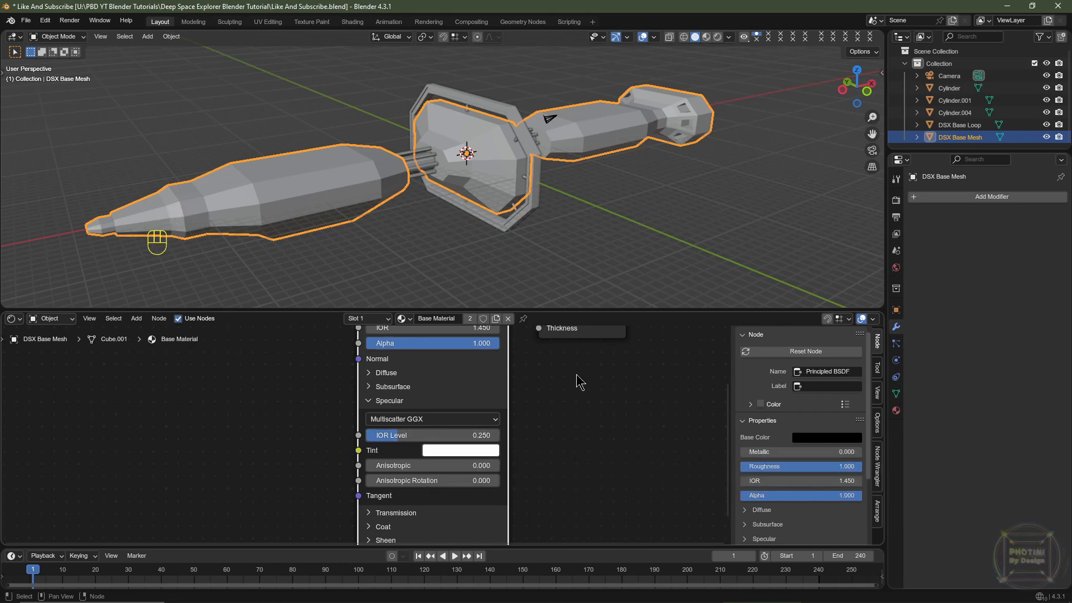
middle_drag(592, 387, 505, 478)
scroll(505, 478, down, 4)
In face Edit Mode of the DSX Base Mesh, select the row of three side faces along the front hull's widest section
middle_drag(357, 209, 414, 213)
scroll(491, 238, up, 2)
shift+middle_drag(491, 246, 469, 162)
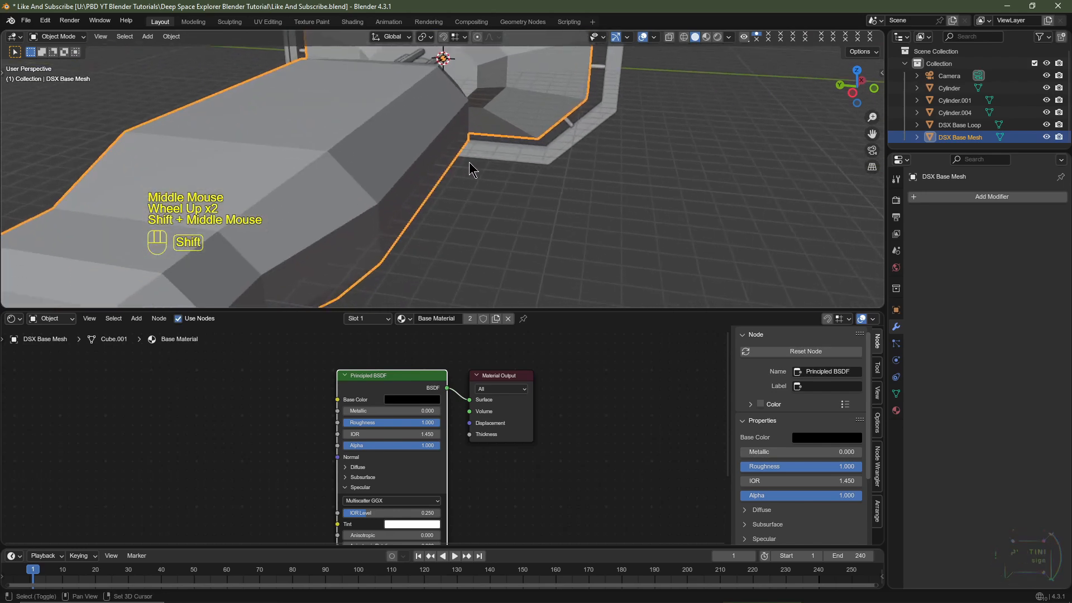
click(420, 191)
scroll(420, 191, down, 2)
scroll(330, 196, up, 2)
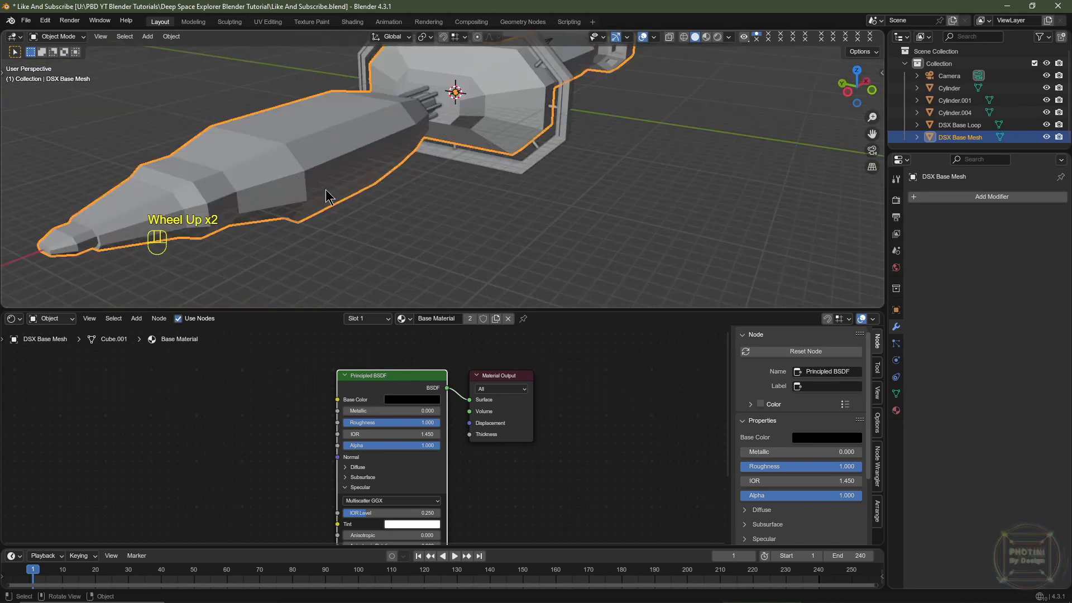
key(Tab)
key(3)
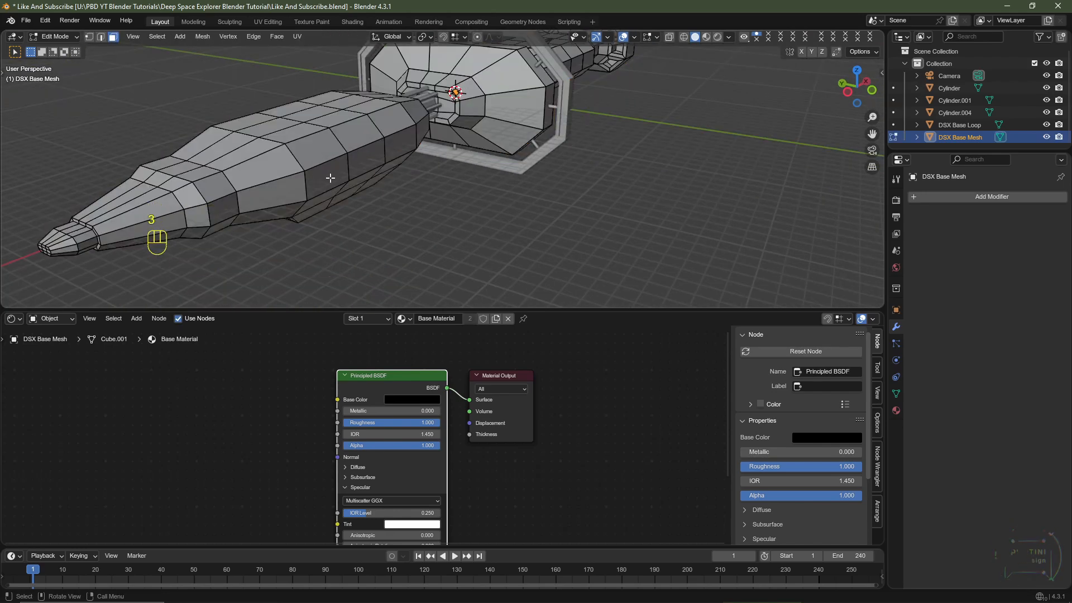
middle_drag(328, 176, 304, 170)
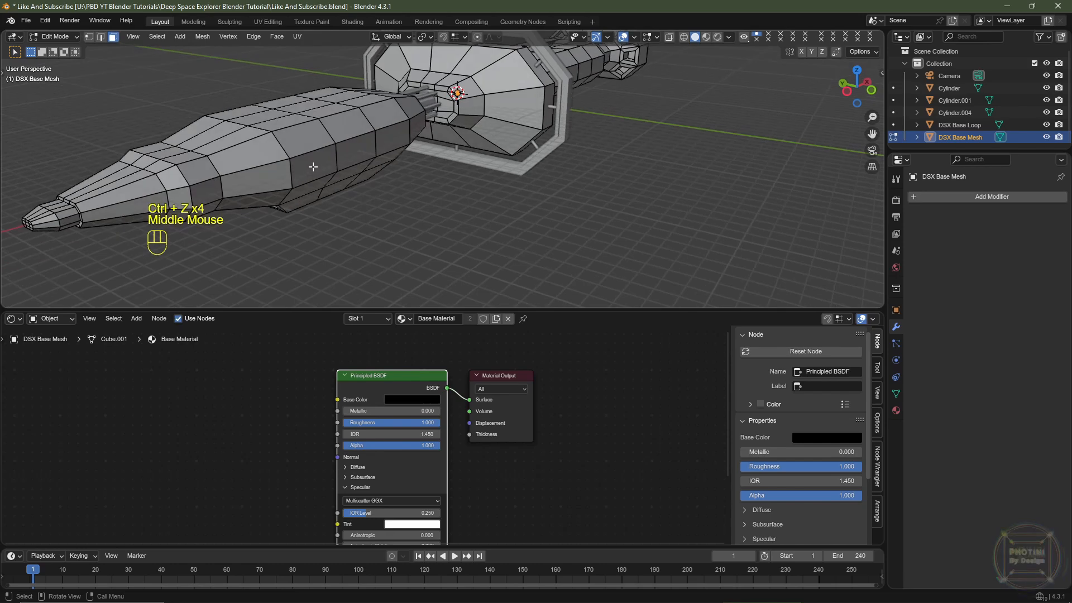
click(310, 166)
ctrl+click(391, 149)
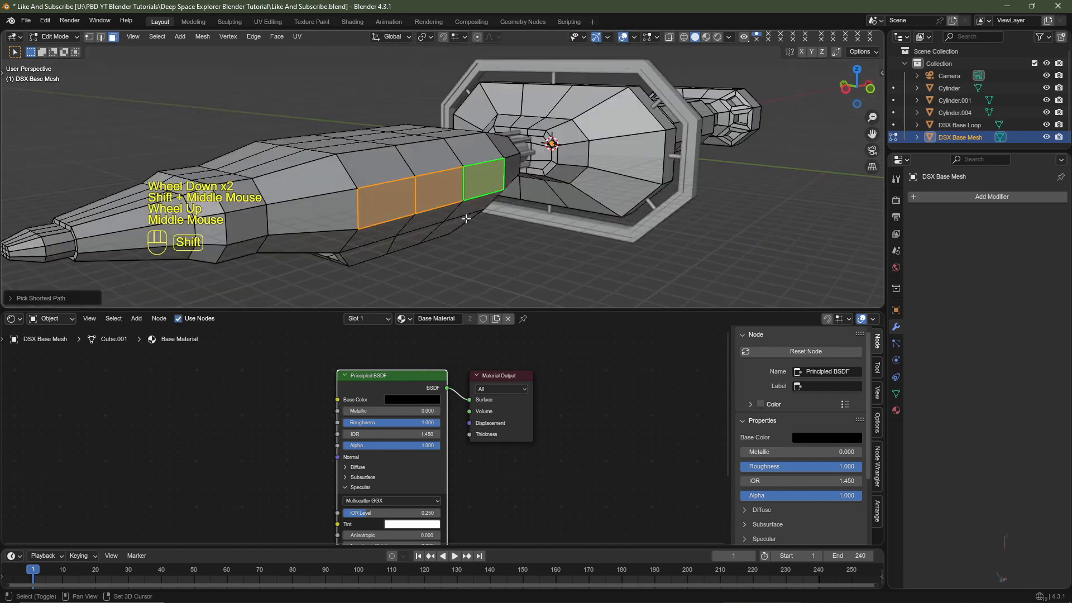
Duplicate the three selected side faces and move the copy -1 m along Y, away from the hull
key(shift+d)
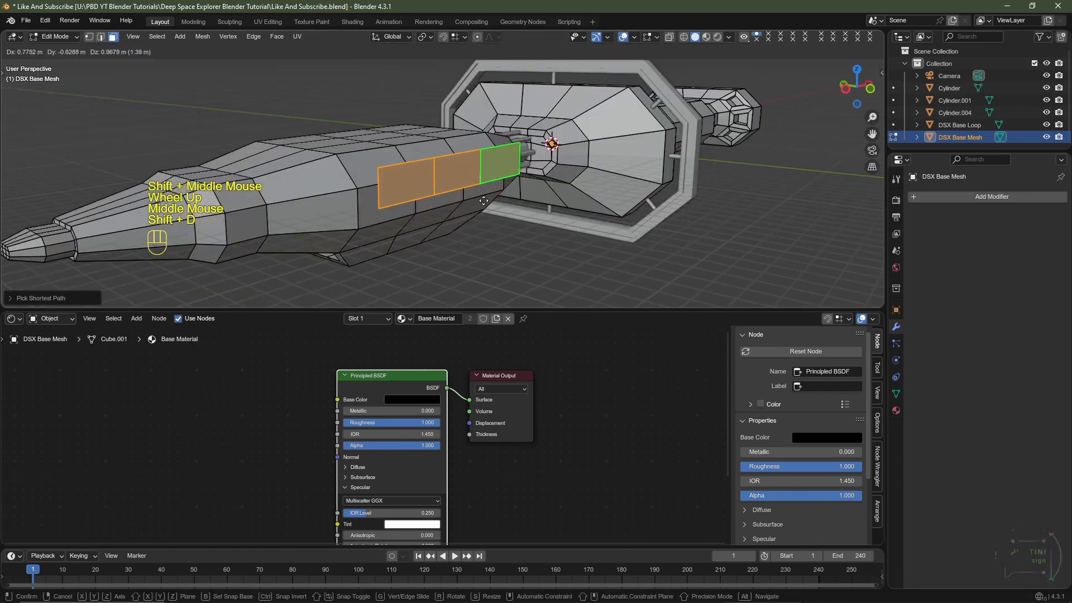
key(Escape)
key(KP_7)
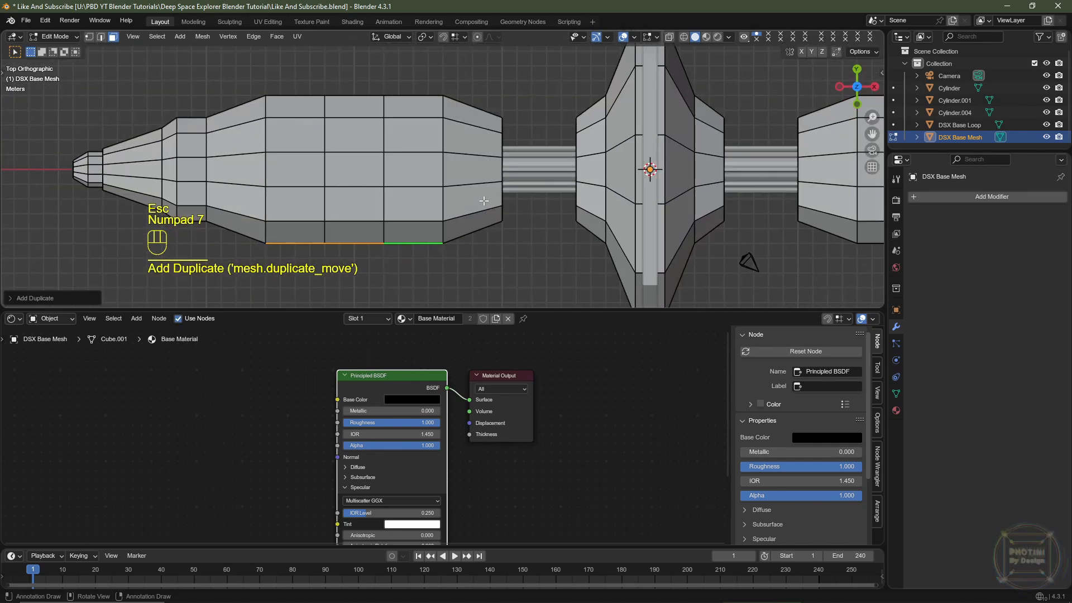
shift+middle_drag(468, 261, 467, 182)
key(g)
key(y)
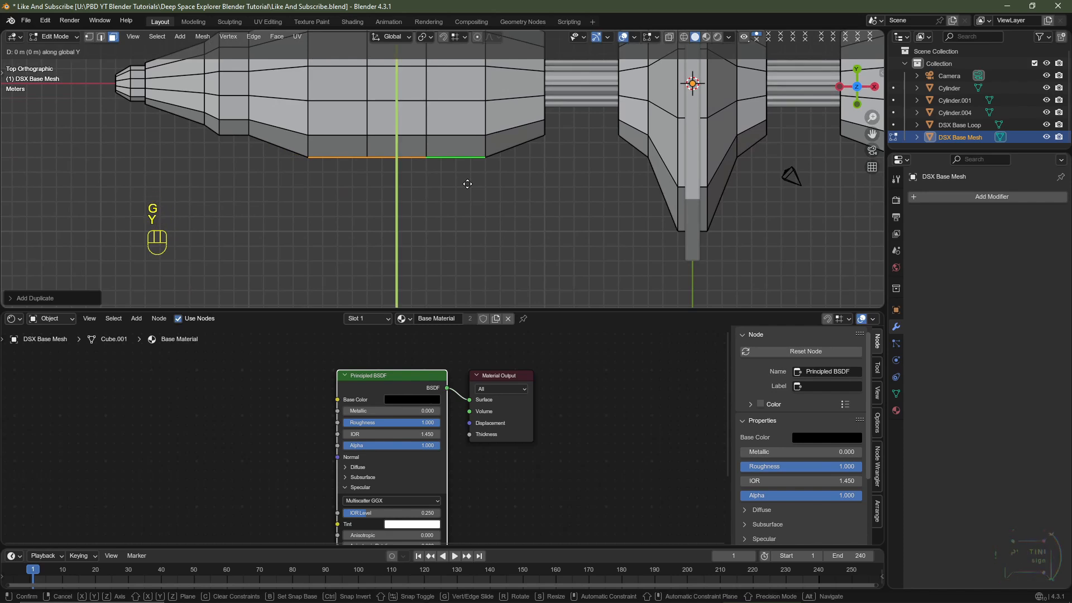
key(ctrl)
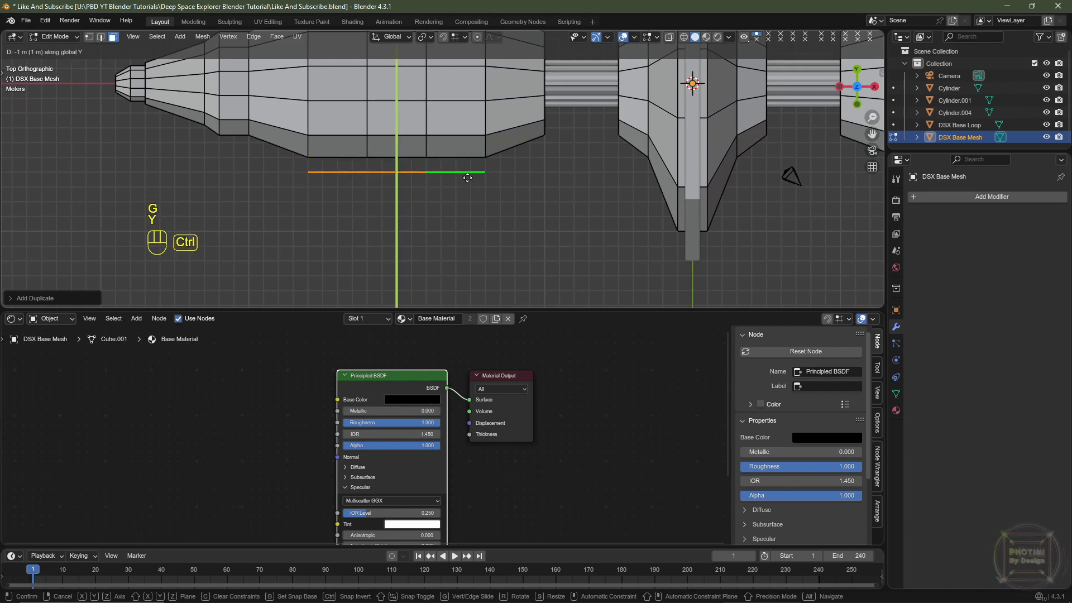
ctrl+click(467, 176)
Extrude the duplicated faces -2 m along Y into a rectangular block
key(KP_7)
key(e)
key(y)
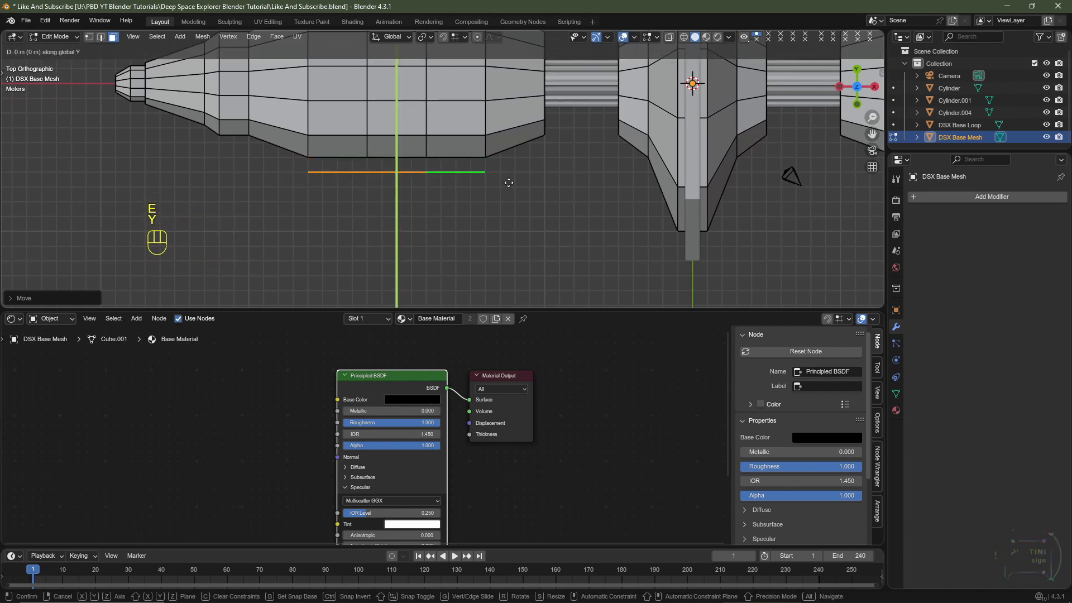
key(ctrl)
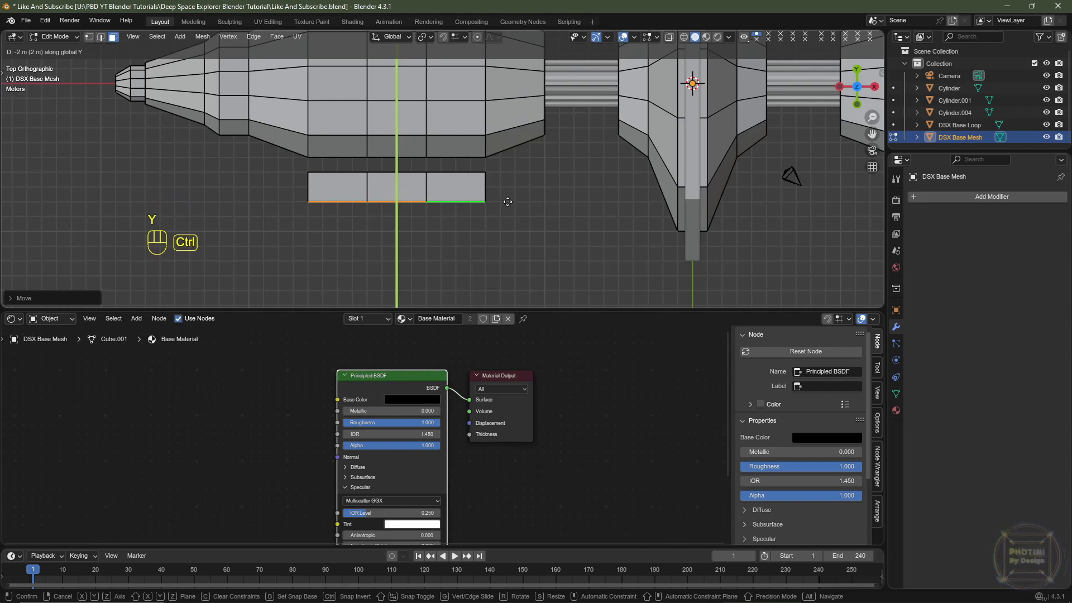
ctrl+click(507, 201)
middle_drag(507, 202, 491, 189)
scroll(489, 189, down, 2)
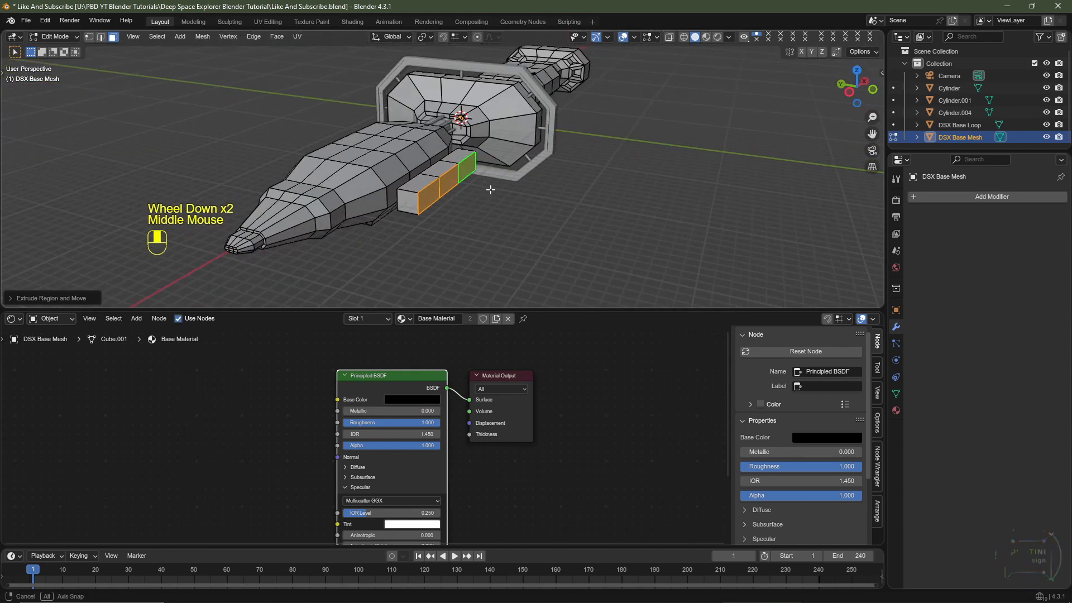
Enable the Face Orientation overlay and examine the normals all around the ship and the new block
click(636, 38)
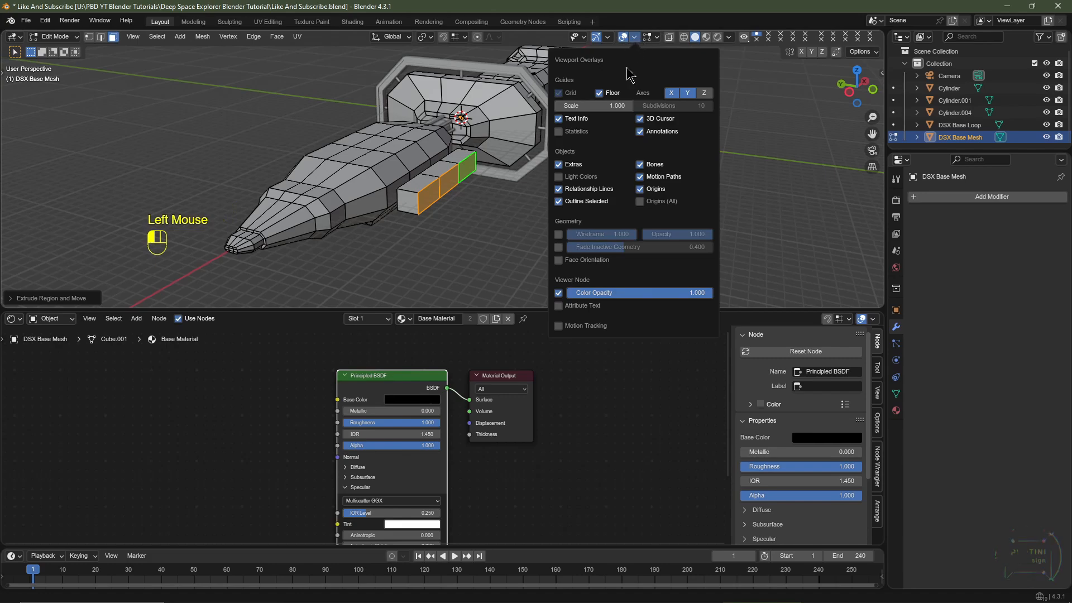
click(558, 260)
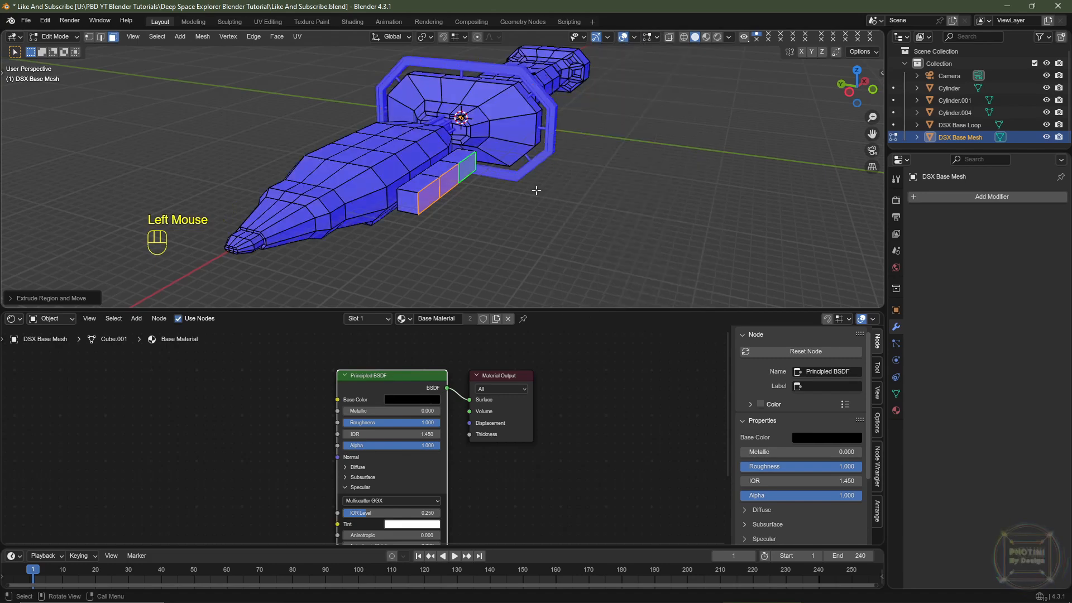
scroll(536, 186, down, 1)
middle_drag(535, 187, 442, 158)
middle_drag(634, 191, 591, 194)
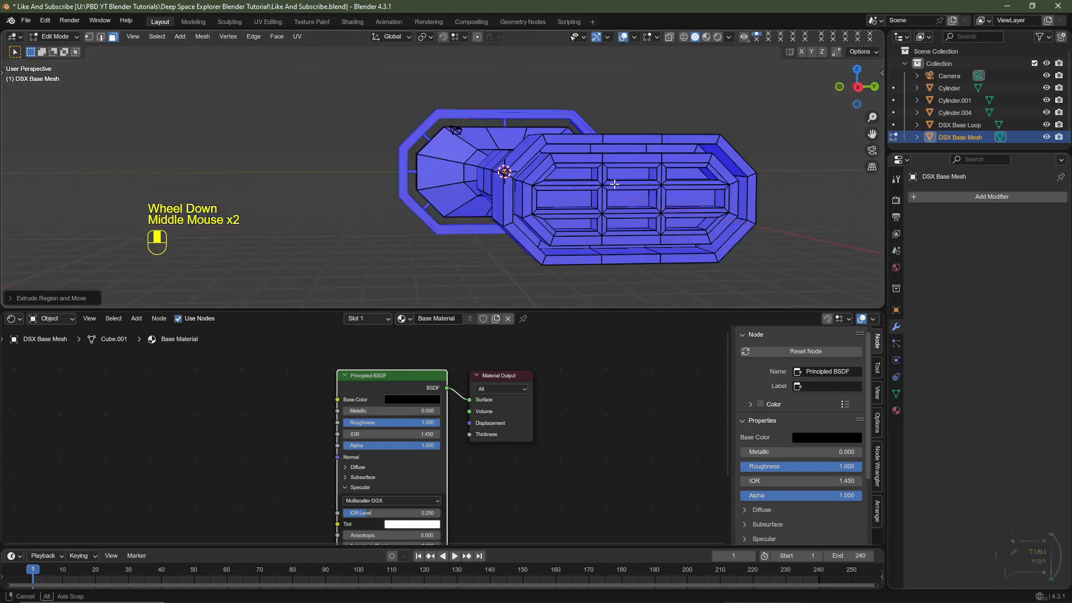
scroll(591, 194, up, 3)
middle_drag(486, 196, 445, 192)
Flip the normals of the block's frontmost outer side face and deselect it to view its orientation color
click(447, 194)
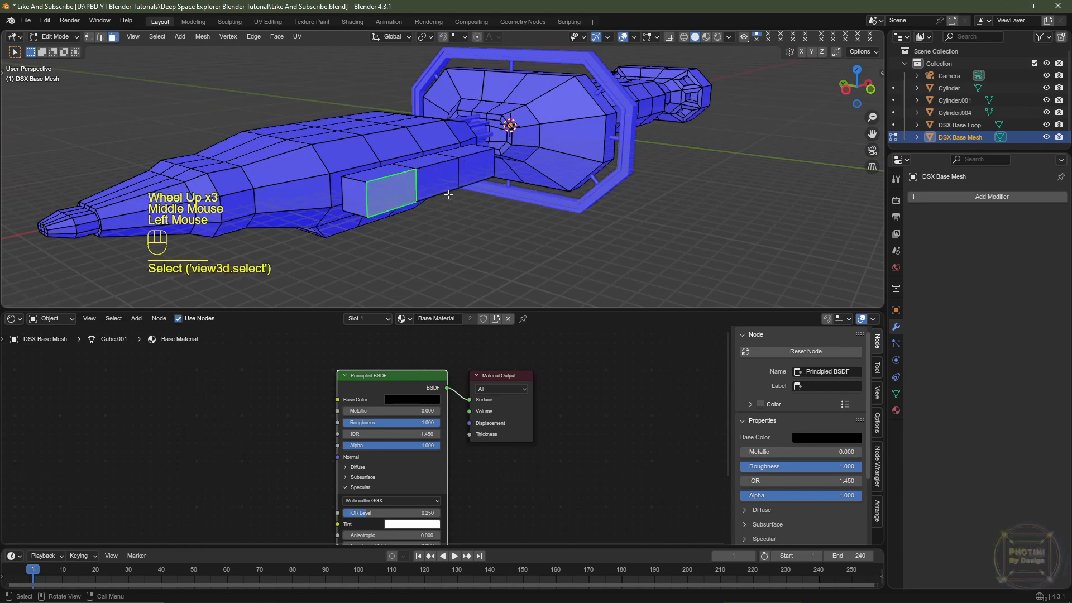
click(202, 36)
mouse_move(236, 272)
click(310, 270)
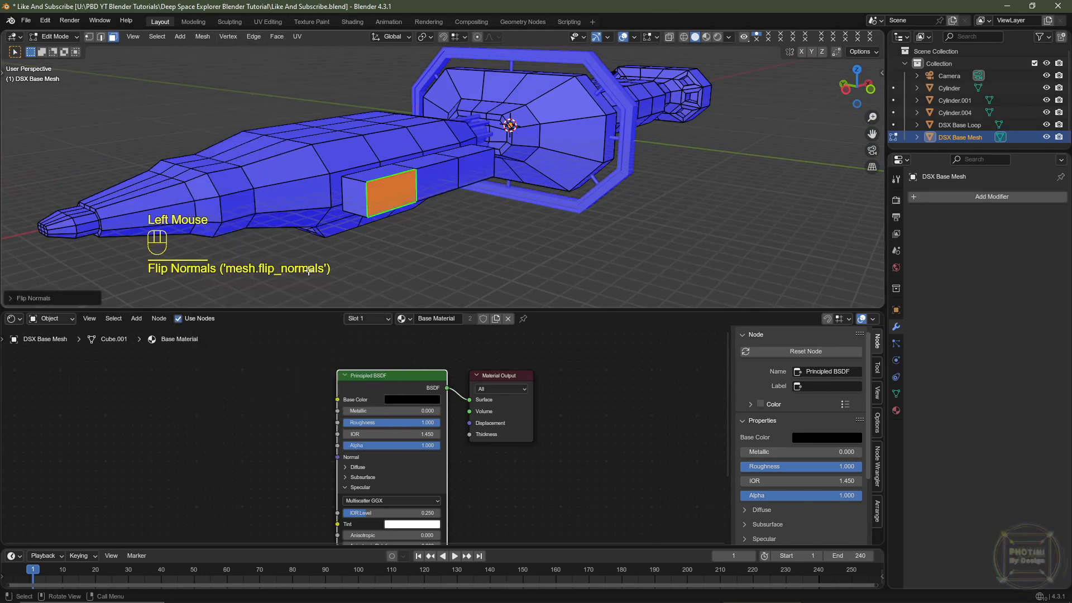
click(469, 240)
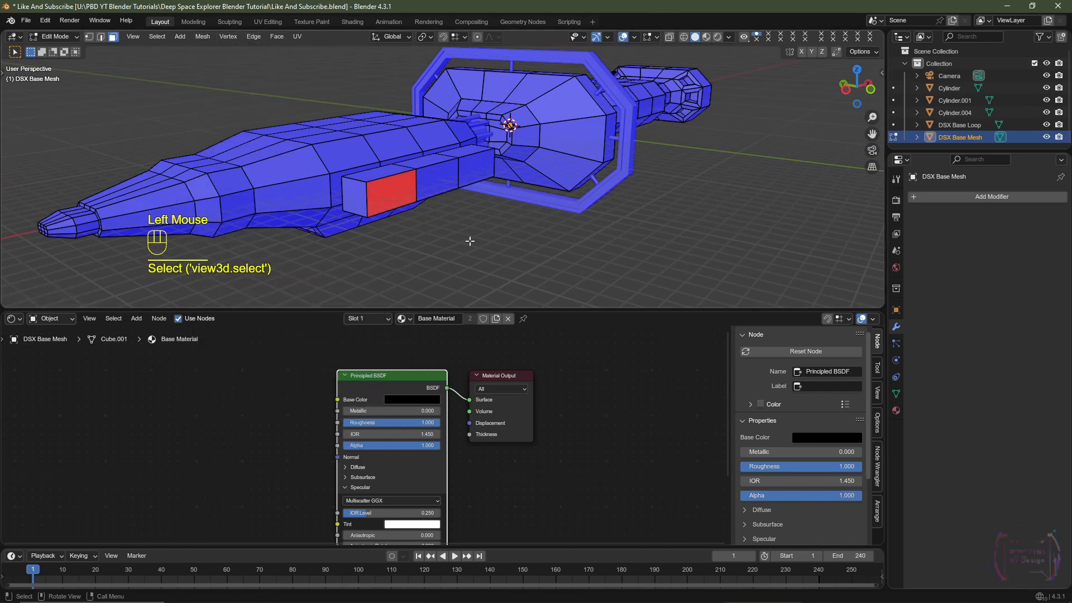
Reselect the block's reversed side face and flip its normals back outward
click(394, 192)
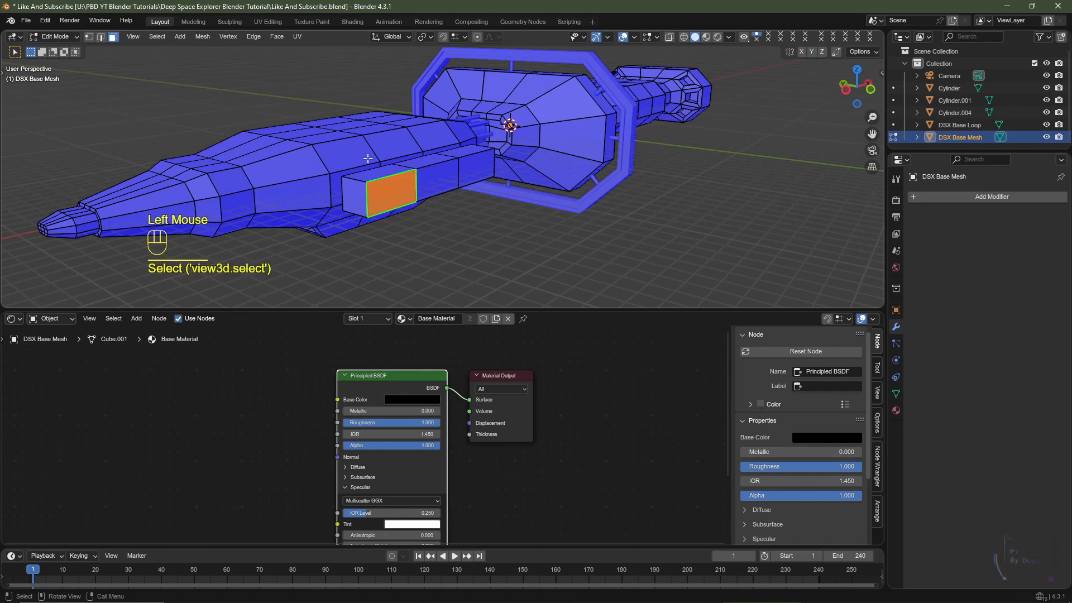
click(202, 36)
mouse_move(256, 269)
click(311, 270)
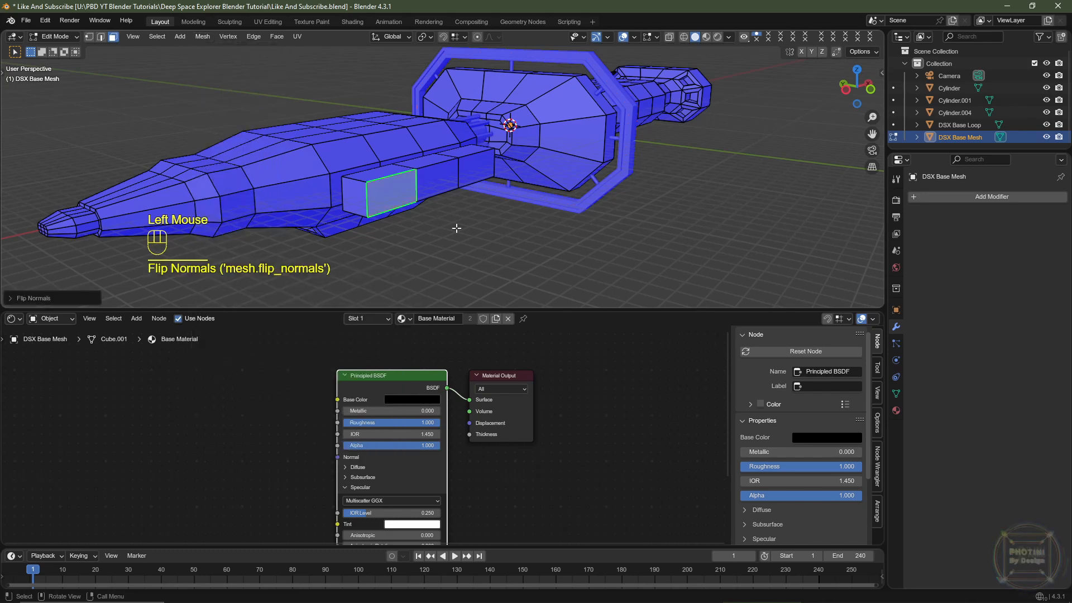
Turn off the Face Orientation overlay and switch to edge selection
middle_drag(311, 270, 628, 48)
click(635, 37)
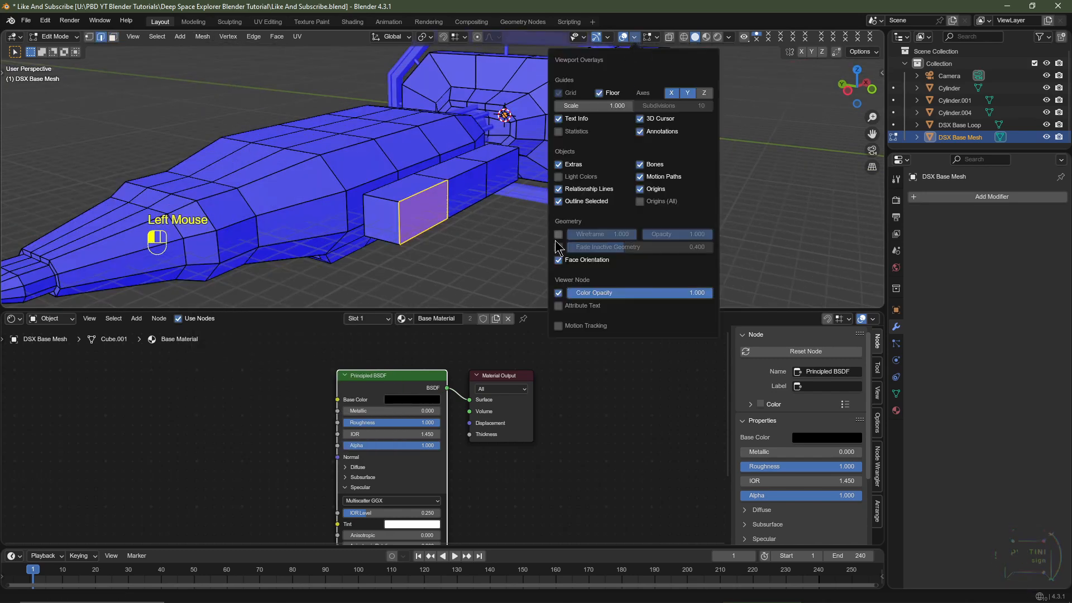
click(559, 262)
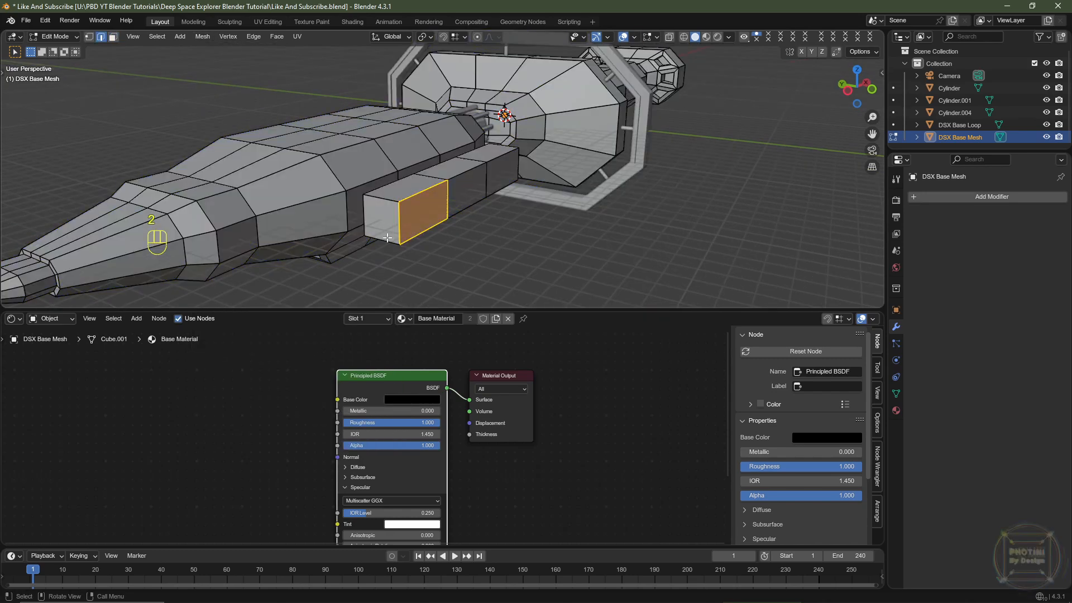
Move the lower edge of the side block's front end 2 m along X to slant the end face
click(386, 239)
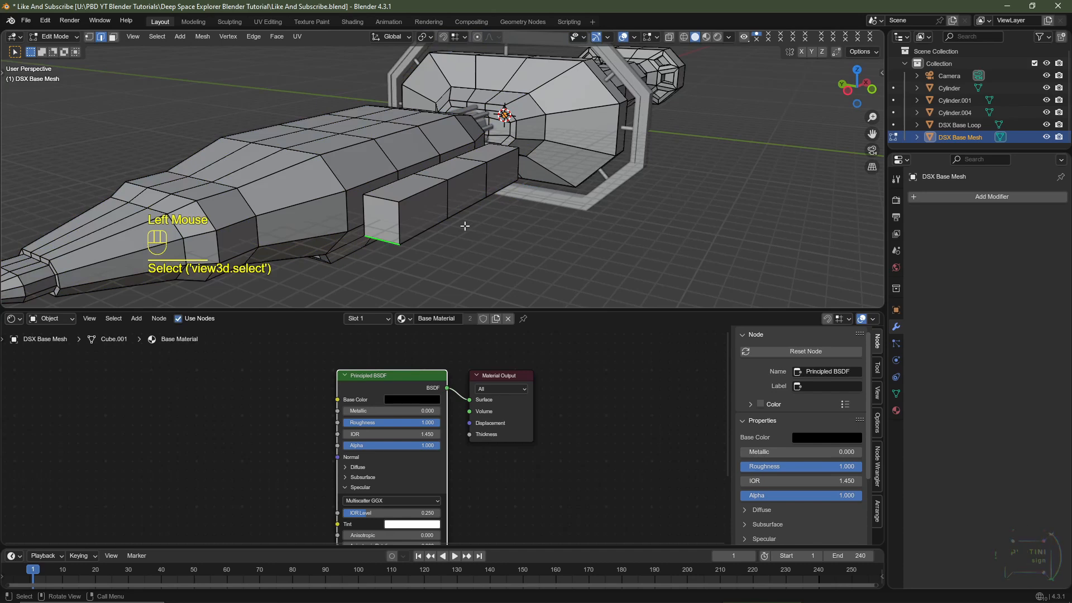
key(KP_1)
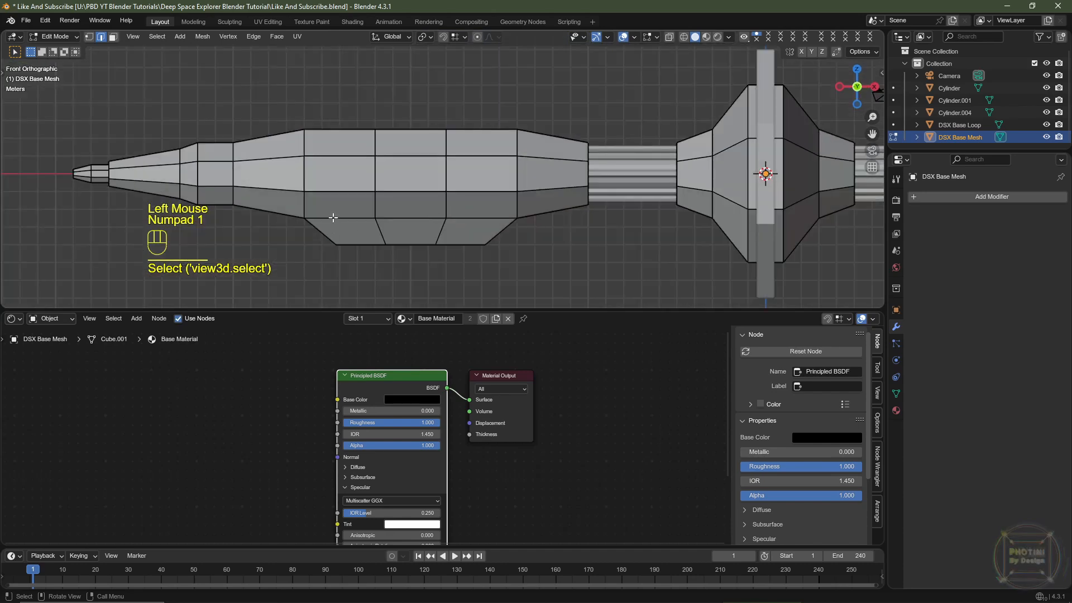
shift+middle_drag(333, 217, 409, 238)
key(g)
key(x)
key(ctrl)
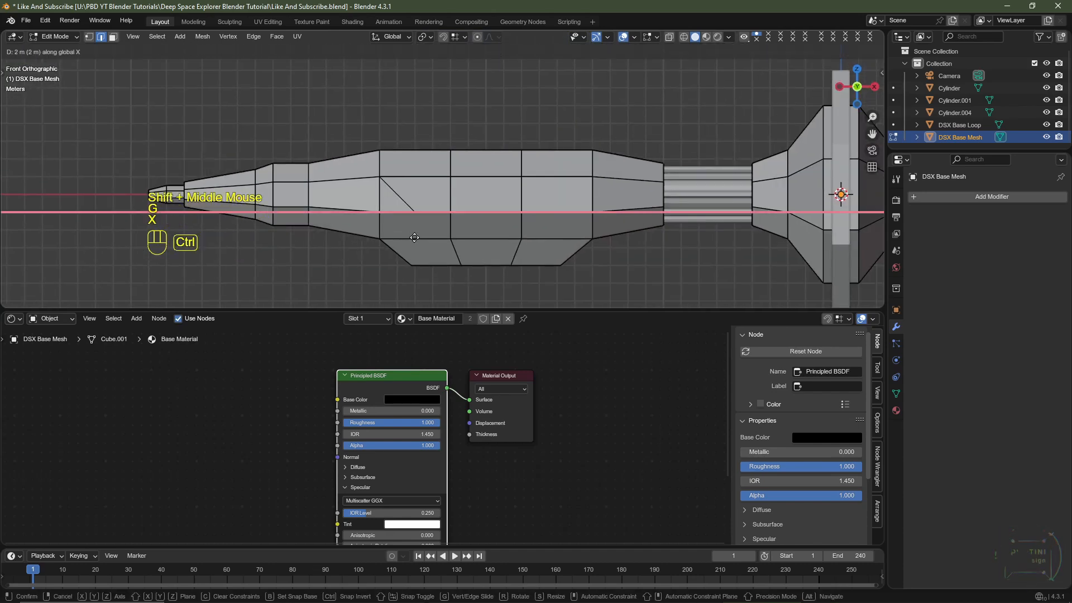
ctrl+click(418, 237)
Inset the slanted front end face of the side block with a thickness of 0.5 m
middle_drag(418, 237, 431, 194)
key(ctrl+z)
click(430, 194)
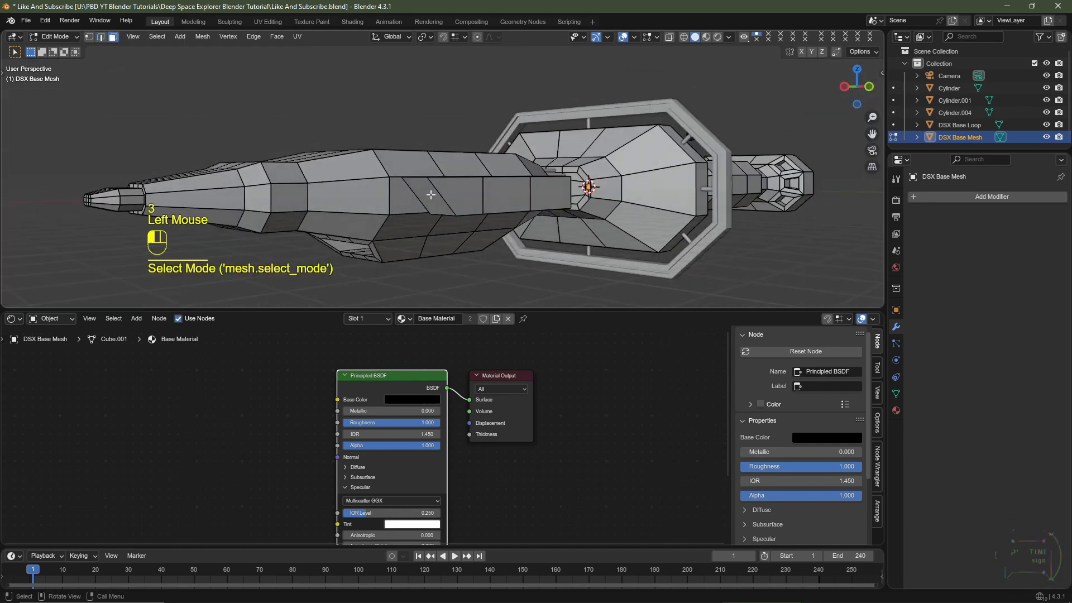
middle_drag(431, 194, 570, 220)
key(ctrl+z)
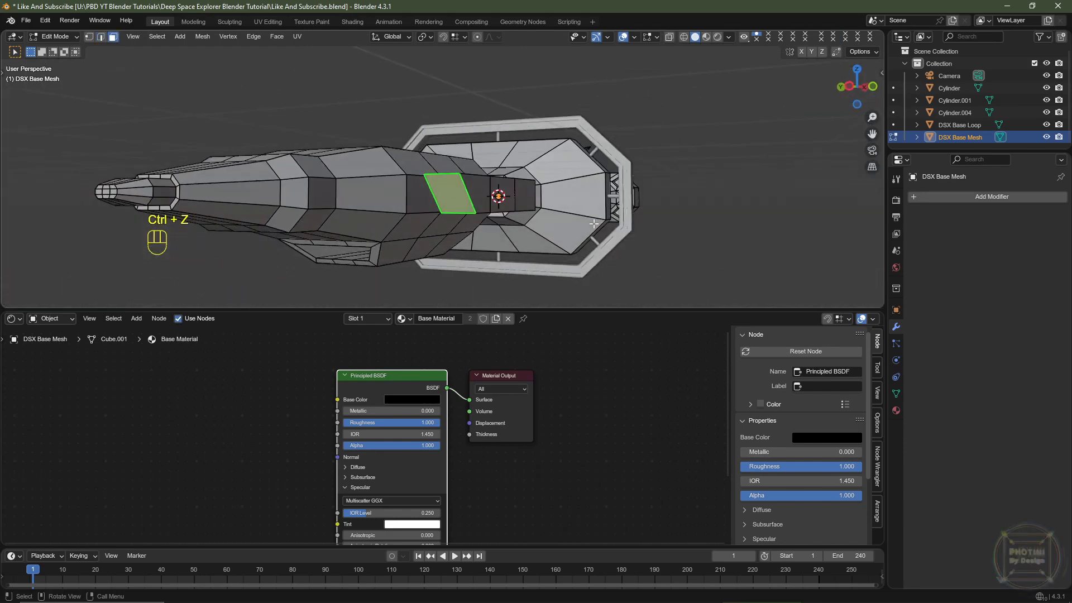
key(i)
click(239, 234)
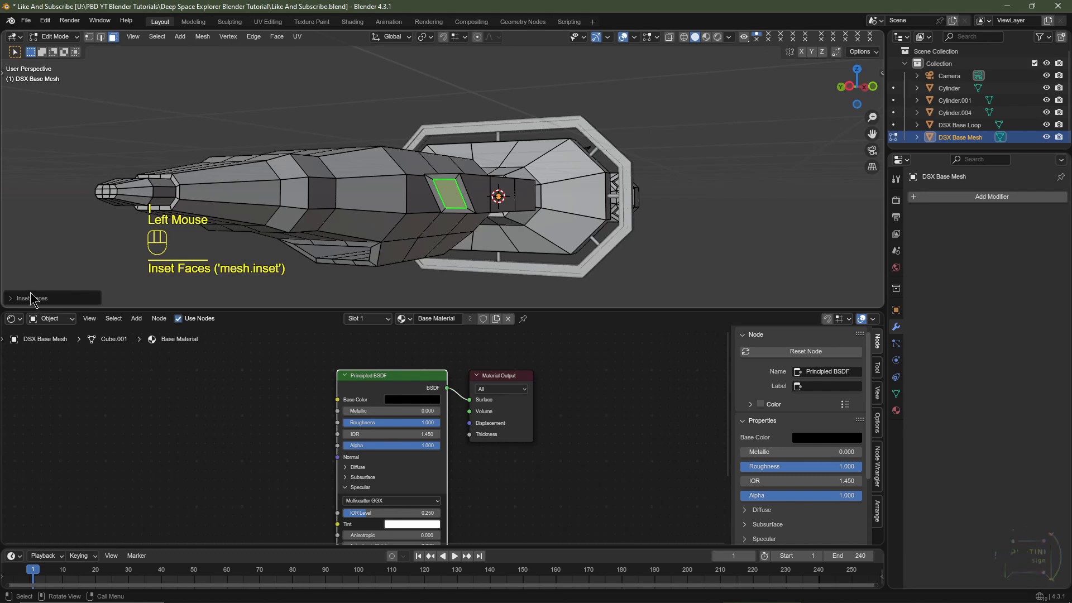
click(12, 299)
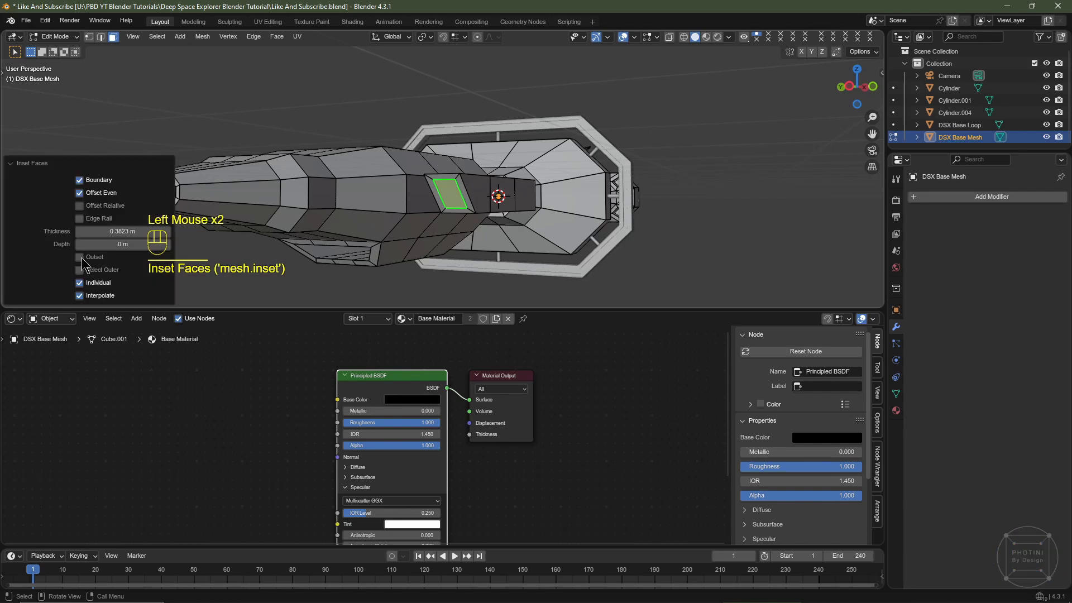
click(120, 235)
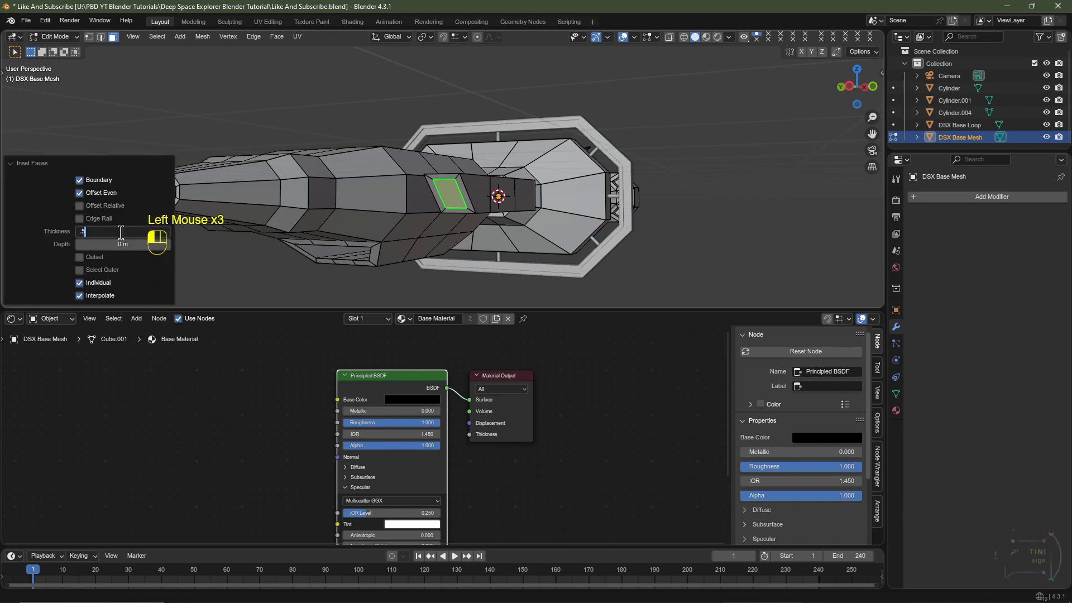
key(Return)
Extrude the inset front face 3 m along X into the block, working in wireframe from the front view
key(1)
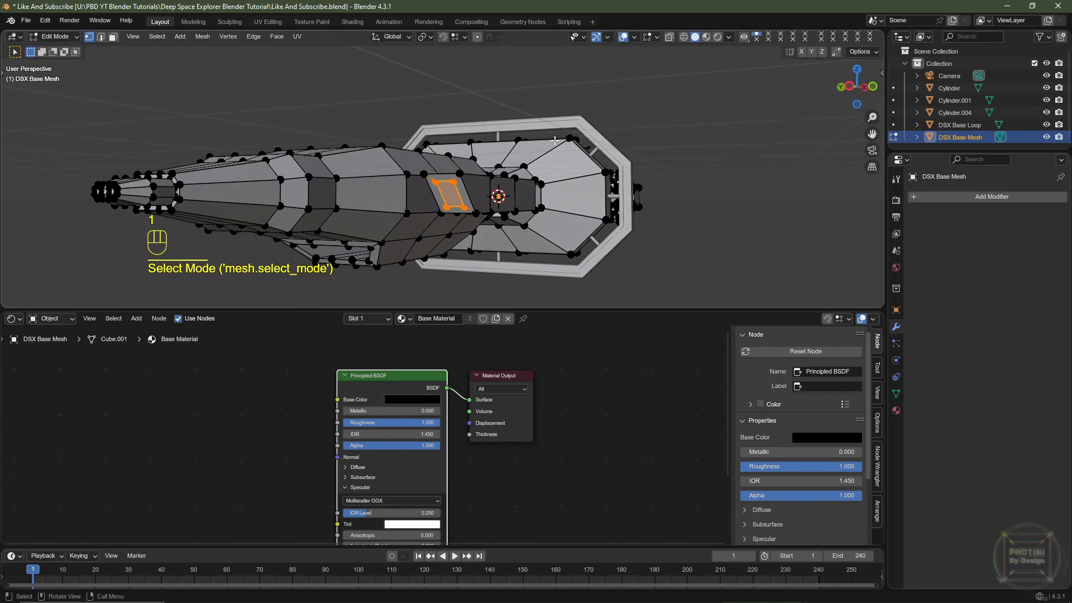
click(685, 37)
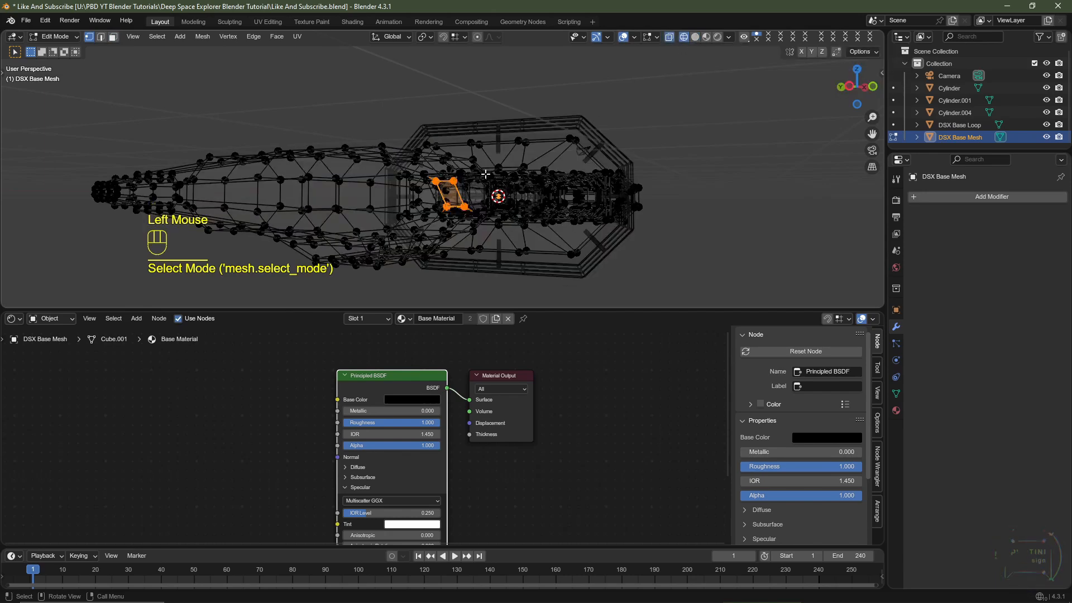
key(KP_1)
key(e)
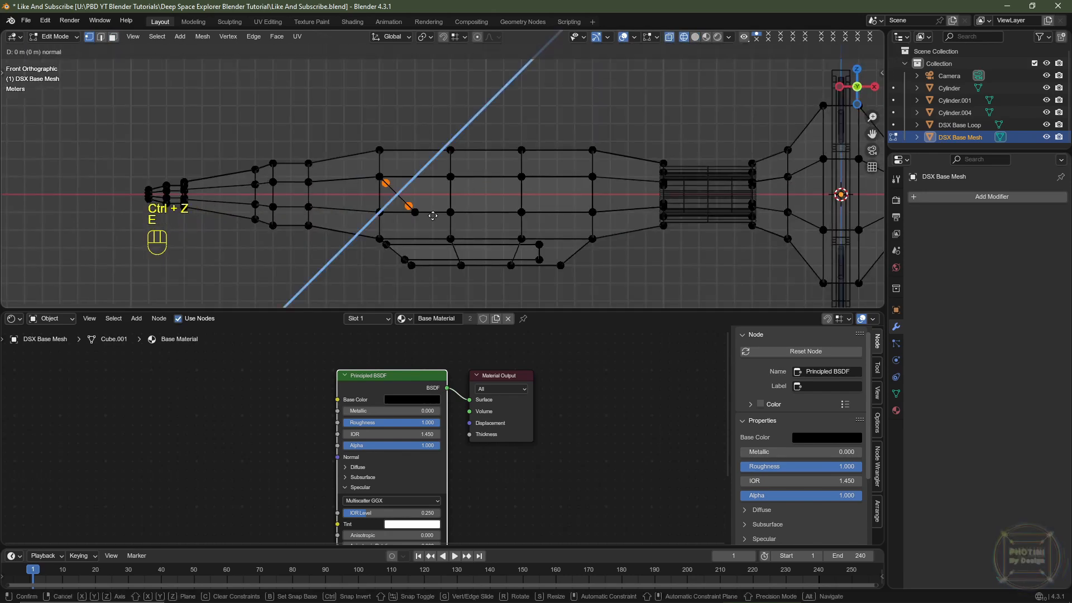
key(x)
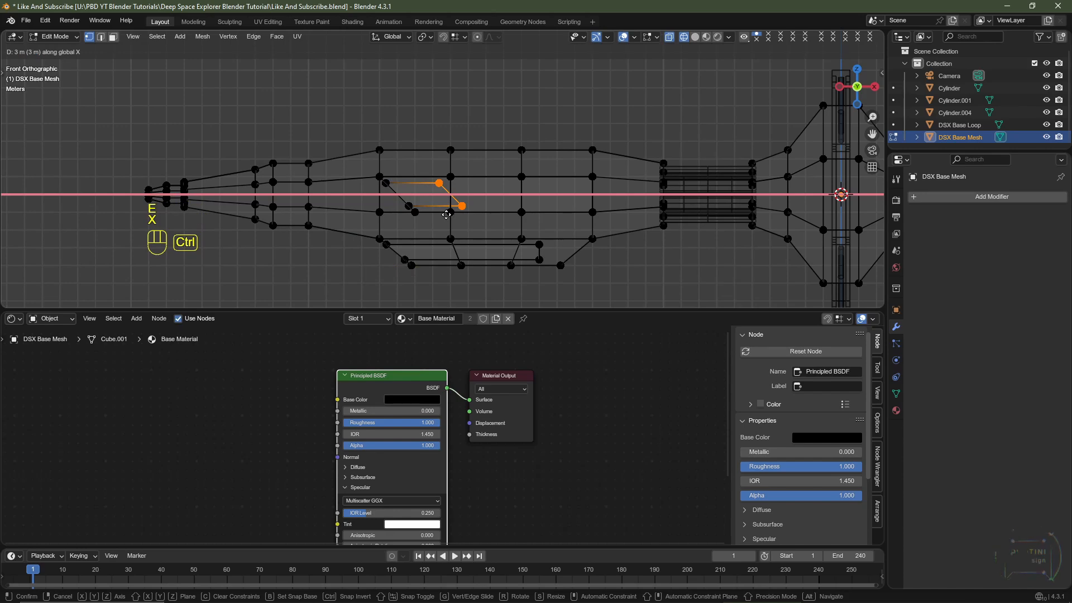
ctrl+click(446, 214)
Flatten the recess's back face by scaling it to 0 along X and return to solid shading
key(s)
key(x)
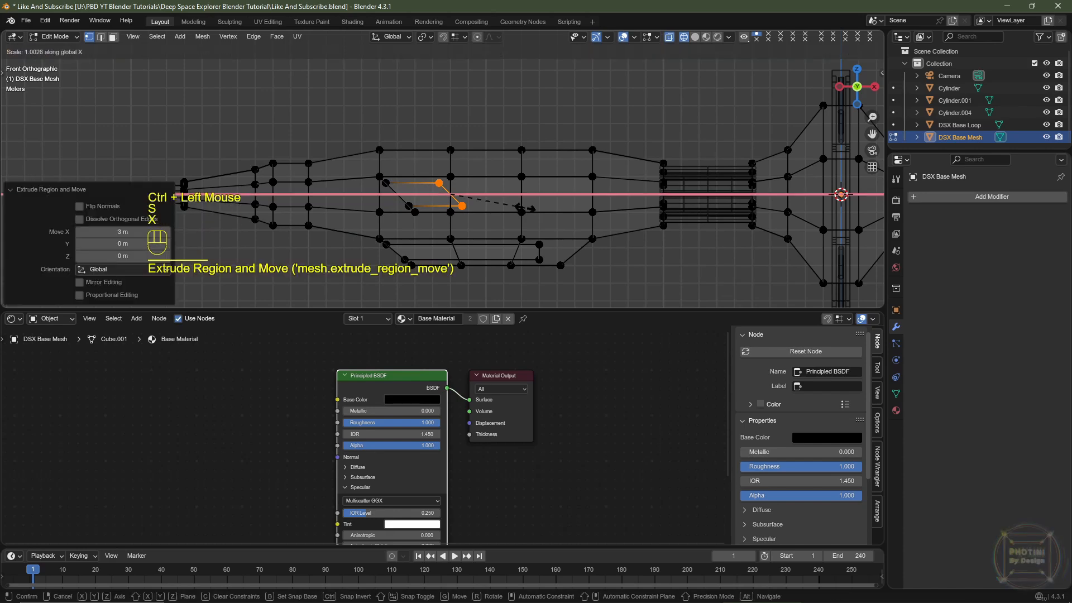
key(0)
key(Return)
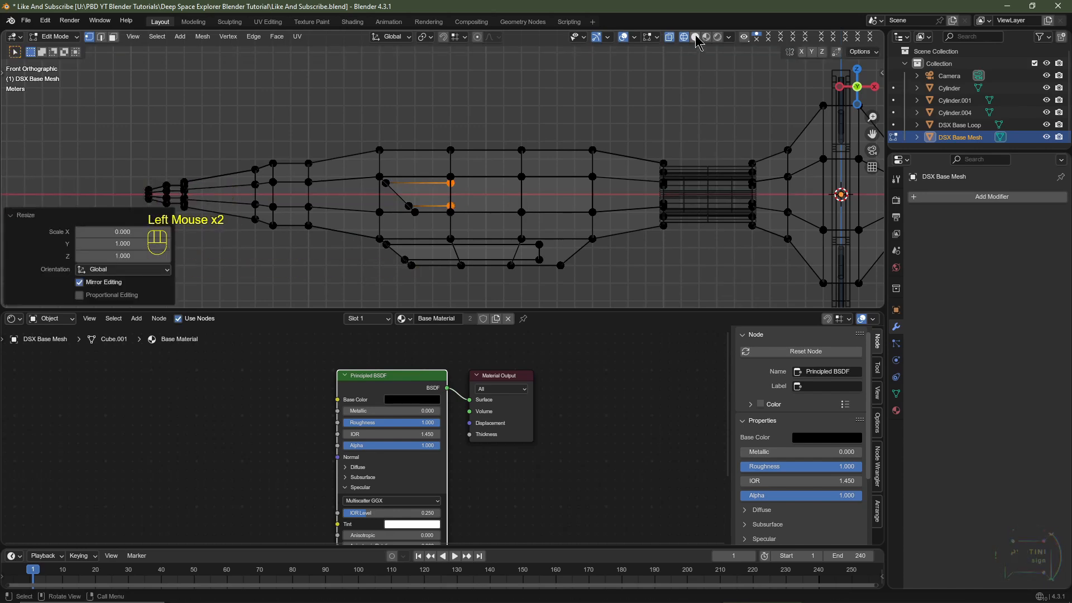
click(695, 36)
Add two evenly spaced loop cuts across the middle section of the side block and switch to face selection
middle_drag(527, 197, 527, 196)
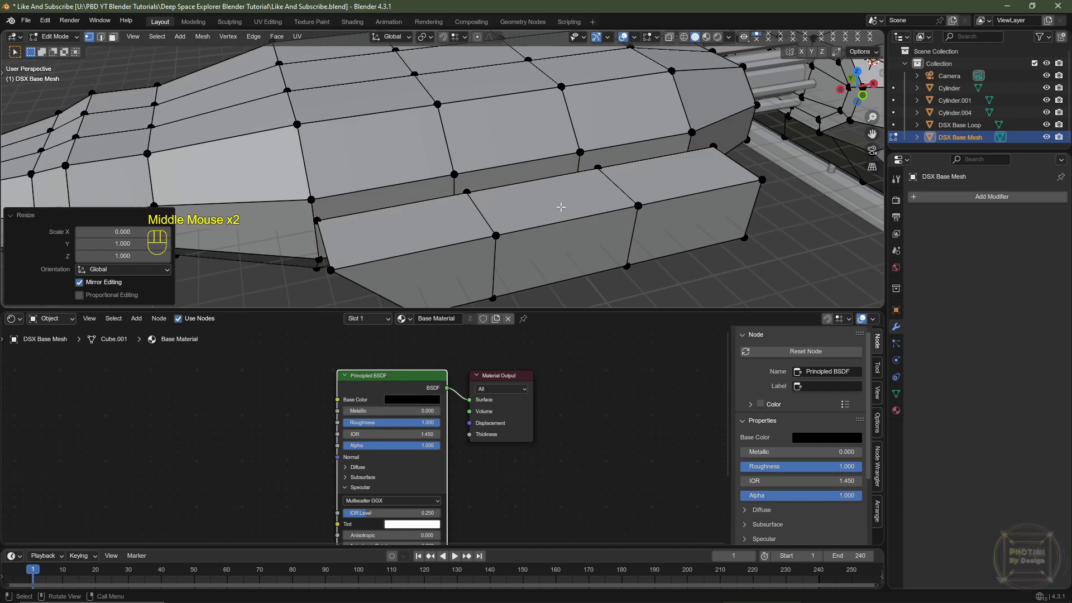
key(ctrl+r)
scroll(546, 223, up, 2)
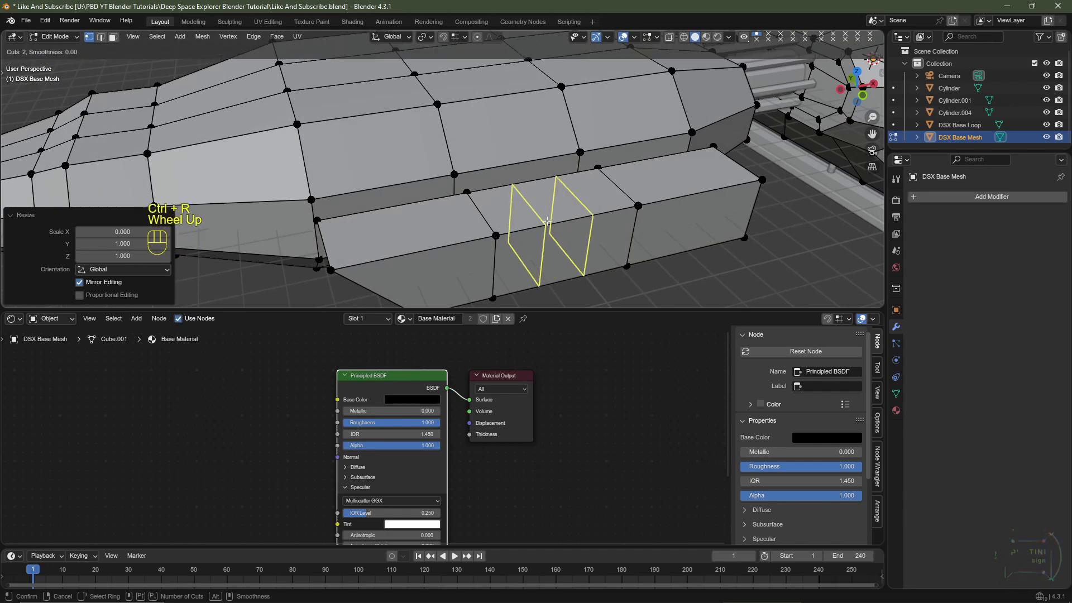
scroll(547, 221, down, 1)
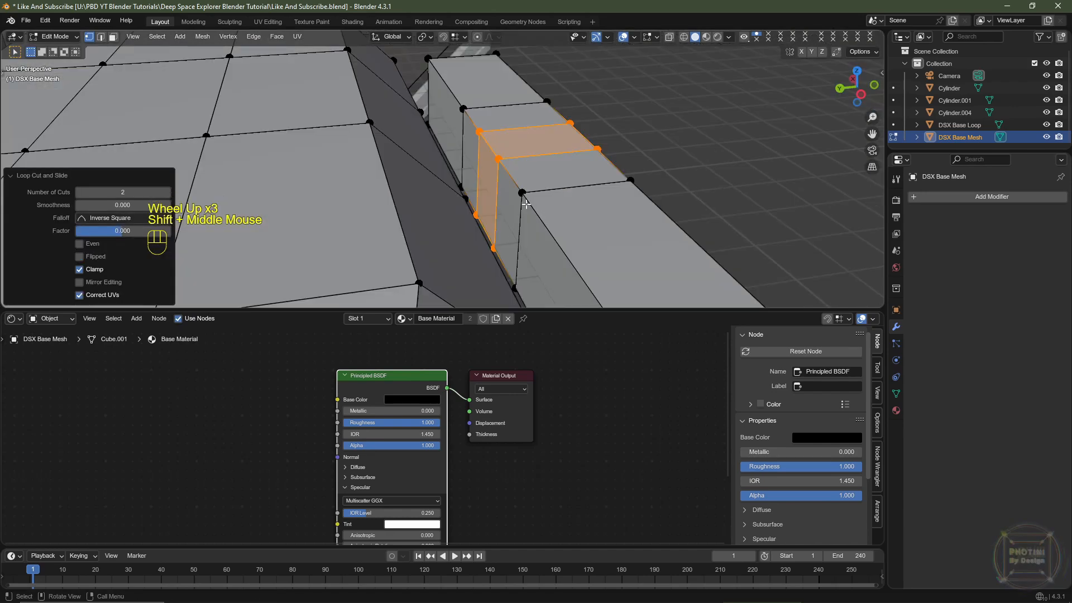
key(3)
key(ctrl+z)
key(ctrl+z)
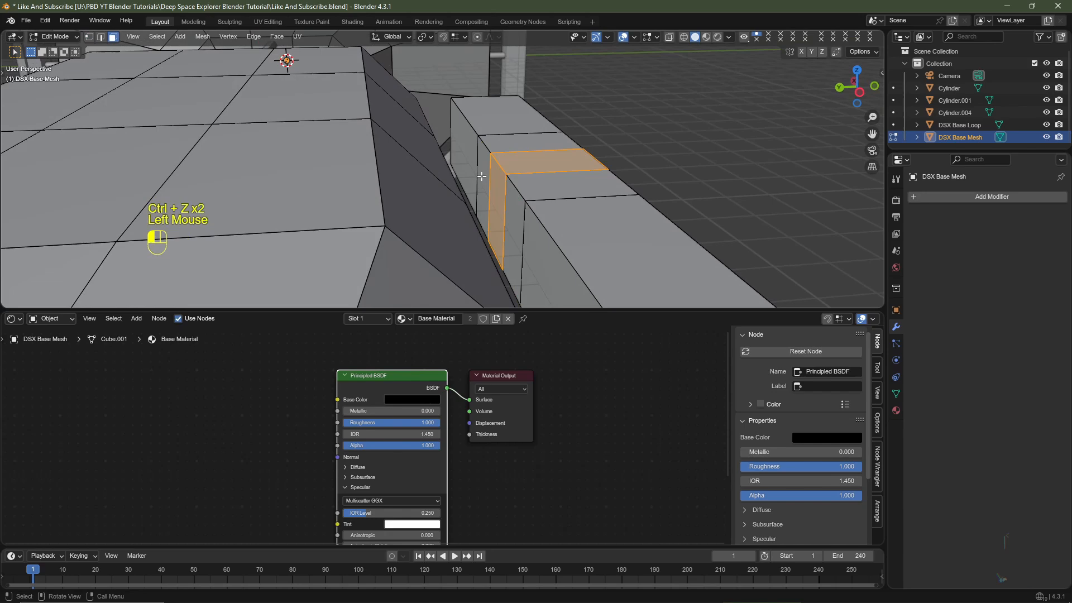
Inset the two outer hull-facing faces of the block's middle section individually with a thickness of 0.5 m
click(498, 202)
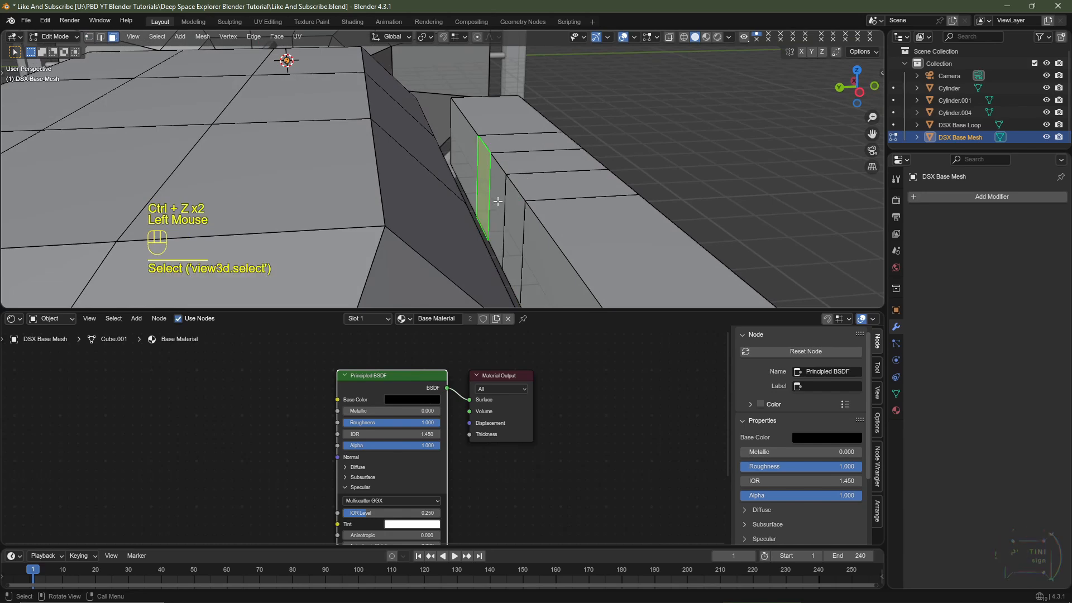
shift+click(513, 223)
middle_drag(561, 255, 631, 231)
key(i)
click(627, 227)
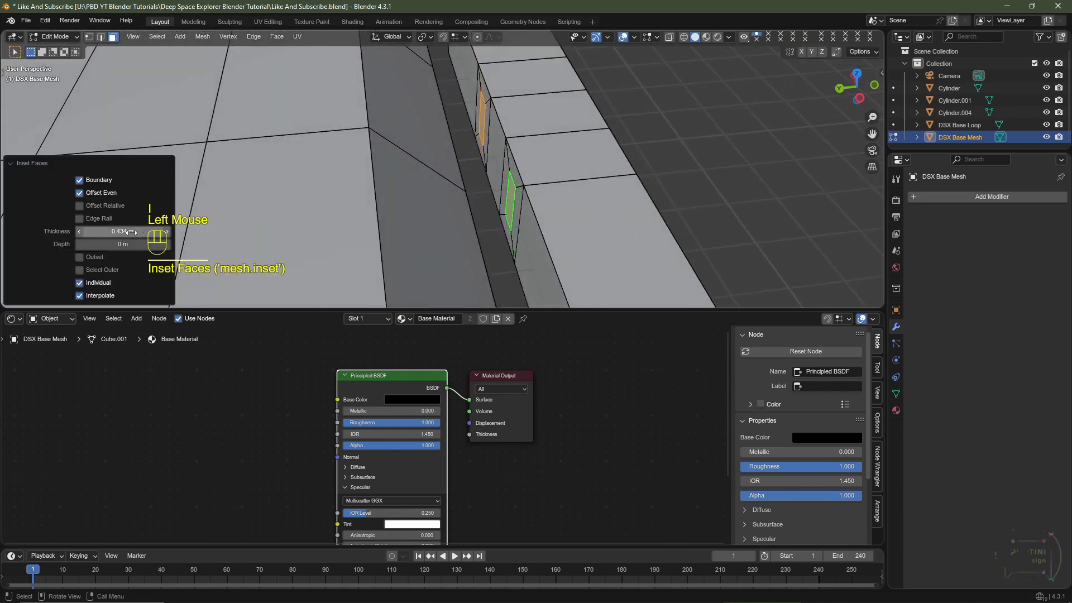
double_click(124, 231)
text(.5)
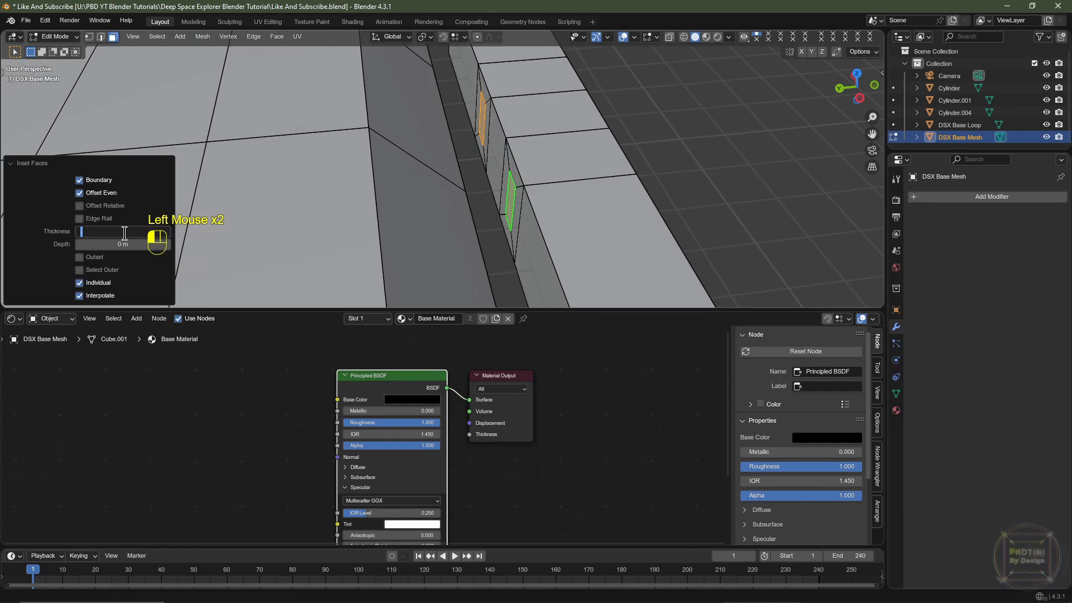
key(Return)
Extrude the two inset inner faces 1.2 m along their normals toward the hull to form connecting struts
middle_drag(357, 240, 446, 145)
shift+middle_drag(446, 145, 530, 166)
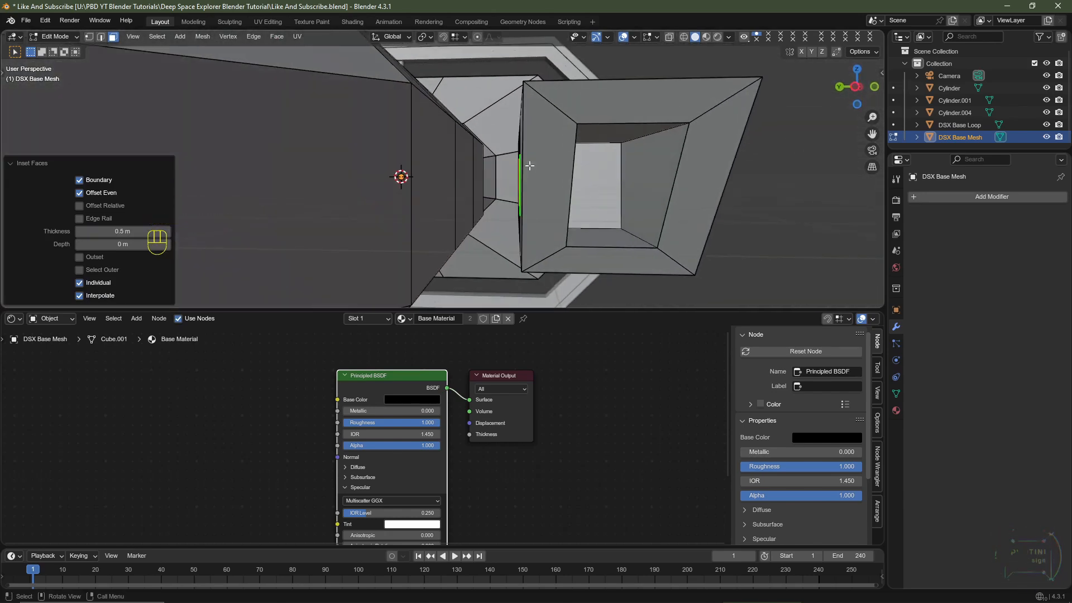
key(KP_7)
scroll(529, 164, down, 2)
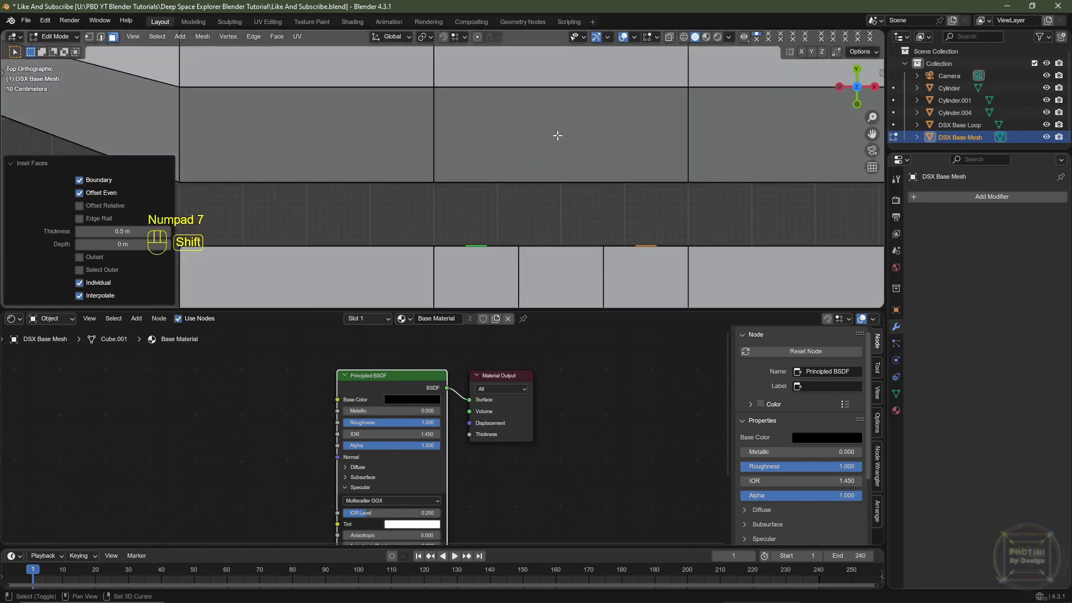
shift+middle_drag(529, 163, 520, 268)
key(e)
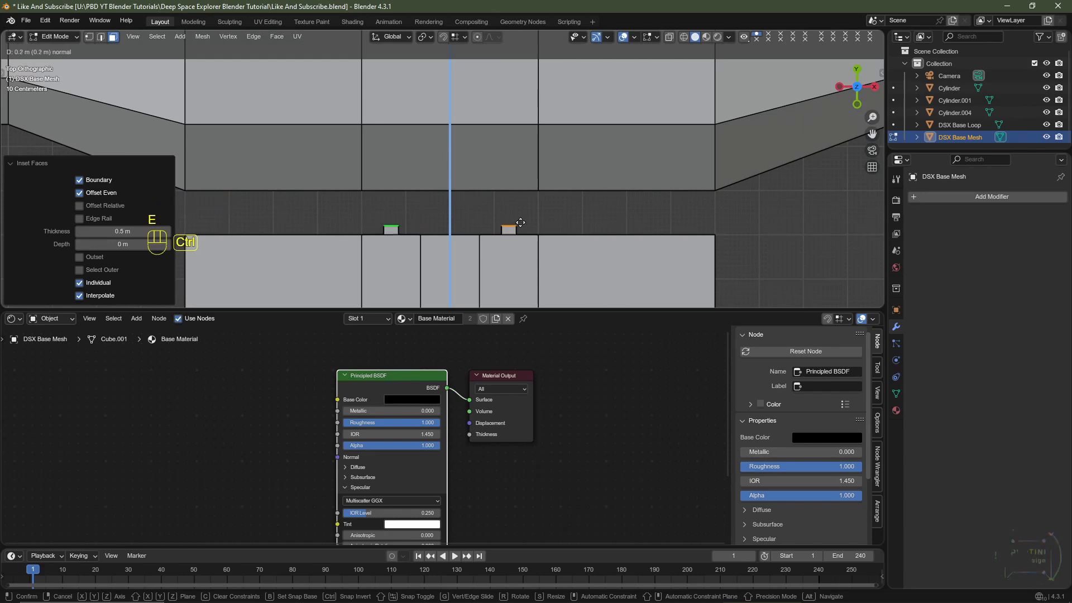
ctrl+click(520, 181)
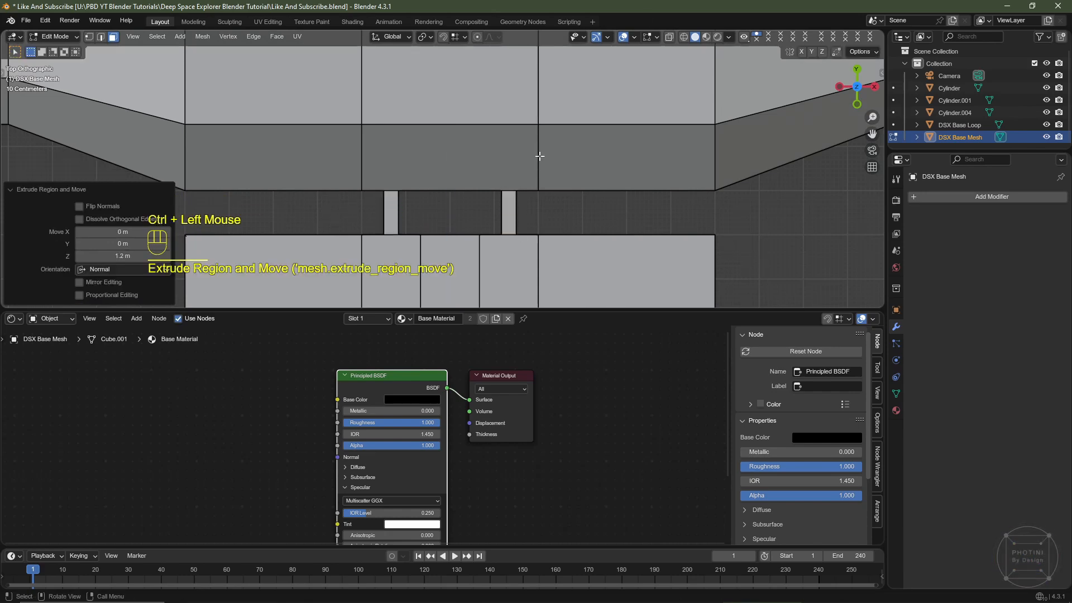
click(684, 38)
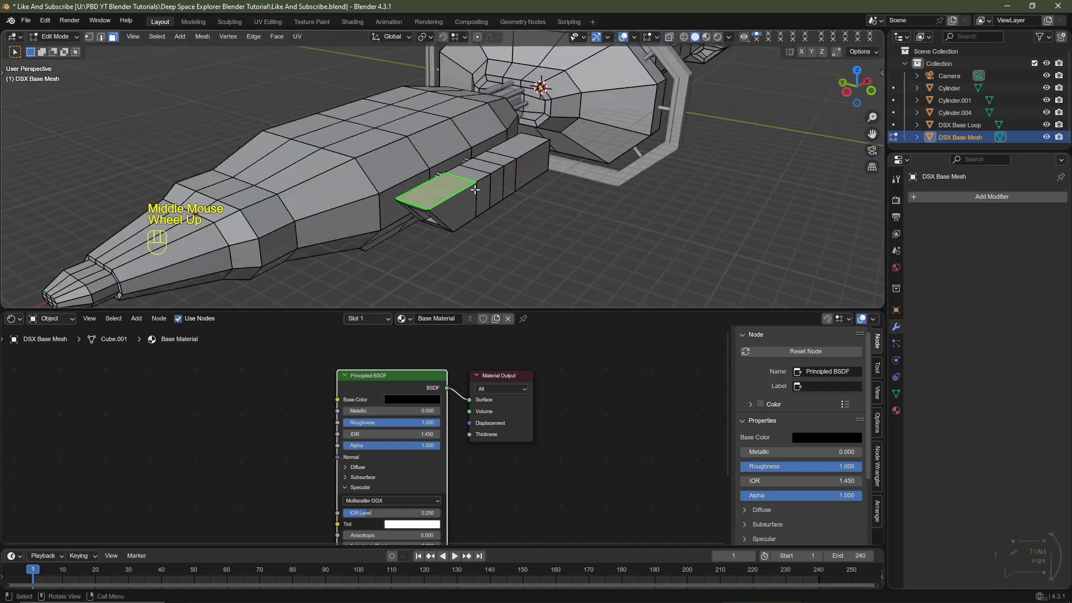
Separate the linked side block and its struts into their own object and select it in Object Mode
click(453, 210)
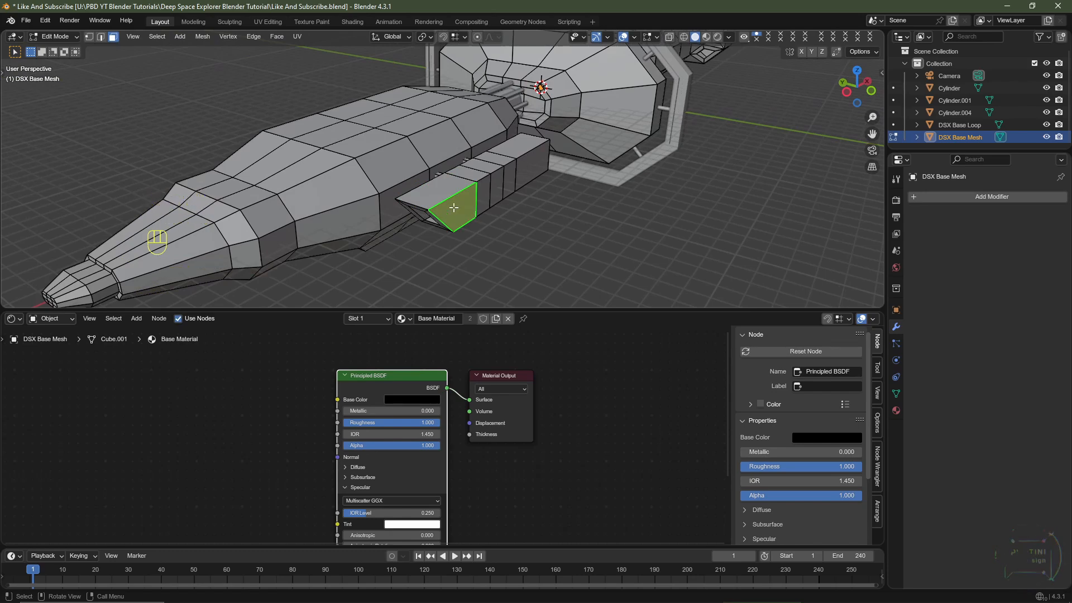
key(l)
middle_drag(449, 208, 505, 200)
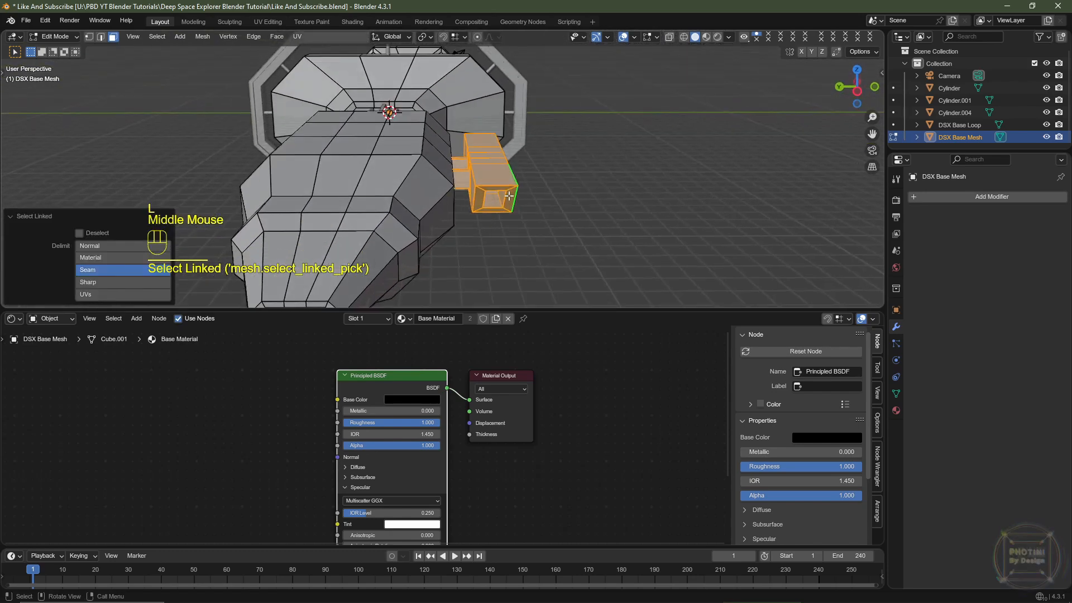
shift+scroll(505, 200, down, 3)
key(p)
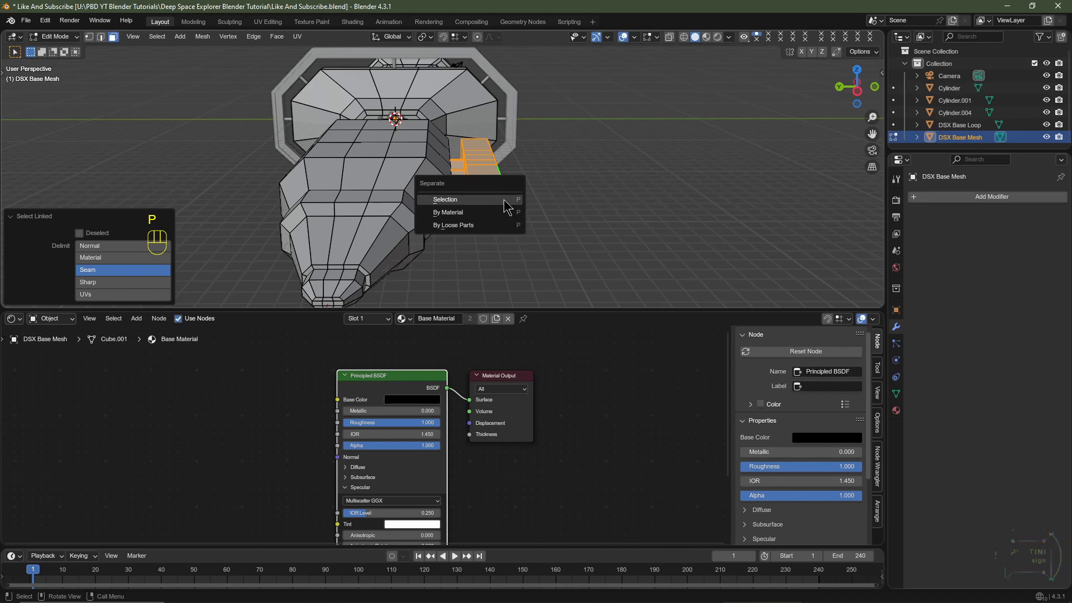
click(503, 199)
key(Tab)
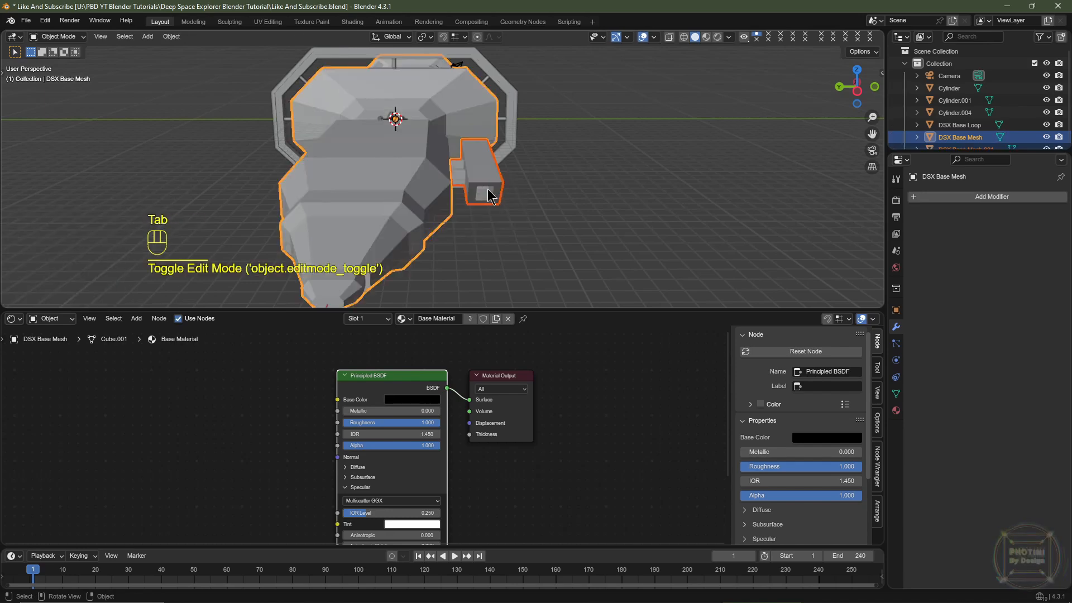
click(487, 180)
key(shift+d)
right_click(523, 171)
key(ctrl+z)
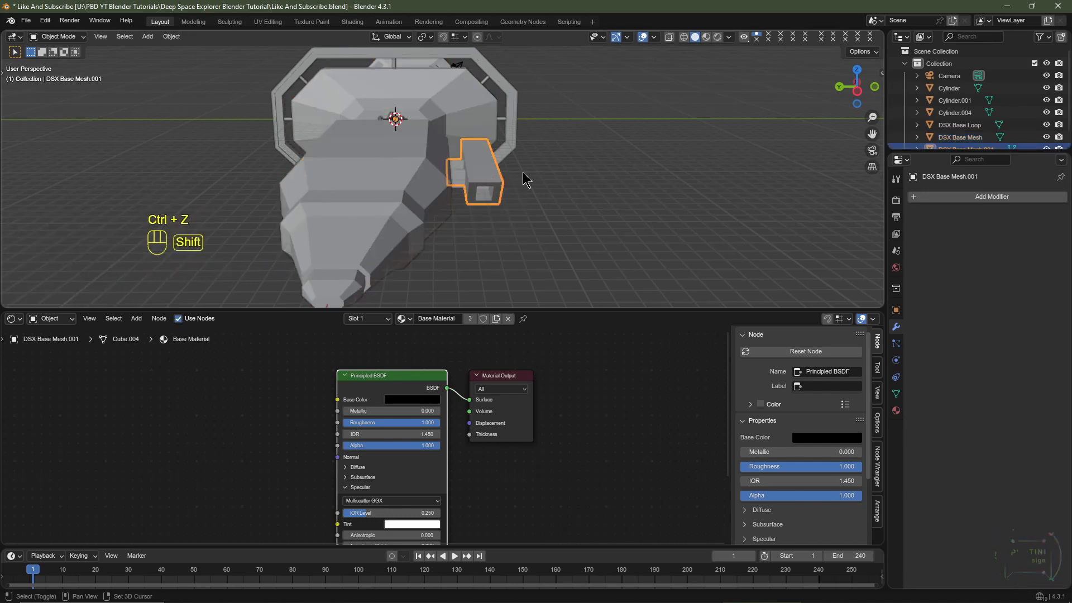
Duplicate the side block in place and mirror the copy across the hull with a Y scale of -1
key(shift+d)
key(Escape)
text(s)
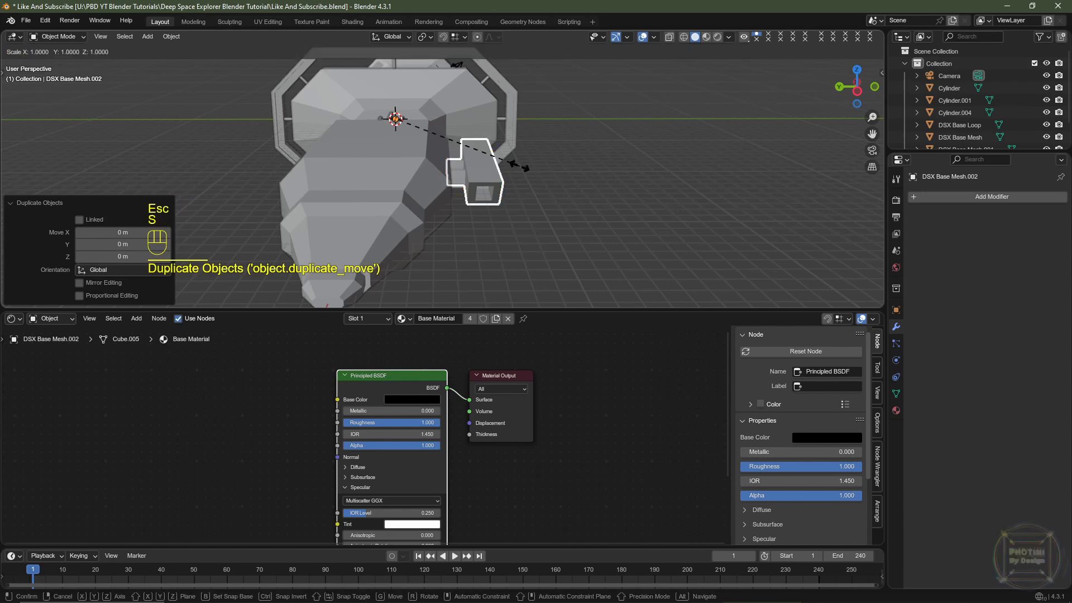
text(y1-)
key(Return)
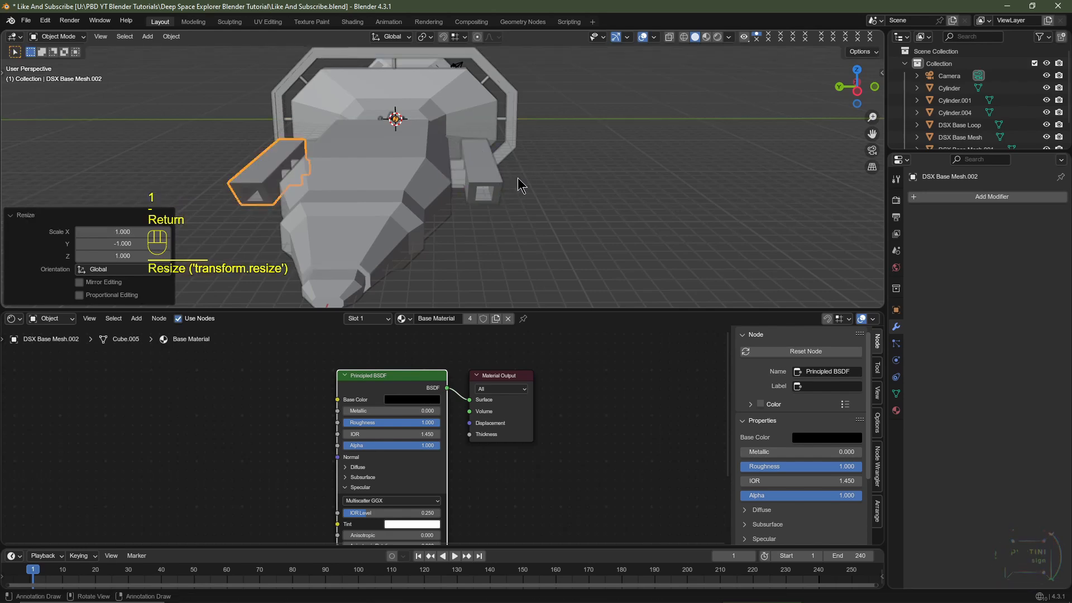
Try to recalculate the normals of the mirrored side block's whole mesh to the outside and return to Object Mode
middle_drag(478, 194, 505, 199)
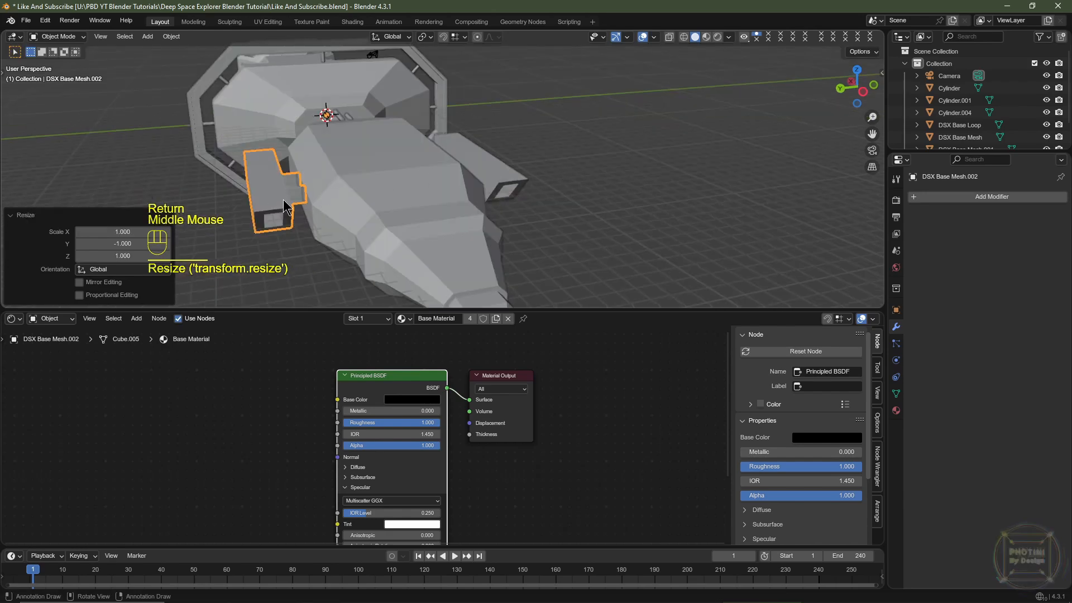
middle_drag(290, 204, 265, 202)
key(Tab)
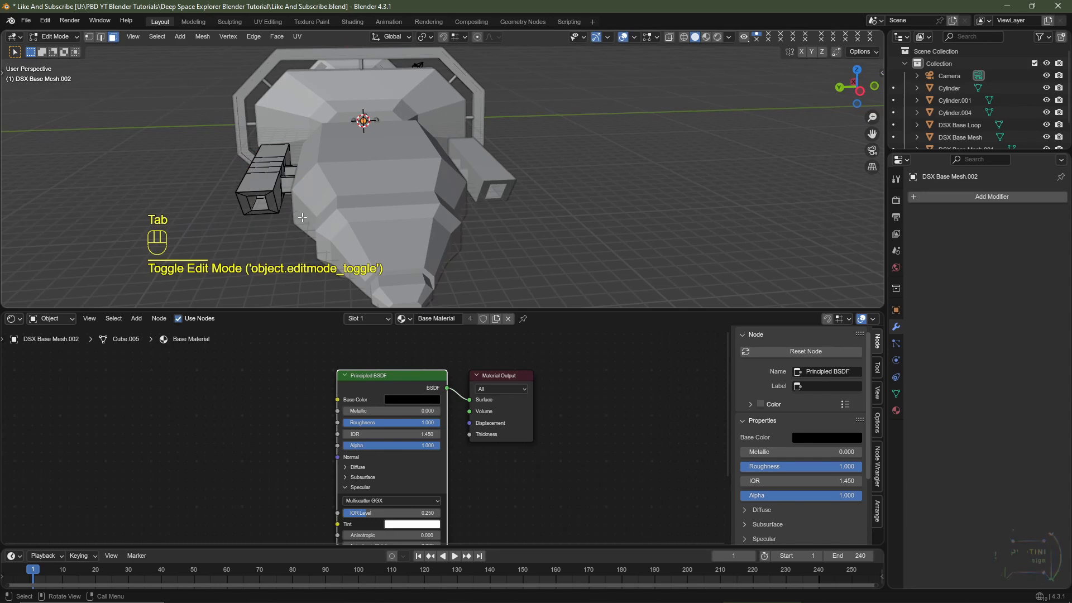
key(a)
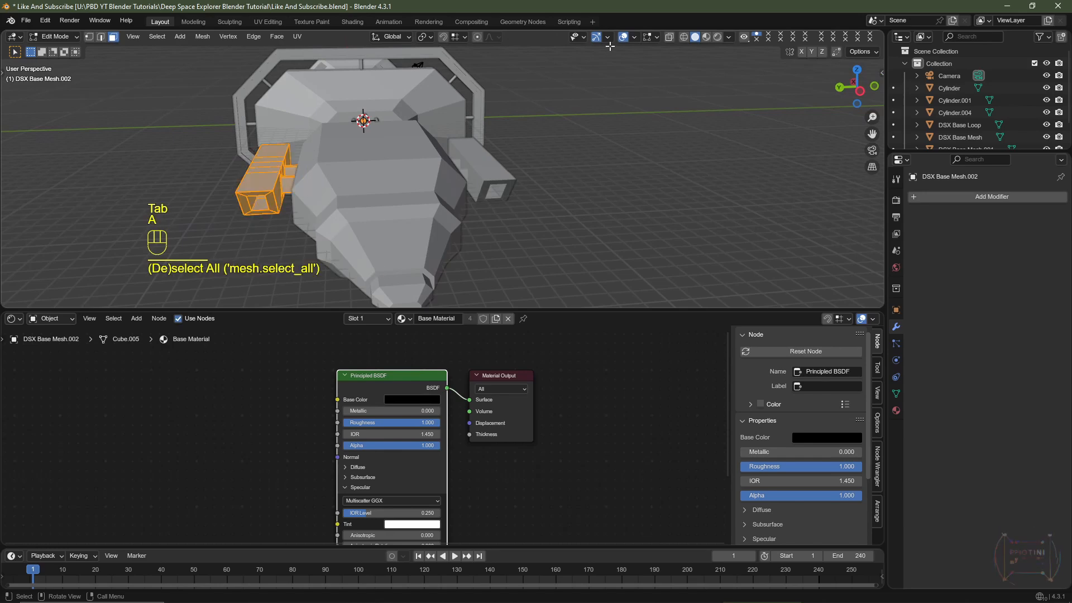
click(202, 37)
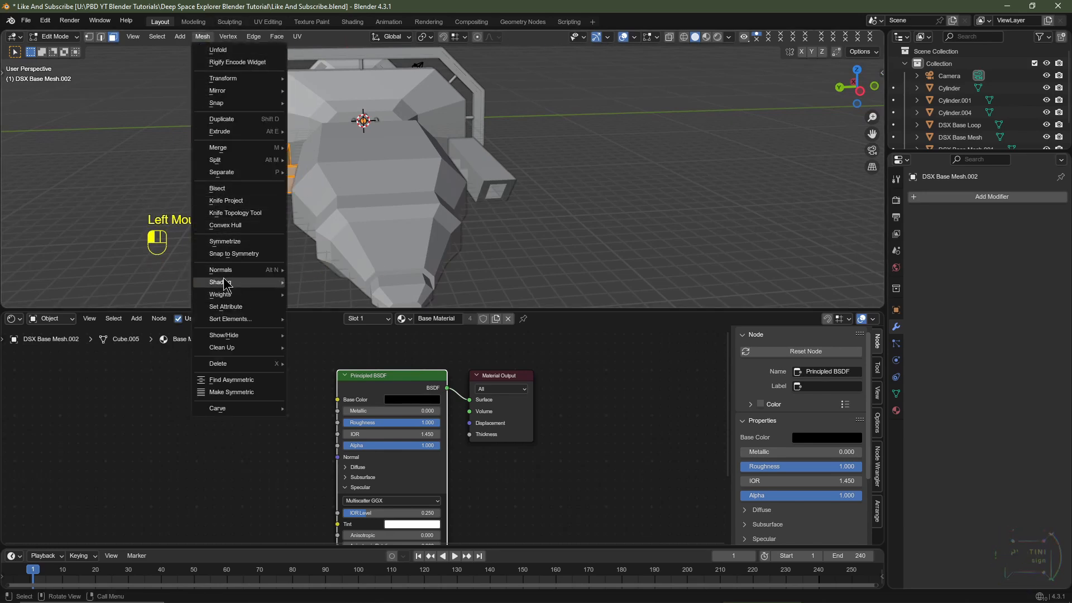
mouse_move(229, 271)
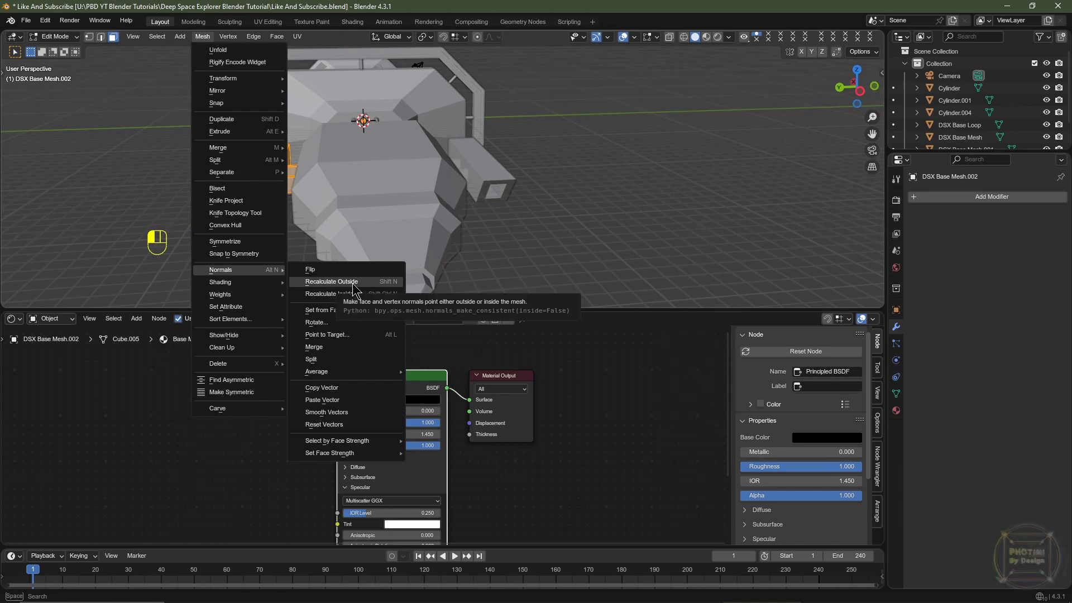
key(Tab)
key(Tab)
key(Tab)
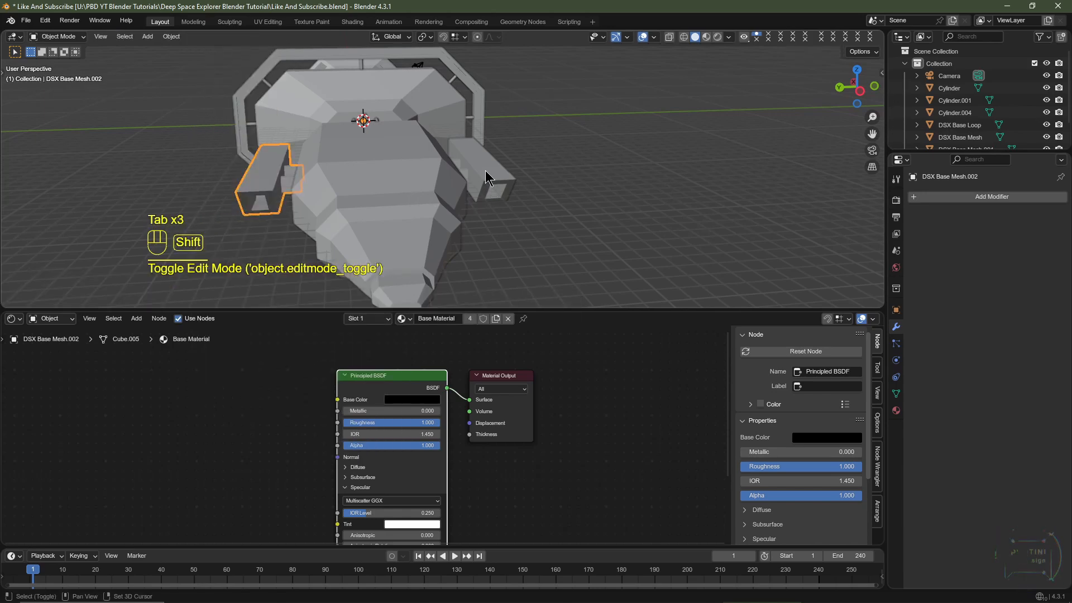
Join the two side blocks together and join them into the DSX Base Mesh hull
shift+click(486, 178)
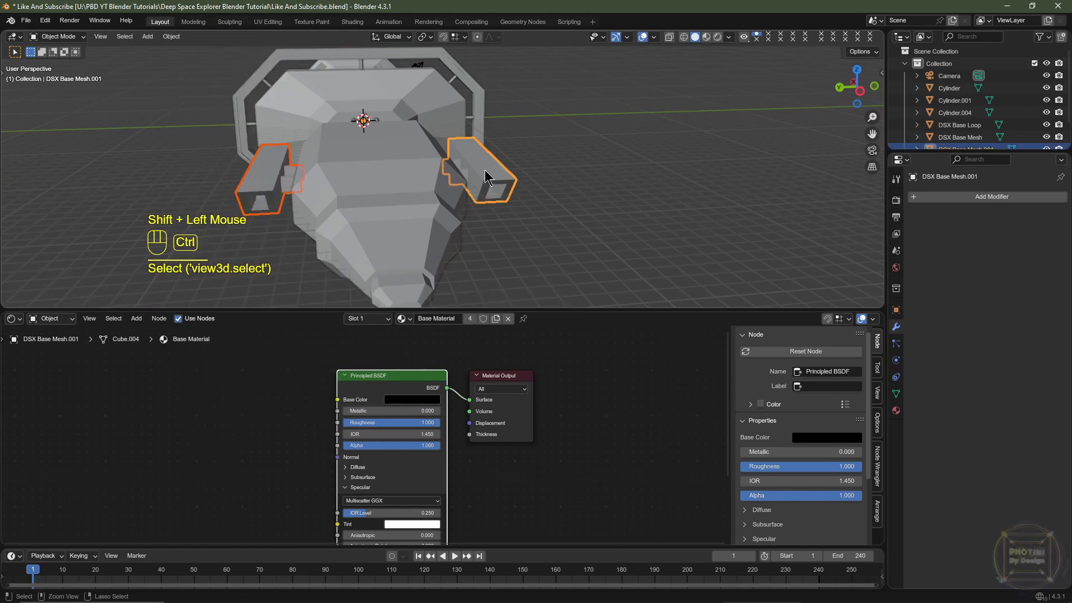
key(ctrl+j)
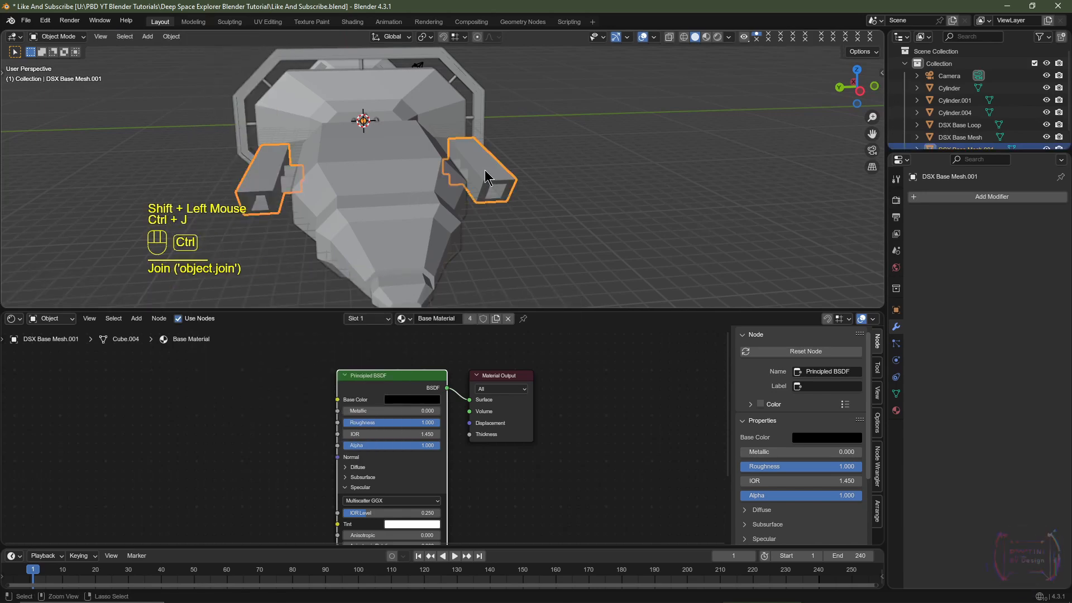
shift+click(389, 162)
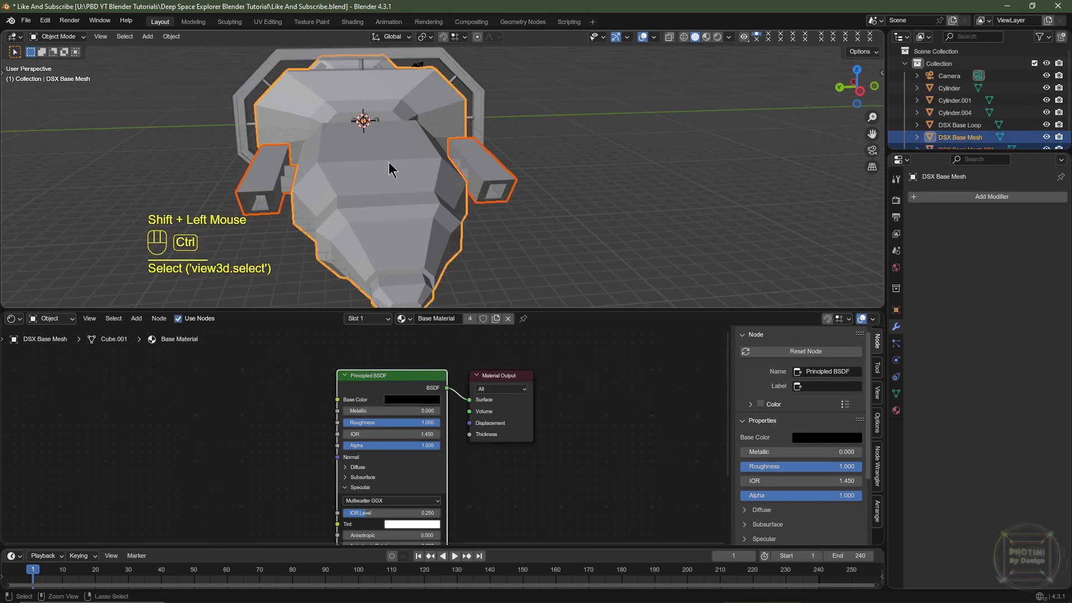
key(ctrl+j)
Select the whole joined hull mesh in Edit Mode and turn on the Face Orientation overlay
middle_drag(571, 175, 378, 171)
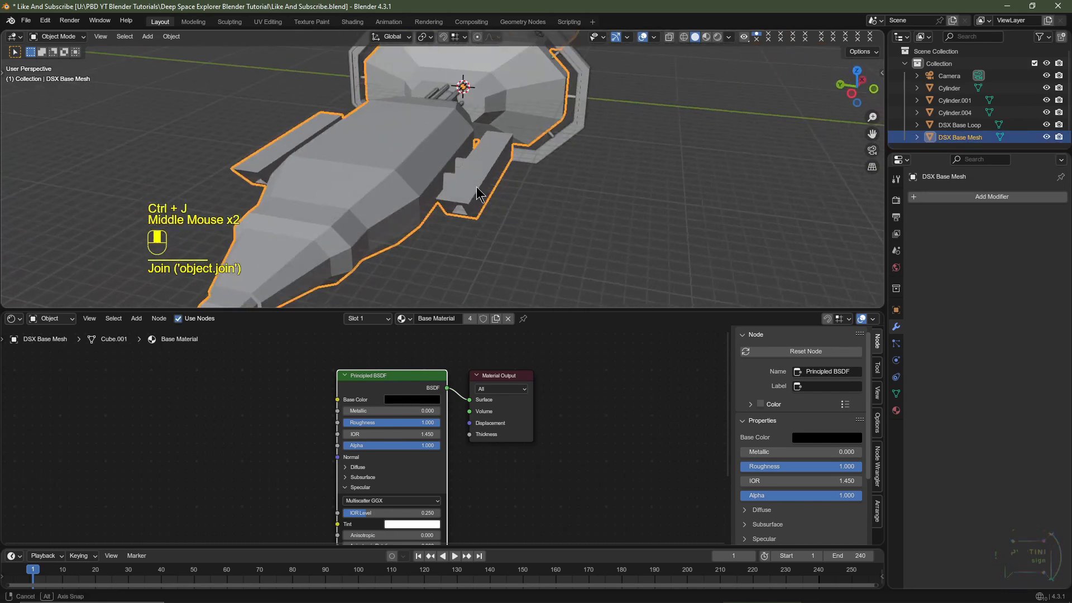
scroll(379, 170, down, 2)
scroll(378, 171, up, 2)
key(Tab)
key(a)
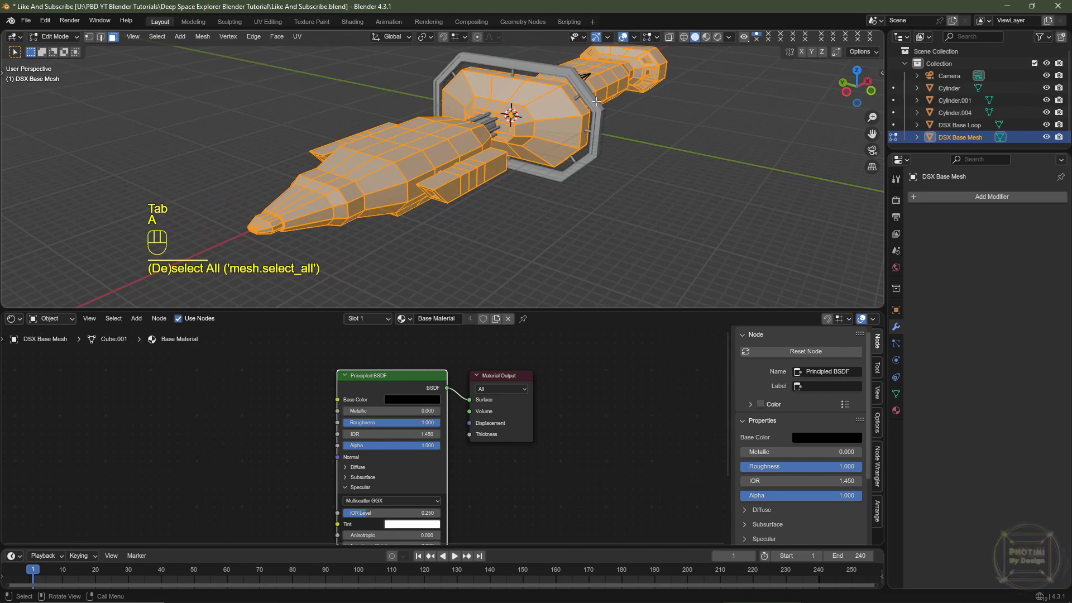
click(635, 37)
click(559, 260)
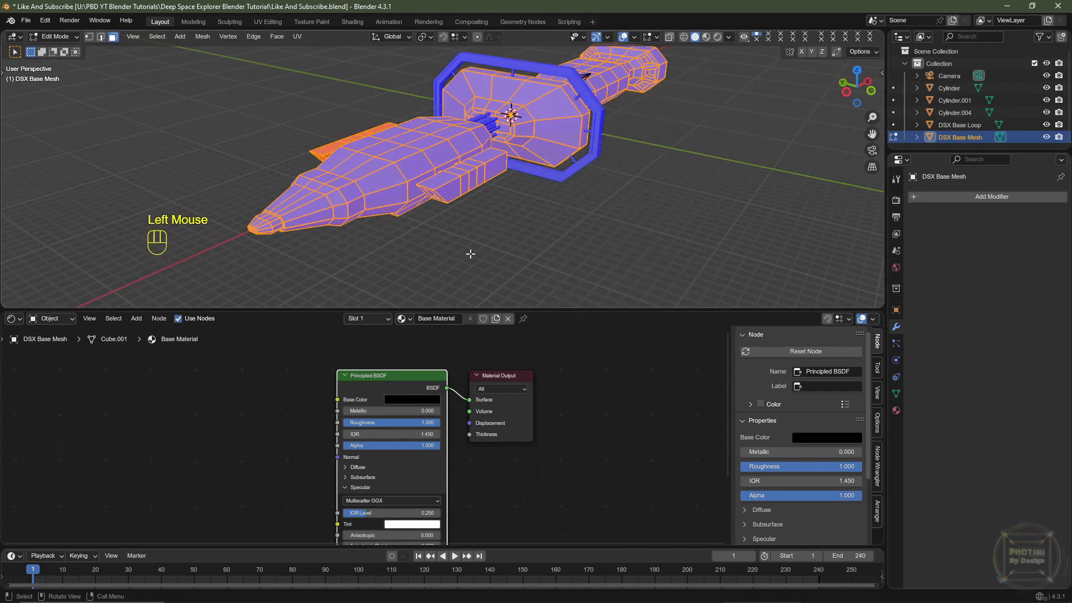
Select the linked geometry of the inverted side block with its struts and flip its normals
middle_drag(370, 238, 397, 216)
click(341, 193)
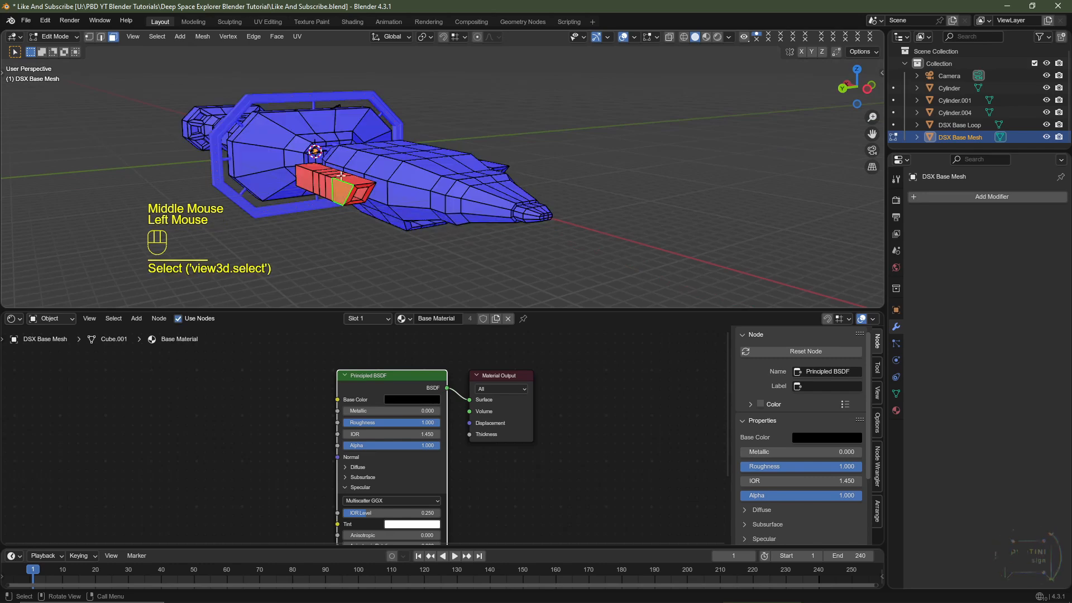
scroll(313, 185, up, 2)
scroll(285, 196, down, 2)
scroll(261, 207, up, 2)
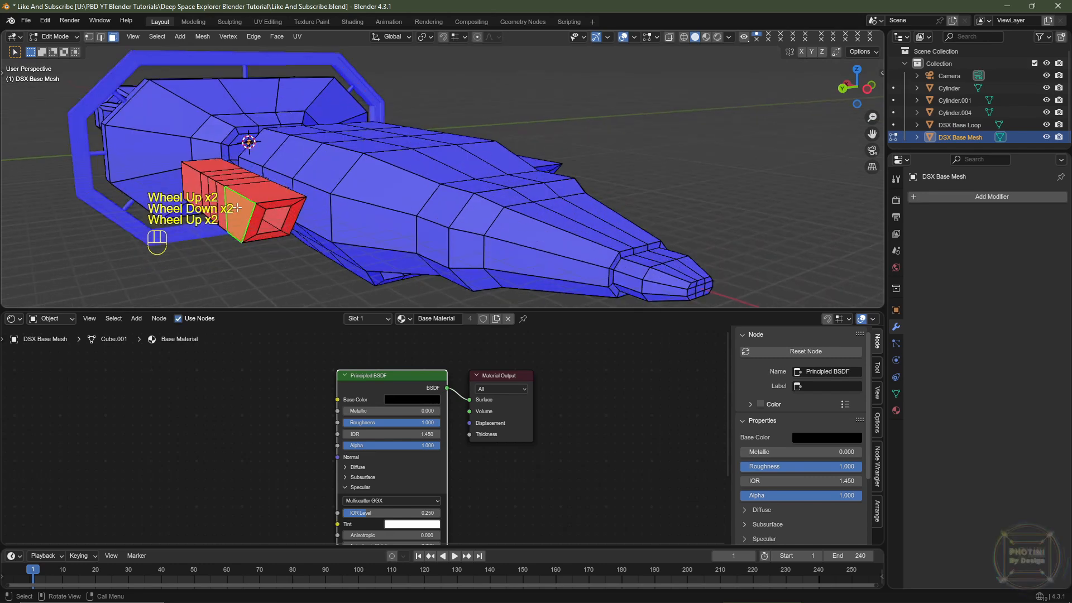
key(l)
middle_drag(246, 214, 290, 206)
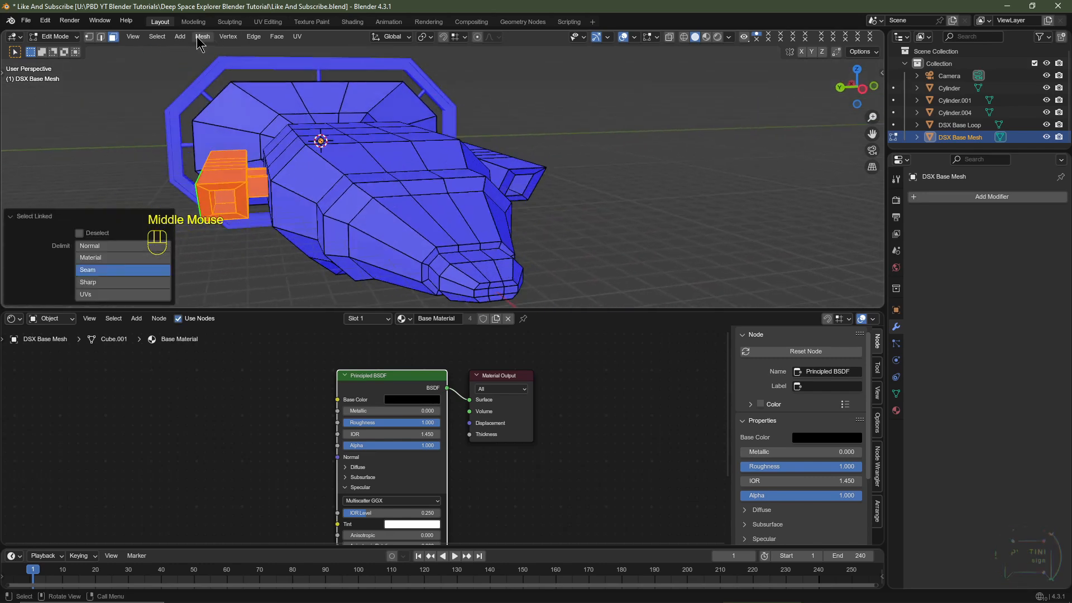
click(202, 37)
mouse_move(234, 277)
click(313, 272)
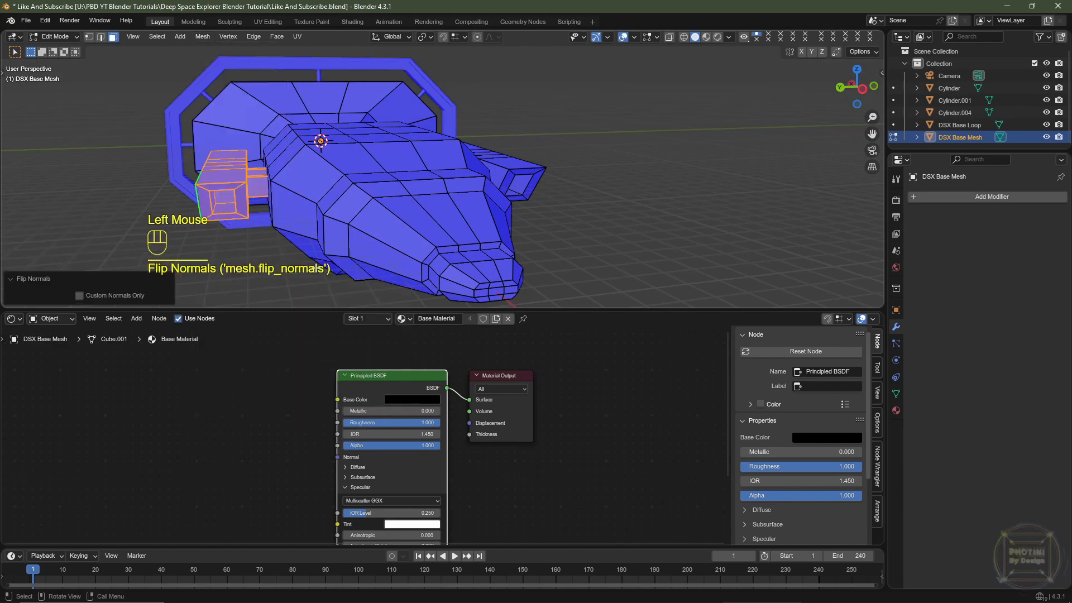
Return to Object Mode and turn off the Face Orientation overlay
middle_drag(335, 235, 402, 164)
scroll(363, 158, down, 2)
key(Tab)
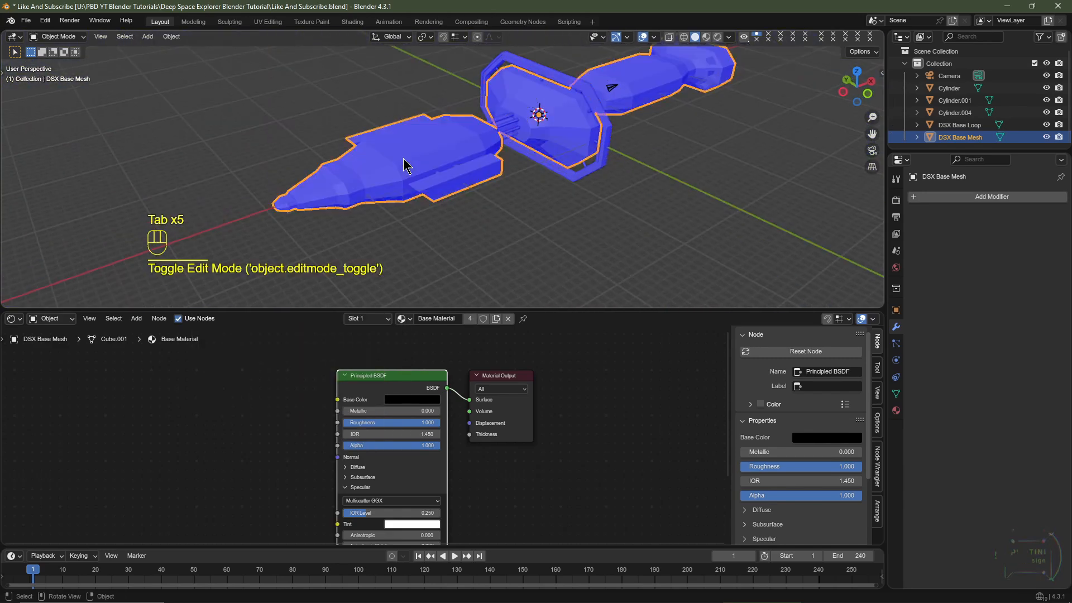
click(447, 126)
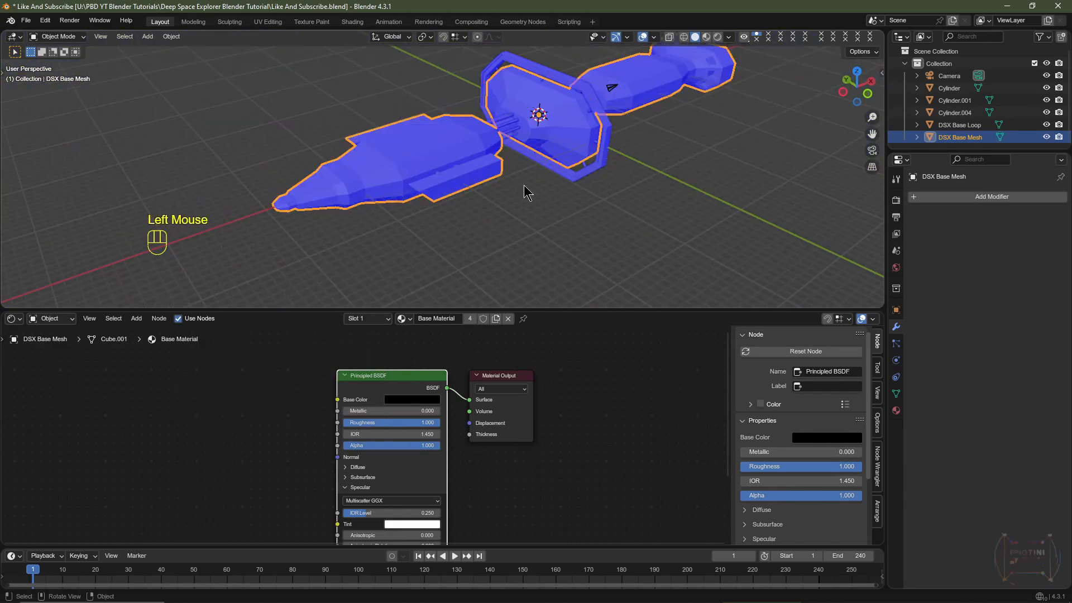
click(655, 38)
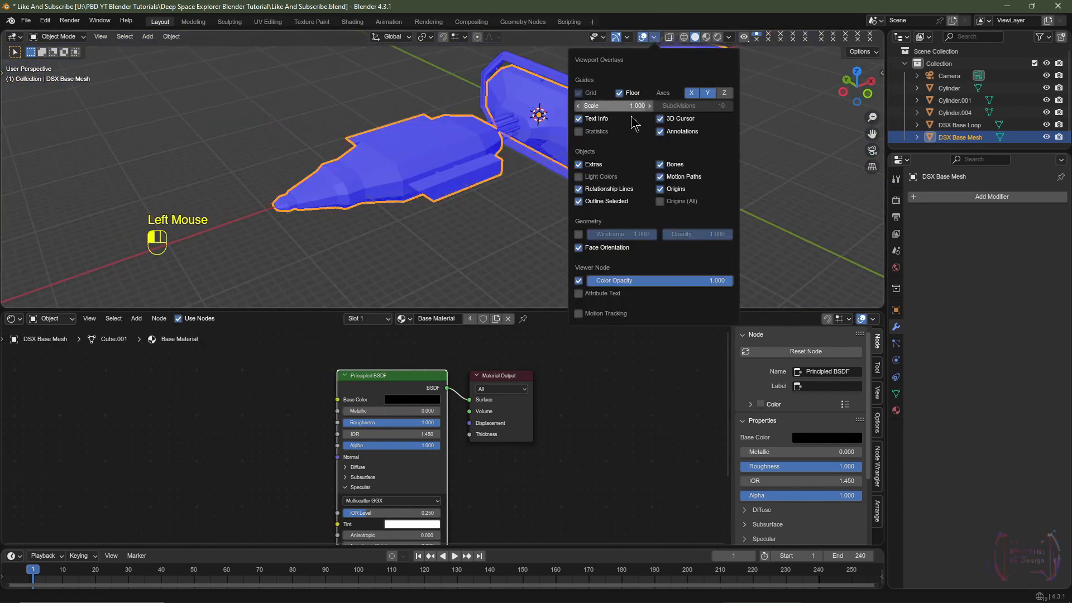
click(579, 248)
Link the hull's Base Material to the outer loop, its spokes and both sets of connecting cylinders, with DSX Base Mesh as the active object
middle_drag(520, 248, 540, 168)
scroll(541, 166, up, 1)
mouse_move(540, 162)
shift+middle_down()
mouse_move(554, 185)
mouse_move(459, 205)
shift+middle_up()
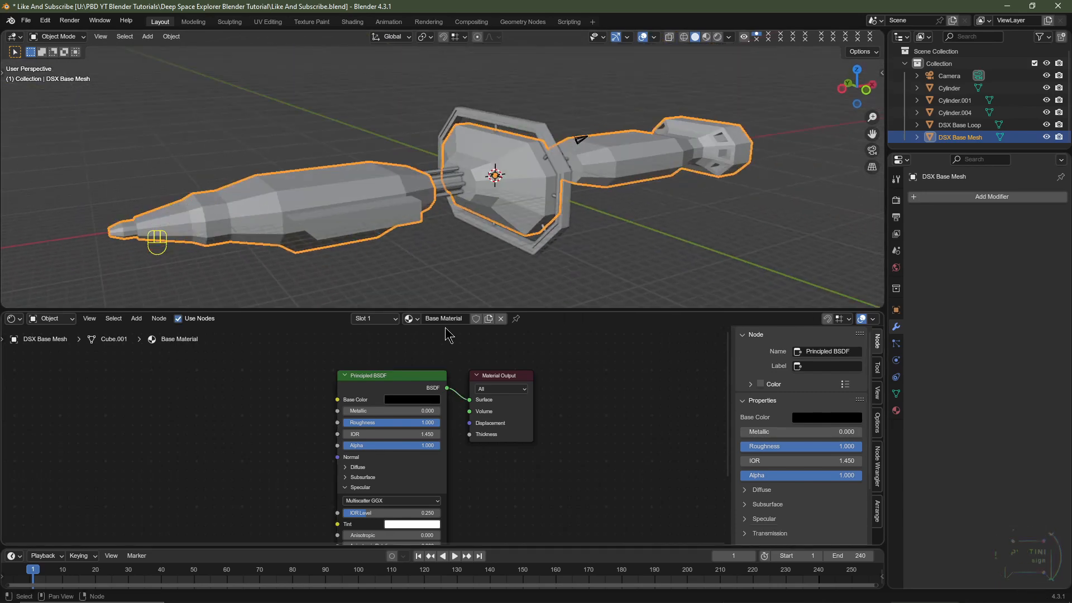
click(277, 224)
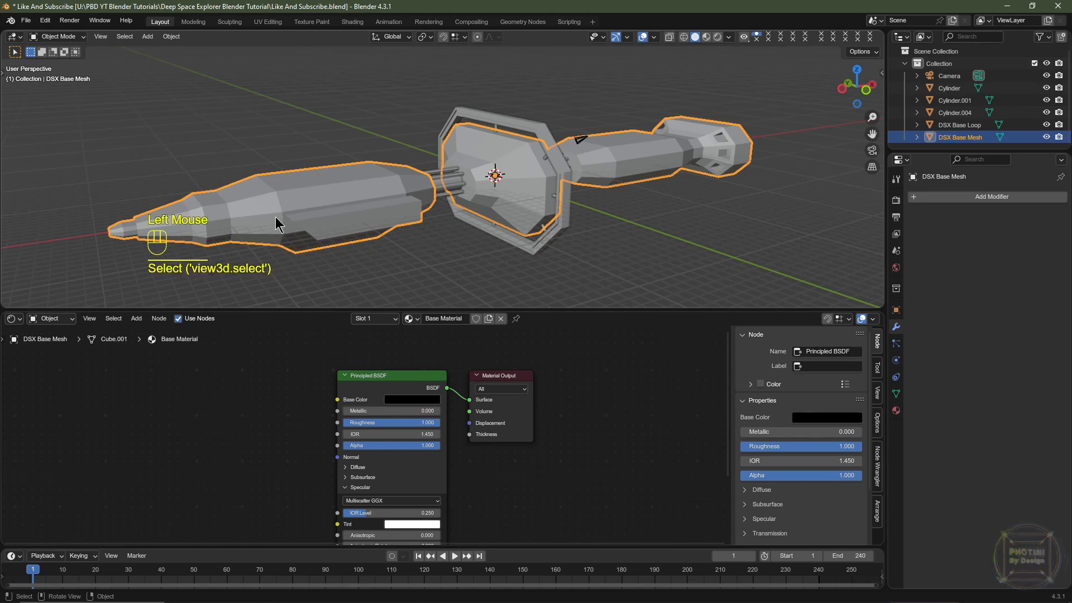
scroll(365, 437, up, 2)
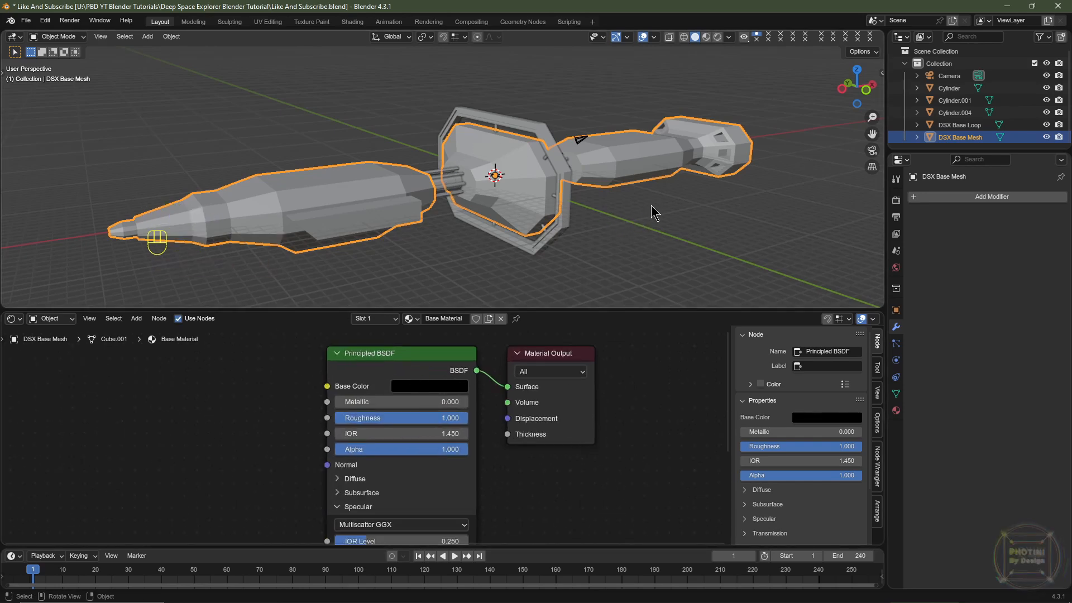
shift+middle_drag(651, 205, 590, 220)
scroll(589, 220, up, 1)
click(499, 109)
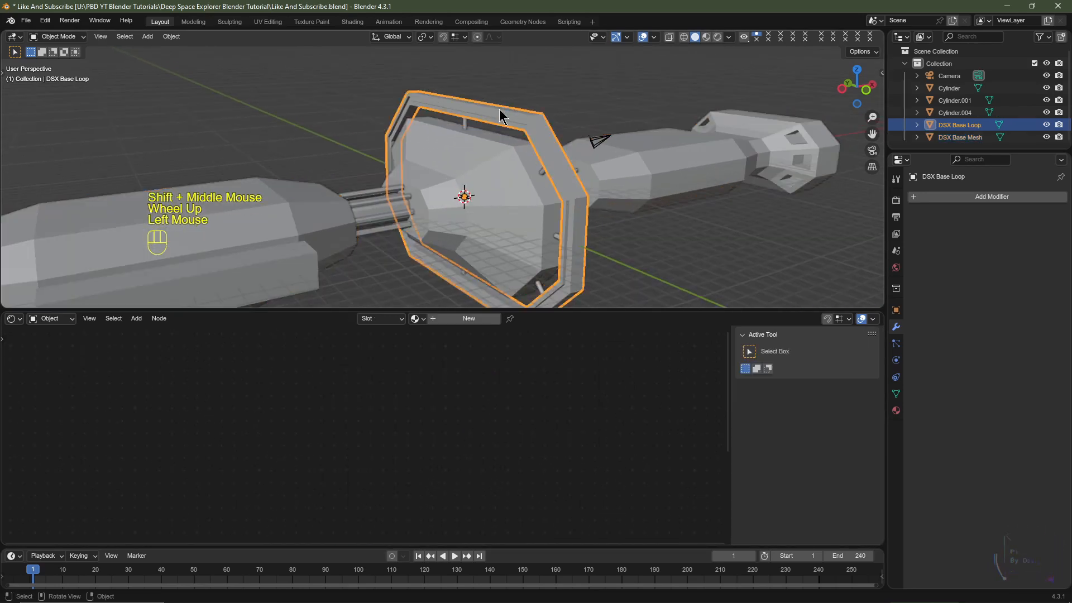
shift+click(466, 125)
scroll(422, 234, up, 1)
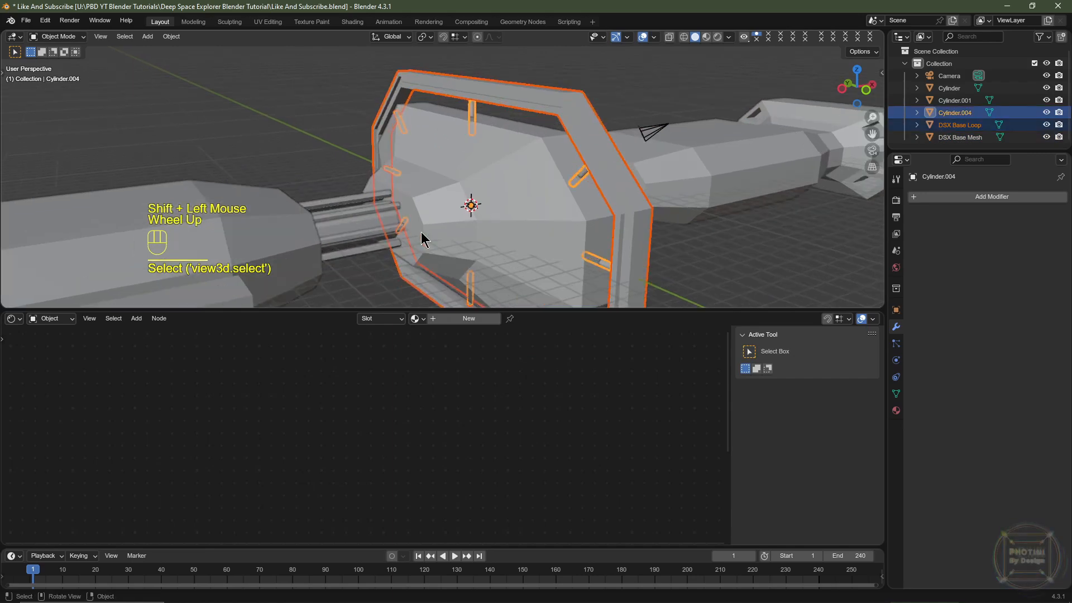
shift+click(342, 220)
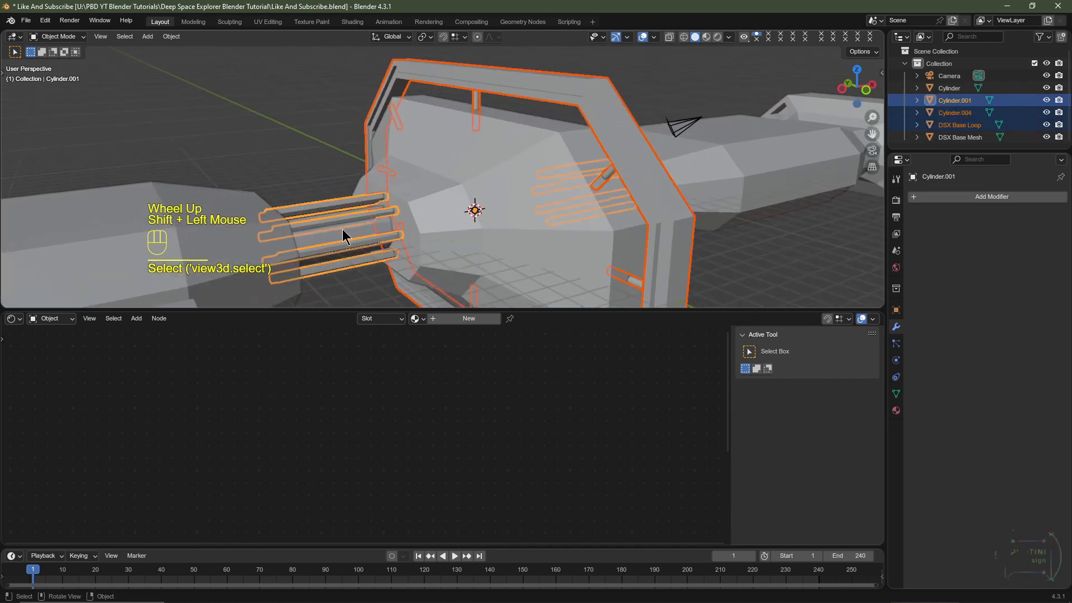
shift+click(343, 232)
scroll(307, 230, down, 2)
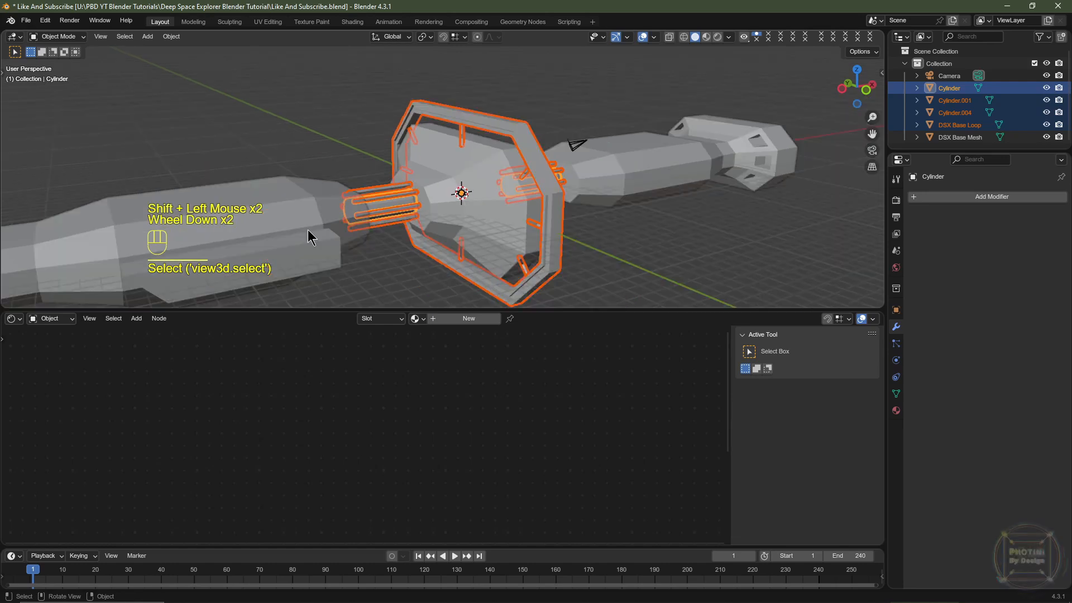
shift+click(292, 214)
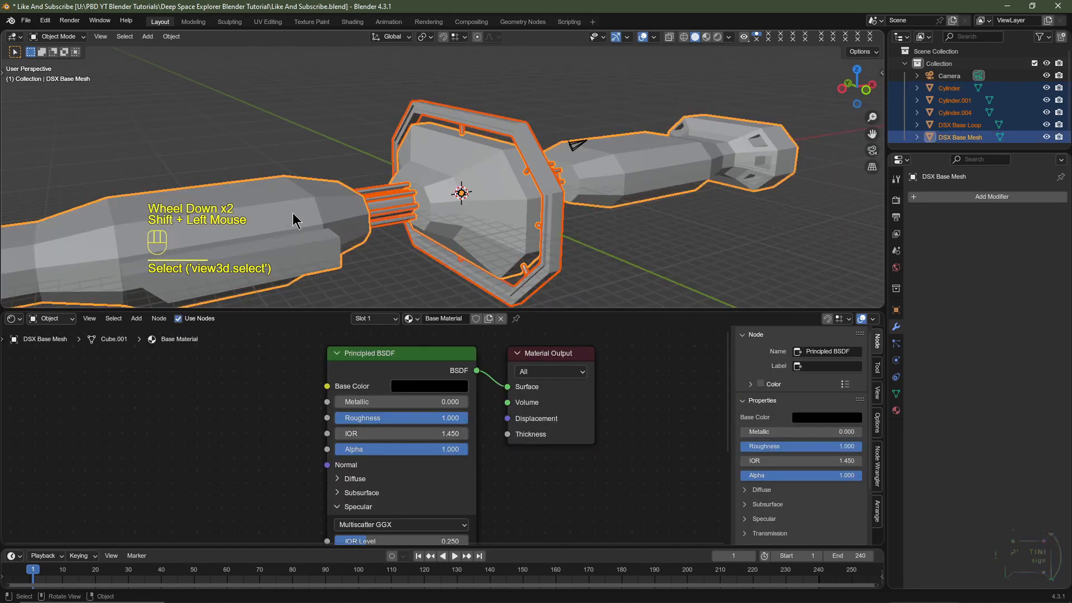
key(ctrl+l)
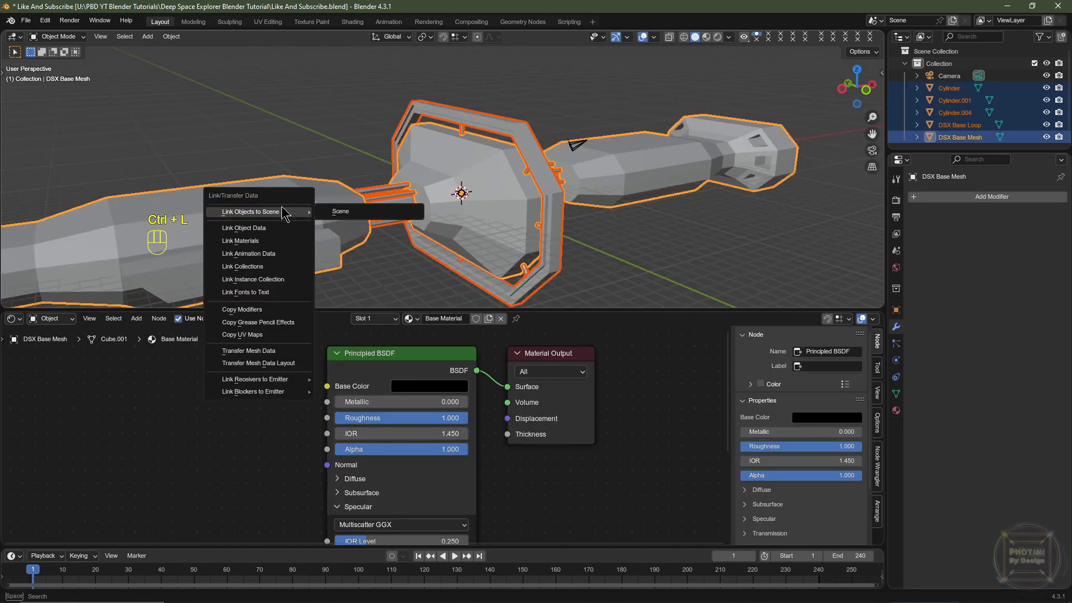
click(262, 241)
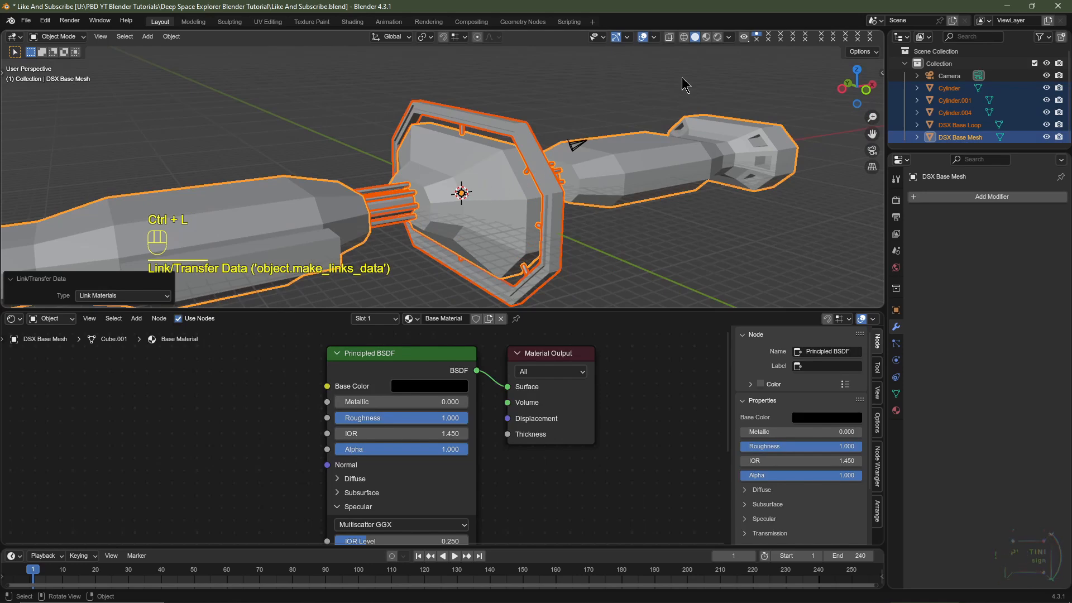
Check the linked material on the ship in Material Preview and return to Solid shading
click(706, 37)
click(707, 37)
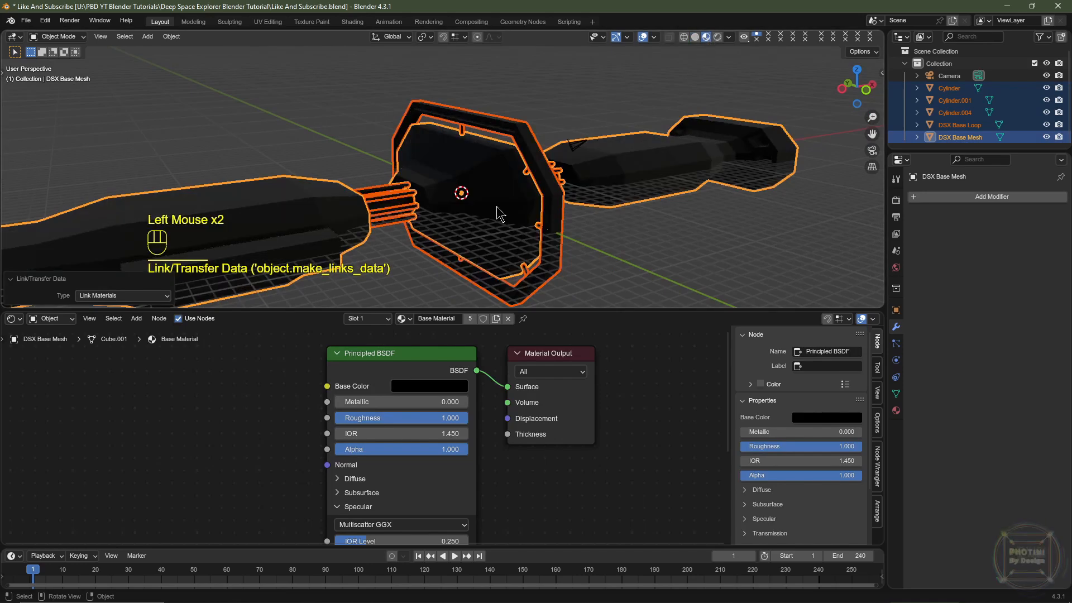
scroll(497, 206, down, 3)
mouse_move(497, 206)
middle_down()
mouse_move(536, 223)
mouse_move(453, 195)
mouse_move(576, 201)
mouse_move(429, 196)
middle_up()
click(695, 37)
key(ctrl+z)
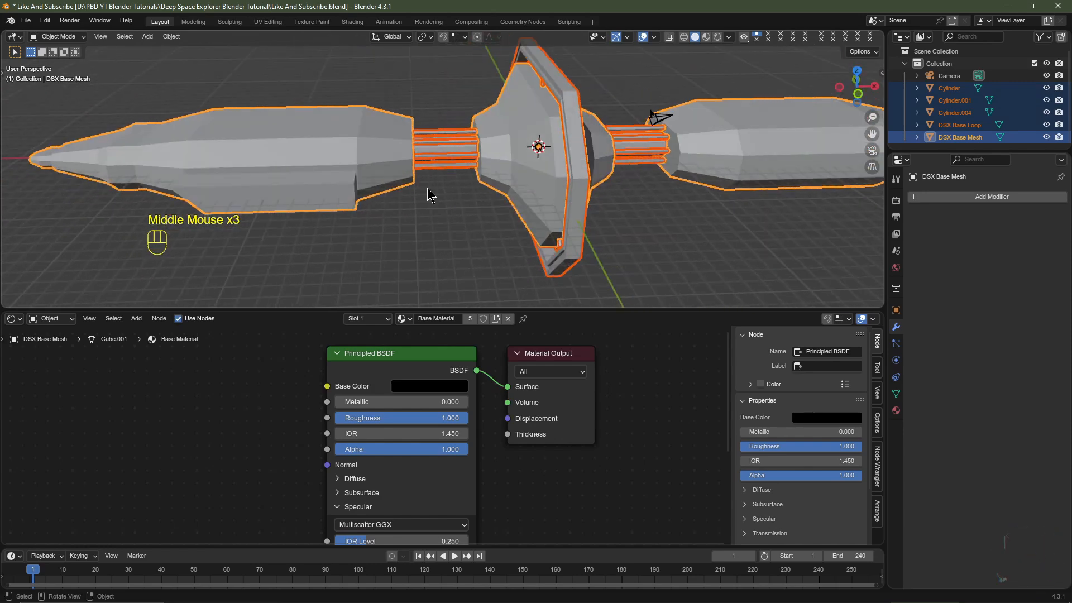
Make DSX Base Mesh the only selected object and enter Edit Mode at the front hull section's inset end
click(330, 135)
middle_drag(329, 135, 386, 189)
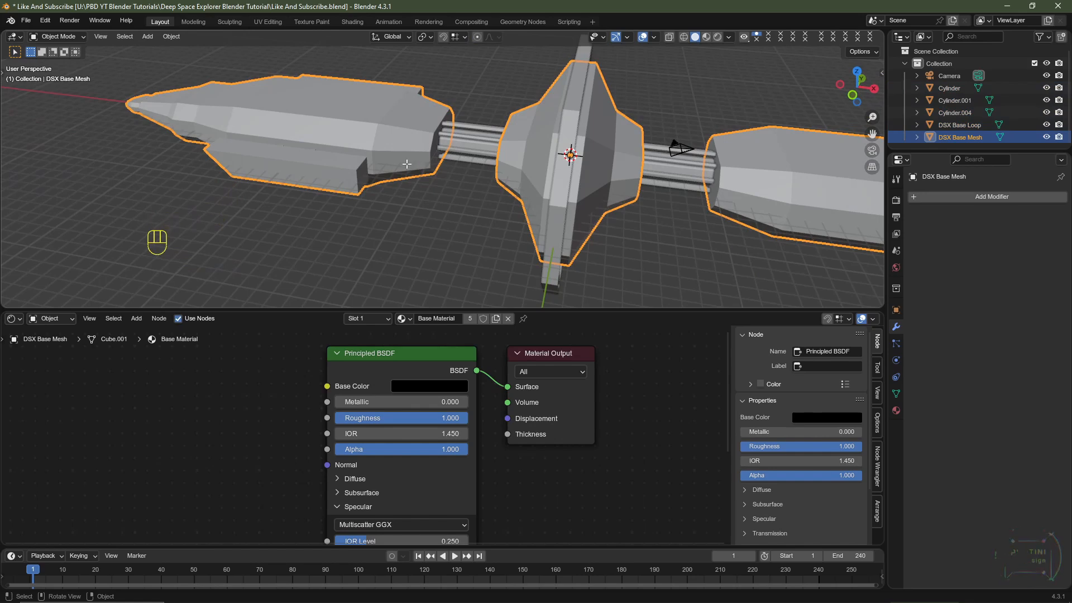
key(Tab)
scroll(482, 165, up, 4)
shift+middle_drag(482, 166, 643, 161)
middle_drag(642, 162, 592, 154)
shift+middle_drag(592, 153, 526, 119)
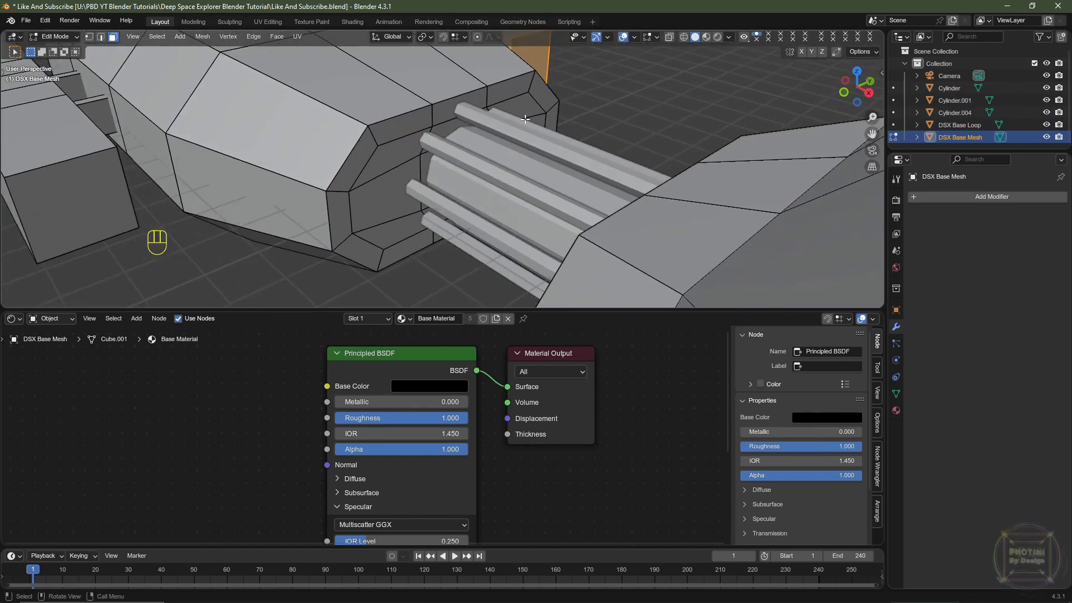
Select the upper horizontal row of edges across the front hull section's inset end, facing the connecting cylinders
key(2)
click(527, 118)
ctrl+click(433, 161)
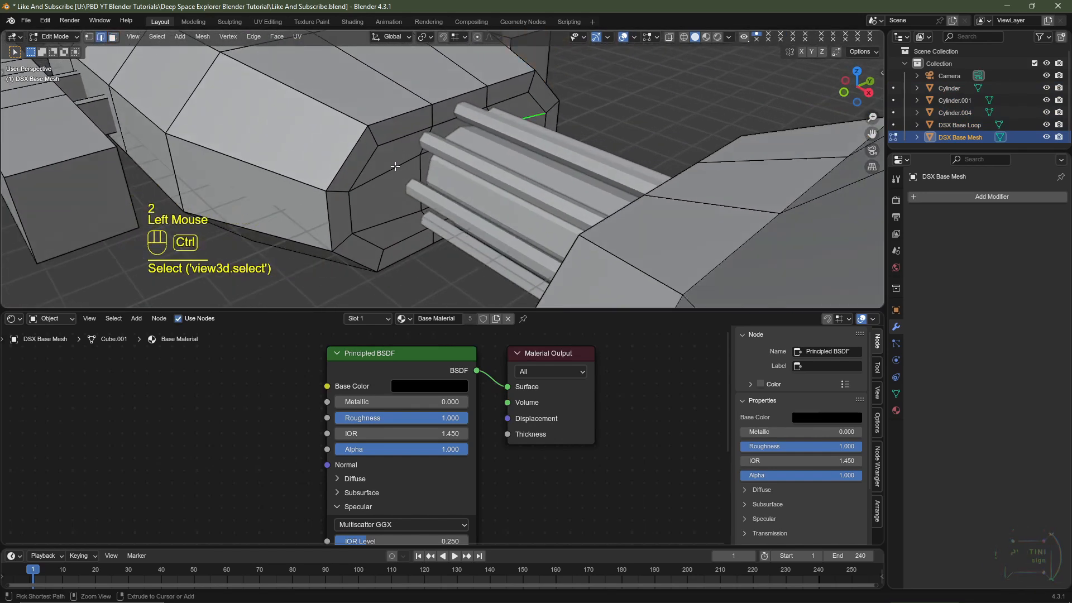
middle_drag(433, 162, 437, 96)
scroll(474, 155, down, 2)
click(438, 96)
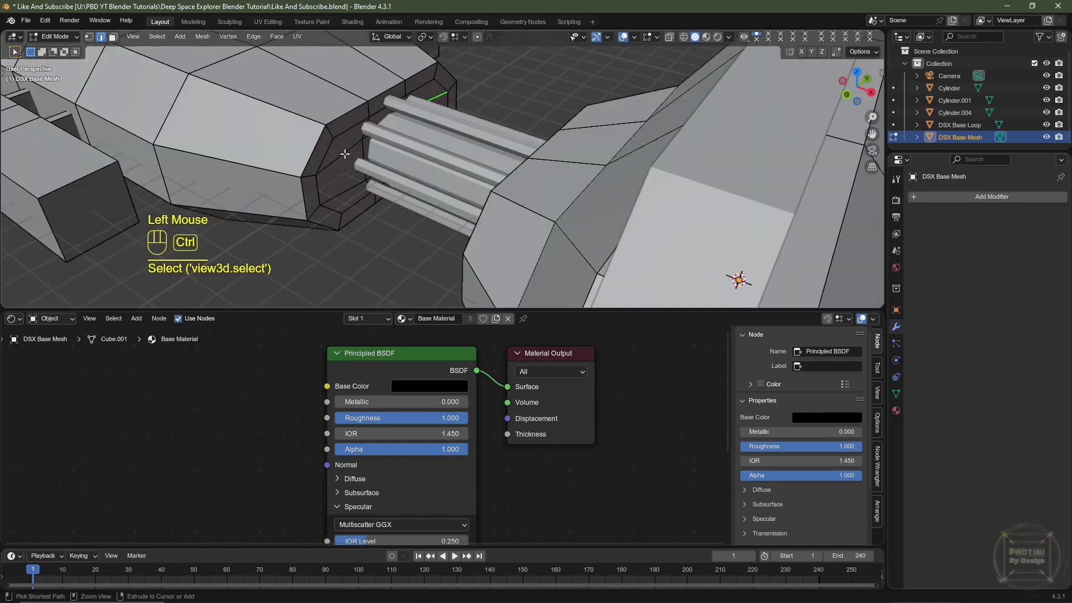
ctrl+click(329, 198)
middle_drag(330, 198, 348, 147)
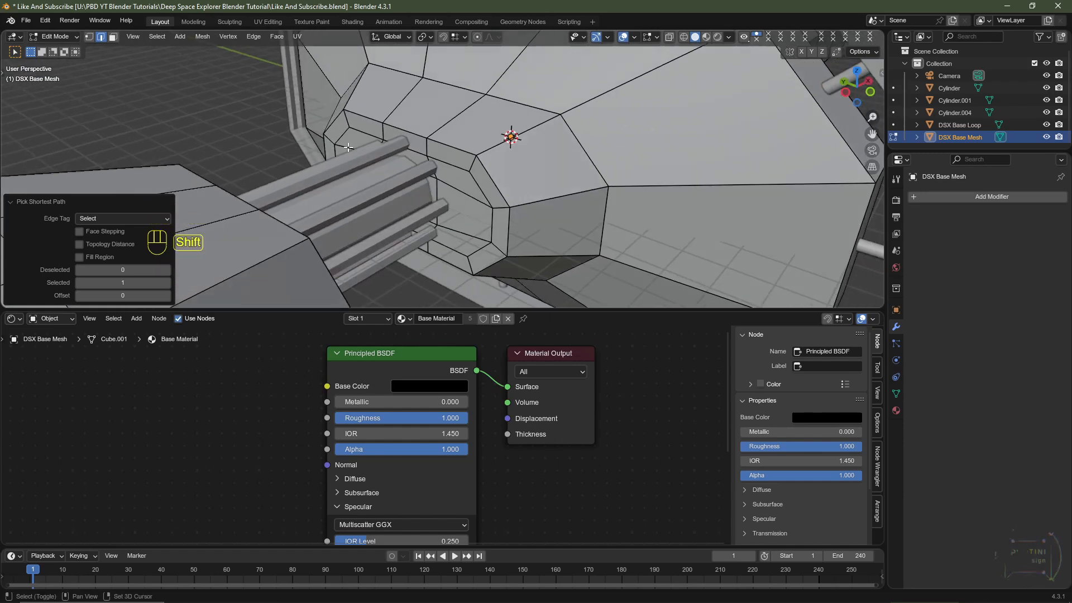
Add the upper horizontal row of edges on the central hub's front inset end to the selection
shift+click(348, 147)
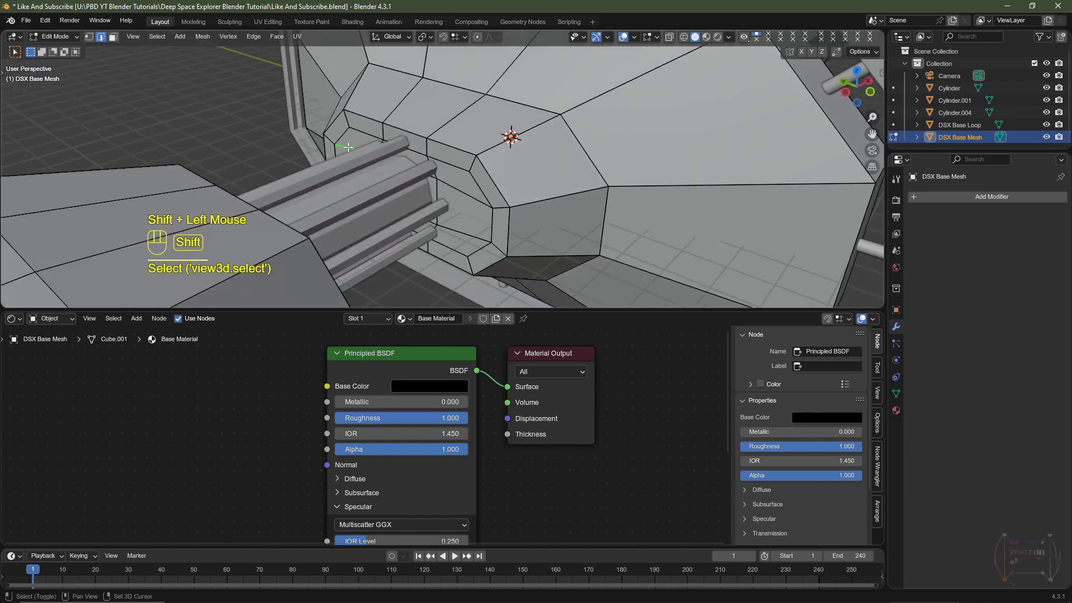
key(ctrl)
ctrl+click(462, 190)
middle_drag(621, 241, 630, 202)
scroll(630, 202, down, 2)
shift+middle_drag(630, 201, 536, 215)
middle_drag(536, 215, 509, 215)
scroll(509, 215, up, 2)
scroll(509, 215, up, 2)
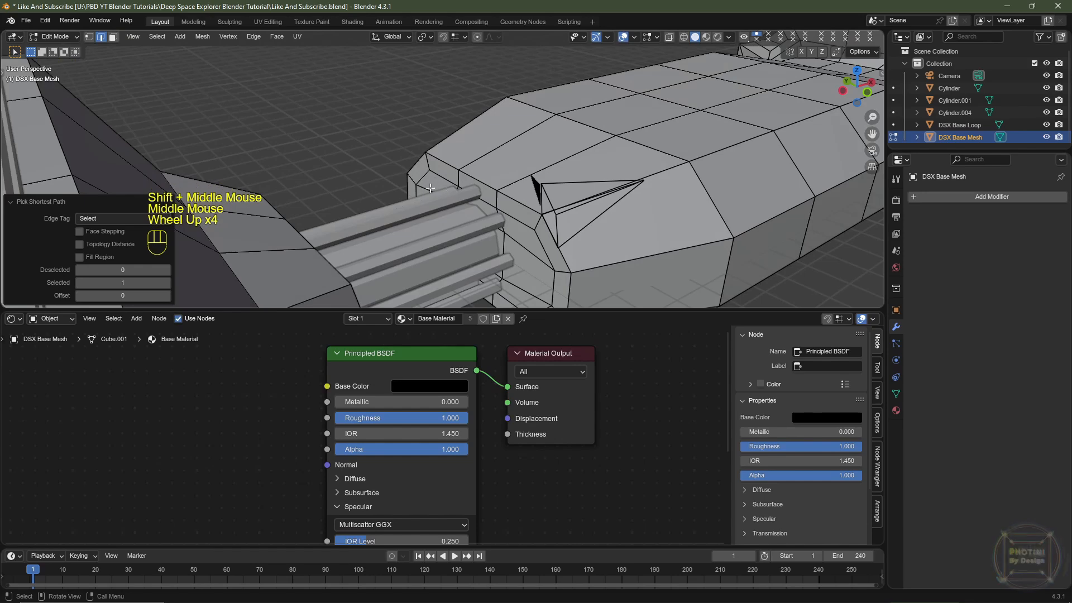
Add the upper horizontal edge rows on the rear section's inset end and the hub's rear inset end to the selection
key(shift)
shift+click(430, 190)
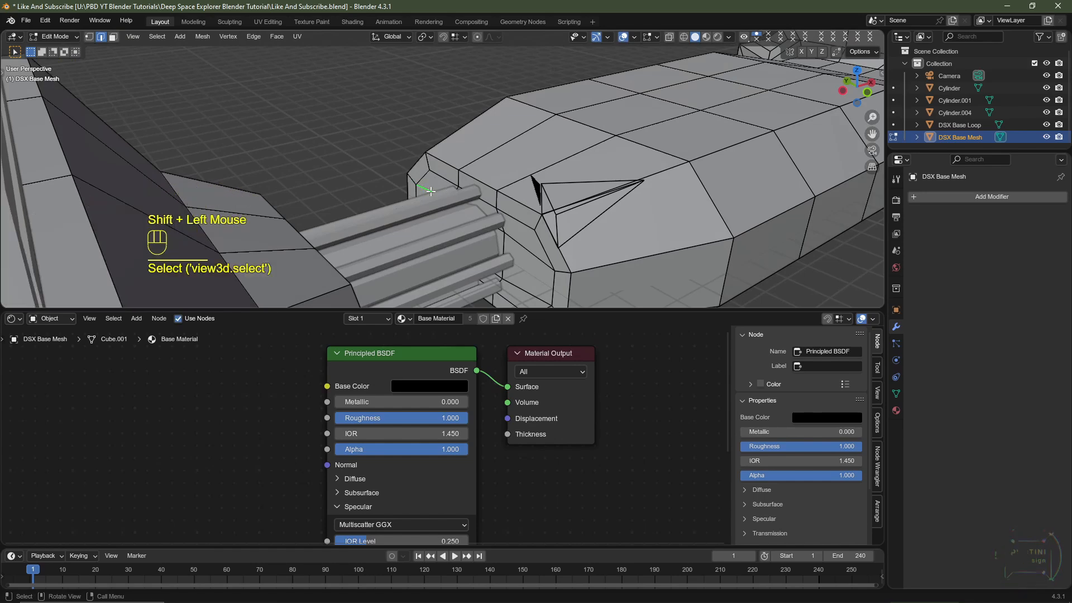
key(ctrl)
ctrl+click(528, 247)
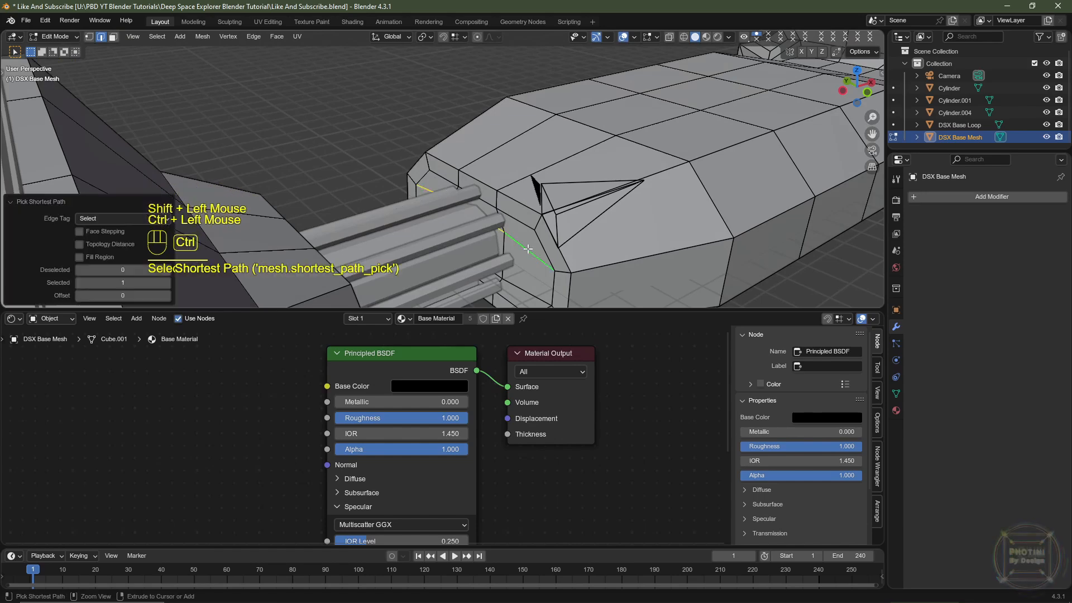
middle_drag(601, 235, 495, 236)
scroll(495, 223, down, 1)
shift+middle_drag(511, 167, 427, 50)
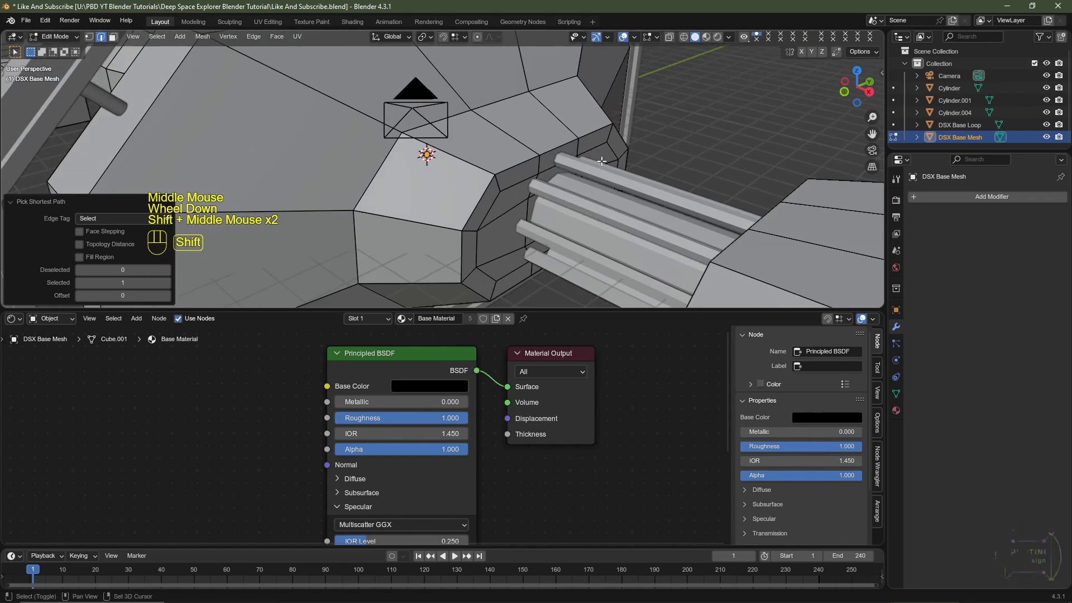
shift+click(607, 166)
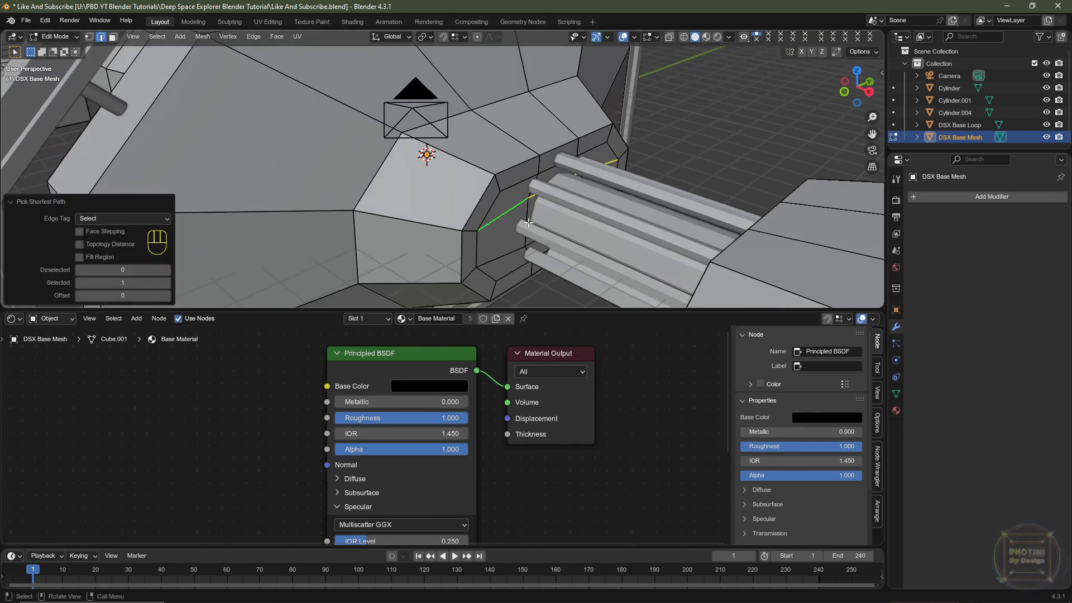
Switch to vertex selection, make the hub's outer upper inset vertex active and set the transform pivot point to Active Element
key(1)
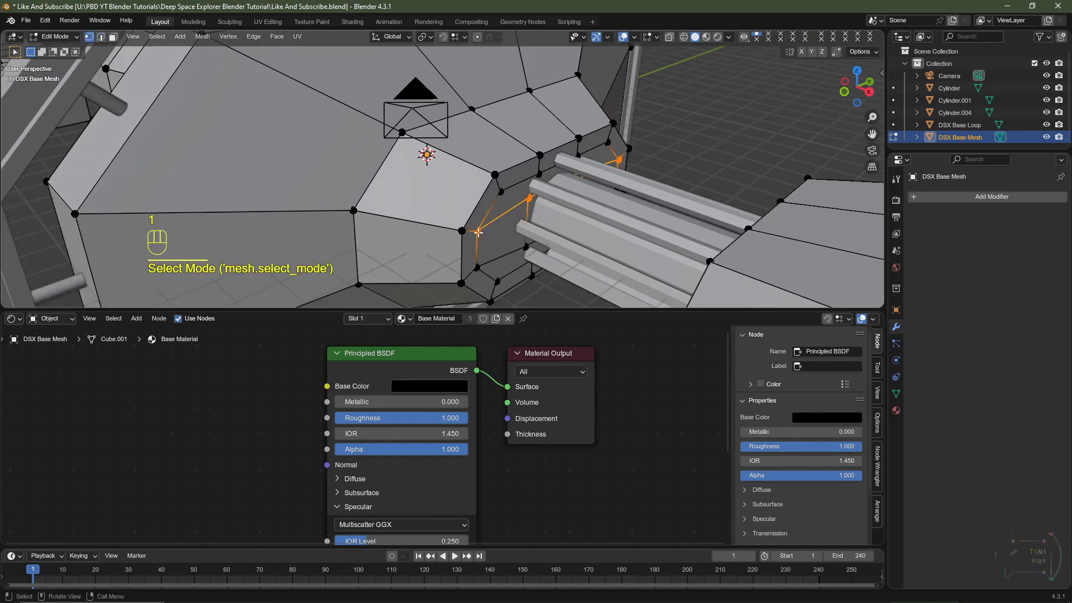
key(ctrl+less)
key(ctrl+z)
key(ctrl+z)
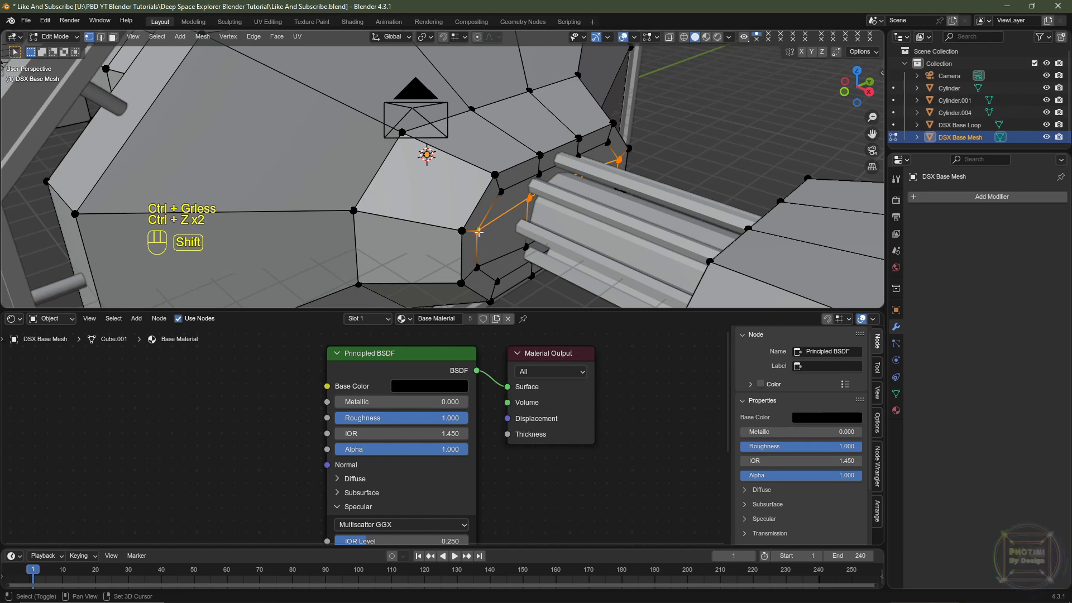
shift+click(479, 231)
shift+click(478, 231)
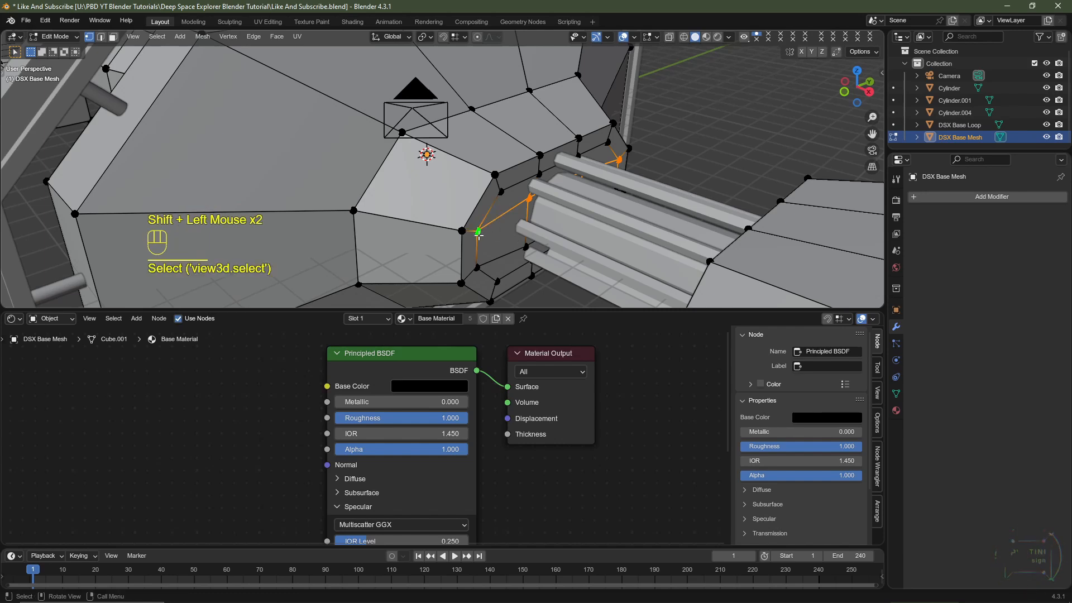
click(424, 38)
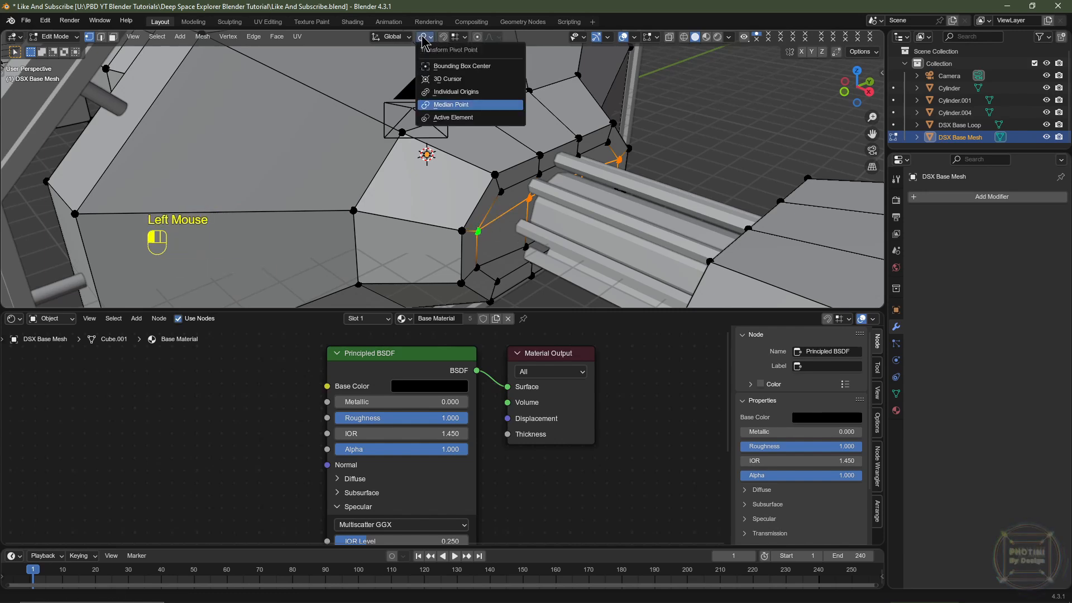
click(450, 118)
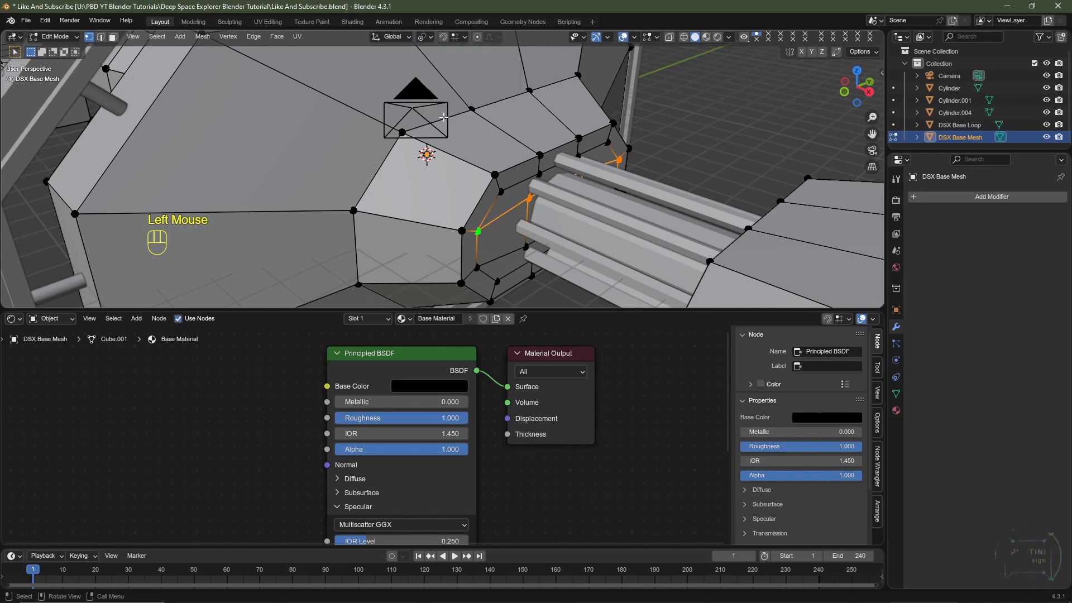
Level the selected upper vertex rows by scaling them to 0 along Z
scroll(441, 157, down, 2)
middle_drag(441, 157, 838, 152)
middle_drag(706, 145, 493, 156)
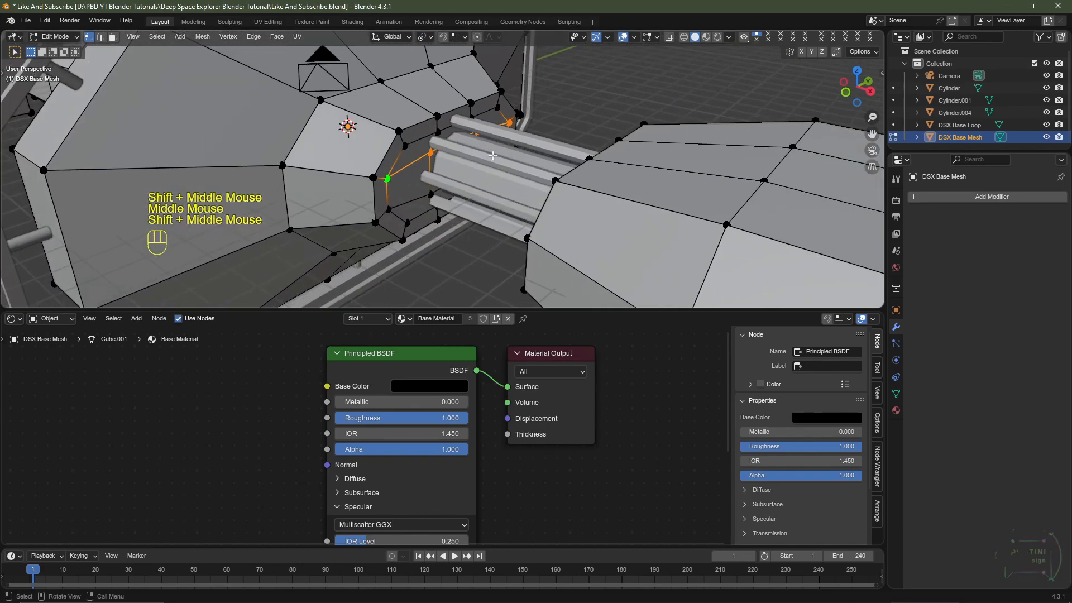
key(s)
key(z)
key(0)
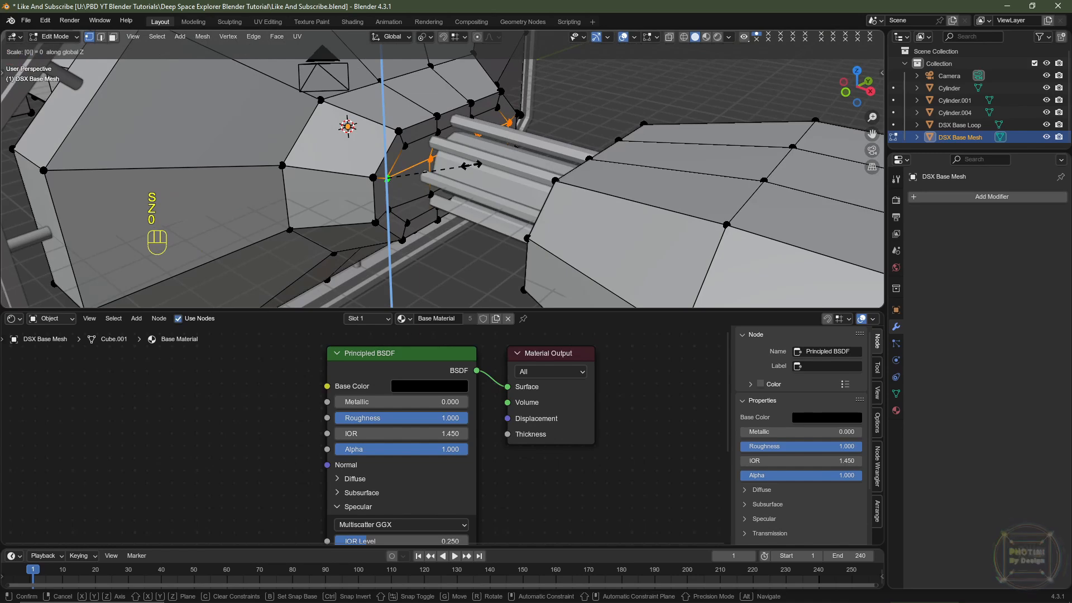
key(Return)
Select the lower vertex rows across the inset ends of the rear section and the hub's rear side
middle_drag(377, 198, 626, 197)
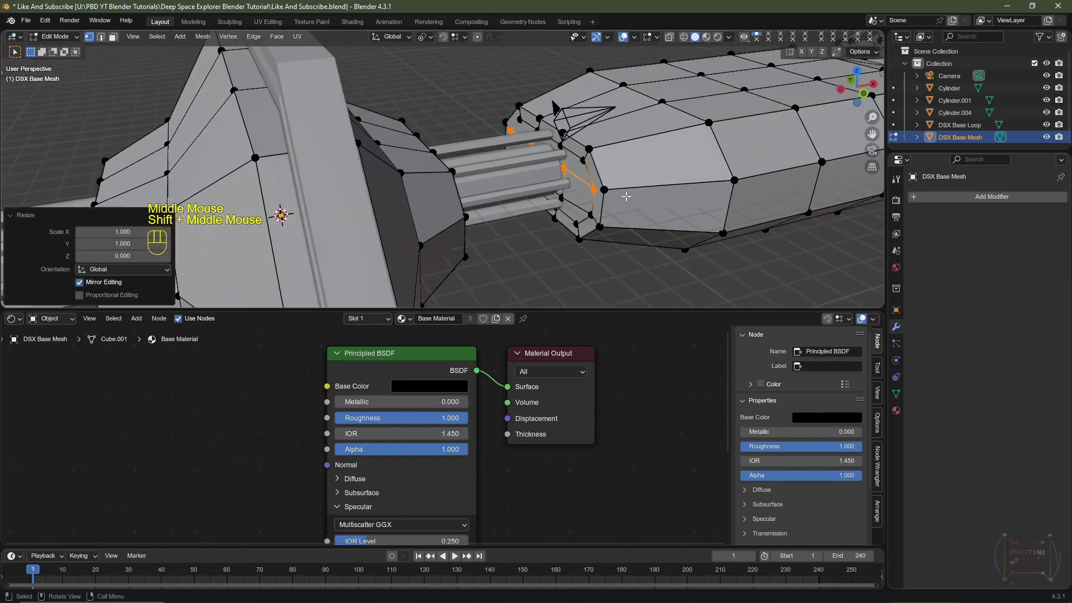
click(591, 216)
shift+middle_drag(550, 195, 437, 208)
ctrl+click(501, 120)
shift+click(437, 207)
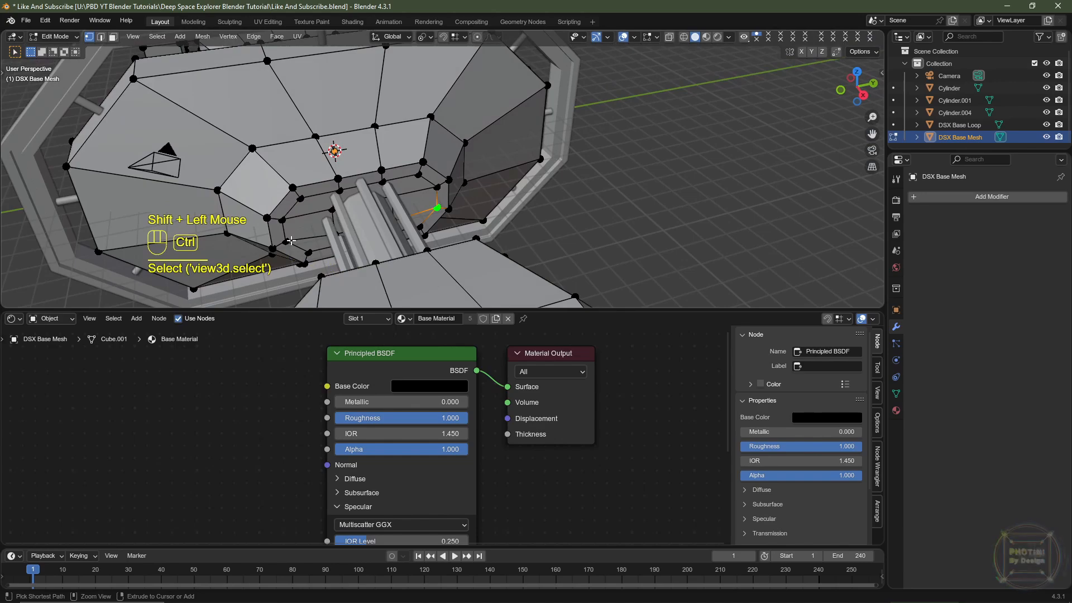
ctrl+click(291, 240)
Add the lower vertex rows on the hub's front inset end and the front section's inset end to the selection
middle_drag(291, 241, 492, 165)
shift+click(431, 234)
ctrl+click(302, 233)
scroll(296, 251, up, 2)
shift+click(290, 269)
key(ctrl+z)
key(ctrl)
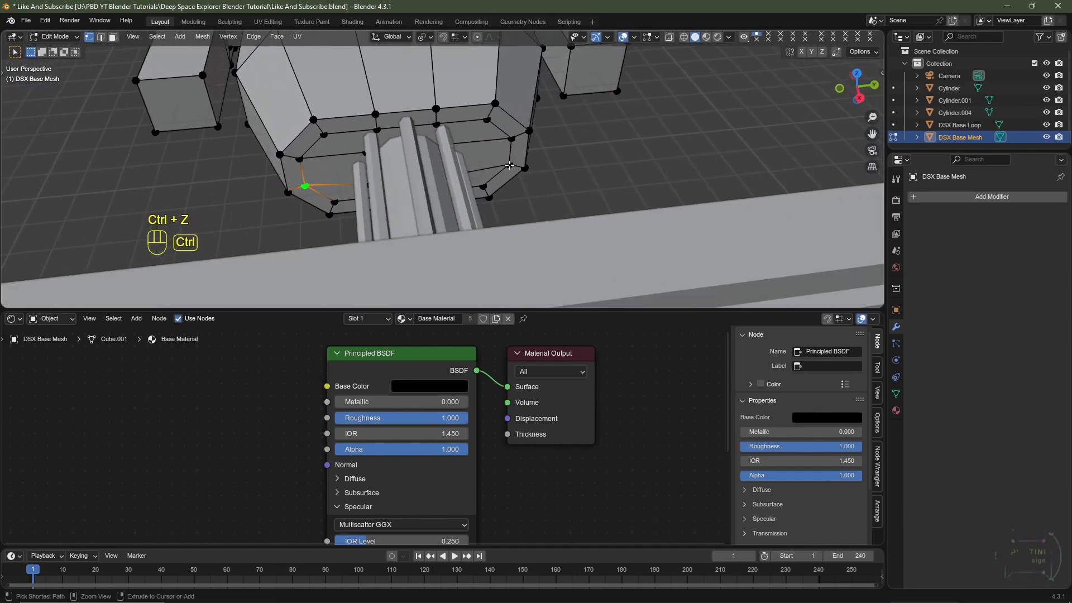
ctrl+click(509, 165)
Level the selected lower vertex rows by scaling them to 0 along Z about the active element
middle_drag(461, 190, 502, 187)
shift+middle_drag(502, 187, 496, 193)
middle_drag(497, 192, 522, 184)
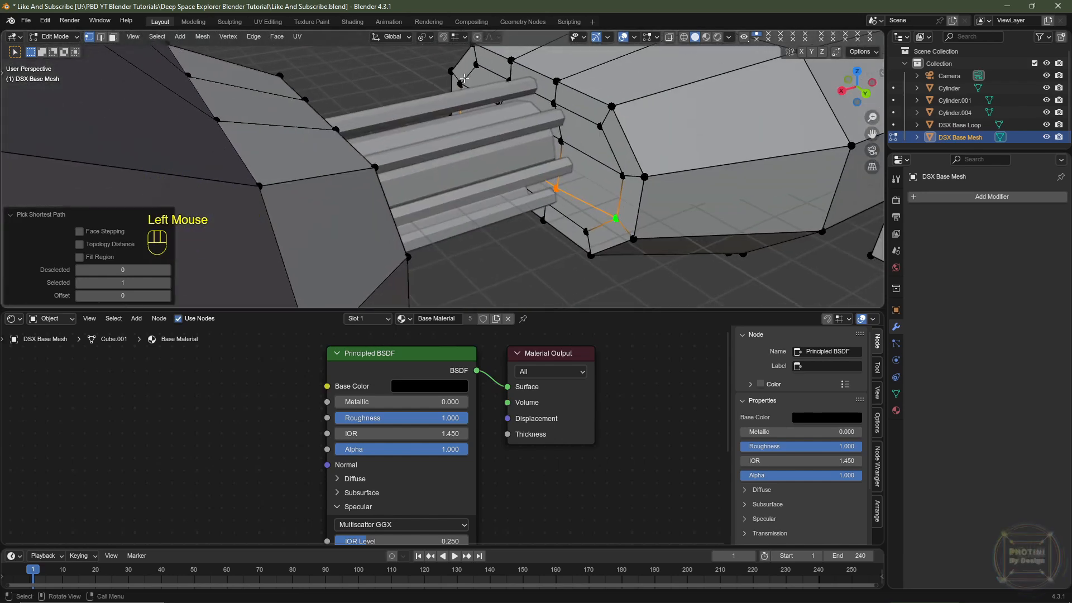
click(425, 37)
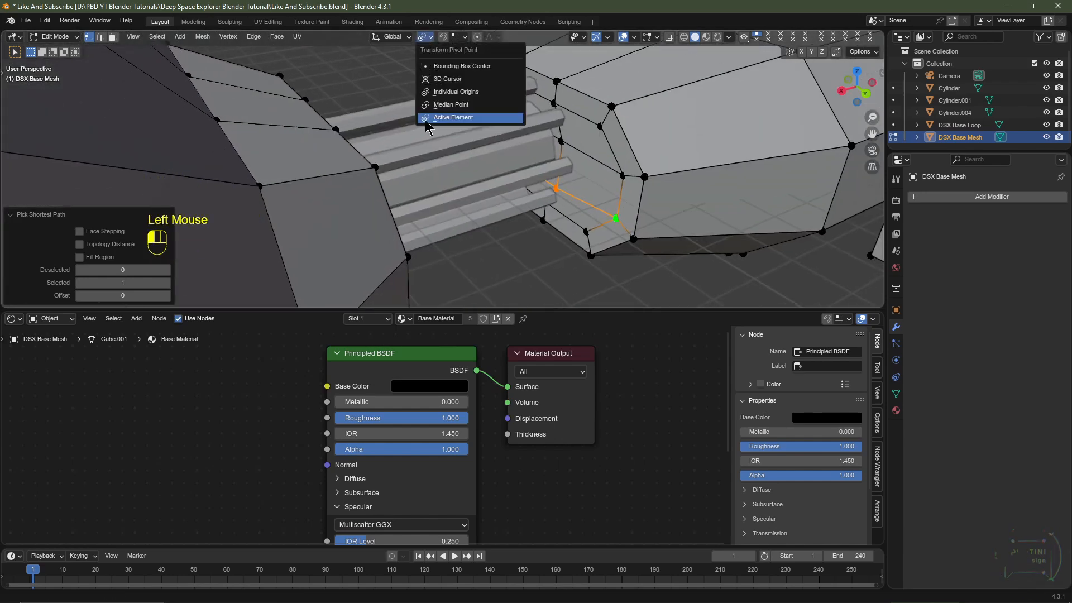
key(s)
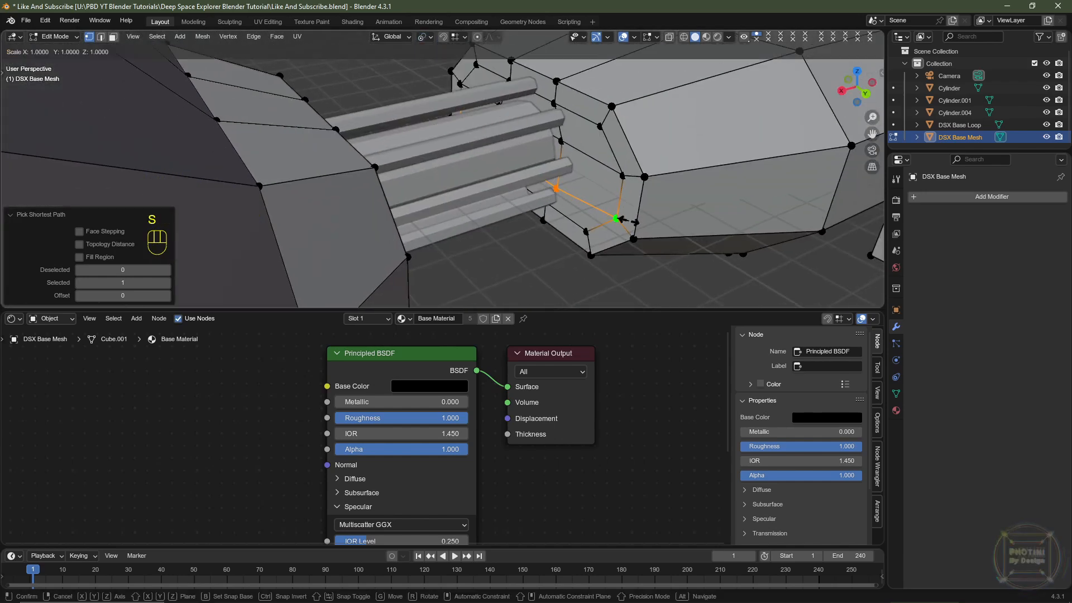
key(z)
key(0)
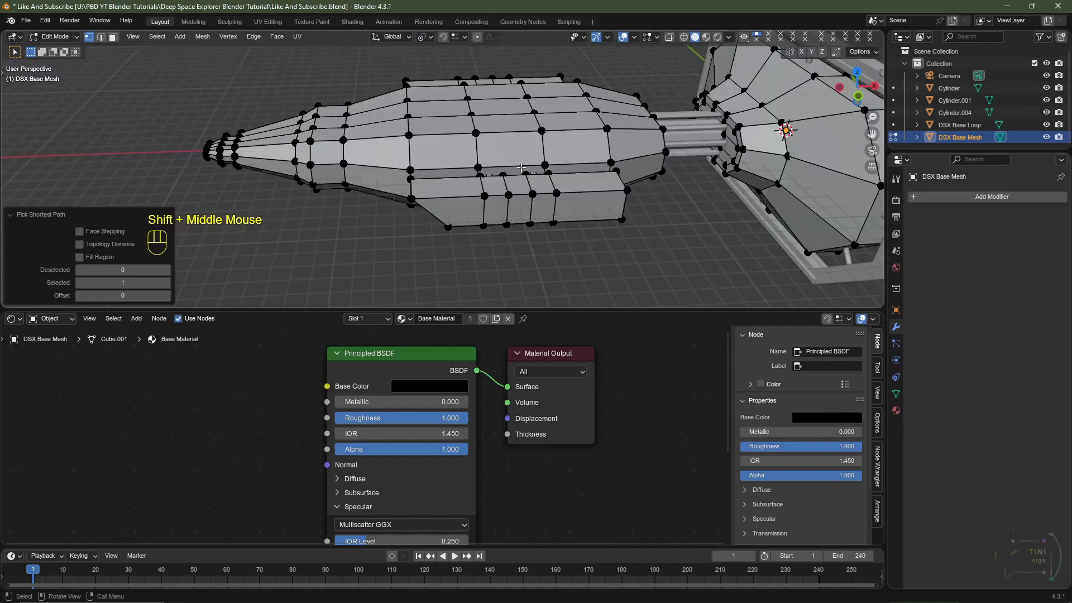
Switch to face selection, make a side face of the front hull active and select all faces of the mesh
middle_drag(536, 139, 415, 168)
key(3)
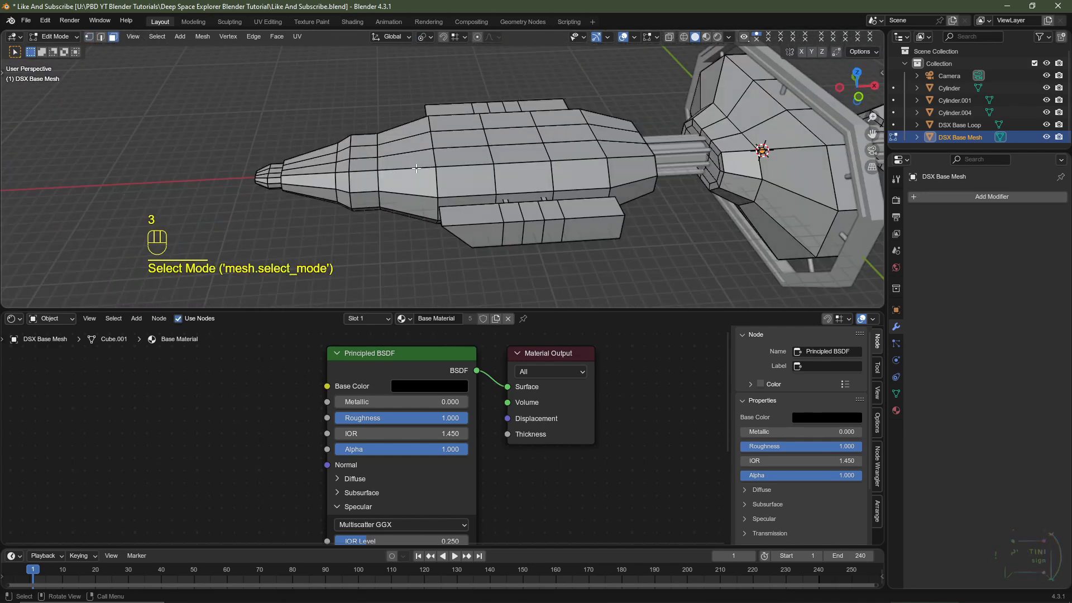
shift+middle_drag(414, 179, 405, 173)
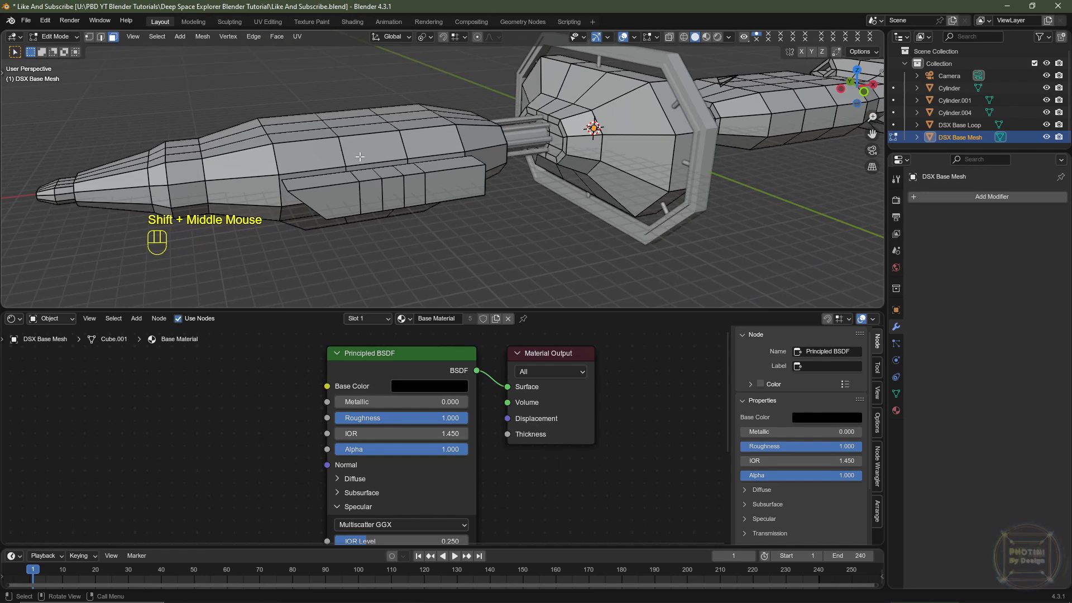
scroll(360, 157, up, 2)
click(254, 150)
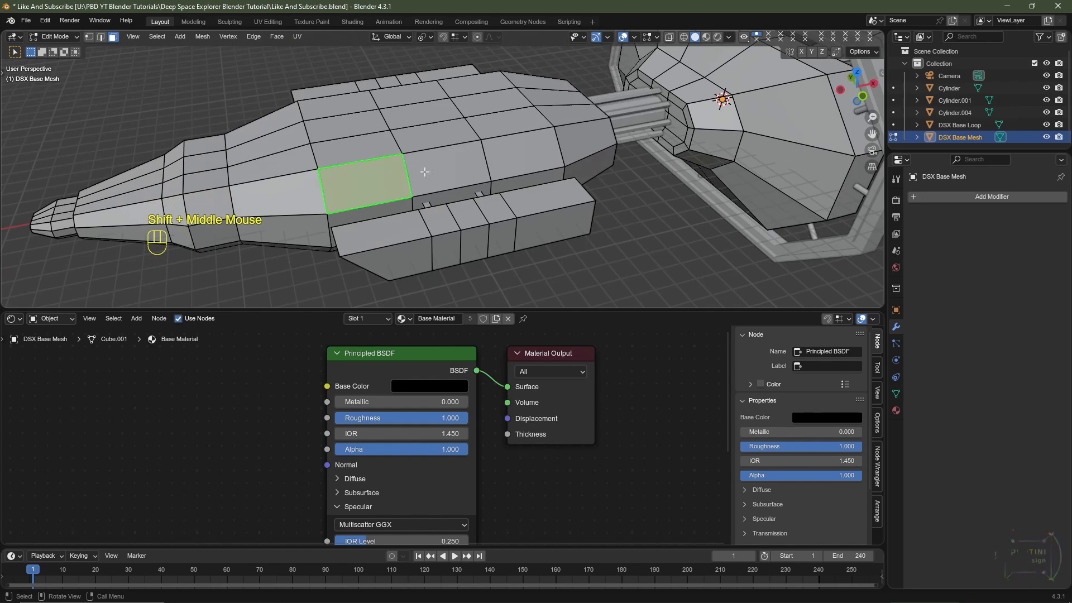
scroll(669, 168, down, 2)
shift+middle_drag(614, 167, 492, 167)
key(a)
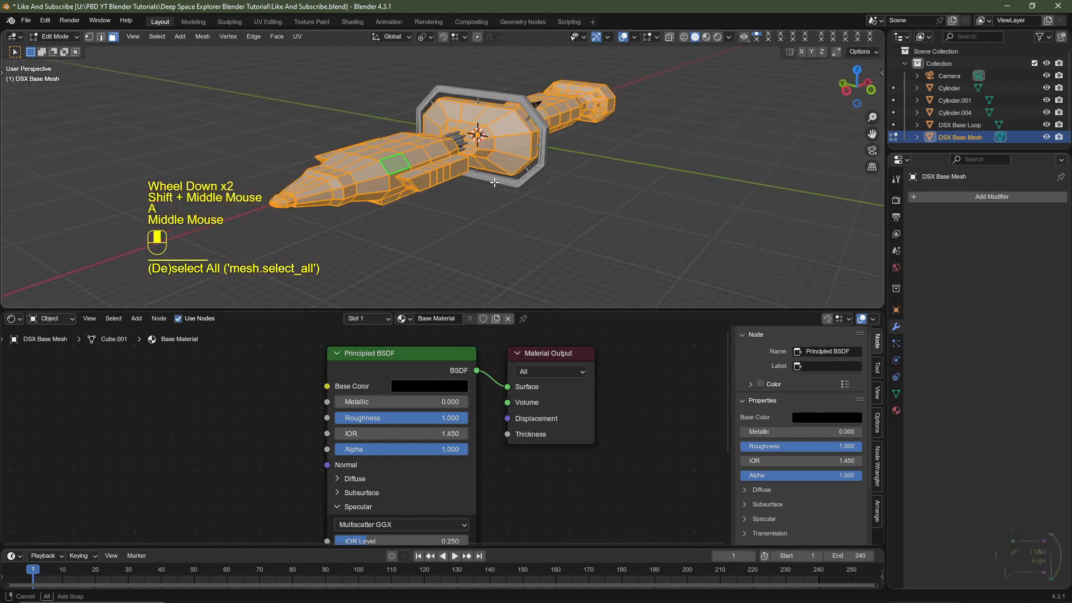
Deselect the recessed end face and the inner ring of faces in the first side block's front opening
scroll(491, 167, up, 2)
shift+middle_drag(552, 131, 446, 123)
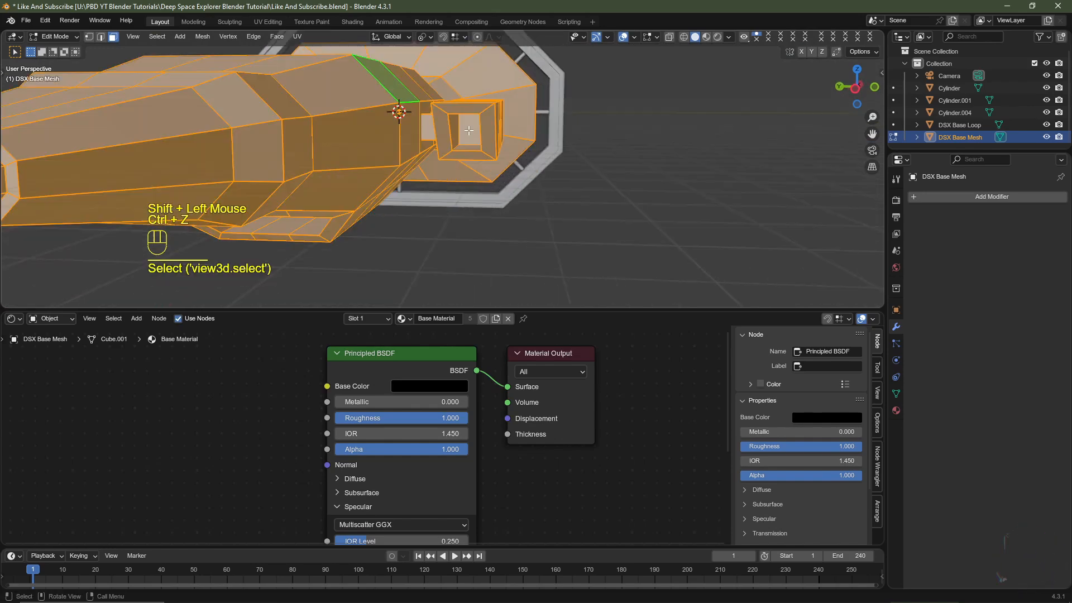
key(shift)
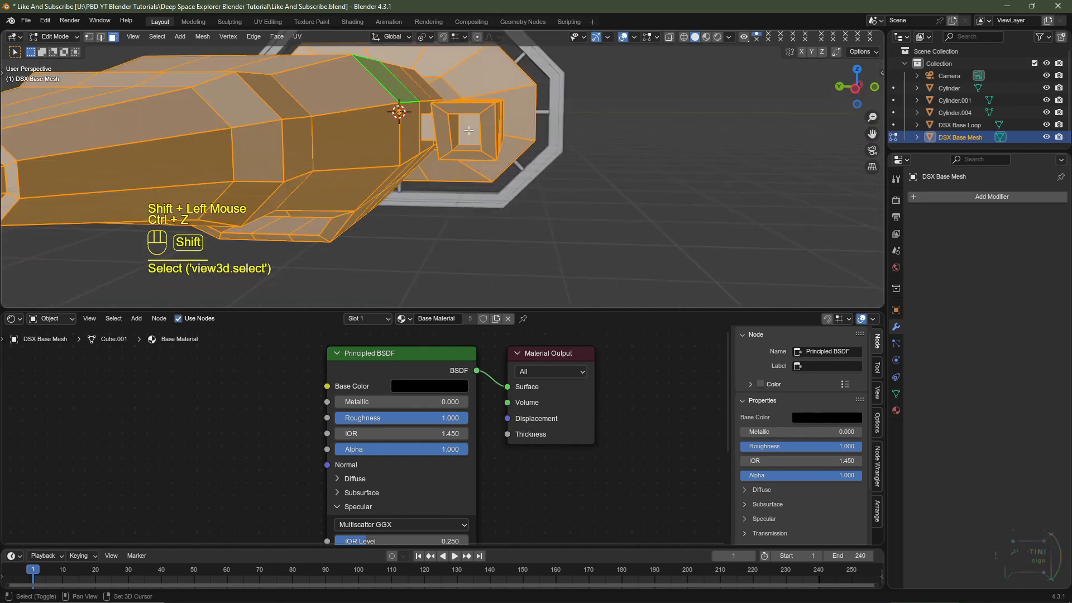
shift+click(469, 131)
scroll(504, 156, up, 1)
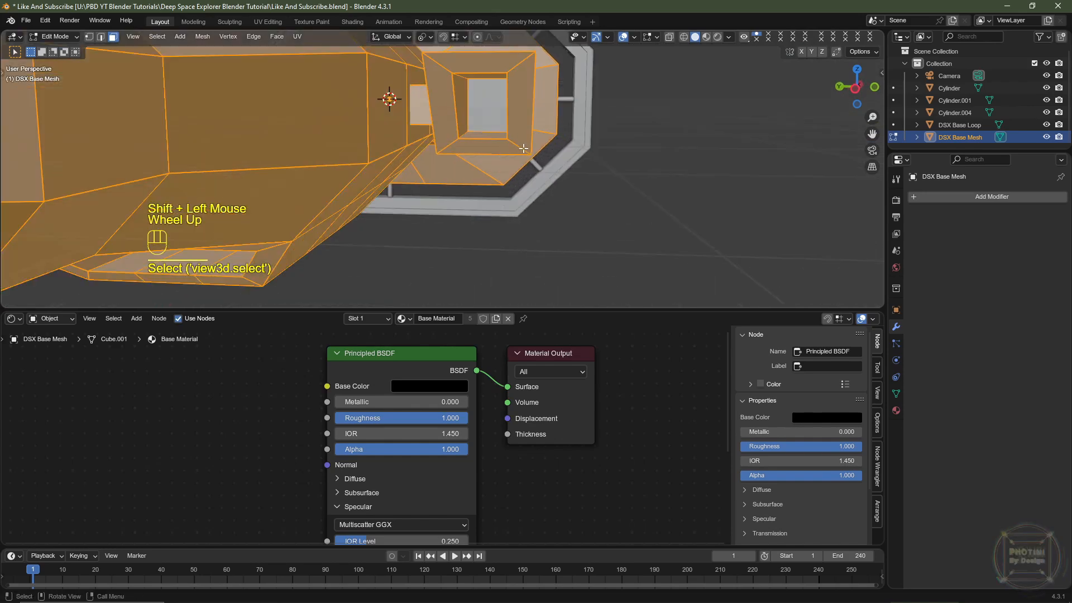
middle_drag(504, 156, 463, 168)
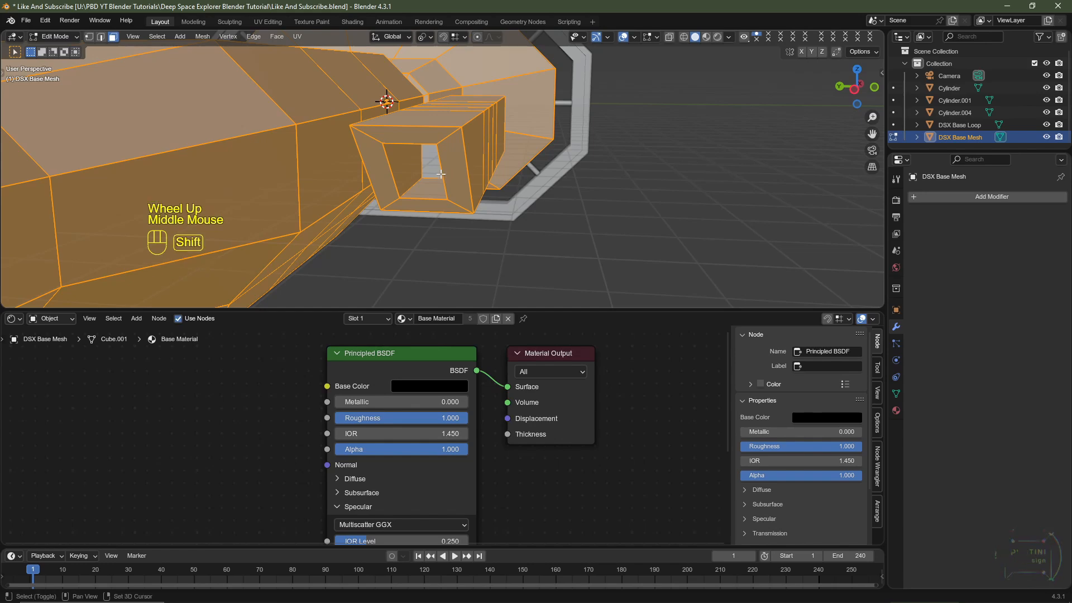
alt+shift+click(412, 183)
Deselect the recessed end face and the inner ring of faces in the opposite side block's front opening
middle_drag(412, 183, 568, 158)
scroll(694, 112, down, 4)
shift+middle_drag(458, 109, 482, 109)
scroll(482, 109, up, 2)
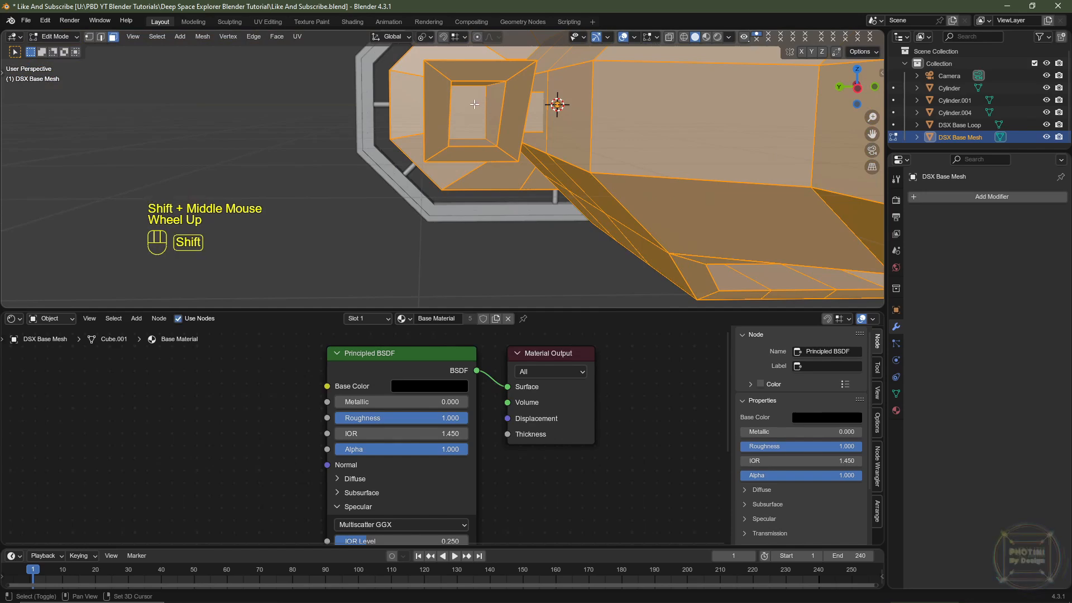
shift+click(478, 118)
middle_drag(485, 146, 571, 166)
alt+shift+click(551, 174)
Deselect the recessed end faces and the inner ring of faces in the wide opening on the front hull's underside
scroll(603, 162, down, 2)
scroll(564, 168, up, 2)
shift+click(545, 142)
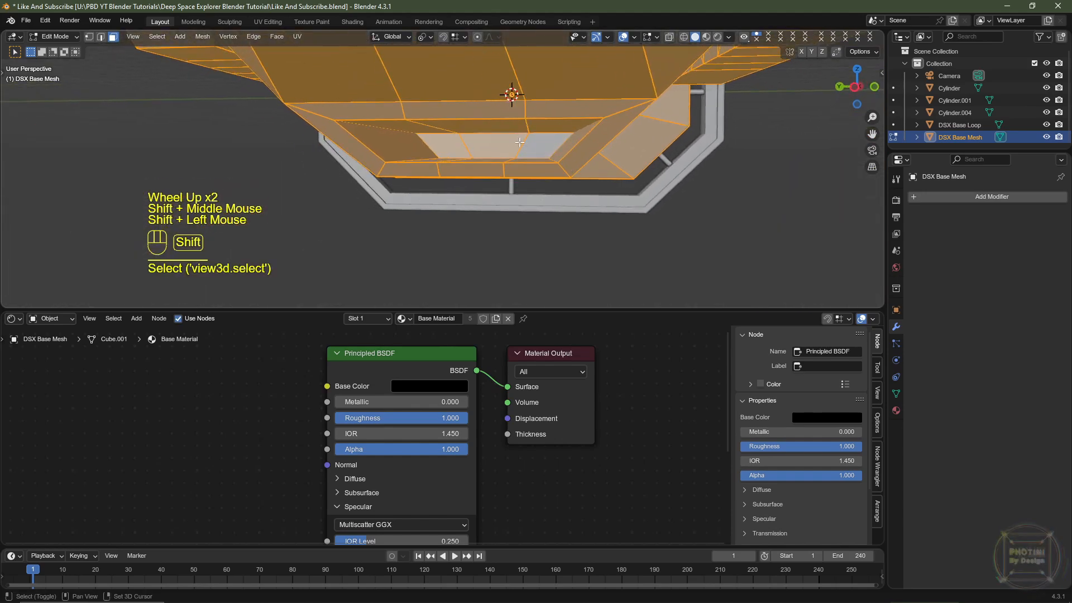
shift+click(509, 143)
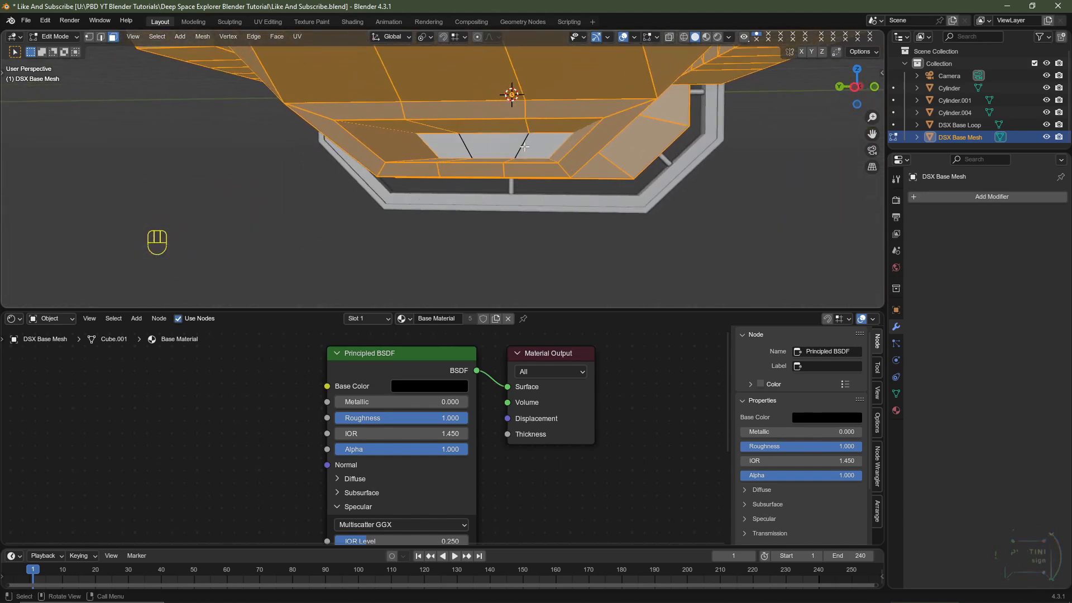
middle_drag(527, 144, 405, 181)
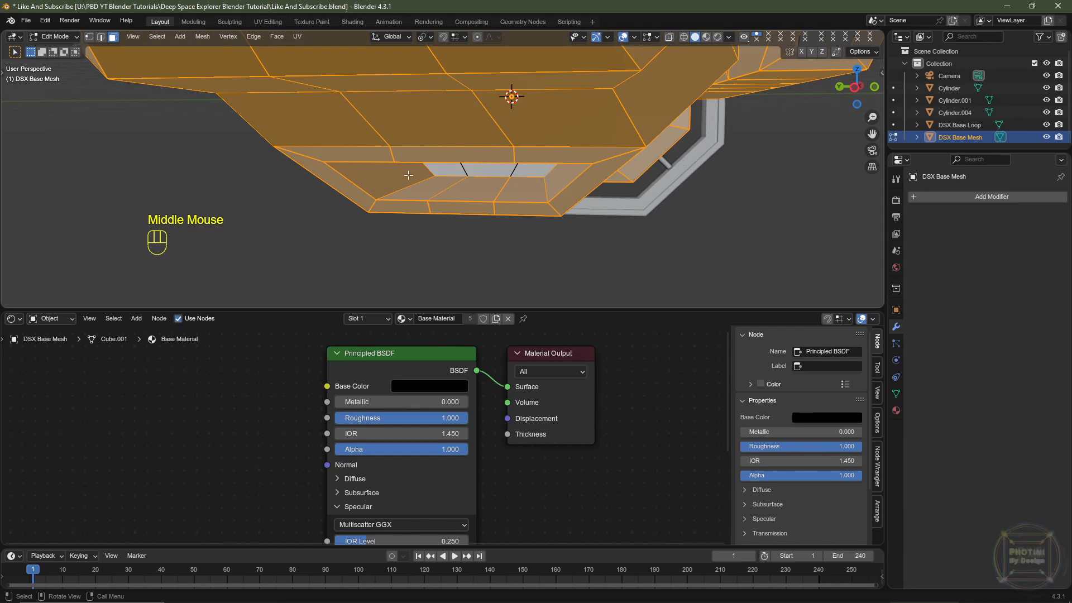
key(shift+alt)
alt+shift+click(416, 180)
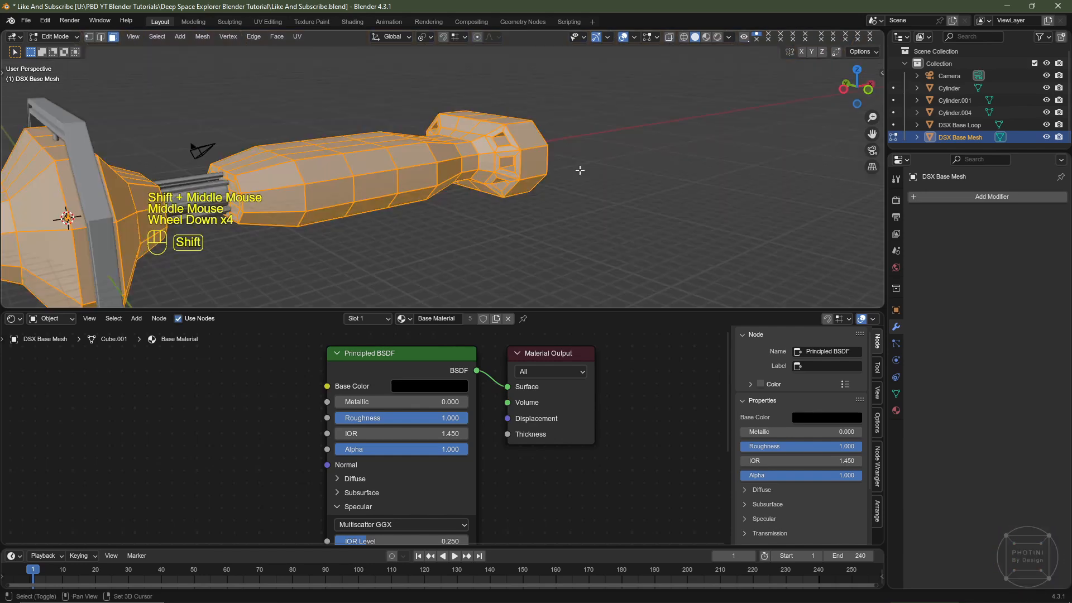
Deselect the recessed end faces of the three openings on one side of the rear engine block
scroll(591, 168, up, 2)
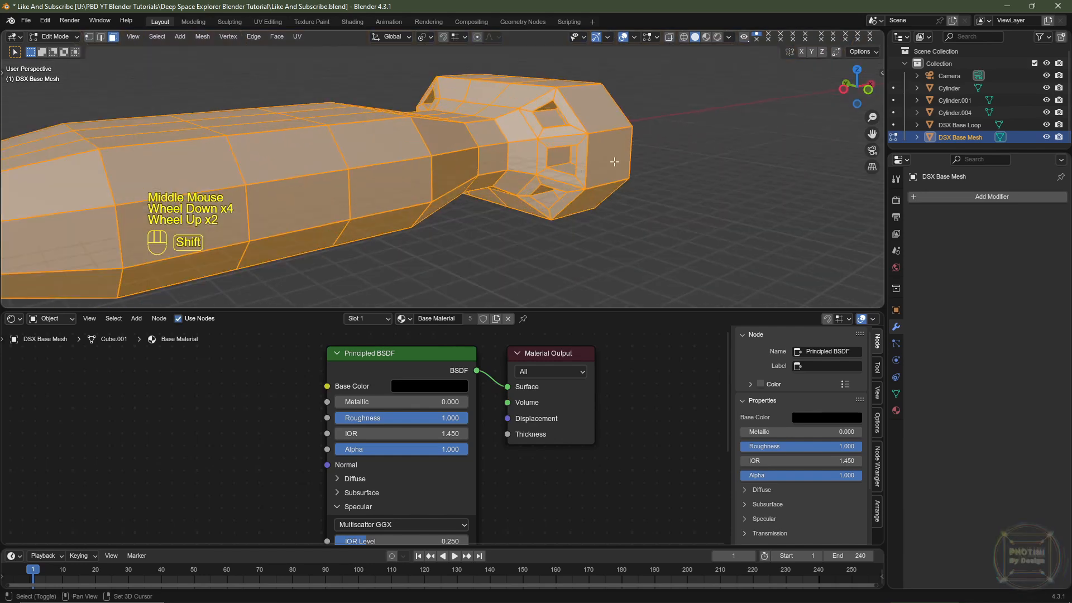
scroll(612, 162, up, 2)
shift+middle_drag(694, 147, 527, 93)
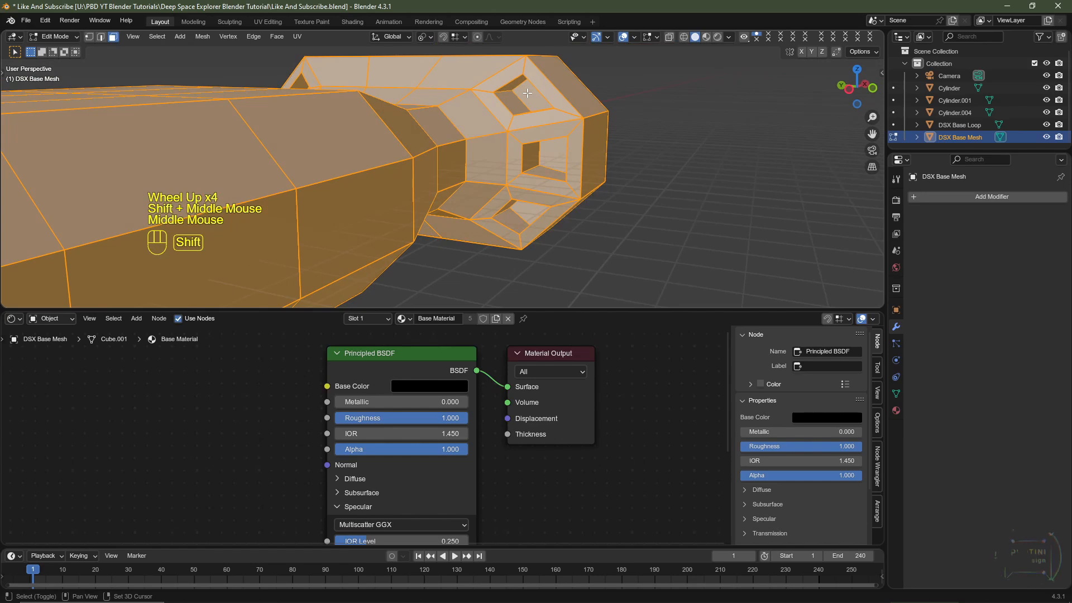
shift+click(527, 92)
shift+click(546, 164)
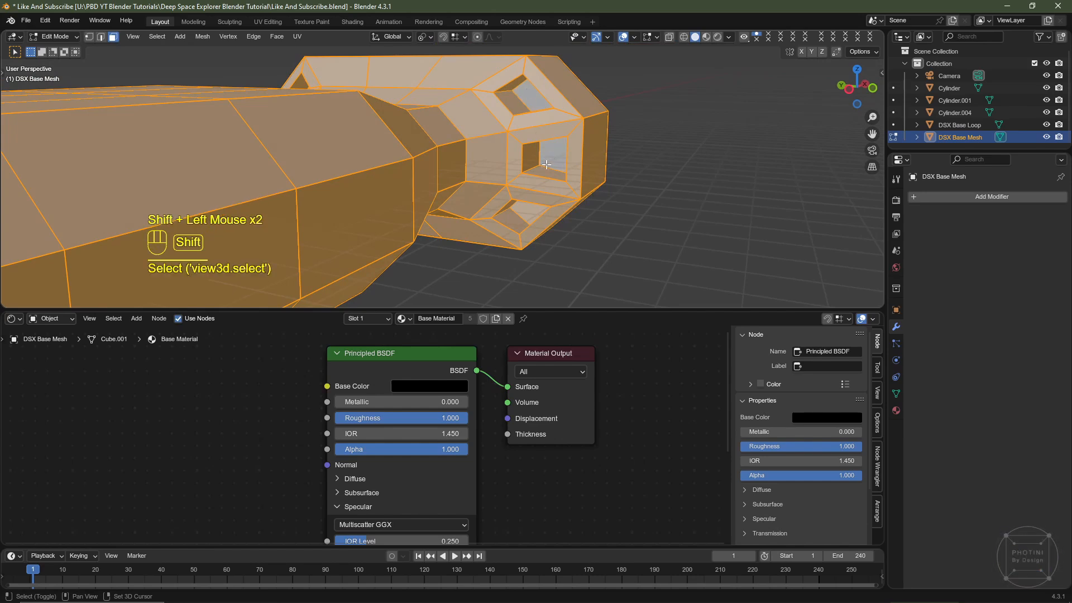
shift+click(524, 208)
Deselect the inner wall loops of the three openings on that side of the rear engine block
scroll(525, 208, up, 1)
middle_drag(525, 208, 562, 101)
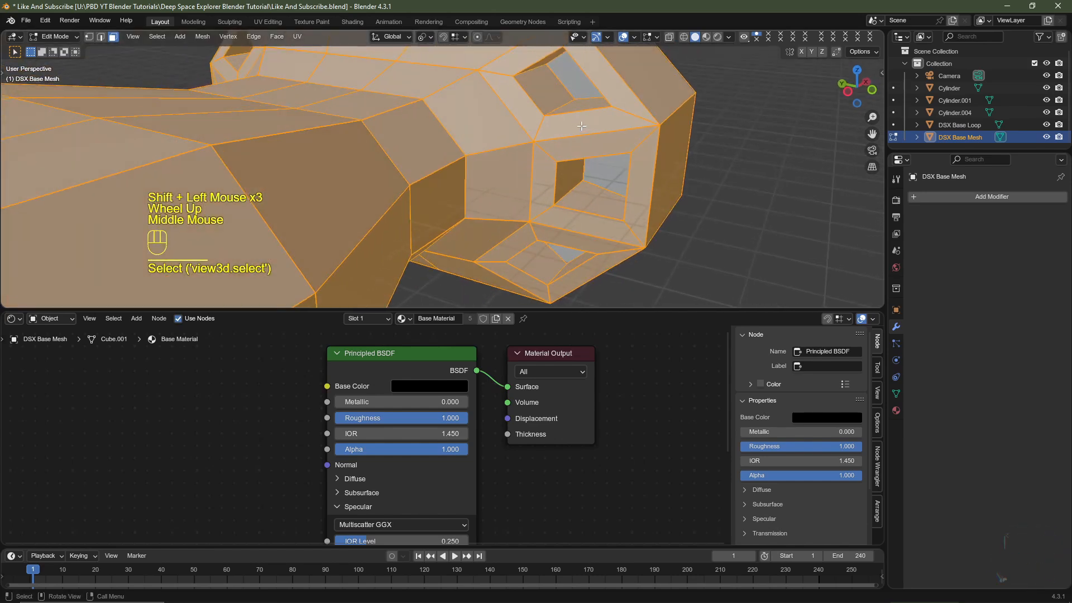
alt+shift+click(562, 100)
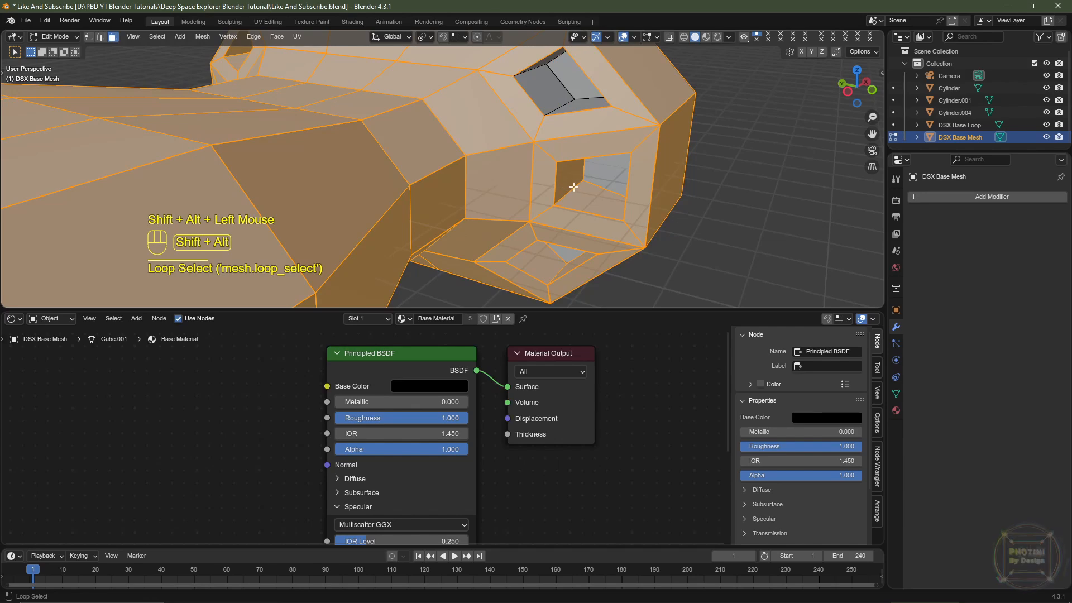
alt+shift+click(574, 187)
alt+shift+click(557, 267)
Deselect the recessed end faces and inner wall loops of the openings on the opposite side of the rear engine block
middle_drag(558, 267, 554, 162)
shift+click(424, 58)
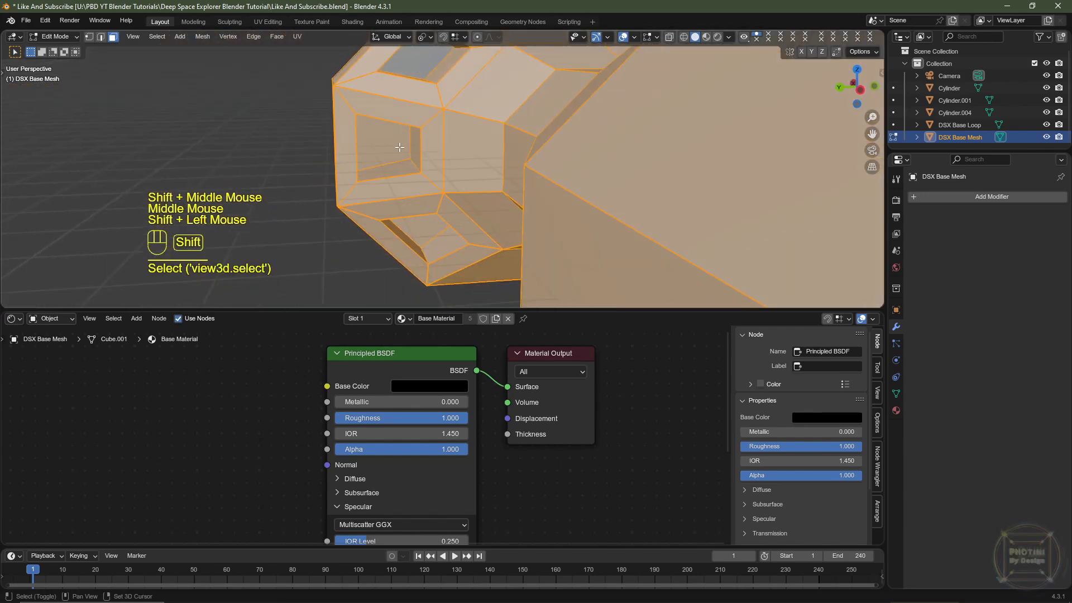
shift+click(400, 147)
middle_drag(399, 147, 425, 171)
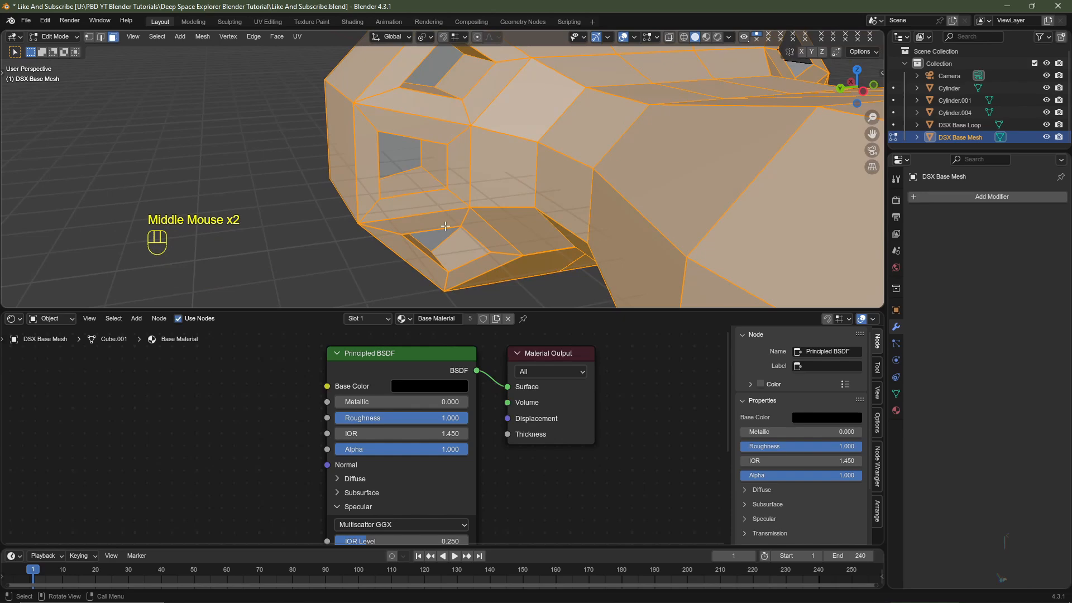
alt+shift+click(426, 172)
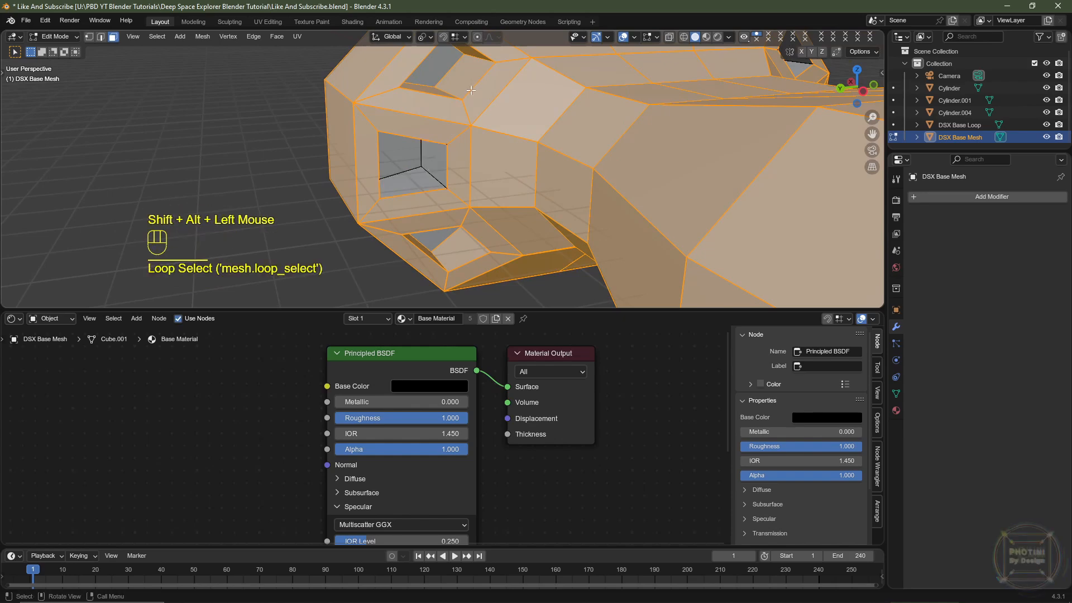
Deselect the nine recessed end faces in the three-by-three grid at the rear of the engine block
middle_drag(470, 93, 469, 149)
scroll(536, 162, down, 3)
scroll(464, 172, up, 2)
scroll(565, 179, up, 2)
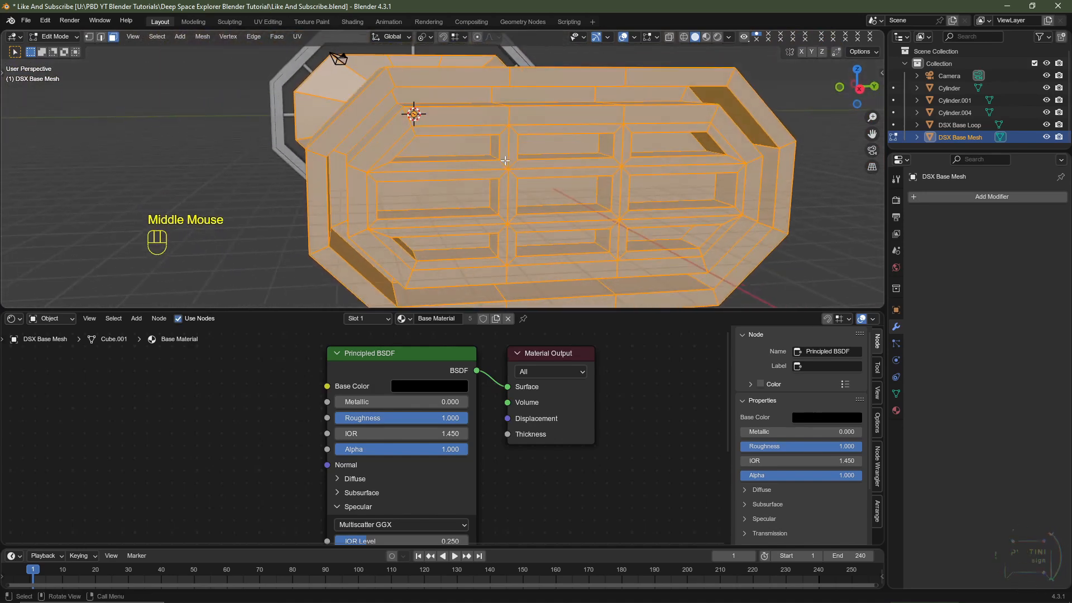
shift+click(468, 148)
shift+click(561, 146)
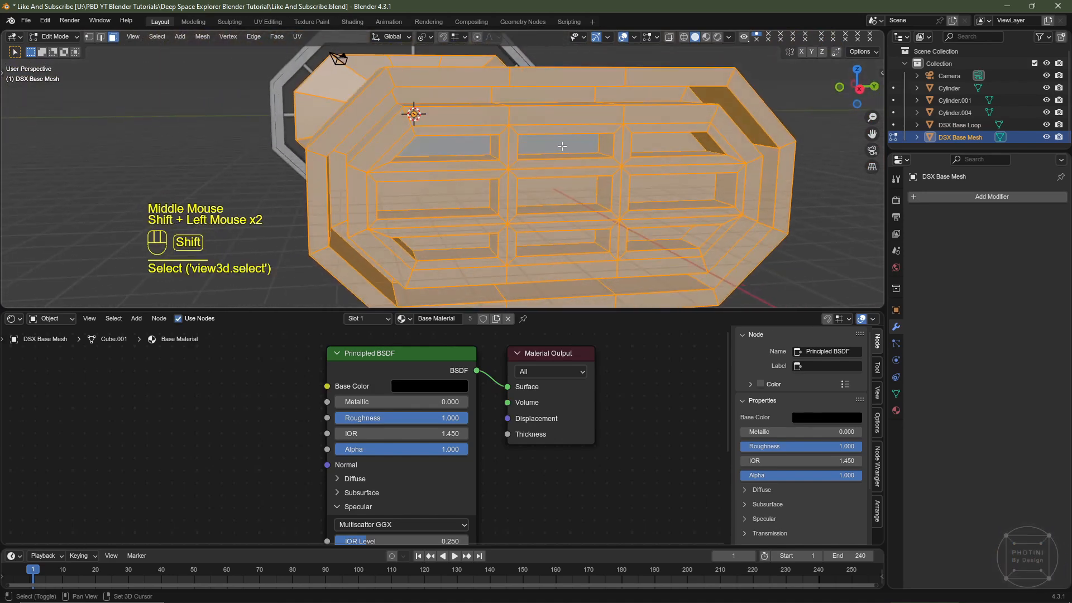
shift+click(658, 146)
shift+click(668, 188)
shift+click(565, 191)
shift+click(454, 195)
shift+click(459, 242)
shift+click(573, 239)
shift+click(659, 243)
Deselect the inner wall loops of all nine recesses in the engine block's rear grid
shift+middle_drag(745, 234, 561, 185)
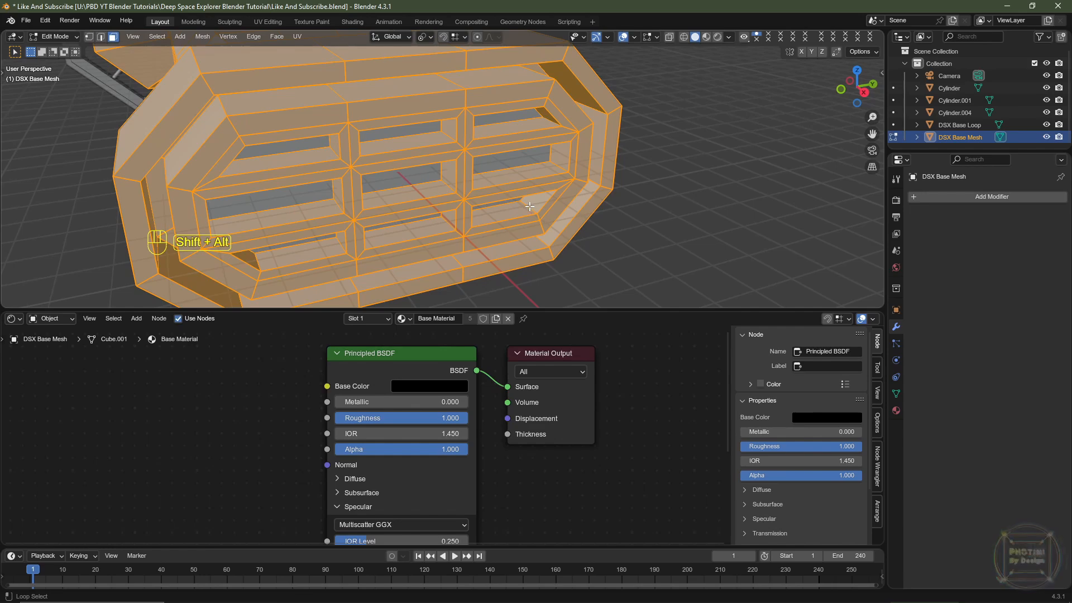
alt+shift+click(500, 215)
alt+shift+click(449, 225)
alt+shift+click(341, 255)
alt+shift+click(339, 205)
alt+shift+click(448, 183)
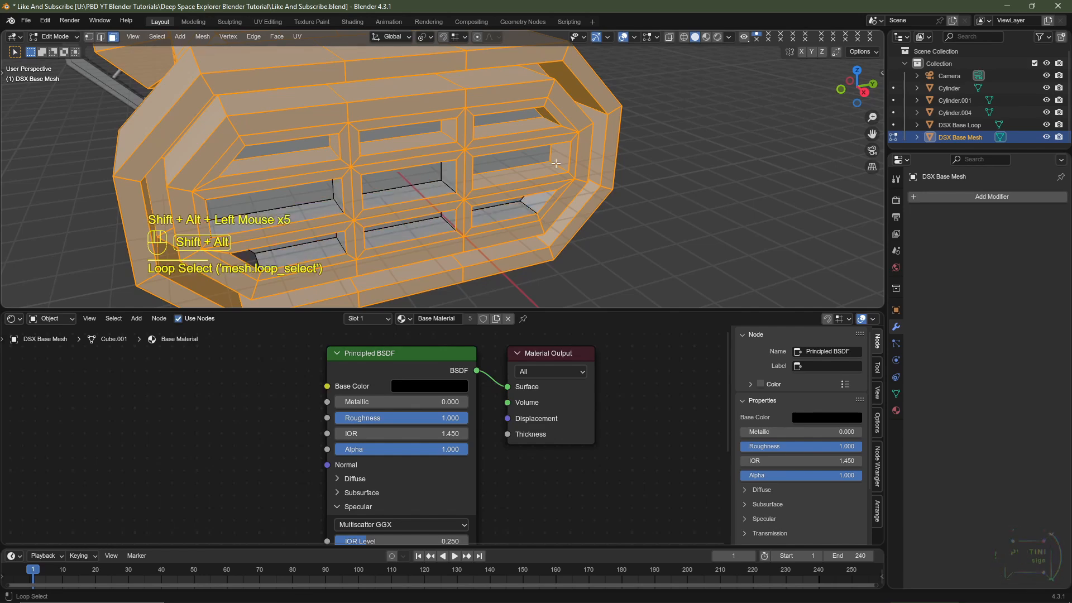
alt+shift+click(560, 167)
alt+shift+click(547, 119)
alt+shift+click(449, 133)
alt+shift+click(335, 152)
Deselect the face loops inside the recessed channel that surrounds the engine block's rear grid
middle_drag(523, 166, 328, 115)
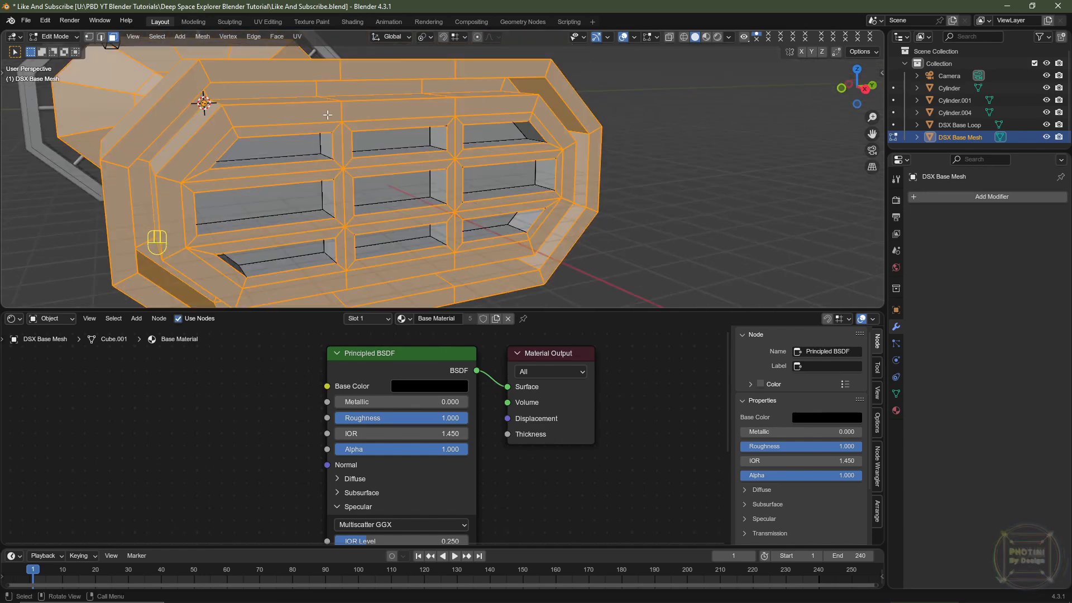
key(shift+alt)
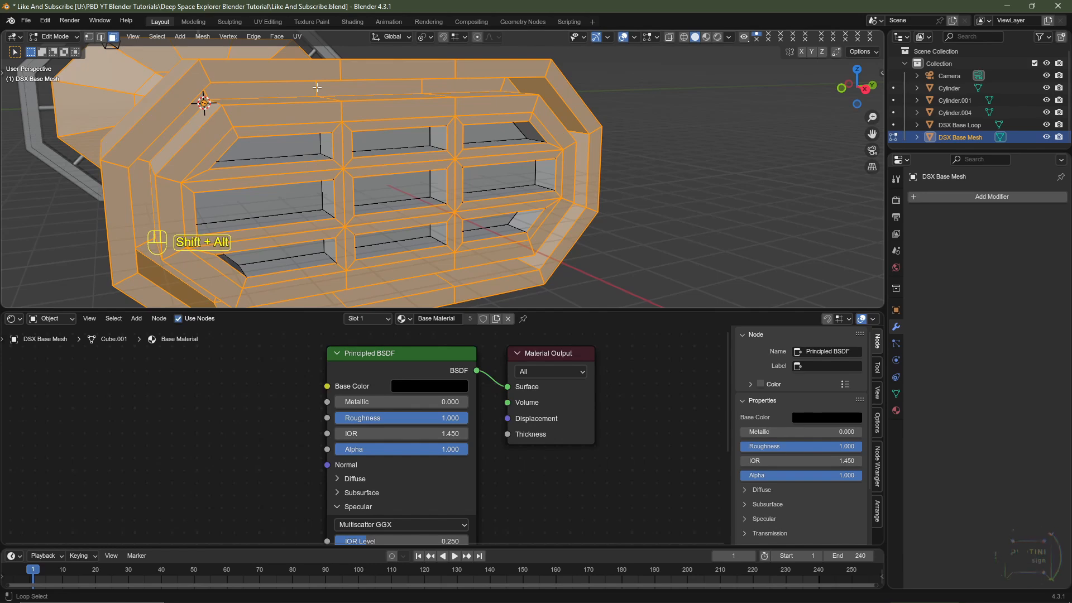
alt+shift+click(316, 88)
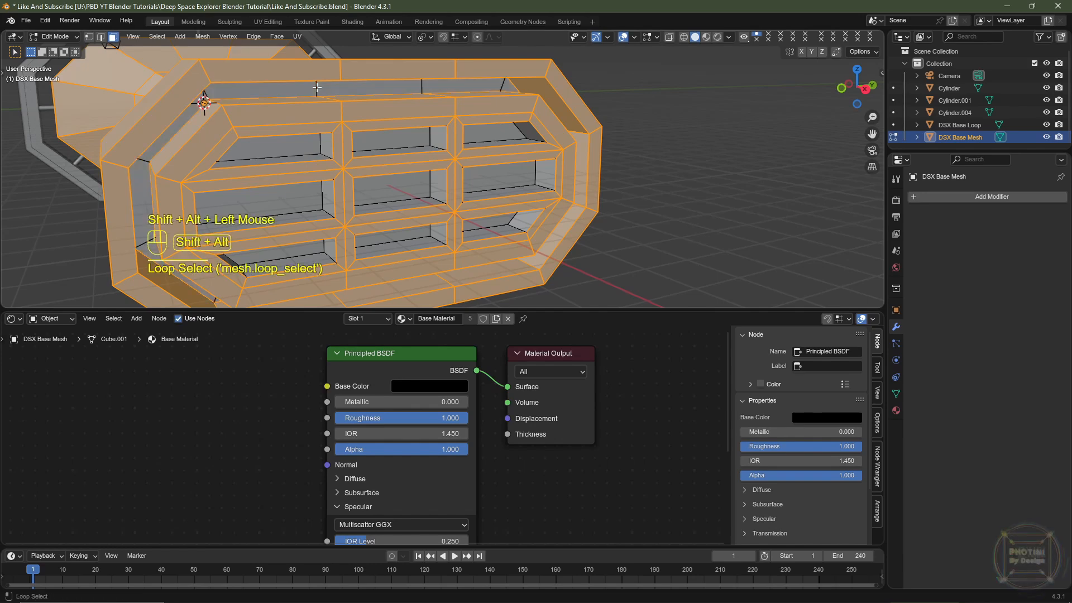
middle_drag(317, 87, 327, 62)
alt+shift+click(322, 100)
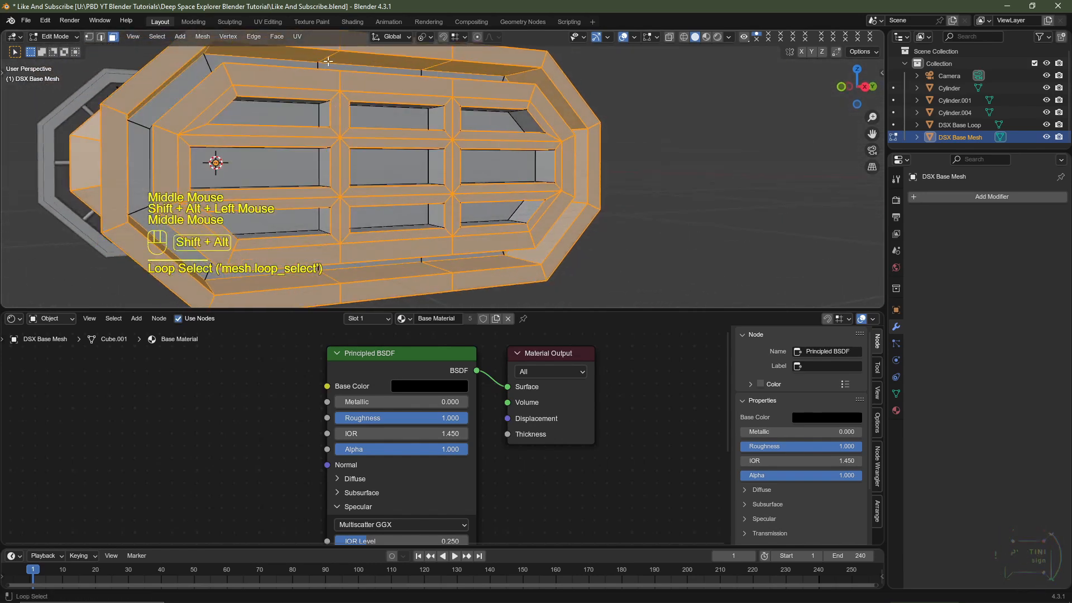
alt+shift+click(328, 61)
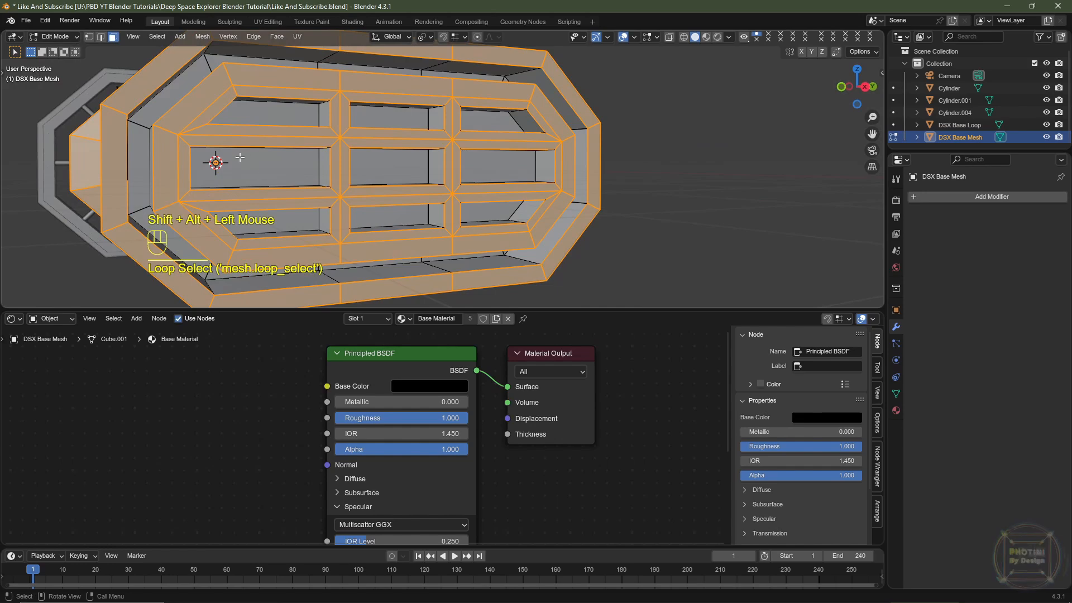
Review the face selection along the whole ship and enlarge the 3D viewport by shrinking the node editor
middle_drag(289, 177, 332, 193)
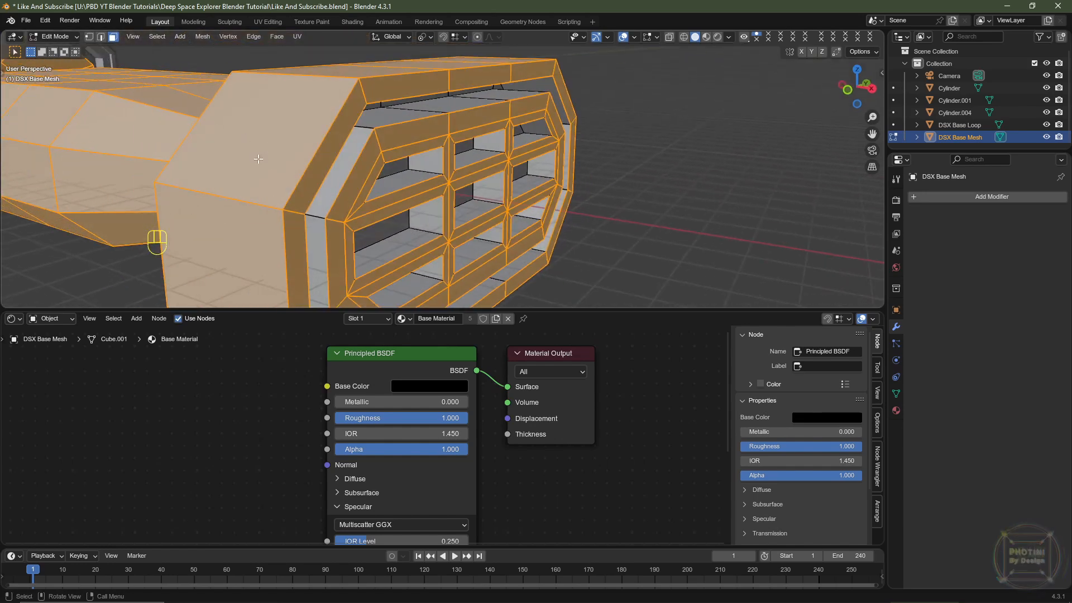
middle_drag(190, 127, 360, 157)
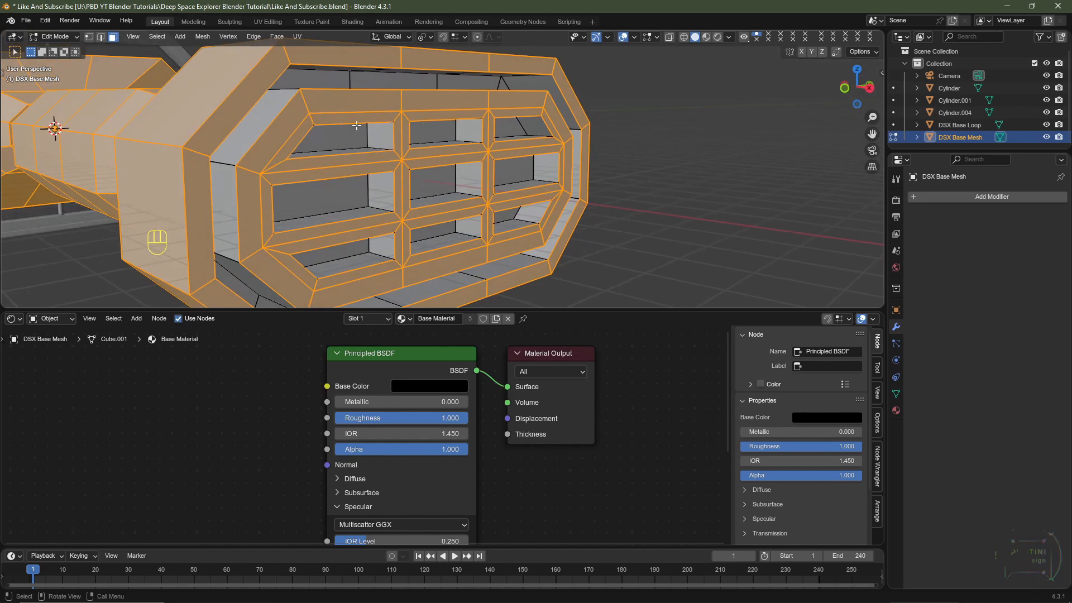
scroll(306, 137, down, 2)
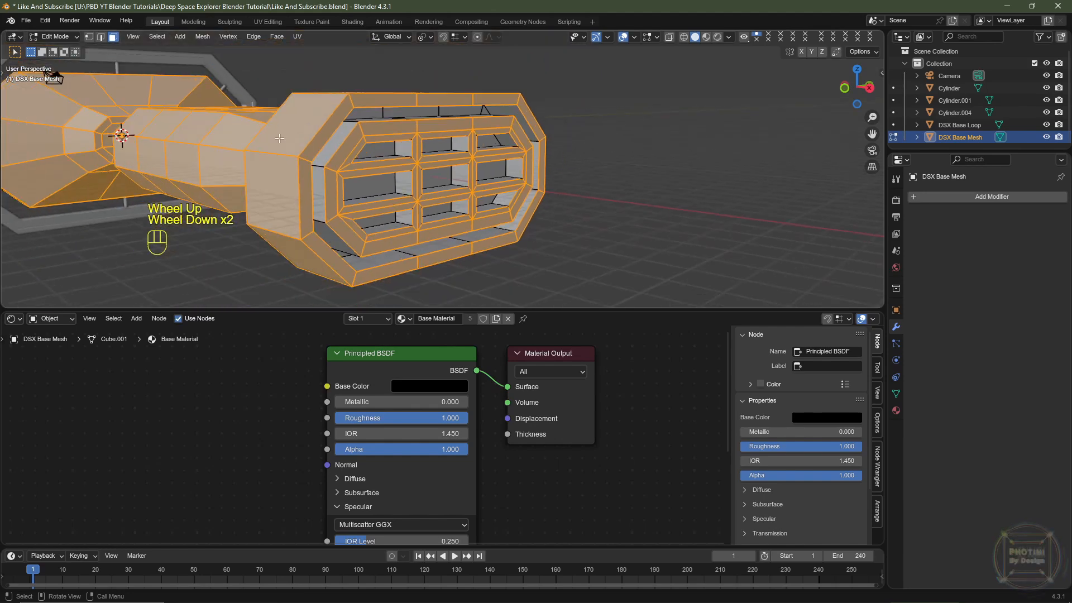
scroll(346, 140, down, 3)
middle_drag(306, 137, 468, 128)
scroll(468, 127, down, 2)
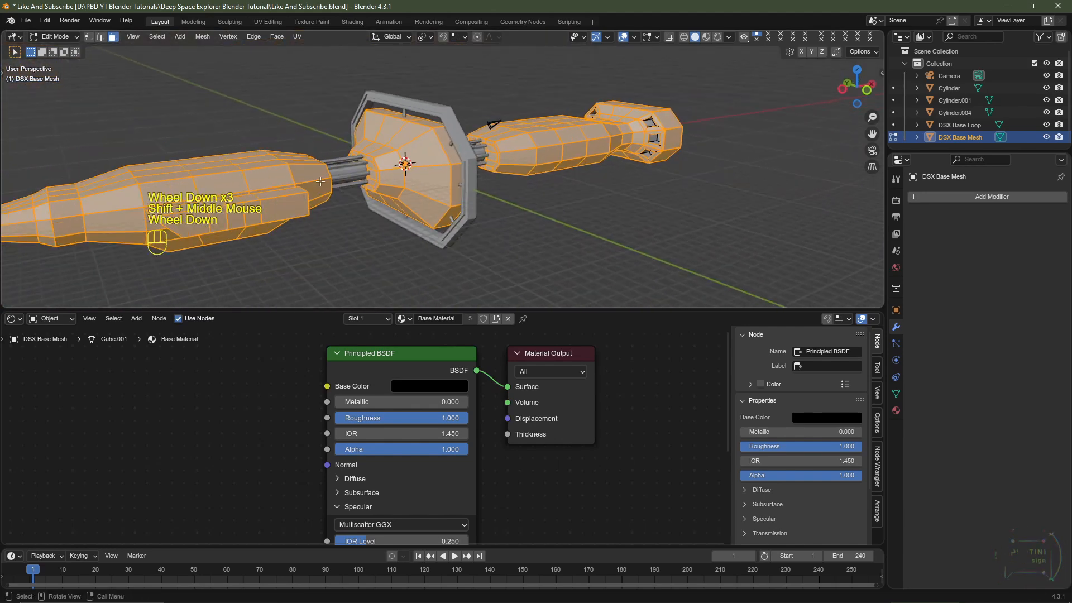
shift+middle_drag(410, 154, 517, 130)
scroll(502, 146, up, 1)
shift+middle_drag(478, 170, 429, 199)
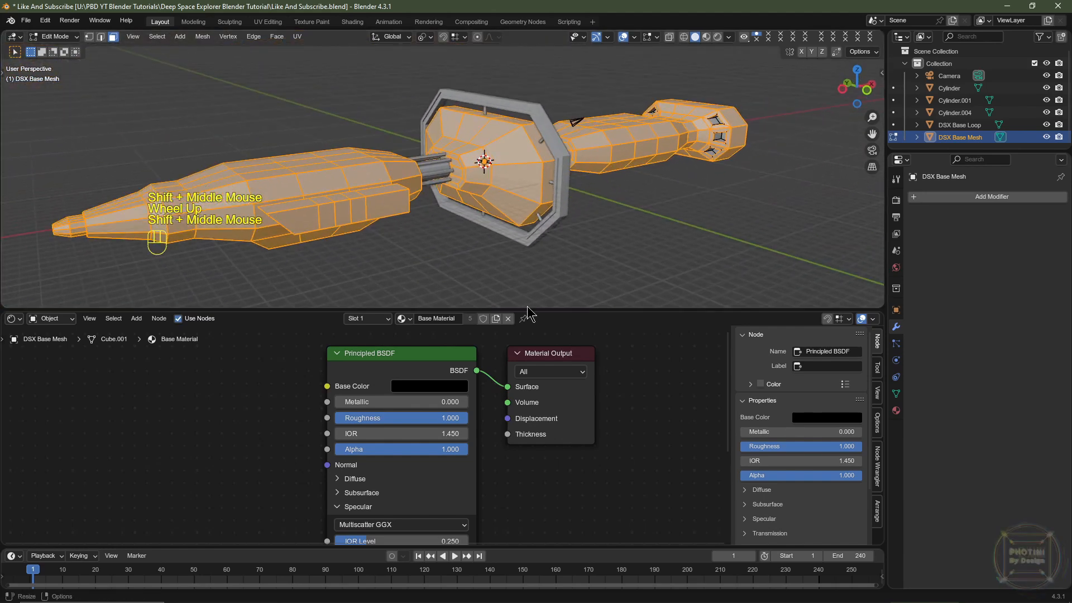
drag(527, 308, 520, 486)
scroll(424, 390, up, 2)
shift+middle_drag(391, 363, 371, 354)
scroll(396, 367, down, 2)
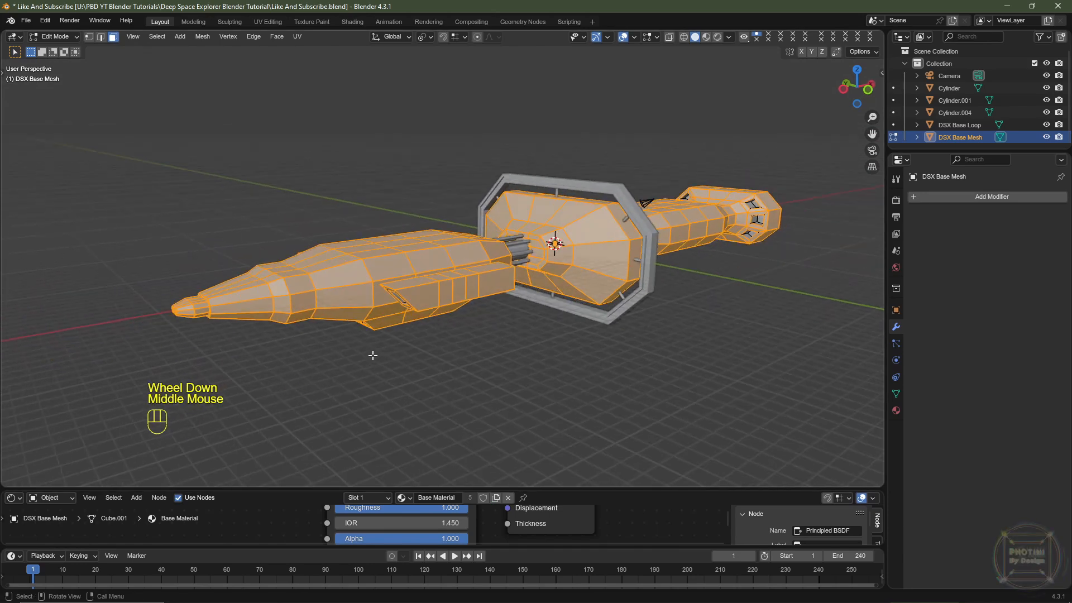
Open the Discombobulator settings for the selected faces, move the dialog clear of the ship and open the minimum protrusion height for editing
key(shift+a)
click(360, 400)
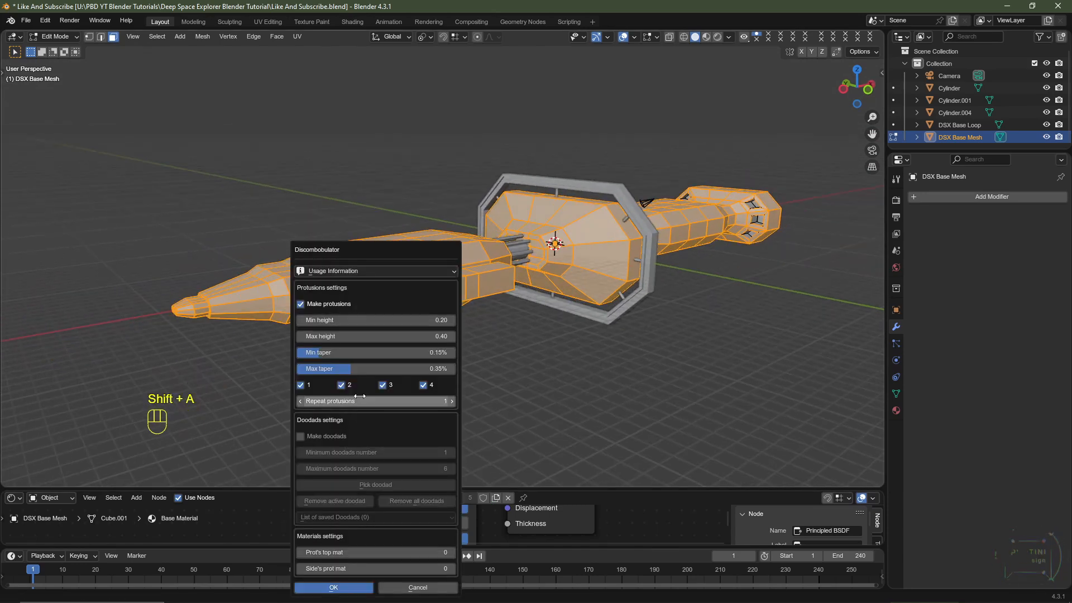
drag(376, 247, 116, 156)
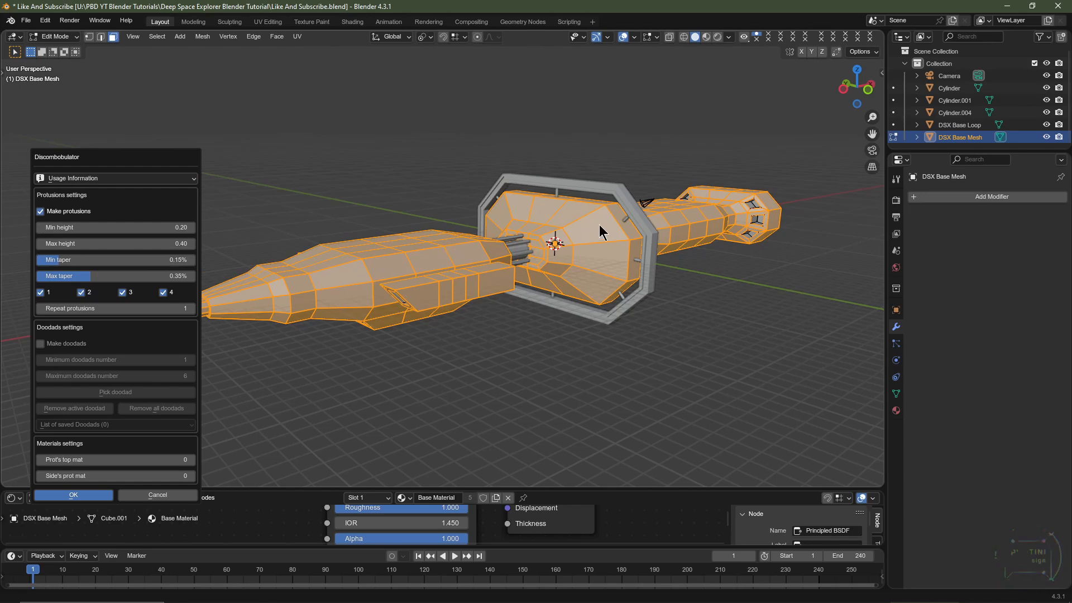
click(138, 226)
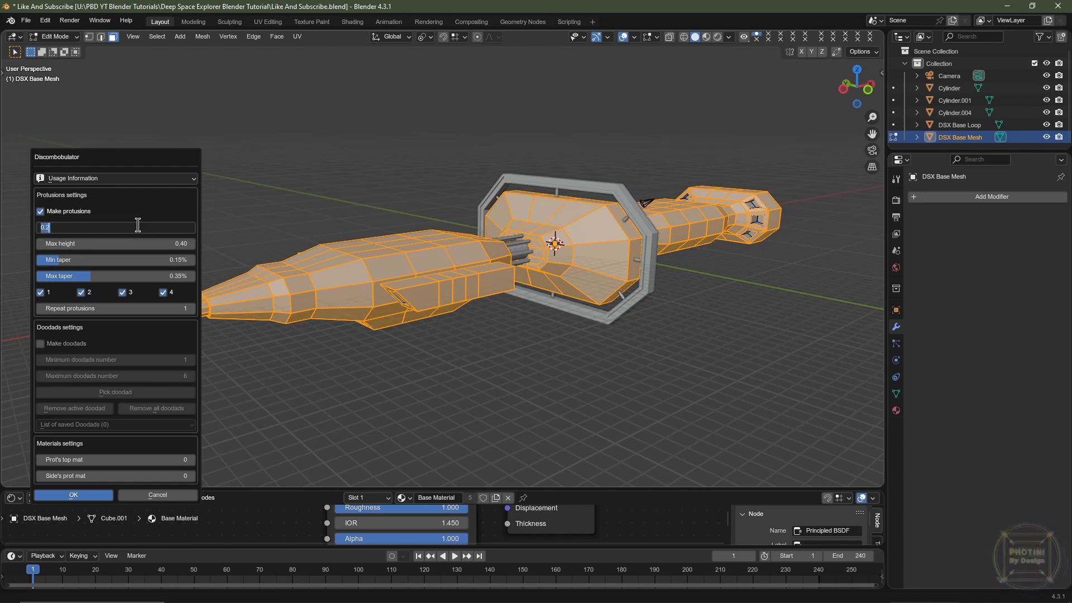
Set the Discombobulator protrusions to min height 0.1, max height 0.2, min taper 0.05 and max taper 0.15
key(Tab)
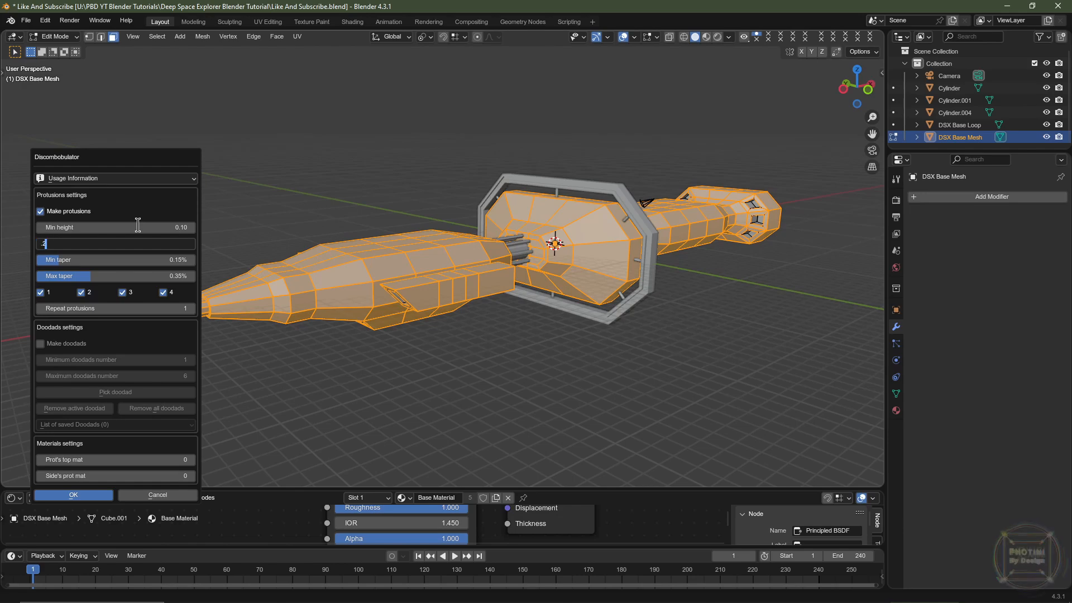
text(.2)
key(Tab)
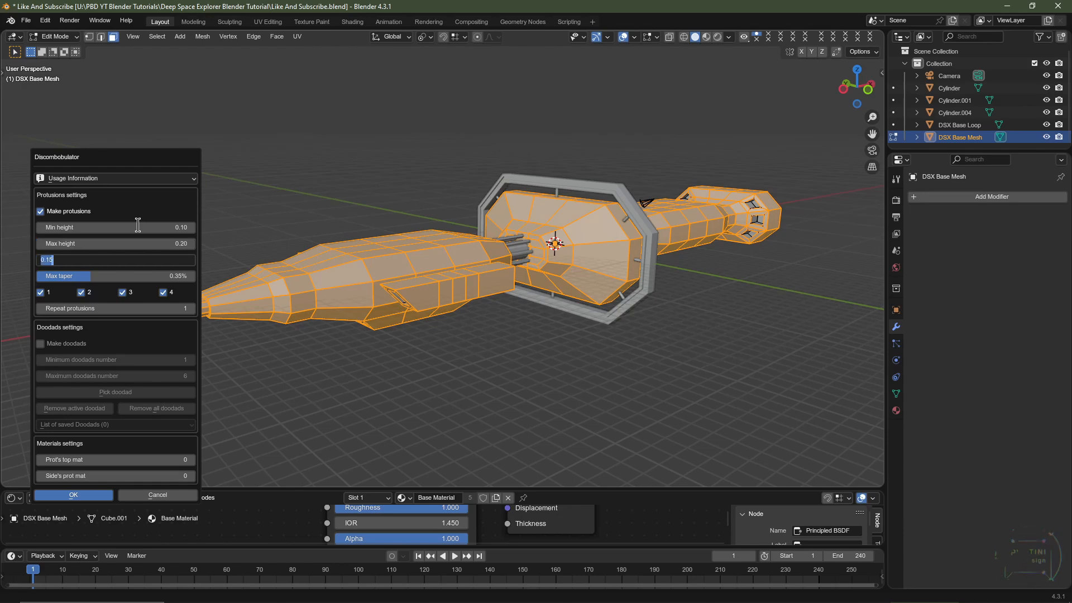
key(Tab)
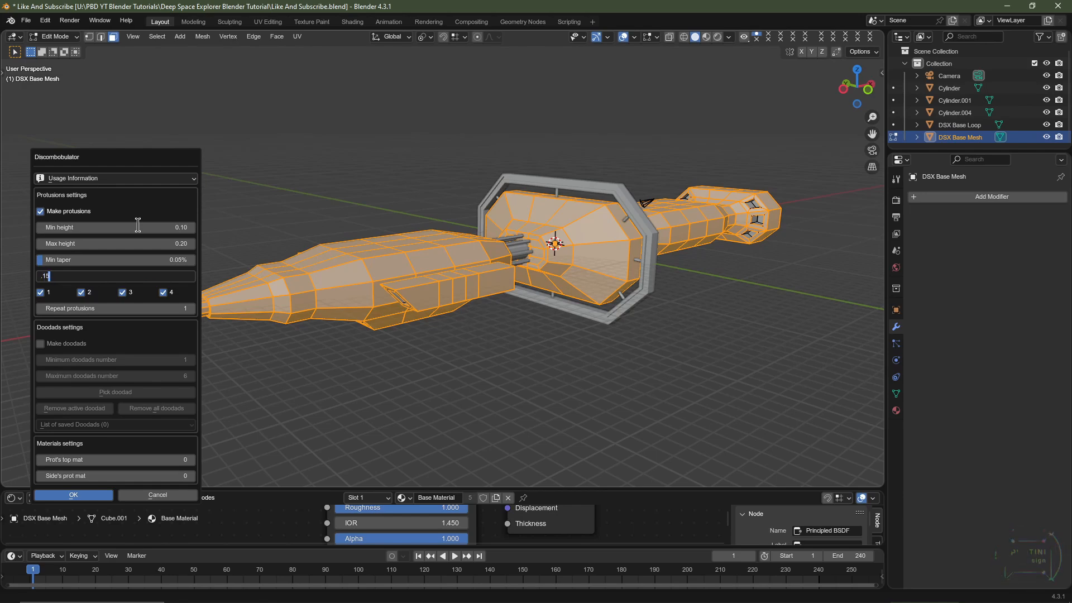
key(Return)
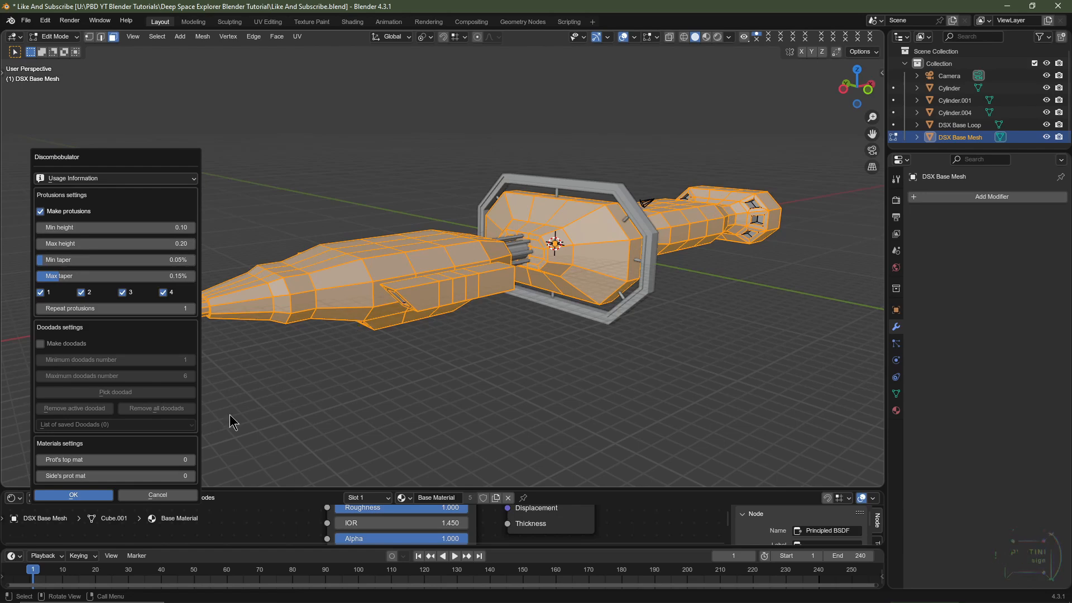
Generate the protruding panels on the hull and regenerate their random pattern, keeping the min height at 0.10
click(73, 495)
scroll(514, 275, up, 2)
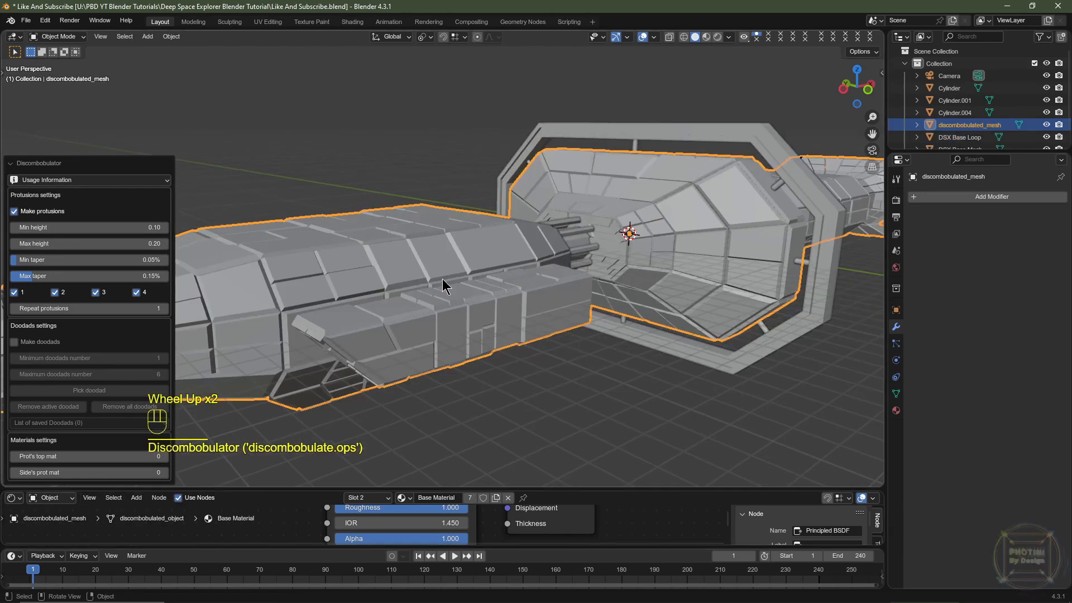
middle_drag(442, 279, 571, 243)
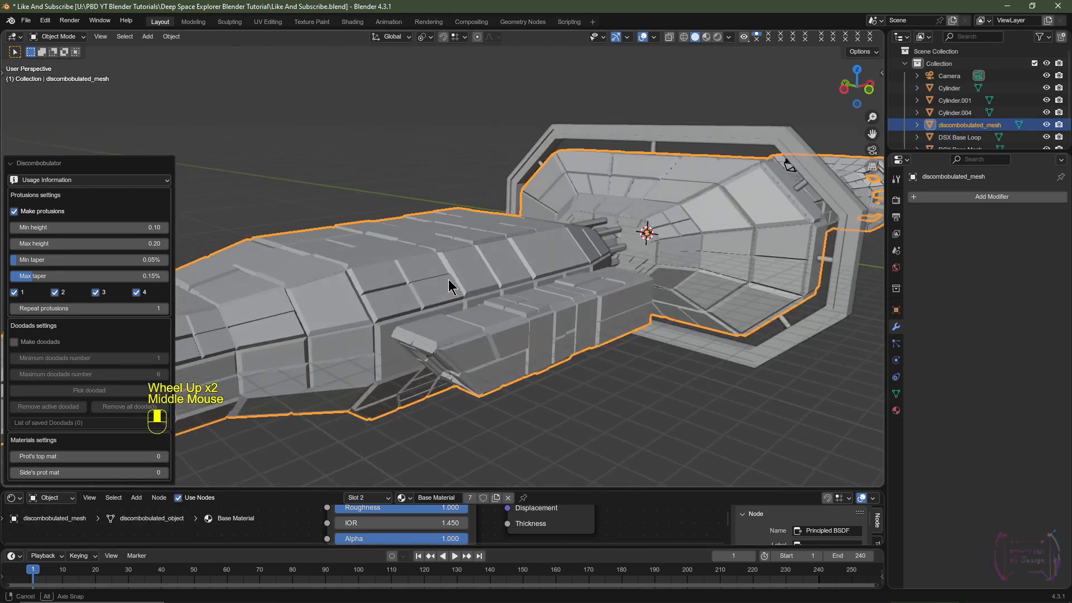
click(123, 227)
drag(123, 228, 167, 226)
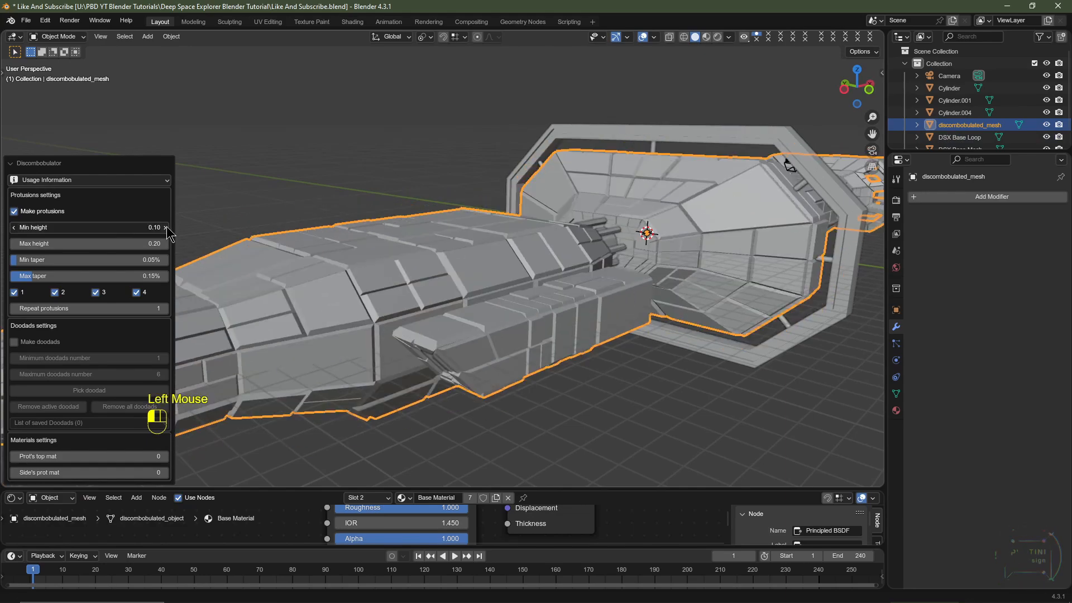
scroll(141, 214, down, 2)
scroll(575, 274, up, 2)
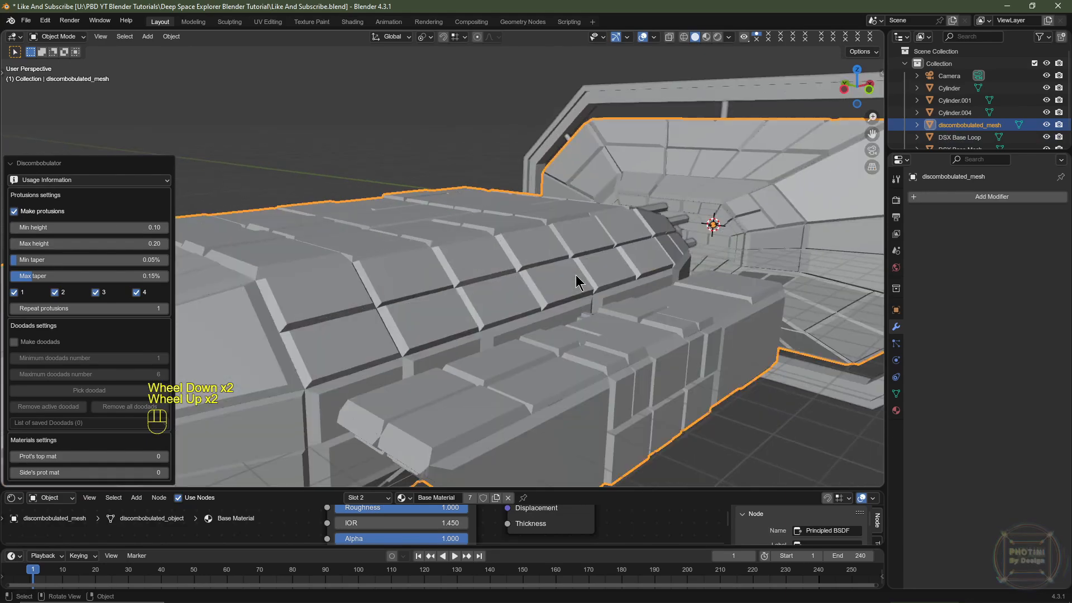
middle_drag(575, 275, 450, 276)
scroll(656, 275, down, 2)
scroll(450, 276, up, 1)
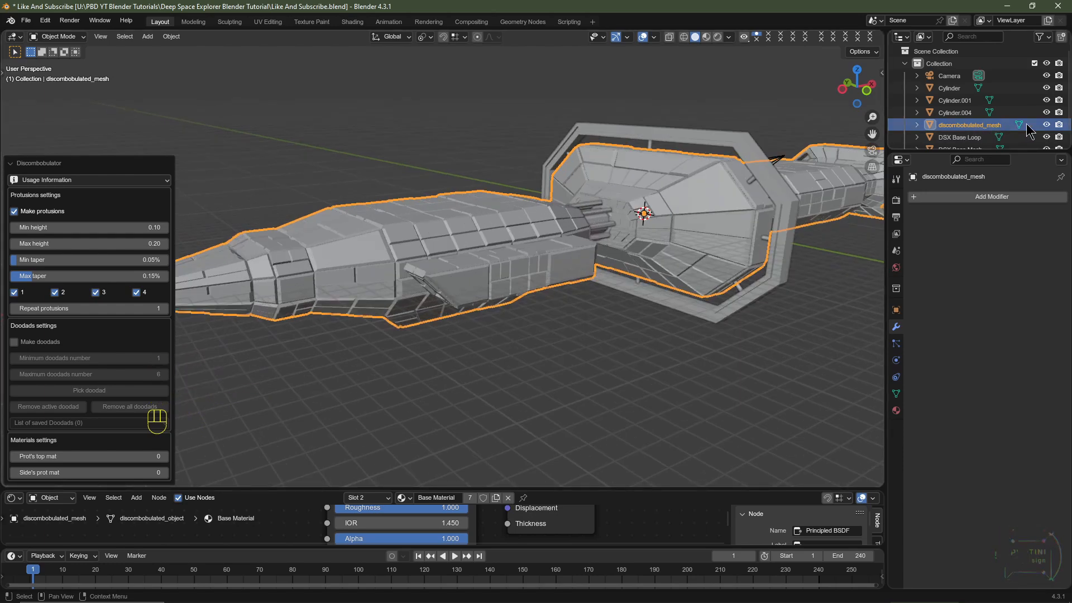
Hide the generated panel mesh and invert the face selection of DSX Base Mesh to pick its recessed openings
click(1047, 126)
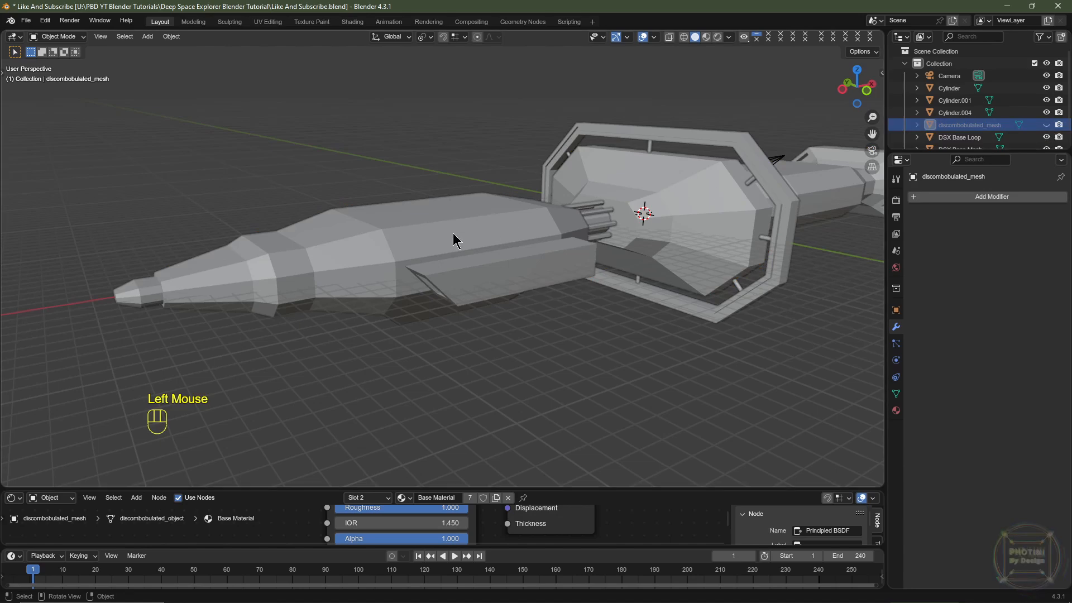
click(429, 247)
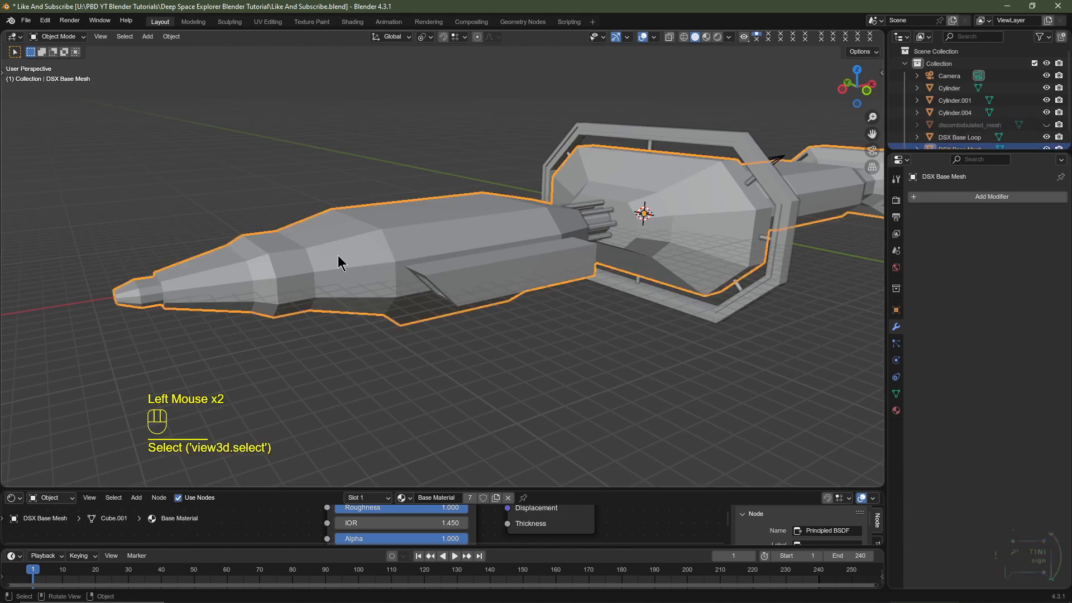
key(Tab)
shift+scroll(590, 267, up, 1)
middle_drag(337, 256, 560, 279)
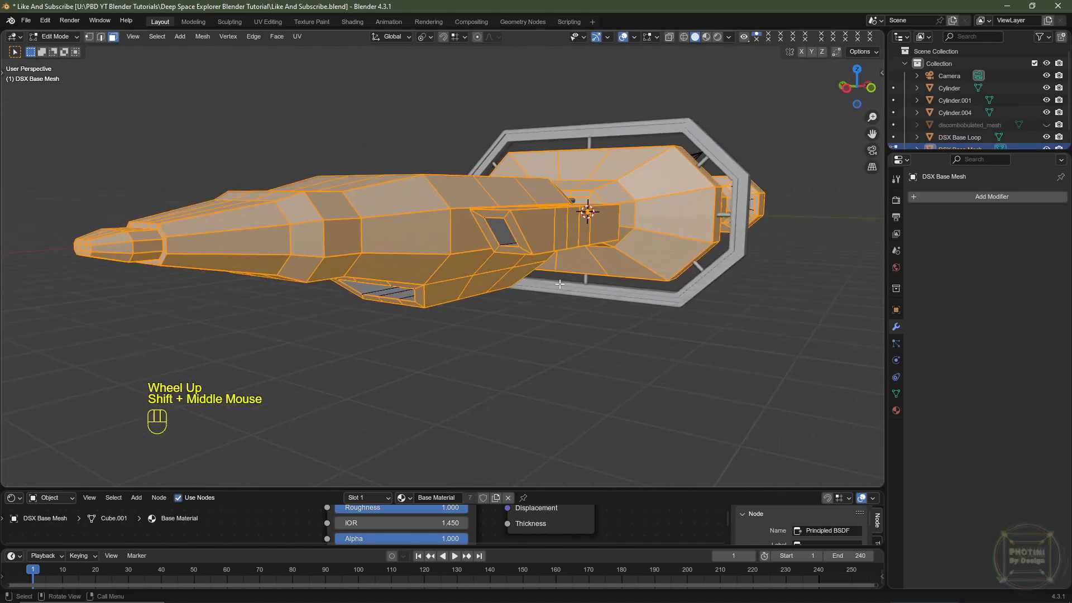
scroll(560, 279, down, 1)
key(ctrl+i)
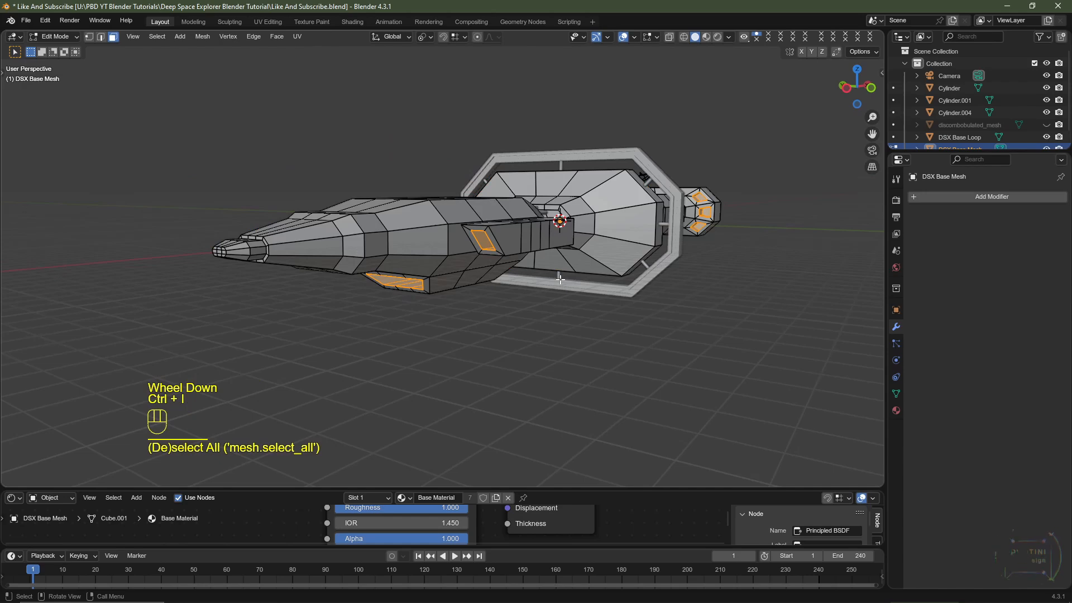
middle_drag(736, 293, 550, 306)
scroll(534, 291, up, 3)
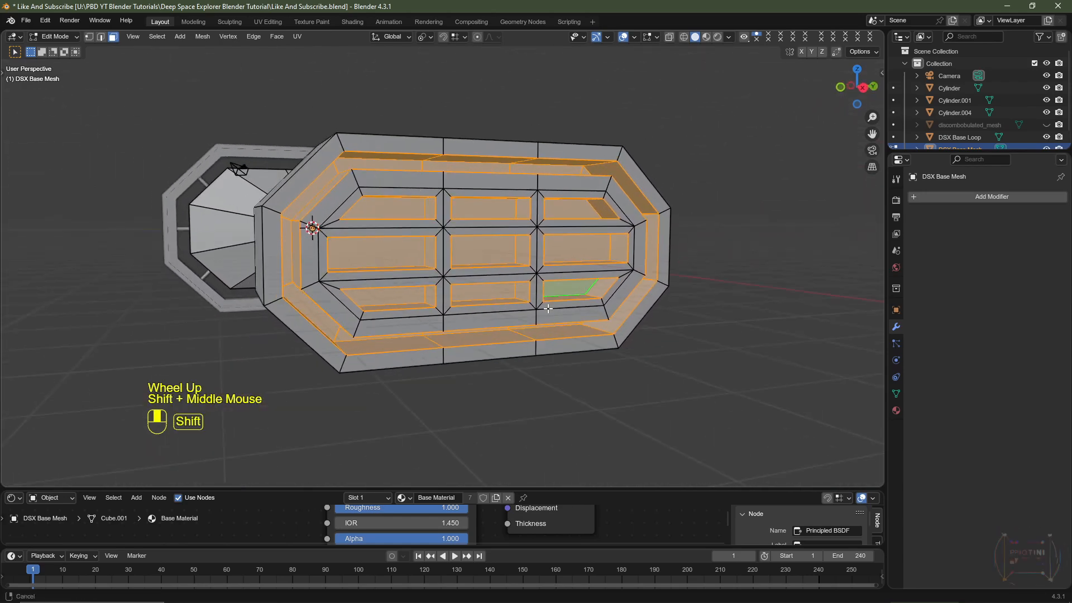
Generate Discombobulator protrusions on the selected recessed faces of the base mesh
key(shift+a)
click(430, 322)
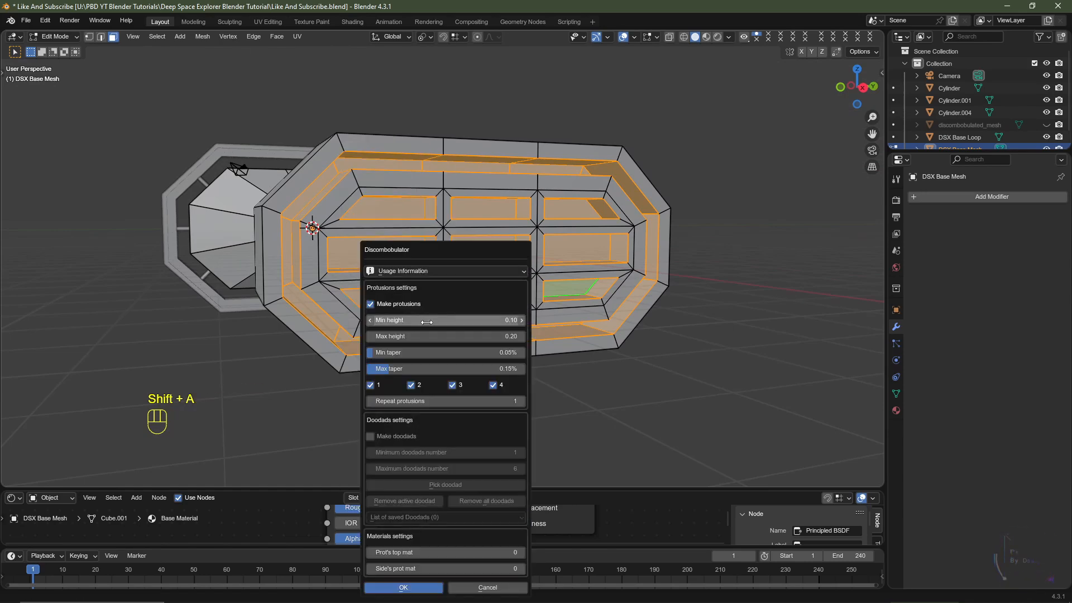
click(403, 587)
scroll(421, 192, up, 4)
shift+middle_drag(421, 191, 361, 198)
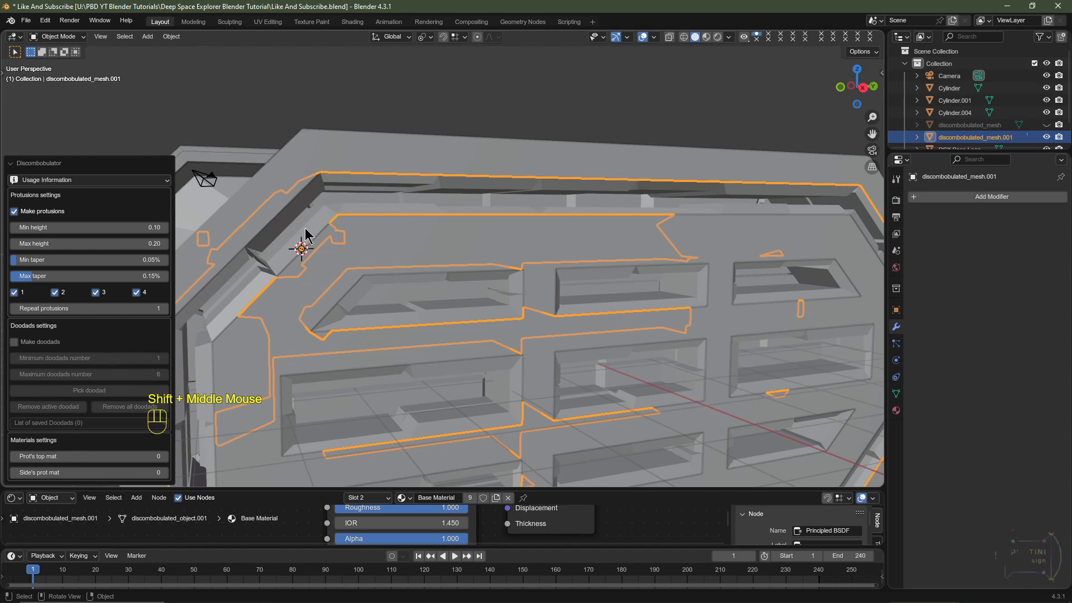
Set the new recess protrusions to min height 0.05 and max height 0.1
click(126, 223)
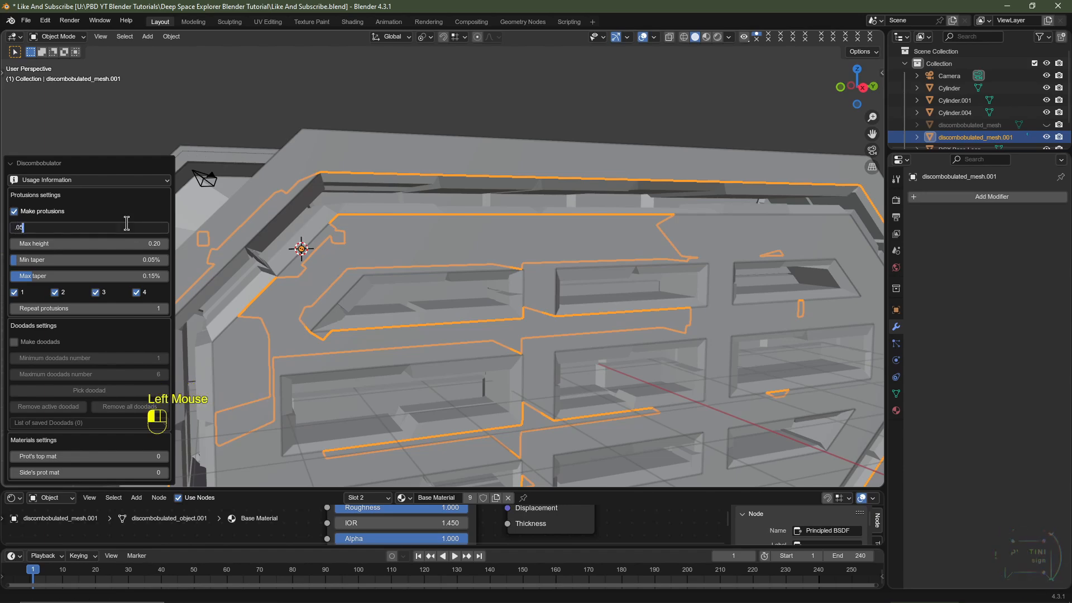
key(Tab)
text(.1)
key(Return)
middle_drag(447, 243, 558, 262)
scroll(636, 265, down, 6)
scroll(590, 275, up, 3)
scroll(655, 240, up, 1)
scroll(551, 270, down, 2)
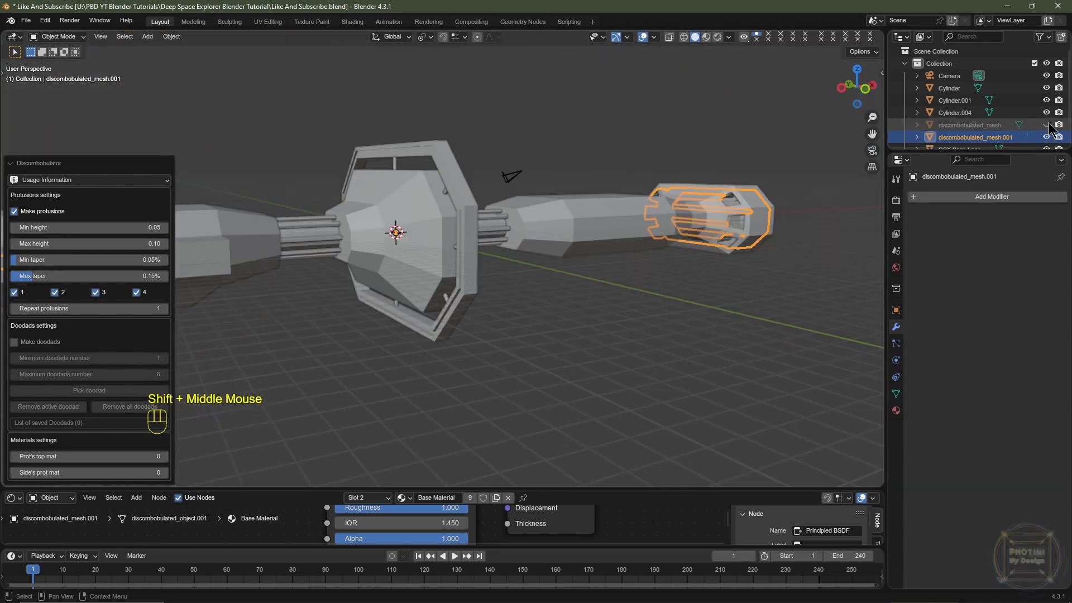
Unhide the hull panel mesh discombobulated_mesh and join the recess protrusions into it
click(1047, 125)
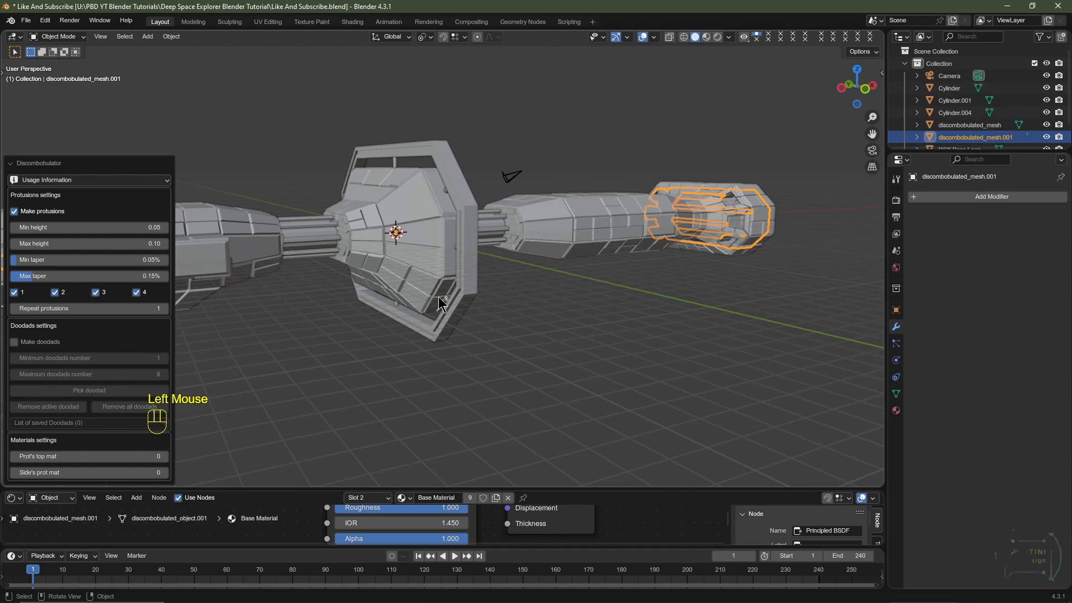
key(ctrl+z)
middle_drag(439, 297, 235, 242)
shift+middle_drag(234, 241, 407, 241)
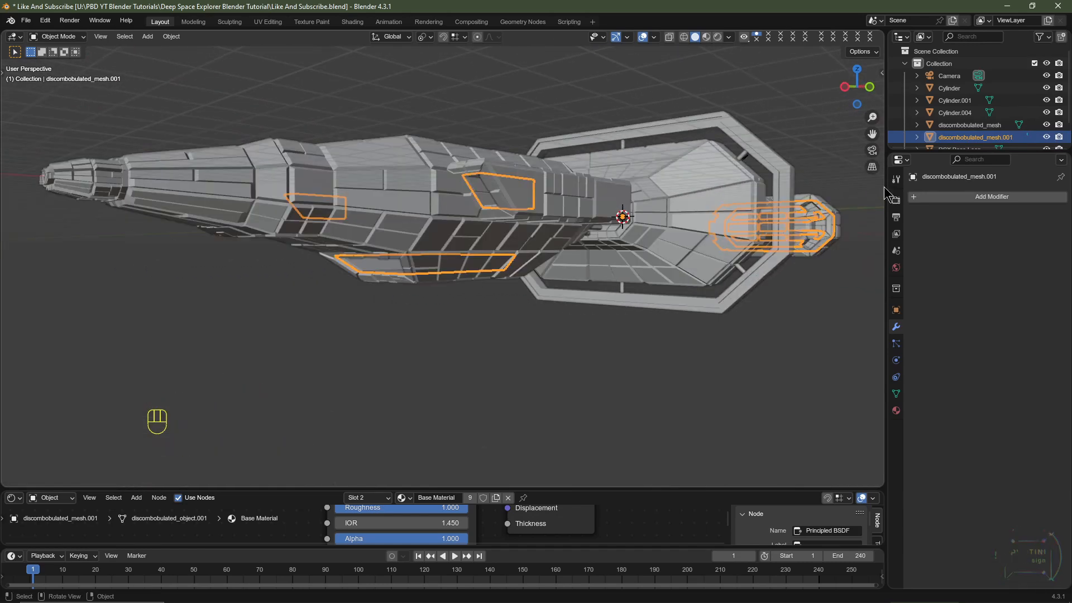
shift+click(397, 190)
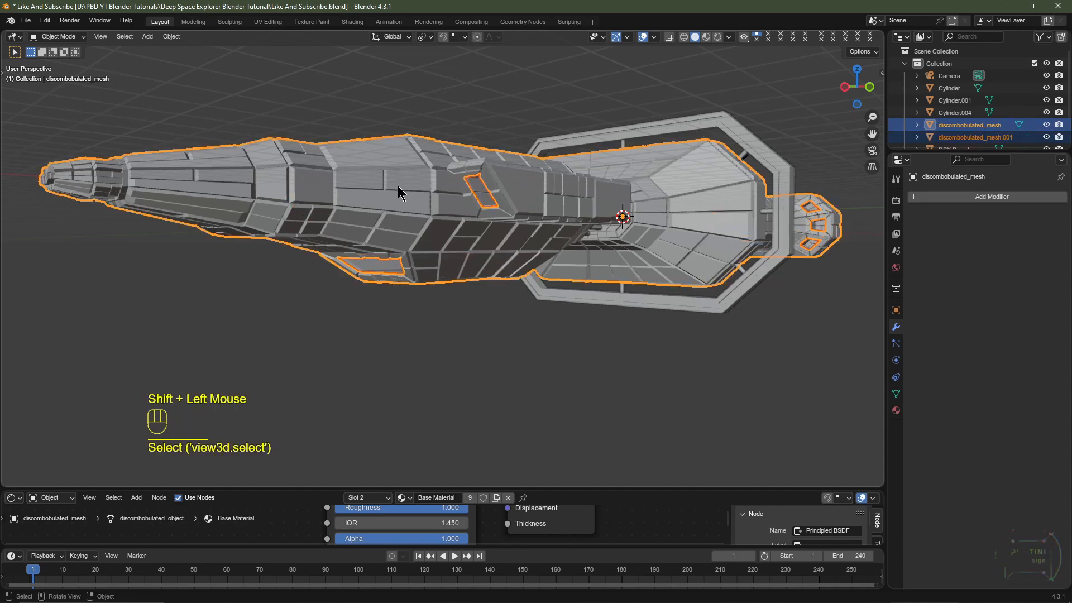
key(ctrl+j)
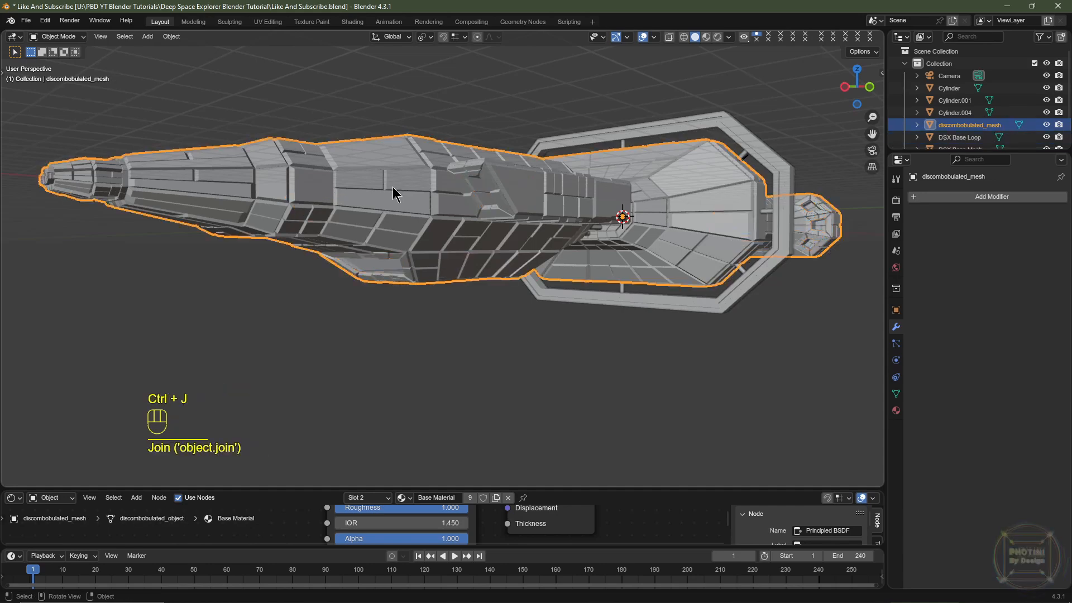
key(g)
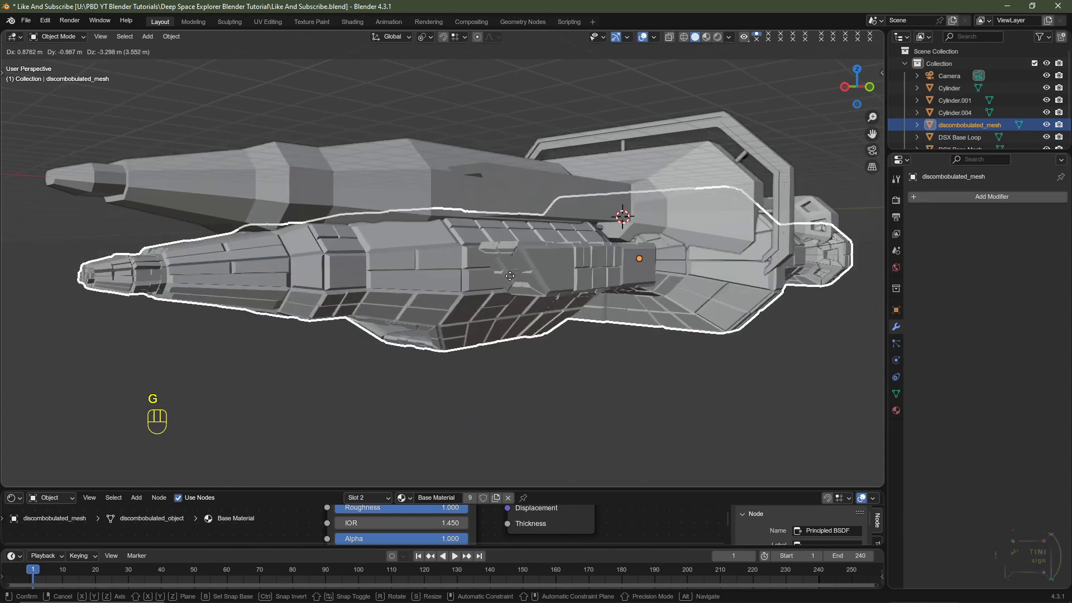
right_click(506, 318)
middle_drag(505, 318, 665, 172)
scroll(430, 165, up, 2)
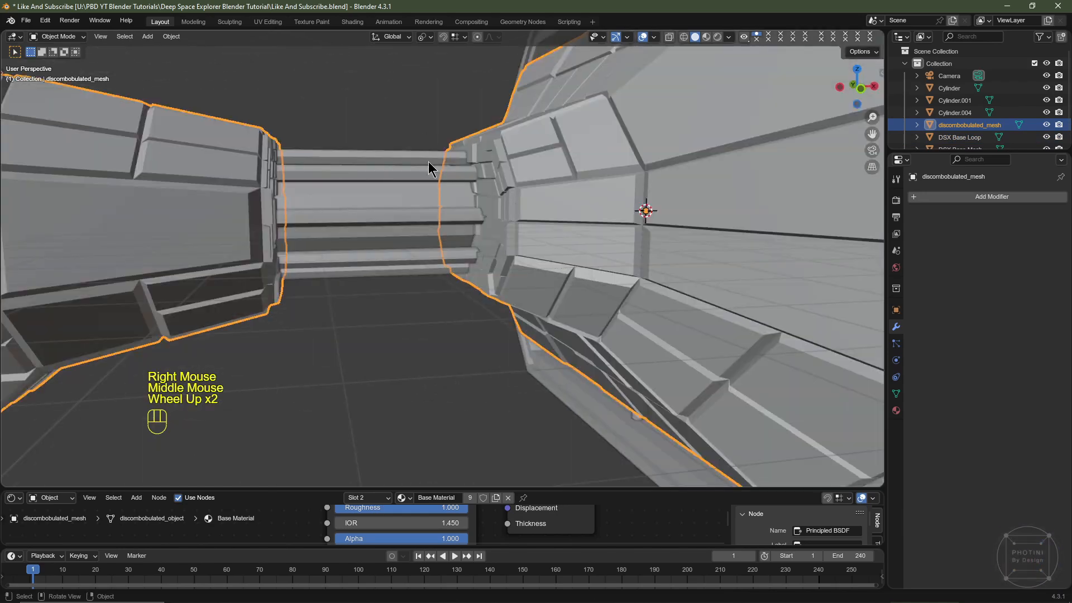
click(430, 196)
scroll(605, 237, down, 2)
scroll(502, 257, up, 3)
middle_drag(477, 271, 463, 307)
scroll(463, 307, up, 1)
scroll(429, 313, down, 1)
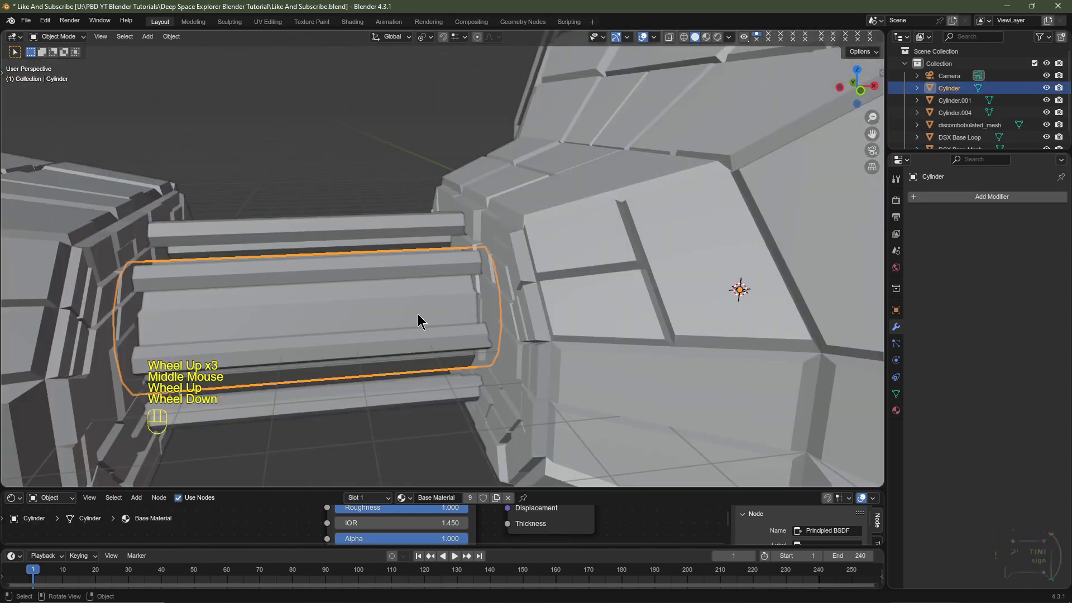
scroll(407, 308, down, 1)
key(g)
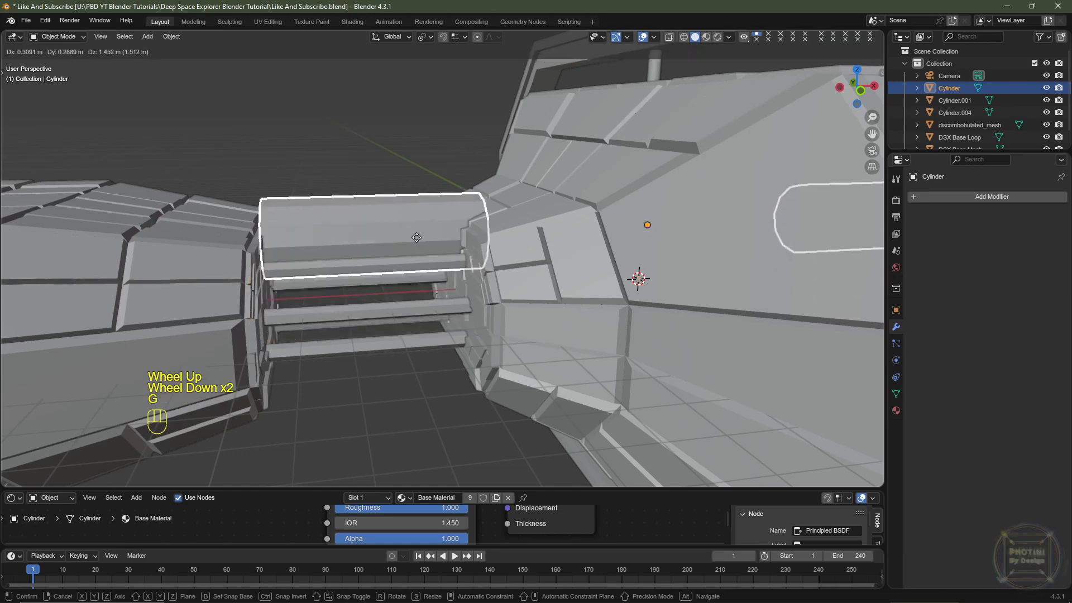
right_click(395, 242)
click(392, 244)
key(g)
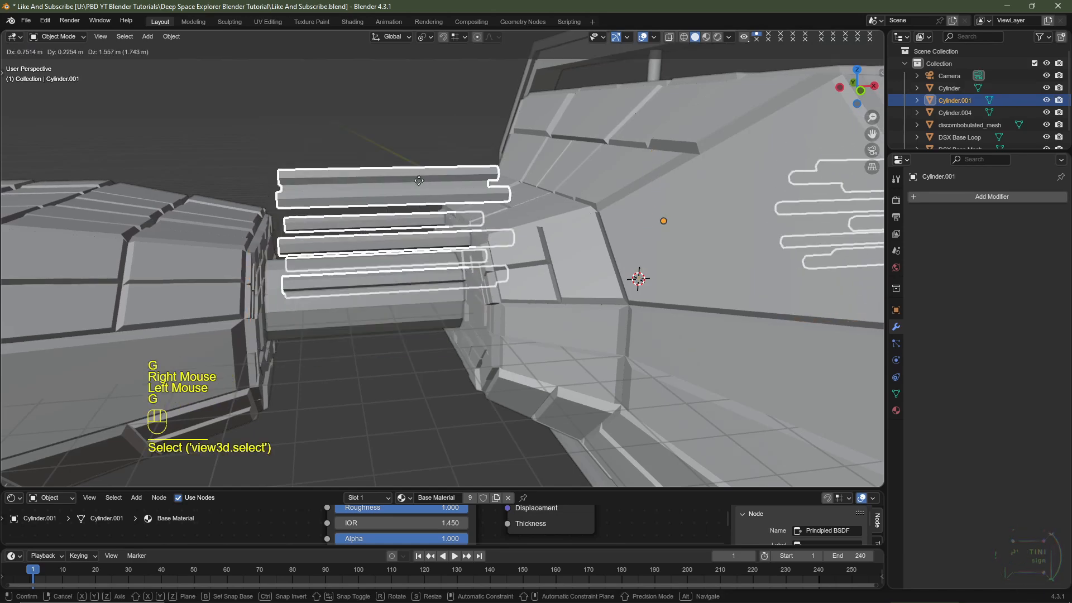
right_click(380, 171)
Generate Discombobulator protrusions on all faces of the connector core Cylinder with min height 0.05 and max height 0.10
click(394, 289)
scroll(394, 289, down, 2)
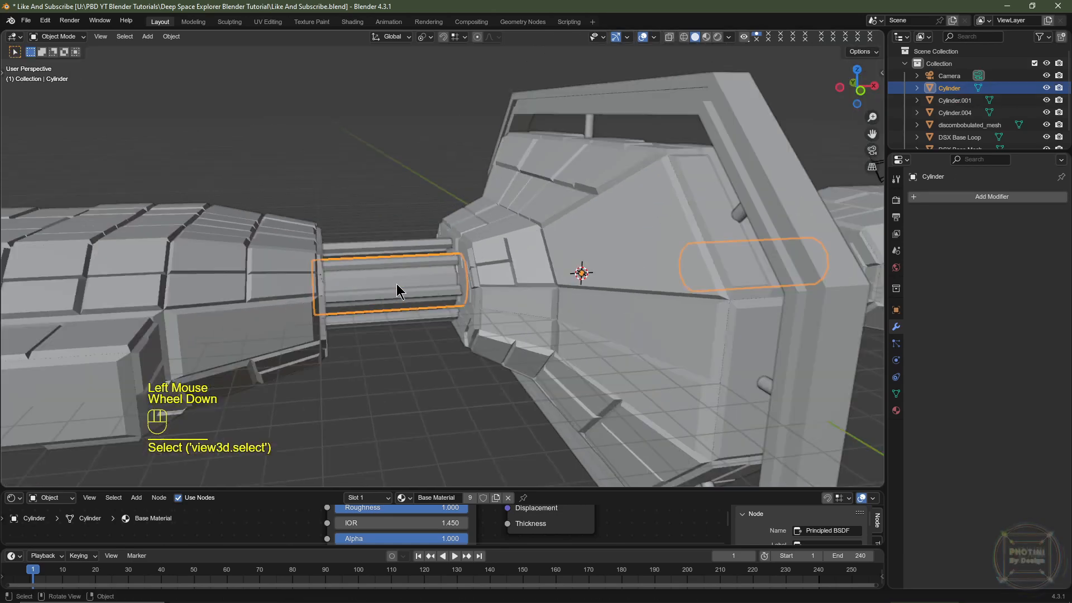
middle_click(540, 282)
middle_drag(528, 273, 458, 298)
scroll(435, 322, up, 1)
key(Tab)
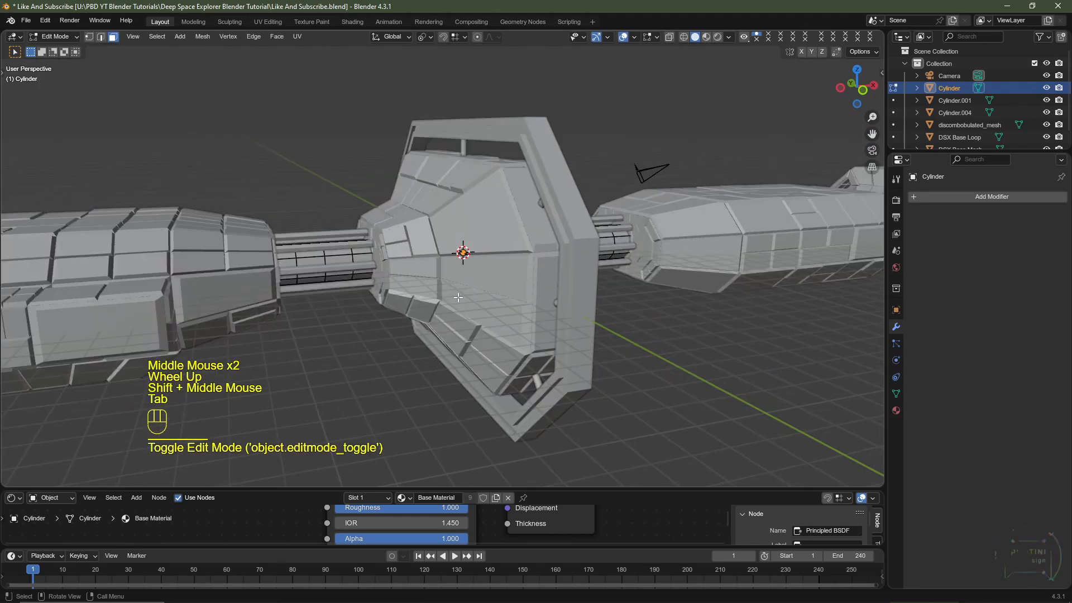
key(a)
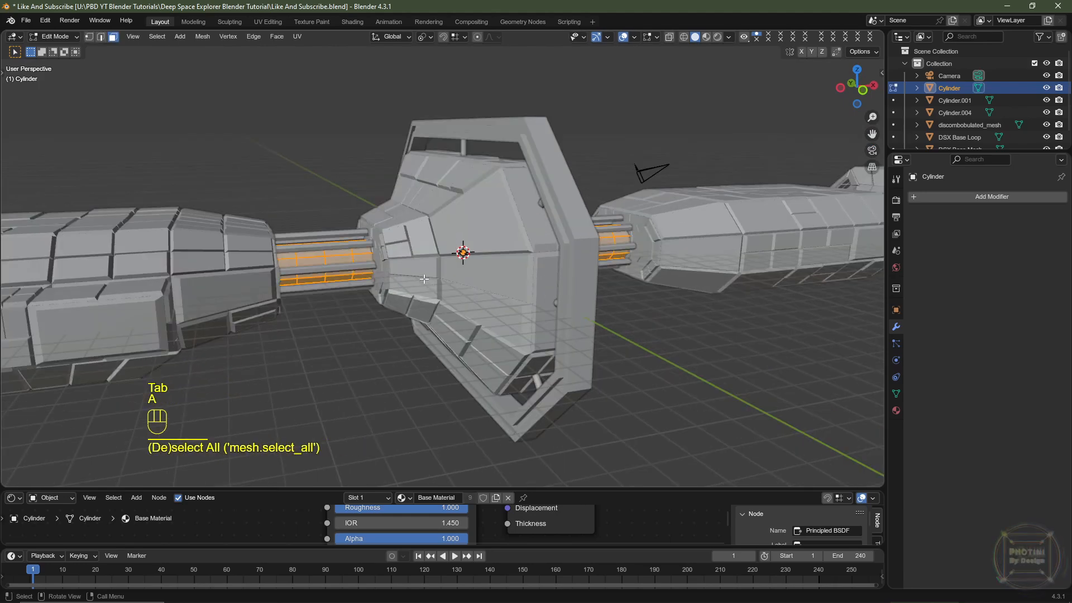
key(shift+a)
click(420, 279)
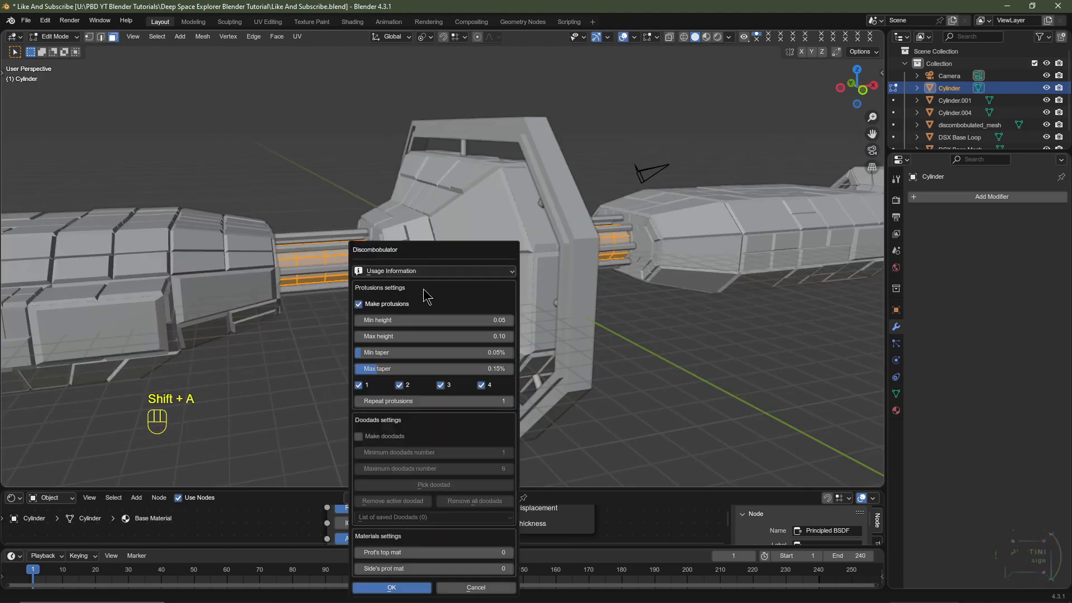
click(383, 593)
scroll(358, 323, up, 3)
shift+middle_drag(358, 322, 384, 328)
scroll(384, 328, down, 2)
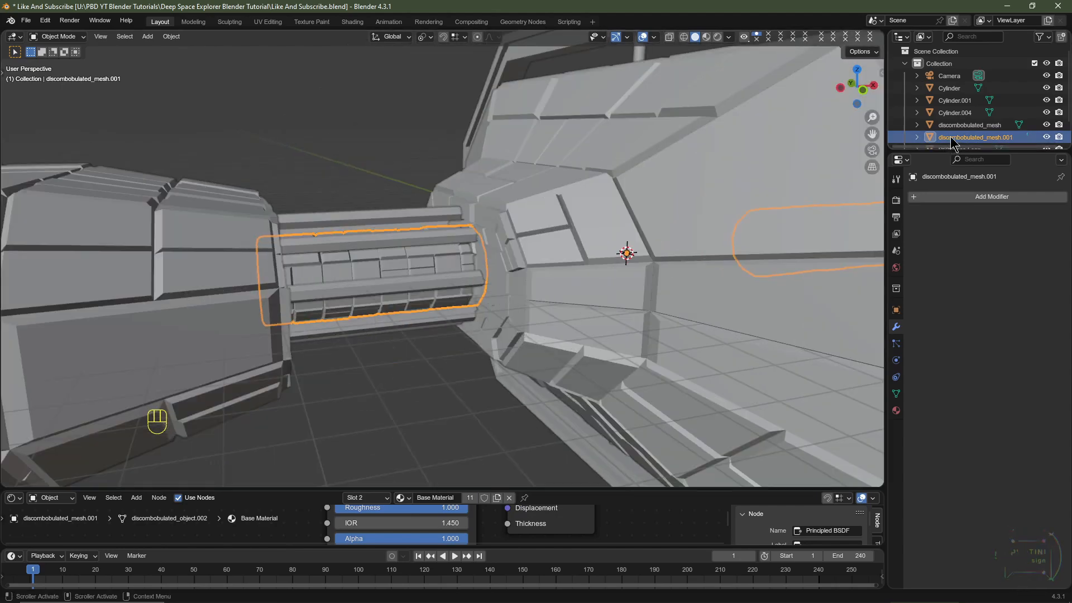
Join the connector core's protrusions into the hull panel mesh discombobulated_mesh
scroll(413, 266, down, 5)
shift+click(292, 262)
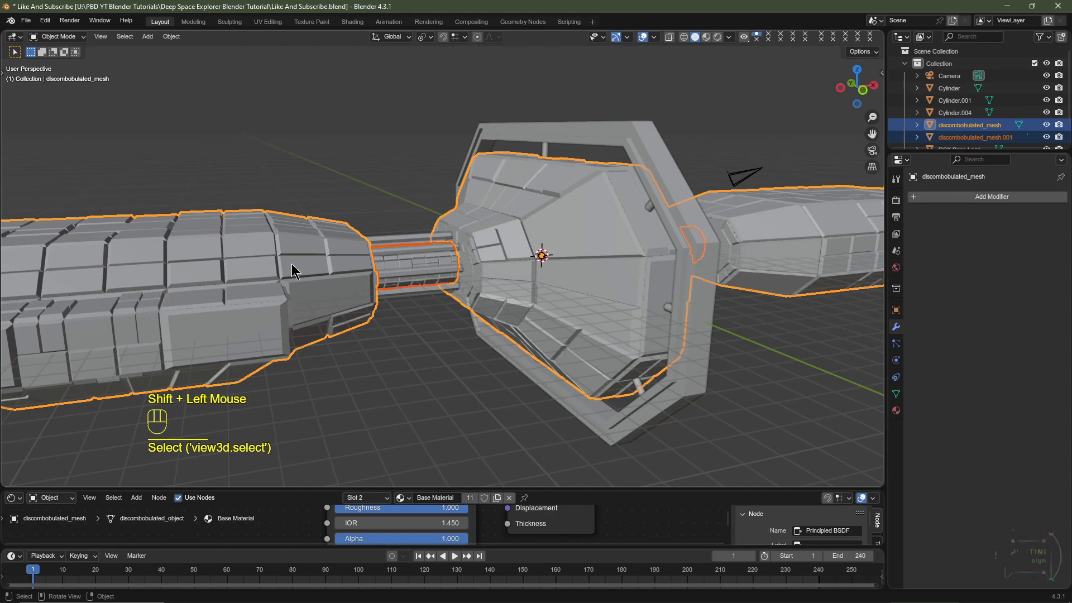
key(ctrl+j)
scroll(387, 277, down, 1)
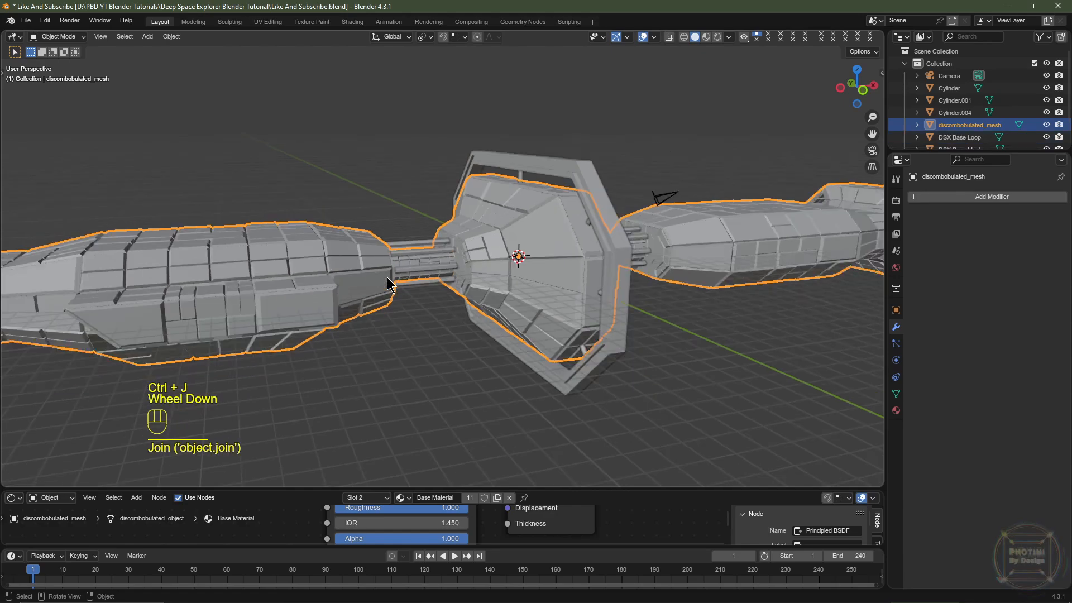
scroll(387, 277, up, 1)
scroll(391, 279, down, 1)
middle_drag(425, 290, 506, 290)
scroll(631, 260, up, 1)
shift+middle_drag(709, 238, 466, 293)
scroll(447, 288, up, 2)
click(362, 273)
key(Tab)
key(Tab)
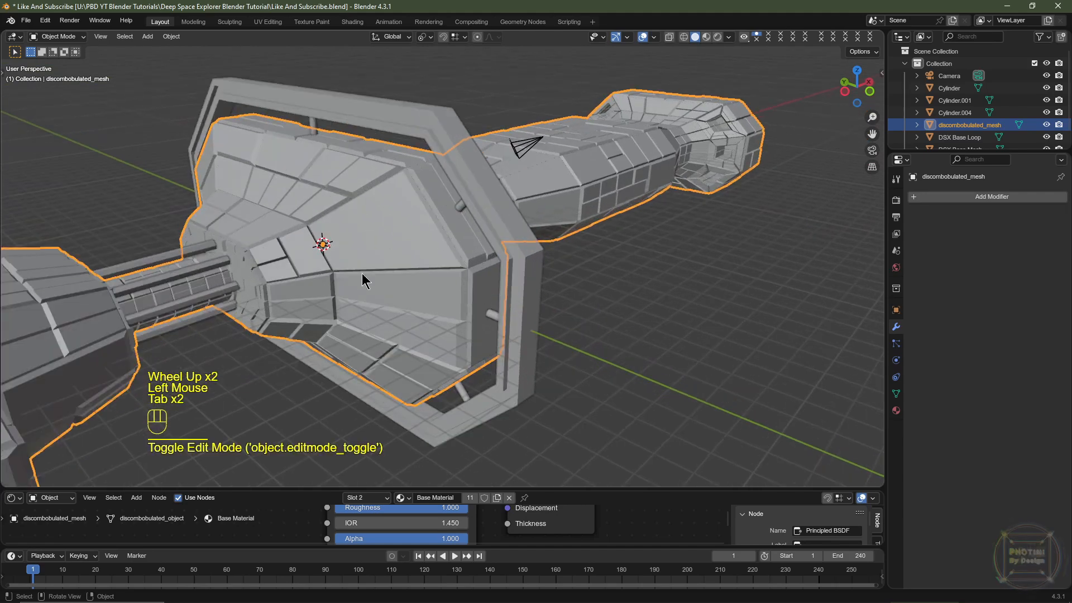
Try generating Discombobulator protrusions on the single large angled panel face of discombobulated_mesh with min height 0.05 and max height 0.10
key(Tab)
click(384, 234)
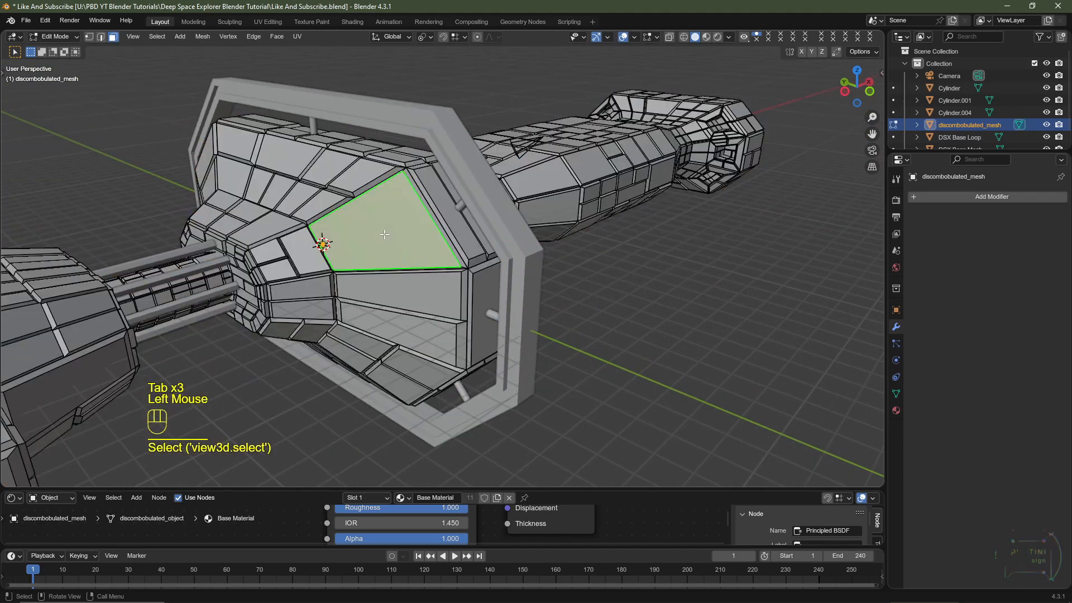
key(shift+a)
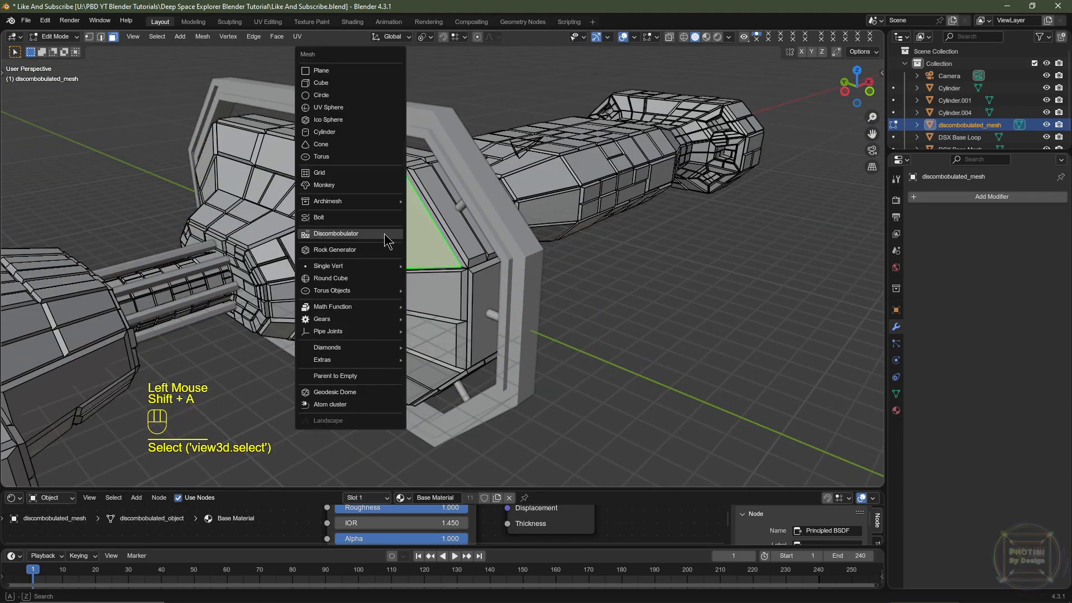
click(385, 233)
click(358, 557)
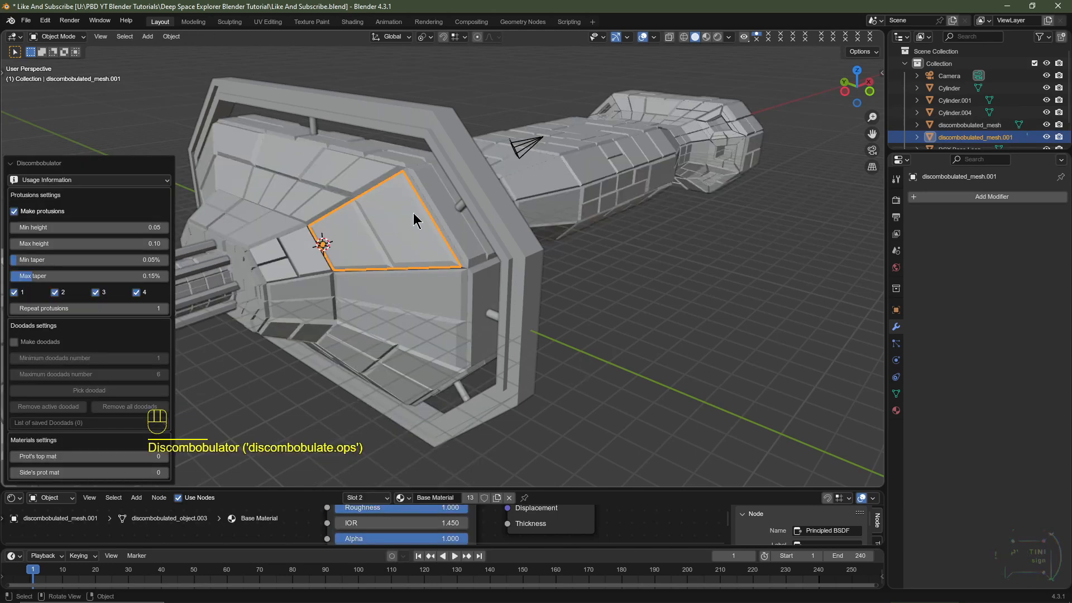
double_click(1046, 138)
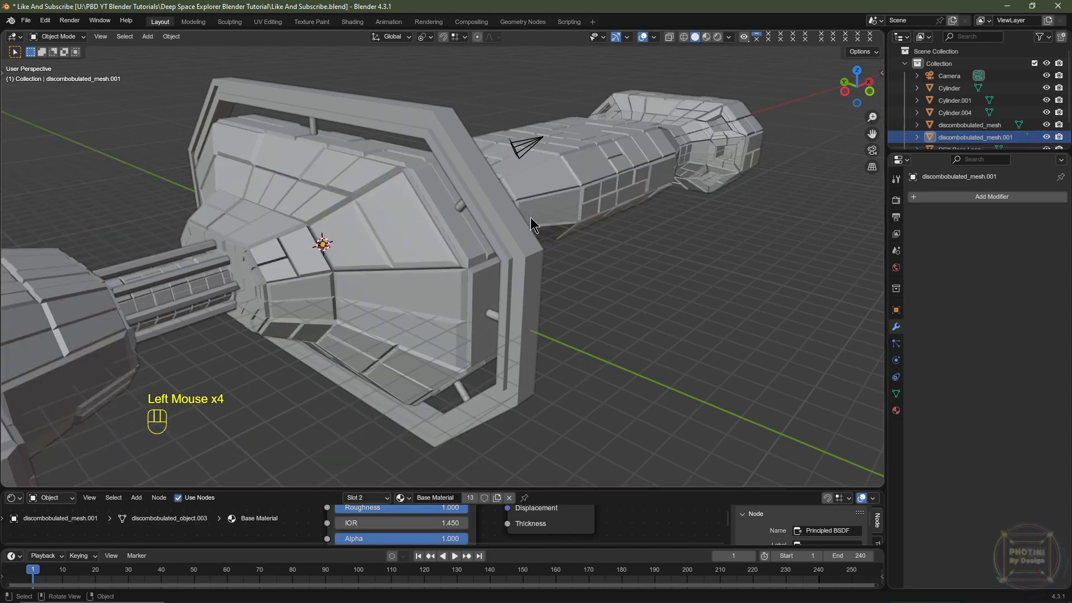
Undo the extra Discombobulator protrusions made on the large angled panel face
key(ctrl+z)
key(ctrl+z)
key(ctrl+z)
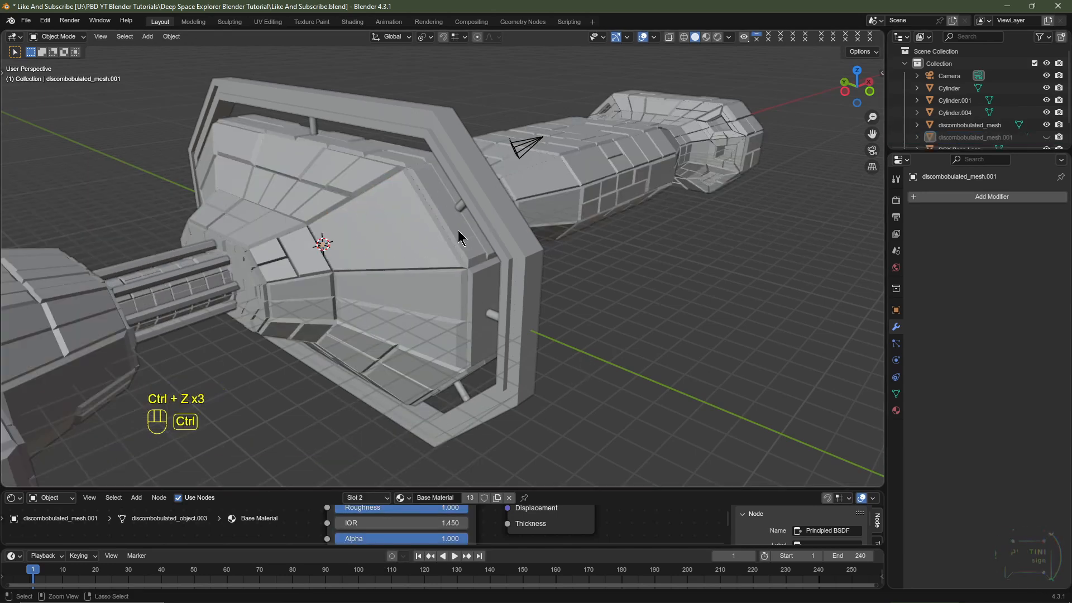
key(ctrl+z)
key(ctrl+z)
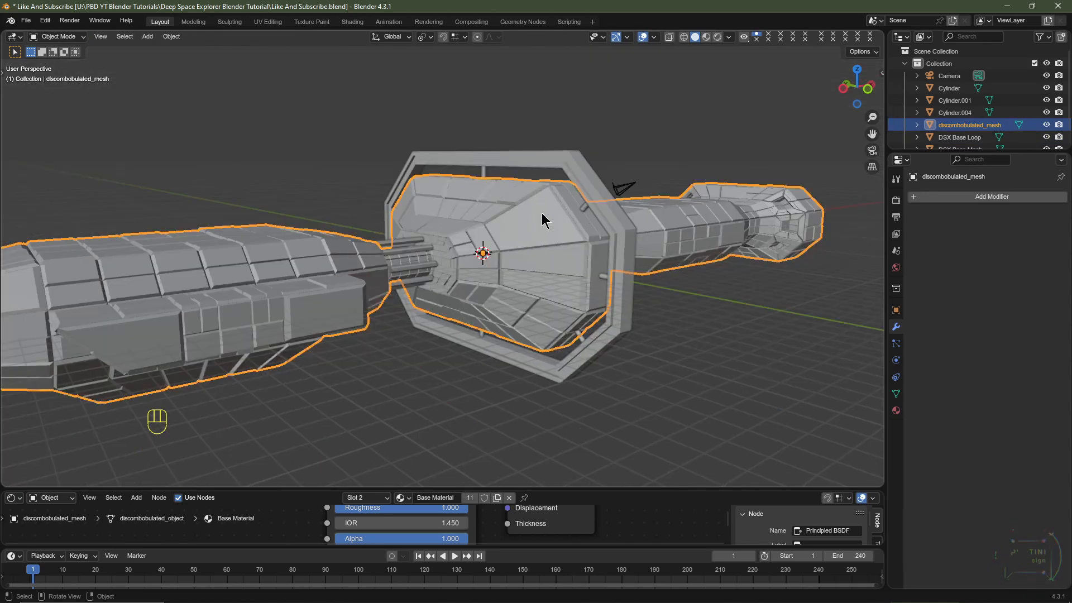
Select the DSX Base Loop ring, enlarge the shader editor area, and open the ring for mesh editing
click(590, 177)
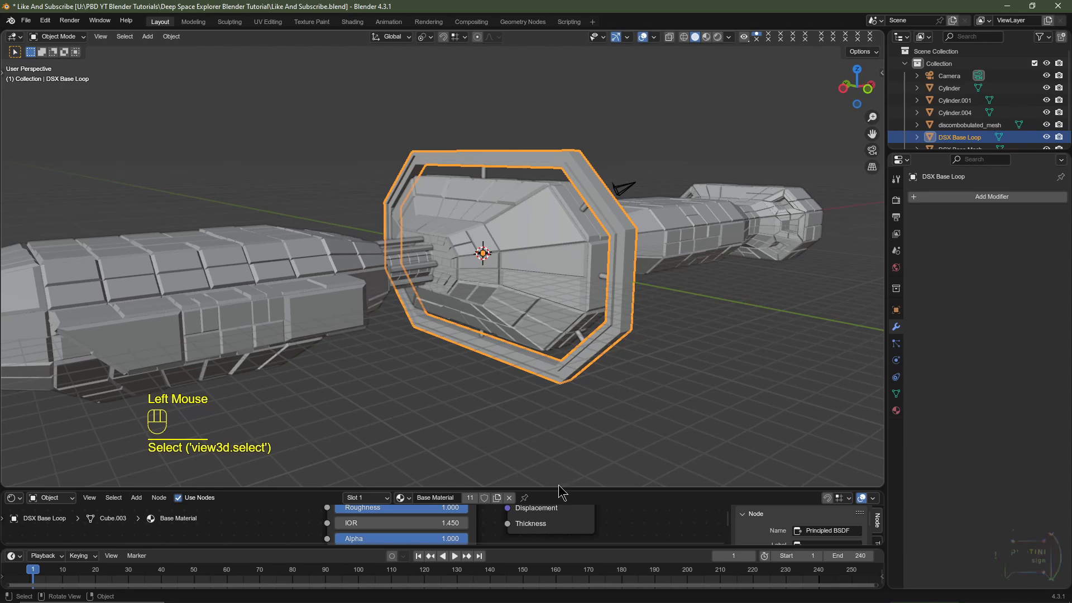
drag(558, 486, 553, 369)
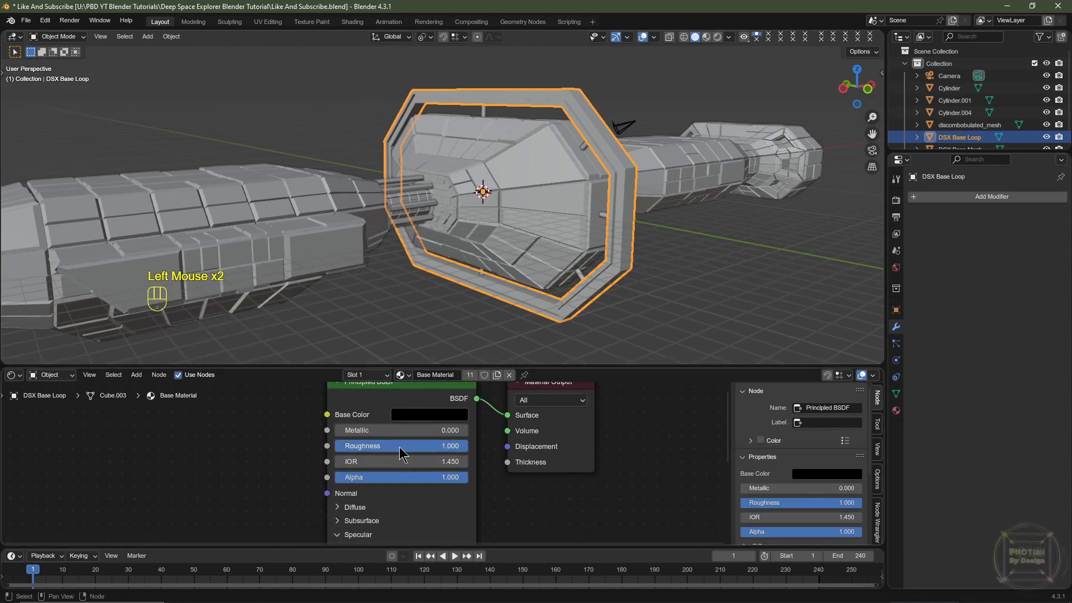
scroll(550, 155, up, 2)
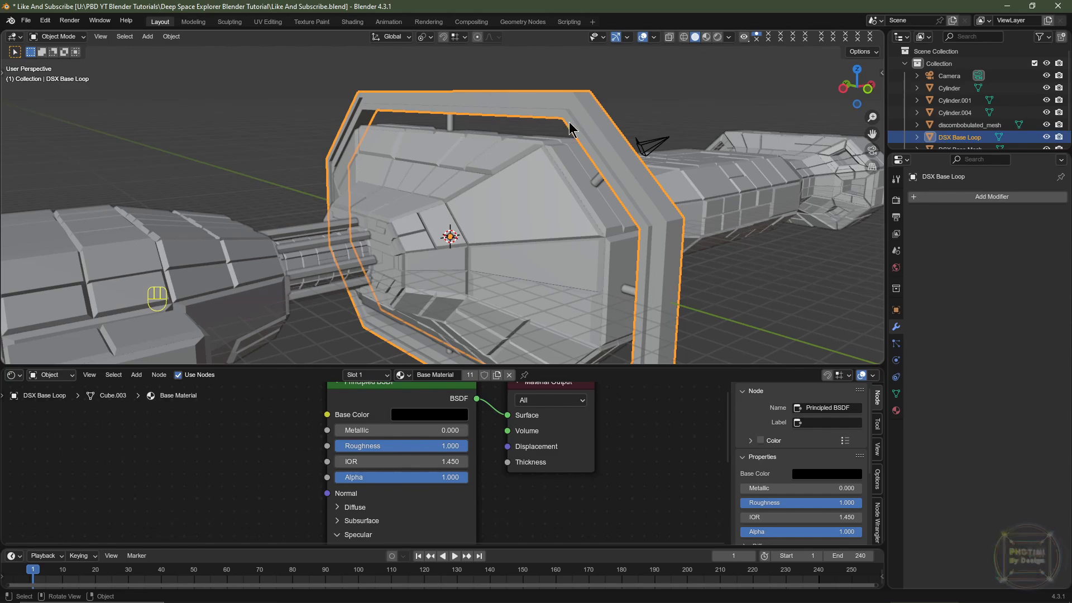
key(Tab)
middle_drag(593, 119, 465, 139)
scroll(370, 131, up, 1)
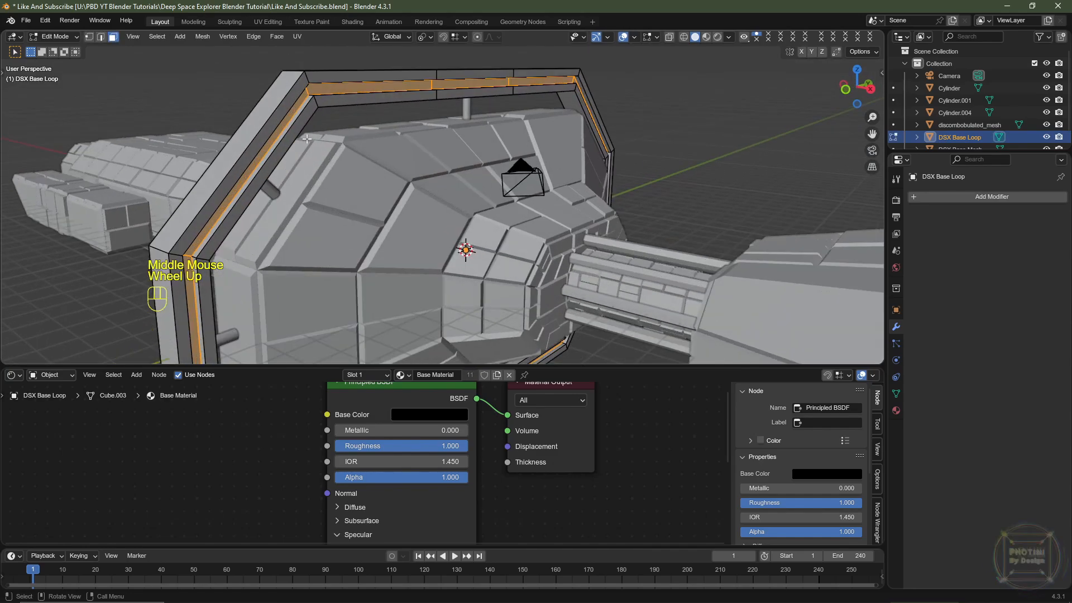
middle_drag(307, 138, 453, 238)
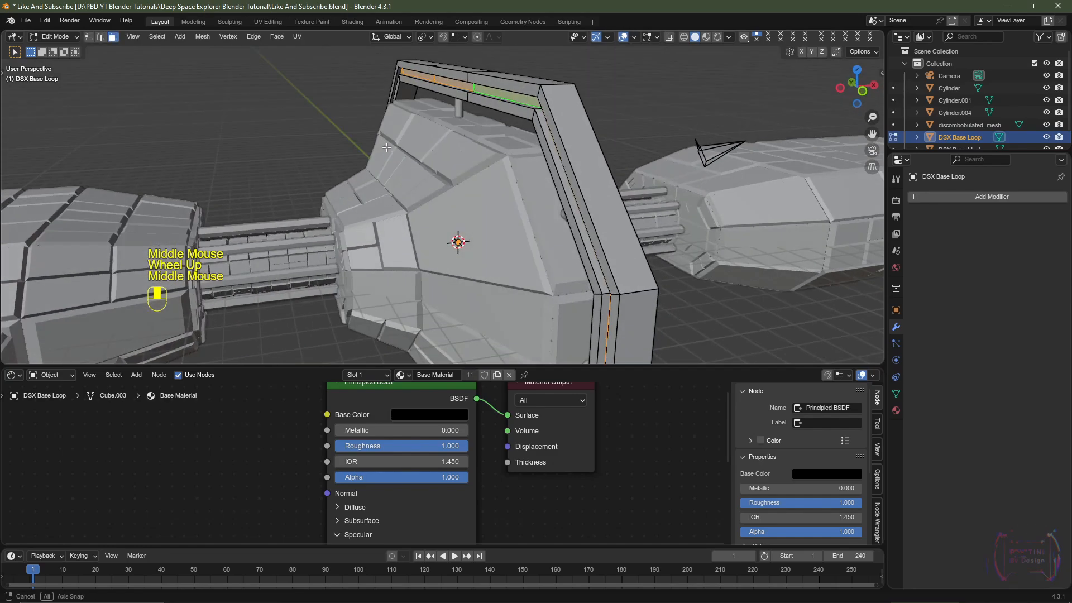
Add a second material named Emission to the DSX Base Loop and assign it to the selected groove faces
click(896, 410)
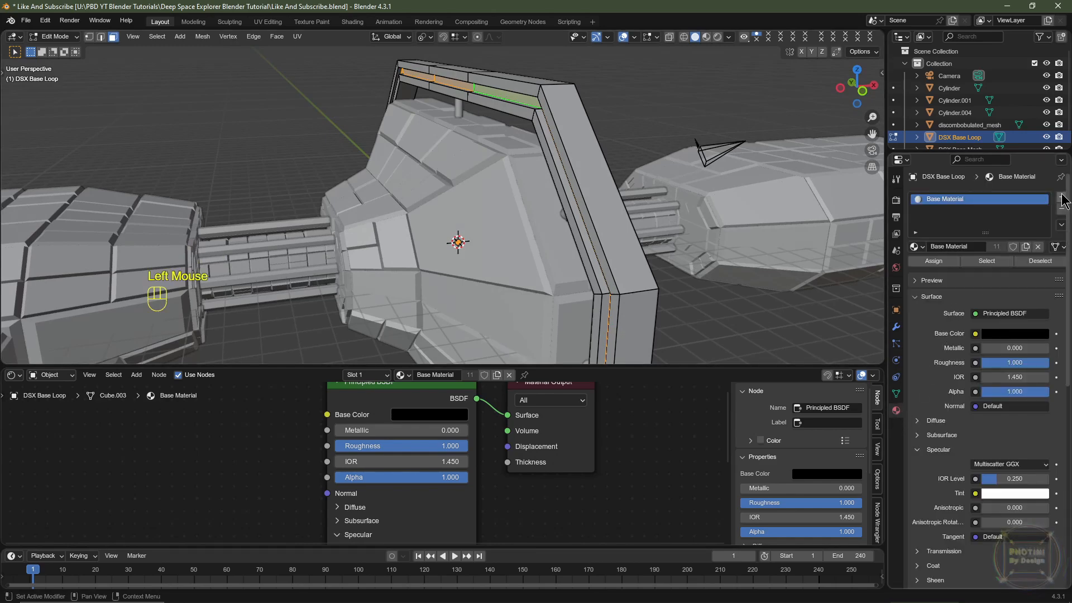
click(1062, 199)
click(967, 271)
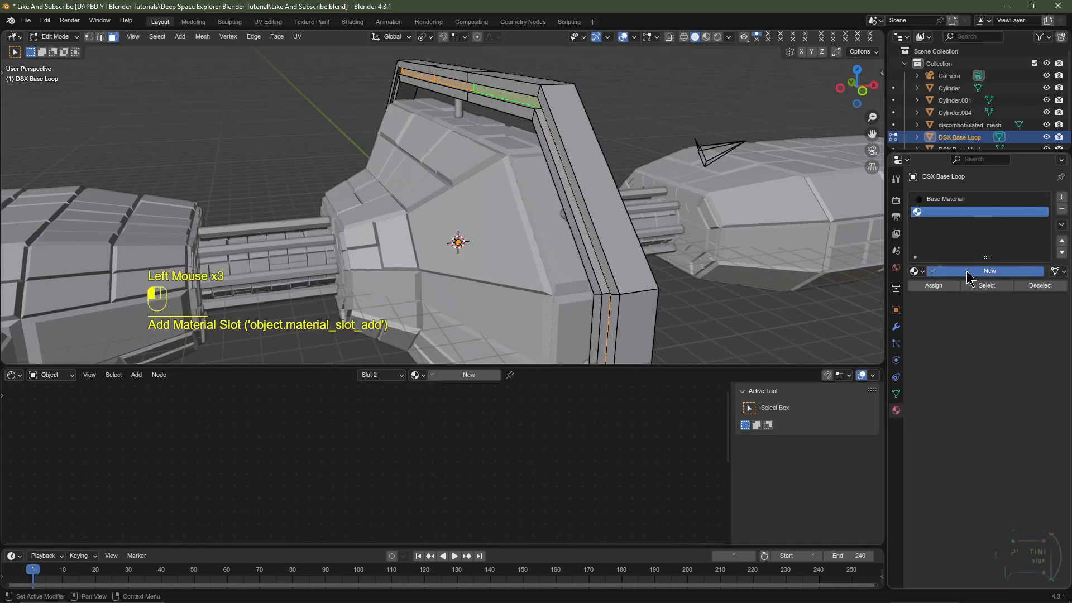
click(963, 267)
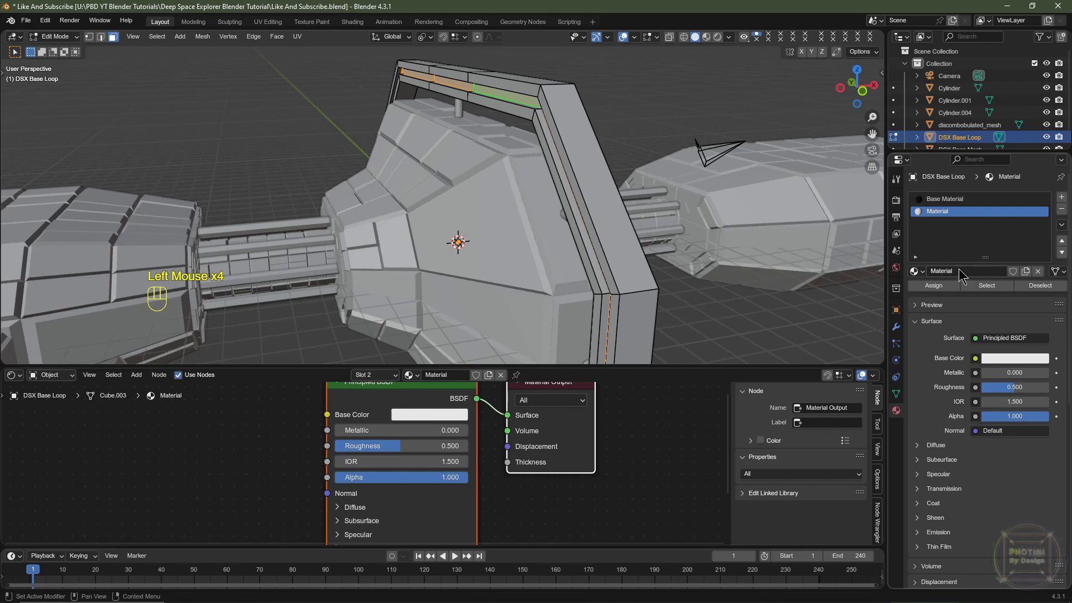
click(959, 270)
text(Emission)
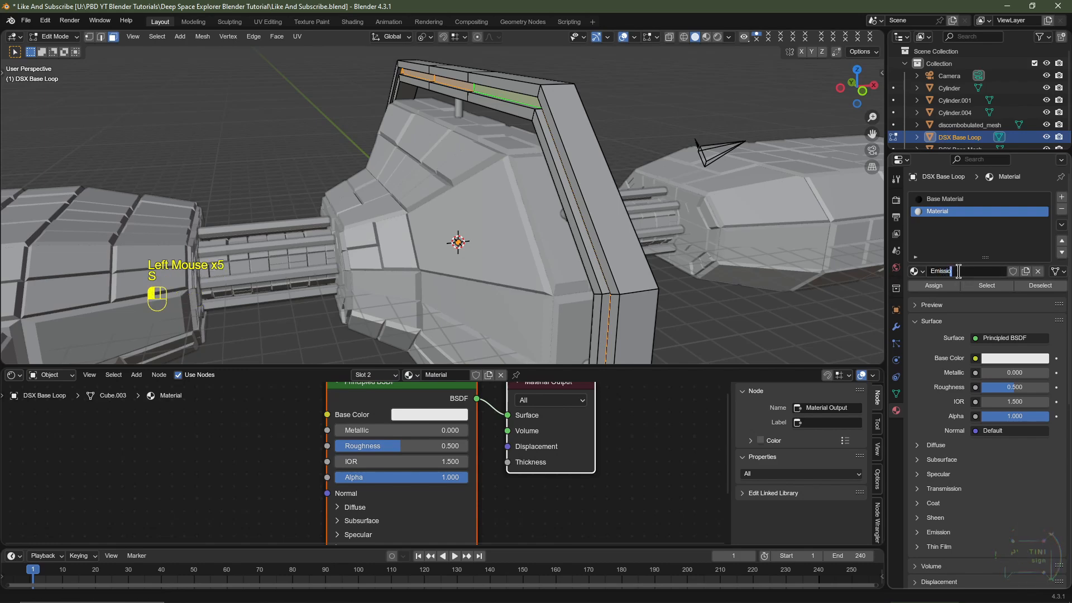
key(Return)
click(949, 287)
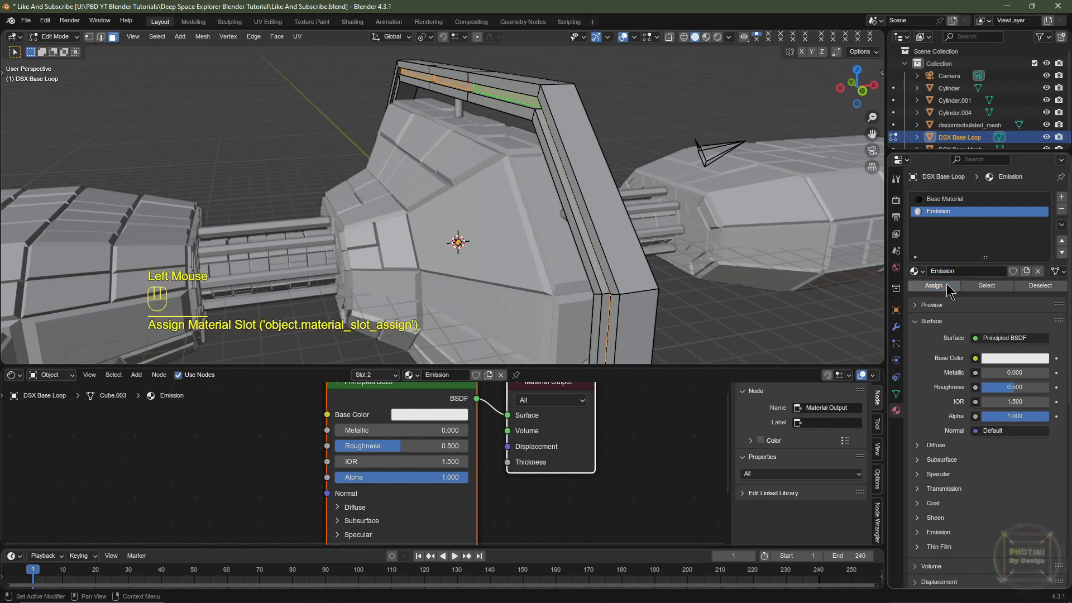
Enlarge the shader editor further, return to Object Mode, and show the ship in Material Preview shading
scroll(559, 435, down, 2)
drag(557, 369, 558, 199)
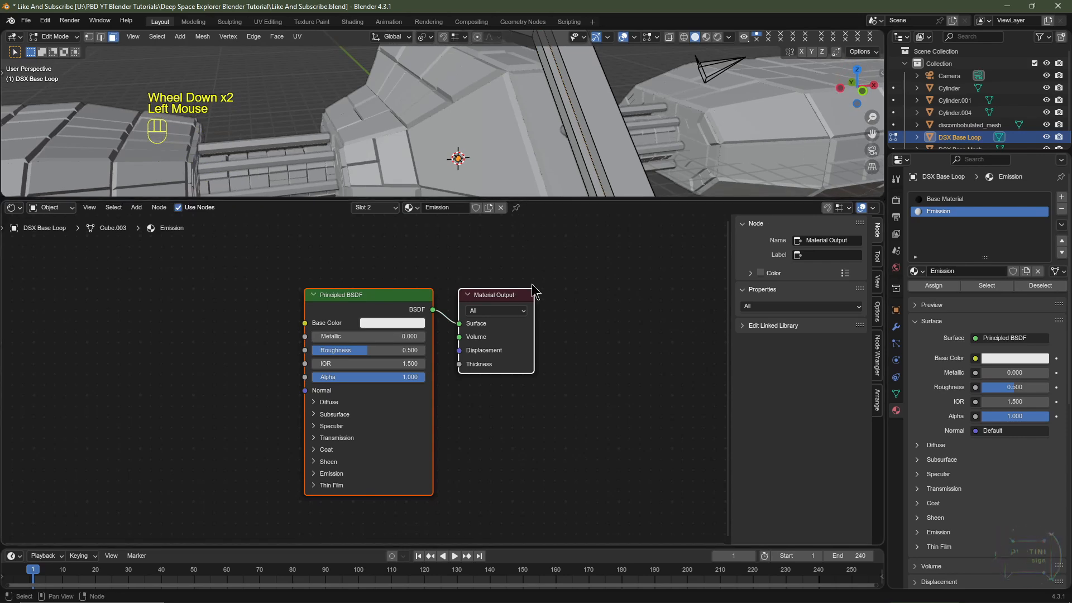
scroll(515, 327, up, 2)
key(Tab)
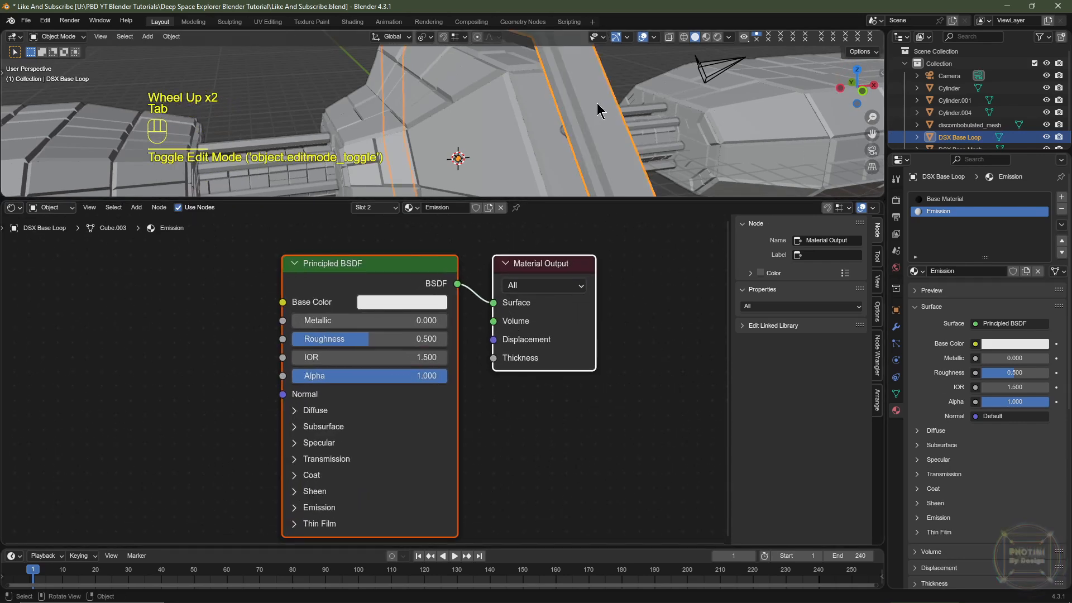
middle_drag(597, 103, 707, 35)
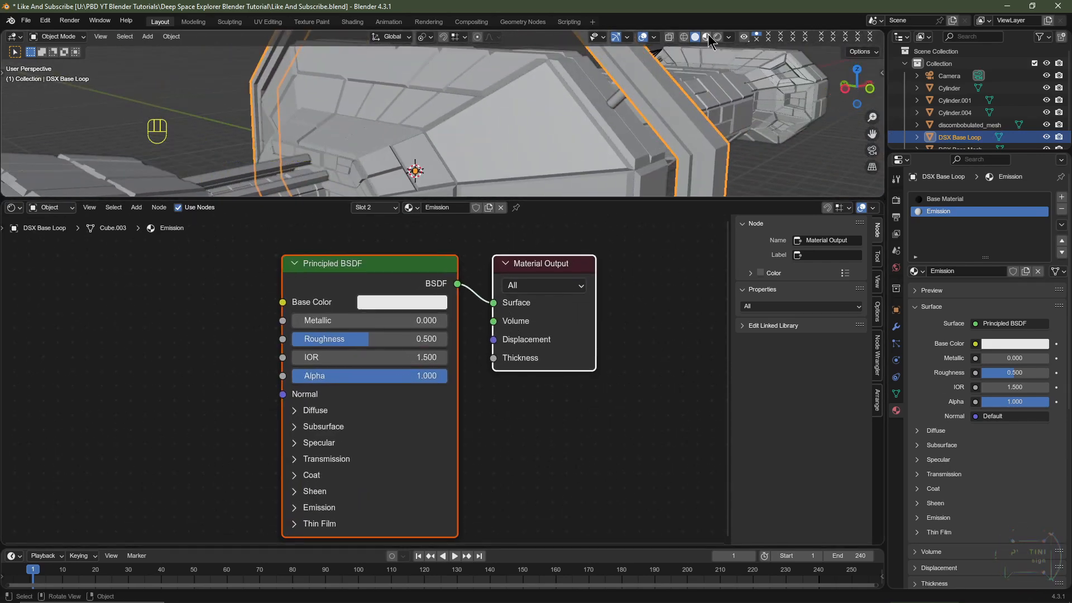
click(707, 37)
key(ctrl+z)
Replace the Emission material's Principled BSDF with an Emission shader connected to the Material Output's Surface input
click(394, 270)
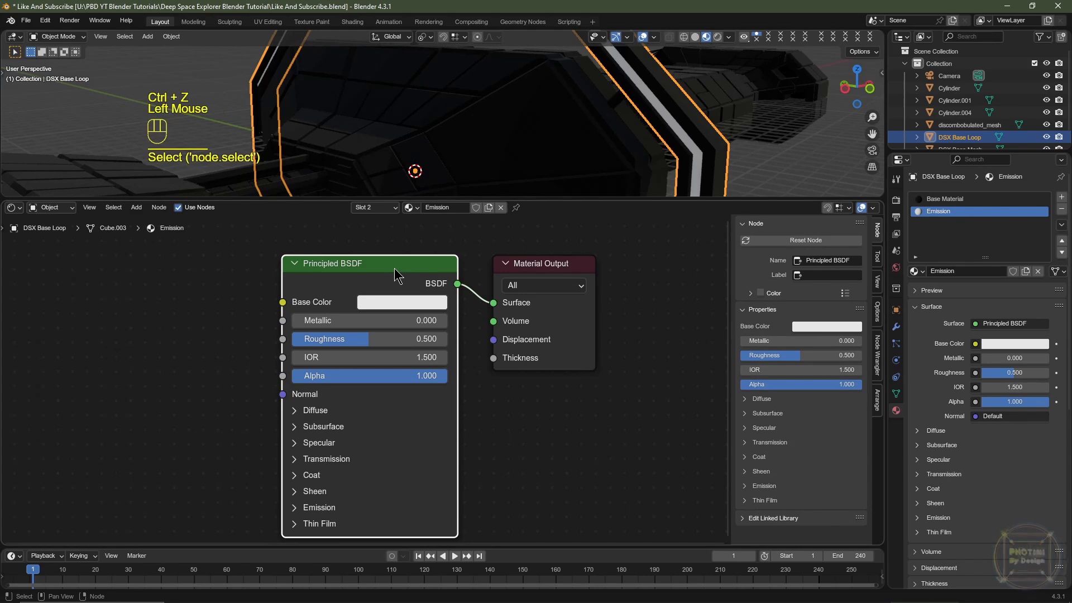
key(Delete)
key(shift+a)
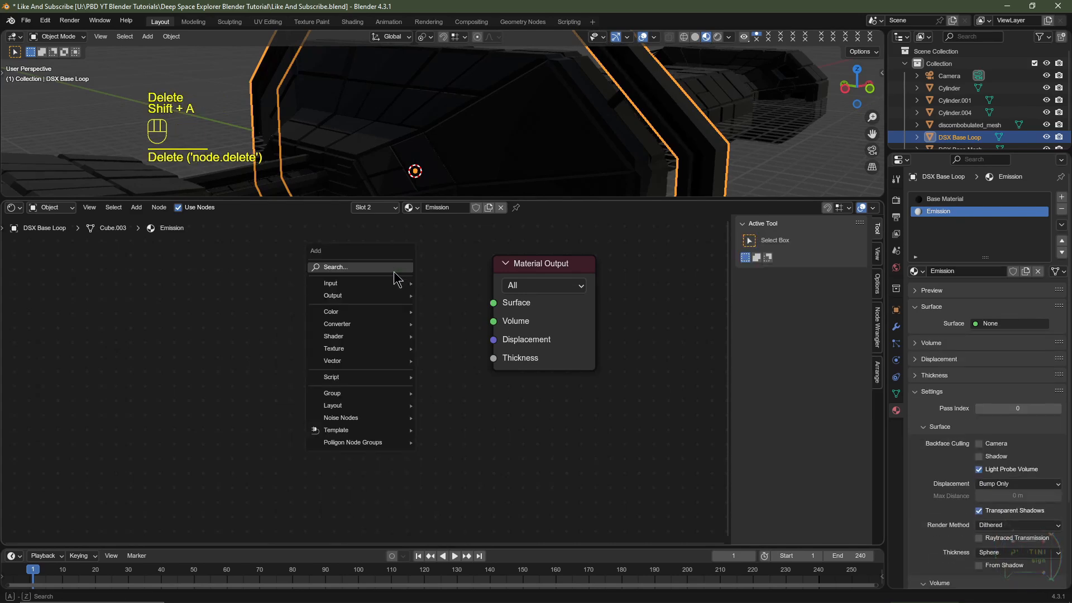
mouse_move(387, 337)
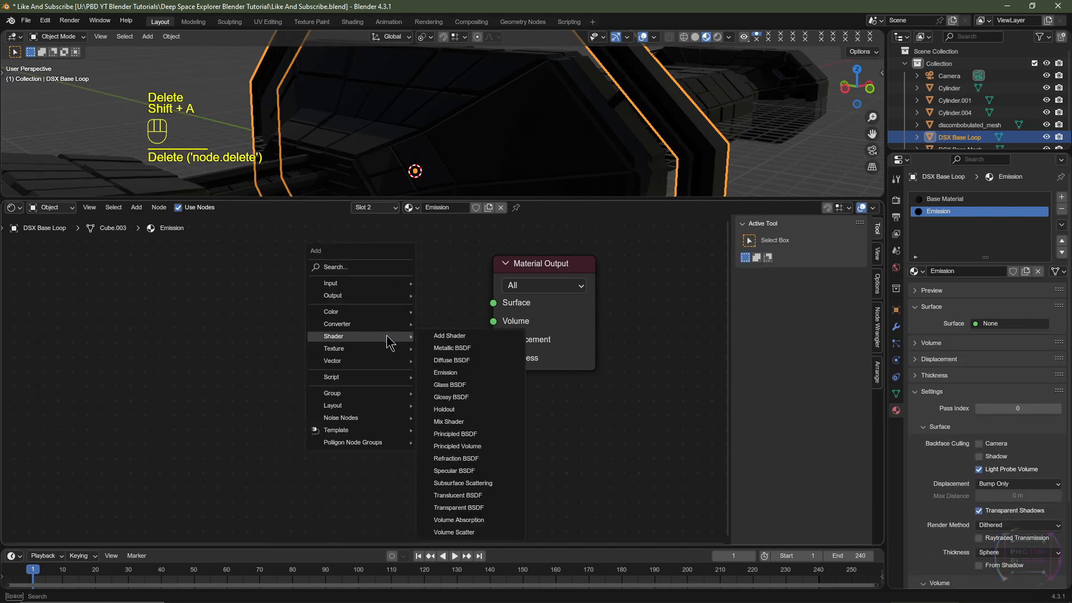
click(463, 372)
click(438, 307)
drag(444, 300, 493, 303)
Set the Emission shader's color to orange and its strength to 5
click(413, 319)
drag(438, 145, 424, 180)
click(388, 339)
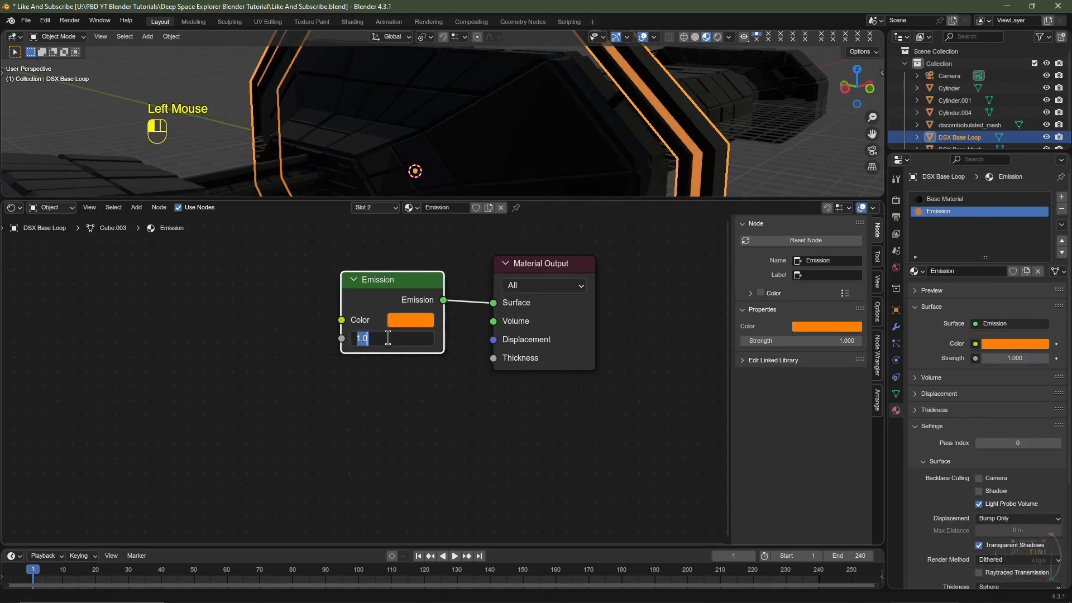
text(5)
key(Return)
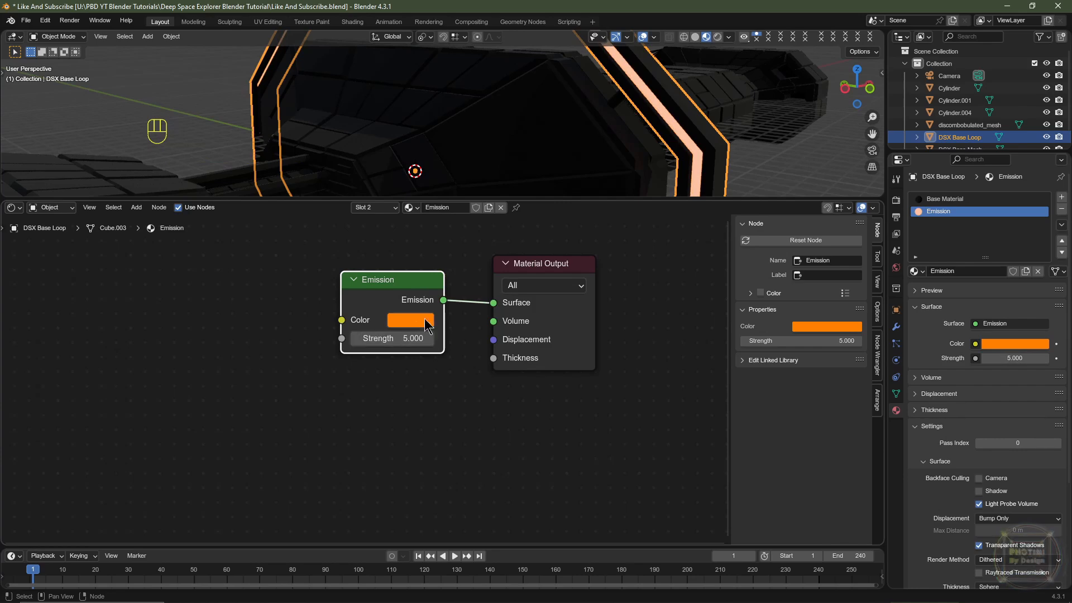
Switch back to Solid shading and set the Base Material's Viewport Display color to dark grey
shift+middle_drag(473, 177, 651, 66)
scroll(550, 119, down, 2)
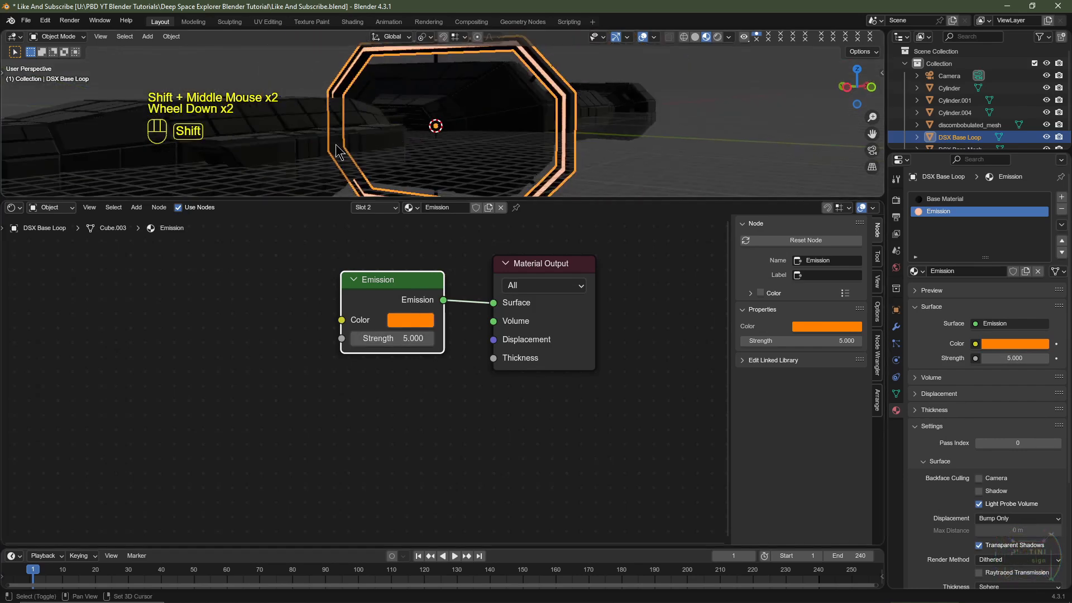
shift+middle_drag(550, 119, 431, 137)
scroll(394, 119, up, 1)
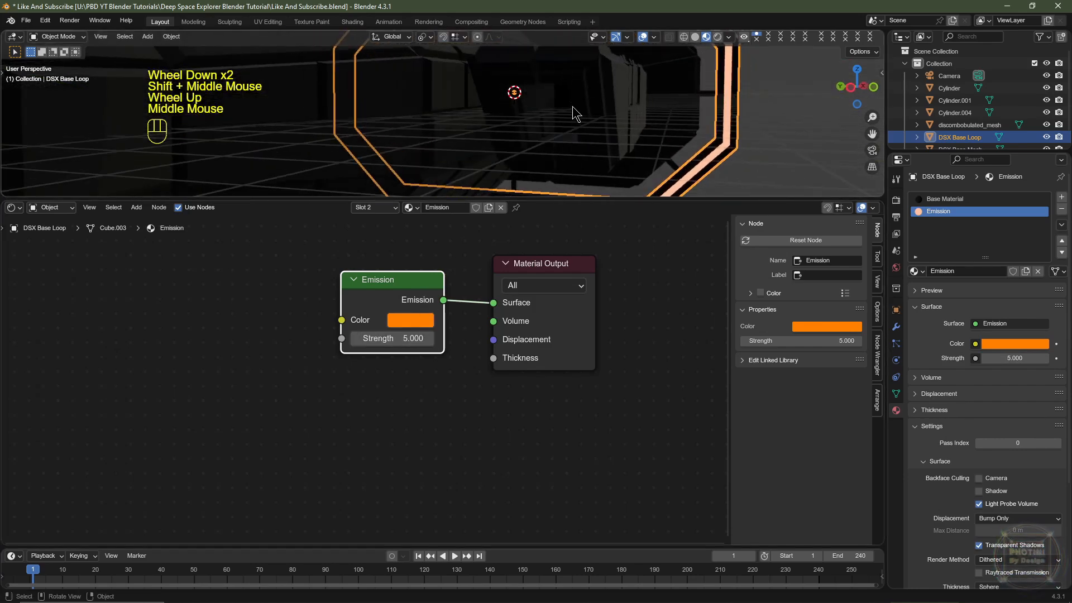
click(696, 37)
click(949, 199)
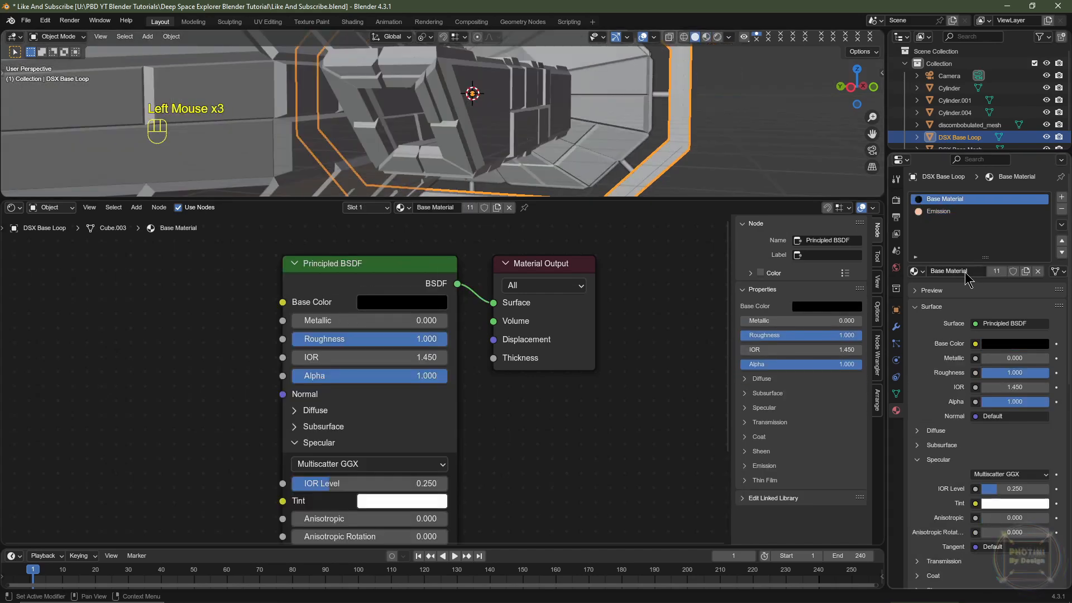
scroll(1013, 320, down, 7)
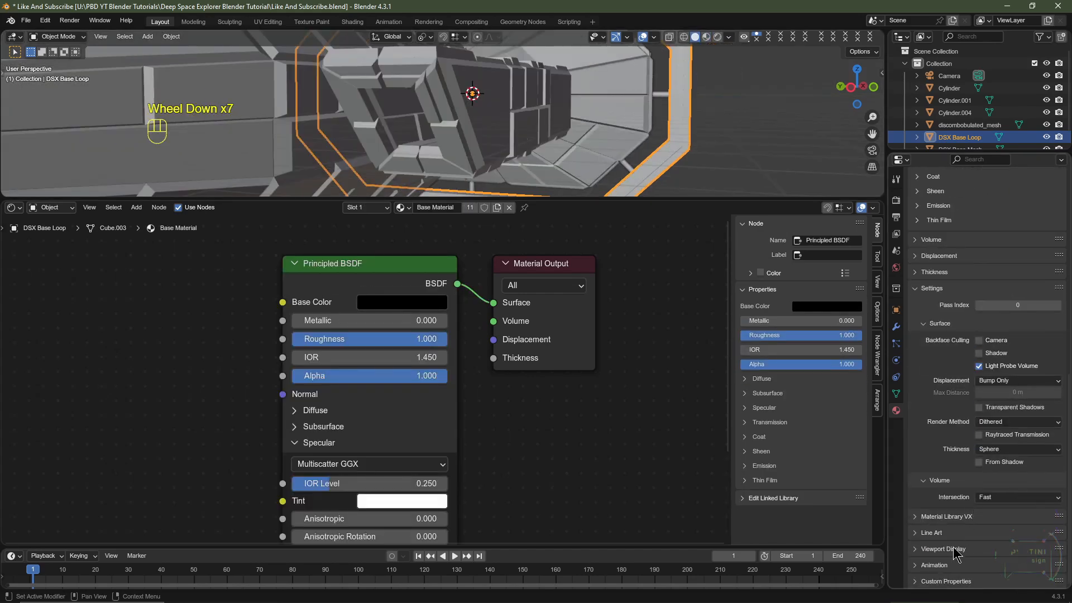
click(949, 549)
click(989, 521)
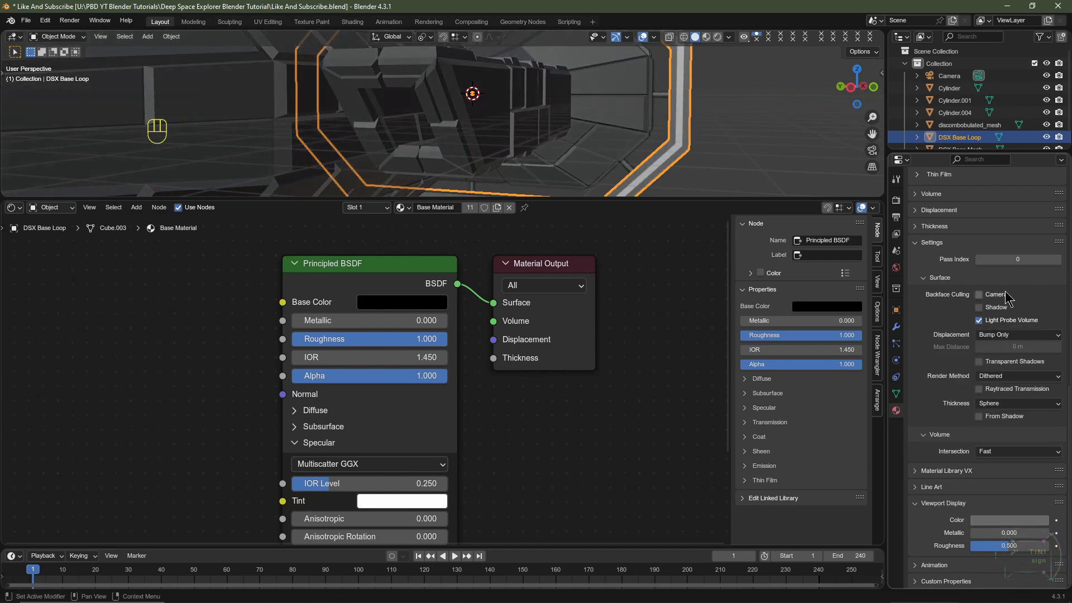
Set the Emission material's Viewport Display color to orange
scroll(1005, 291, up, 10)
click(983, 211)
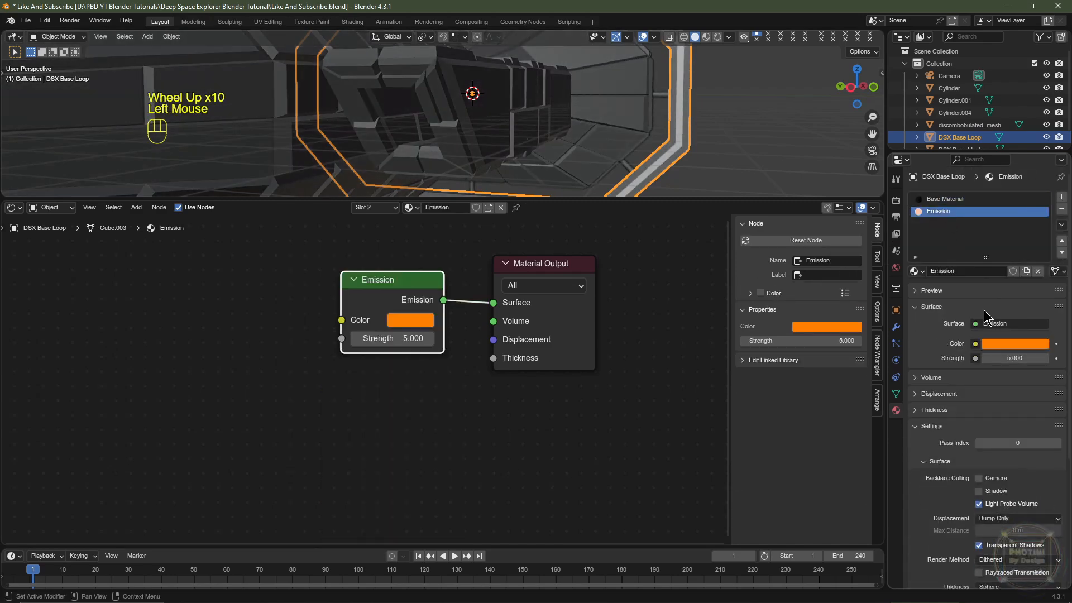
scroll(984, 310, down, 7)
click(1027, 351)
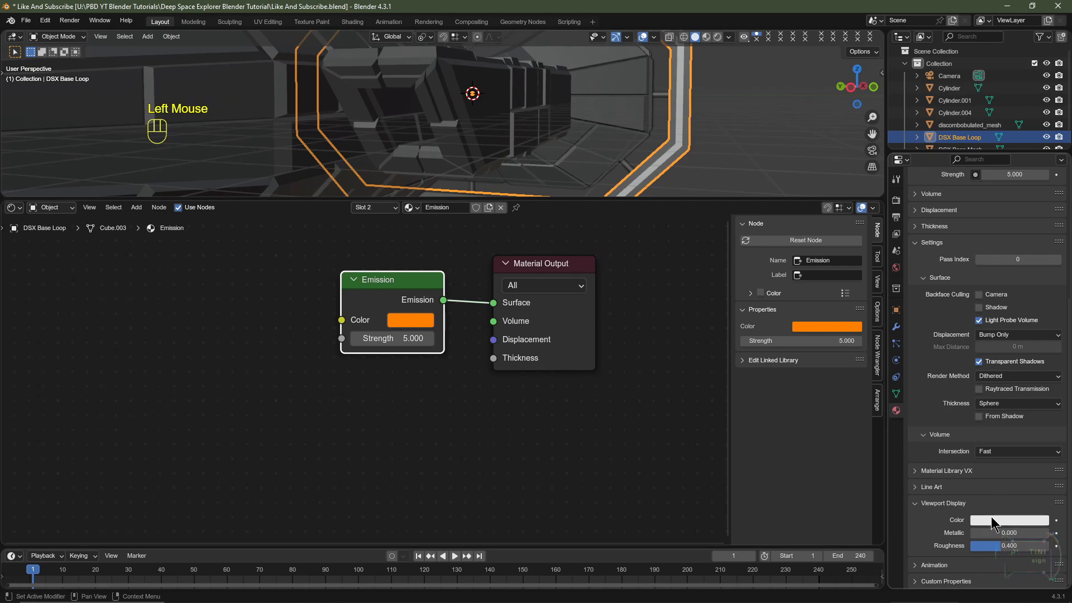
click(991, 518)
drag(984, 393, 967, 411)
Edit the discombobulated mesh and select the whole recessed panel inside one side pod, including its linked faces
middle_drag(457, 143, 436, 168)
click(265, 113)
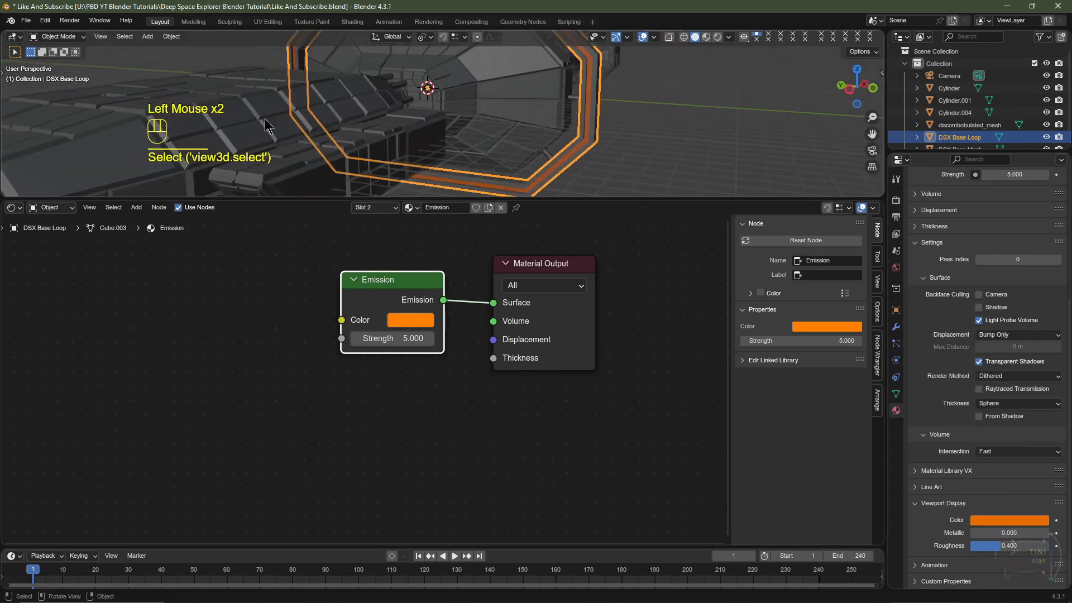
click(284, 143)
middle_drag(317, 147, 502, 109)
key(Tab)
scroll(342, 140, up, 2)
click(516, 105)
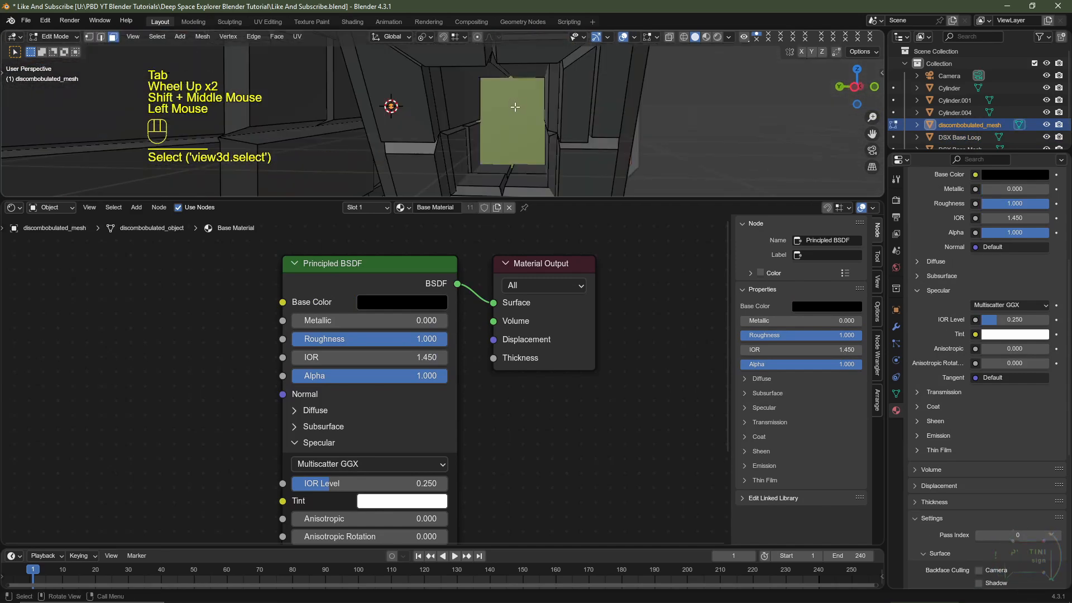
key(ctrl+l)
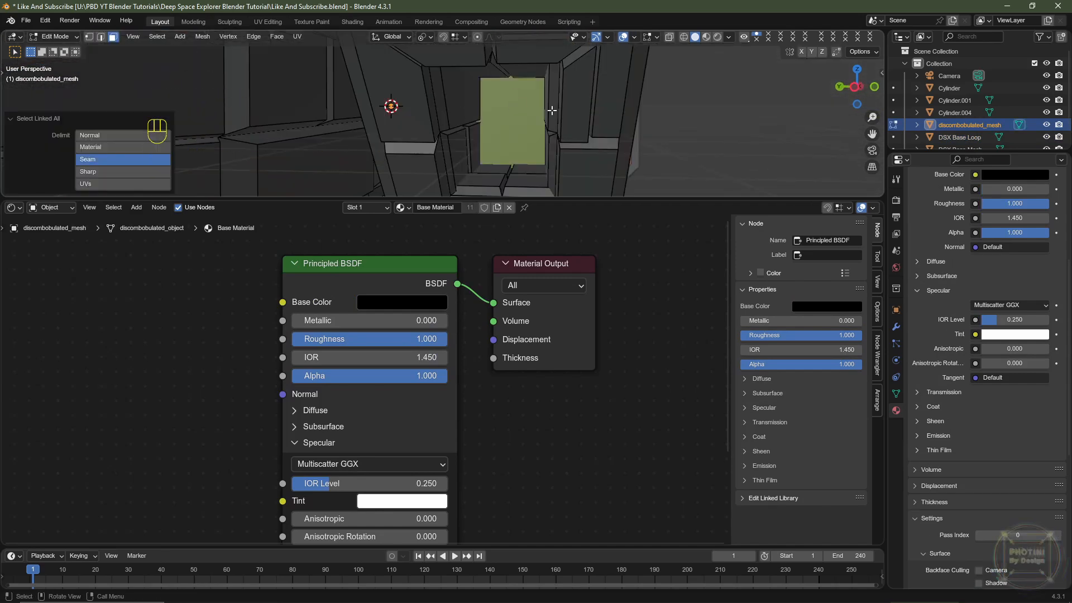
key(g)
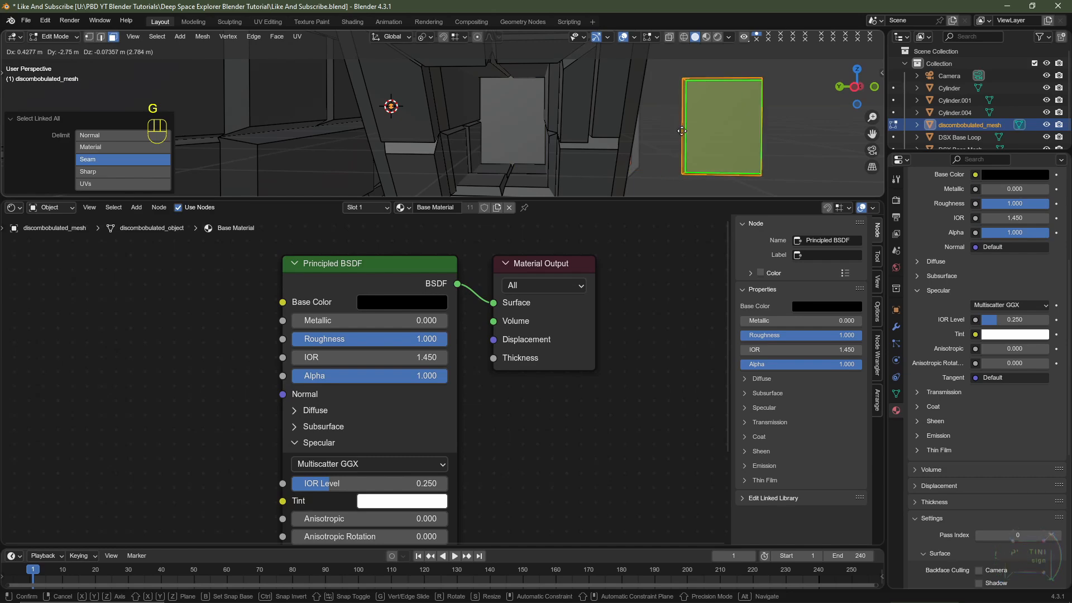
key(Escape)
Add the matching recessed panel inside the opposite side pod to the selection, including its linked faces
scroll(388, 139, down, 4)
shift+middle_drag(388, 138, 468, 98)
scroll(468, 98, up, 2)
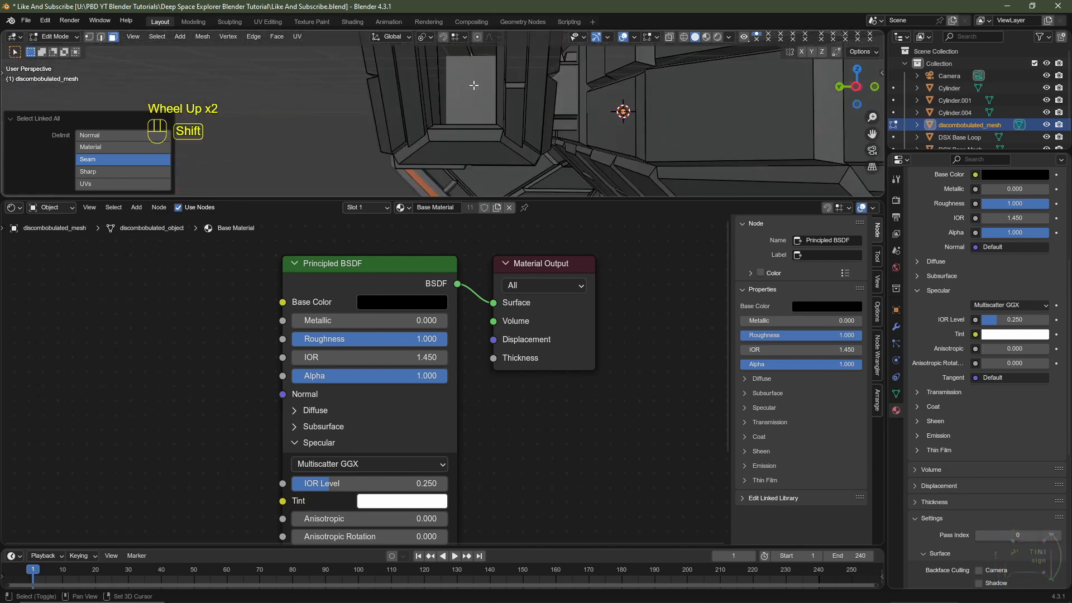
shift+click(474, 85)
middle_drag(474, 85, 467, 142)
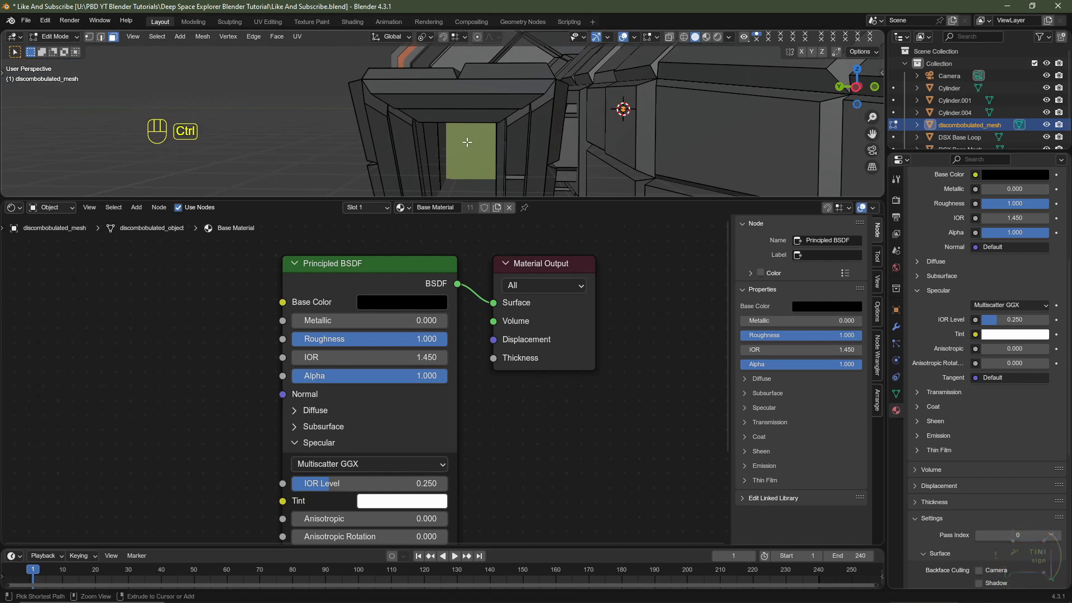
key(ctrl+l)
key(g)
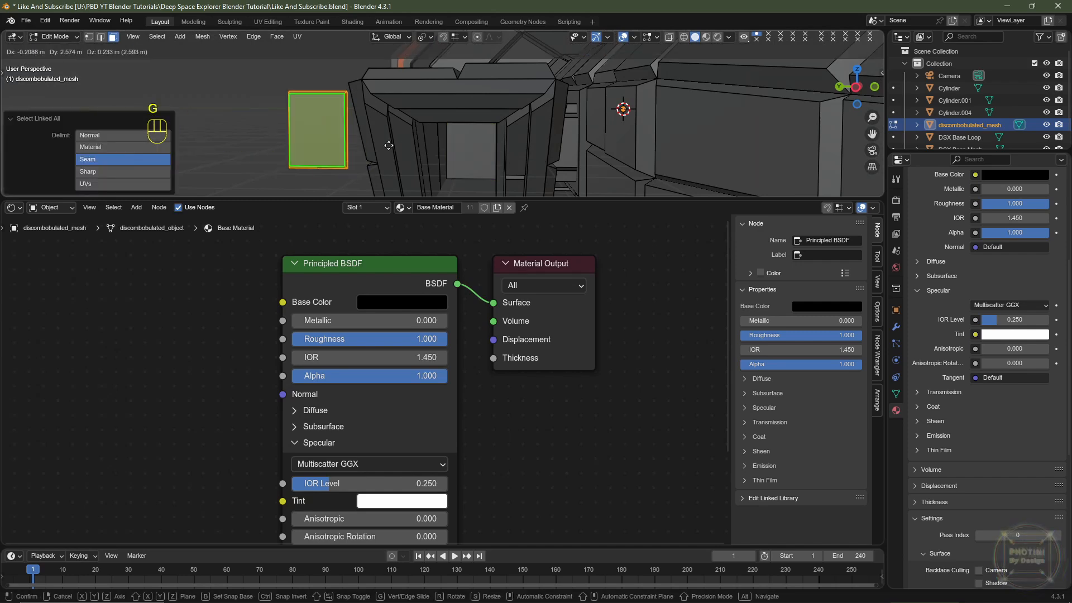
right_click(388, 145)
Set the mesh's second material slot to the Emission material and assign it to the selected side pod panels
scroll(663, 157, down, 2)
key(g)
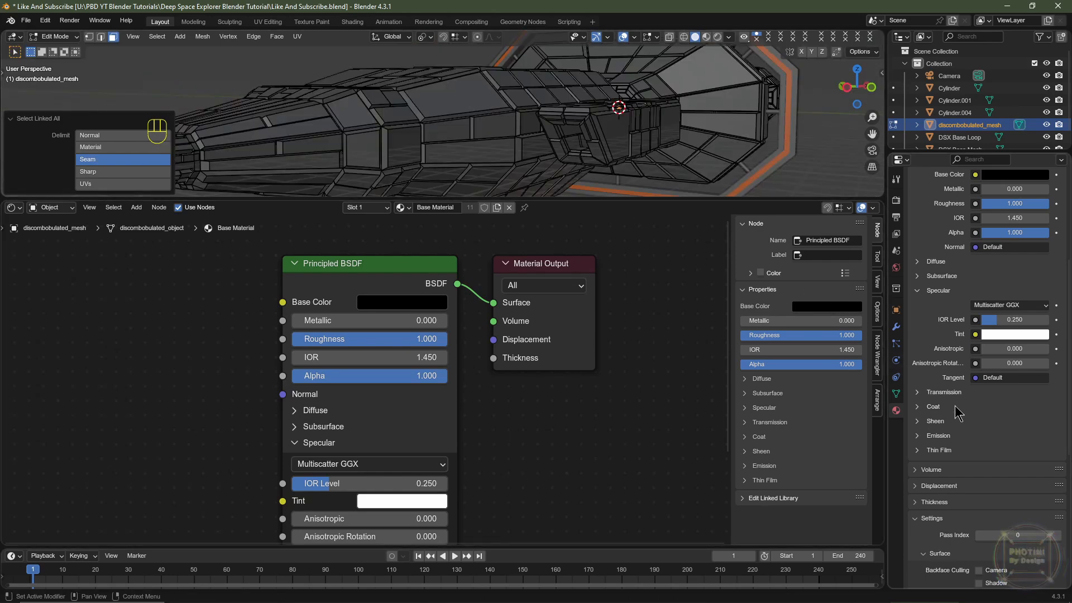
scroll(957, 410, up, 3)
click(955, 212)
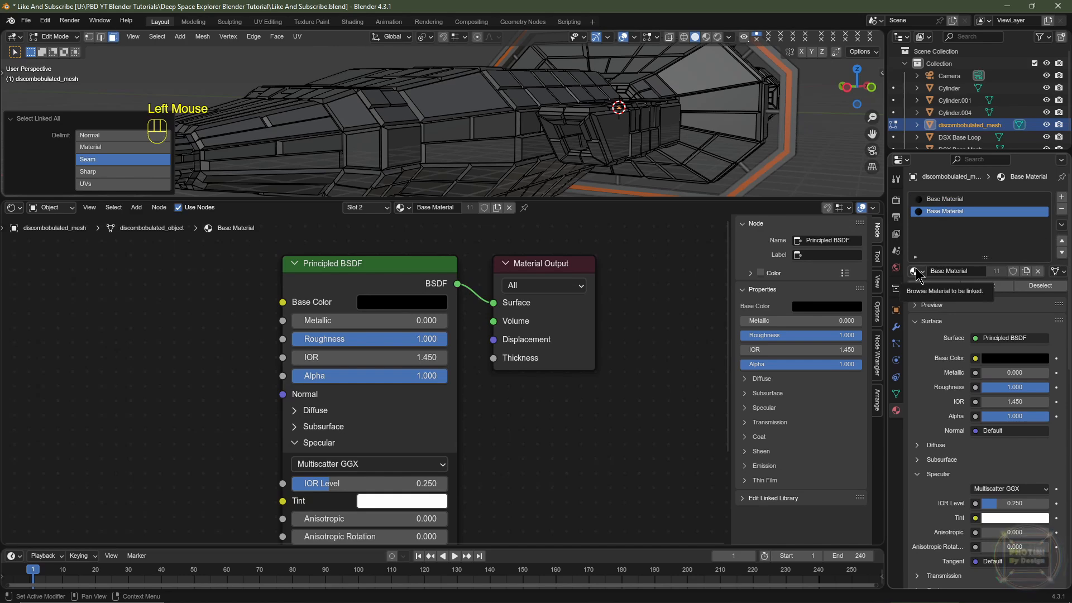
click(918, 275)
click(789, 306)
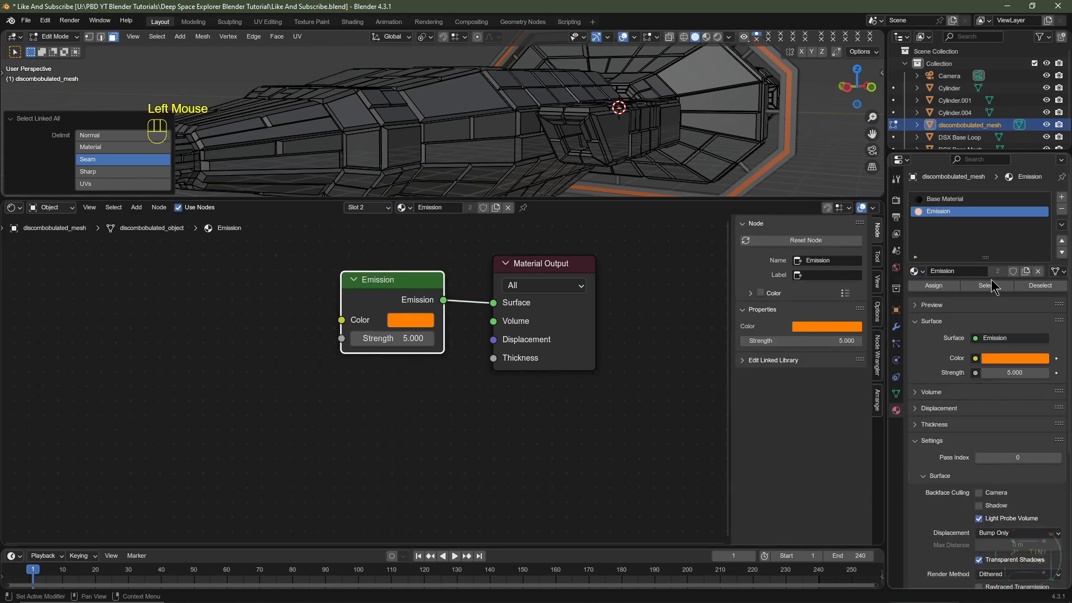
Select the recessed inner panels on one side of the hull's surrounding ring section
middle_drag(581, 142, 619, 158)
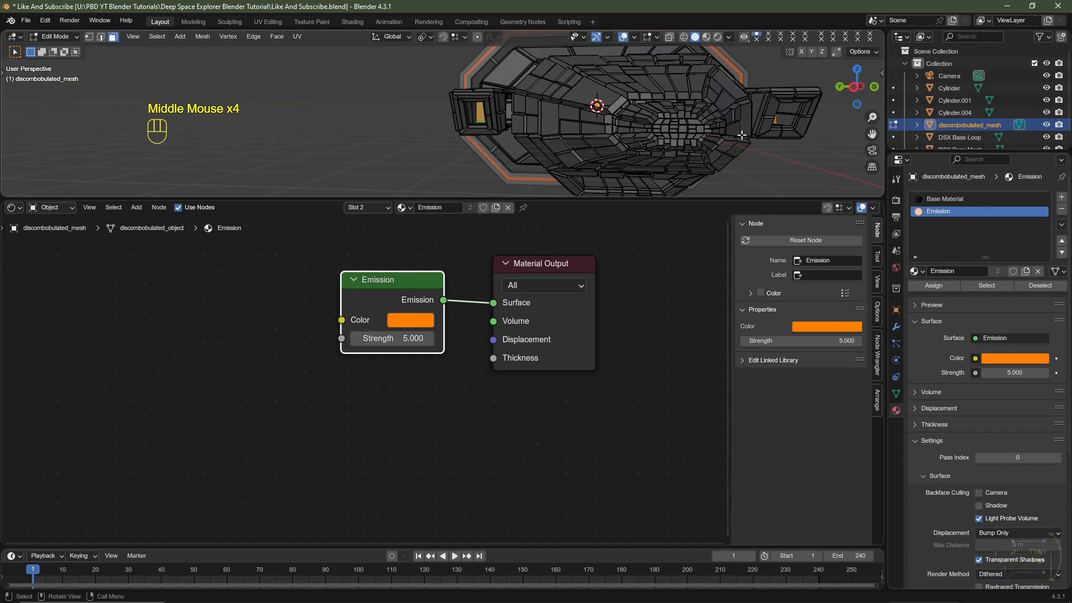
middle_drag(741, 135, 631, 134)
scroll(631, 134, up, 3)
middle_drag(631, 134, 614, 125)
scroll(647, 119, up, 1)
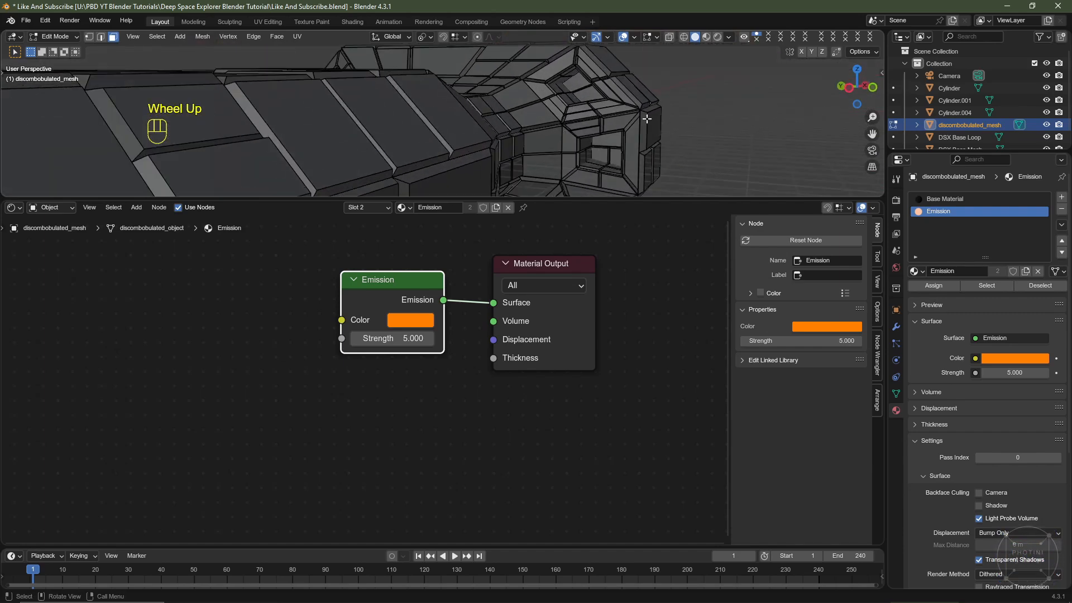
click(577, 84)
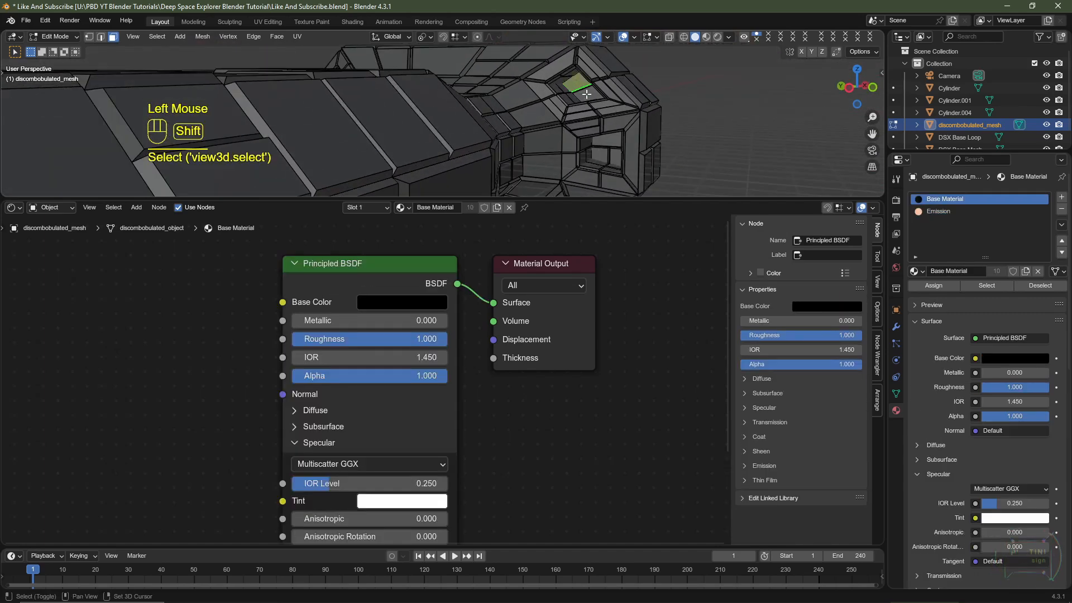
shift+click(586, 93)
middle_drag(586, 94, 421, 161)
shift+click(618, 150)
shift+click(620, 151)
shift+click(620, 151)
shift+click(586, 110)
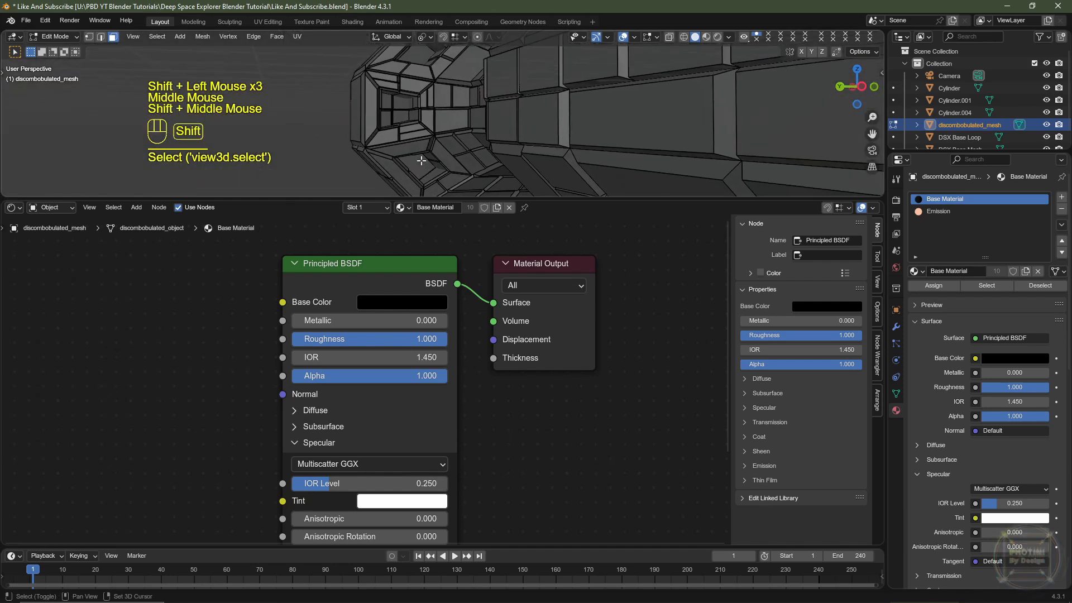
Add the ring section's recessed panels on the opposite side and grow the selection to cover their adjoining faces
shift+click(421, 161)
shift+click(400, 117)
shift+click(390, 116)
shift+click(386, 103)
shift+click(399, 102)
shift+click(402, 102)
middle_drag(450, 89, 558, 129)
key(ctrl+KP_Add)
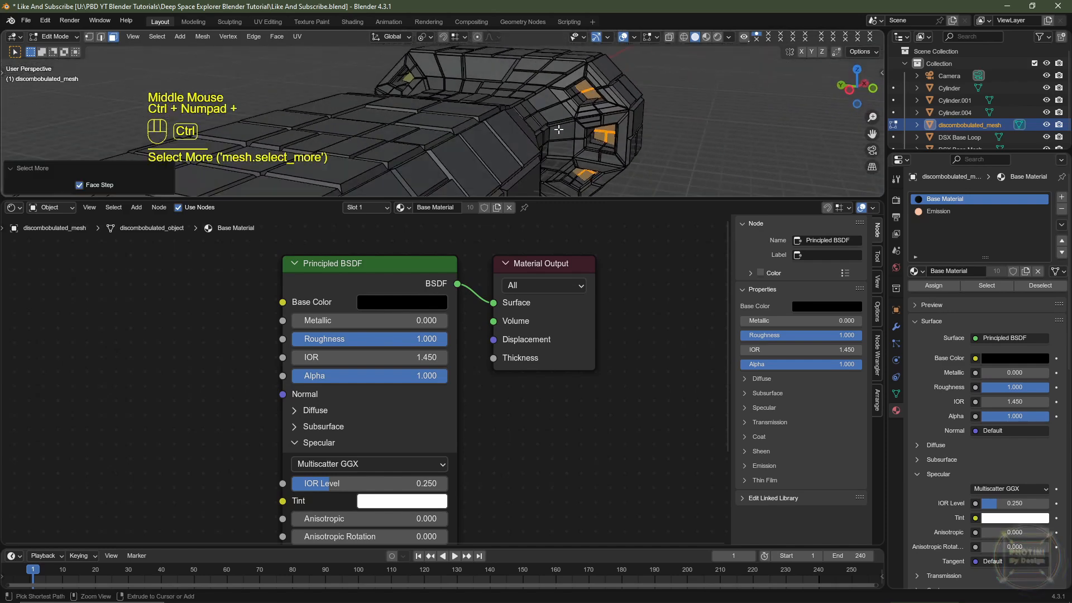
key(g)
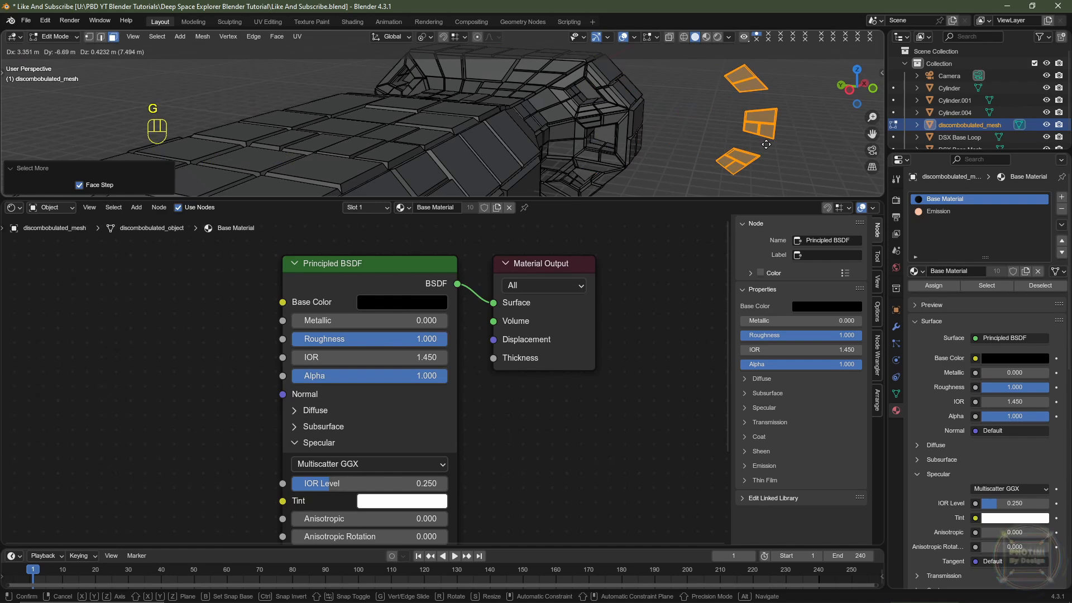
right_click(766, 145)
Add a third material slot holding a single-user copy of the Emission material
click(1061, 199)
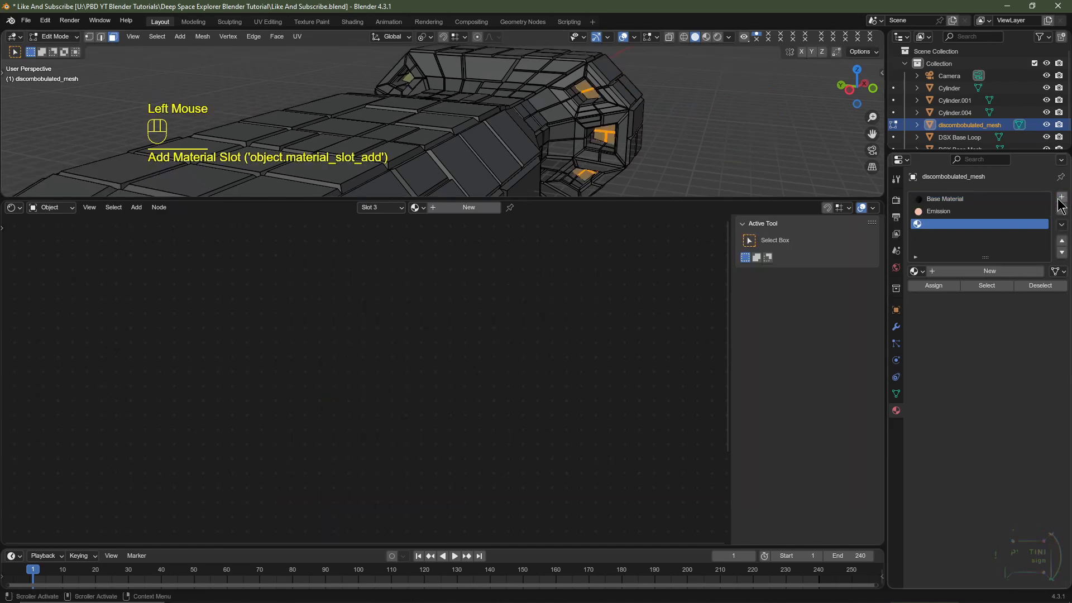
click(915, 270)
click(776, 300)
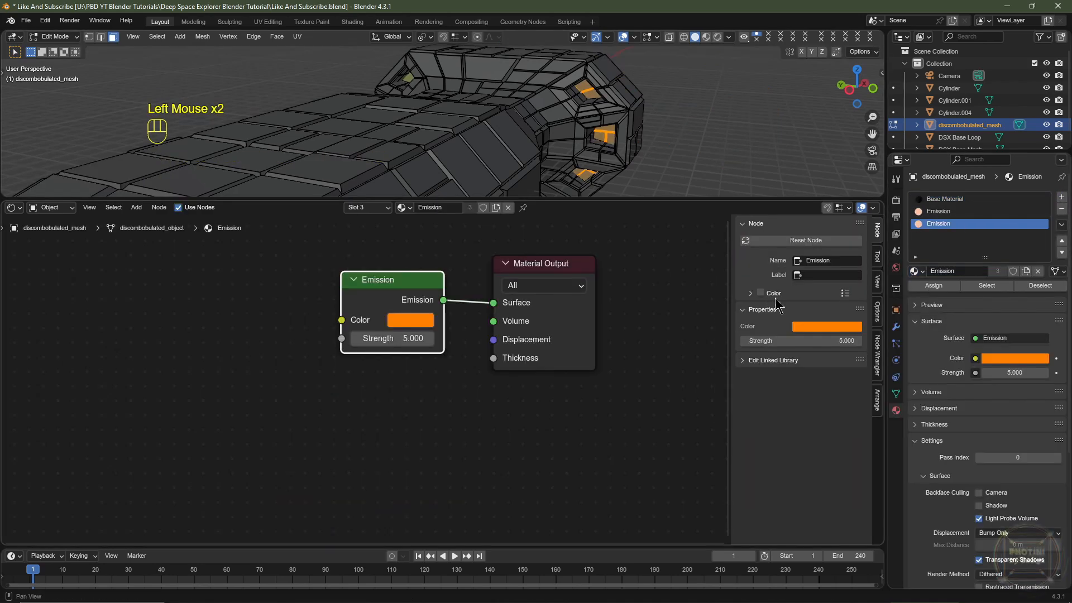
key(Tab)
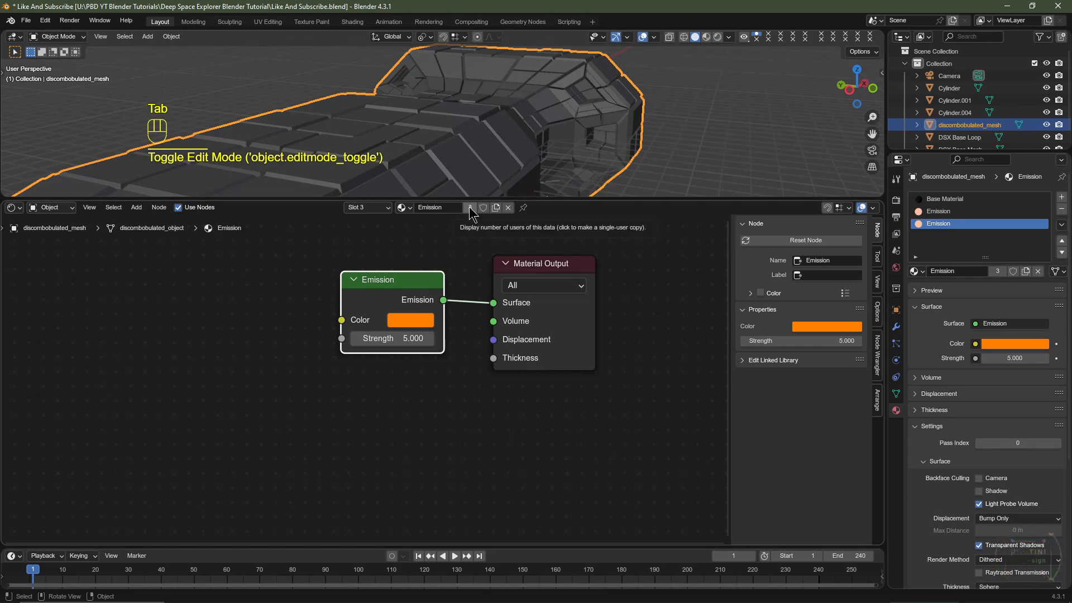
click(470, 208)
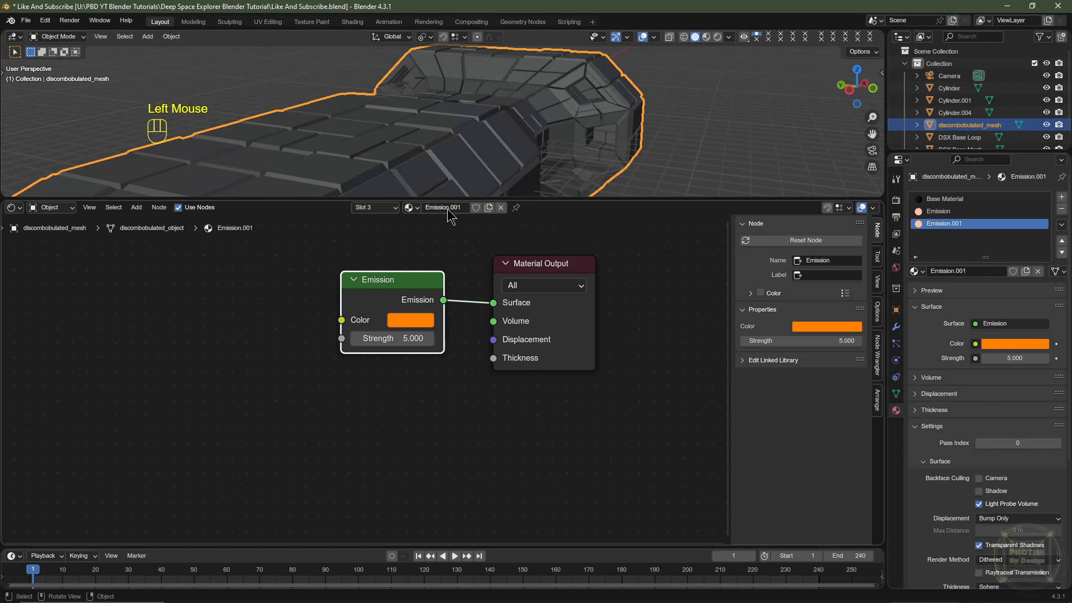
Rename the copied emission material to "Emission Blue"
double_click(460, 208)
key(ctrl+z)
key(ctrl+z)
click(462, 207)
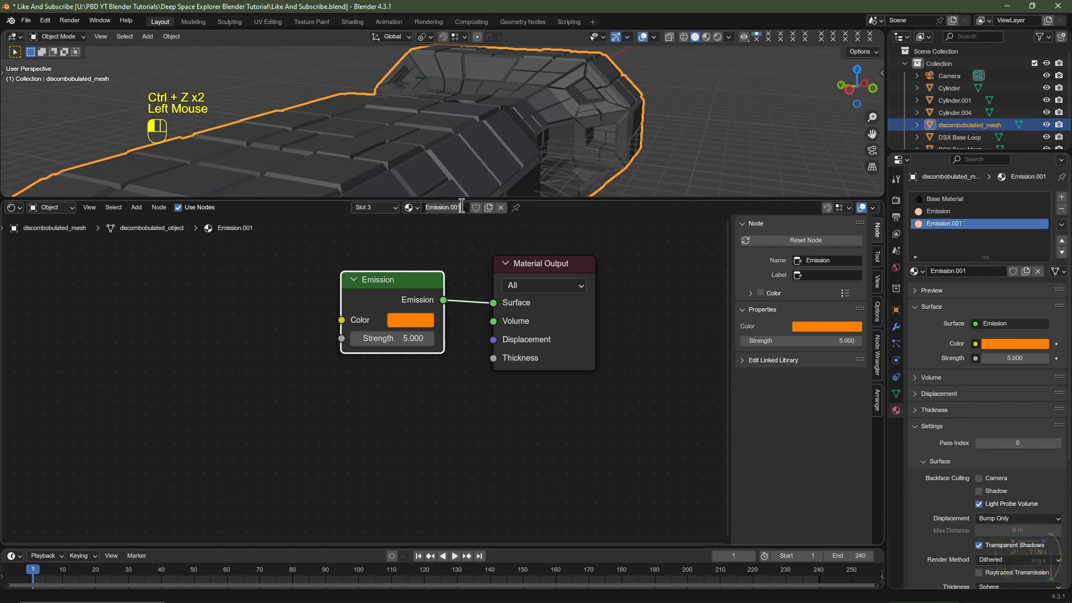
key(BackSpace)
key(BackSpace)
key(BackSpace)
key(BackSpace)
text(Blue)
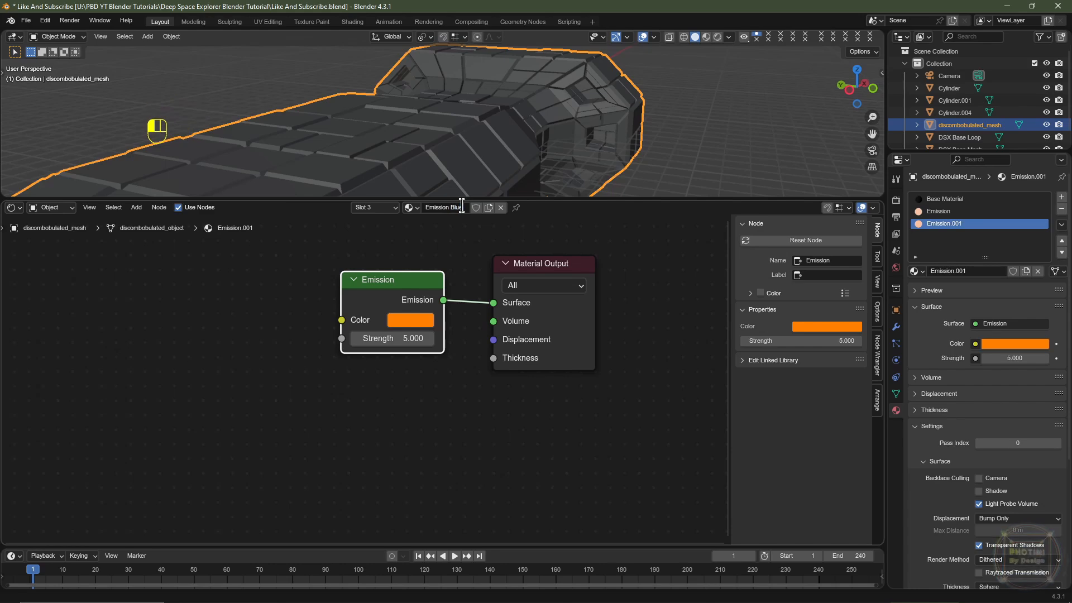
key(Return)
Set the Emission Blue shader's color to blue and assign the material to the selected ring panels
click(413, 320)
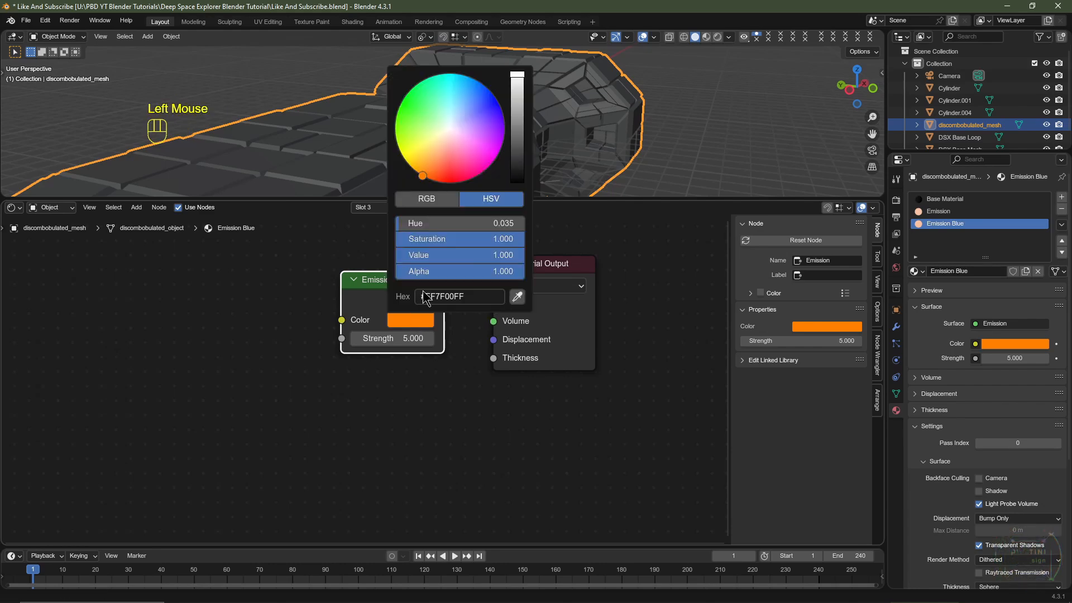
click(473, 105)
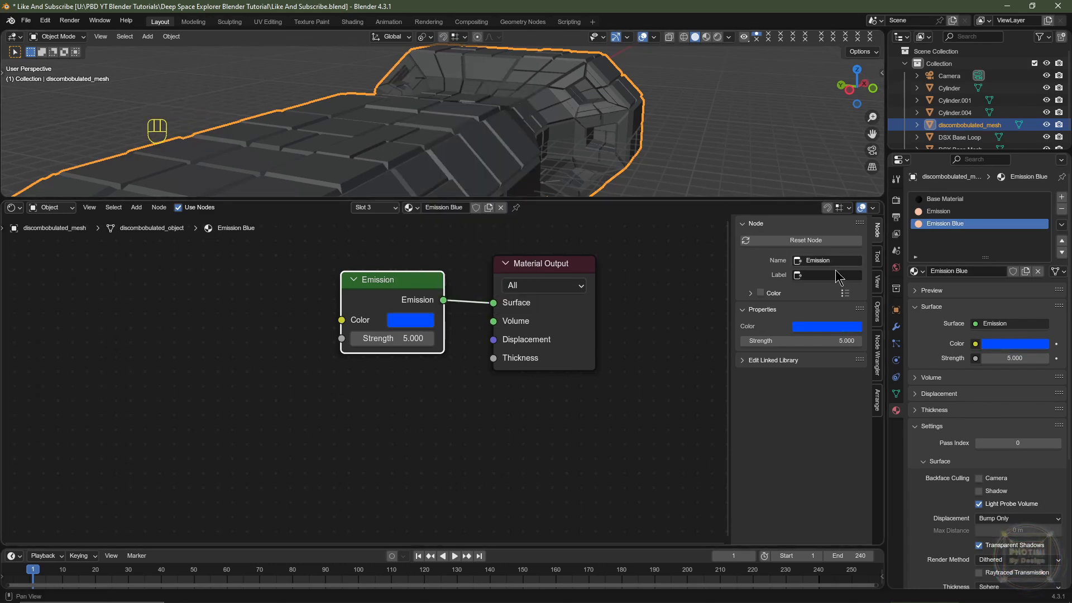
key(Tab)
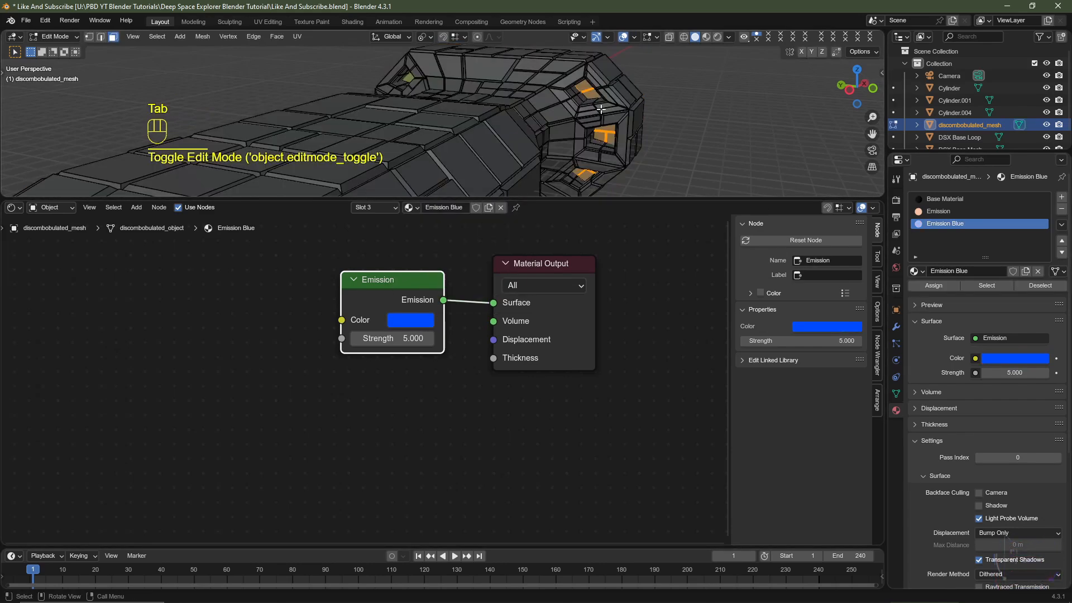
click(939, 288)
Set Emission Blue's Viewport Display color to blue and return to Object Mode
scroll(990, 279, down, 5)
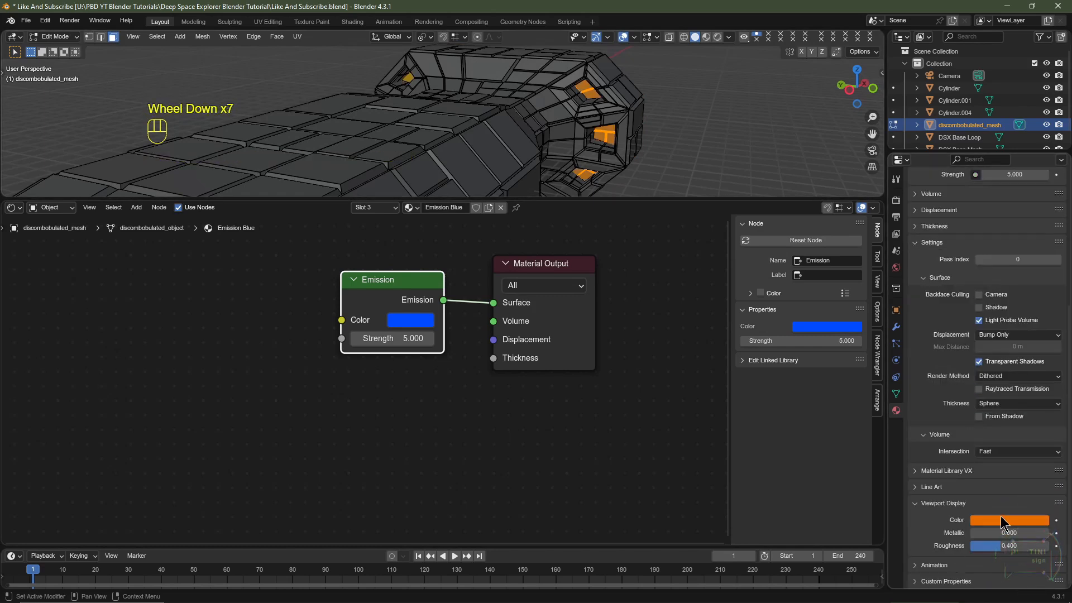
click(1001, 521)
click(1008, 340)
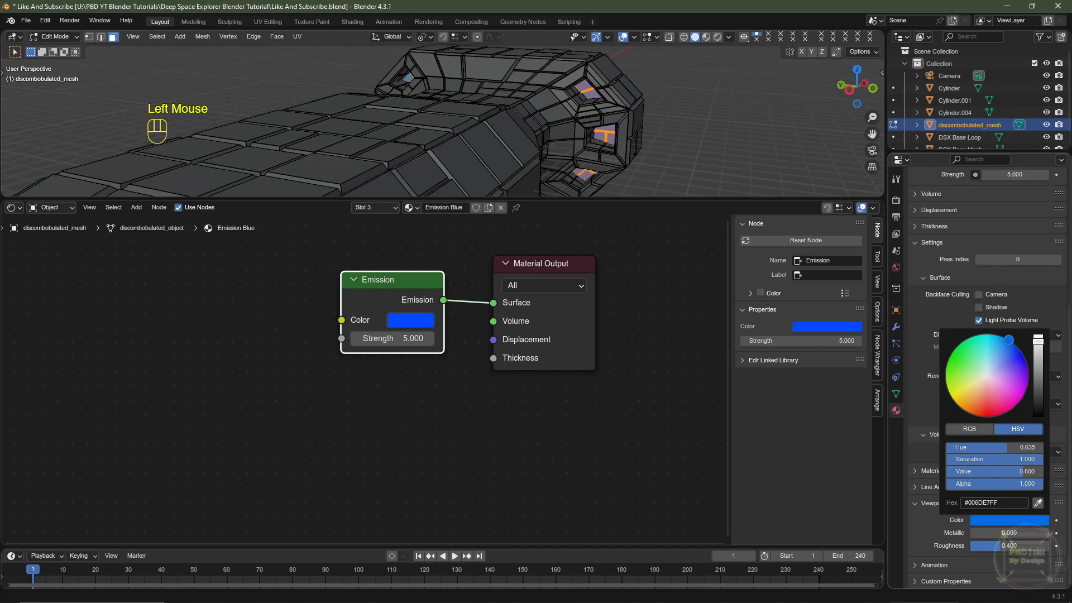
key(Tab)
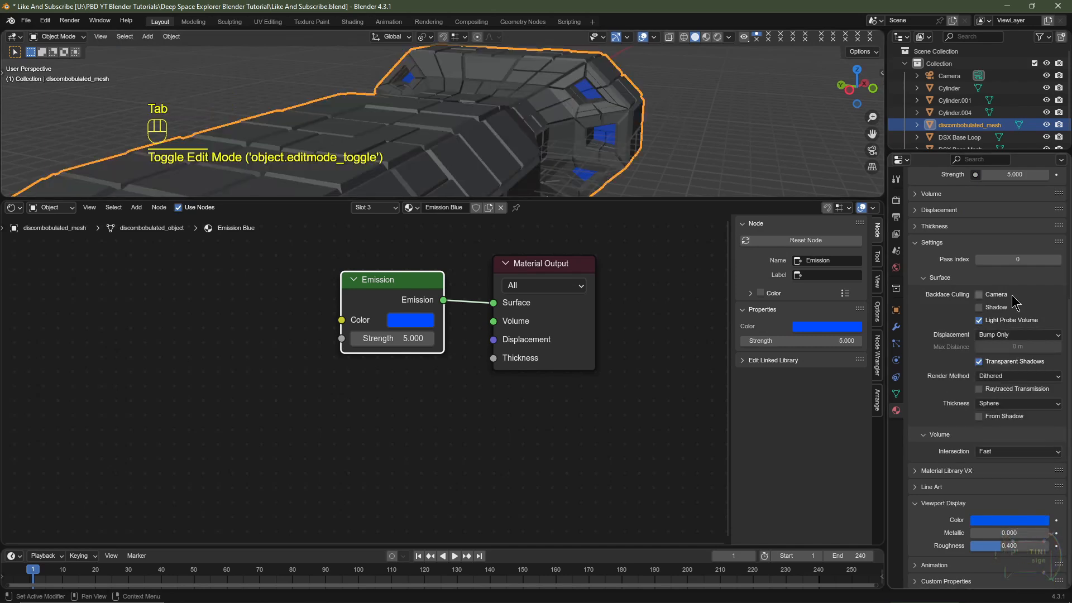
Rename the original Emission material to "Emission Orange"
scroll(1011, 307, up, 5)
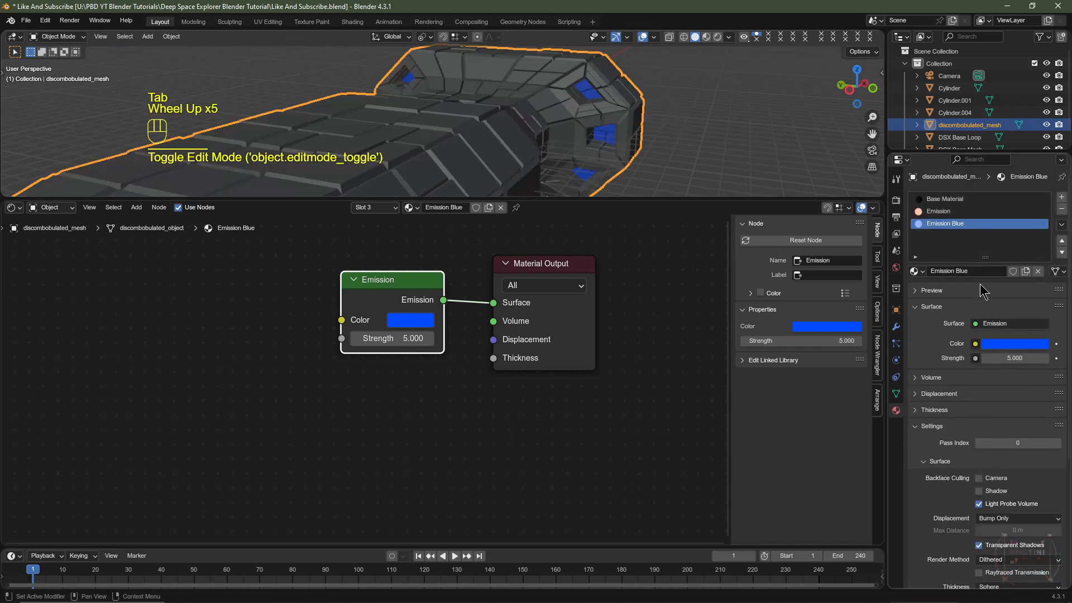
click(948, 212)
double_click(961, 212)
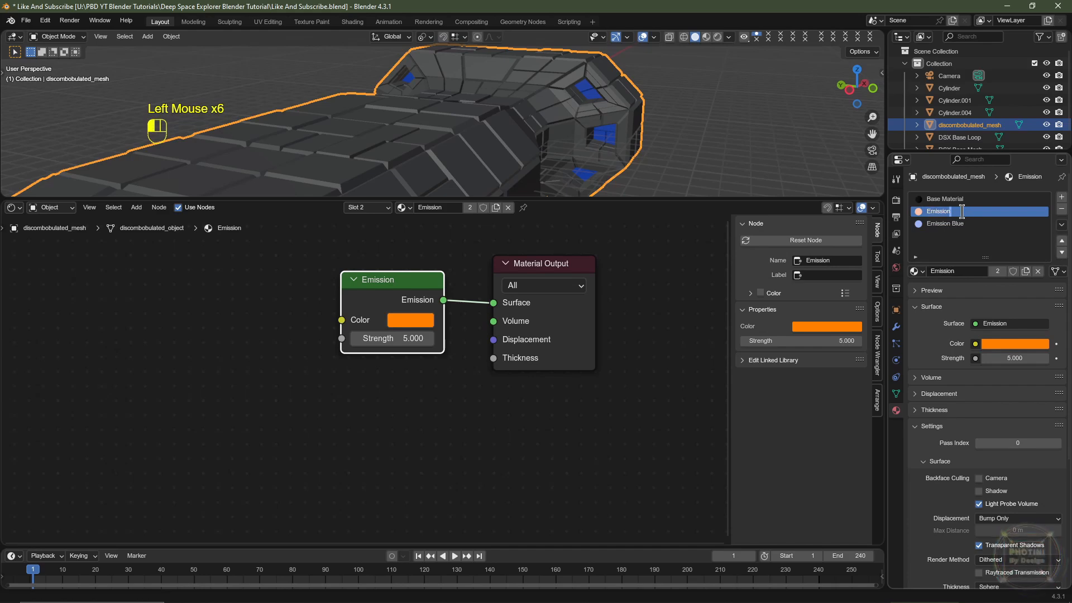
text(O)
key(Return)
Edit the mesh again and select the inner panels in the upper row of recesses on the ship's gridded end
middle_drag(771, 128, 450, 103)
key(Tab)
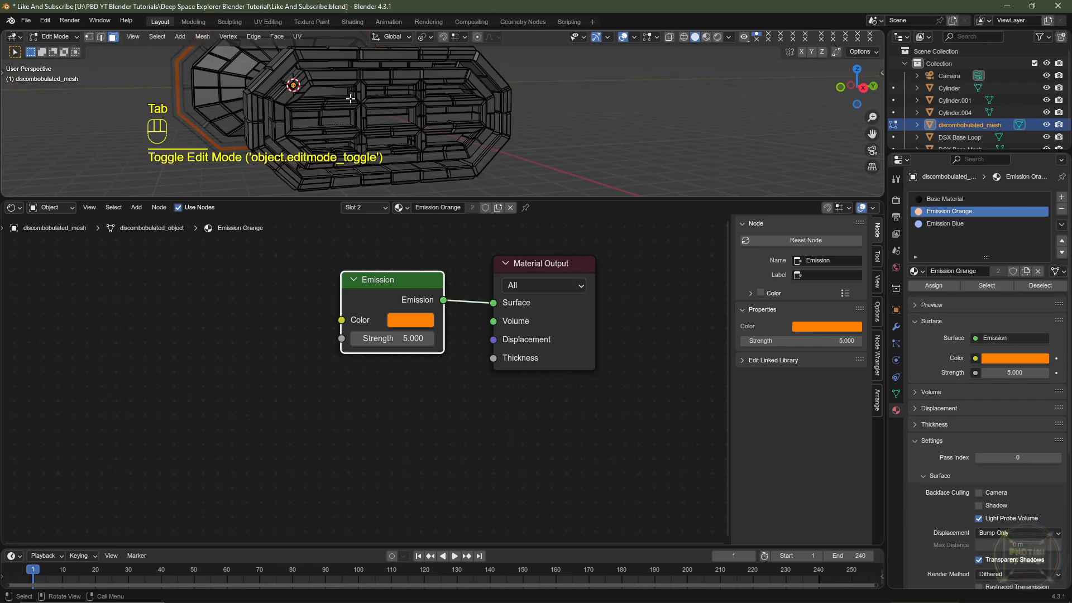
scroll(350, 98, up, 1)
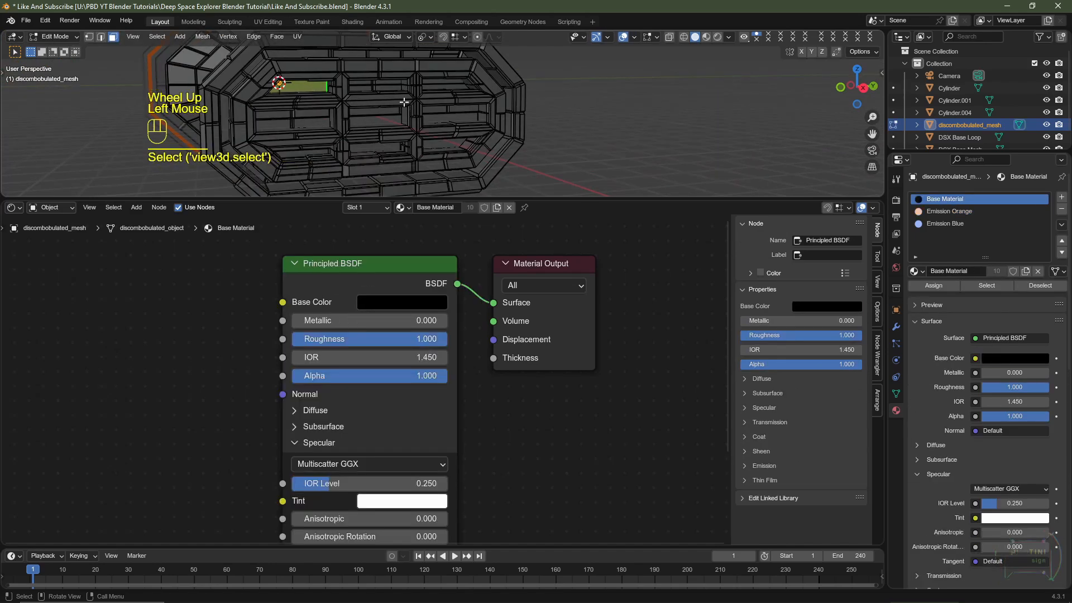
middle_drag(404, 101, 374, 84)
shift+click(368, 84)
shift+click(382, 81)
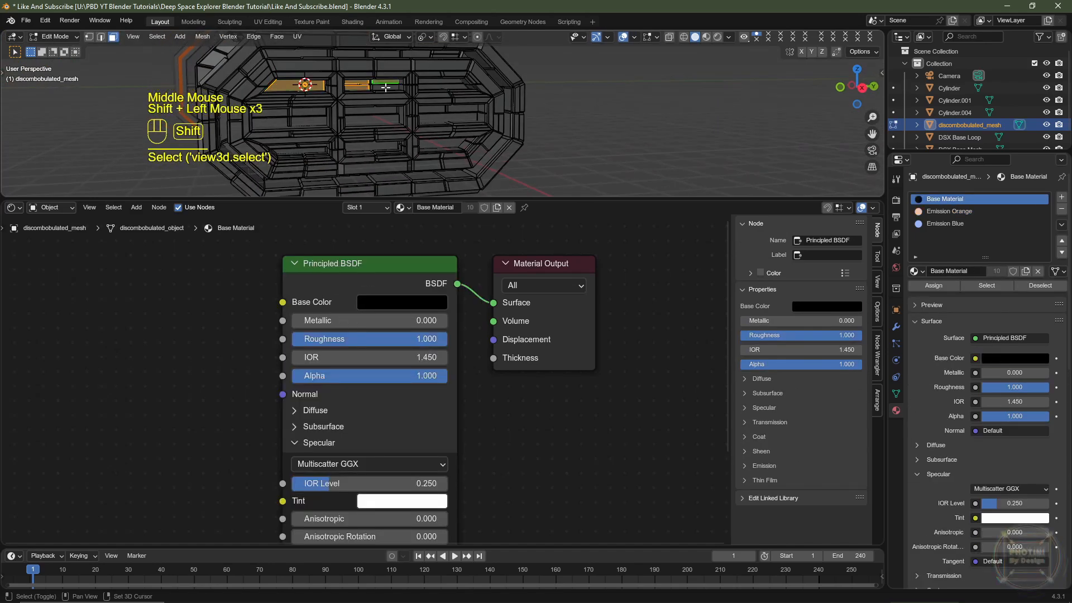
shift+click(436, 81)
shift+click(436, 81)
Extend the selection to the inner panels in the middle and lower rows of recesses on the gridded end
middle_drag(436, 82, 531, 134)
shift+click(447, 112)
shift+click(366, 143)
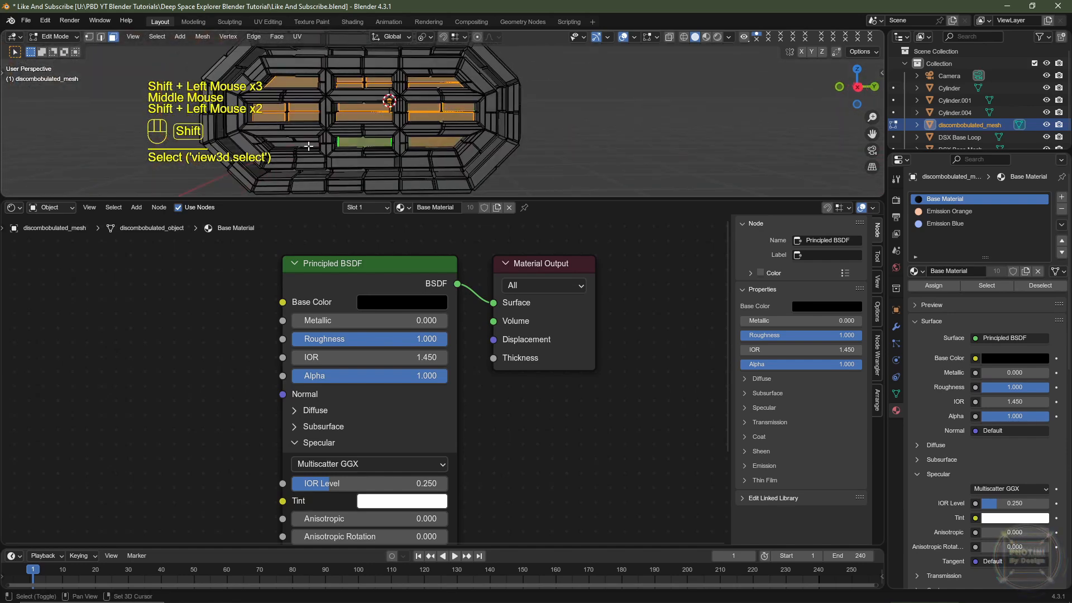
scroll(327, 134, up, 1)
shift+click(323, 134)
scroll(324, 134, down, 1)
middle_drag(446, 123, 601, 139)
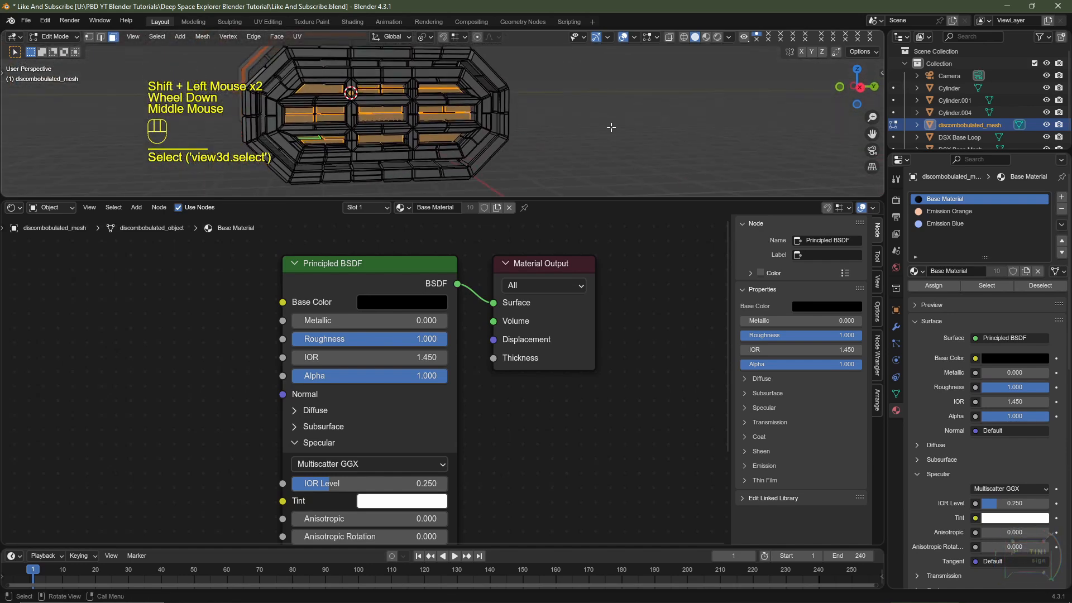
Grow the selection to the complete inner panels of the gridded end's recesses and assign Emission Orange to them
key(ctrl+KP_Add)
key(ctrl+KP_Add)
key(ctrl+KP_Add)
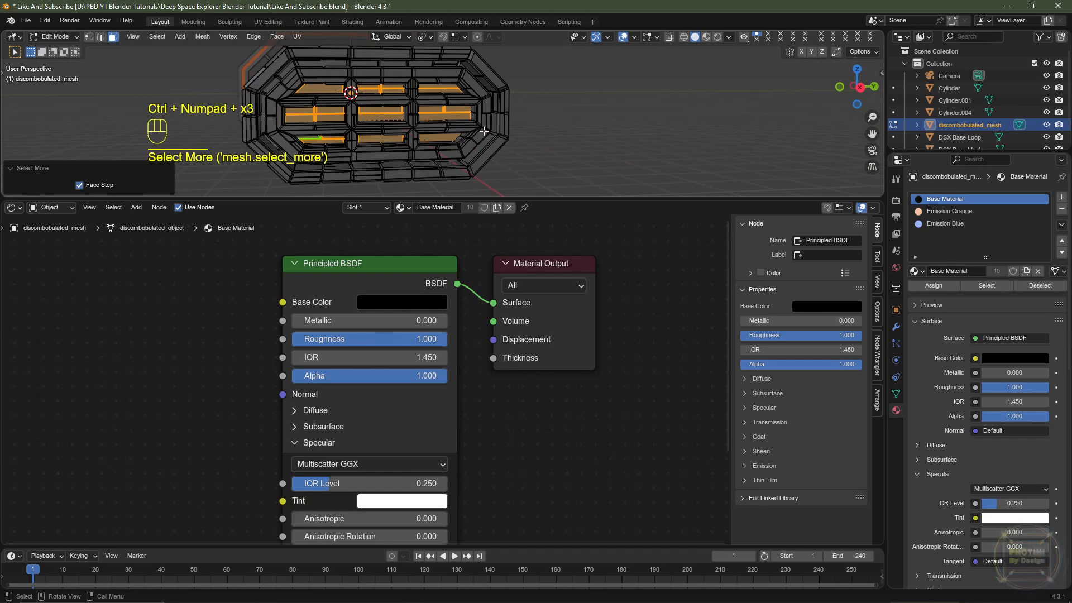
key(g)
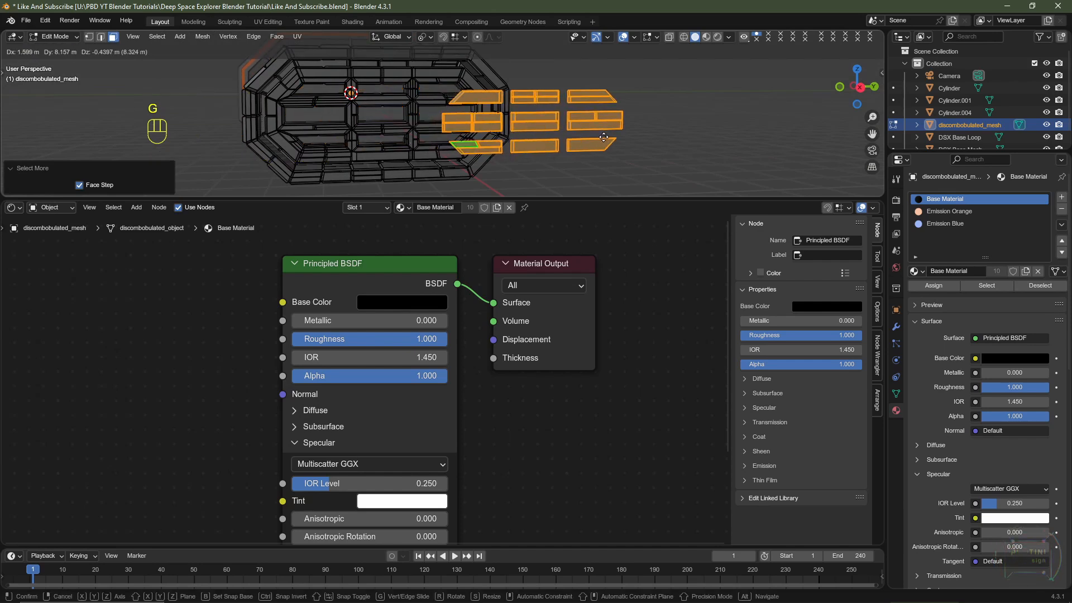
right_click(625, 136)
click(968, 211)
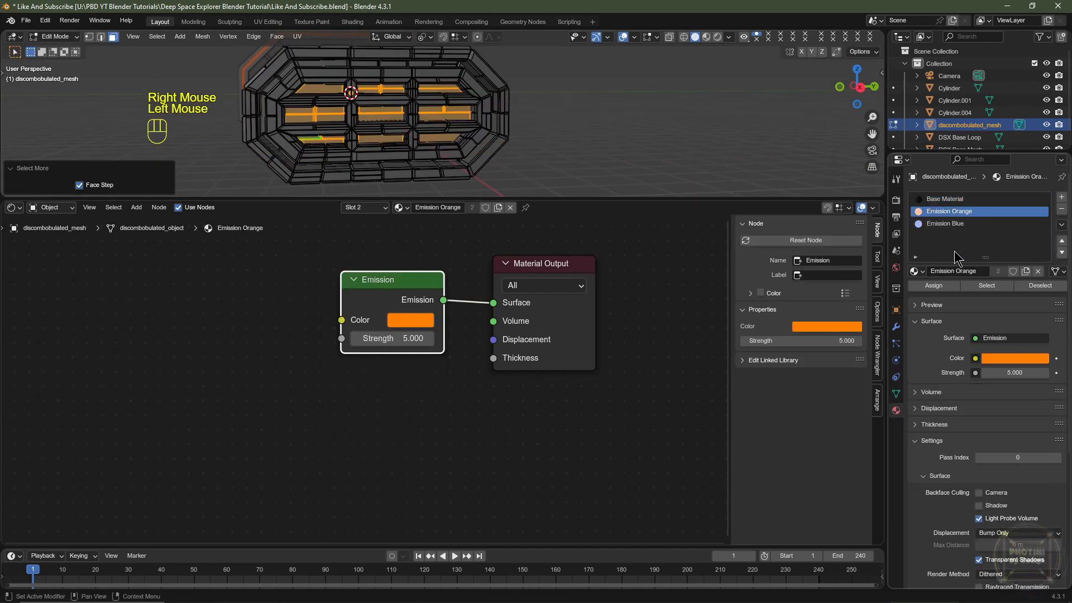
click(933, 286)
key(ctrl+z)
key(ctrl+z)
Start a new selection with faces of the thin recessed ring that surrounds the ship's gridded end
scroll(419, 122, down, 2)
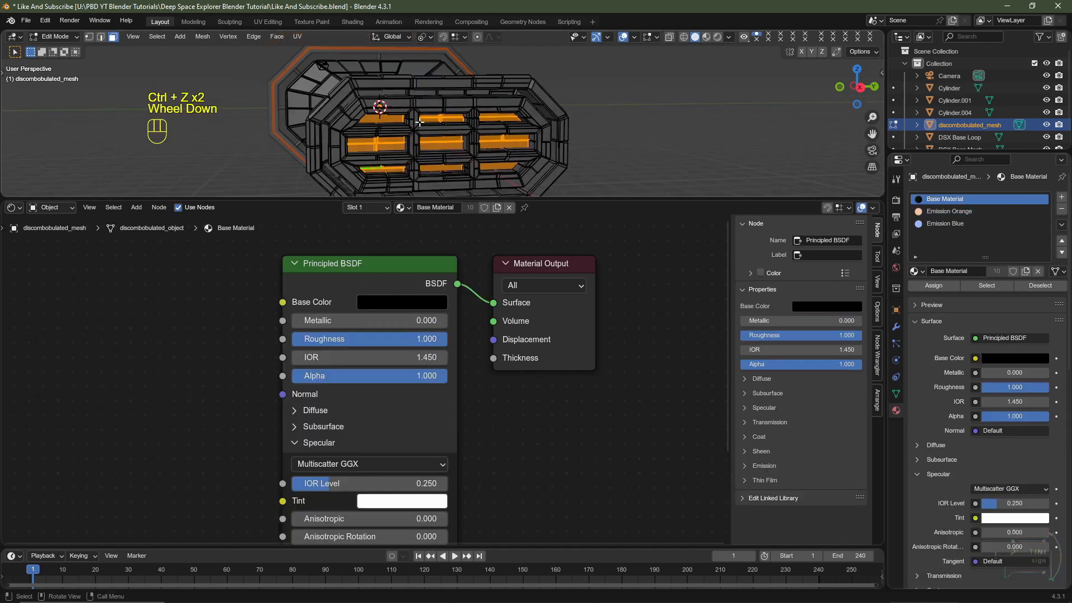
shift+middle_drag(419, 122, 391, 86)
scroll(410, 109, up, 1)
click(357, 62)
shift+click(340, 59)
scroll(447, 95, up, 2)
shift+middle_drag(502, 72, 487, 107)
shift+click(592, 70)
shift+click(606, 97)
Extend the selection to the remaining sides of the recessed ring around the gridded end
shift+middle_drag(606, 131, 522, 83)
shift+click(484, 106)
shift+middle_drag(463, 112, 536, 98)
shift+click(358, 102)
middle_drag(290, 92, 475, 112)
shift+click(484, 84)
shift+click(507, 62)
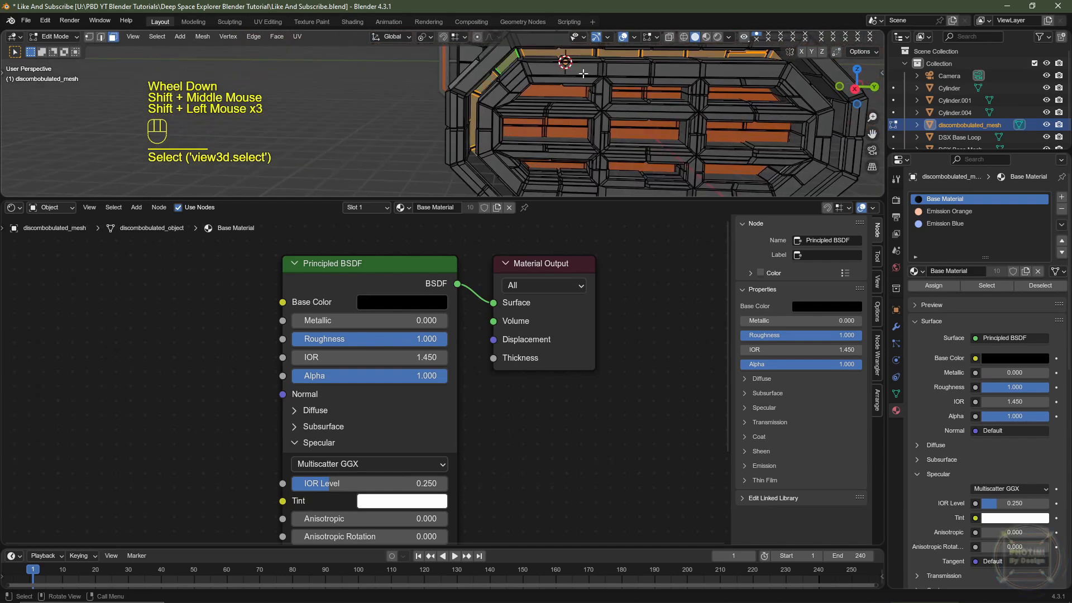
shift+middle_drag(603, 100, 495, 106)
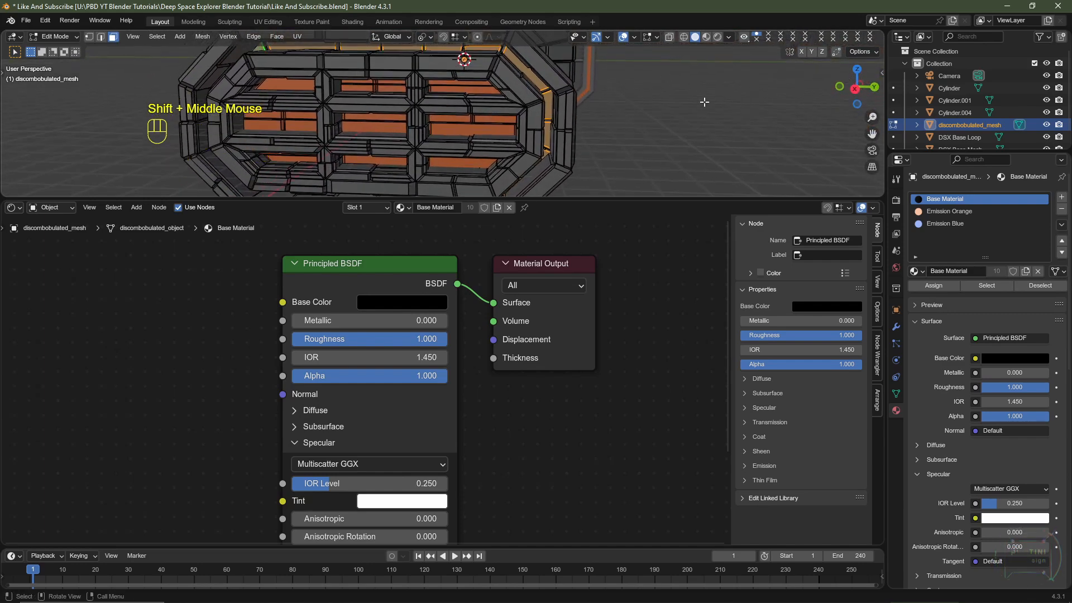
Grow the selection to the full recessed ring, assign Emission Blue to it, and return to Object Mode
key(ctrl+KP_Add)
key(ctrl+KP_Add)
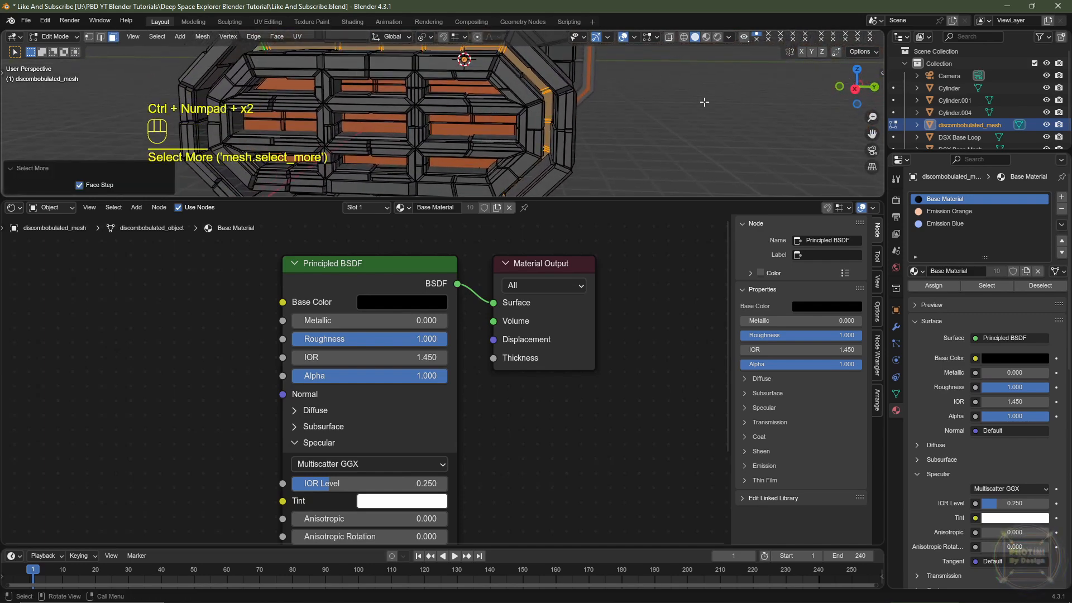
key(g)
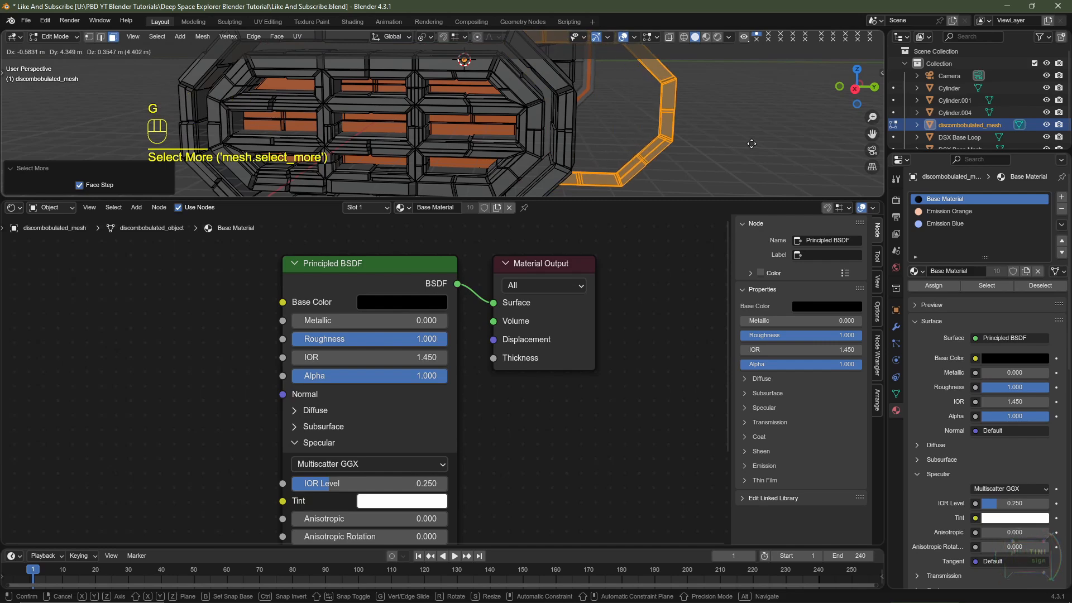
right_click(726, 168)
click(943, 224)
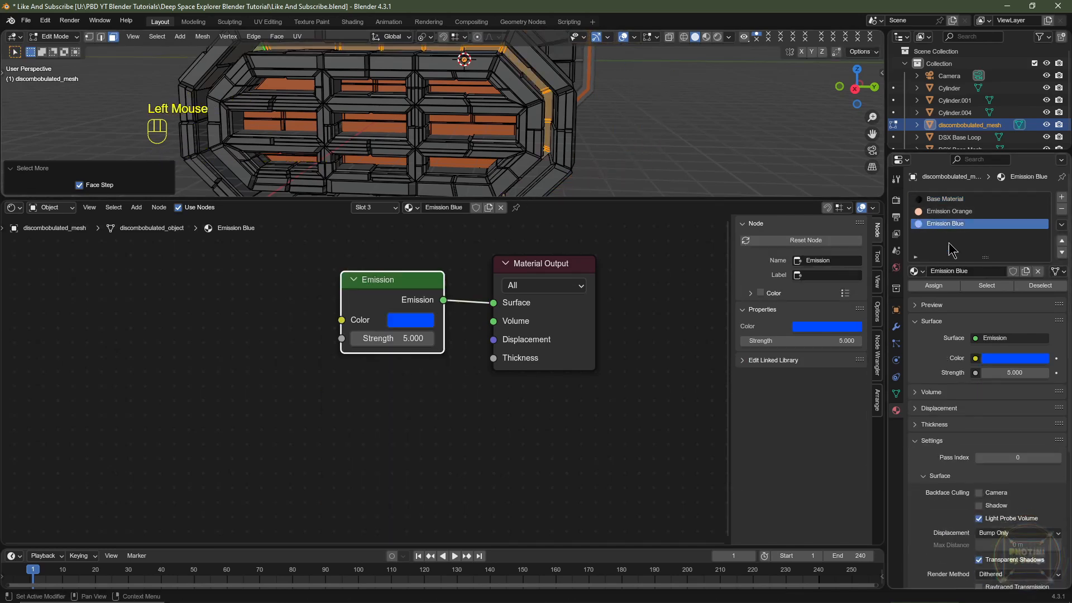
click(941, 286)
scroll(629, 123, down, 2)
key(Tab)
key(Tab)
middle_drag(603, 134, 477, 83)
key(Tab)
Edit the mesh again and select the first small window-like panels in the recess on the central octagonal section
scroll(628, 127, down, 2)
scroll(535, 104, down, 1)
scroll(487, 118, up, 1)
scroll(487, 117, up, 2)
scroll(488, 121, up, 2)
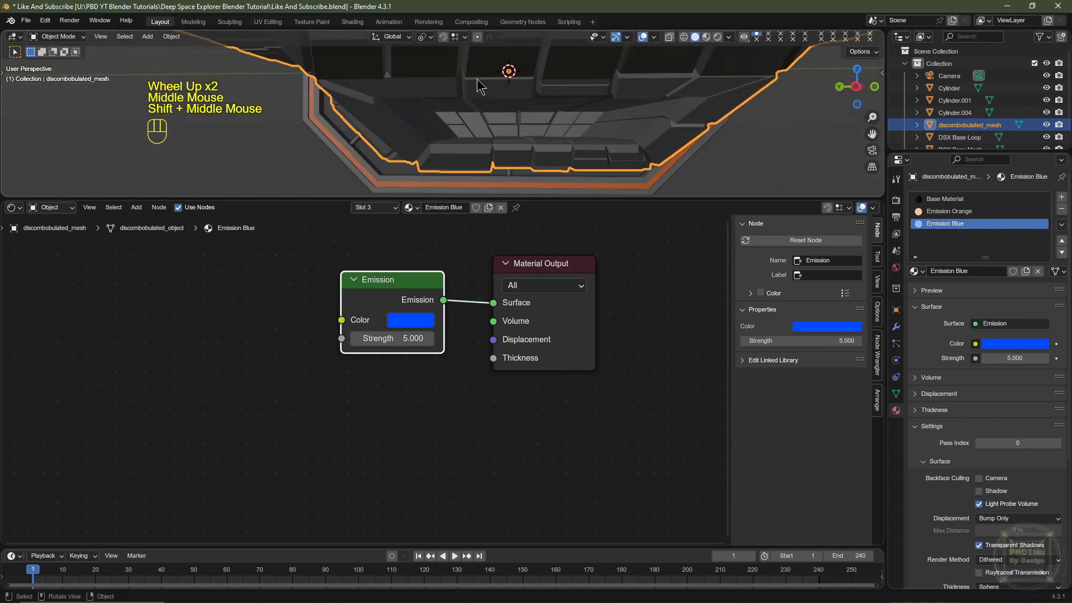
key(Tab)
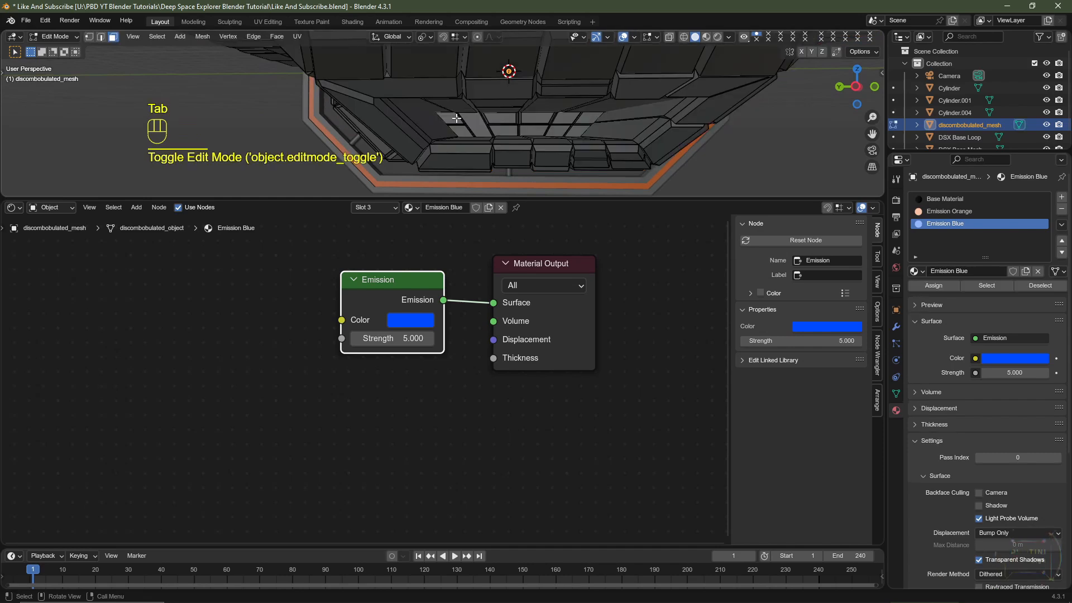
click(452, 117)
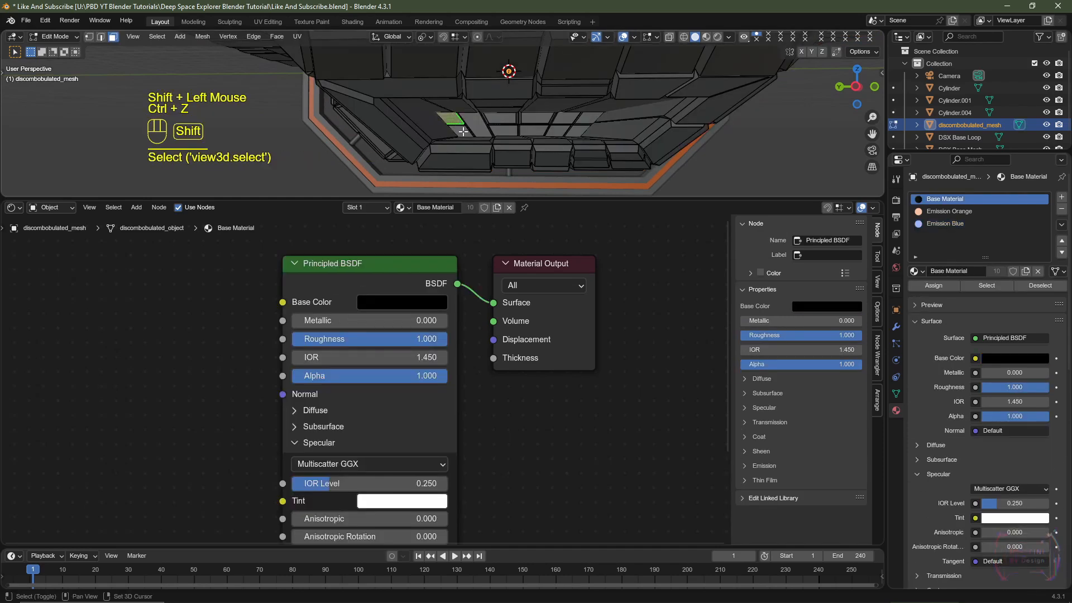
shift+click(463, 132)
shift+click(473, 124)
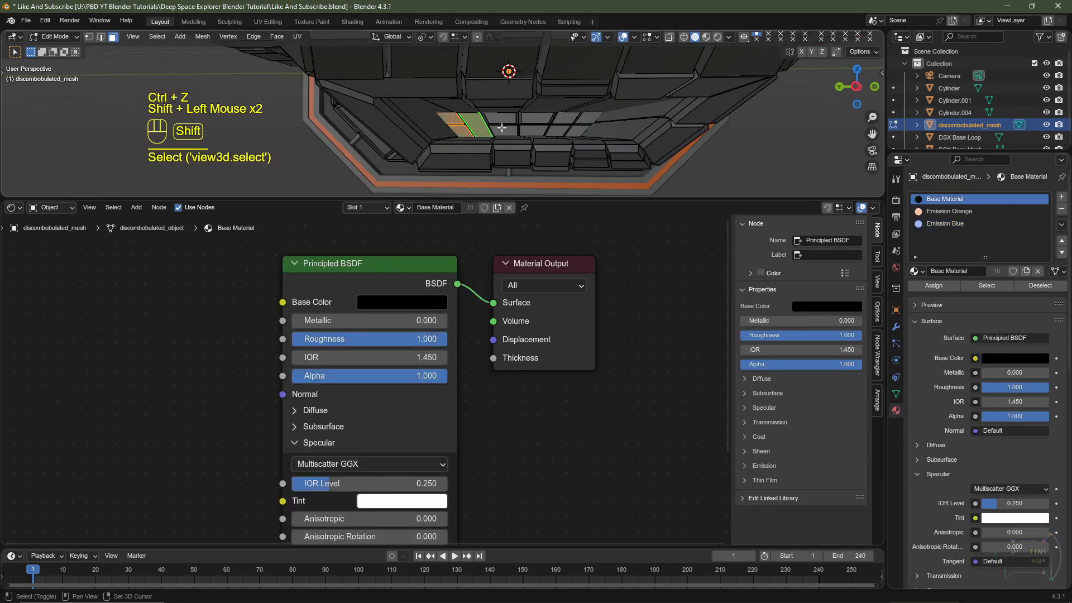
Extend the selection across the rest of the small window-like panels in the central section's recess
shift+click(503, 131)
shift+click(506, 118)
shift+click(535, 121)
shift+click(538, 131)
shift+click(565, 124)
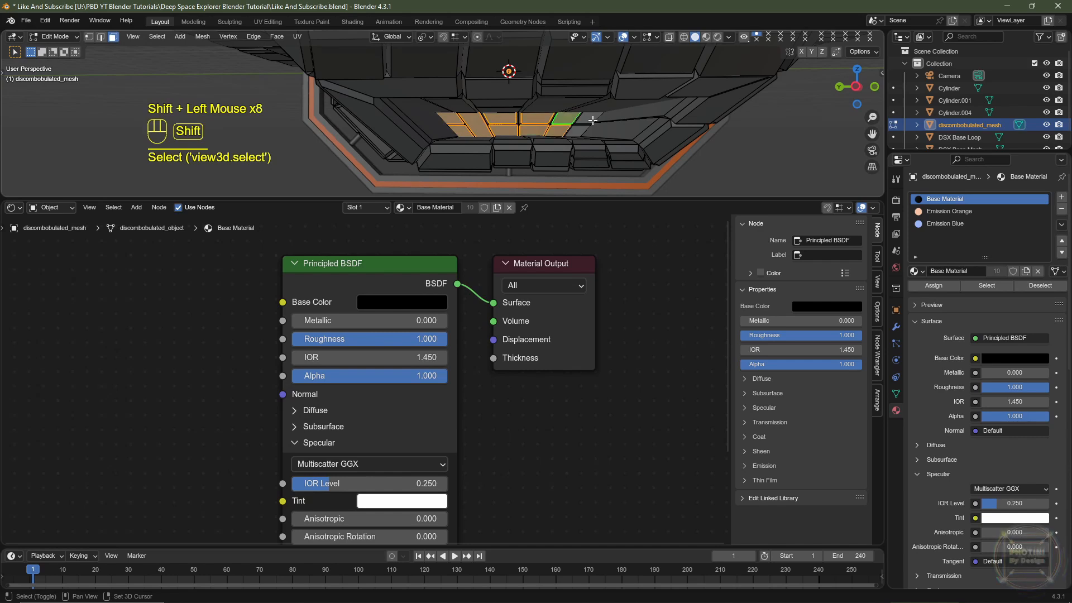
shift+click(593, 120)
shift+click(578, 132)
Grow the selection to the complete window-like panels, assign Emission Orange to them, and return to Object Mode
scroll(578, 133, down, 1)
key(ctrl+KP_Add)
key(ctrl+KP_Add)
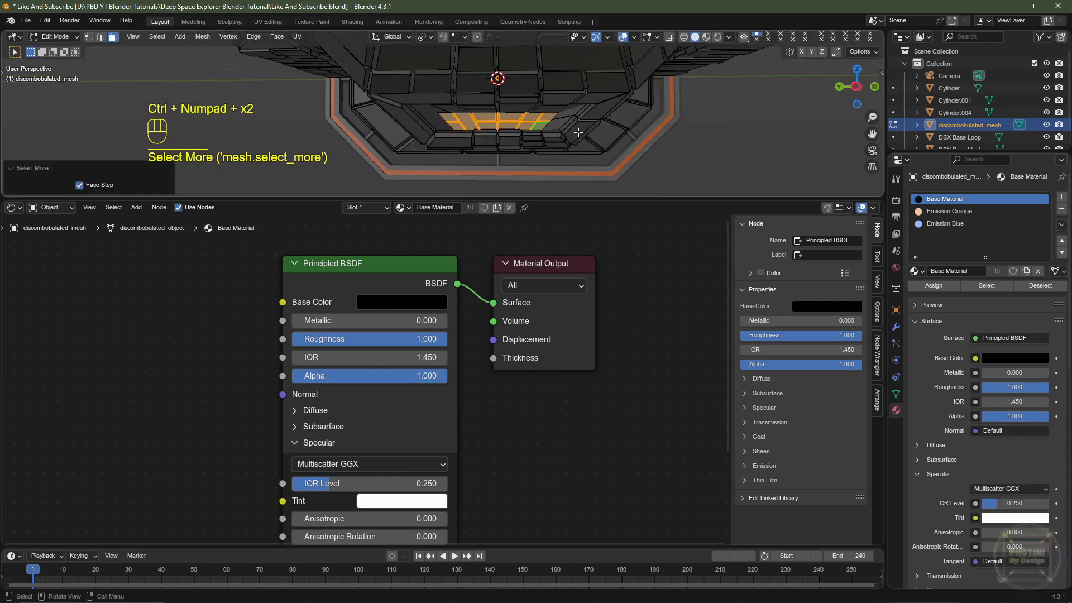
key(g)
right_click(689, 168)
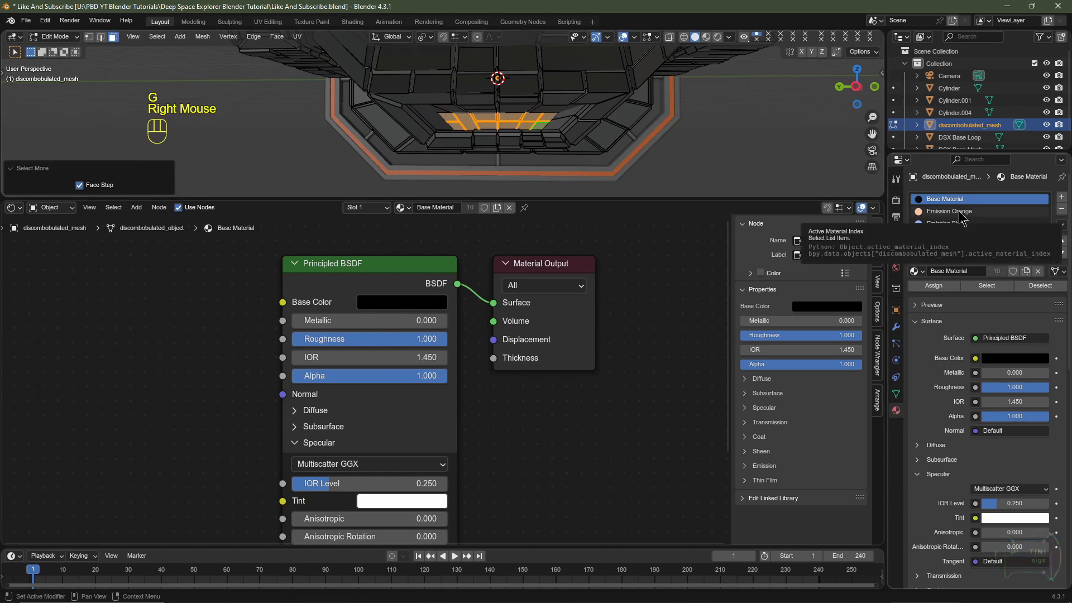
click(960, 214)
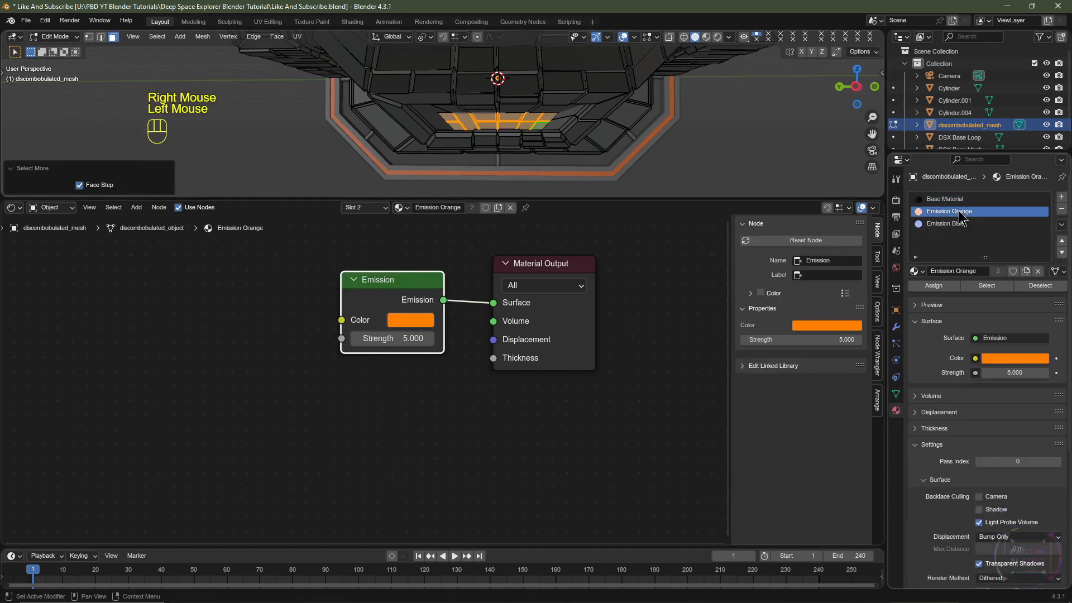
click(931, 286)
key(Tab)
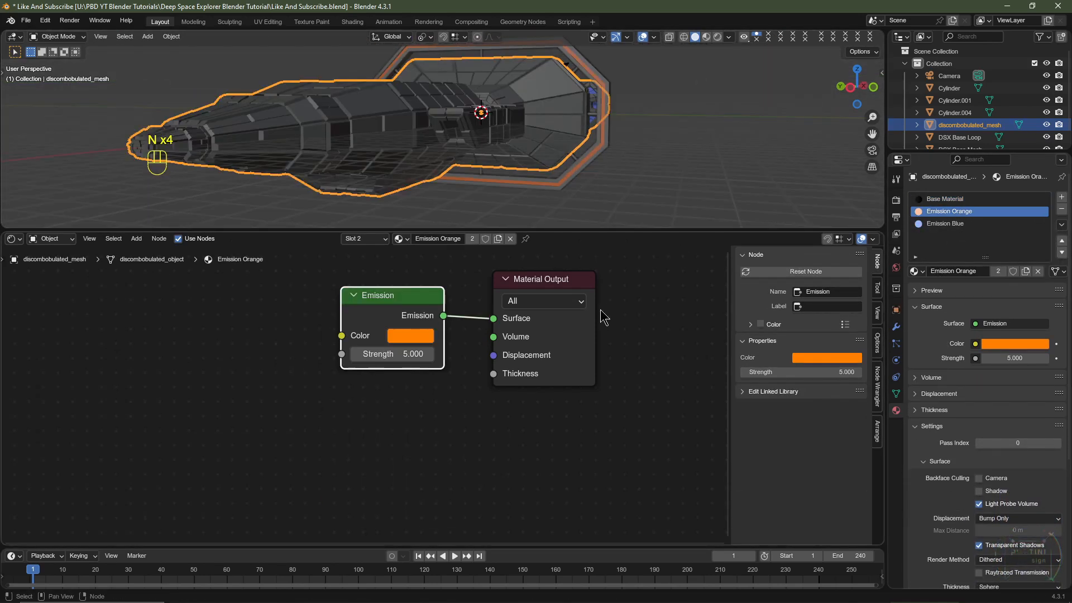
Hide the node editor's sidebar, then make the ship's Base Material a separate copy named "Sci Fi 1"
key(n)
middle_drag(559, 132, 540, 137)
middle_drag(540, 137, 441, 134)
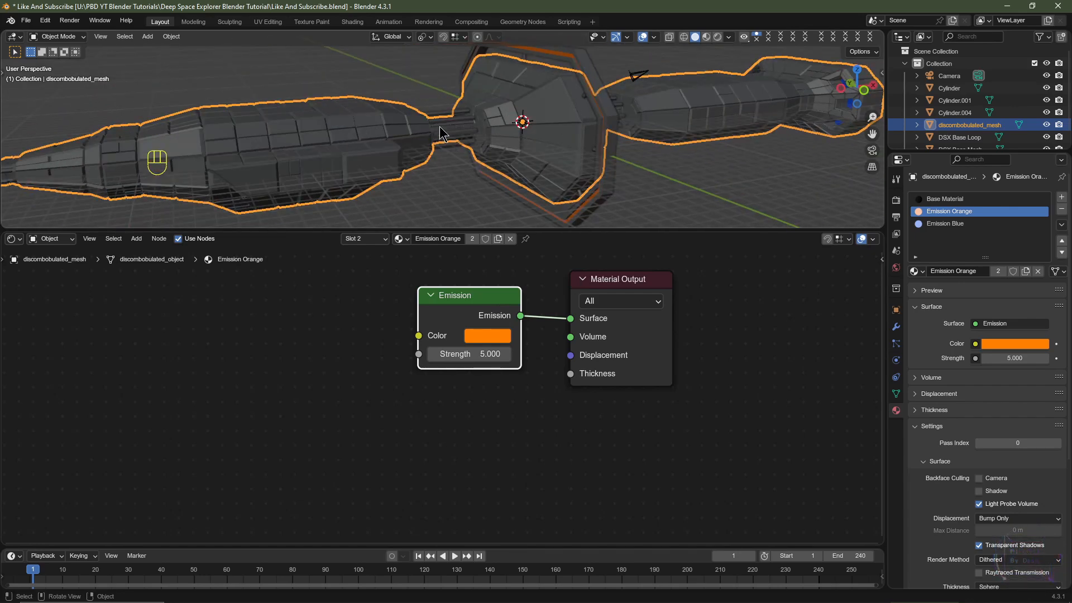
click(323, 129)
click(948, 199)
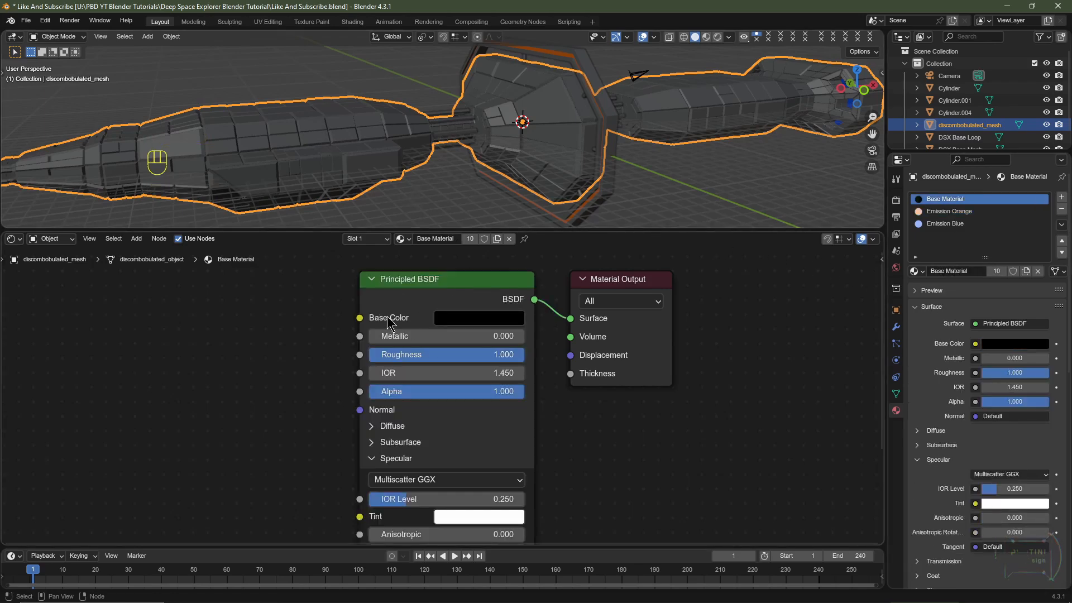
click(471, 240)
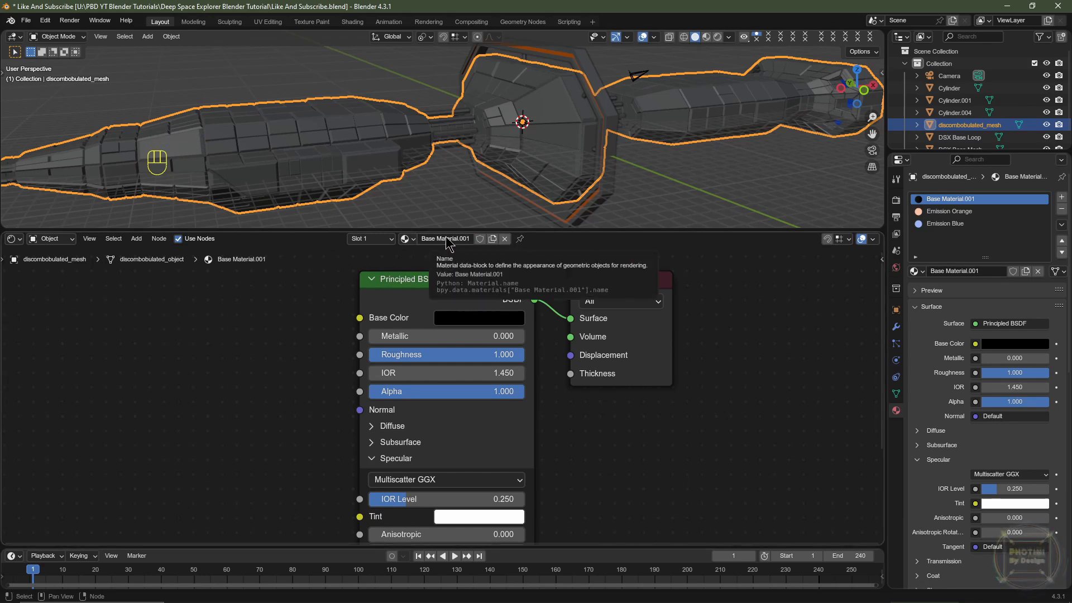
click(445, 238)
text(Sci Fi 1)
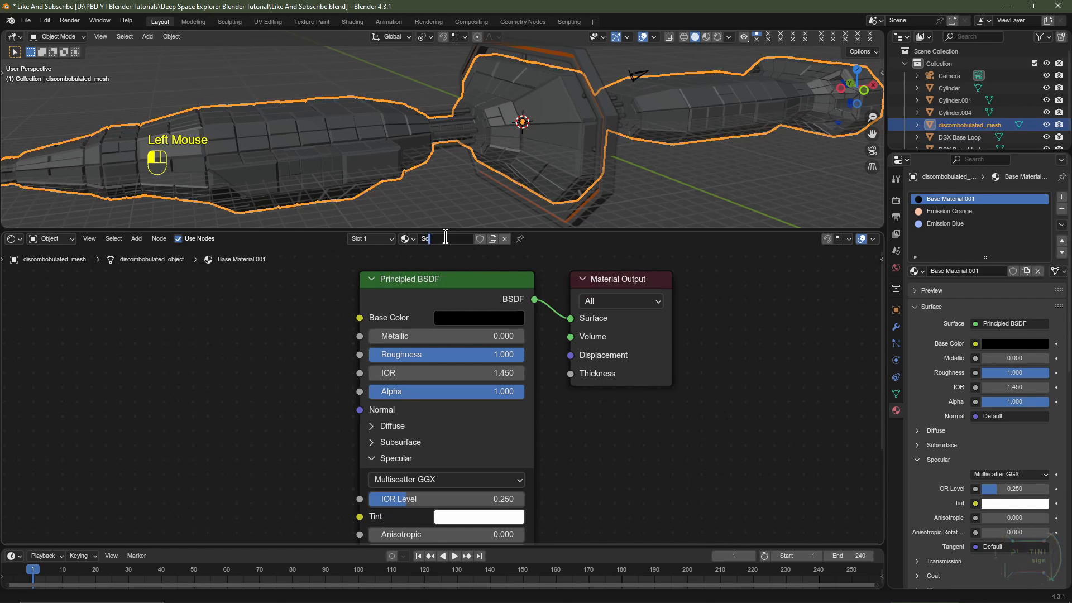
key(Return)
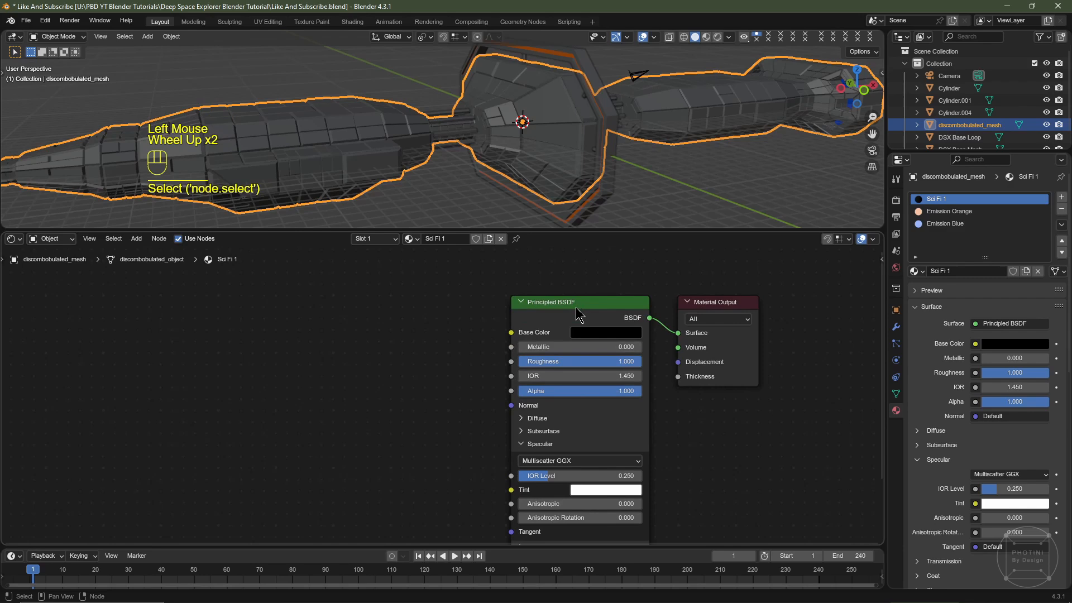
Add Texture Coordinate, Mapping and Image Texture nodes to the Principled BSDF's Base Color and space them away from the shader
click(578, 314)
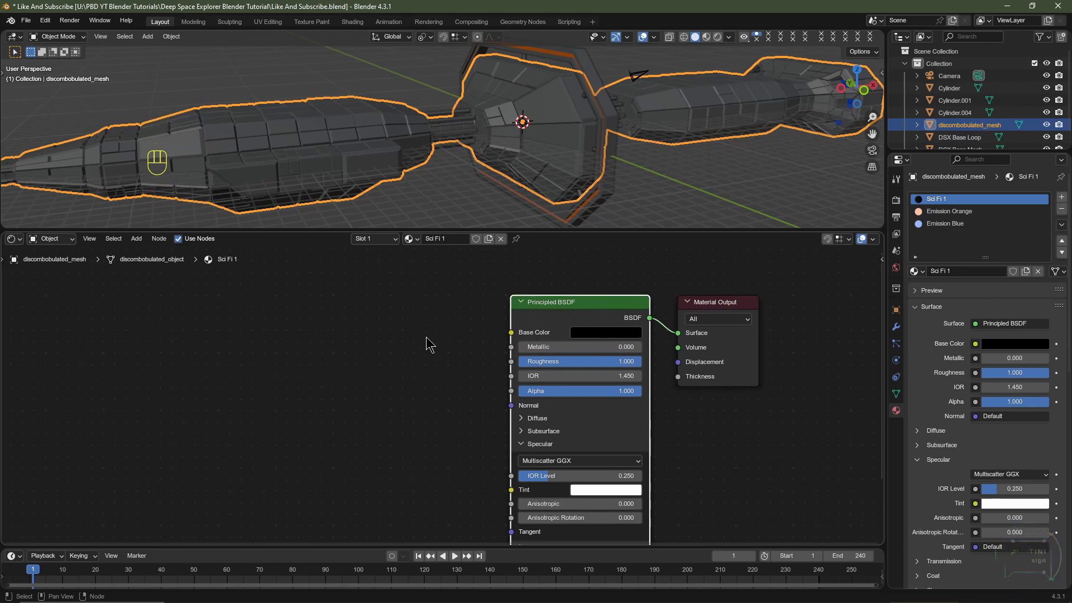
key(ctrl+t)
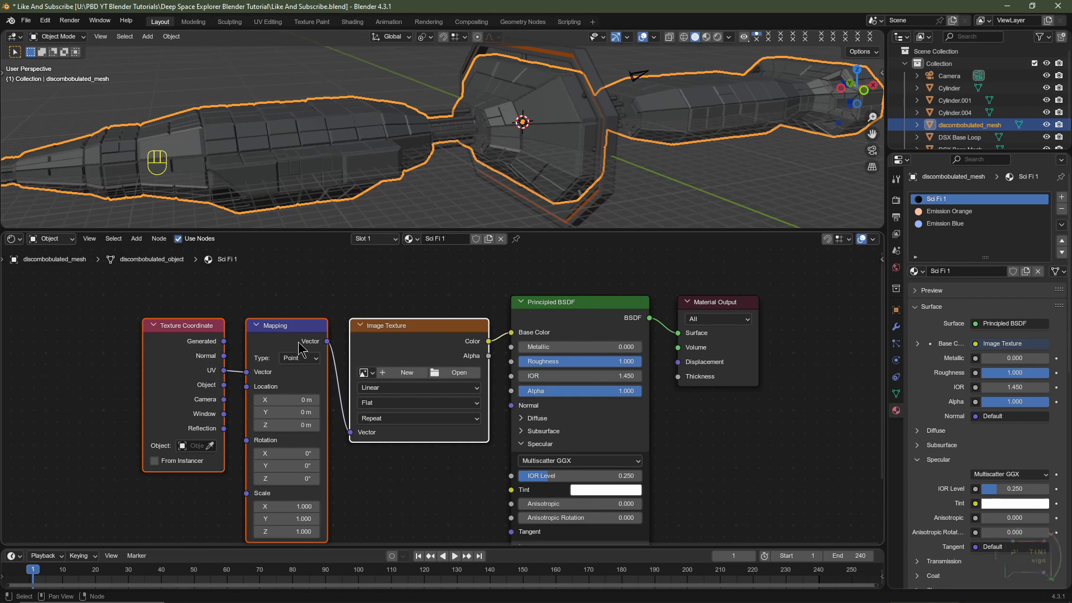
scroll(430, 353, down, 2)
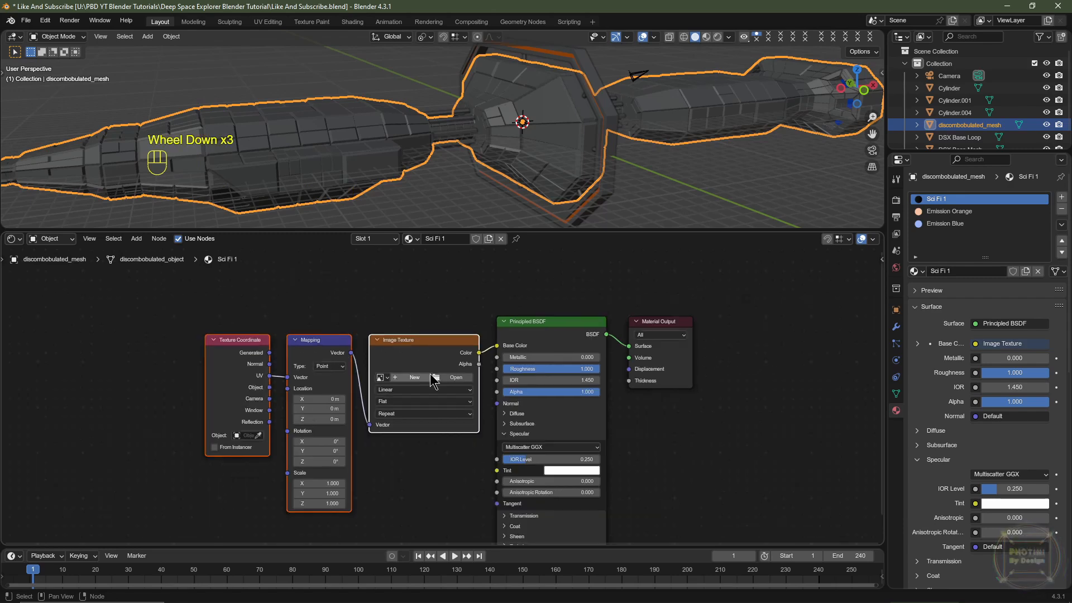
key(g)
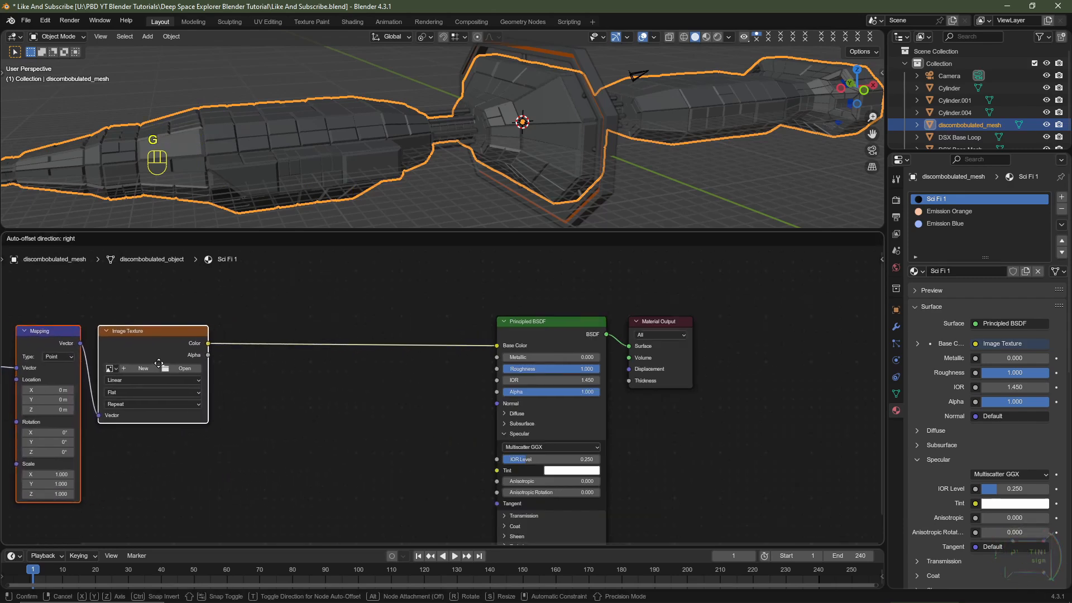
click(235, 363)
Load DisplacementX_8192x8192_2025-03-13-000131.png into the Image Texture node and display the ship in Material Preview shading
middle_drag(235, 363, 302, 360)
scroll(302, 360, up, 2)
click(288, 359)
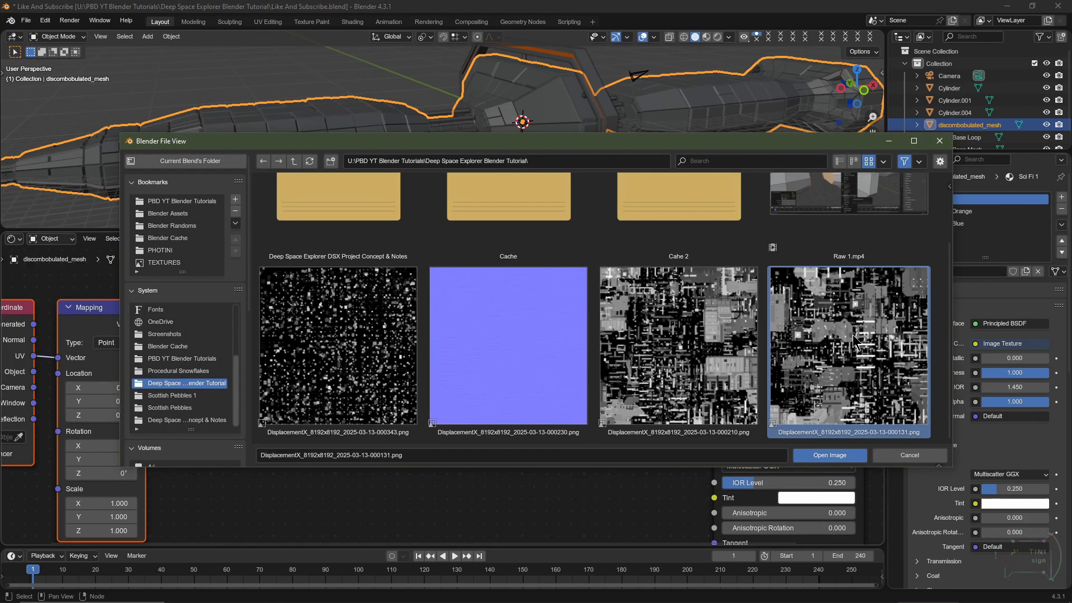
click(854, 357)
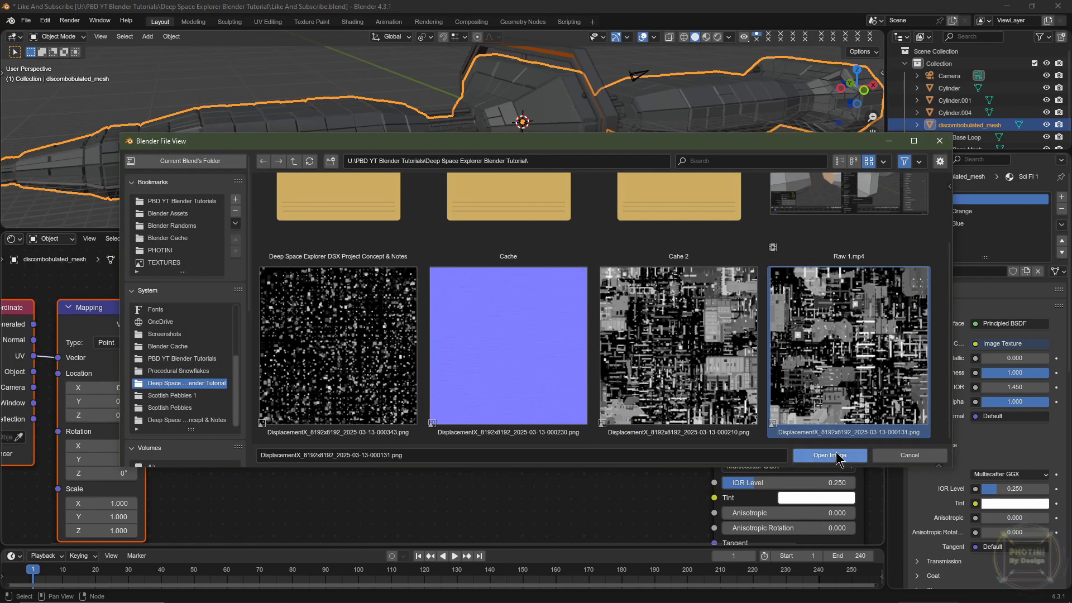
click(832, 455)
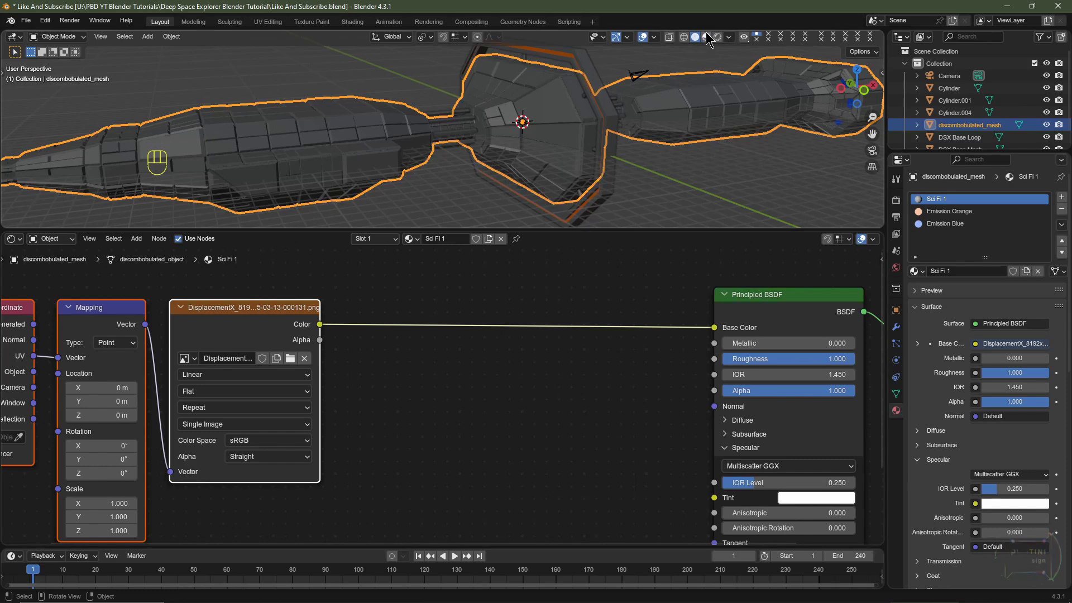
click(706, 36)
shift+middle_drag(406, 159, 378, 187)
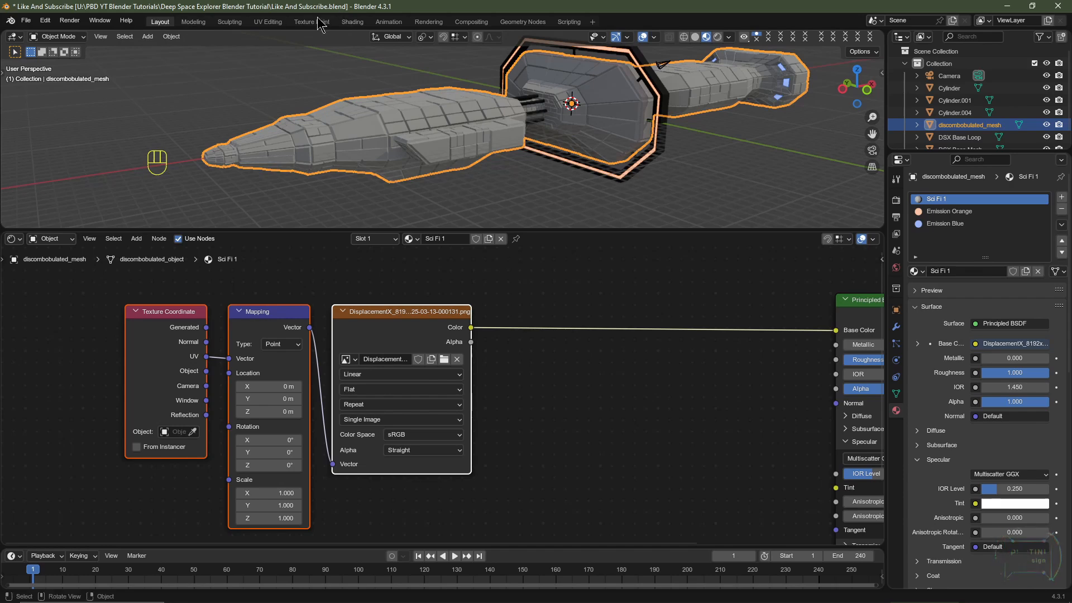
Switch to the UV Editing workspace and select the ship's entire mesh in front orthographic view
click(269, 22)
key(KP_1)
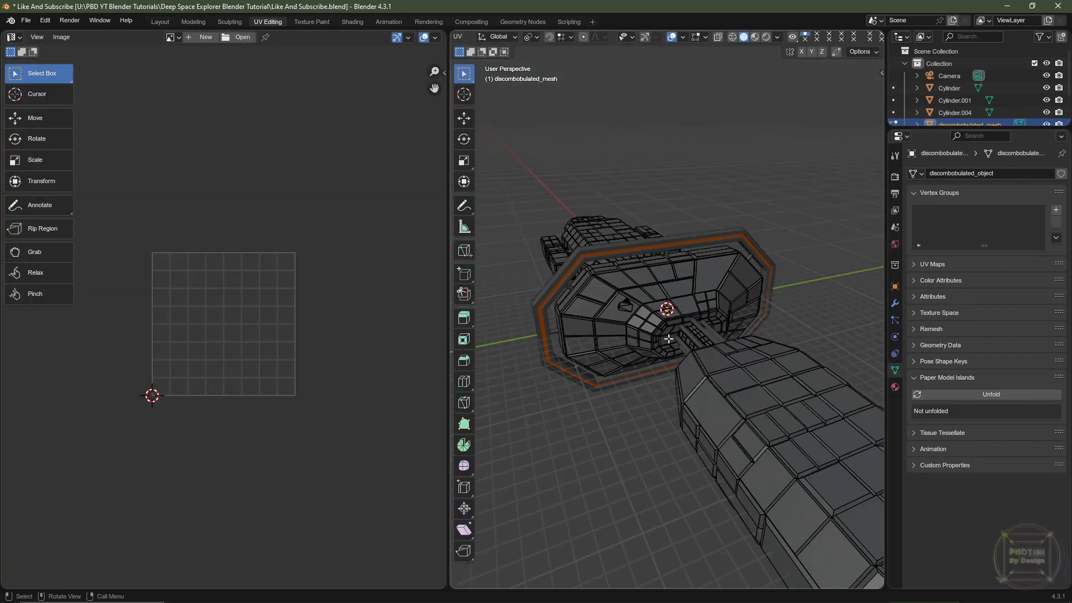
scroll(670, 321, down, 5)
key(a)
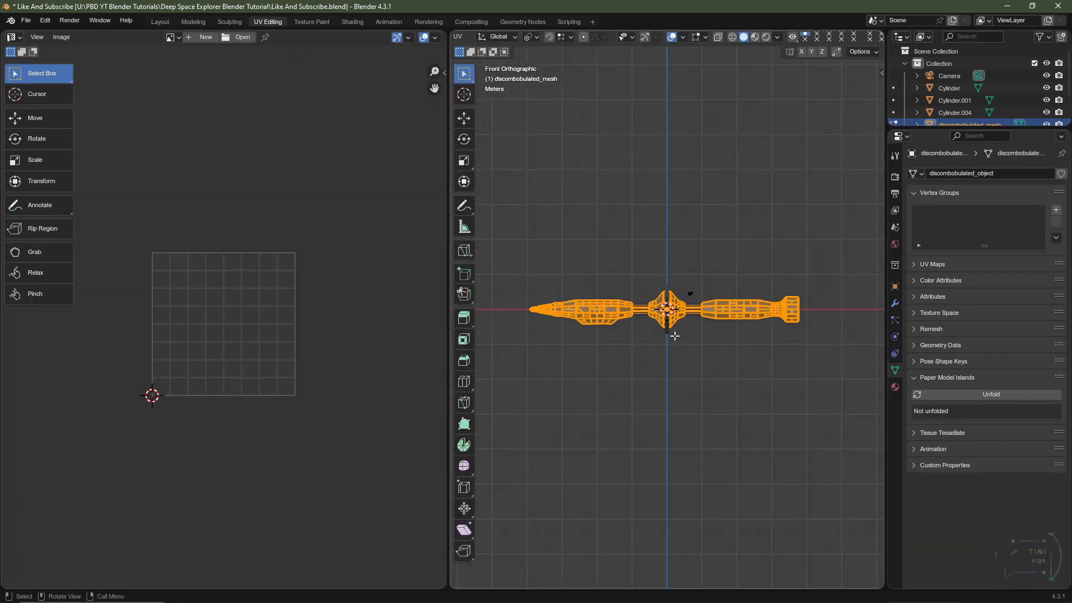
scroll(674, 338, up, 2)
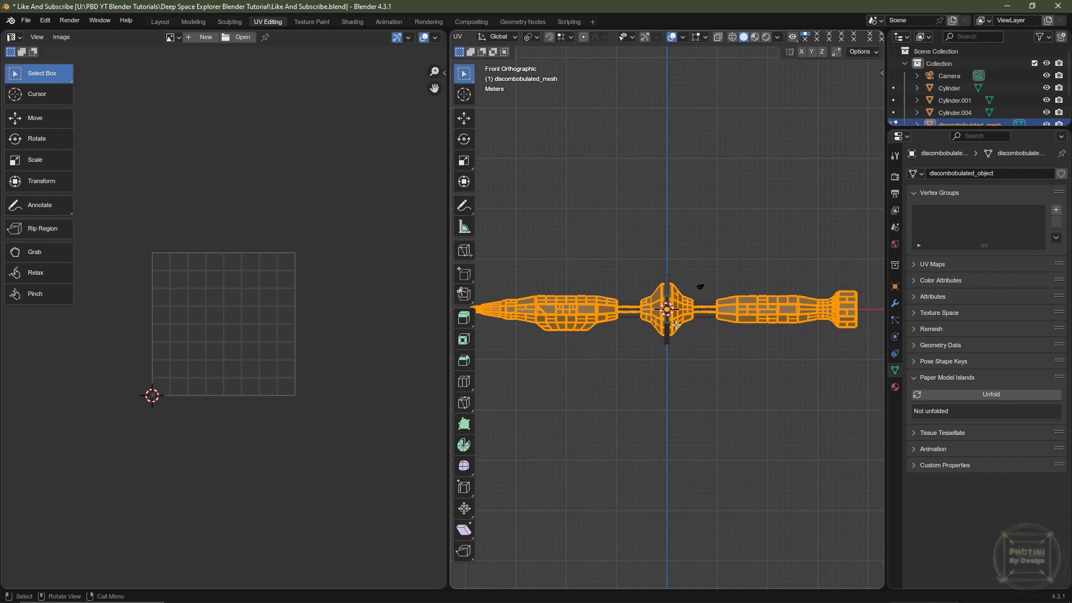
Unwrap the selected faces with Lightmap Pack using Pack Quality 16 and Margin 0.04
key(u)
mouse_move(682, 308)
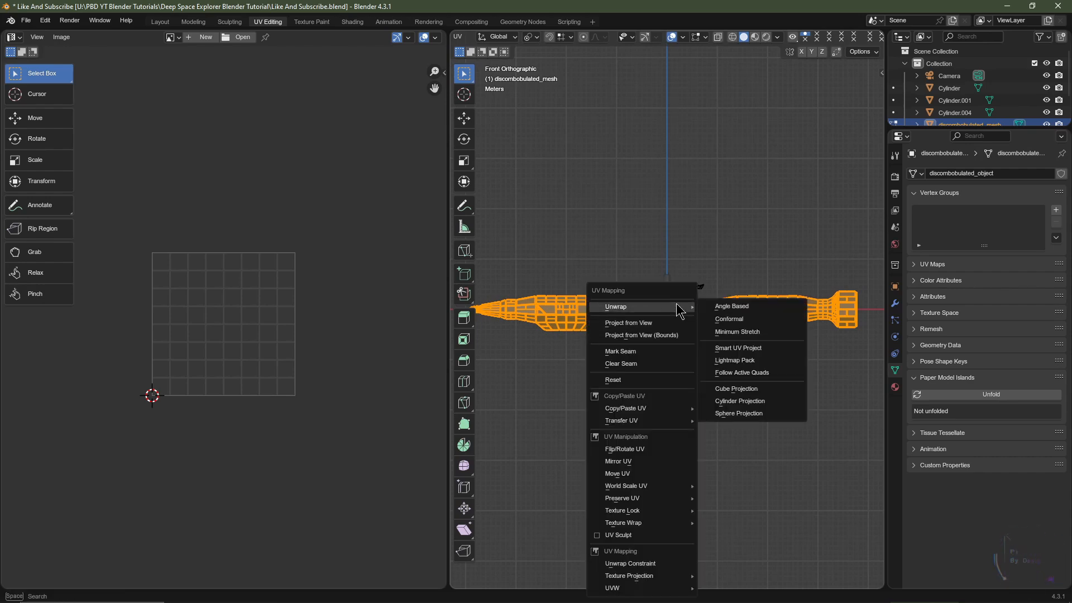
click(757, 363)
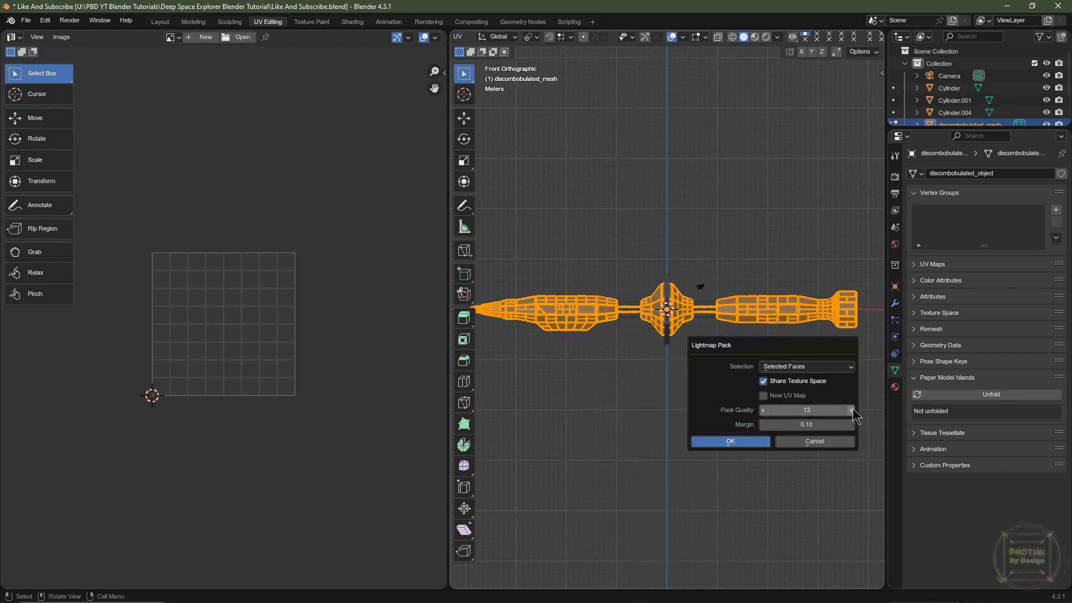
click(852, 411)
click(852, 411)
click(852, 411)
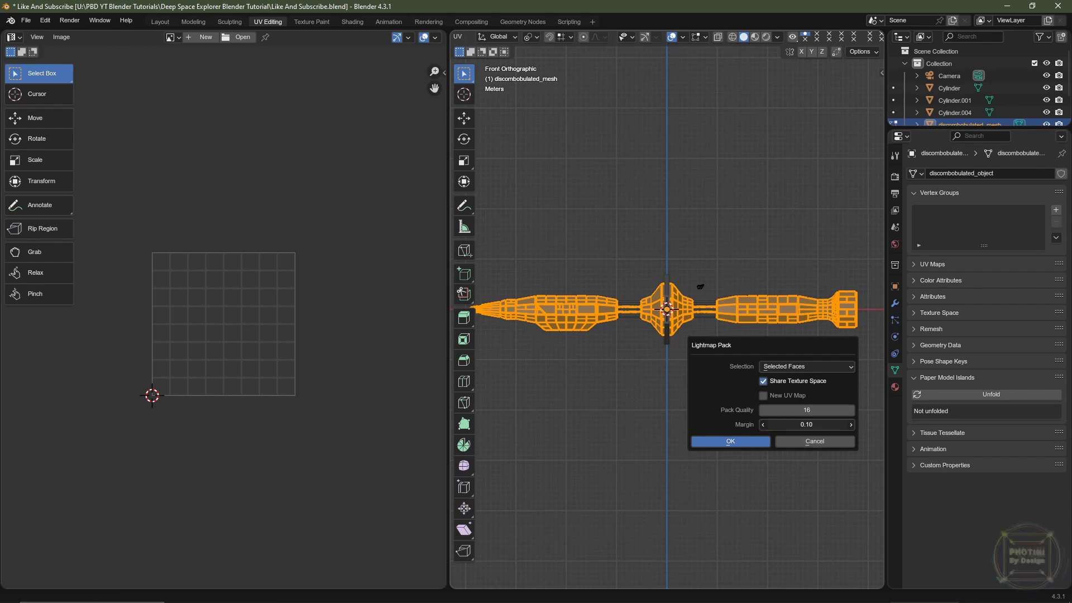
click(808, 425)
text(.05)
key(Return)
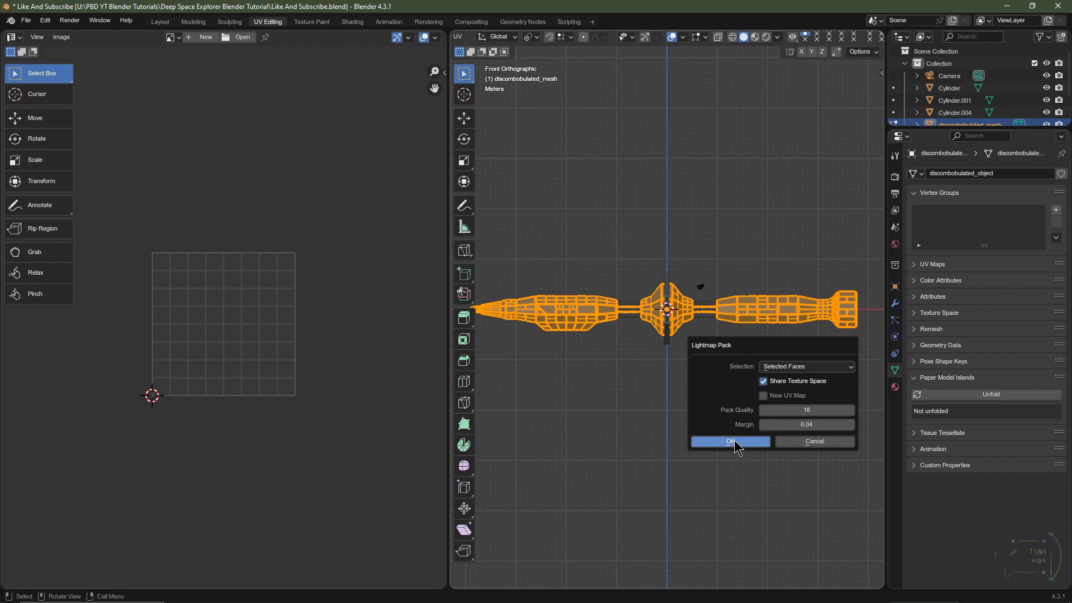
click(734, 442)
scroll(303, 370, up, 4)
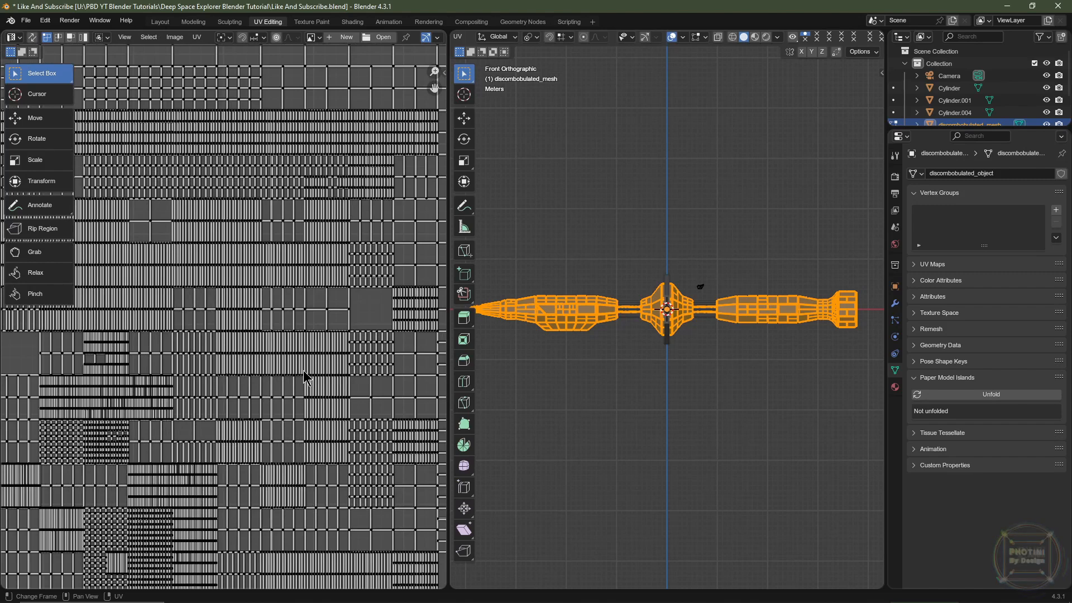
scroll(304, 370, down, 1)
Return to the Layout workspace and set the Mapping node's Scale to 1.250 on X, Y and Z
click(160, 22)
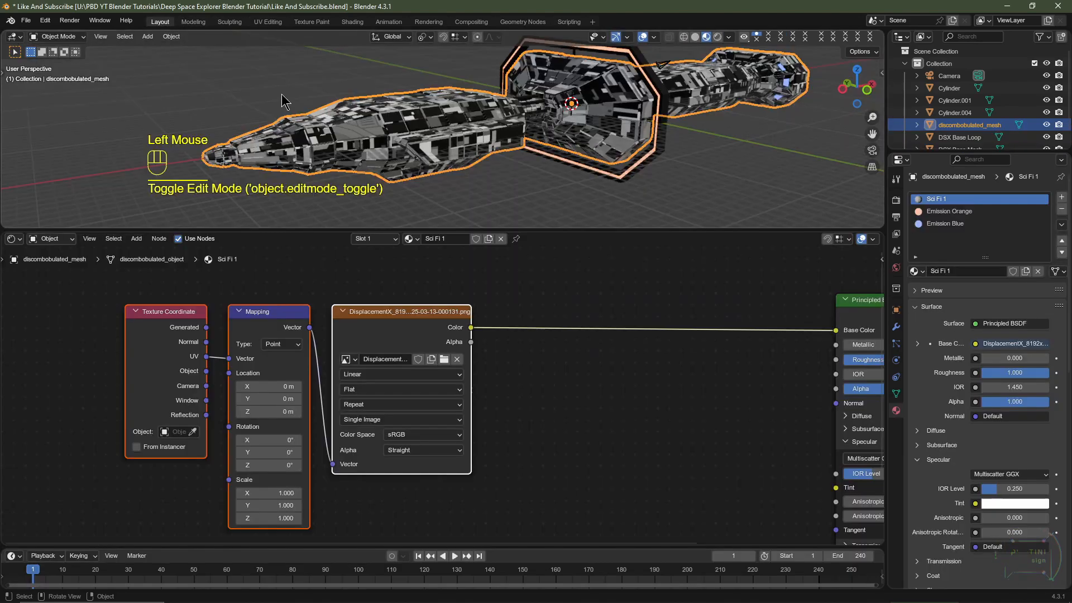
scroll(587, 122, up, 3)
scroll(586, 123, down, 3)
scroll(581, 112, up, 1)
middle_drag(578, 109, 413, 140)
scroll(413, 140, down, 2)
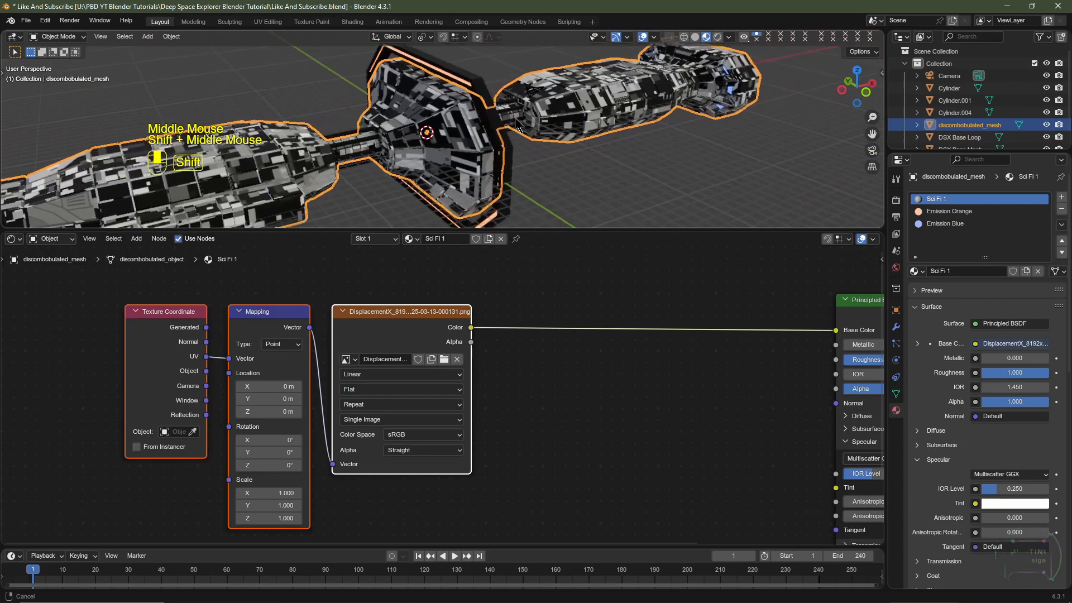
scroll(313, 174, up, 2)
drag(282, 493, 276, 518)
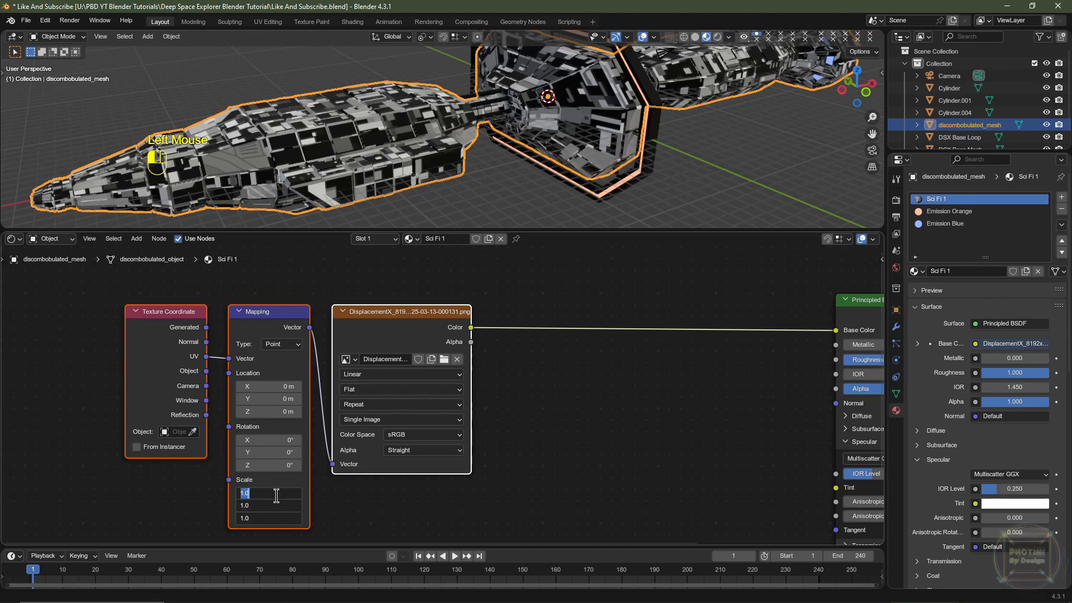
key(Return)
scroll(500, 168, up, 3)
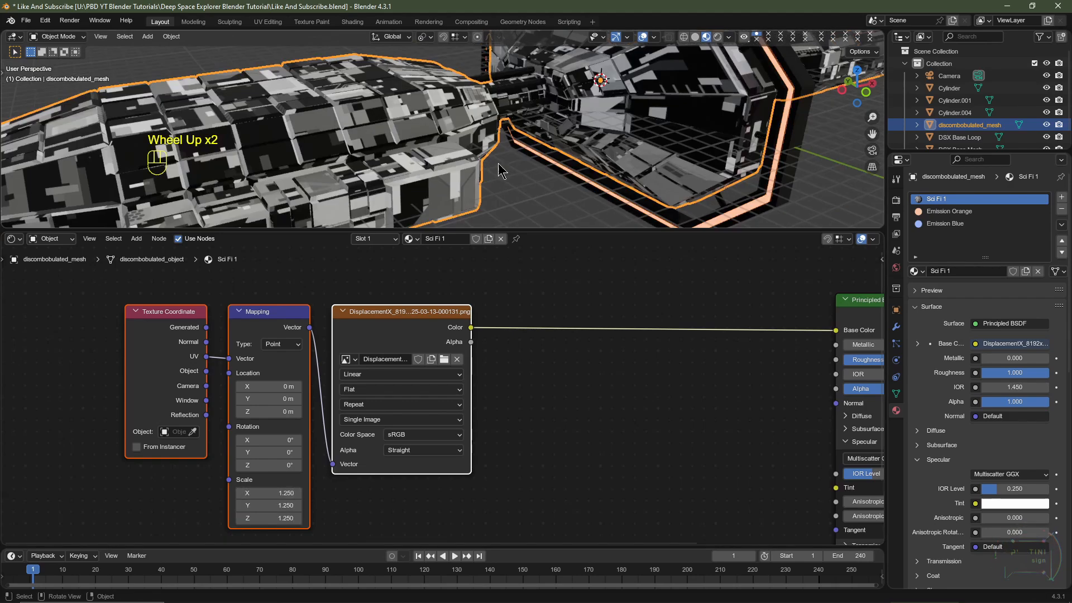
Route the image texture's Color through a new Color Ramp into the Principled BSDF's Metallic input, and cut its direct Base Color link
middle_drag(569, 388, 275, 394)
key(shift+a)
mouse_move(281, 382)
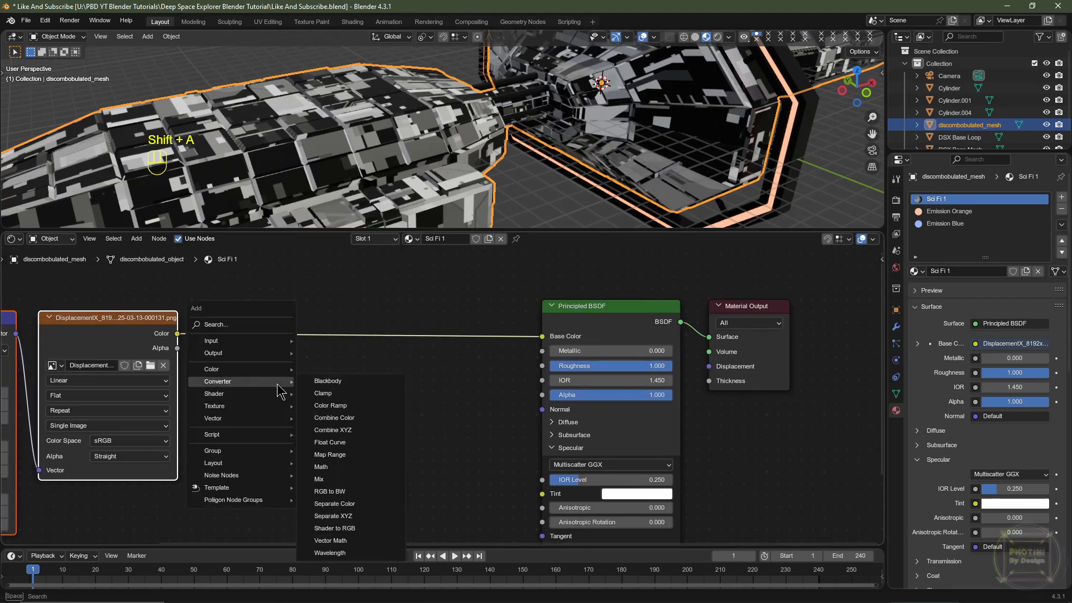
click(362, 407)
click(352, 404)
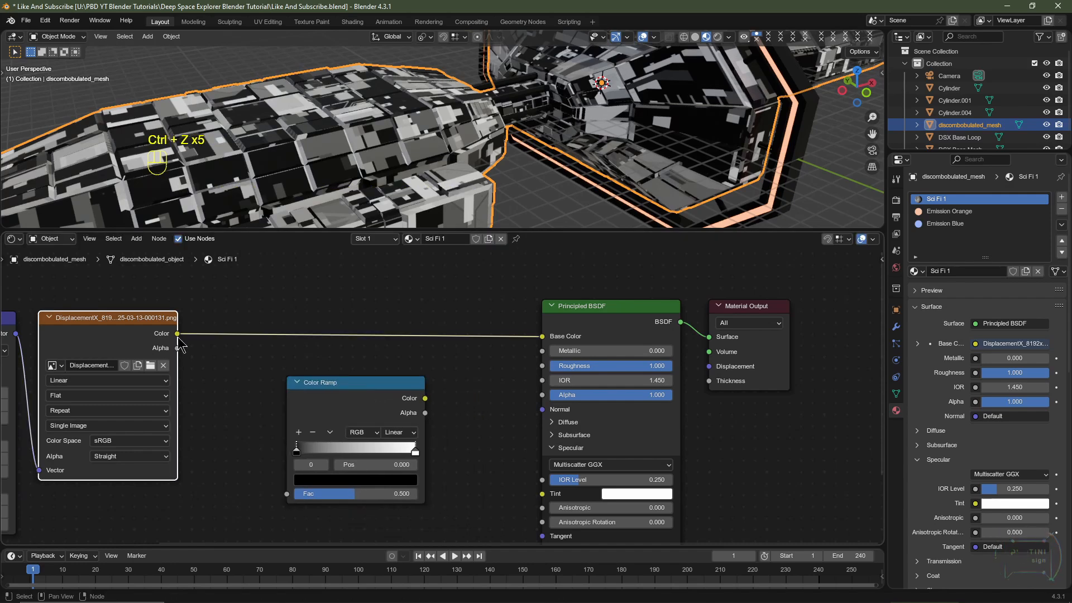
drag(177, 334, 286, 495)
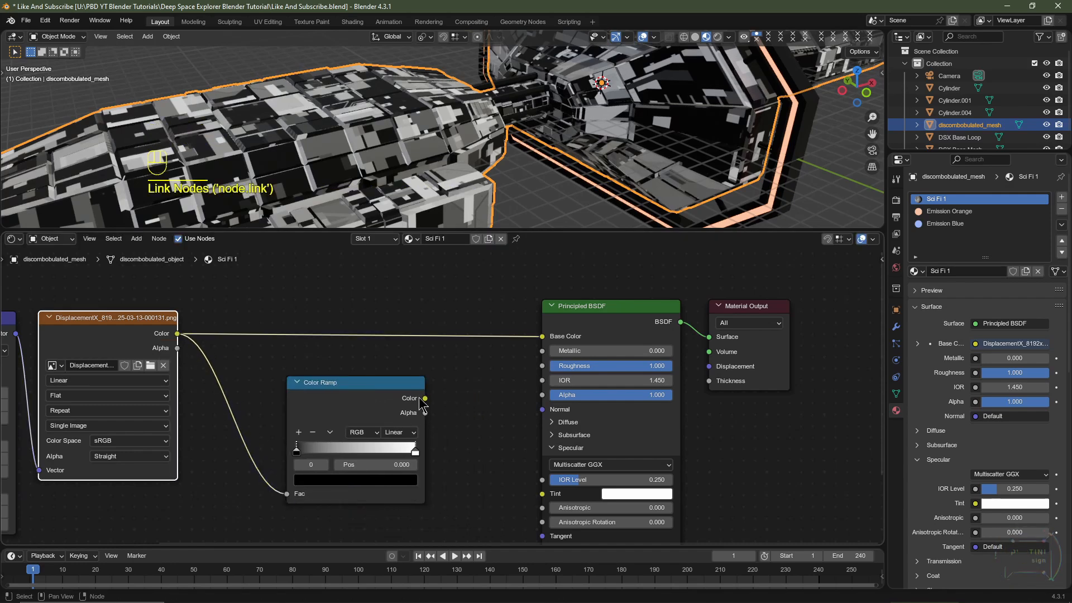
drag(425, 398, 540, 355)
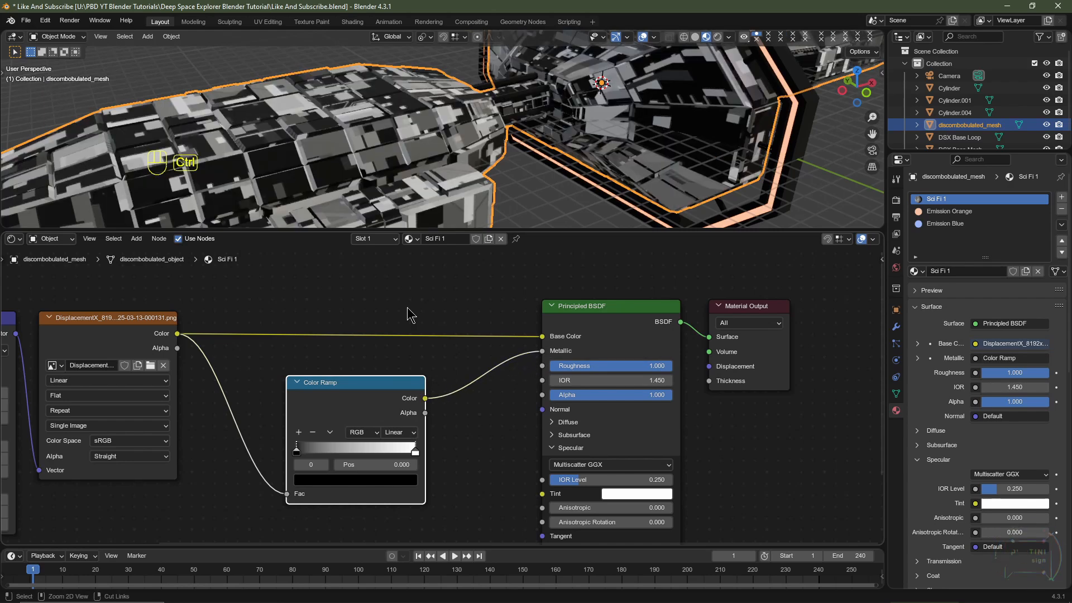
ctrl+right_drag(409, 305, 409, 305)
ctrl+right_drag(400, 347, 397, 358)
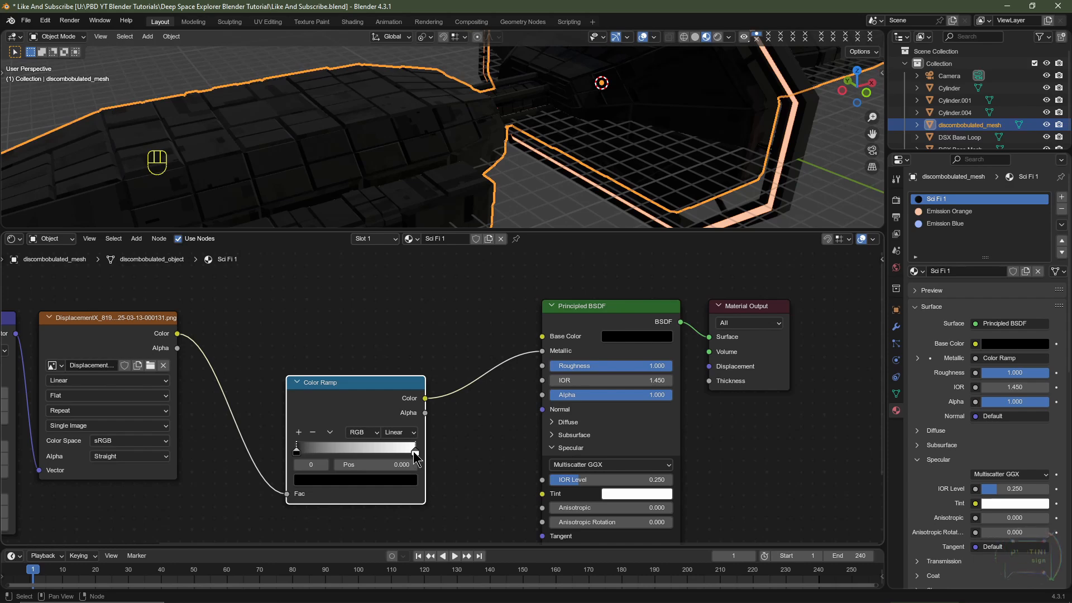
Set the Color Ramp to Constant interpolation with its white stop at 0.421, and lighten the Base Color to dark gray
click(298, 453)
click(408, 433)
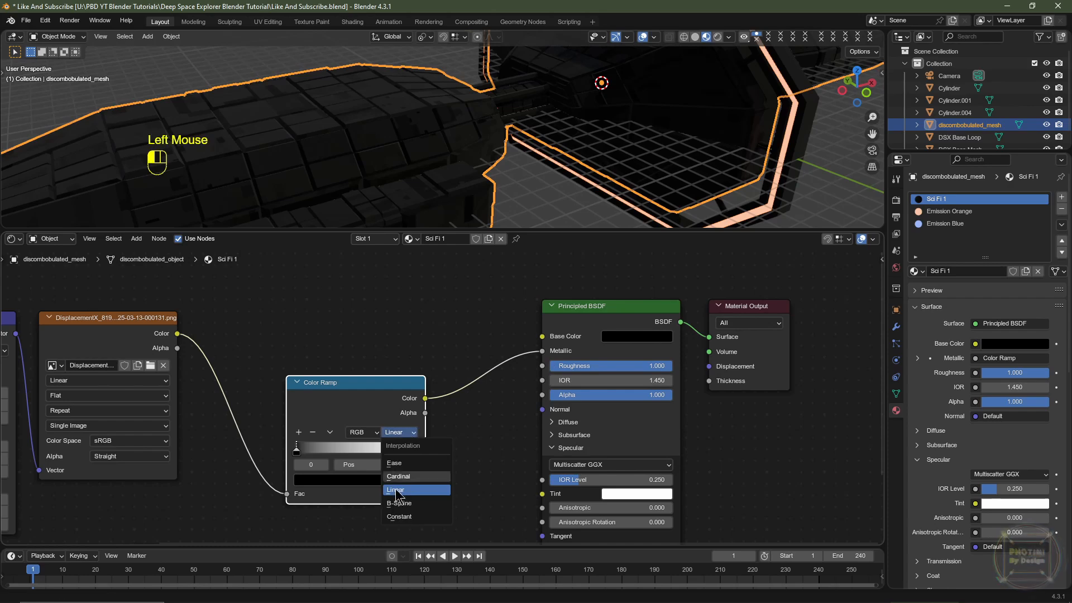
click(404, 523)
drag(415, 451, 346, 451)
click(645, 337)
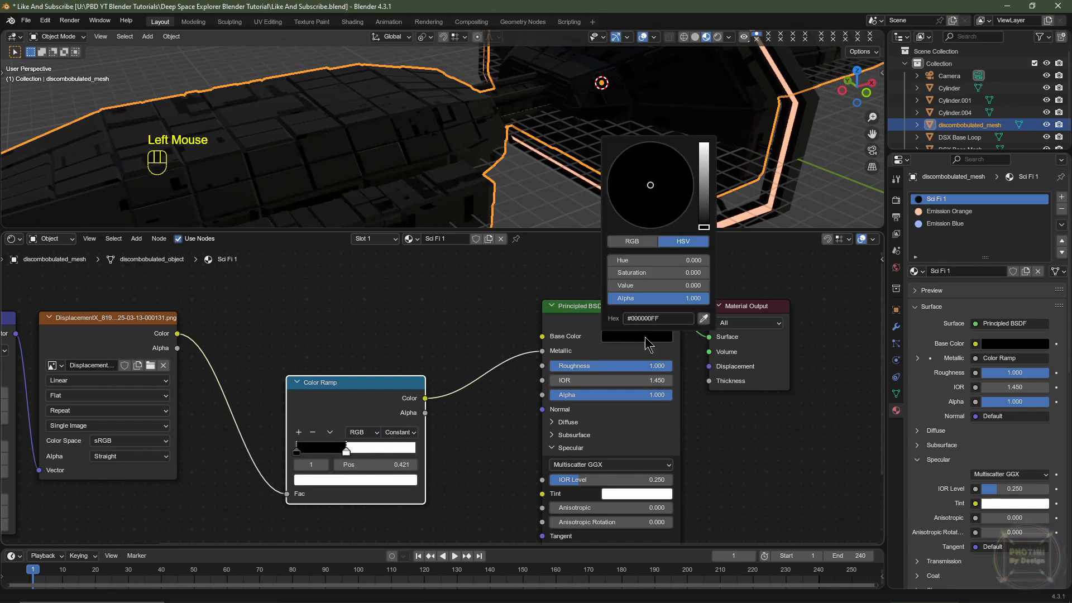
scroll(644, 336, up, 1)
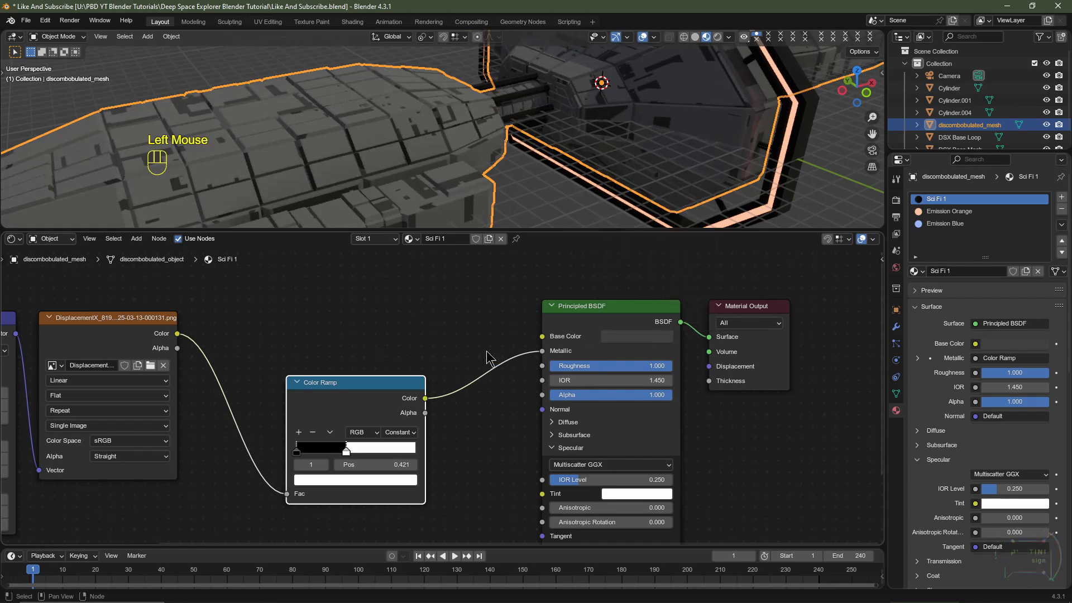
Add four stops to the Metallic Color Ramp and turn the one at 0.264 white
middle_drag(405, 385, 427, 343)
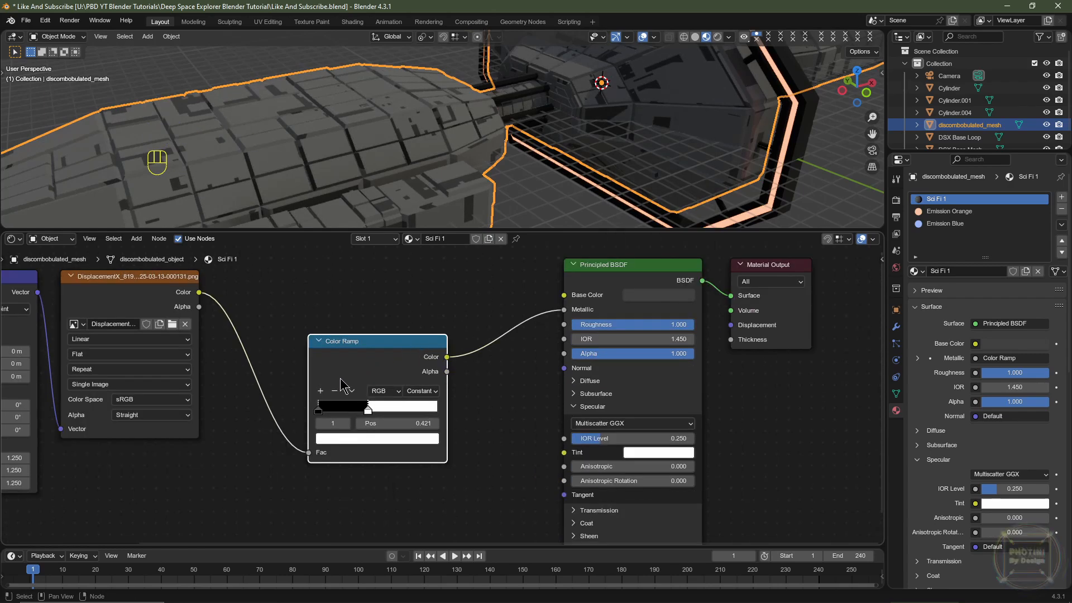
click(321, 392)
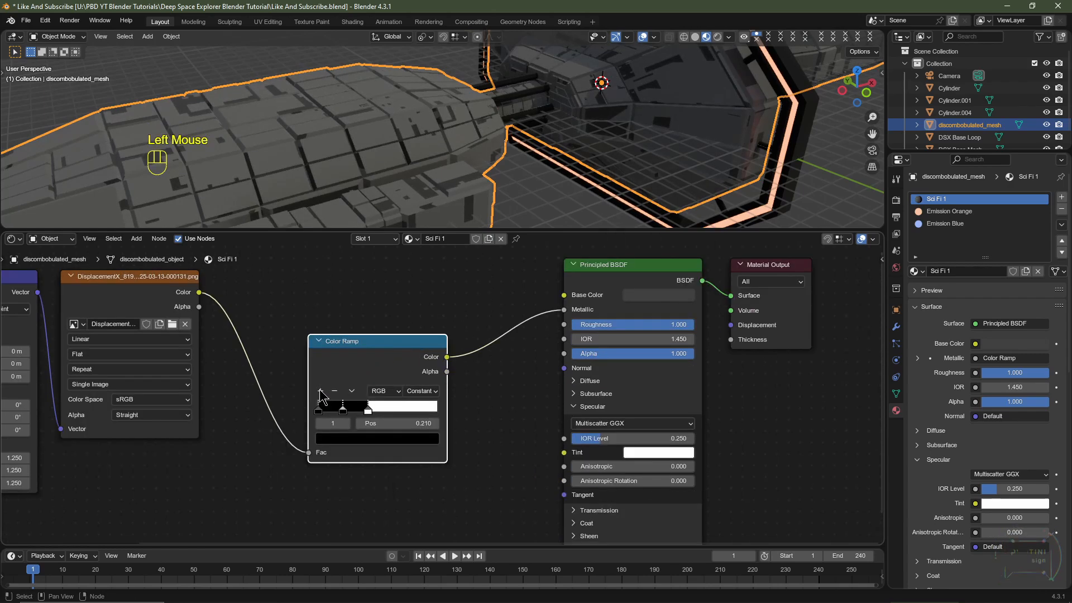
click(320, 391)
click(321, 391)
click(321, 391)
mouse_move(342, 411)
mouse_down()
mouse_move(359, 413)
mouse_move(347, 413)
mouse_up()
click(365, 439)
scroll(362, 444, up, 10)
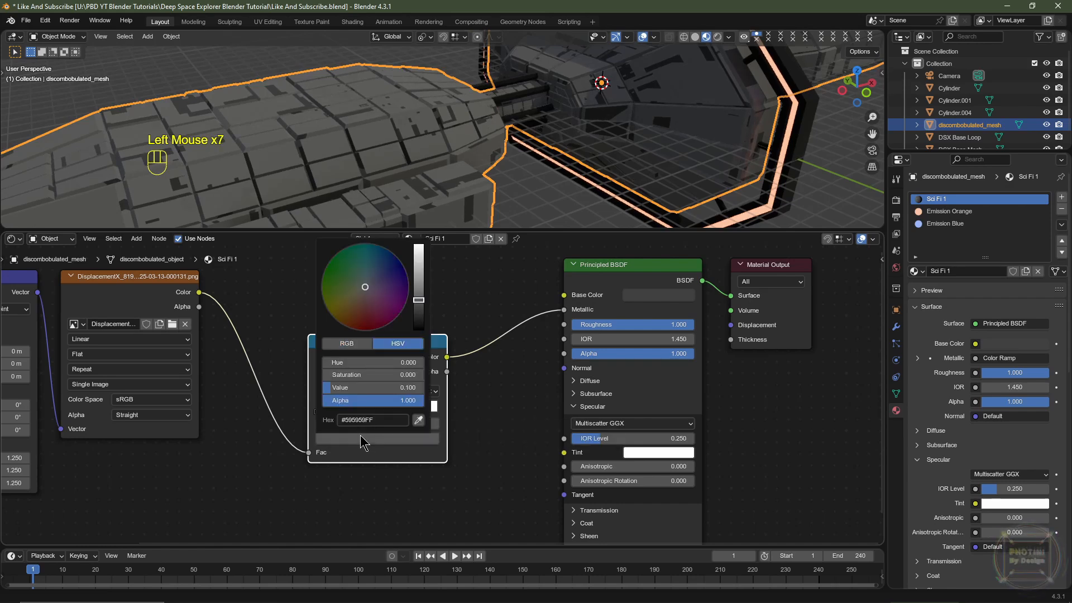
Move another black stop of the Metallic Color Ramp to 0.082 and turn it white
click(322, 416)
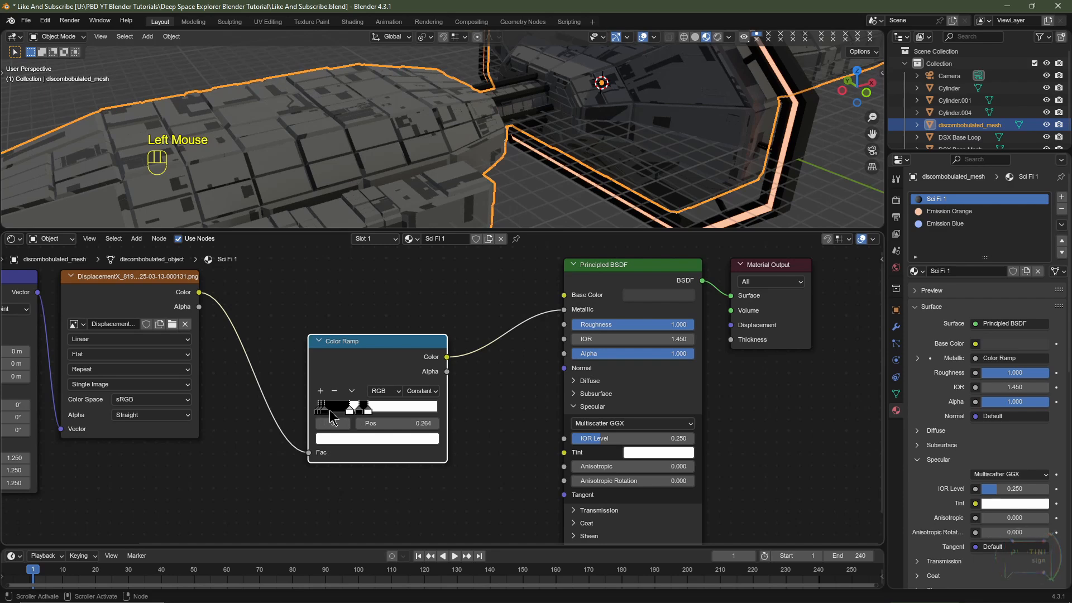
mouse_move(326, 411)
mouse_down()
mouse_move(342, 411)
mouse_move(328, 411)
mouse_up()
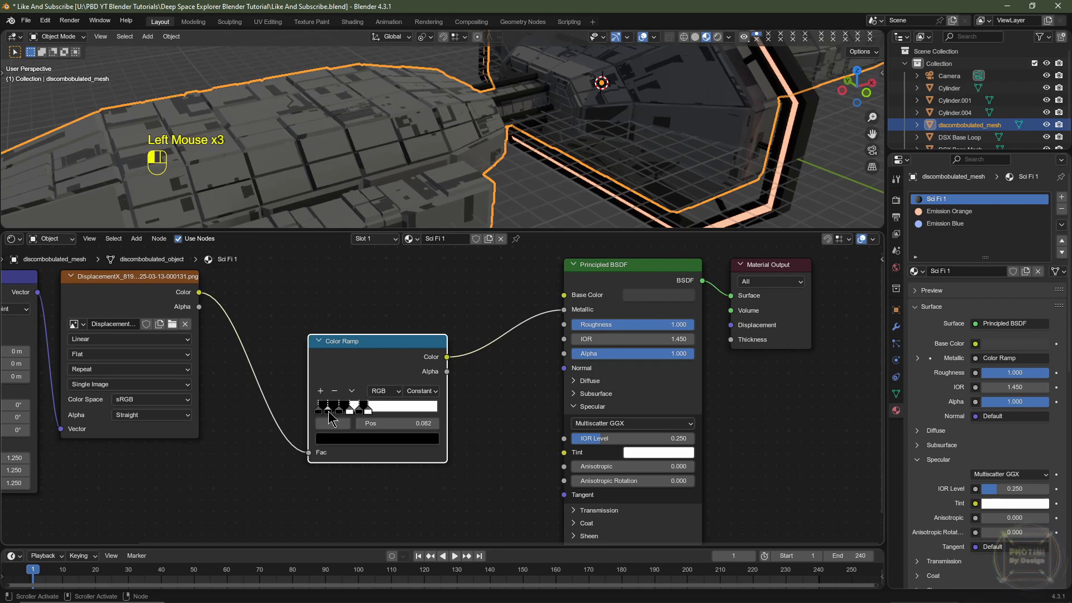
click(349, 439)
scroll(349, 440, up, 5)
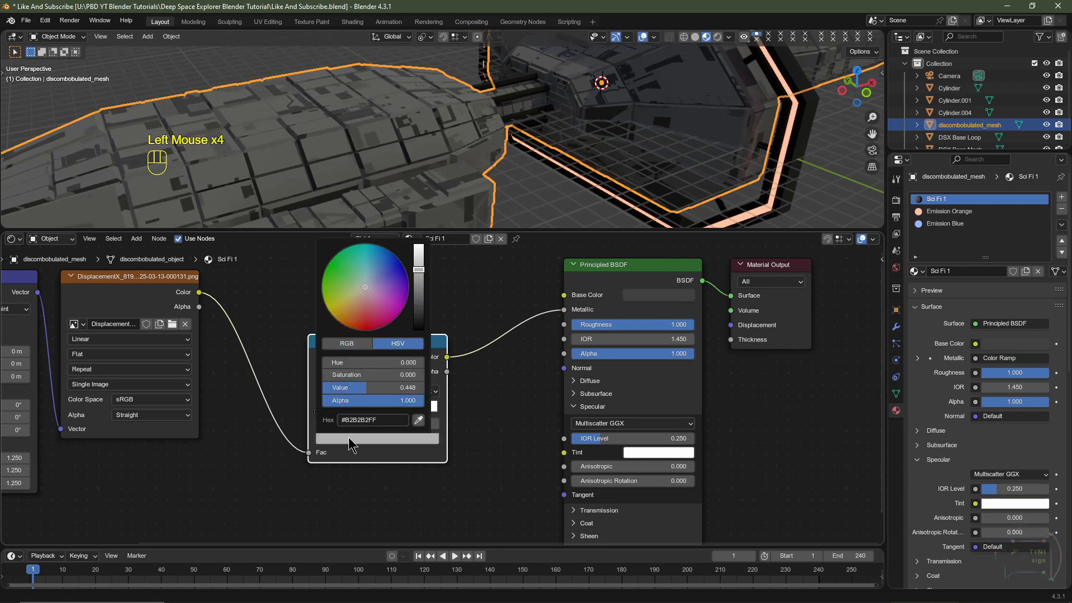
scroll(349, 439, up, 6)
Re-space the Color Ramp's stops, moving the white stops to 0.050, 0.315 and 0.449 with the black stops between them
middle_drag(534, 153, 398, 200)
scroll(494, 164, down, 2)
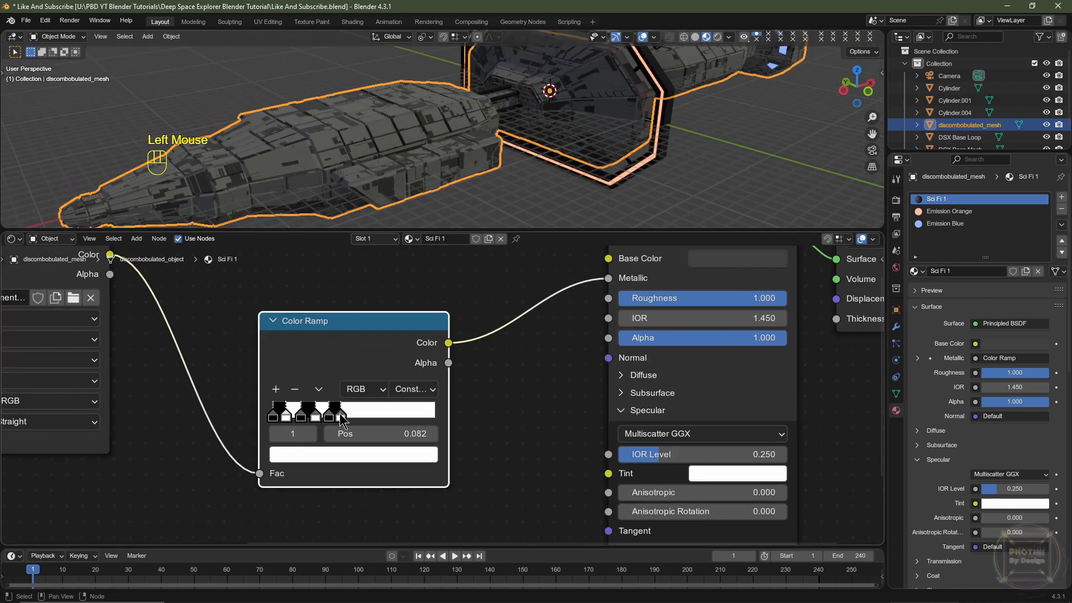
click(290, 413)
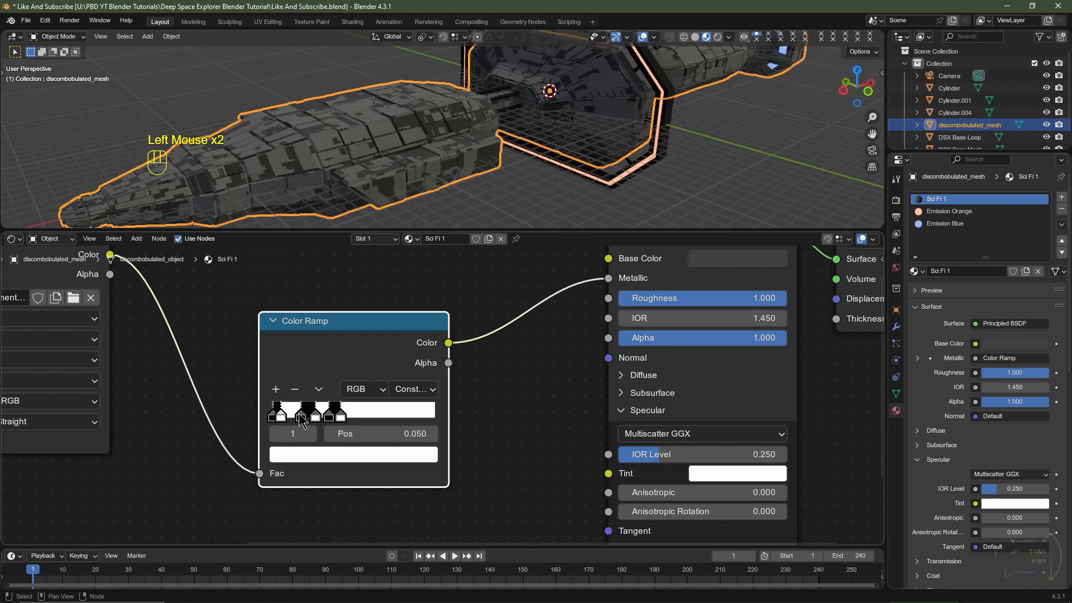
click(300, 416)
drag(299, 416, 324, 416)
click(321, 416)
drag(334, 413, 339, 414)
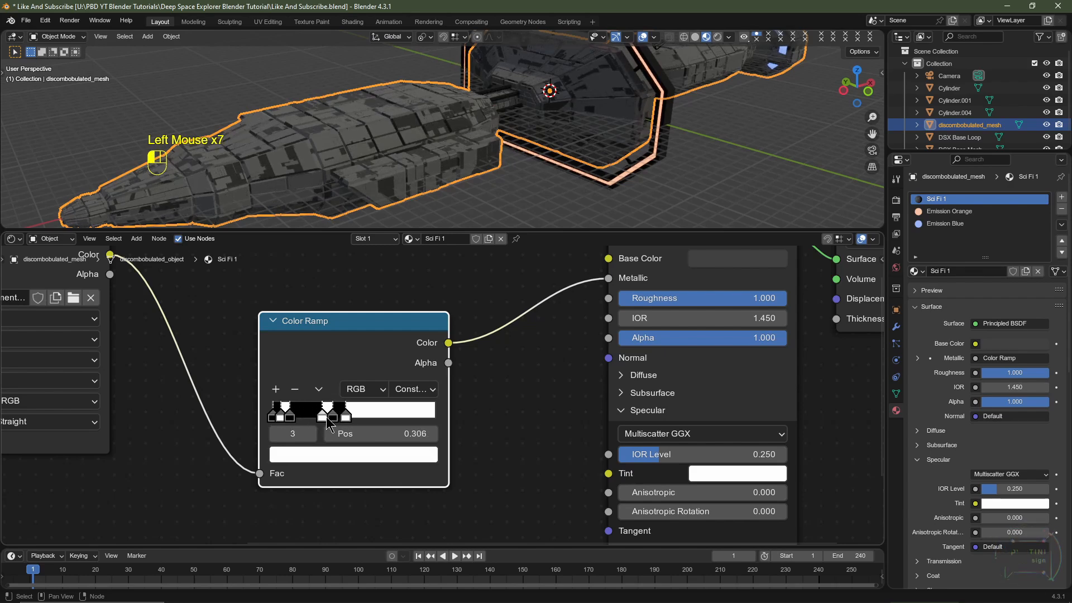
Reposition the Color Ramp, place a duplicate of it directly above, and save the file
scroll(448, 172, up, 2)
scroll(448, 173, down, 3)
scroll(448, 173, down, 1)
scroll(394, 335, down, 2)
middle_drag(393, 335, 396, 391)
drag(358, 394, 327, 404)
key(shift+d)
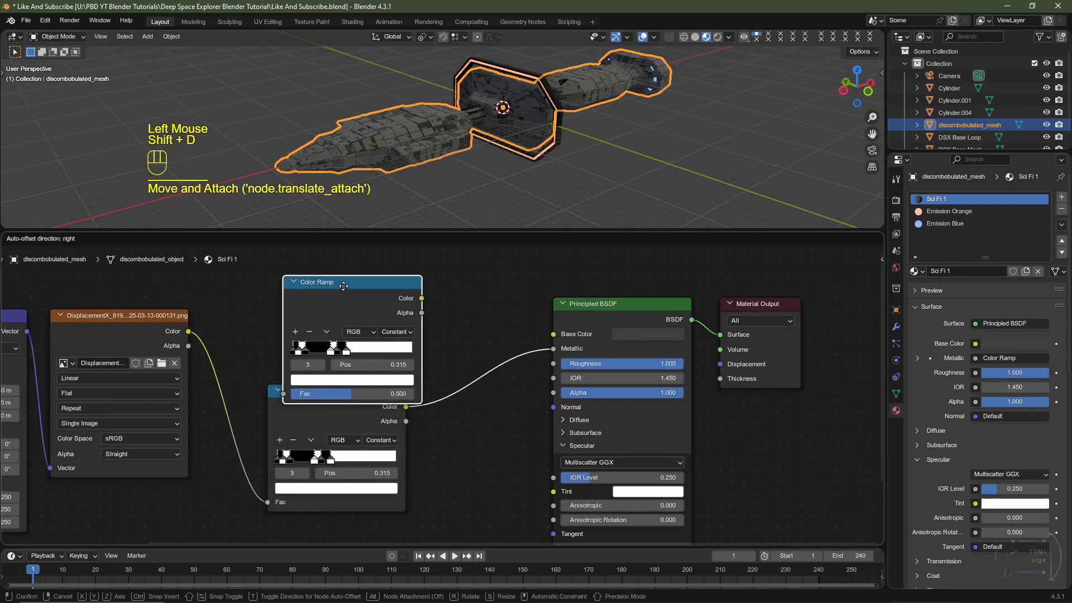
double_click(328, 280)
key(ctrl+s)
key(ctrl+z)
key(ctrl+z)
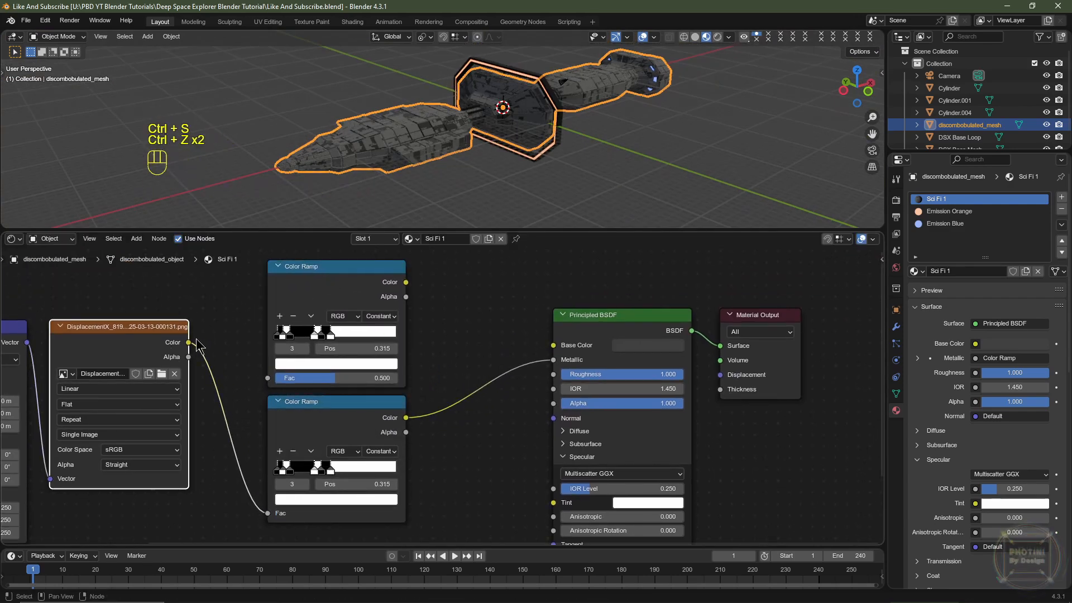
Link the image texture's Color to the duplicate Color Ramp's Fac, and the ramp's Color to the Principled BSDF's Base Color
drag(187, 342, 219, 347)
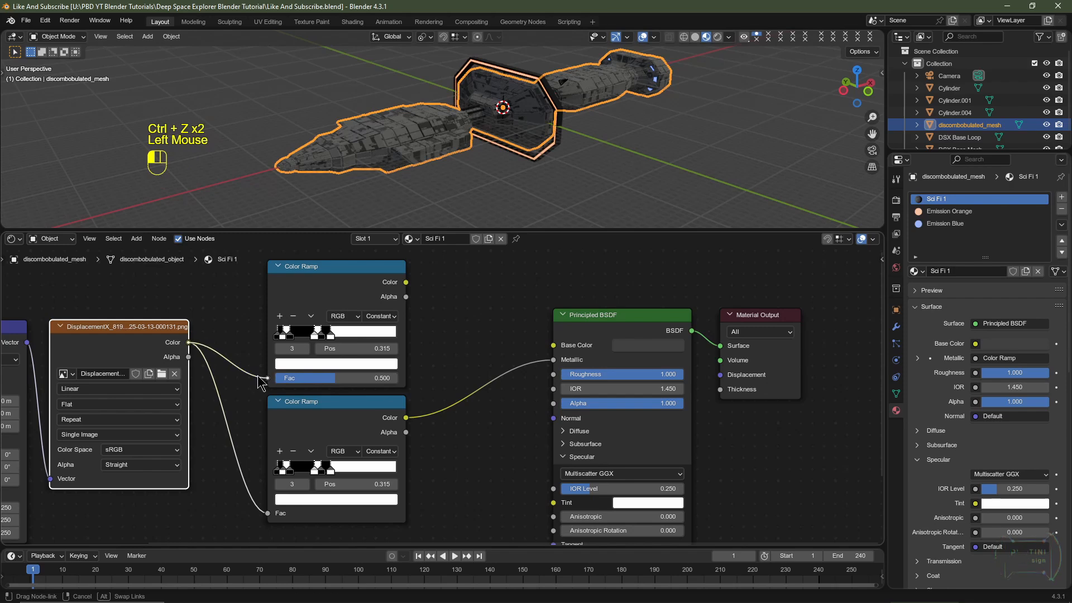
drag(261, 383, 268, 378)
drag(407, 282, 432, 290)
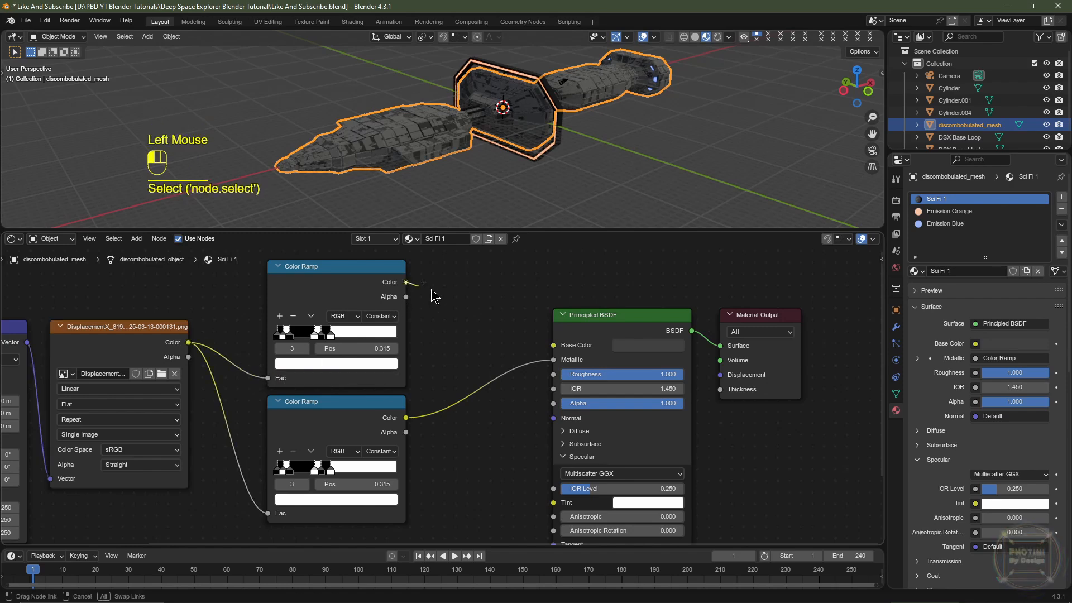
drag(541, 350, 553, 345)
Recolor the last stop of the Base Color ramp dark green (#2A3327), with saturation 0.391 and value 0.033
scroll(443, 396, up, 2)
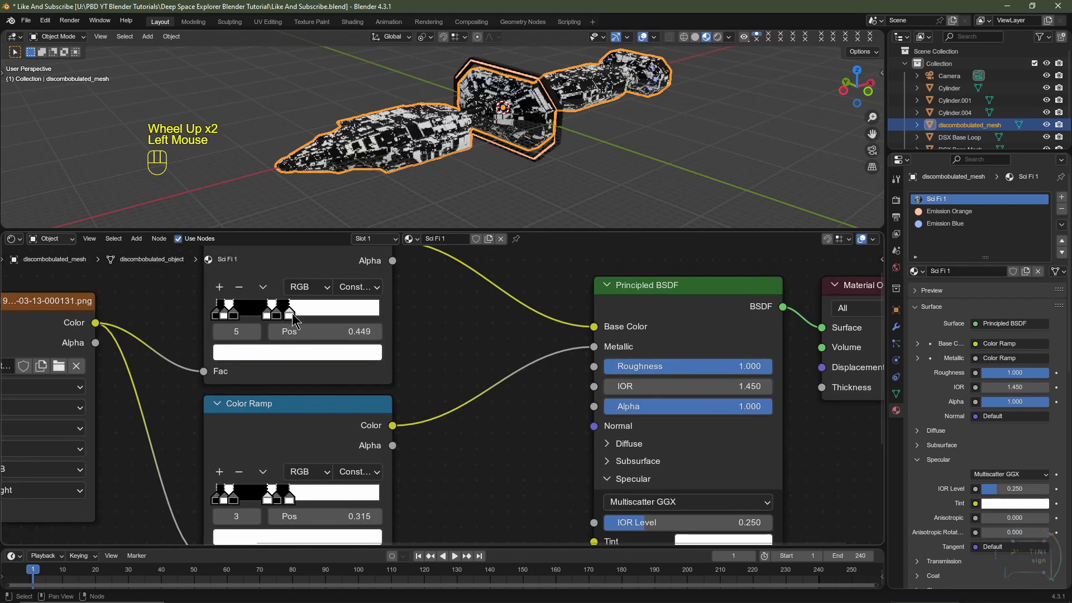
click(349, 364)
scroll(279, 173, down, 12)
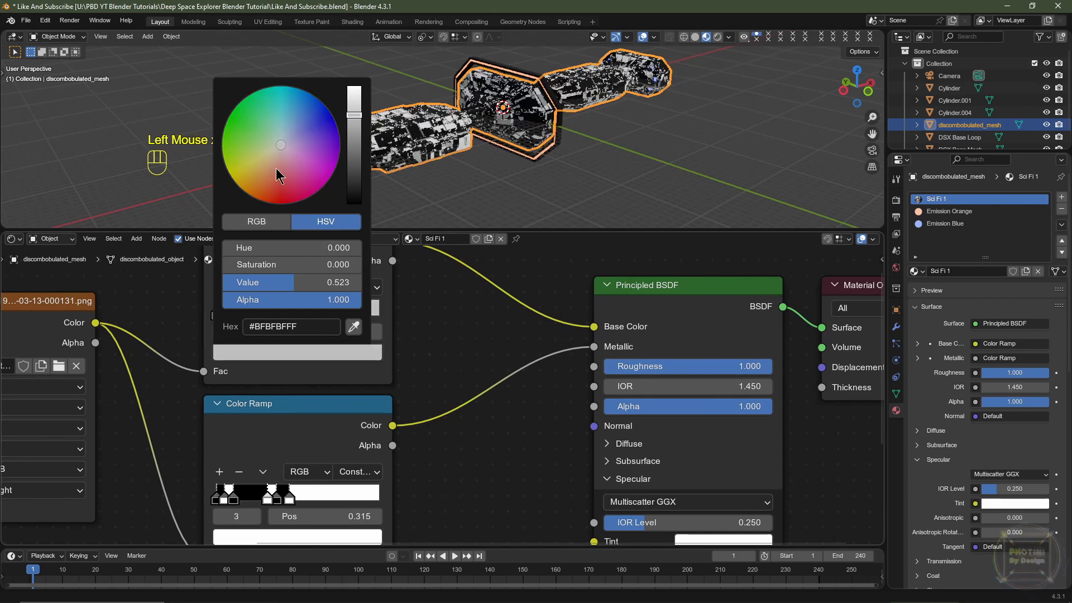
click(259, 144)
scroll(259, 144, down, 7)
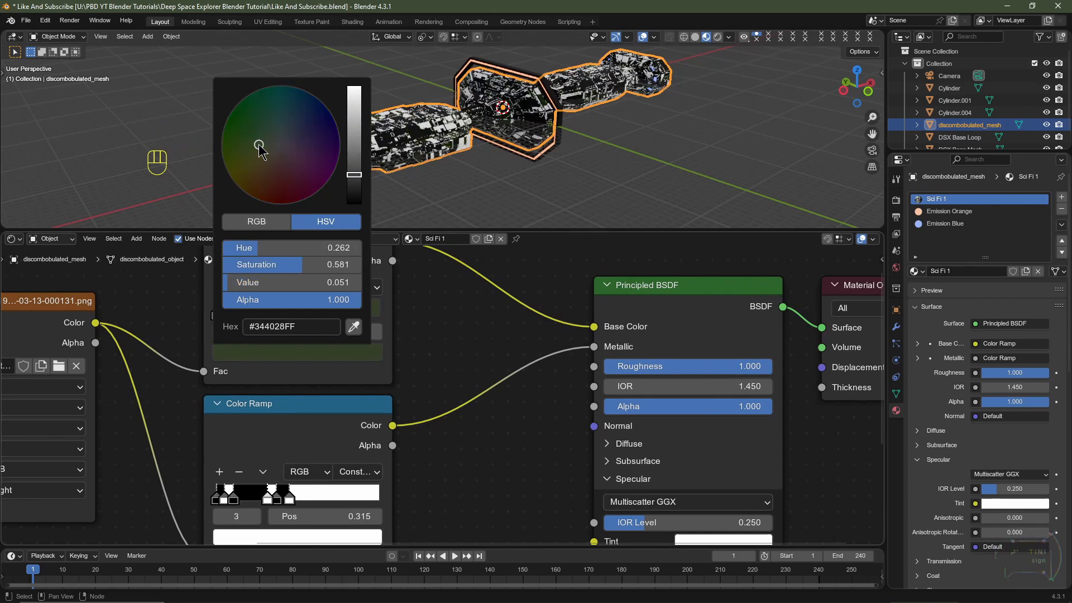
drag(259, 140, 258, 139)
scroll(258, 140, up, 1)
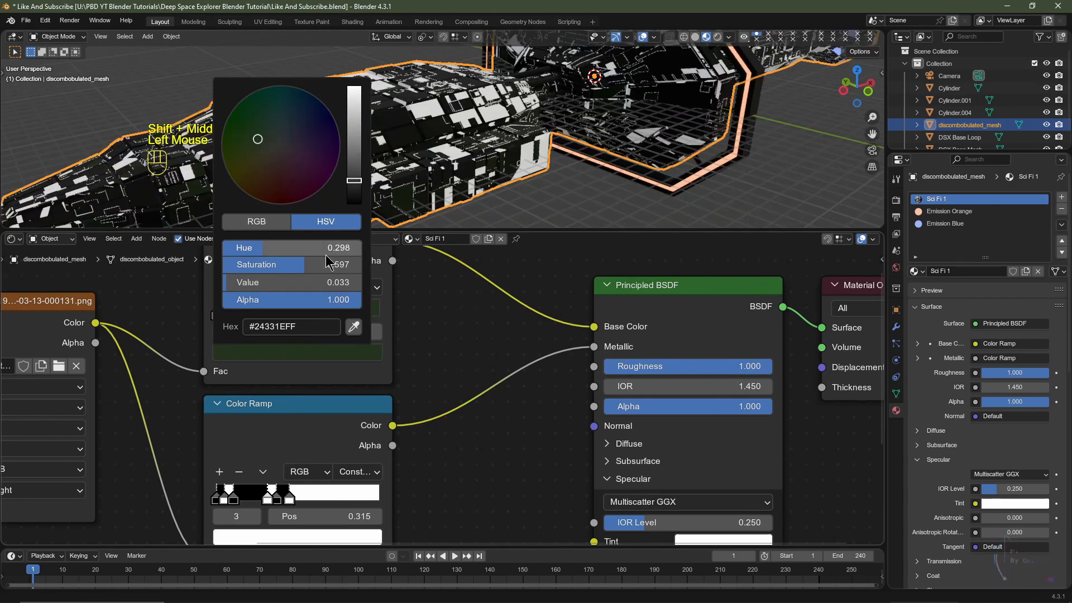
mouse_move(326, 254)
mouse_down()
mouse_move(316, 254)
mouse_move(326, 255)
mouse_up()
drag(326, 265, 298, 265)
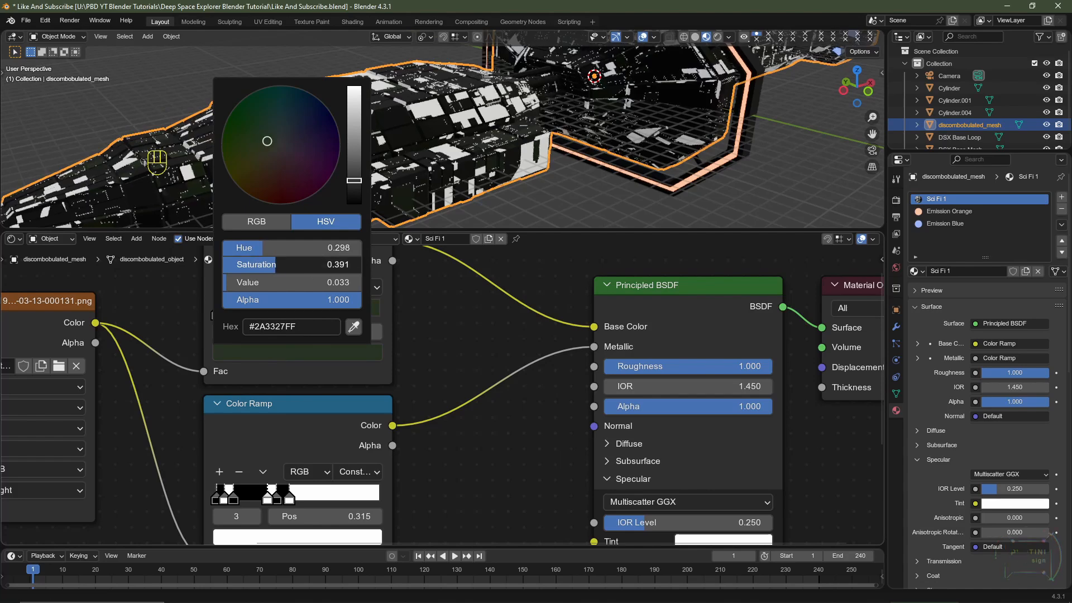
Move the middle white stop of the Base Color ramp to 0.241 and color it bright blue (#2171FF)
click(272, 316)
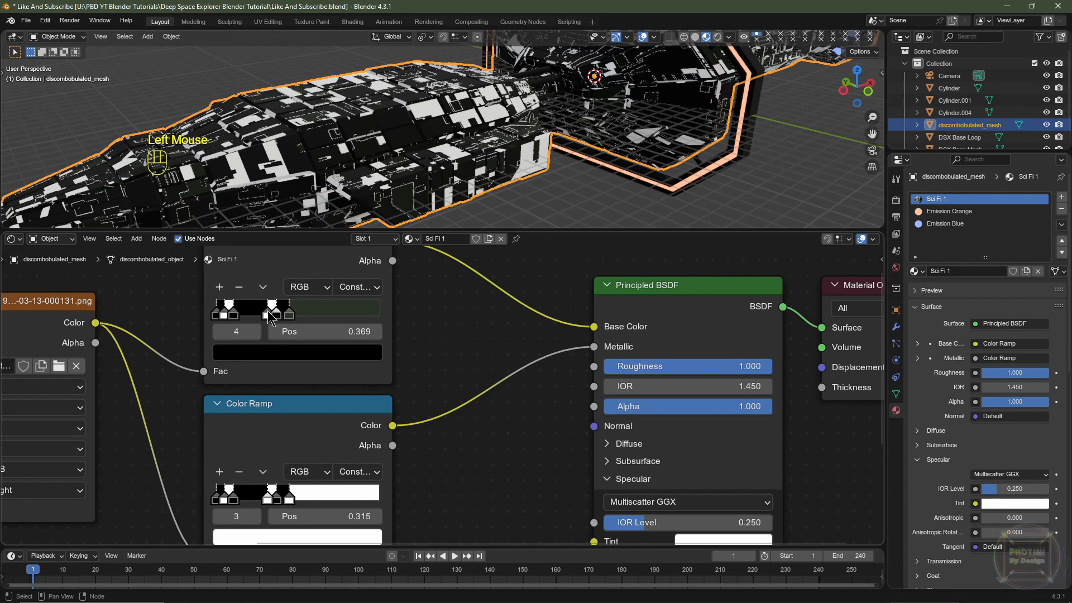
drag(266, 317, 255, 321)
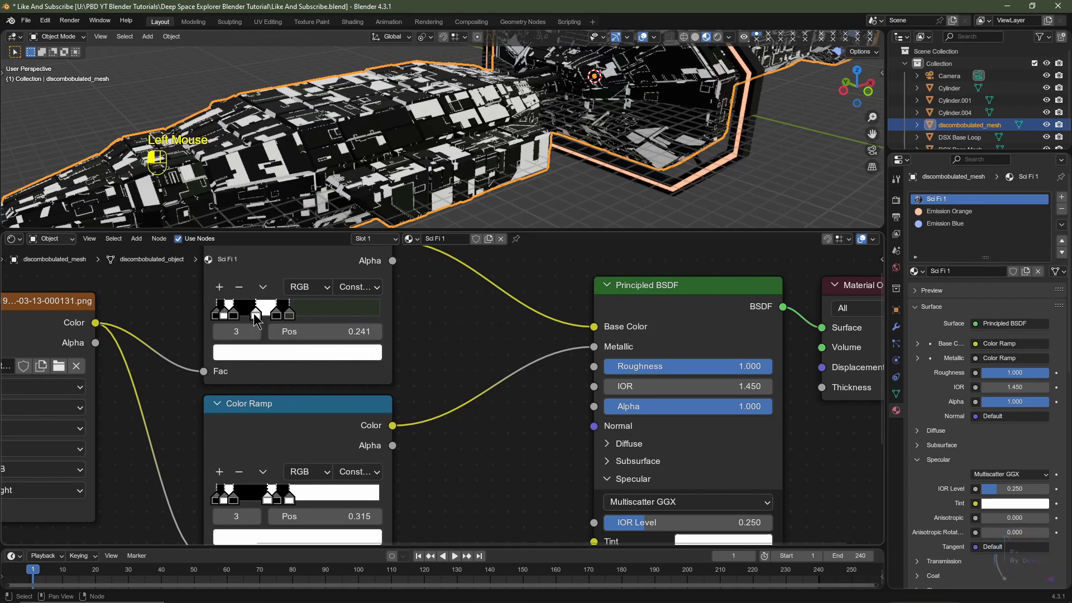
click(290, 354)
drag(304, 136, 312, 129)
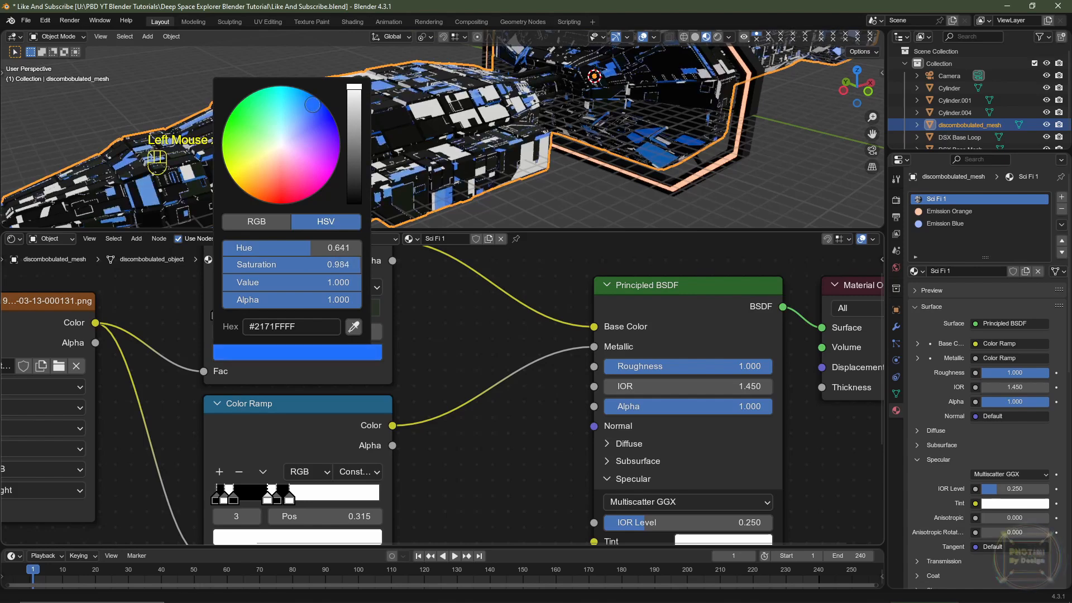
Delete the white stop at 0.050 and the neighboring black stop from the Base Color ramp
click(225, 314)
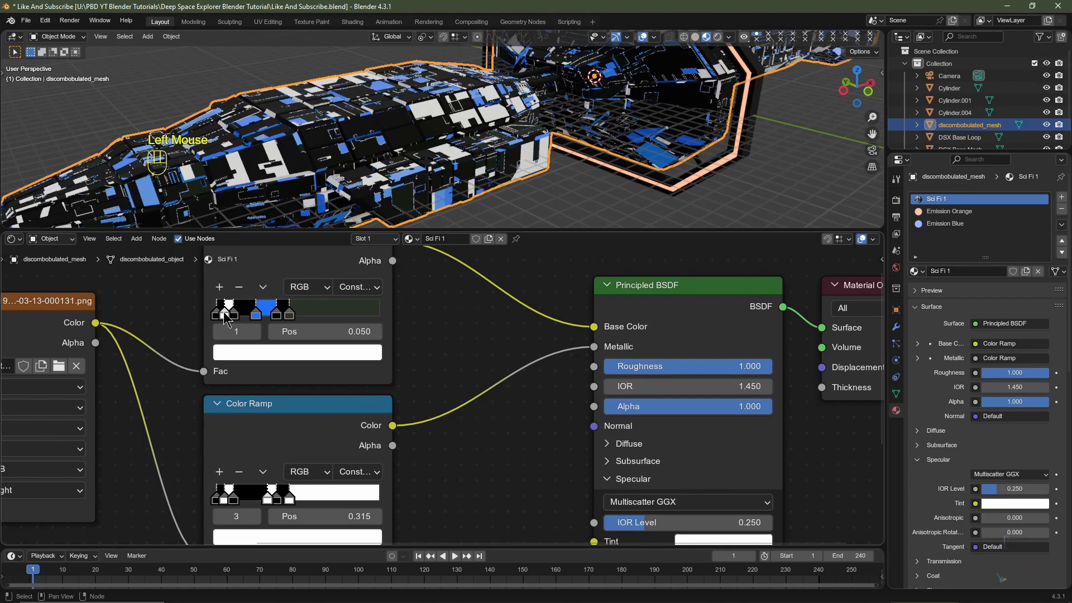
click(239, 287)
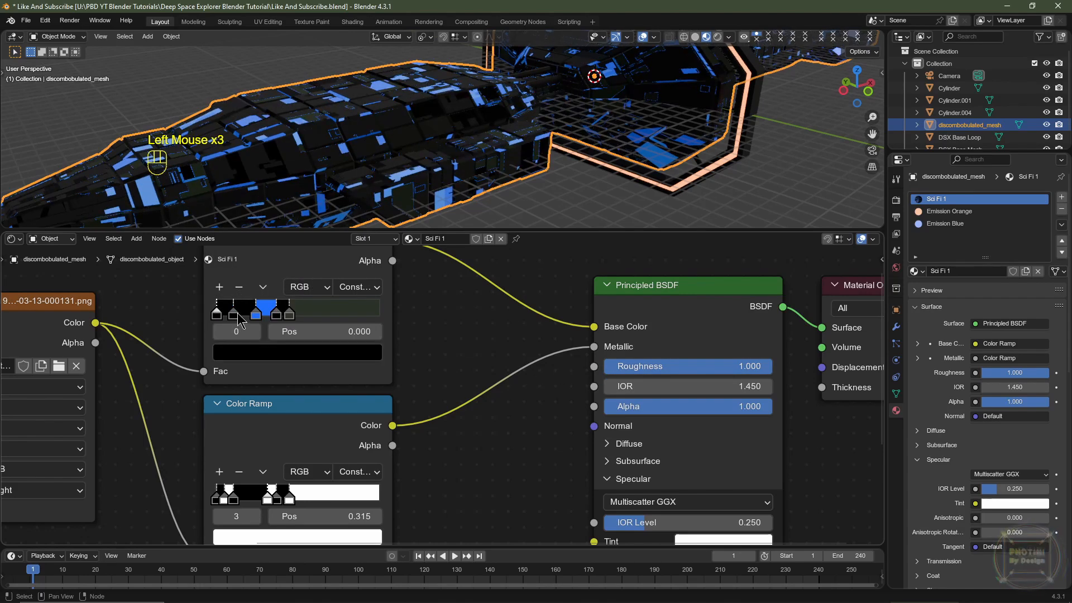
click(237, 302)
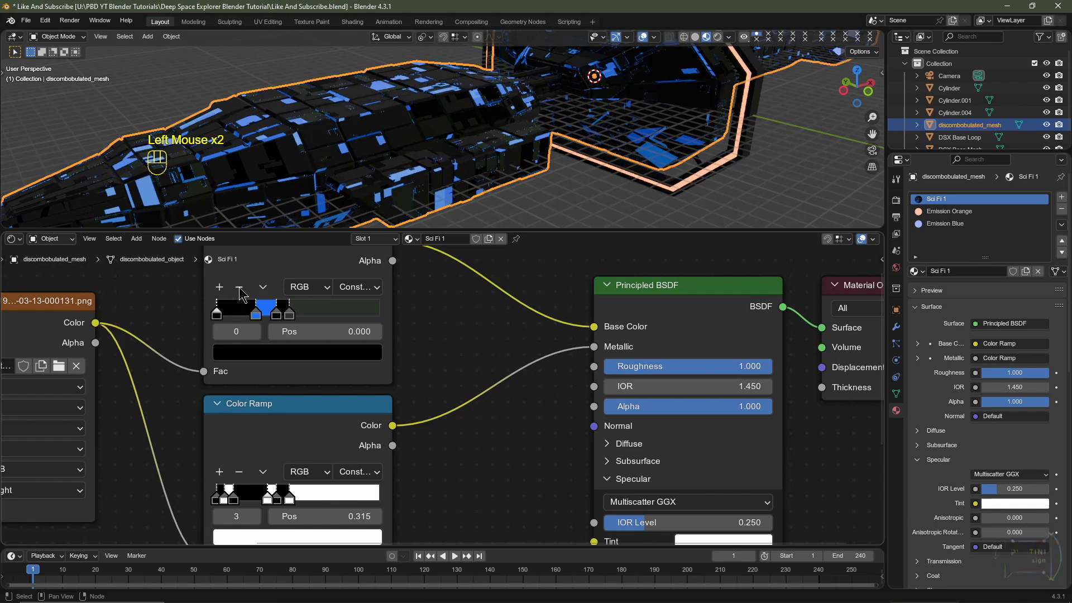
Lower the saturation of the Base Color ramp's blue stop to a softer blue
click(256, 314)
click(271, 352)
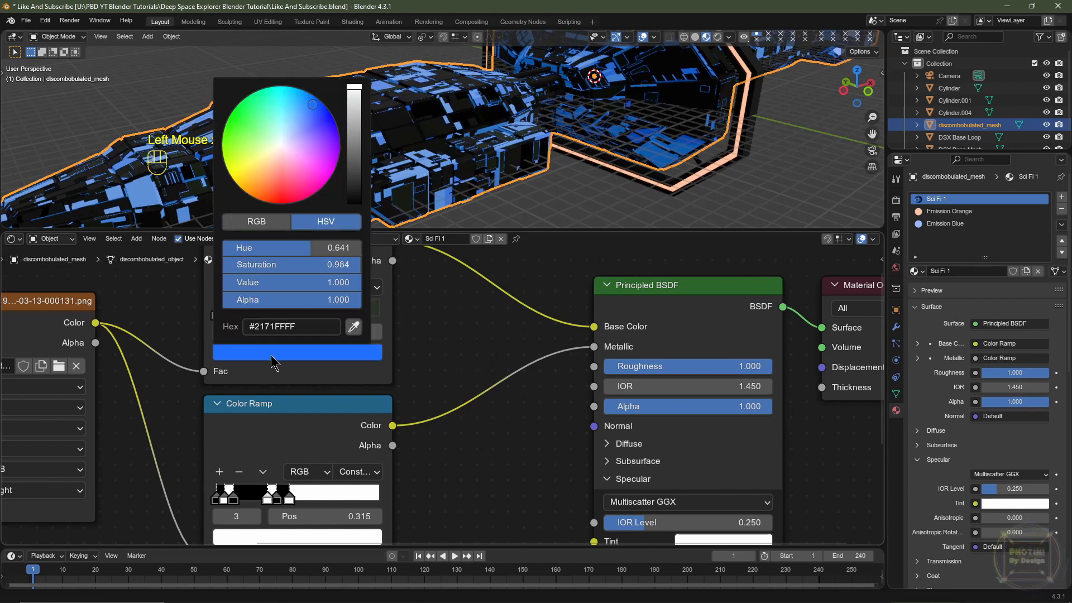
drag(331, 265, 315, 264)
Re-space the Base Color ramp's stops, placing the blue stop at 0.189 with the black and dark green stops after it
drag(280, 313, 249, 313)
click(290, 314)
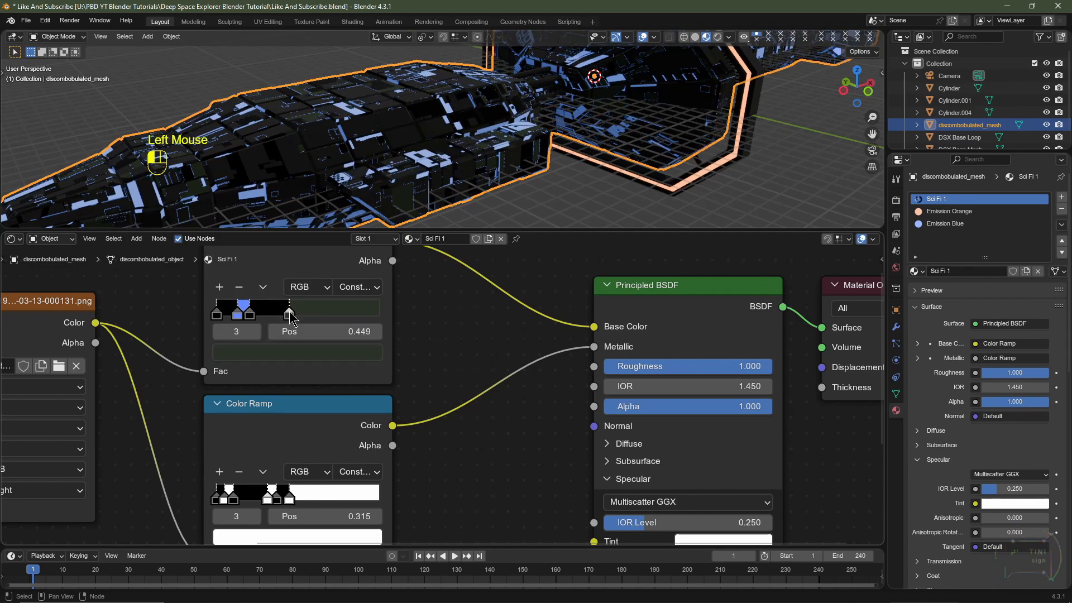
scroll(207, 311, up, 3)
middle_drag(207, 311, 219, 361)
drag(211, 342, 233, 342)
drag(181, 341, 195, 341)
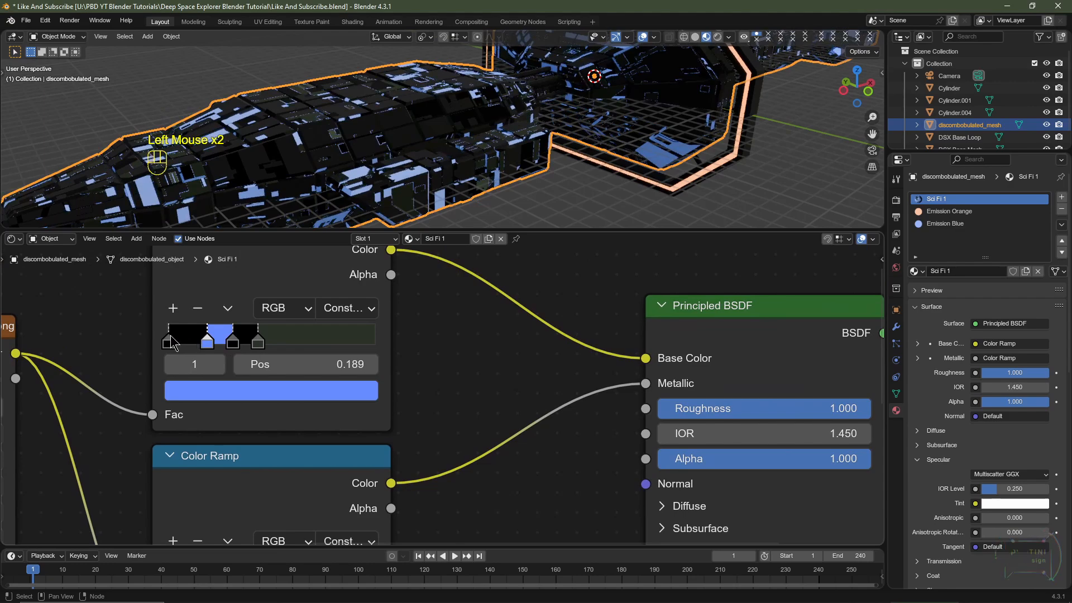
Turn the Base Color ramp's first stop white and pull the other stops closer to it, with the black stop at 0.210
click(166, 337)
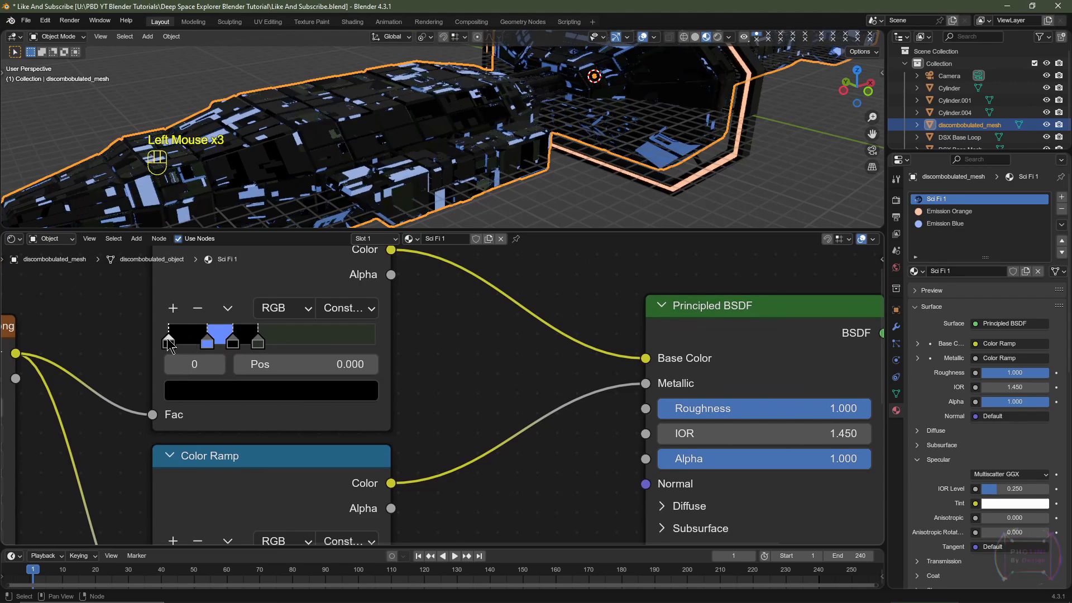
click(227, 394)
scroll(226, 394, up, 20)
drag(234, 340, 217, 340)
drag(207, 340, 201, 340)
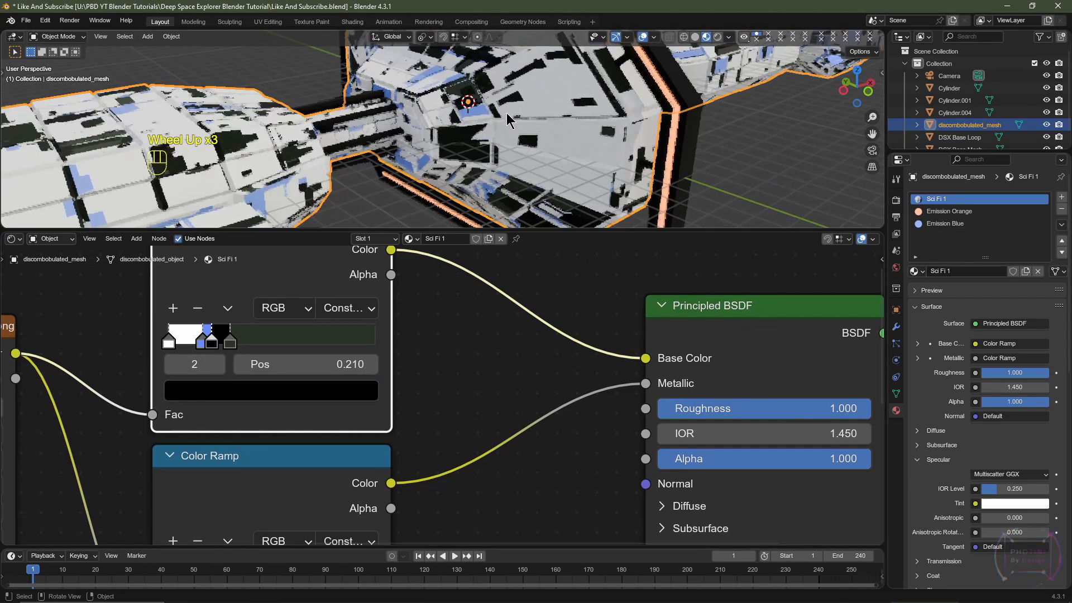
Move both Color Ramp nodes upward in the node tree to free space beneath them
scroll(425, 134, down, 2)
middle_drag(424, 134, 464, 137)
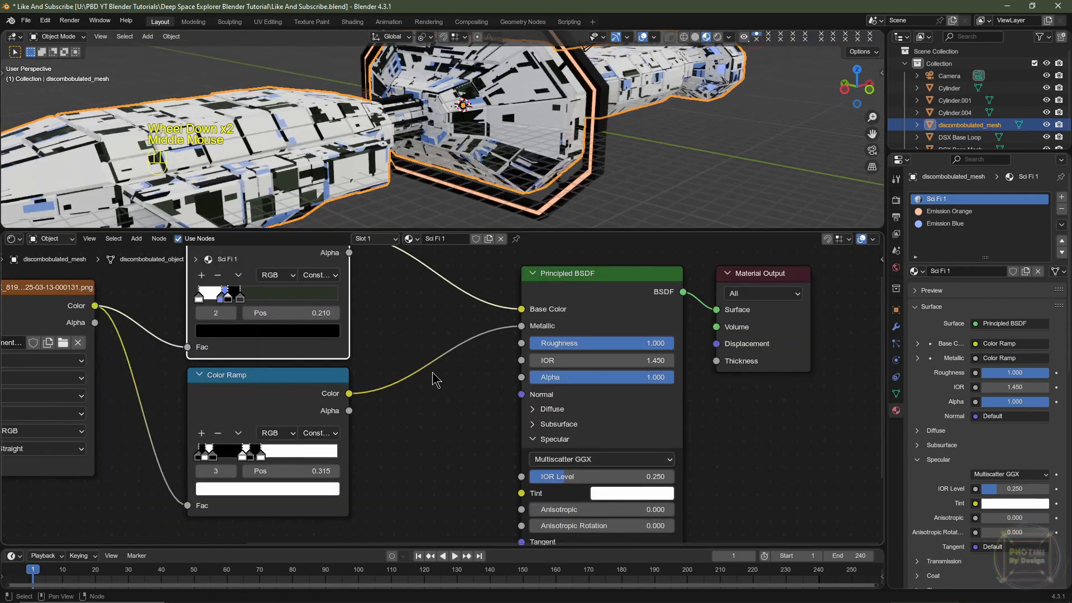
scroll(390, 385, down, 2)
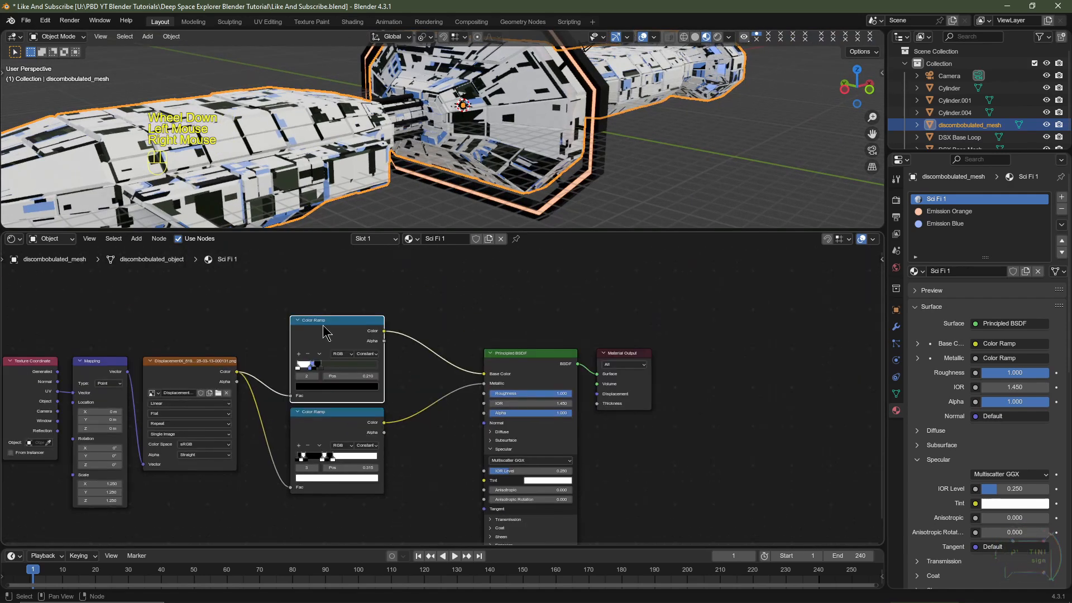
drag(324, 332, 324, 295)
drag(316, 415, 319, 376)
Duplicate the Metallic Color Ramp with its input link kept, place it directly below, and link its Color to Roughness
scroll(320, 376, up, 2)
click(308, 386)
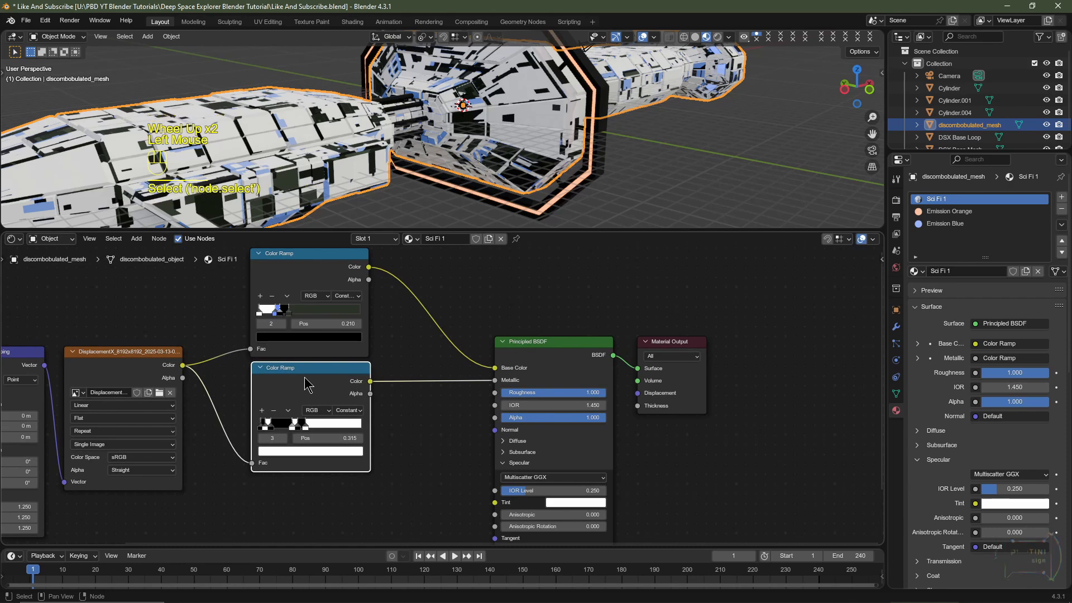
key(ctrl+shift+d)
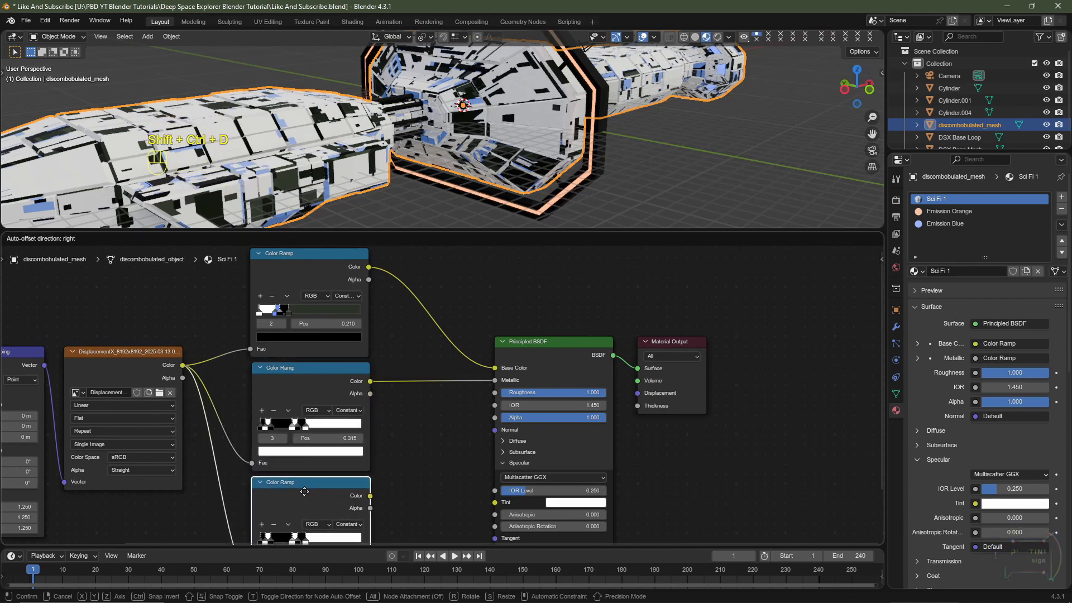
click(304, 491)
middle_drag(391, 490, 372, 413)
drag(352, 418, 363, 421)
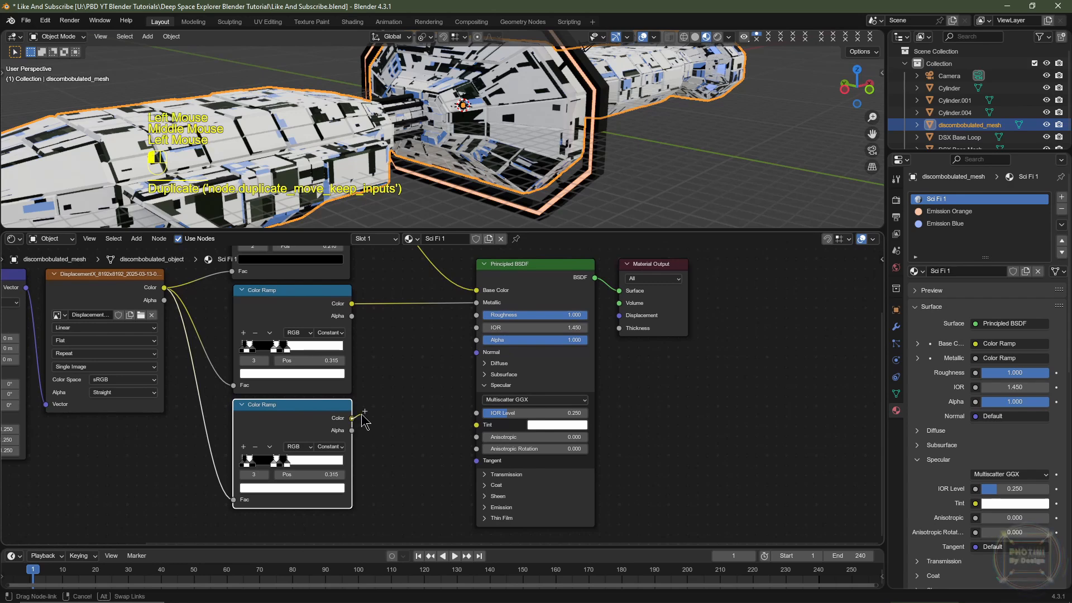
drag(447, 344, 476, 316)
Delete the white stop at 0.315 and the black stop before it from the Roughness Color Ramp
scroll(441, 394, up, 4)
click(168, 486)
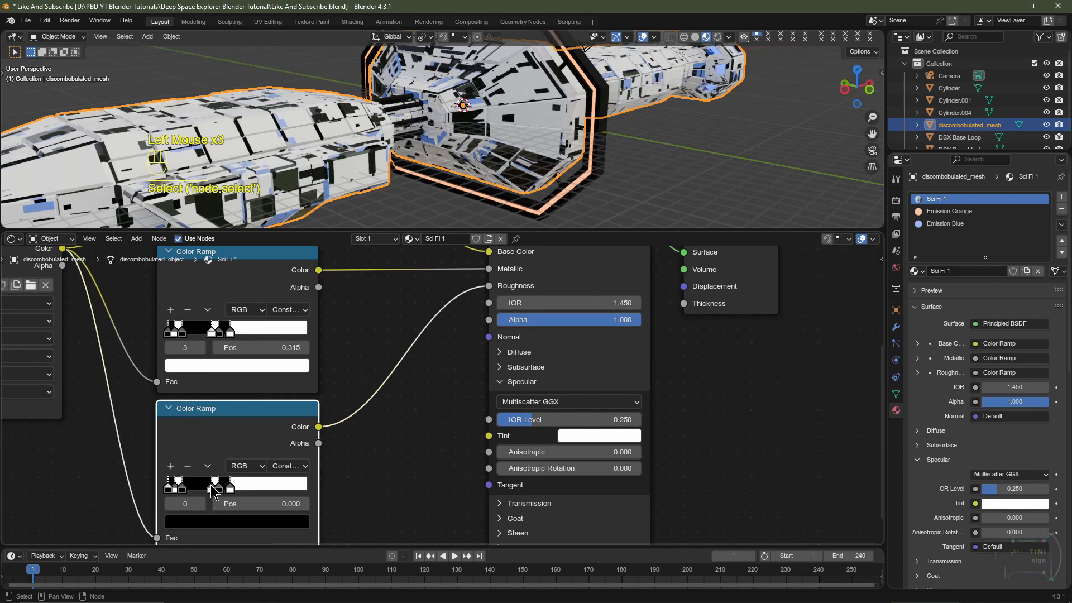
click(211, 485)
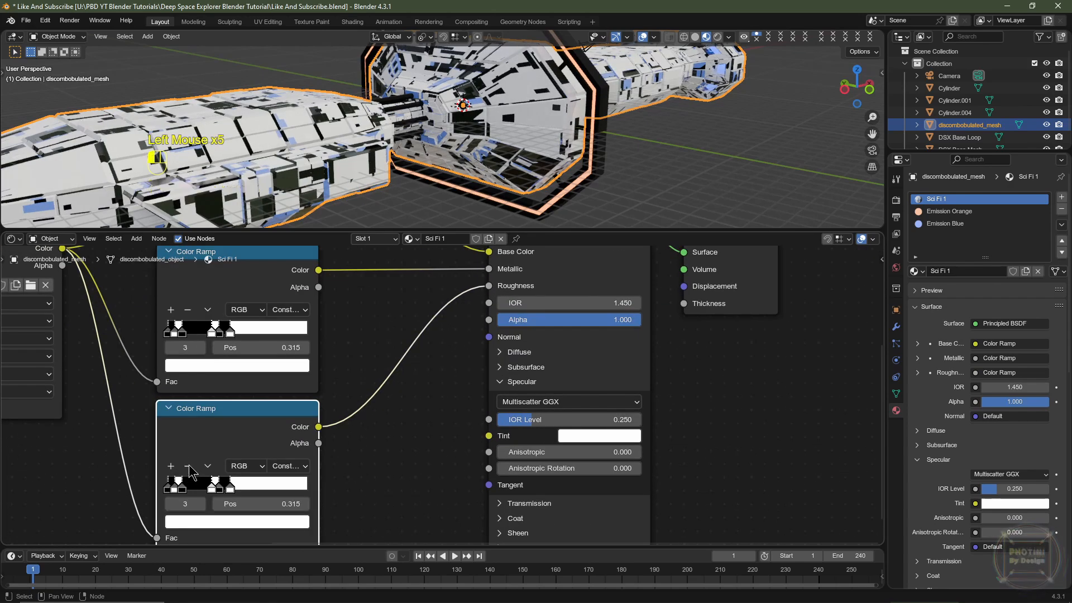
click(189, 465)
click(189, 466)
Move the Roughness ramp's last stop past the middle of the ramp and set its color Value to 0.5
click(230, 489)
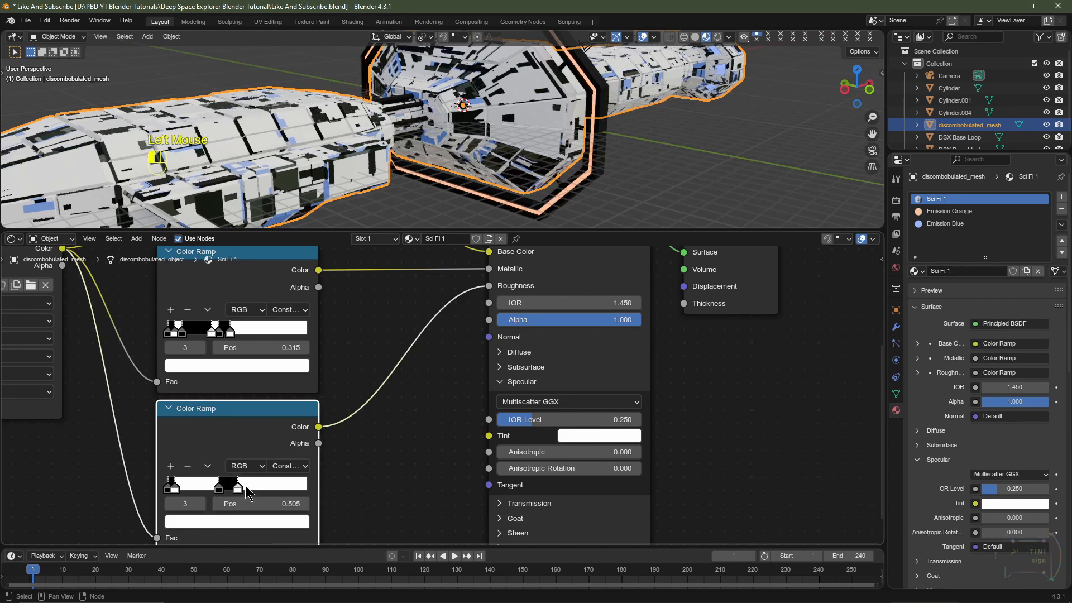
click(260, 523)
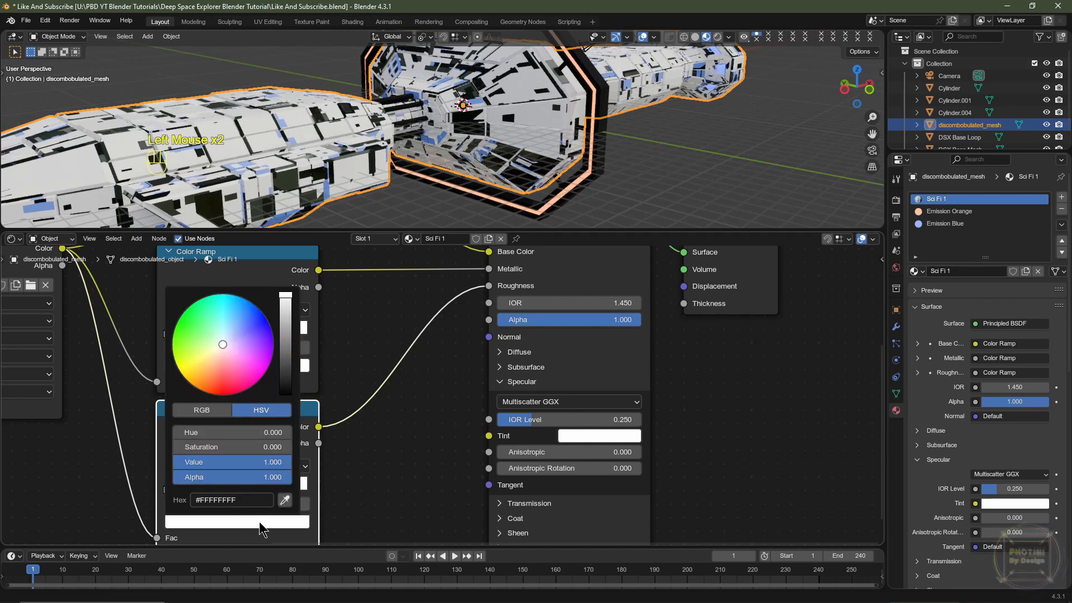
scroll(260, 527, down, 10)
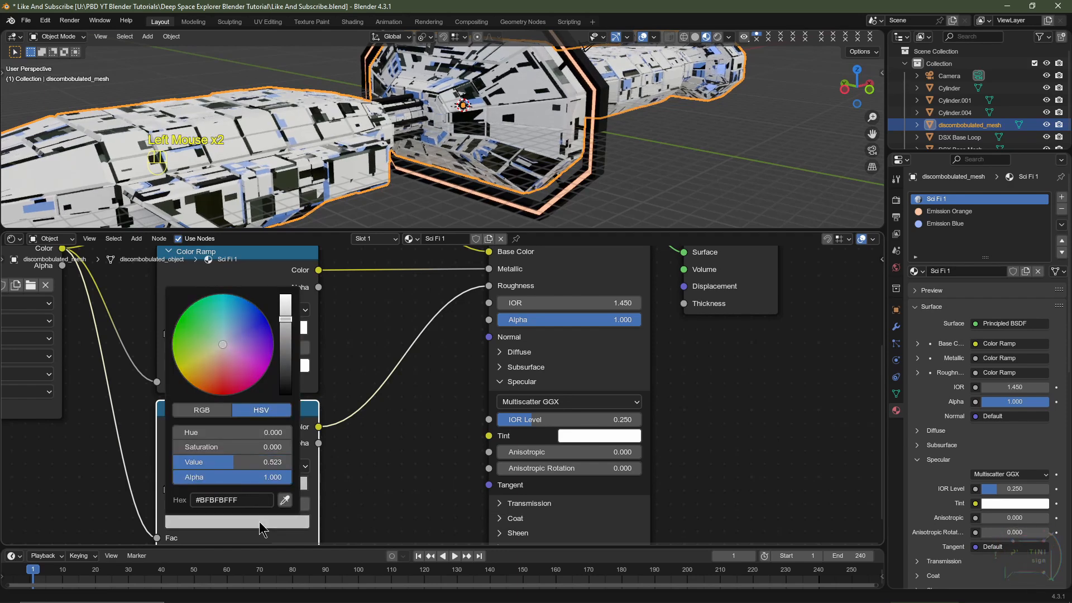
scroll(260, 527, down, 2)
click(258, 462)
text(0.5)
key(Return)
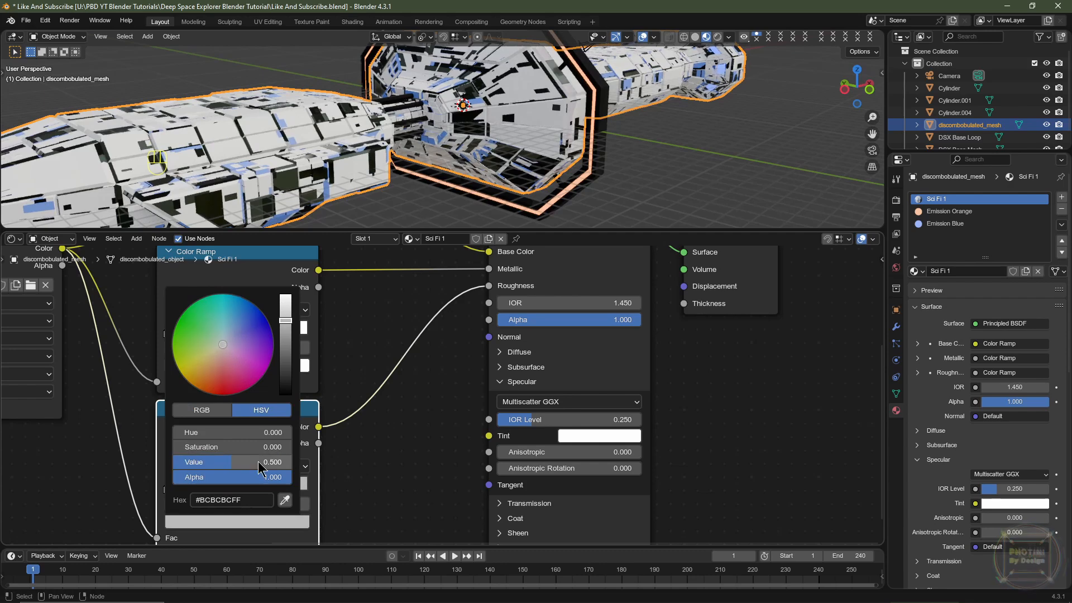
Turn the Roughness ramp's black stop at 0.369 white
double_click(223, 490)
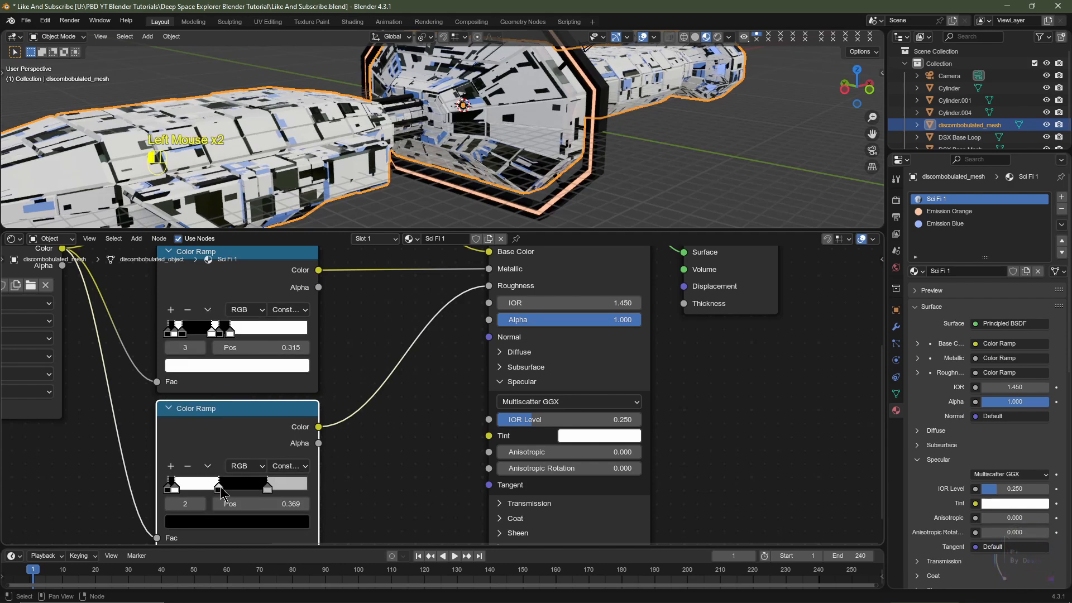
click(241, 518)
scroll(241, 519, up, 20)
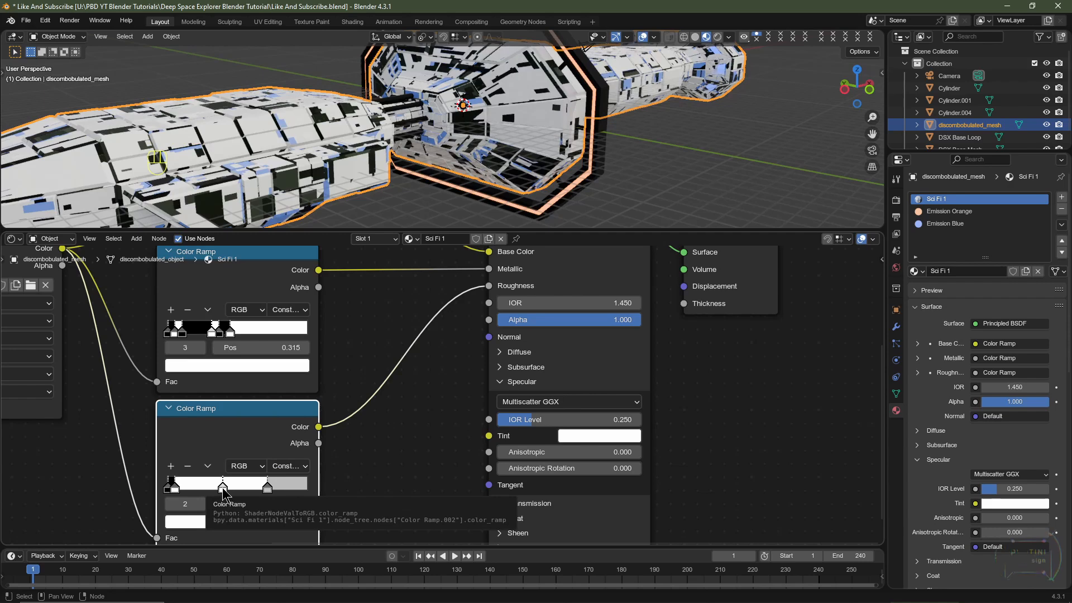
Move the Roughness ramp's second stop slightly further along the ramp and darken it to light gray
click(195, 521)
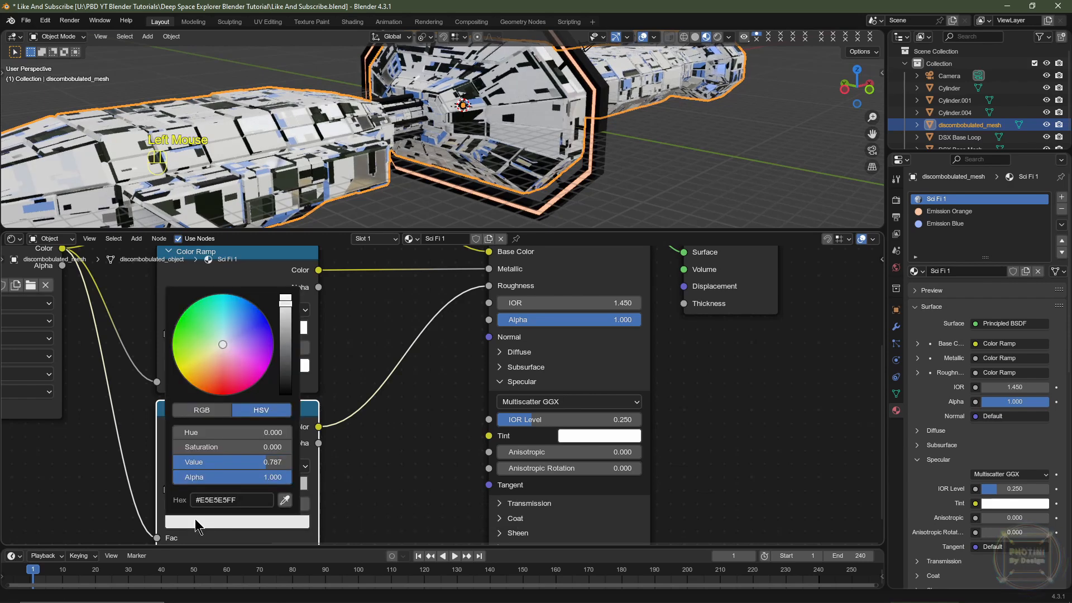
scroll(195, 520, down, 3)
scroll(195, 520, down, 2)
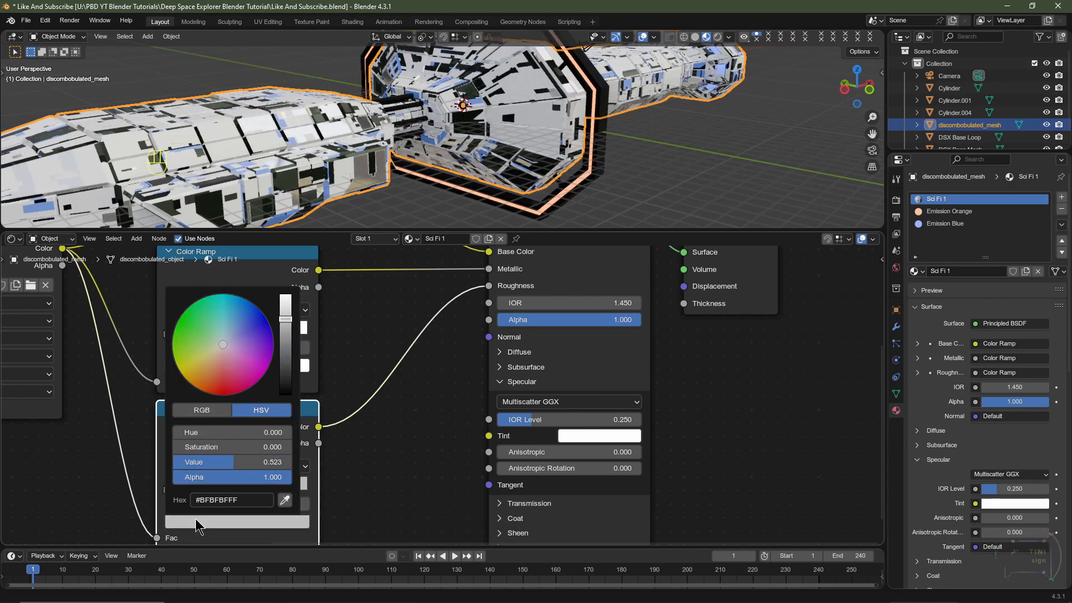
click(230, 519)
scroll(230, 518, up, 1)
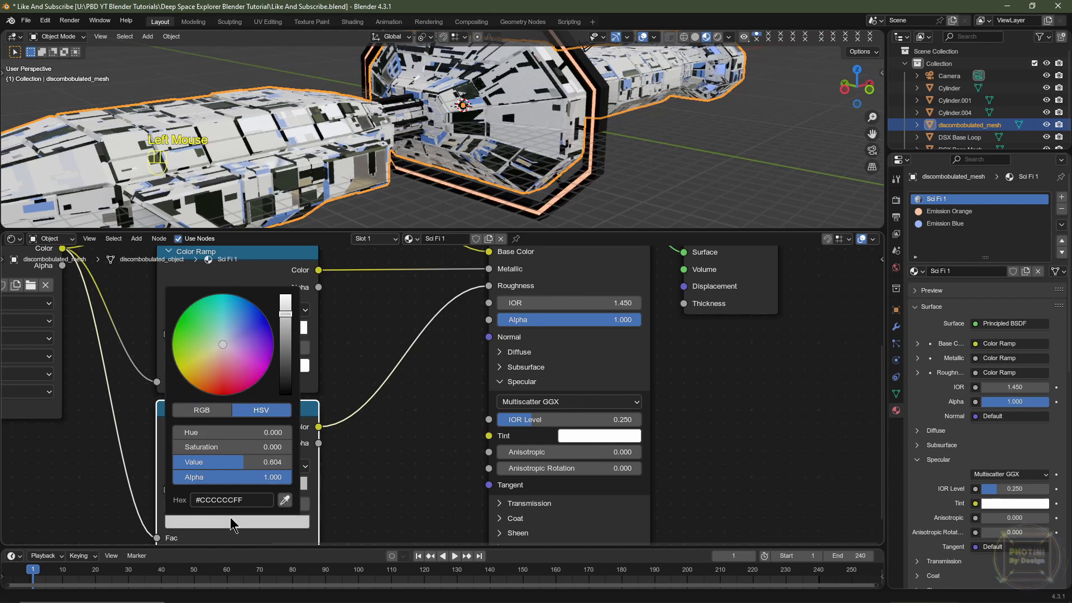
Brighten the Roughness ramp's first stop from black to nearly white
click(169, 489)
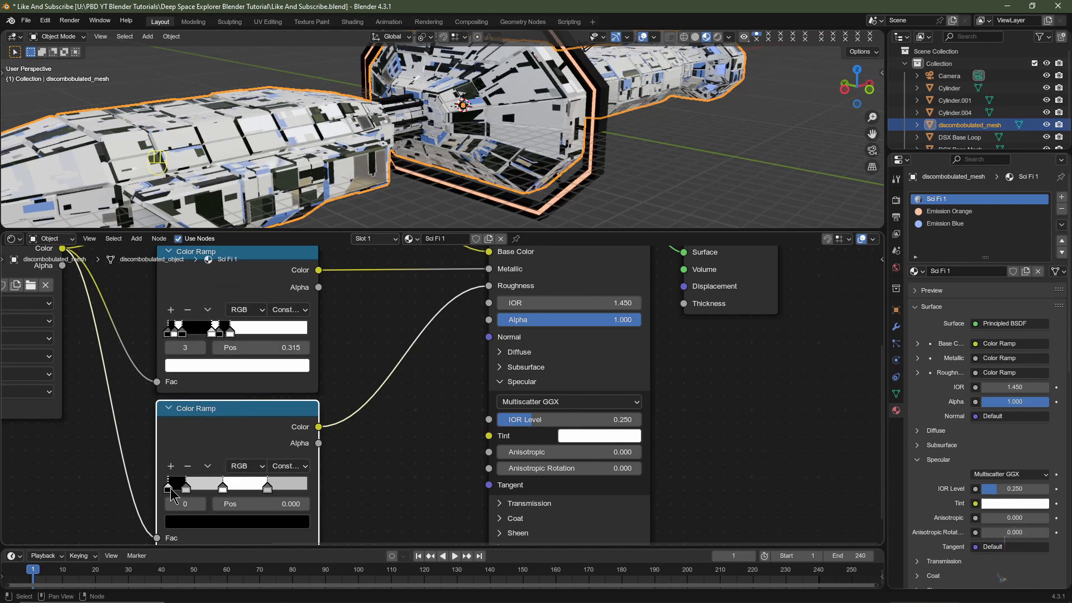
click(220, 531)
scroll(220, 531, up, 10)
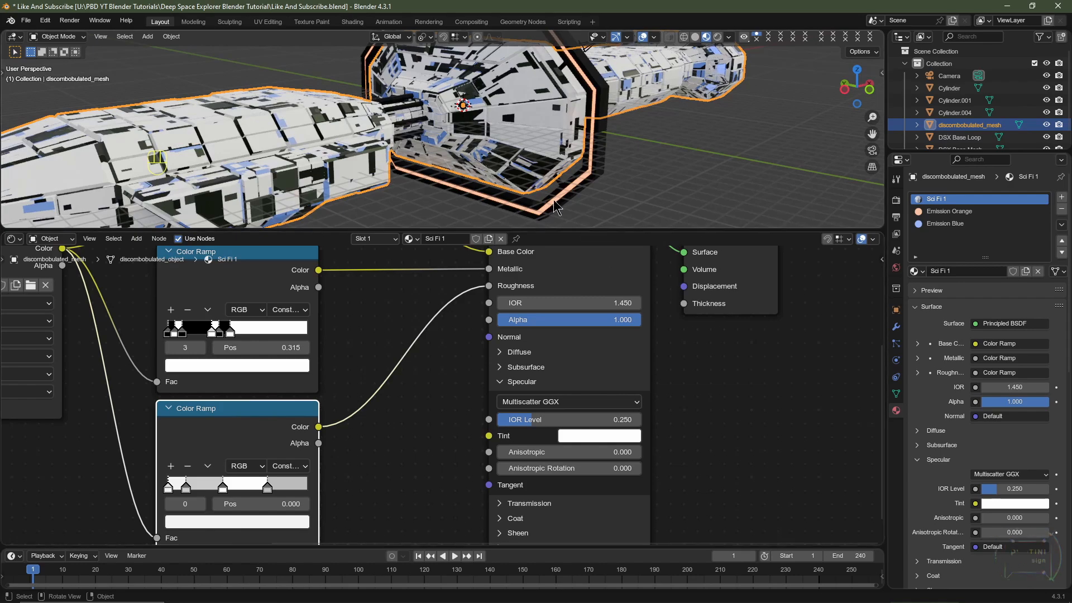
Examine the hull's panel shading from different views and review the node links feeding the Principled BSDF
scroll(446, 139, down, 4)
middle_drag(460, 275, 415, 327)
scroll(395, 306, down, 2)
scroll(425, 390, up, 2)
scroll(461, 142, up, 2)
mouse_move(461, 142)
middle_down()
mouse_move(475, 134)
mouse_move(462, 141)
middle_up()
click(461, 141)
scroll(311, 360, down, 2)
scroll(70, 355, up, 2)
middle_drag(69, 355, 140, 383)
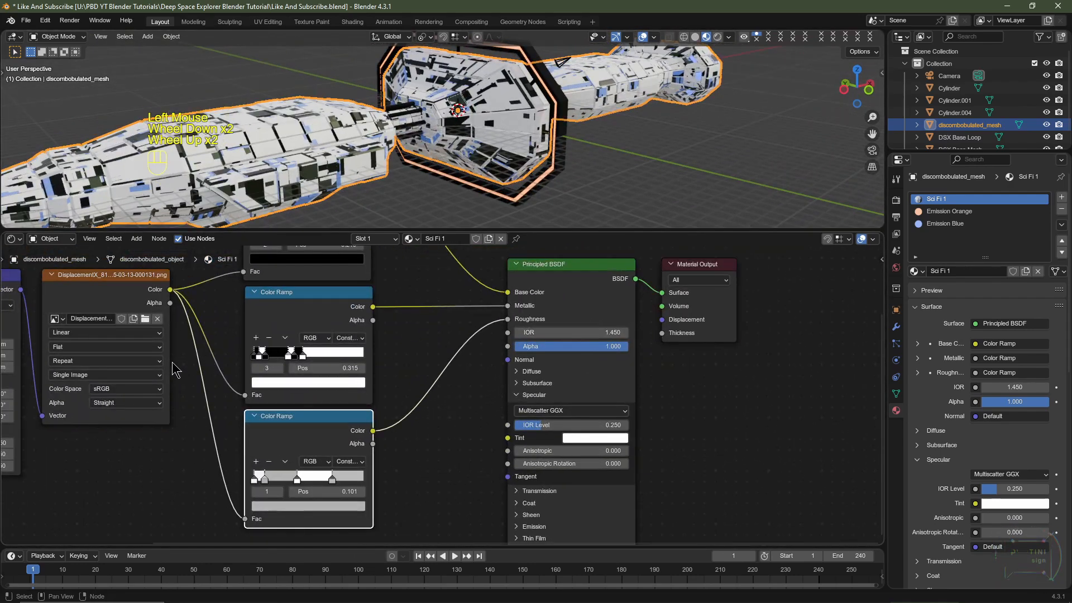
Move the Texture Coordinate node further away from the Mapping node to widen the gap between them
middle_drag(98, 308, 186, 325)
click(174, 303)
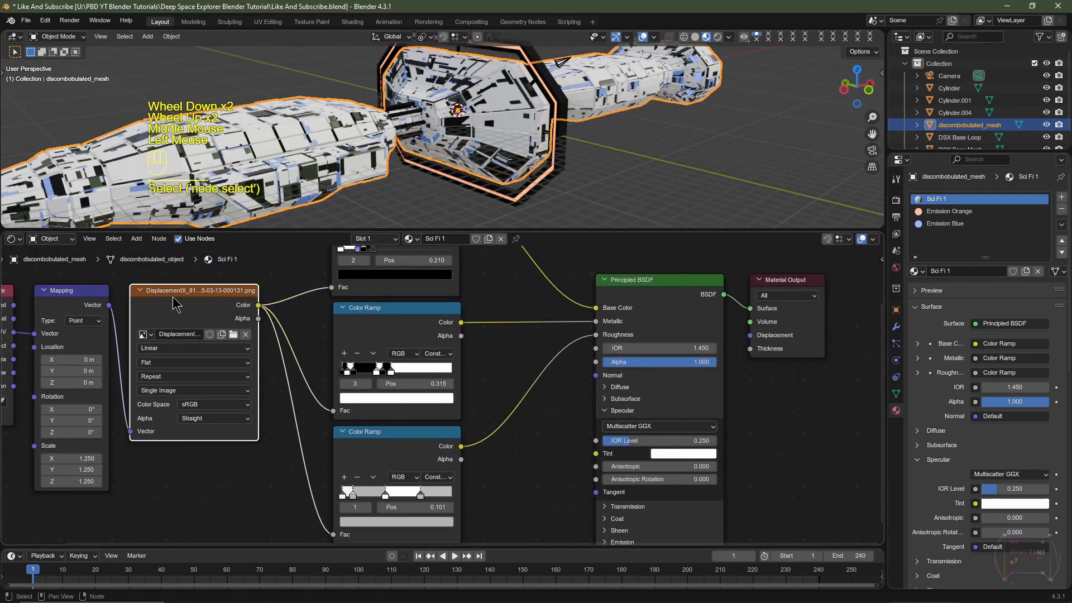
click(221, 404)
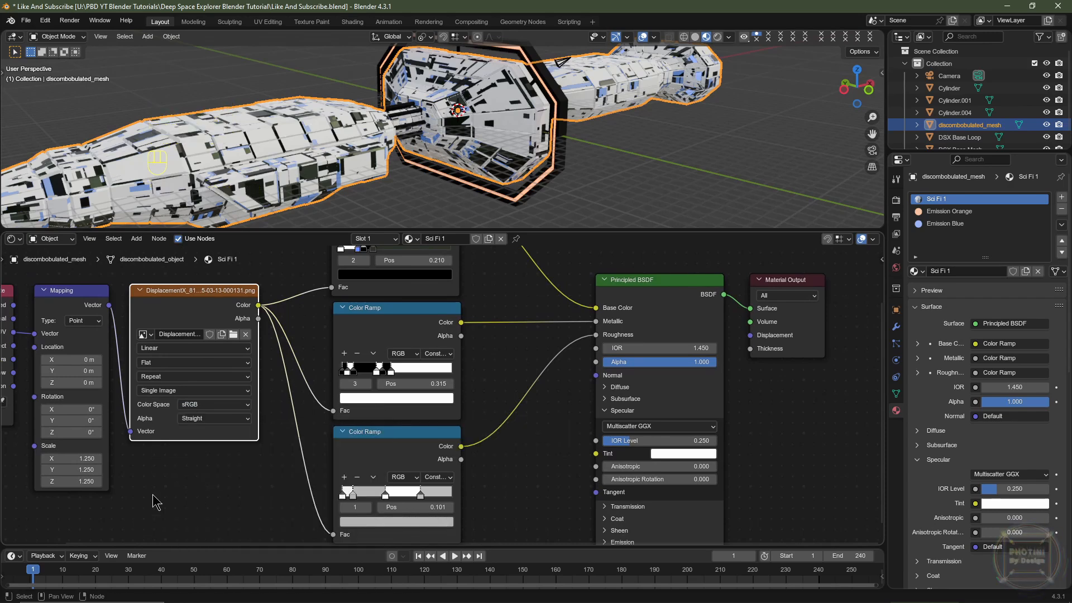
scroll(187, 313, down, 1)
scroll(225, 307, down, 1)
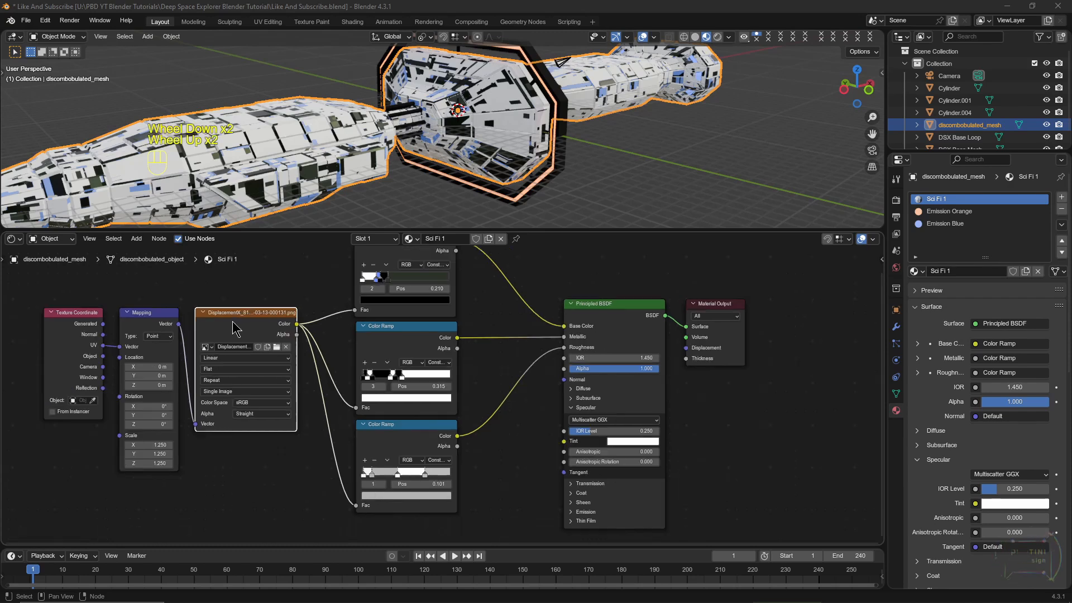
scroll(171, 350, down, 2)
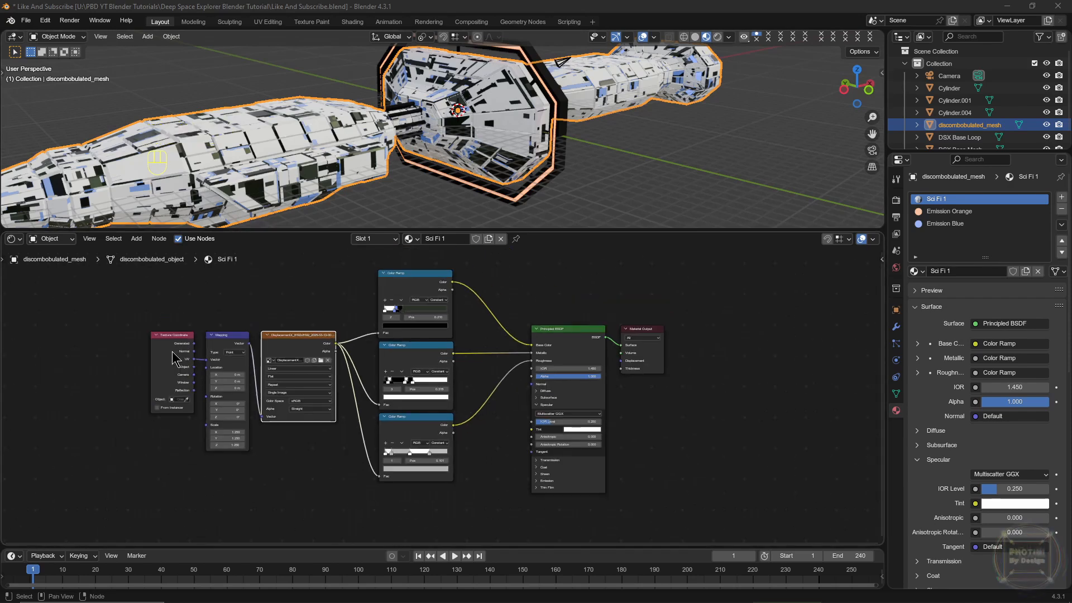
click(177, 351)
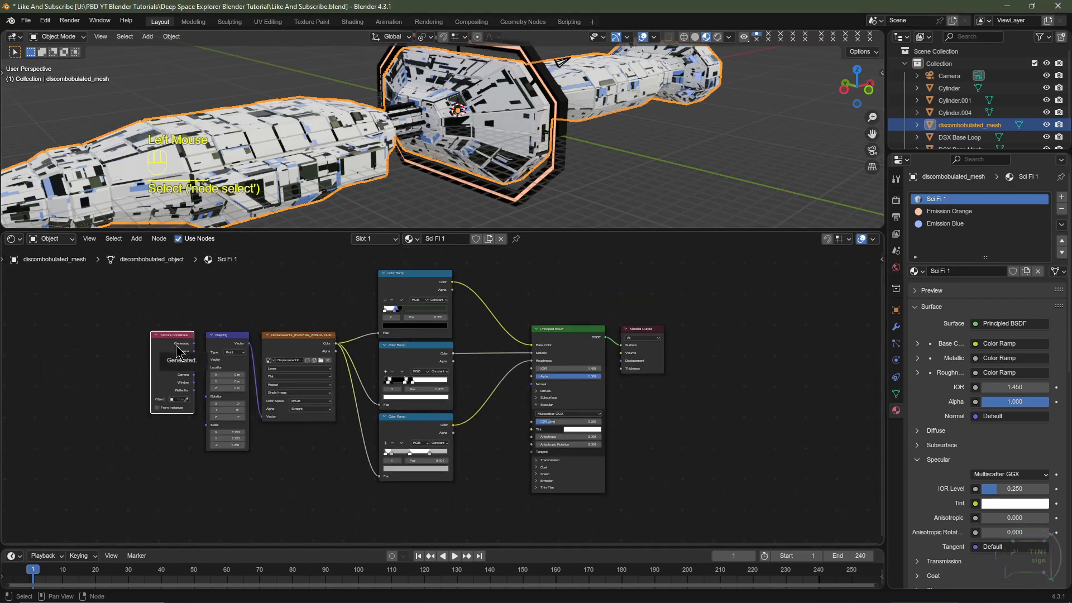
drag(177, 351, 93, 350)
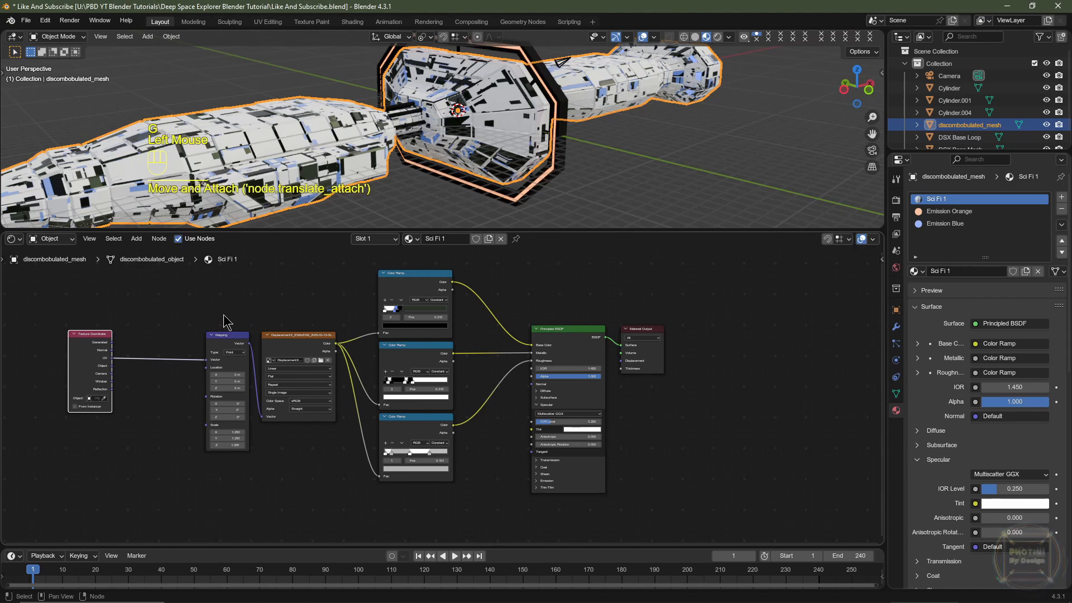
Duplicate the Mapping and Image Texture nodes with their input links kept and place the copies directly below the originals
drag(203, 298, 307, 376)
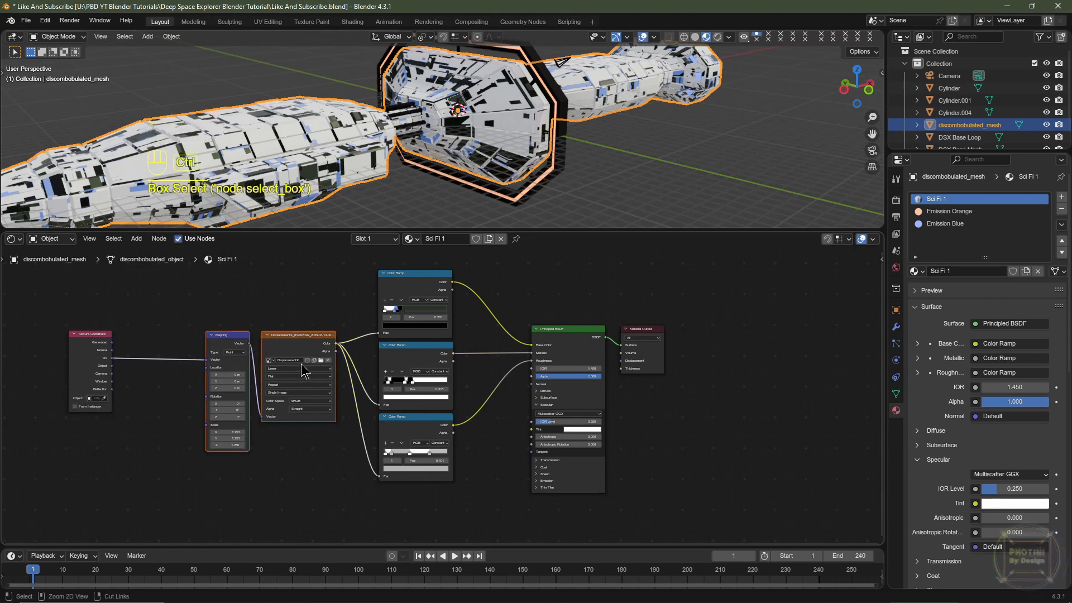
key(shift+ctrl+d)
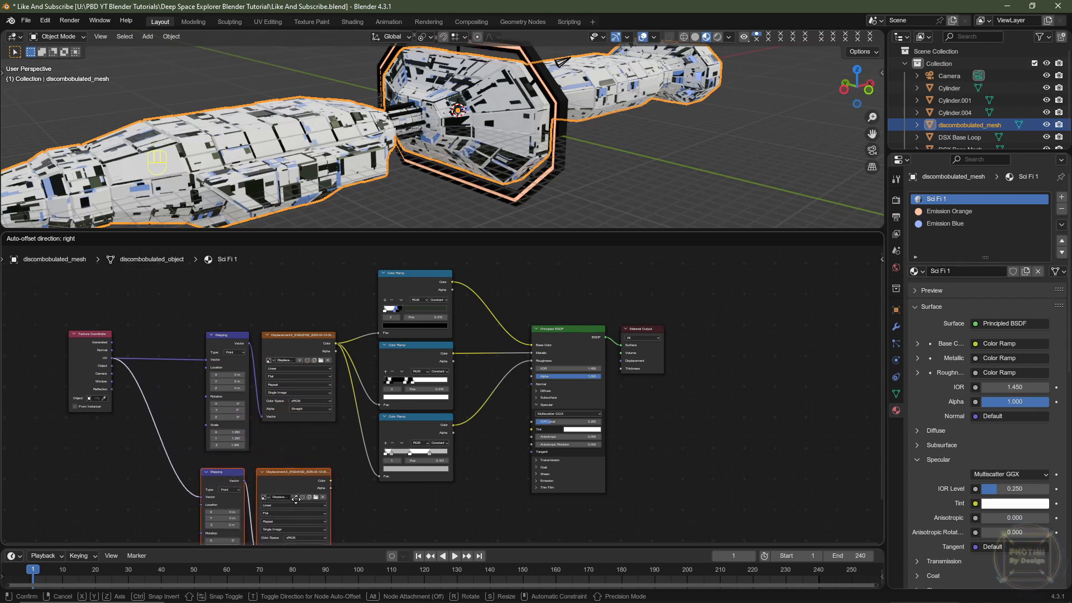
click(301, 494)
Join the two UV links through a reroute point and lower it and the Texture Coordinate node between the two Mapping nodes
shift+right_drag(150, 316, 151, 347)
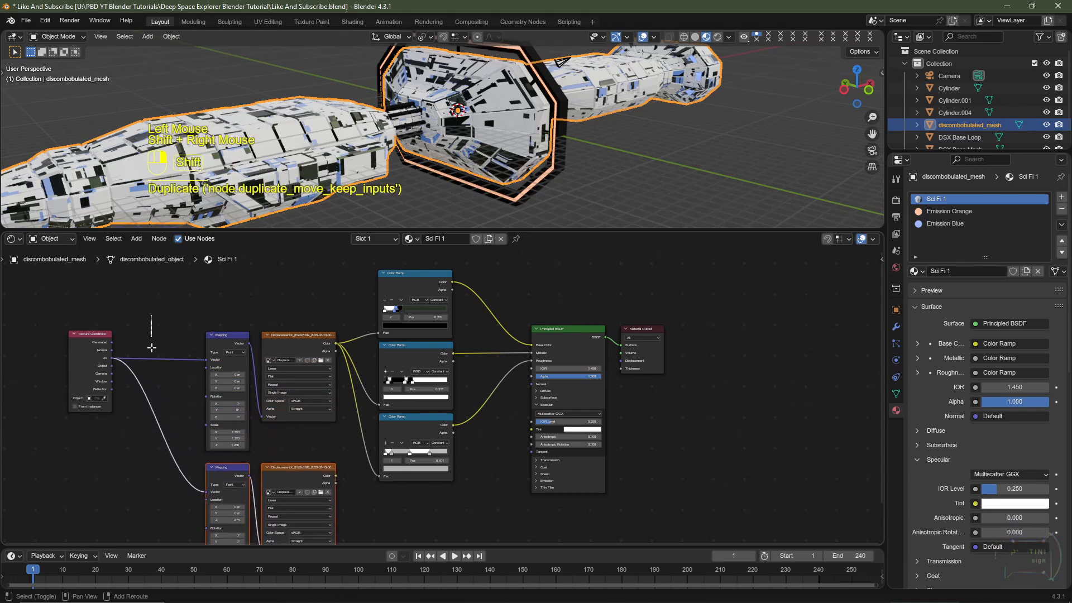
shift+right_drag(142, 430, 143, 431)
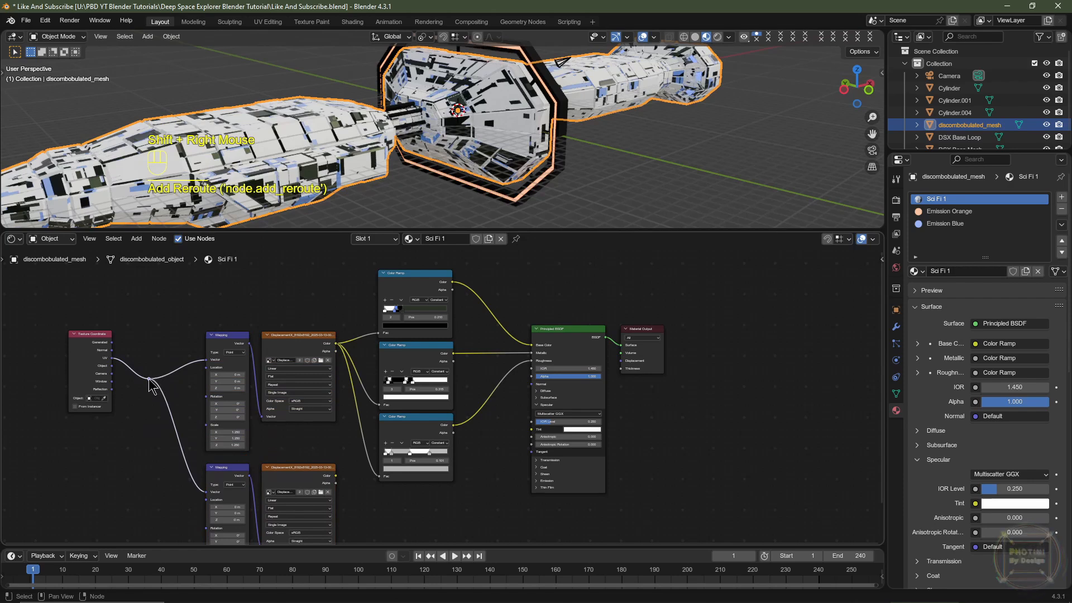
click(150, 380)
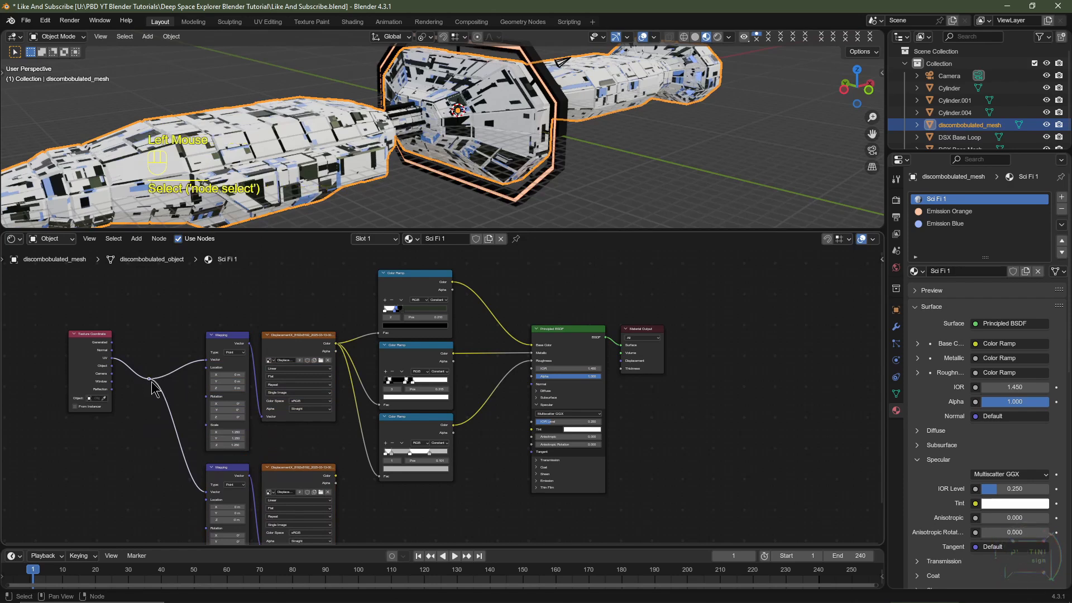
key(g)
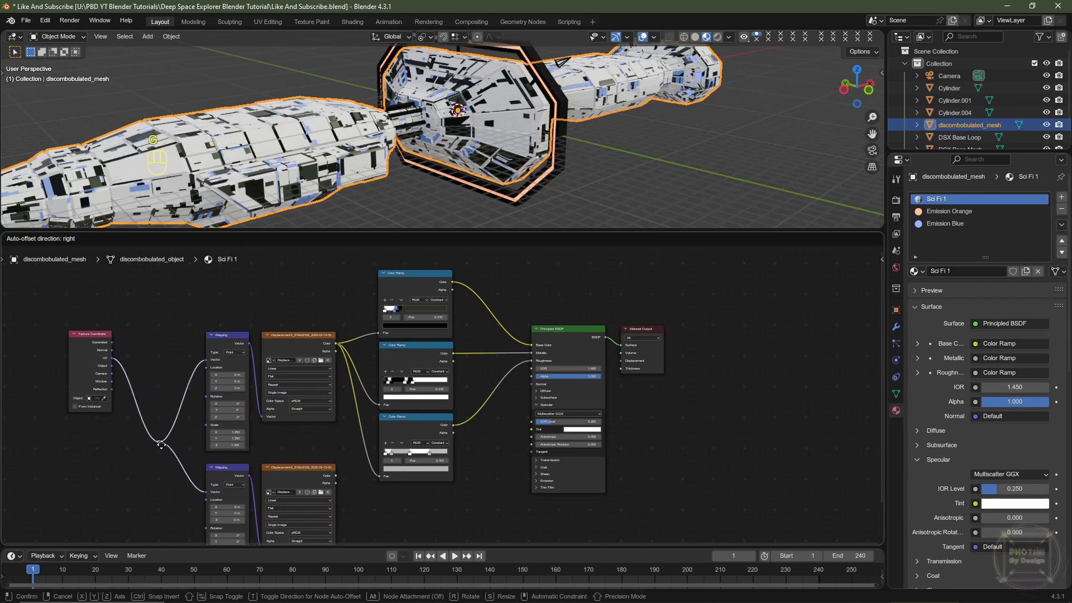
click(160, 445)
drag(91, 369, 92, 446)
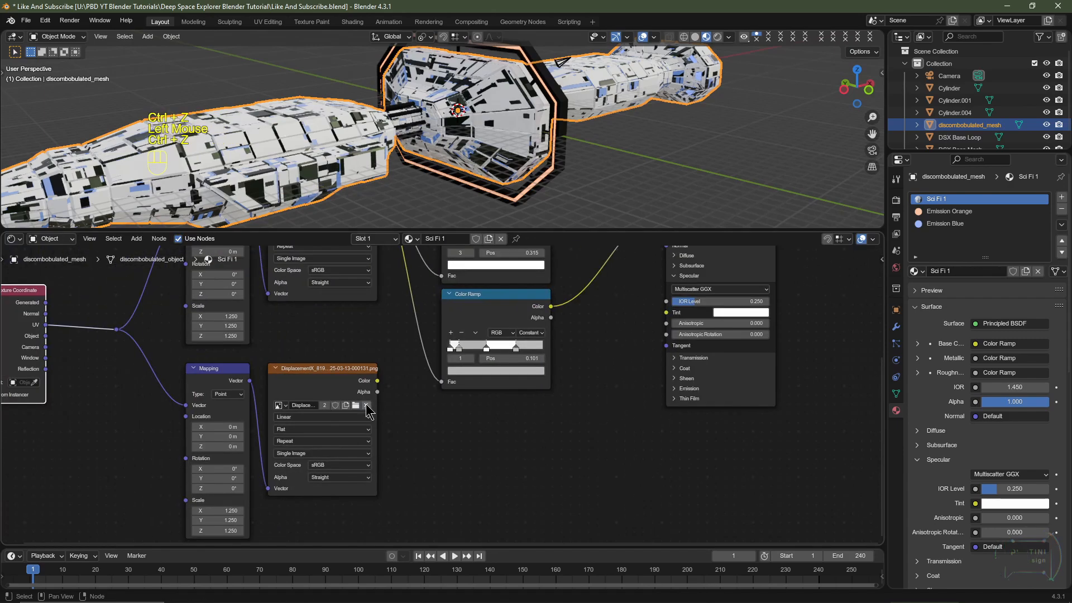
Replace the duplicated Image Texture's image with DisplacementX_8192x8192_2025-03-13-000343.png
click(366, 406)
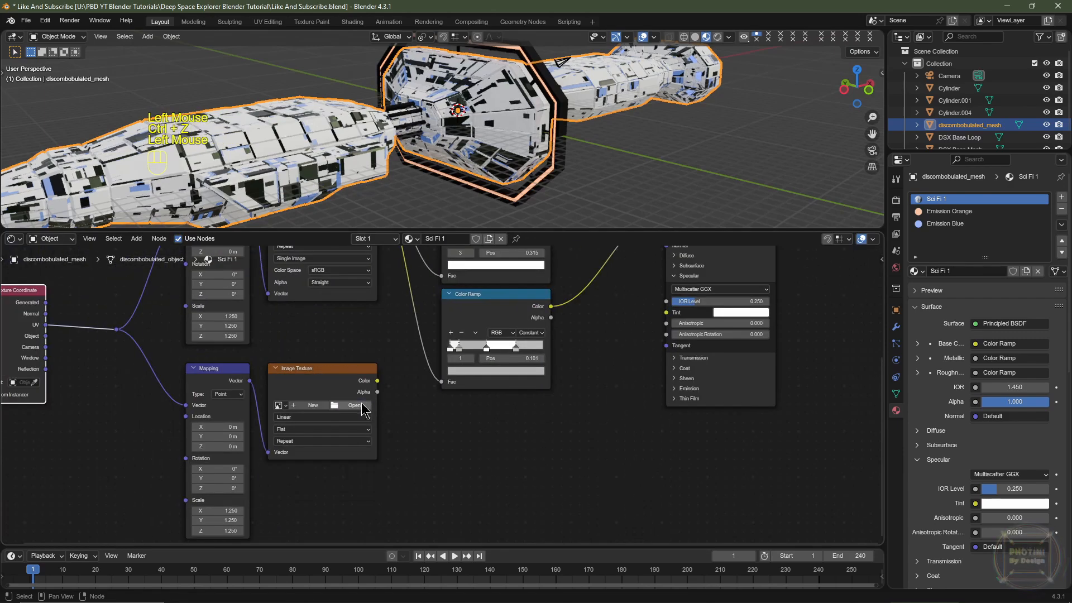
click(363, 410)
double_click(383, 391)
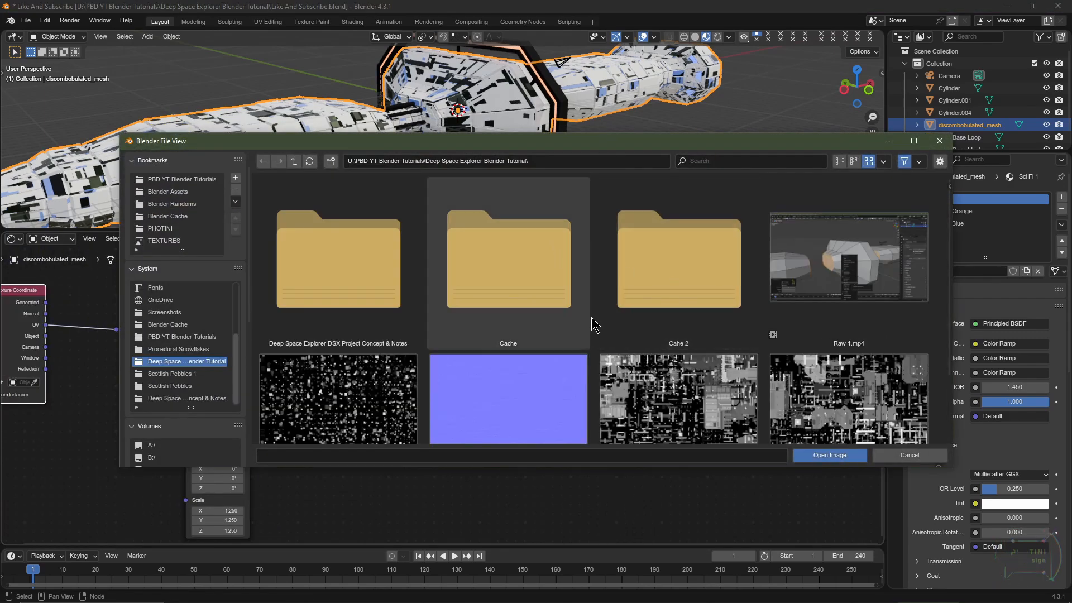
scroll(595, 324, down, 3)
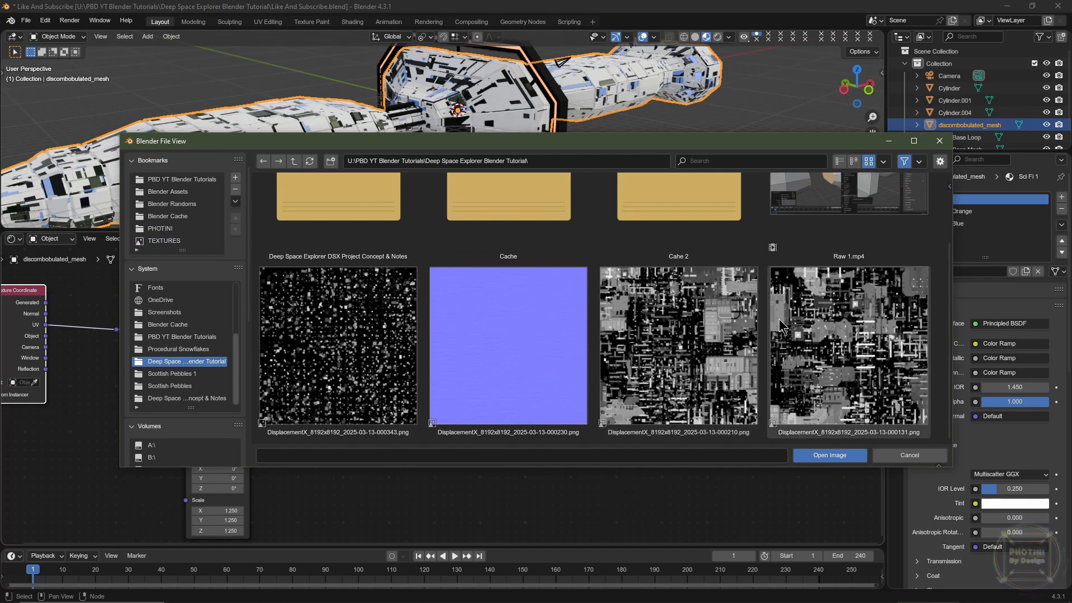
click(345, 320)
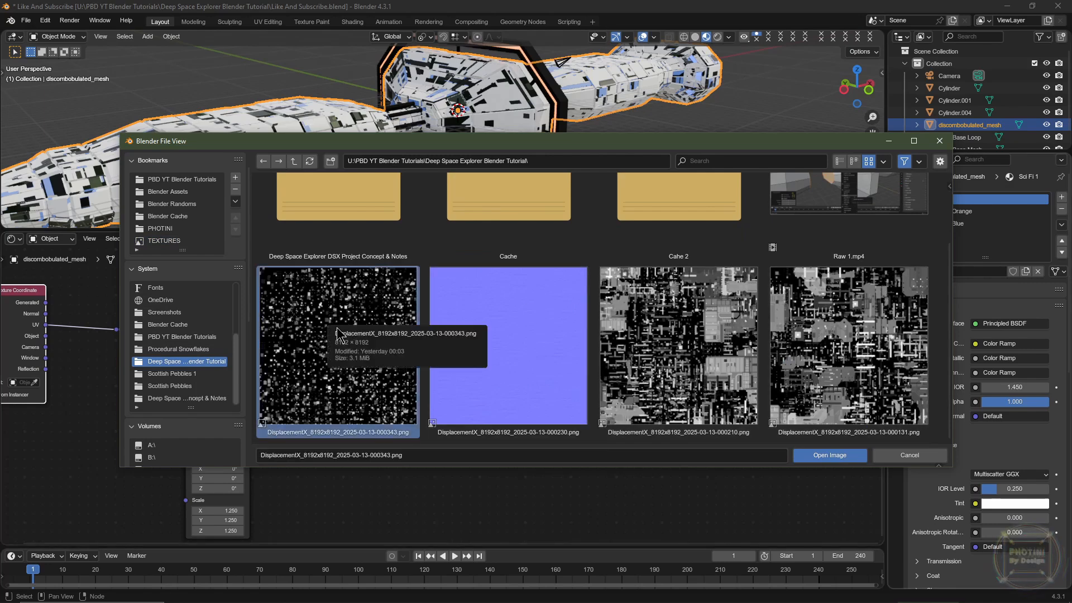
click(838, 455)
Collapse the Specular section of the Principled BSDF and expand its Emission section
scroll(642, 326, up, 1)
scroll(642, 326, down, 1)
middle_drag(642, 327, 547, 403)
scroll(557, 375, up, 2)
middle_drag(592, 321, 559, 369)
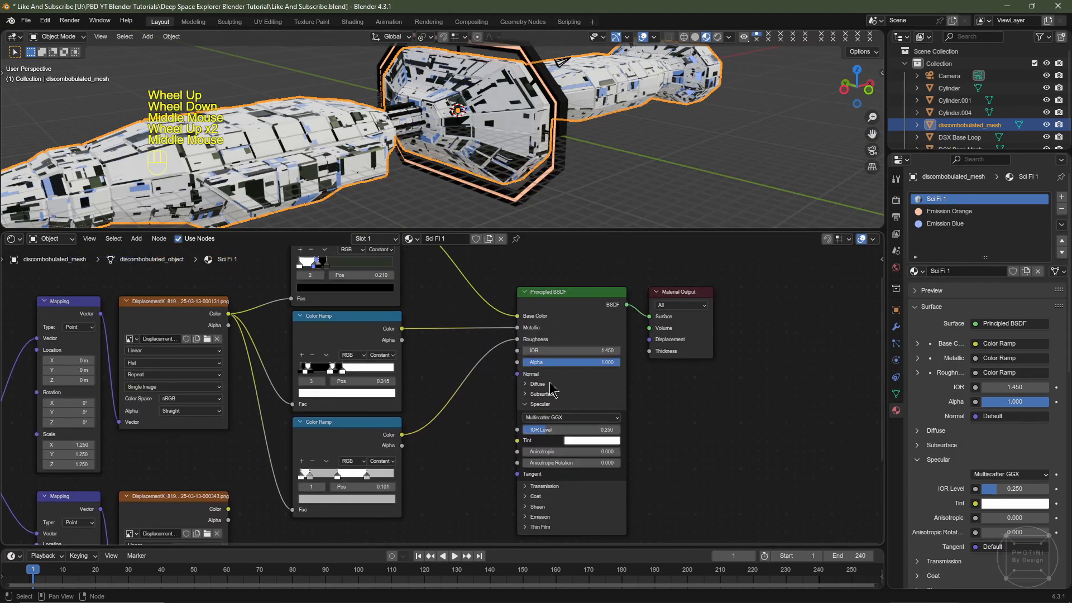
click(532, 406)
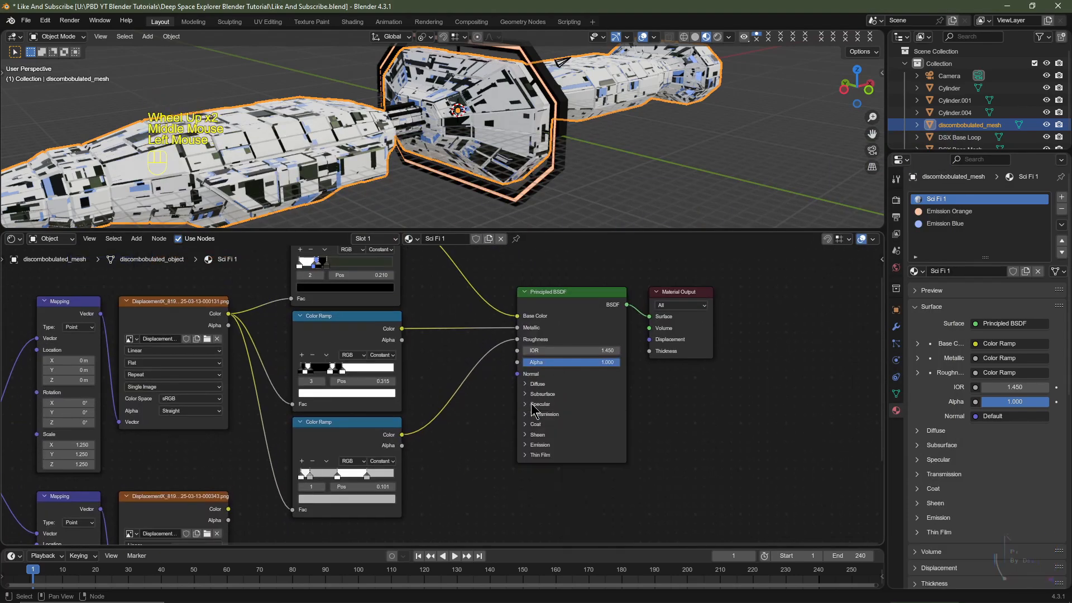
click(527, 445)
middle_drag(448, 475, 473, 393)
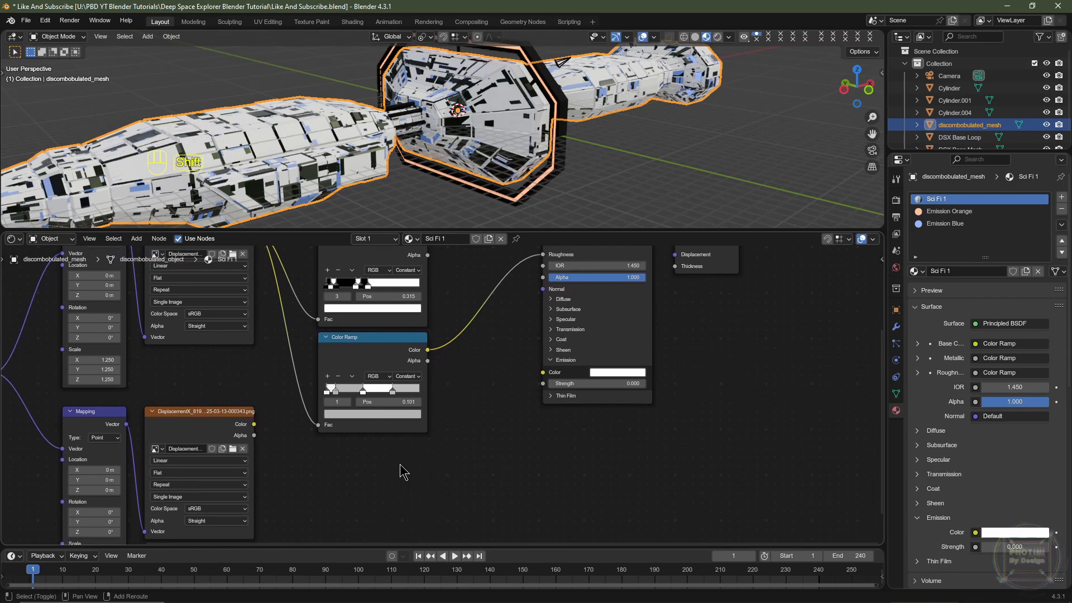
Add a Color Ramp below the Roughness ramp and link the second Image Texture's Color output to its Fac input
key(shift+a)
mouse_move(403, 471)
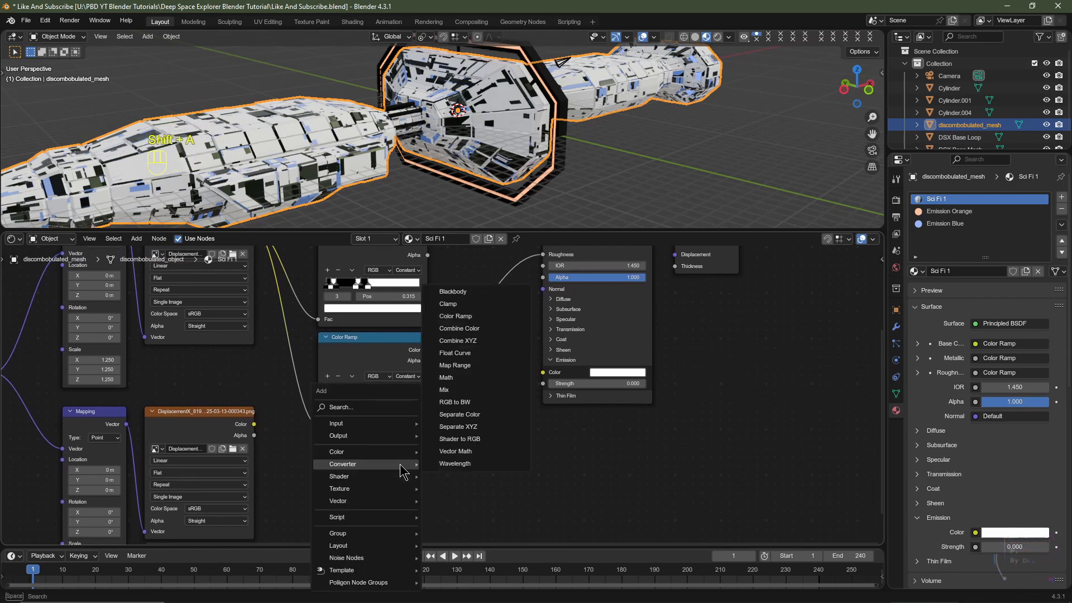
click(475, 317)
click(329, 450)
middle_drag(328, 450, 337, 392)
drag(262, 366, 327, 485)
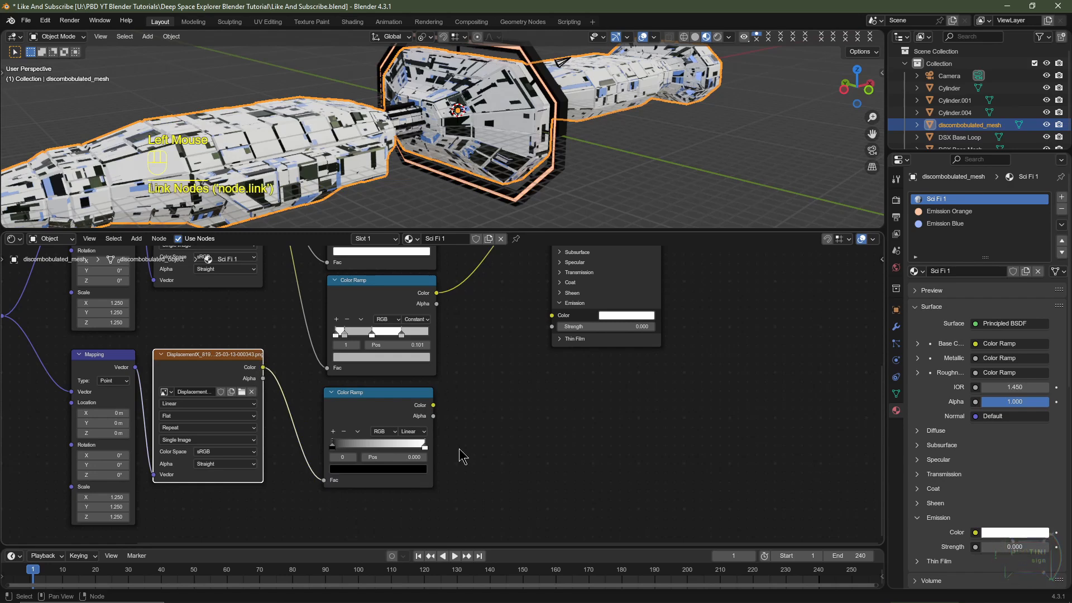
Set the new ramp to Constant interpolation and add a middle stop, shifted towards the white end and colored bright blue
click(333, 431)
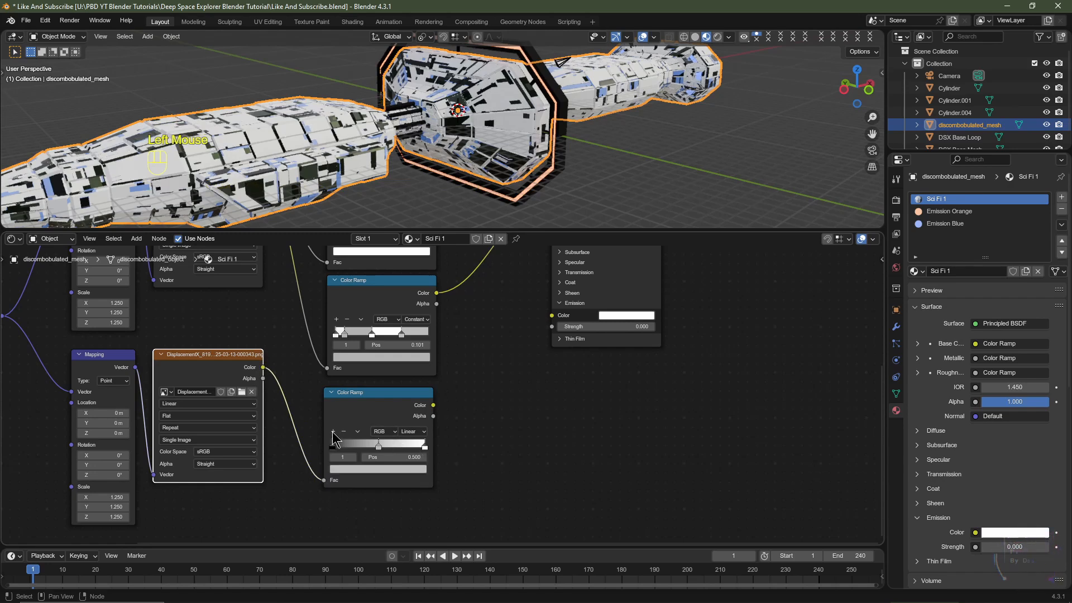
click(416, 432)
click(413, 497)
drag(379, 445, 403, 448)
click(378, 469)
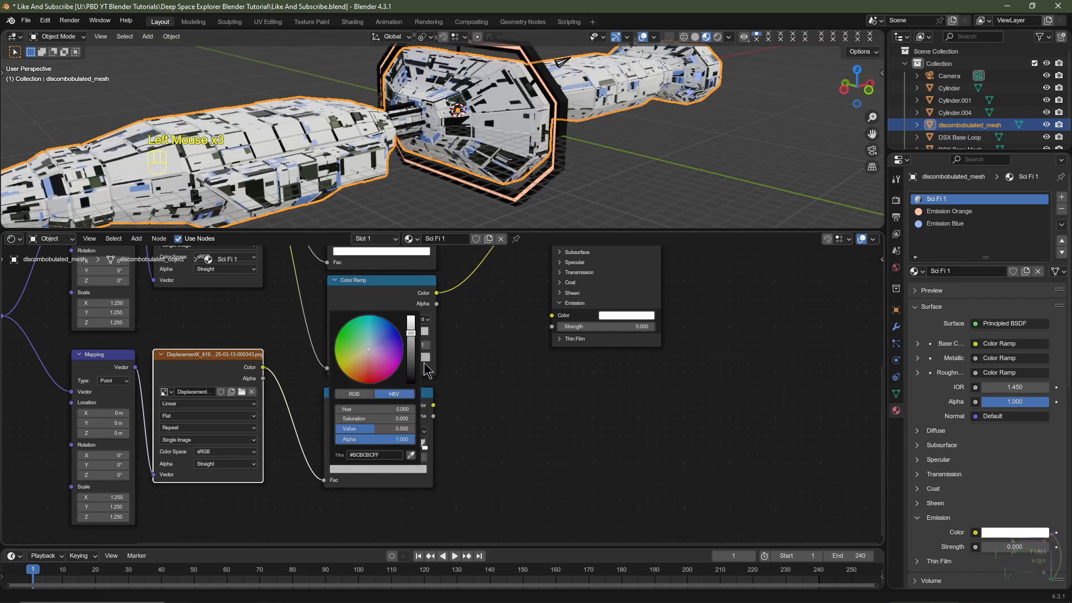
drag(389, 336, 411, 315)
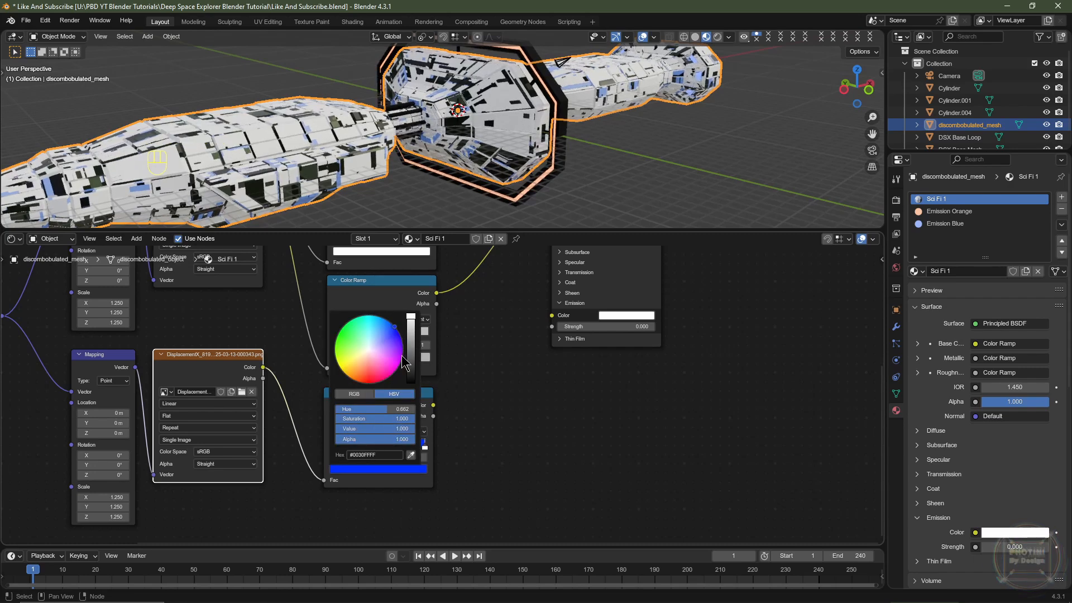
Color the new ramp's last stop orange and move it to position 0.883, just past the blue stop
click(424, 446)
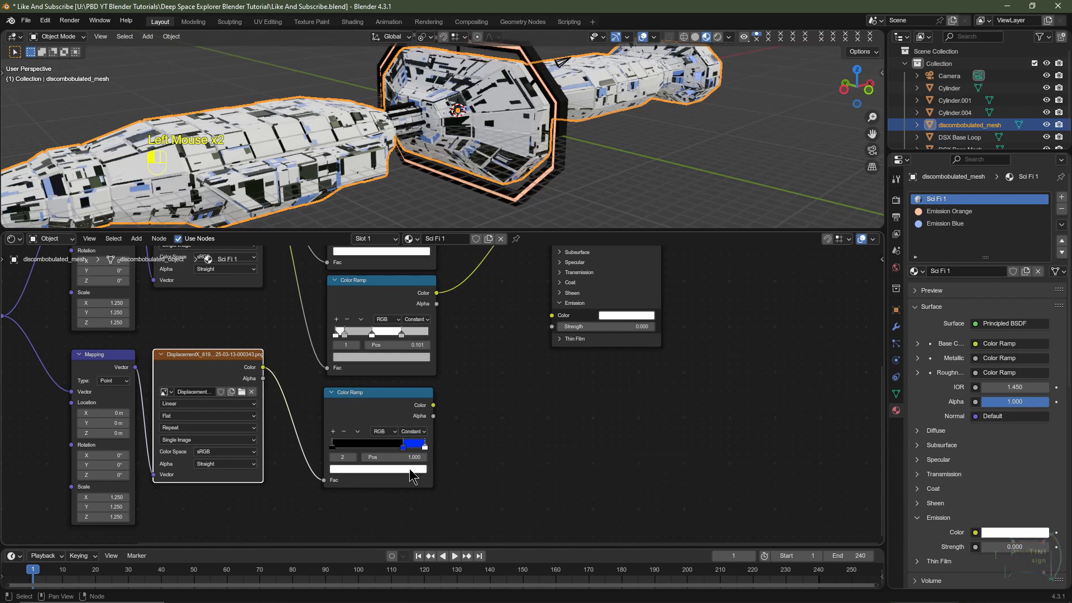
click(409, 469)
drag(360, 370, 349, 383)
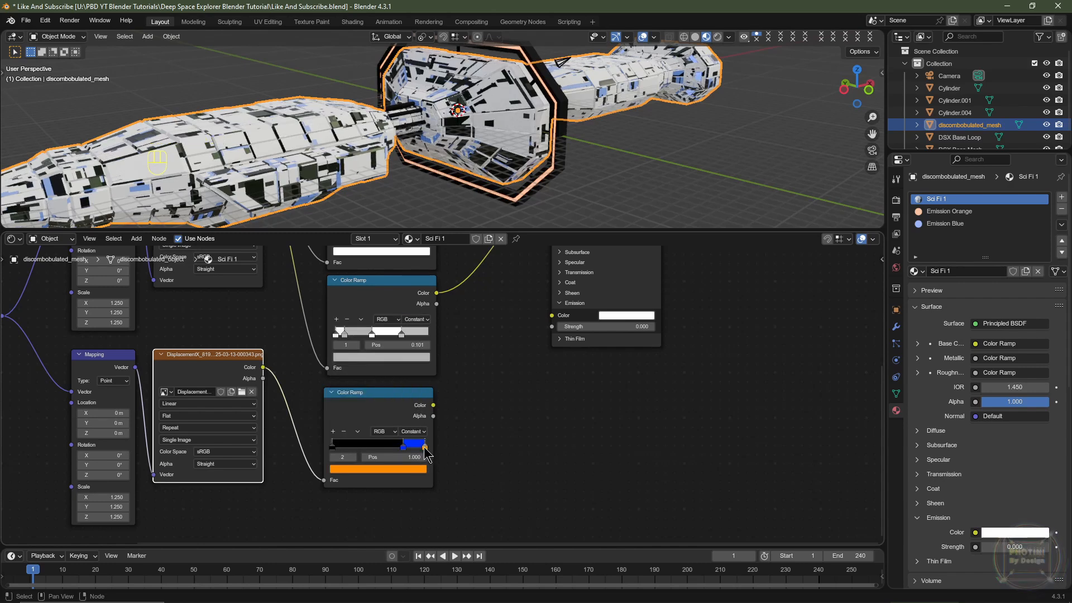
drag(424, 452, 414, 453)
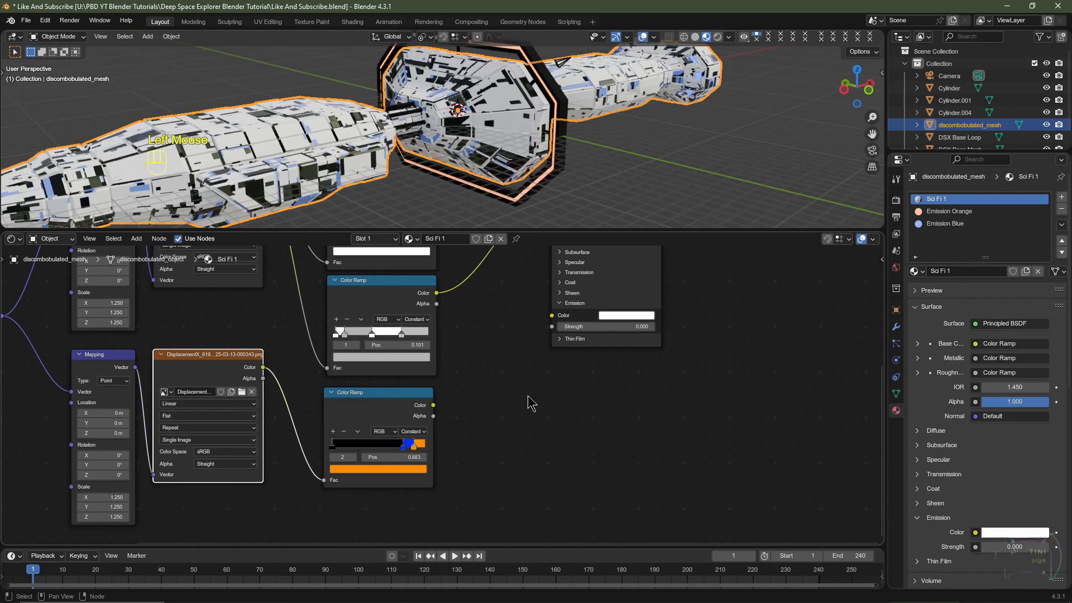
Add another Color Ramp below the blue and orange one and set its interpolation to Constant
middle_drag(530, 402, 539, 386)
key(shift+a)
mouse_move(416, 405)
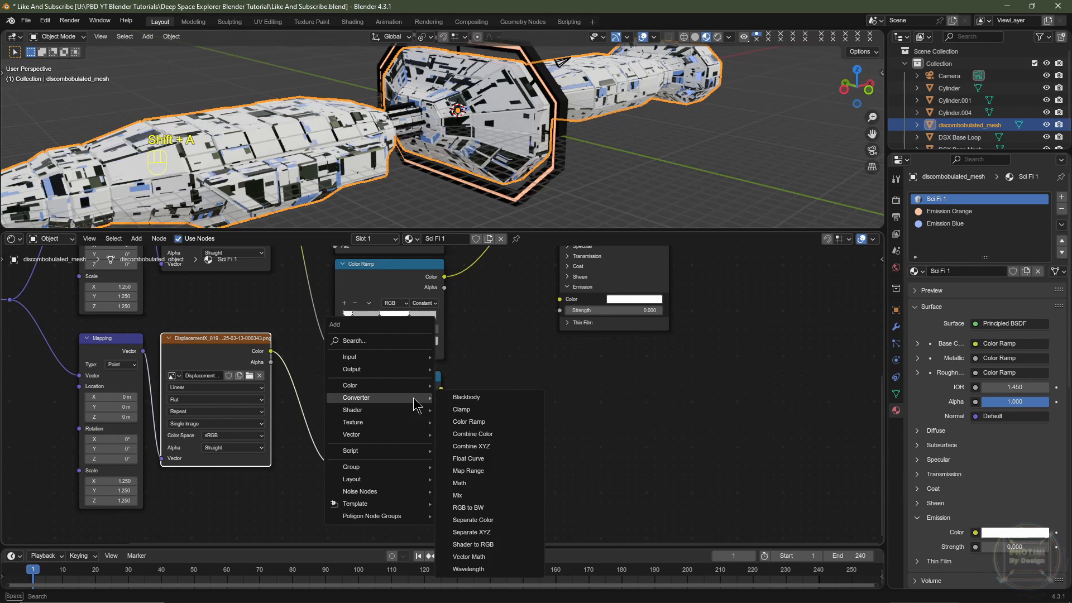
click(508, 424)
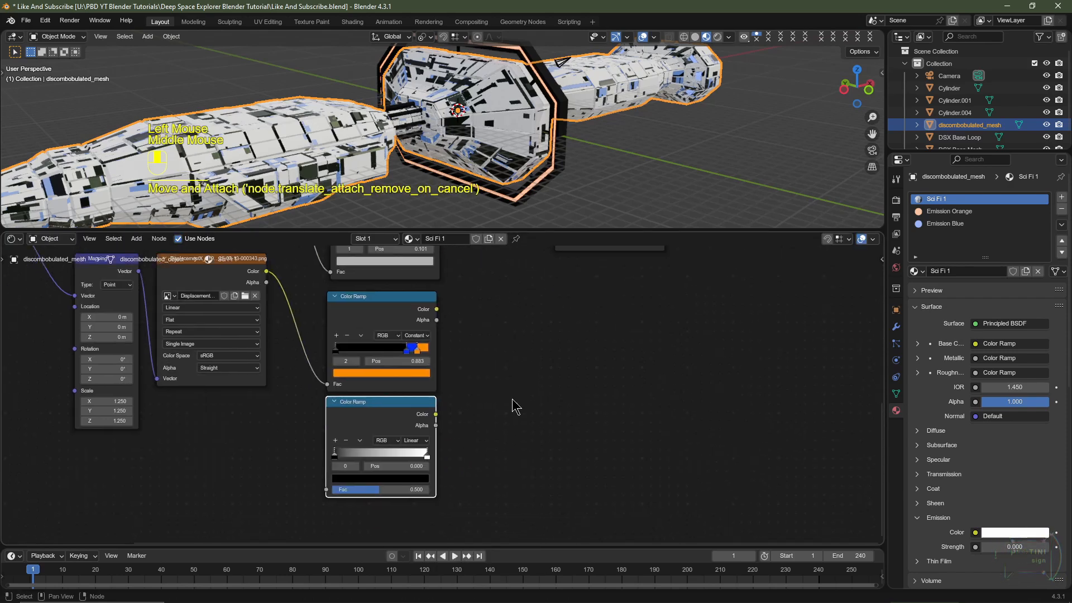
click(418, 441)
click(415, 441)
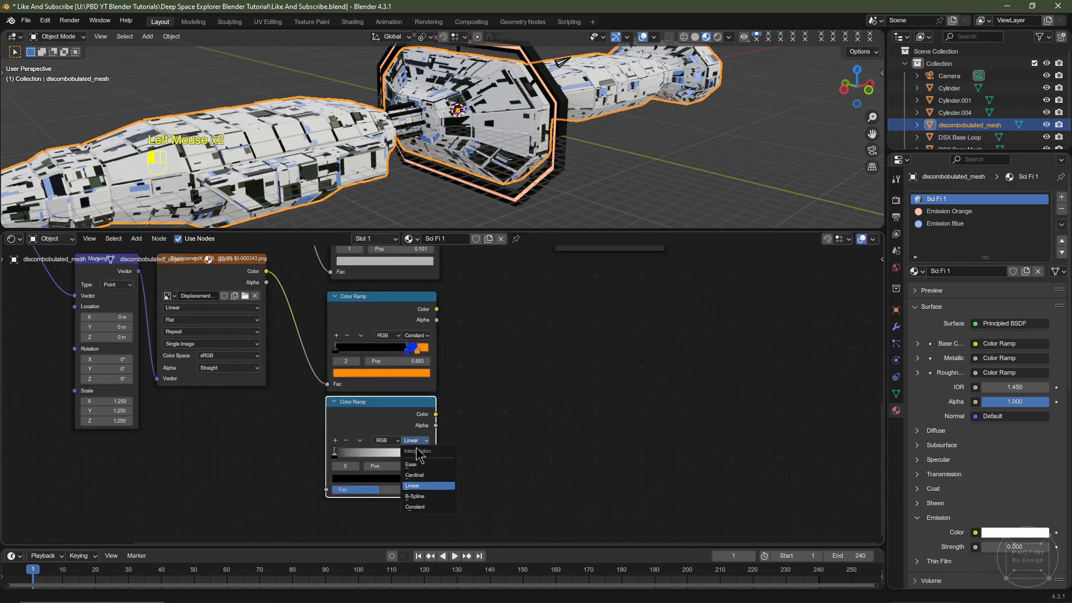
click(425, 508)
Feed the black-and-white ramp from the second Image Texture, linking it to Emission Strength and the blue-orange ramp to Emission Color
middle_drag(290, 333, 280, 358)
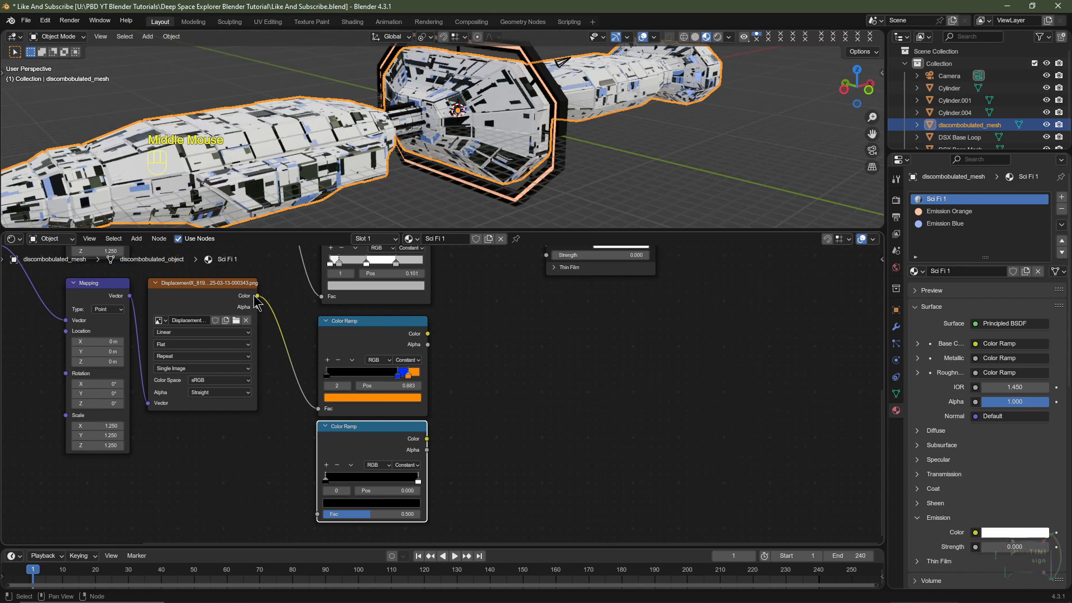
drag(256, 296, 318, 514)
middle_drag(459, 439, 321, 473)
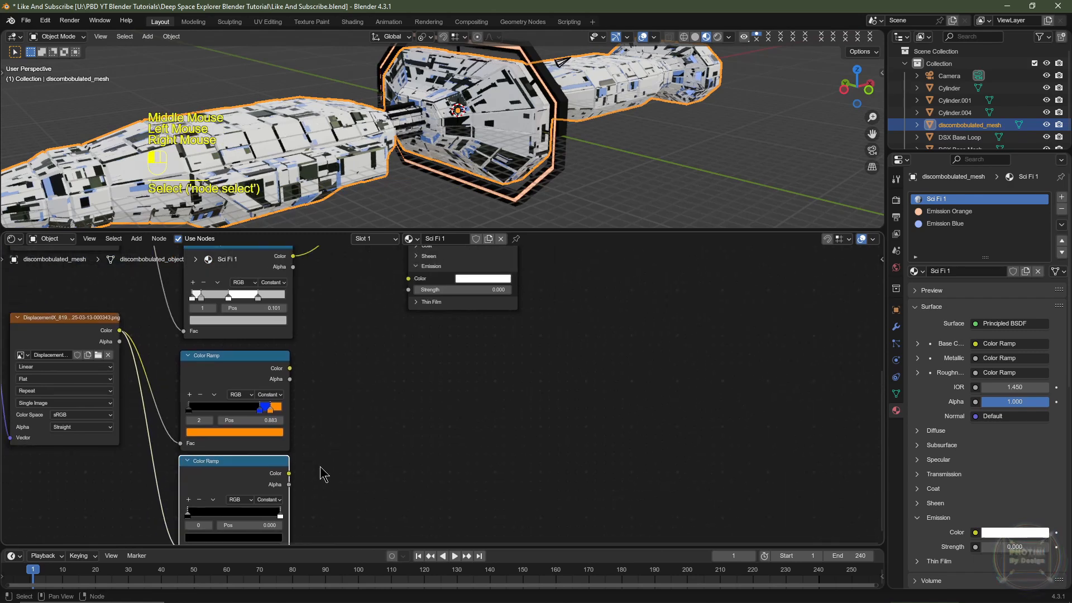
drag(289, 473, 408, 289)
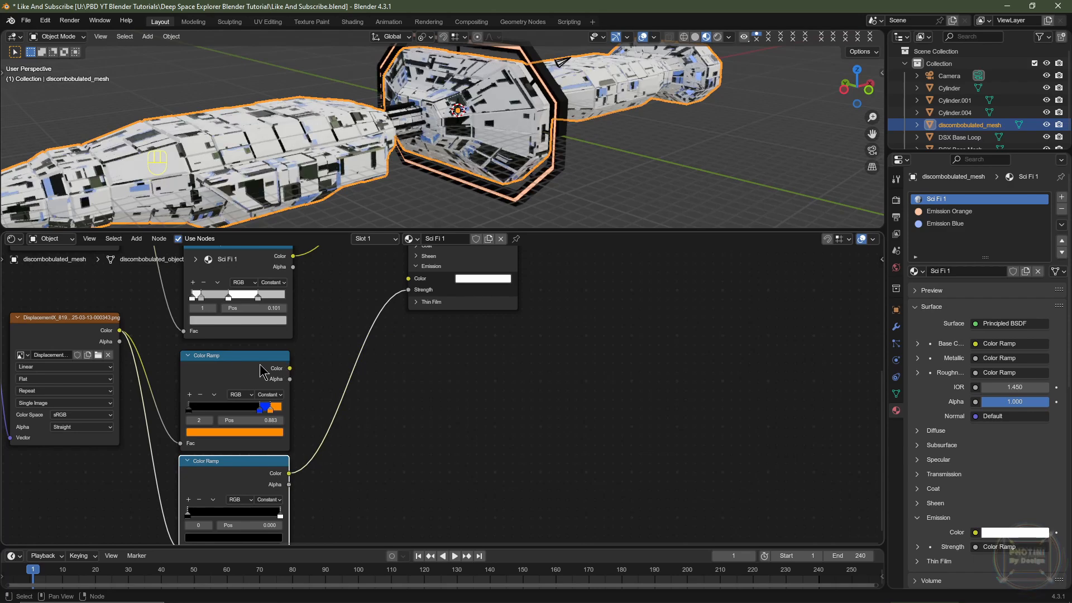
drag(289, 368, 405, 280)
Switch the 3D viewport to Rendered shading
middle_drag(427, 402, 475, 368)
middle_drag(81, 449, 206, 454)
click(717, 38)
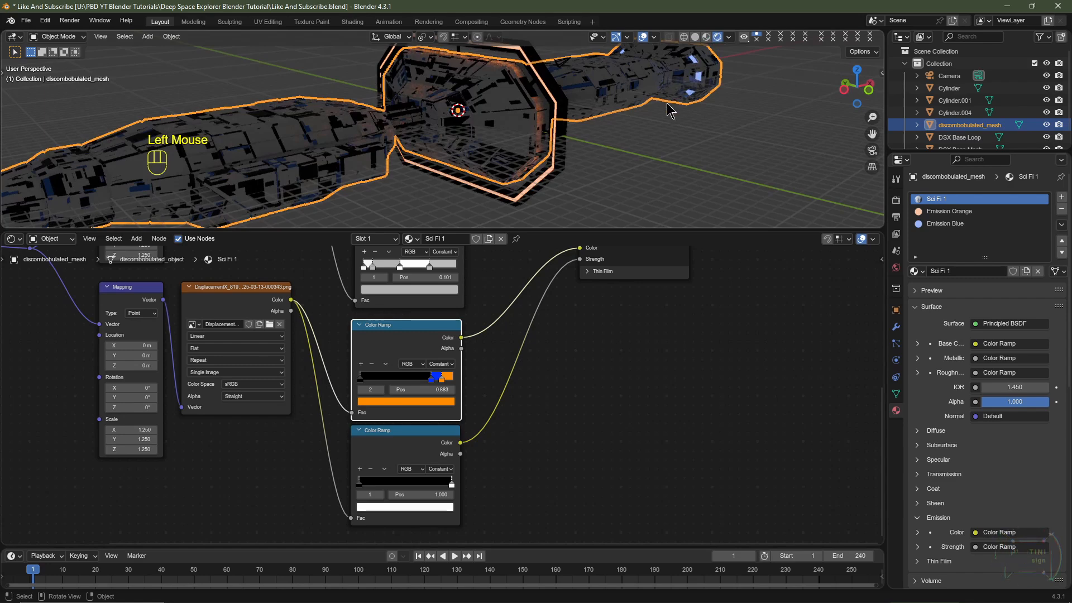
Set the World background strength to 0 so only the emissive parts light the scene
click(896, 269)
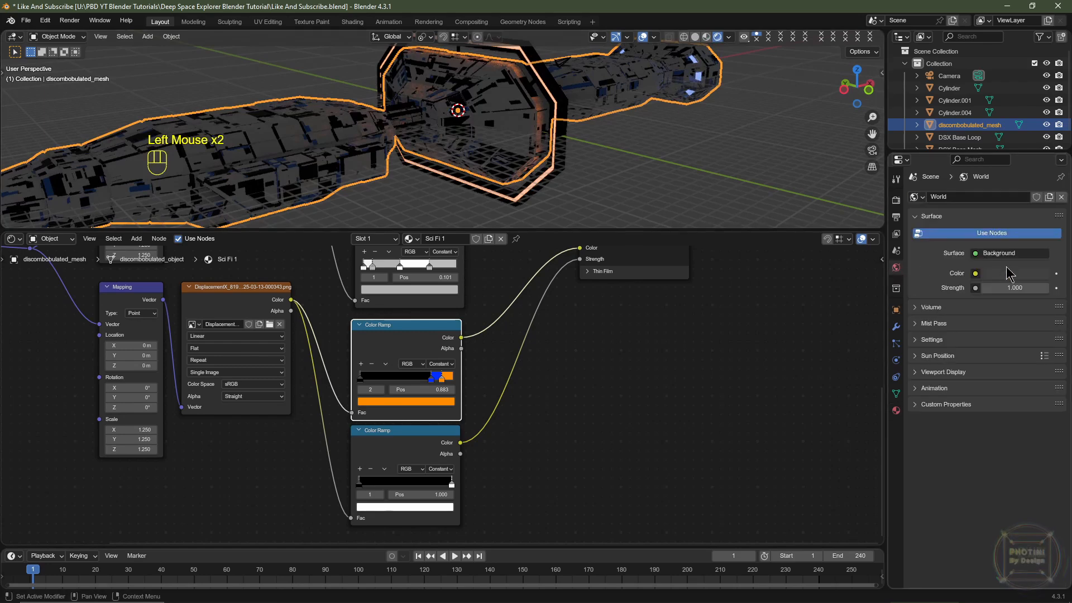
drag(1022, 287, 949, 287)
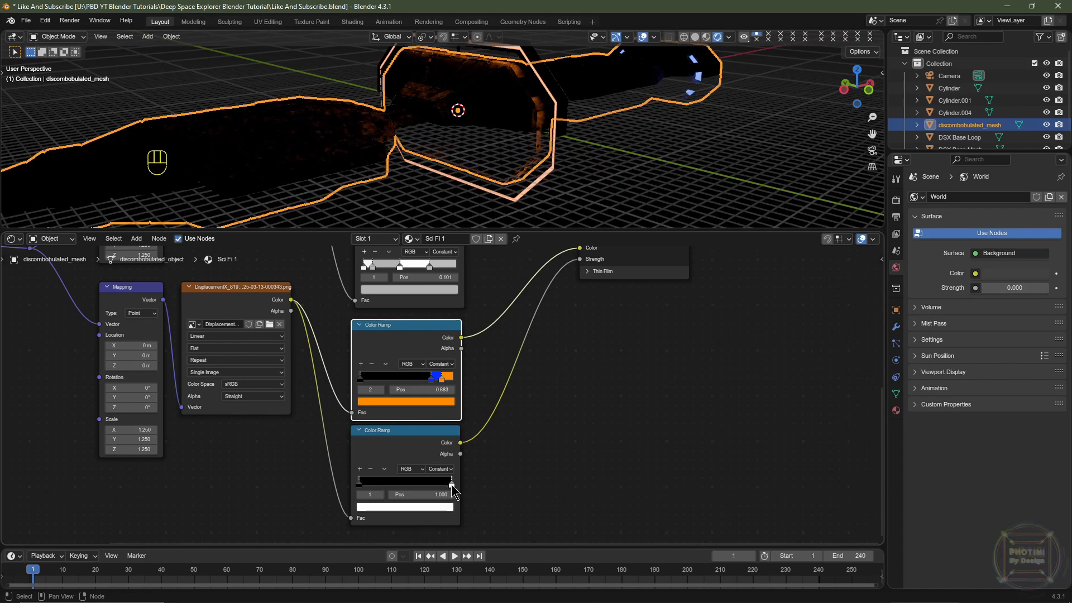
Move the white stop of the Emission Strength color ramp to position 0.477 and inspect the hull lights
drag(452, 486, 403, 493)
scroll(422, 145, up, 2)
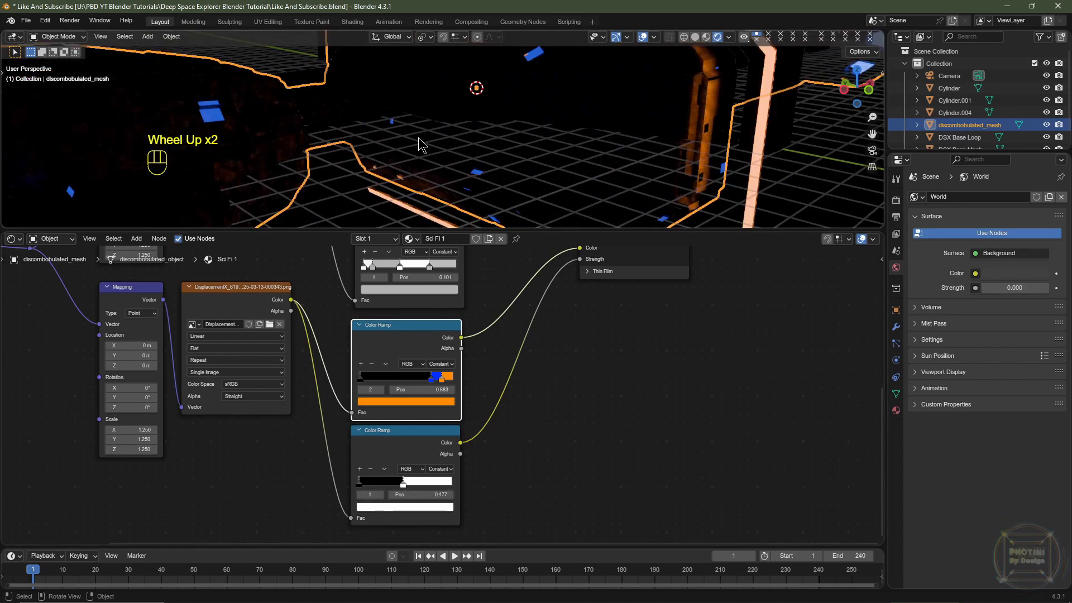
middle_drag(420, 188, 500, 167)
scroll(478, 168, down, 4)
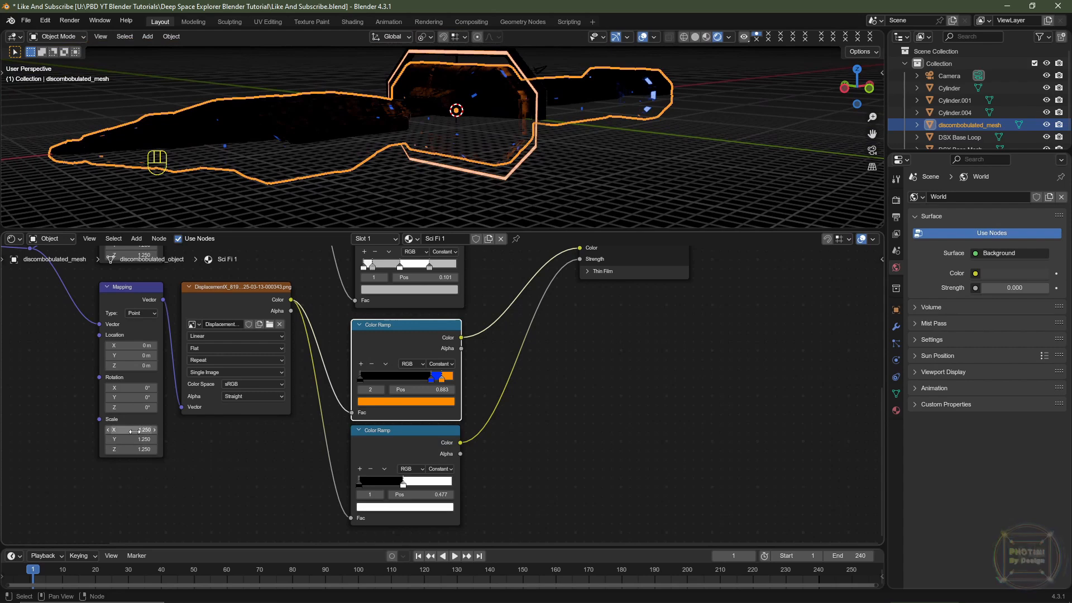
Set the X, Y and Z scale of the emission image's Mapping node to 10
drag(134, 431, 134, 450)
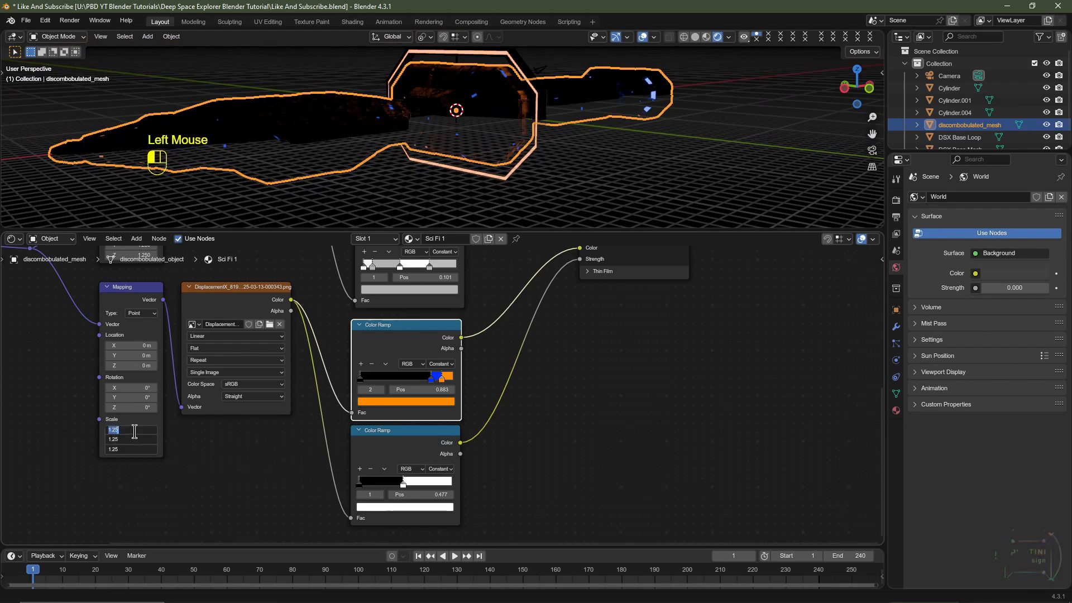
key(Return)
scroll(391, 148, up, 2)
shift+middle_drag(391, 148, 481, 137)
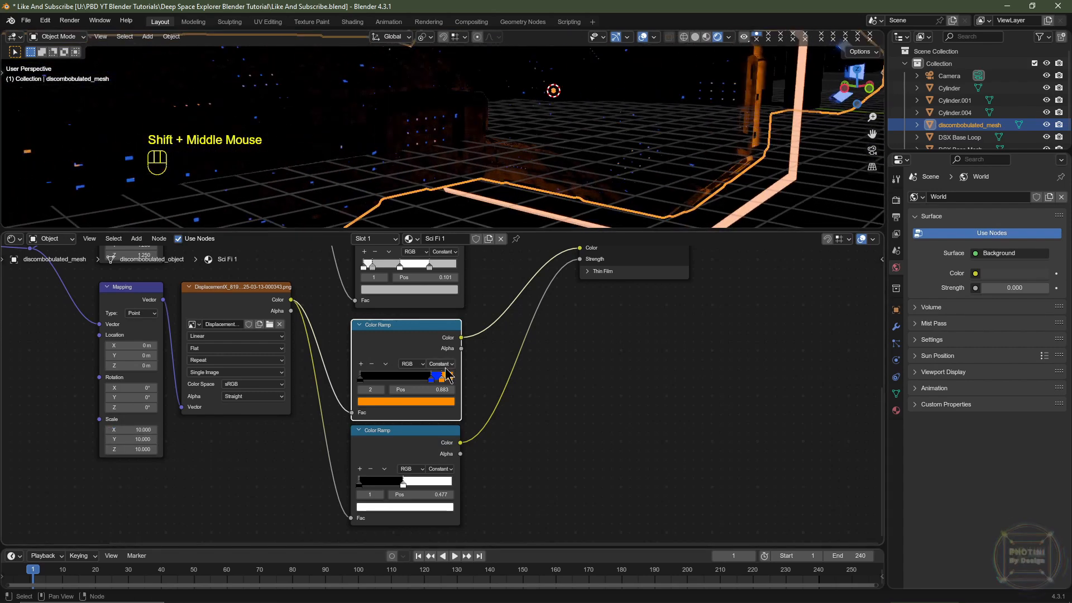
Move the orange stop of the emission color ramp to position 0.836 and inspect the window lights on the hull
scroll(456, 391, up, 2)
drag(446, 375, 439, 375)
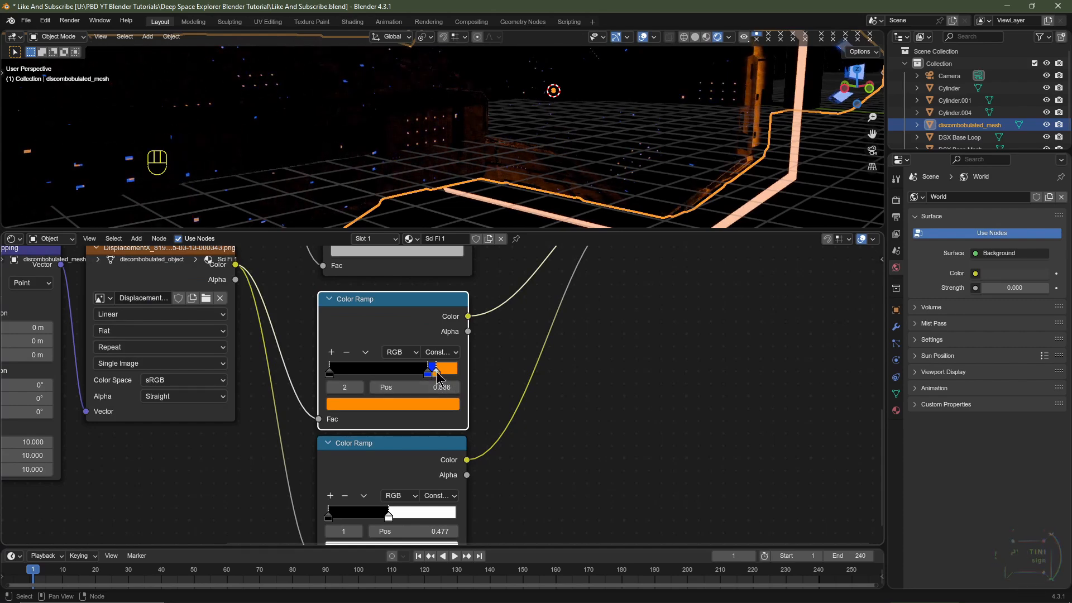
click(419, 409)
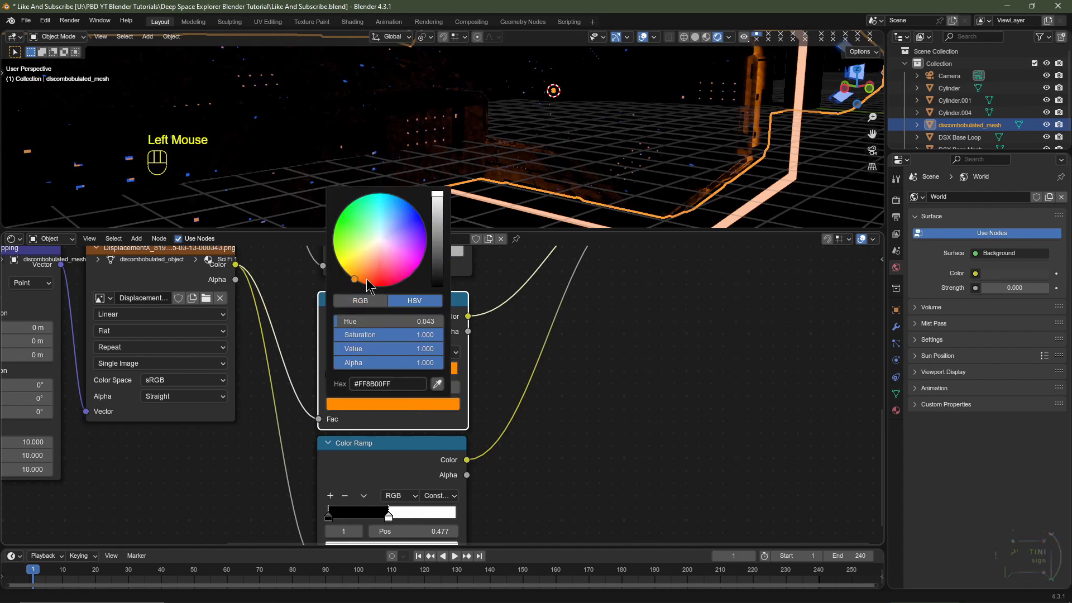
scroll(367, 279, down, 2)
scroll(366, 279, up, 2)
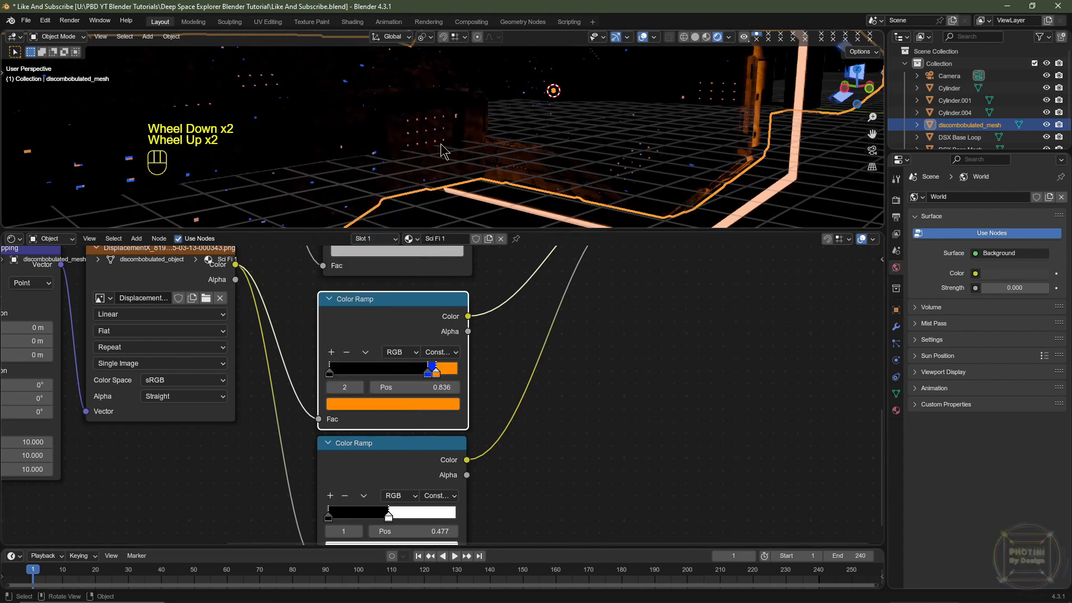
scroll(450, 187, down, 3)
middle_drag(450, 187, 491, 167)
middle_drag(492, 168, 533, 147)
scroll(533, 147, up, 2)
scroll(488, 161, down, 1)
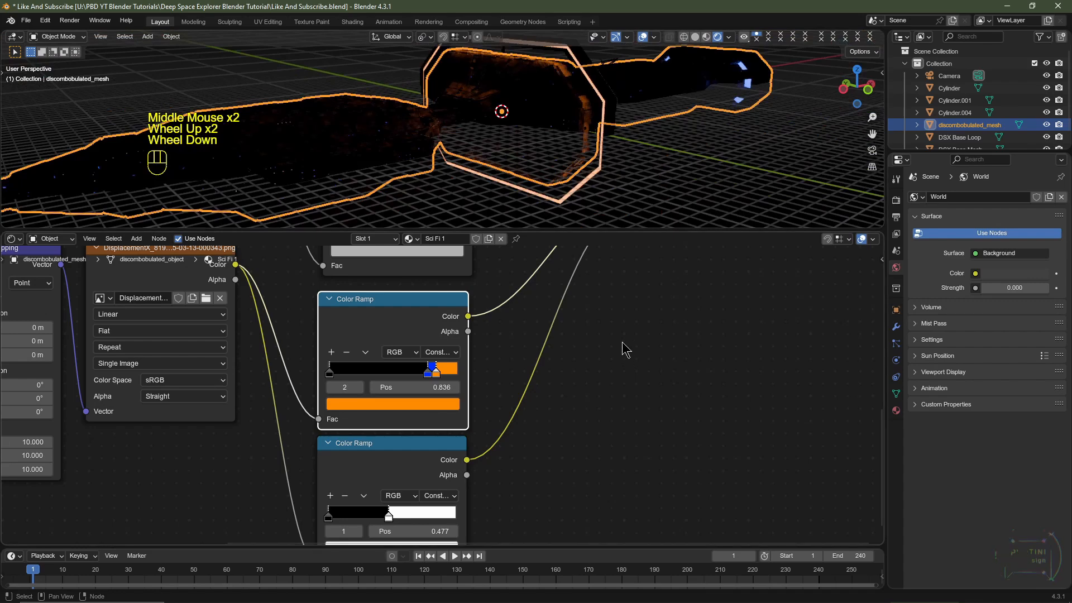
Move the Principled BSDF node down so its emission inputs sit beside the emission color ramps
middle_drag(623, 342, 395, 426)
middle_drag(395, 425, 418, 360)
scroll(418, 360, down, 3)
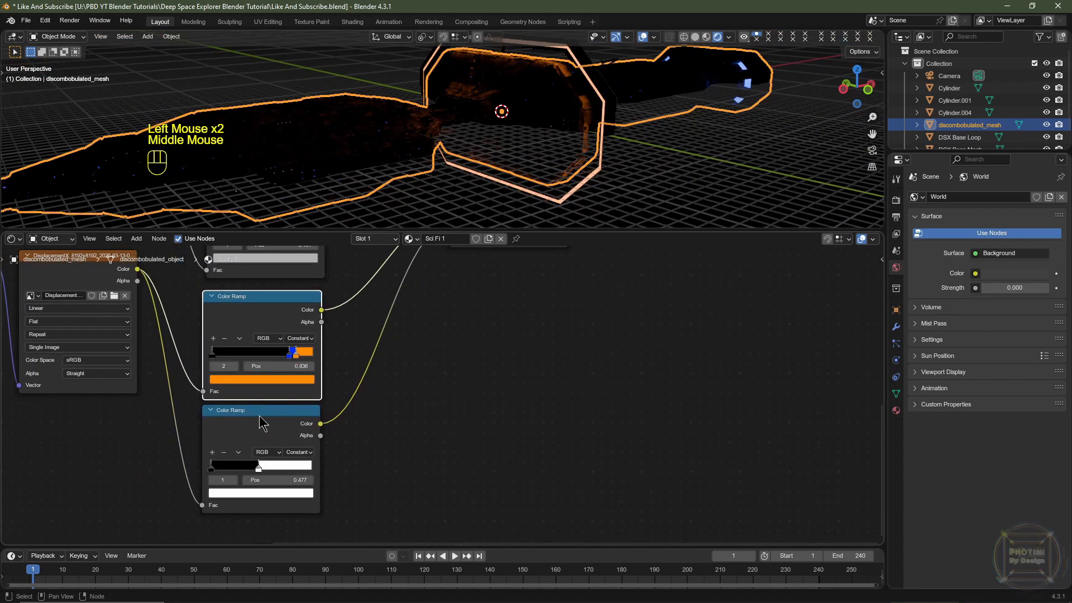
click(260, 423)
middle_drag(553, 323, 480, 464)
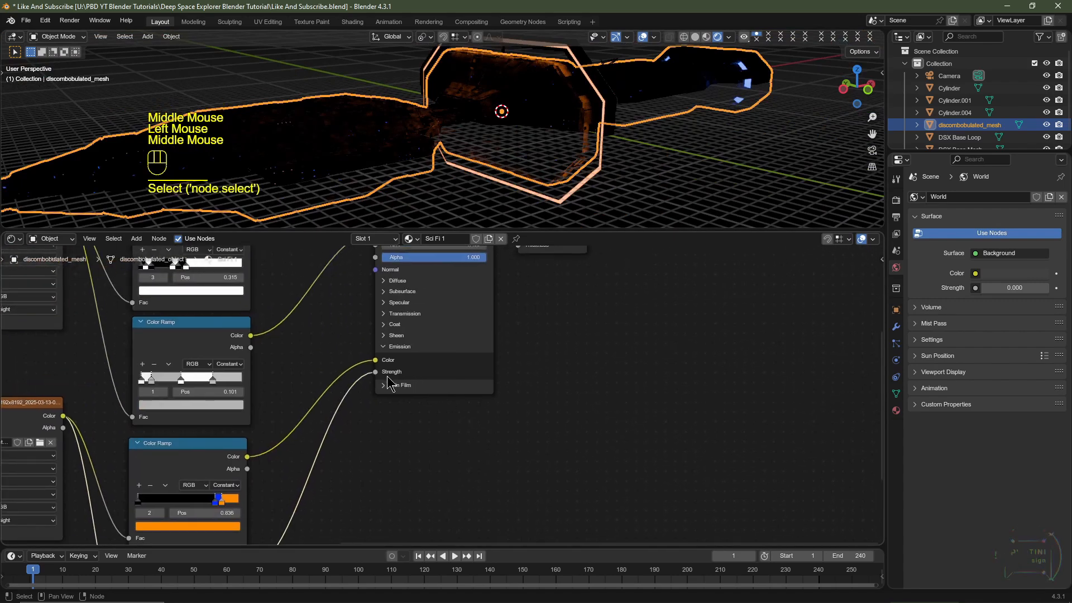
middle_drag(529, 313, 514, 405)
drag(426, 316, 426, 393)
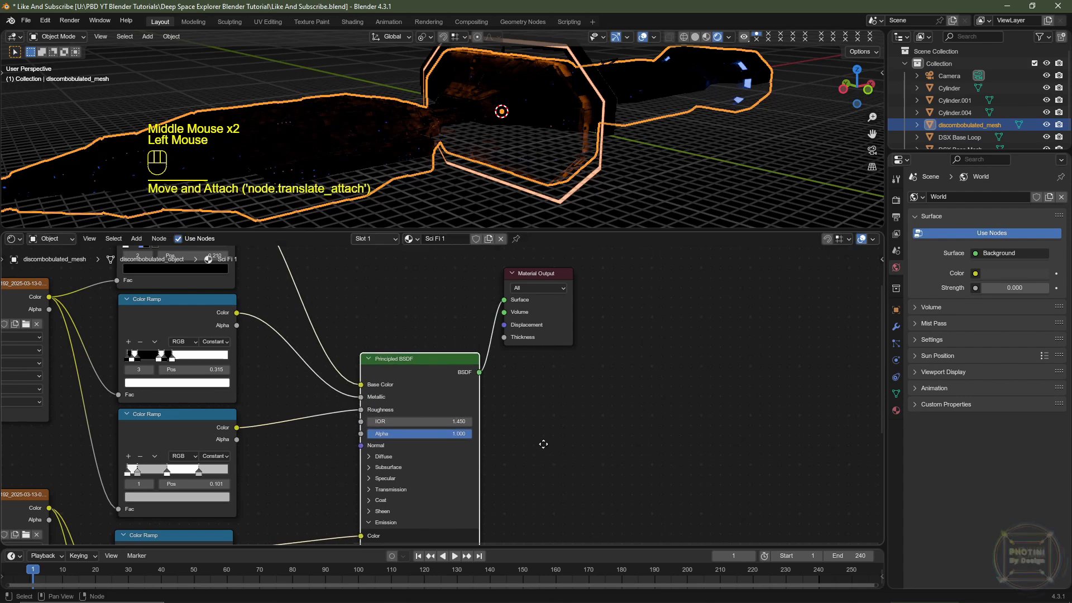
middle_drag(545, 442, 421, 411)
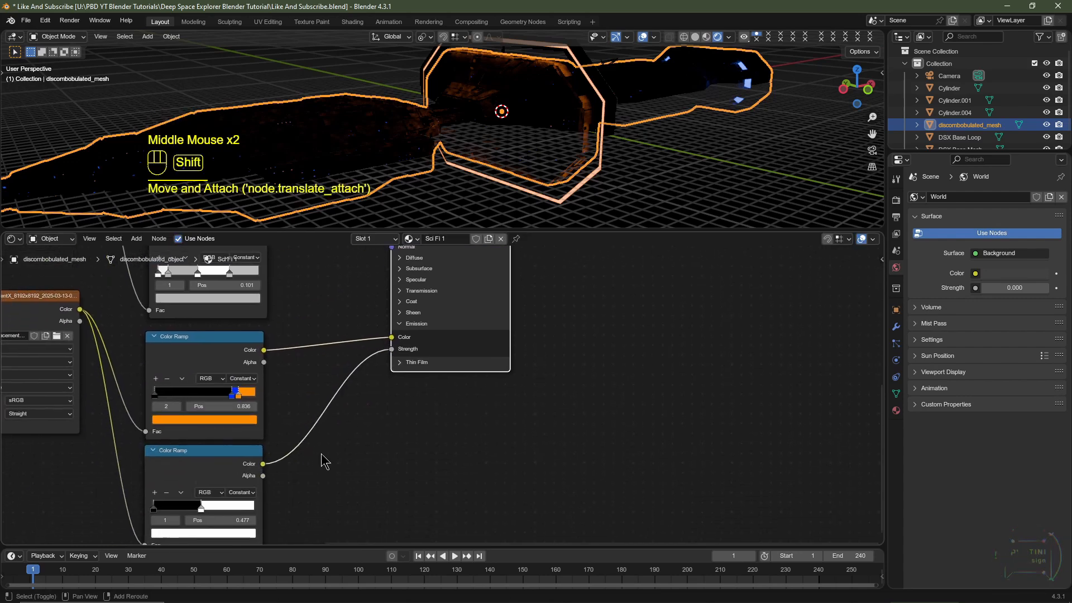
Insert a Math node between the black-and-white ramp and Emission Strength, and set its operation to Multiply
key(shift+a)
mouse_move(324, 454)
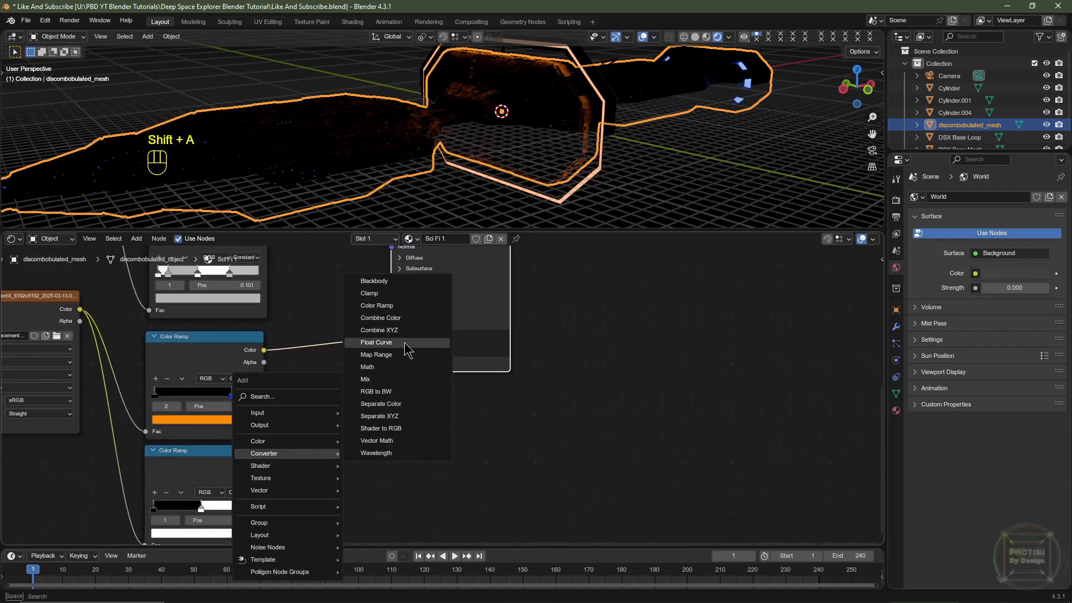
click(399, 367)
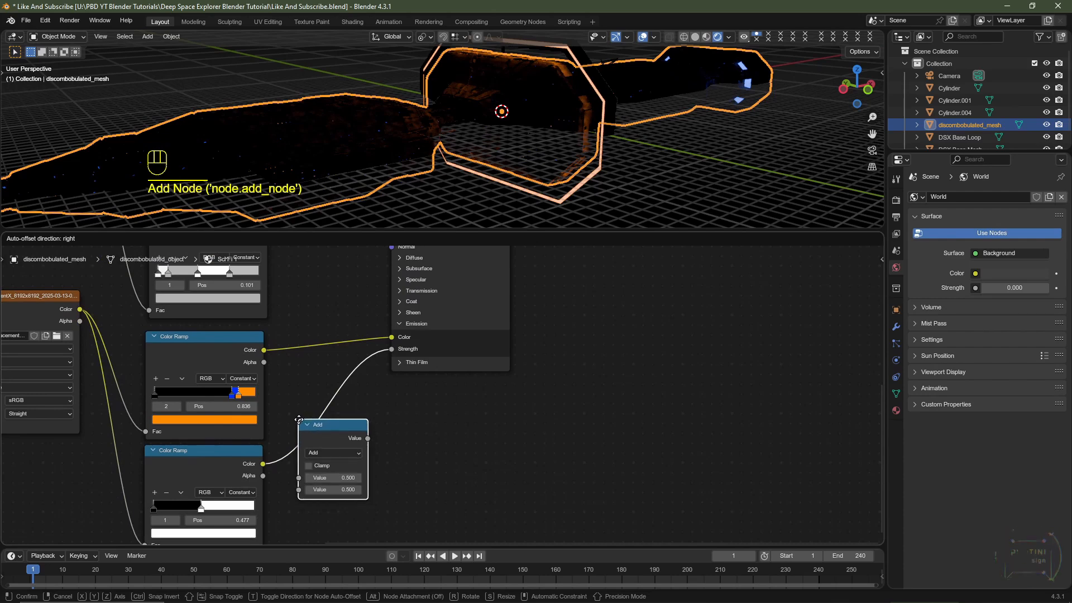
click(299, 418)
click(331, 453)
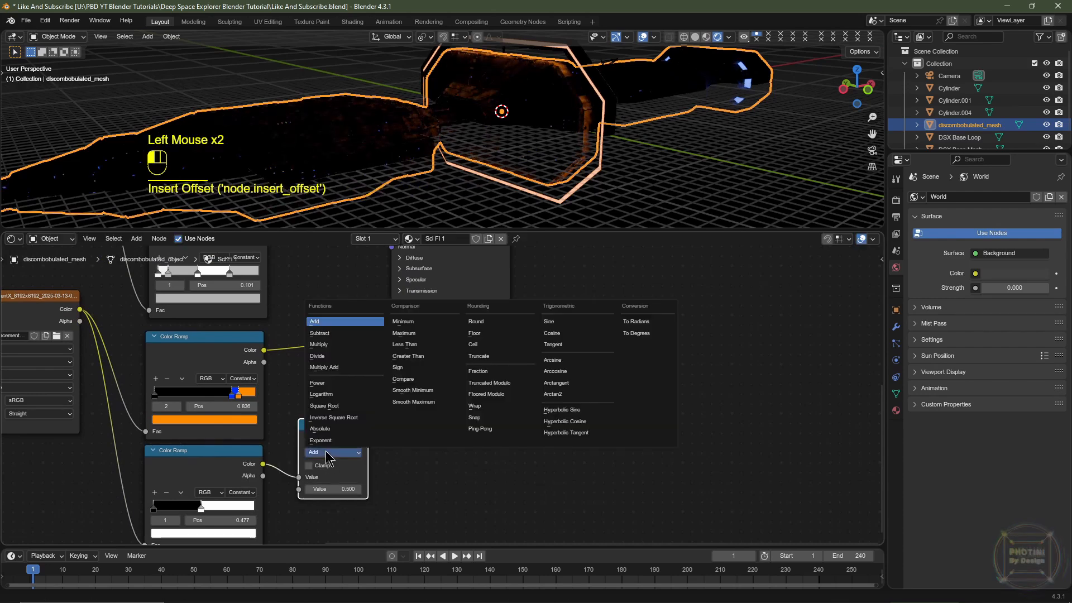
click(326, 345)
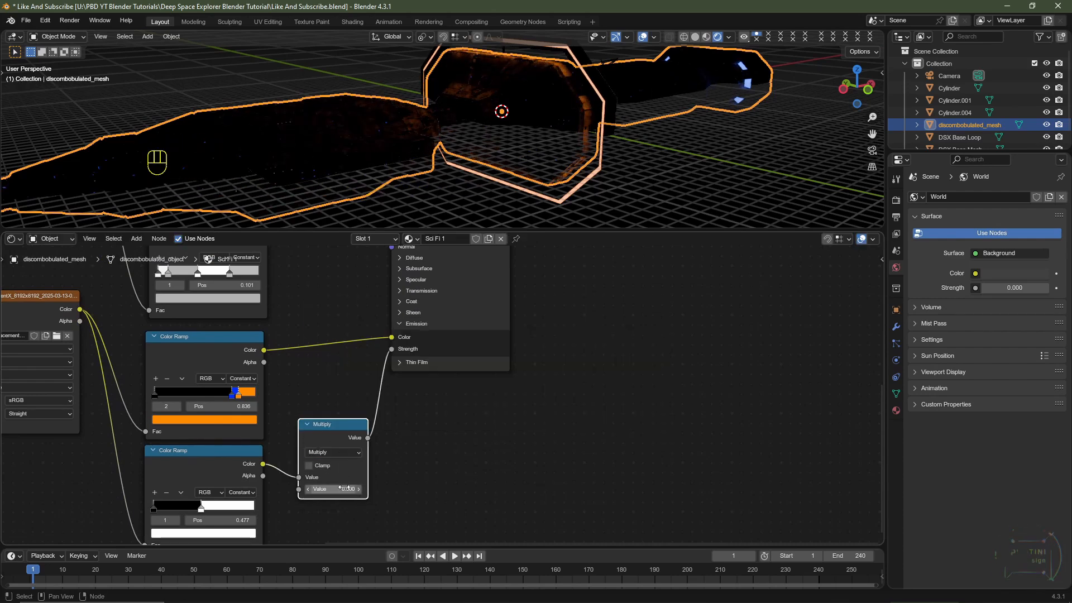
Set the Multiply node's second value to 5 and inspect the brighter lights along the hull
click(341, 488)
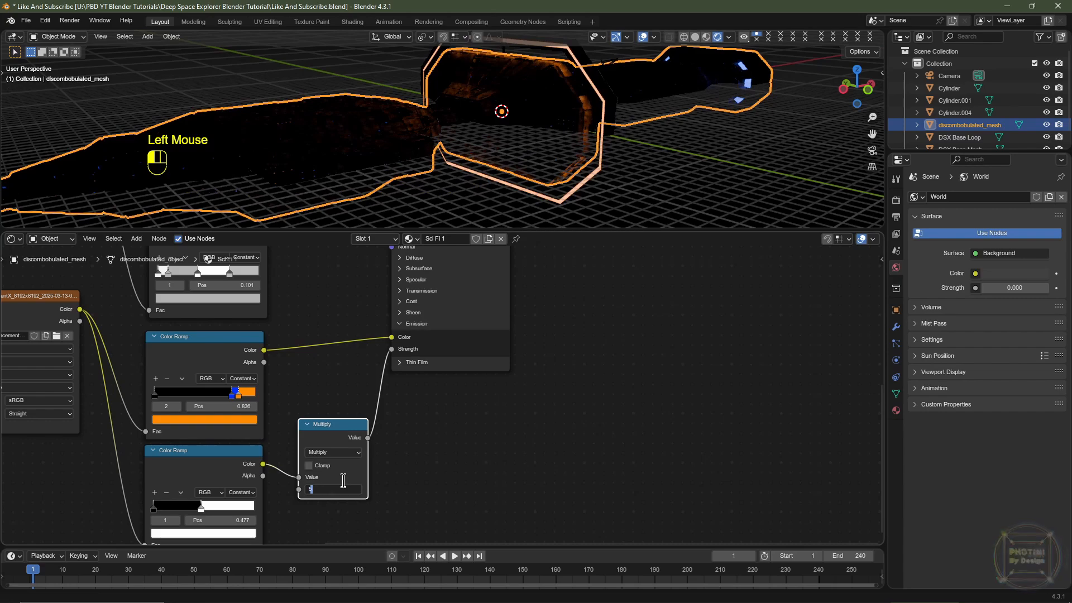
key(Return)
shift+middle_drag(380, 167, 502, 134)
scroll(462, 176, up, 3)
scroll(505, 131, down, 2)
middle_drag(508, 129, 553, 84)
shift+middle_drag(553, 84, 568, 101)
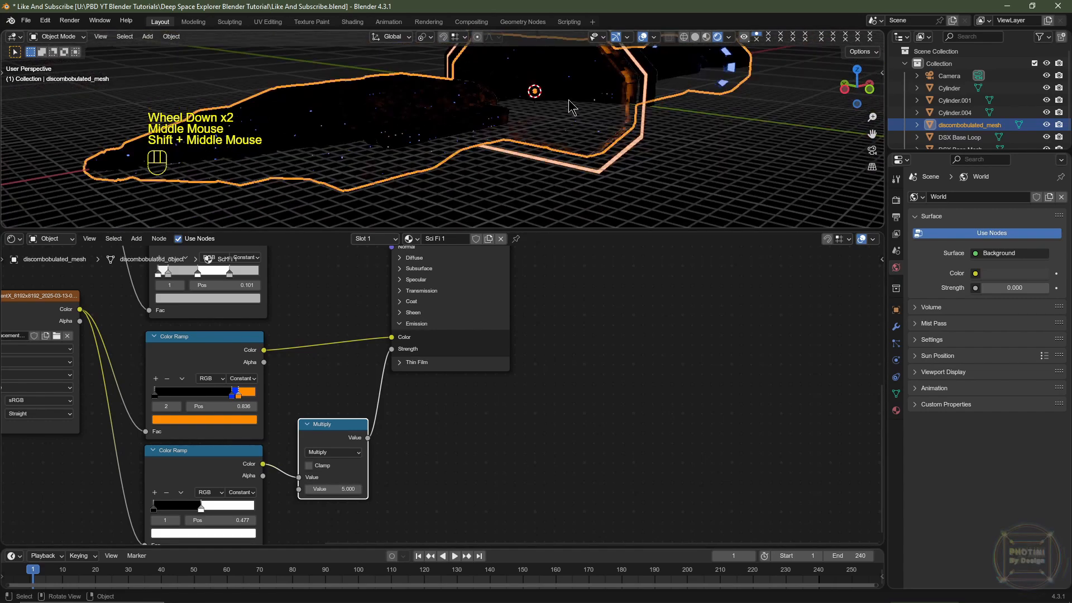
scroll(568, 104, up, 1)
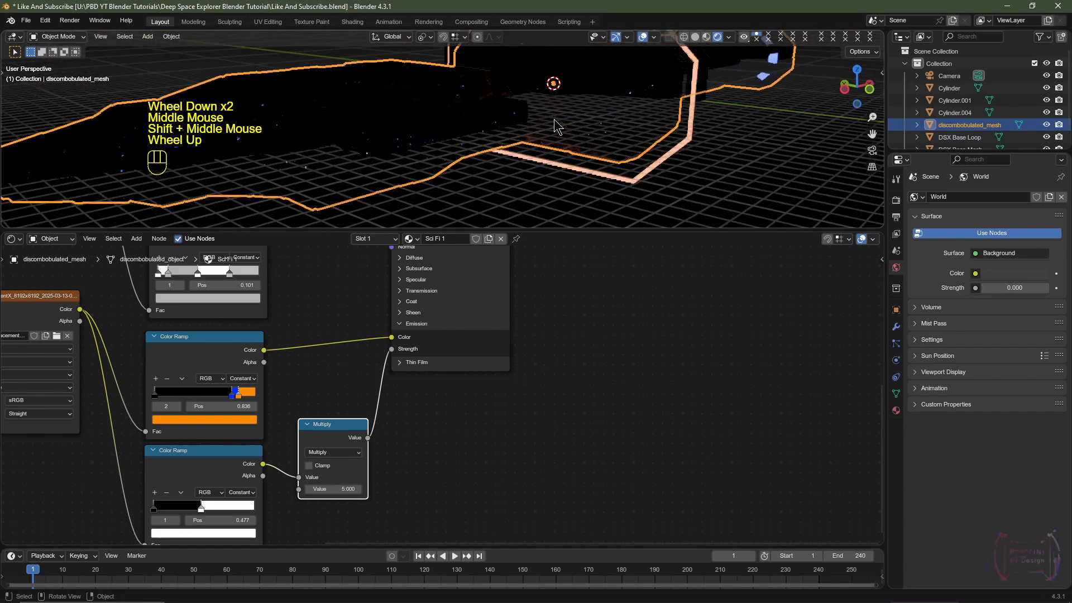
Change the scene's render engine from EEVEE to Cycles
click(897, 201)
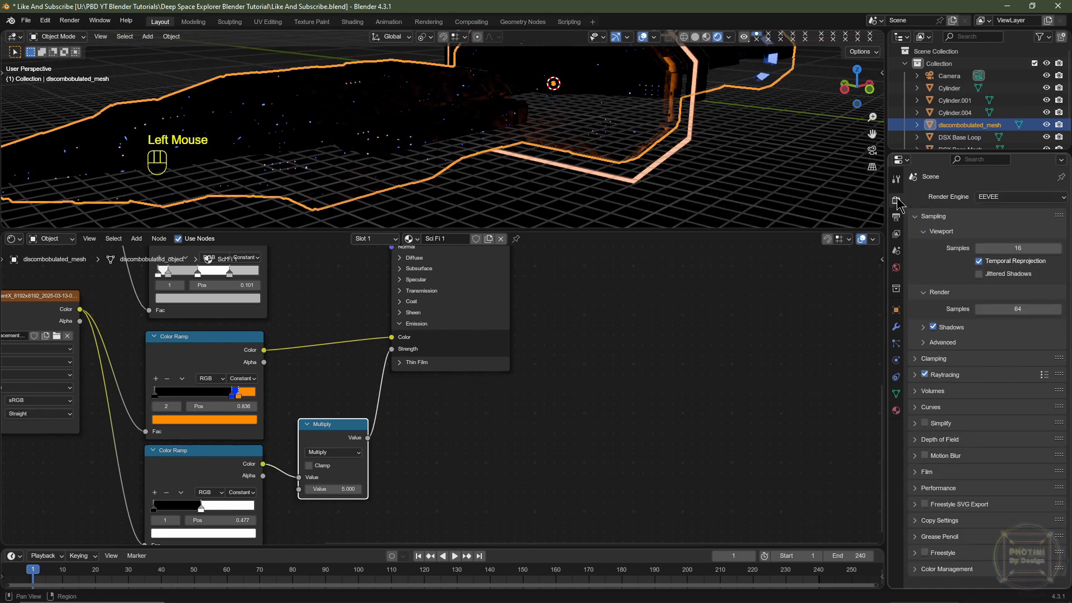
click(997, 197)
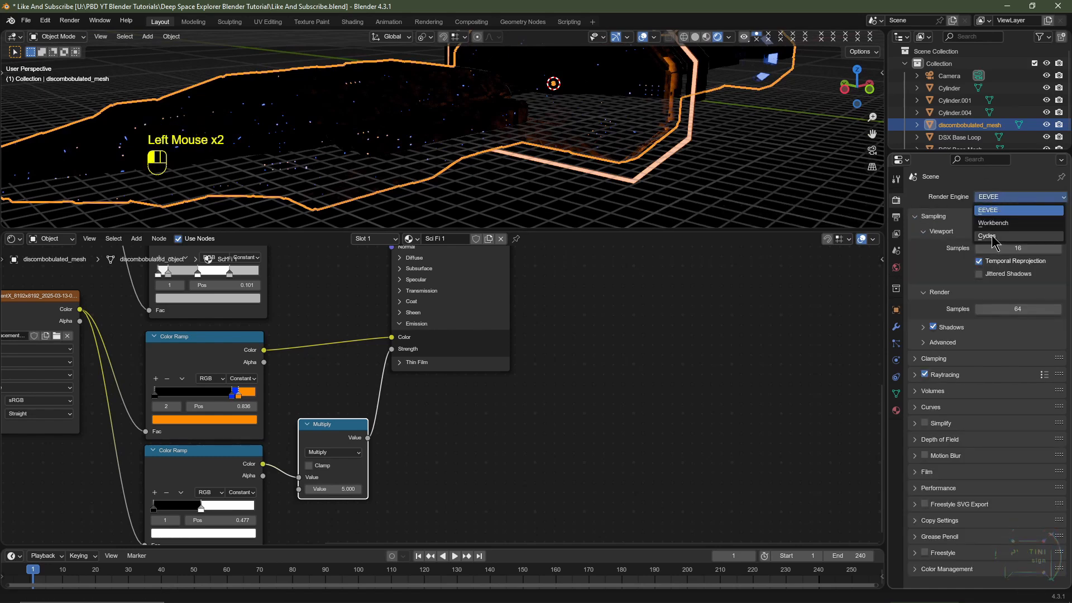
middle_drag(631, 224, 462, 150)
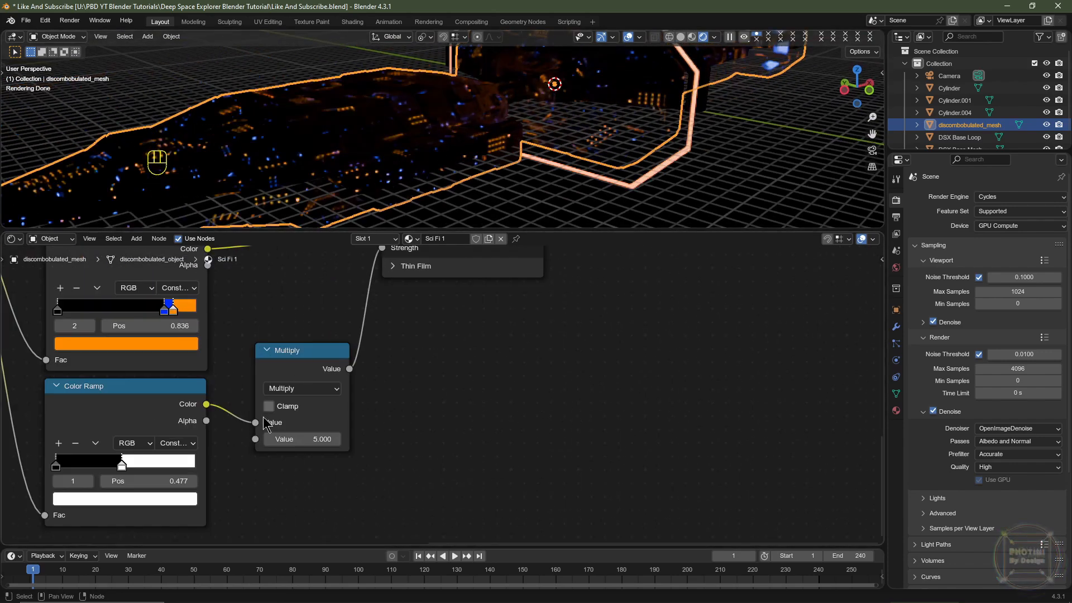
Move the strength ramp's white stop to about 0.907 and the emission color ramp's orange stop to about 0.949
drag(123, 464, 190, 471)
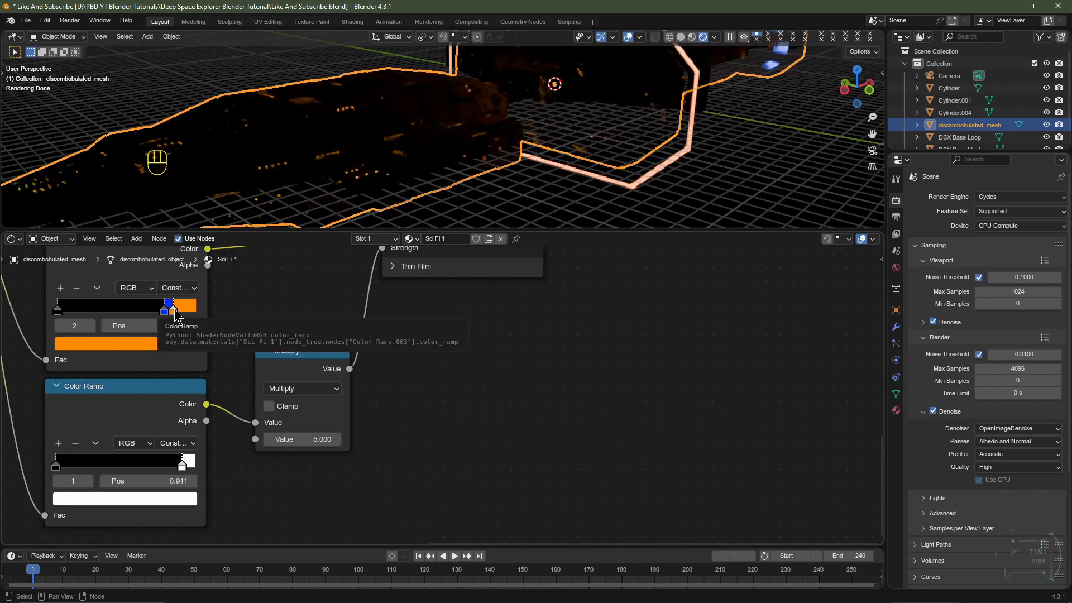
drag(175, 314, 192, 312)
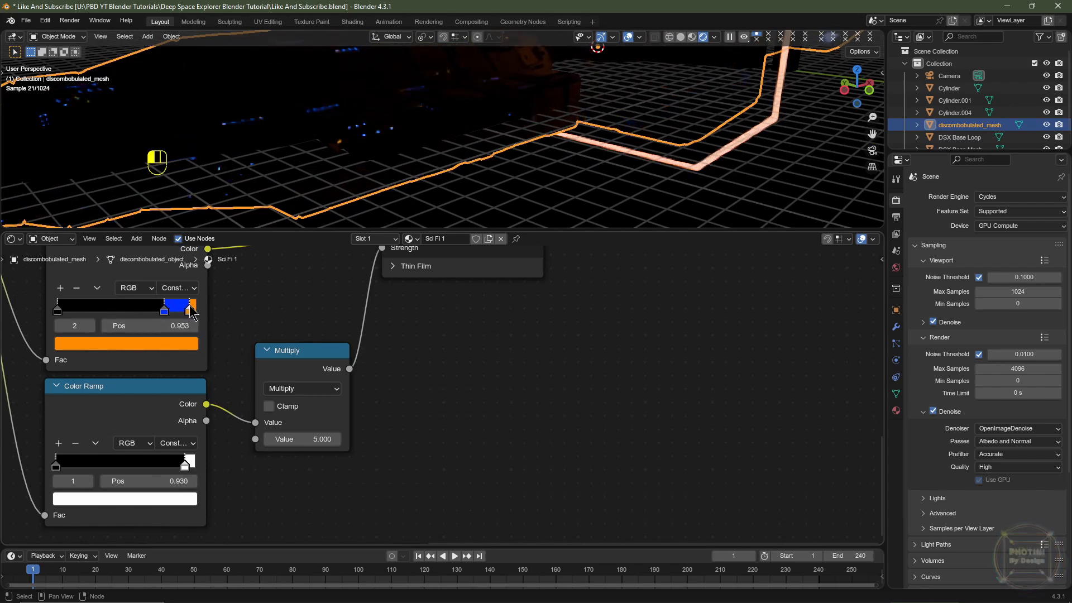
scroll(363, 168, down, 2)
shift+middle_drag(377, 138, 431, 148)
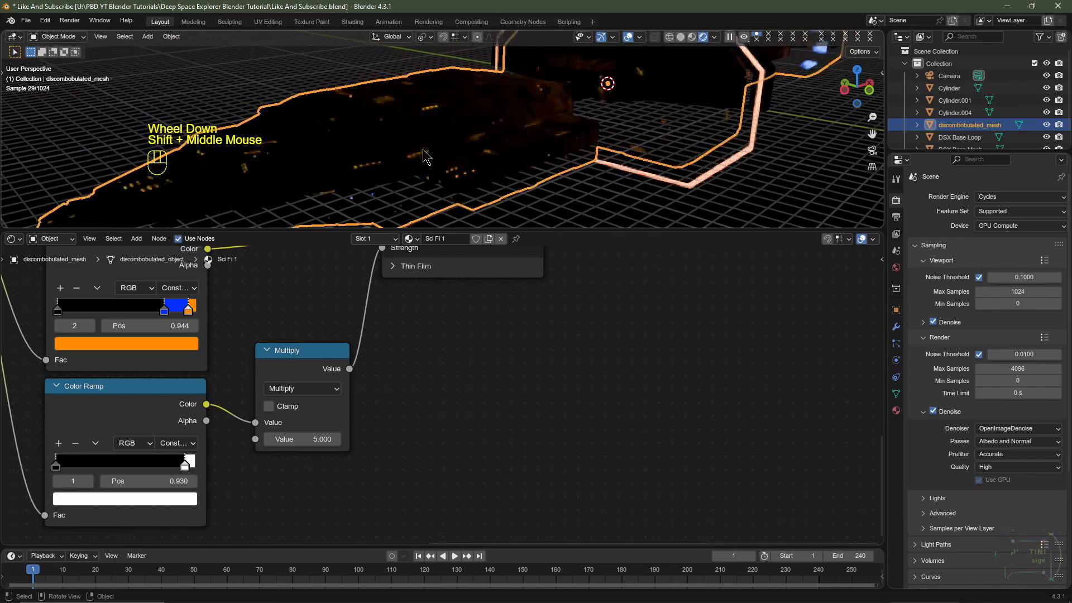
middle_drag(424, 219, 426, 134)
shift+middle_drag(427, 134, 431, 151)
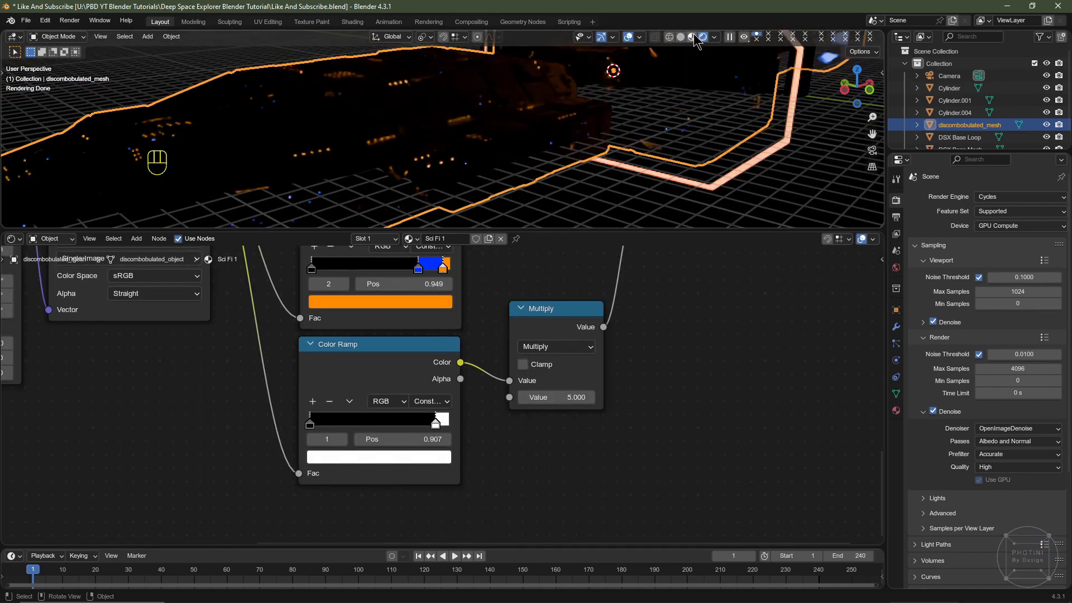
Switch the 3D viewport to Material Preview with Scene Lights and Scene World enabled
click(692, 37)
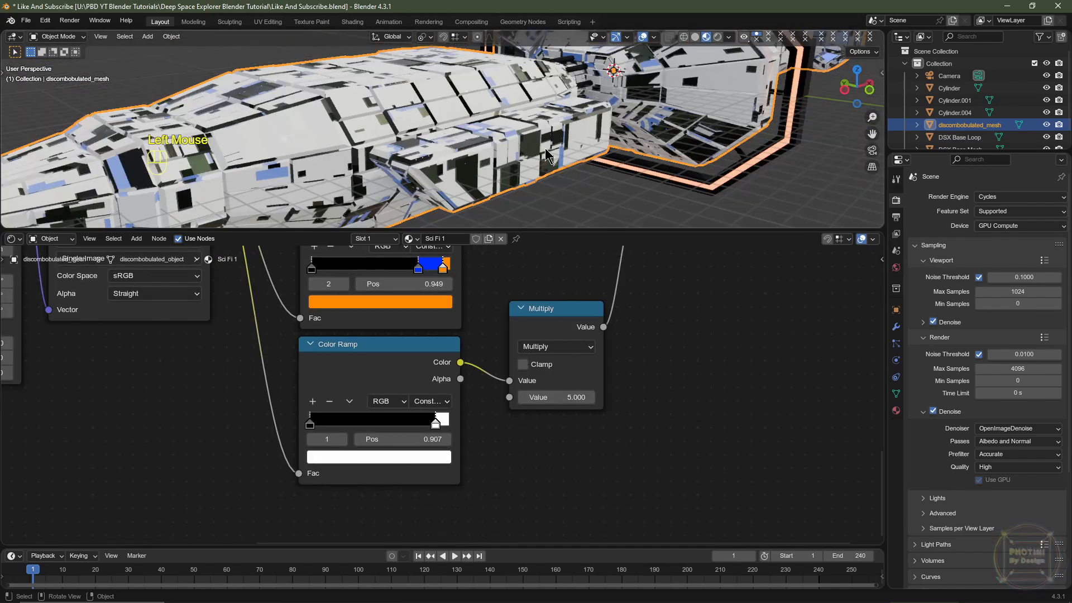
click(729, 38)
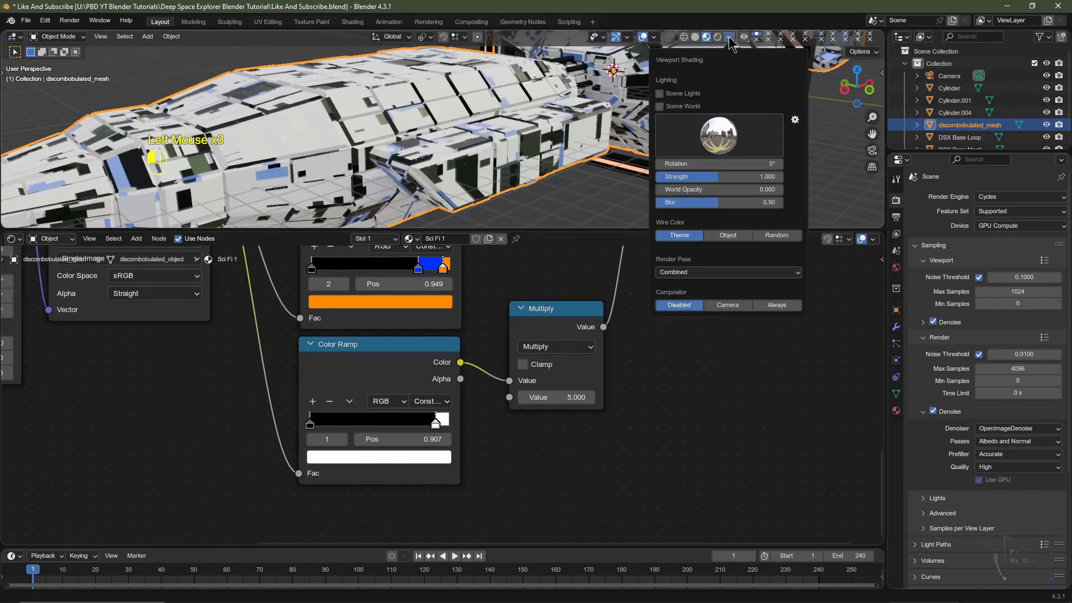
click(660, 94)
click(660, 106)
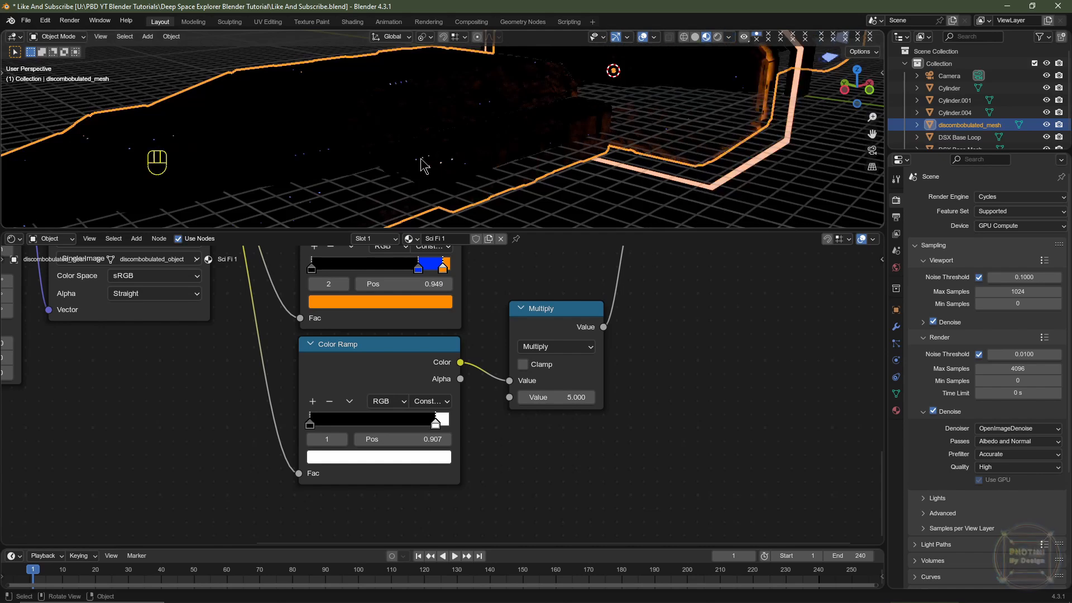
Hide the 3D viewport overlays and move the strength ramp's white stop to position 0.888
shift+middle_drag(536, 142, 558, 115)
scroll(558, 114, up, 1)
click(643, 37)
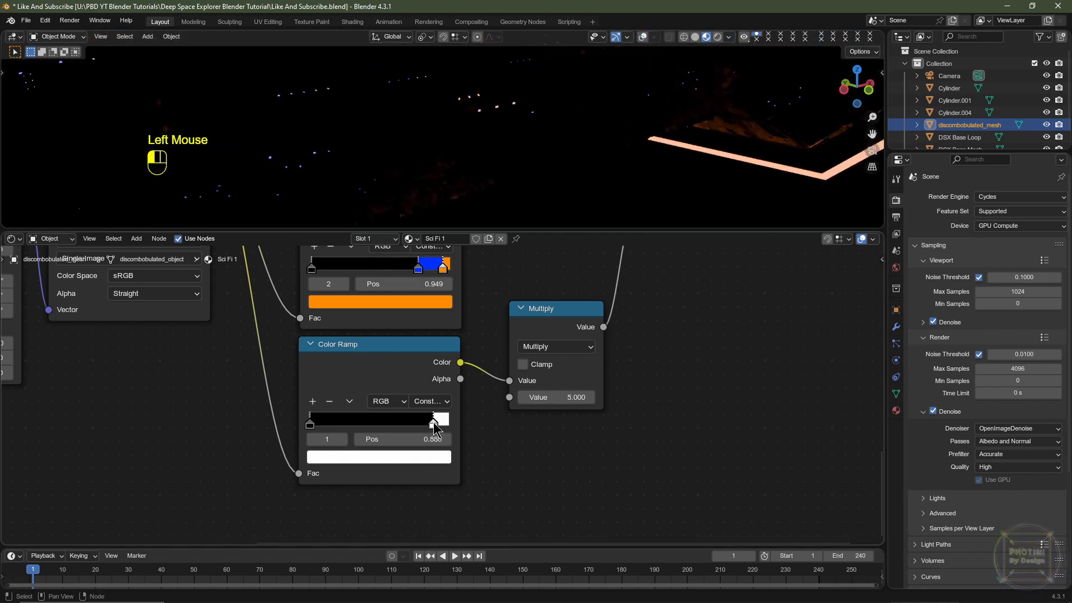
Check the window lights in Rendered shading, and return to Material Preview with Scene Lights and Scene World turned off
click(718, 37)
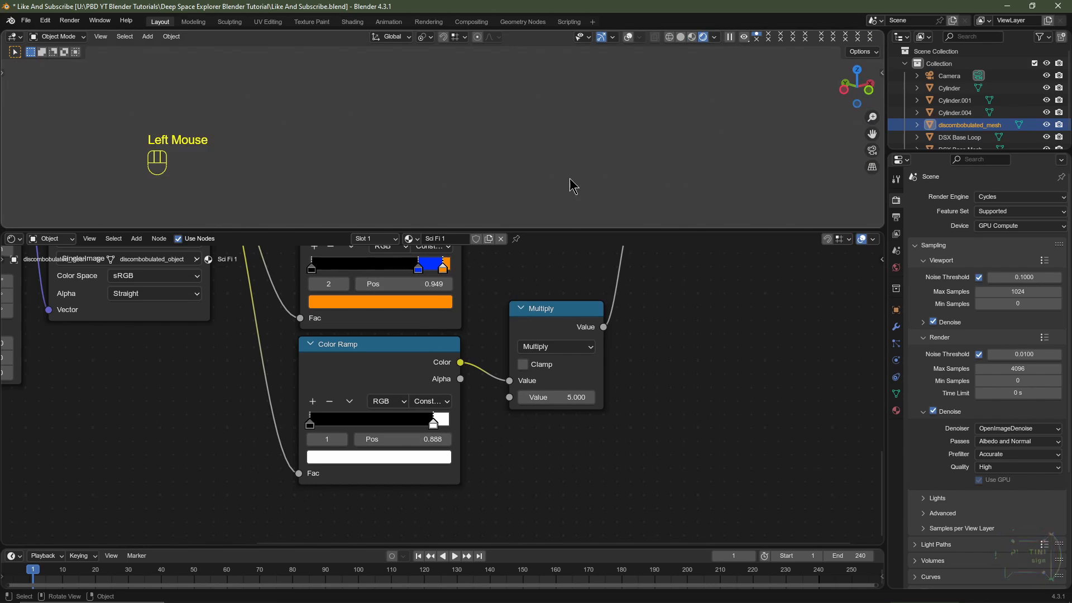
scroll(473, 172, up, 2)
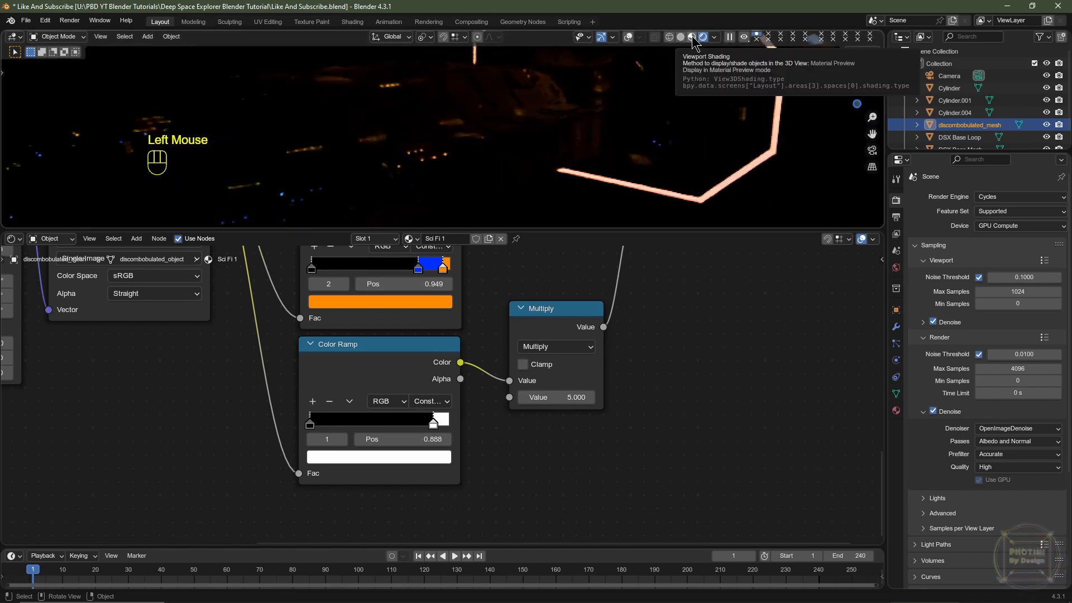
click(692, 38)
click(729, 37)
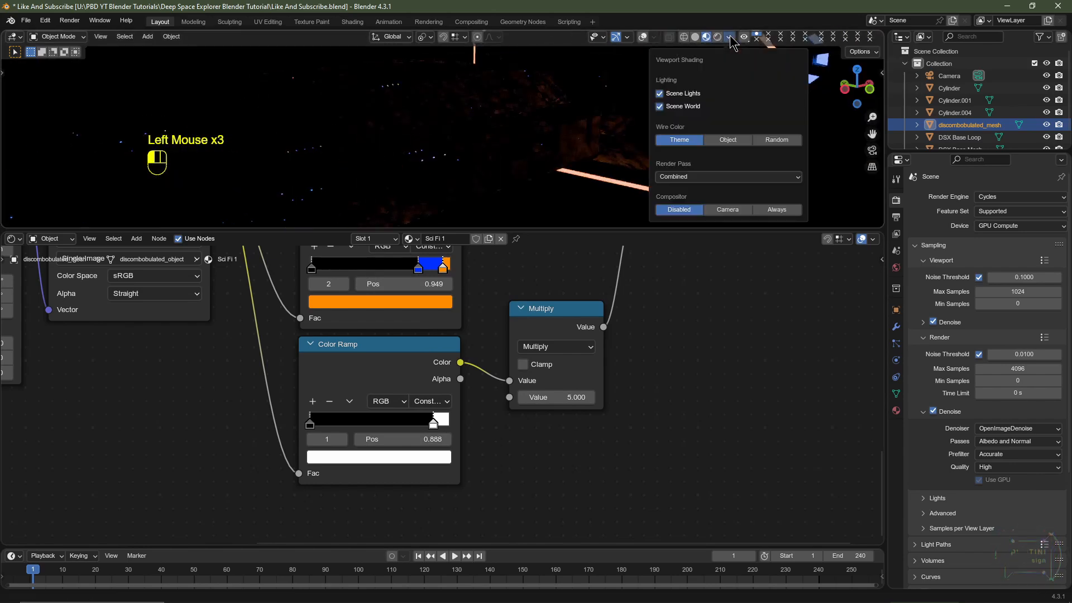
click(660, 106)
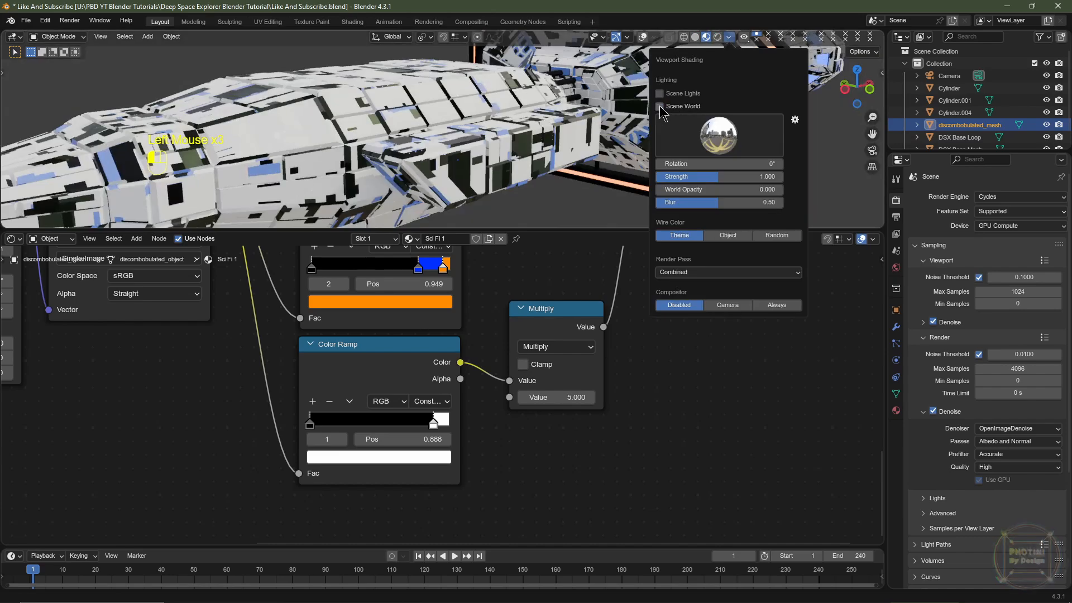
Duplicate the emission Mapping and image texture nodes with their inputs kept, placing the copies directly below the originals
scroll(341, 333, down, 2)
scroll(338, 335, down, 2)
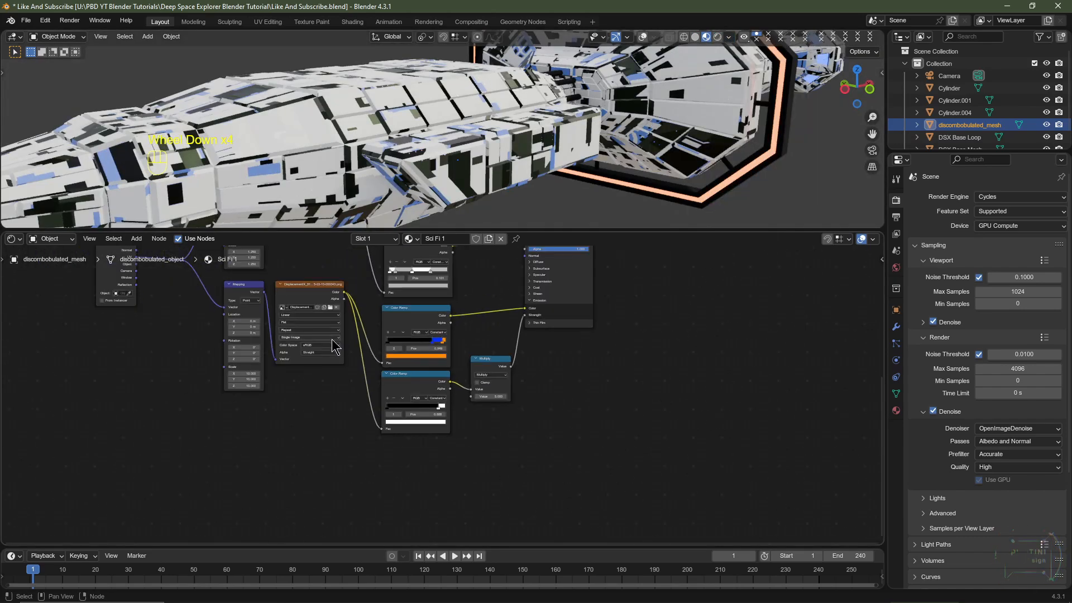
scroll(331, 339, up, 1)
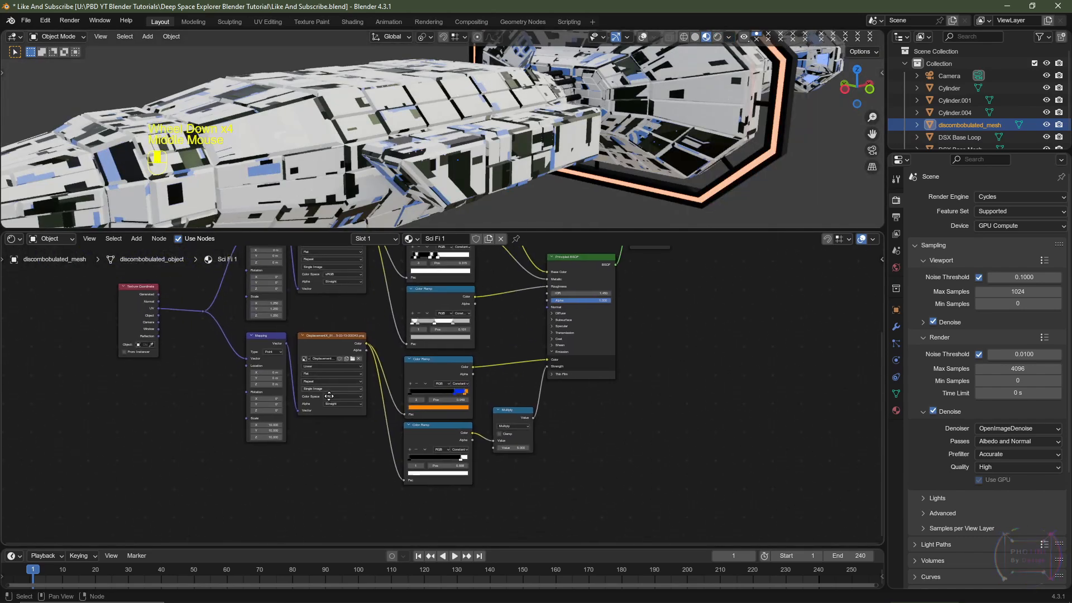
click(272, 351)
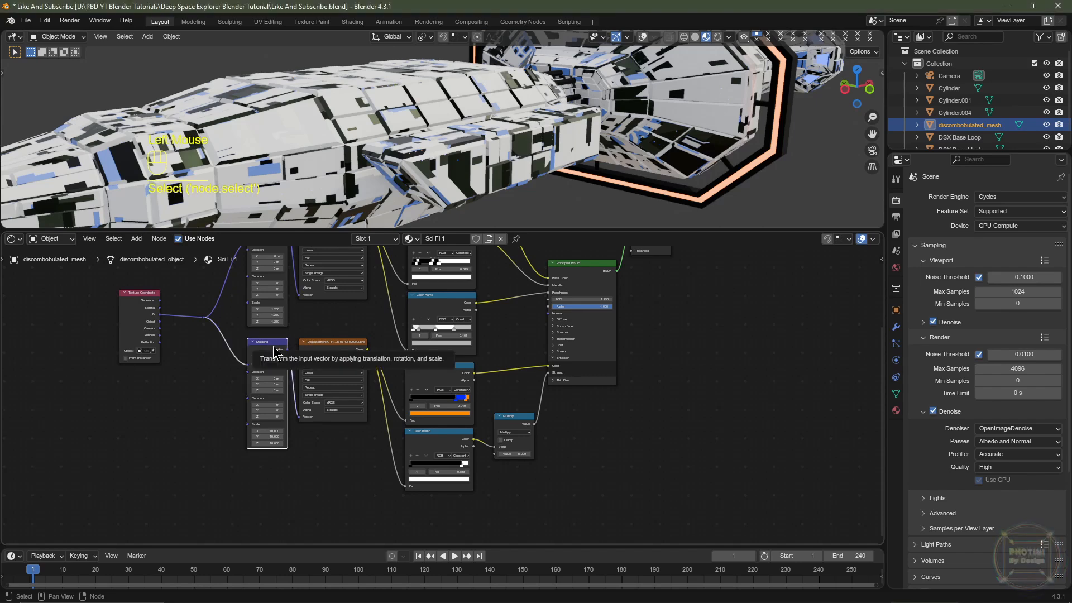
scroll(312, 357, up, 1)
shift+click(317, 346)
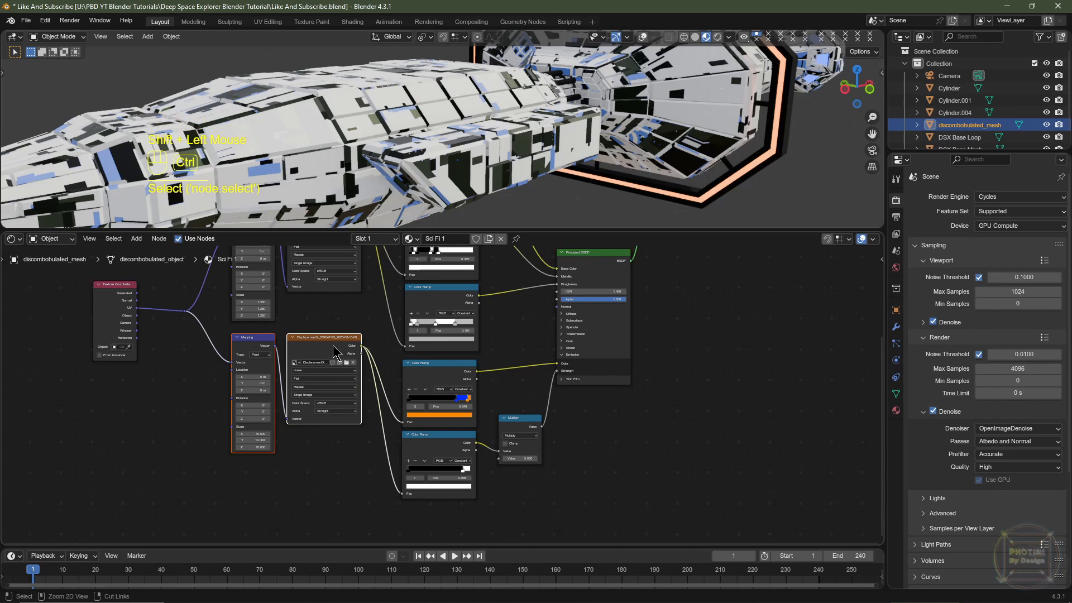
key(ctrl+shift+d)
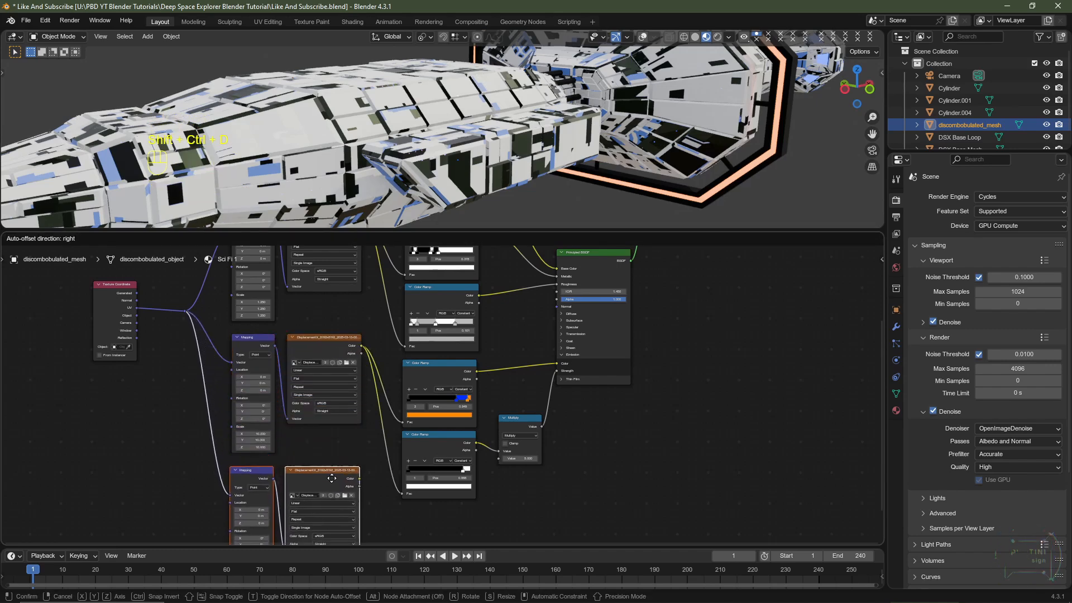
click(333, 479)
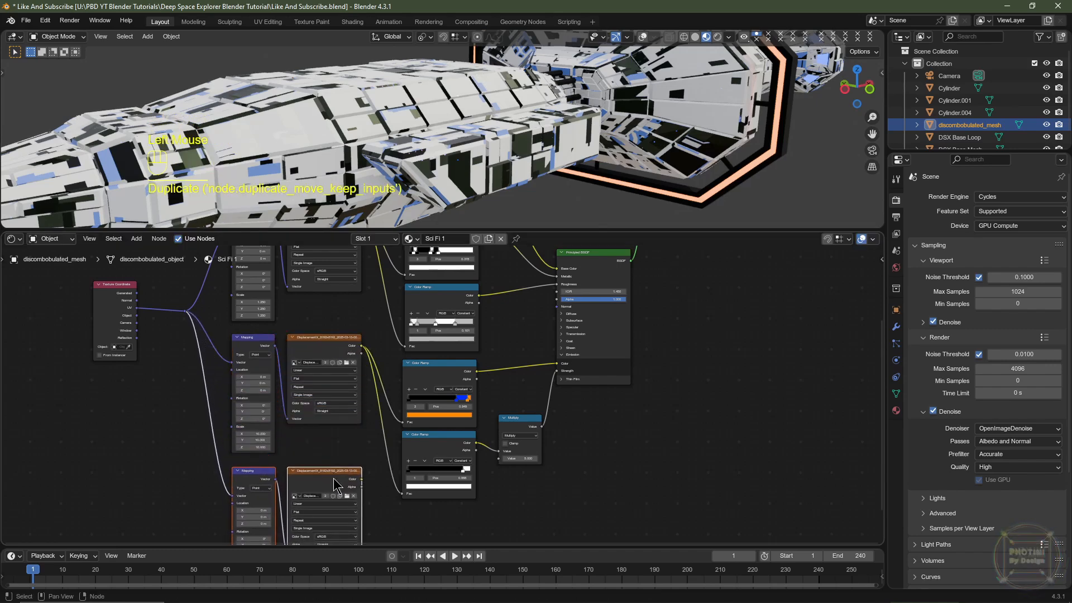
Replace the duplicated texture node's image with DisplacementX_8192x8192_2025-03-13-000210.png
scroll(368, 502, up, 3)
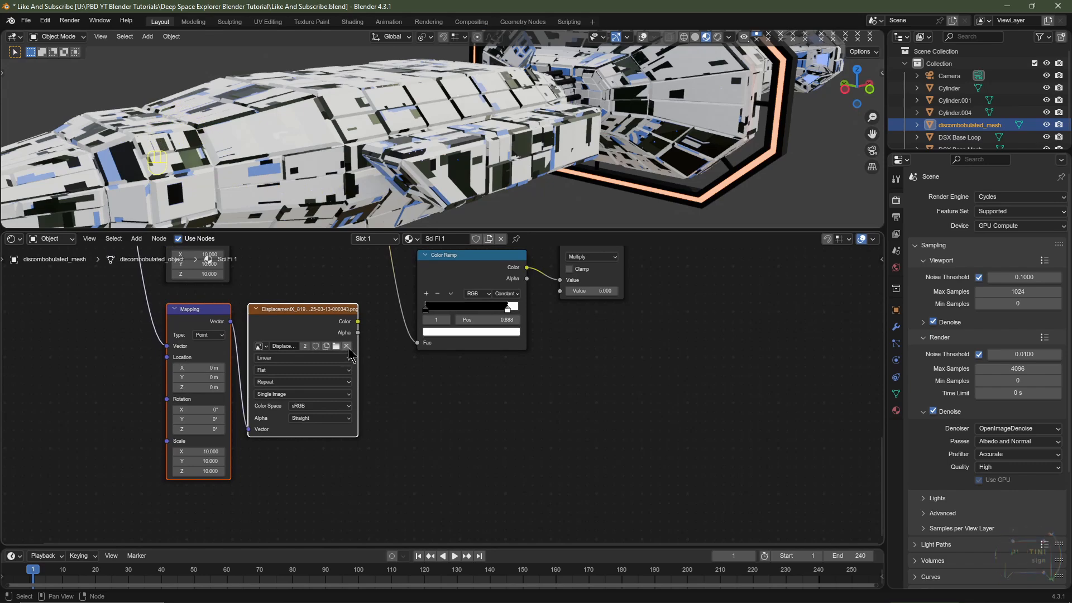
click(347, 346)
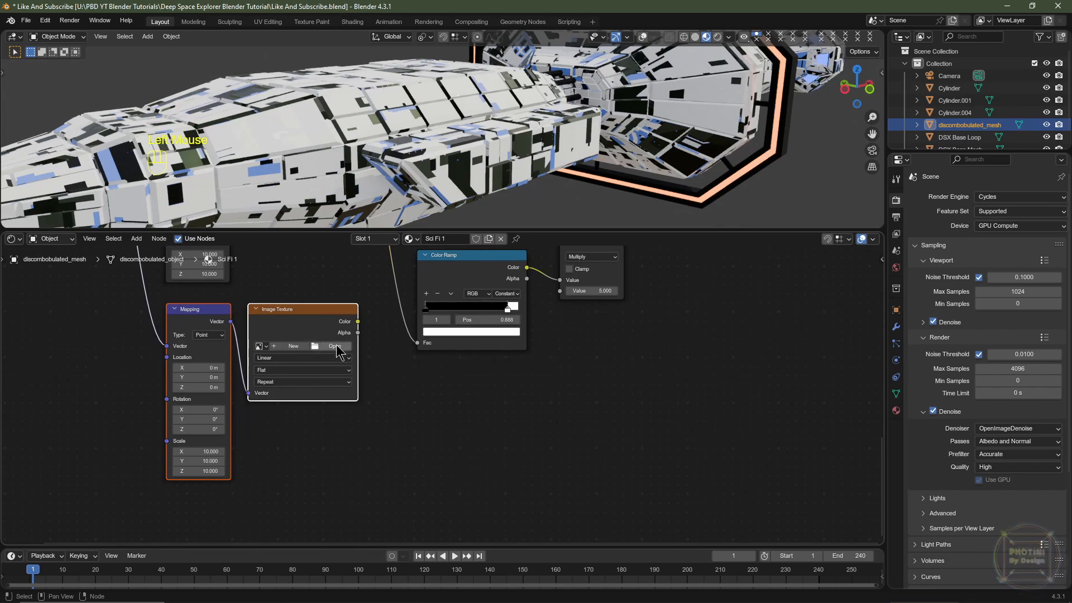
click(337, 352)
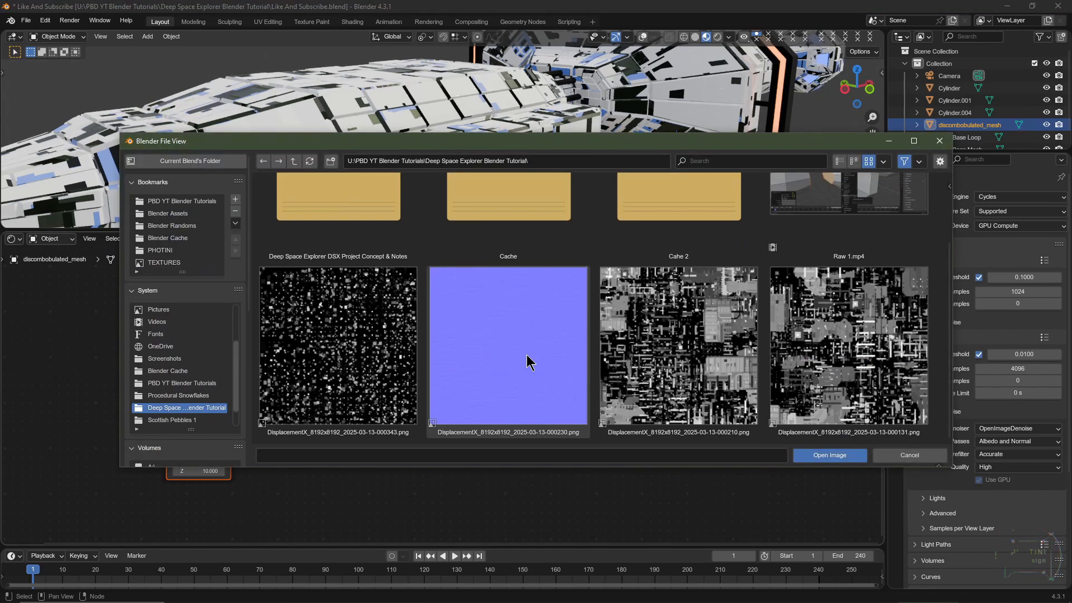
click(670, 351)
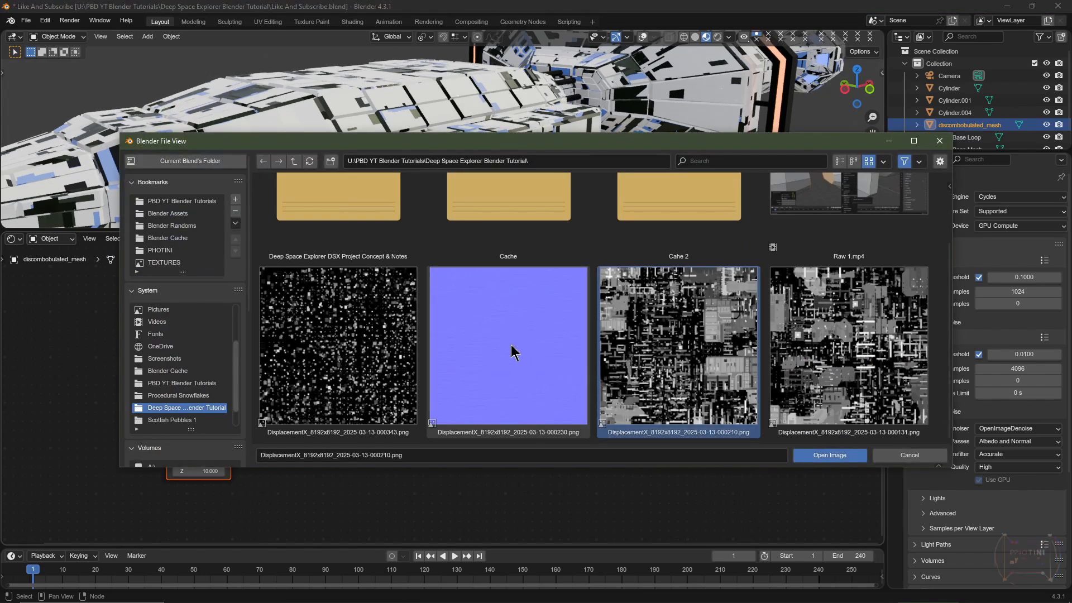
click(825, 455)
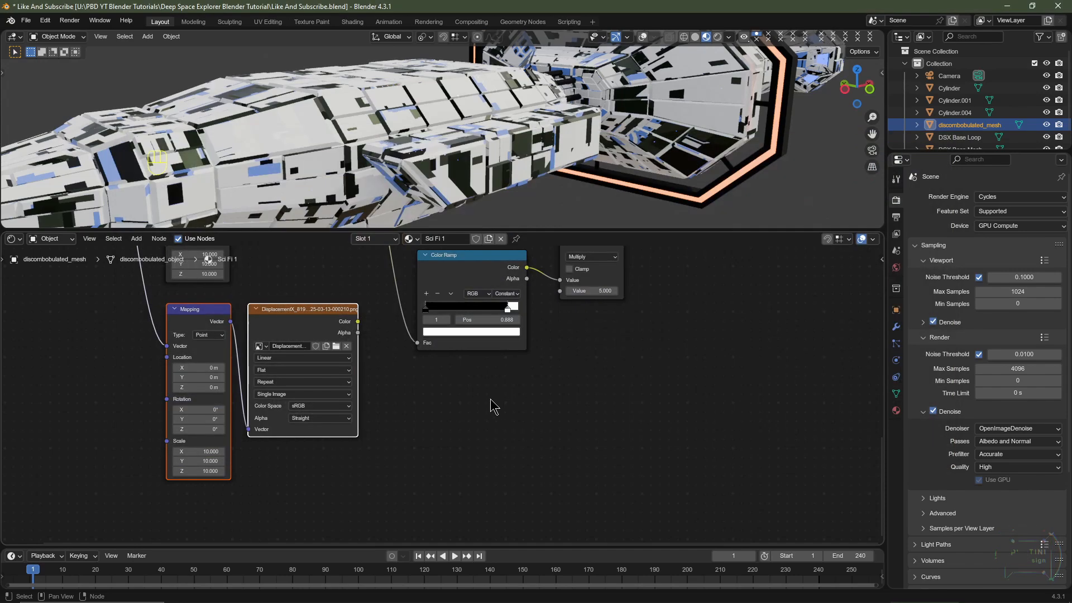
Duplicate the 000210 image texture node with its Mapping link kept and place the copy beneath it
click(295, 323)
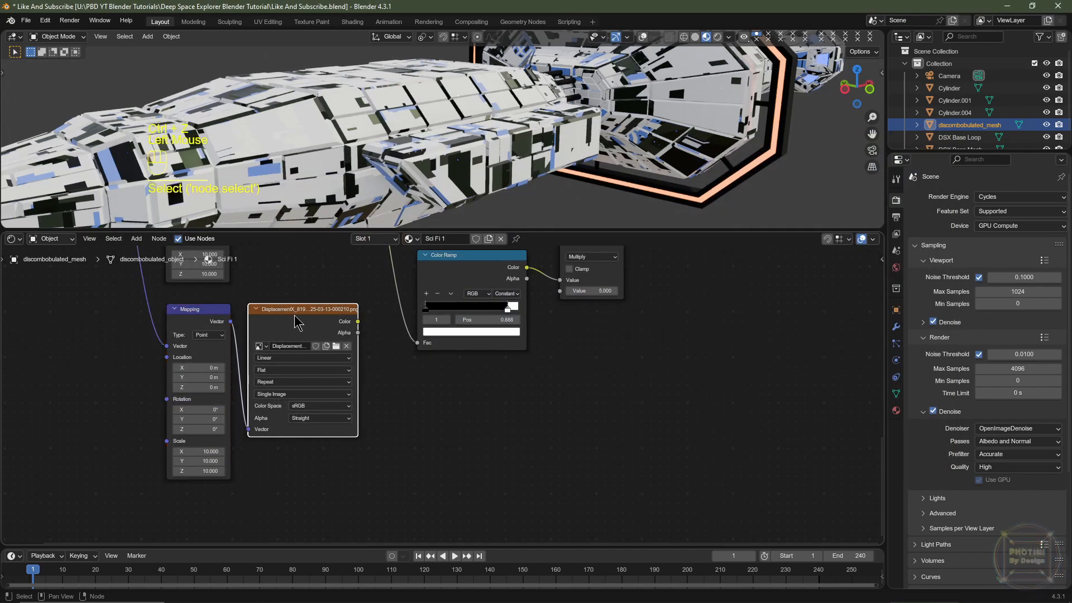
key(shift+ctrl+d)
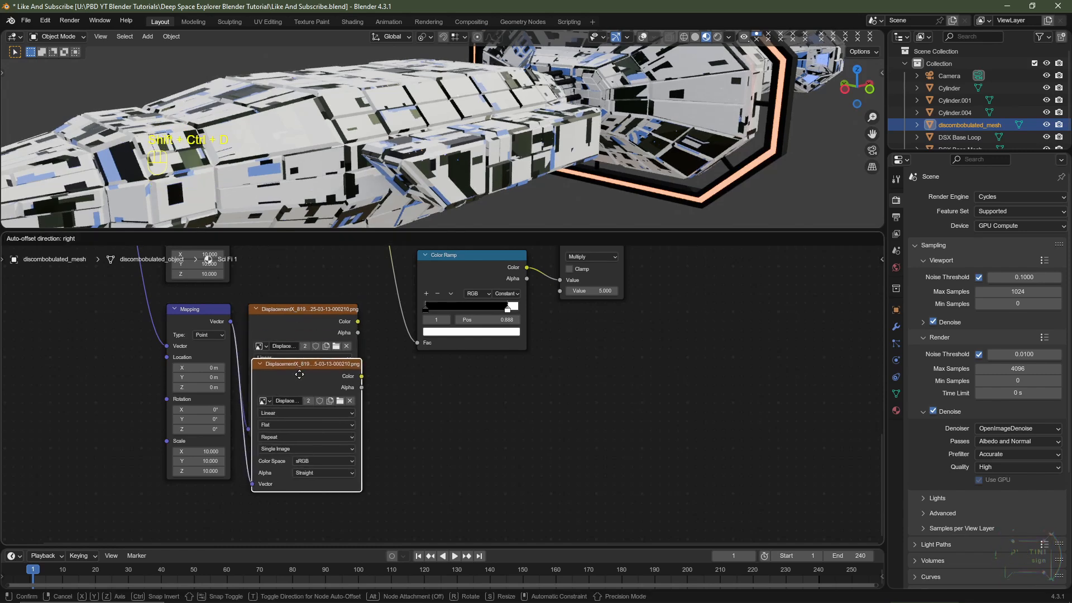
click(296, 459)
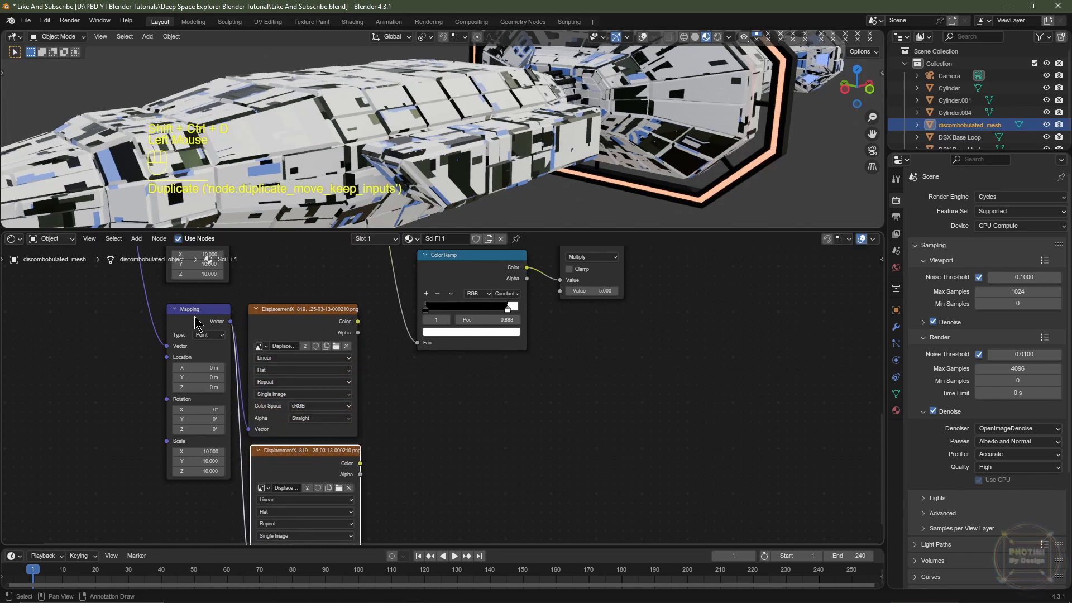
Replace the lower texture copy's image with the normal map DisplacementX_8192x8192_2025-03-13-000230.png
middle_drag(410, 481, 351, 387)
click(291, 393)
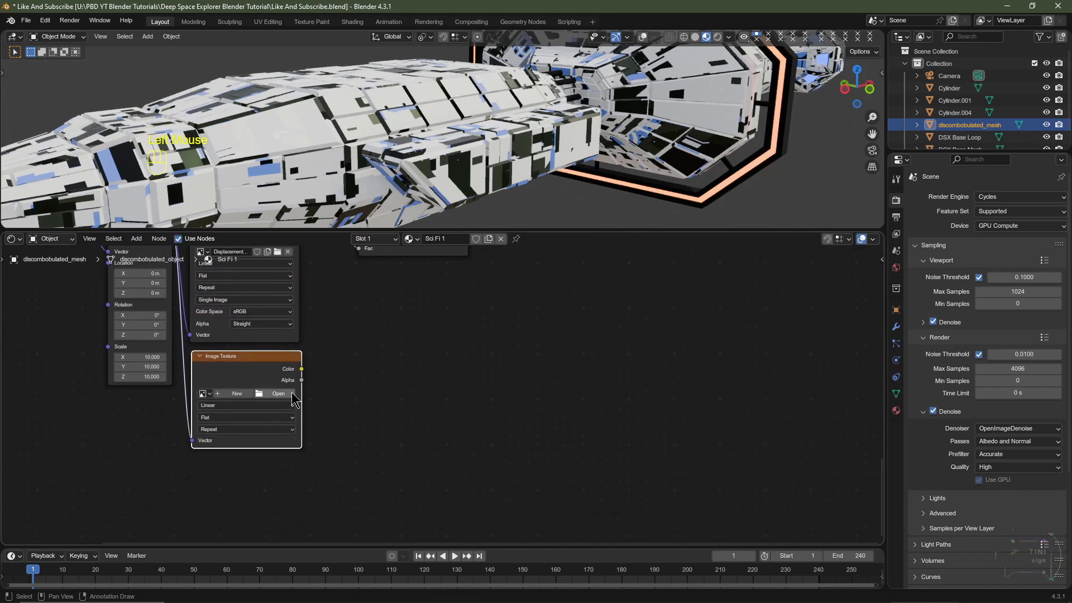
click(278, 394)
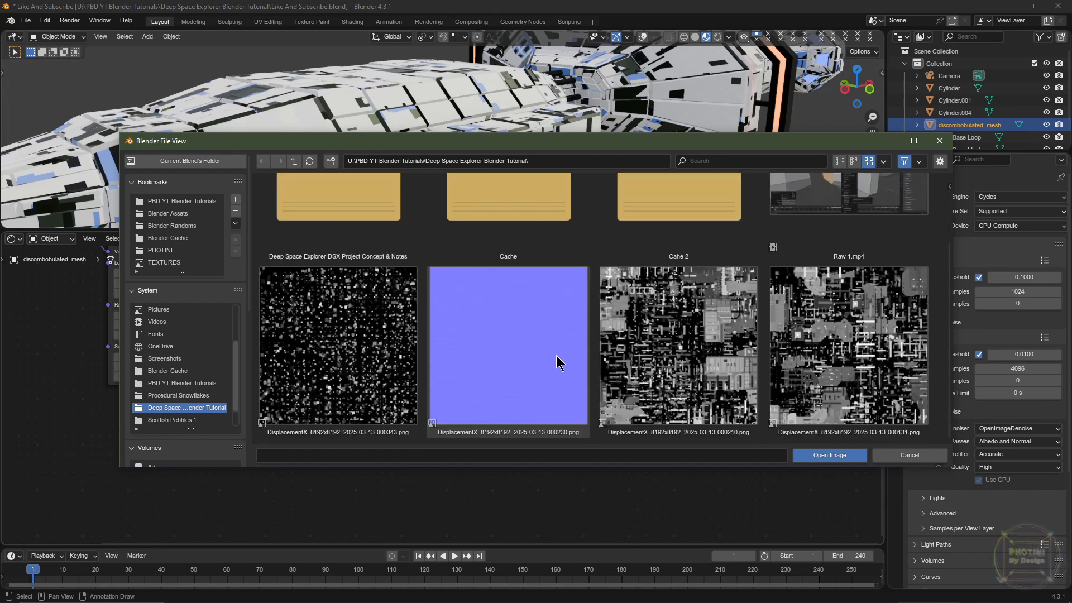
click(495, 333)
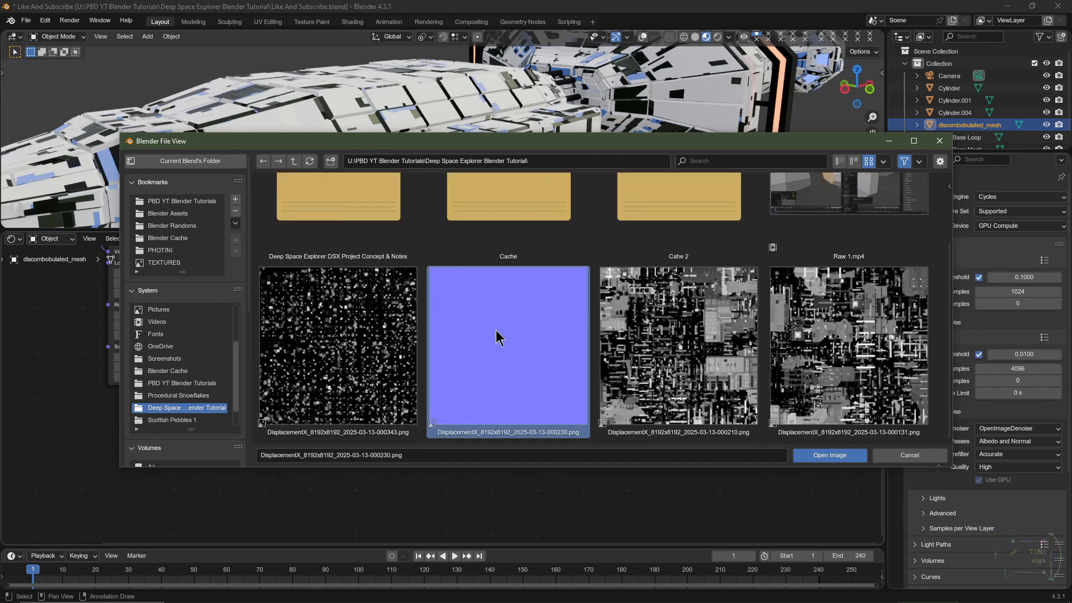
click(831, 455)
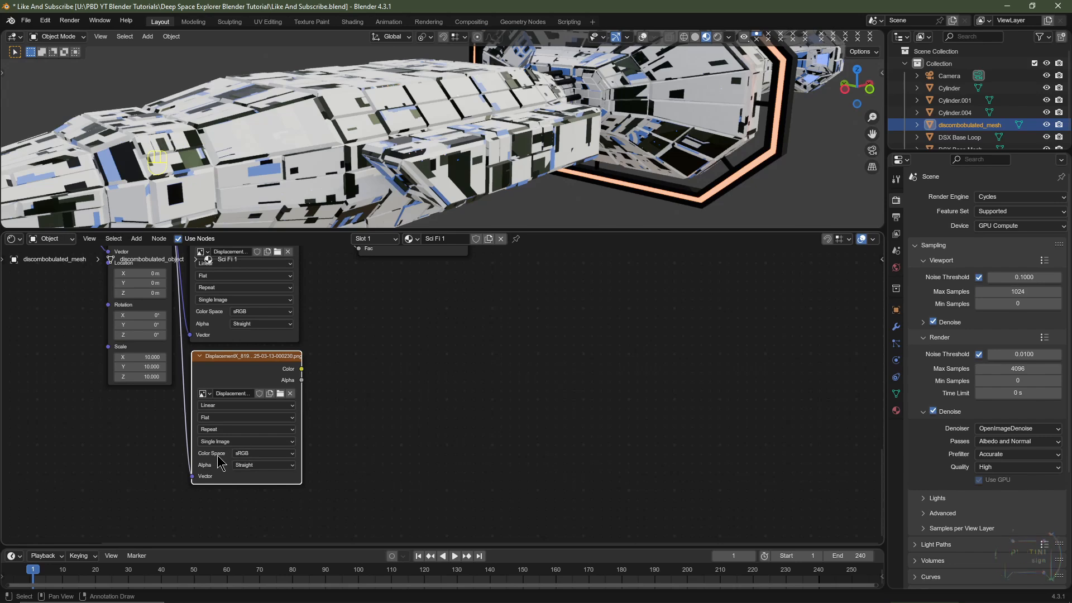
Set the color space of both the 000230 and 000210 image textures to Non-Color
click(251, 453)
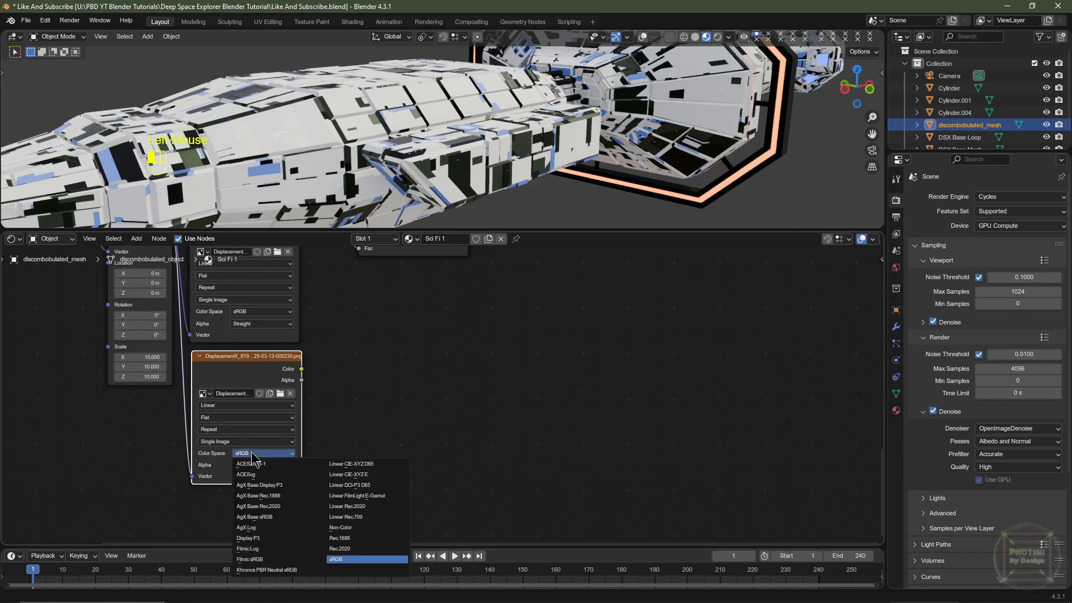
click(360, 532)
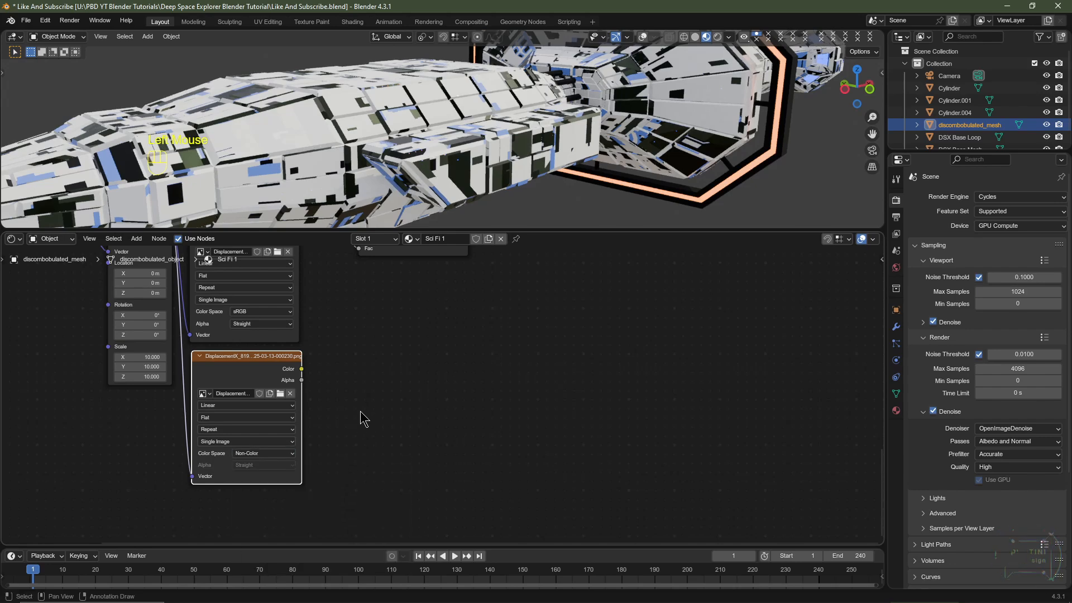
middle_drag(507, 280, 492, 335)
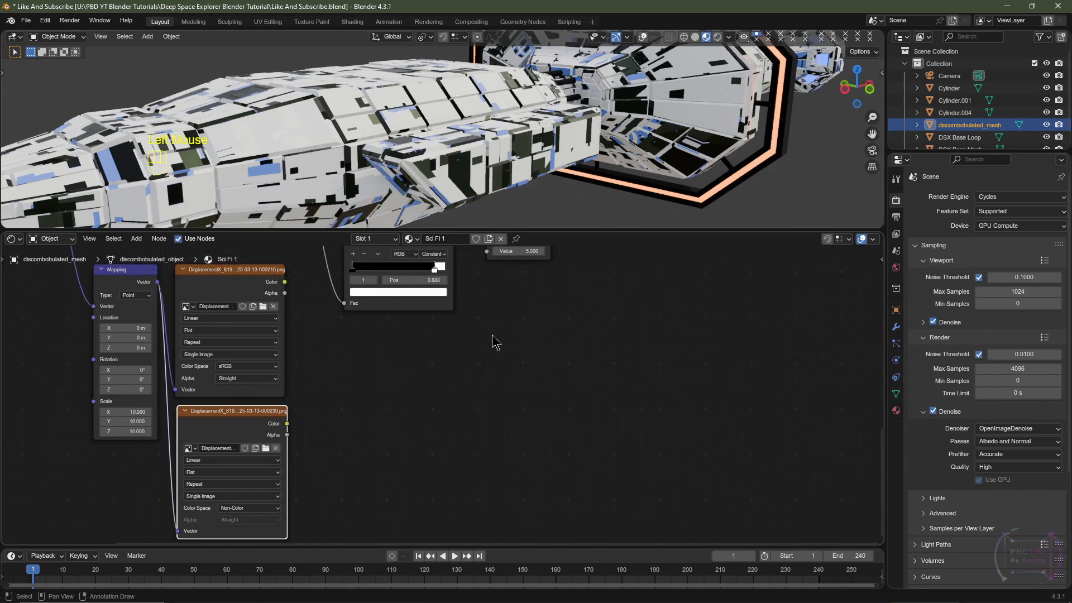
click(249, 367)
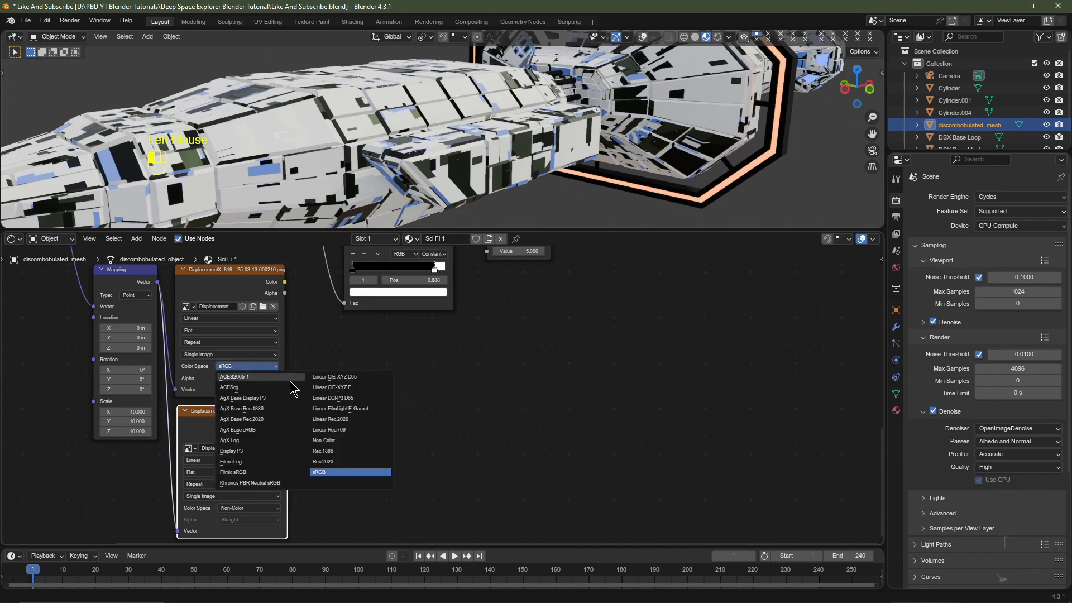
click(347, 450)
Add a Bump node in the empty area below the Multiply node
scroll(374, 406, down, 6)
middle_drag(388, 400, 316, 449)
scroll(294, 442, up, 2)
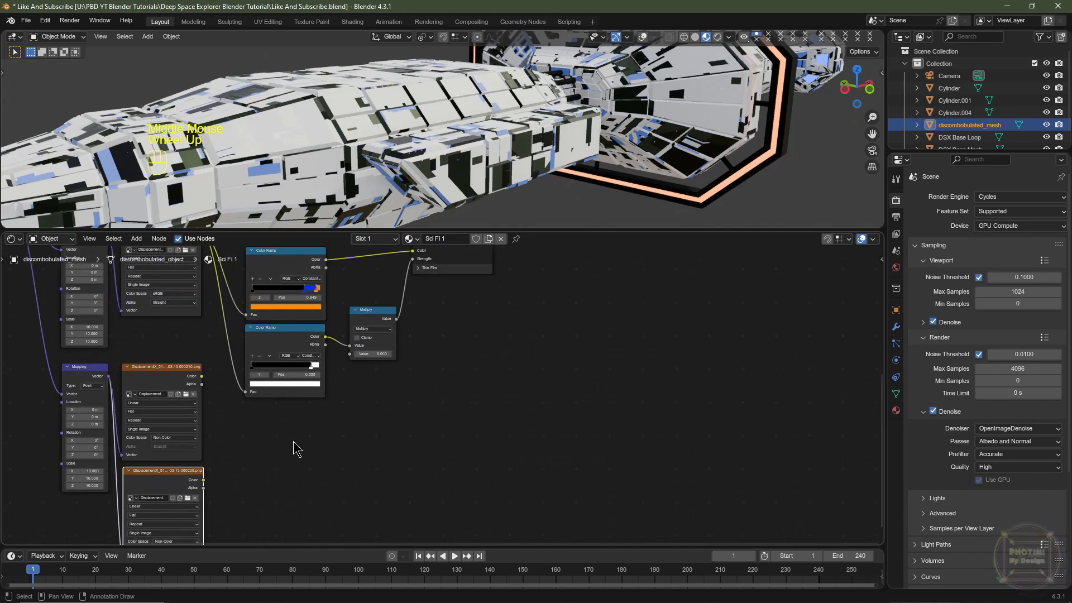
key(shift+a)
mouse_move(293, 442)
mouse_move(271, 479)
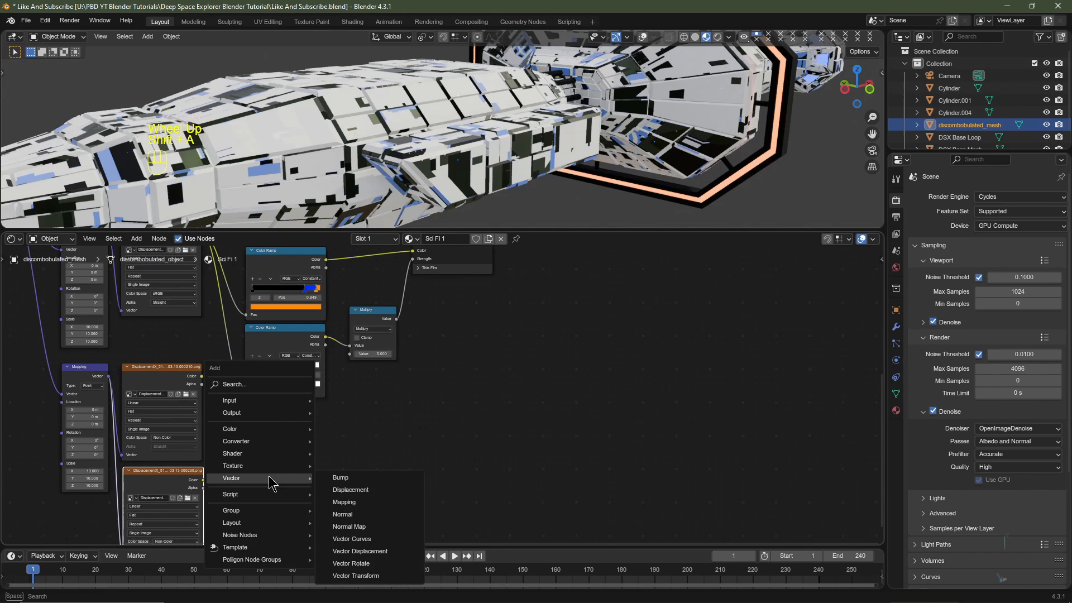
click(368, 479)
click(342, 427)
Add a Normal Map node between the 000230 image texture and the Bump node
key(shift+a)
mouse_move(341, 428)
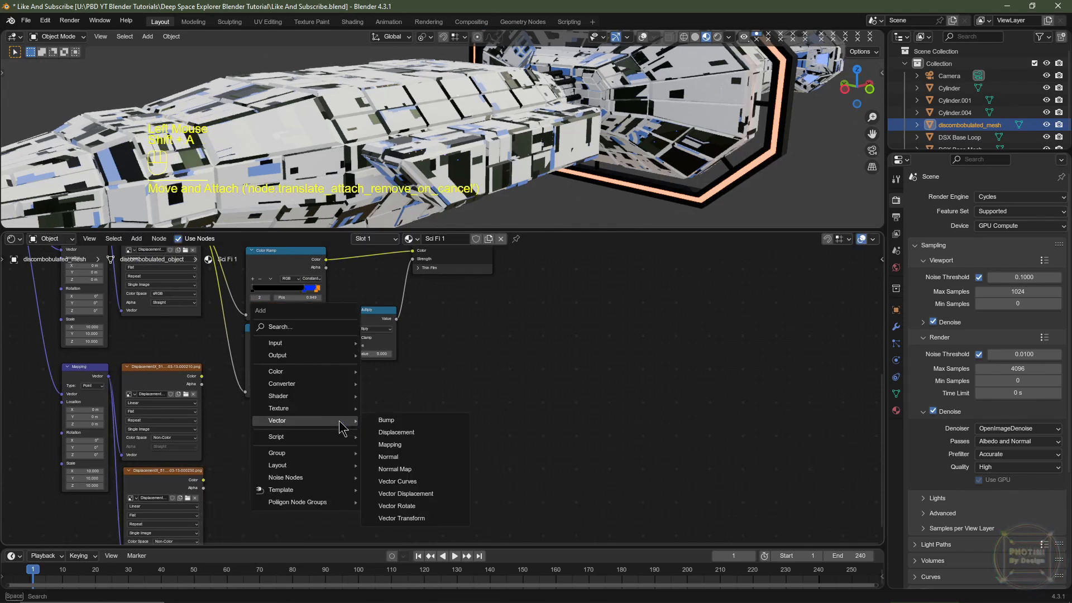
click(395, 469)
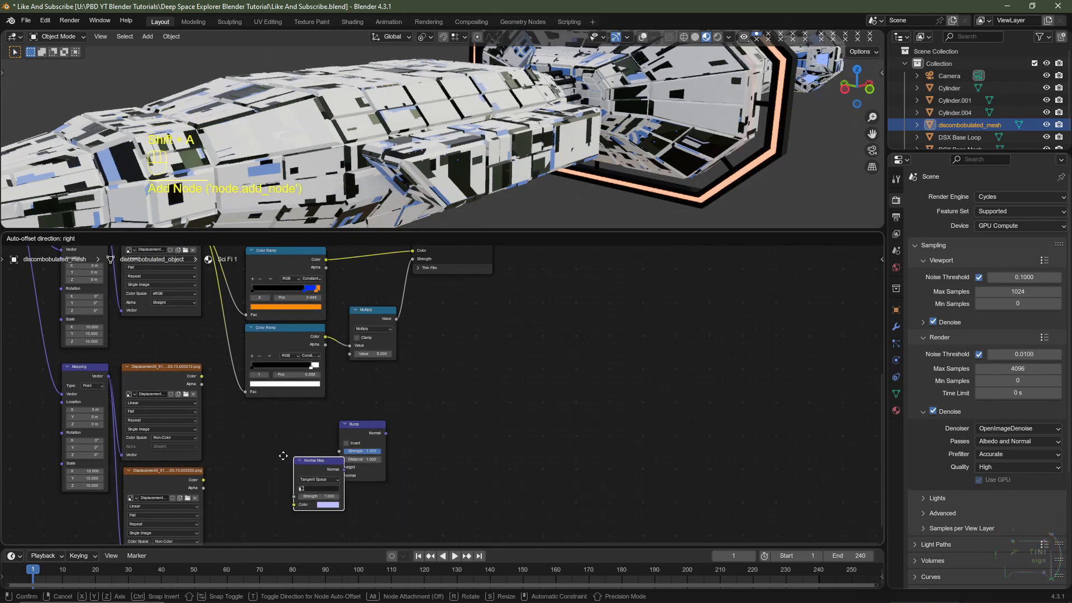
click(266, 469)
Link the 000210 texture to Bump Height, the 000230 texture's color to the Normal Map, and the Normal Map to Bump Normal
middle_drag(207, 384, 223, 337)
drag(218, 331, 361, 434)
right_click(225, 446)
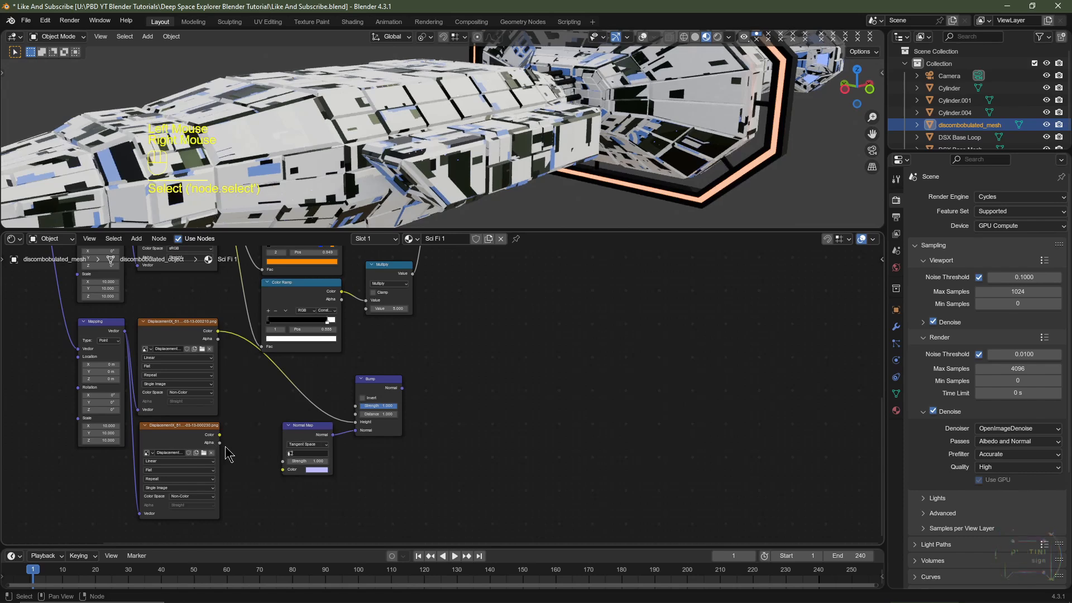
drag(220, 435, 282, 470)
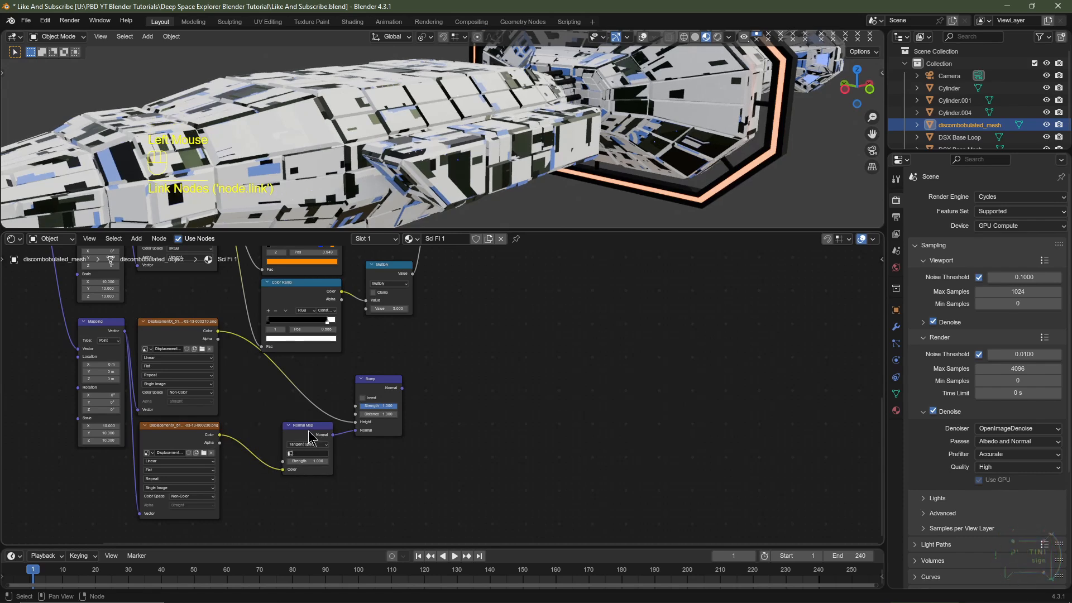
Move the Normal Map and Bump nodes closer to the image textures that feed them
middle_drag(367, 427, 218, 485)
scroll(163, 480, down, 1)
drag(163, 485, 121, 486)
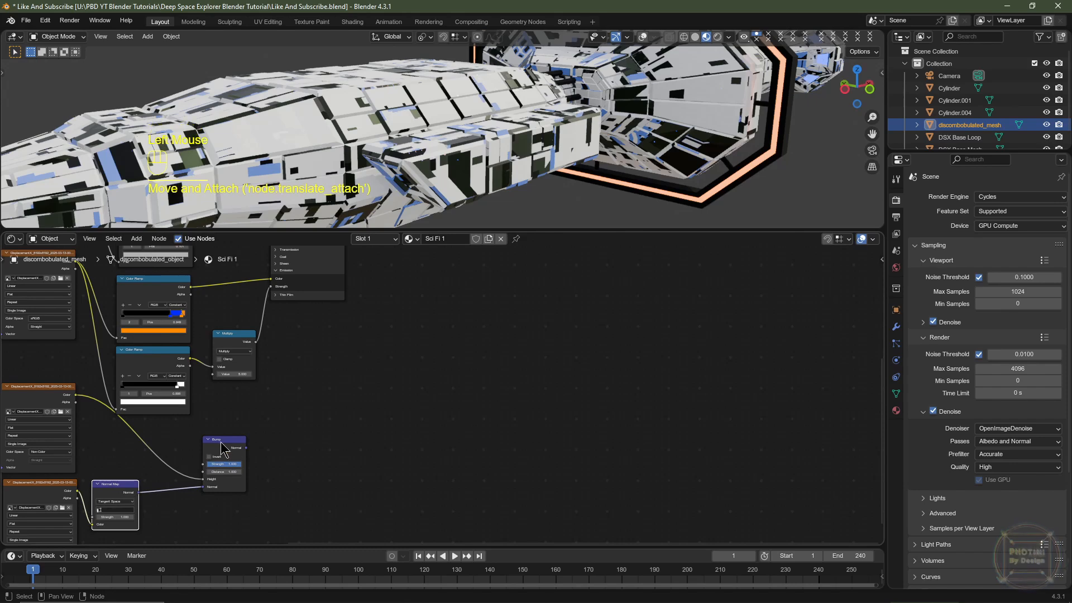
drag(220, 441, 168, 429)
Move the Principled BSDF node down beside the Bump node
scroll(169, 428, down, 2)
middle_drag(168, 429, 241, 503)
click(369, 281)
right_click(369, 281)
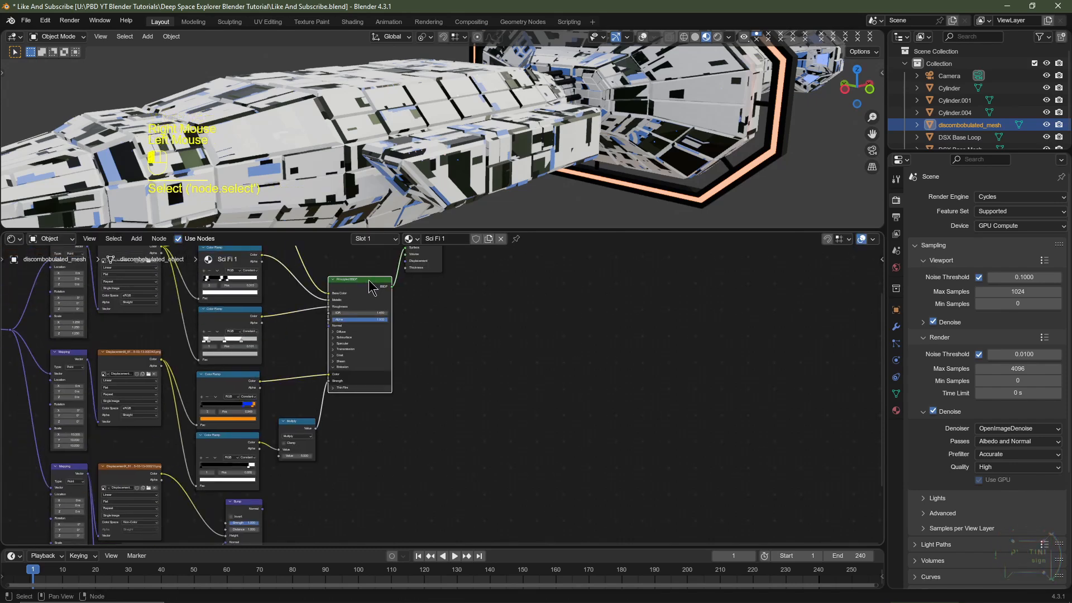
drag(370, 280, 392, 441)
click(392, 441)
middle_drag(293, 504, 222, 419)
scroll(222, 419, up, 2)
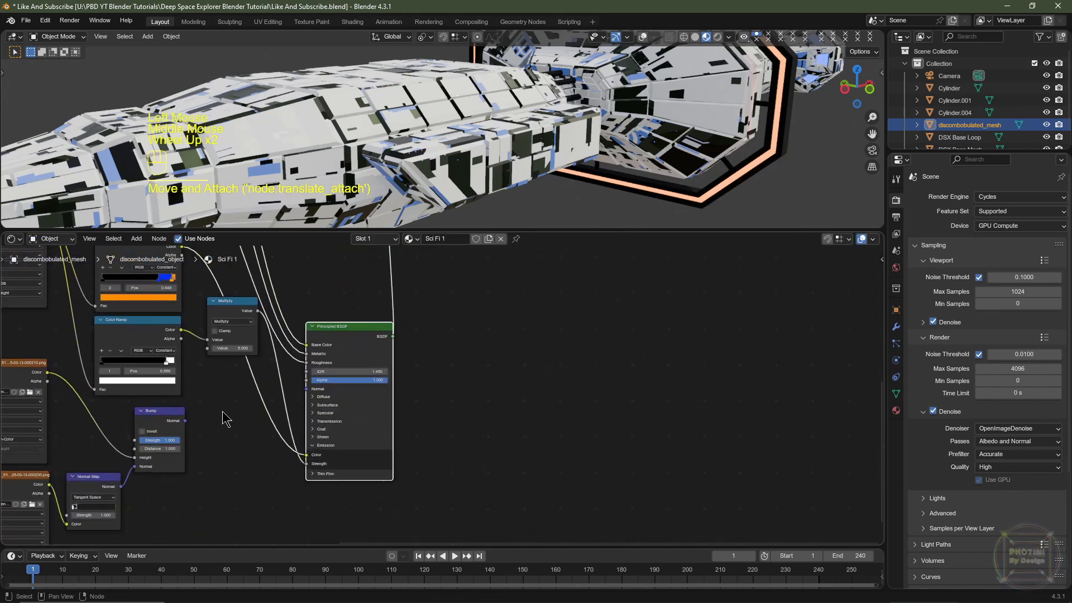
Link the Bump node's Normal output to the Principled BSDF's Normal input and move the Principled BSDF node up
drag(184, 421, 308, 398)
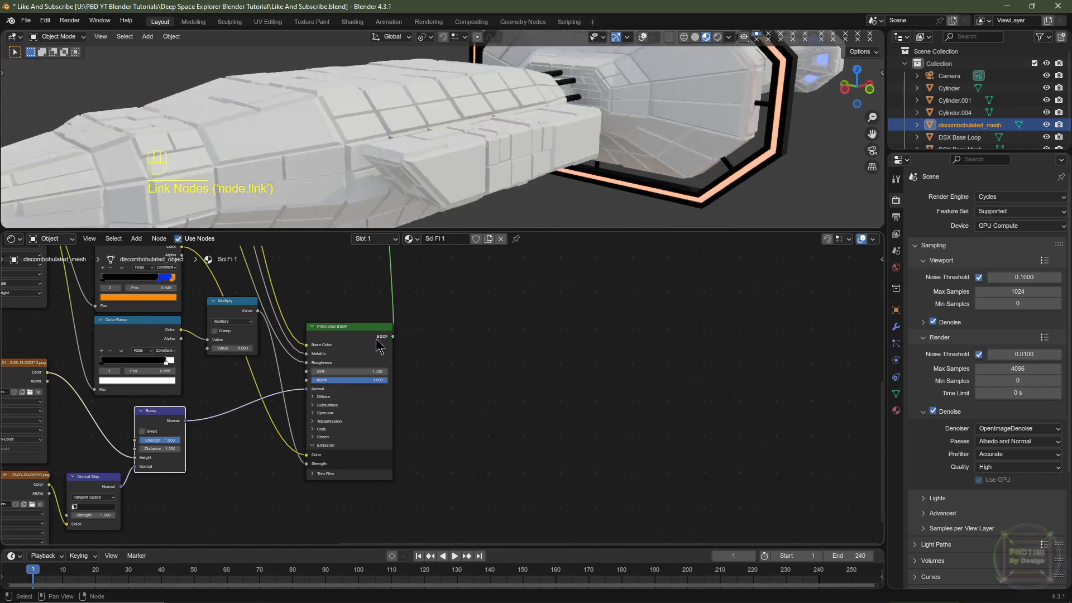
scroll(378, 335, down, 4)
middle_drag(378, 336, 400, 435)
drag(400, 435, 371, 289)
mouse_move(335, 433)
middle_down()
mouse_move(512, 381)
mouse_move(510, 389)
middle_up()
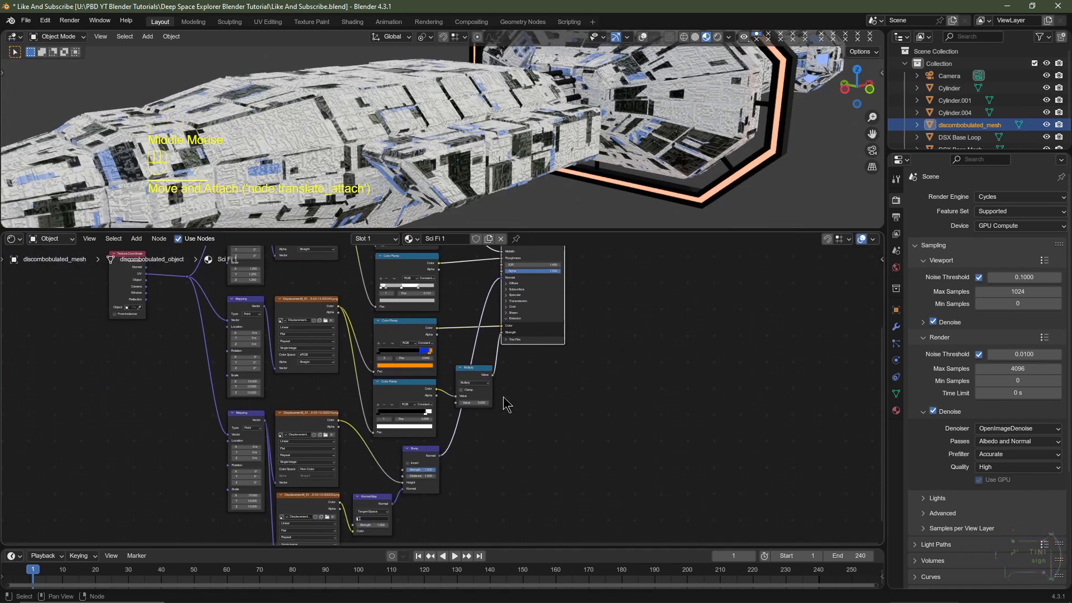
Set the X, Y and Z scale of the Mapping node feeding the 000210 texture to 2.5
middle_drag(290, 468, 237, 441)
scroll(320, 445, up, 5)
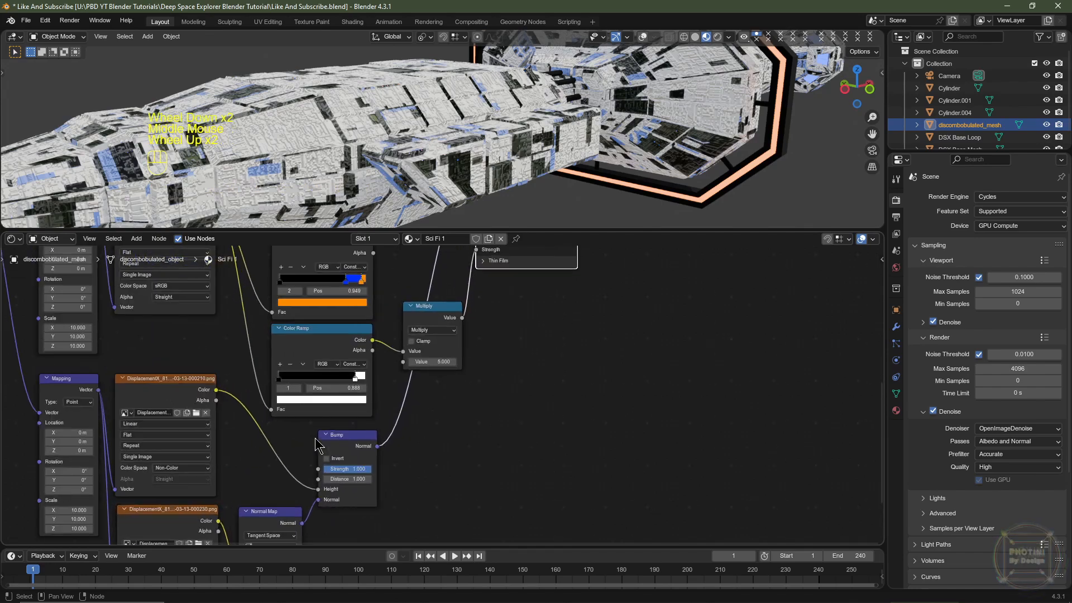
middle_drag(140, 459, 325, 421)
drag(263, 469, 262, 487)
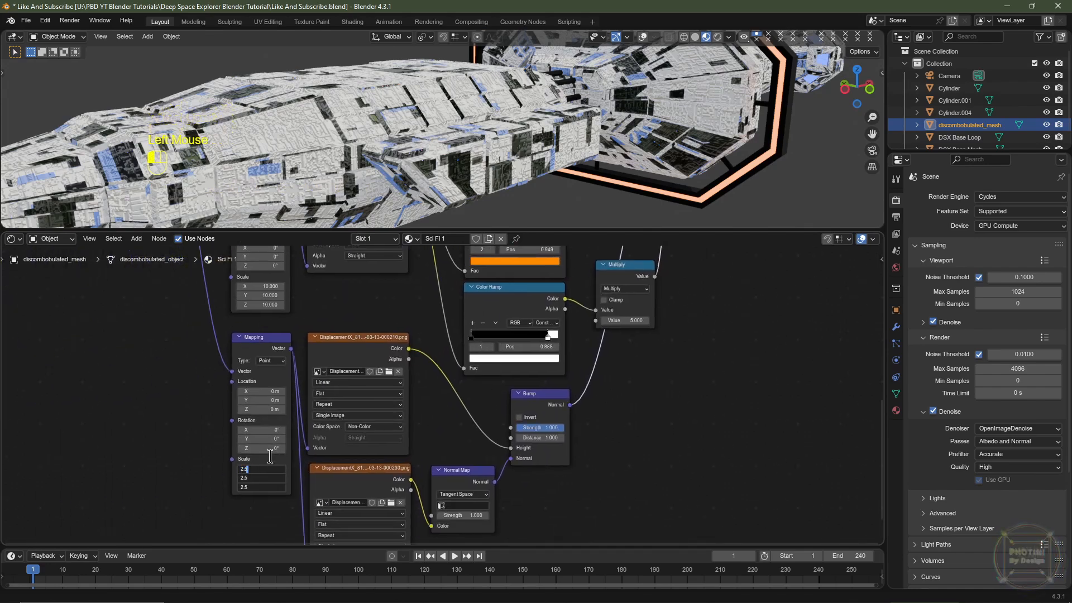
key(Return)
Enlarge the 3D viewport over the node editor to make room for viewing the whole ship
scroll(342, 146, up, 2)
scroll(343, 147, down, 1)
shift+middle_drag(342, 146, 457, 218)
scroll(296, 154, down, 2)
scroll(458, 218, up, 4)
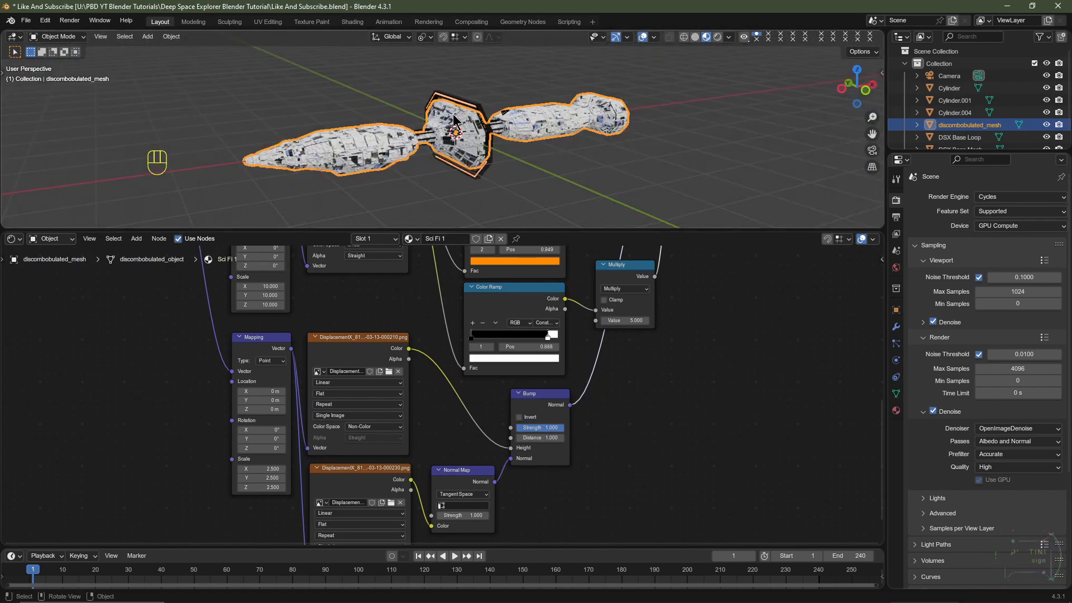
drag(526, 228, 526, 455)
scroll(492, 347, up, 2)
scroll(486, 290, down, 3)
scroll(484, 266, up, 1)
scroll(483, 266, down, 8)
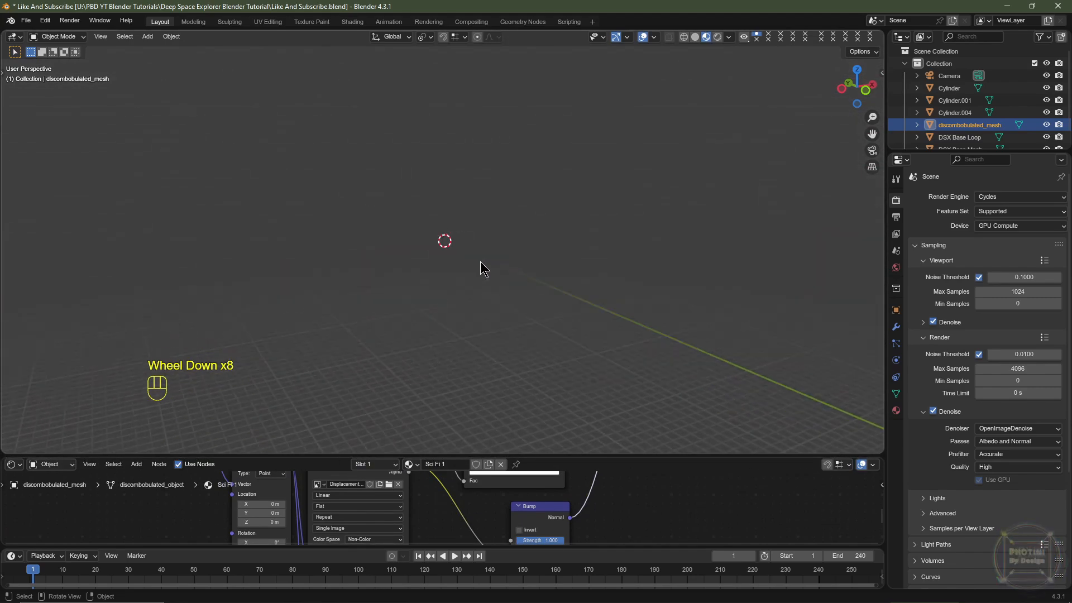
Check the 3D viewport's clip end distance in its view settings
key(n)
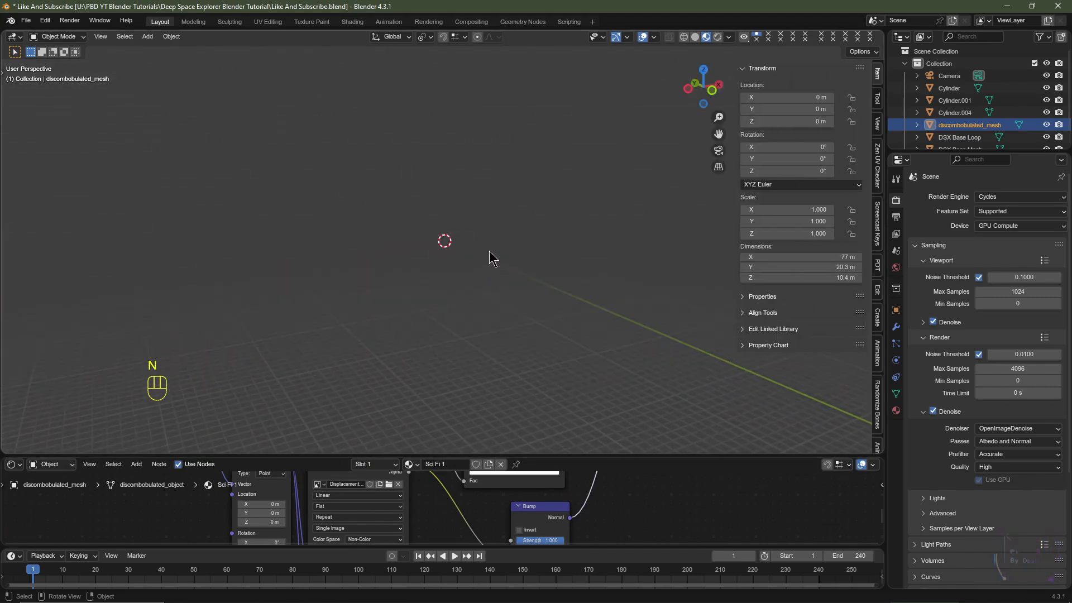
click(879, 124)
click(879, 122)
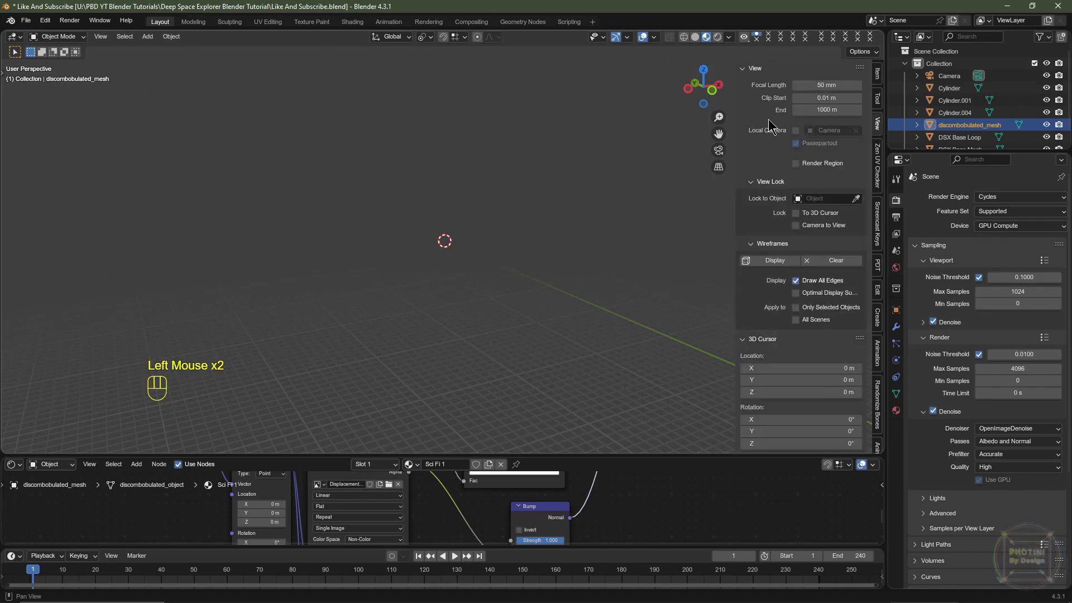
mouse_move(826, 111)
mouse_down()
mouse_move(843, 111)
mouse_move(819, 111)
mouse_up()
scroll(454, 263, up, 5)
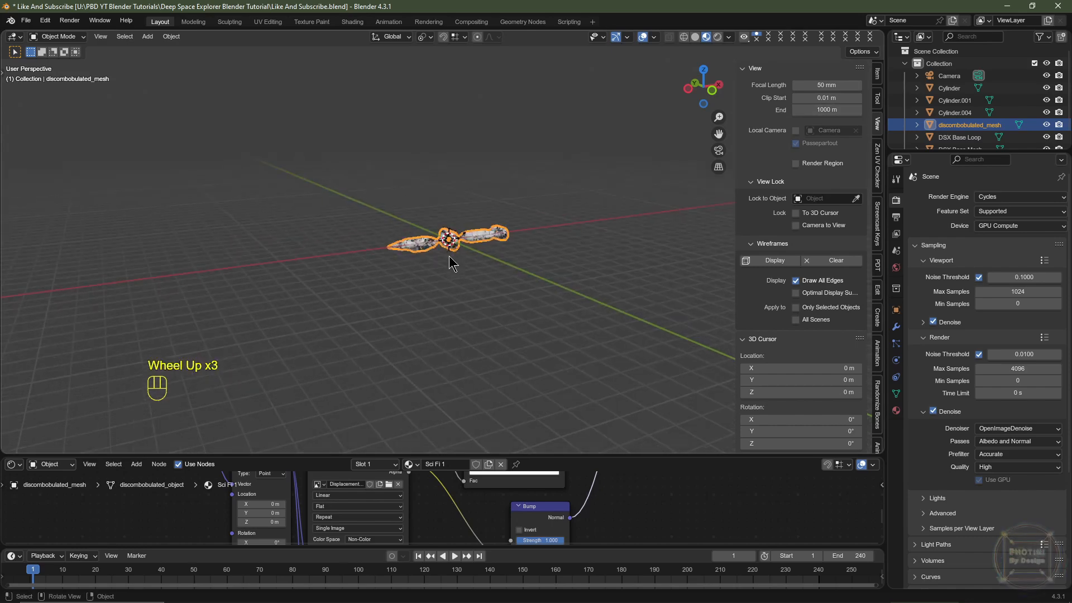
Frame the whole ship from a low side angle and align the camera to that view
middle_click(464, 285)
scroll(472, 288, down, 2)
middle_drag(394, 322, 430, 288)
scroll(459, 311, up, 2)
mouse_move(430, 288)
middle_down()
mouse_move(450, 270)
mouse_move(434, 282)
middle_up()
key(ctrl+alt)
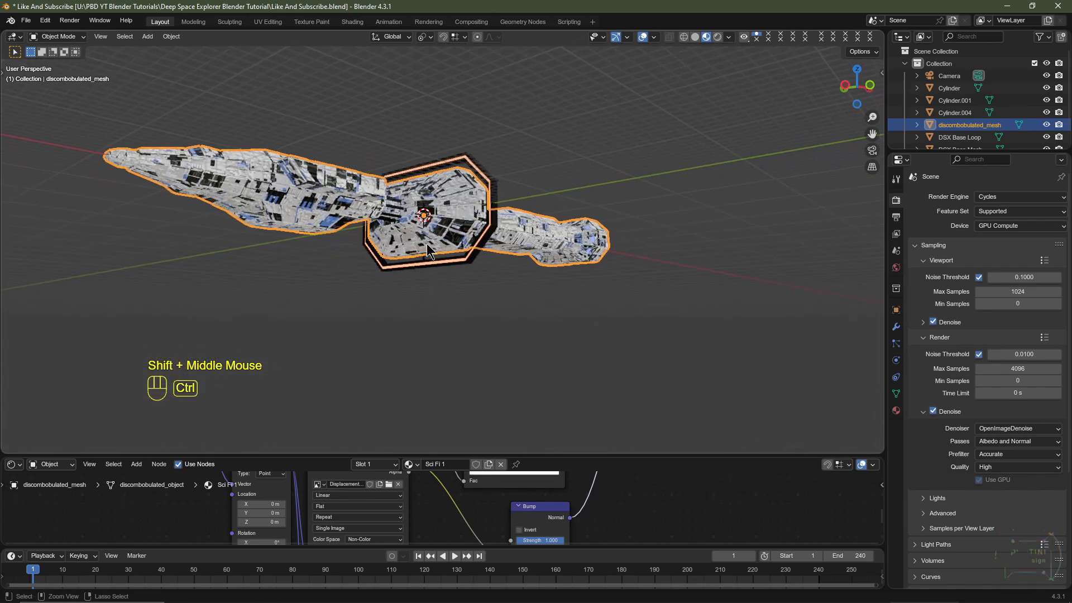
key(ctrl+alt+KP_0)
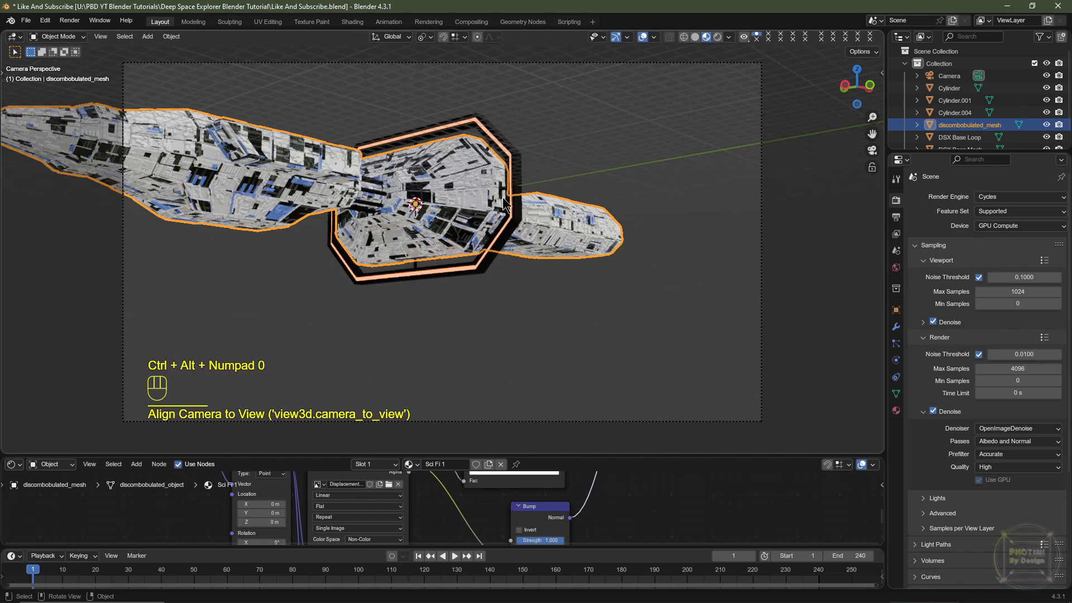
Select the camera and shift its X location to about -67.85 m so more of the ship fits the frame
click(703, 61)
click(895, 310)
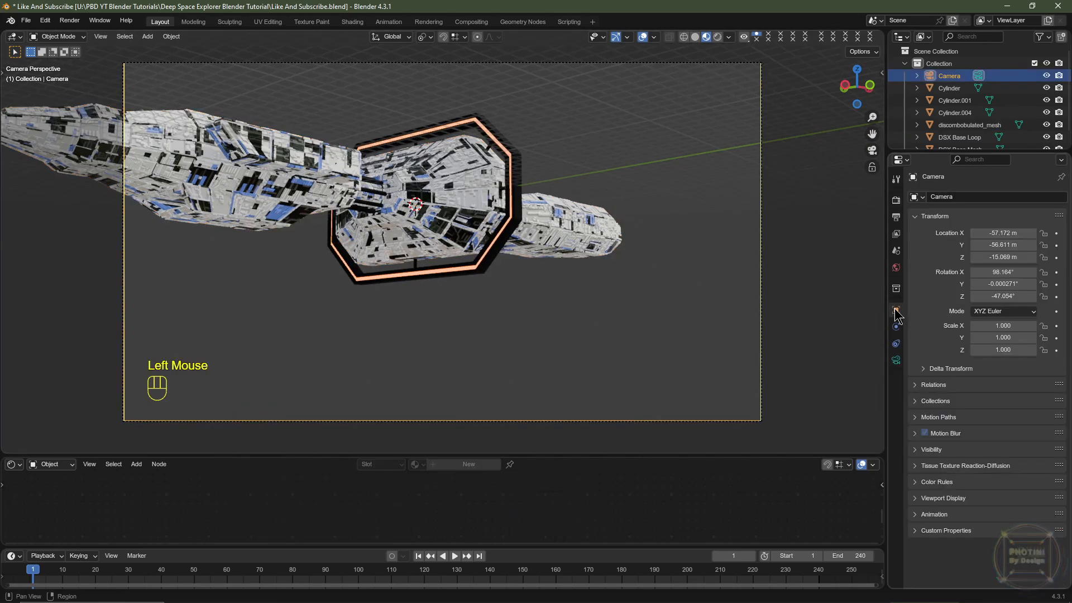
key(ctrl+z)
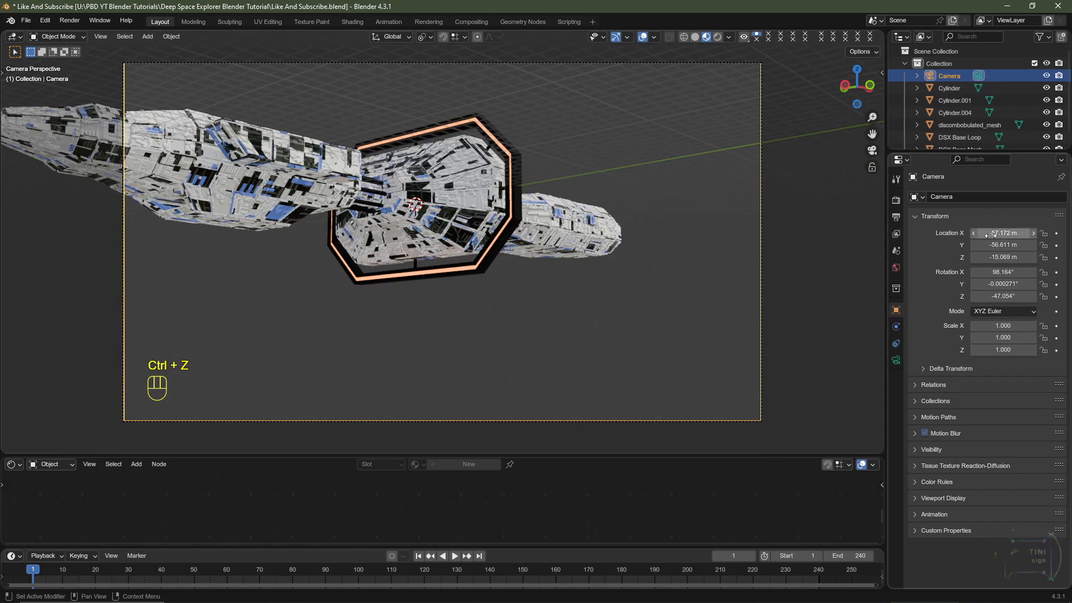
drag(1003, 233, 924, 233)
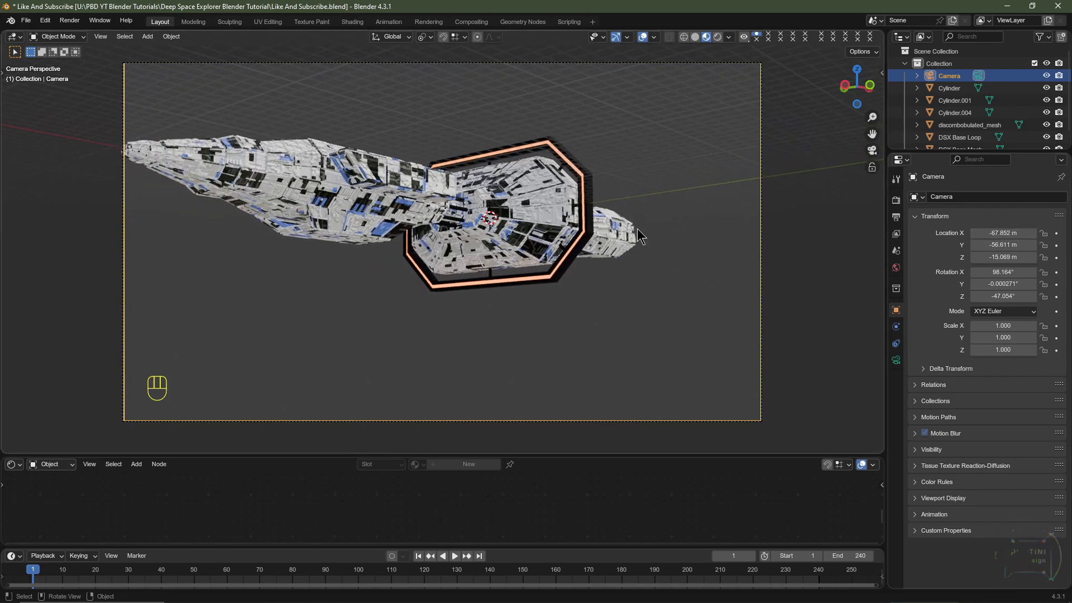
Compare the ship outside and through the camera, and set the camera lens's clip end to 1000 m
middle_drag(786, 256, 603, 234)
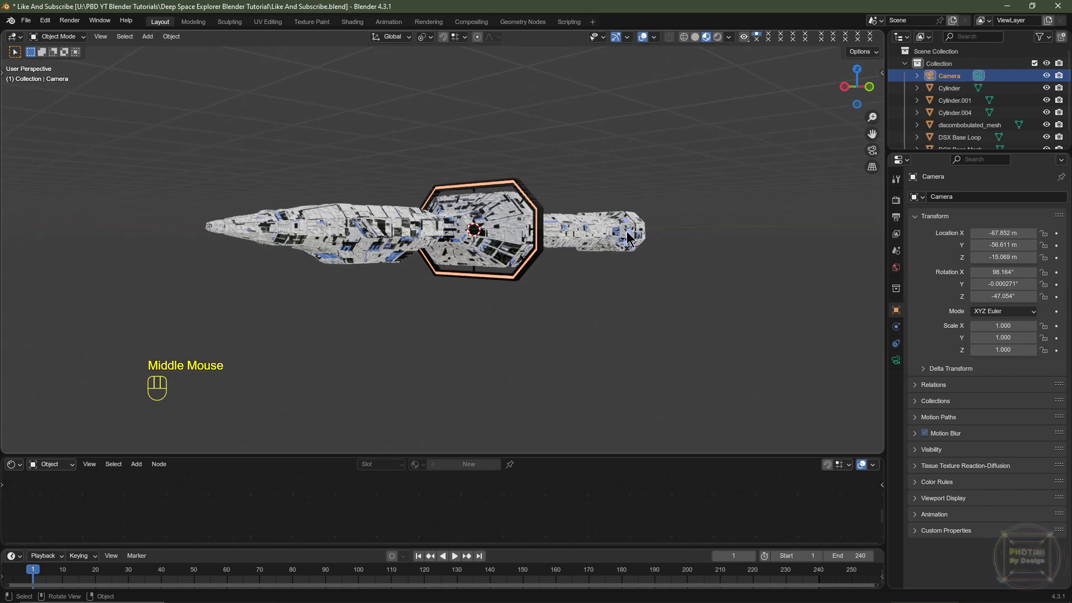
key(KP_0)
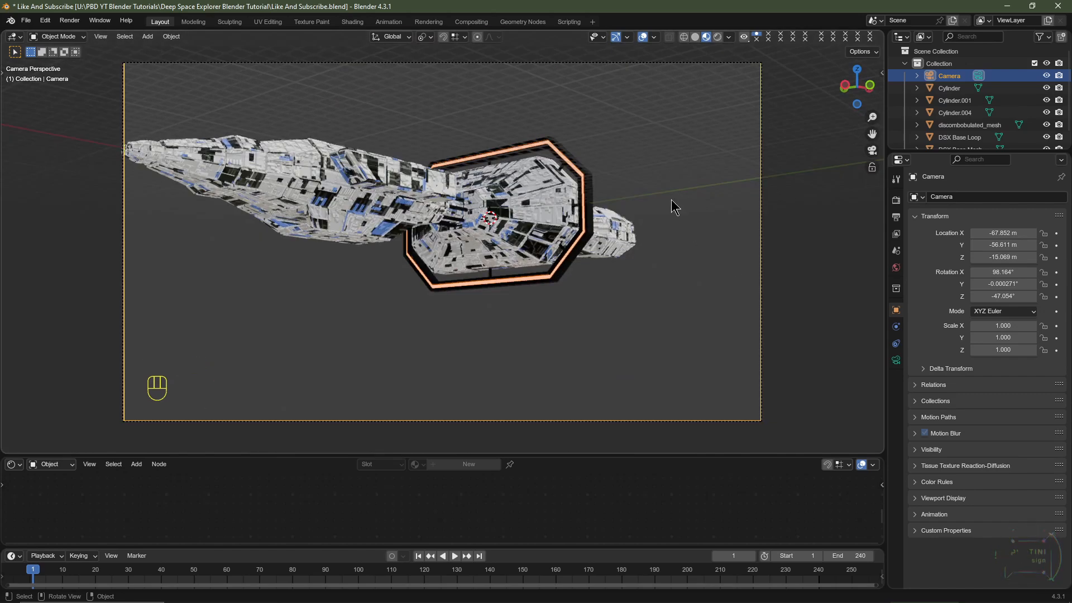
click(896, 360)
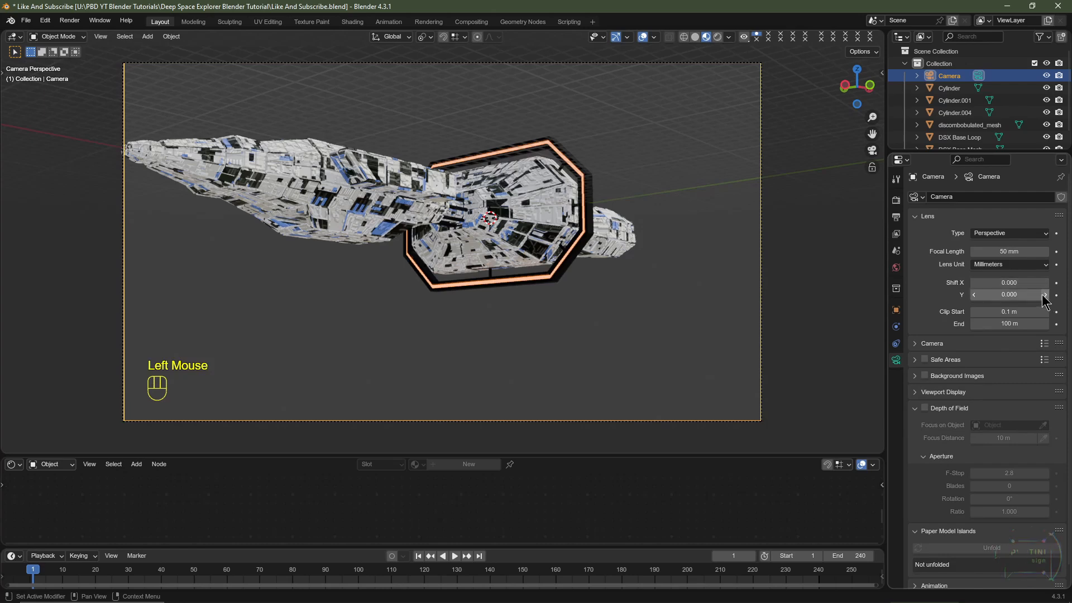
click(1001, 325)
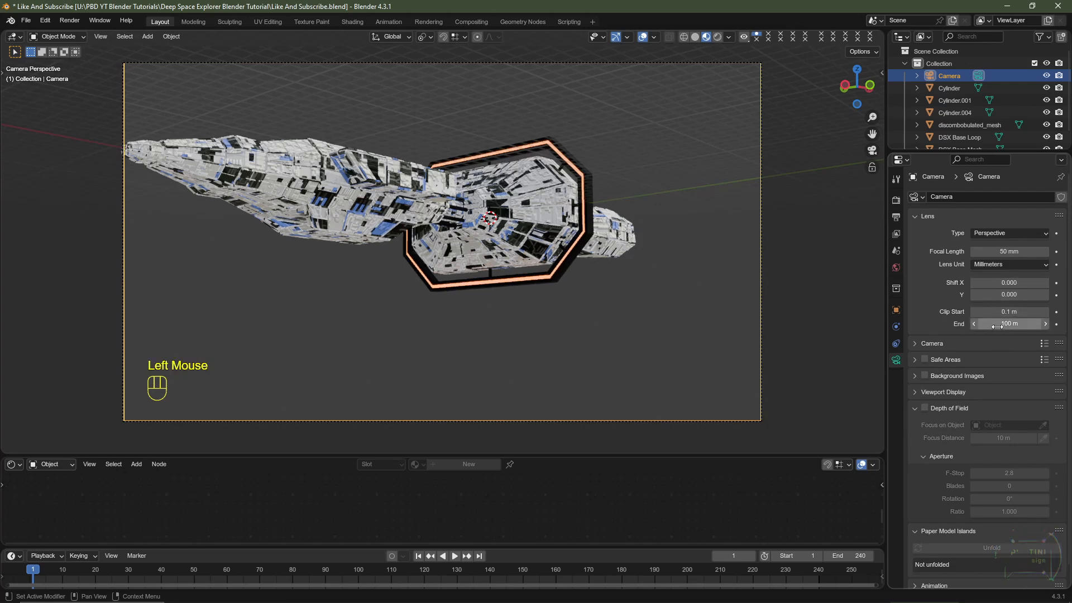
double_click(997, 325)
text(1000)
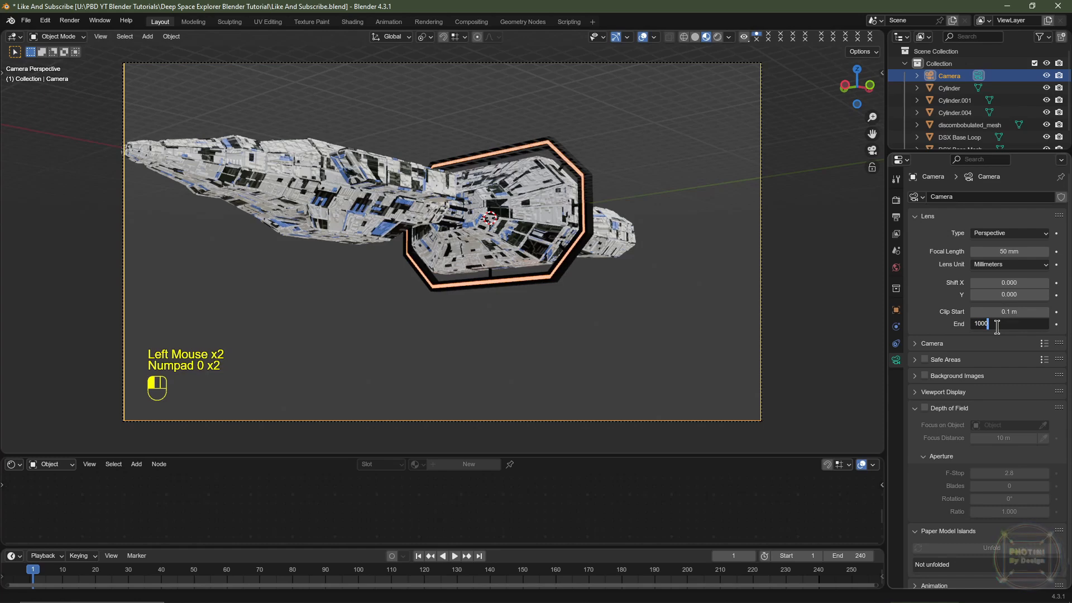
scroll(998, 325, up, 1)
scroll(997, 325, down, 1)
Adjust the camera to an X location of about -70.4 m, a Y rotation of 0° and an X rotation of about 99.16°
click(896, 309)
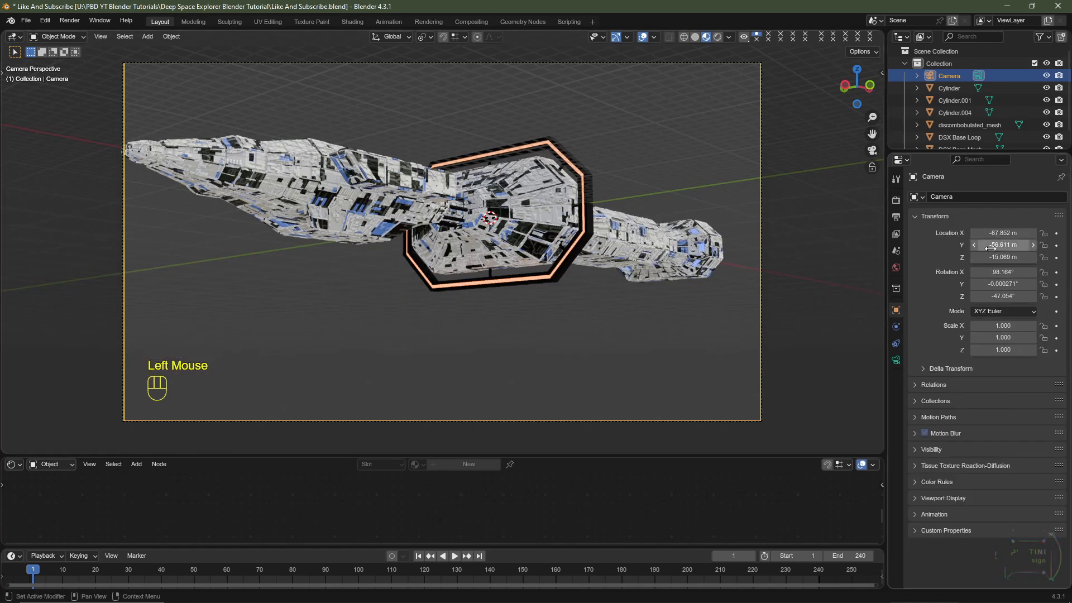
mouse_move(1004, 233)
mouse_down()
mouse_move(978, 233)
mouse_move(1000, 233)
mouse_up()
click(1005, 283)
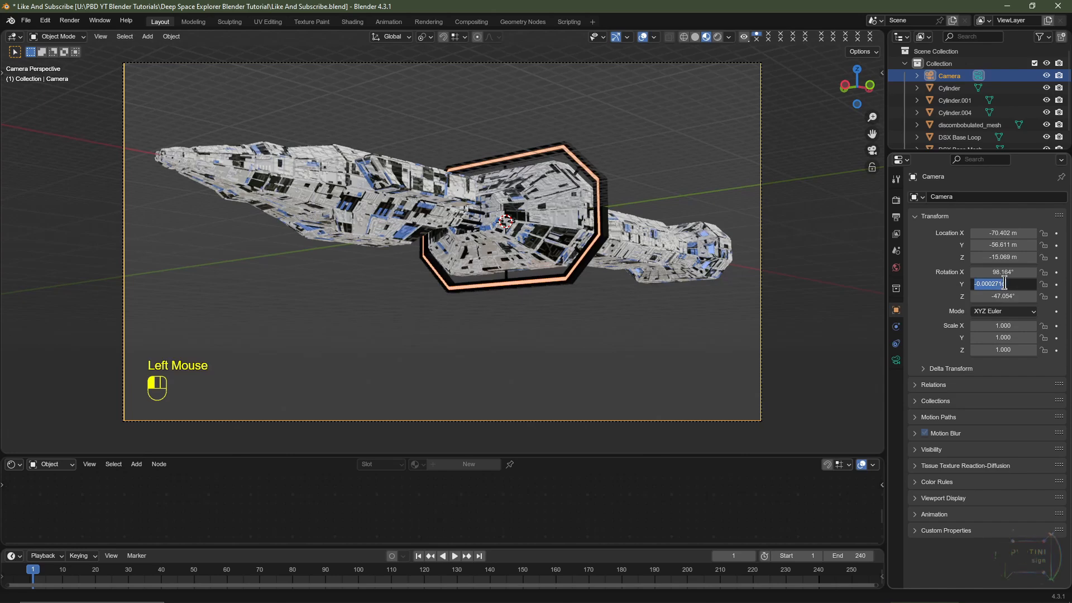
text(0)
key(Return)
drag(1003, 272, 1011, 271)
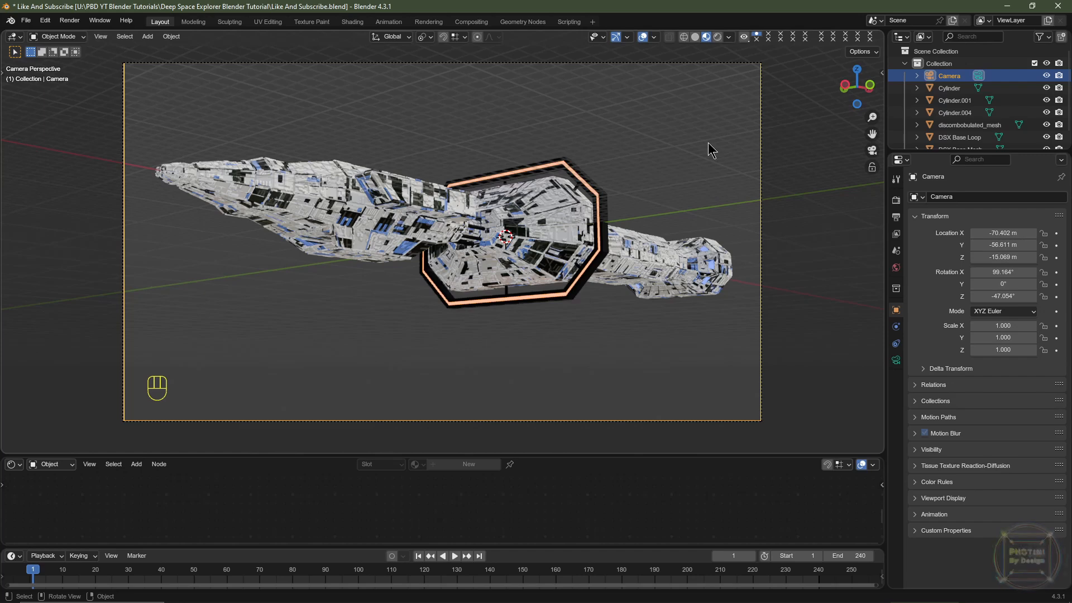
Add a Sun light and raise it along Z to about 11 m above the ship's centre
key(shift+a)
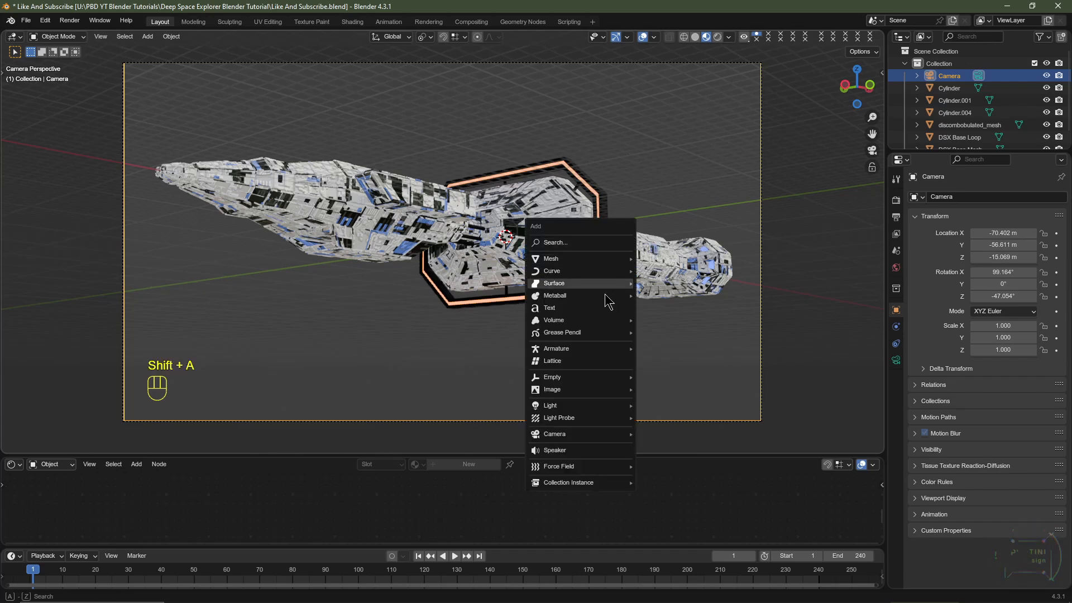
mouse_move(607, 407)
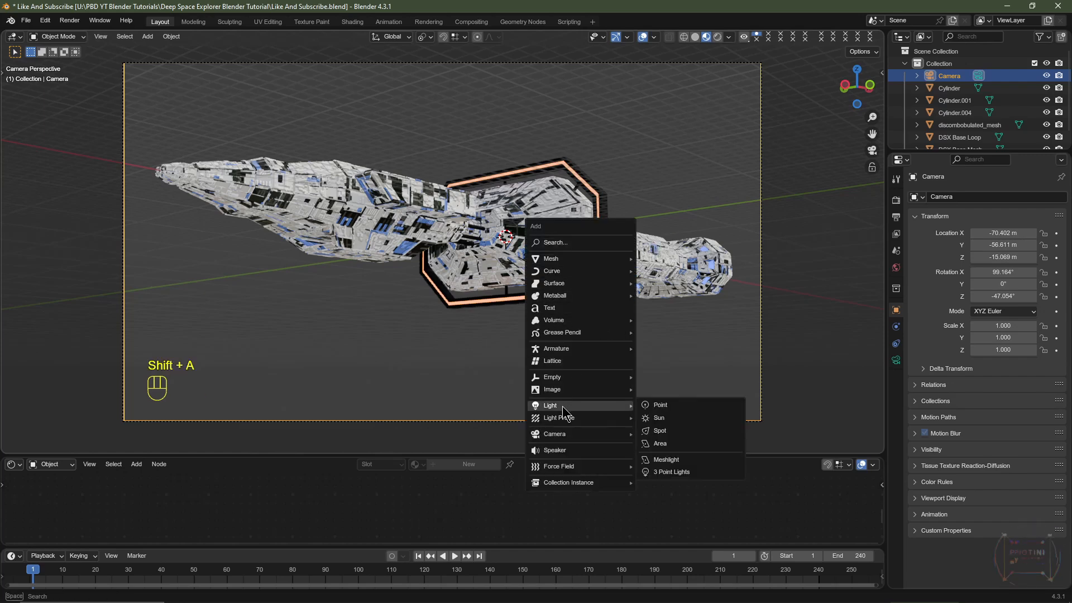
click(663, 418)
key(t)
key(g)
key(z)
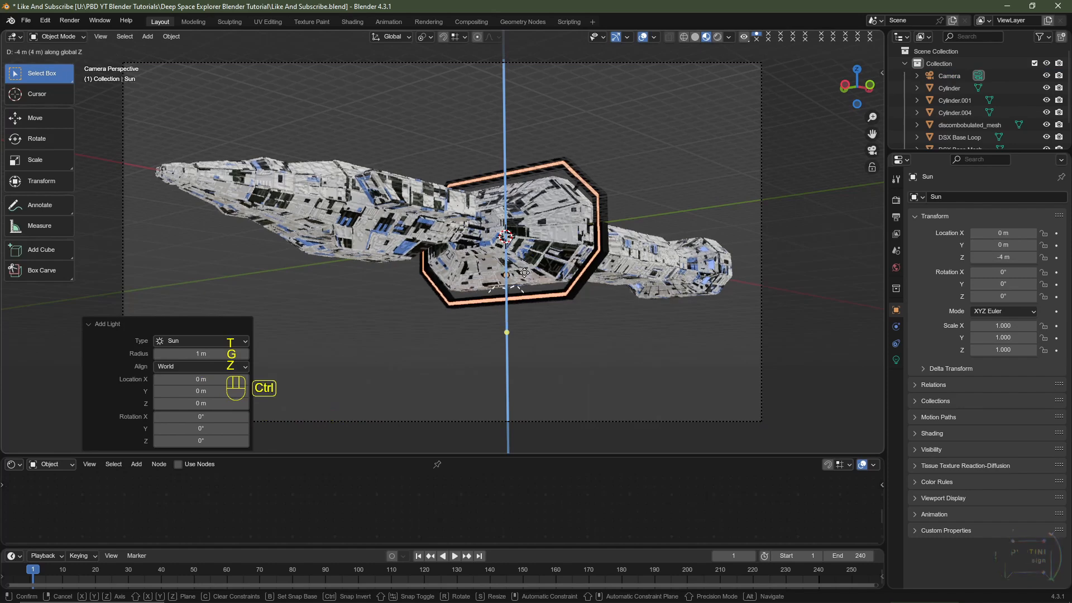
click(523, 217)
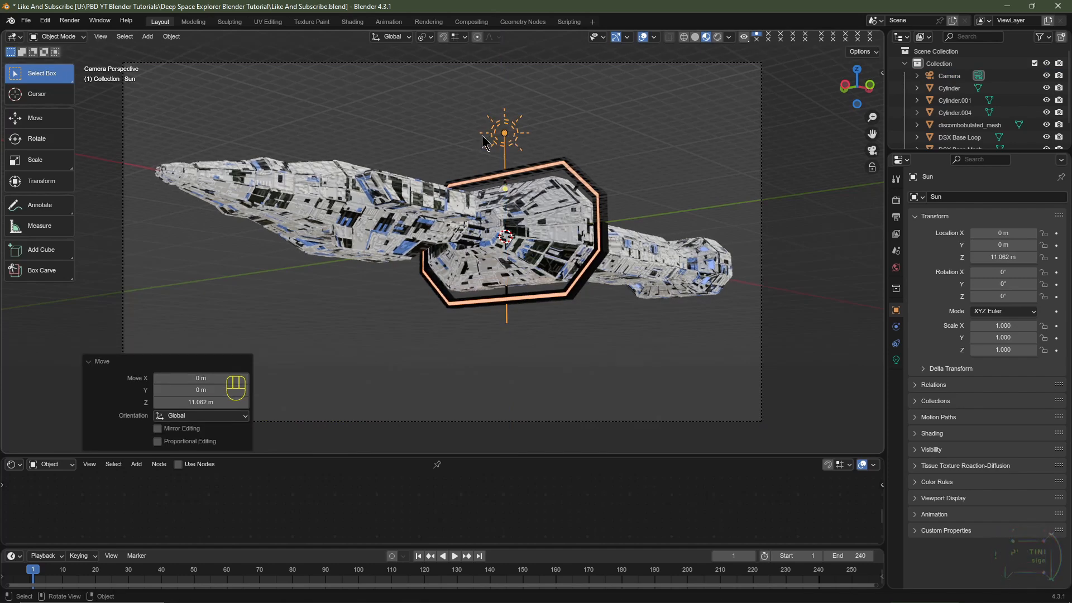
Switch the viewport to rendered shading and set the Sun's X rotation to 45°
click(718, 37)
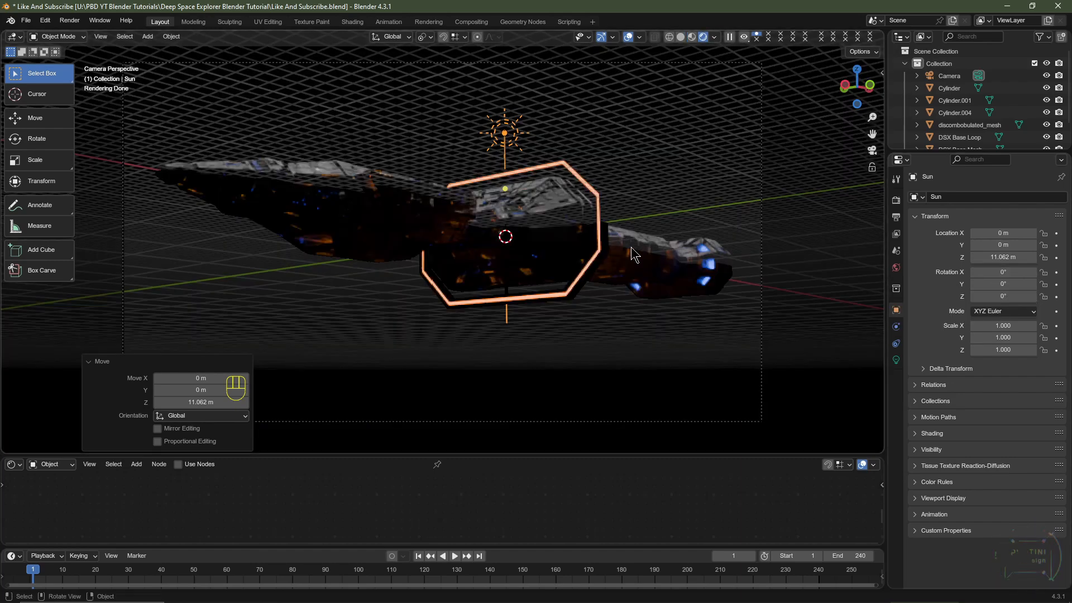
drag(981, 272, 998, 272)
click(998, 272)
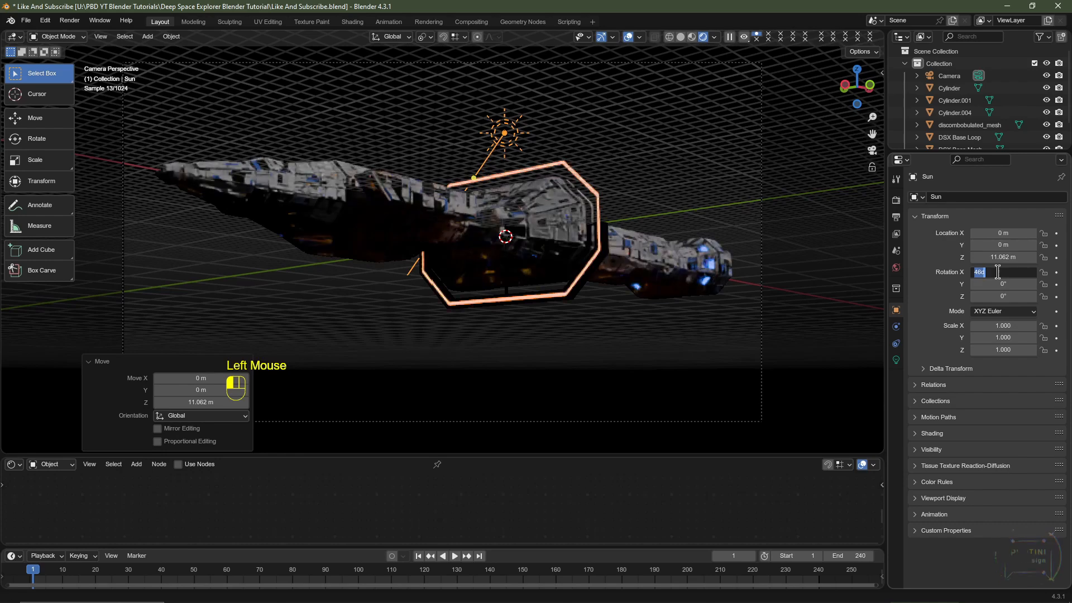
text(45)
key(Return)
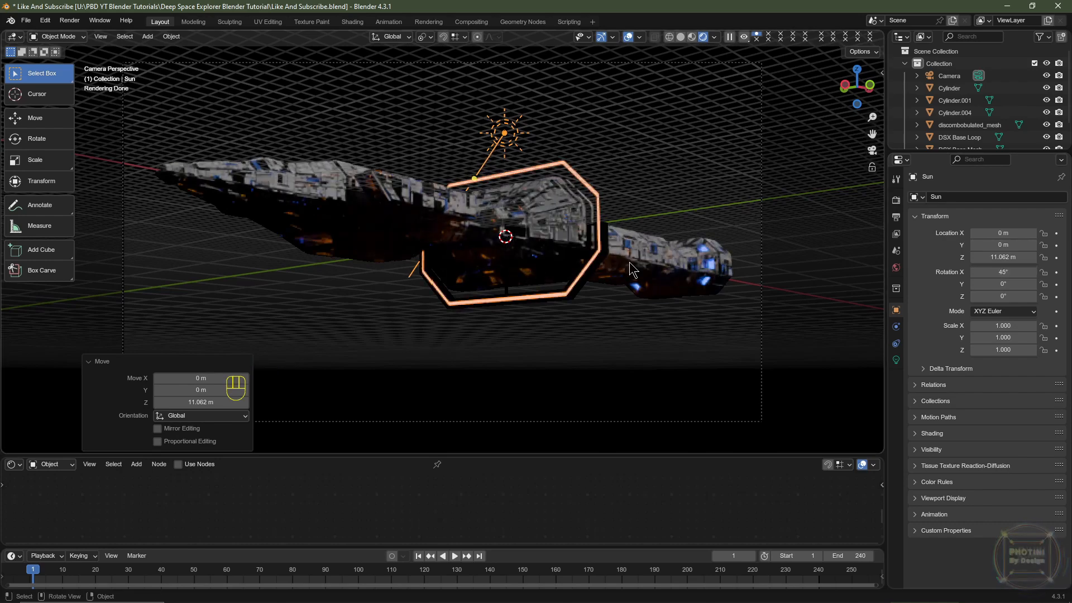
Set the sun light's rotation to -120° on Z and 70° on X
key(KP_7)
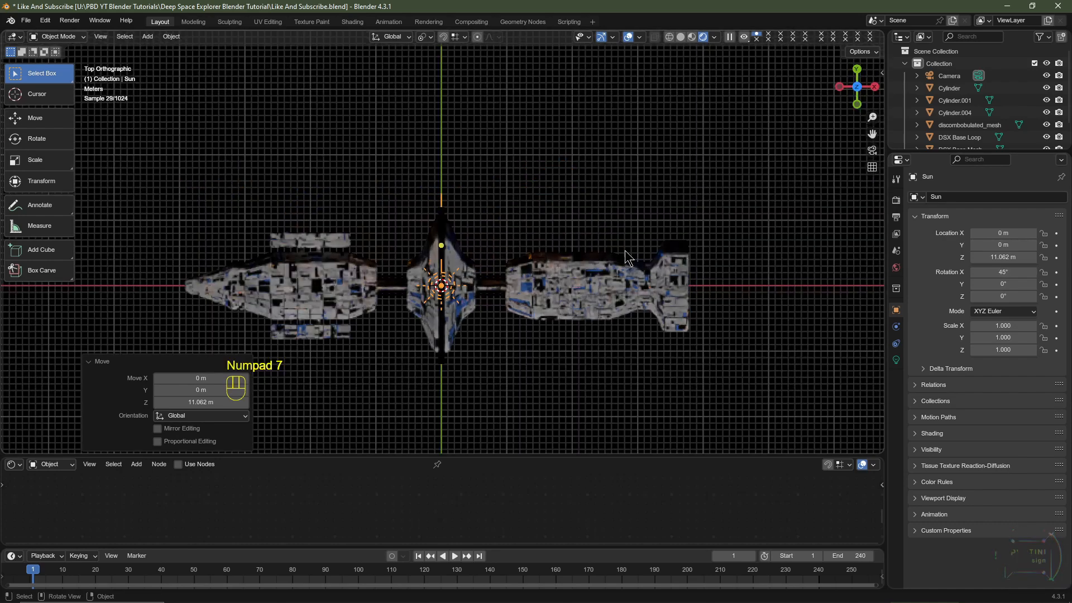
click(1009, 296)
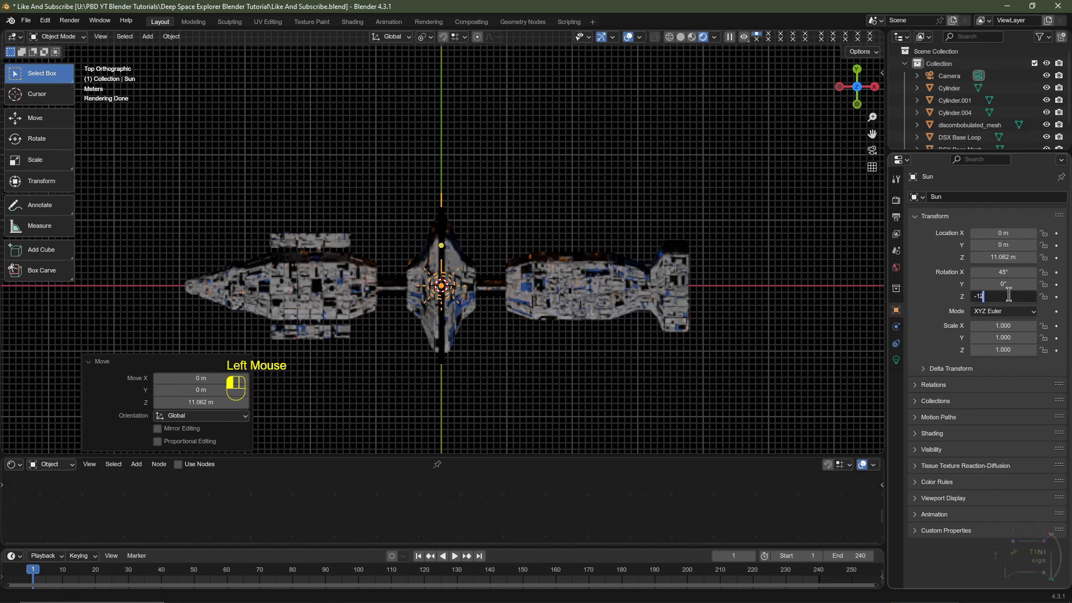
key(Return)
key(KP_0)
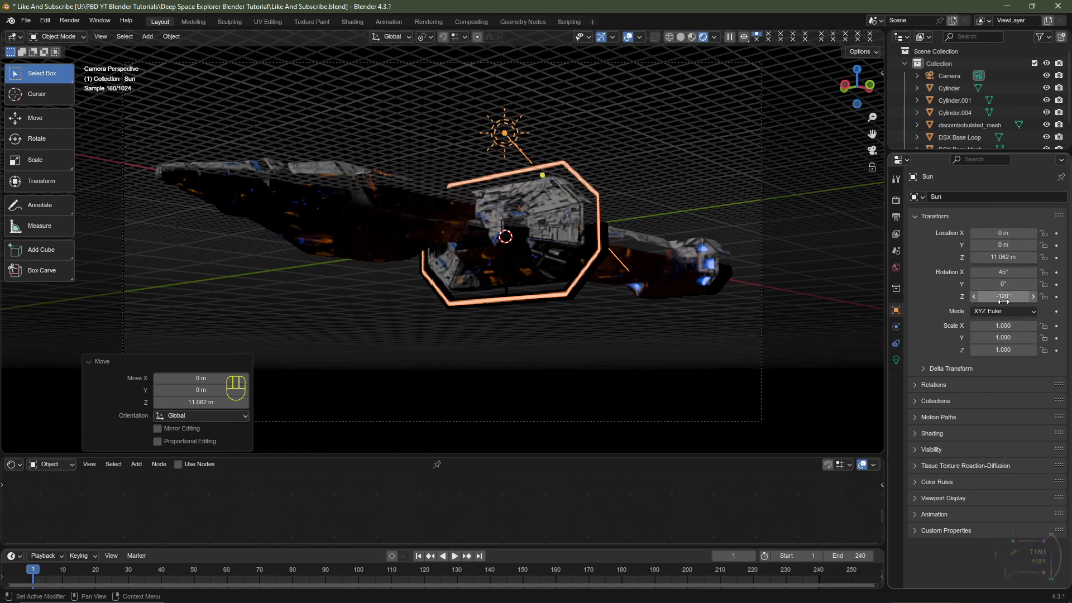
drag(1003, 272, 1037, 272)
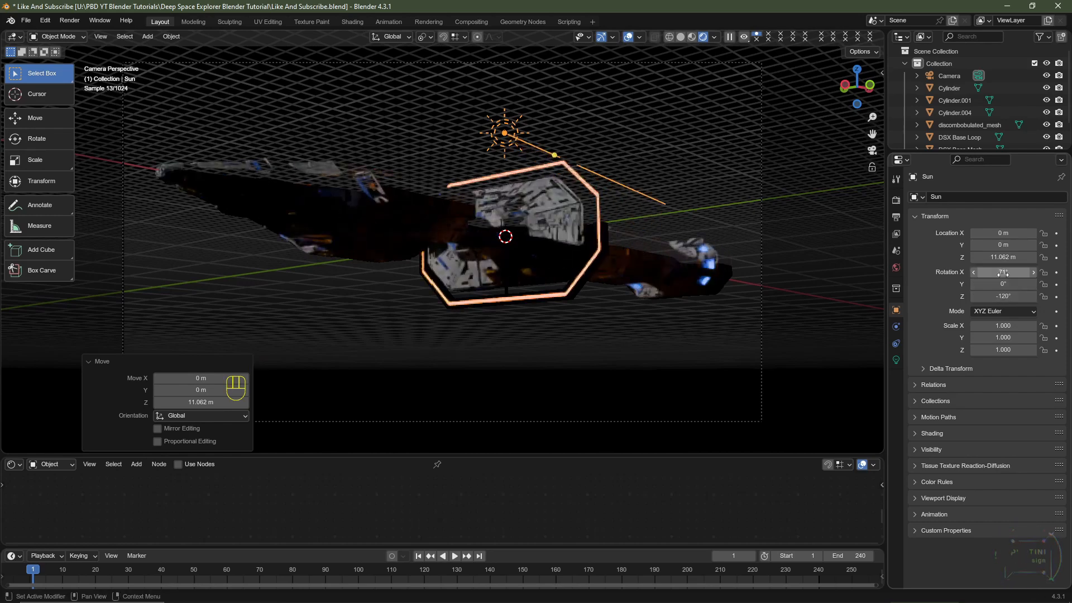
click(1004, 273)
text(70)
key(Return)
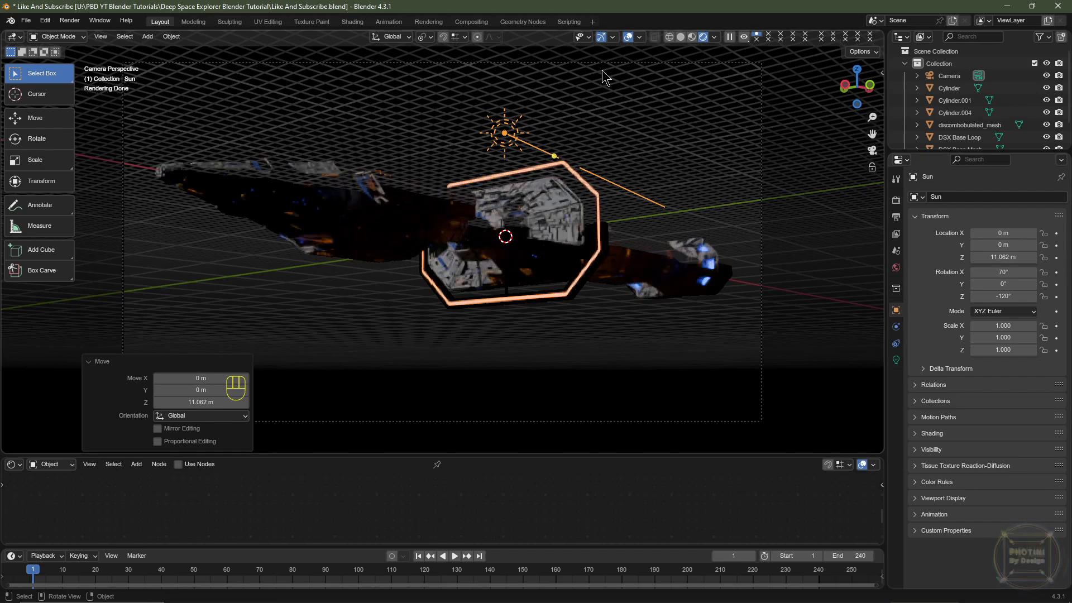
Hide the viewport overlays to examine the ship's lighting in the camera view, and restore them
click(628, 37)
shift+middle_drag(552, 158, 591, 139)
scroll(610, 110, up, 5)
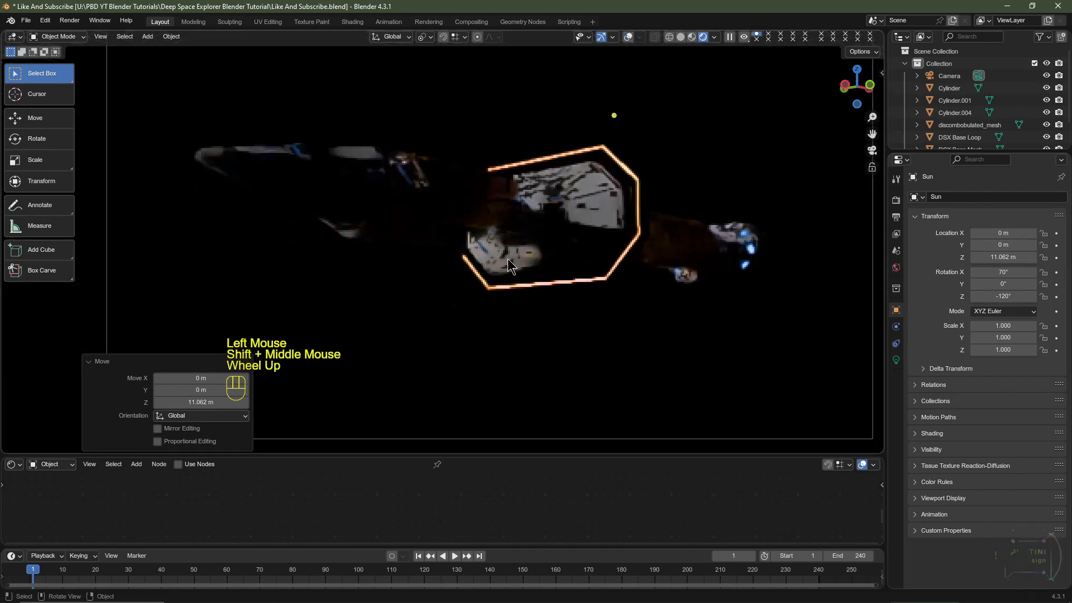
scroll(551, 267, down, 2)
shift+middle_drag(551, 267, 475, 307)
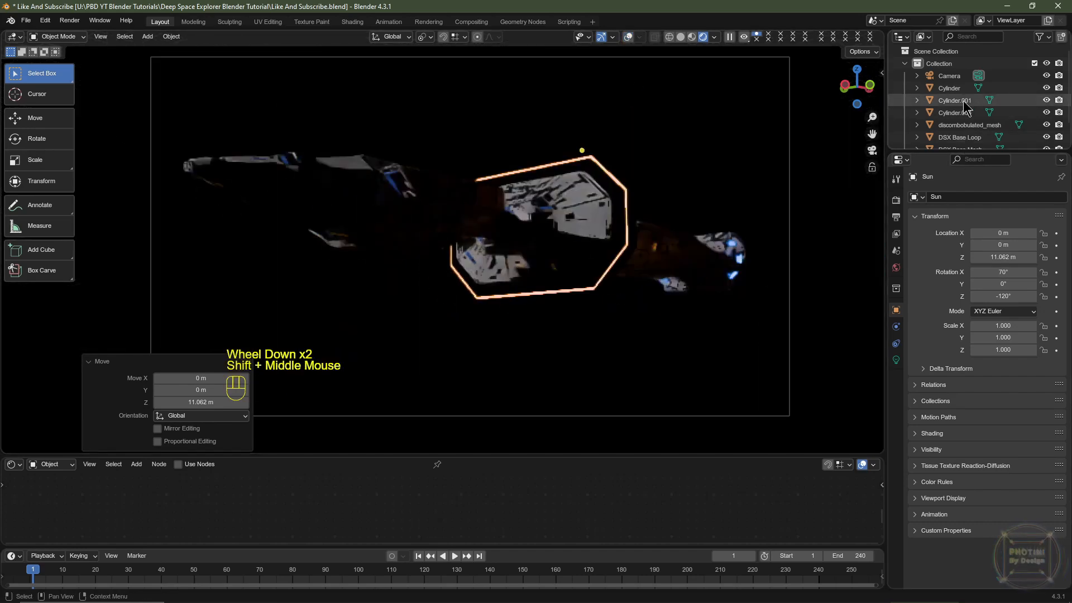
click(628, 36)
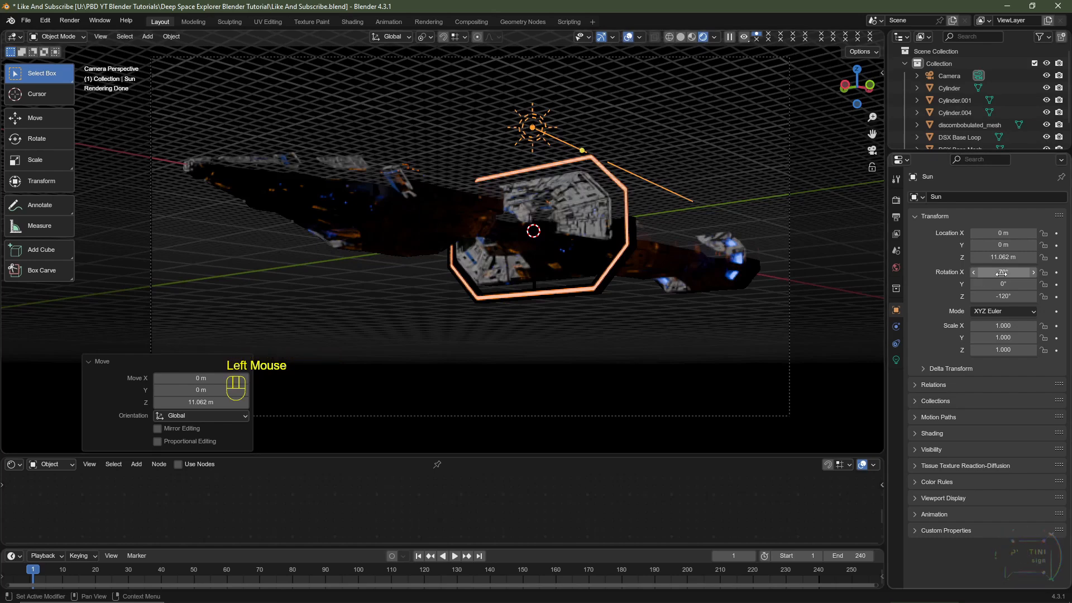
Raise the sun light's strength to 10, and settle on a strength of 7.5
click(896, 360)
click(1022, 276)
text(10)
key(Return)
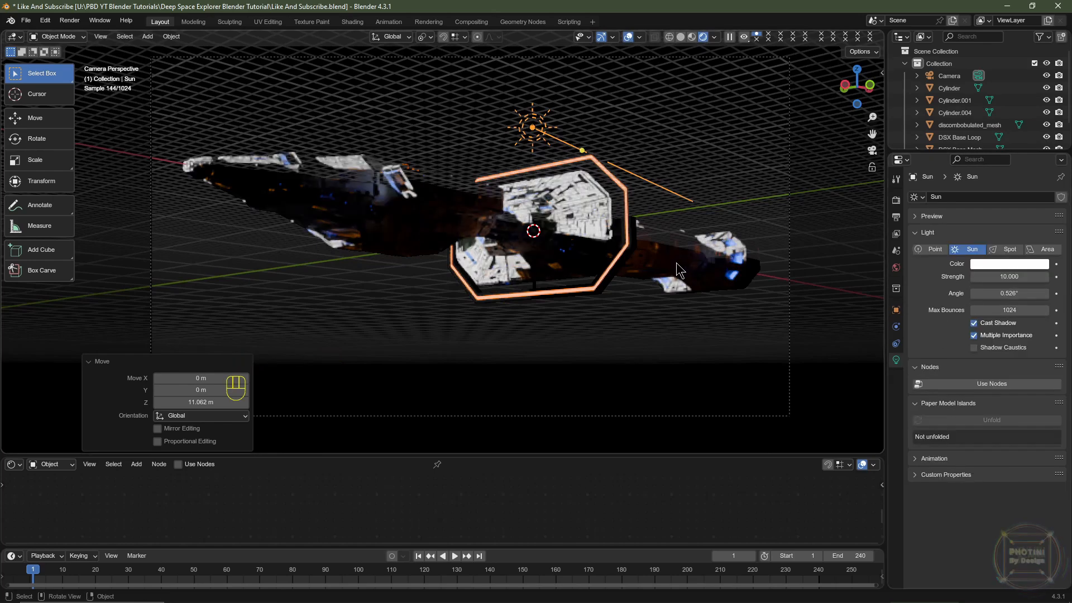
scroll(670, 270, up, 3)
click(1013, 277)
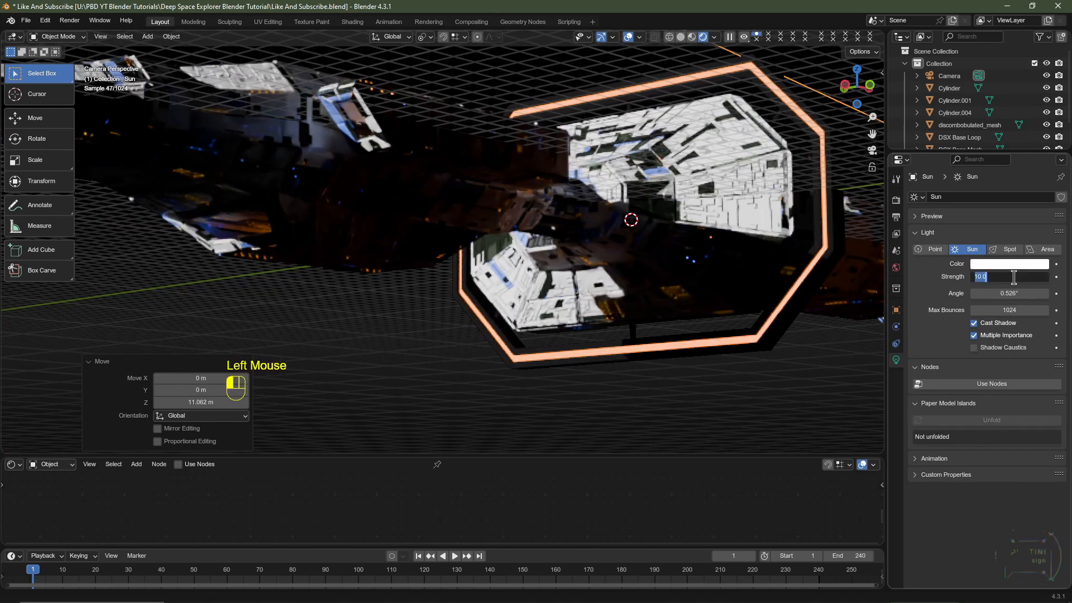
text(7.5)
key(Return)
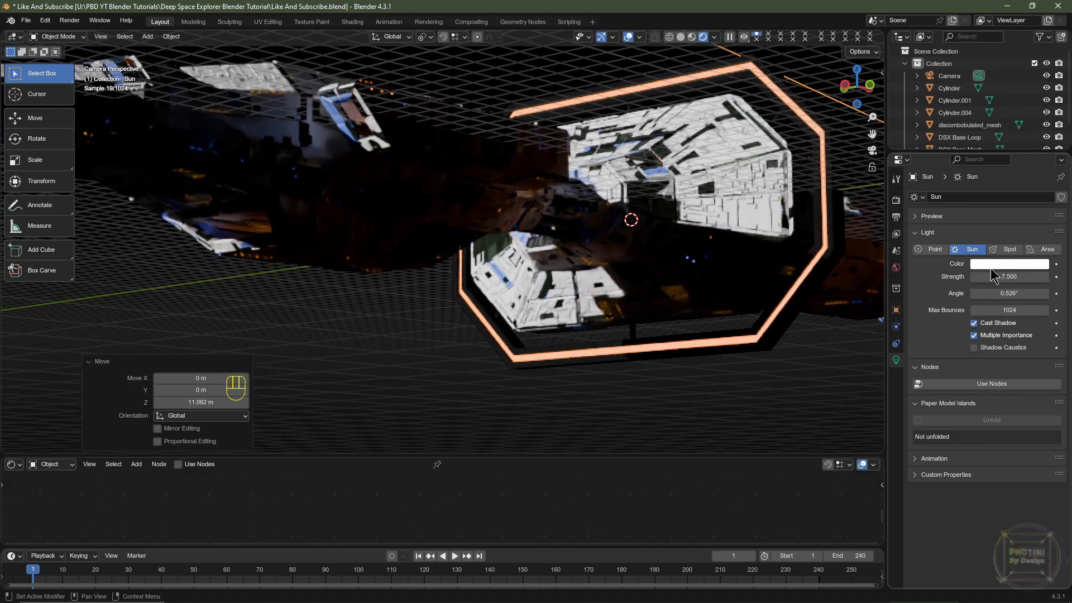
Tint the sun light's colour a pale warm cream (#FFE6C8)
click(992, 266)
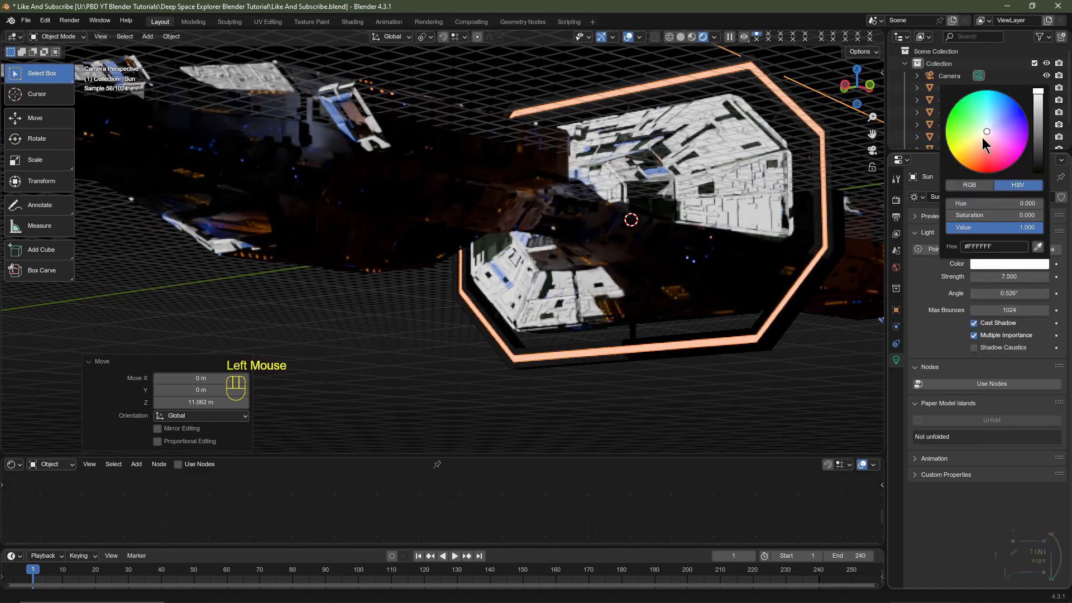
click(983, 137)
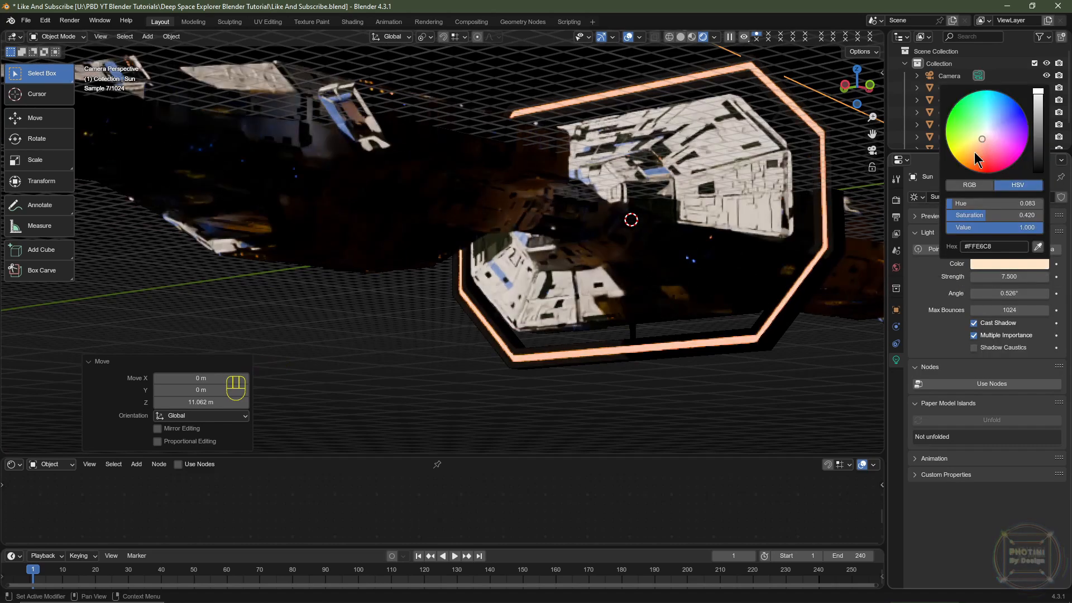
scroll(569, 214, down, 3)
shift+middle_drag(568, 213, 366, 291)
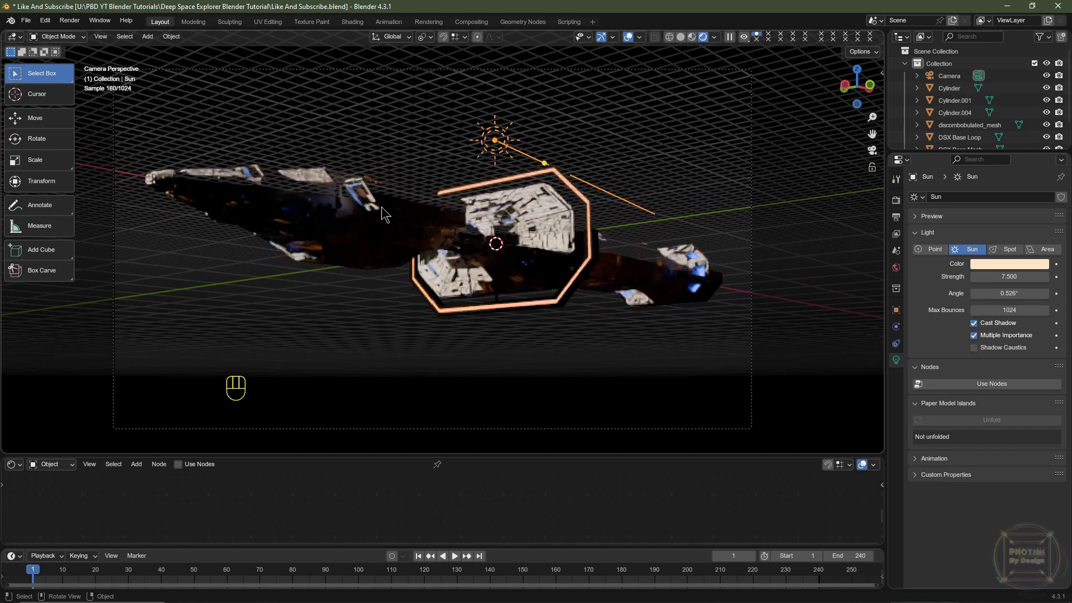
Add a second sun light and move it about 11.6 m straight down along Z, below the ship
key(shift+a)
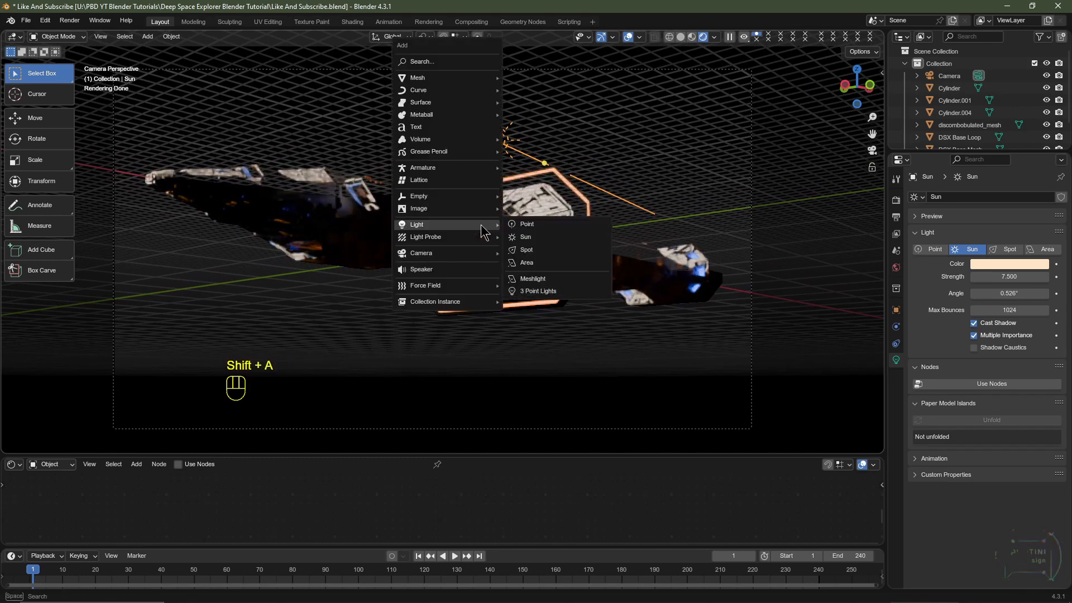
click(525, 237)
scroll(536, 290, down, 2)
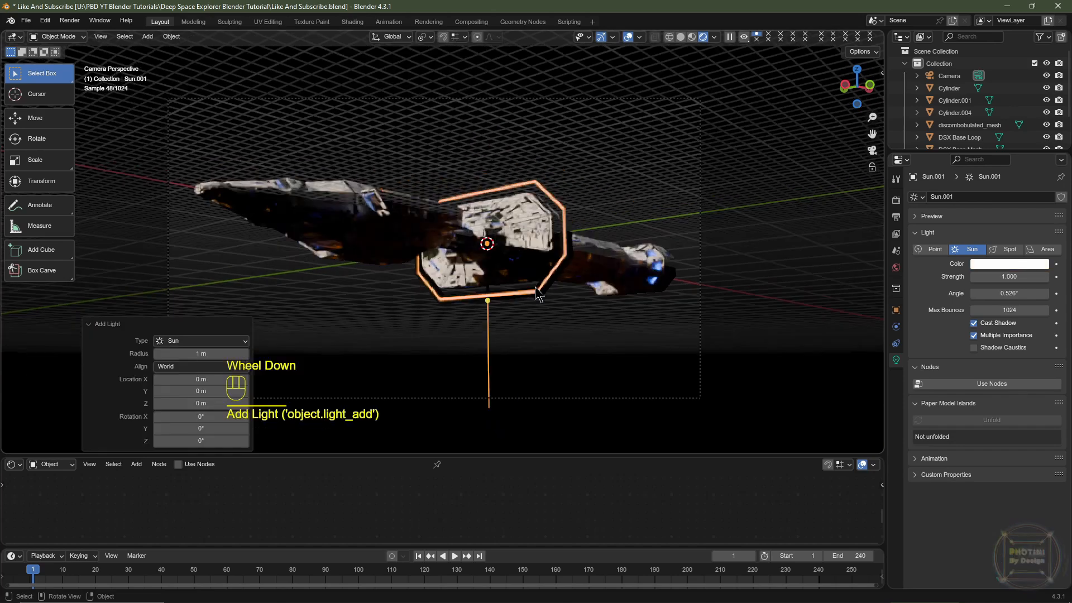
key(g)
key(z)
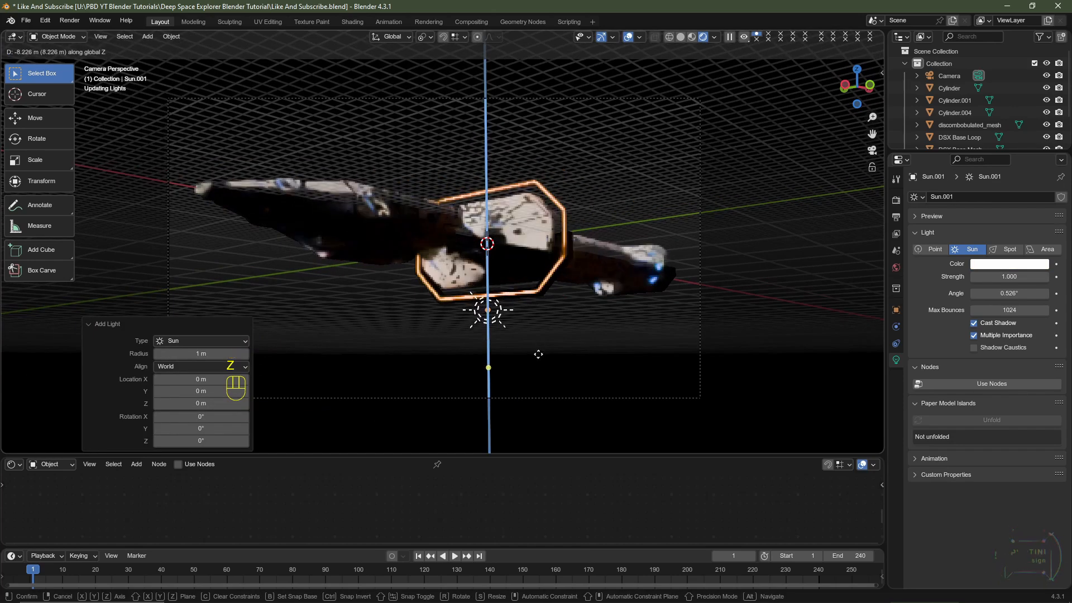
click(539, 379)
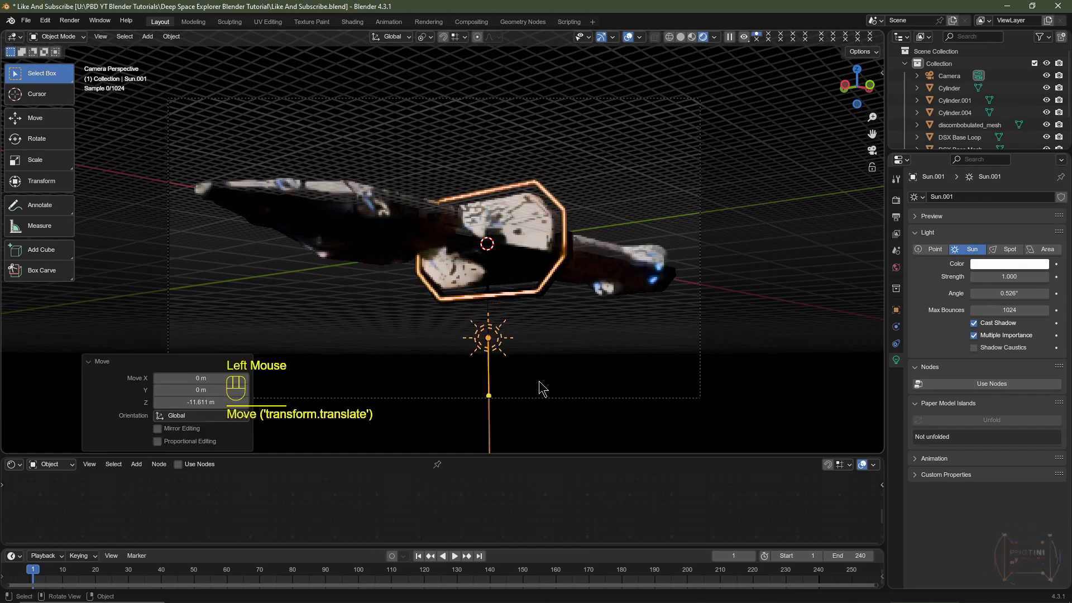
Rotate the second sun light 180° on X so that it shines upward at the ship
click(896, 311)
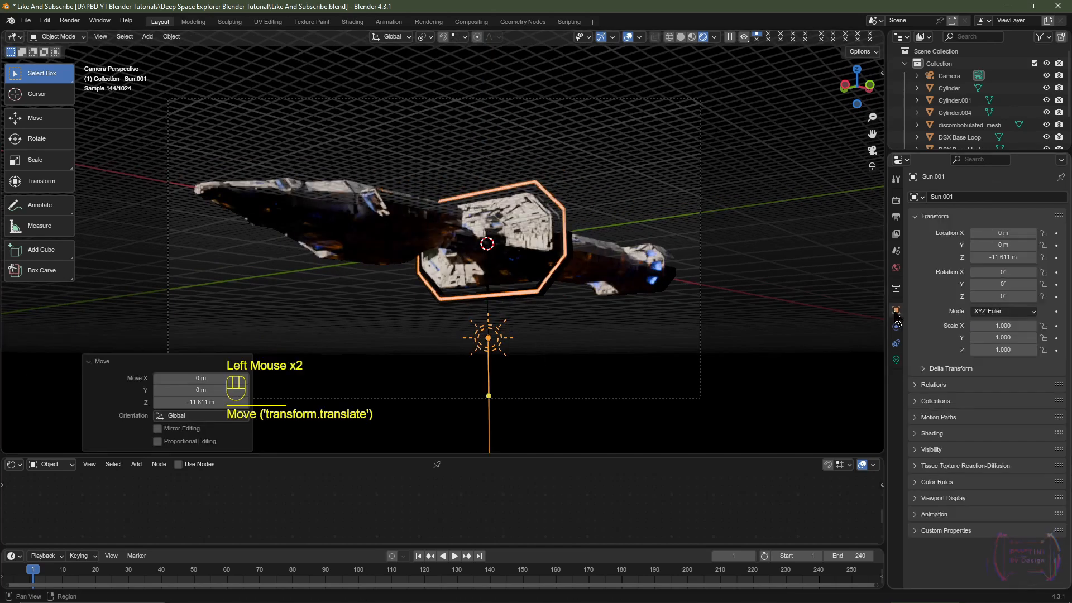
click(1004, 271)
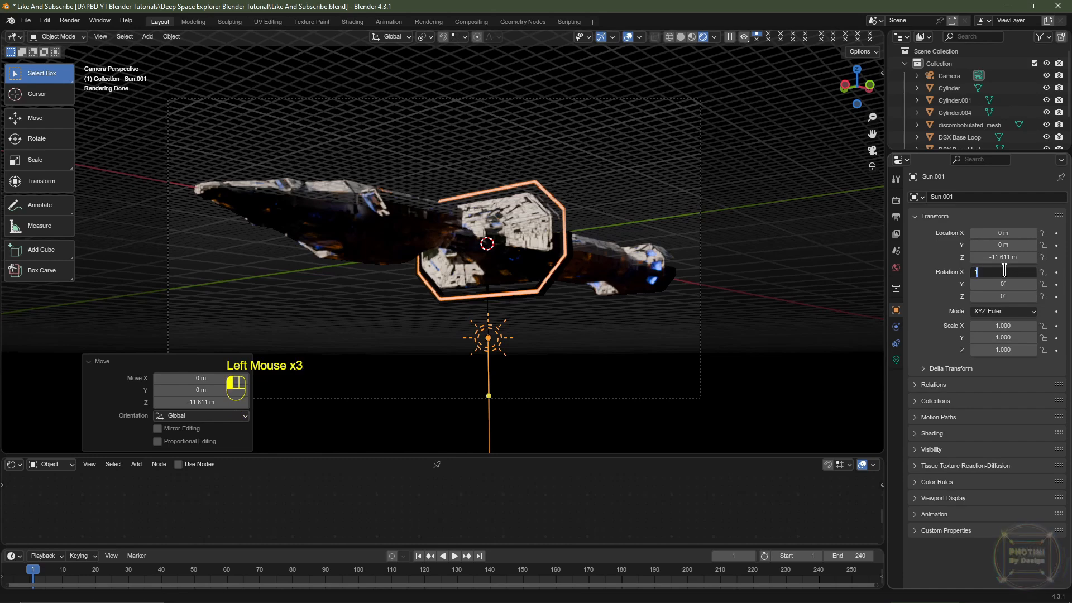
text(180)
key(Return)
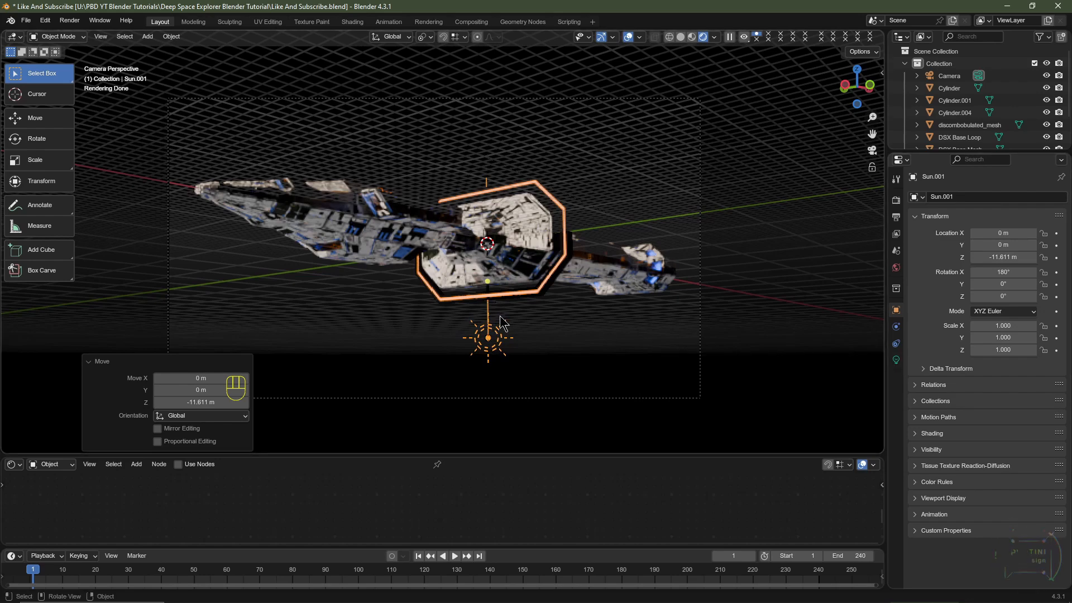
Colour the second sun light light blue (#70ADFF) and set its angle to 175°
middle_click(895, 357)
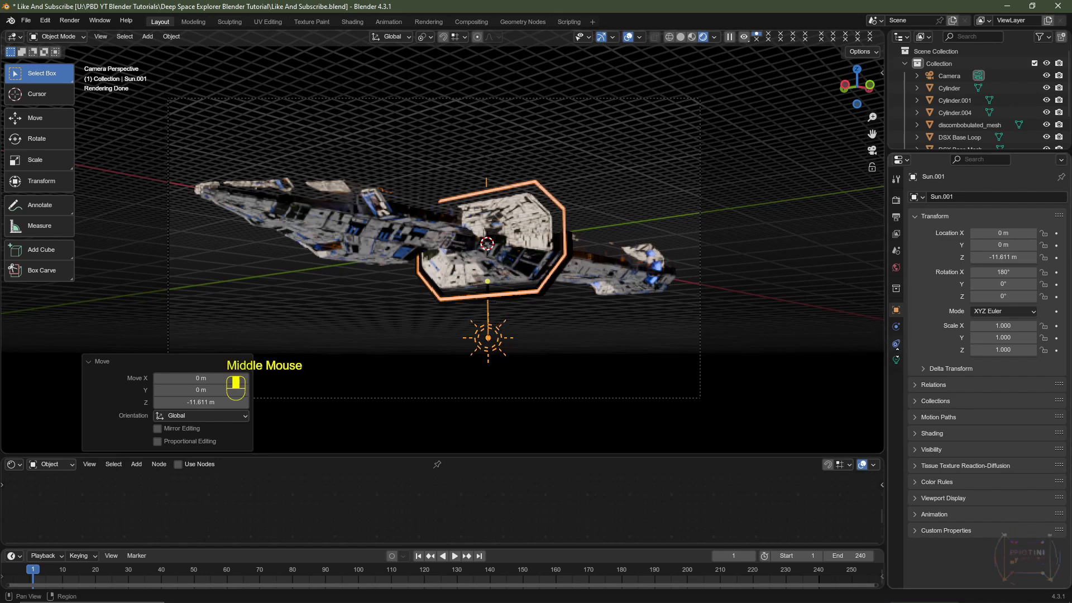
click(896, 360)
click(997, 263)
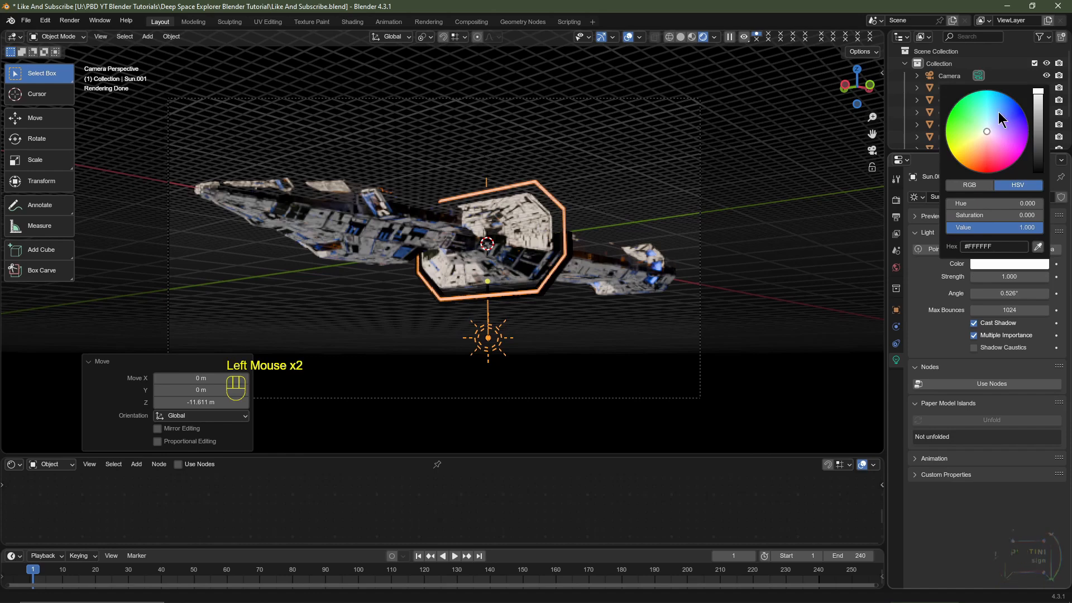
drag(998, 112, 1000, 106)
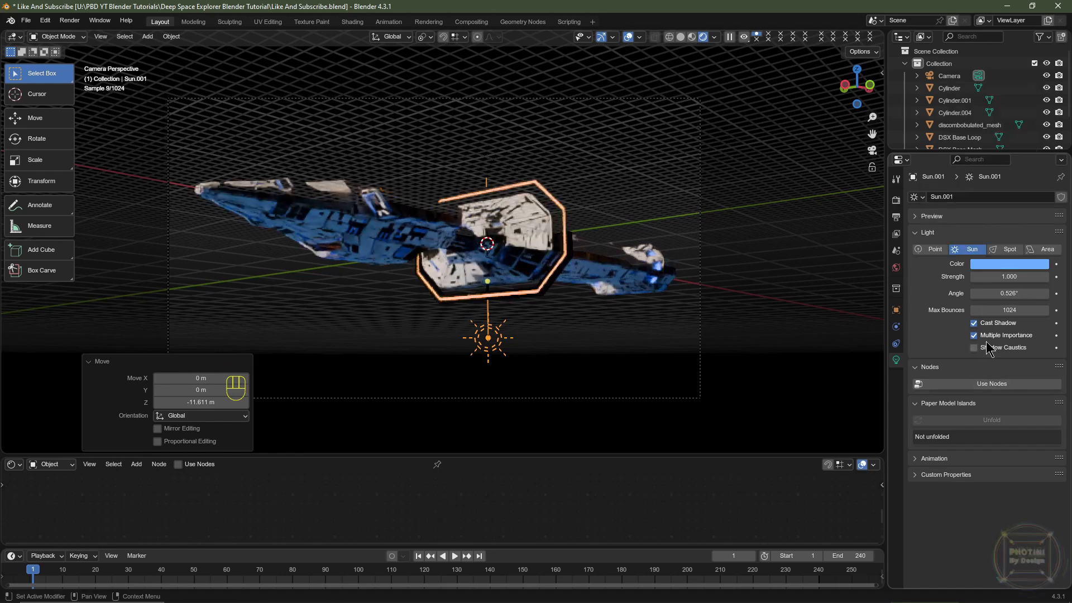
click(1000, 292)
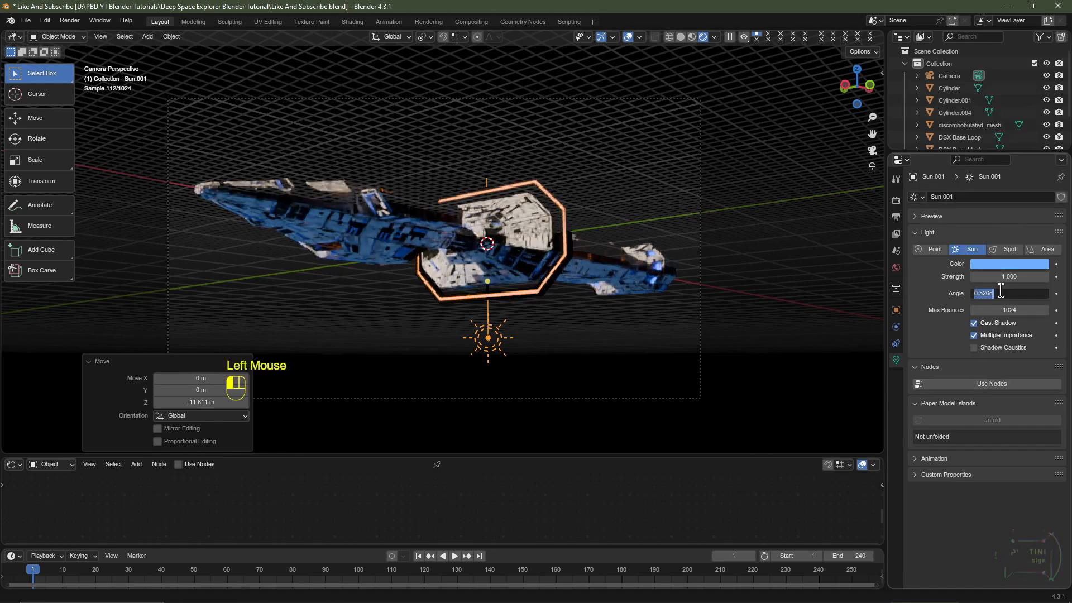
text(175)
key(Return)
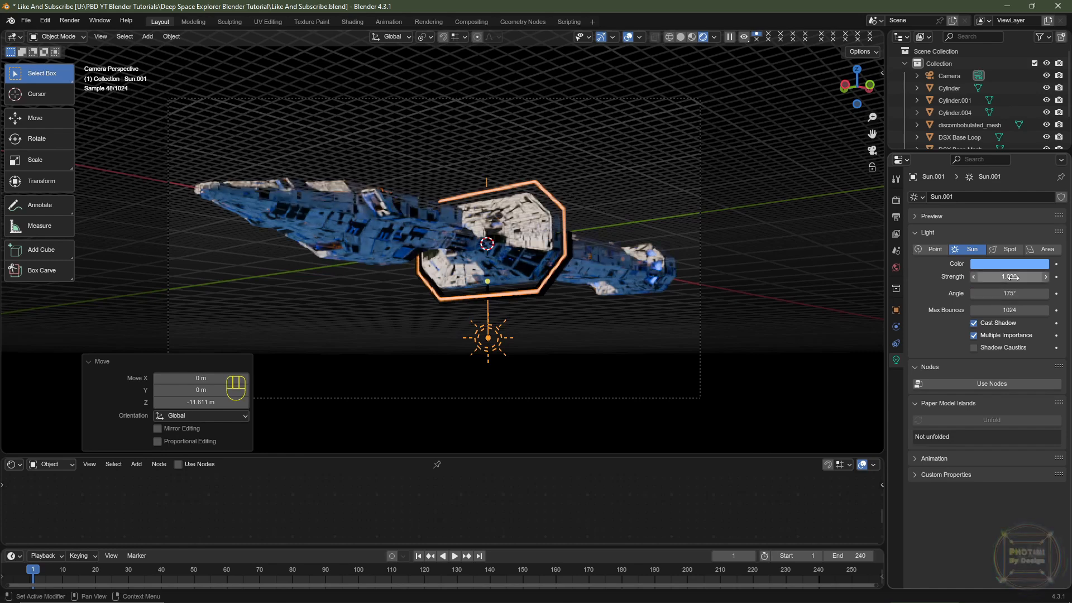
Set the second sun light's strength to 0.25 and deepen its colour to a stronger blue
click(1013, 276)
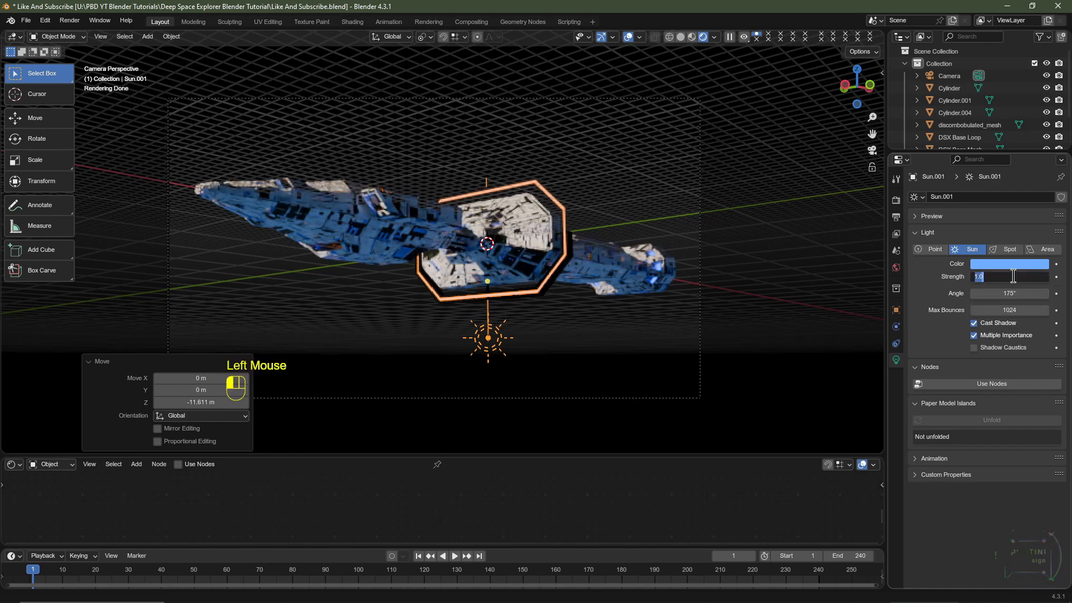
key(Return)
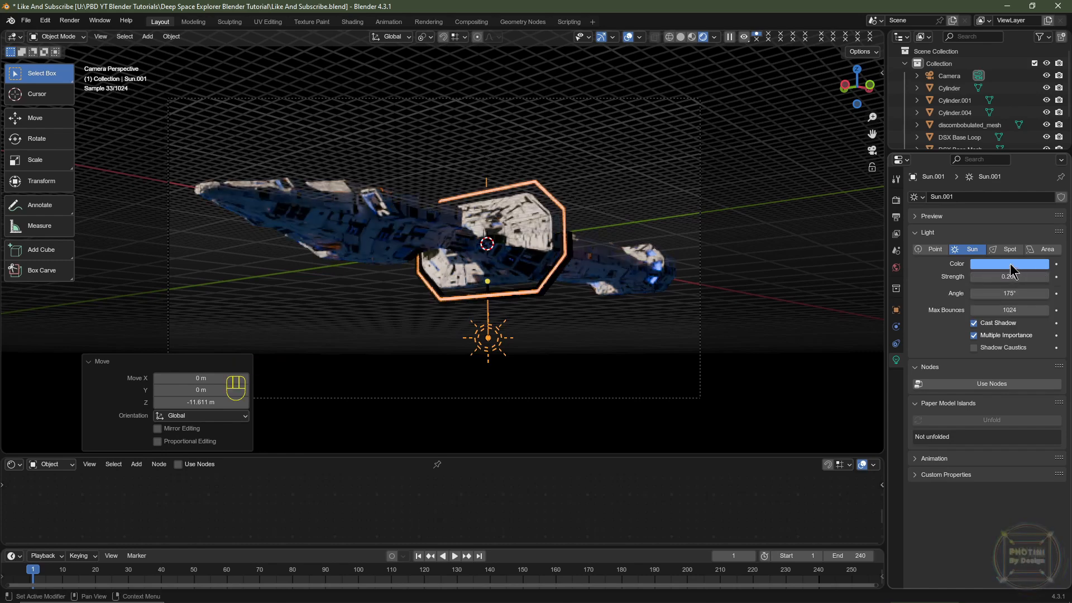
click(1011, 266)
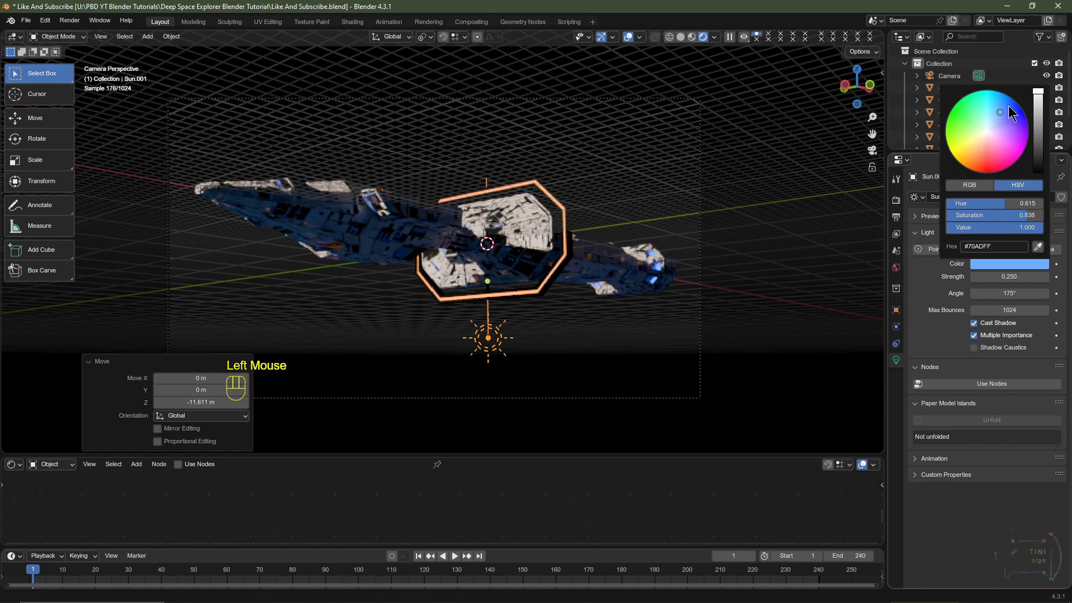
click(1007, 105)
Lower the strength of the blue light beneath the ship to 0.05
click(1005, 277)
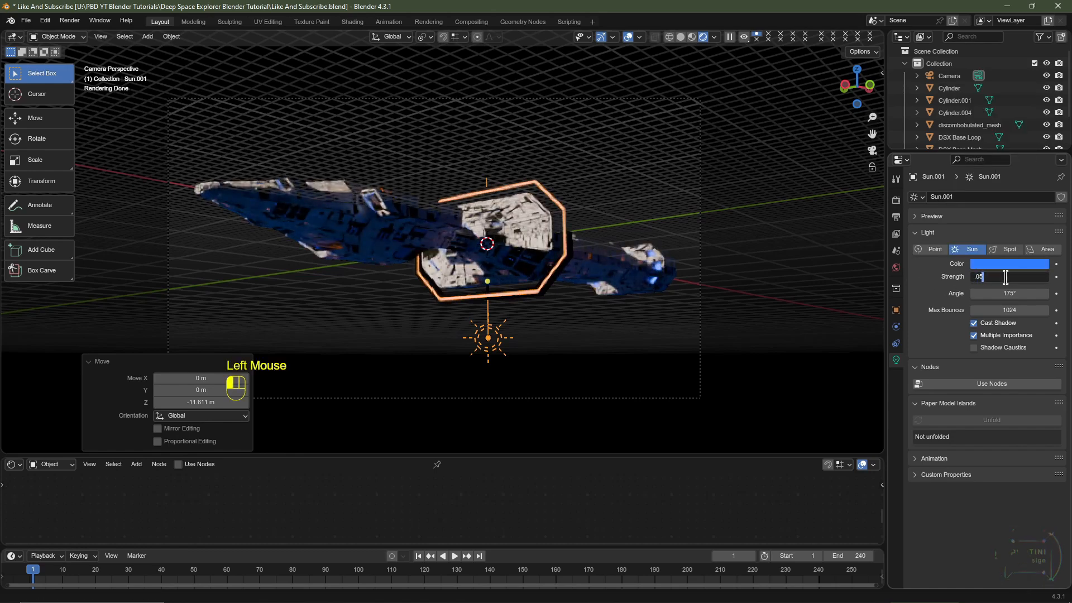
text(.05)
key(Return)
Set the X rotation of the warm key sun light above the ship to 80°
middle_drag(358, 201, 342, 177)
scroll(422, 301, up, 2)
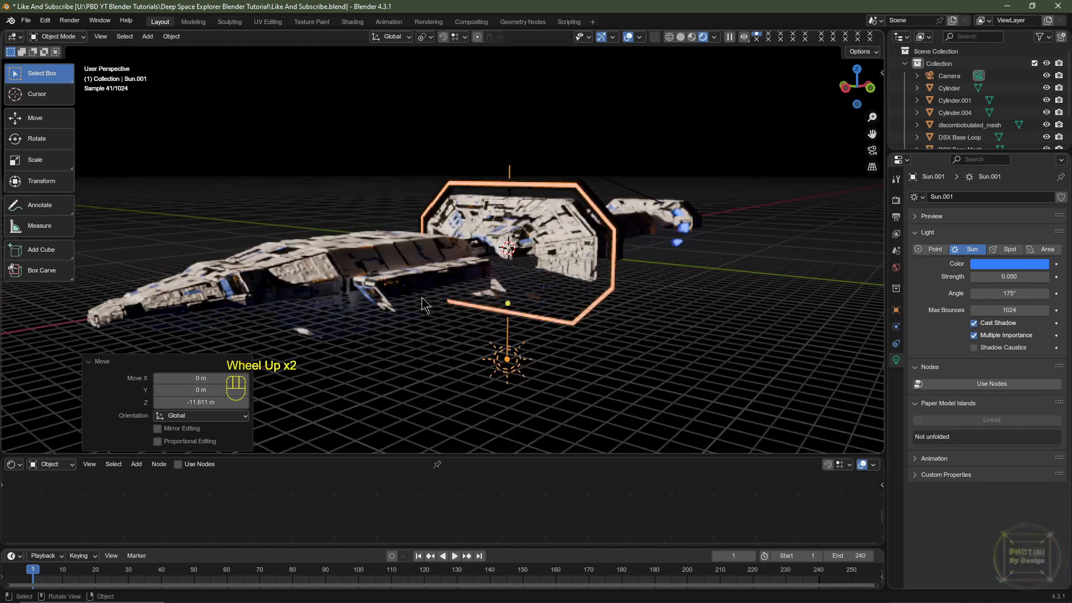
scroll(374, 300, down, 1)
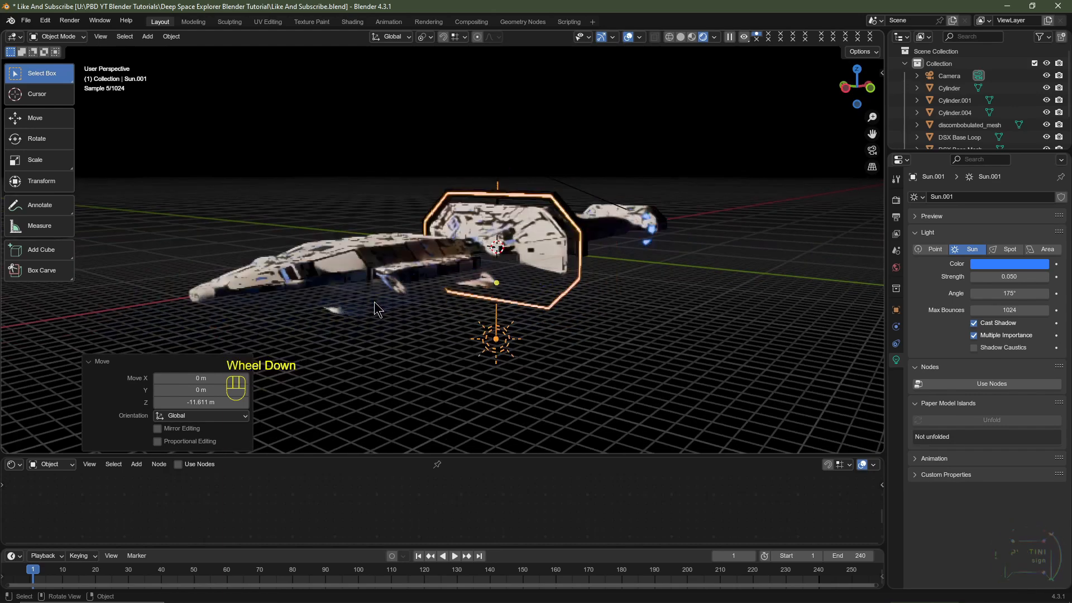
scroll(466, 226, up, 1)
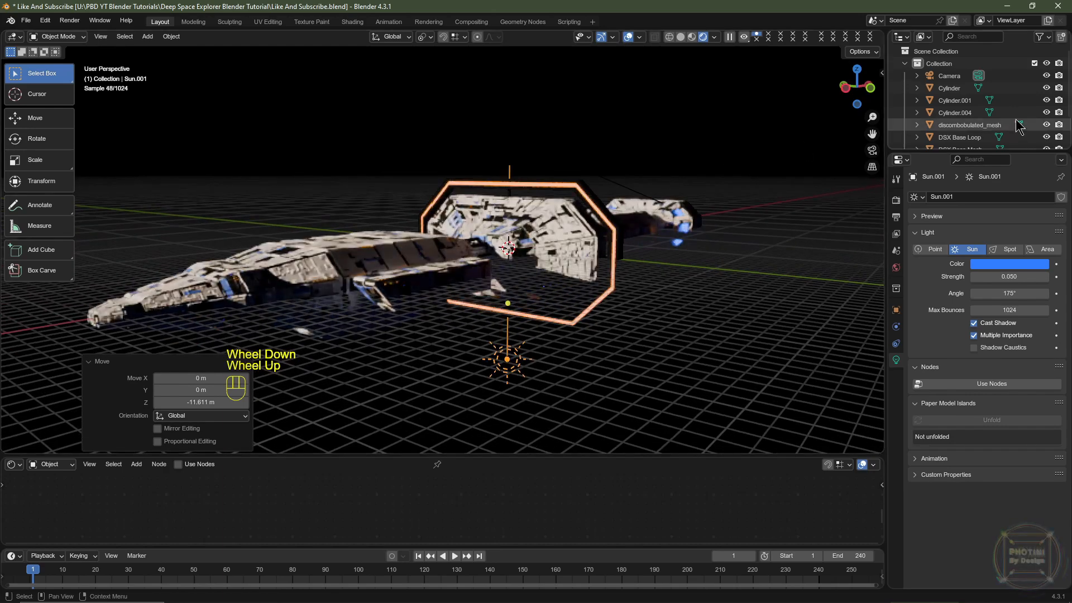
scroll(1016, 126, down, 1)
click(967, 124)
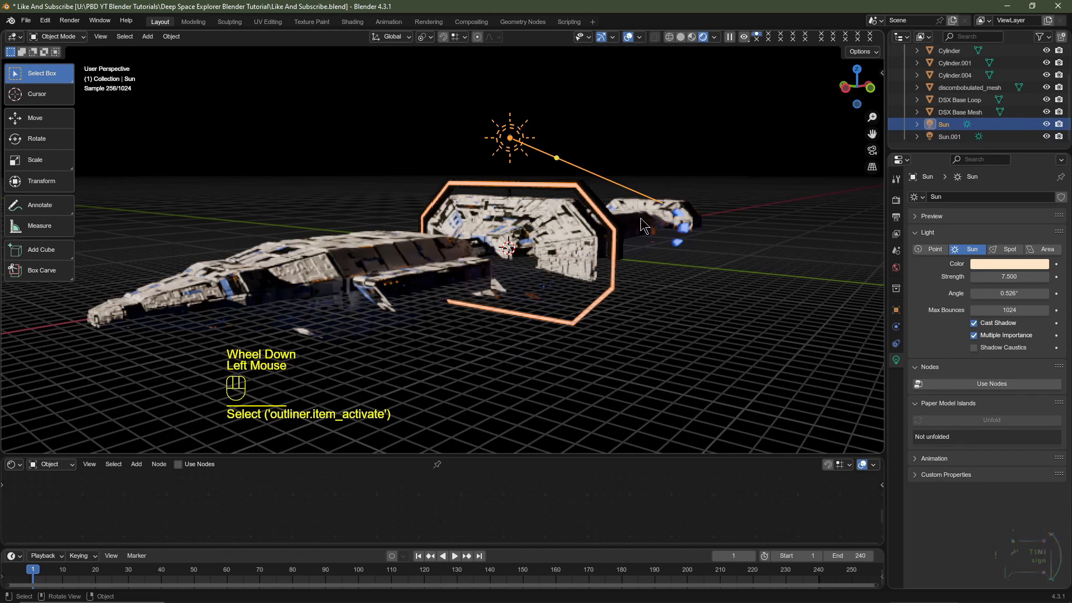
click(896, 309)
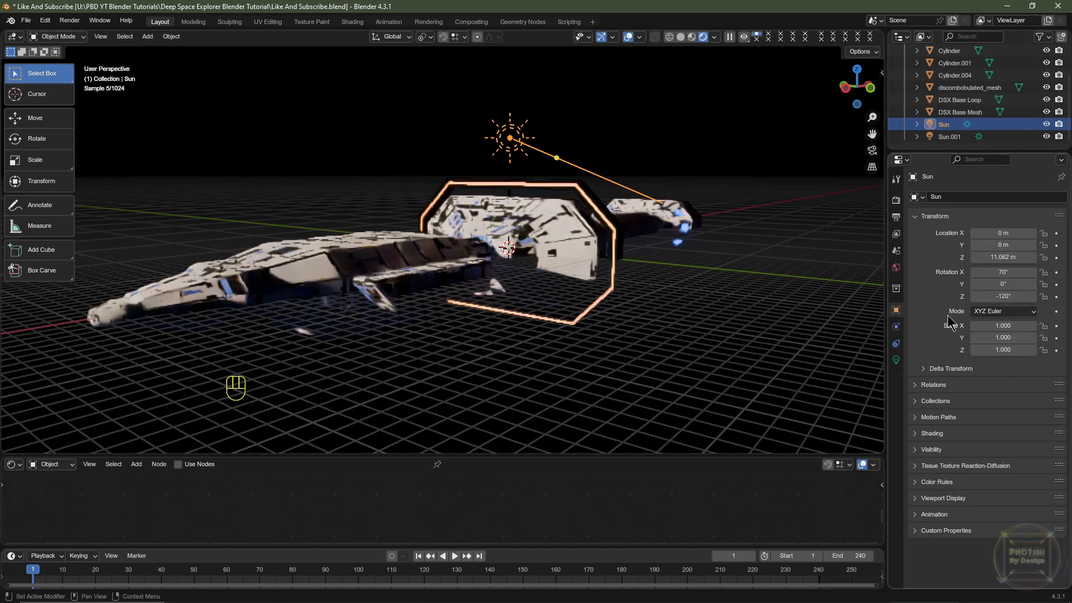
click(999, 272)
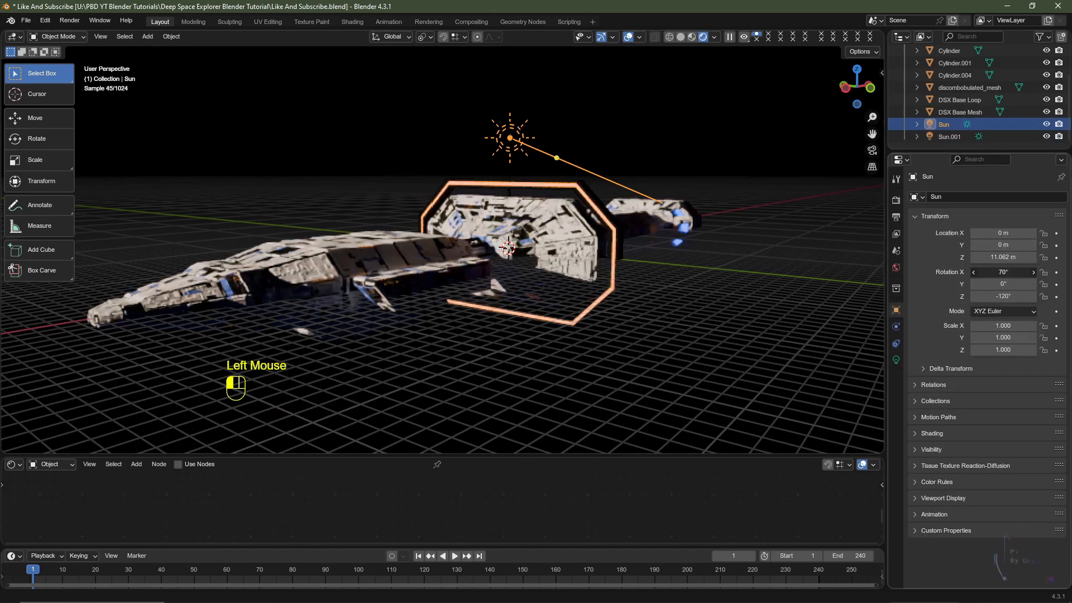
click(994, 272)
text(80)
key(Return)
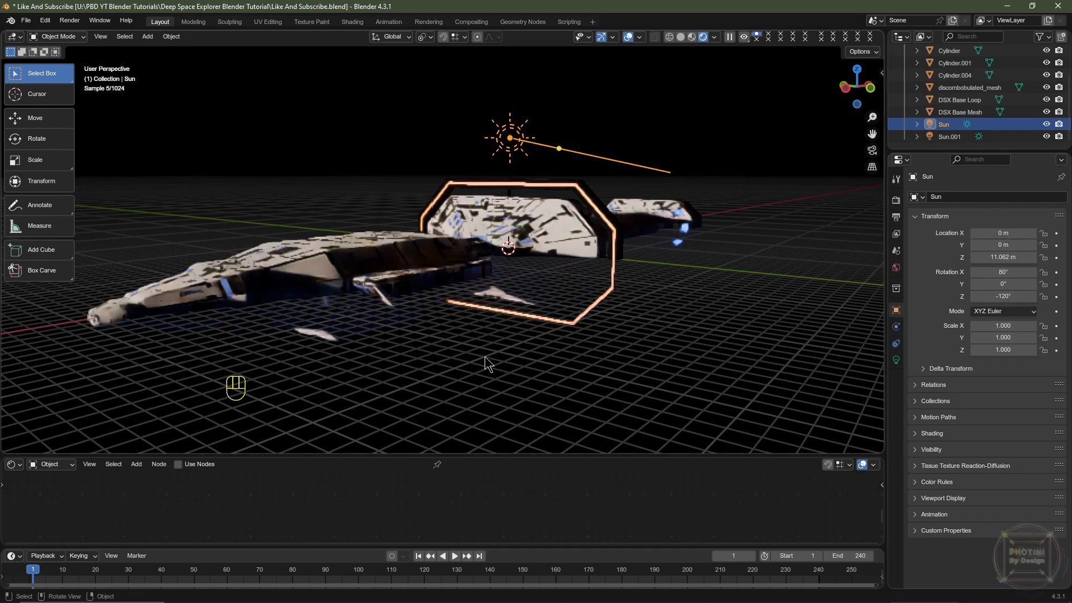
Try an emission strength of 100 on the ring's Emission Orange material, and settle on 50
click(610, 140)
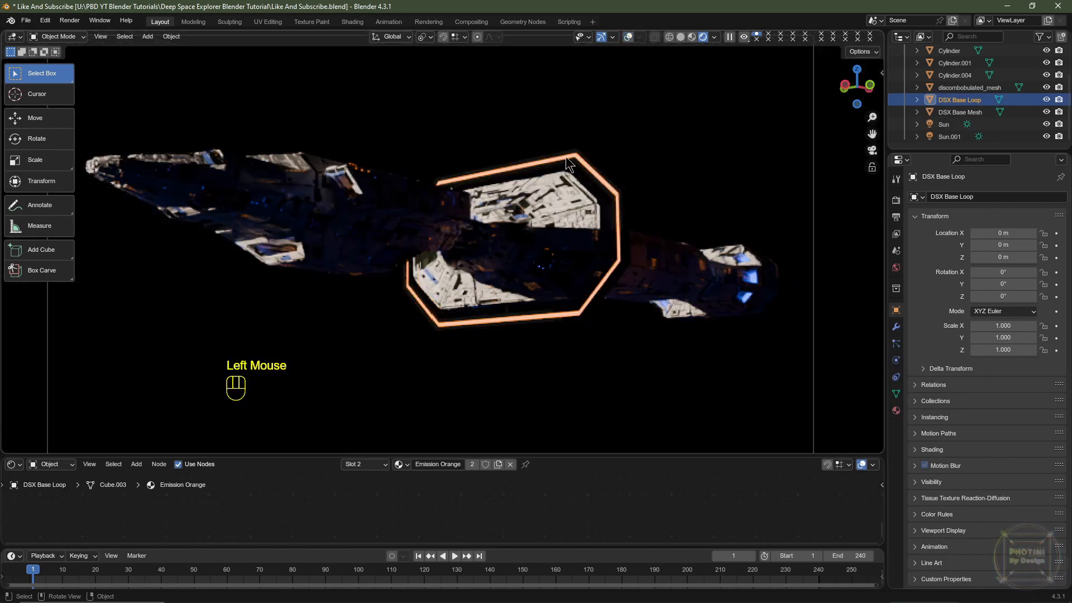
click(897, 412)
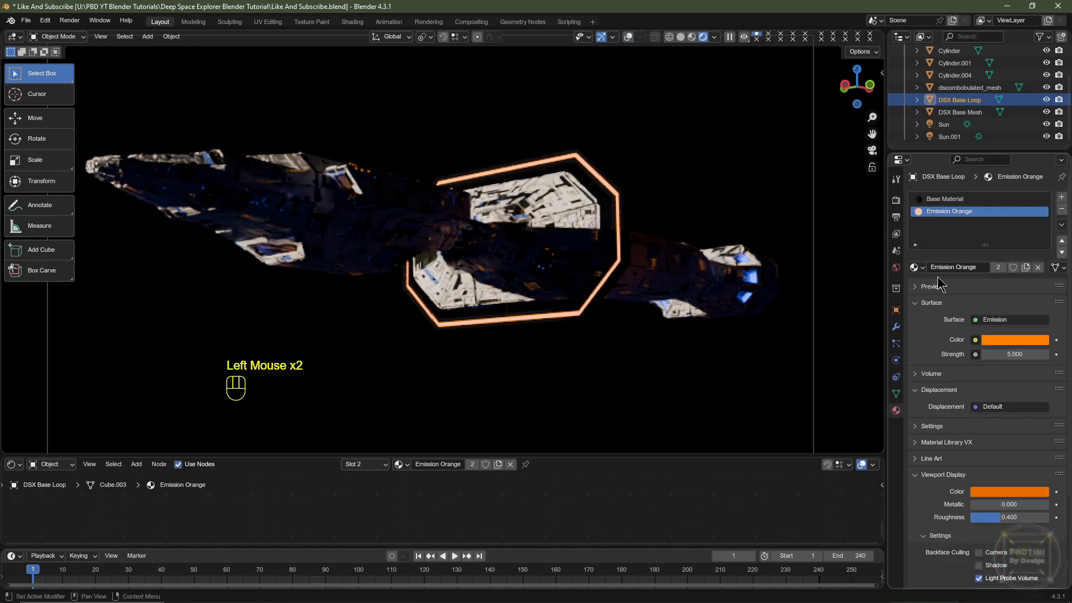
click(1015, 355)
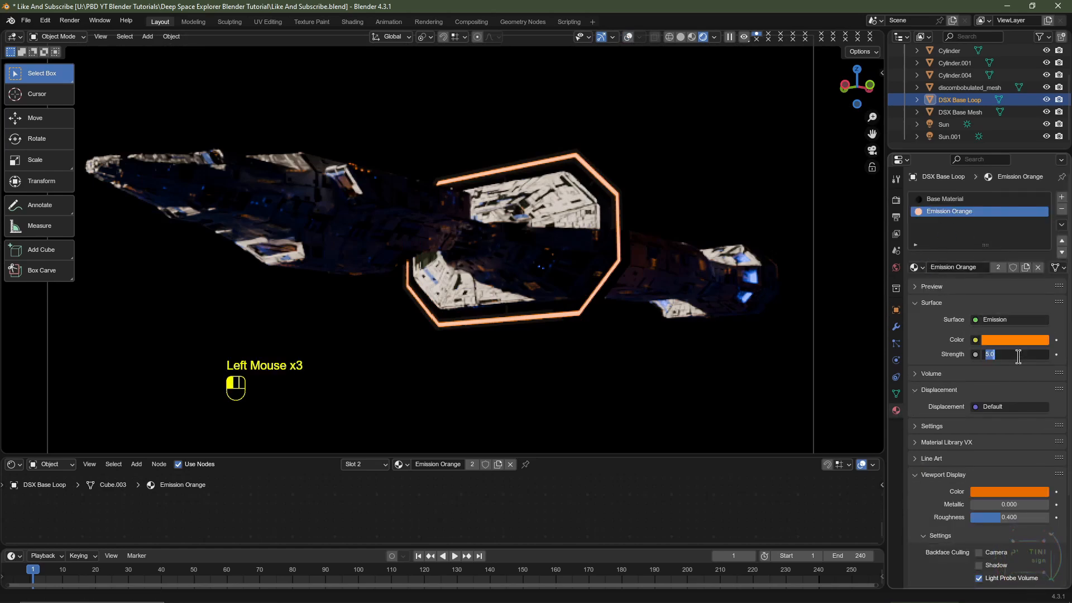
text(100)
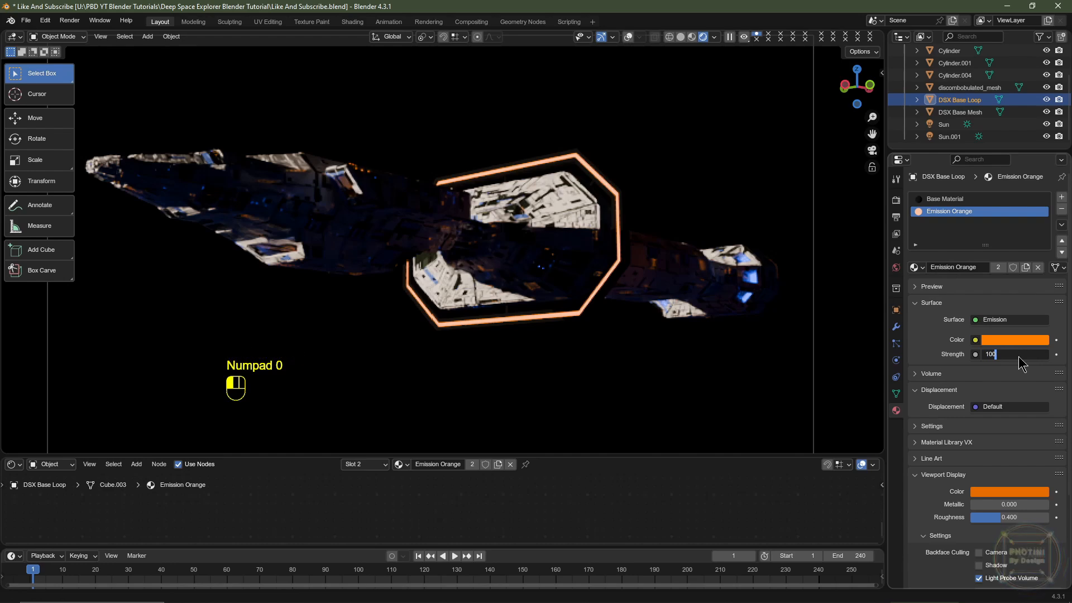
key(Return)
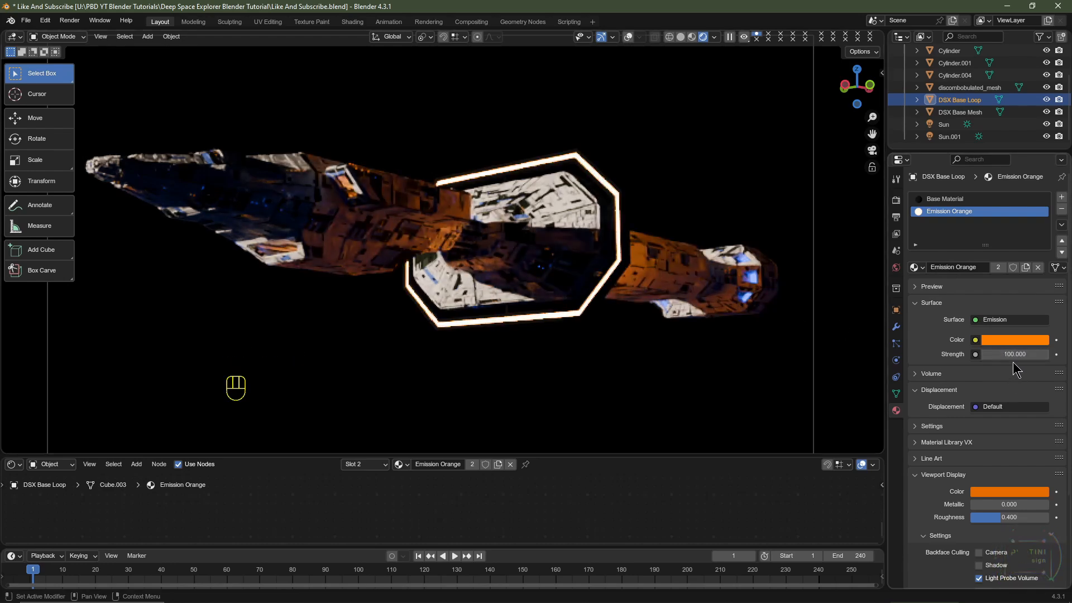
click(1011, 353)
text(50)
key(Return)
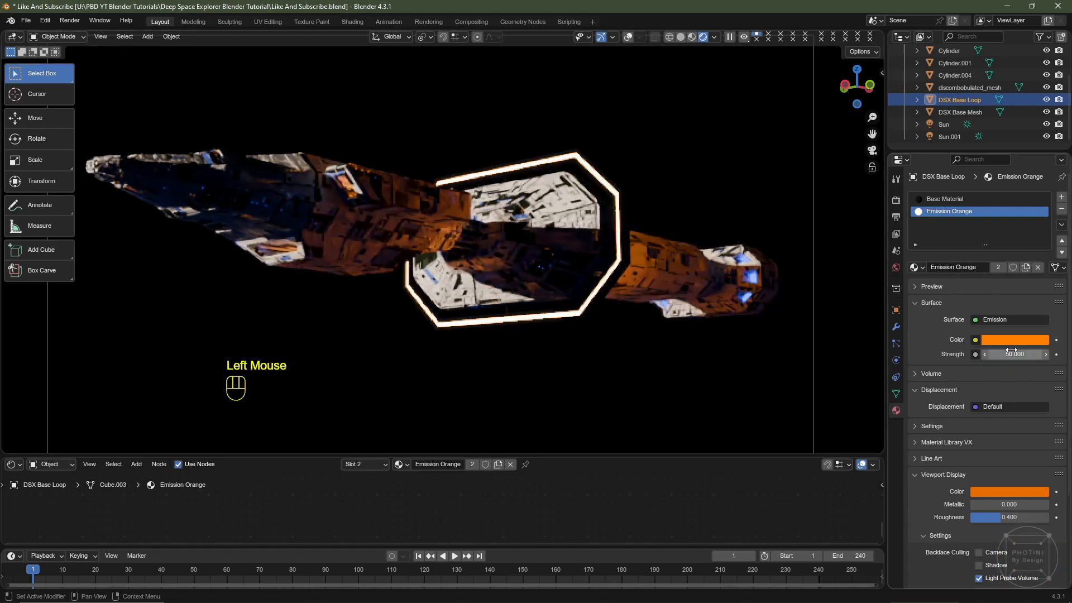
Set the emission strength of the ship hull's Emission Blue material to 50 and check the engine glow
click(629, 42)
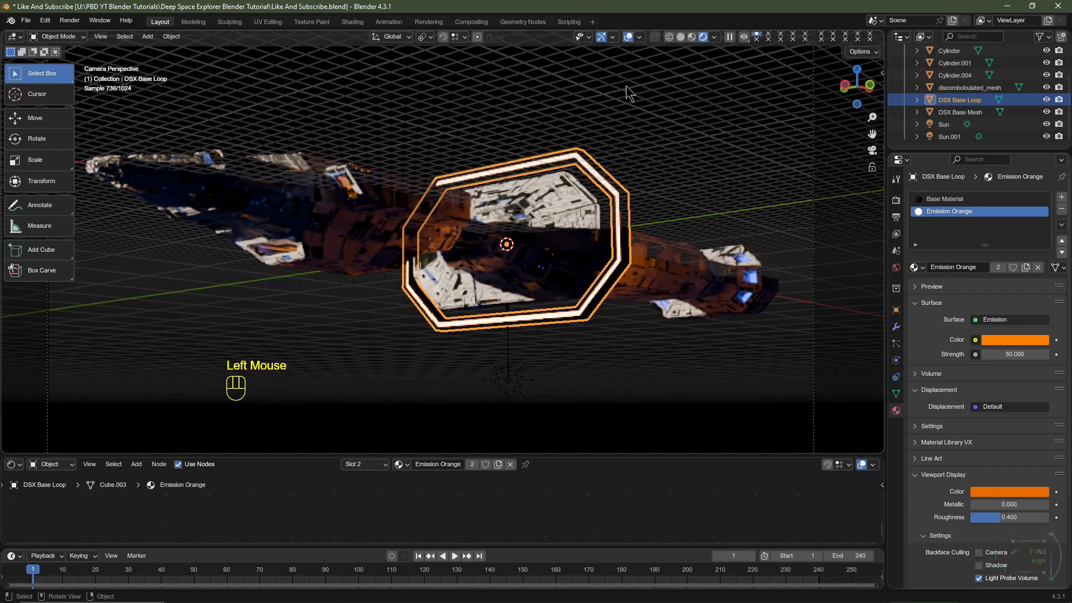
click(741, 283)
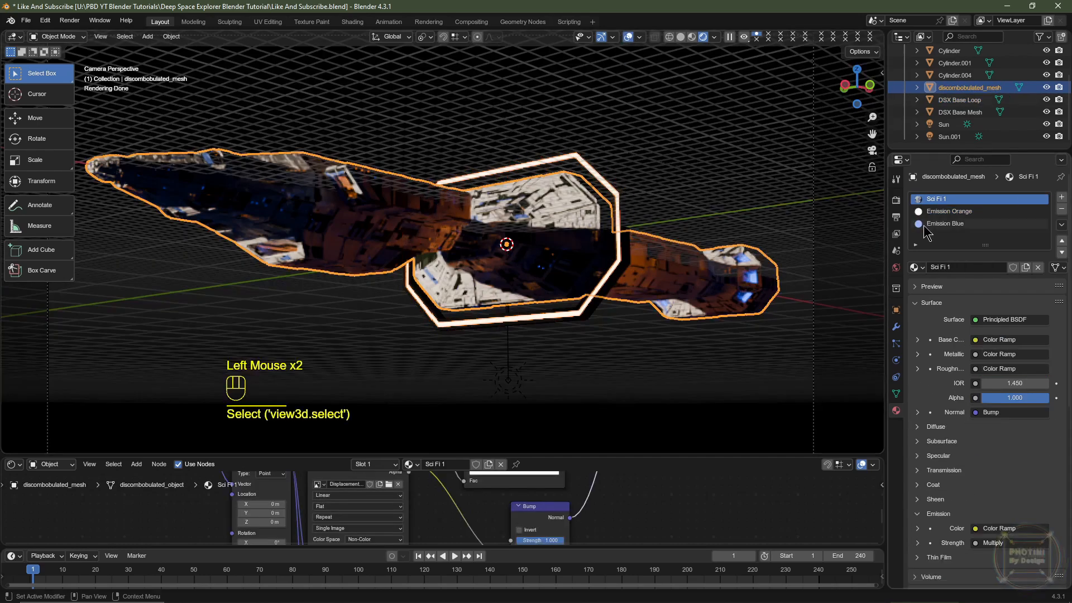
click(943, 223)
click(1010, 354)
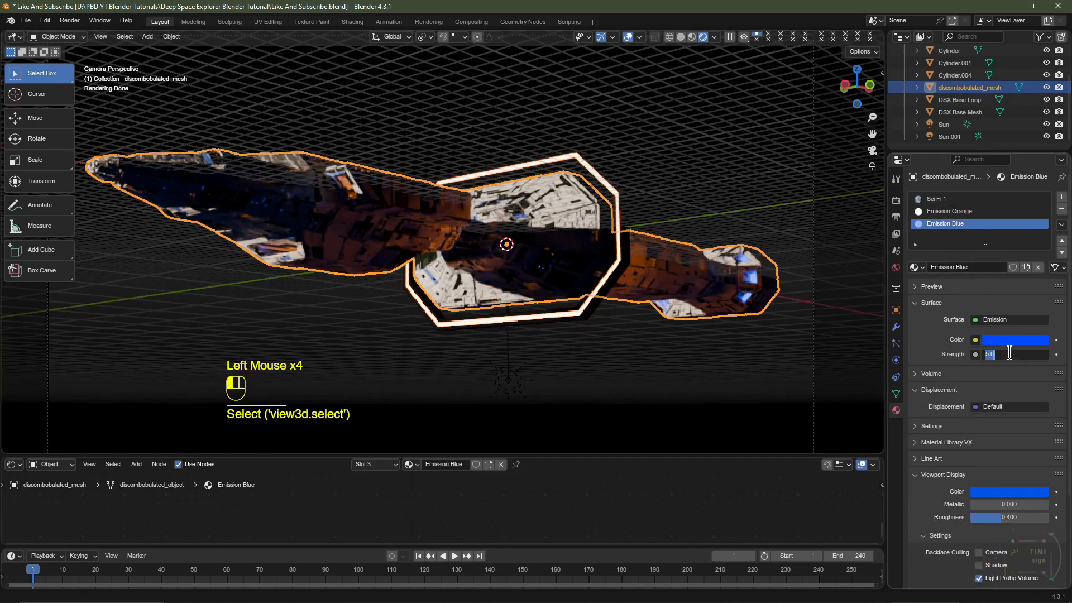
text(50)
key(Return)
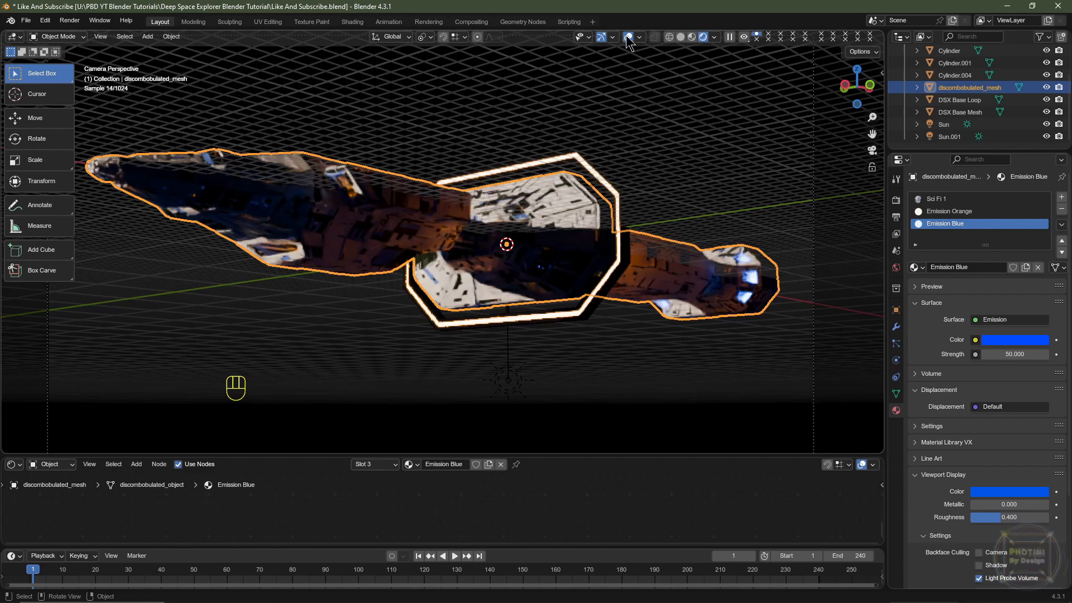
click(628, 37)
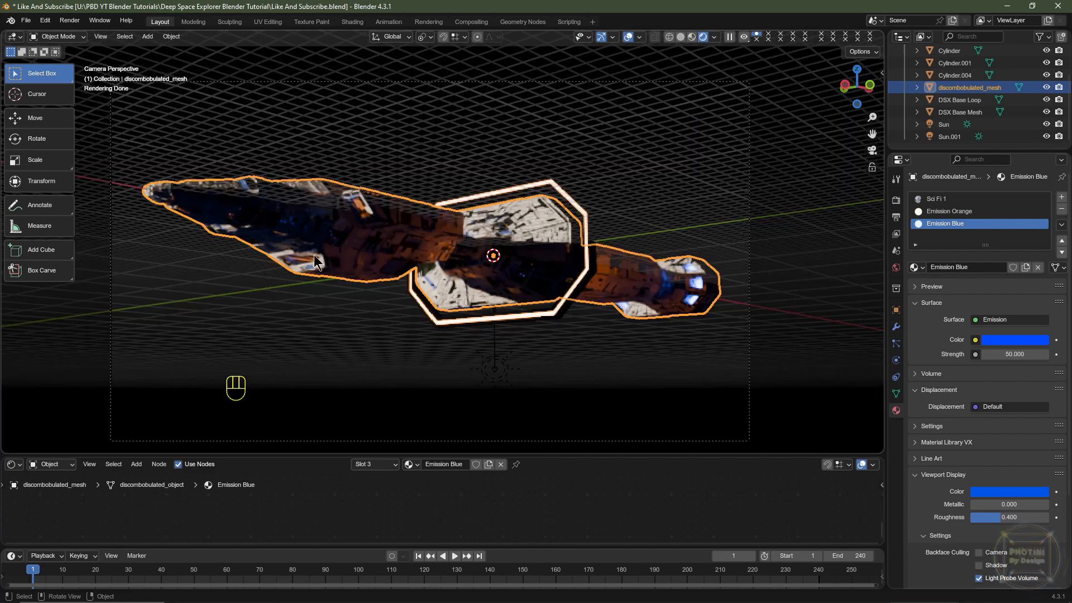
Switch the viewport to solid shading and set the final render's noise threshold to 0.025 and maximum samples to 256
click(680, 37)
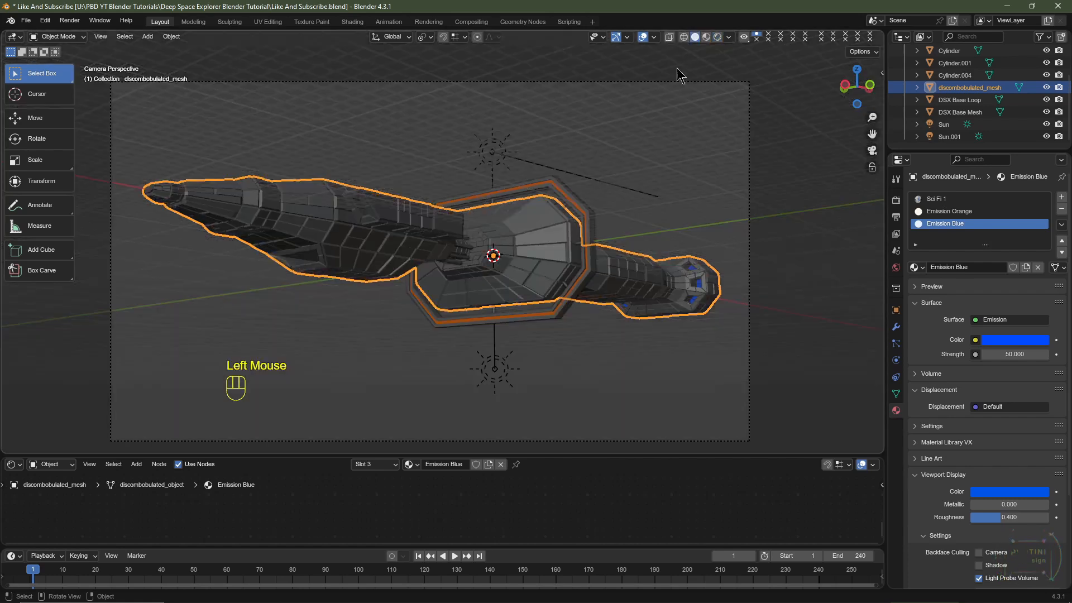
click(896, 200)
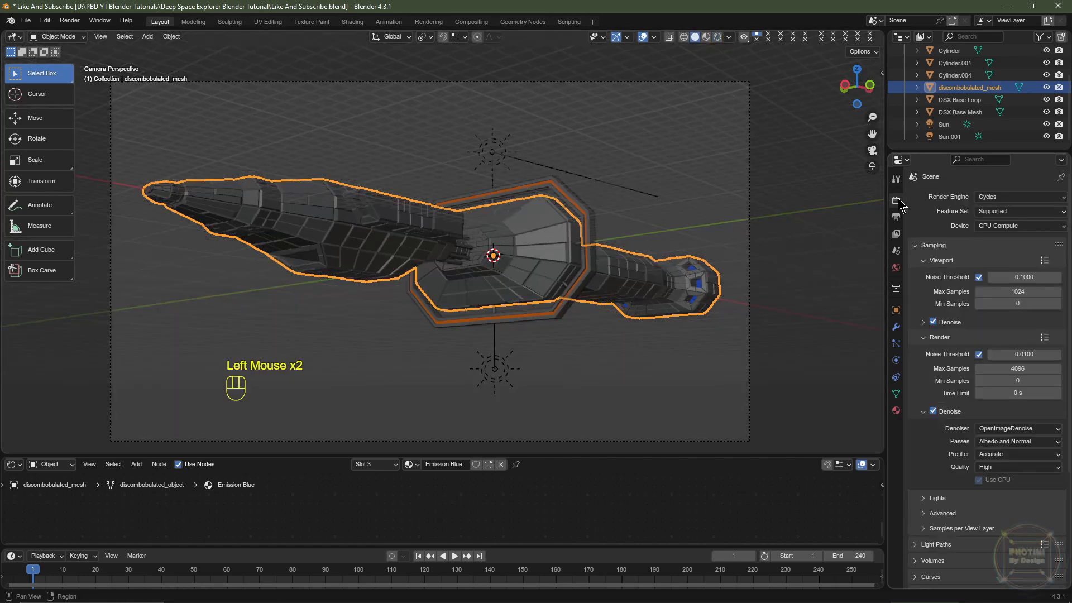
scroll(1020, 302, down, 1)
click(1016, 288)
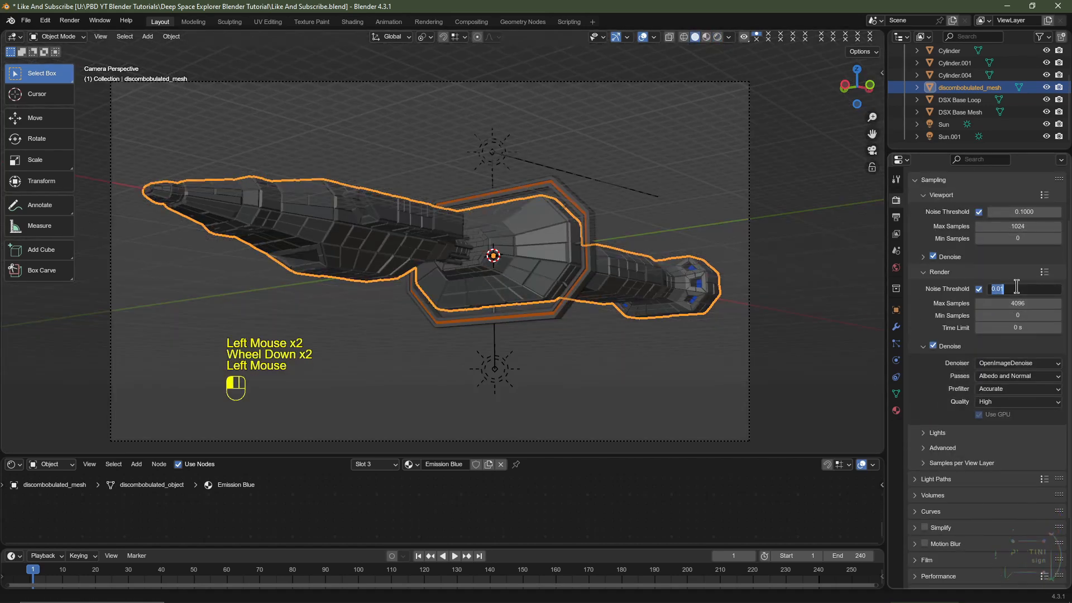
text(.025)
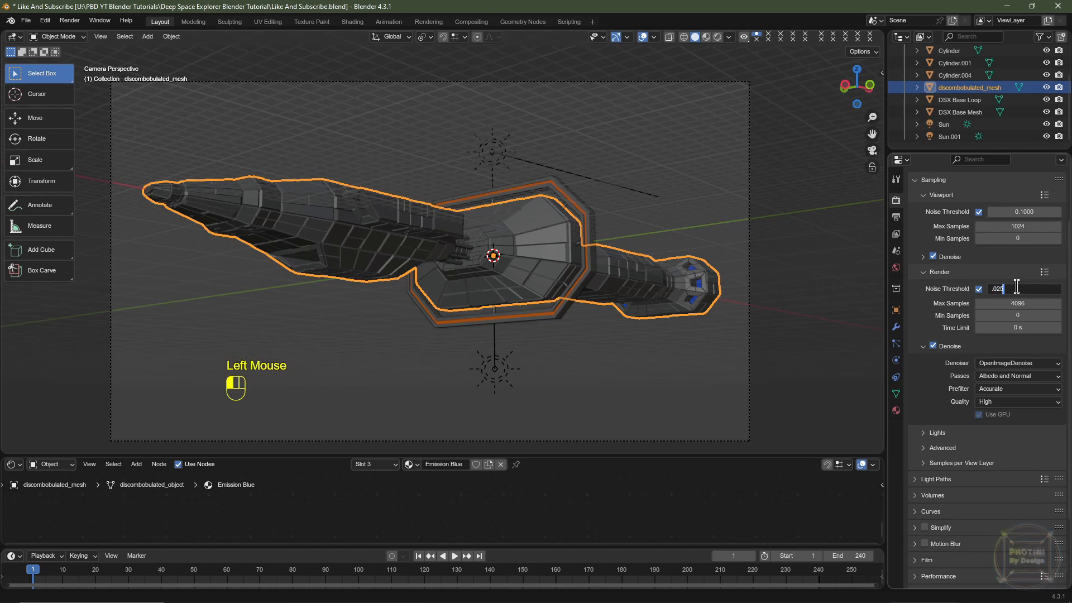
key(Tab)
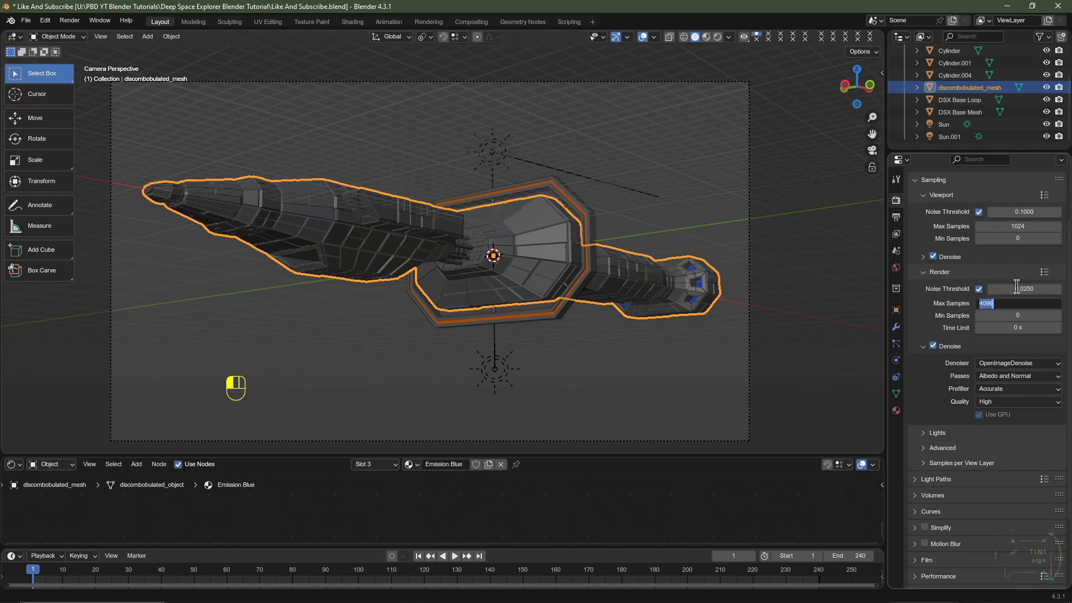
text(256)
key(Return)
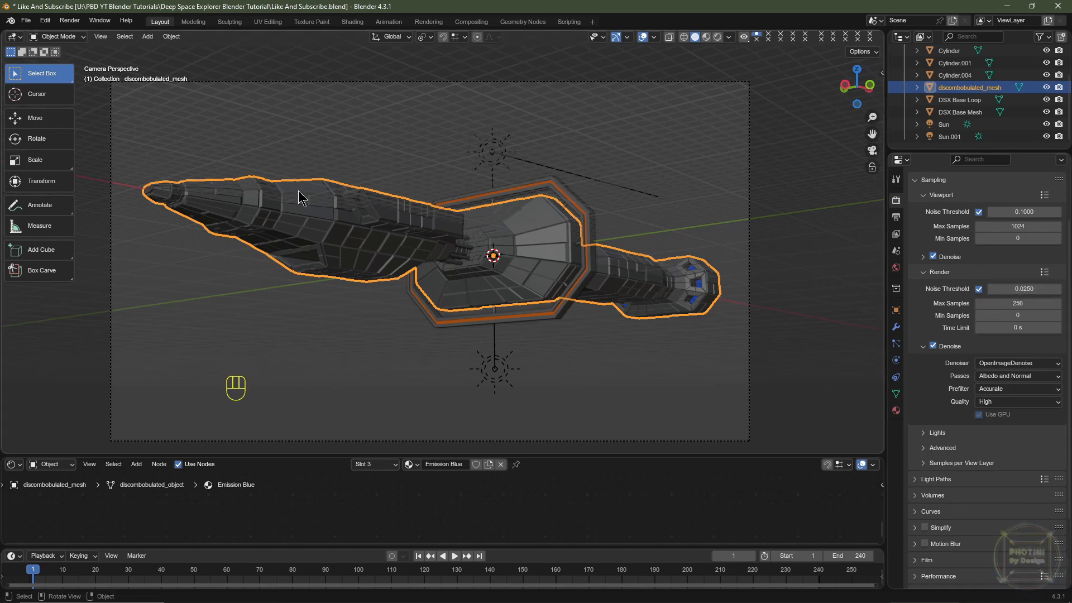
Render the current frame and examine the ring, hull lights and engines up close, closing the render when finished
key(F12)
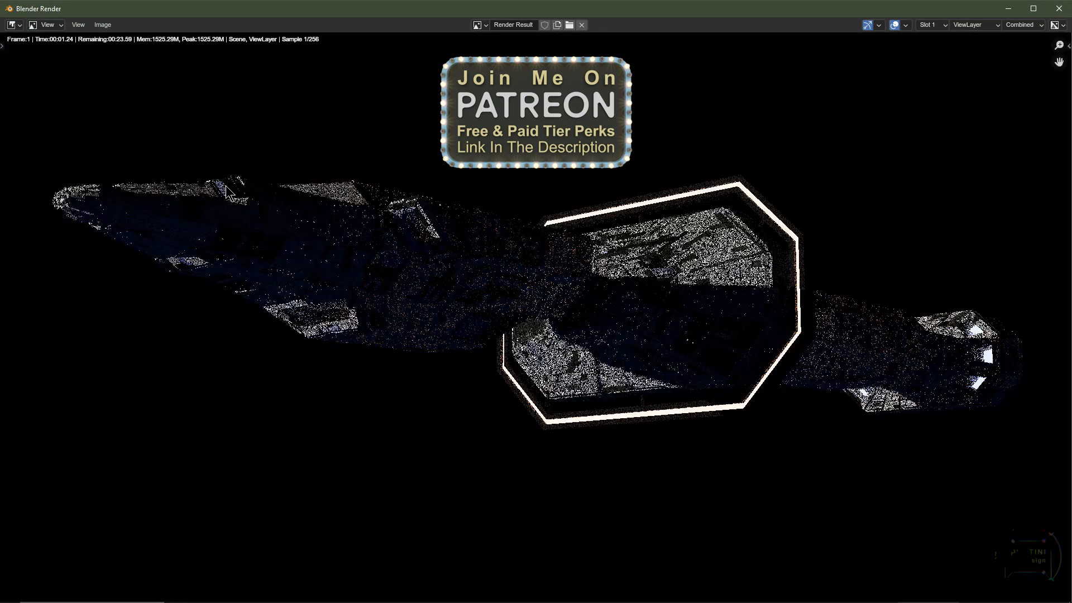
scroll(559, 357, up, 3)
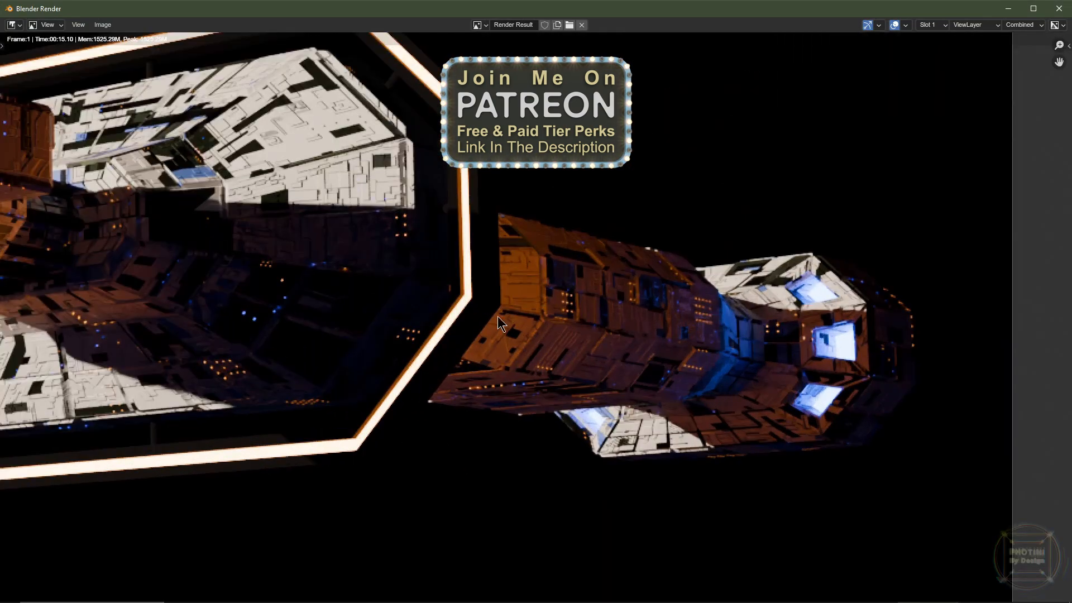
middle_drag(451, 296, 570, 387)
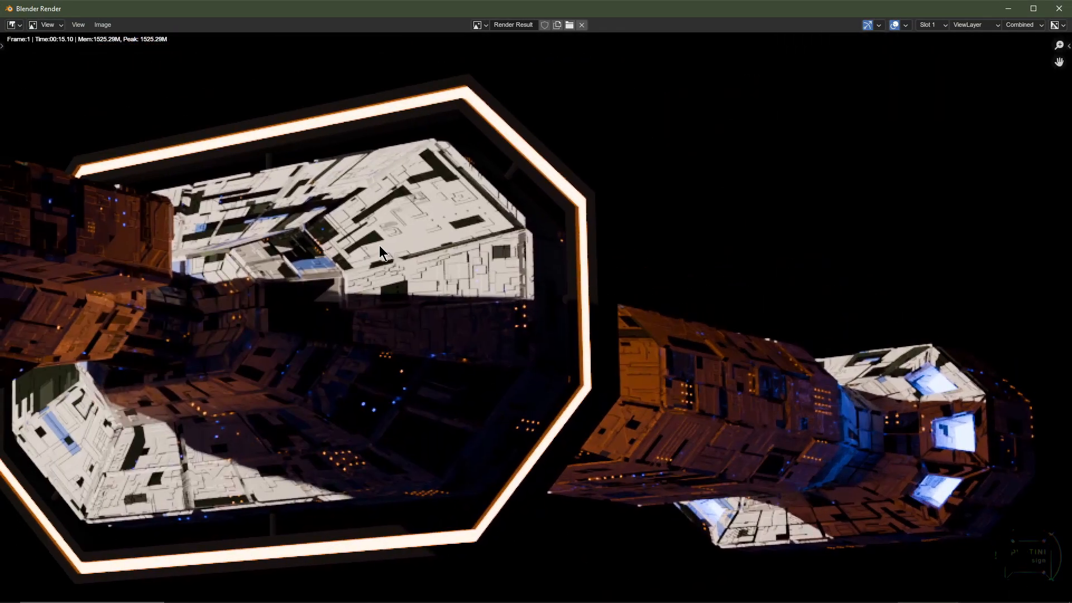
scroll(360, 249, down, 3)
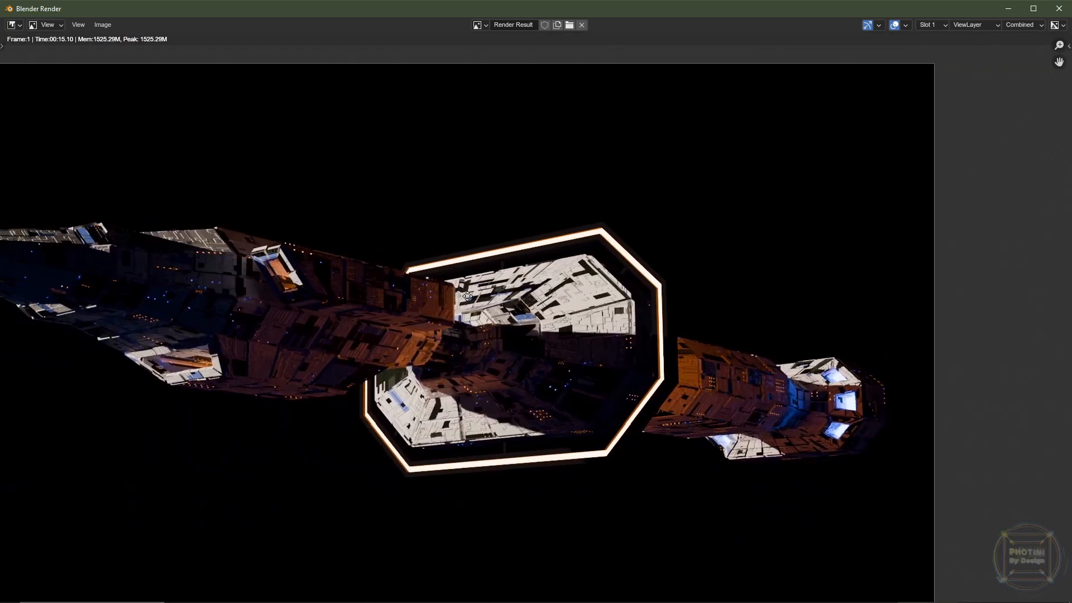
middle_drag(333, 298, 363, 302)
scroll(536, 338, up, 4)
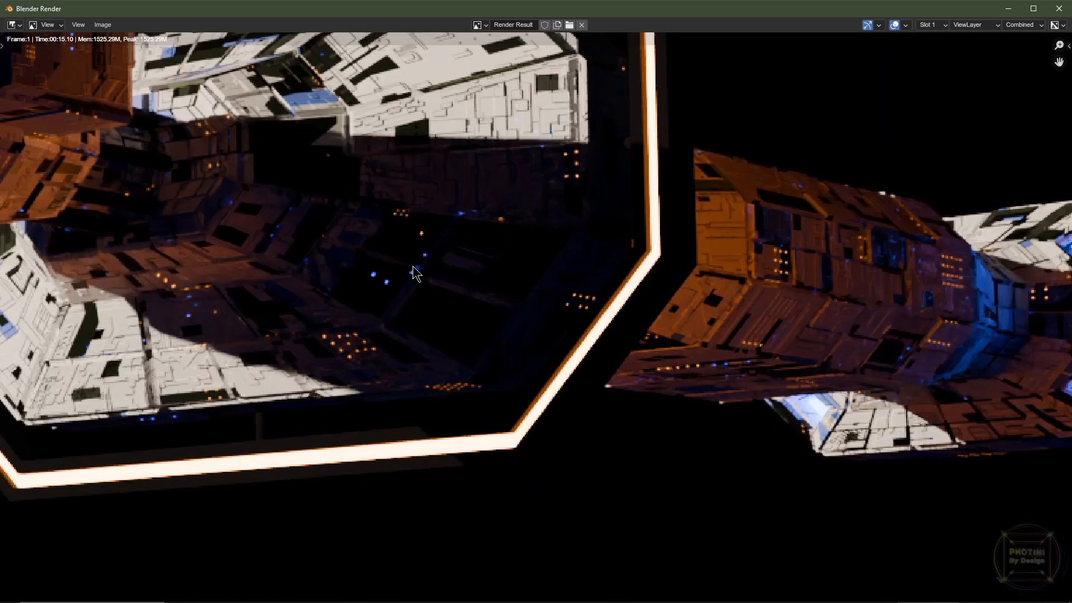
scroll(415, 274, down, 4)
click(1060, 8)
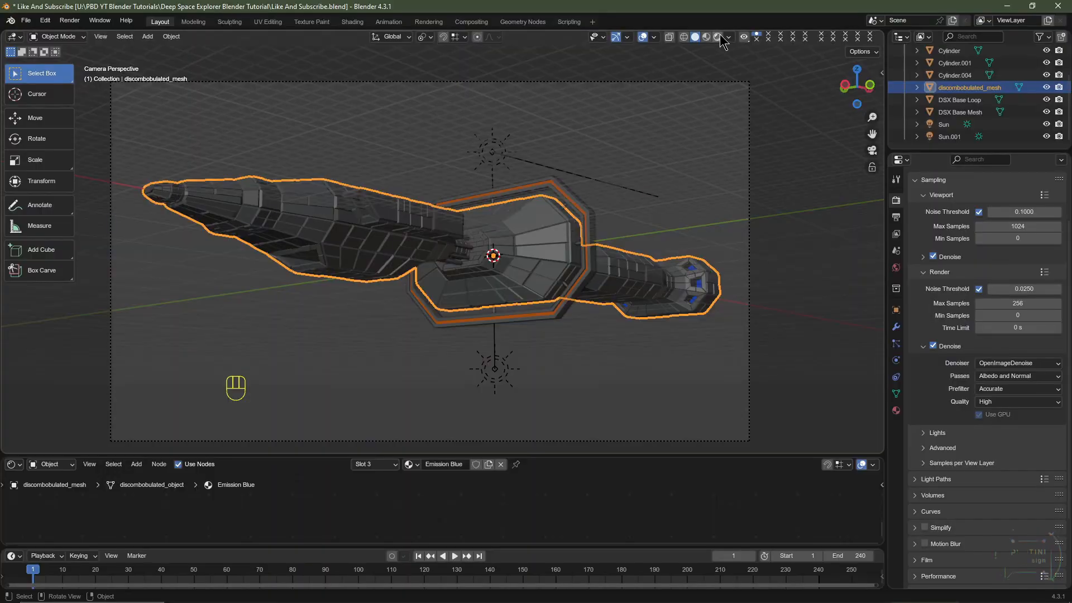
Return the viewport to rendered shading and show the hull's Sci Fi 1 material in an enlarged shader editor
click(717, 37)
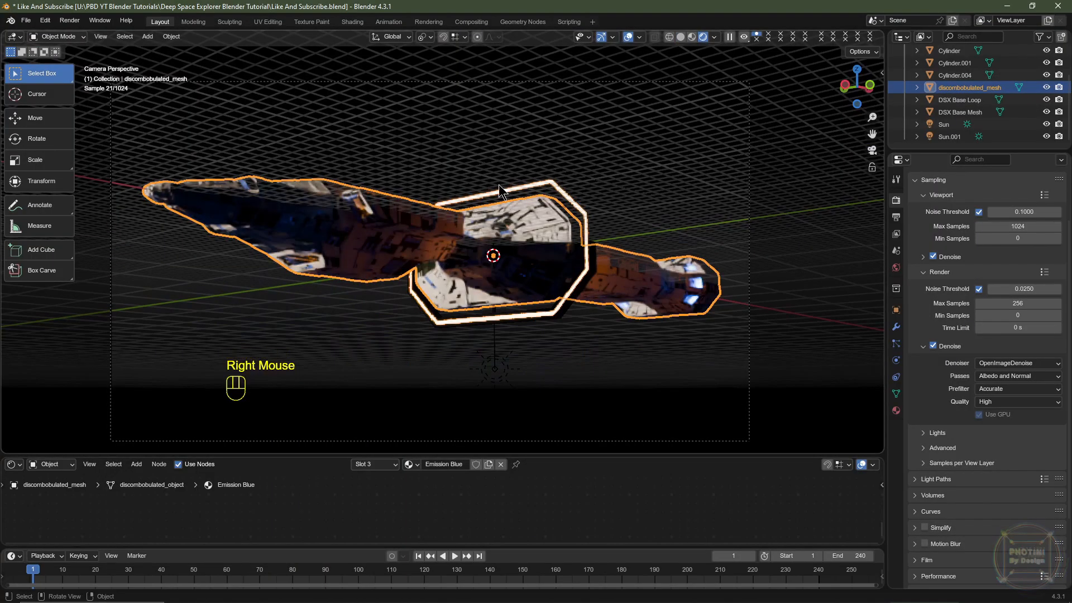
drag(327, 454, 346, 216)
click(896, 411)
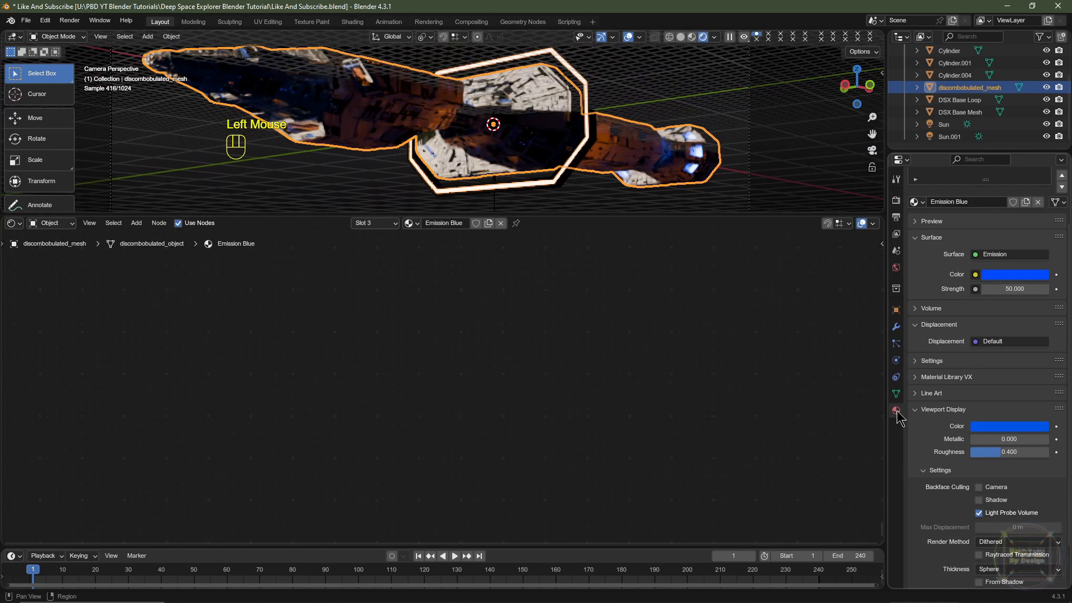
scroll(949, 335, up, 4)
click(942, 199)
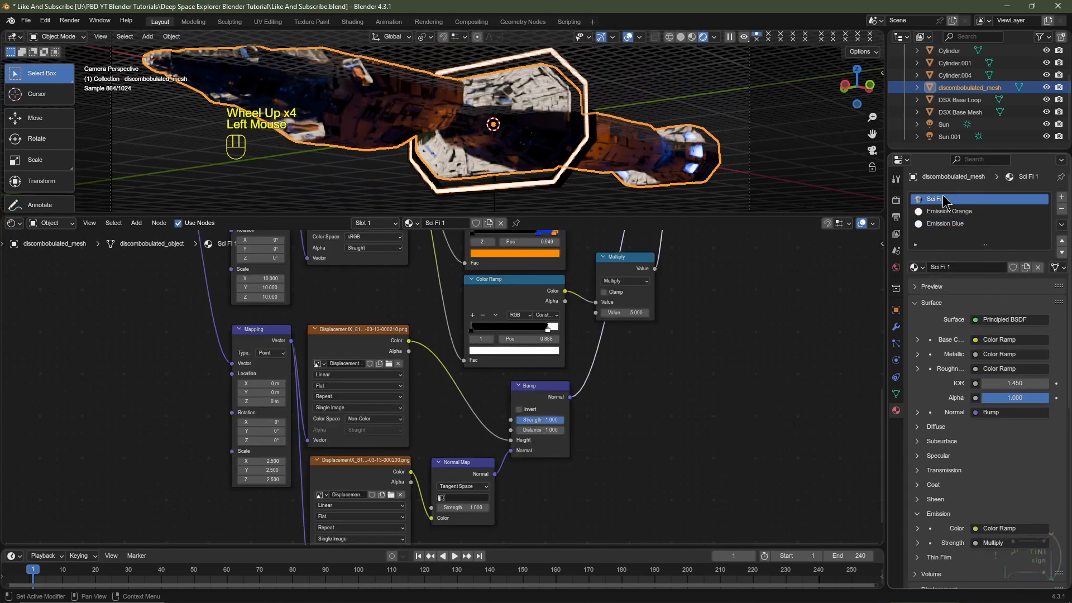
In the Sci Fi 1 shader, set the emission texture's Mapping scale to 7.5 on all axes and move the emission strength Color Ramp's white stop to 0.864
scroll(617, 441, down, 3)
middle_drag(615, 458, 536, 488)
scroll(482, 419, up, 2)
drag(352, 248, 351, 277)
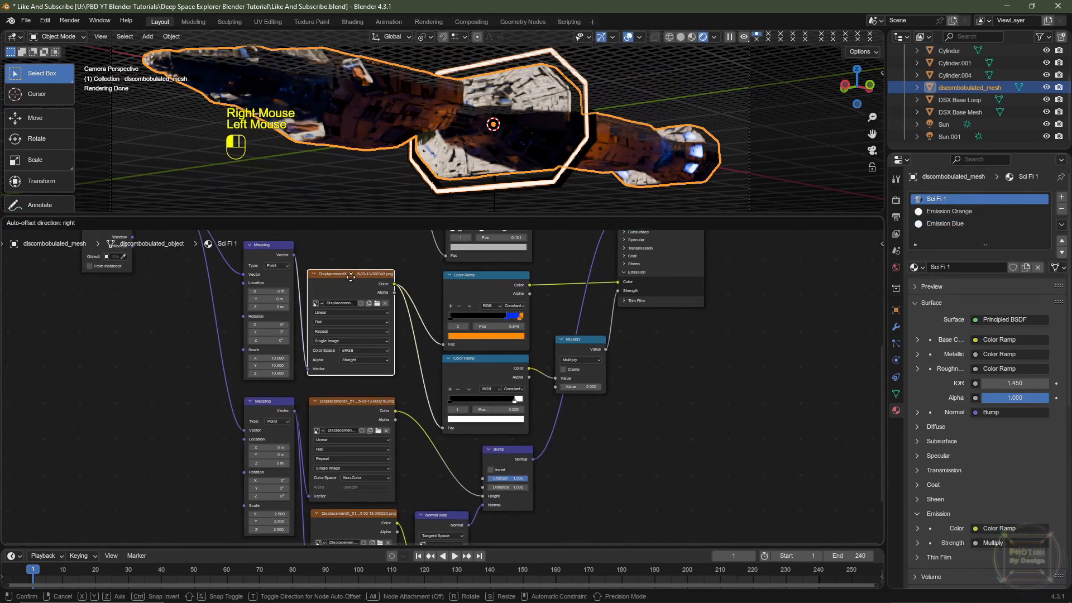
right_click(350, 277)
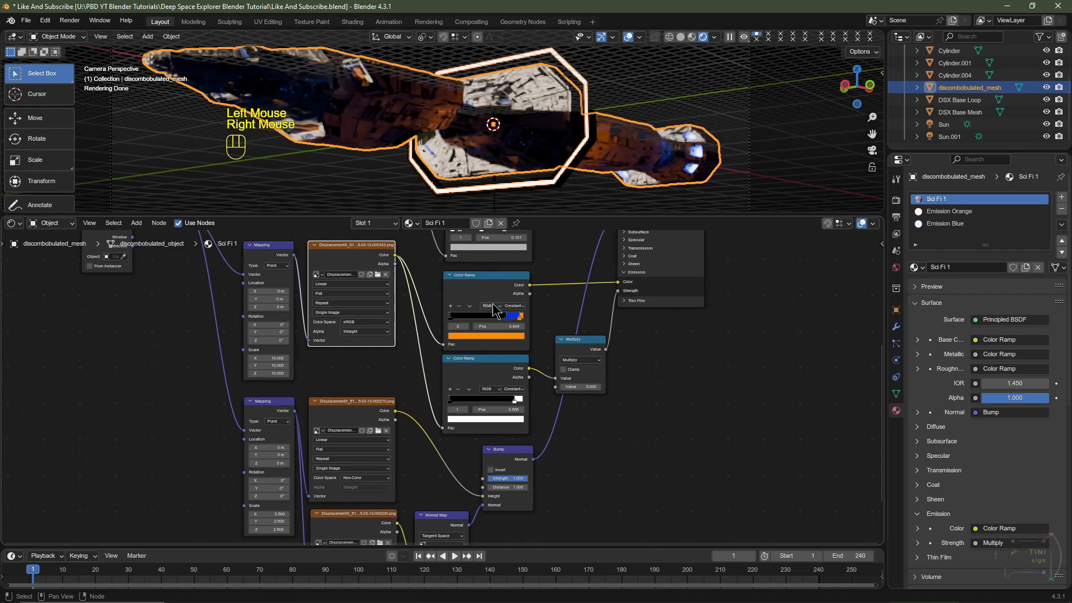
middle_drag(493, 310, 572, 318)
scroll(350, 364, up, 5)
click(349, 365)
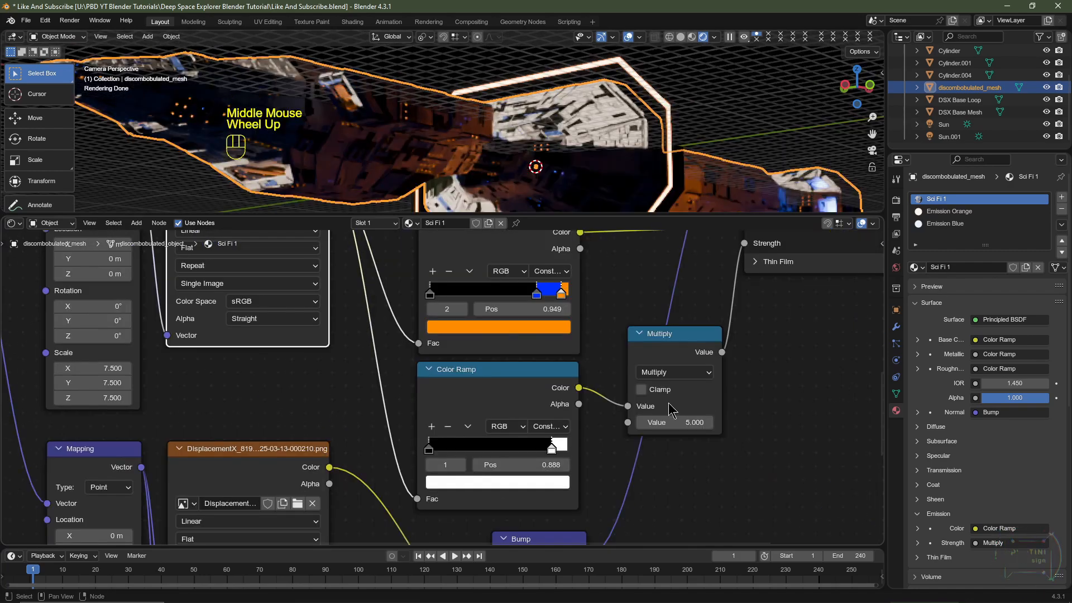
drag(551, 450, 548, 451)
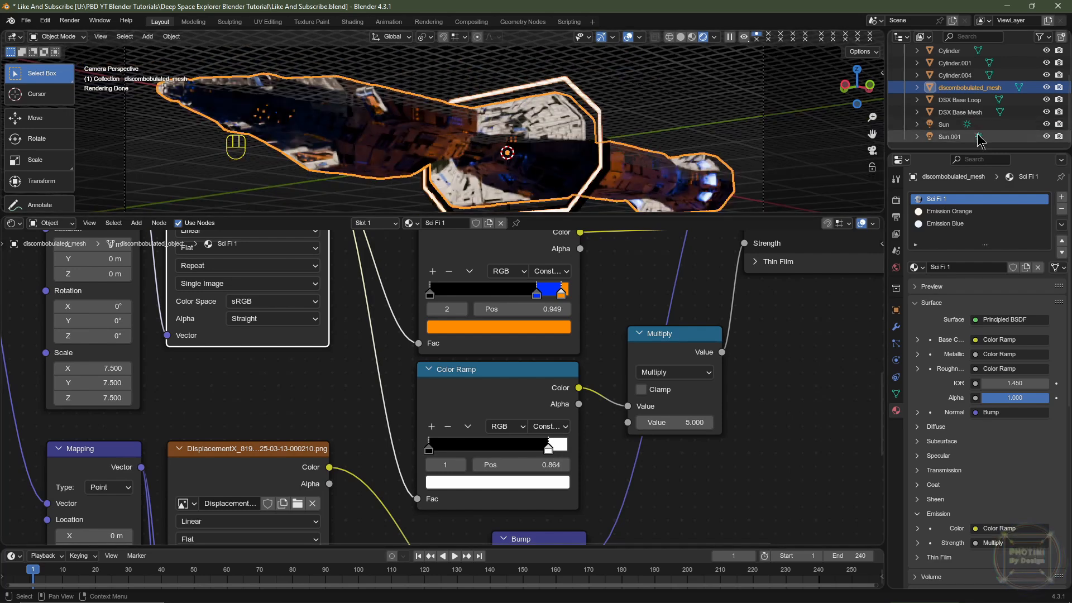
Set the warm Sun light's strength to 10 and its angle to 5°
click(948, 125)
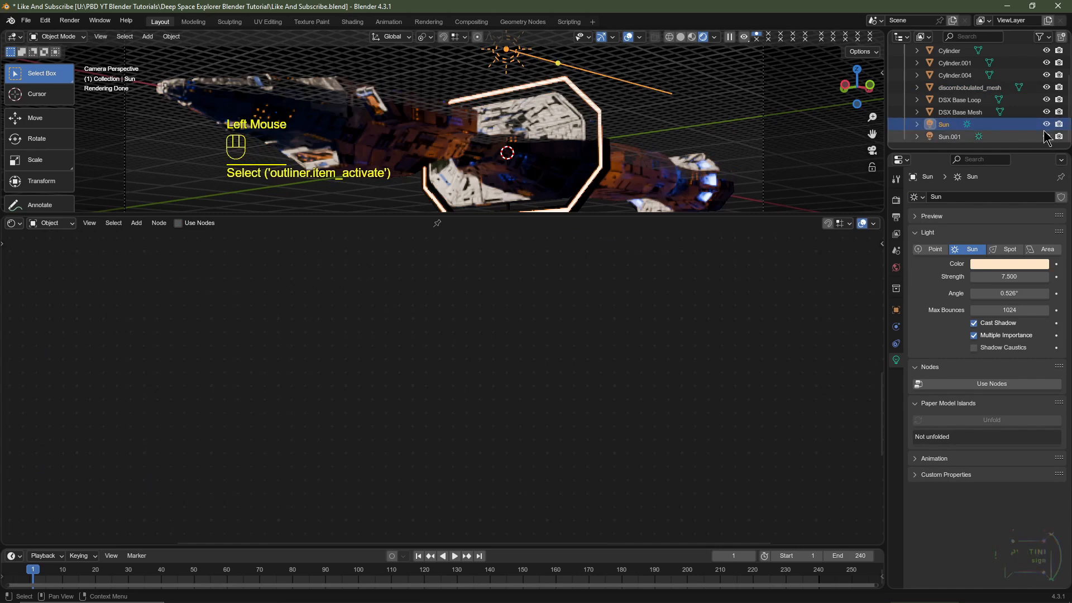
click(1005, 276)
text(10)
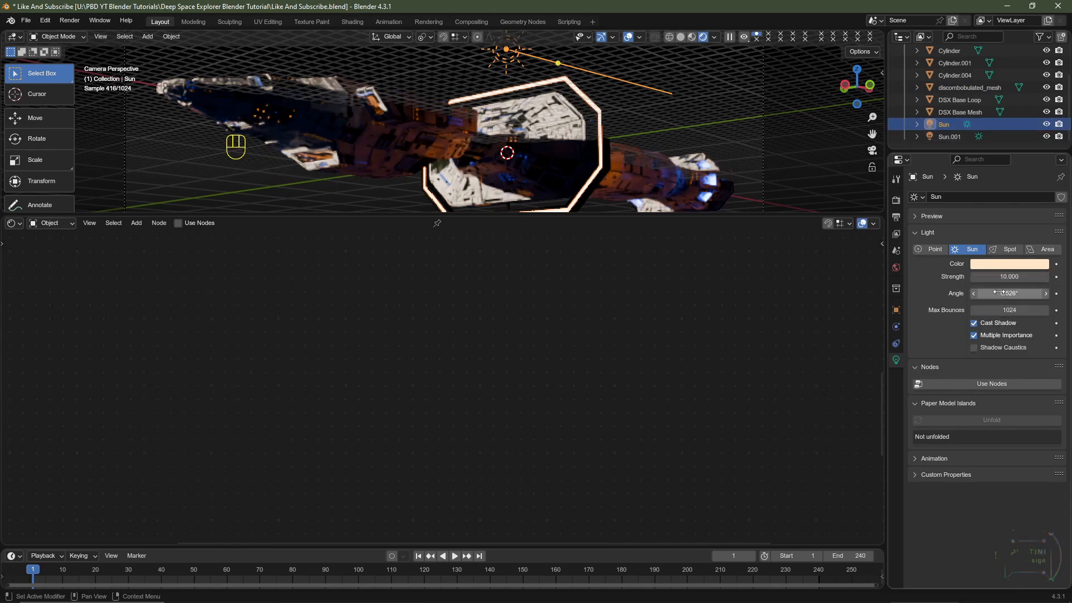
click(999, 293)
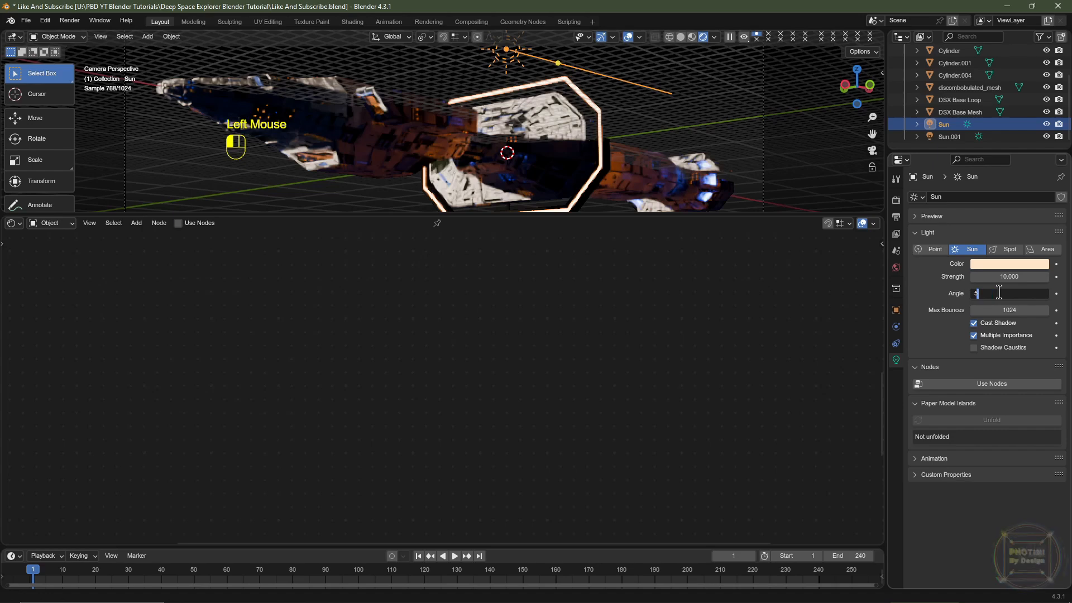
text(5)
key(Return)
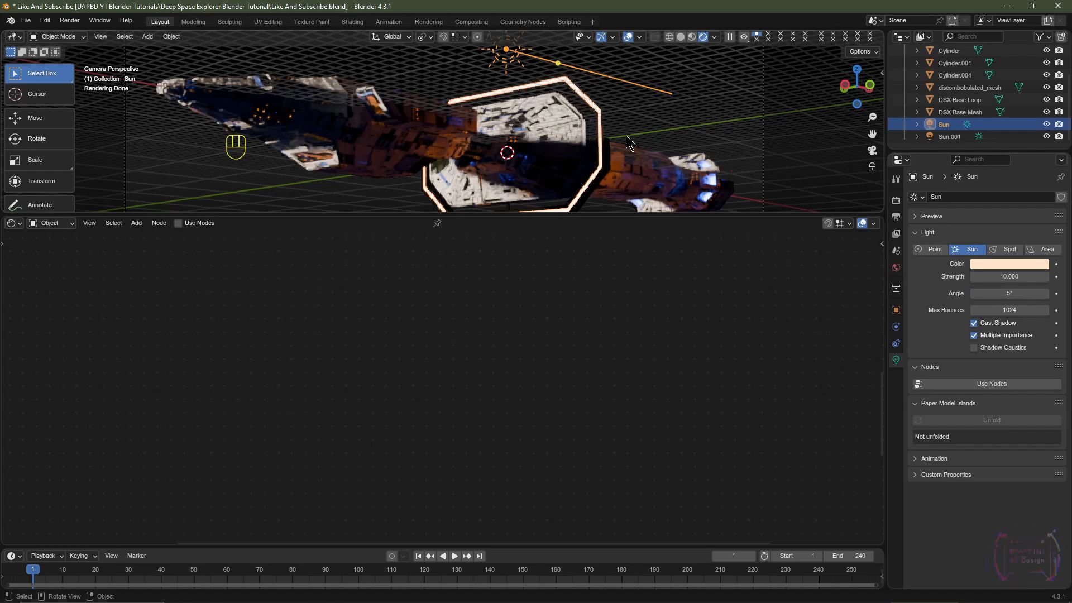
Set the warm Sun light's Z rotation to -110° and show the viewport overlays
click(896, 310)
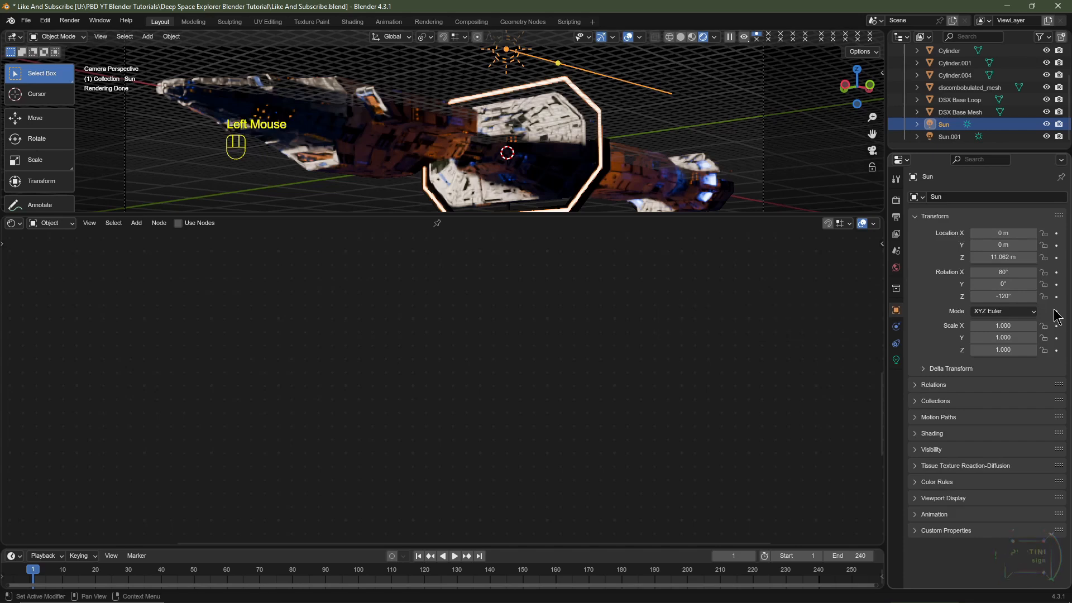
key(ctrl+z)
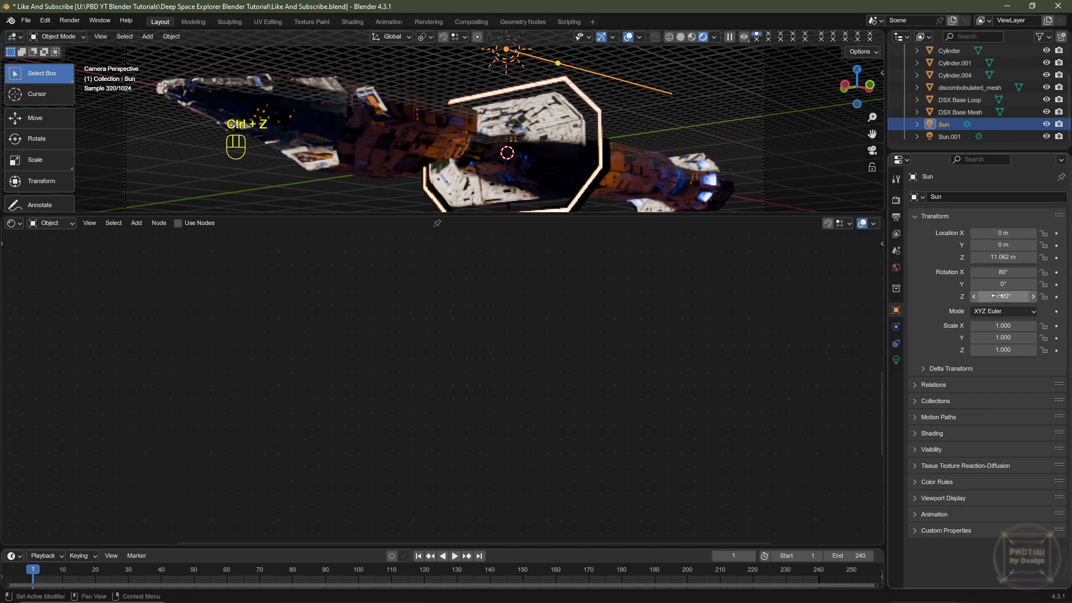
click(997, 295)
drag(996, 296, 1015, 296)
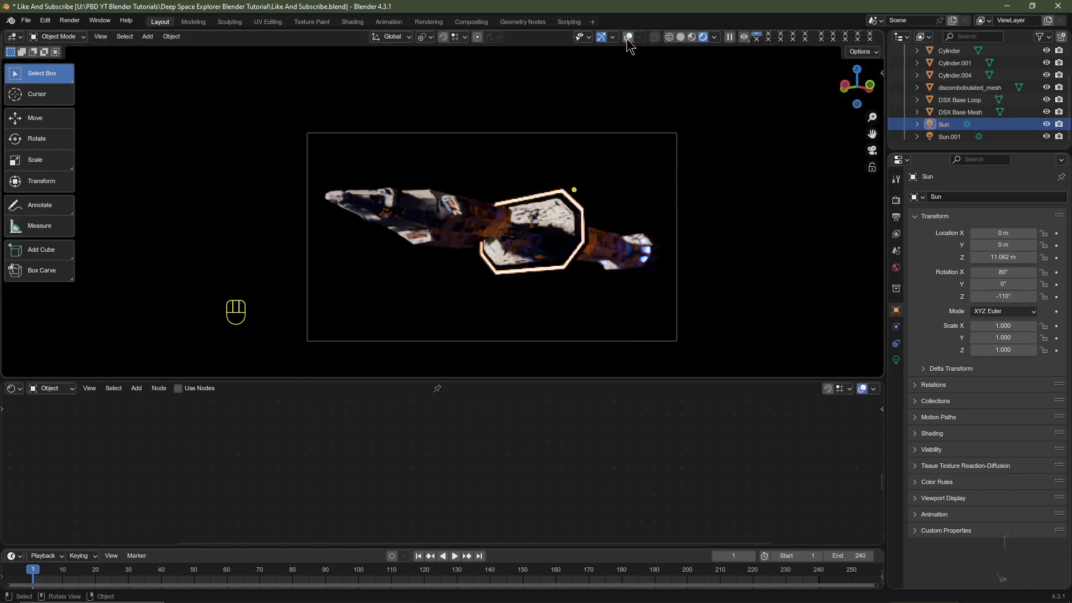
click(627, 38)
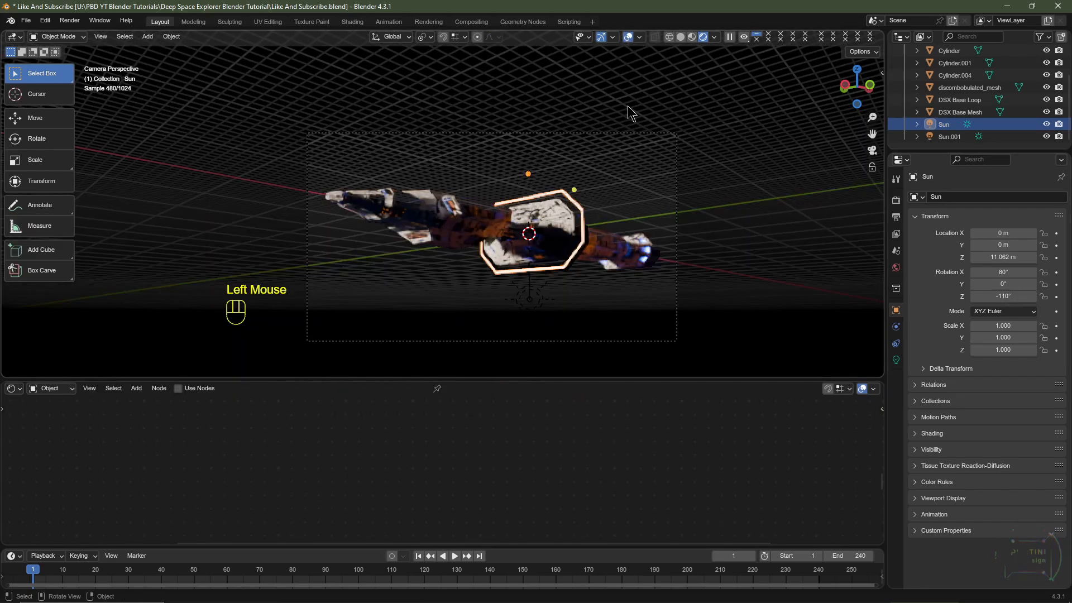
Select the camera and set its focal length to 180 mm
double_click(626, 133)
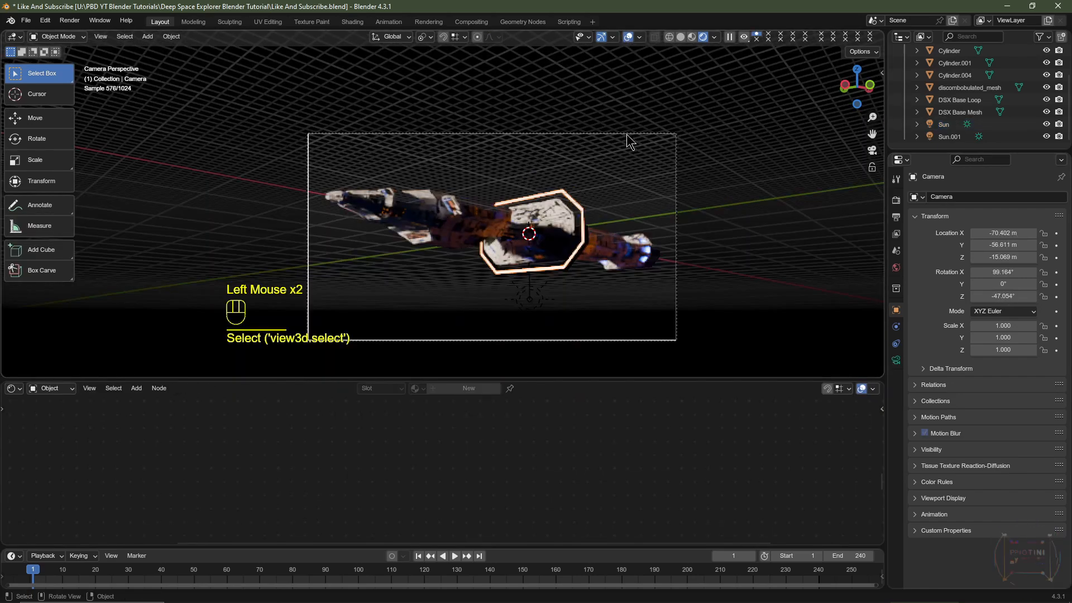
click(896, 360)
key(ctrl+z)
click(1005, 252)
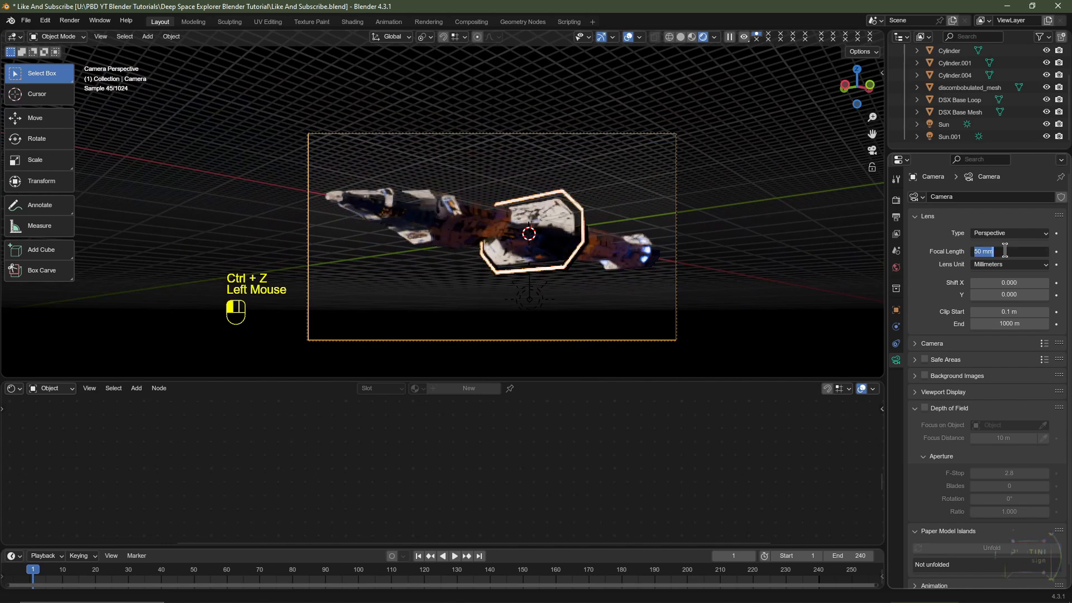
key(Return)
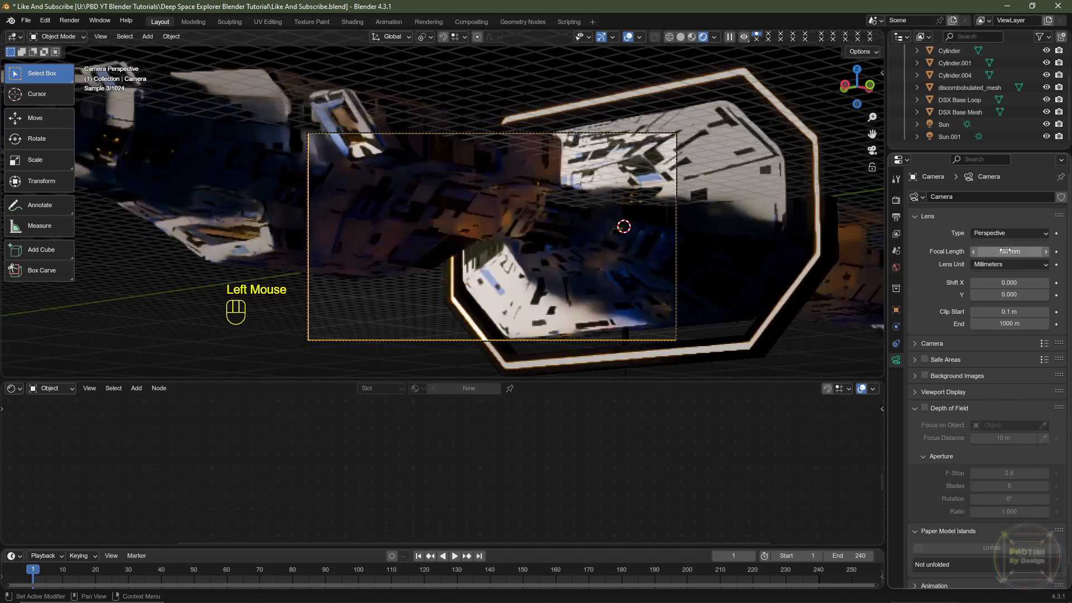
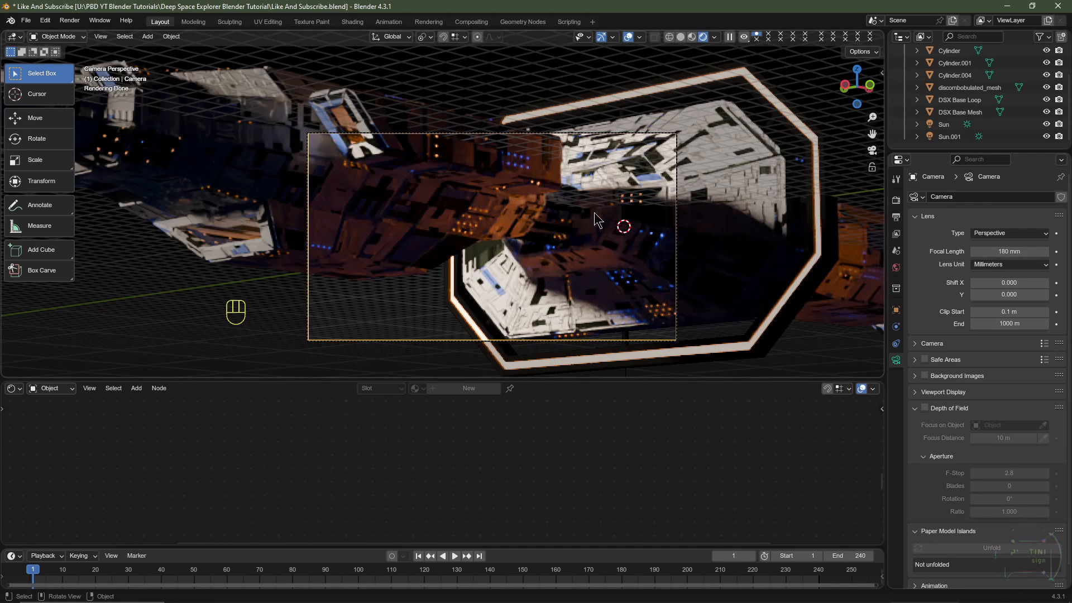
Move the camera back about 196 m along its local Z axis to bring the ship into frame
key(g)
key(z)
key(z)
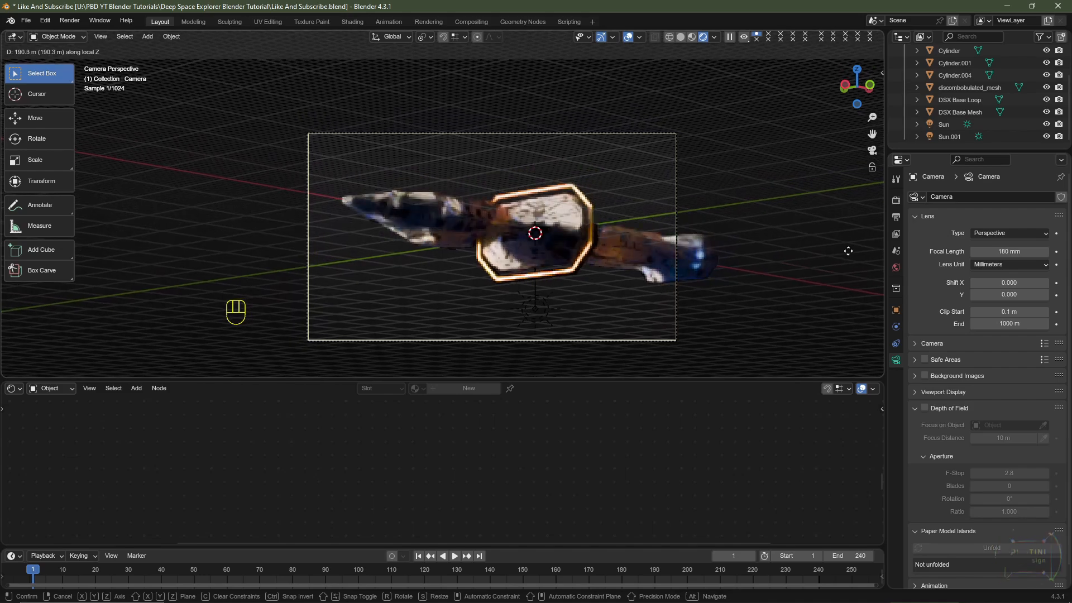
click(835, 296)
Turn the camera to a Z rotation of about -48.25° and move it back about 36 m along its local Z axis
click(896, 310)
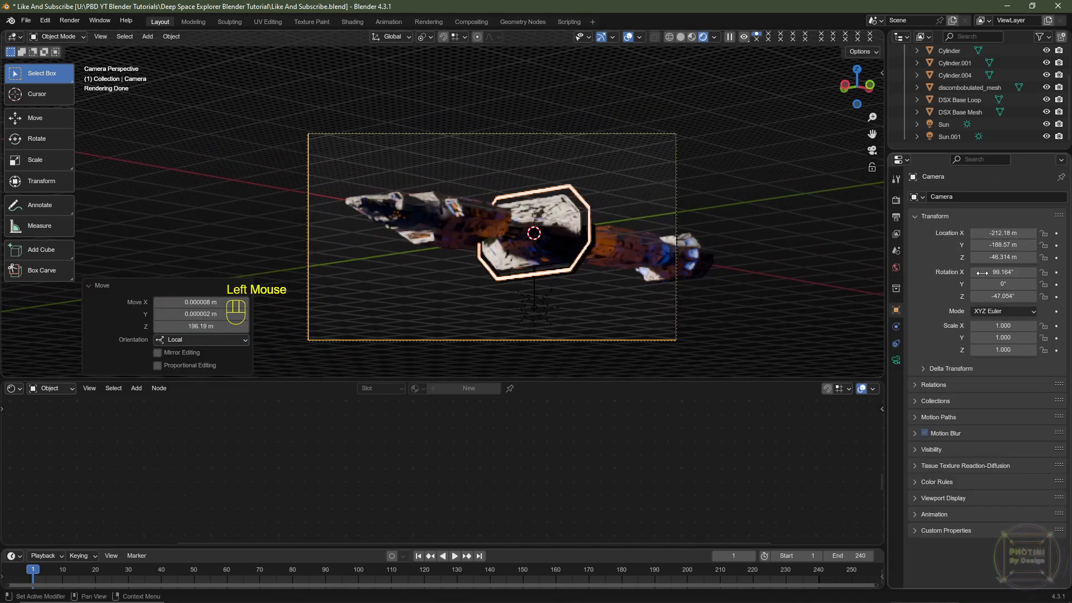
mouse_move(1003, 296)
mouse_down()
mouse_move(983, 296)
mouse_move(1002, 296)
mouse_up()
key(g)
key(z)
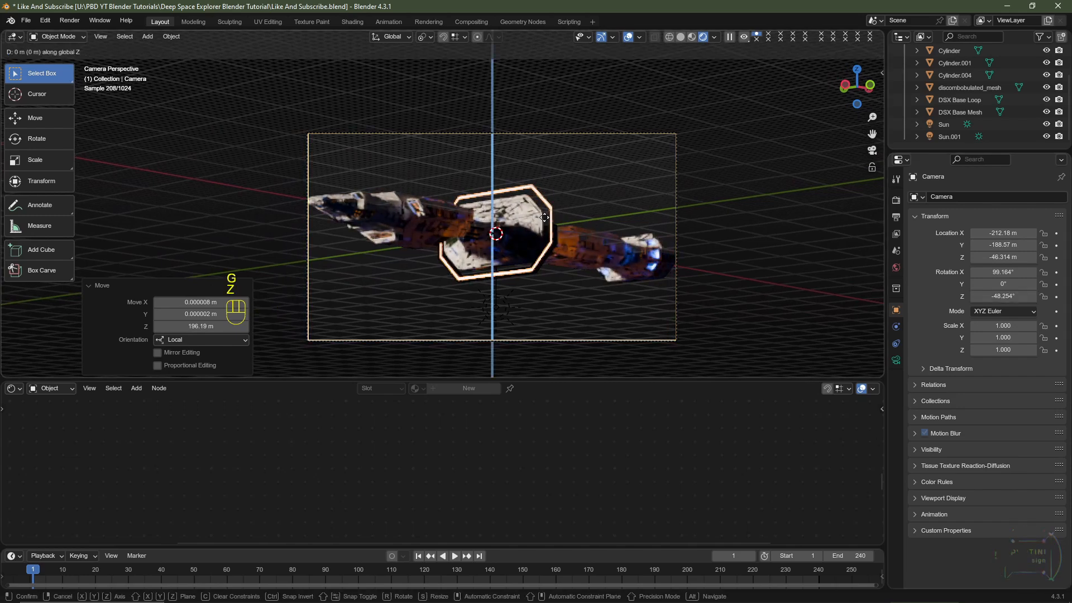
key(z)
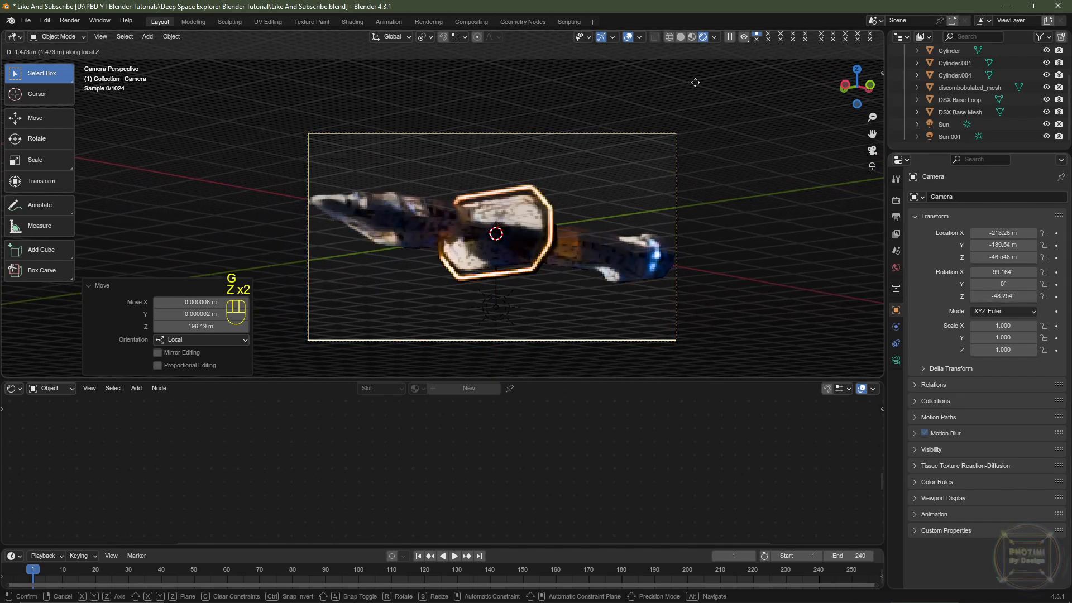
click(695, 82)
scroll(672, 167, up, 2)
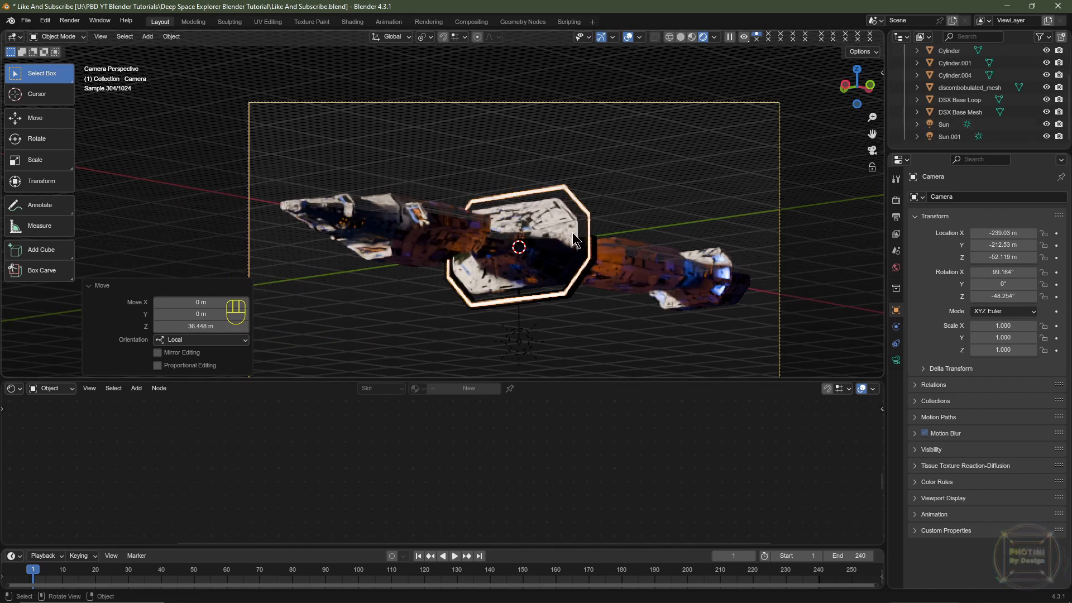
Rotate the warm Sun light to 10° on X and -150° on Z so it lights the ship from above
click(943, 124)
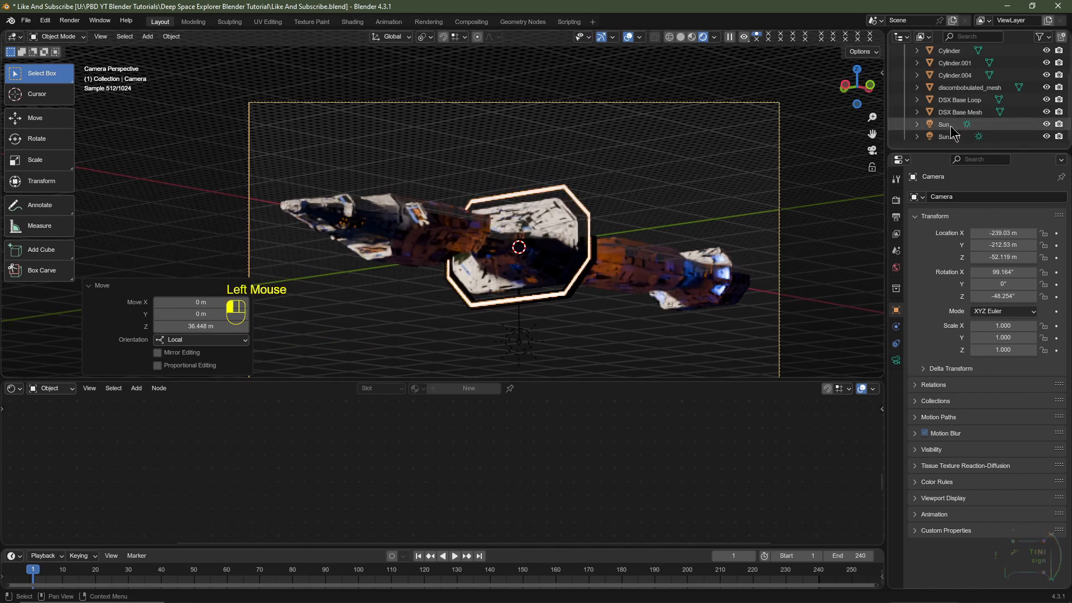
click(1003, 272)
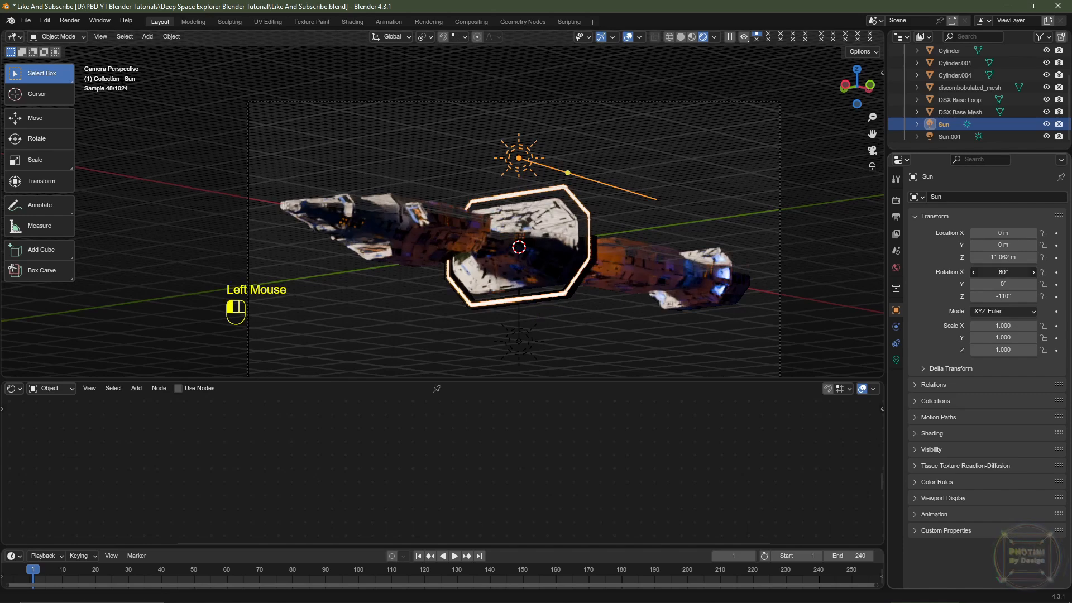
drag(1003, 272, 992, 297)
click(1013, 296)
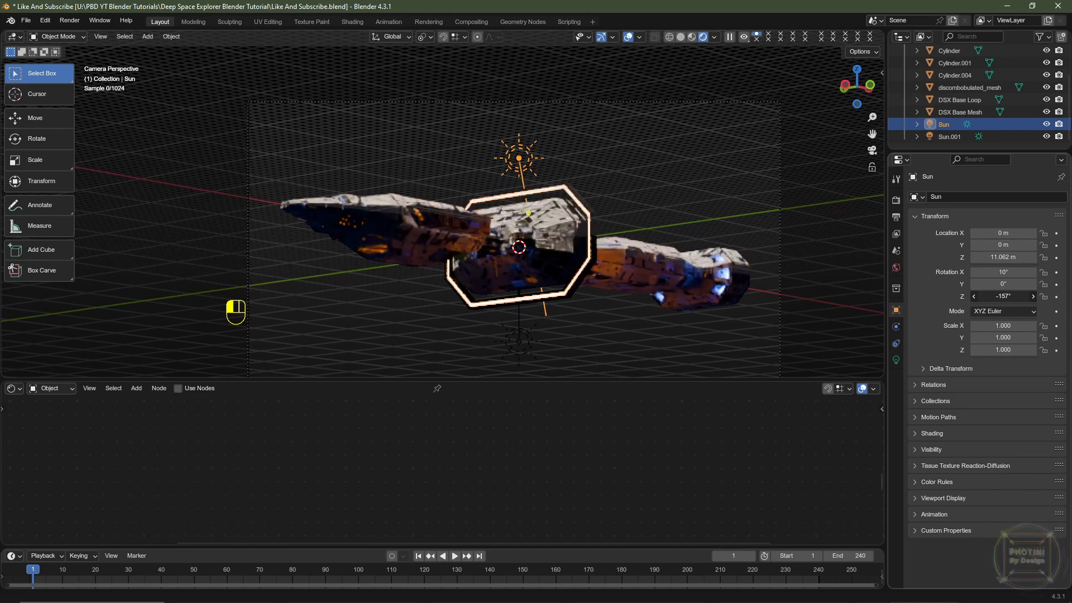
click(1014, 297)
key(Return)
scroll(604, 296, up, 3)
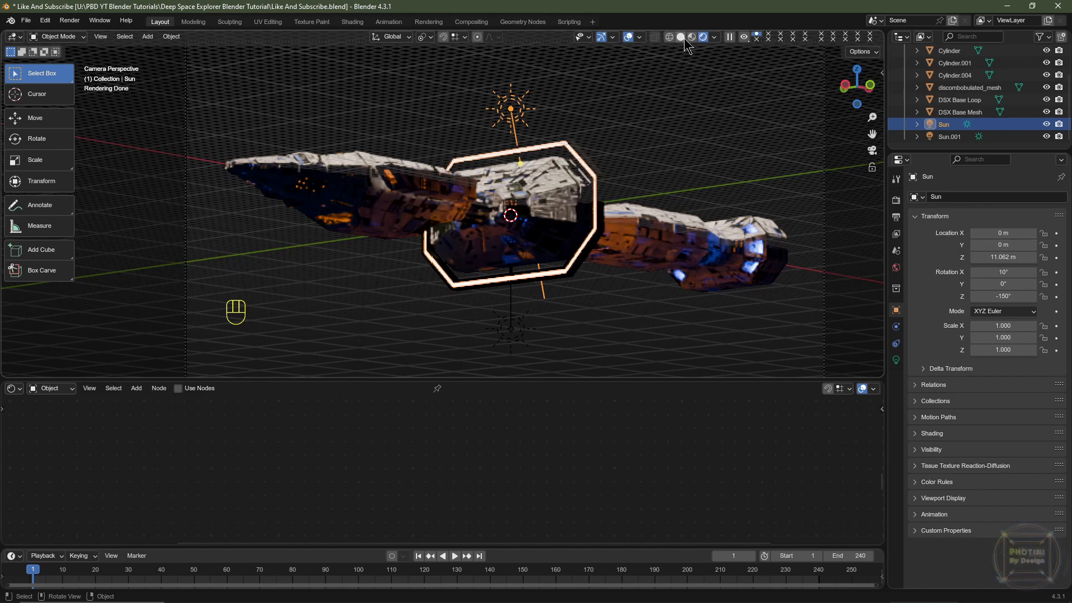
Switch to solid shading and give the ship hull's Sci Fi 1 material a green viewport display color
click(682, 37)
middle_drag(660, 203, 639, 234)
scroll(638, 235, up, 4)
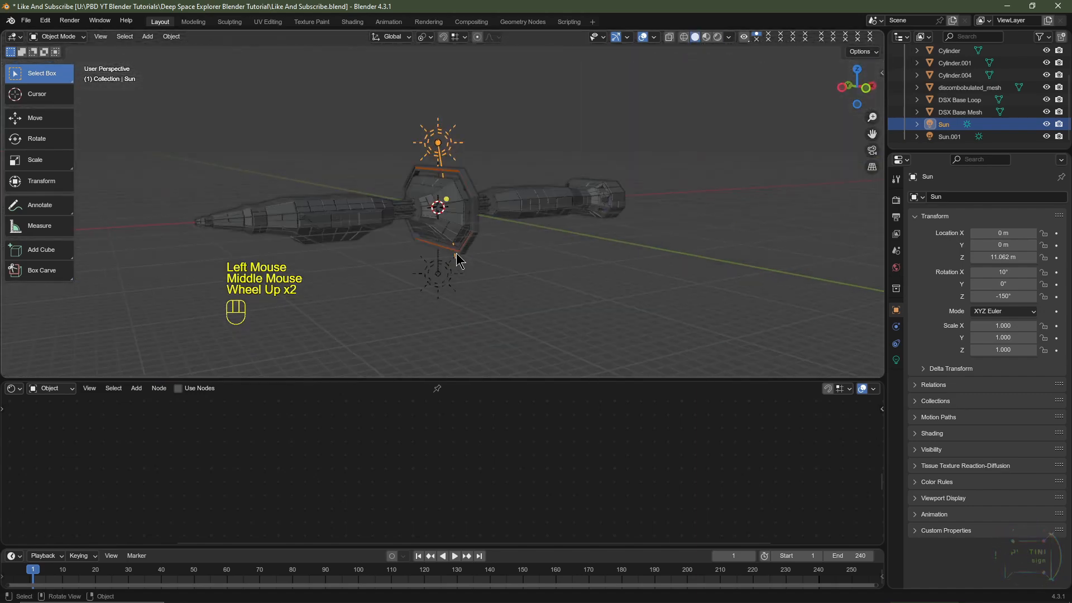
click(390, 192)
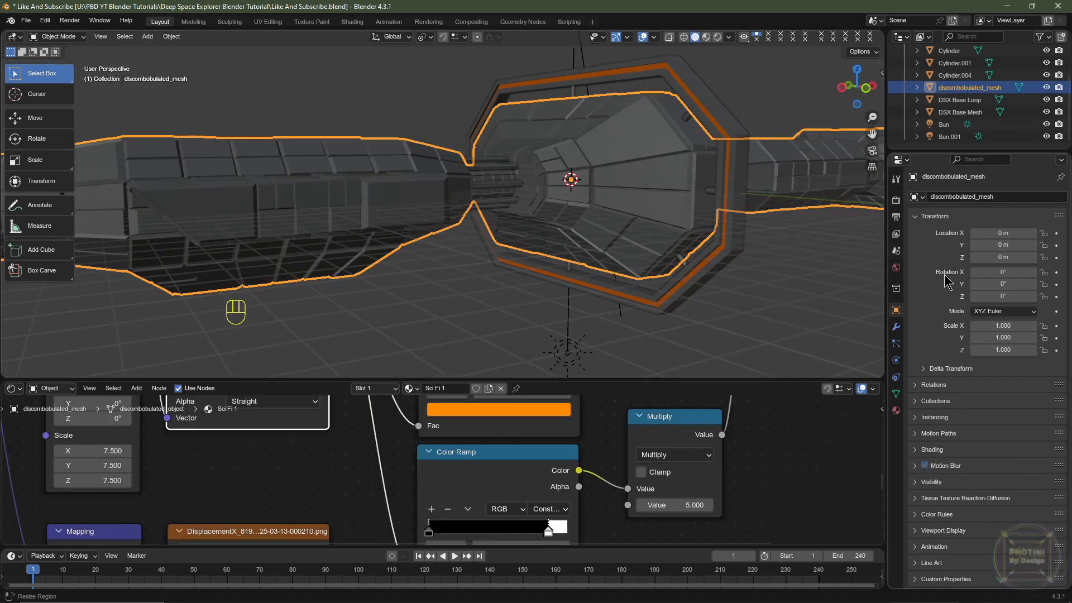
click(896, 411)
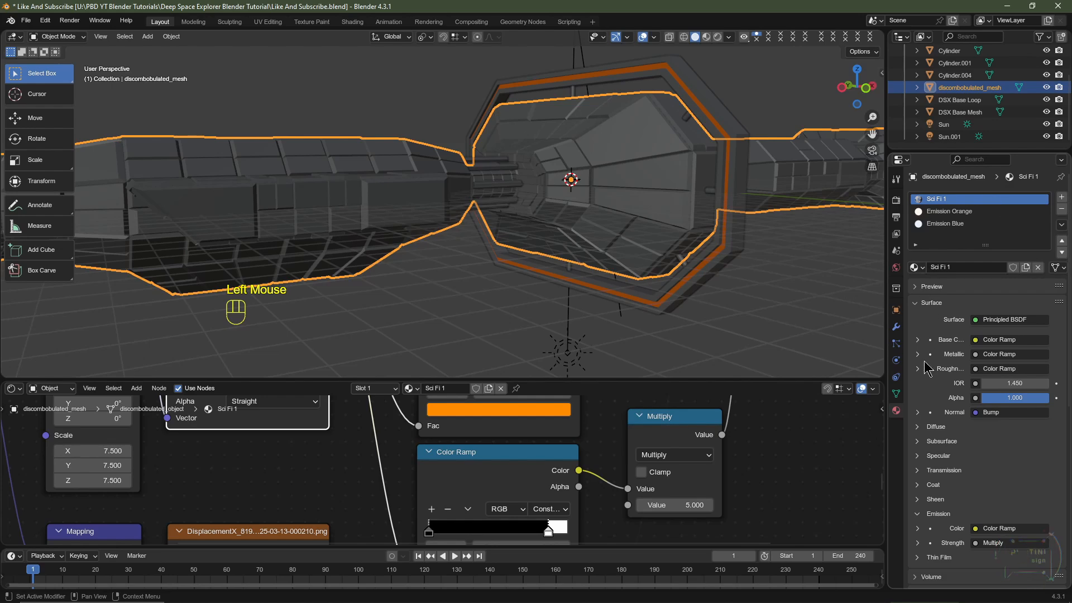
click(938, 198)
scroll(1000, 416, down, 6)
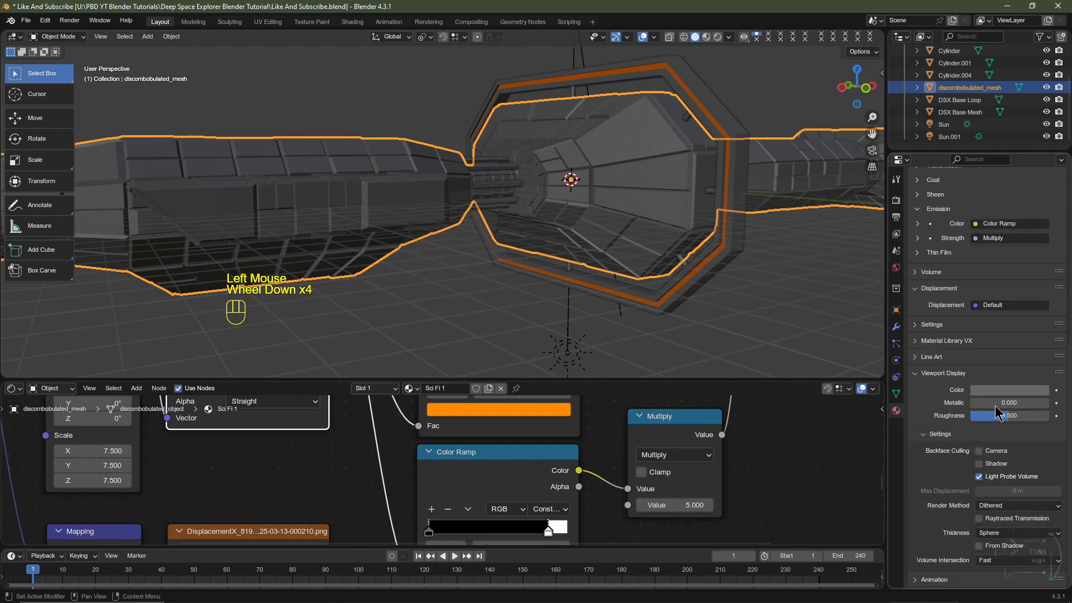
double_click(1016, 378)
click(1016, 379)
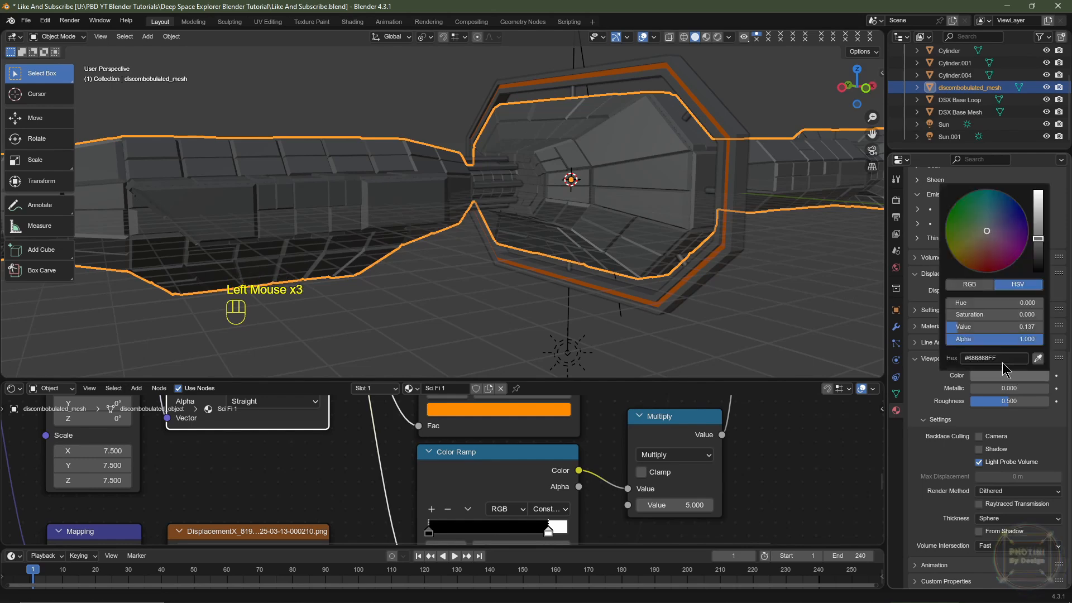
drag(975, 215, 967, 204)
Replace the Base Material on the connecting pipes beside the ring (Cylinder.001) with the Sci Fi 1 material
scroll(468, 168, up, 3)
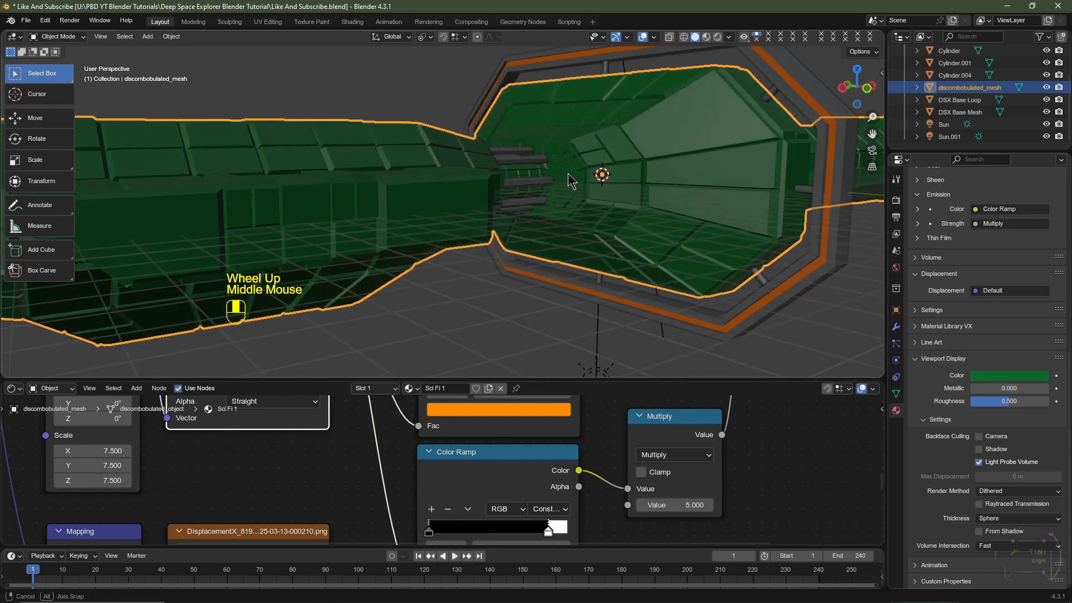
middle_drag(486, 179, 468, 166)
click(467, 166)
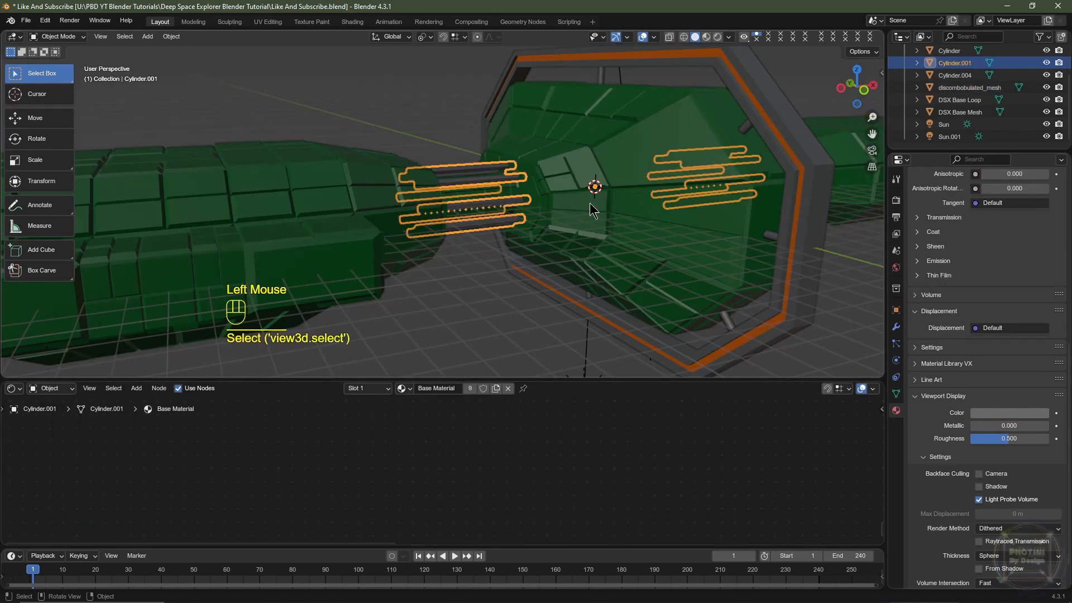
middle_drag(589, 203, 700, 202)
scroll(913, 202, up, 7)
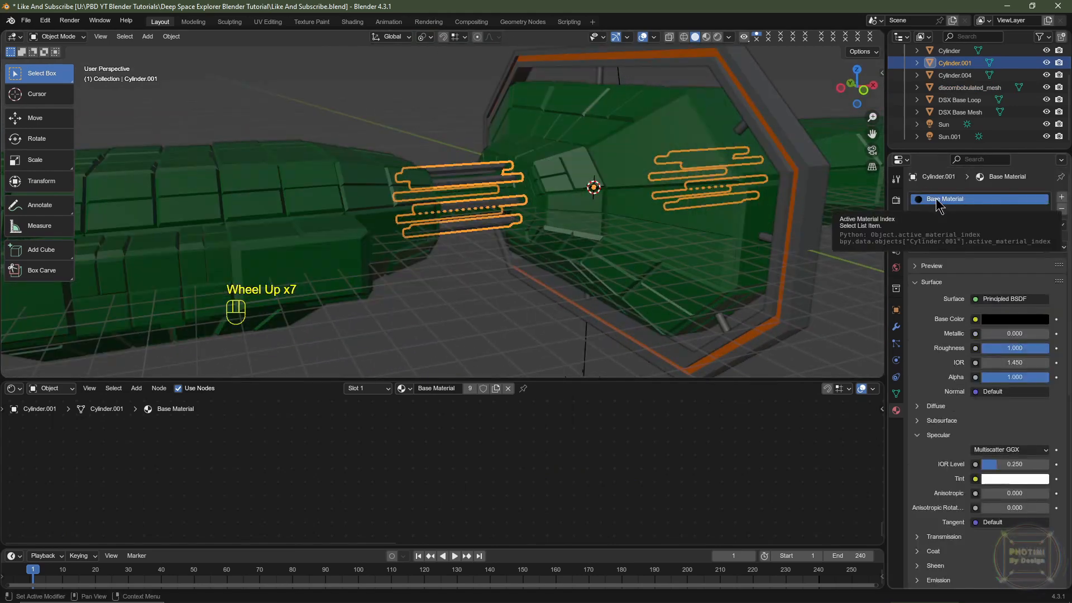
scroll(950, 234, up, 2)
scroll(960, 279, down, 6)
scroll(972, 324, up, 5)
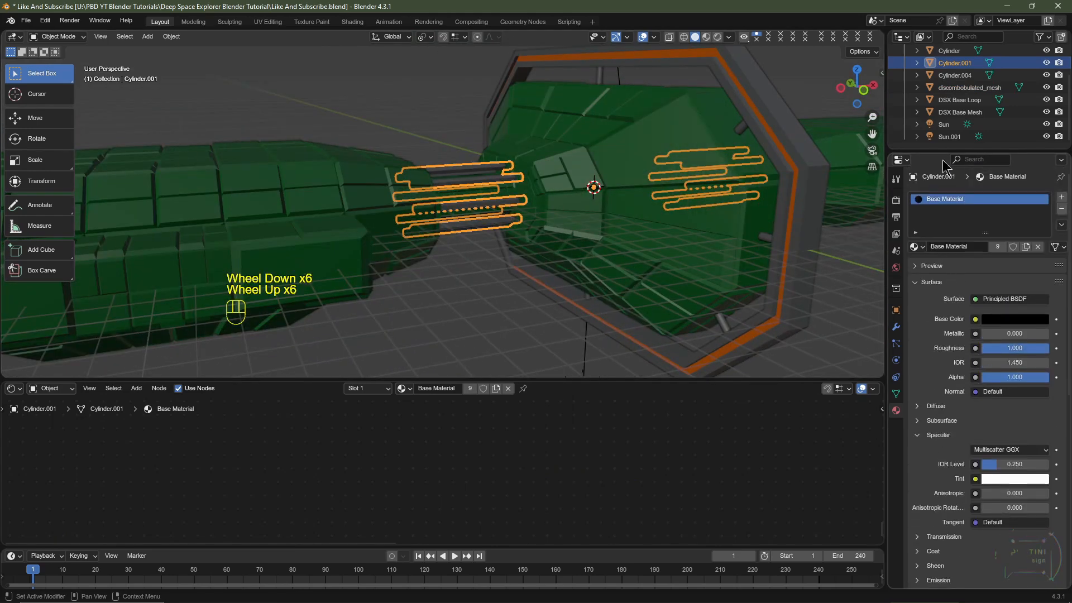
click(914, 249)
click(779, 299)
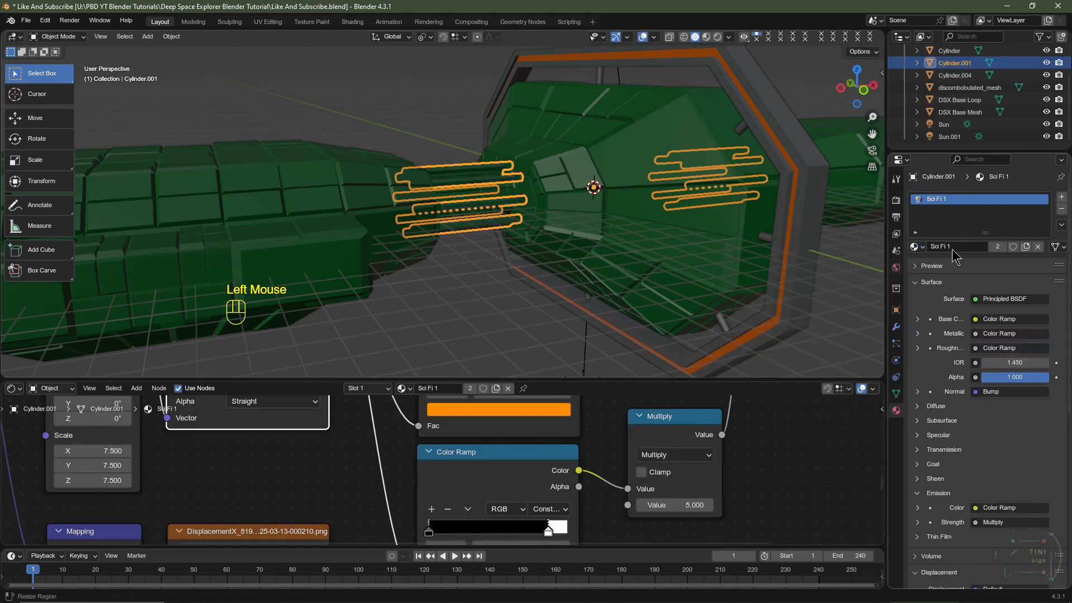
Make the connecting pipes' Sci Fi 1 material a separate single-user copy and rename it Sci Fi 2
click(997, 247)
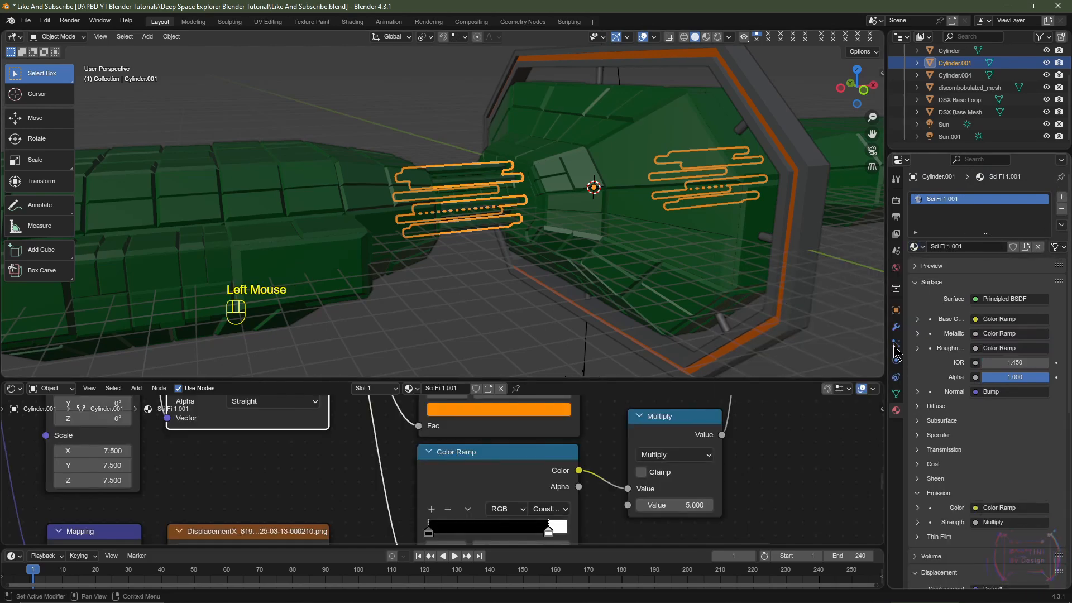
double_click(970, 249)
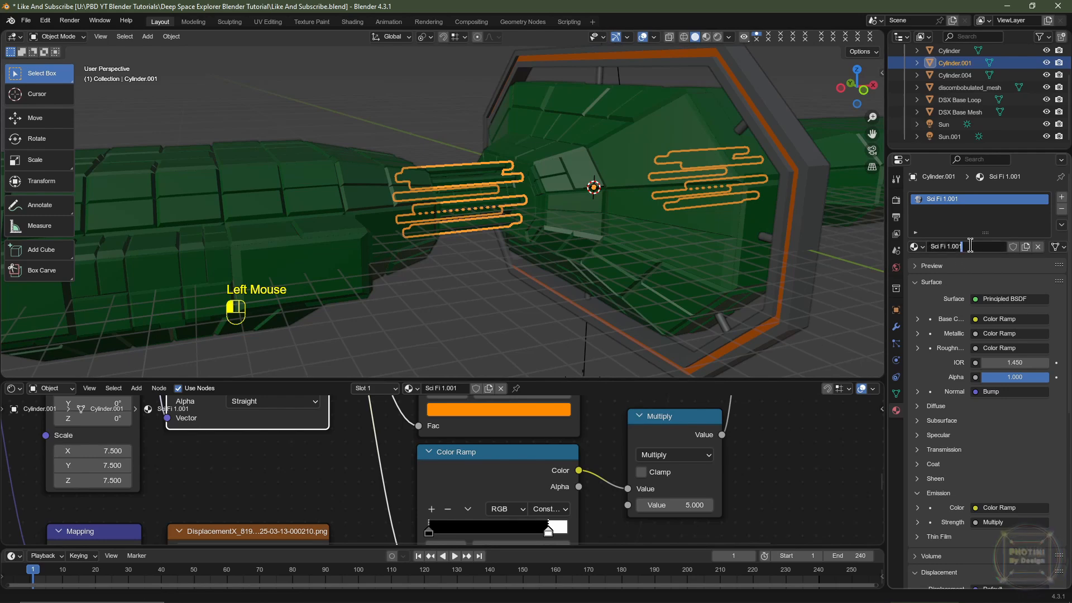
key(BackSpace)
key(BackSpace)
key(Return)
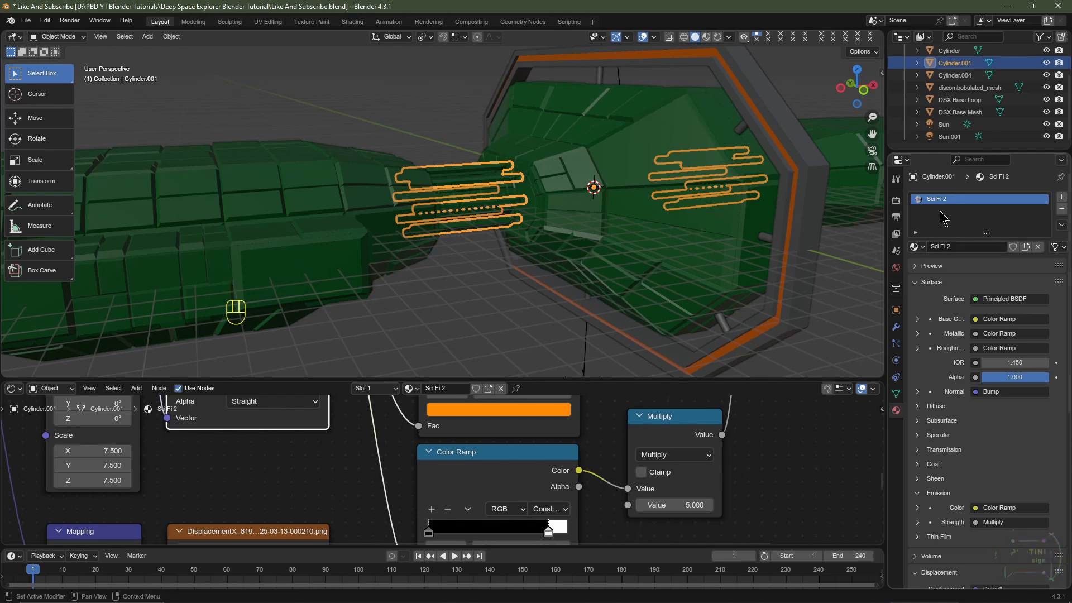
Give the pipes' Sci Fi 2 material a bright teal viewport display color
drag(610, 381, 611, 323)
scroll(1004, 420, down, 4)
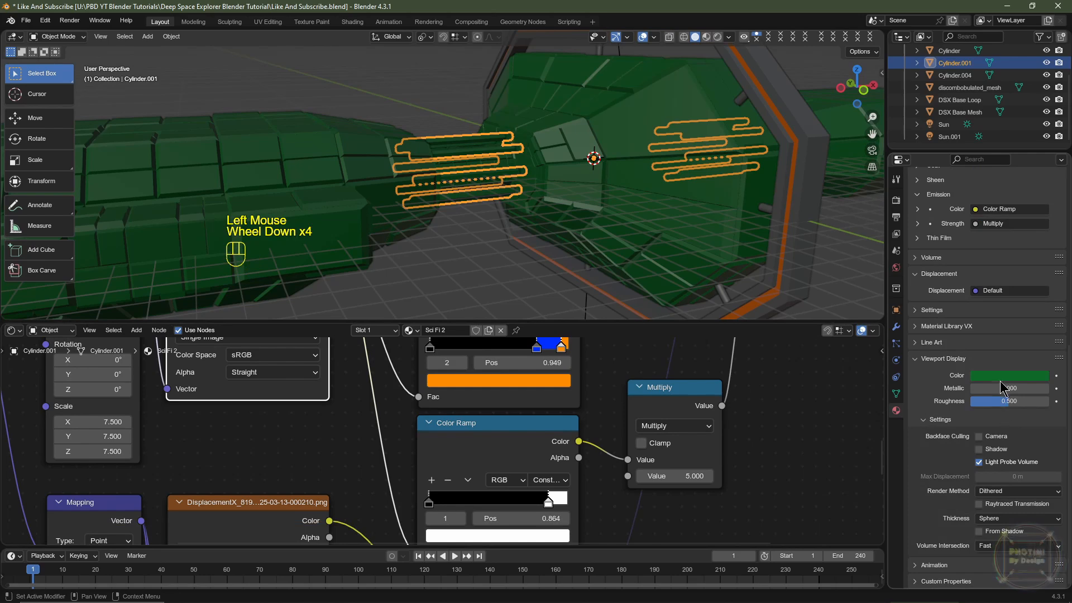
click(1001, 378)
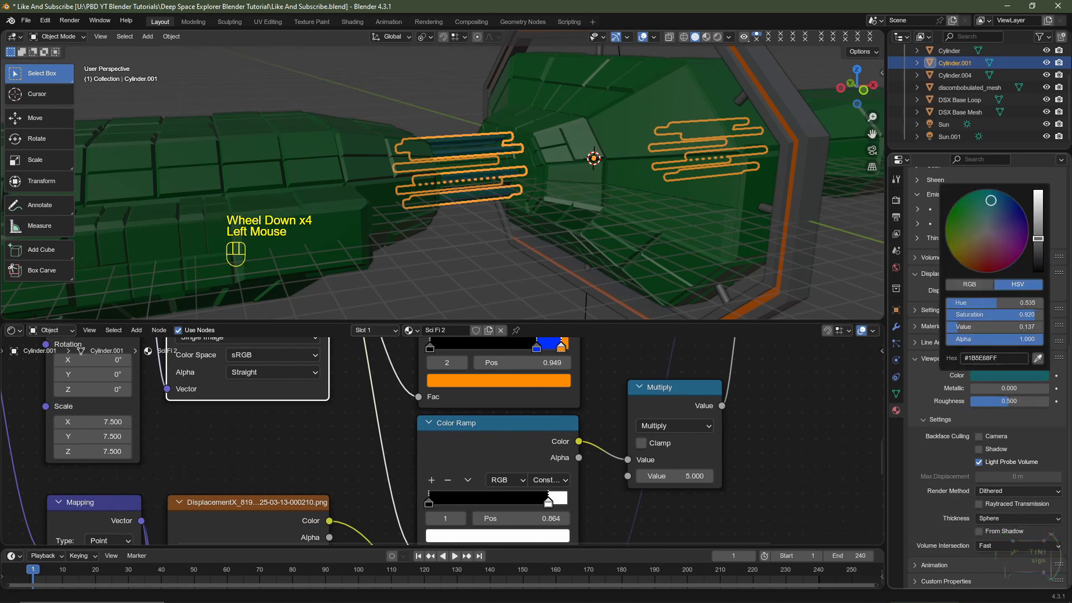
scroll(991, 202, up, 6)
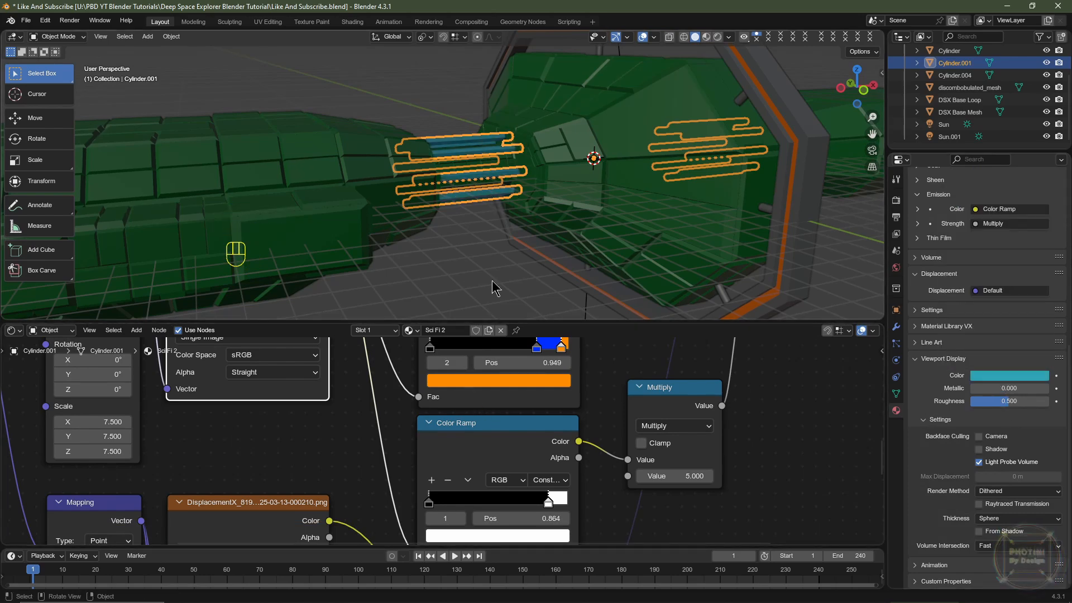
Cut the link into the Principled BSDF's Metallic input and delete the Color Ramp that fed it
scroll(475, 391, down, 2)
middle_drag(474, 390, 425, 491)
middle_drag(491, 402, 419, 474)
middle_drag(497, 391, 406, 435)
scroll(407, 435, up, 3)
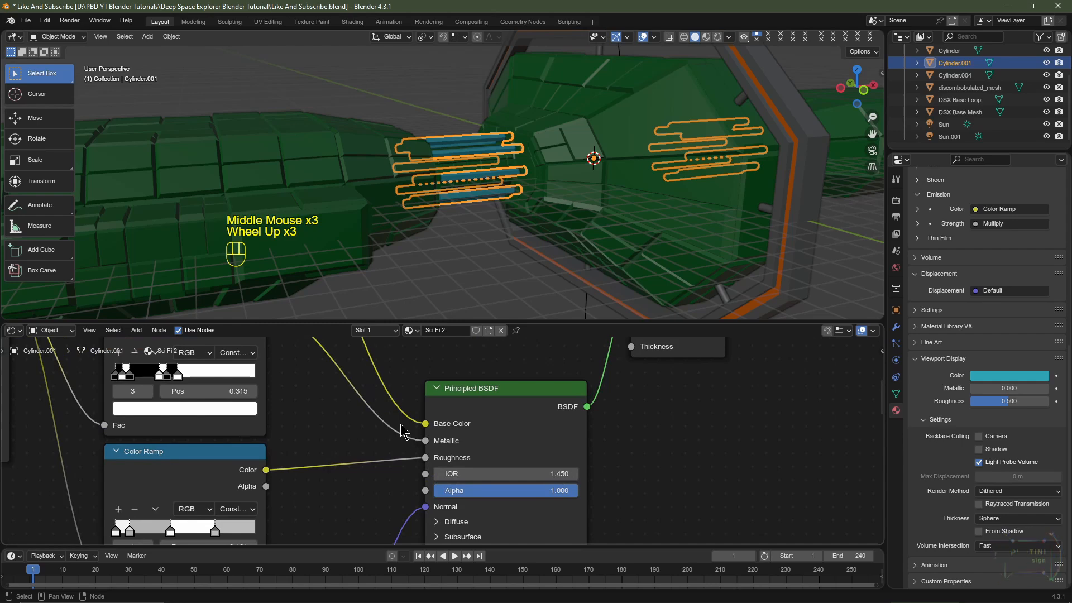
key(ctrl)
ctrl+right_drag(382, 403, 370, 428)
click(360, 440)
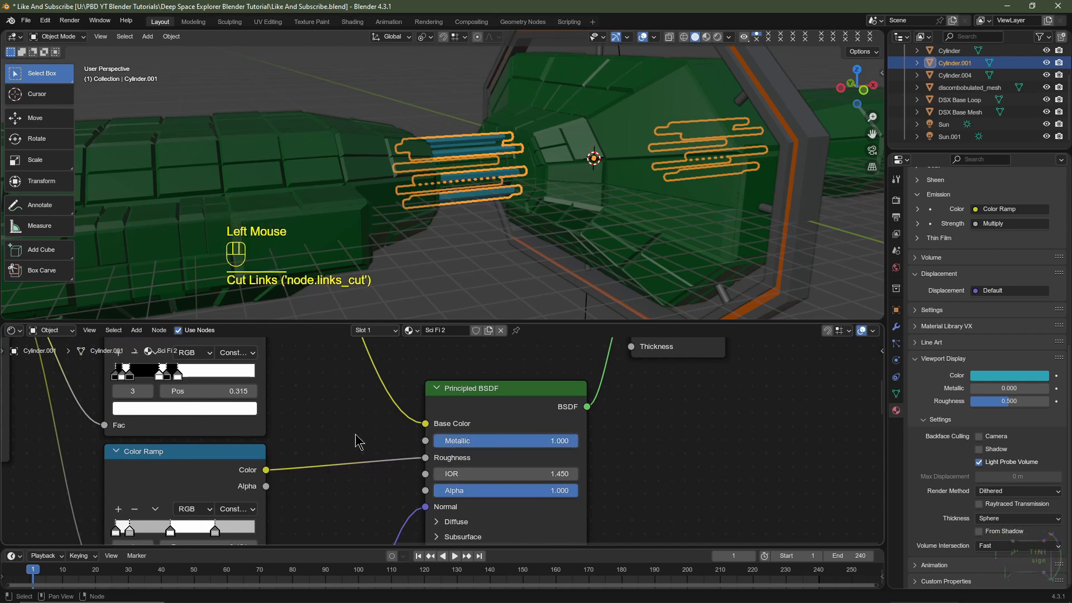
click(254, 430)
key(Delete)
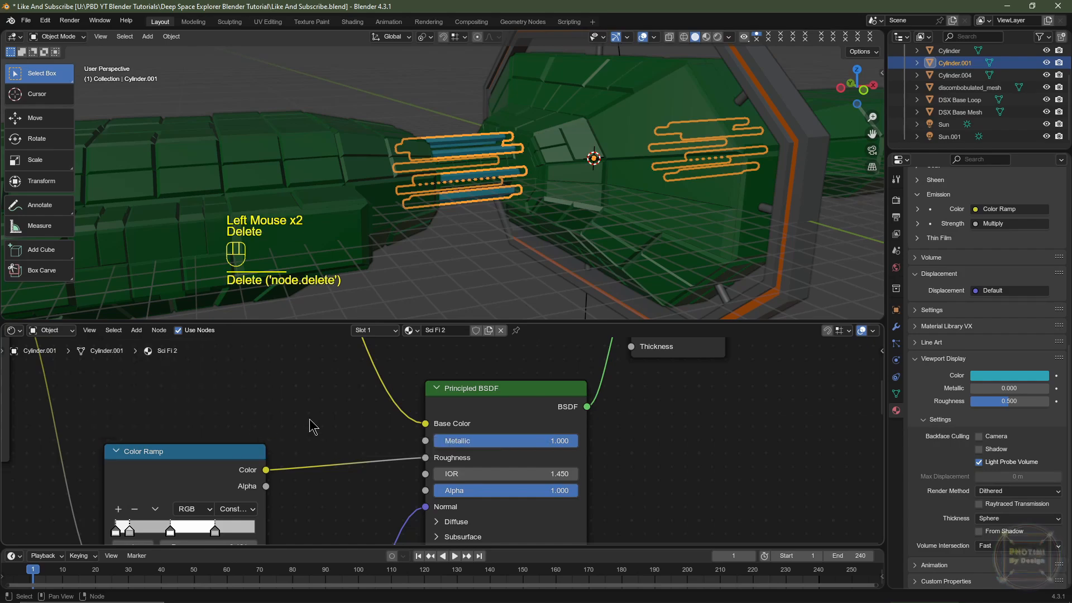
Switch the viewport to material preview and view the connecting pipes up close
scroll(326, 420, down, 2)
middle_drag(328, 420, 346, 434)
middle_drag(345, 434, 380, 497)
scroll(352, 391, up, 3)
scroll(630, 102, down, 2)
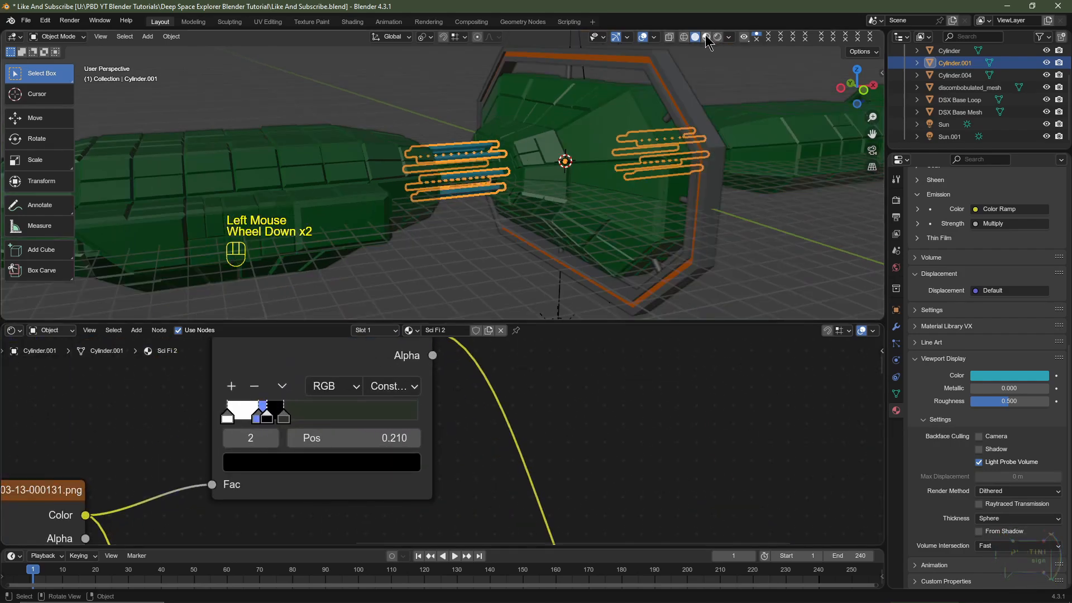
click(706, 37)
scroll(521, 168, up, 5)
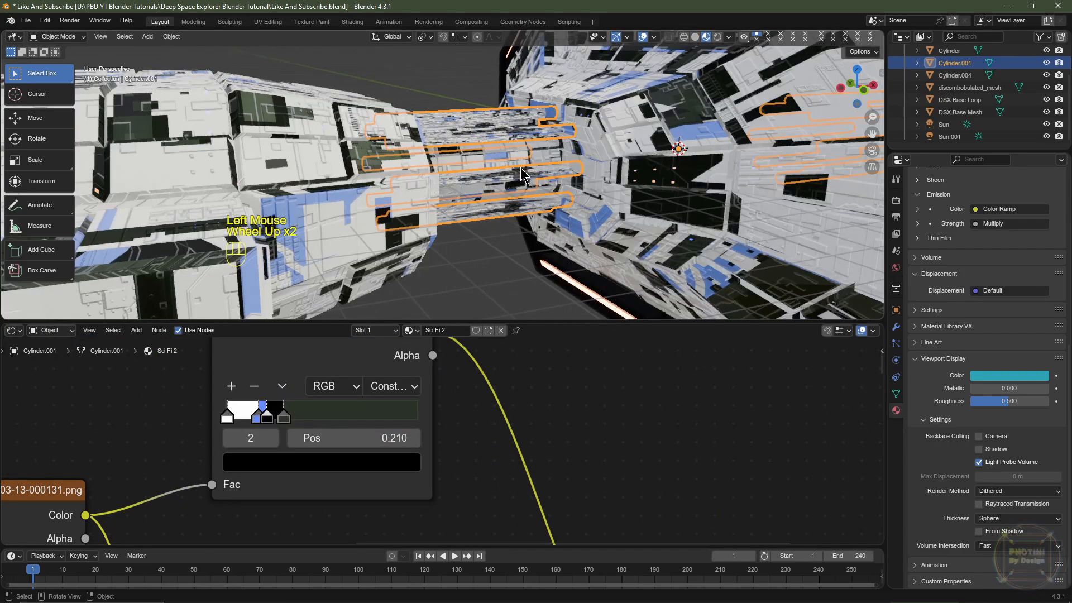
mouse_move(520, 167)
middle_down()
mouse_move(552, 152)
mouse_move(405, 177)
middle_up()
Reset the UVs of all the pipes' faces in the UV Editing workspace, and unwrap them with Lightmap Pack
key(Tab)
key(a)
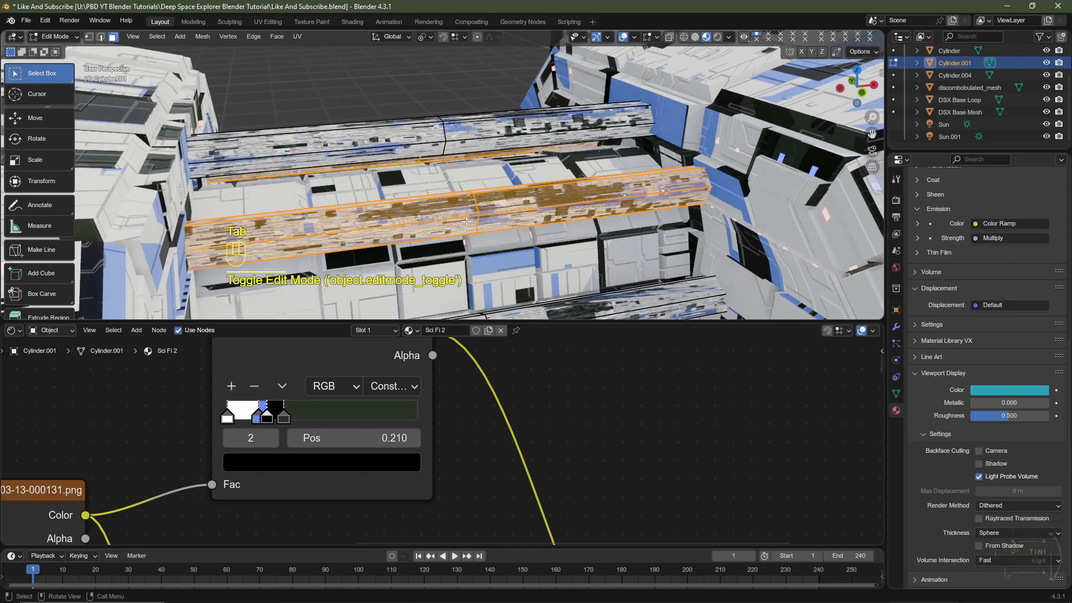
scroll(470, 192, down, 2)
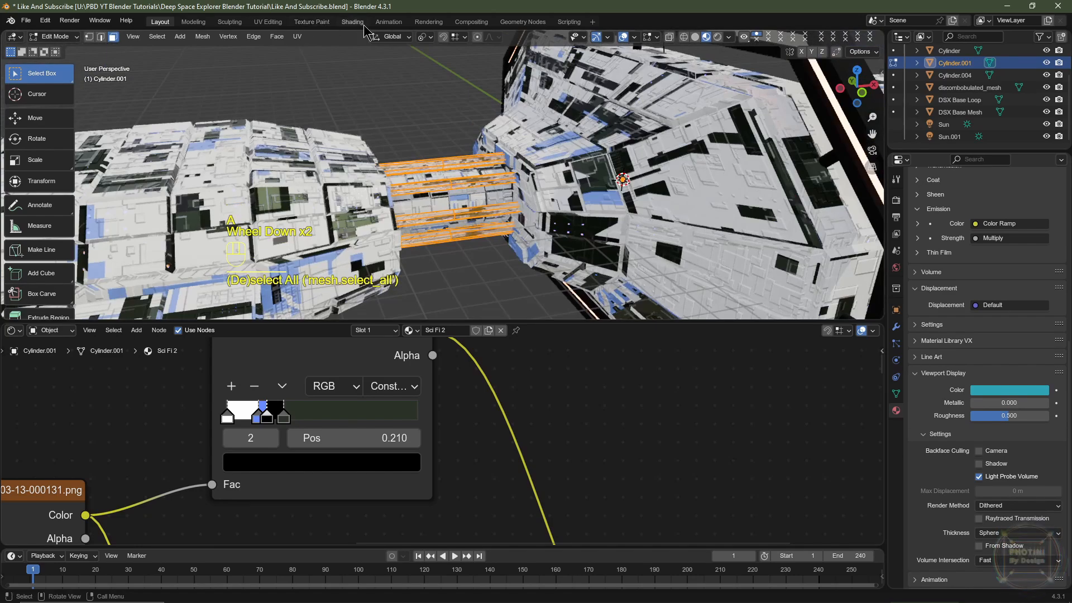
click(268, 22)
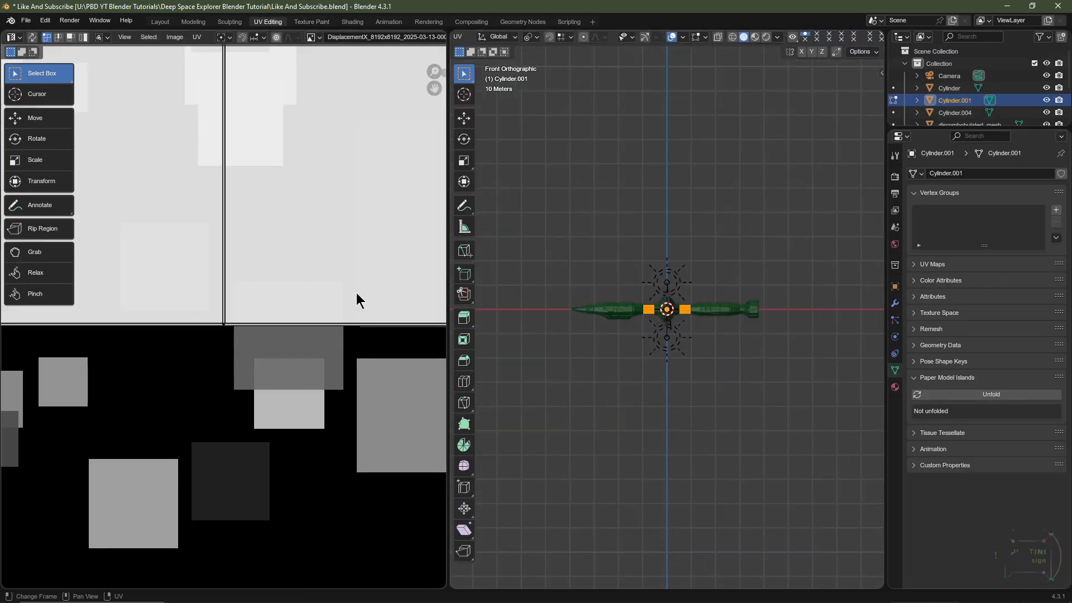
scroll(356, 292, down, 13)
key(u)
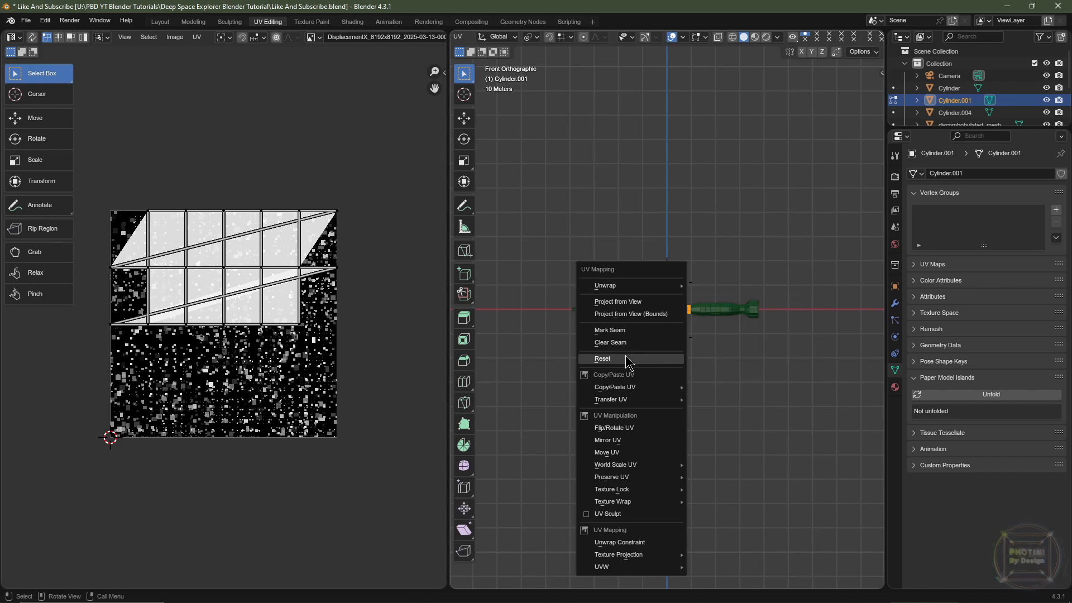
click(626, 353)
key(u)
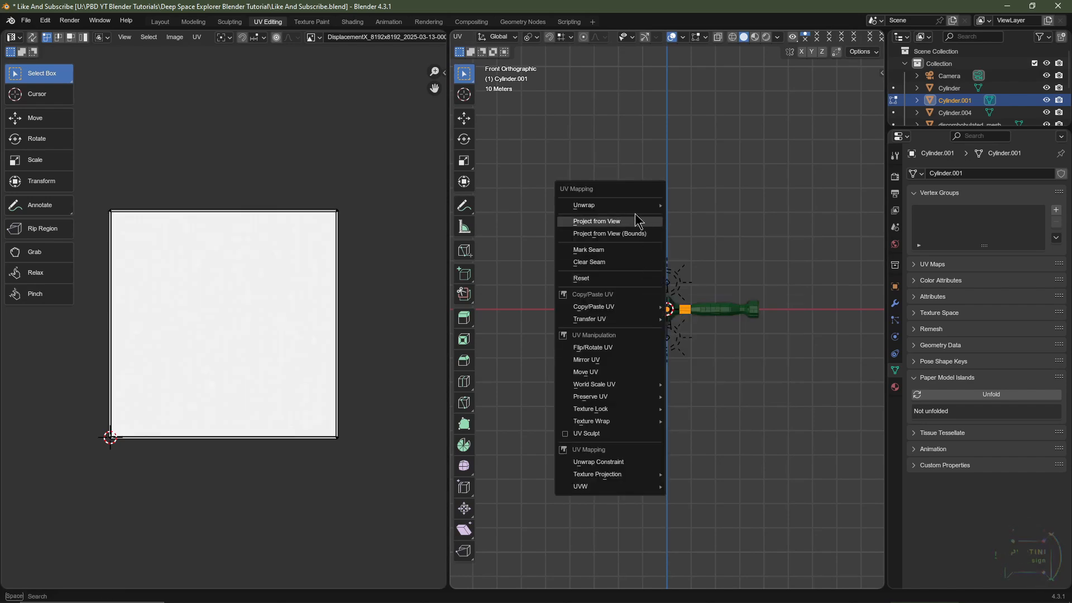
mouse_move(631, 205)
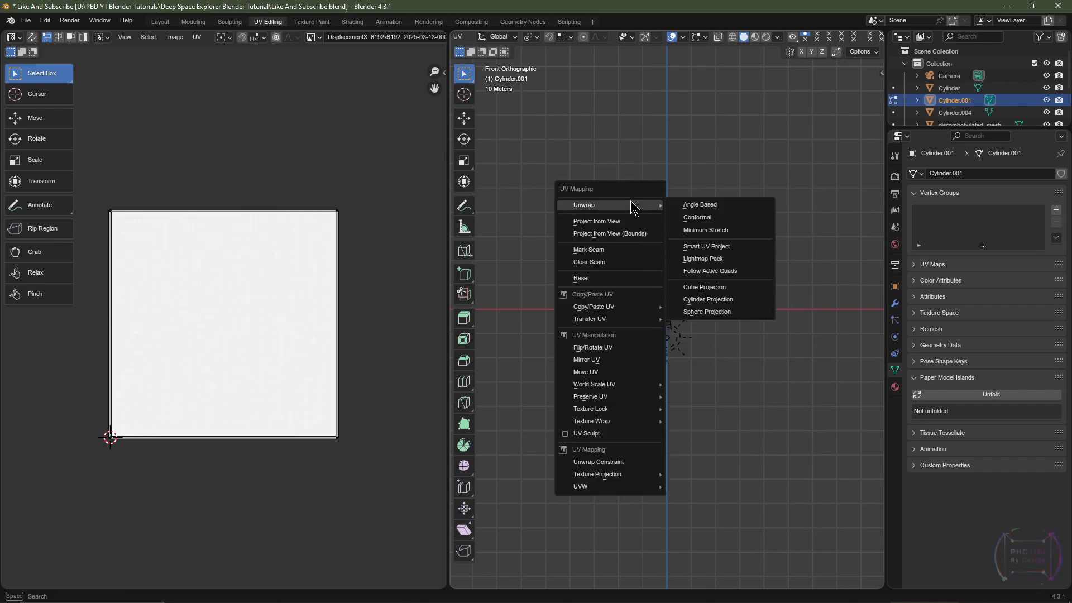
click(707, 258)
click(691, 336)
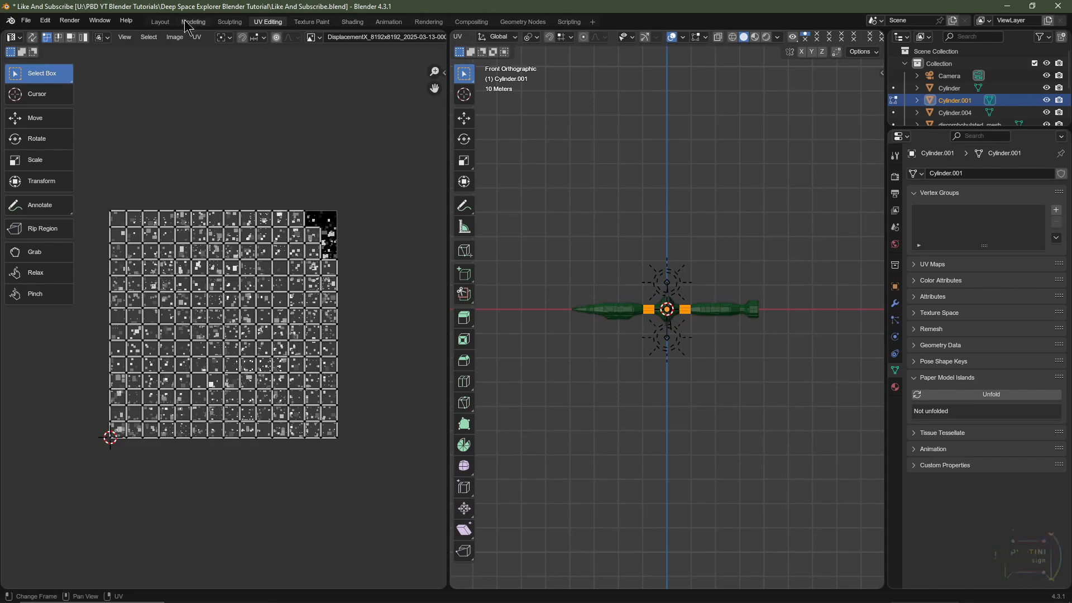
Return to the Layout workspace and set the scale of the 000343 image's Mapping node to 2.5 on all axes
click(160, 20)
middle_drag(484, 255, 533, 246)
scroll(246, 444, down, 5)
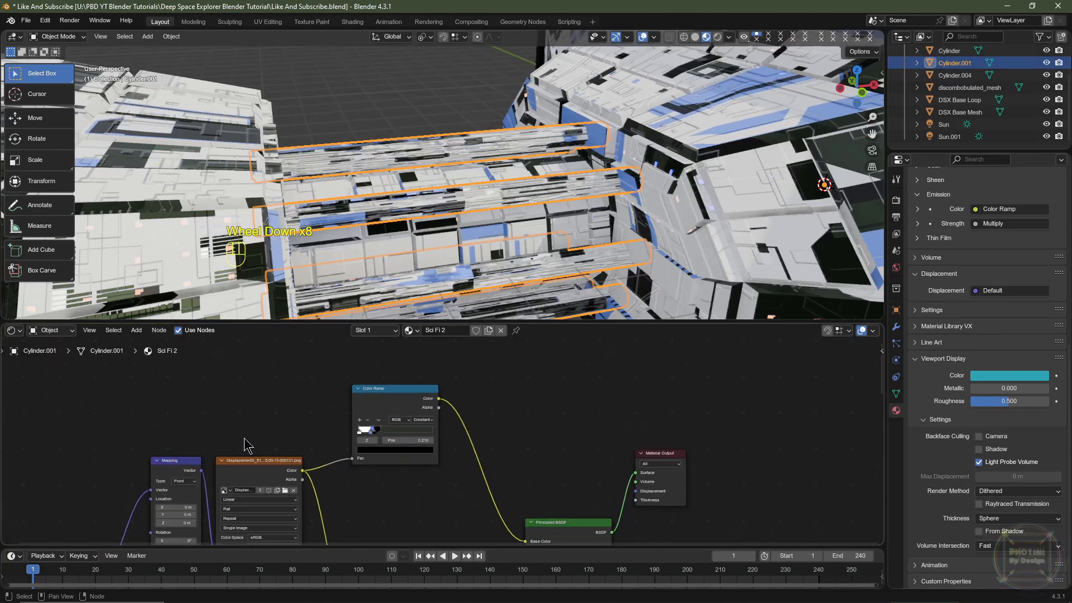
middle_drag(246, 445, 406, 432)
scroll(409, 460, up, 5)
scroll(407, 433, down, 2)
middle_drag(386, 476, 413, 410)
drag(310, 464, 311, 487)
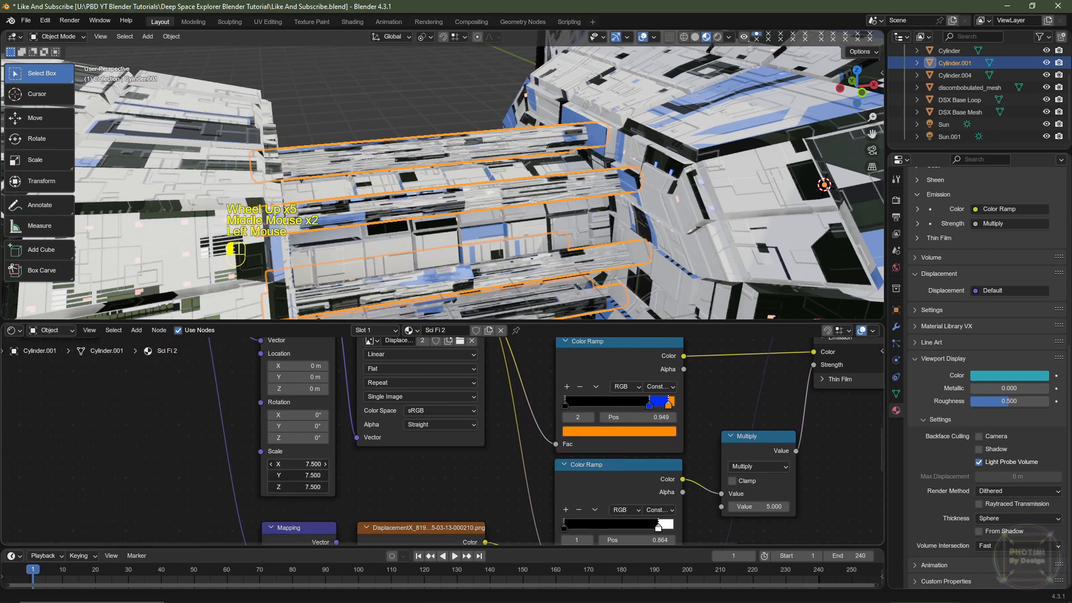
key(ctrl+z)
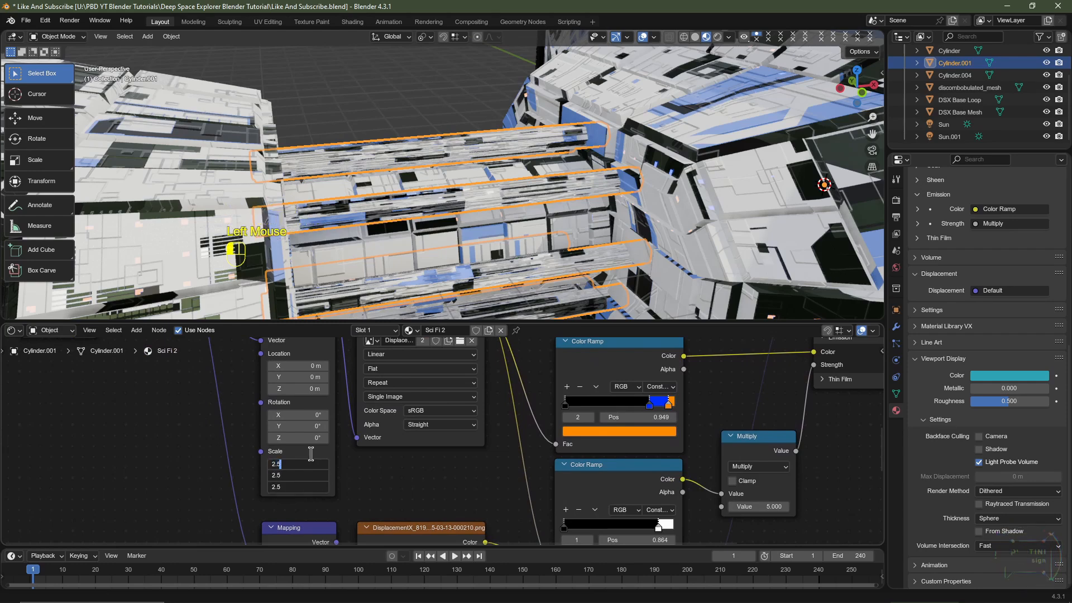
scroll(391, 458, down, 2)
scroll(437, 462, up, 2)
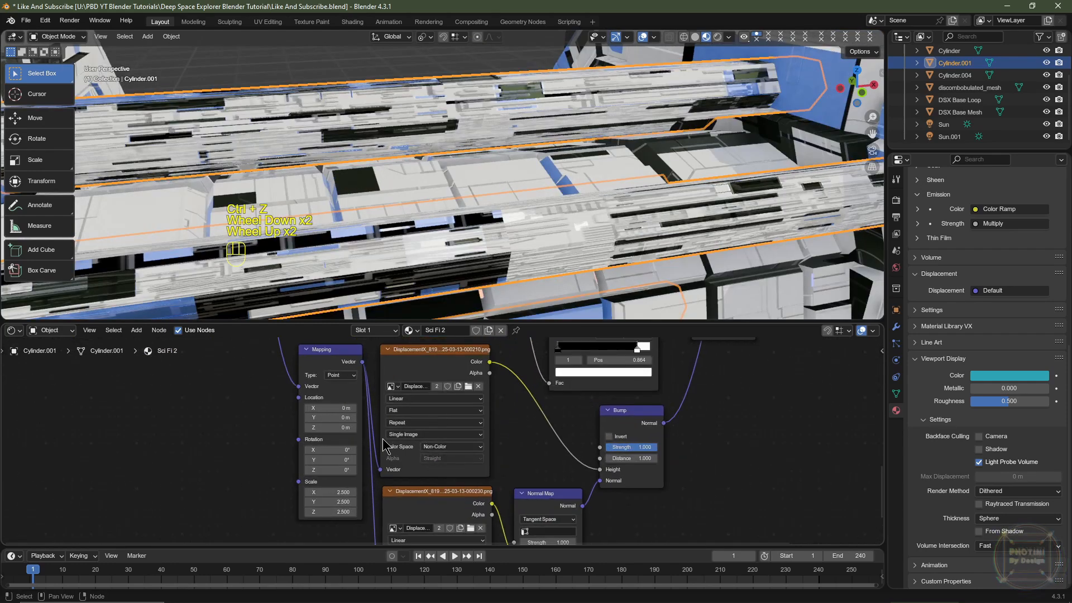
Set the scale of the Mapping nodes feeding the 000210 and 000343 displacement images to 0.5
drag(329, 492, 329, 512)
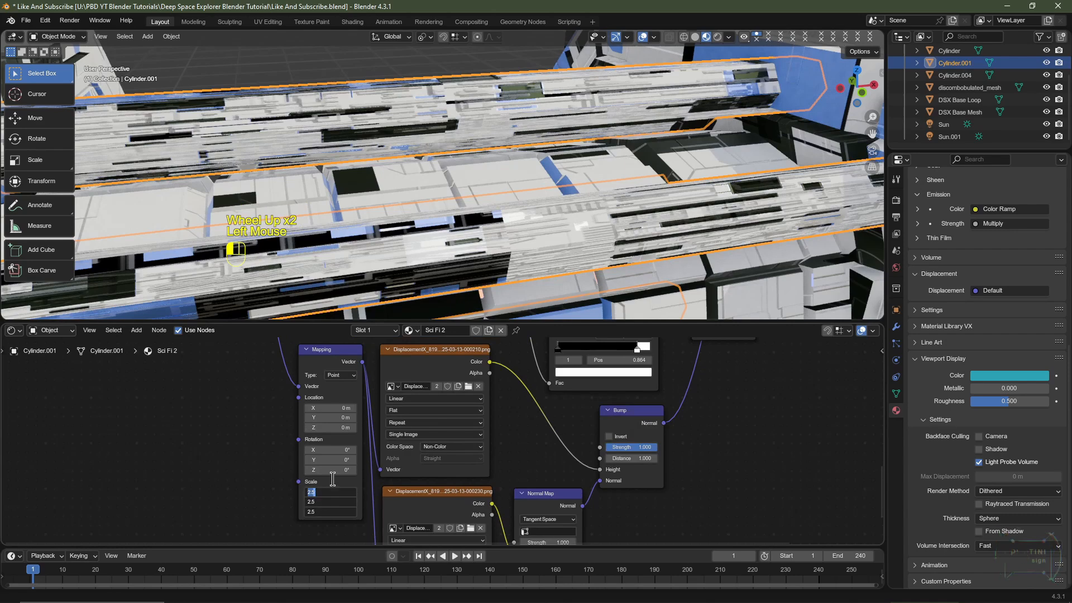
text(.5)
key(Return)
scroll(451, 427, down, 3)
middle_drag(455, 413, 367, 484)
scroll(430, 475, up, 2)
click(366, 479)
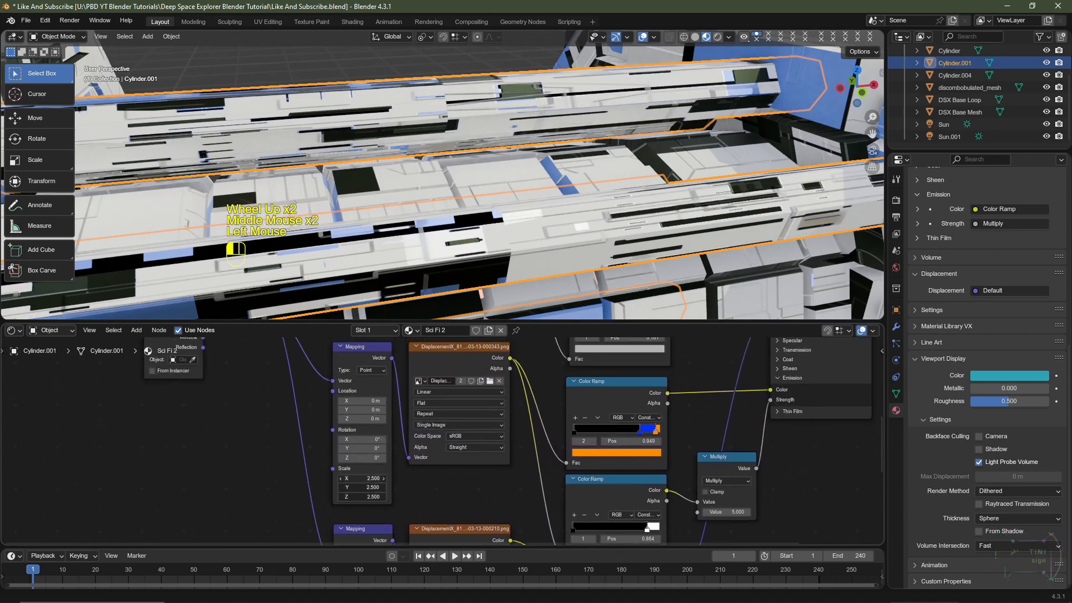
text(.5)
key(Return)
Recolor the last two stops of the base color's Color Ramp gray, placing them at positions 0.379 and 0.650
scroll(438, 440, down, 3)
scroll(444, 462, up, 3)
middle_drag(455, 357, 302, 474)
scroll(445, 462, down, 2)
drag(405, 356, 426, 421)
scroll(403, 436, up, 4)
click(402, 452)
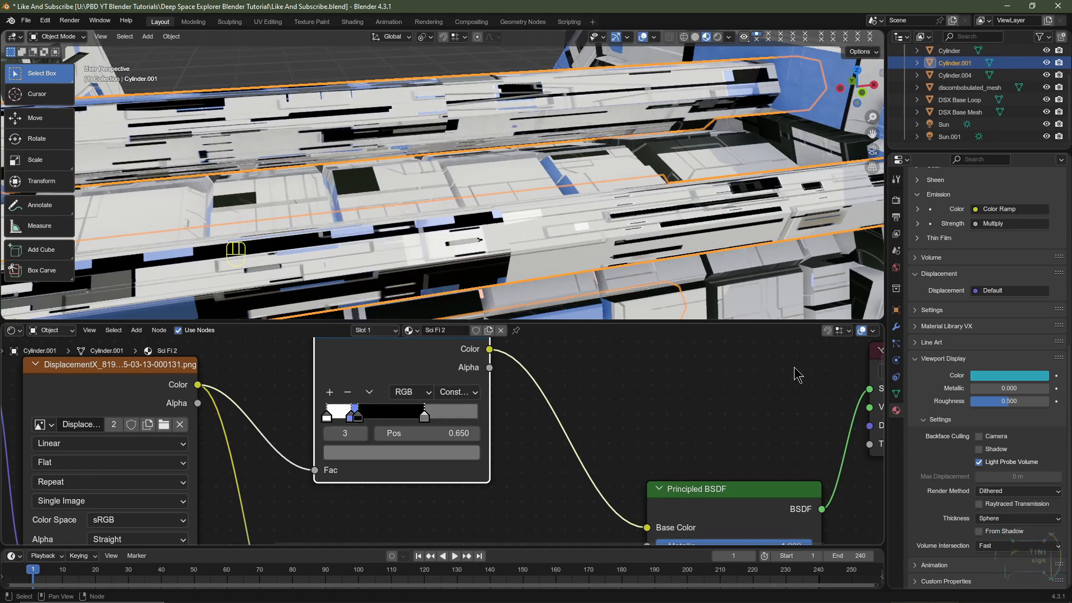
click(382, 411)
click(412, 453)
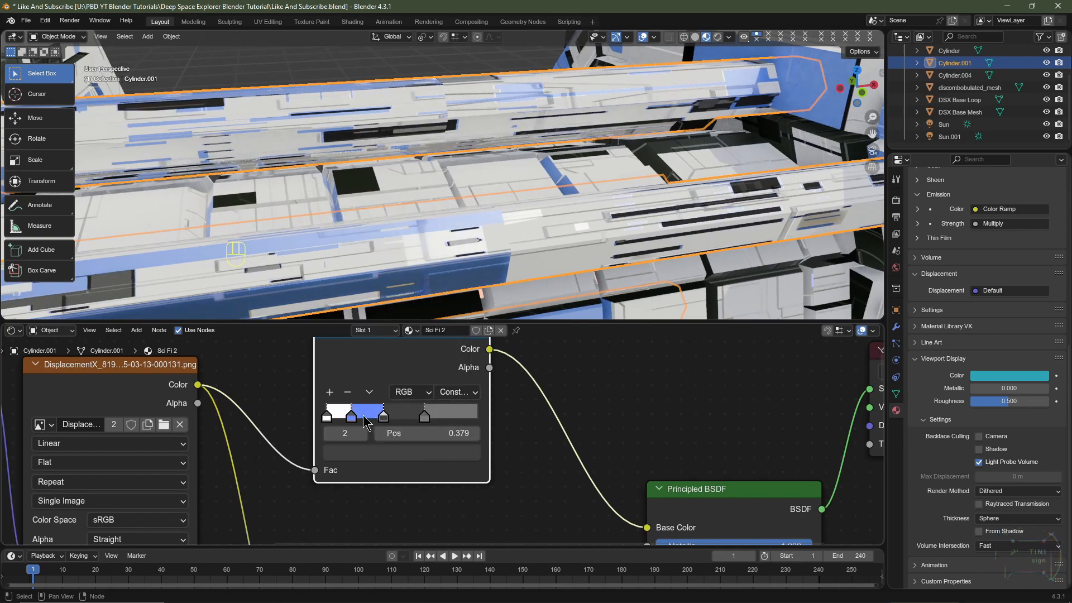
Desaturate the blue stop of the base color's Color Ramp to a neutral light gray
click(356, 415)
click(408, 453)
drag(439, 374, 324, 374)
scroll(404, 420, down, 12)
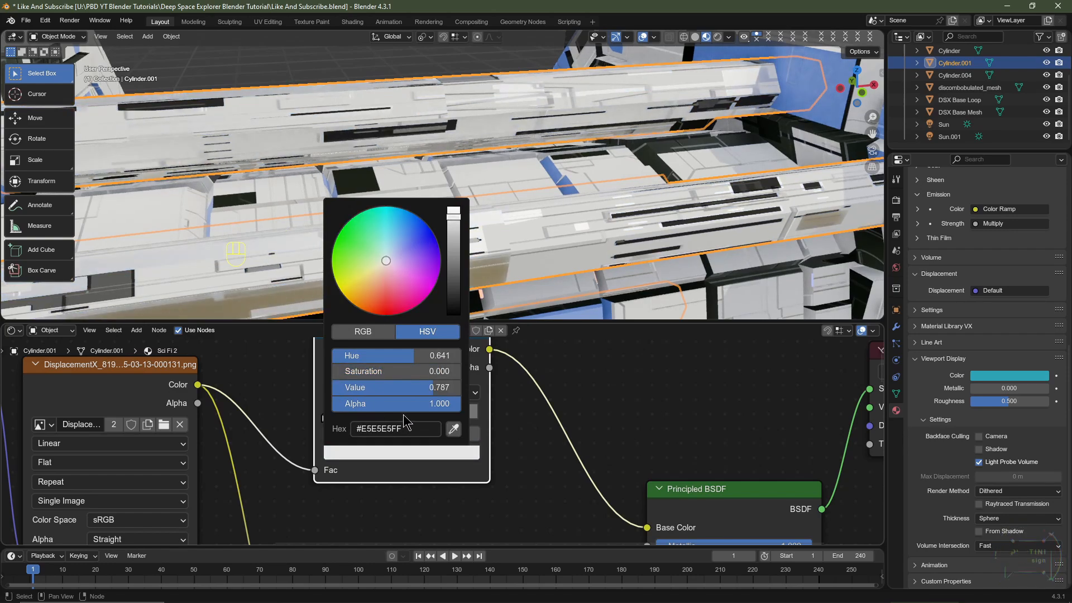
Darken the base color ramp's white first stop to gray and lighten the dark gray stop at position 0.379
click(327, 415)
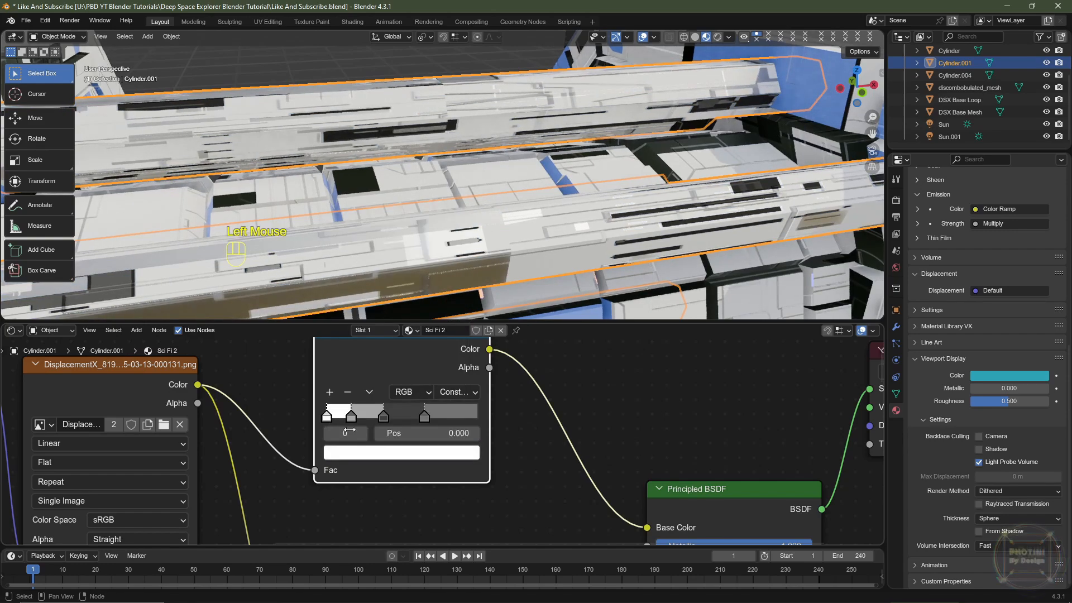
click(378, 457)
scroll(385, 403, down, 2)
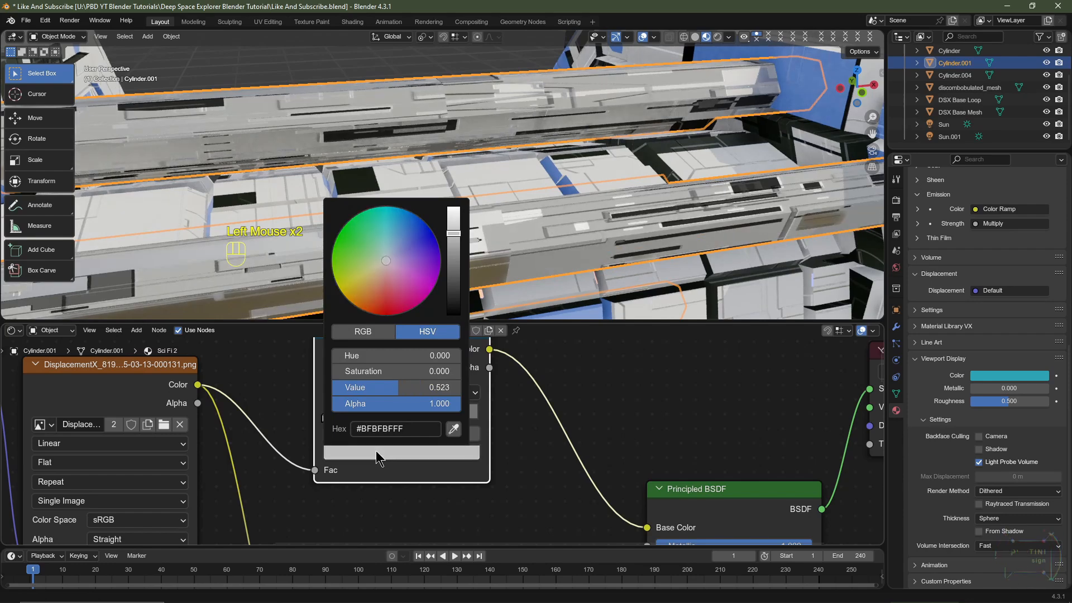
scroll(596, 237, up, 2)
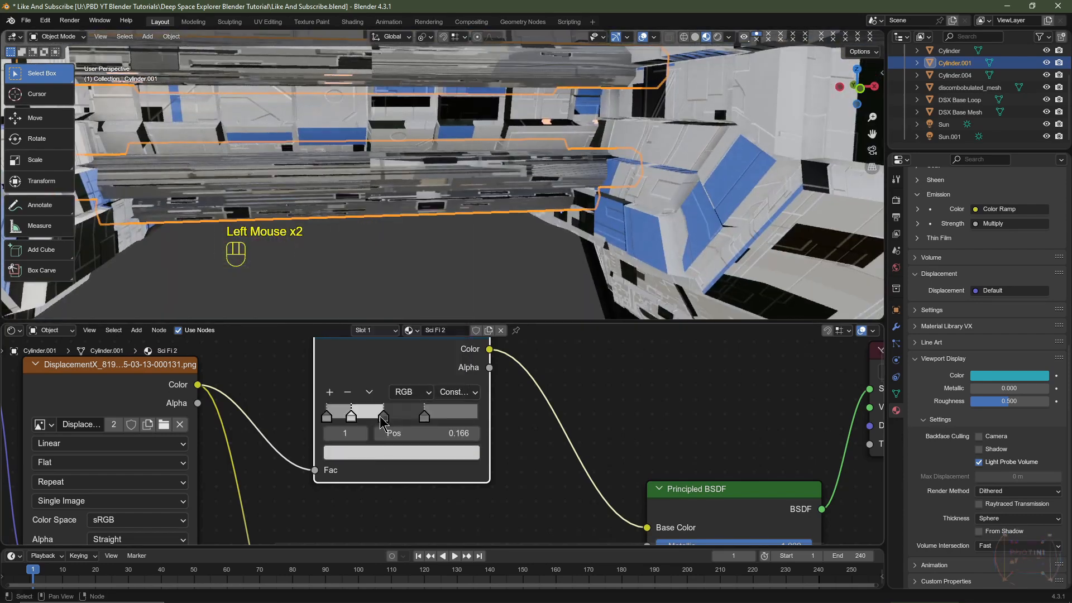
click(383, 418)
click(402, 454)
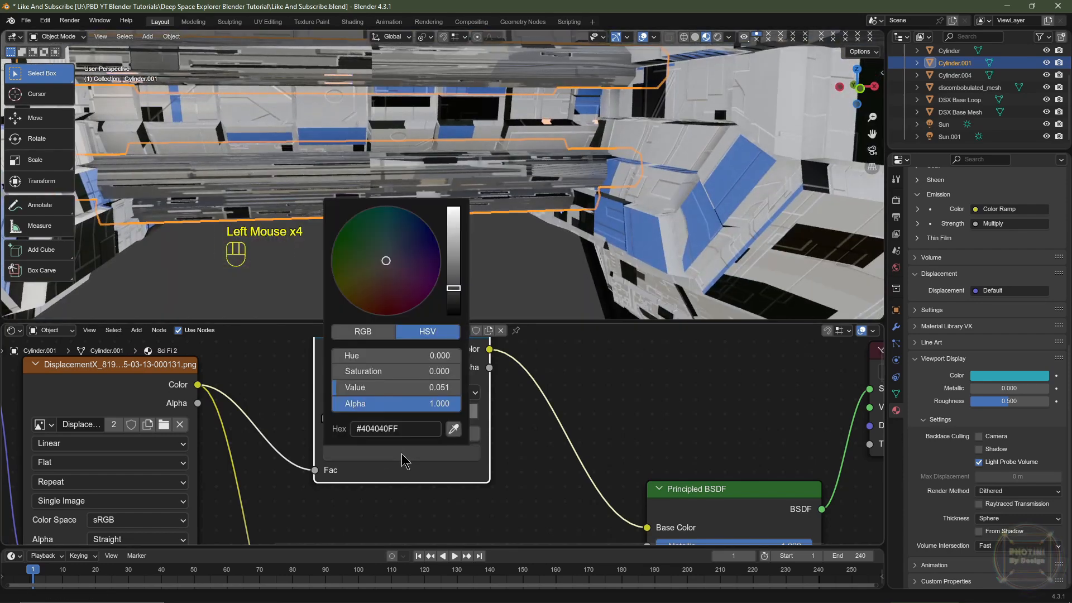
scroll(402, 453, down, 2)
scroll(402, 455, up, 2)
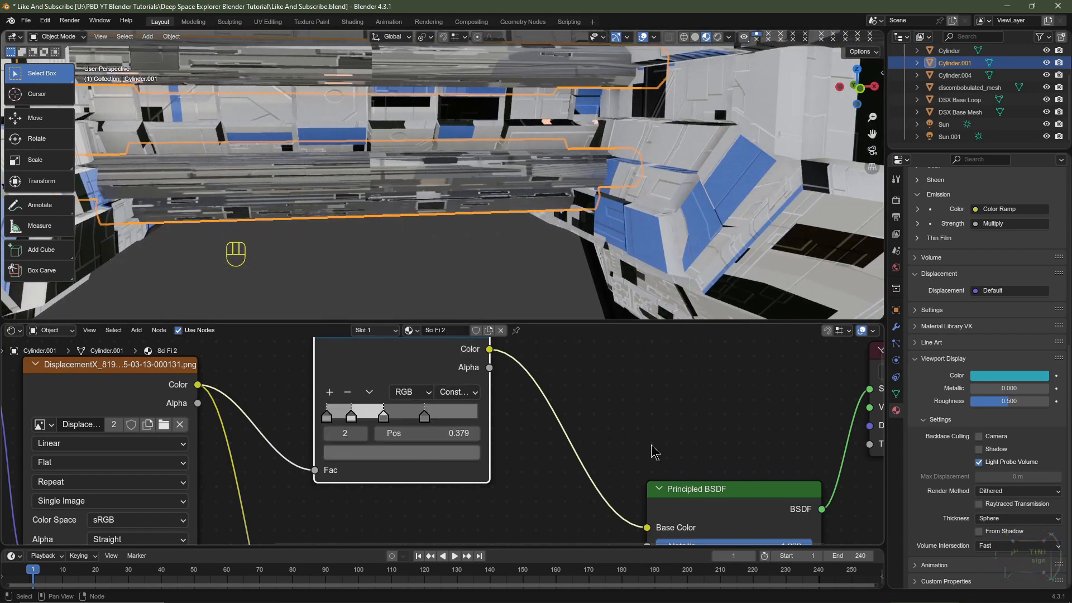
Move stop 1 of the roughness Color Ramp to position 0.157 and darken its color to a deeper gray
scroll(651, 450, down, 2)
middle_drag(651, 450, 586, 330)
scroll(416, 466, up, 2)
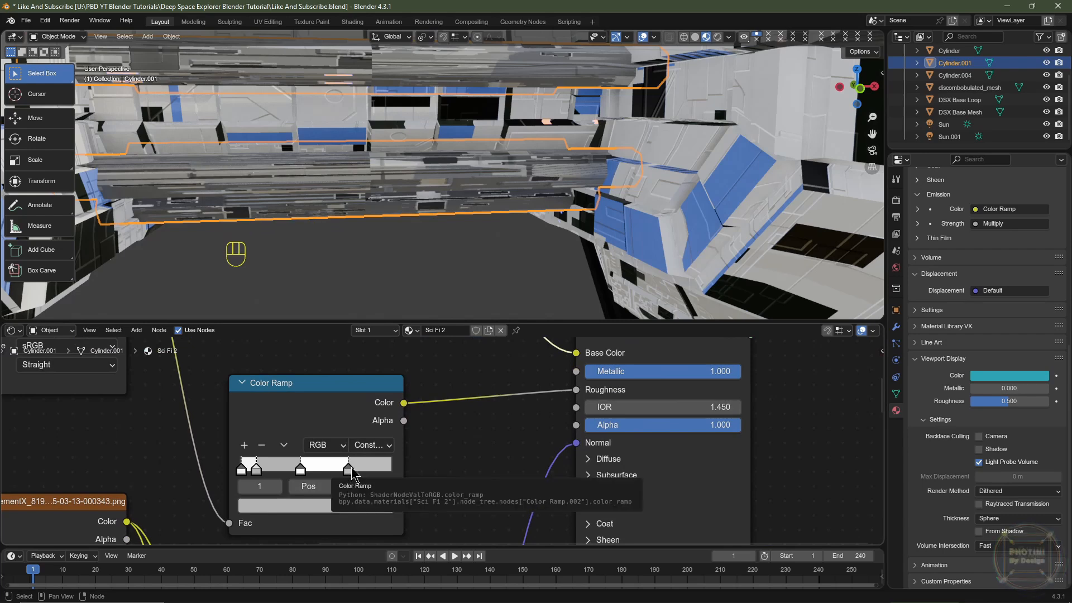
drag(259, 473, 267, 475)
click(276, 504)
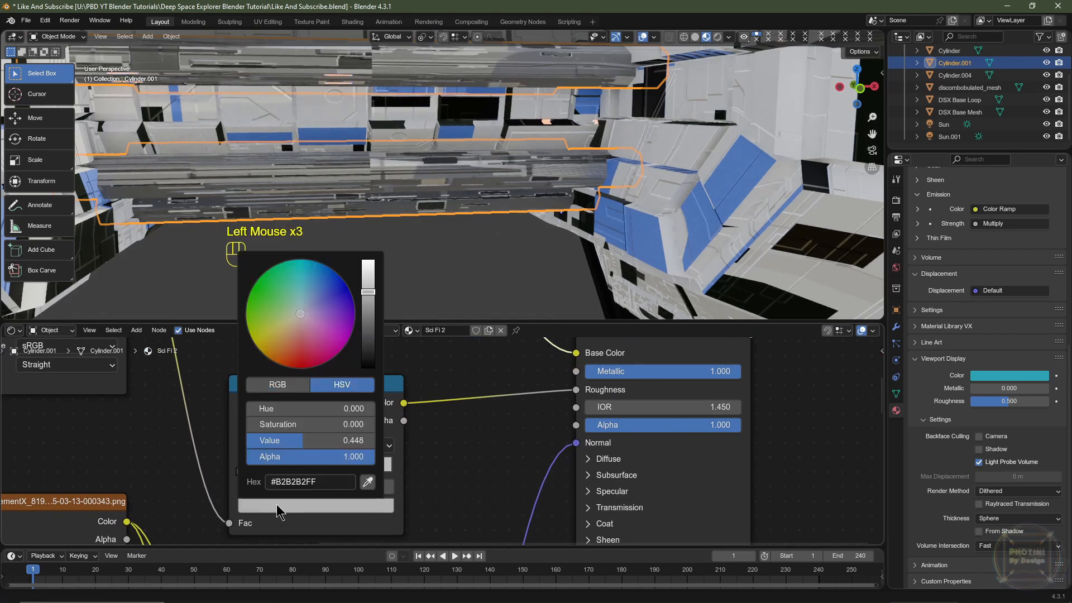
scroll(276, 504, down, 6)
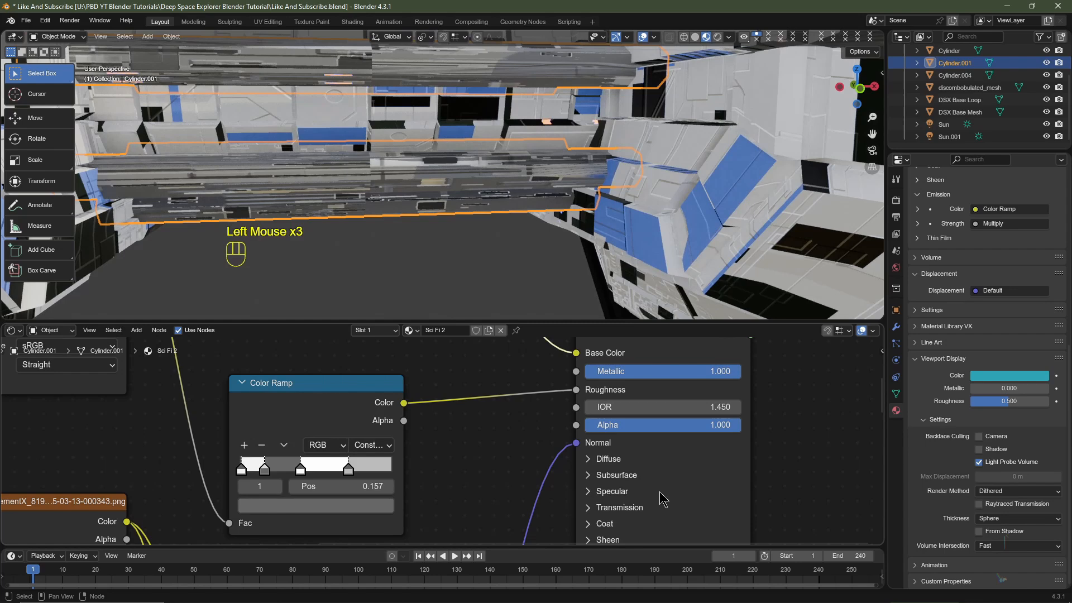
Darken the last stop of the roughness Color Ramp to medium gray and tone its white third stop down to light gray
click(349, 470)
click(348, 507)
scroll(348, 509, down, 5)
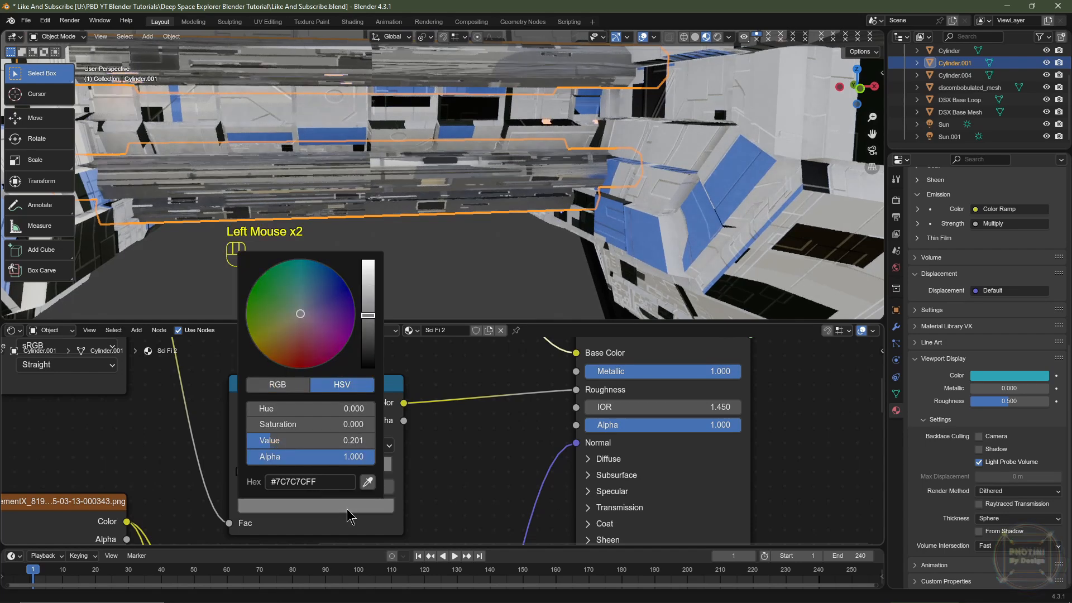
click(322, 470)
click(319, 508)
scroll(321, 516, down, 4)
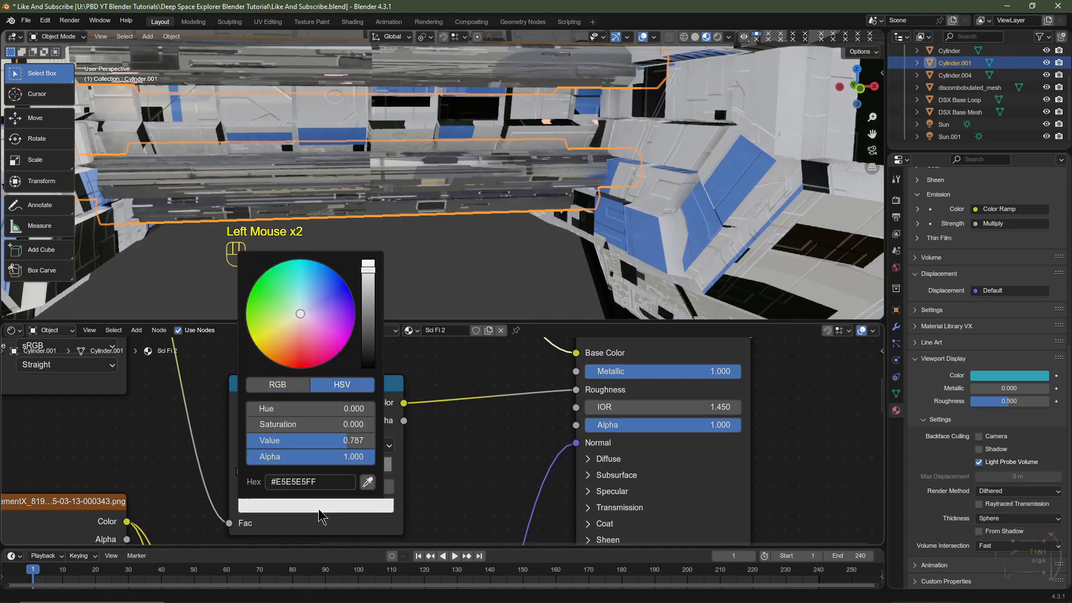
click(241, 468)
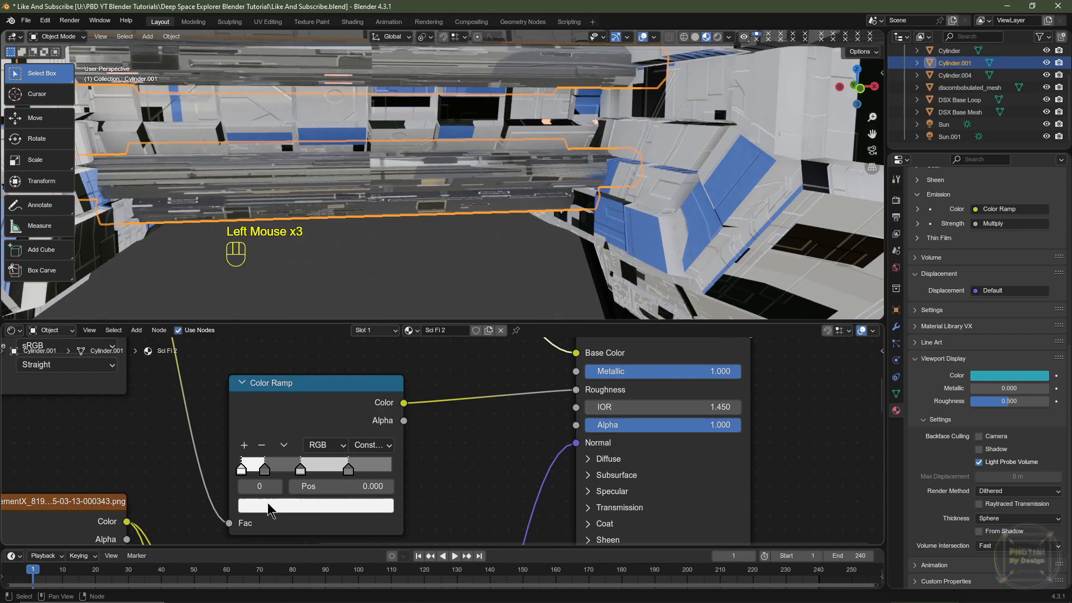
click(267, 505)
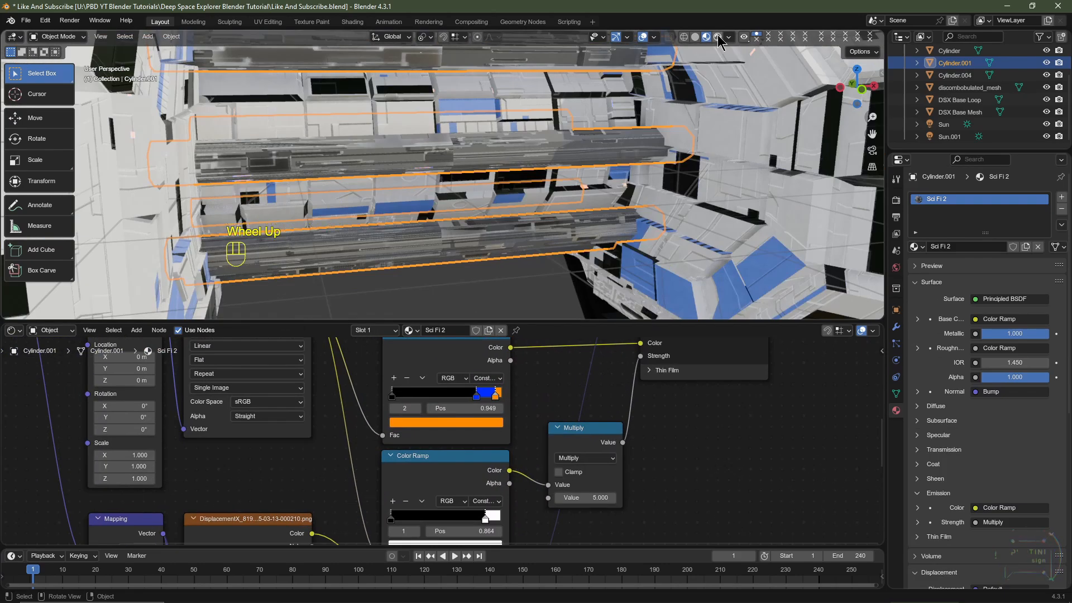
In rendered shading, set the X, Y and Z scale of the Mapping node feeding the 000343.png displacement texture to 2.5, then to 5
click(718, 37)
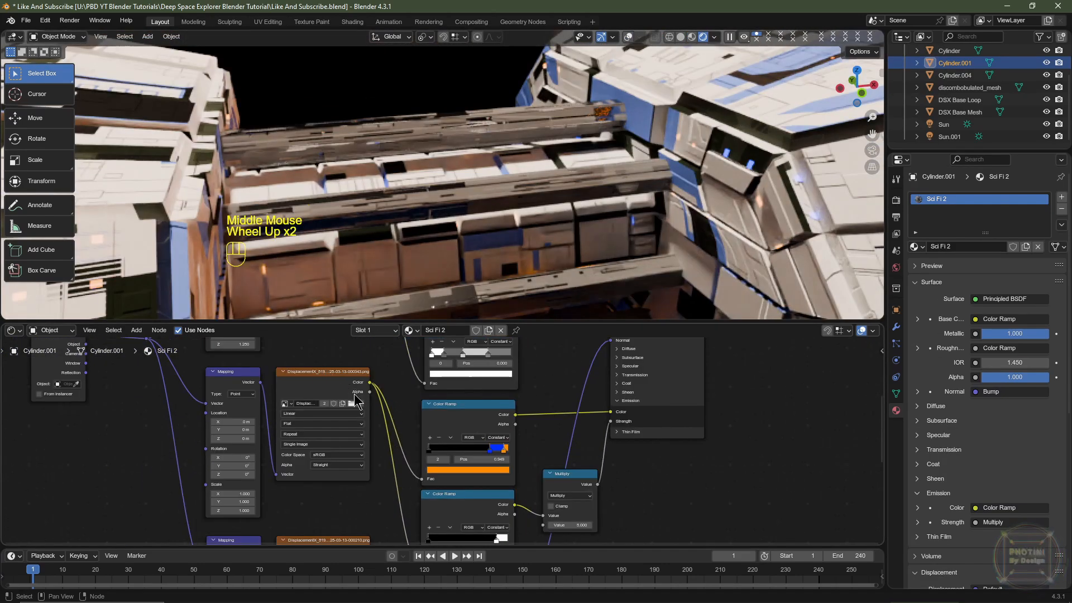
click(233, 493)
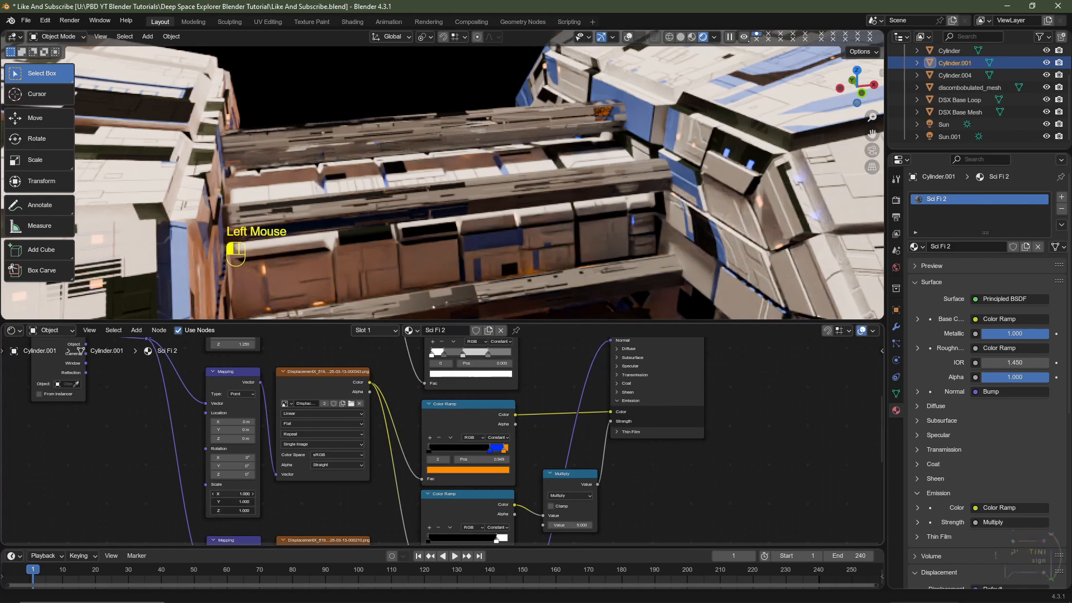
text(2.)
text(5)
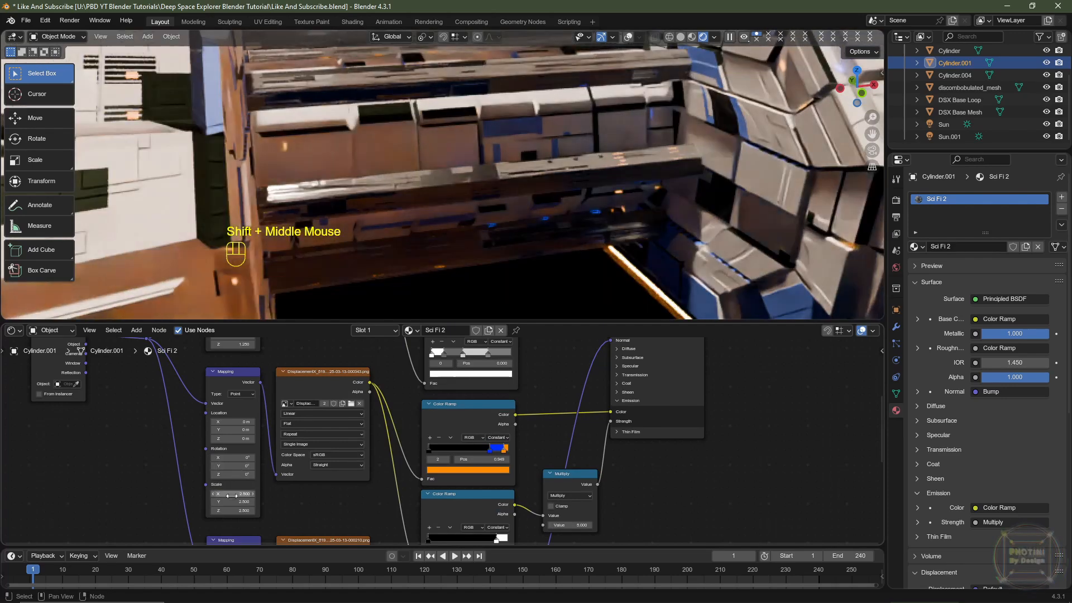
drag(232, 494, 232, 510)
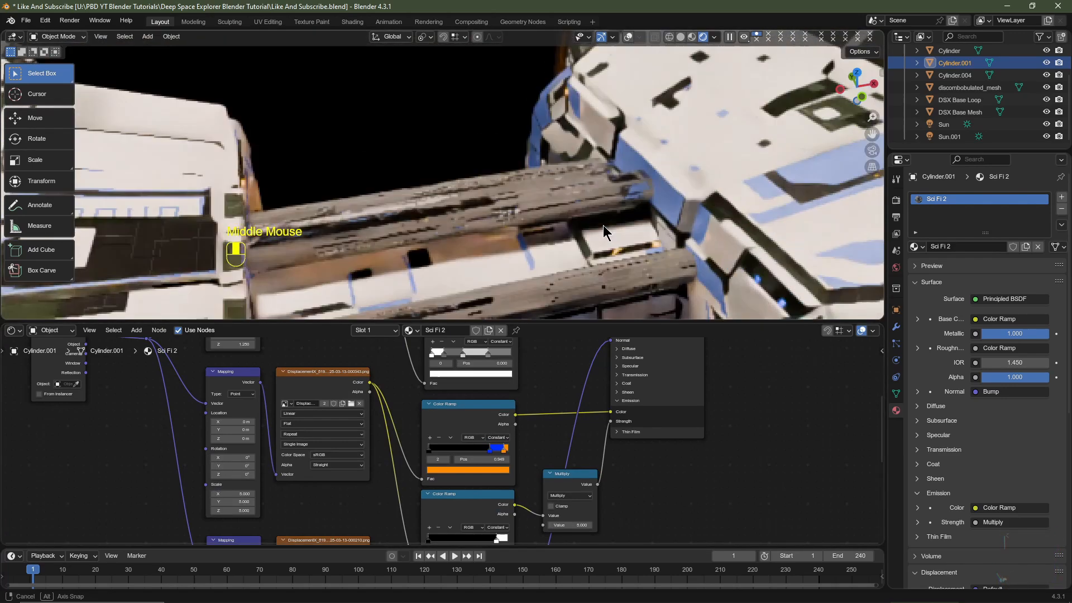
Return to the camera view in solid shading with overlays on, and render the current frame to inspect the pipe material
key(ctrl+z)
shift+middle_drag(557, 211, 490, 203)
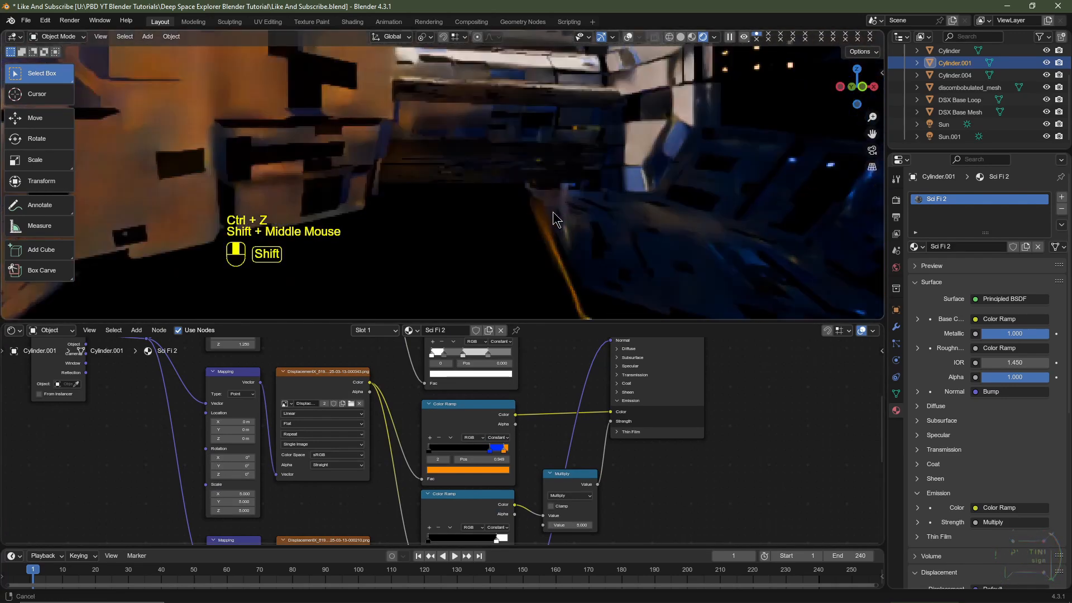
scroll(490, 203, down, 4)
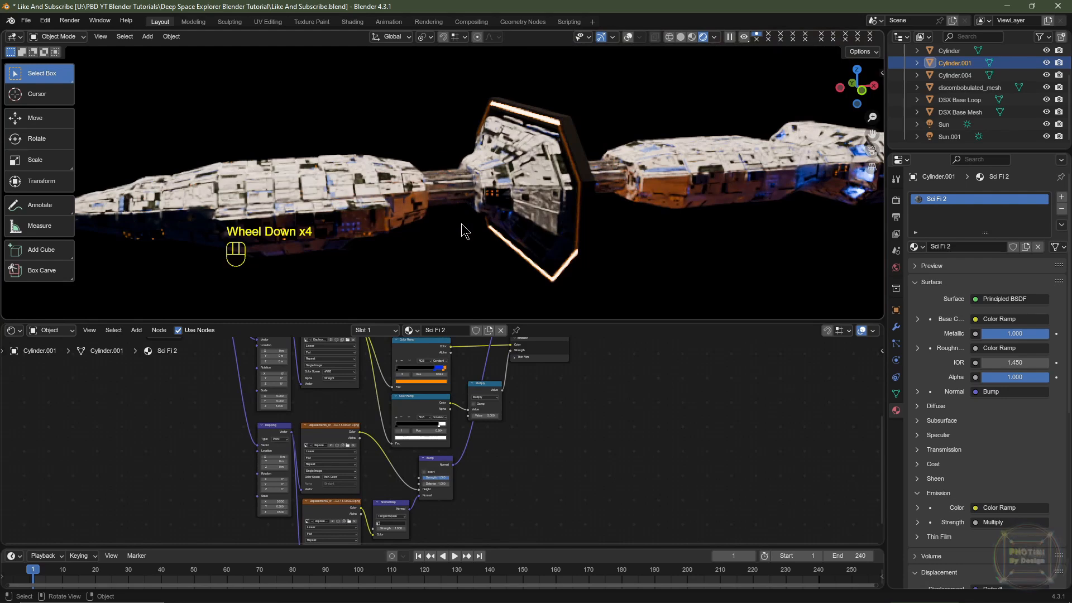
key(KP_0)
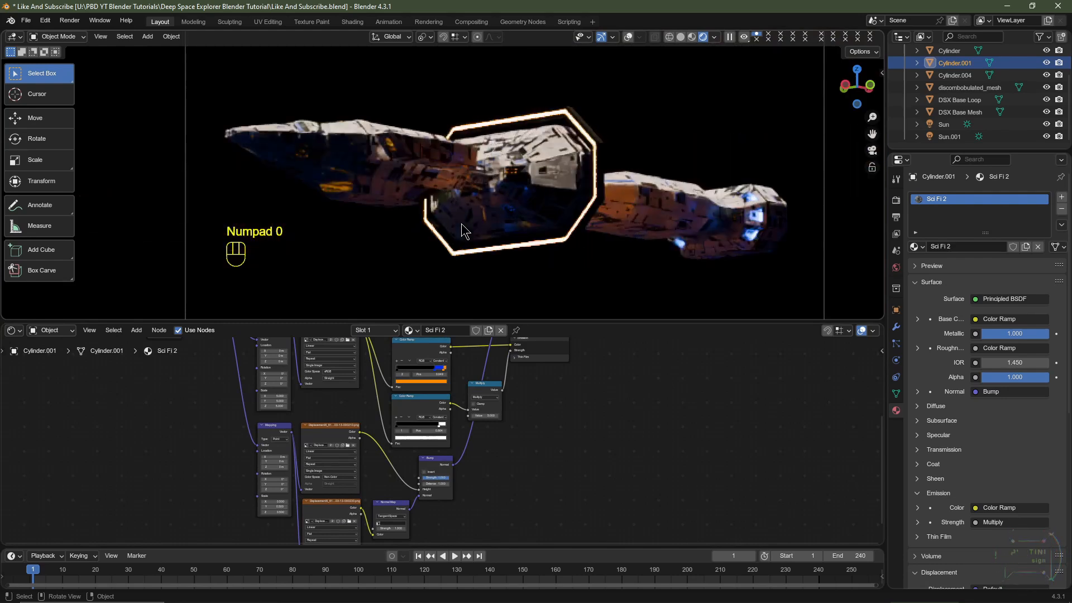
click(680, 37)
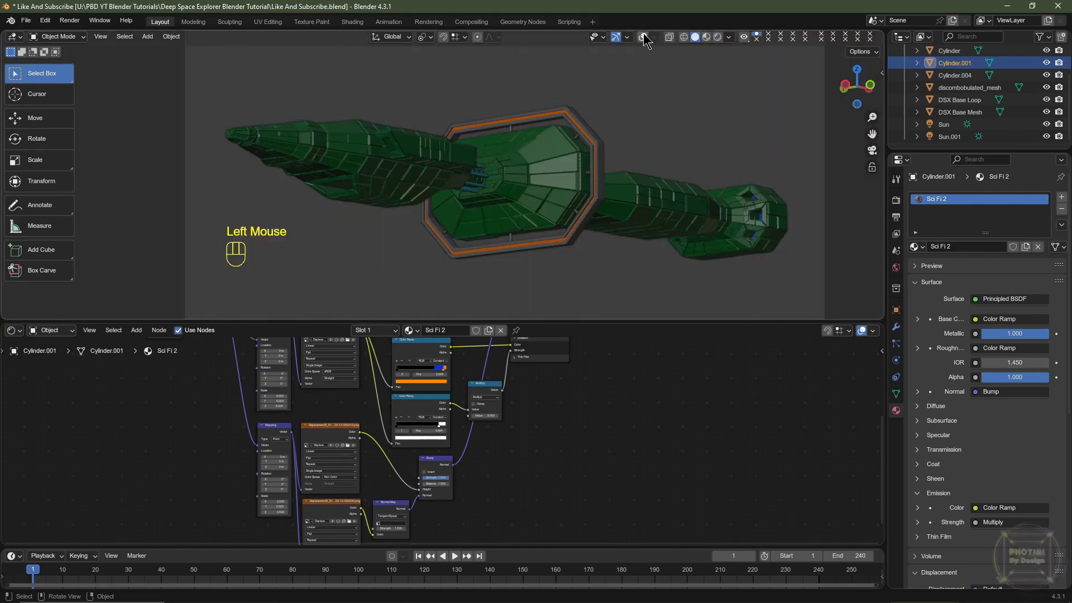
click(645, 39)
scroll(597, 190, down, 1)
shift+middle_drag(595, 197, 569, 220)
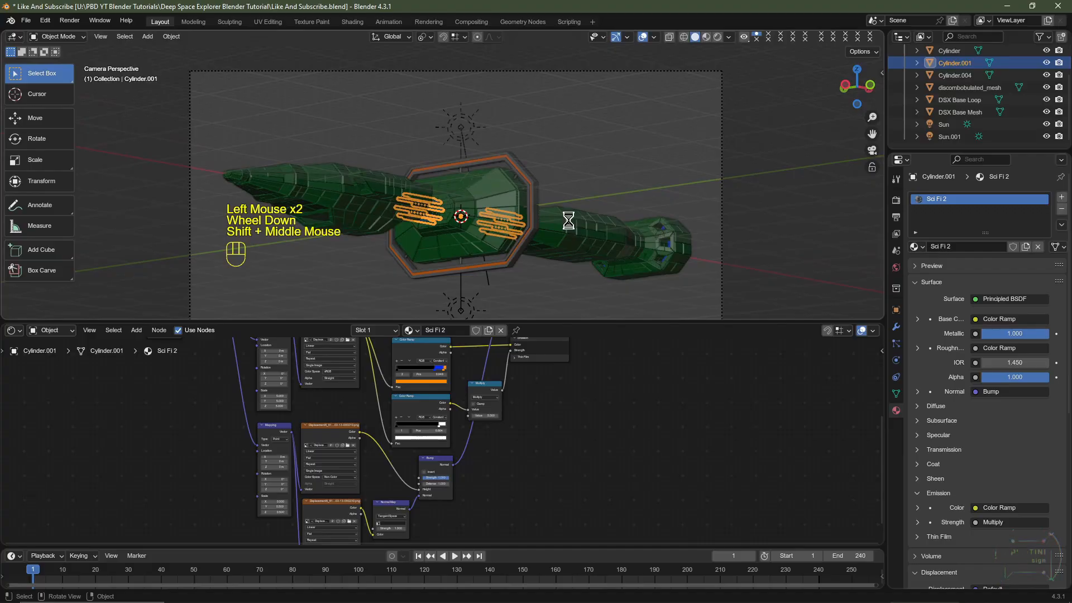
key(F12)
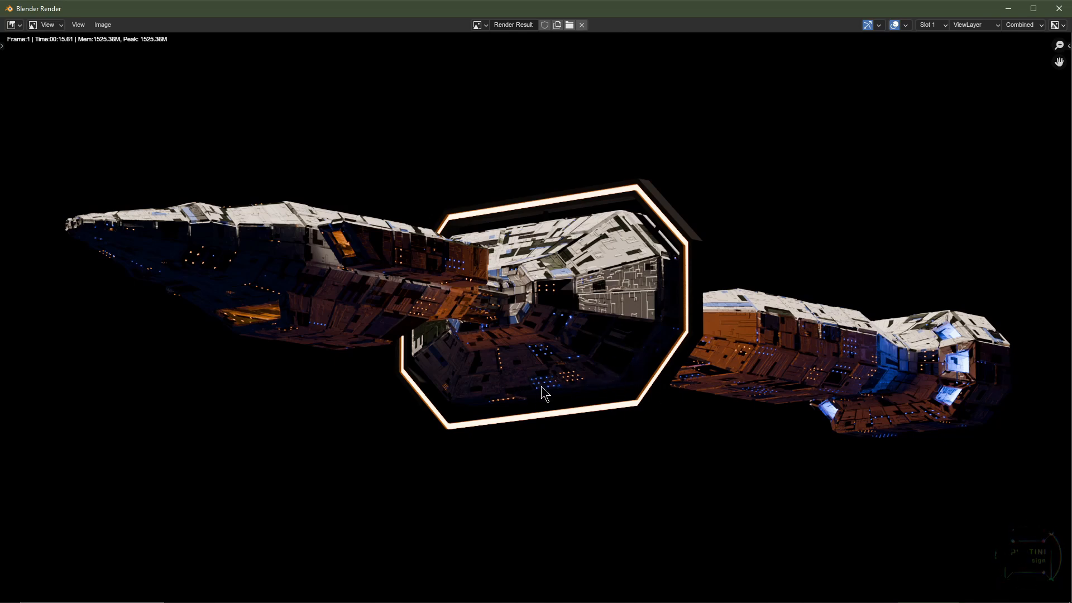
click(1059, 10)
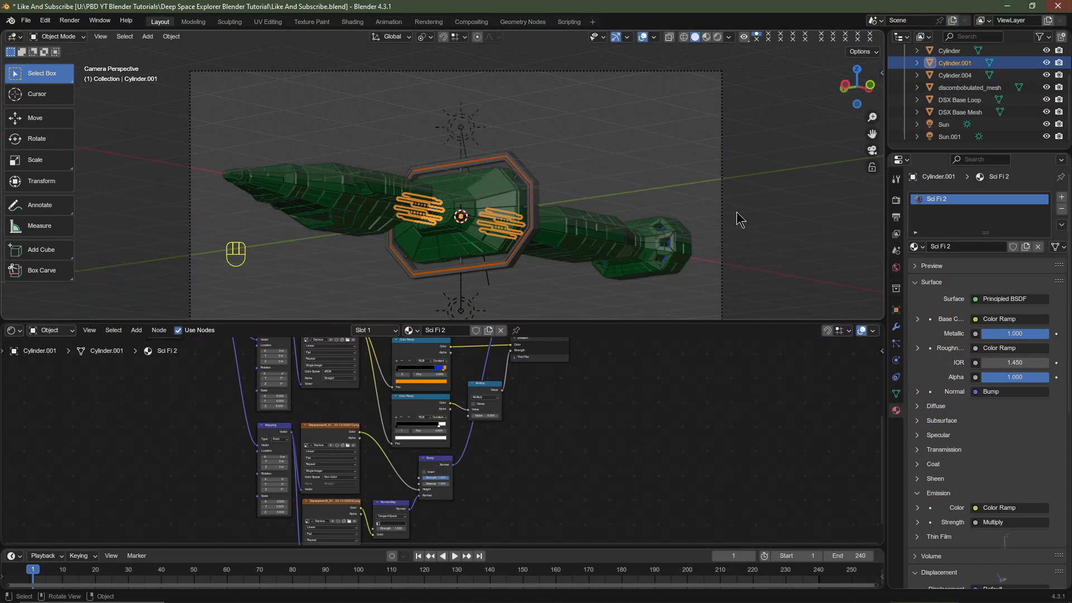
Switch the viewport to rendered shading and select the ship's discombobulated_mesh hull to load its Sci Fi 1 material
click(719, 36)
scroll(610, 220, up, 2)
shift+middle_drag(625, 227, 605, 216)
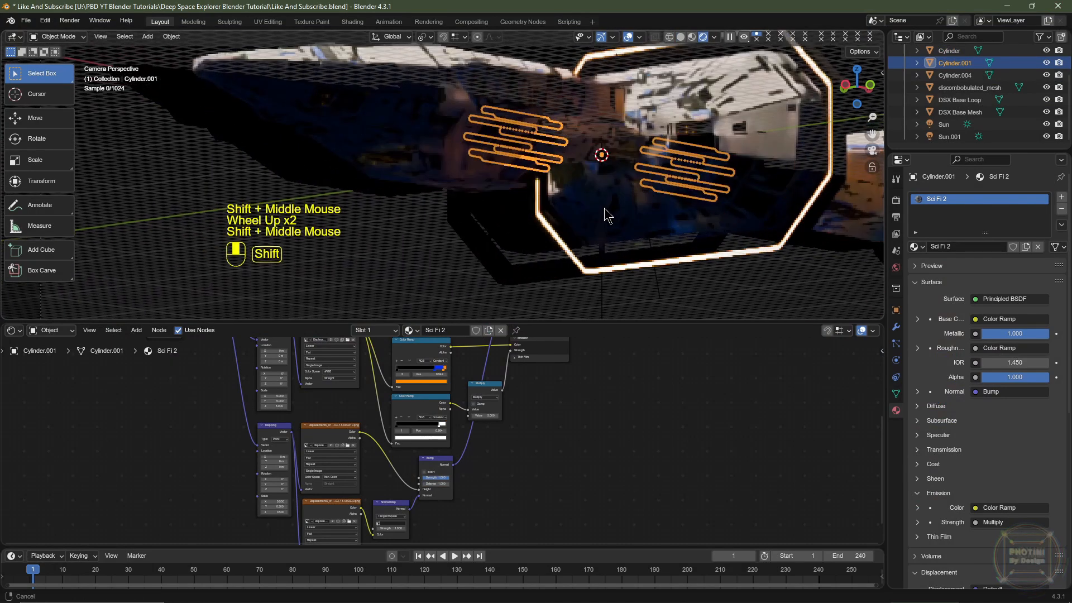
scroll(436, 436, up, 7)
middle_drag(436, 436, 461, 492)
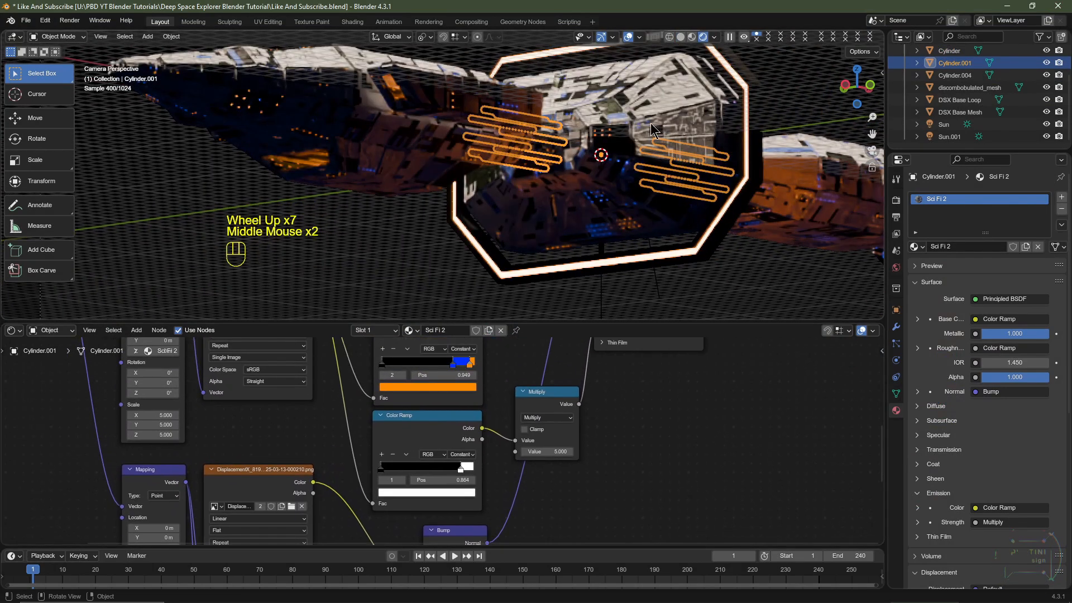
click(371, 161)
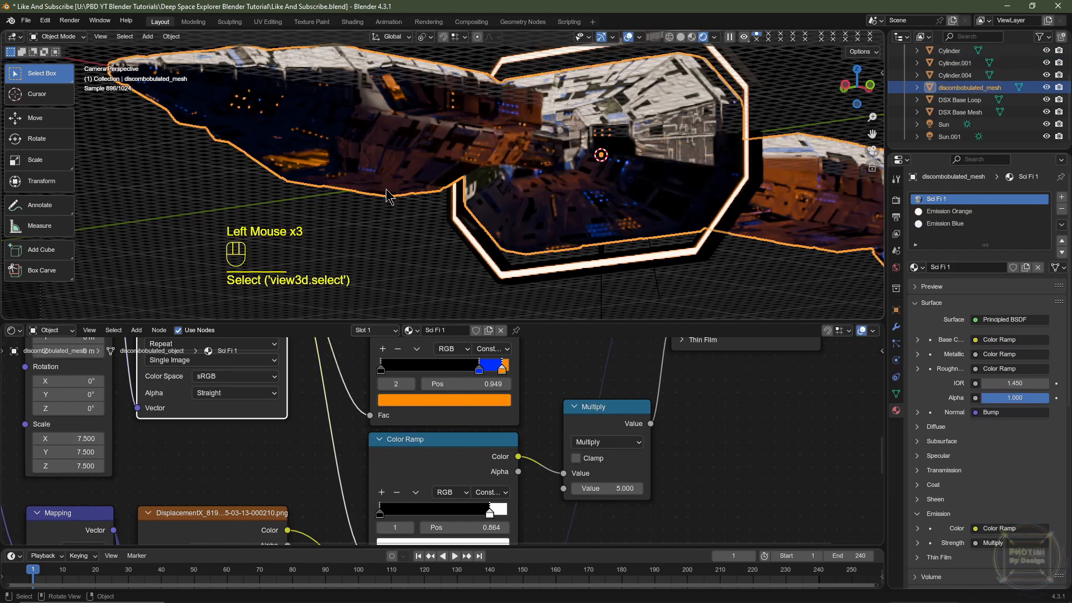
key(ctrl+z)
Remove the black stop from the Sci Fi 1 emission color's Color Ramp and move its blue stop to position 0.000
middle_drag(508, 445, 505, 473)
middle_drag(411, 384, 405, 425)
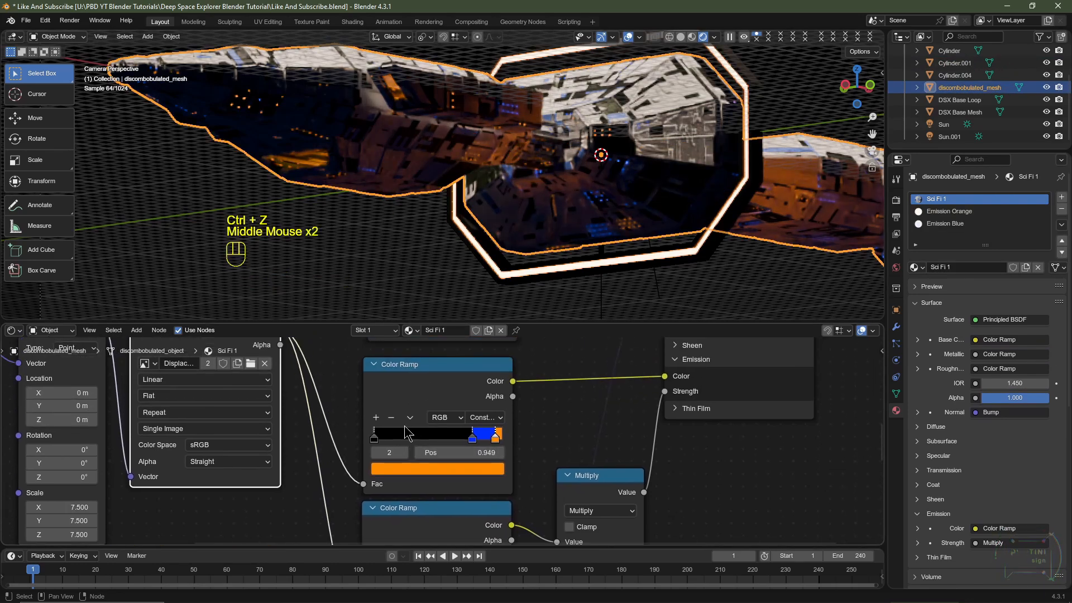
click(375, 438)
click(417, 392)
scroll(413, 392, down, 3)
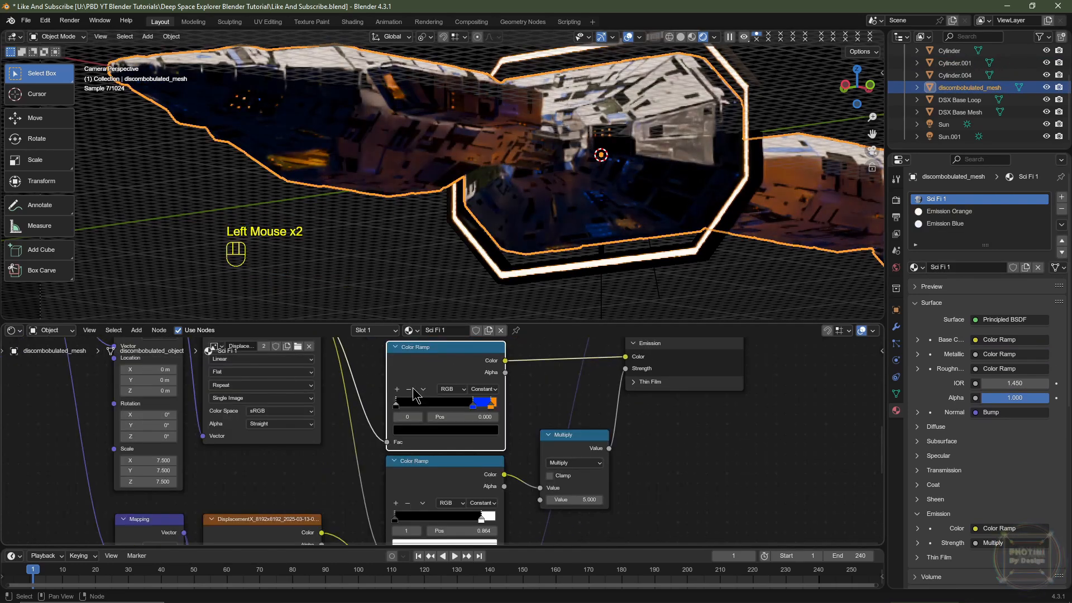
click(410, 389)
drag(473, 404, 402, 406)
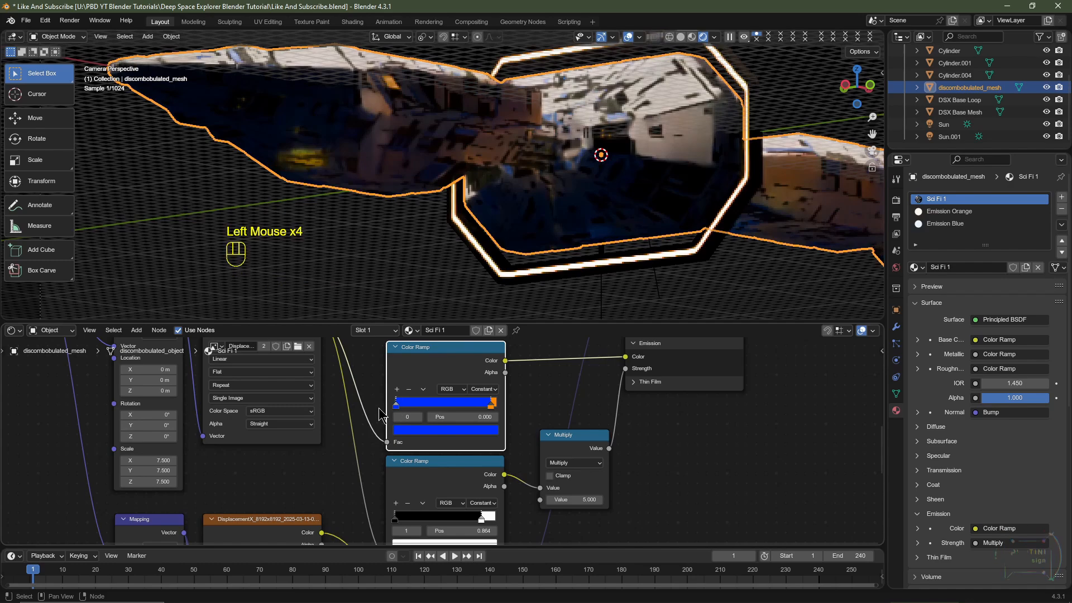
Shift the white stop of the emission strength Color Ramp toward the start and add a black stop at position 0.294
middle_drag(481, 501, 483, 447)
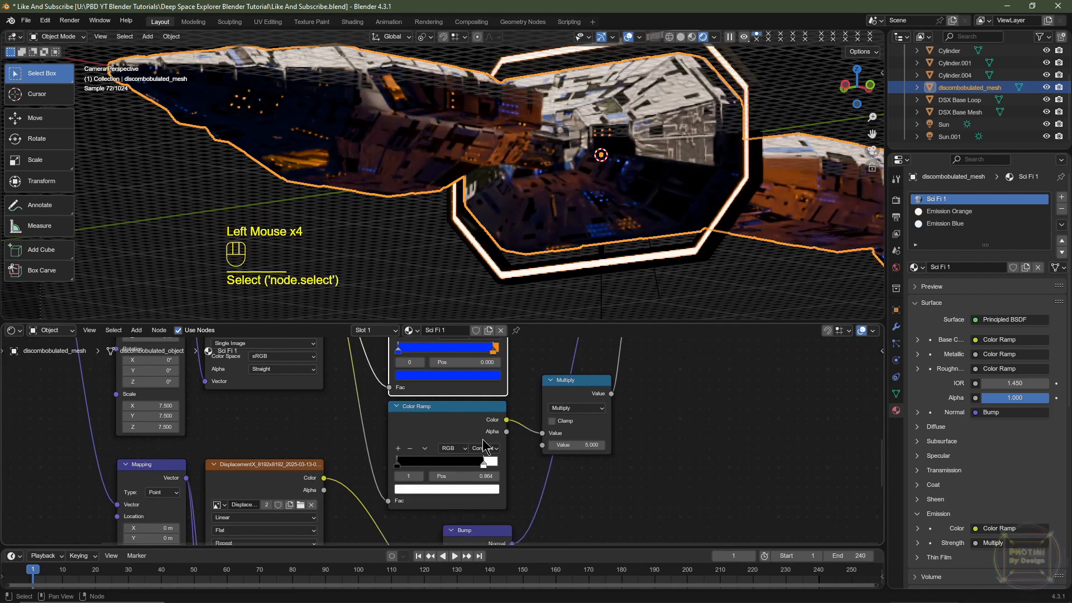
click(473, 439)
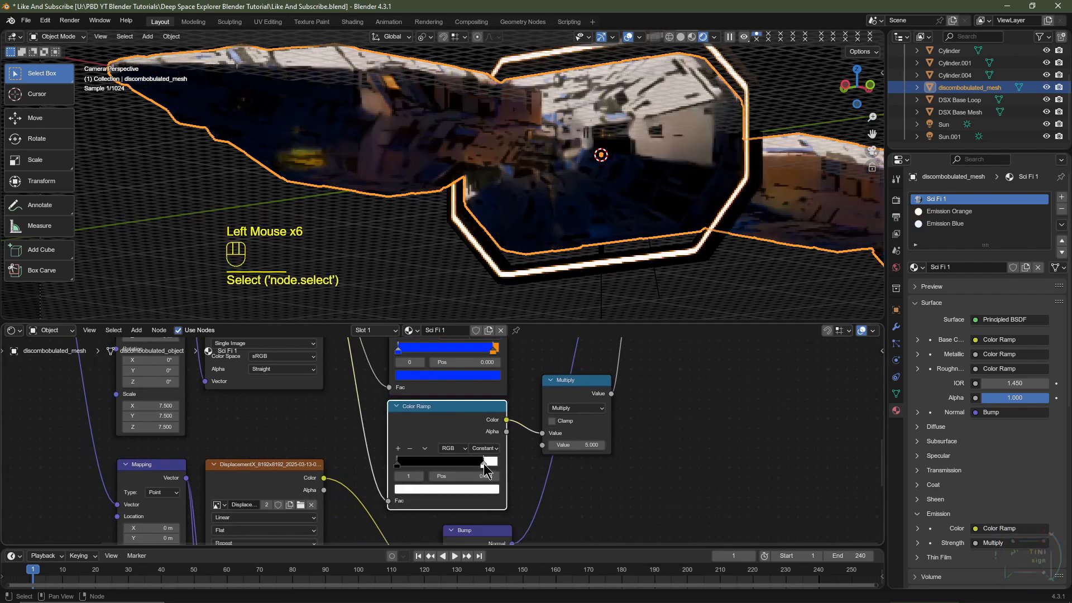
drag(484, 471, 411, 488)
click(398, 450)
click(445, 472)
scroll(445, 472, up, 5)
click(436, 488)
right_click(436, 489)
click(436, 488)
scroll(448, 441, down, 2)
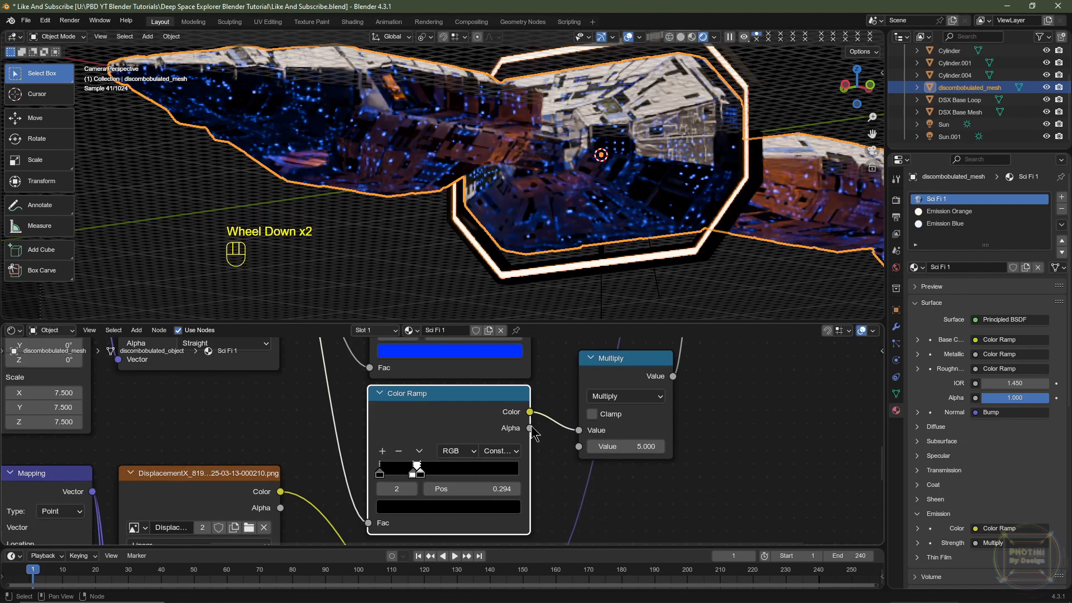
Move the orange stop of the emission color's Color Ramp to position 0.224
middle_drag(516, 402, 536, 451)
click(536, 366)
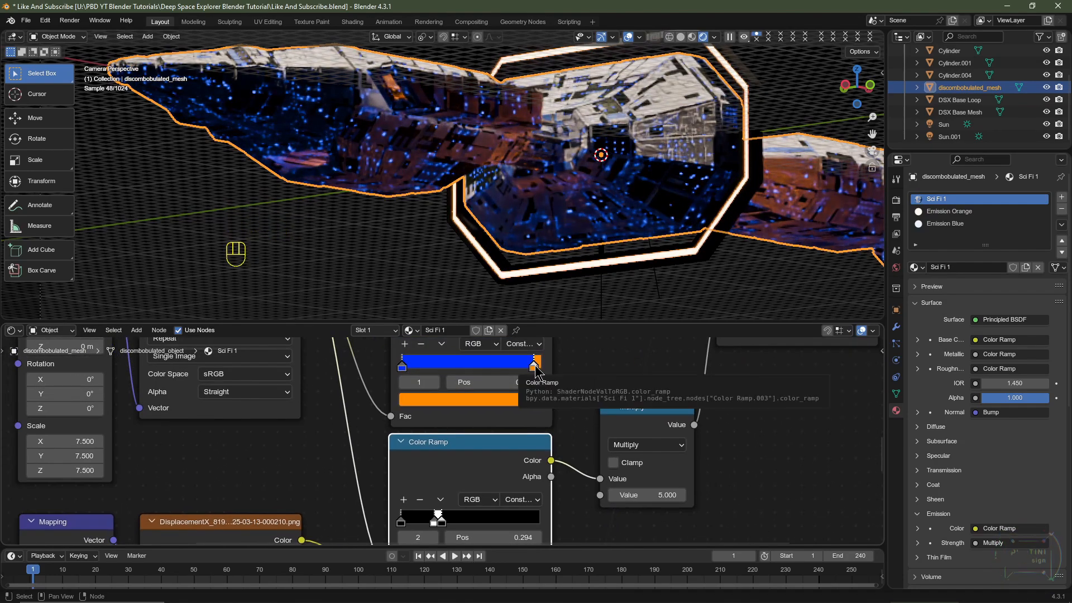
drag(536, 366, 434, 371)
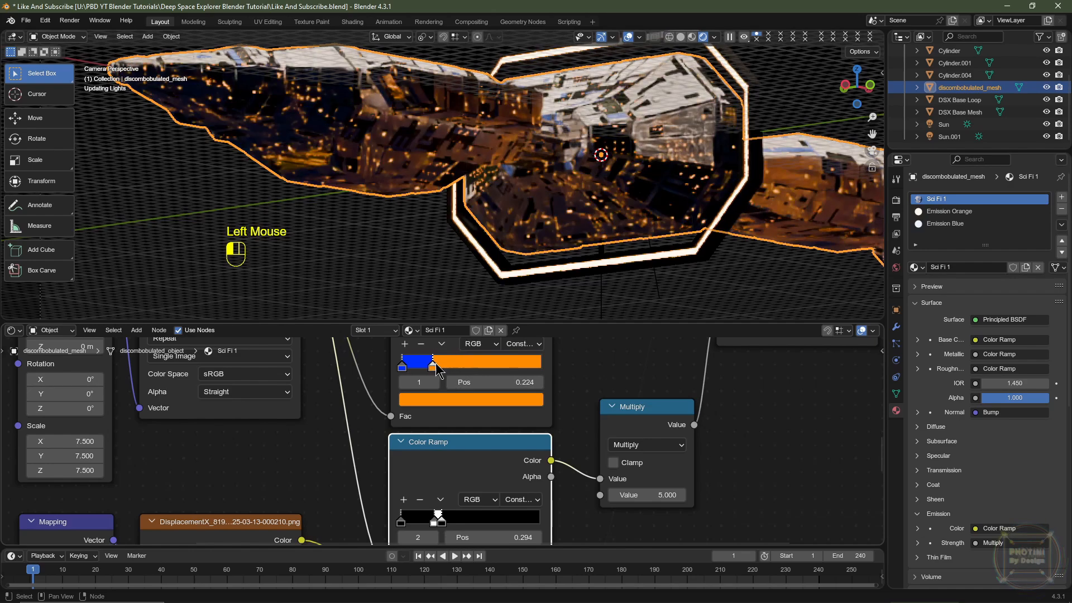
Narrow the emission strength ramp's white band by moving the last black stop close to the white stop at position 0.243
scroll(455, 397, up, 2)
middle_drag(475, 524, 479, 469)
scroll(463, 505, up, 1)
drag(449, 494, 441, 497)
click(438, 495)
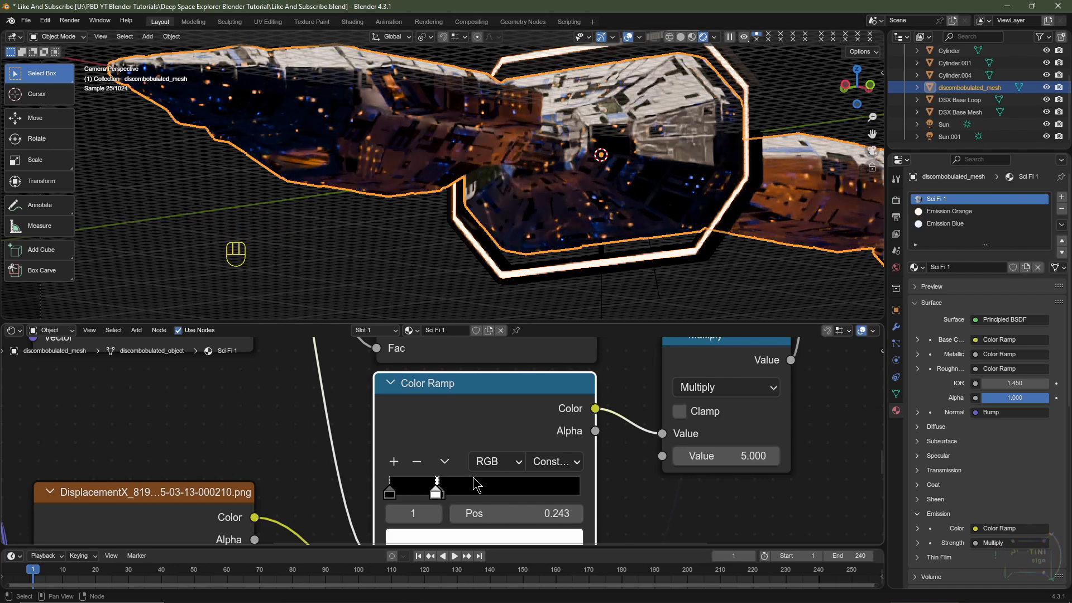
Render the frame from solid shading to check the hull's window lights, and close the render result
scroll(497, 222, down, 2)
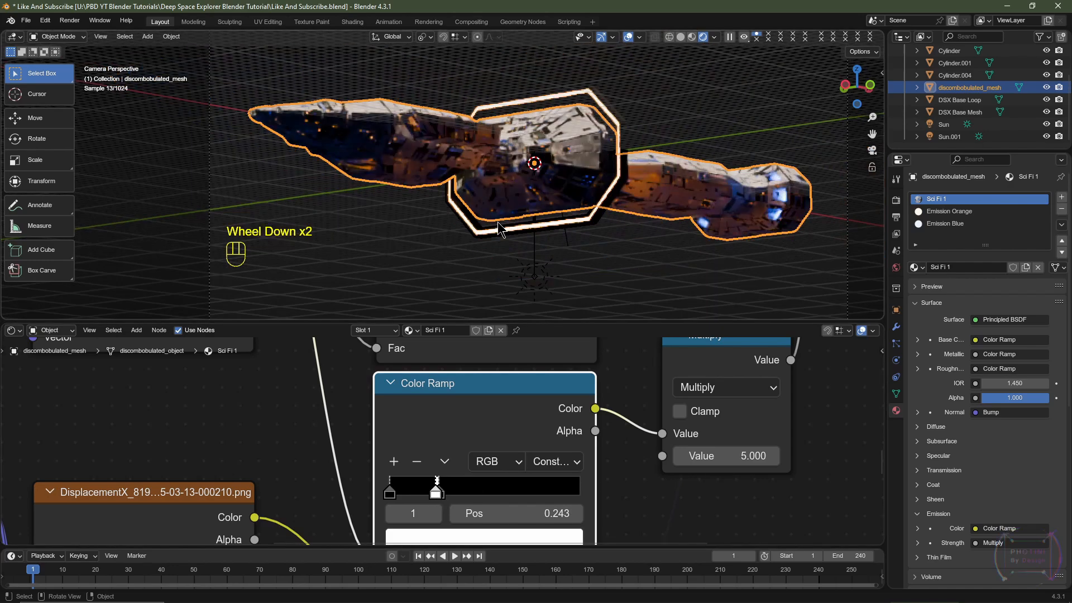
click(680, 36)
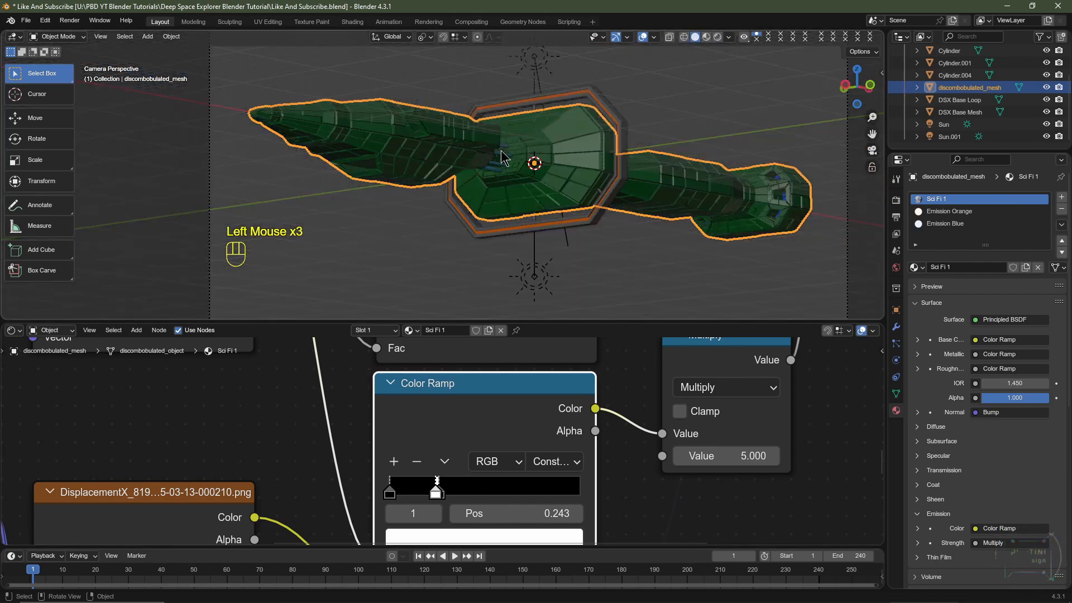
key(F12)
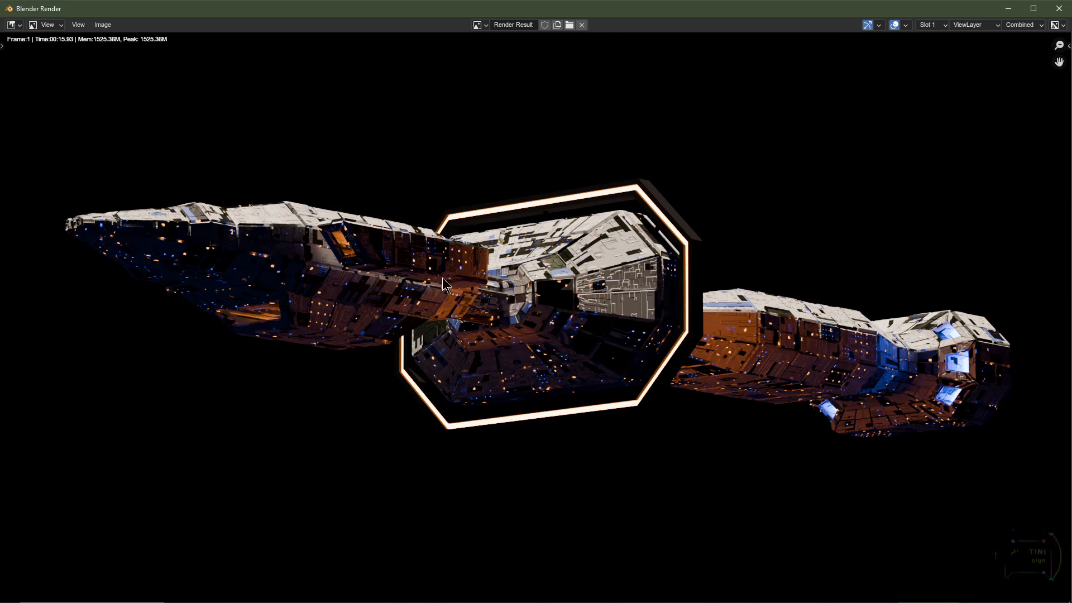
click(1059, 8)
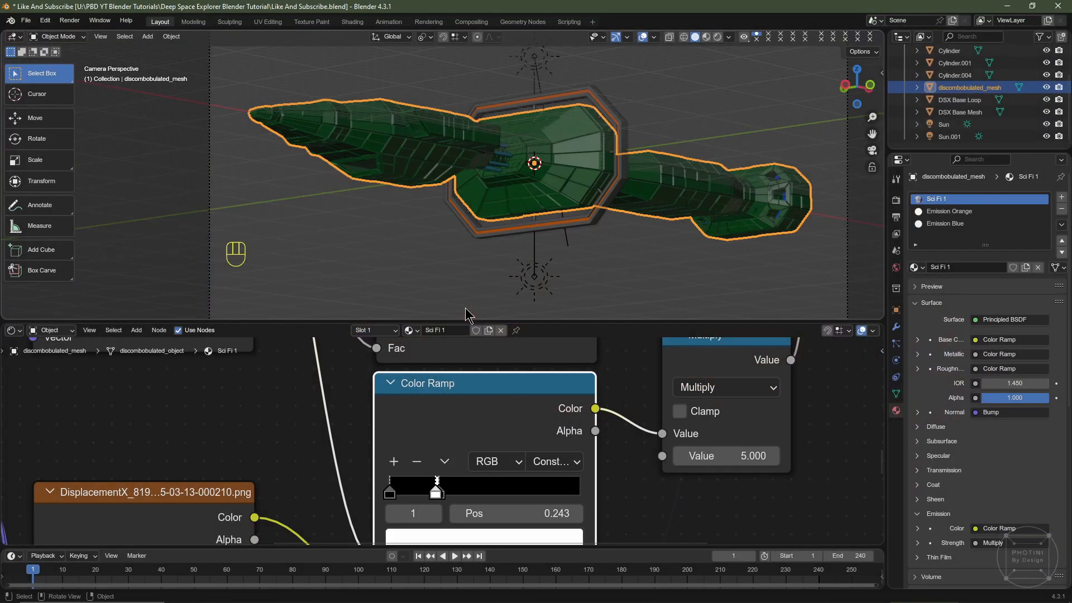
In rendered shading, add a blue stop at position 0.126 to the emission color's Color Ramp and darken its first stop to black
click(717, 37)
middle_drag(471, 410, 471, 474)
scroll(471, 475, down, 2)
middle_drag(472, 474, 452, 485)
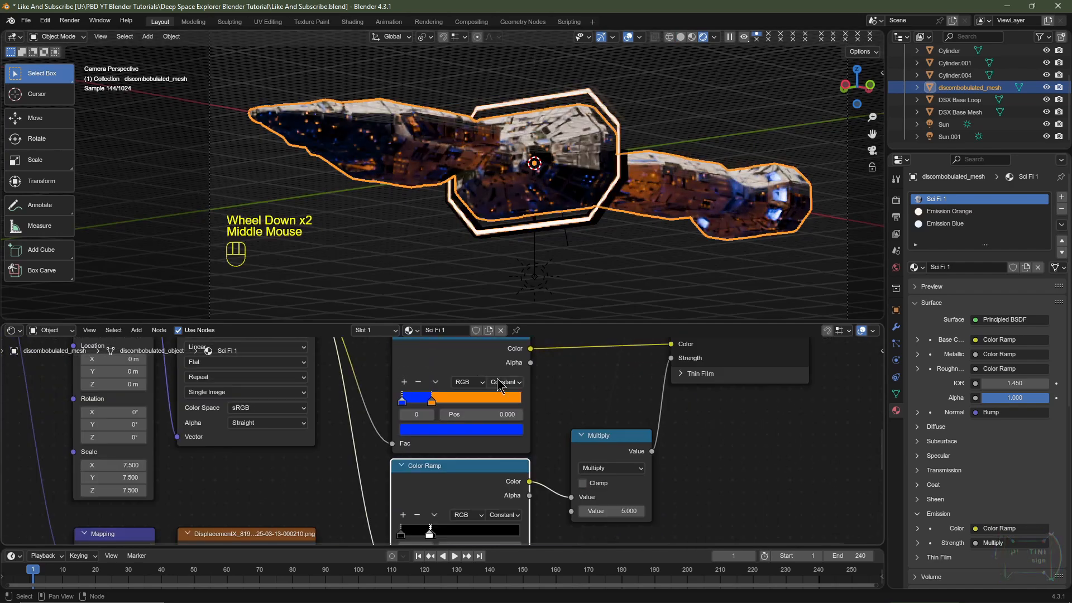
click(471, 364)
scroll(472, 371, up, 3)
middle_drag(391, 393, 404, 424)
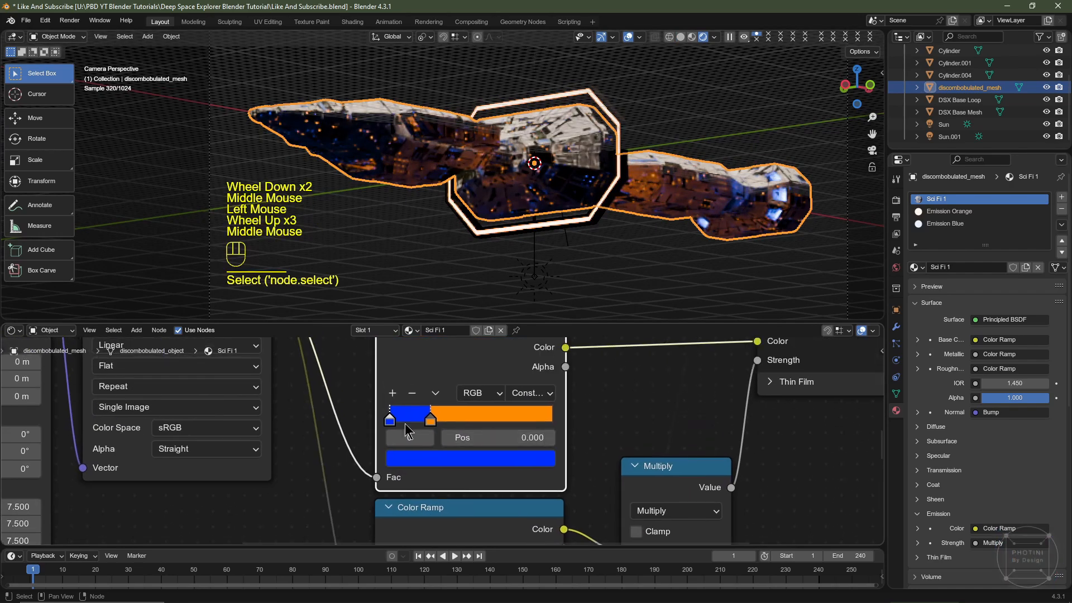
click(393, 394)
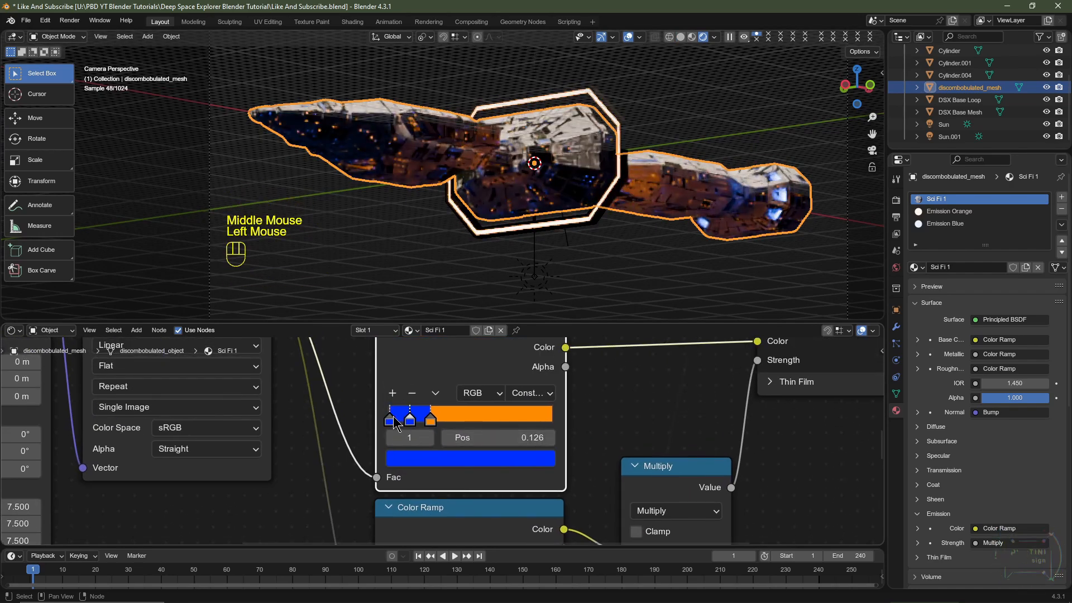
click(392, 416)
click(420, 458)
scroll(420, 458, down, 20)
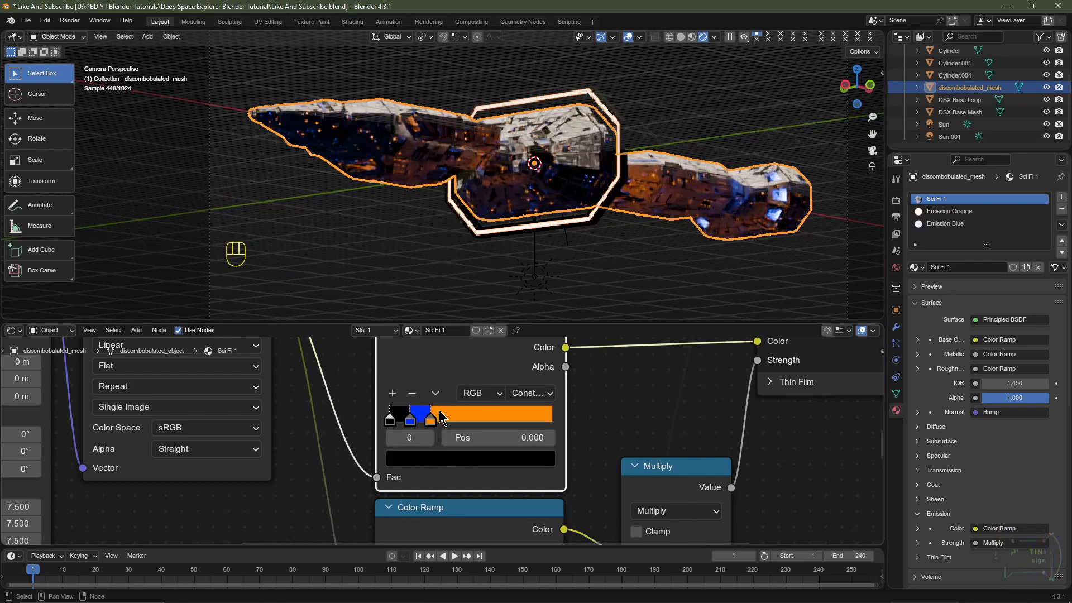
Move the blue stop of the emission color's Color Ramp to position 0.201
scroll(441, 417, up, 3)
click(402, 413)
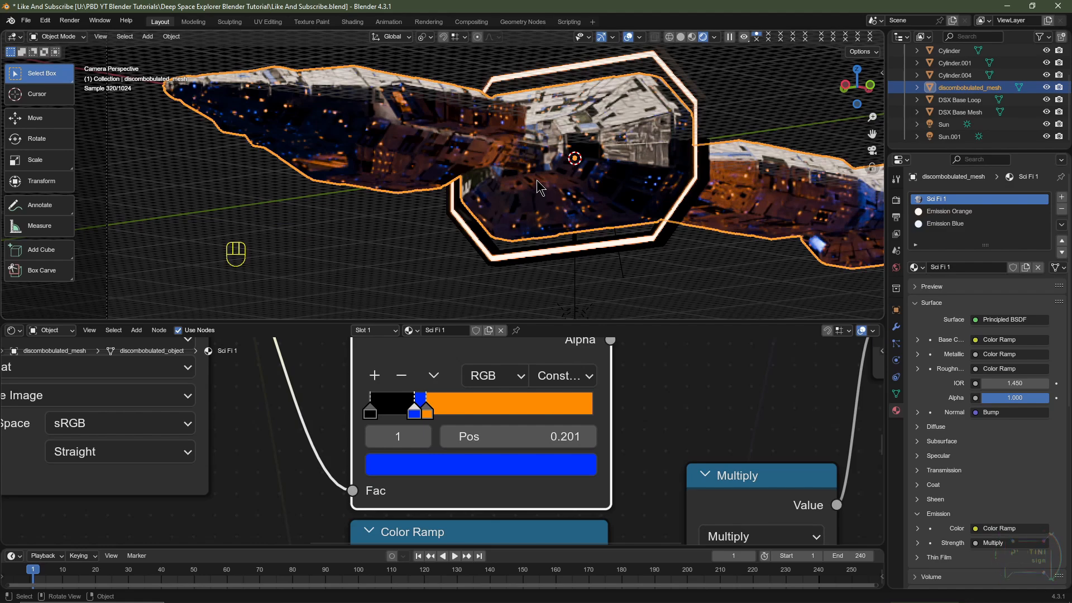
Change the Sun light's color to pale blue and set its strength to 7.5
shift+middle_drag(538, 187, 519, 235)
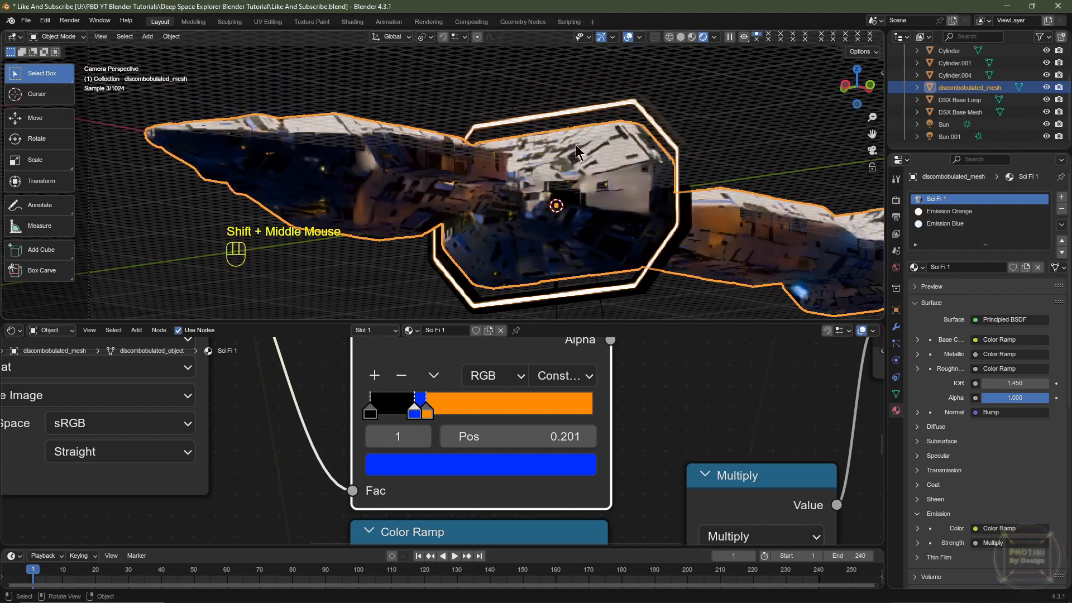
click(944, 125)
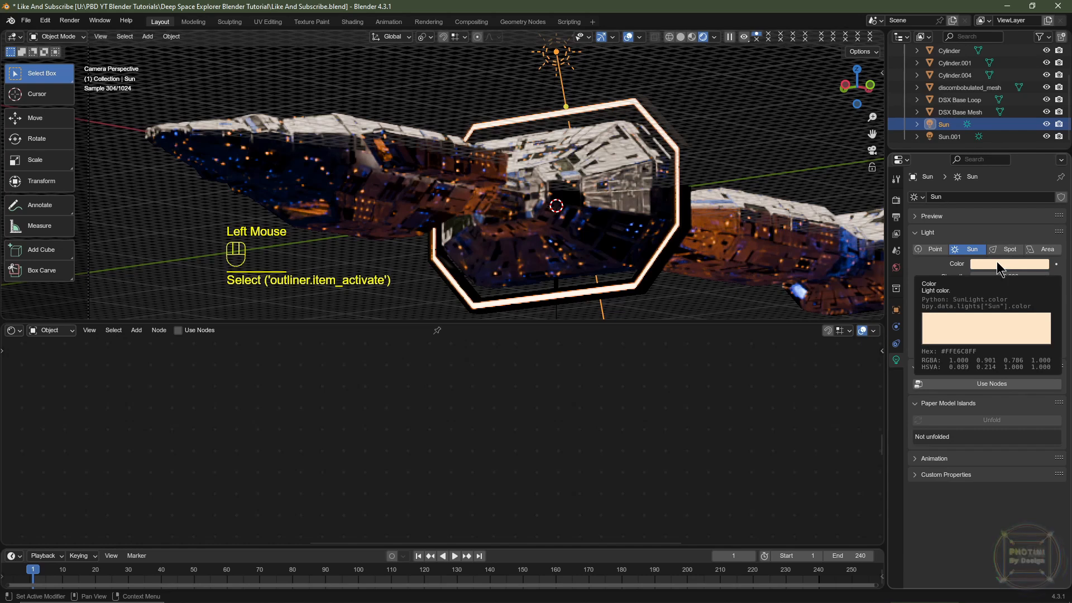
click(998, 264)
click(994, 123)
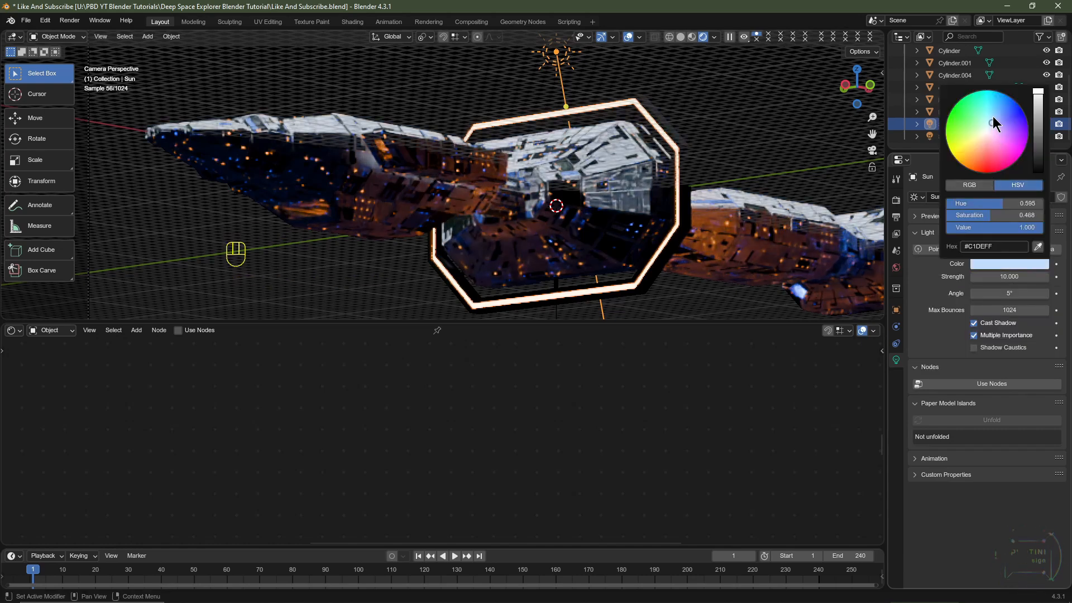
click(1005, 276)
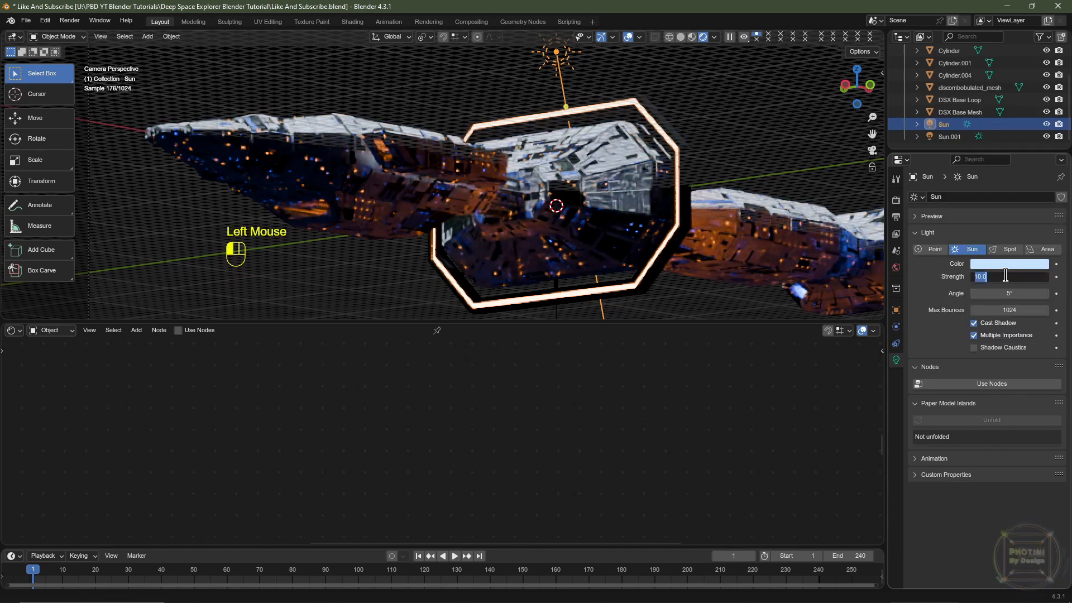
text(7.5)
key(Return)
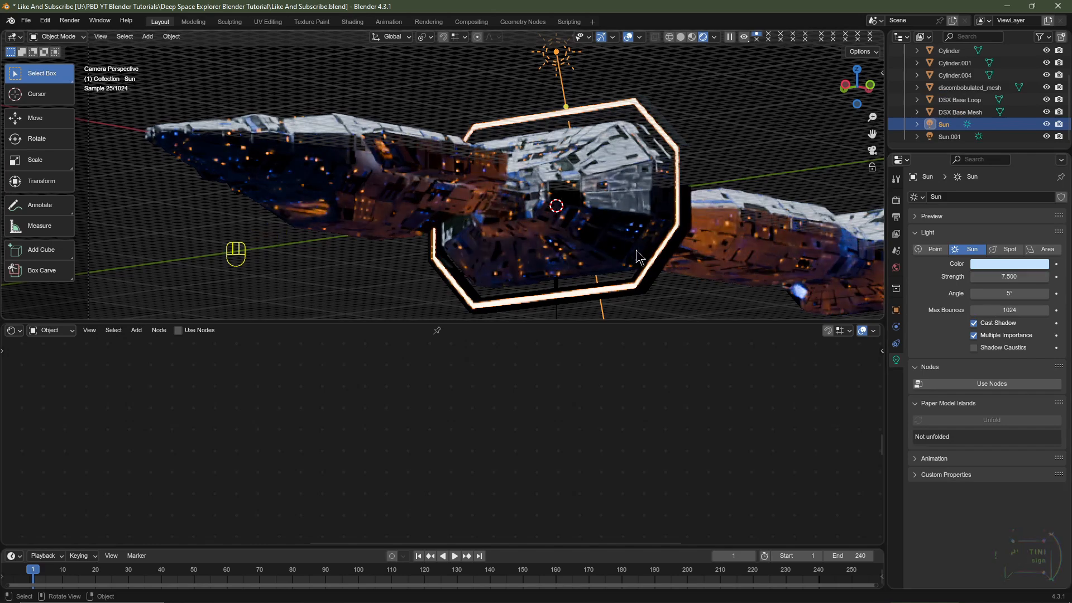
Invert the Bump node in the hull's Sci Fi 1 material and set its distance to 0.5
click(321, 146)
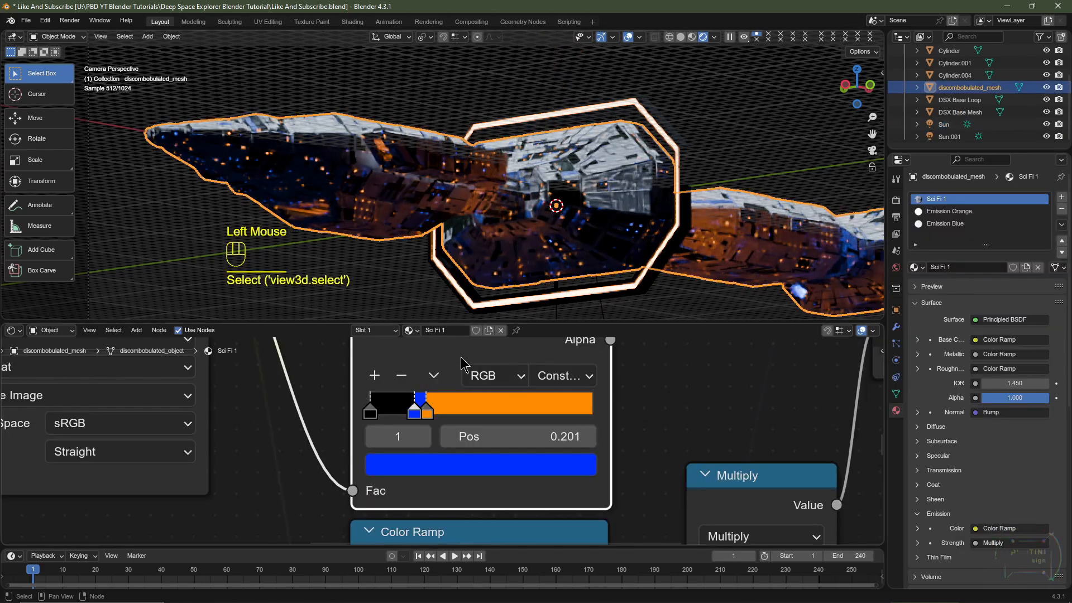
scroll(461, 364, down, 3)
middle_drag(461, 364, 508, 411)
scroll(507, 410, up, 2)
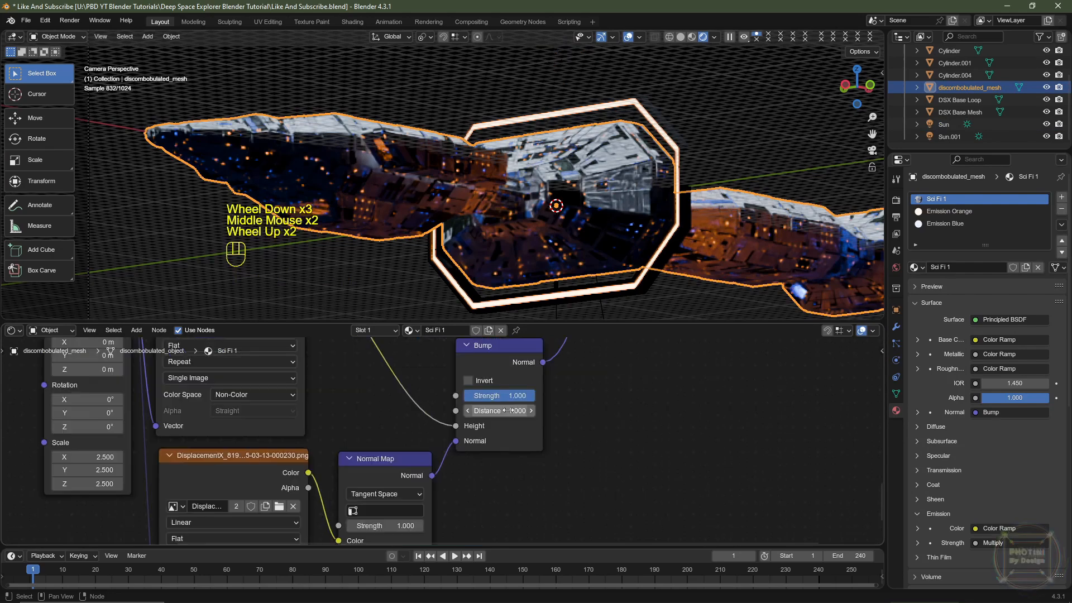
click(467, 381)
scroll(467, 371, up, 2)
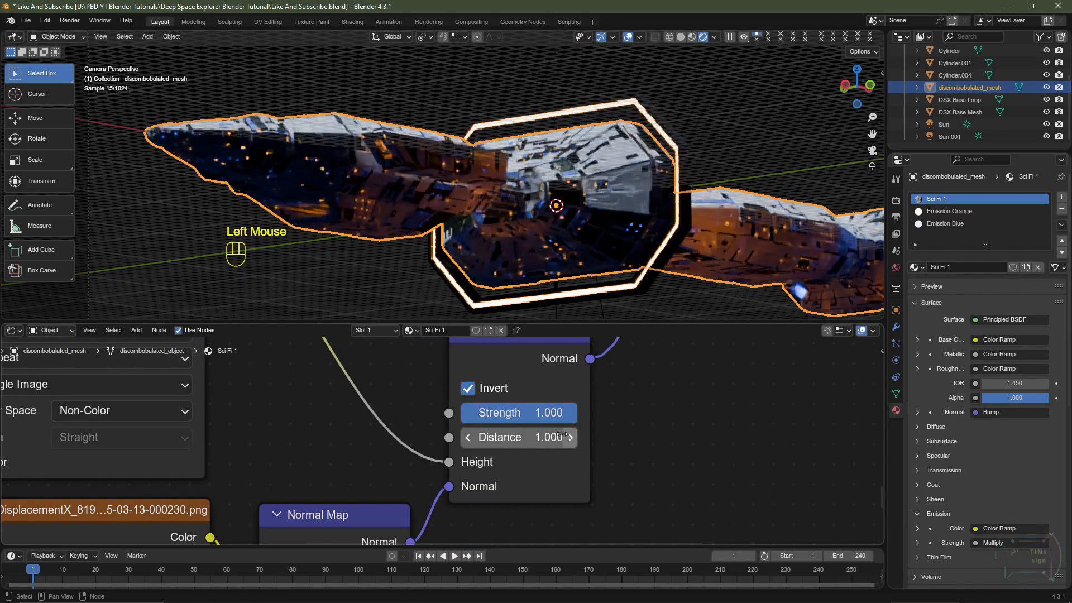
click(526, 434)
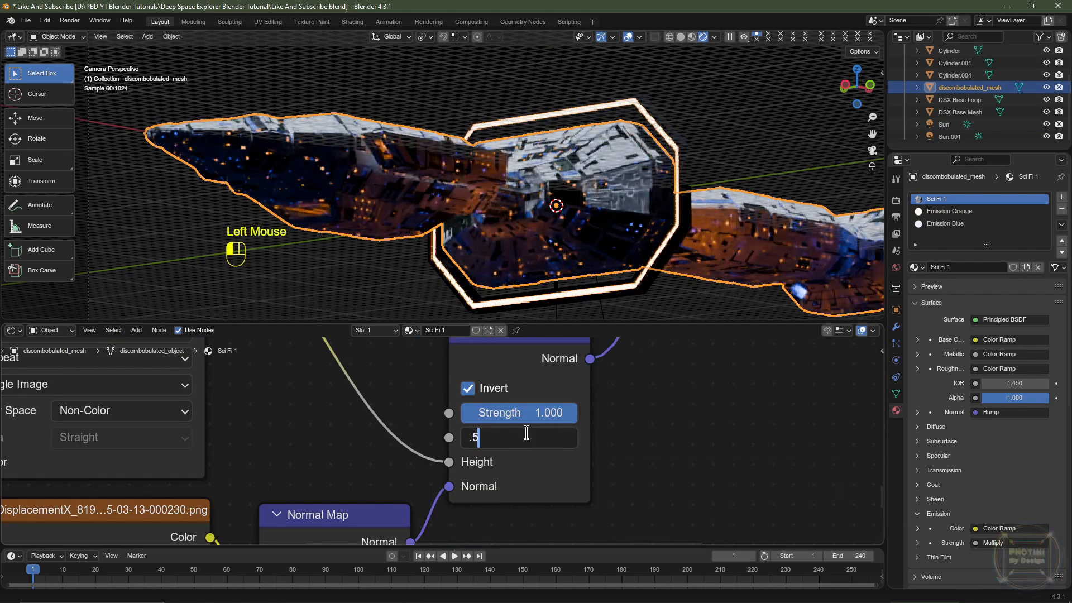
key(Return)
scroll(553, 251, up, 3)
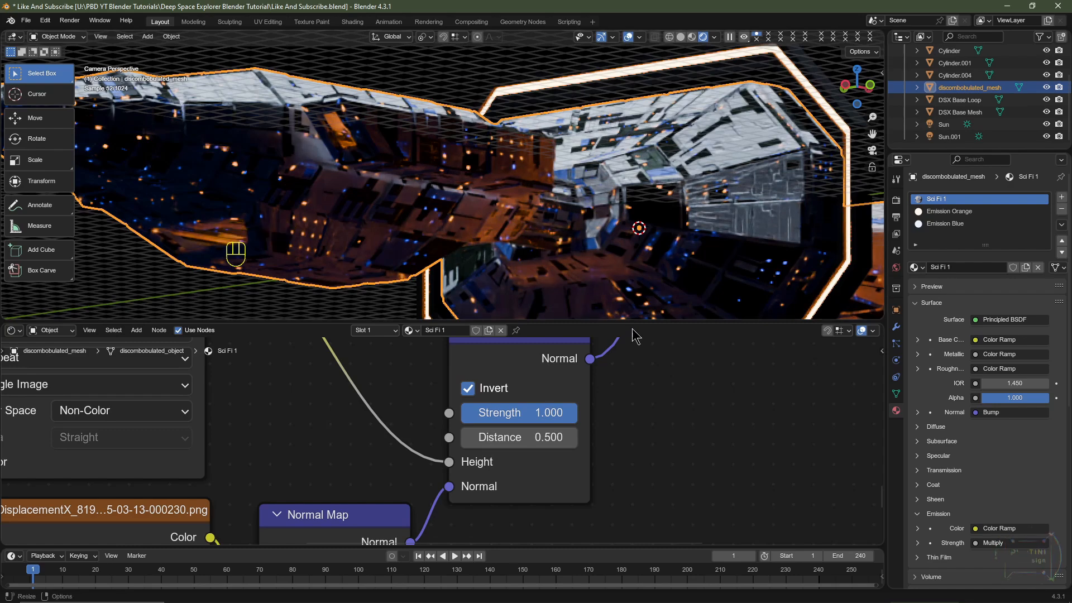
Reduce the Bump node's distance to 0.25
click(552, 428)
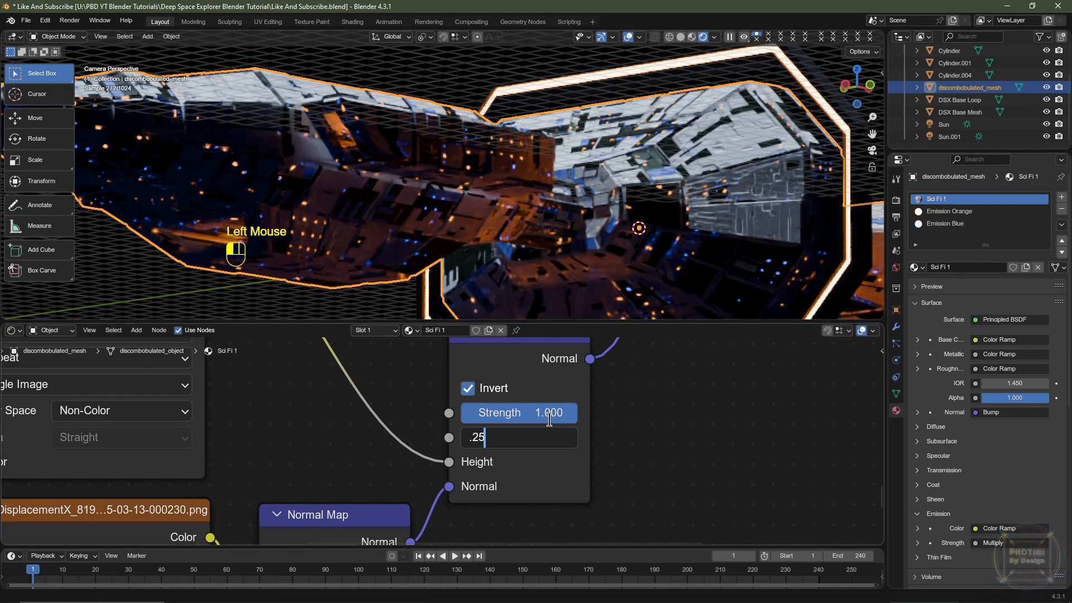
text(.25)
key(Return)
Render the frame from solid shading, examine the hull's bump detail, window lights and engines, and close the render result
scroll(502, 195, down, 5)
click(681, 36)
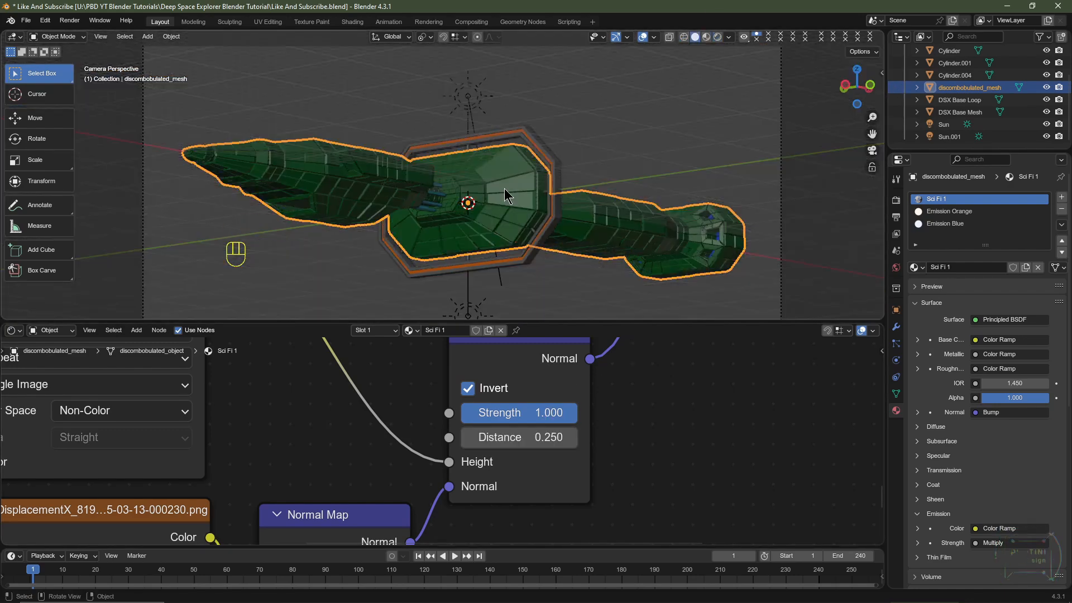
key(F12)
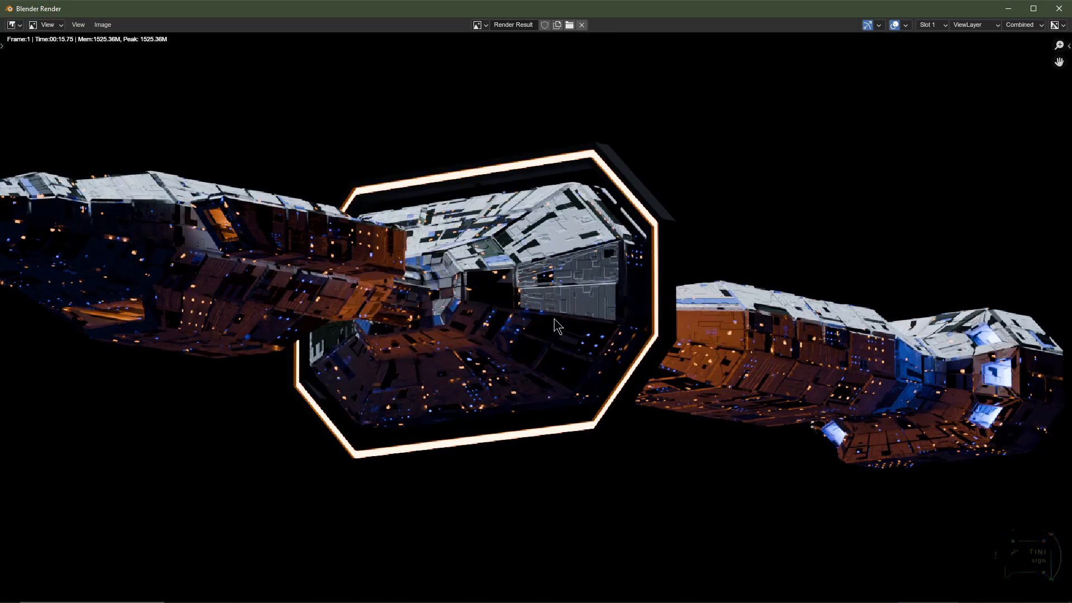
scroll(542, 287, down, 2)
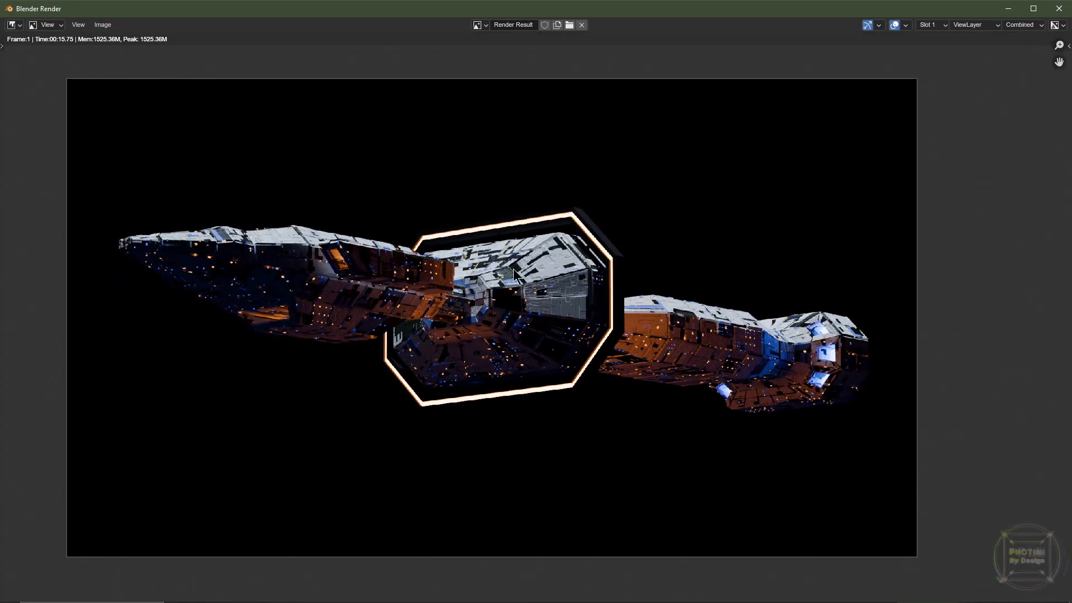
scroll(547, 223, up, 4)
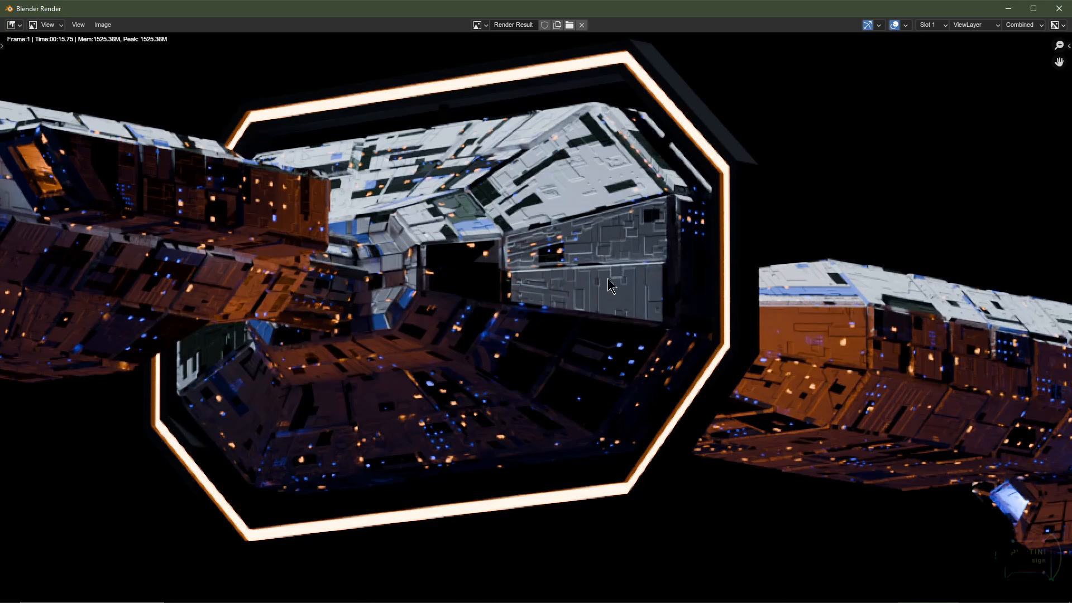
scroll(728, 388, down, 4)
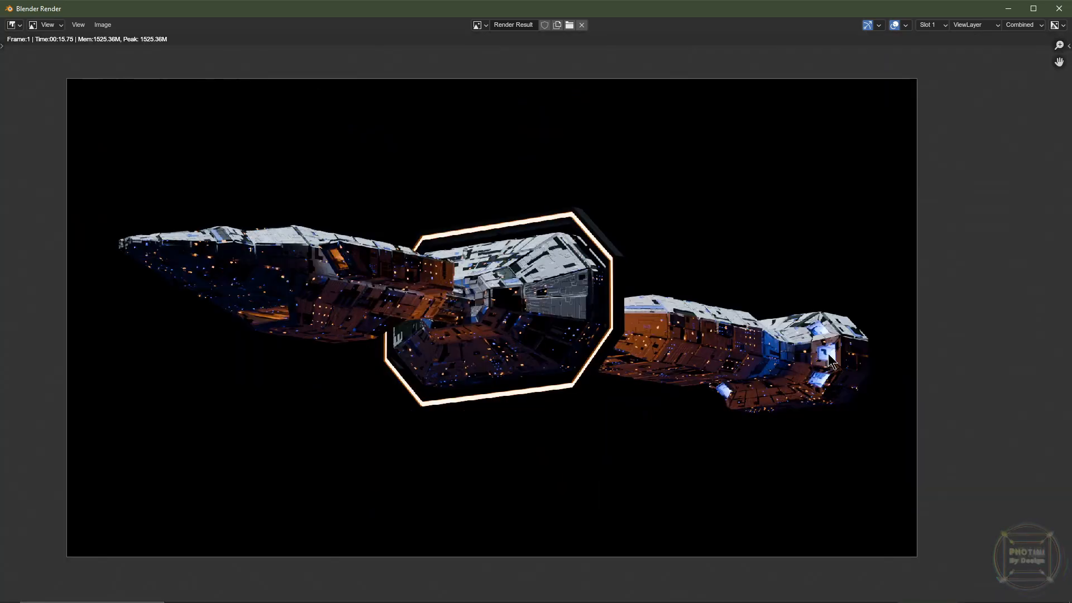
scroll(828, 357, up, 4)
middle_drag(842, 368, 536, 337)
middle_drag(907, 386, 934, 387)
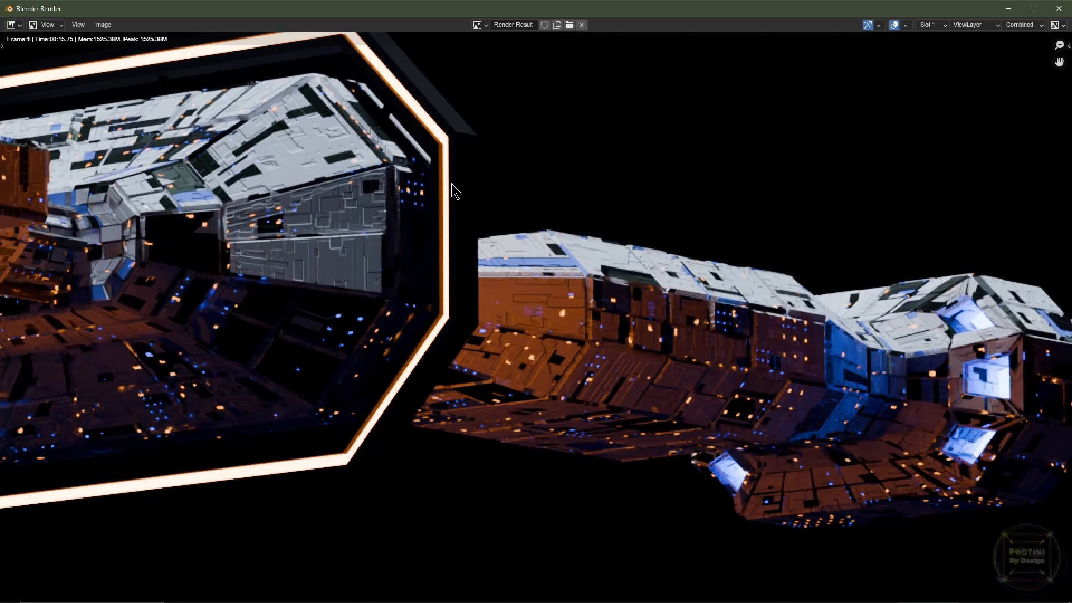
scroll(463, 222, down, 4)
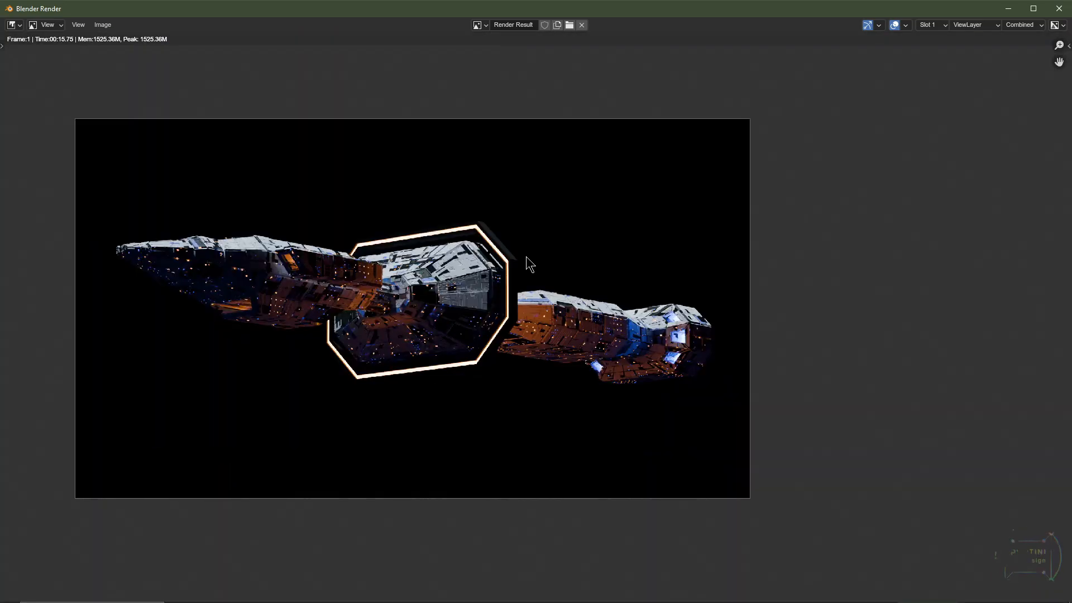
key(Escape)
Set the emission strength of the loop's Emission Orange material to 100
click(537, 154)
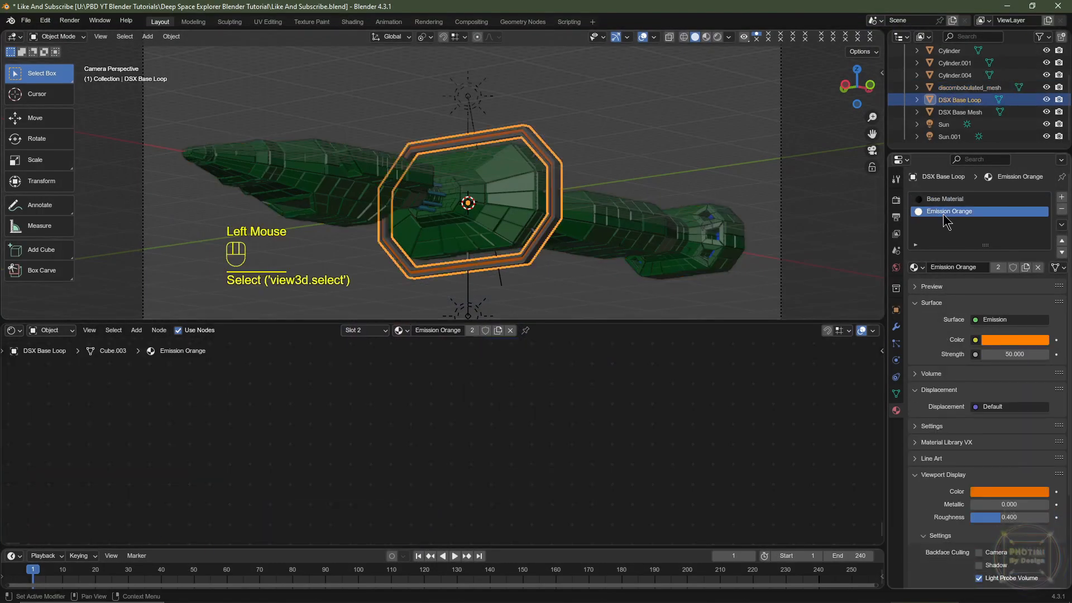
click(1009, 354)
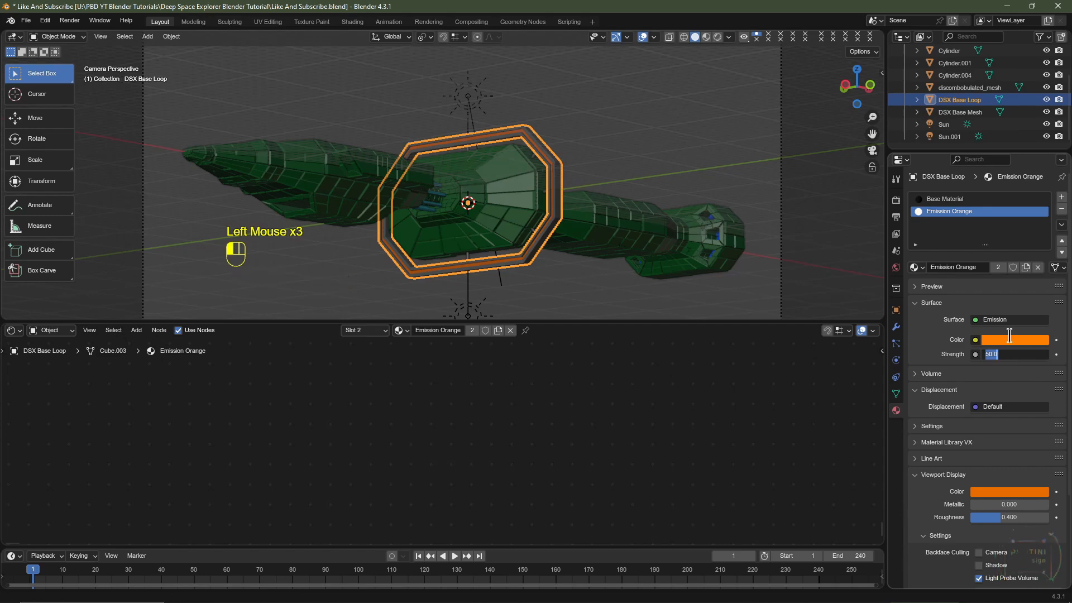
text(100)
Set the emission strength of the hull's Emission Blue material to 100
click(723, 239)
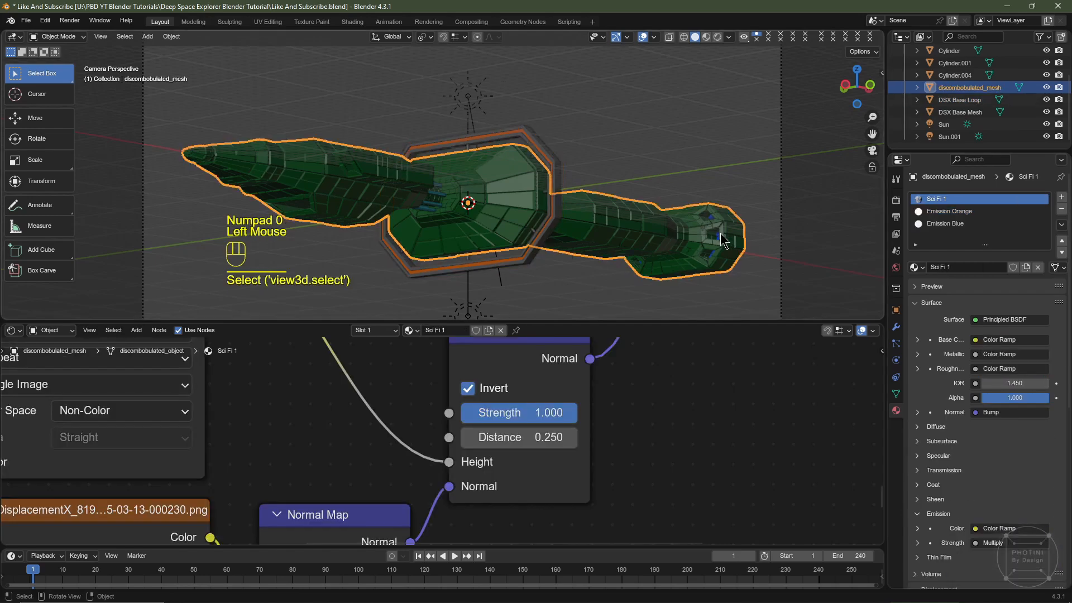
click(956, 225)
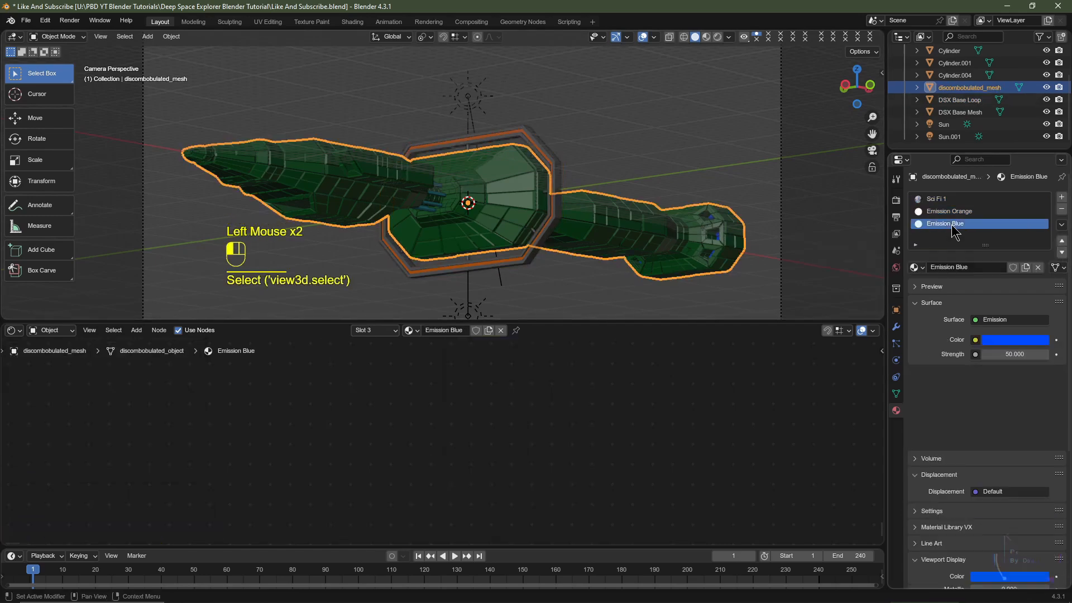
click(1004, 353)
text(100)
key(Return)
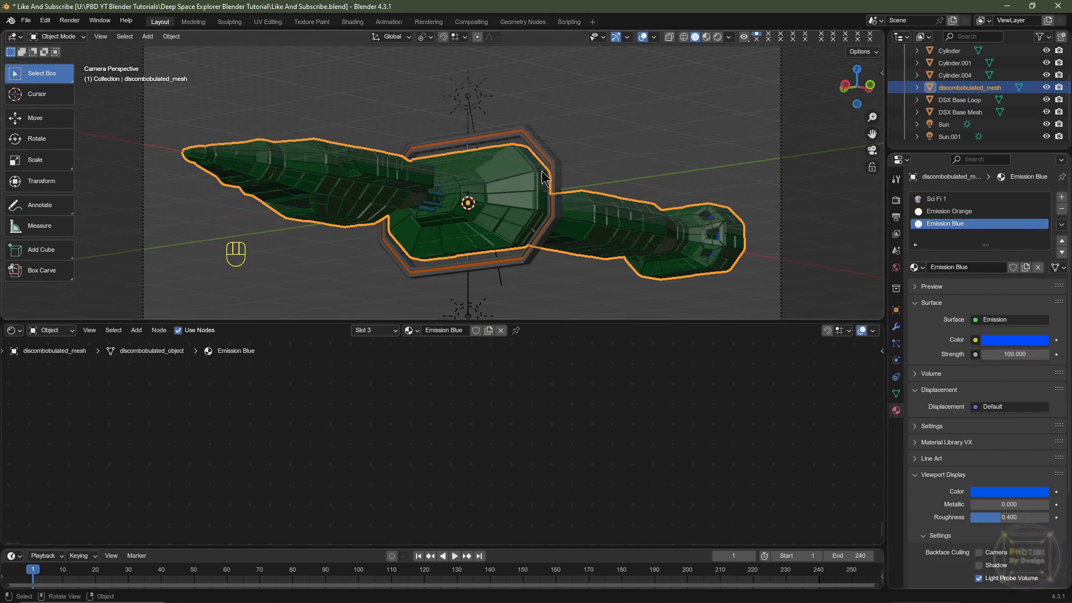
In rendered shading, shift the base color ramp's blue stop of Sci Fi 1 toward white and move the black stop to position 0.164
click(717, 37)
click(936, 199)
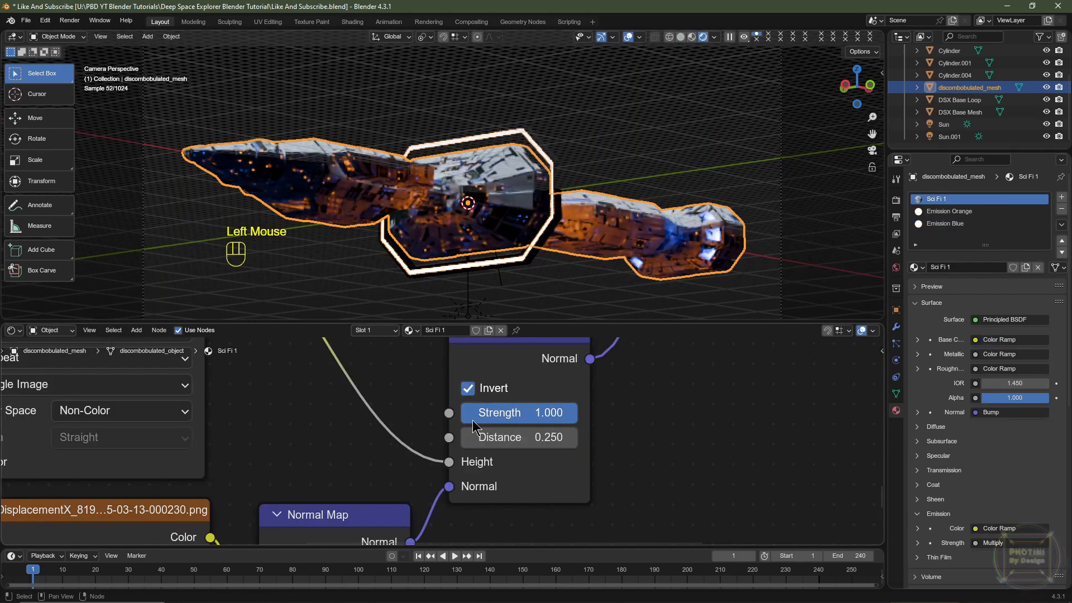
scroll(472, 420, down, 4)
middle_drag(475, 346, 479, 463)
scroll(445, 425, down, 5)
click(445, 423)
scroll(484, 430, up, 4)
scroll(363, 468, up, 2)
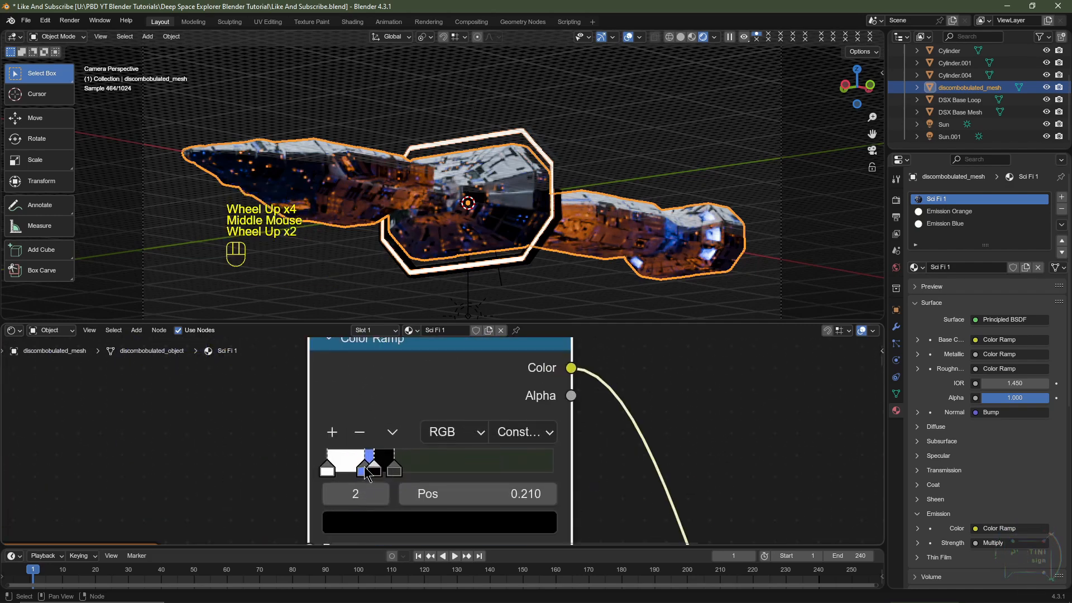
click(362, 471)
drag(362, 471, 366, 472)
click(374, 471)
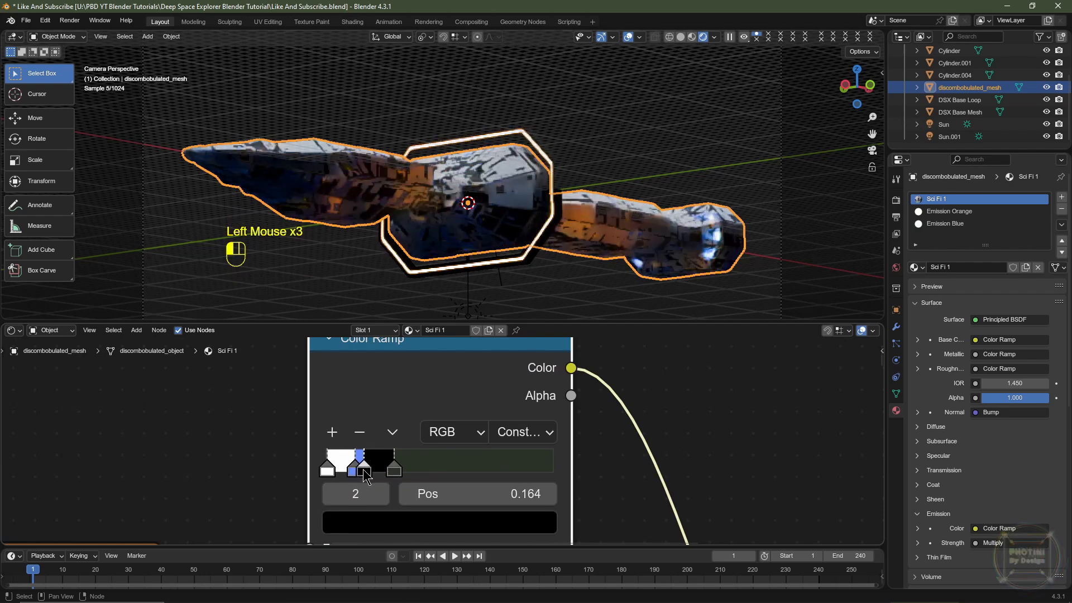
Darken the dark green last stop of the base color's Color Ramp slightly
scroll(565, 209, up, 2)
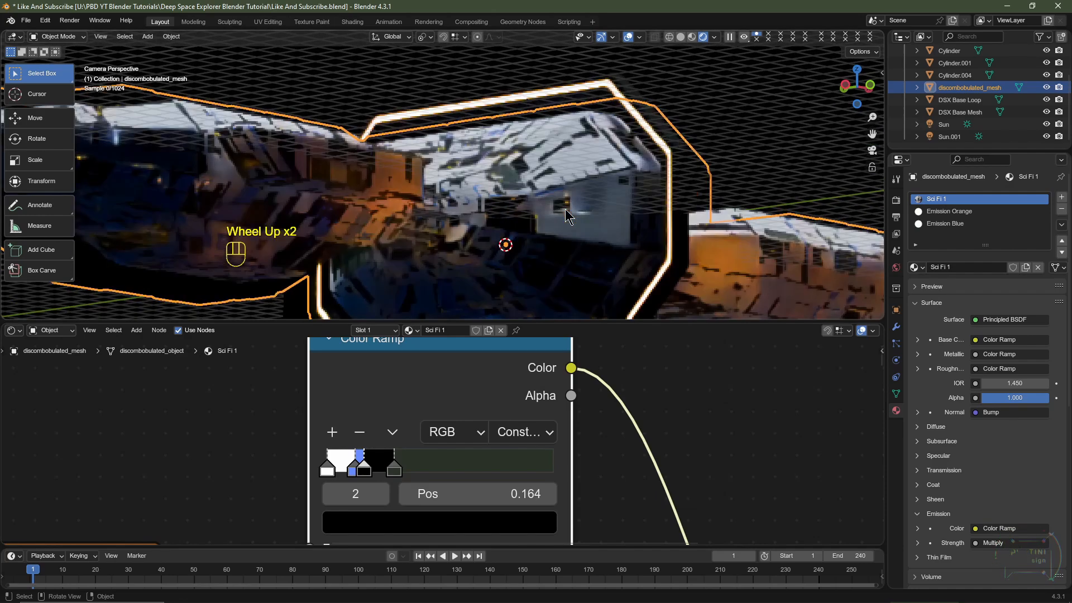
click(397, 474)
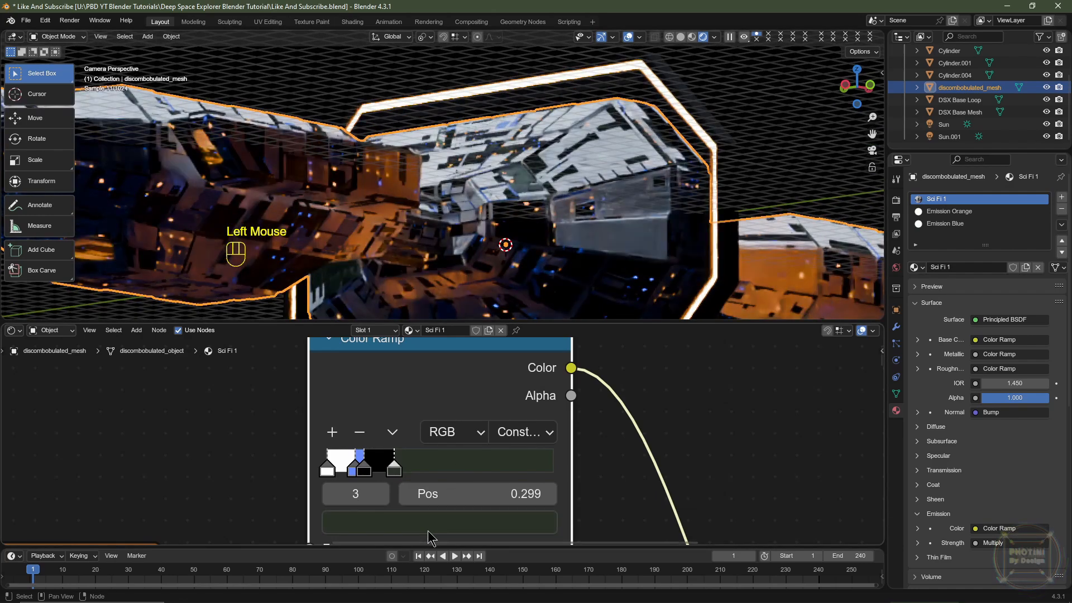
click(412, 521)
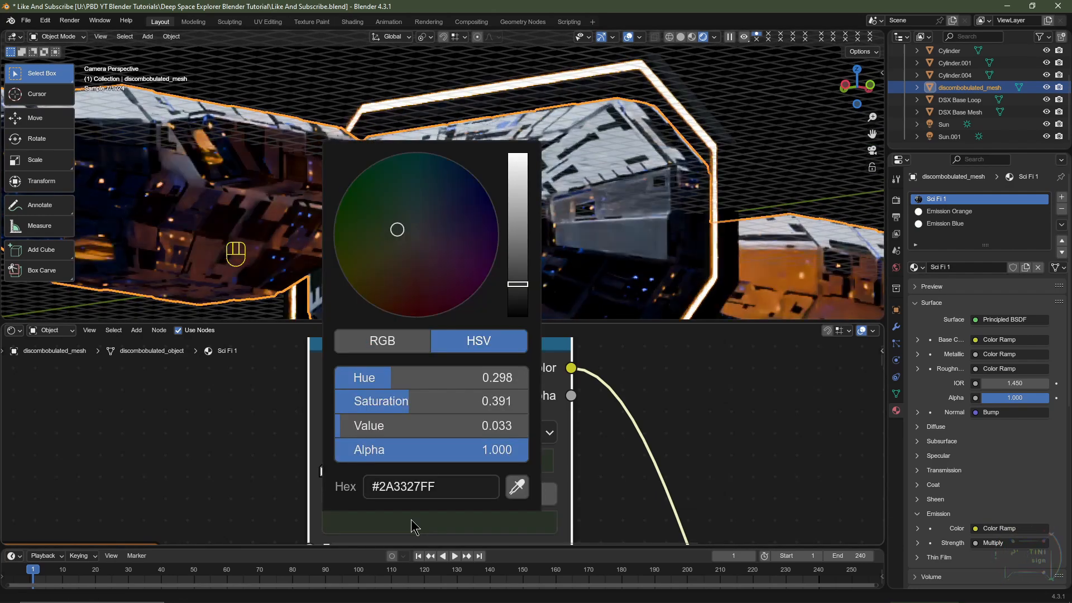
scroll(412, 523, down, 1)
Switch the viewport to Material Preview shading
scroll(525, 149, down, 4)
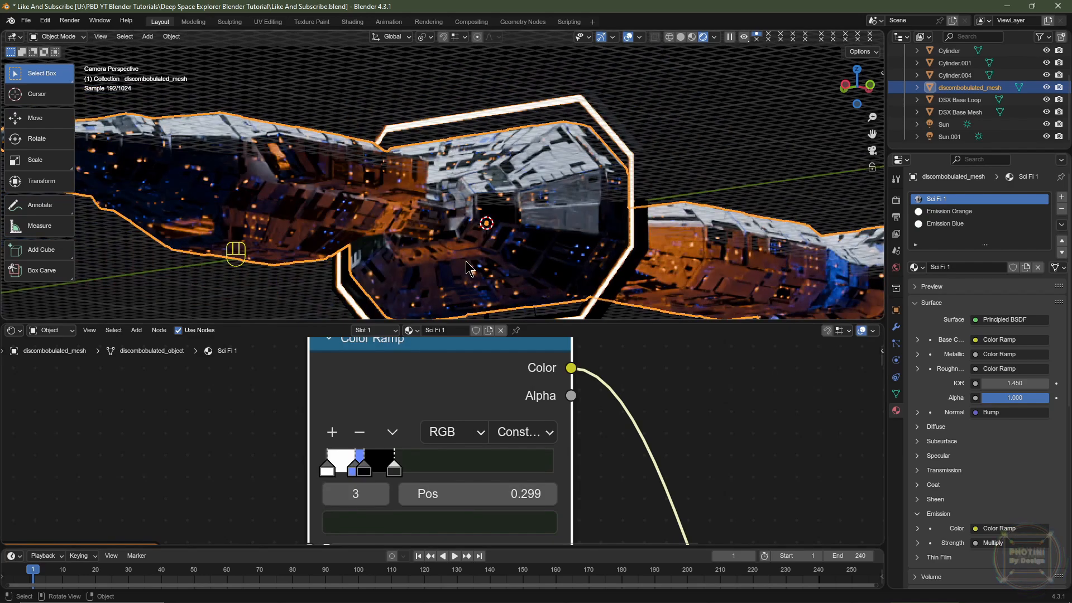
key(z)
click(578, 162)
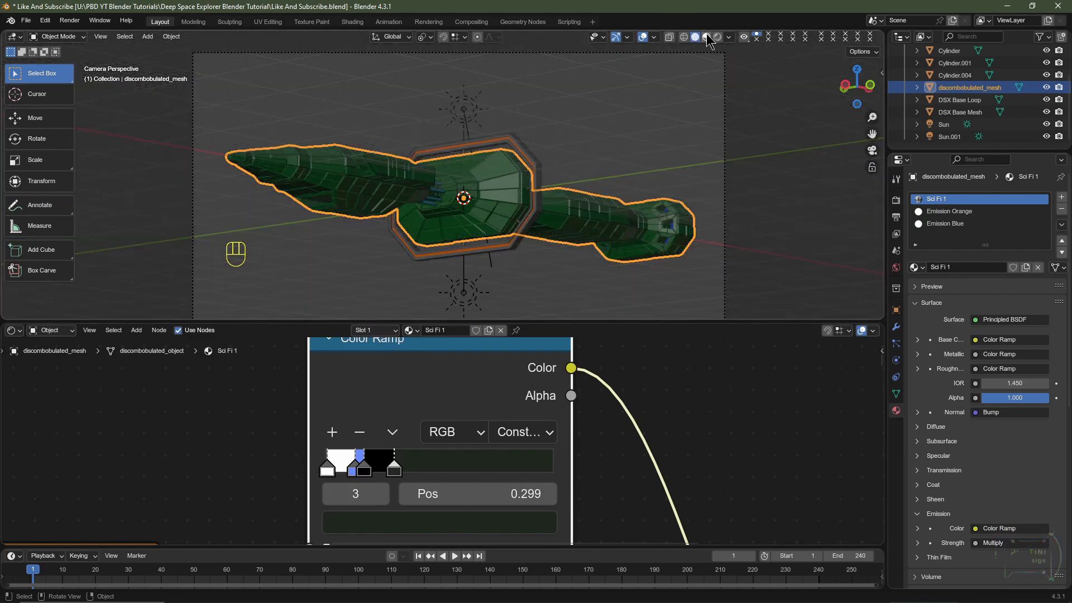
click(706, 37)
Shift the hull texture by setting the Mapping node's X location to 0.14 m, and save the file
scroll(416, 436, down, 4)
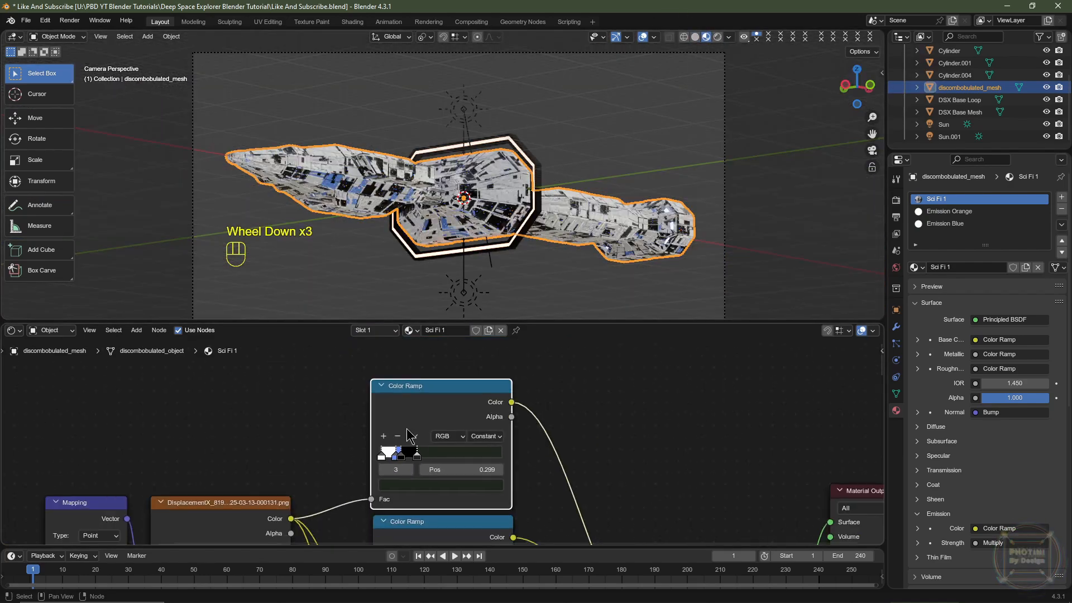
middle_drag(411, 438, 495, 352)
middle_drag(344, 533, 414, 461)
scroll(414, 461, up, 2)
middle_drag(394, 403, 383, 478)
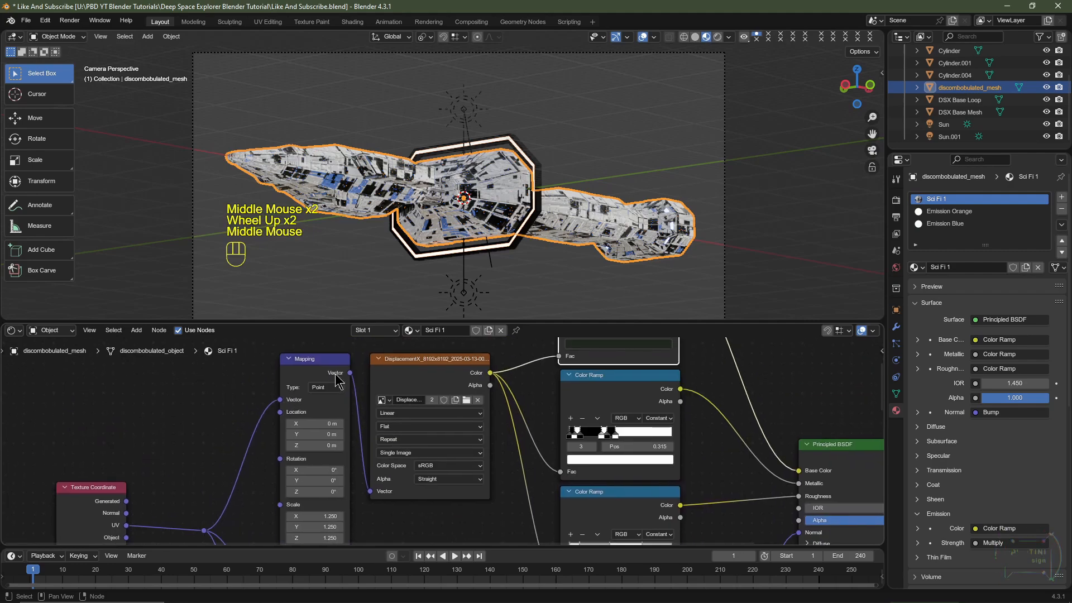
click(324, 361)
scroll(369, 404, up, 5)
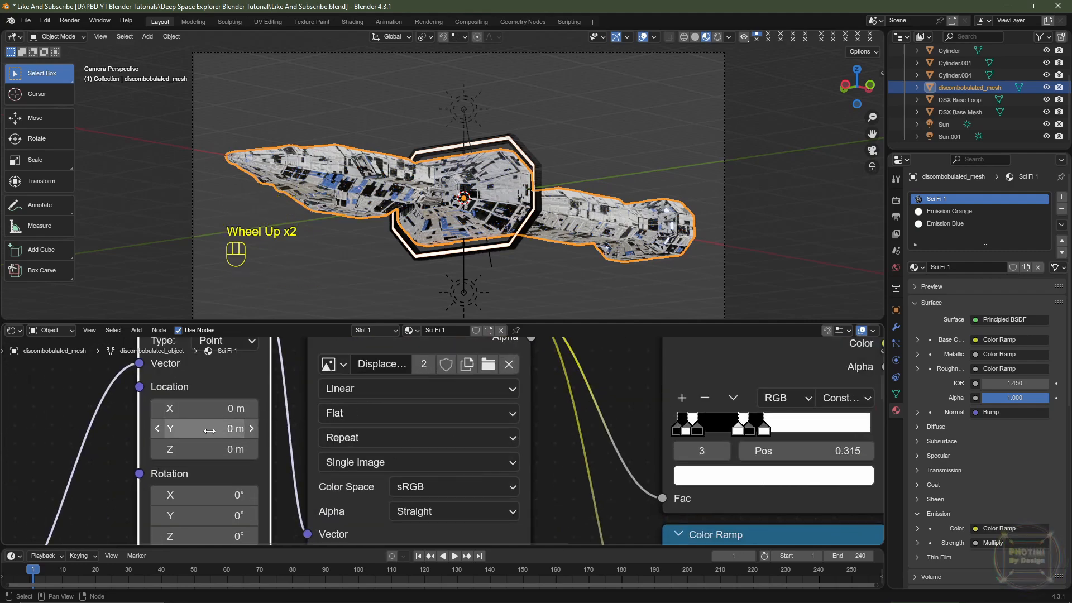
click(204, 408)
shift+drag(204, 408, 219, 408)
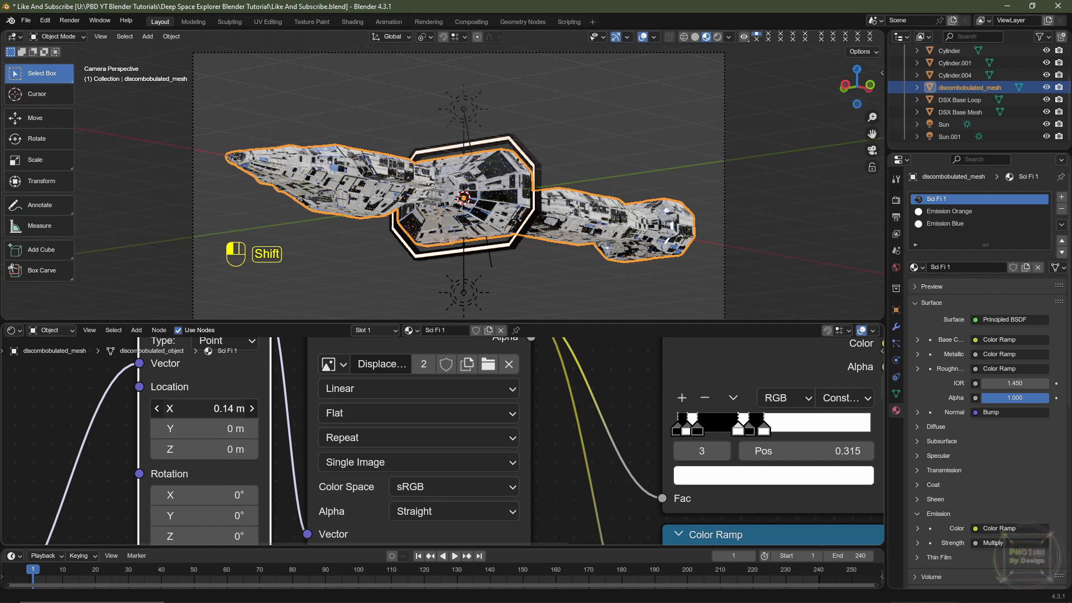
scroll(474, 214, up, 2)
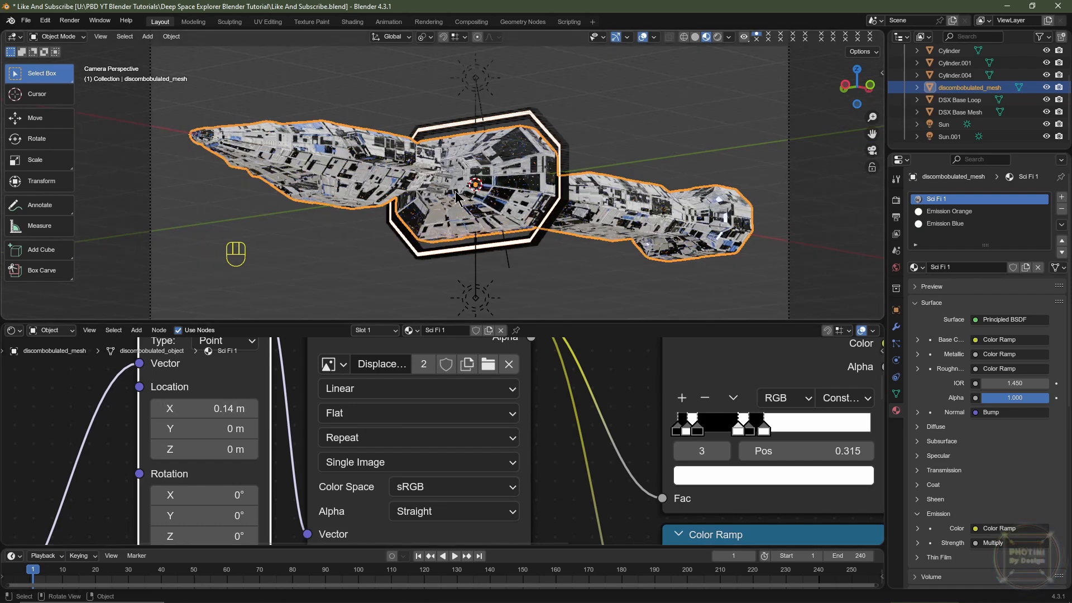
key(ctrl+s)
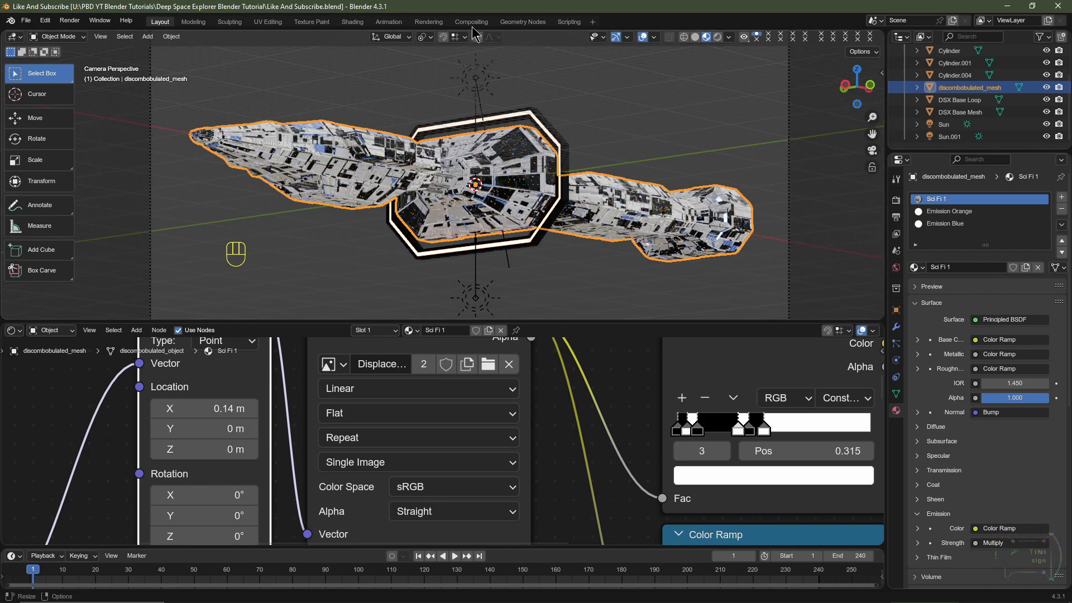
Enable nodes in the Compositing workspace and show the node editor's backdrop settings
click(472, 22)
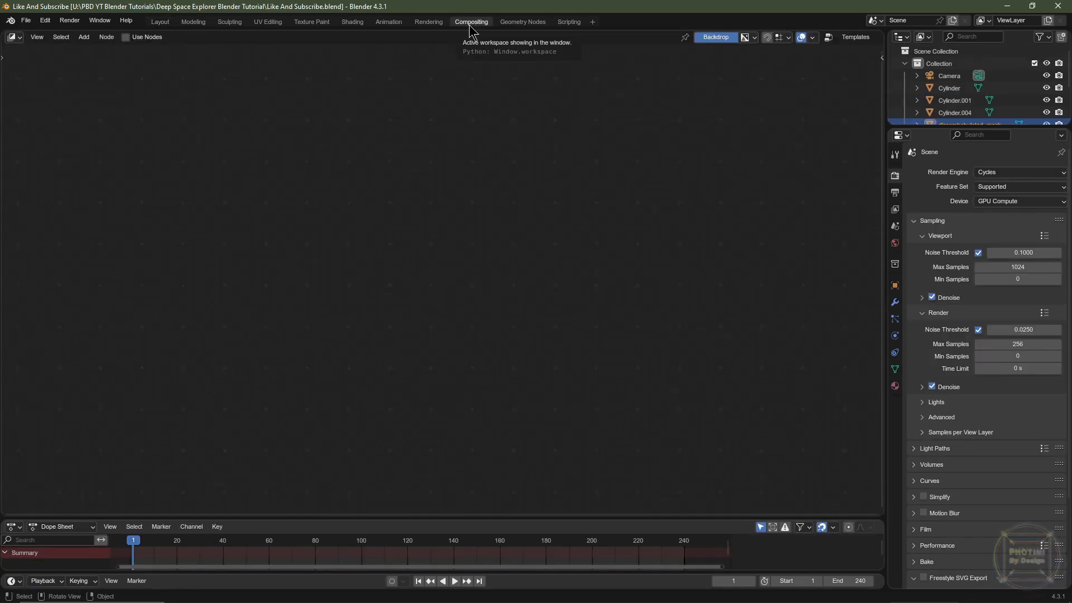
click(126, 37)
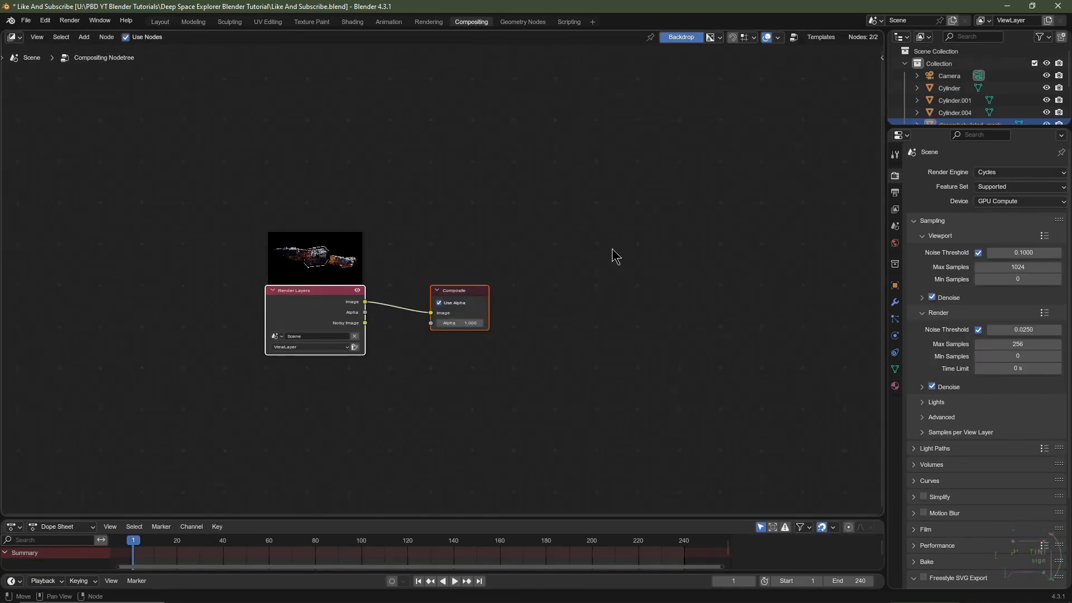
key(n)
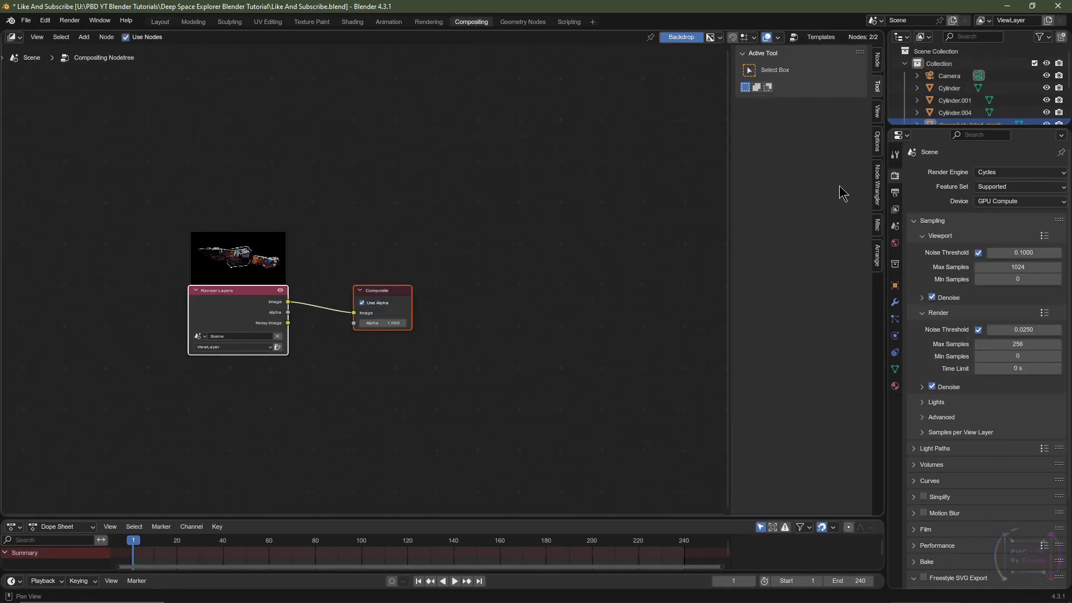
click(877, 111)
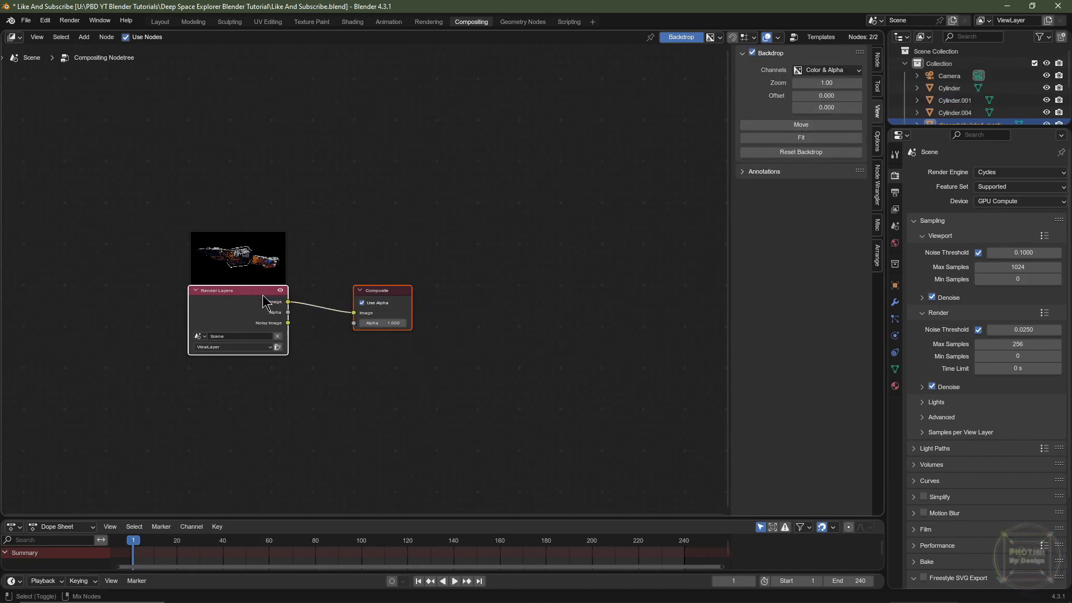
Add a Viewer for the Render Layers image, place it below Composite and feed both through a shared reroute
ctrl+shift+click(231, 303)
scroll(351, 329, up, 2)
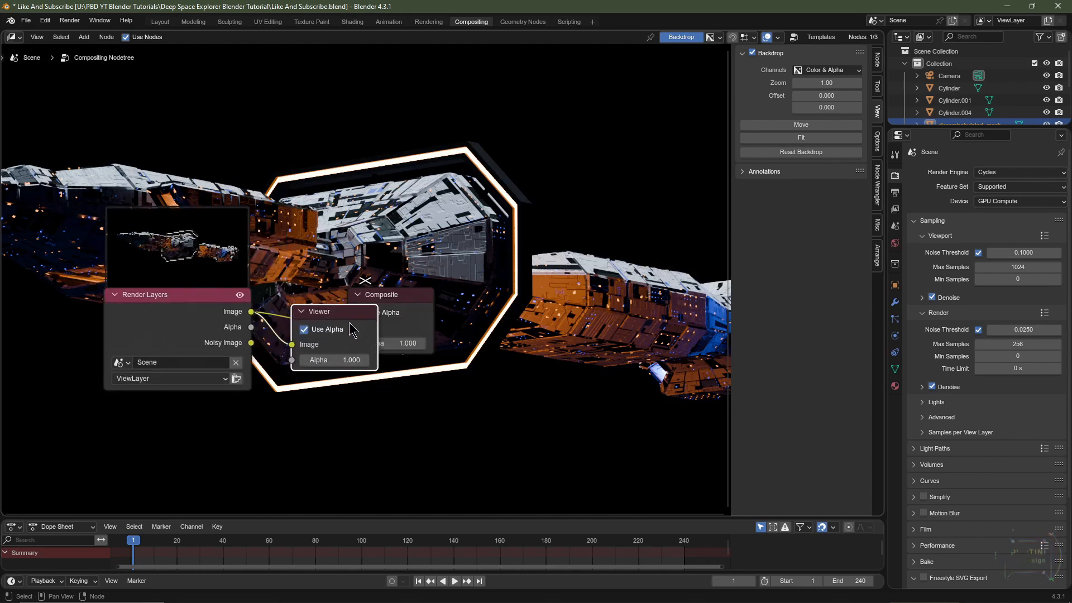
drag(332, 320, 387, 375)
shift+right_drag(308, 303, 308, 394)
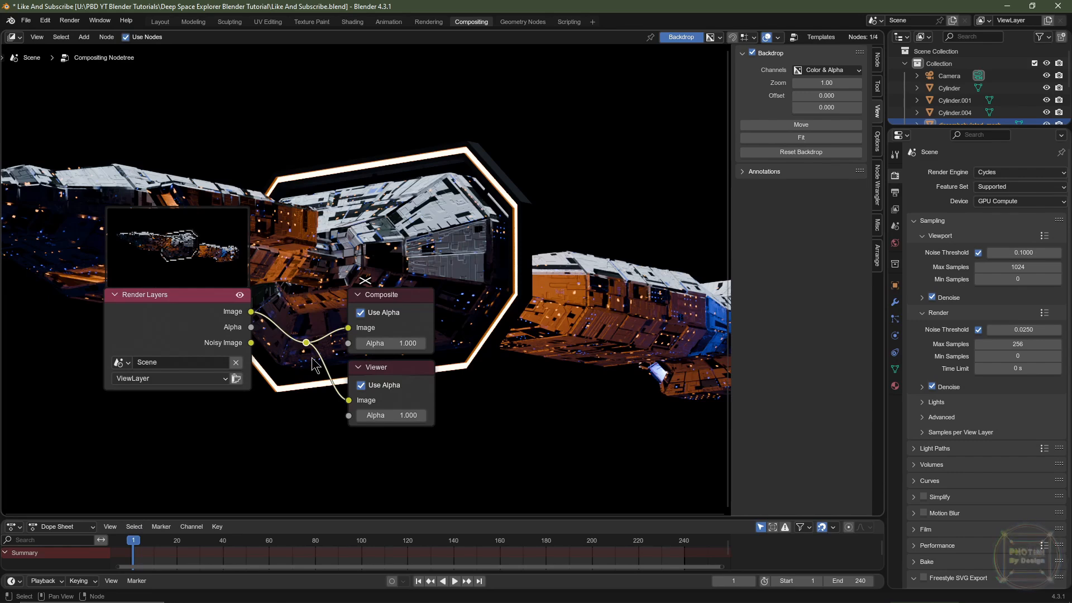
Move the reroute, Composite and Viewer nodes well away from Render Layers to make room for effects
drag(306, 343, 316, 356)
drag(429, 235, 301, 423)
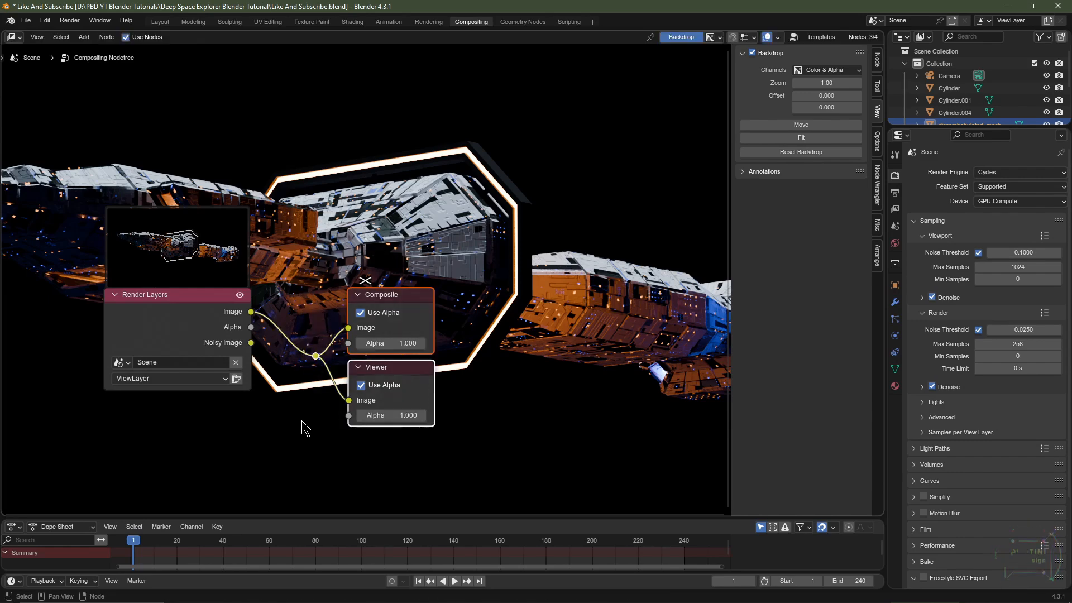
key(g)
click(623, 387)
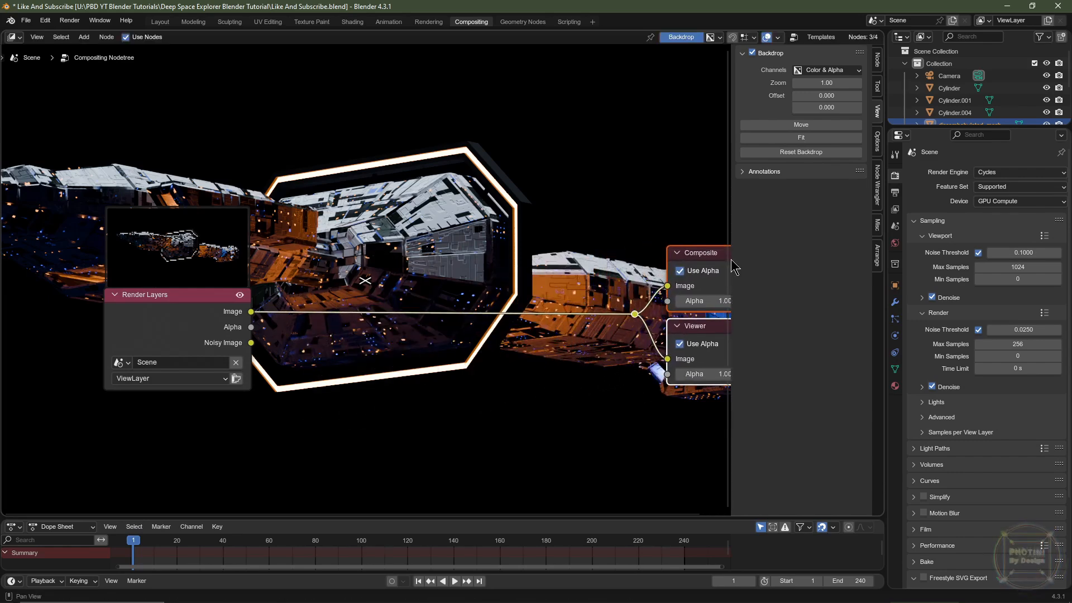
Fit the backdrop image to the node editor and move the Render Layers node clear of it
drag(732, 261, 776, 167)
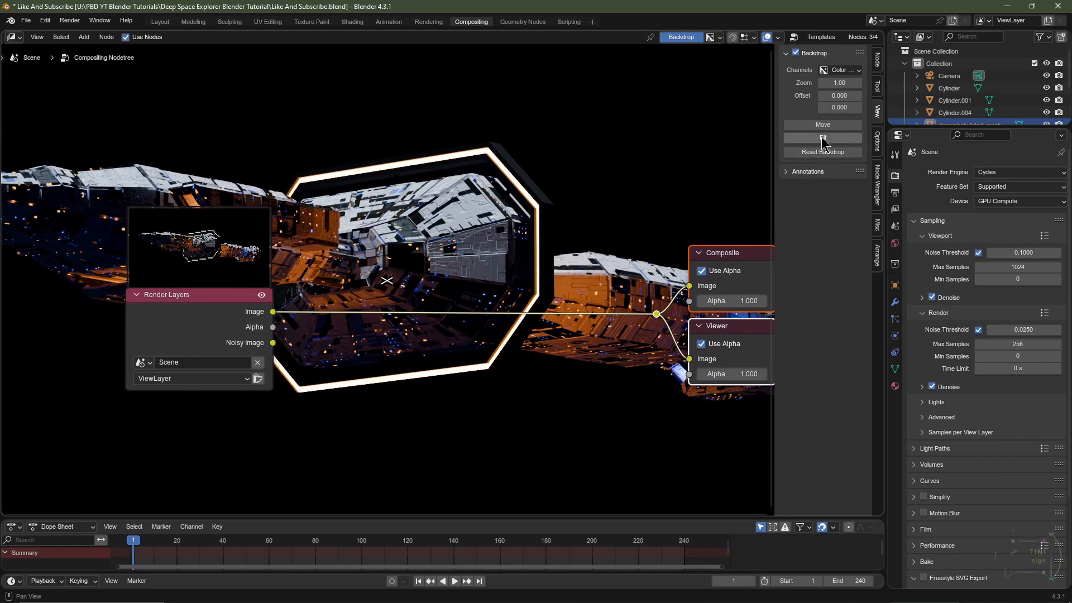
click(823, 138)
drag(216, 304, 115, 309)
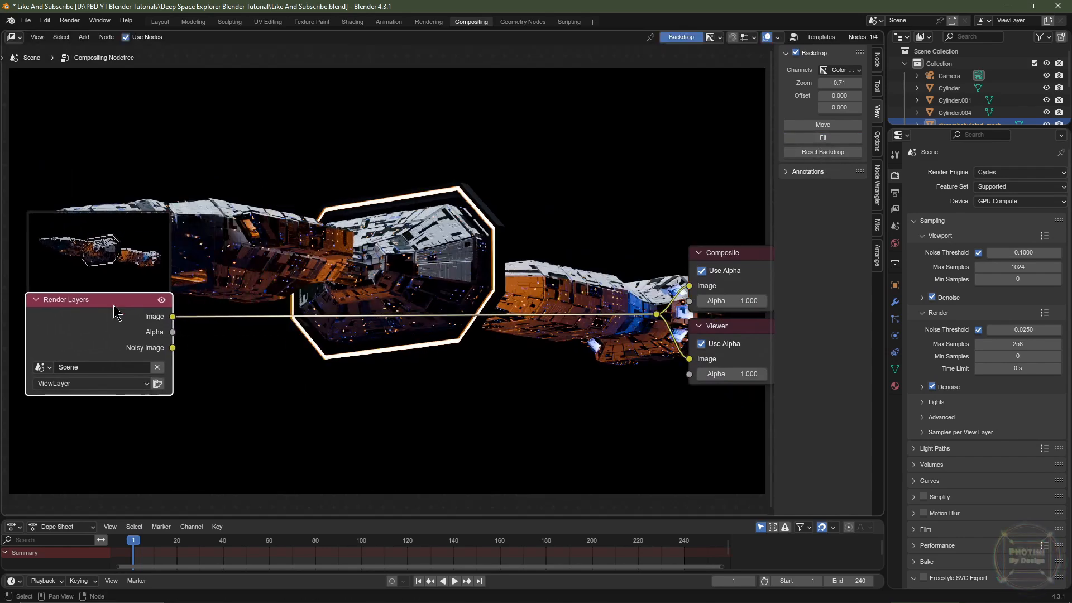
In the Layout workspace's render settings, set the render noise threshold to 0.01 and the maximum samples to 1024
click(160, 22)
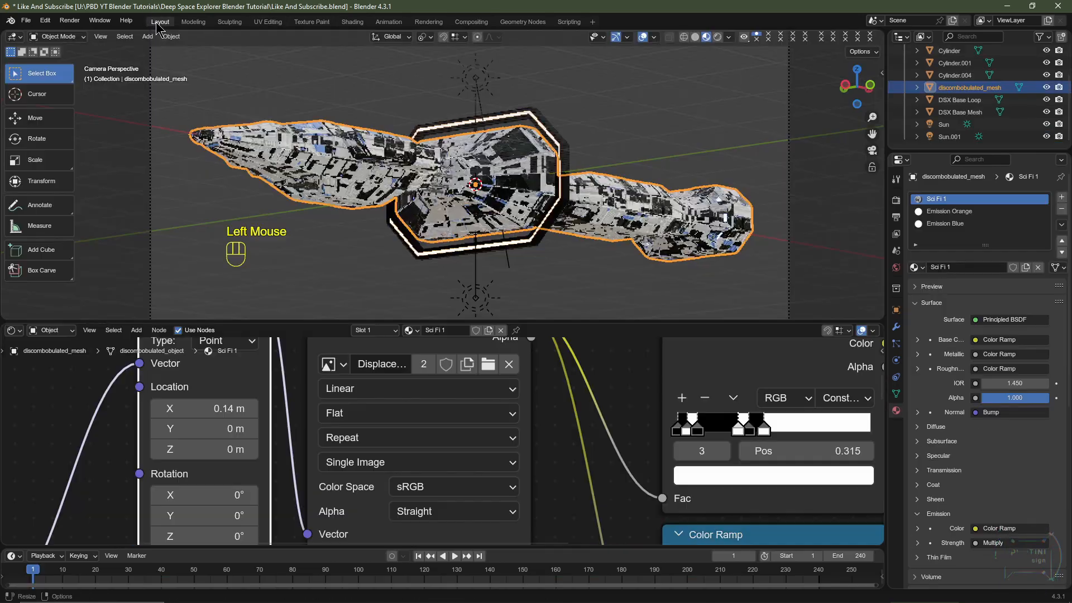
click(896, 201)
scroll(1010, 268, down, 3)
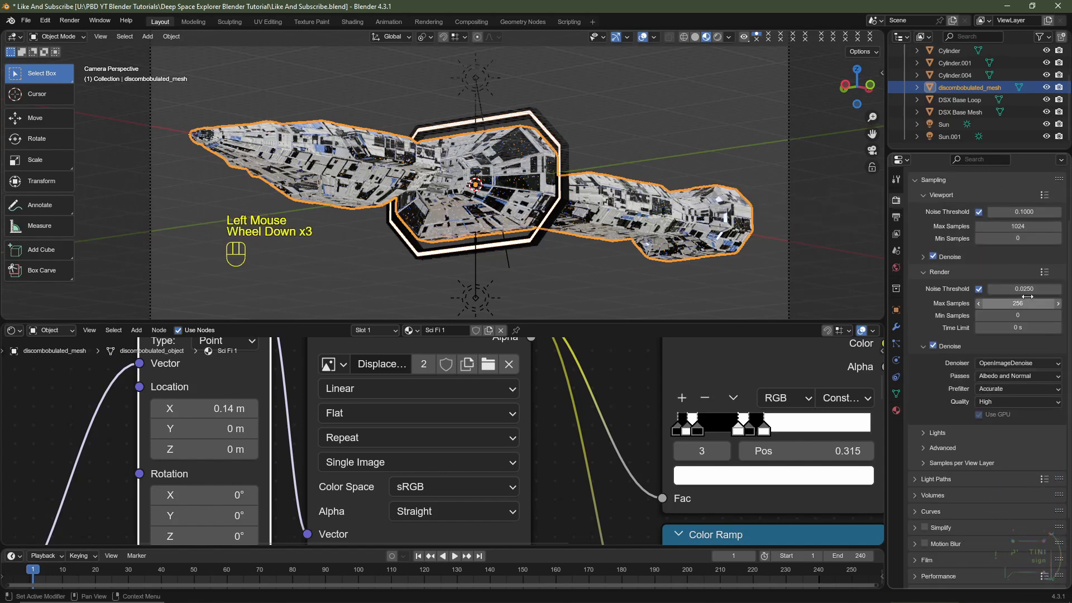
click(1024, 287)
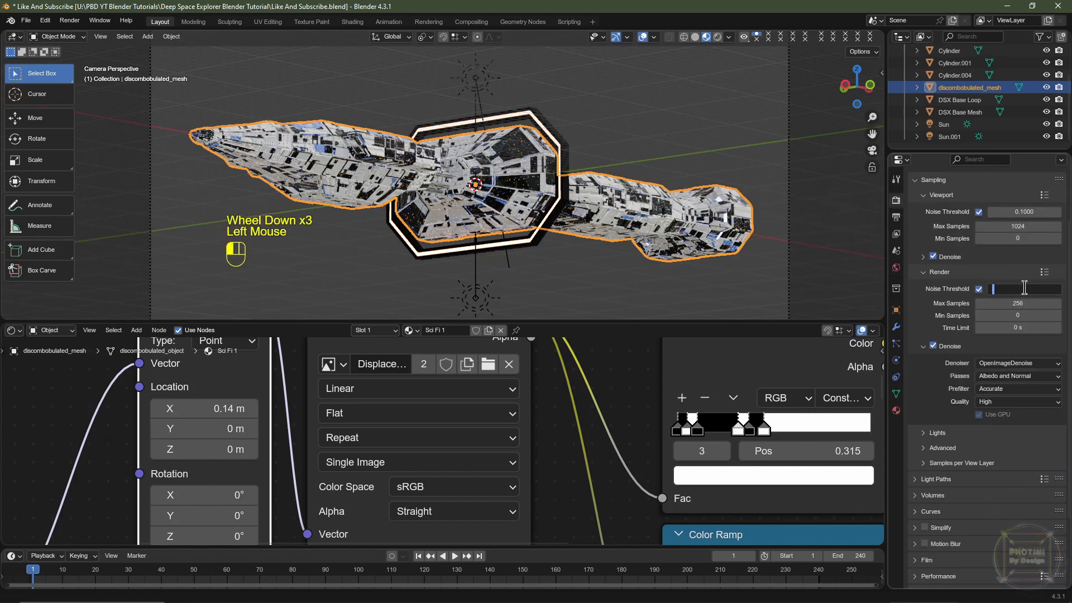
text(0.01)
key(Tab)
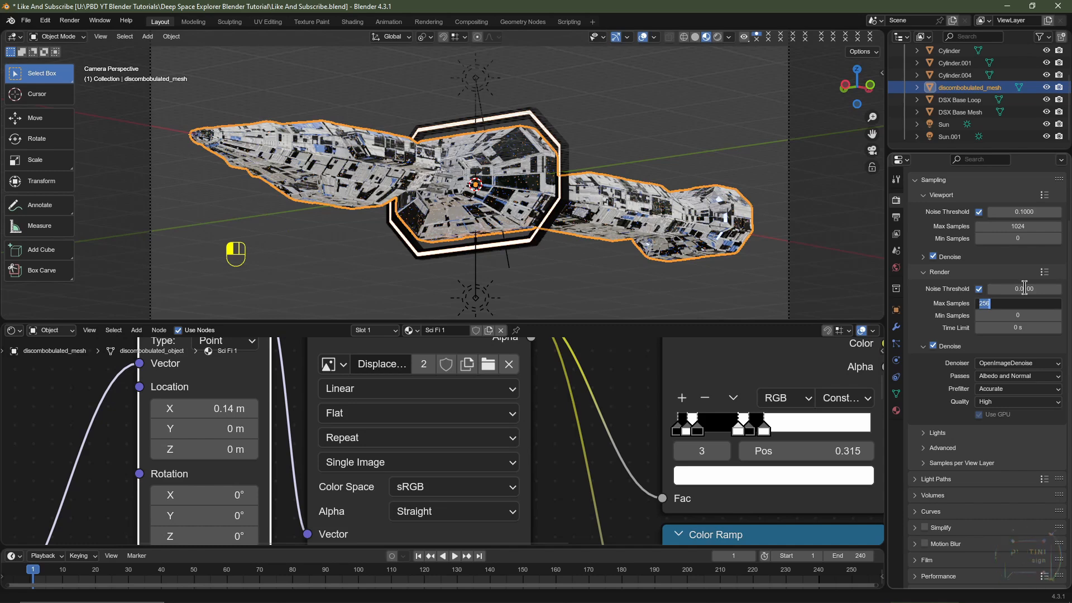
scroll(963, 337, down, 2)
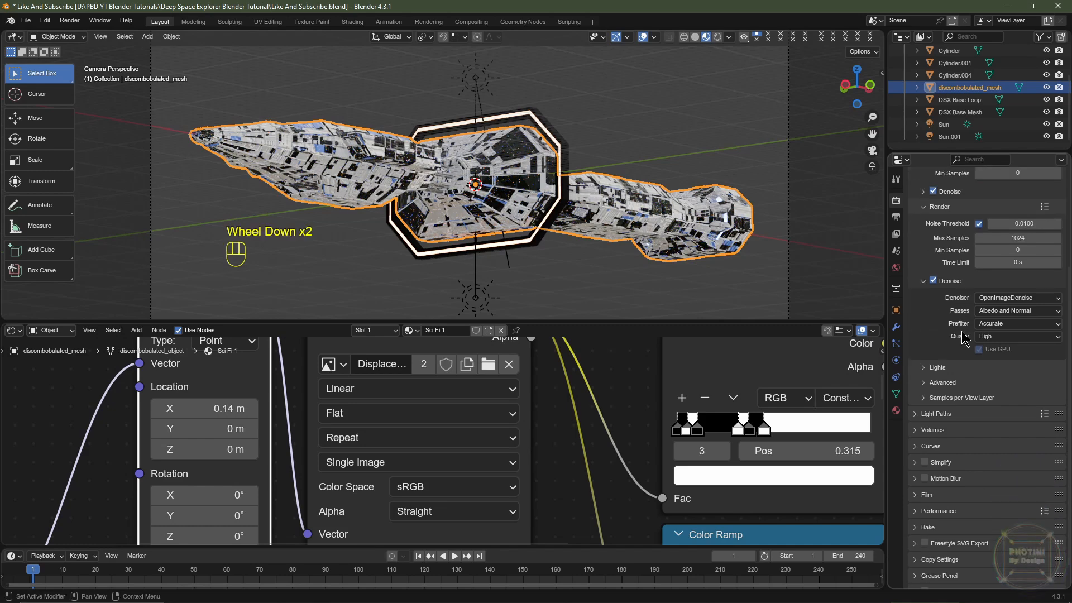
Turn off reflective and refractive caustics in the Light Paths settings
click(926, 416)
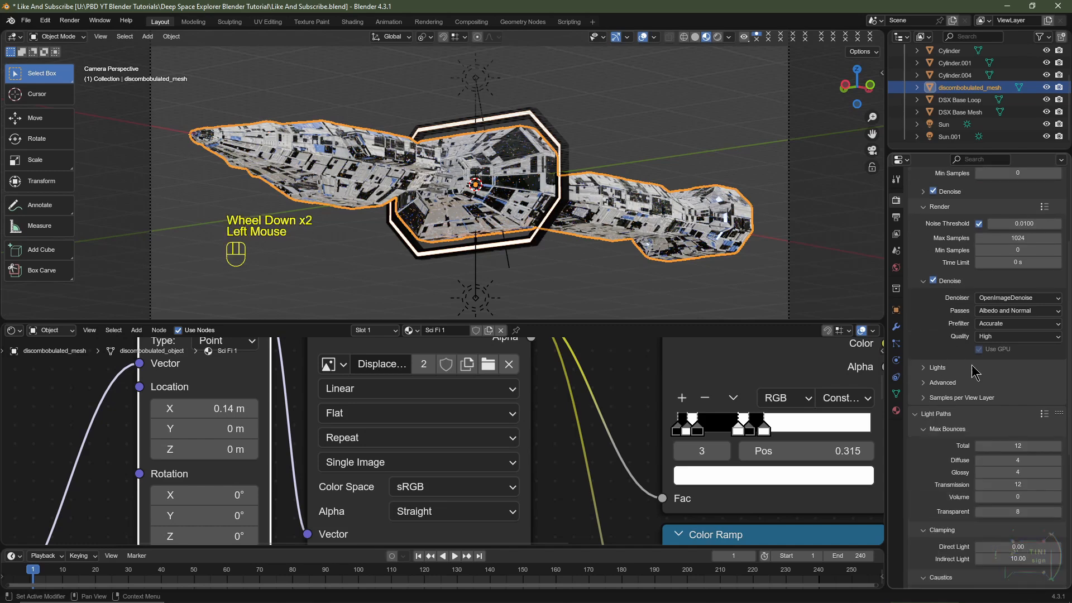
key(ctrl+z)
key(ctrl+z)
click(980, 392)
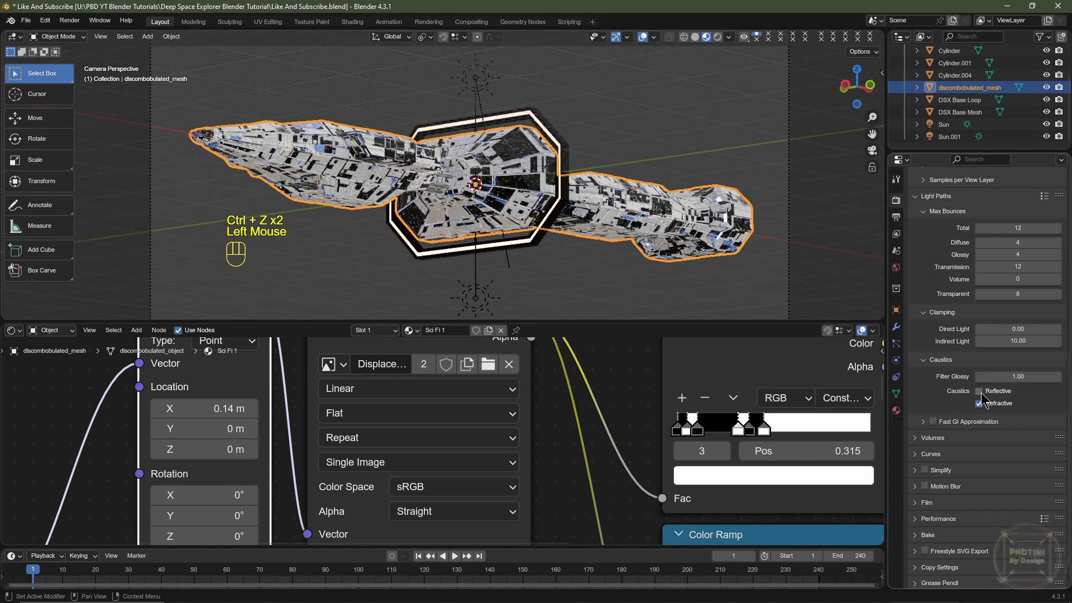
click(981, 403)
scroll(984, 373, up, 3)
scroll(983, 373, up, 4)
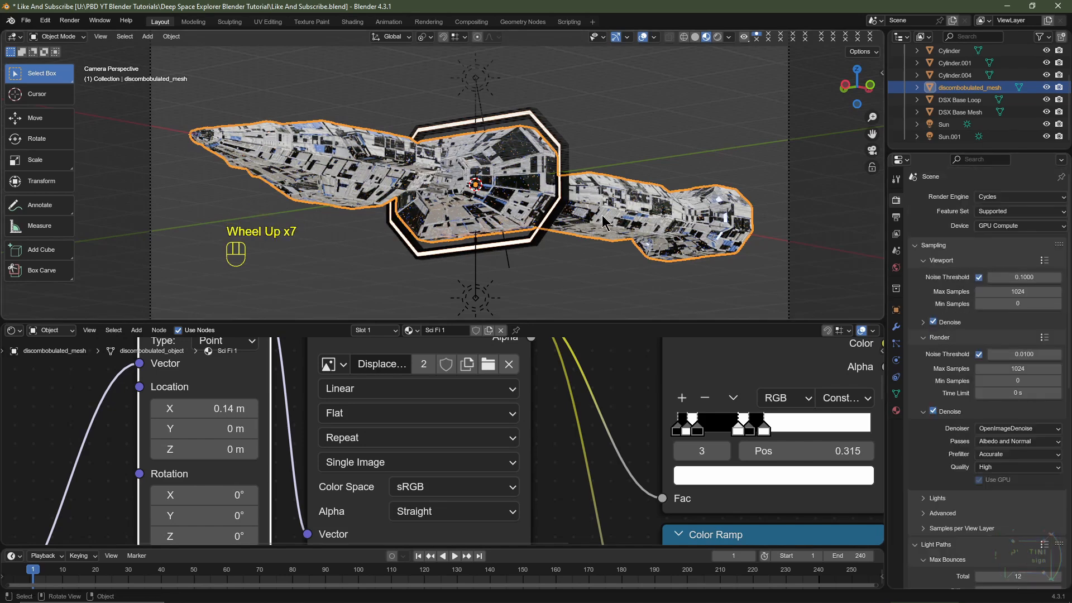
Render the current frame, close the render window and return to the compositing node tree
key(F12)
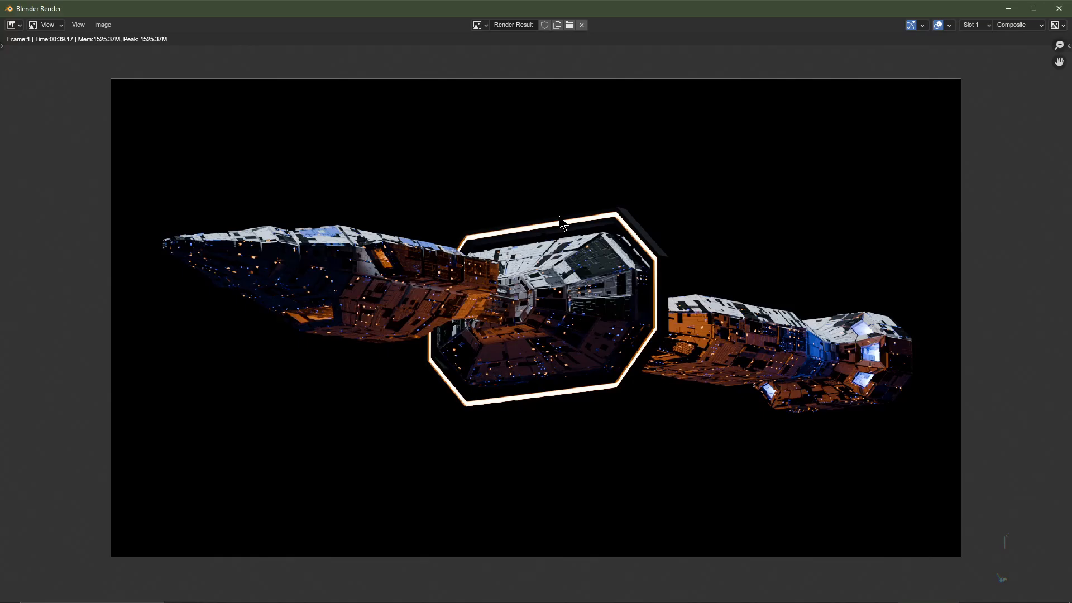
key(Escape)
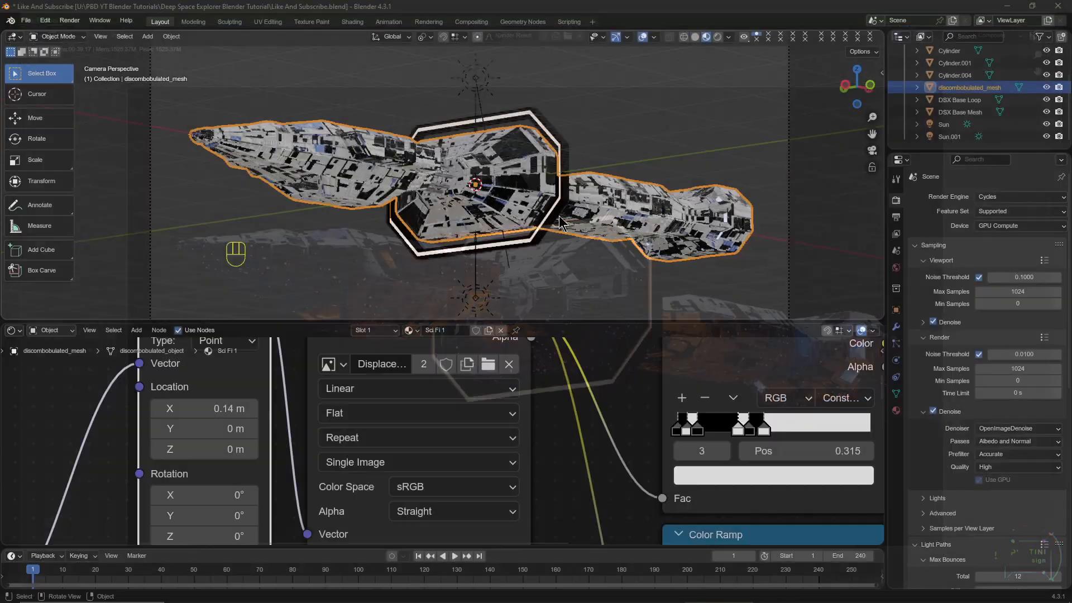
click(471, 22)
click(292, 359)
middle_drag(292, 359, 284, 369)
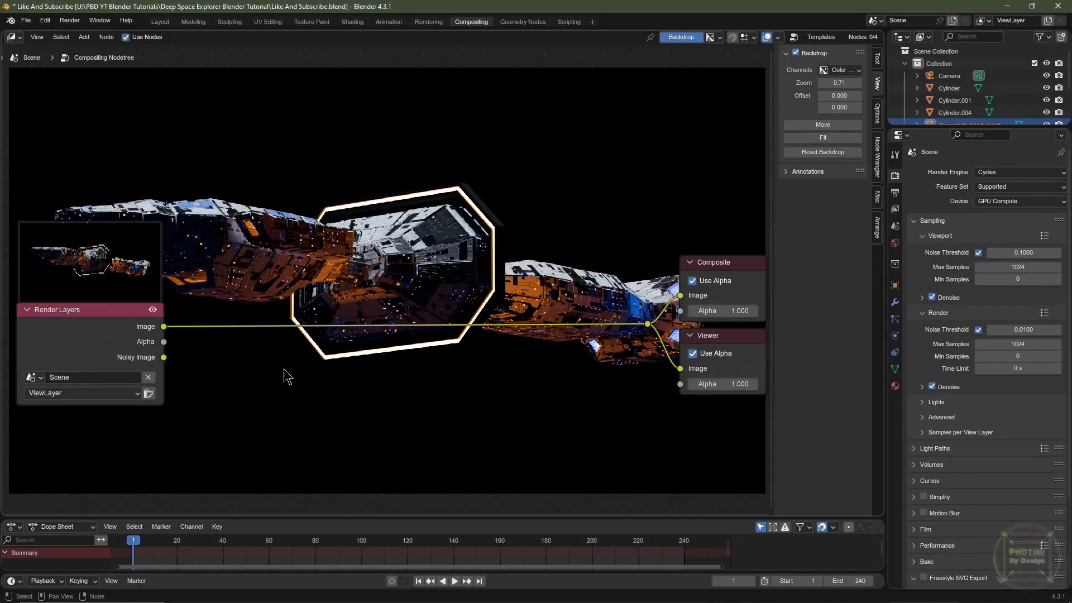
Insert a Glare node between Render Layers and the reroute and set its type to Fog Glow
key(shift+a)
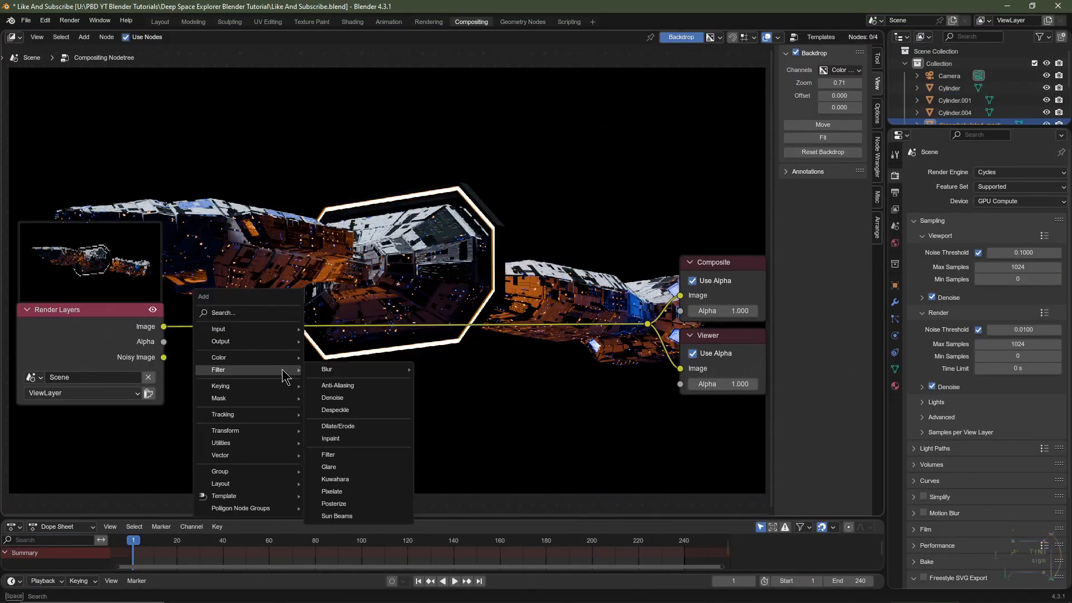
click(352, 468)
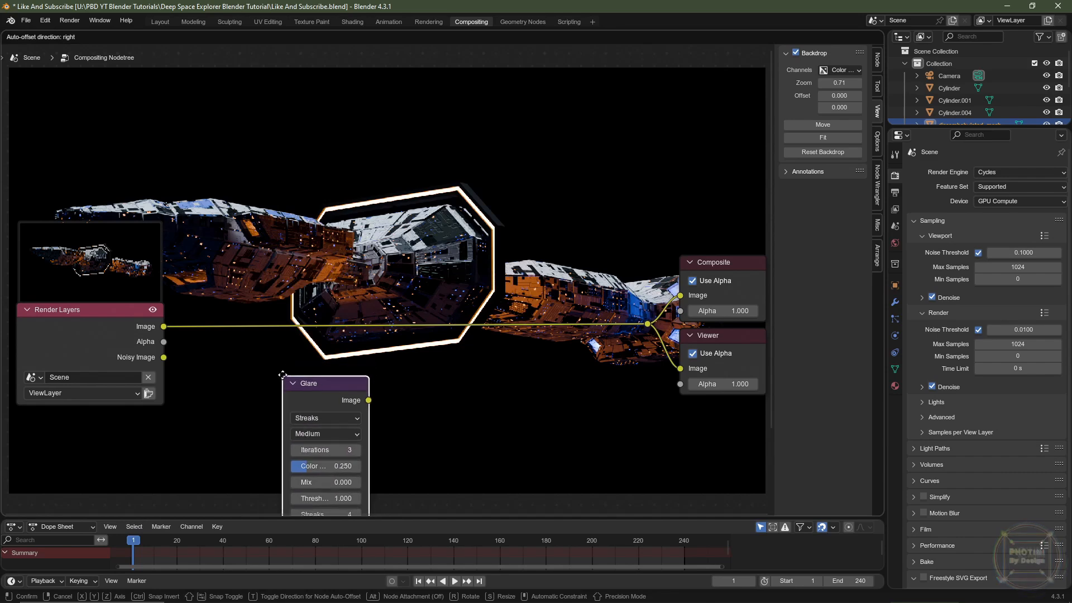
click(262, 246)
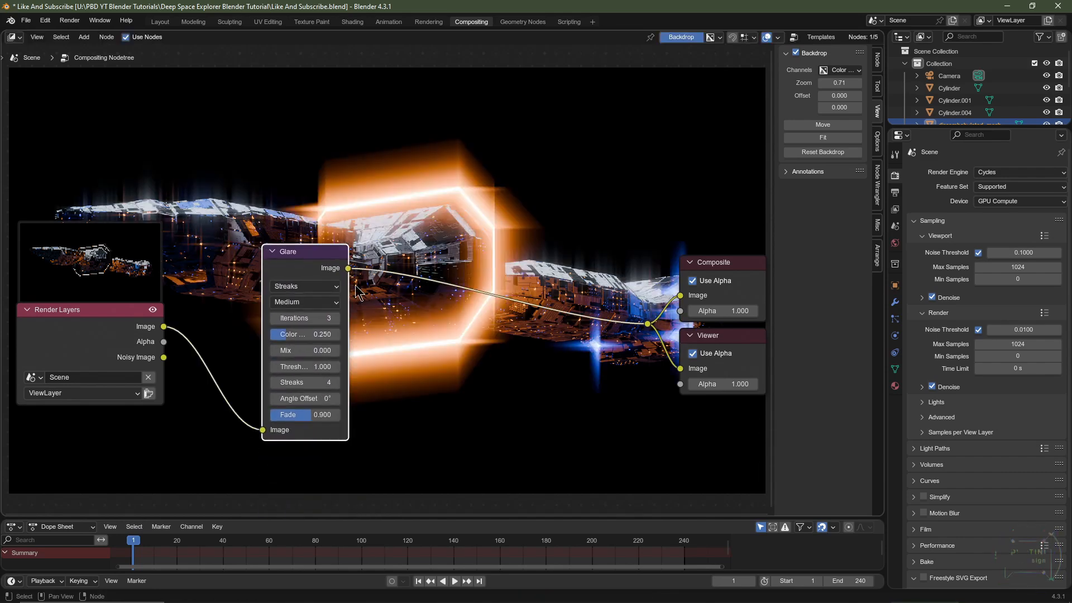
click(304, 287)
click(292, 362)
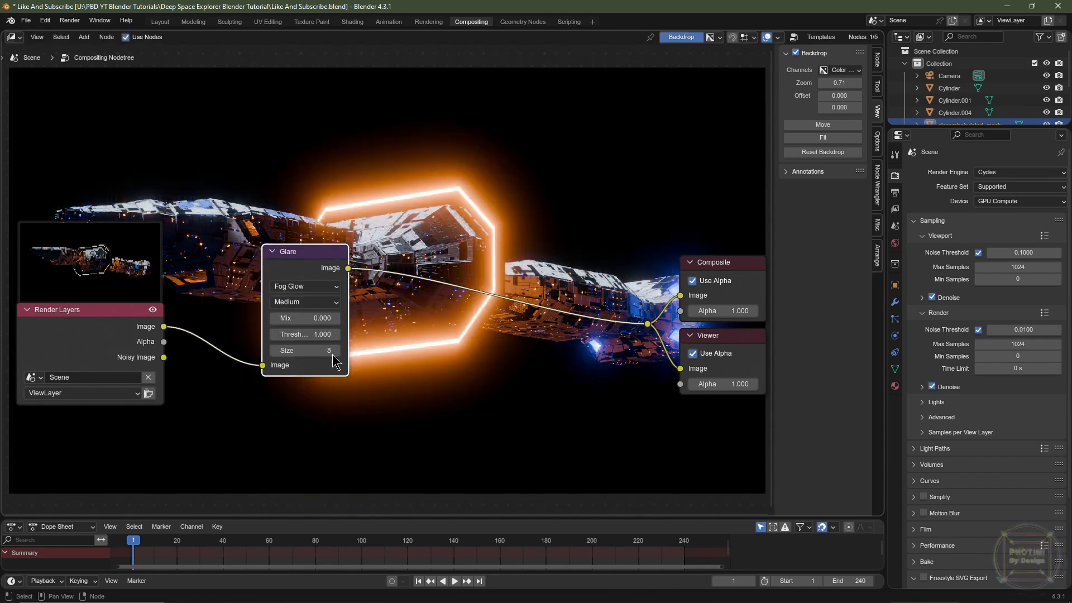
Set the Glare node's mix to -0.9, size to 9 and threshold to 0.5
scroll(333, 354, up, 2)
drag(282, 328, 238, 329)
scroll(348, 335, down, 2)
scroll(347, 335, up, 2)
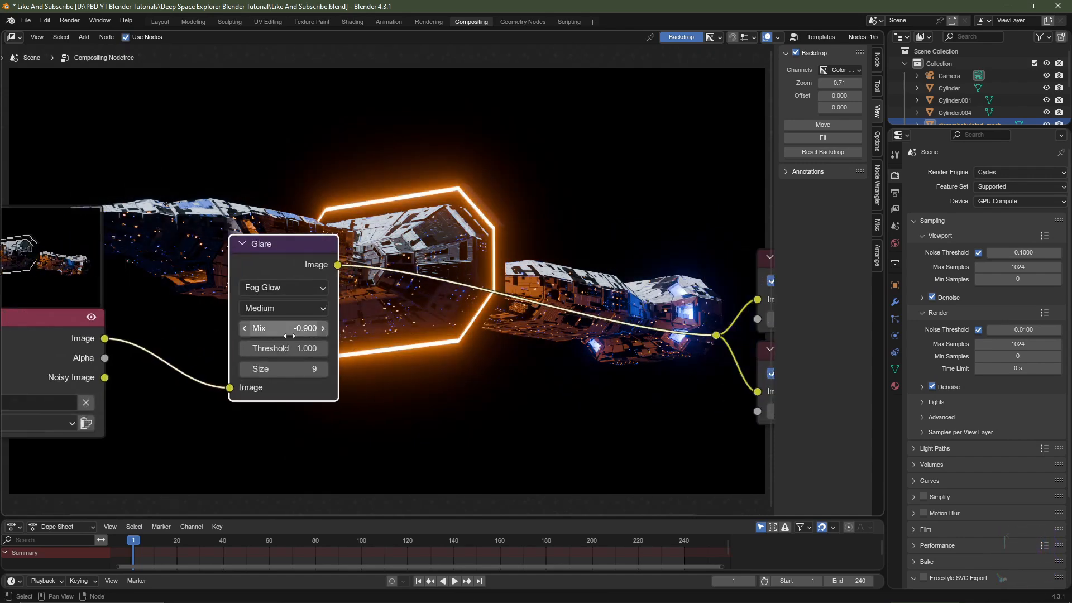
click(245, 349)
click(245, 349)
click(245, 349)
click(245, 348)
click(245, 349)
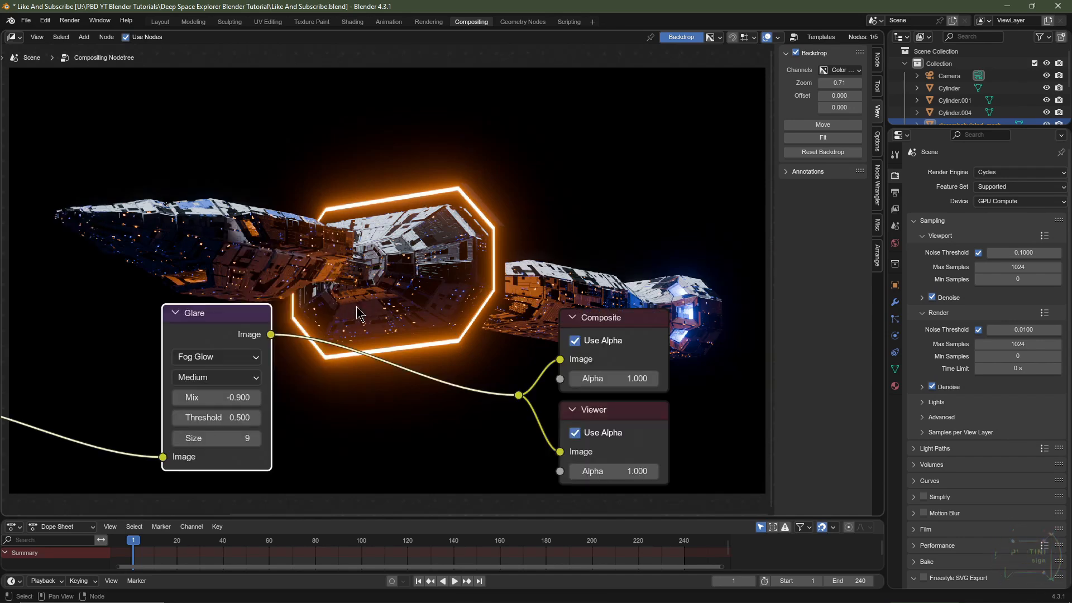
Insert a Lens Distortion node between the Glare node and the reroute and enable its Fit option
key(shift+a)
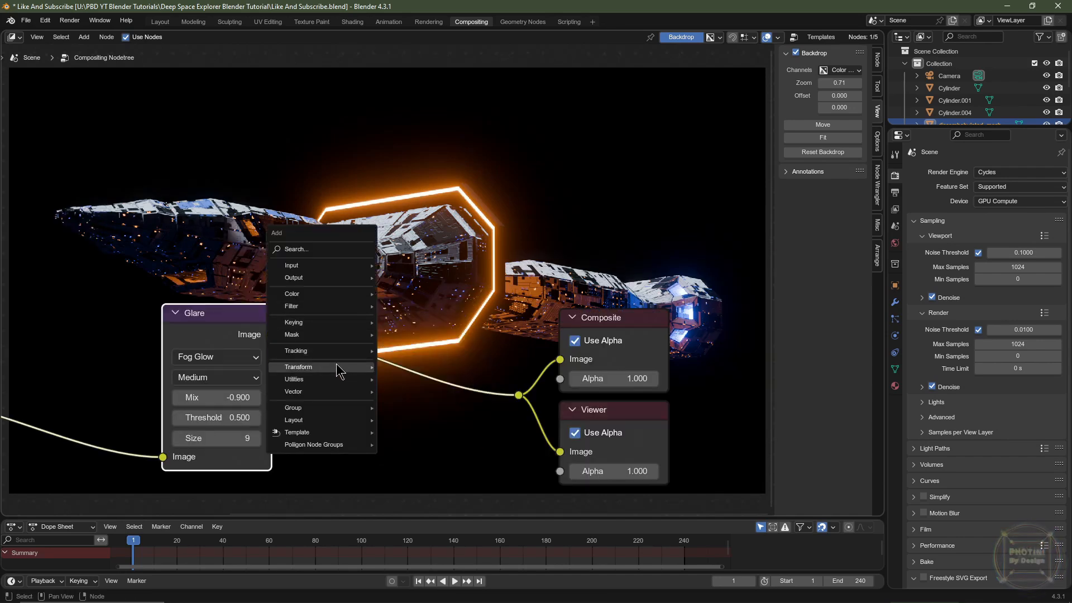
mouse_move(337, 363)
click(414, 489)
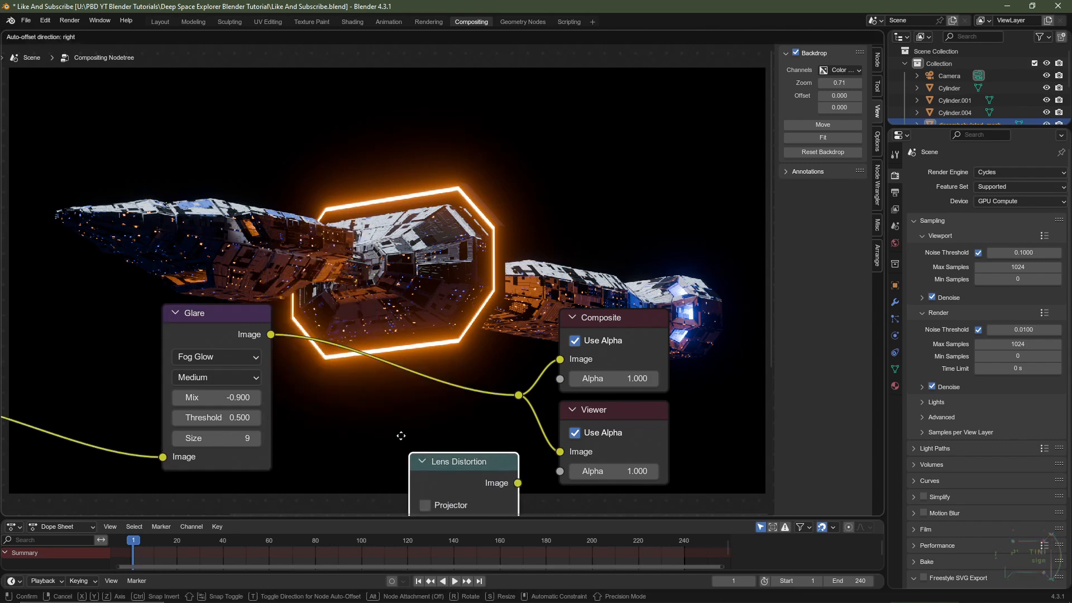
click(339, 290)
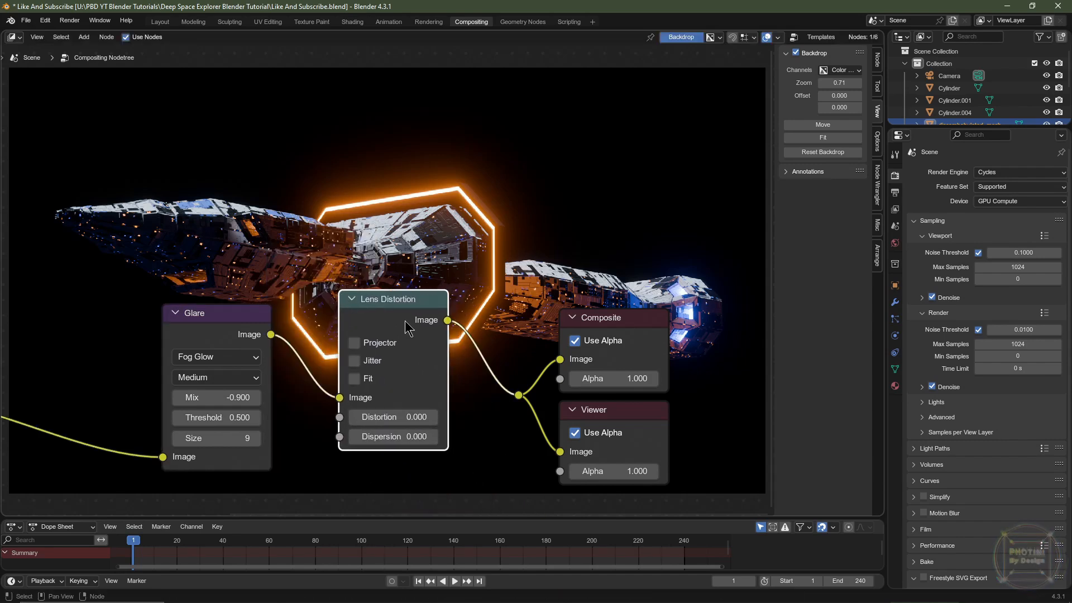
click(354, 379)
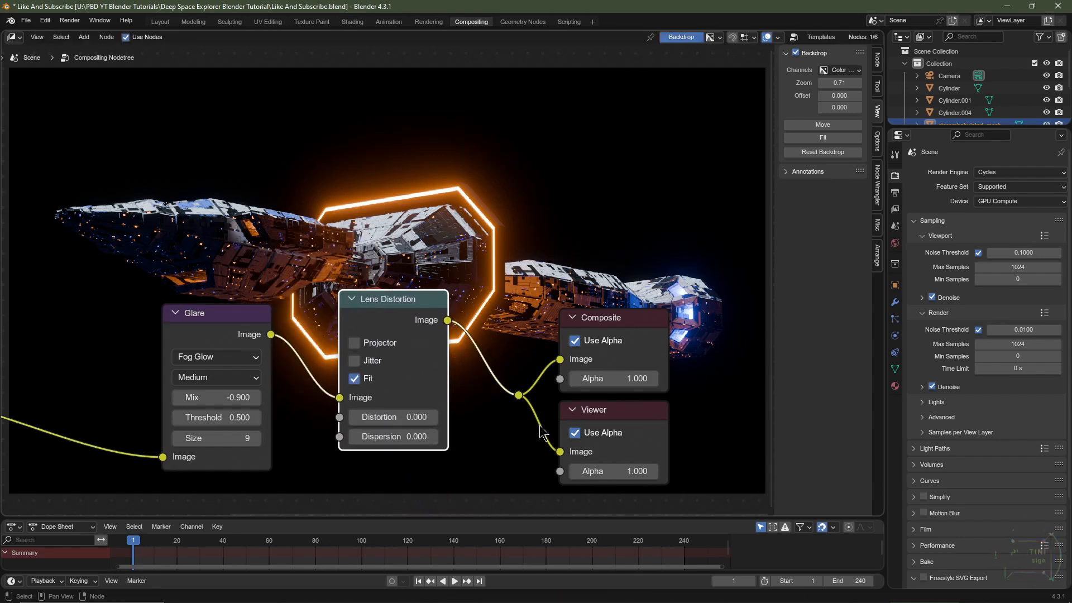
Set the Lens Distortion node's distortion to -0.01 and its dispersion to 0.01
click(414, 417)
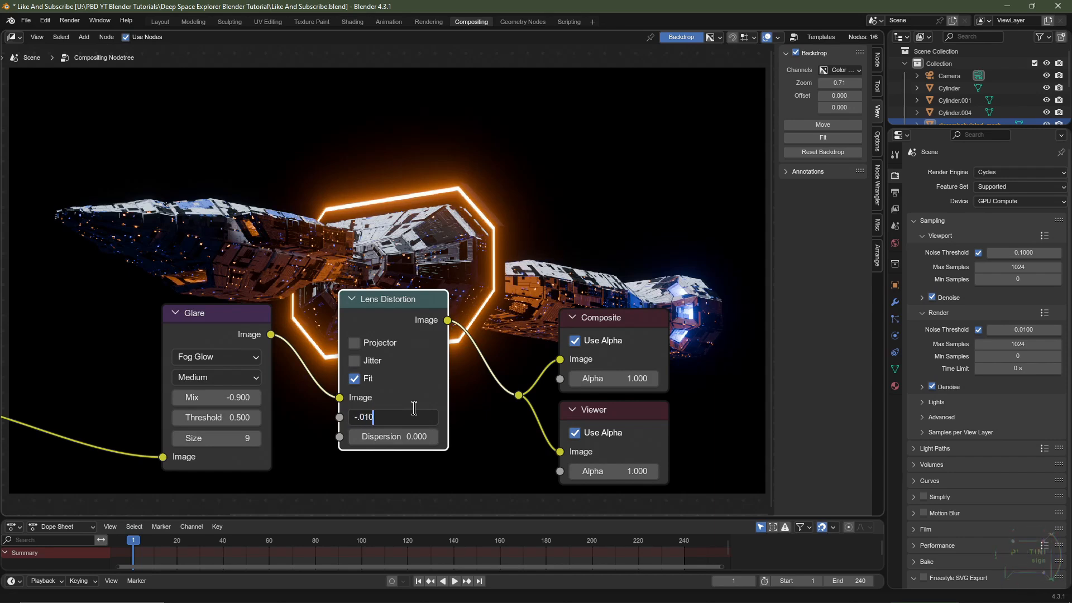
key(Tab)
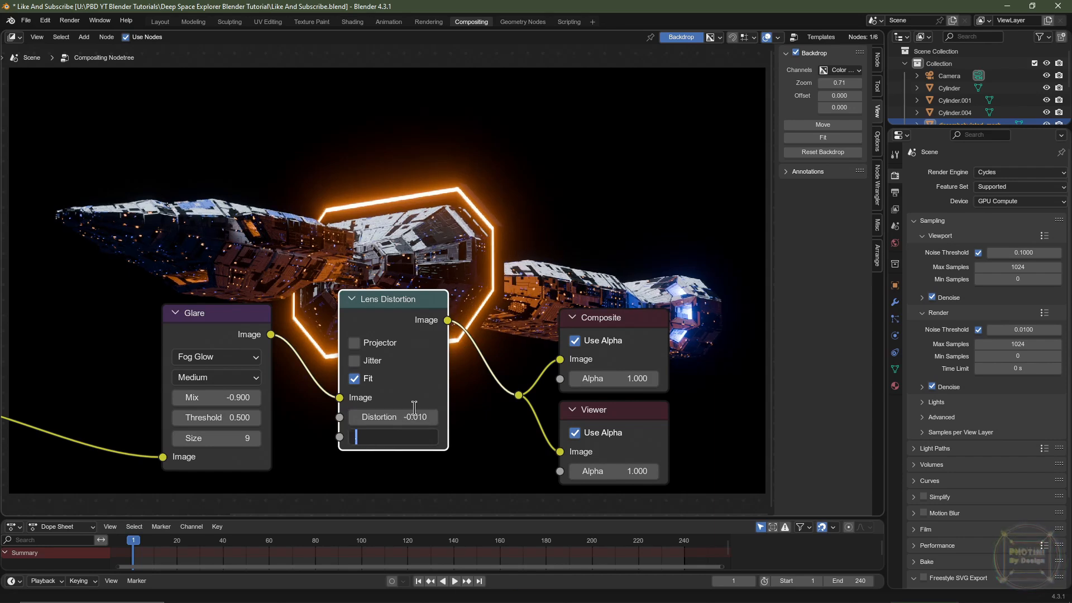
text(.01)
key(Return)
Set the Lens Distortion node's dispersion to 0.02 and its distortion to -0.02
scroll(415, 407, down, 1)
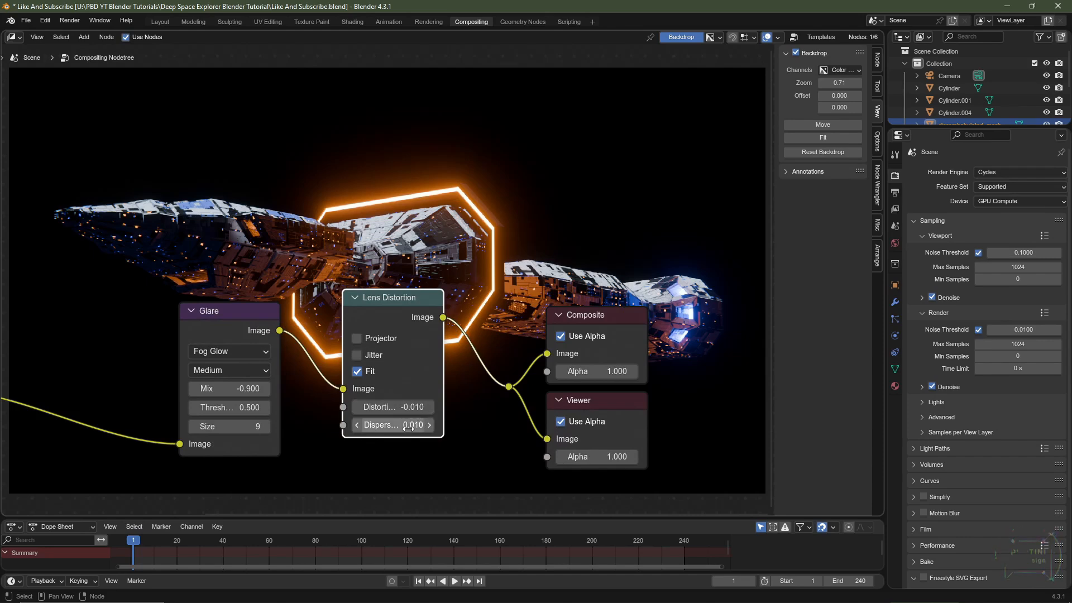
click(409, 426)
text(.02)
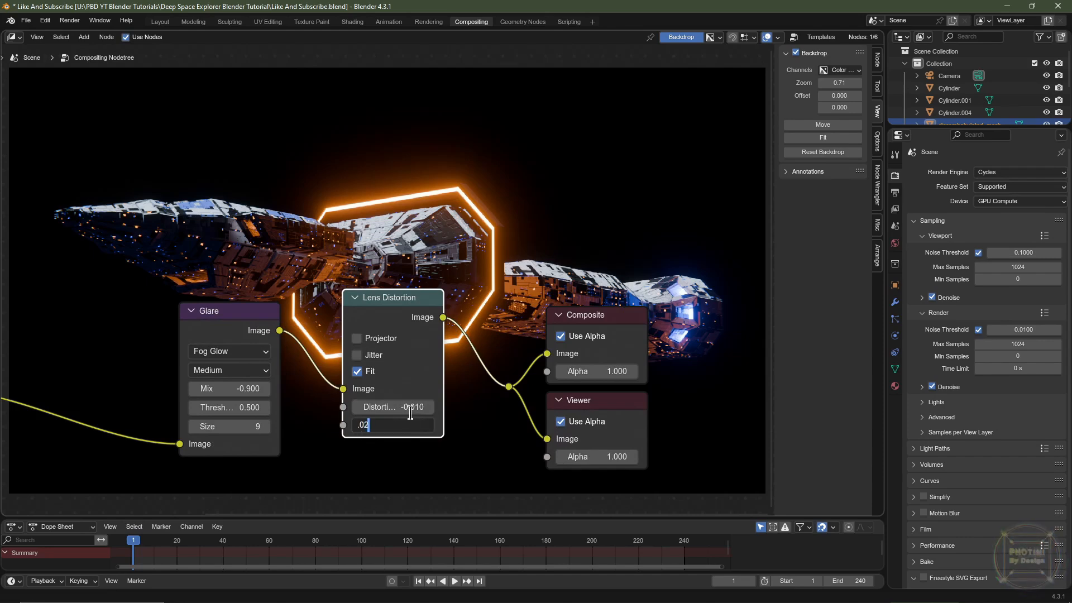
key(Return)
double_click(383, 408)
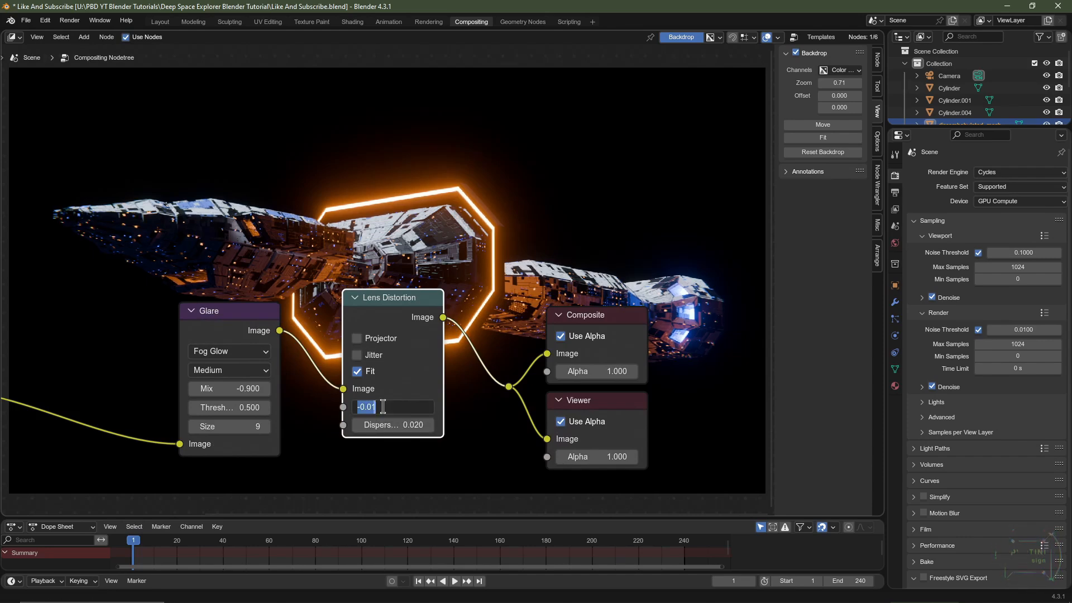
text(-0.02)
key(Return)
Move the Glare and Lens Distortion nodes closer to Render Layers, freeing space before the reroute
scroll(346, 275, down, 2)
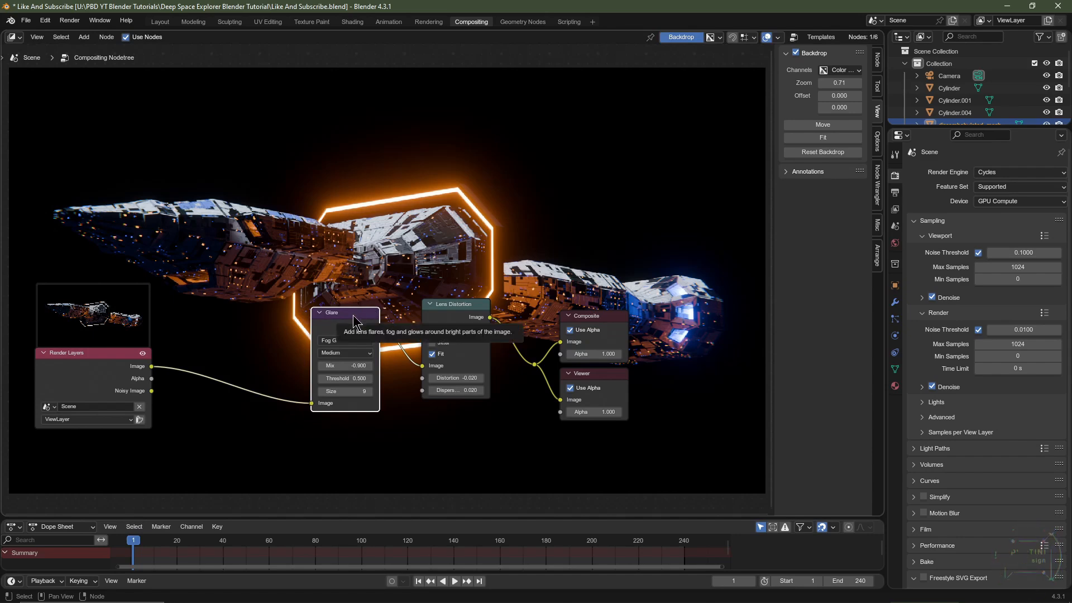
drag(350, 322, 228, 337)
drag(455, 303, 328, 305)
Insert a Filter node of type Soften between Lens Distortion and the reroute and set its factor to 0.25
key(shift+a)
mouse_move(416, 230)
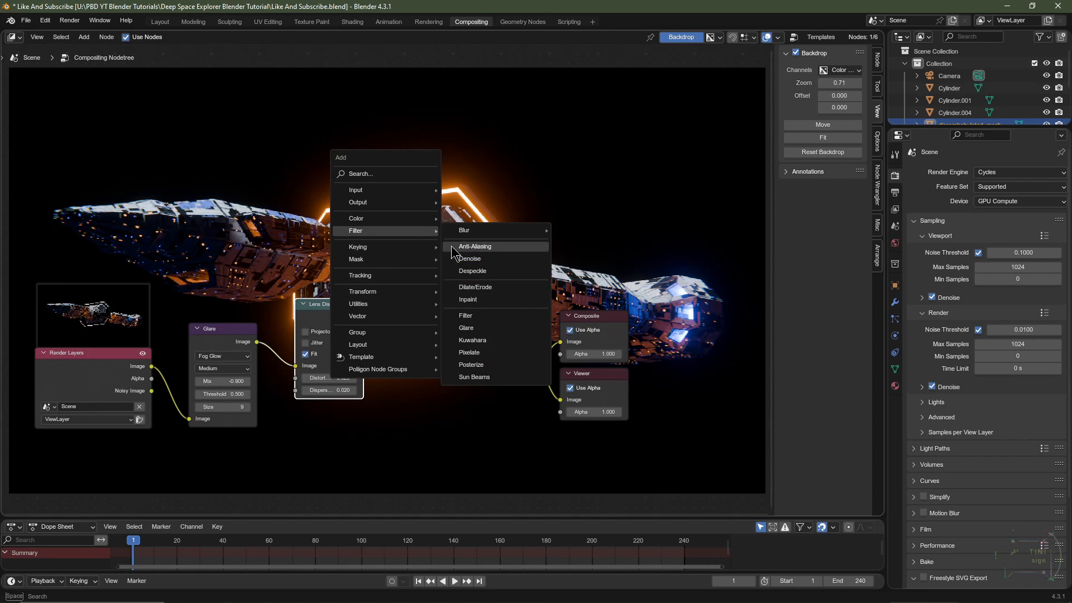
click(458, 311)
click(390, 302)
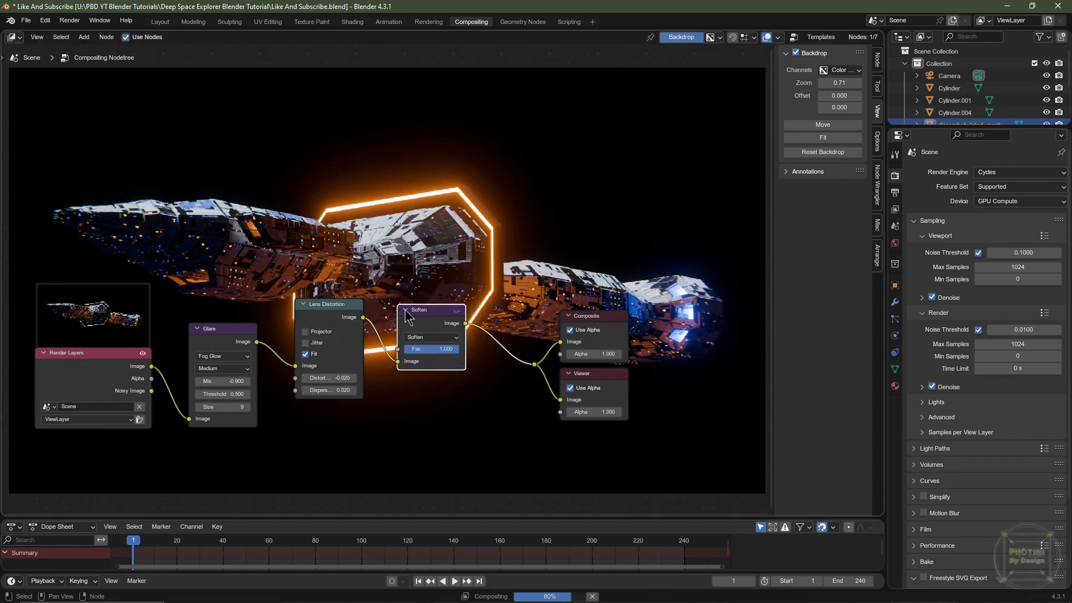
scroll(513, 377, up, 2)
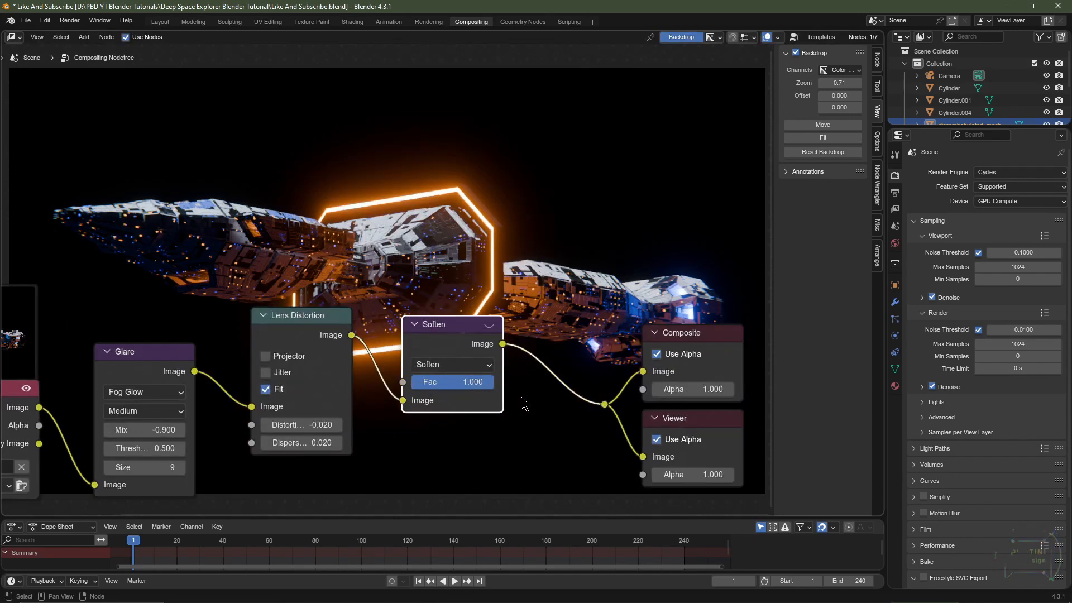
click(476, 388)
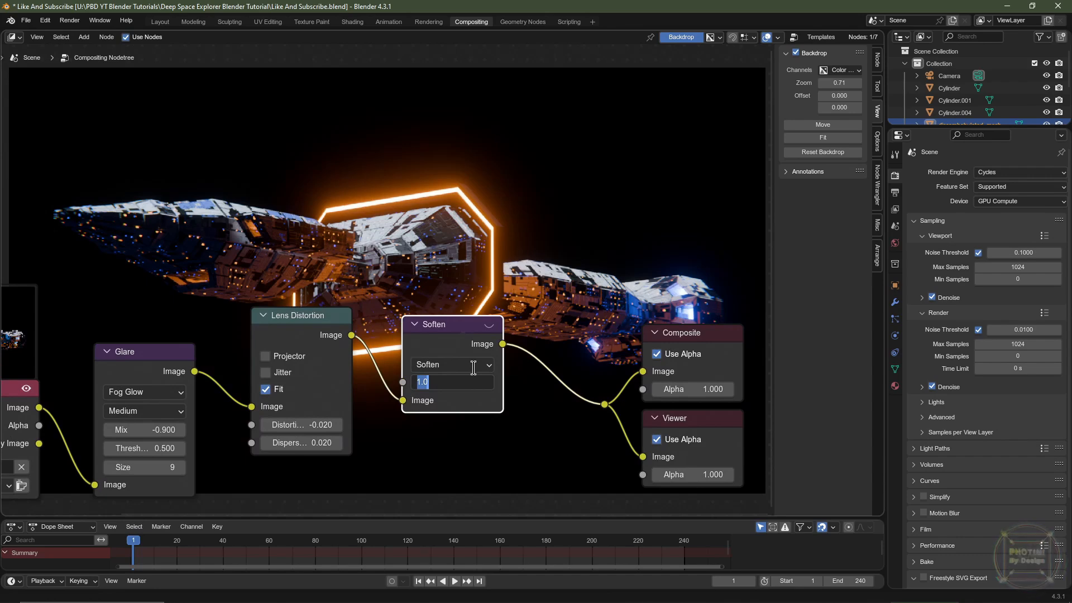
key(Return)
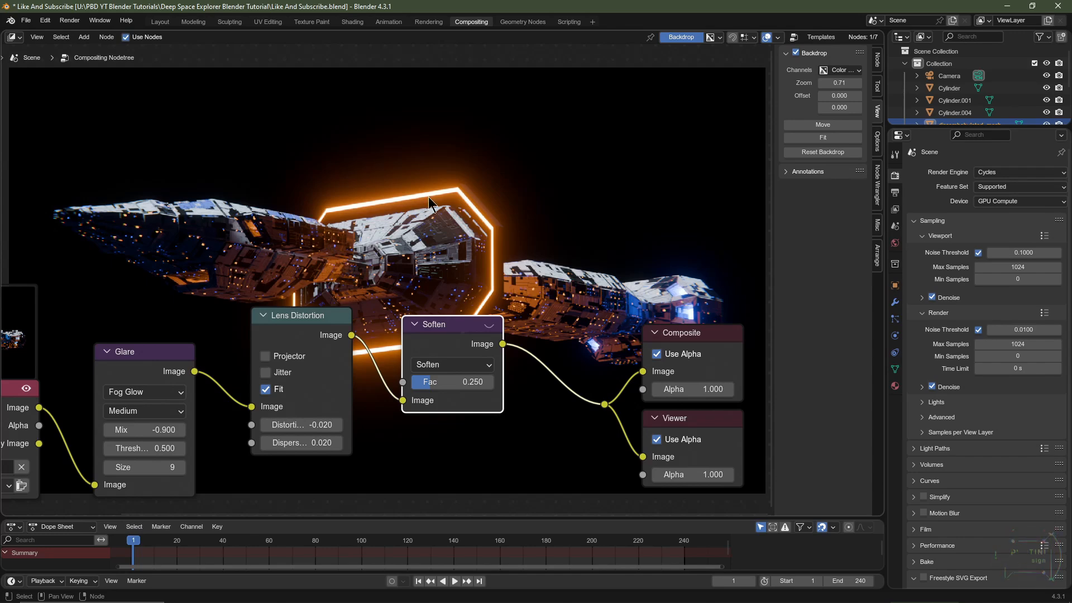
Return to the Layout workspace and show the scene with rendered viewport shading
click(162, 22)
click(717, 37)
scroll(443, 357, down, 4)
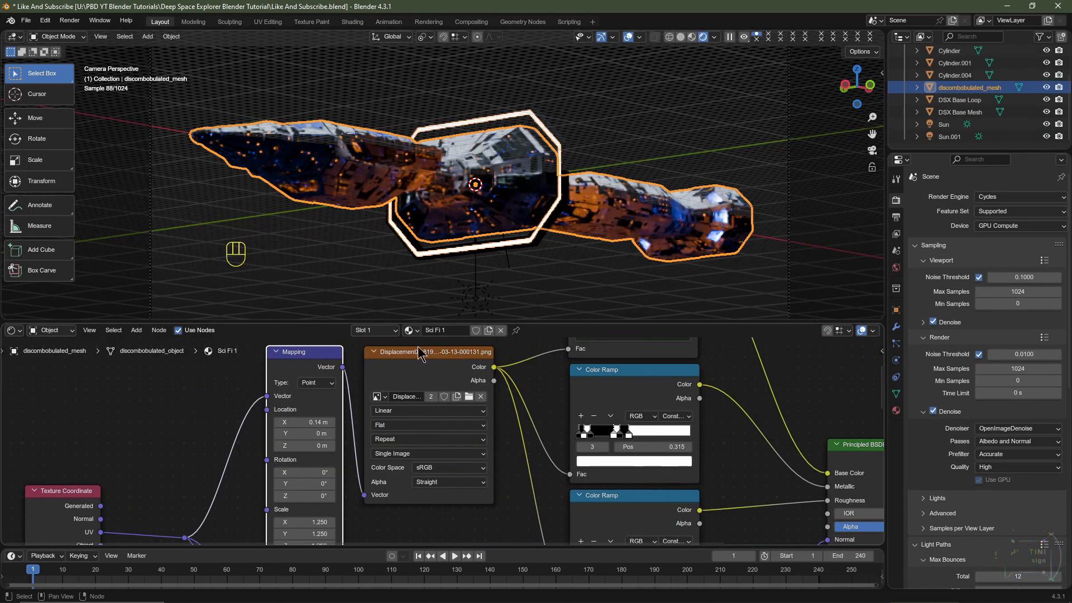
Adjust the closely spaced stops of the hull material's blue-and-orange Color Ramp, placing the orange stop at position 0.262
scroll(443, 413, down, 4)
middle_drag(444, 414, 413, 368)
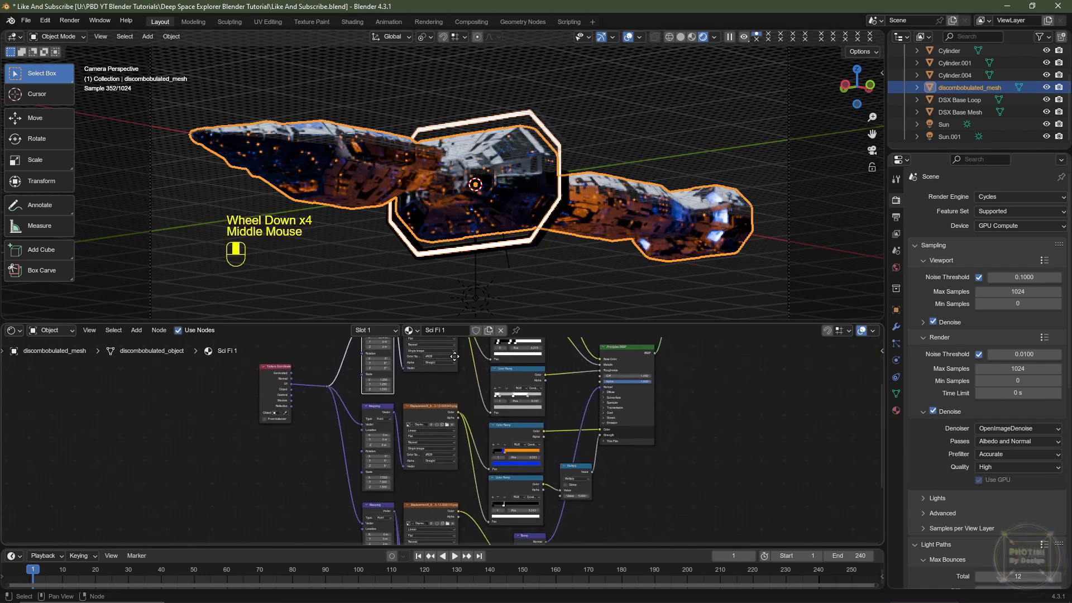
scroll(413, 368, up, 3)
click(411, 367)
middle_drag(540, 472, 428, 418)
scroll(434, 412, up, 1)
scroll(435, 412, up, 1)
scroll(431, 409, up, 2)
middle_drag(428, 418, 427, 419)
scroll(426, 412, up, 3)
mouse_move(420, 386)
mouse_down()
mouse_move(406, 386)
mouse_move(416, 389)
mouse_up()
drag(426, 389, 419, 390)
middle_drag(417, 502, 416, 422)
middle_drag(413, 533, 411, 455)
scroll(411, 455, up, 7)
middle_drag(439, 357, 423, 455)
middle_drag(433, 353, 412, 498)
drag(379, 417, 382, 418)
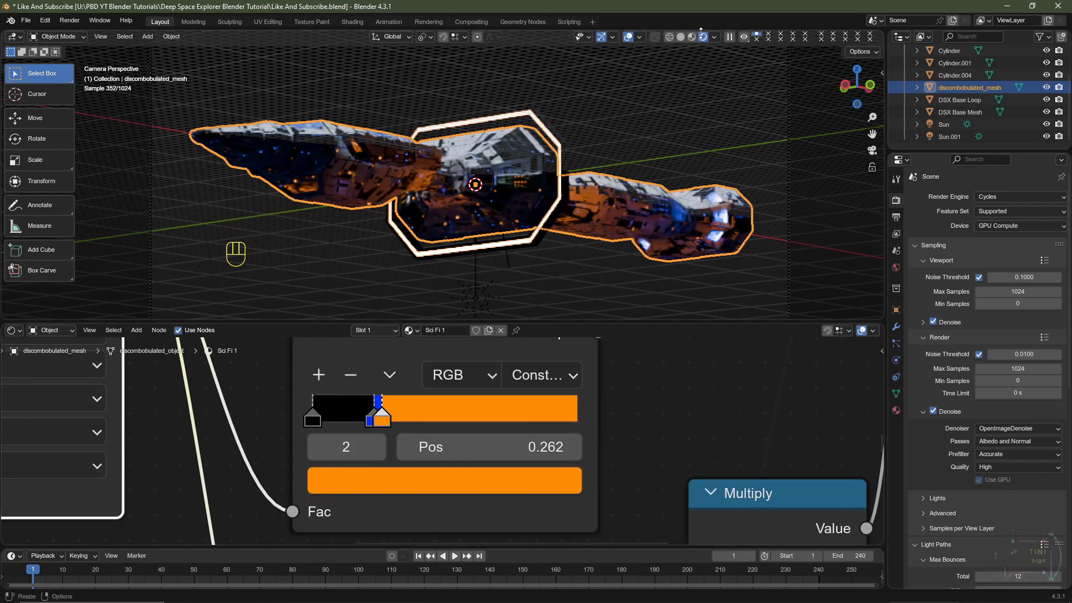
With the viewport in solid shading, set the output resolution scale to 200% and render the current frame
click(680, 37)
click(898, 217)
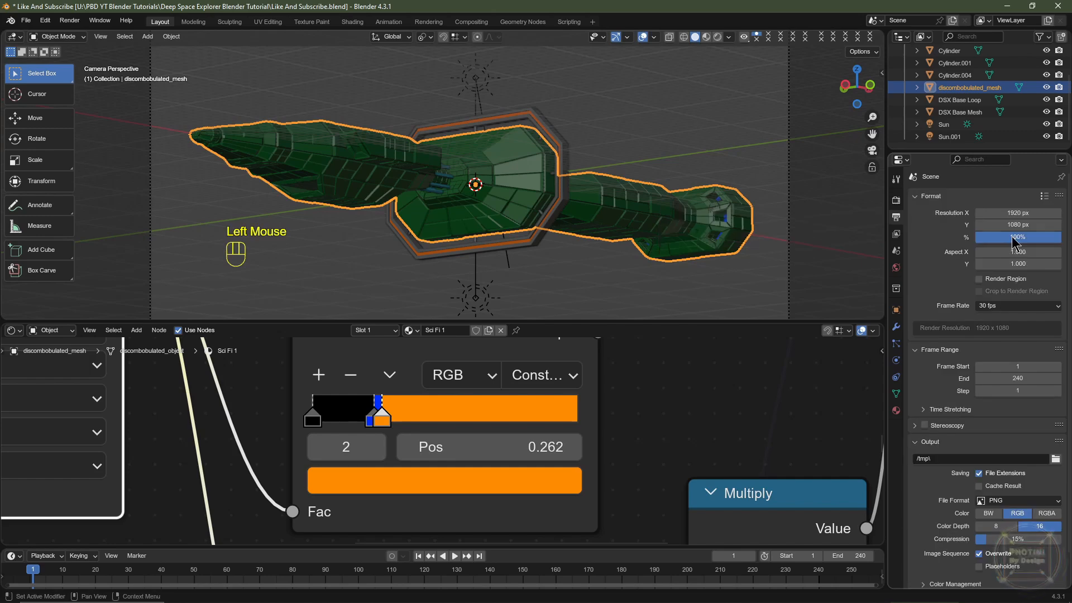
double_click(1012, 237)
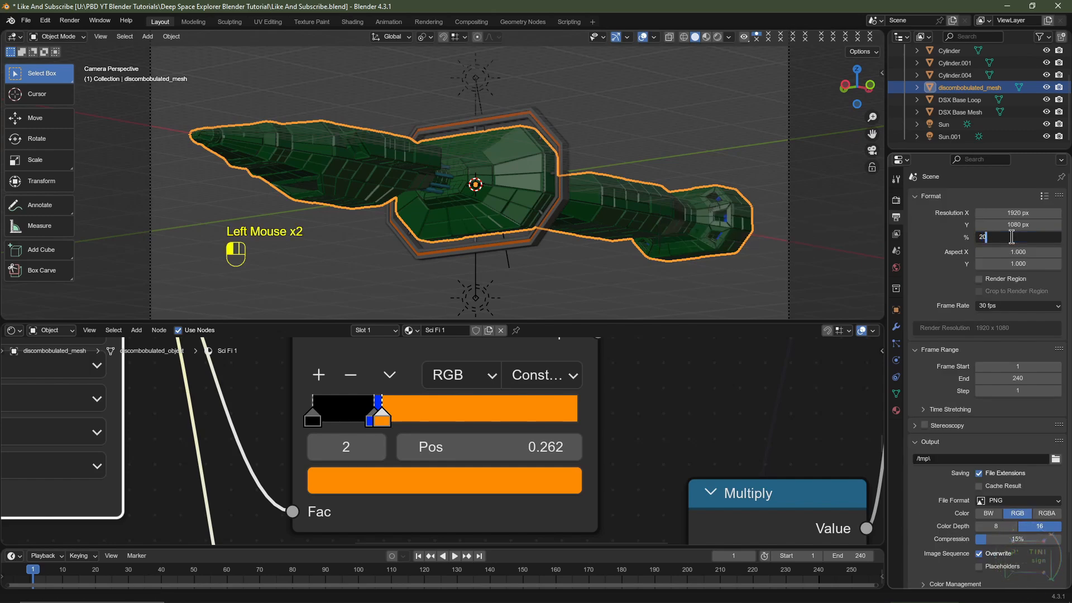
text(20)
key(Return)
key(KP_0)
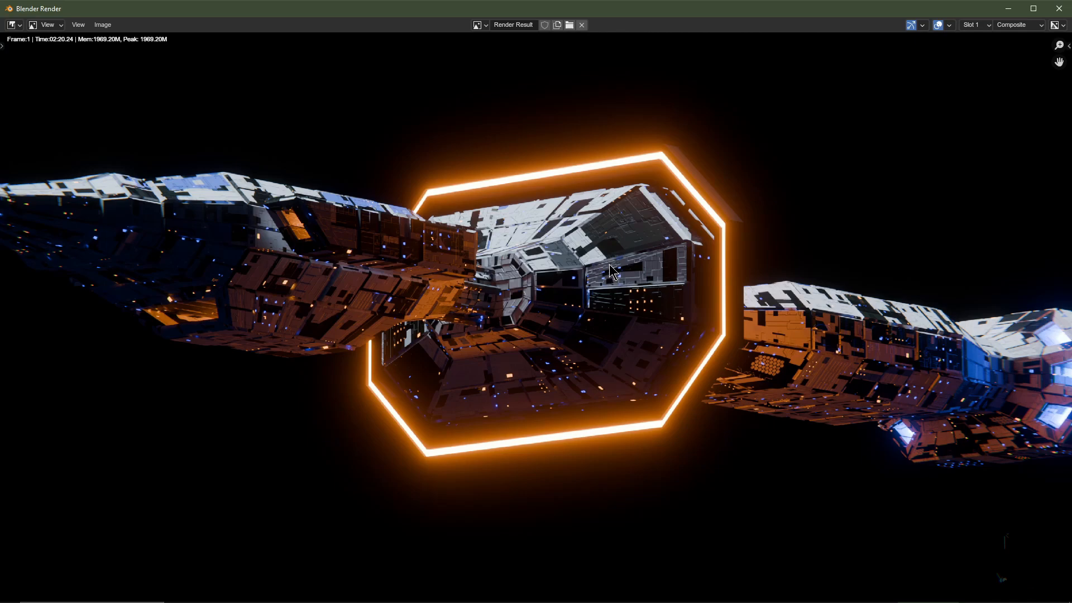
Examine the hull panels, edges and window lights up close in the finished render, and close the render window
scroll(609, 271, up, 3)
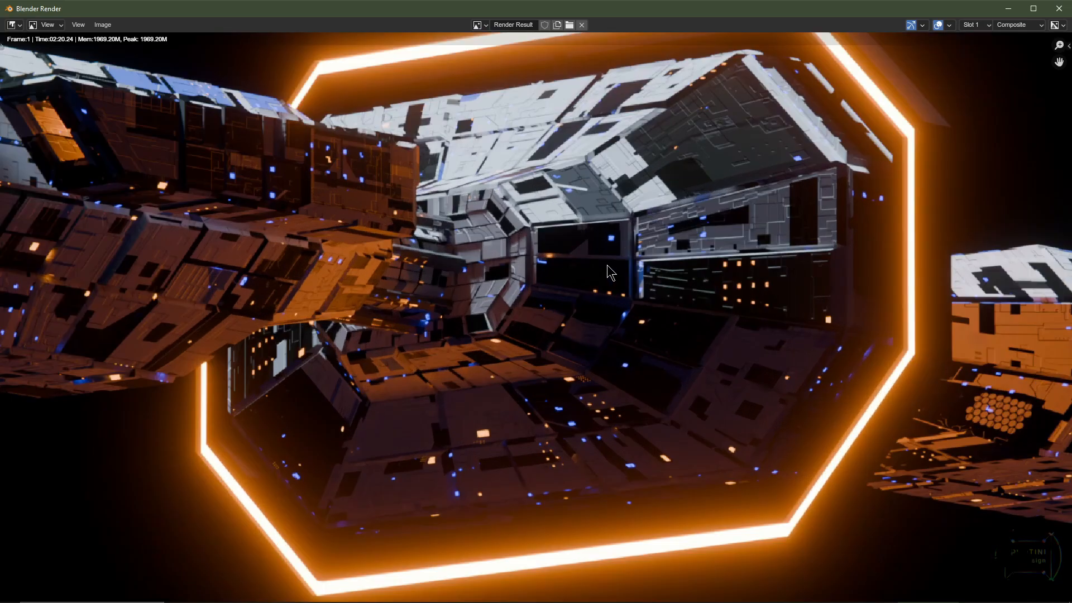
scroll(644, 226, up, 4)
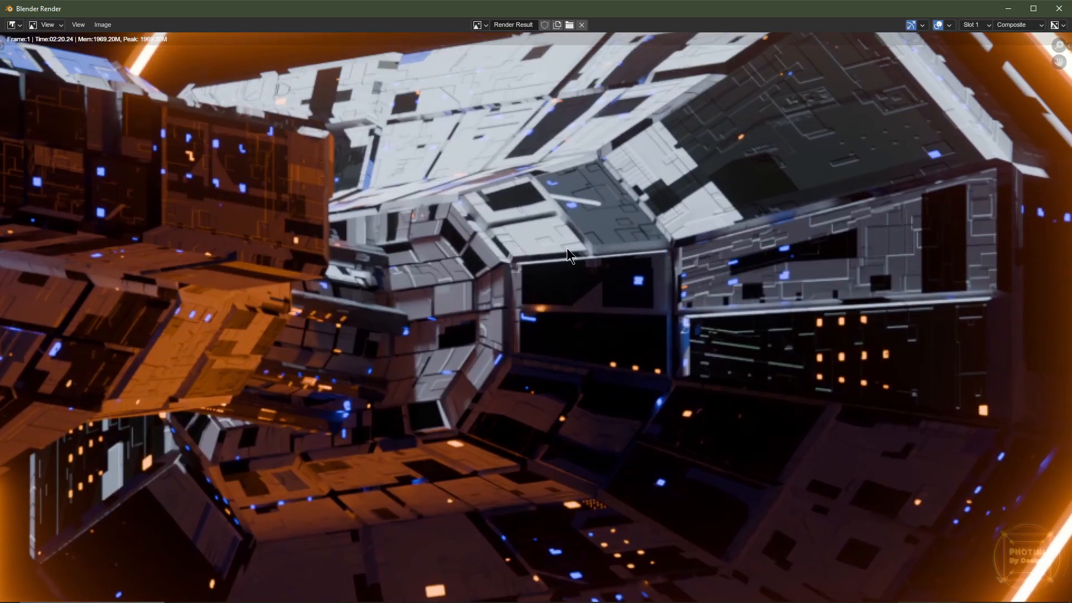
scroll(568, 235, up, 6)
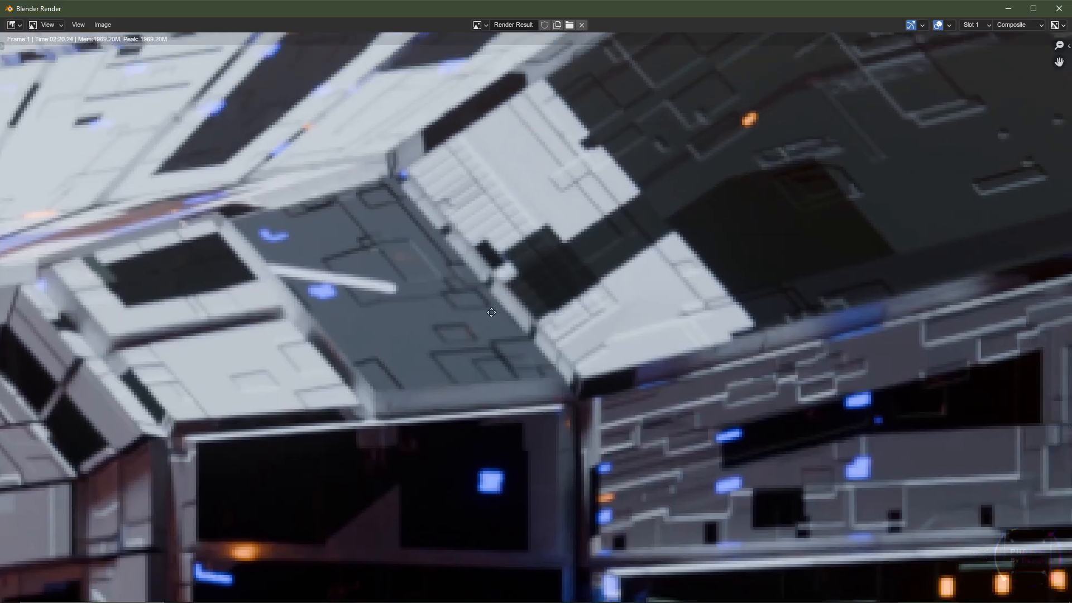
middle_drag(491, 312, 438, 354)
middle_drag(521, 133, 467, 277)
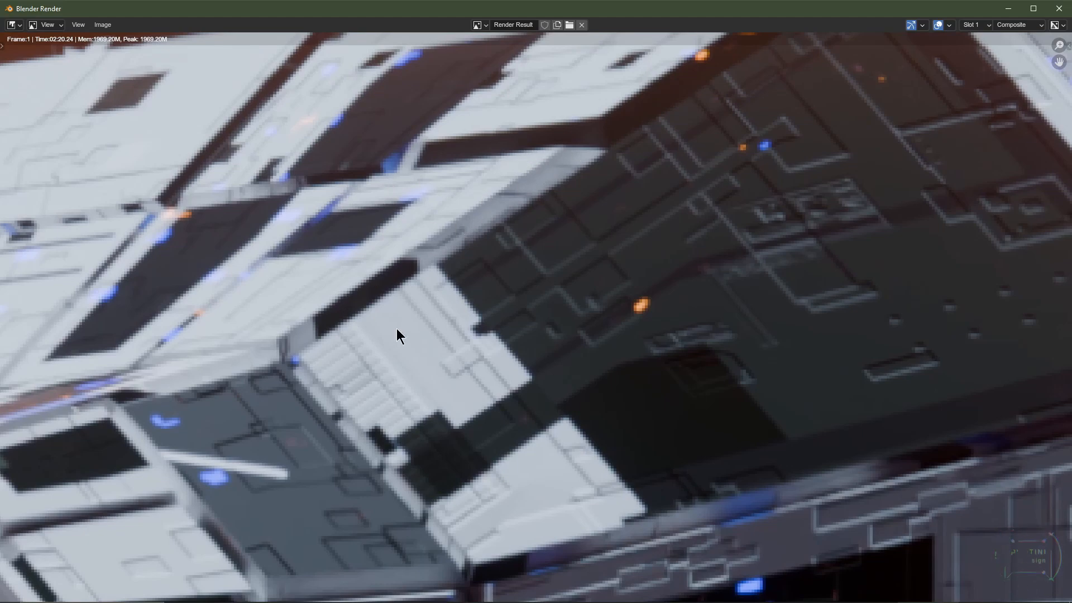
scroll(400, 310, down, 6)
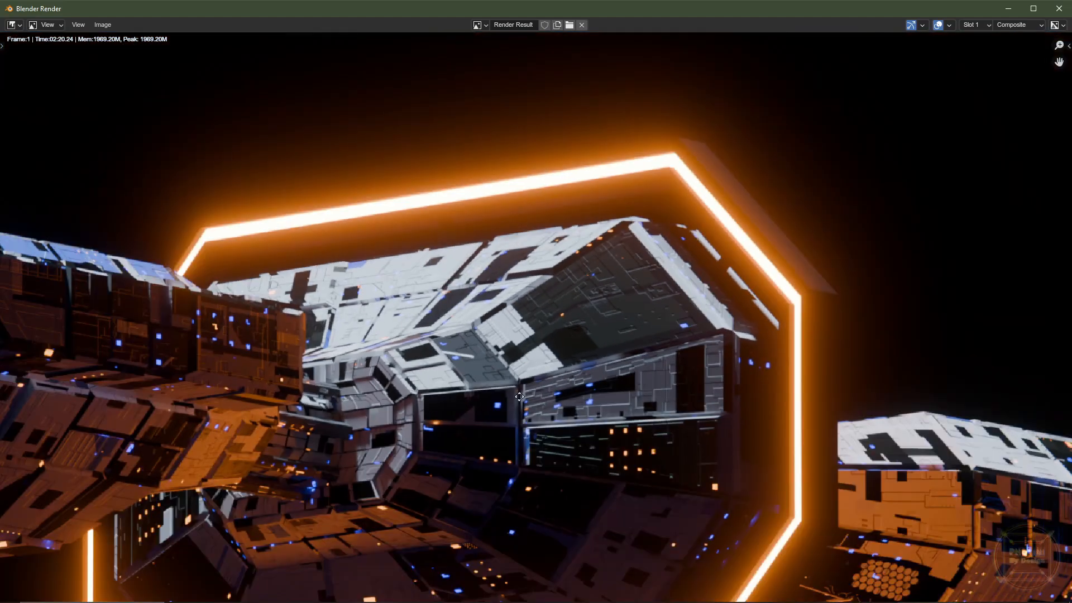
middle_drag(536, 431, 512, 342)
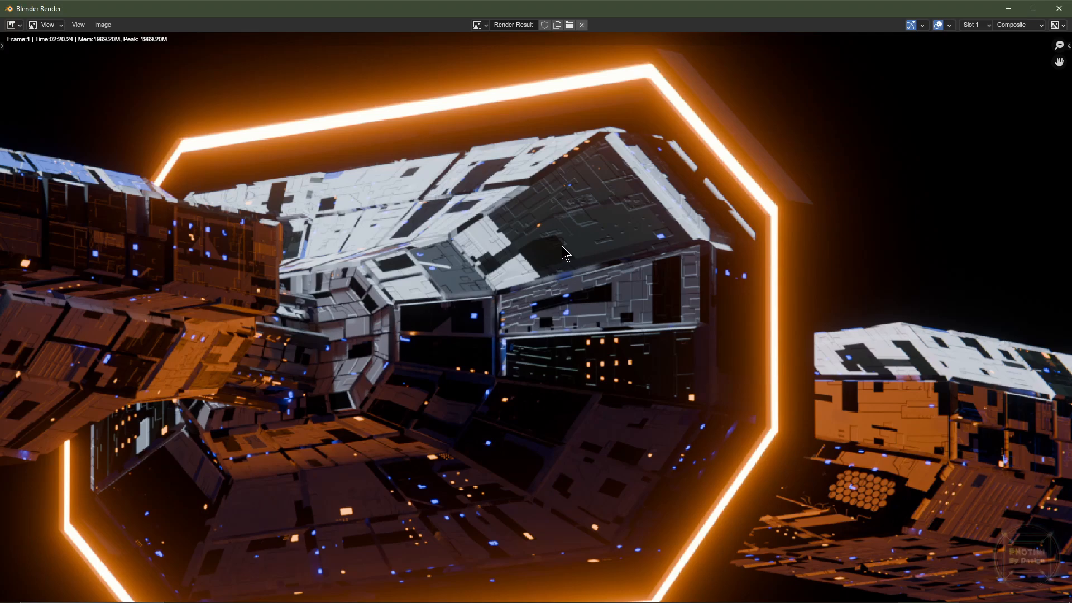
scroll(561, 250, down, 3)
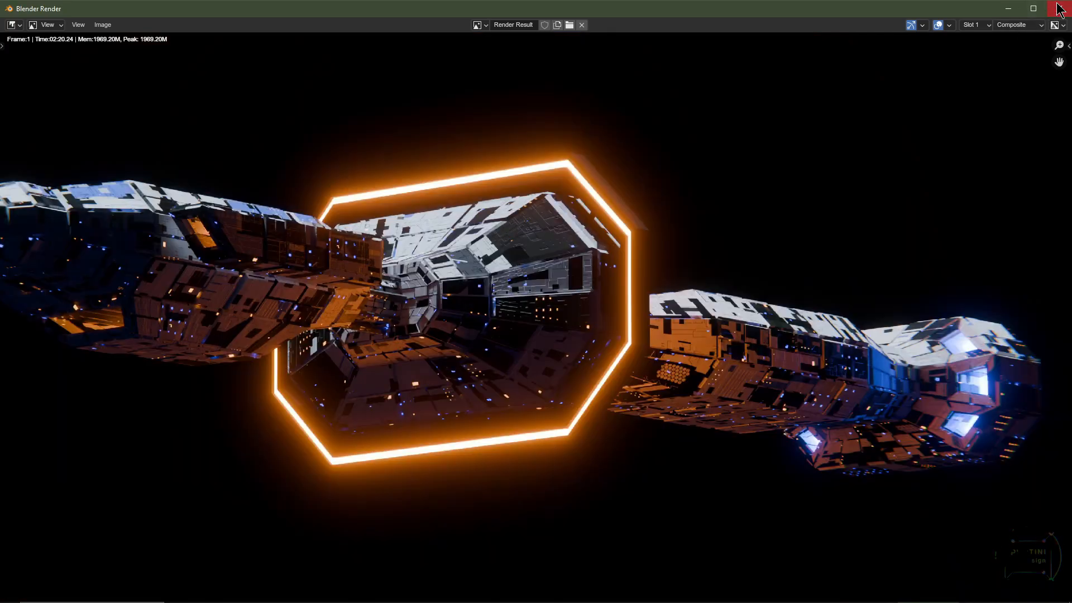
click(1058, 7)
Restore rendered viewport shading and shift the Bump node in the hull material to make room after it
click(586, 256)
click(721, 37)
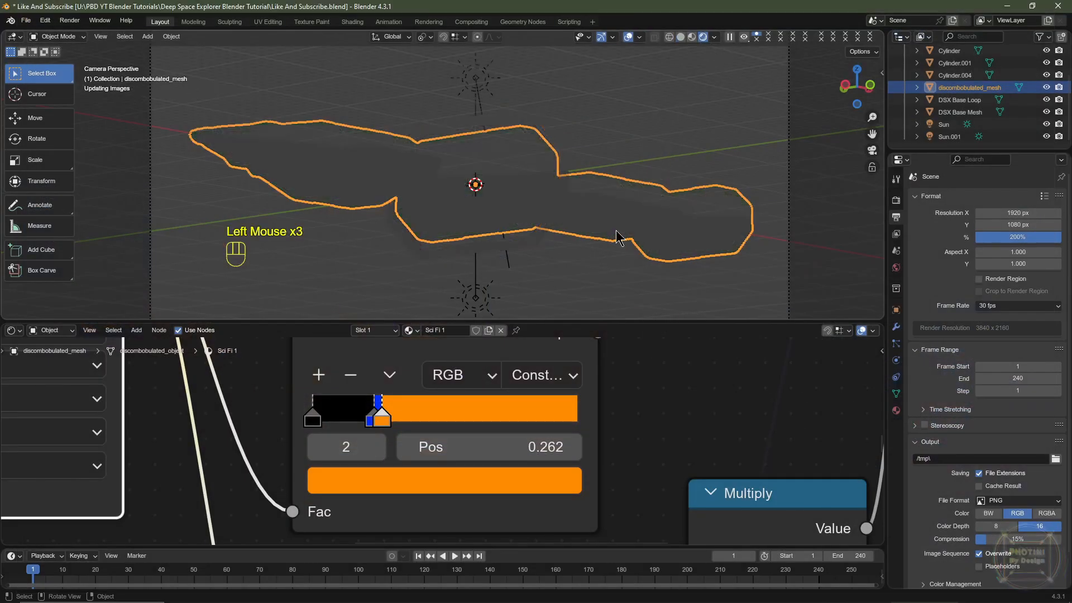
scroll(686, 491, down, 4)
middle_drag(685, 492, 584, 338)
drag(387, 461, 367, 462)
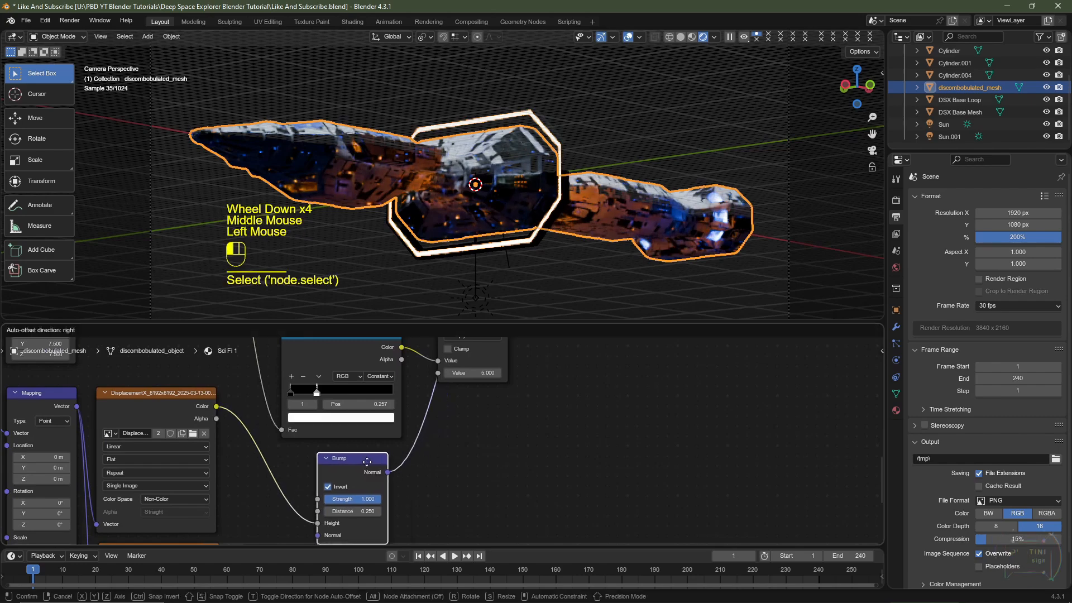
Insert a Bevel node after the Bump node on the normal connection of the hull material
scroll(508, 221, up, 2)
shift+middle_drag(508, 221, 529, 229)
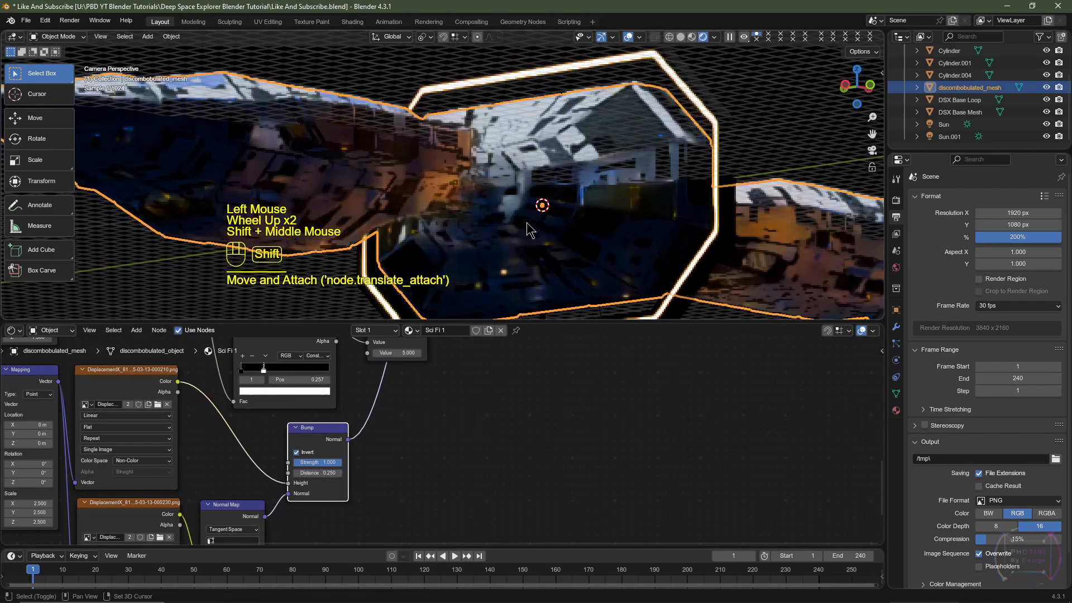
scroll(529, 229, up, 2)
shift+middle_drag(609, 240, 502, 283)
shift+middle_drag(631, 145, 580, 206)
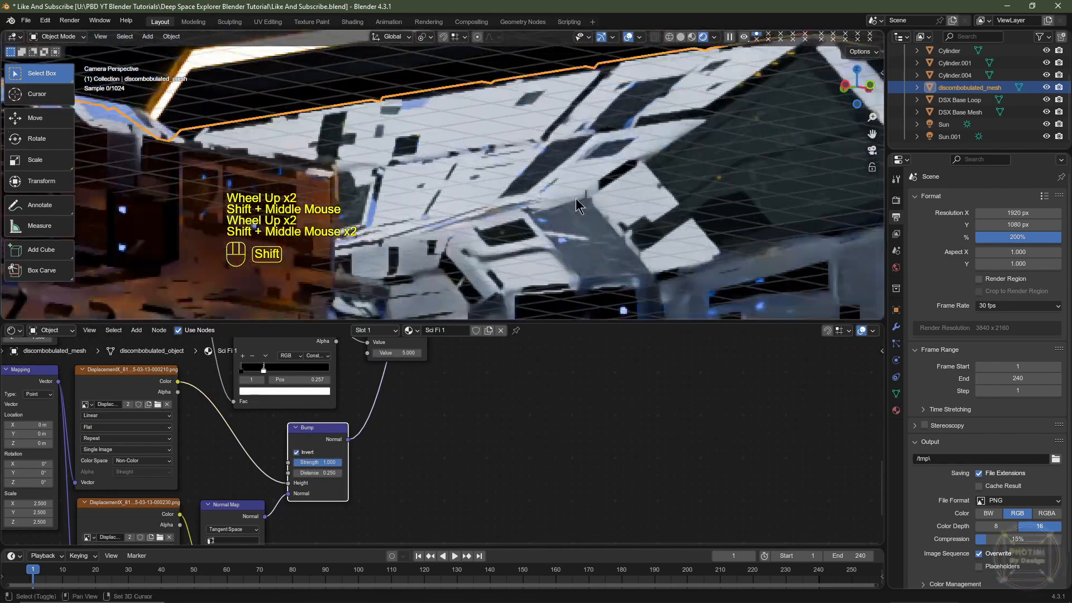
click(311, 429)
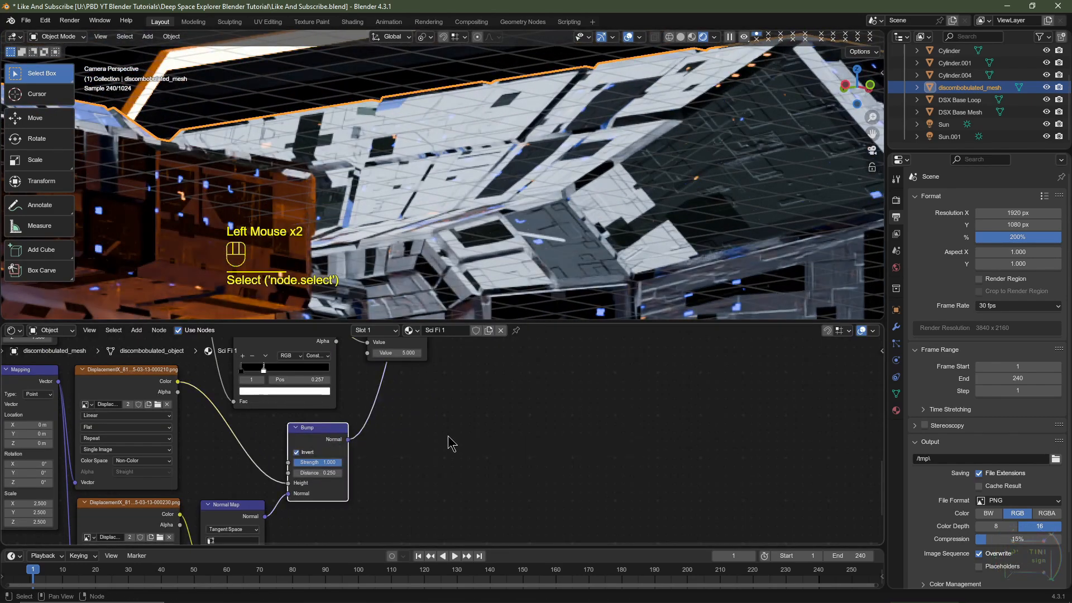
key(shift+a)
mouse_move(441, 429)
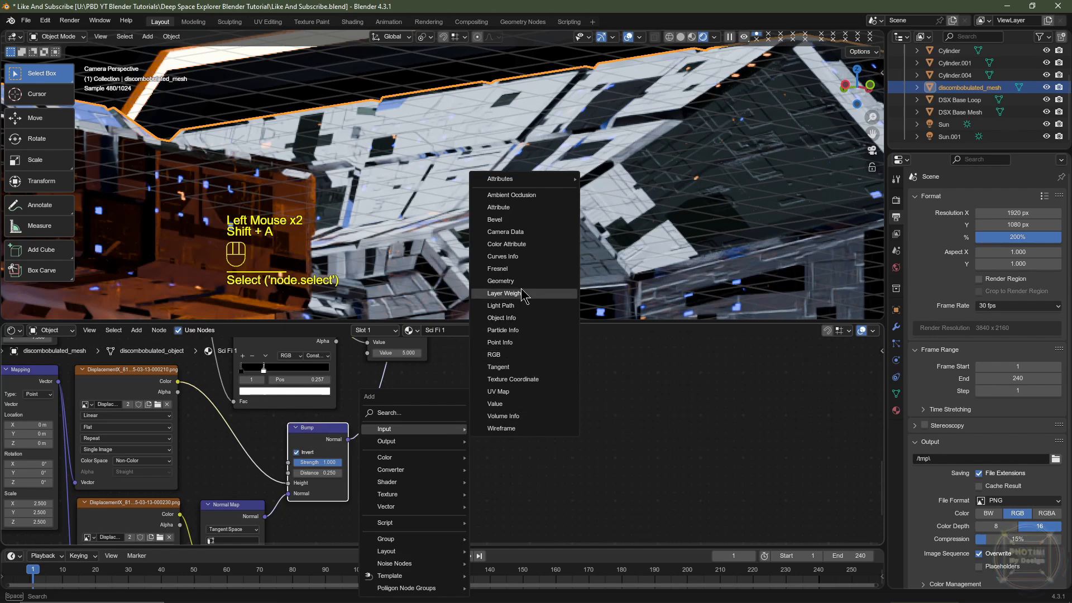
click(497, 219)
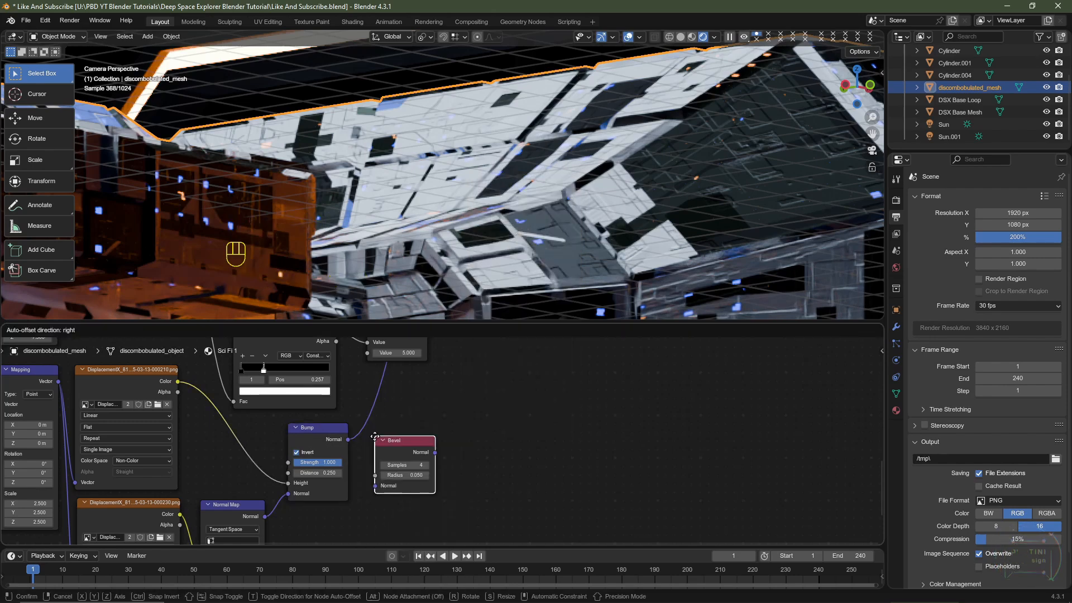
click(365, 414)
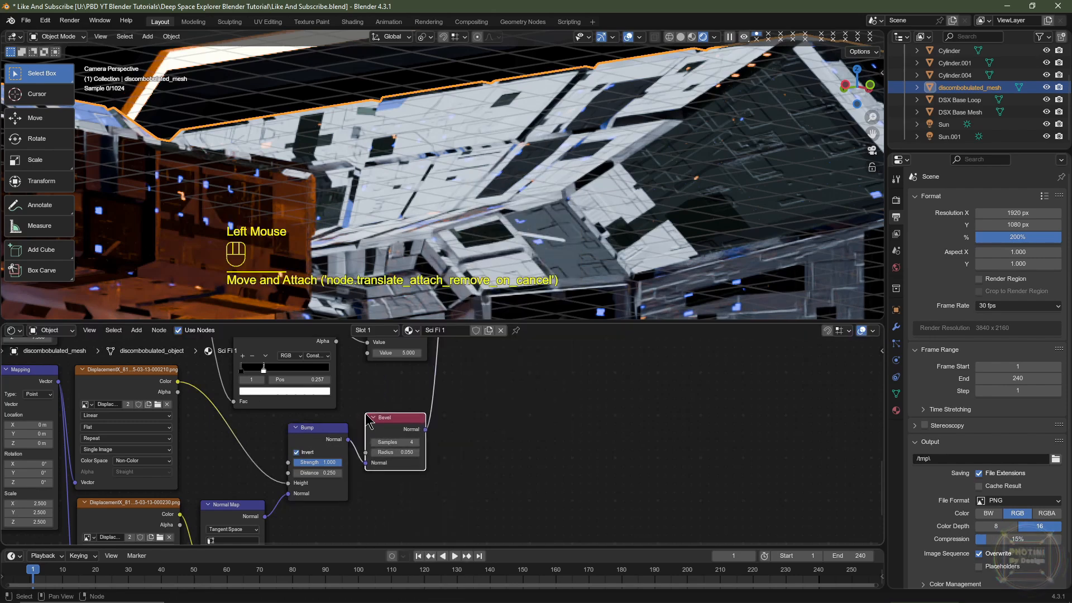
Raise the Bevel node's samples to 8
scroll(400, 427, up, 3)
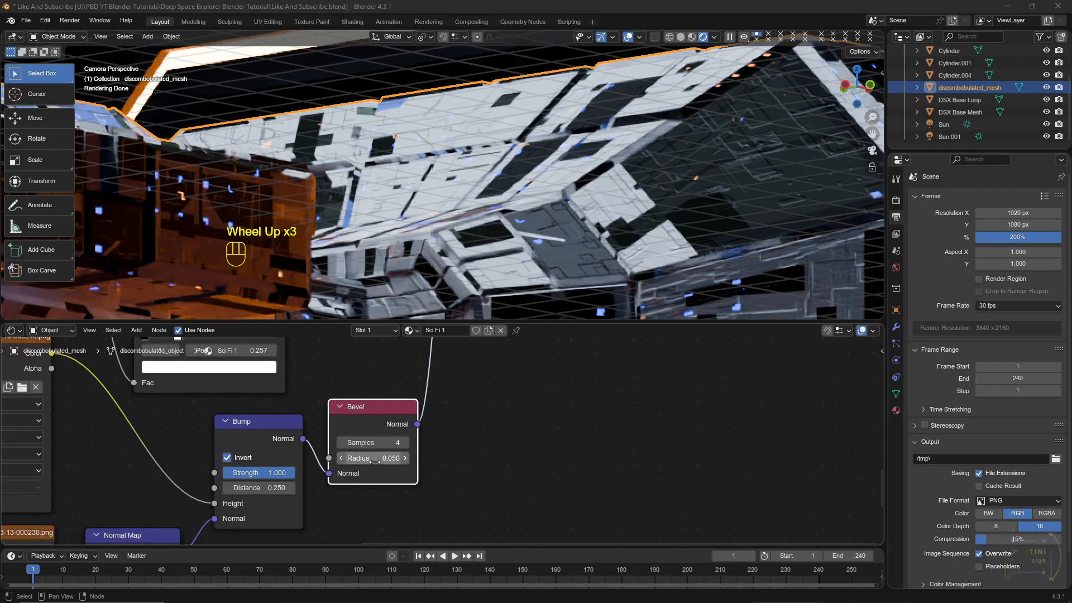
click(405, 442)
click(405, 442)
click(405, 442)
click(405, 443)
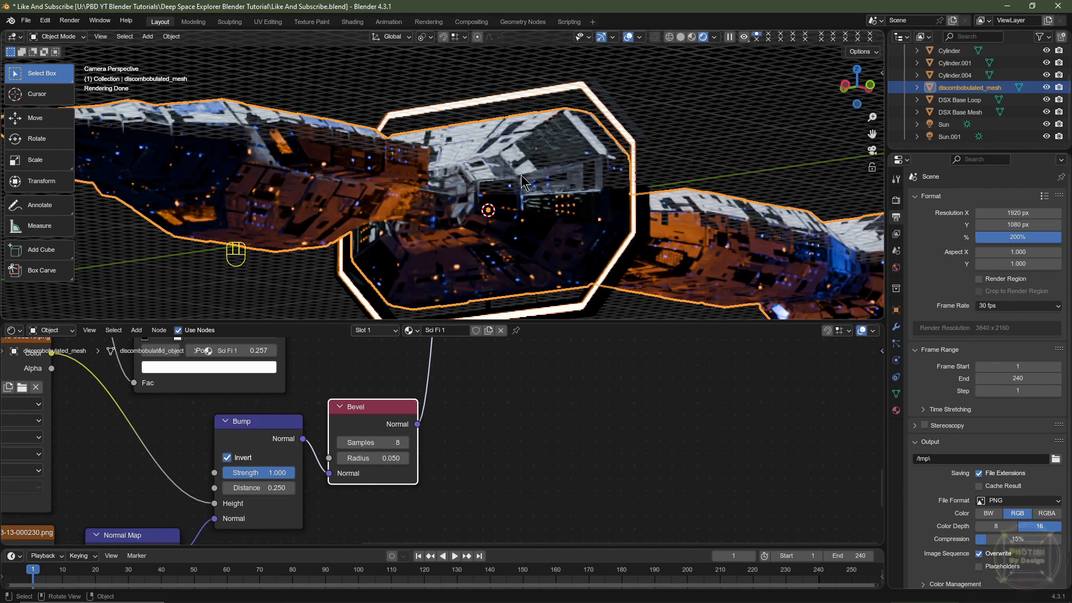
Try X locations of 0.58 m and 1 m in the Mapping node that feeds the hull's colour displacement texture
scroll(206, 455, down, 4)
middle_drag(206, 455, 329, 517)
middle_drag(339, 409, 196, 399)
scroll(385, 419, up, 4)
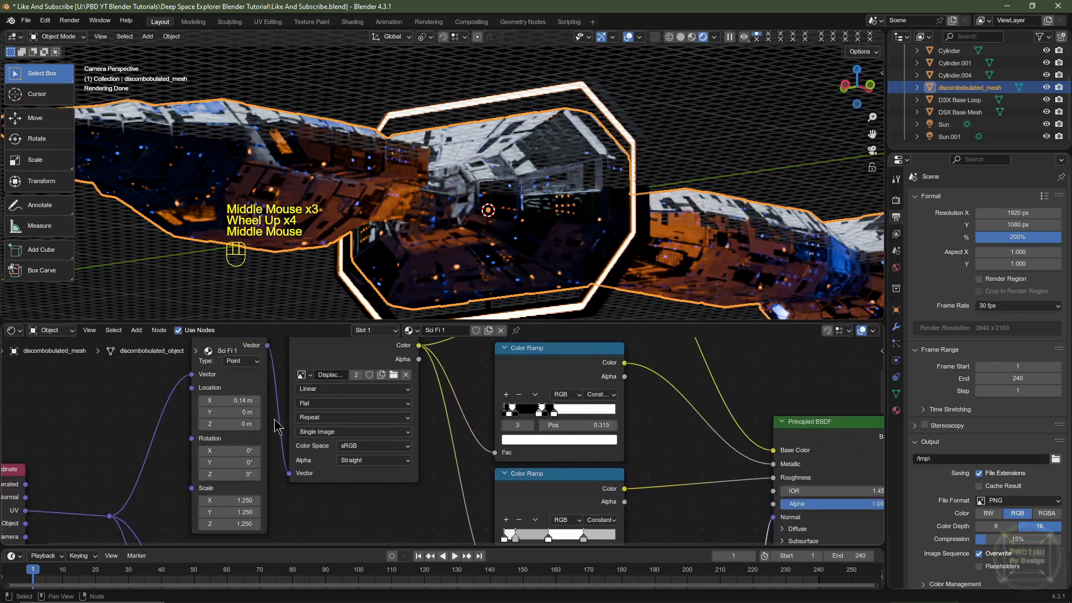
scroll(196, 399, up, 2)
click(168, 385)
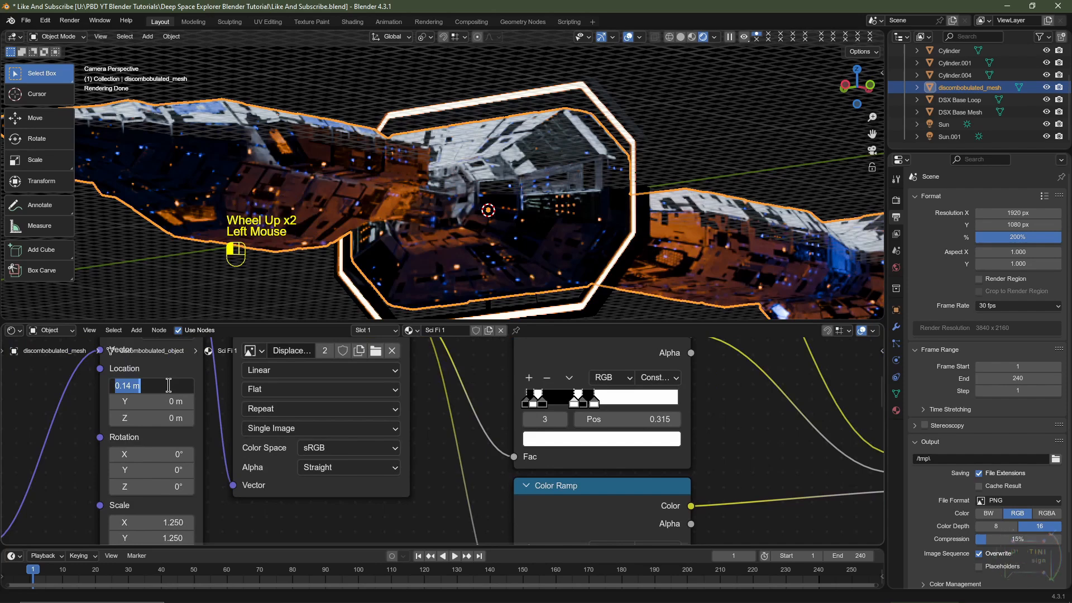
key(BackSpace)
text(0.58)
key(Return)
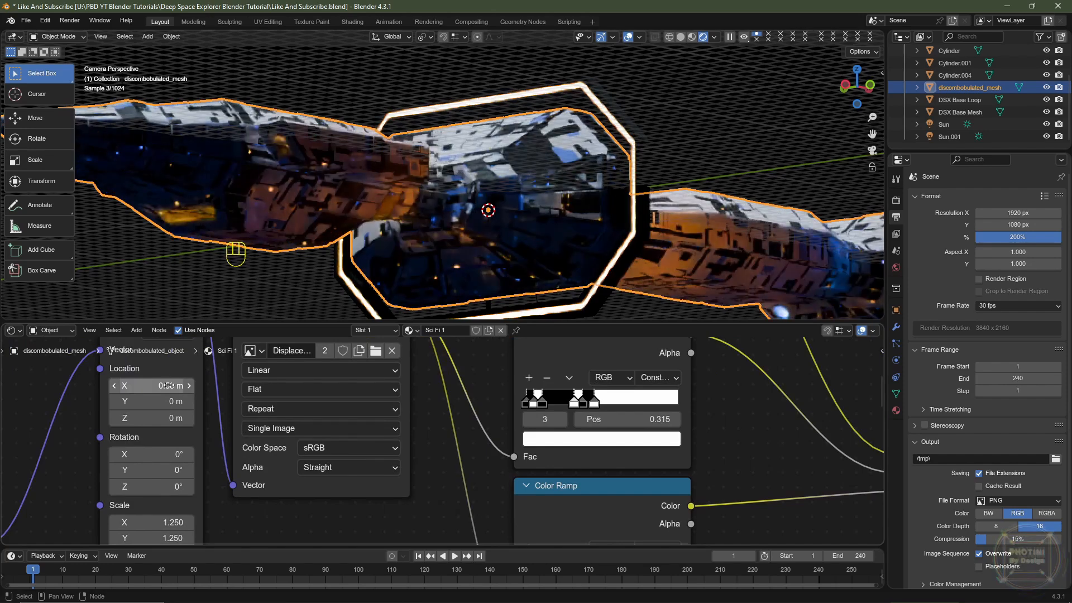
click(166, 384)
key(Return)
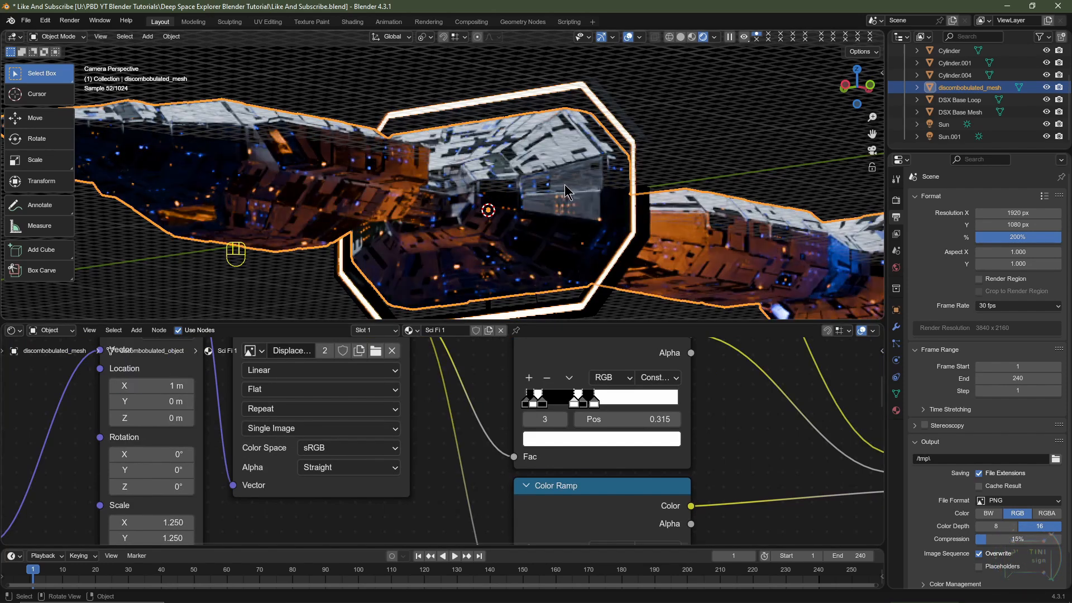
Try X locations of 2.5 m and 5.6 m in the same Mapping node and settle on 7 m, checking the hull pattern
shift+middle_drag(709, 253, 502, 191)
scroll(649, 203, up, 2)
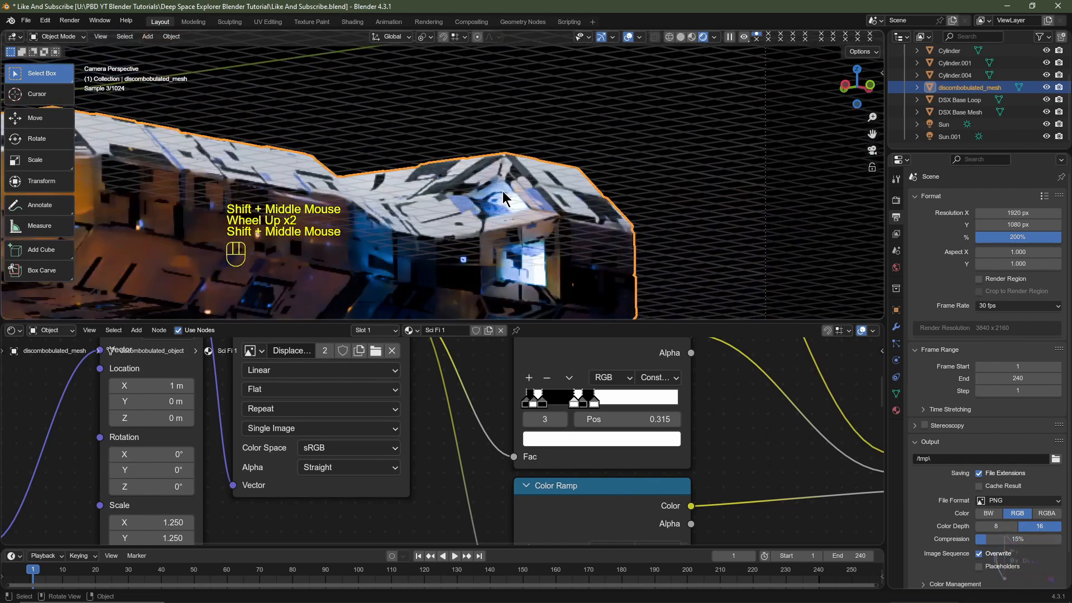
click(168, 385)
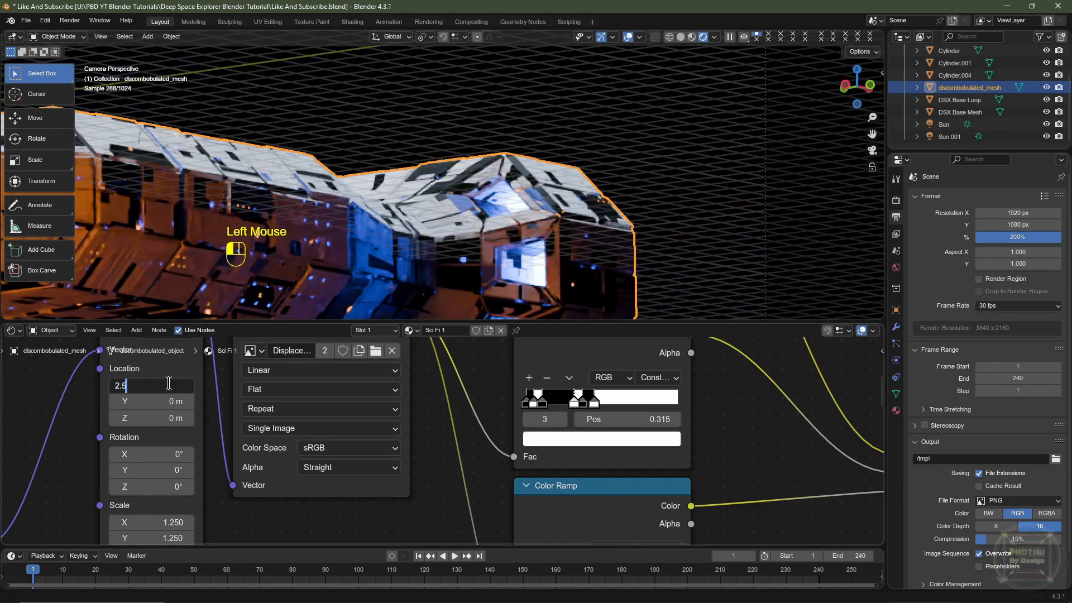
click(157, 390)
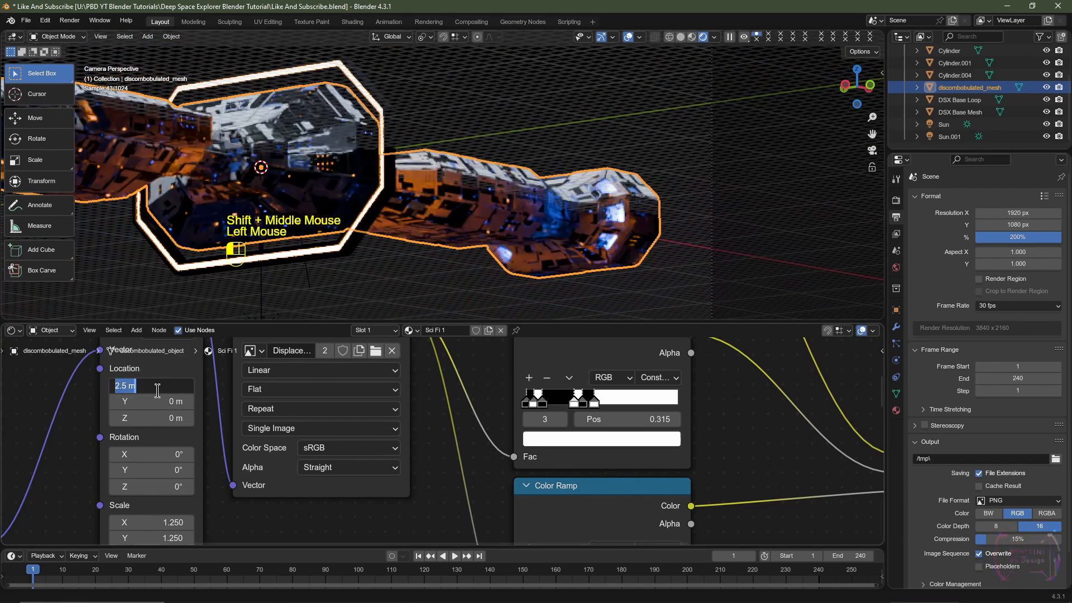
text(5.6)
key(Return)
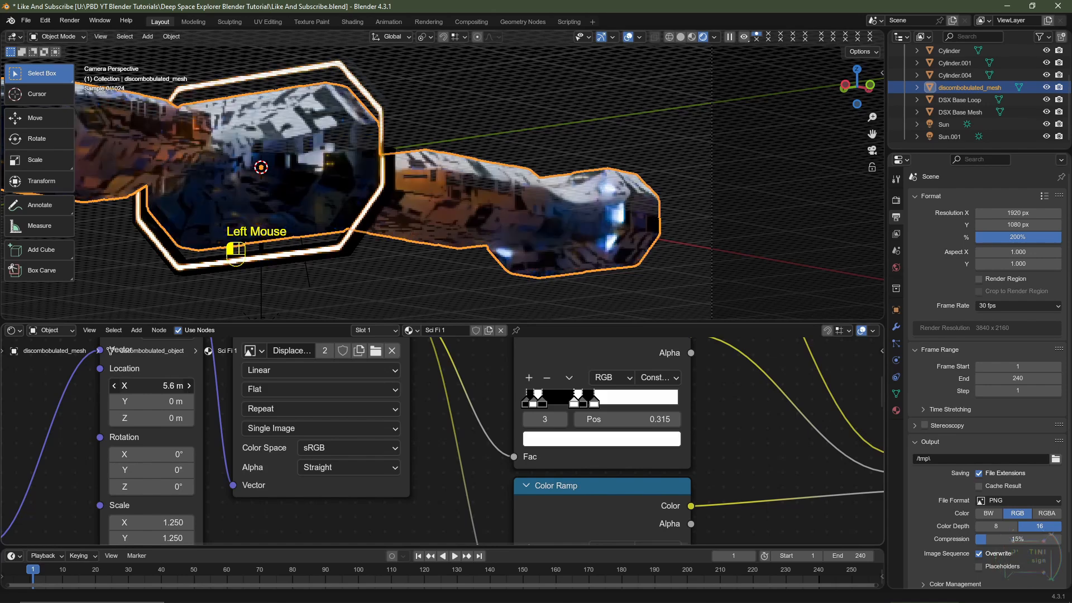
drag(153, 386, 166, 385)
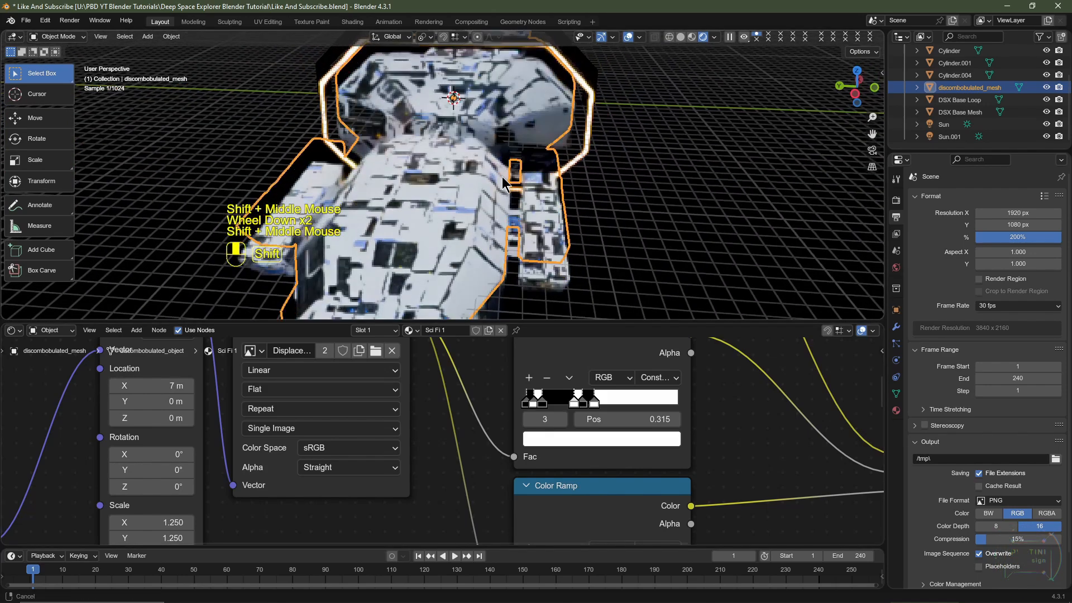
middle_drag(501, 176, 348, 169)
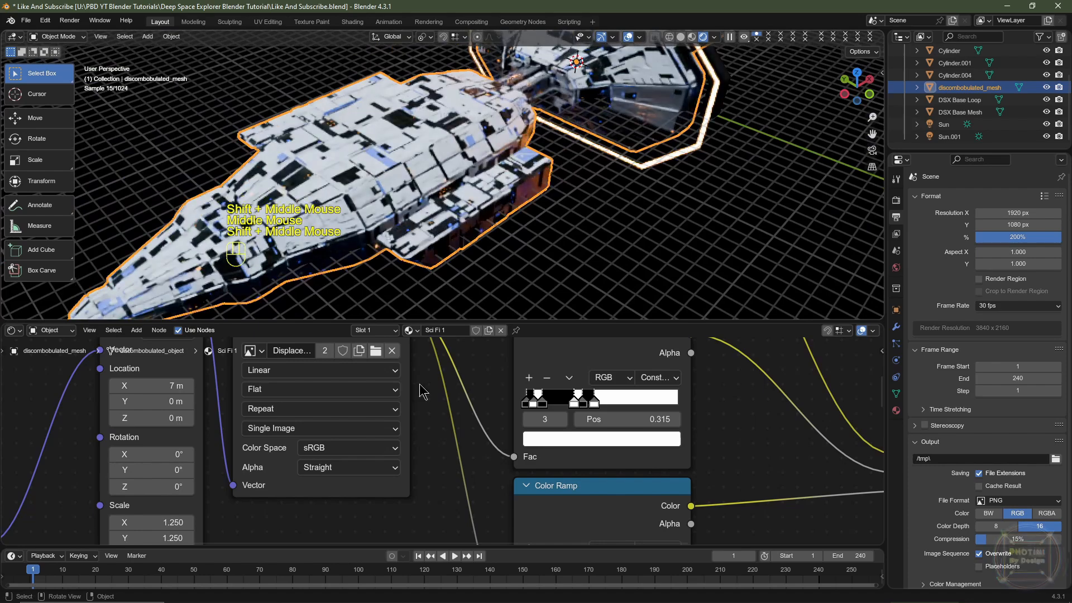
Darken the blue stop of the hull's base colour Color Ramp to deep navy, hex #151C33FF
scroll(503, 424, down, 2)
middle_drag(536, 424, 409, 480)
scroll(410, 481, up, 6)
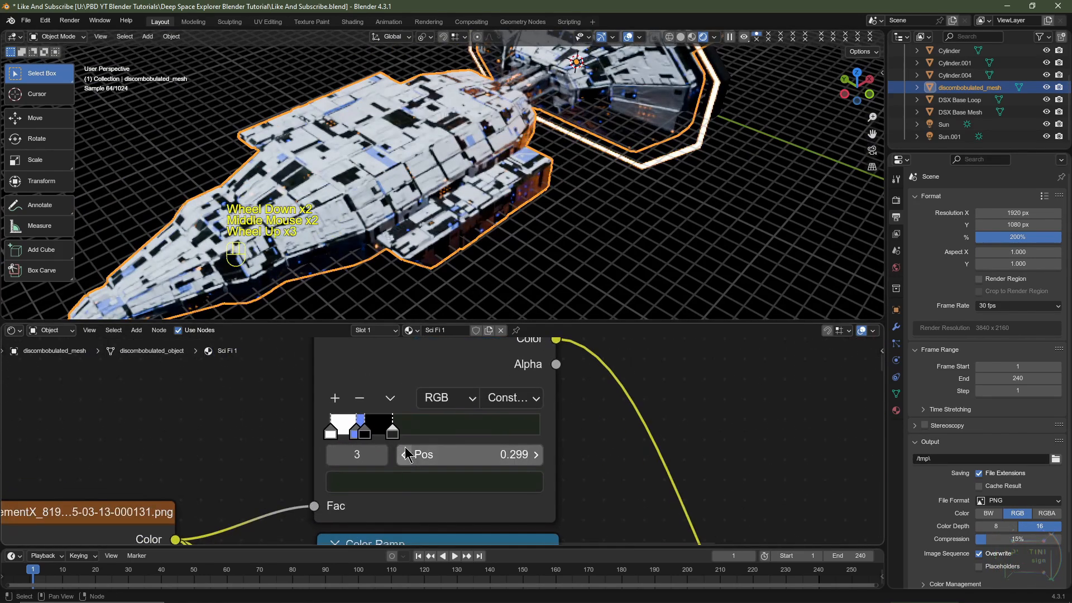
click(332, 431)
click(366, 491)
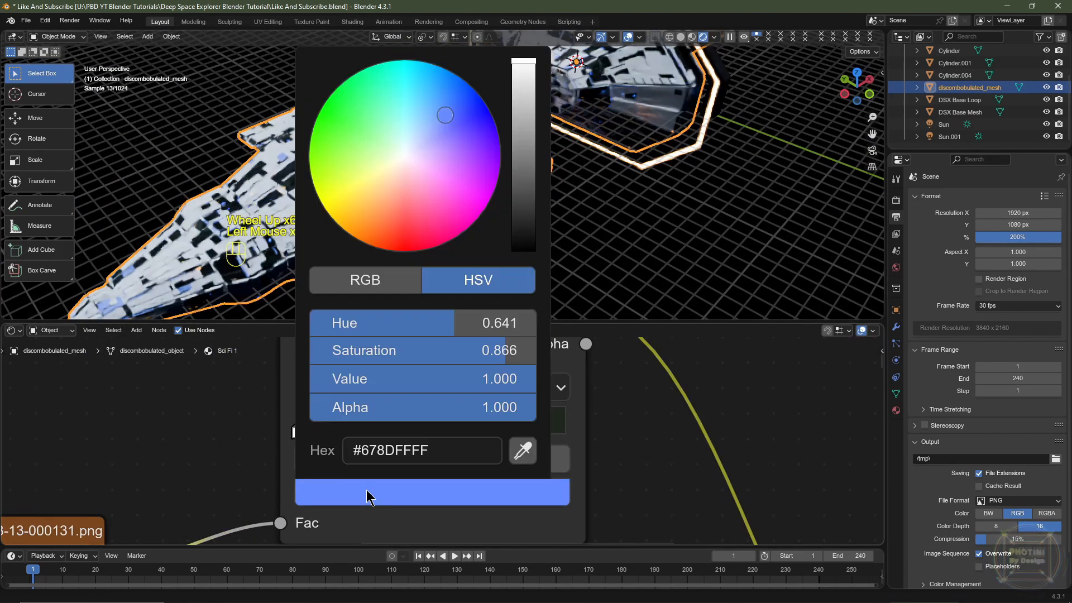
scroll(367, 494, down, 12)
scroll(367, 493, down, 10)
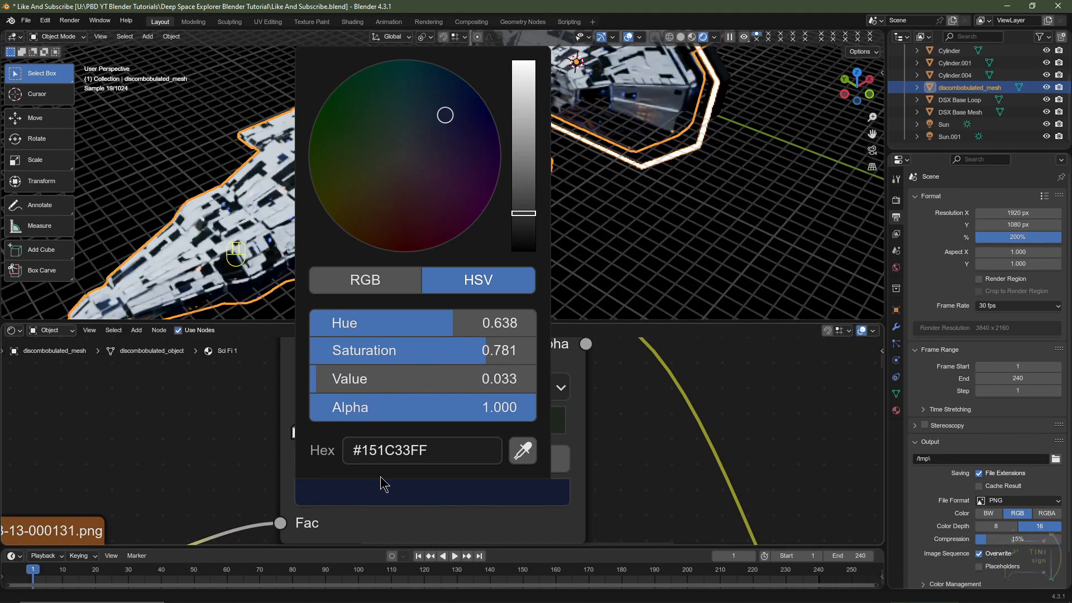
Switch the viewport to solid shading and enlarge it to work on the whole ship from outside the camera view
key(KP_0)
shift+middle_drag(352, 186, 483, 187)
click(681, 37)
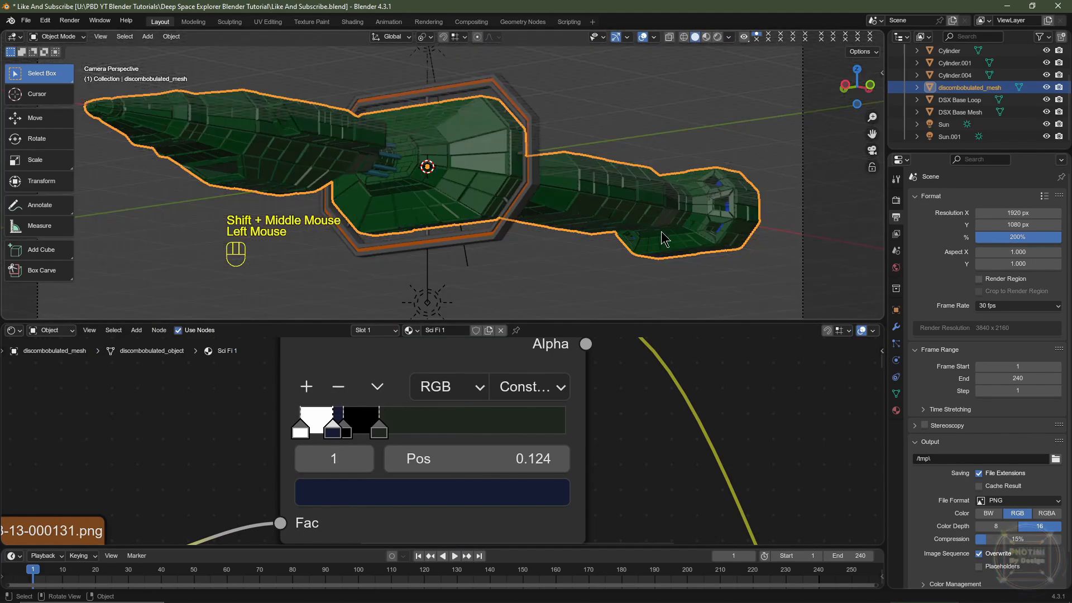
drag(629, 323, 630, 434)
middle_drag(592, 240, 494, 267)
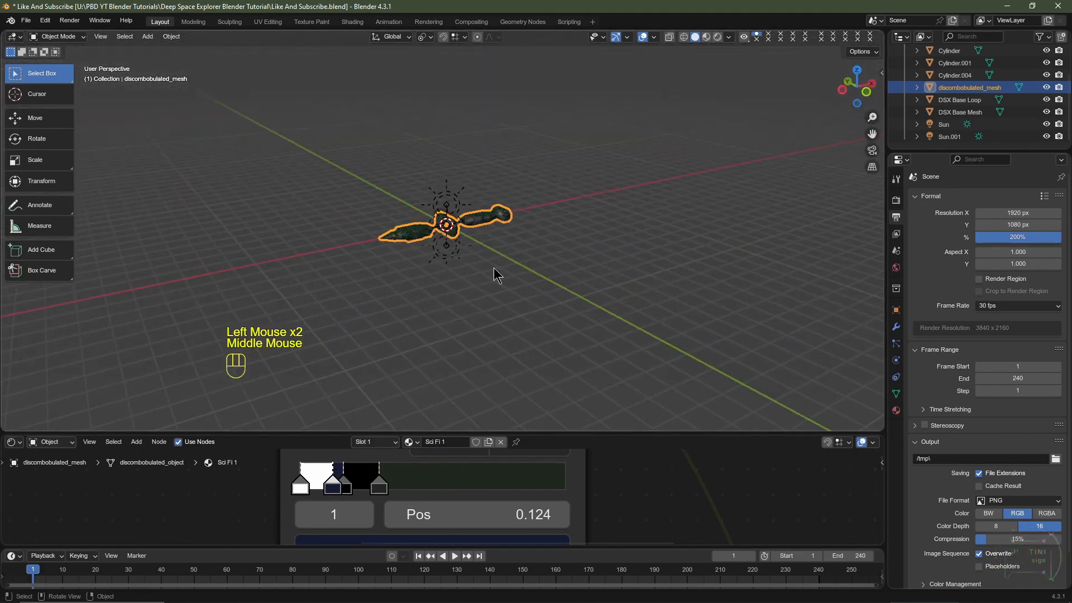
scroll(490, 263, up, 2)
scroll(487, 261, up, 3)
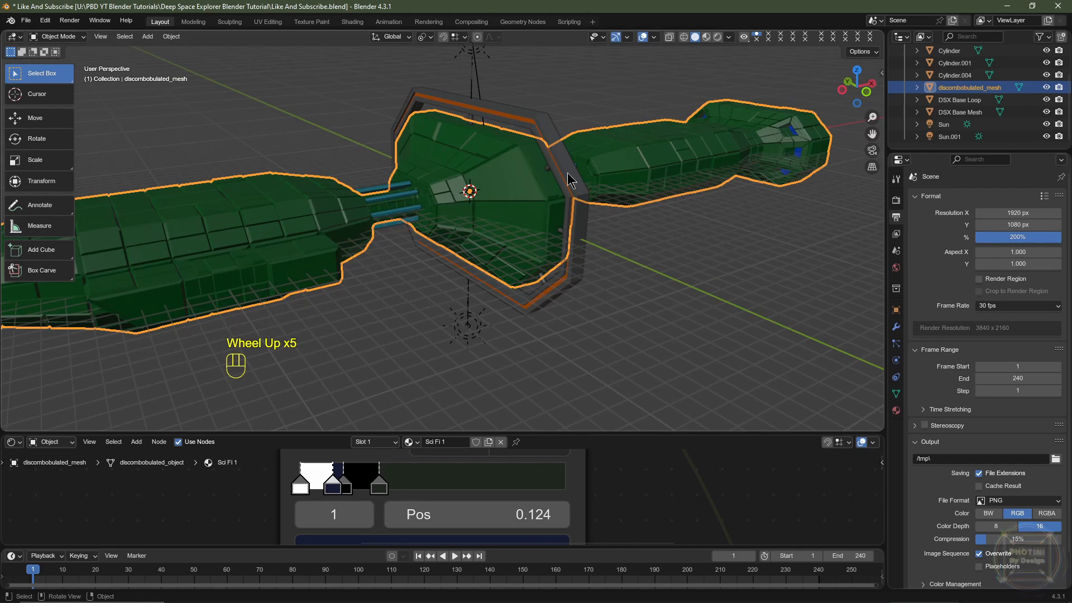
Check which objects make up the ship's centre by selecting the octagonal ring and the parts overlapping it in turn
click(540, 143)
click(483, 167)
click(471, 122)
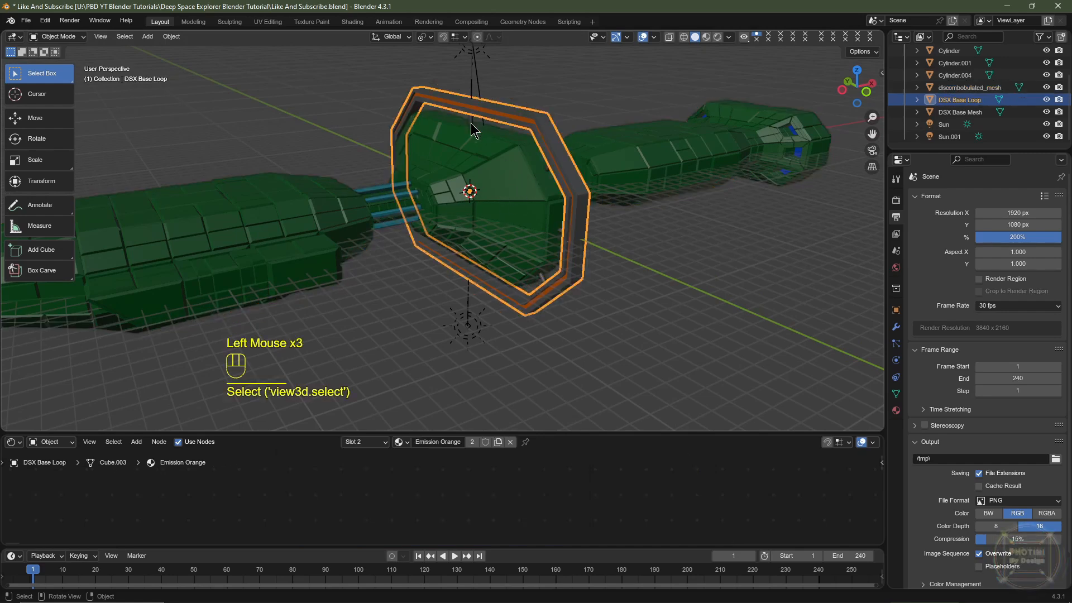
click(471, 123)
click(472, 122)
click(471, 122)
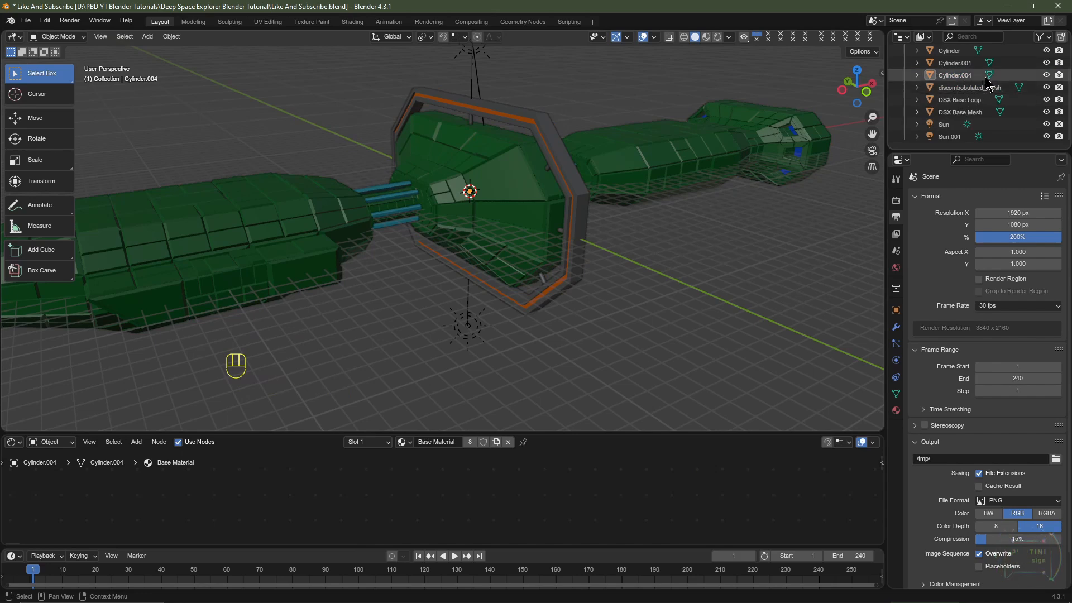
Show the selectability and viewport-disable toggles in the Outliner and enlarge it to list every object
click(1041, 38)
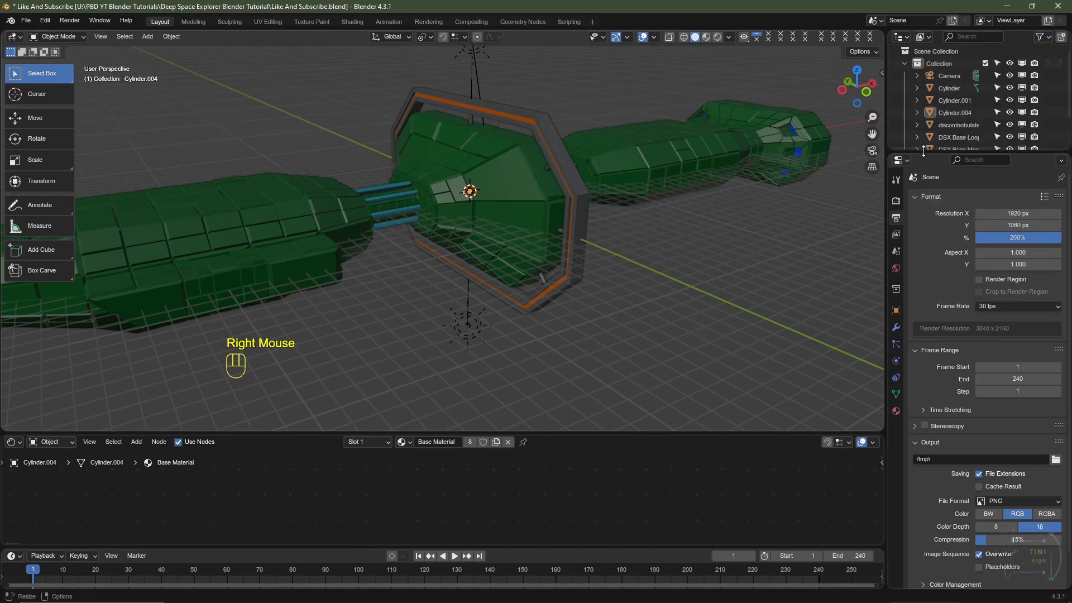
drag(929, 152, 929, 237)
Add a cube-shaped empty at the ship's centre and scale it up by about 7.7 to surround the ring
middle_drag(594, 261, 579, 263)
scroll(575, 263, down, 3)
key(shift+a)
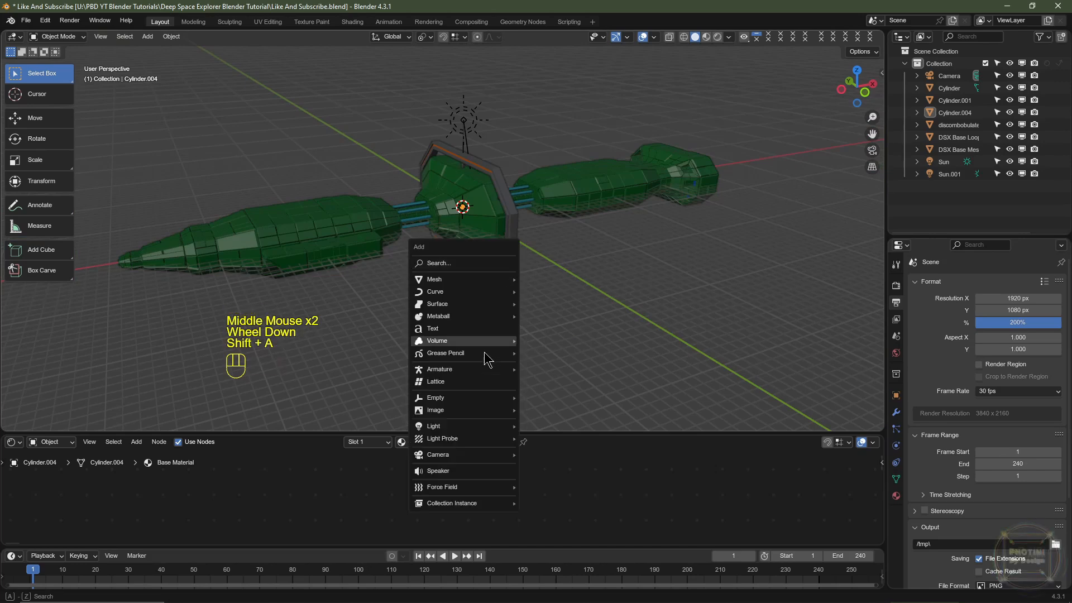
mouse_move(502, 398)
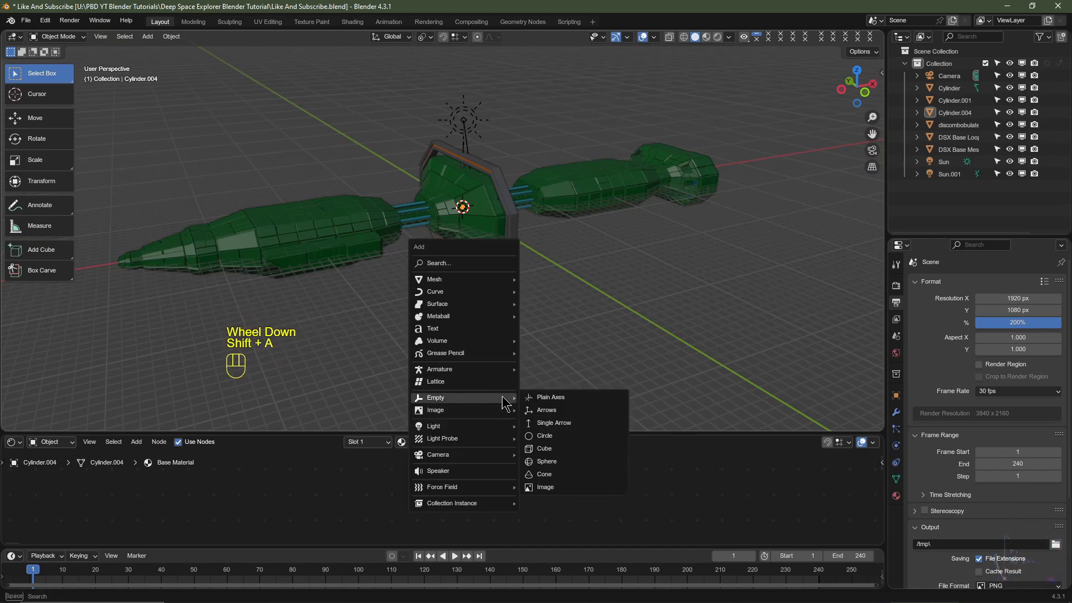
click(565, 452)
key(s)
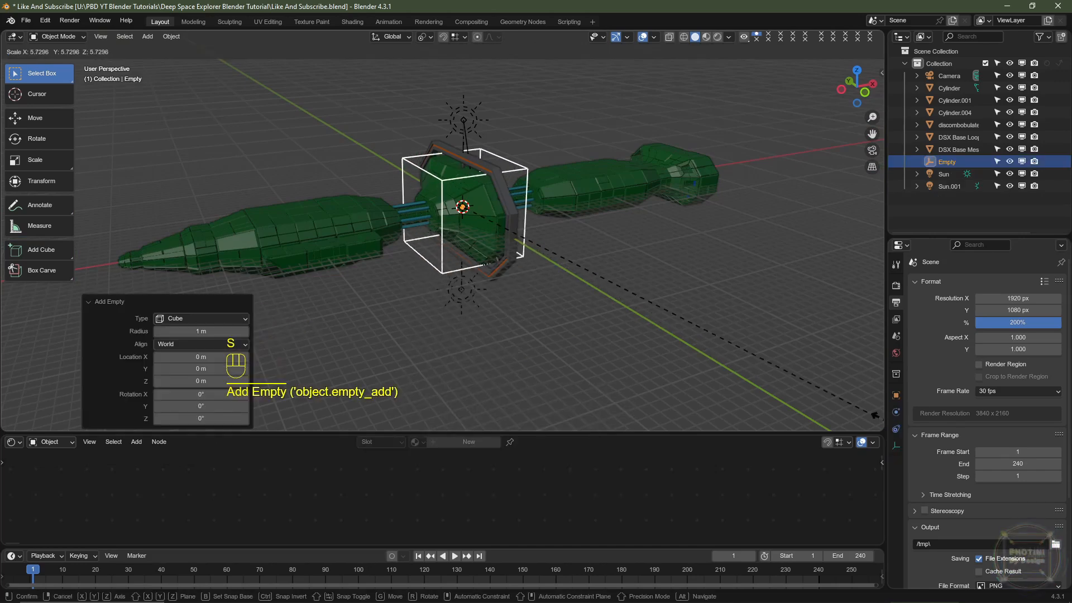
click(883, 388)
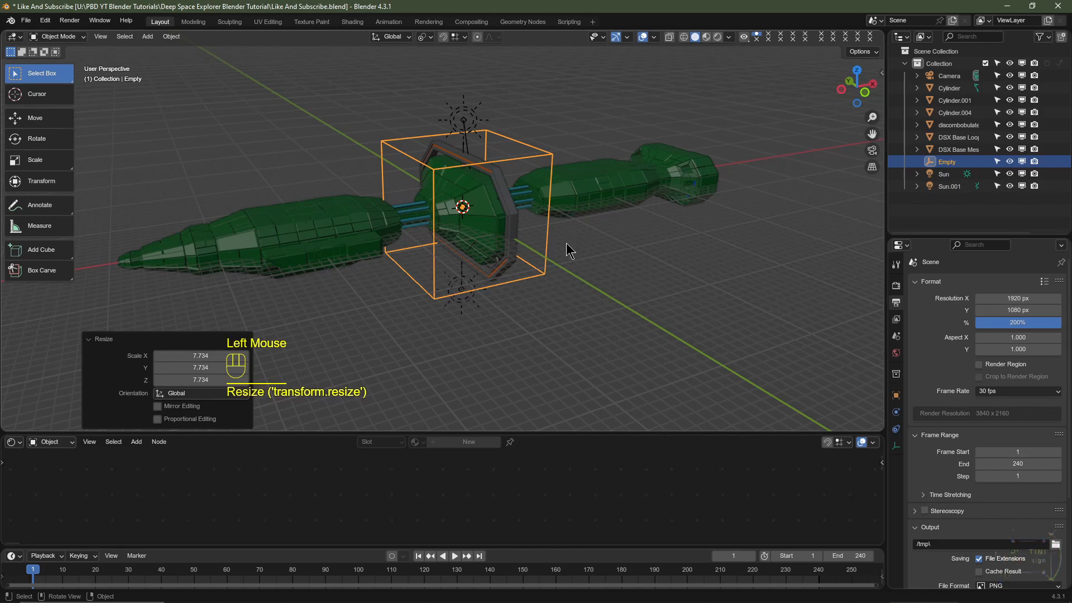
Stretch the empty along the X axis by about 5.3 to enclose the full length of the ship
key(s)
key(x)
click(161, 183)
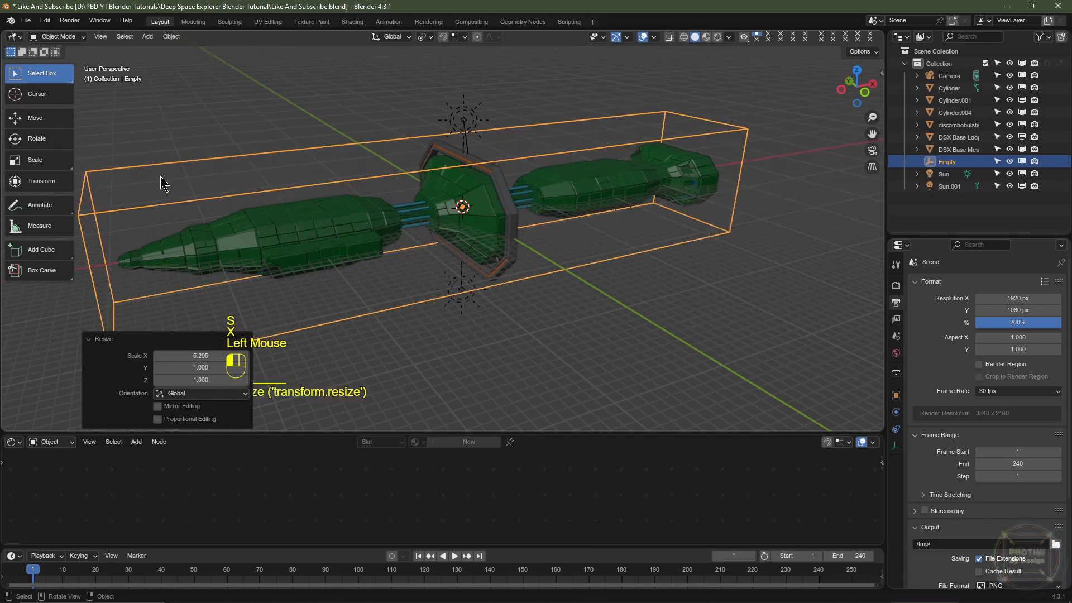
middle_drag(161, 183, 246, 72)
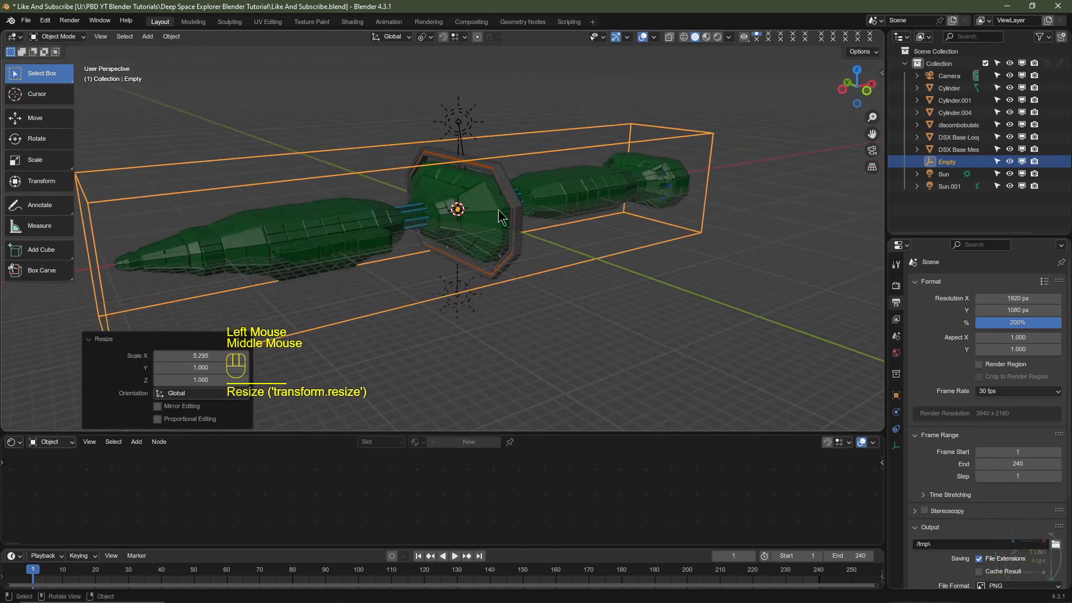
Rename the empty as Empty Controller
double_click(967, 161)
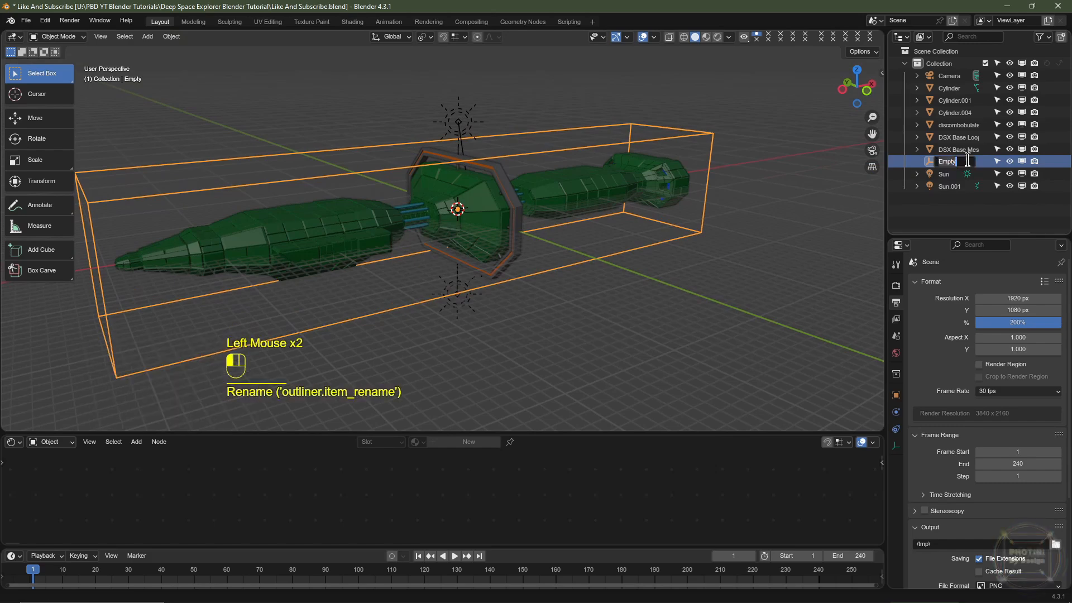
text(Controller)
key(Return)
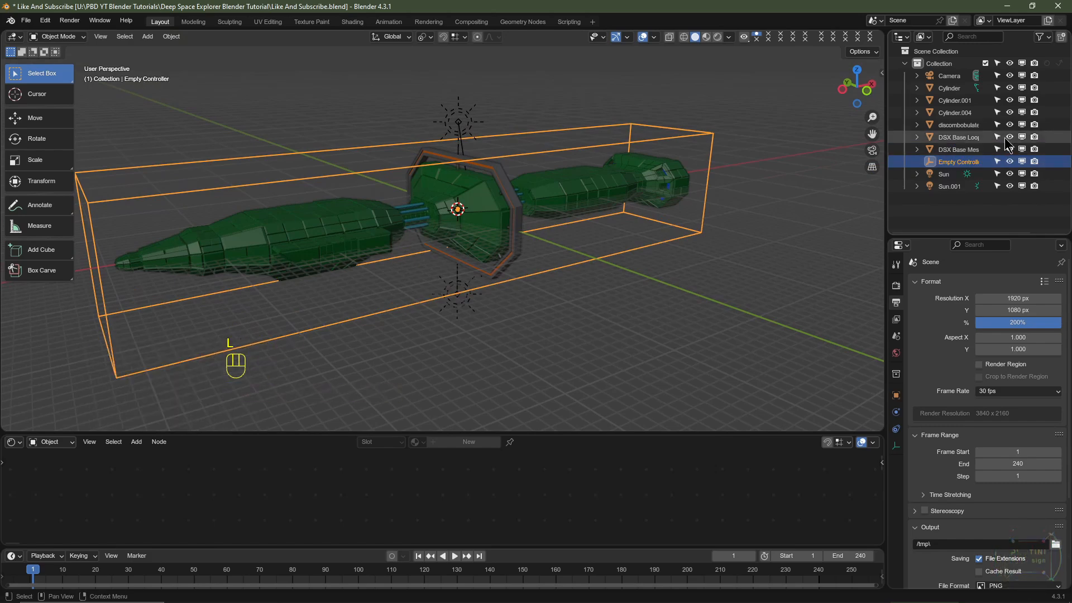
Select the six ship meshes: Cylinder, Cylinder.001, Cylinder.004, discombobulator, DSX Base Loops and DSX Base Mesh
click(947, 89)
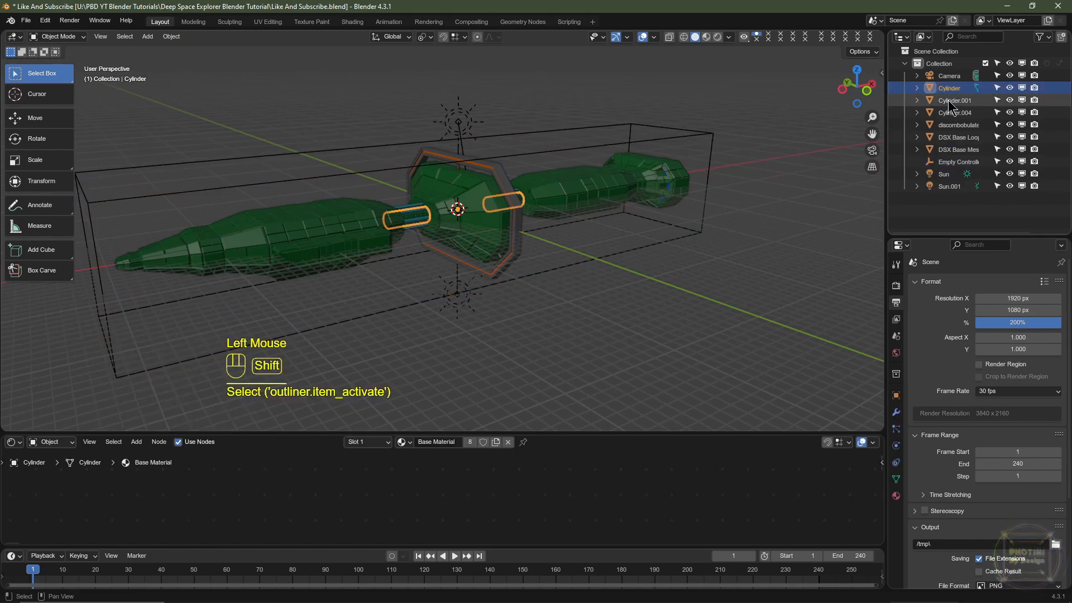
shift+click(948, 100)
shift+click(948, 113)
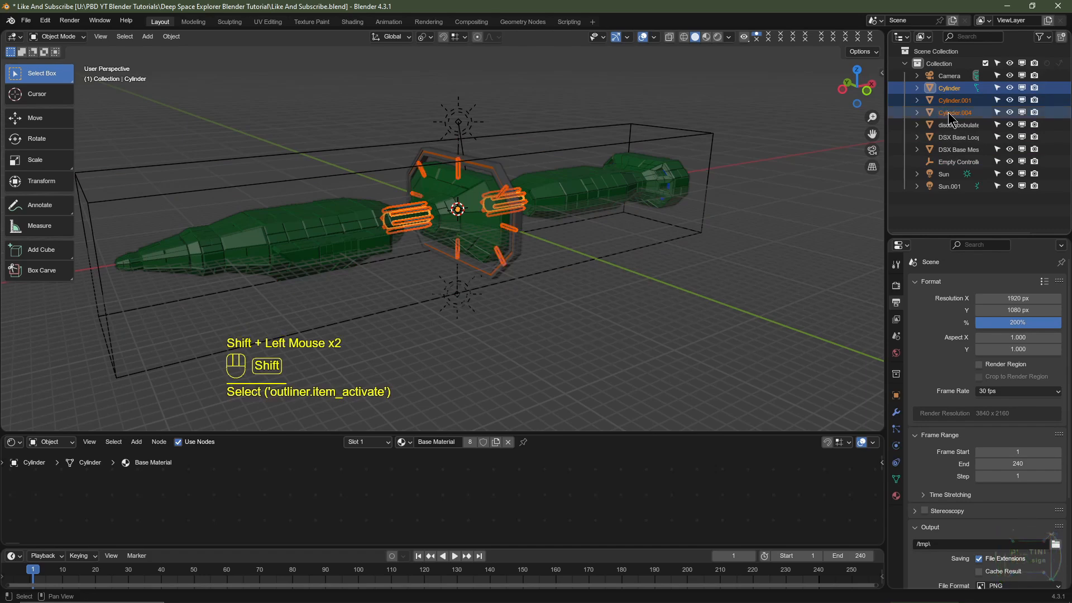
shift+click(955, 125)
shift+click(959, 137)
shift+click(960, 150)
key(ctrl+z)
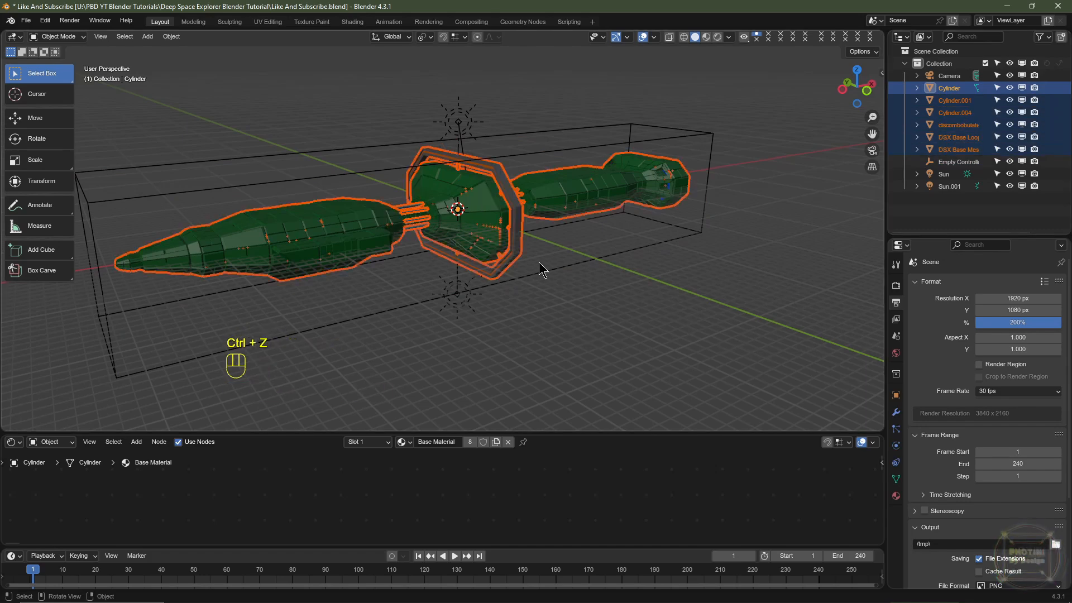
key(g)
right_click(561, 269)
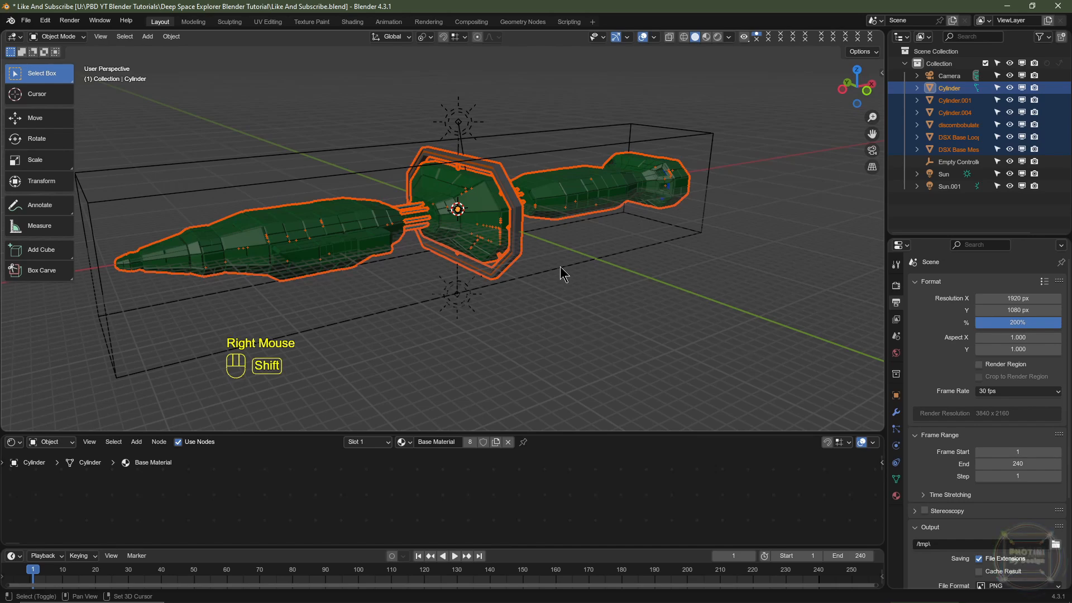
Add Empty Controller to the selection as the active object and parent the ship meshes to it with Object (Keep Transform)
shift+click(561, 266)
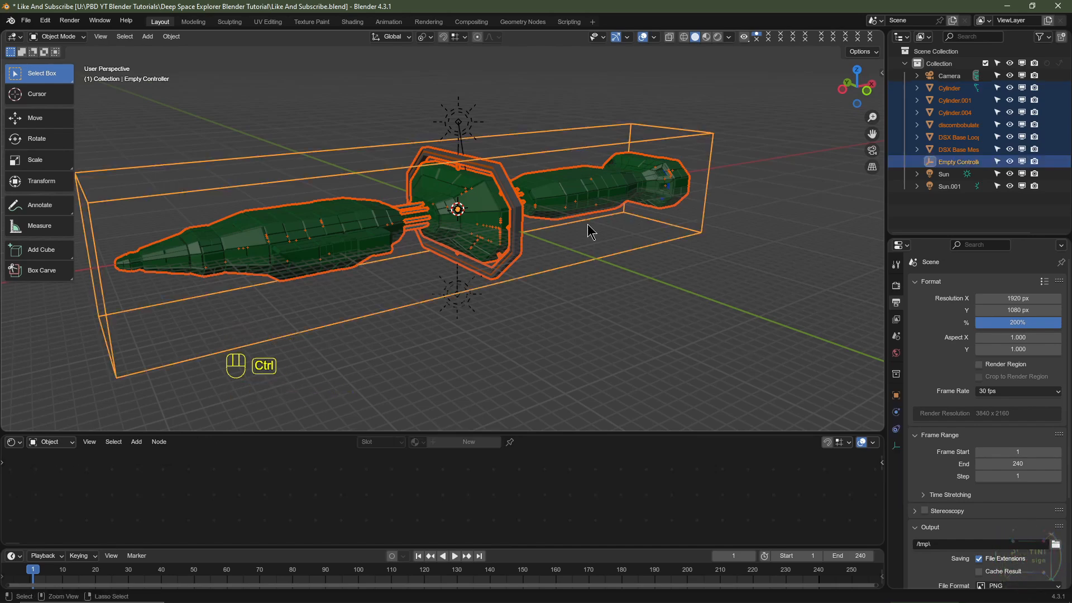
key(ctrl+p)
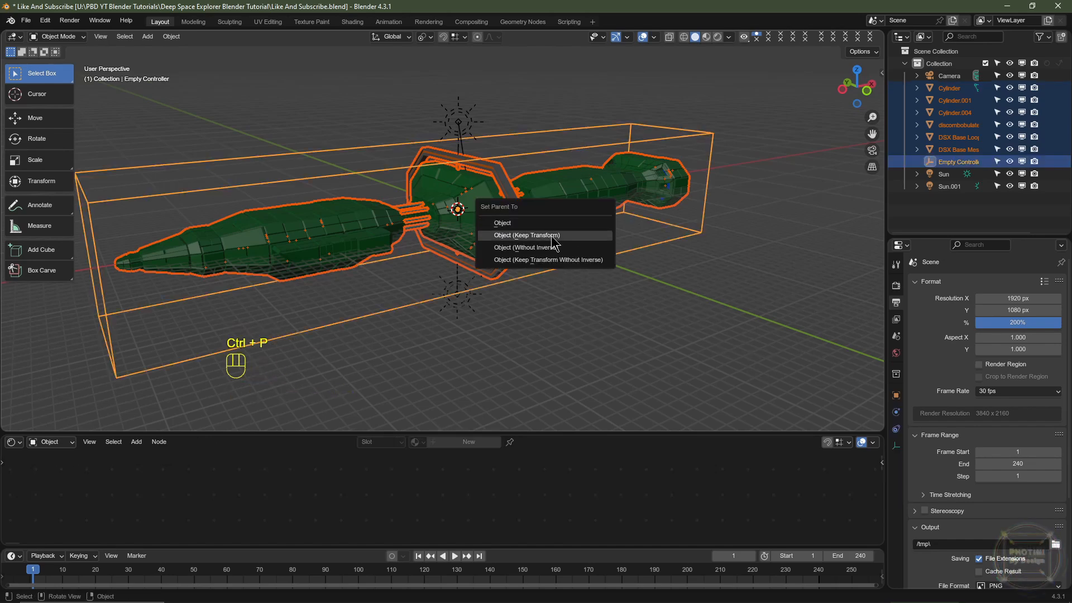
click(530, 235)
Select only Empty Controller and test-move it to check that the ship follows, cancelling the move
click(592, 264)
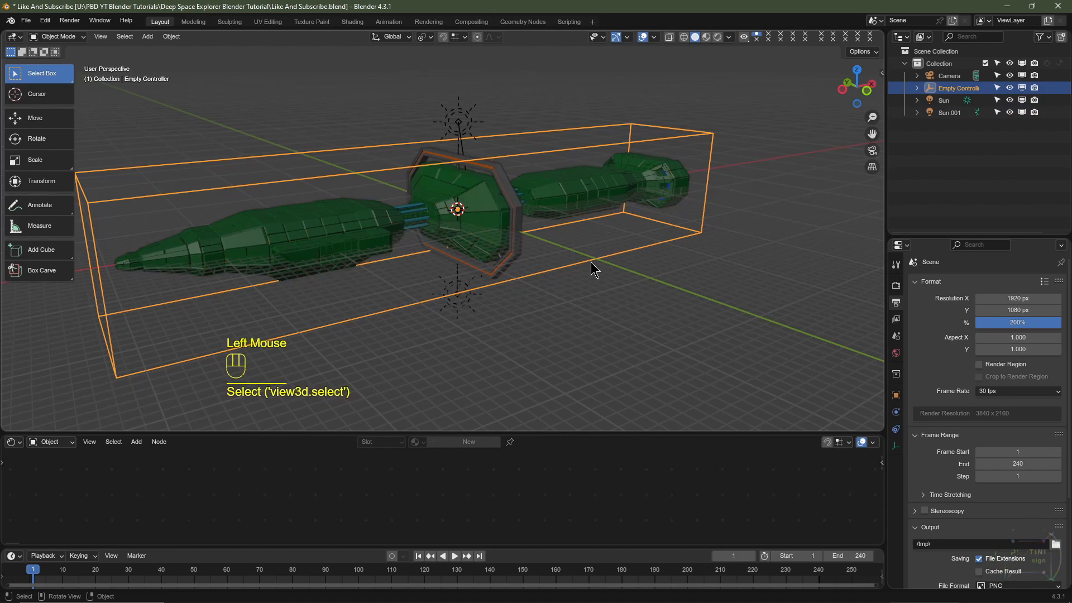
right_click(582, 269)
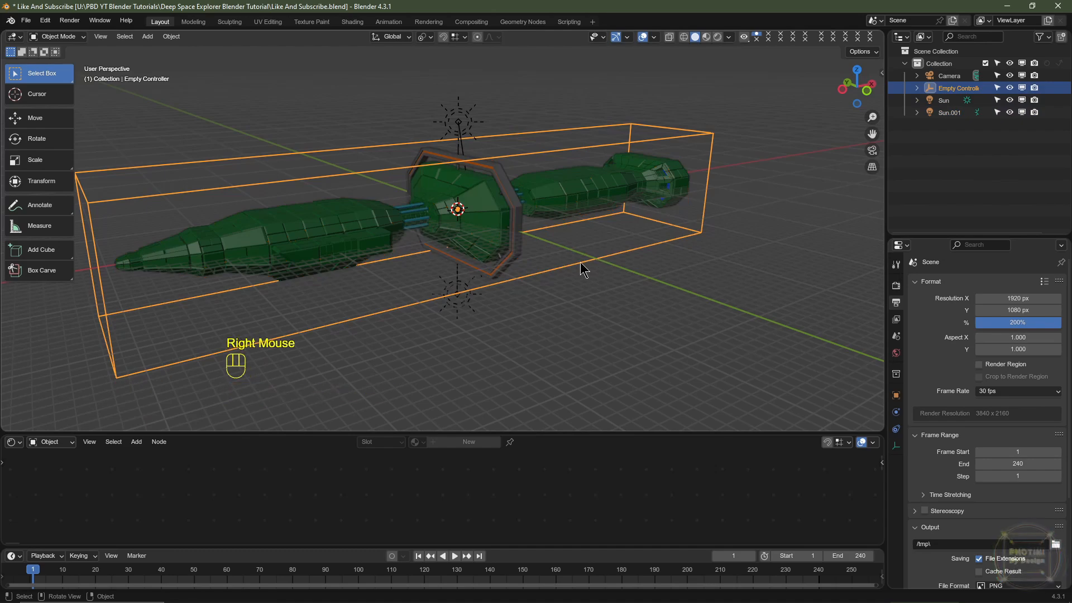
key(g)
right_click(663, 246)
Keyframe Empty Controller's X location at 0 m on frame 1
scroll(663, 246, down, 4)
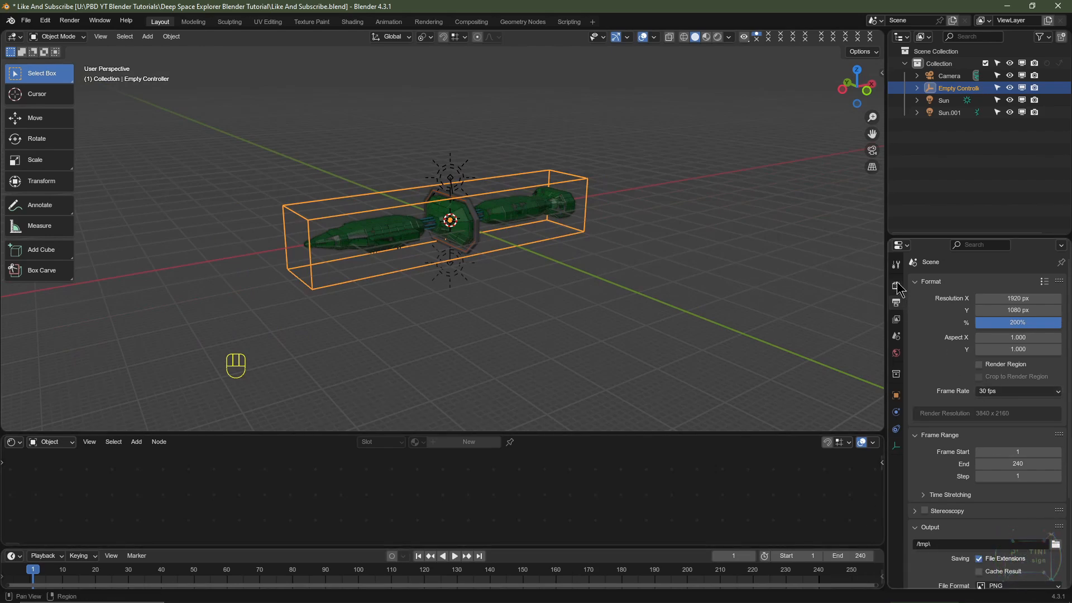
click(896, 396)
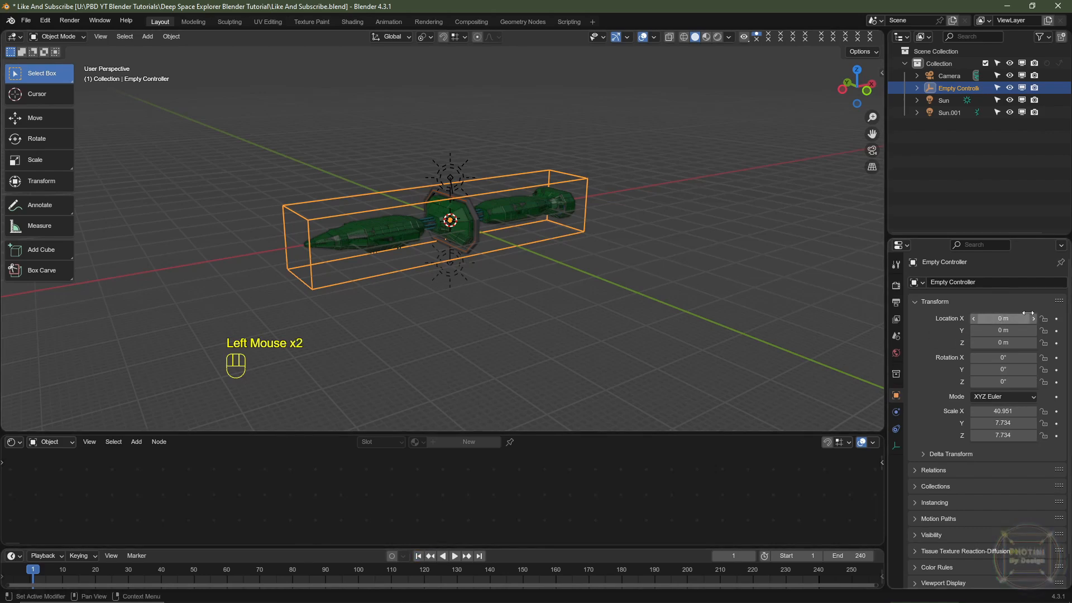
click(1057, 318)
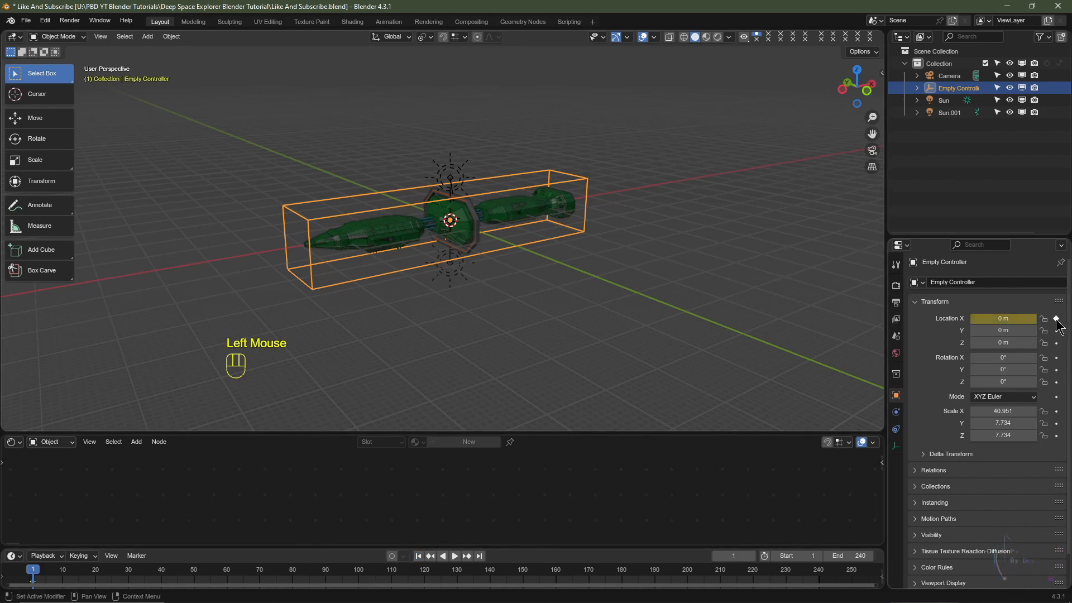
Keyframe Empty Controller's X location at -20 m on frame 240 and set the keyframe interpolation to Linear
click(481, 557)
drag(1003, 319, 902, 319)
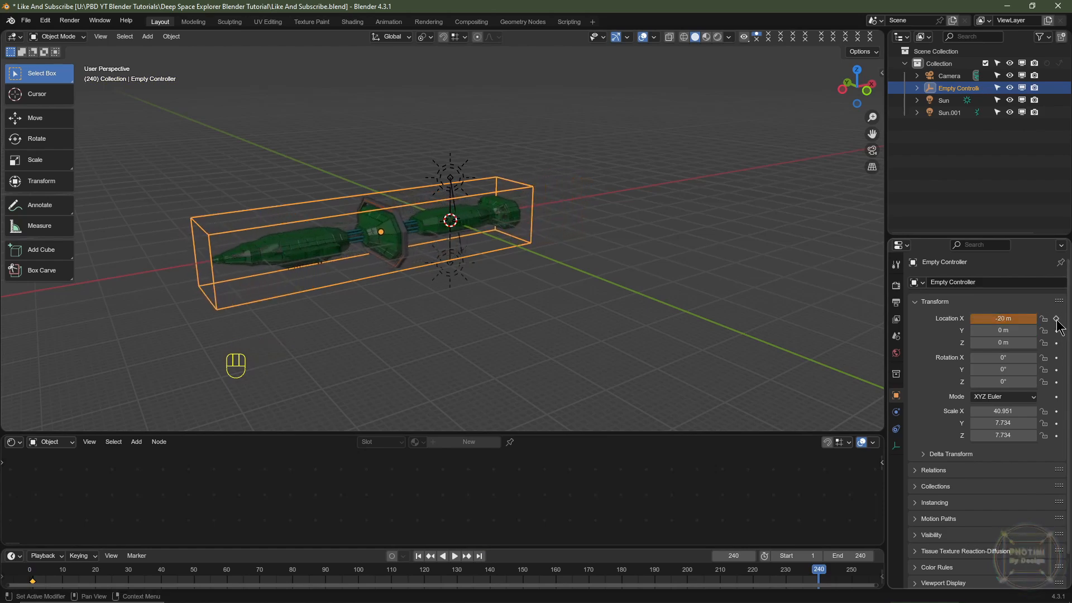
click(1056, 318)
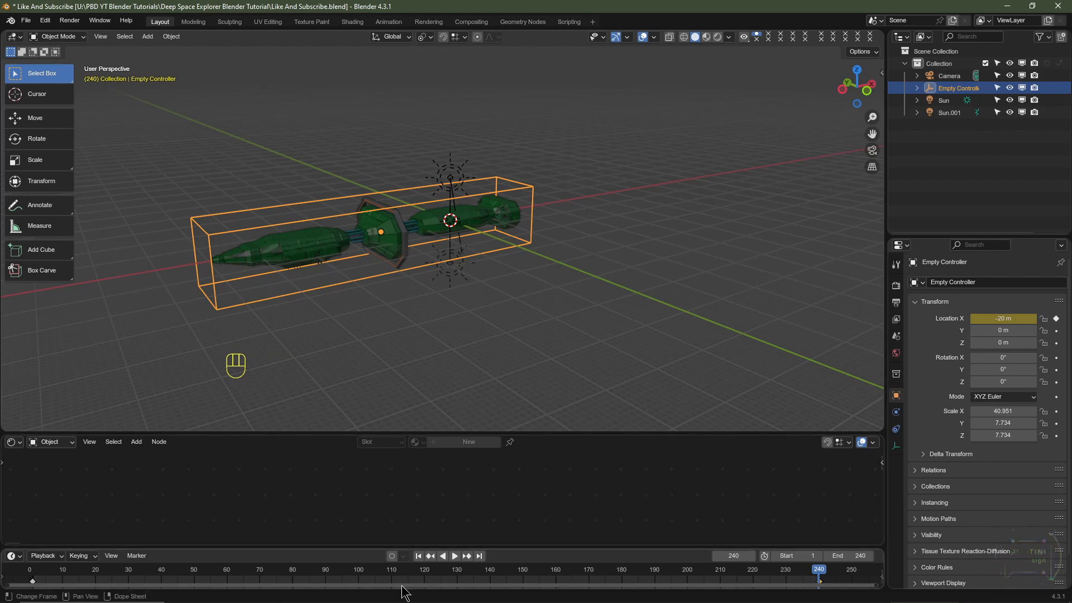
key(t)
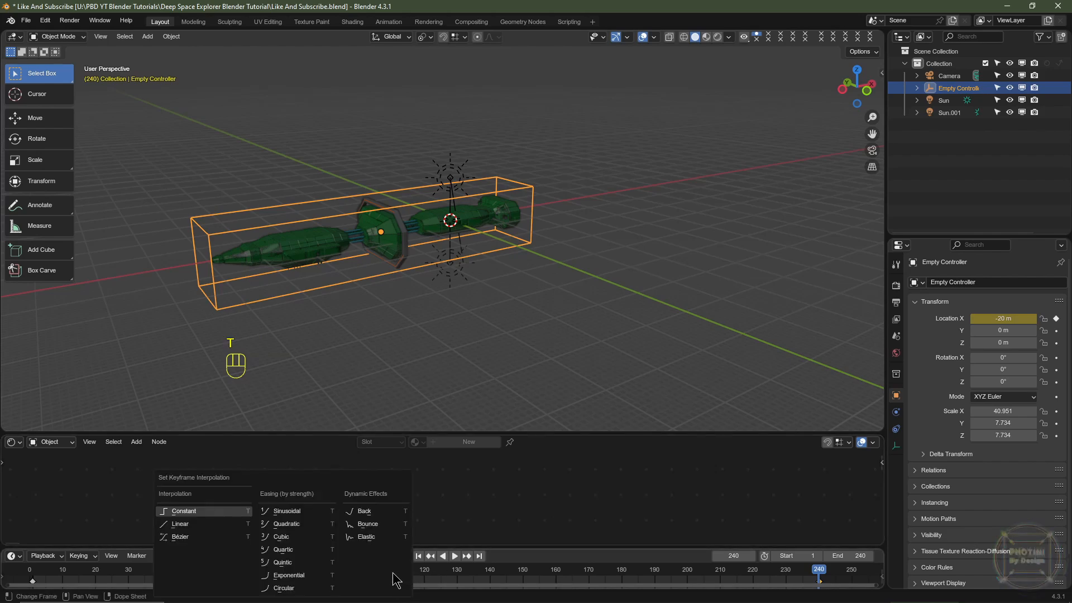
click(185, 524)
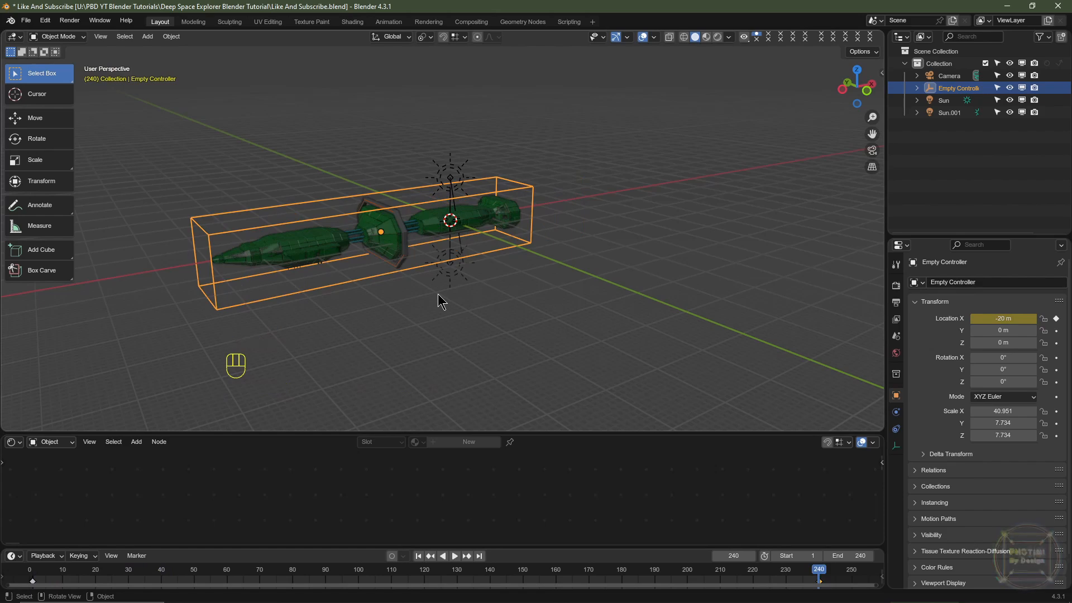
Play back the ship's motion, stop it, and return to frame 1 in the camera view
key(space)
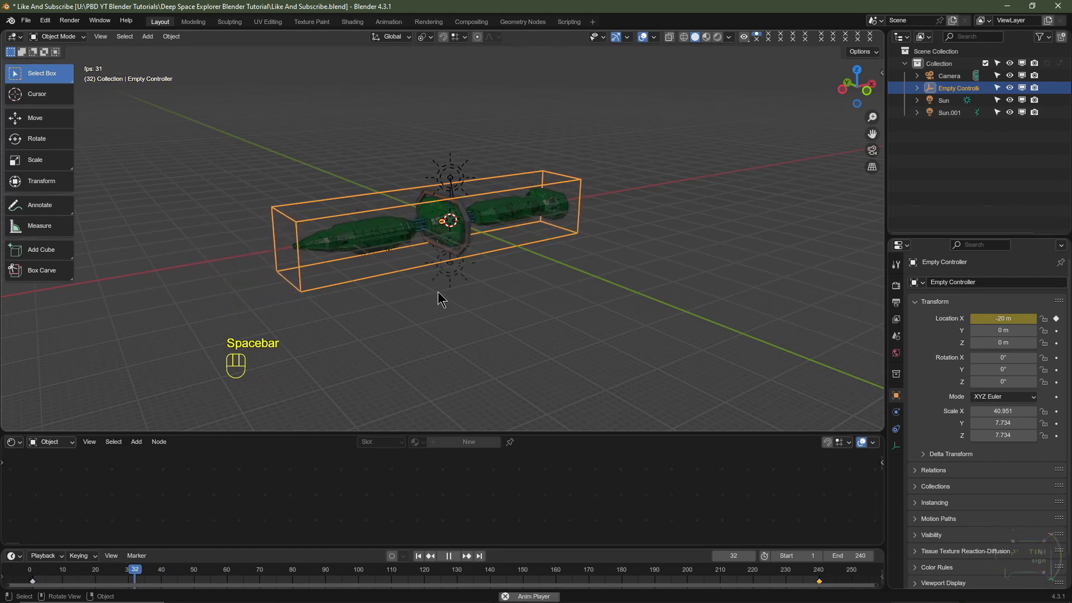
key(space)
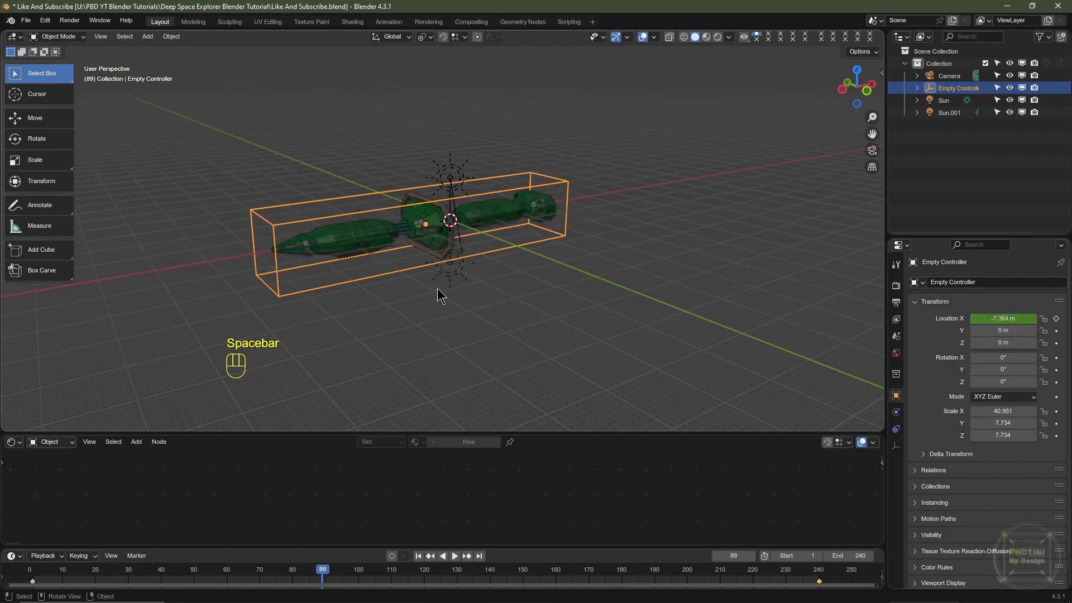
key(KP_0)
key(shift+Left)
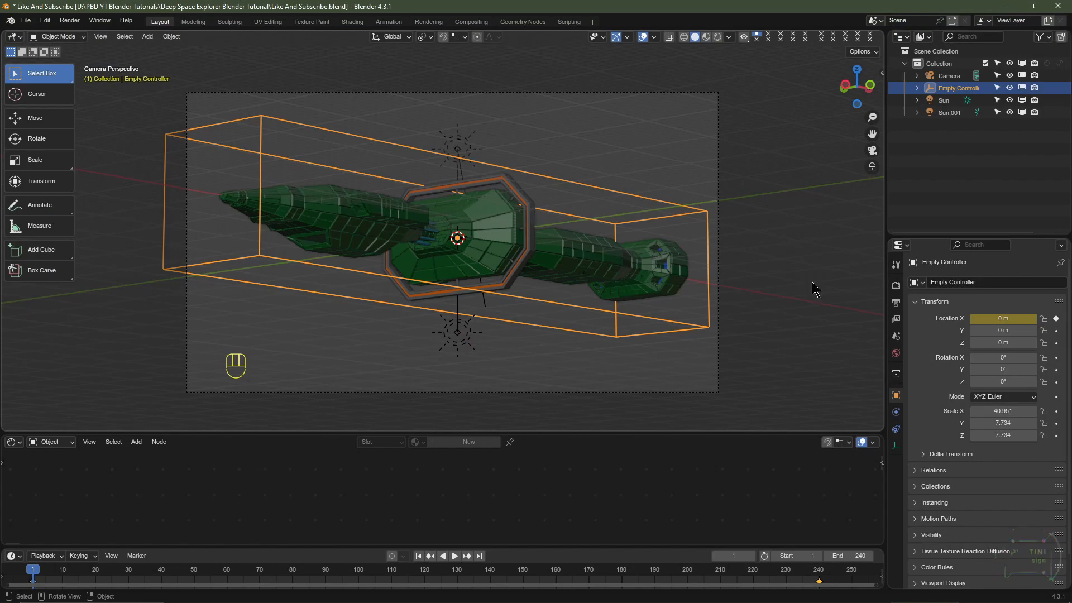
Set the render resolution percentage to 100%
click(899, 304)
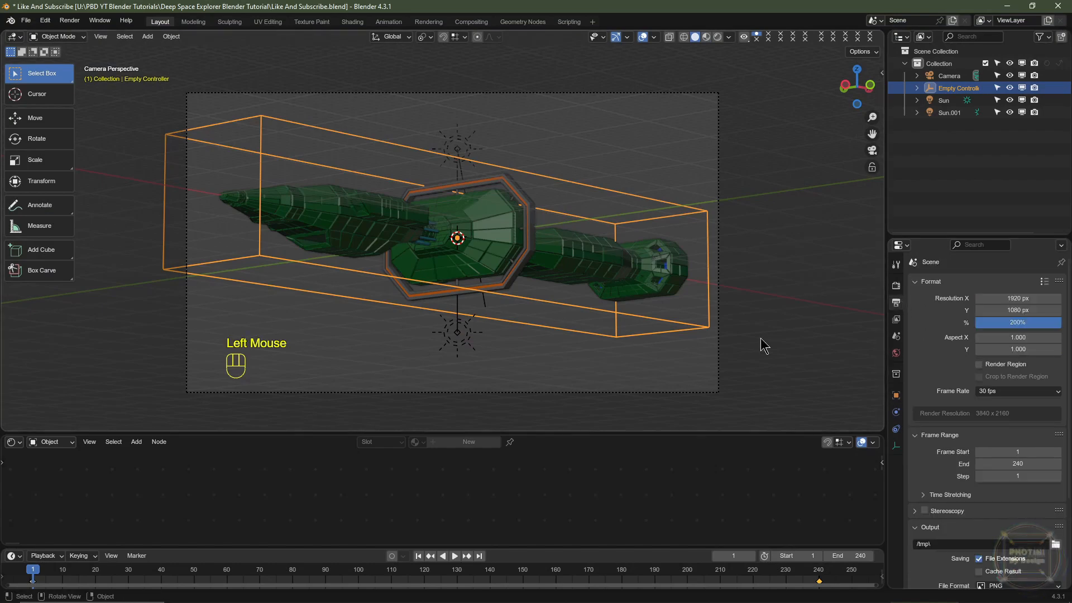
click(1015, 322)
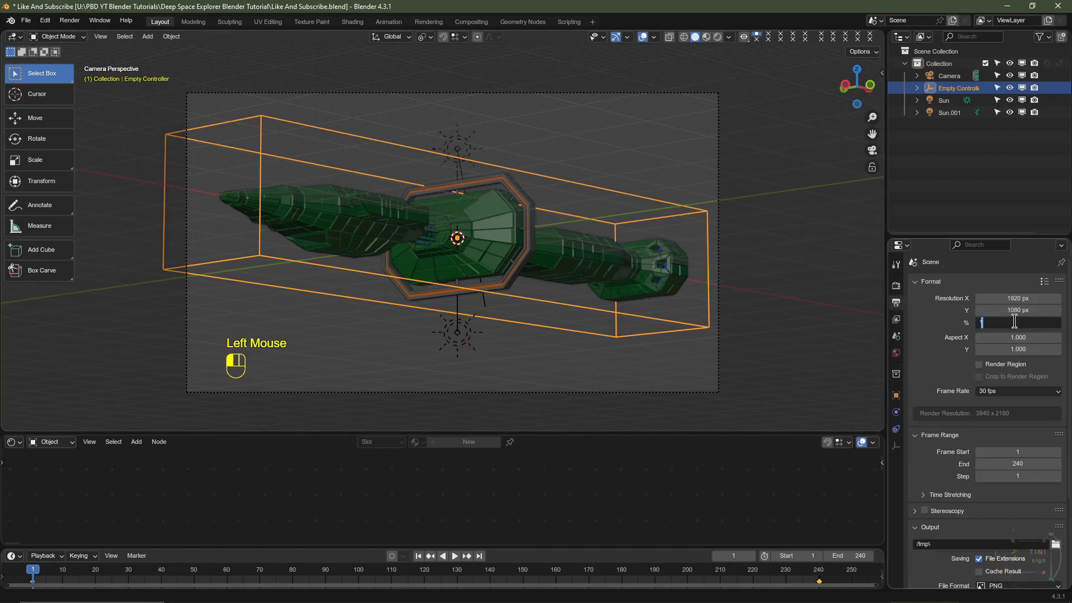
text(100)
key(Return)
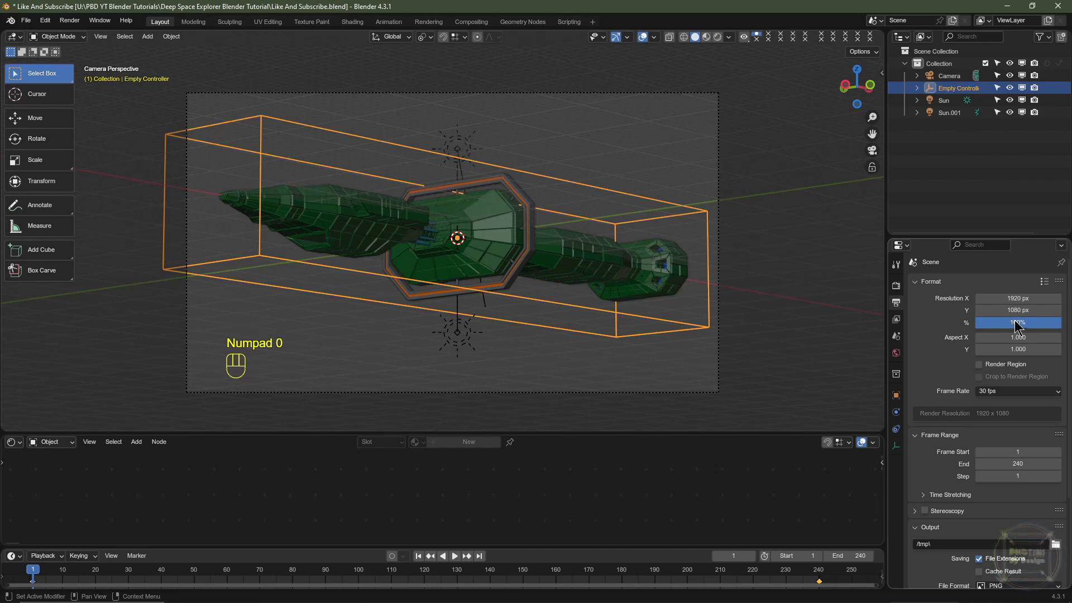
Set the render output path to the Cache folder inside the Deep Space Explorer Blender Tutorial folder
scroll(940, 412, down, 5)
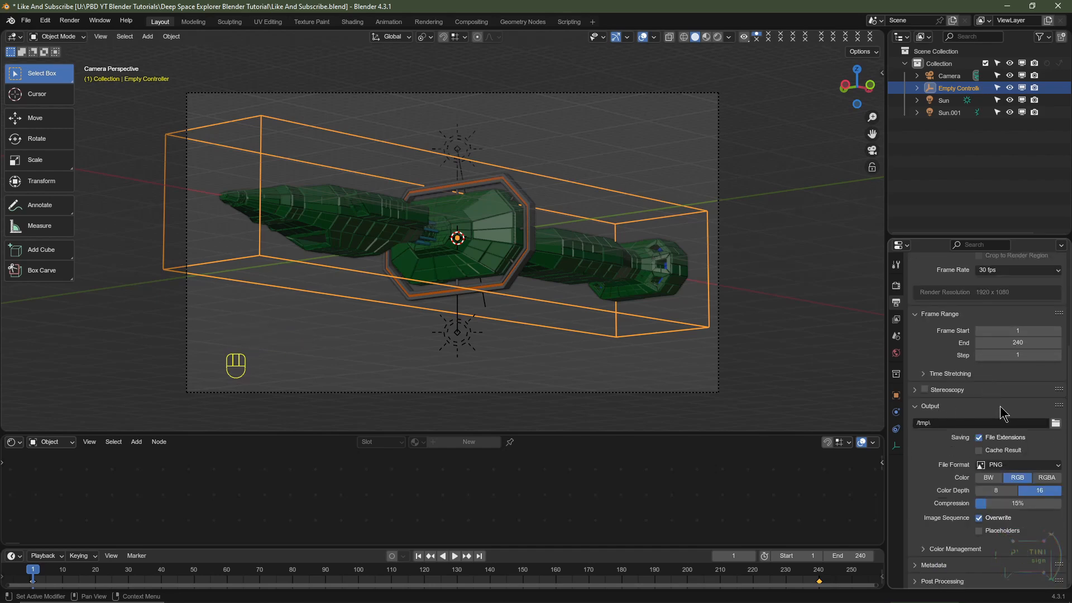
click(1055, 424)
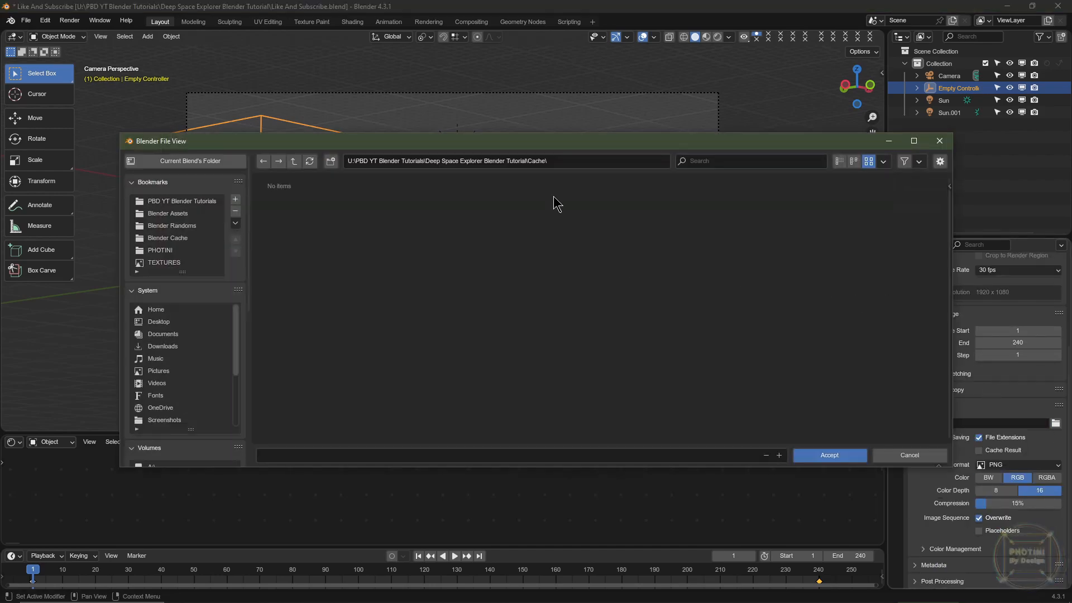
click(841, 456)
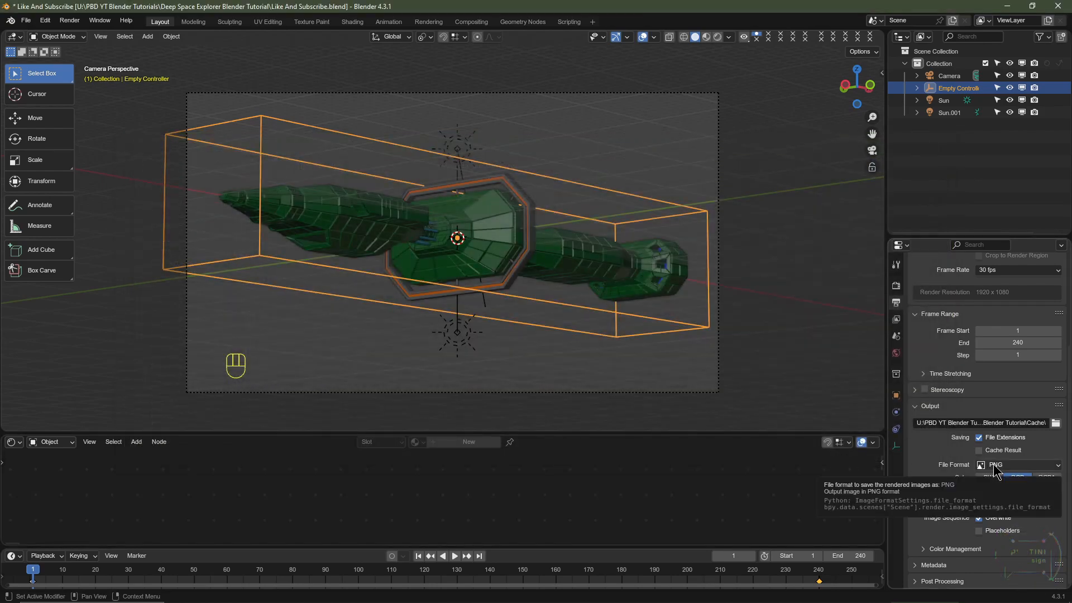
Set the output file format to OpenEXR with the DWAA (lossy) codec
click(996, 471)
click(929, 535)
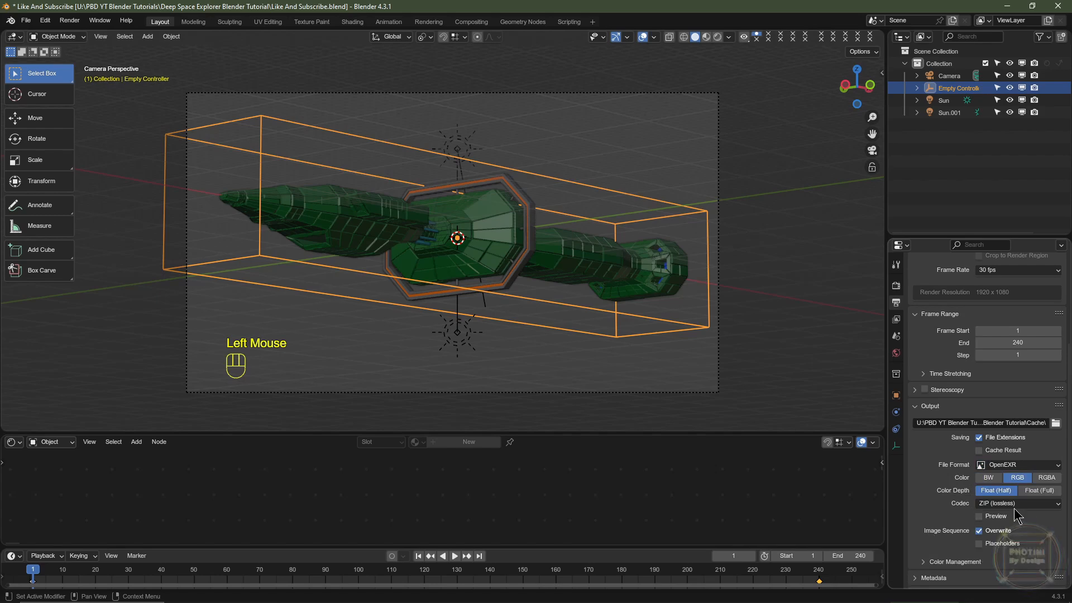
click(1003, 504)
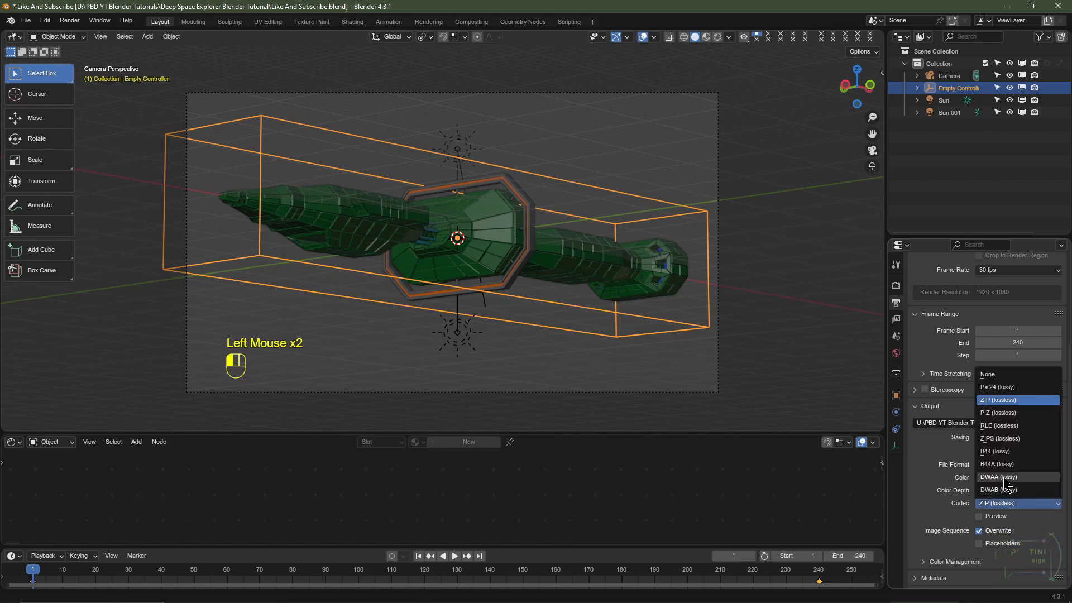
click(1004, 479)
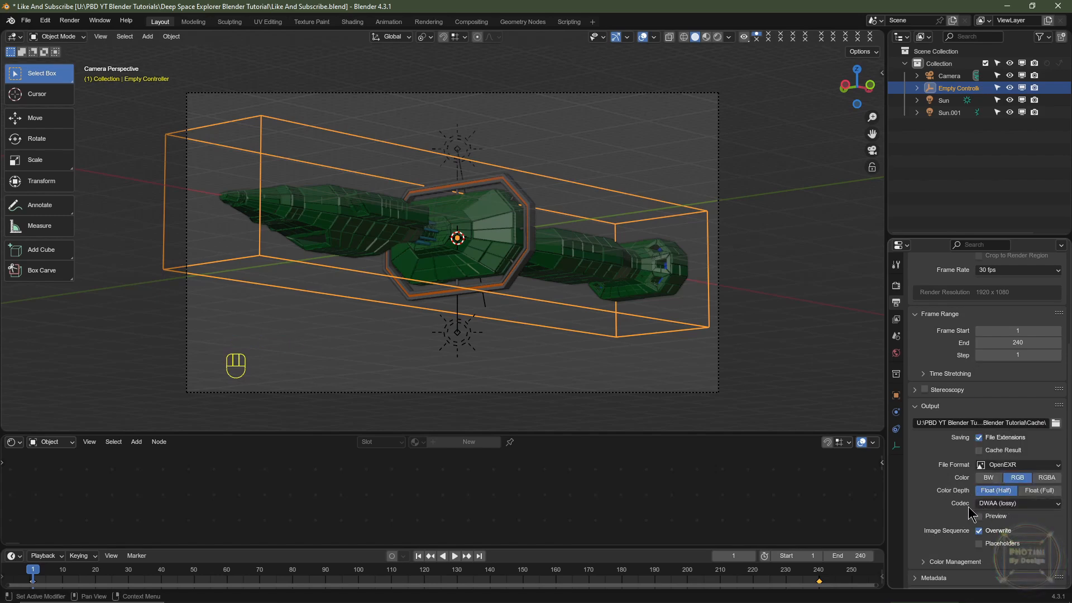
Switch the output file format to PNG and set its compression to 25%
click(1001, 469)
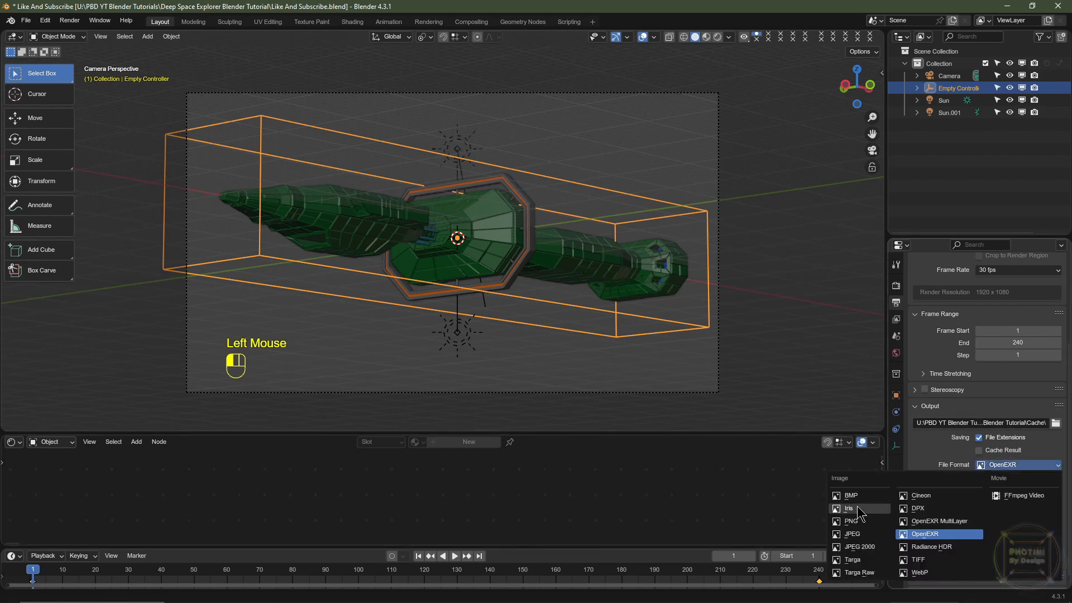
click(852, 521)
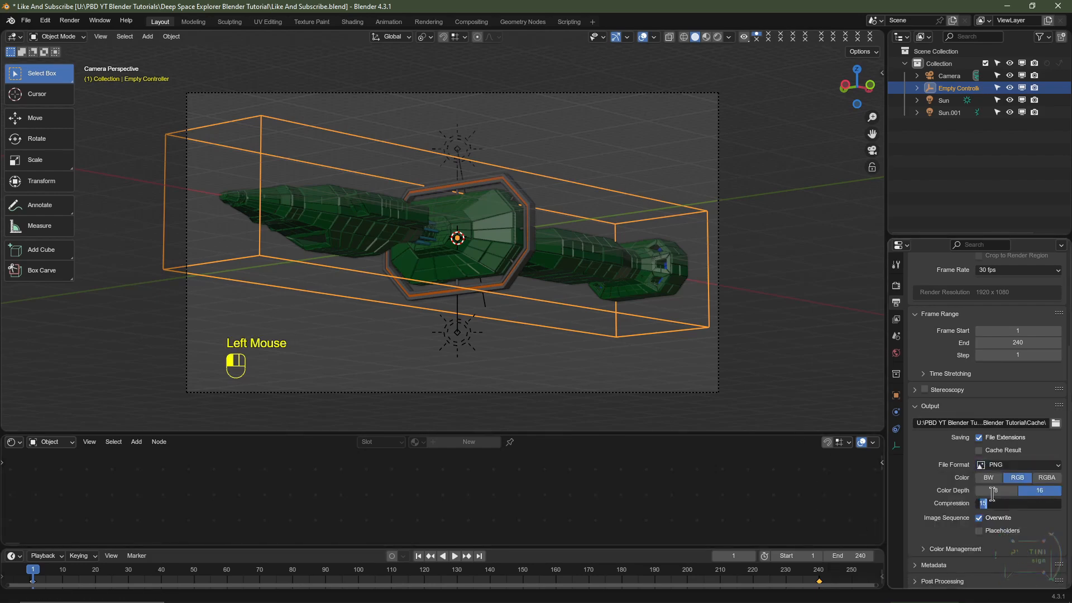
click(993, 502)
text(25)
key(Return)
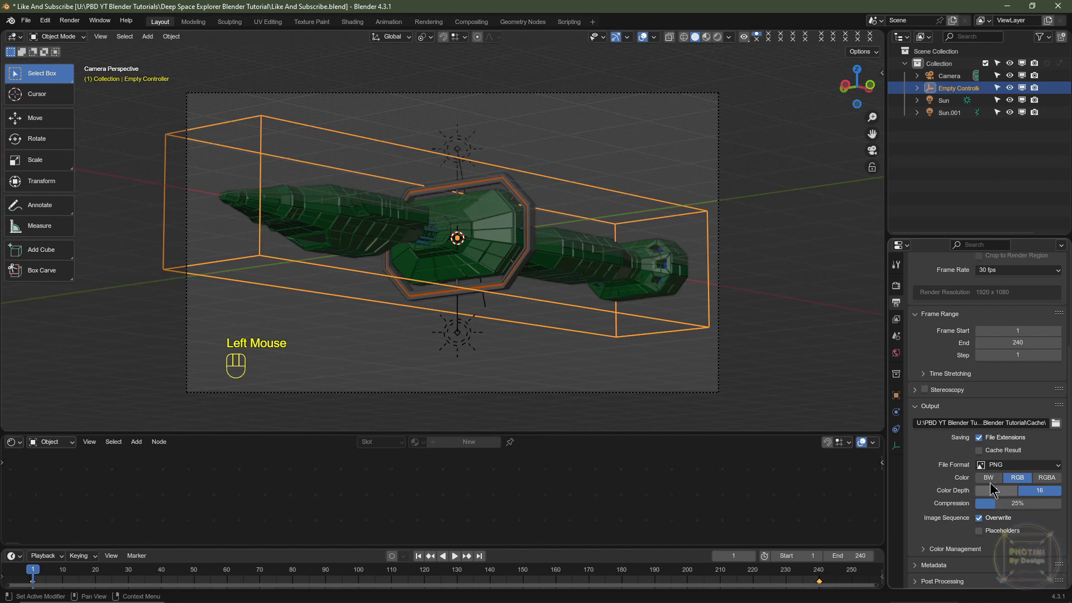
Set the maximum number of samples for the final render to 4096
click(896, 285)
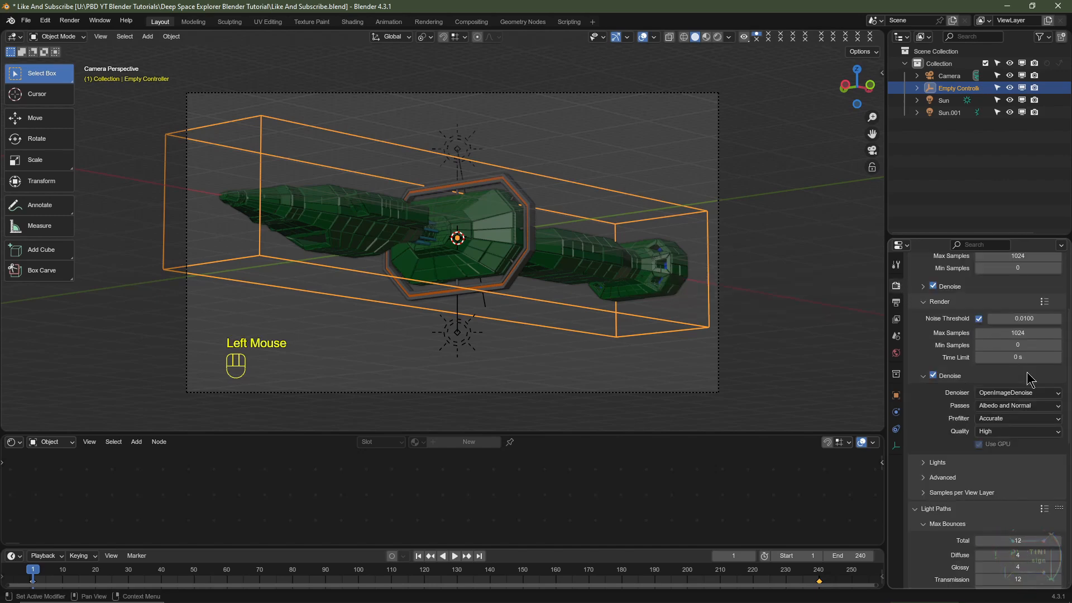
scroll(1026, 377, up, 3)
key(ctrl+z)
click(1020, 420)
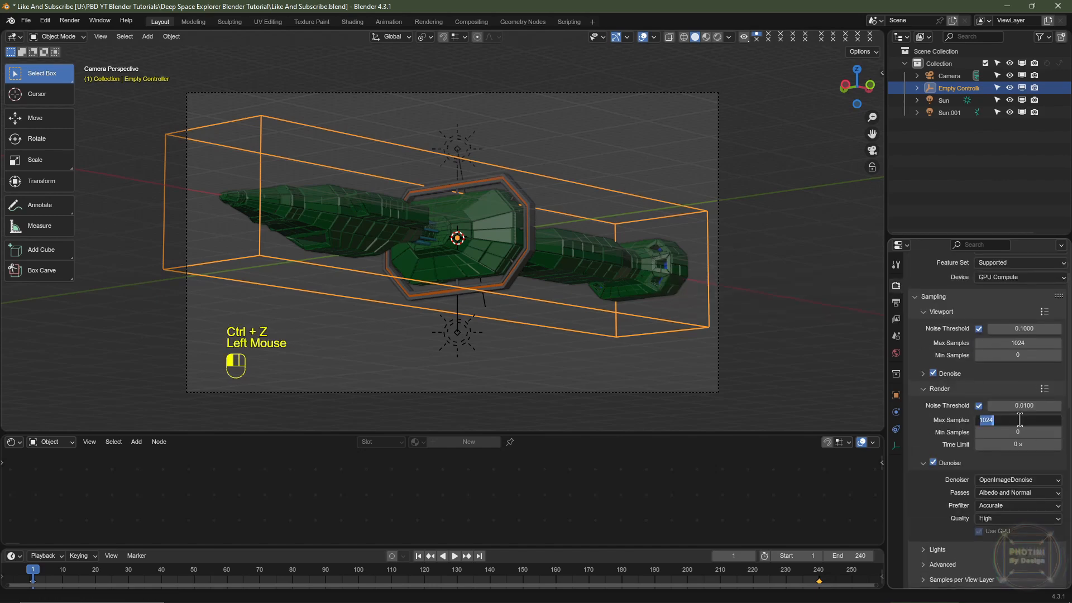
text(4096)
key(Return)
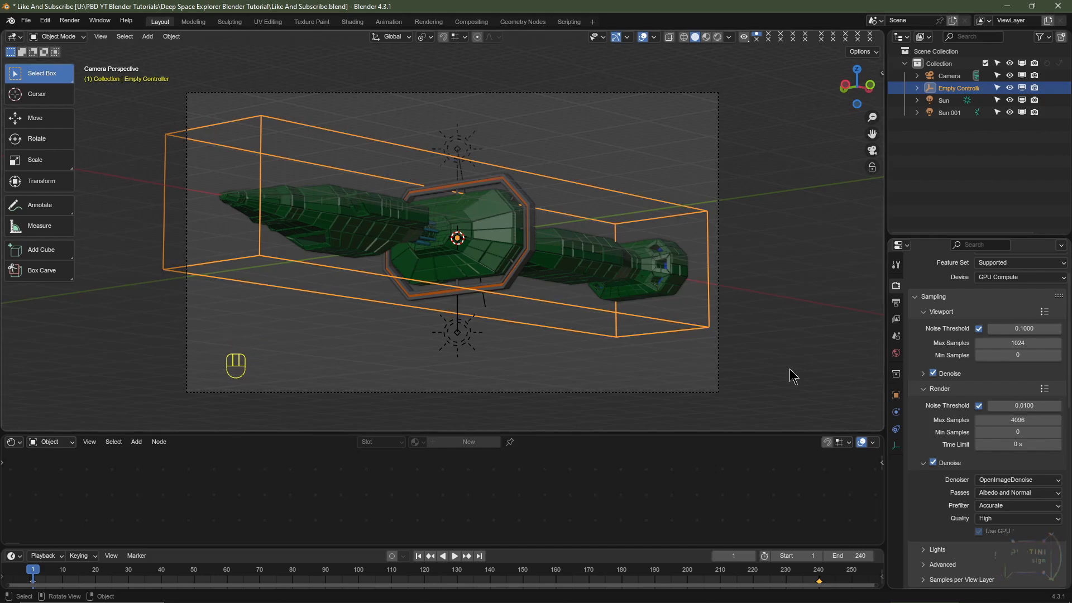